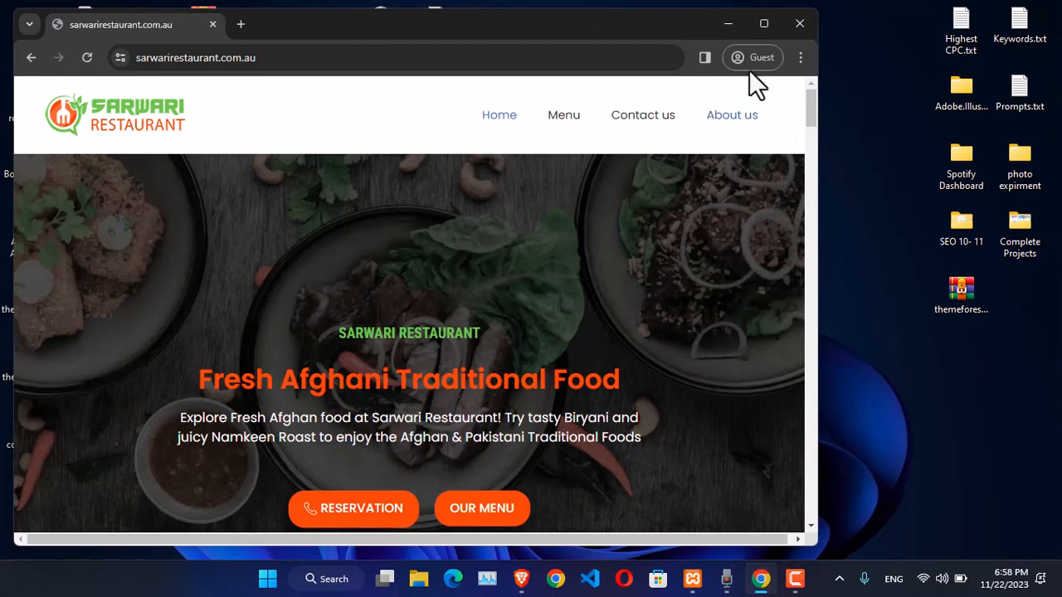
- Maximize the browser window, try the home page's Reservation call link, and decline opening an external app
click(764, 24)
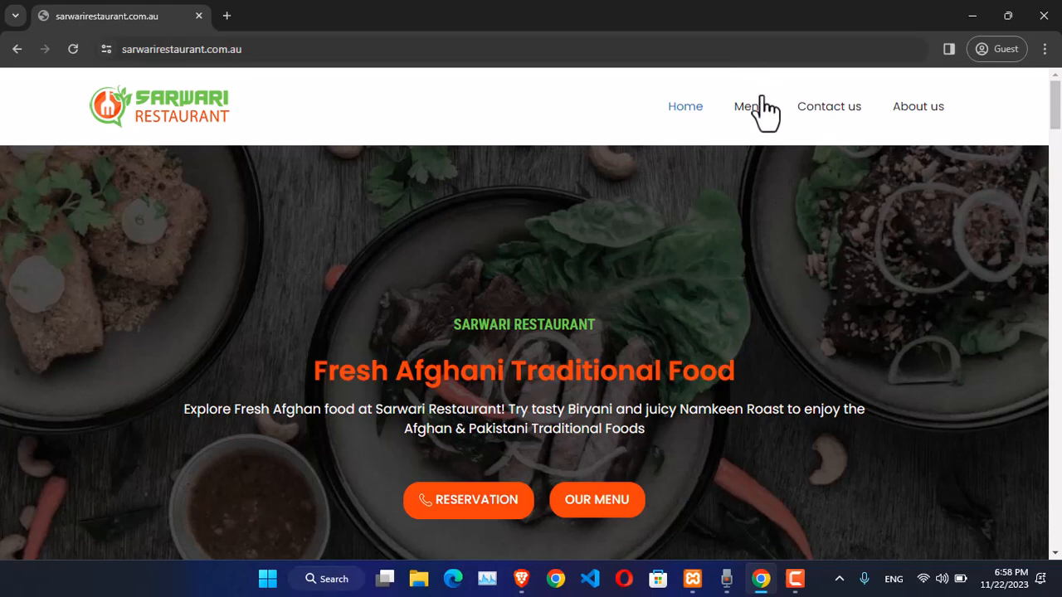
scroll(760, 282, down, 1)
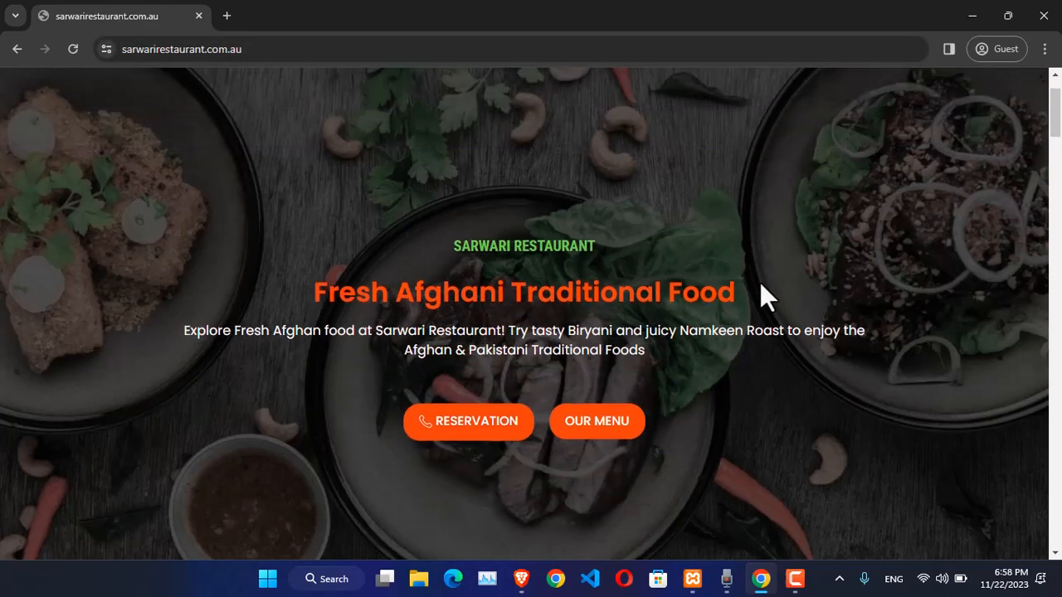
scroll(760, 283, down, 2)
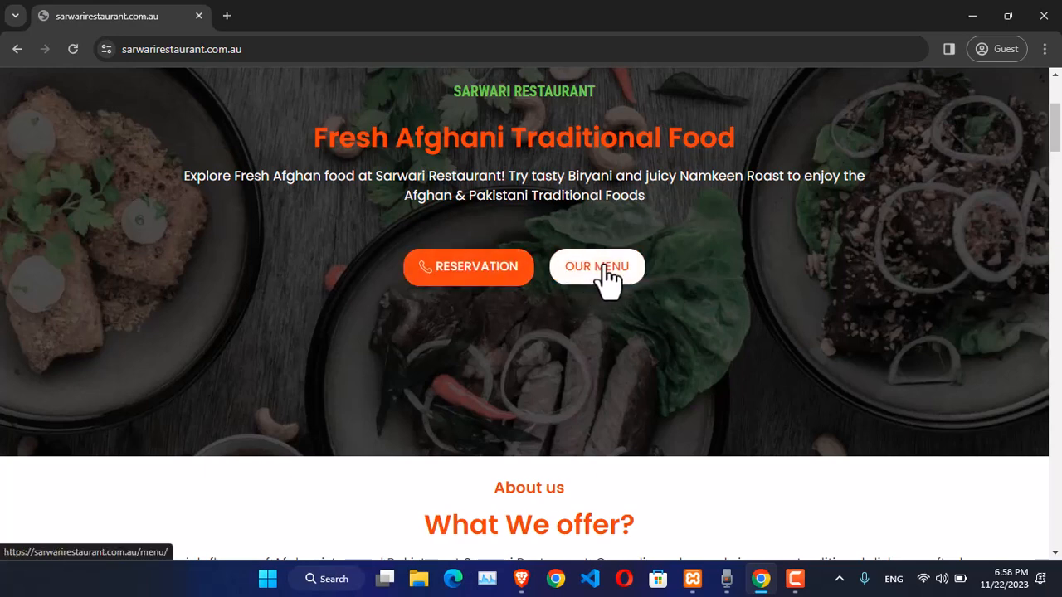
click(492, 282)
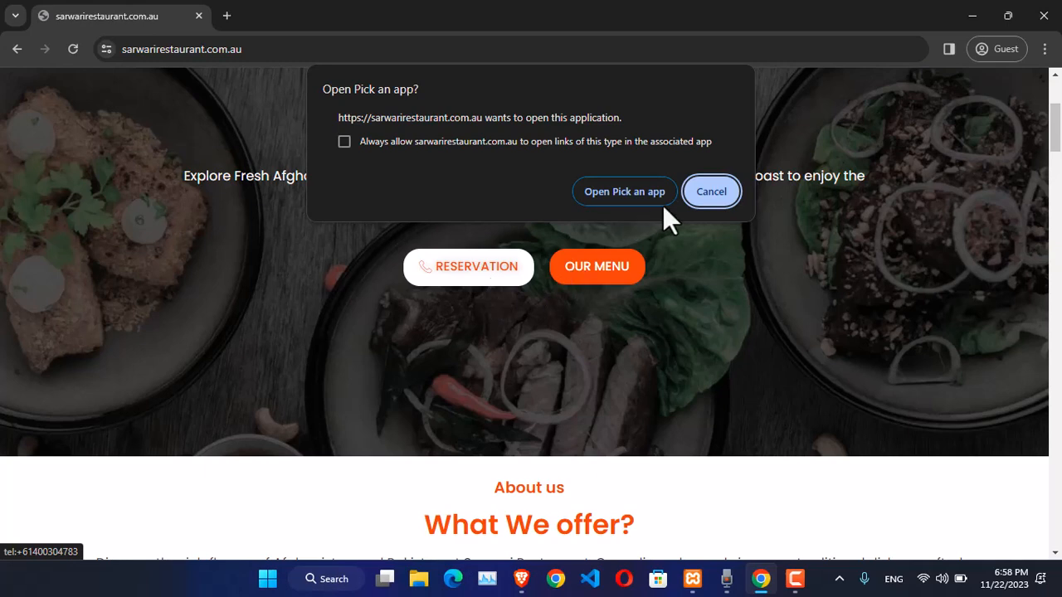
click(711, 199)
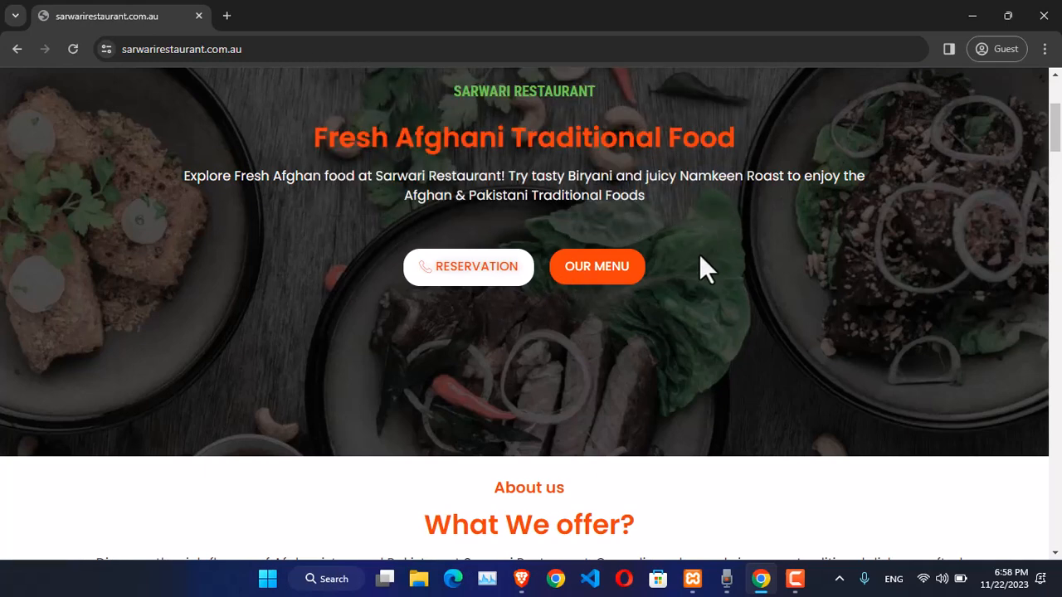
- Review the home page's offer and food sections, follow the Bindi dish's Order link, and return to the home page
scroll(630, 308, down, 5)
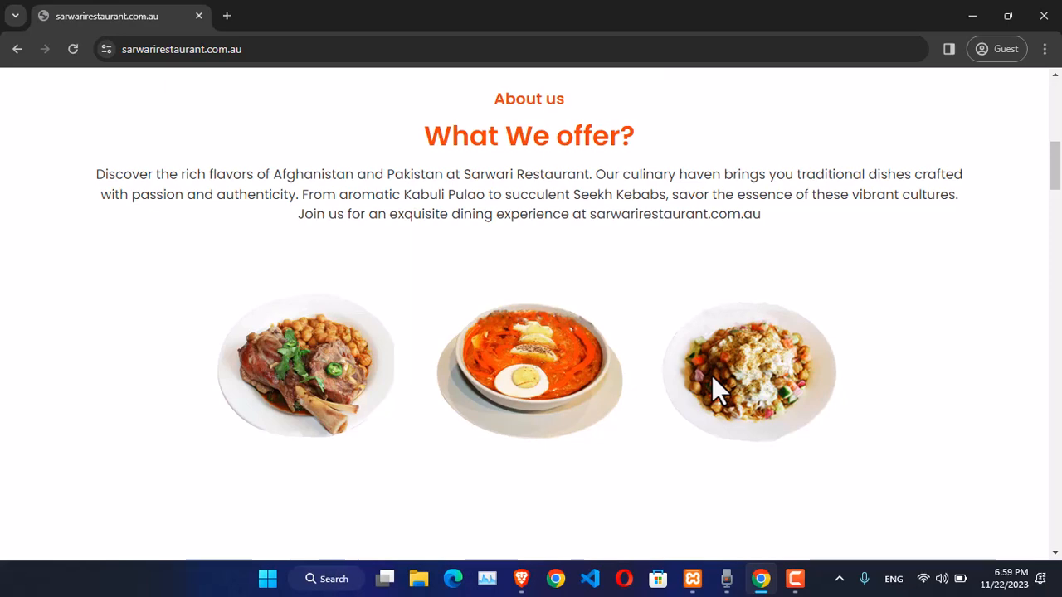
scroll(767, 386, down, 5)
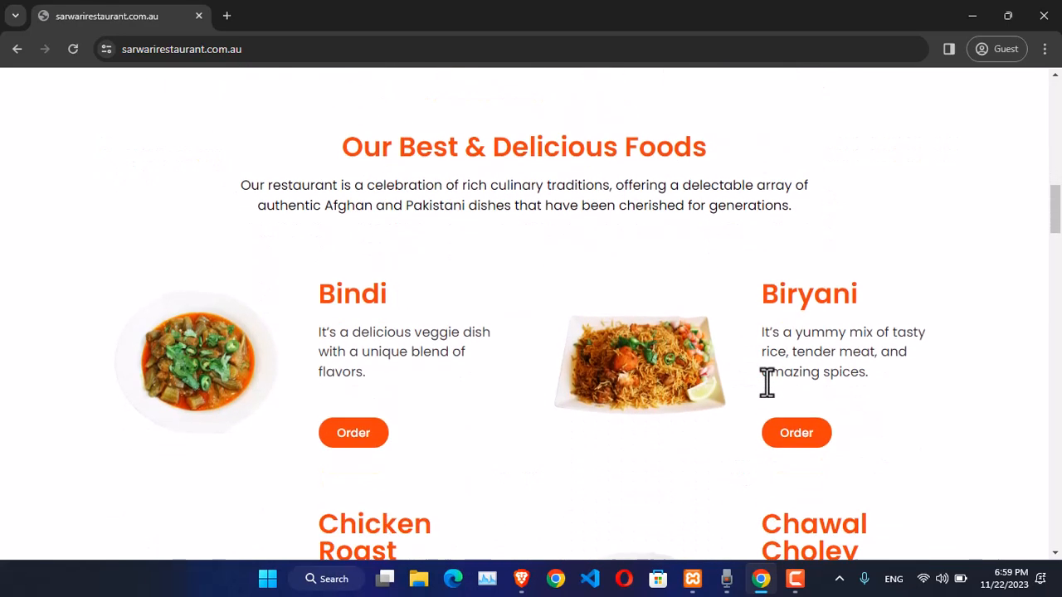
double_click(348, 285)
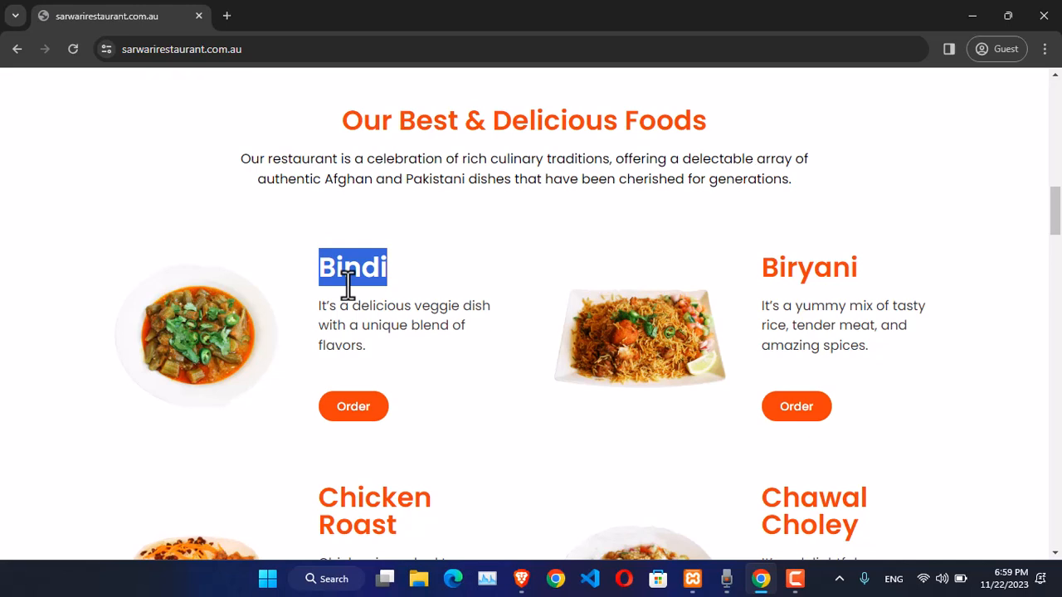
click(486, 326)
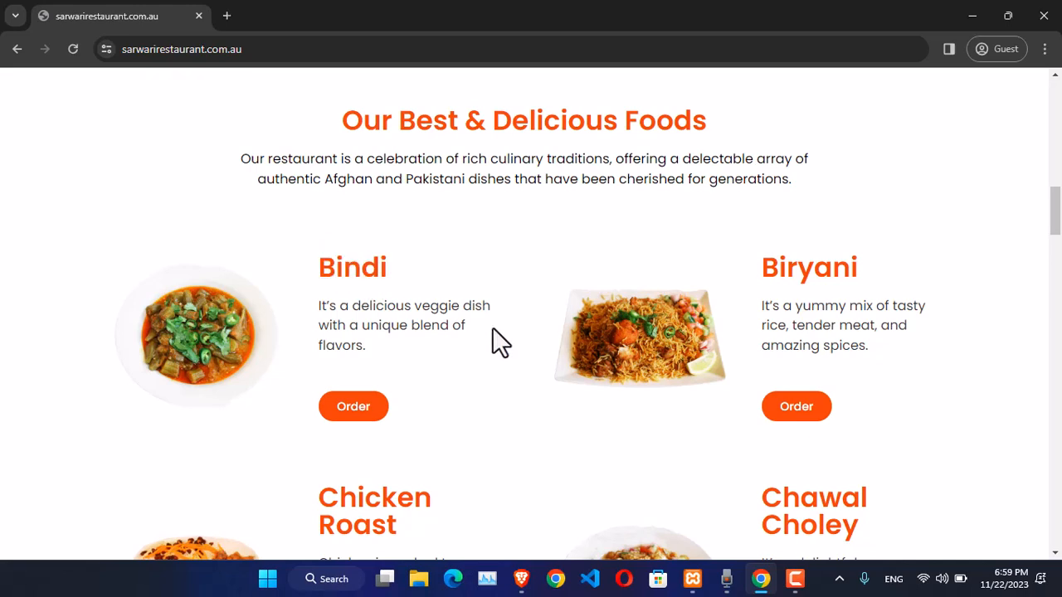
scroll(477, 336, down, 1)
click(349, 342)
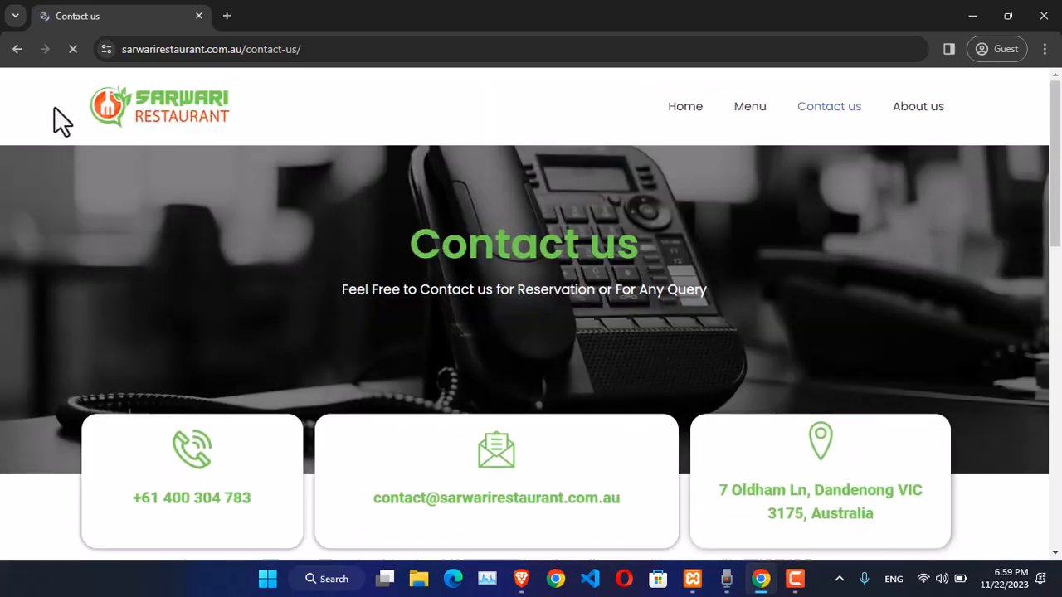
click(17, 49)
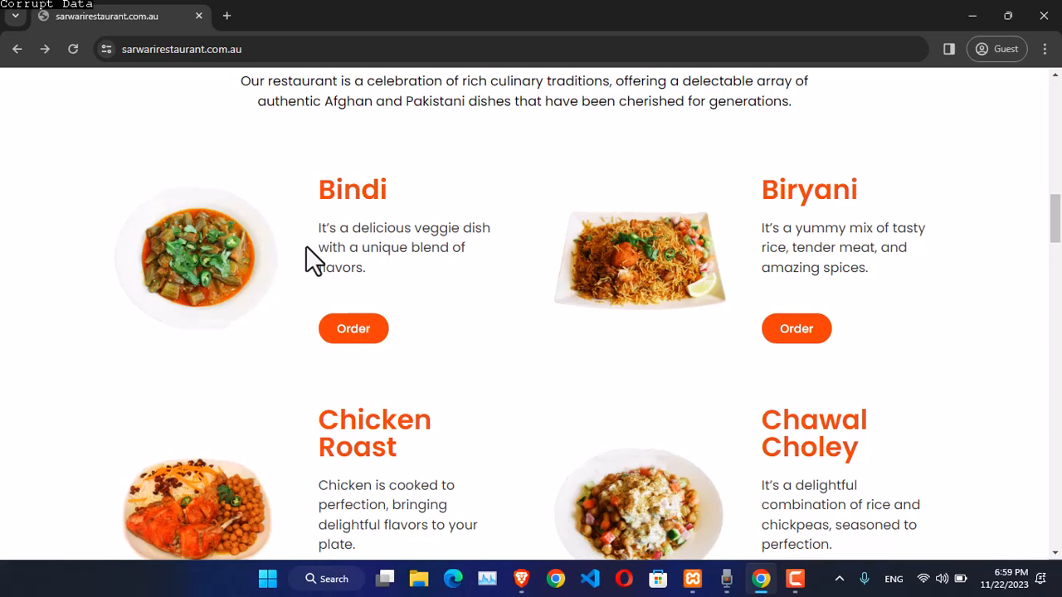
- Examine the rest of the home page, including the dish list, customer reviews and footer, and return to its beginning
scroll(323, 242, down, 1)
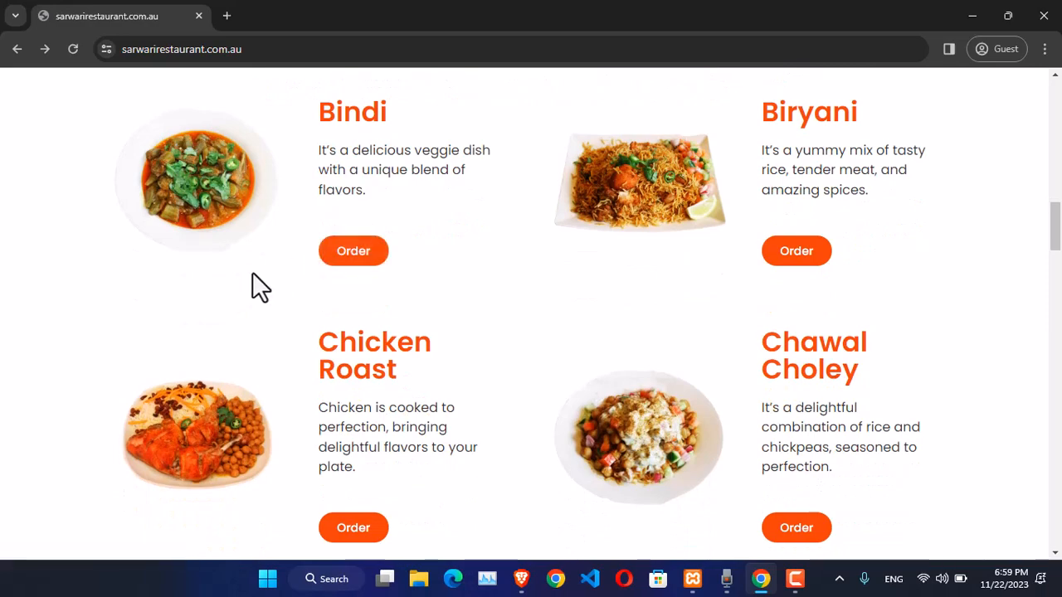
scroll(256, 286, down, 5)
scroll(253, 273, down, 9)
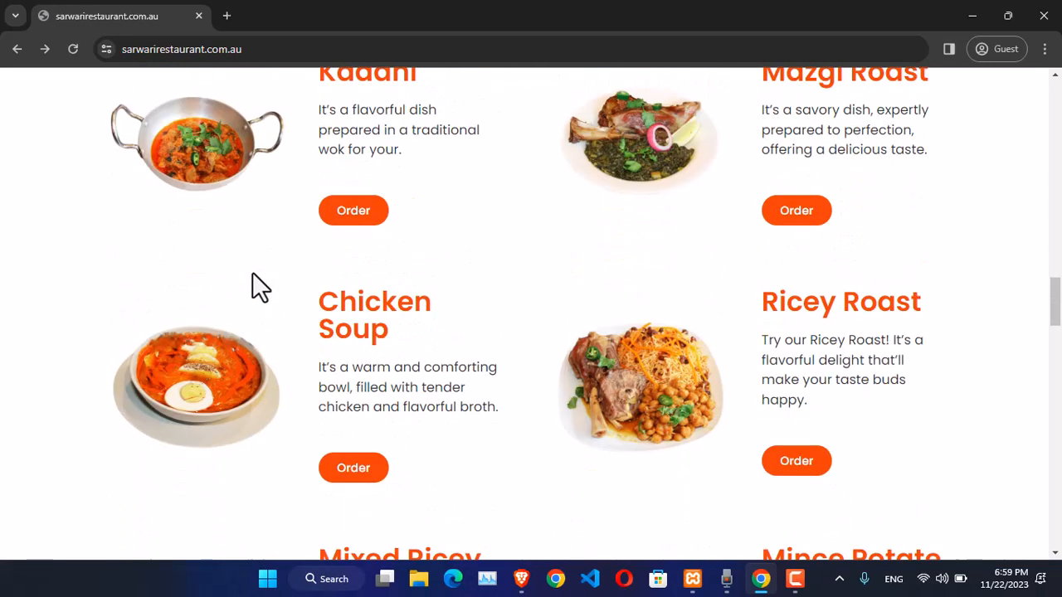
scroll(252, 287, down, 15)
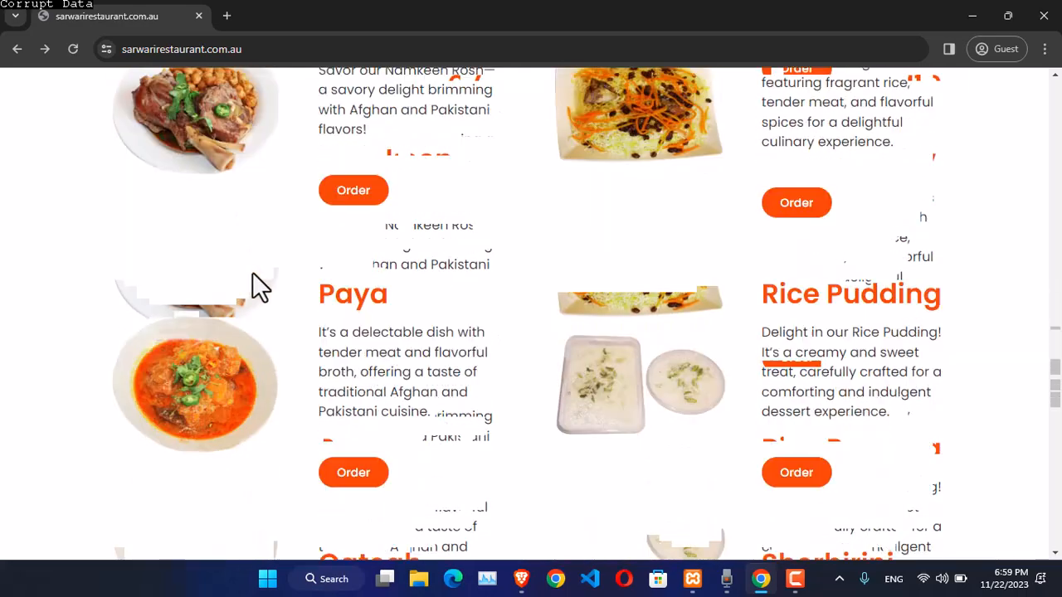
scroll(252, 278, down, 3)
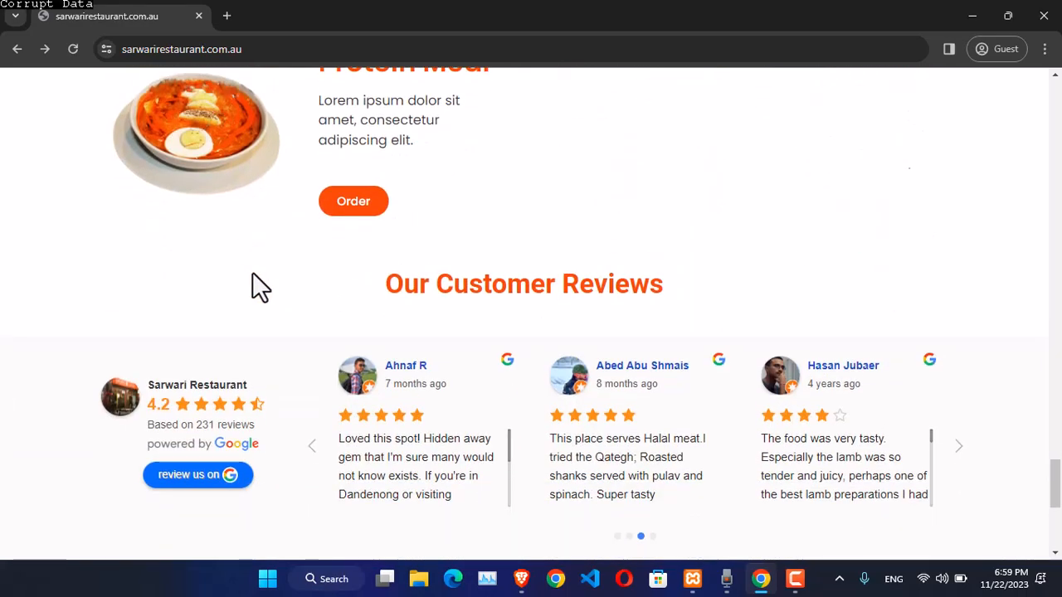
scroll(254, 351, down, 1)
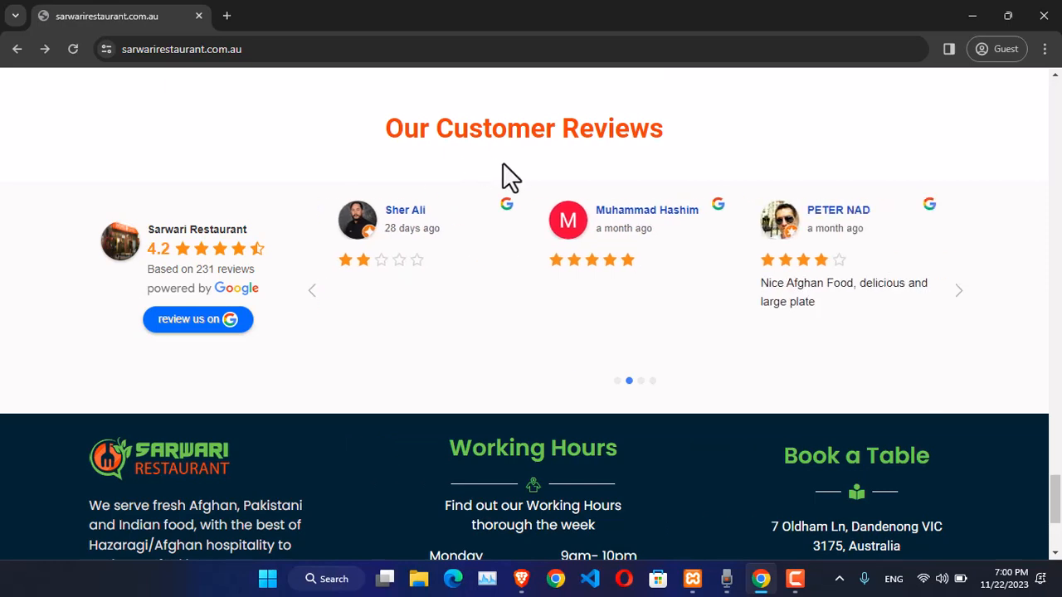
scroll(505, 170, down, 3)
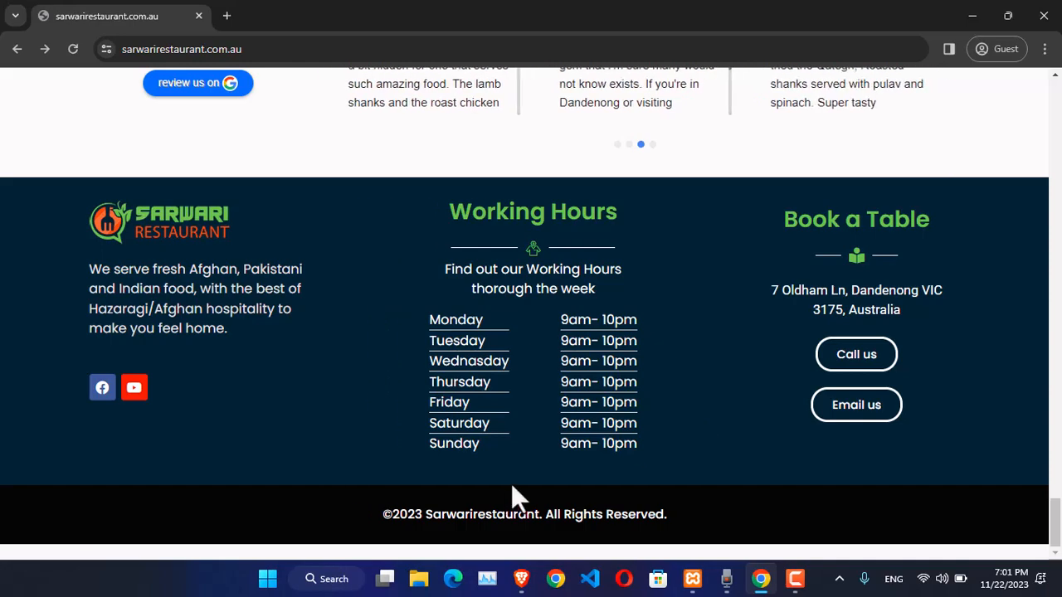
drag(1055, 523, 1056, 92)
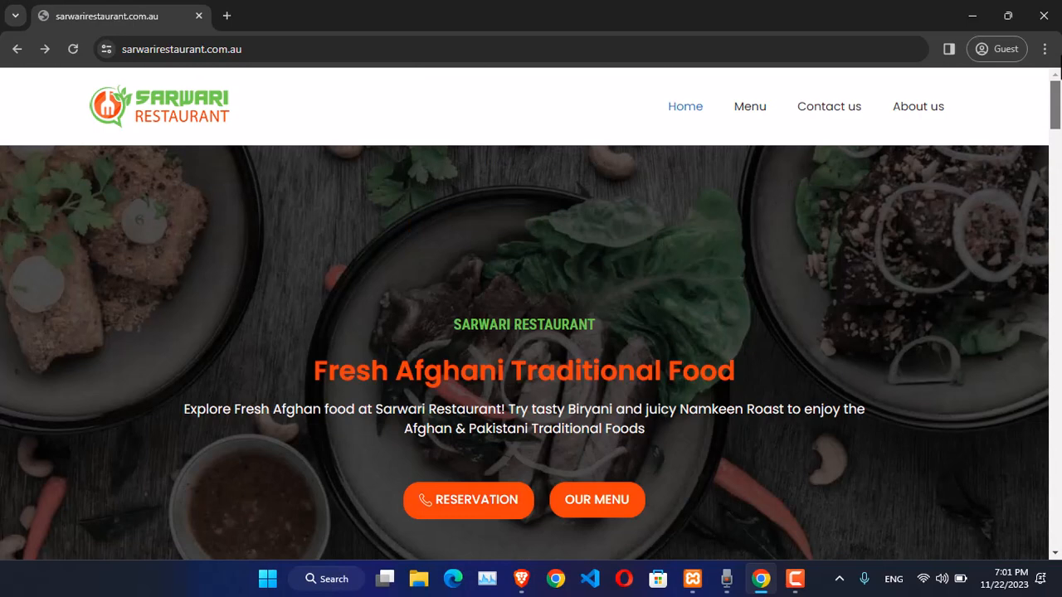
- Open the restaurant site's Menu page and look over its dish listings
click(751, 108)
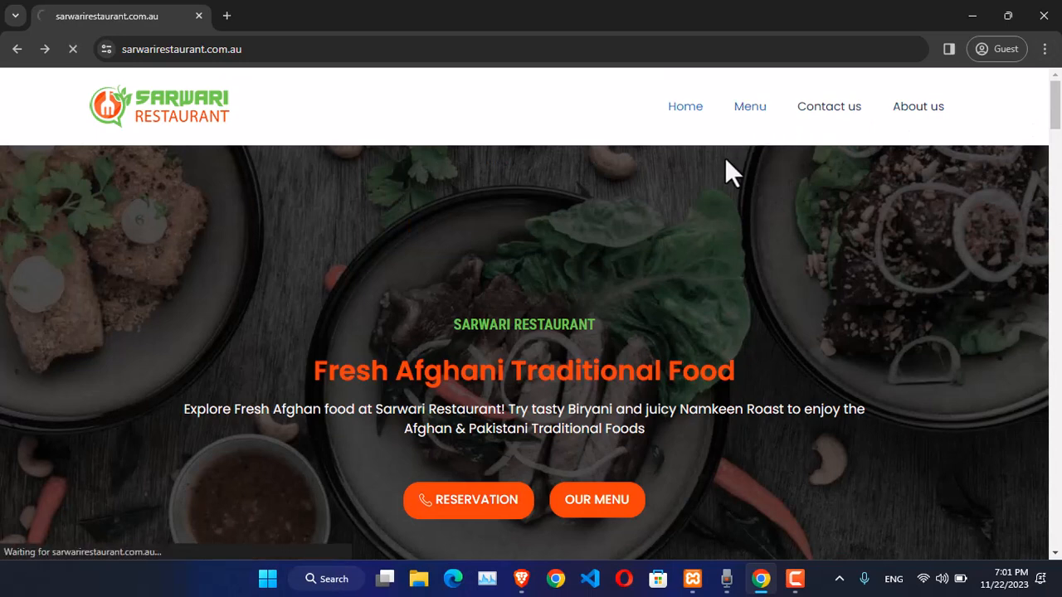
scroll(686, 283, down, 4)
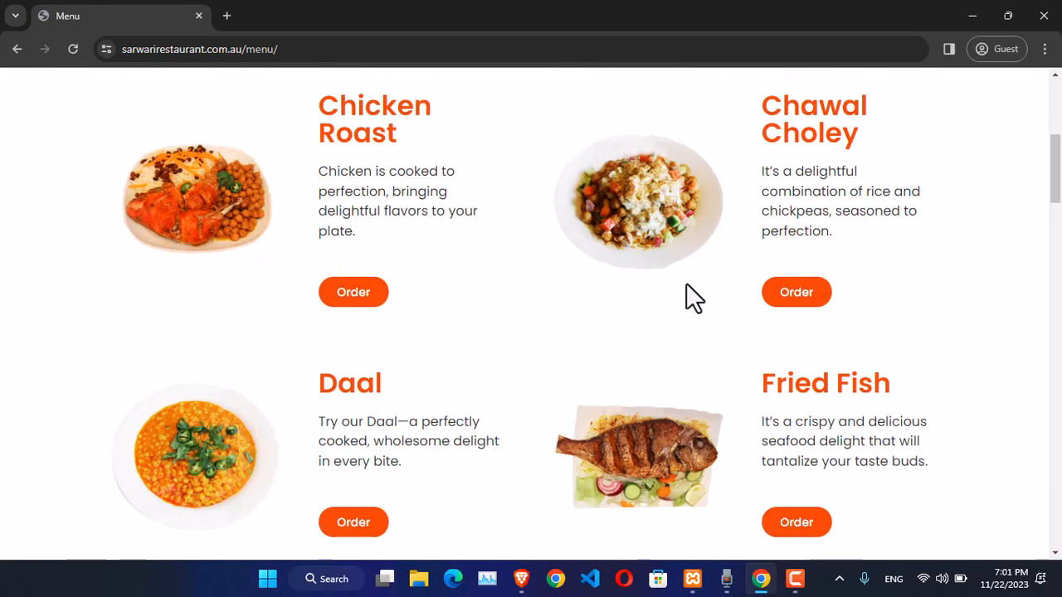
scroll(686, 282, up, 1)
scroll(590, 260, up, 4)
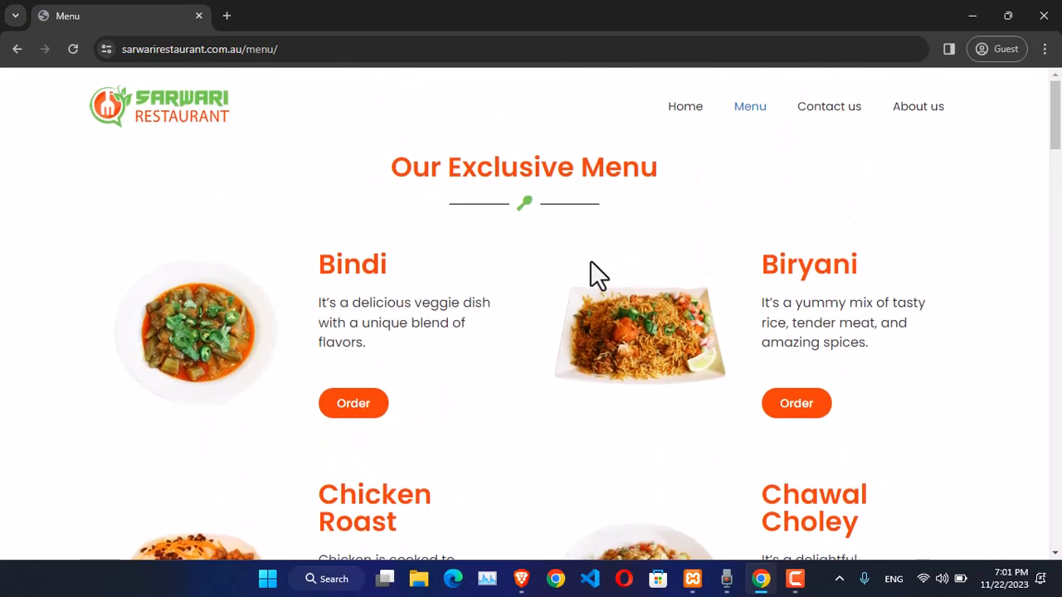
- Open the Contact us page and examine its contact cards, message form, map and footer
click(830, 109)
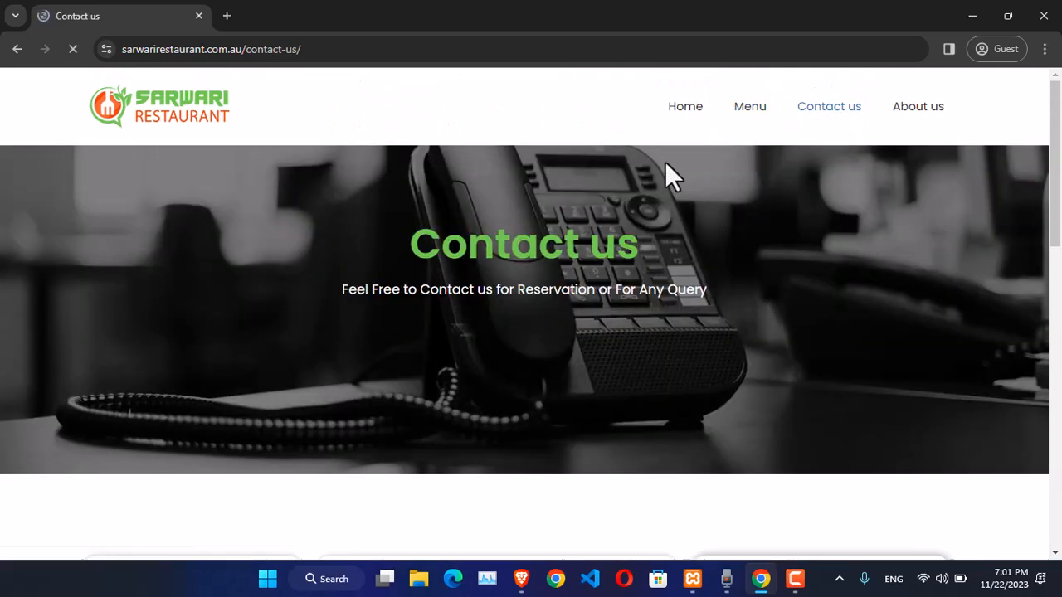
scroll(645, 268, down, 2)
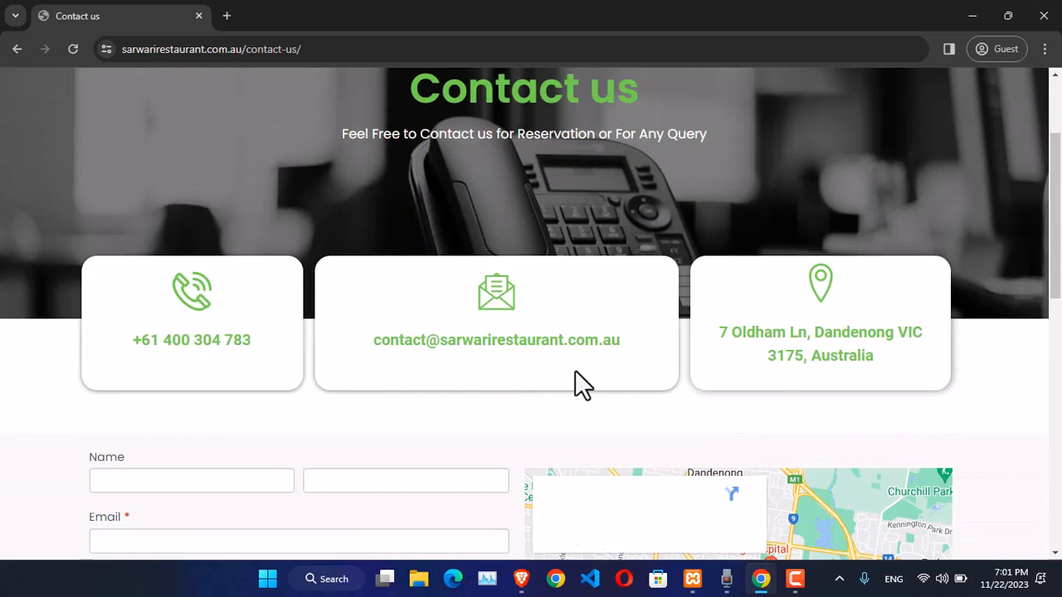
scroll(575, 370, down, 3)
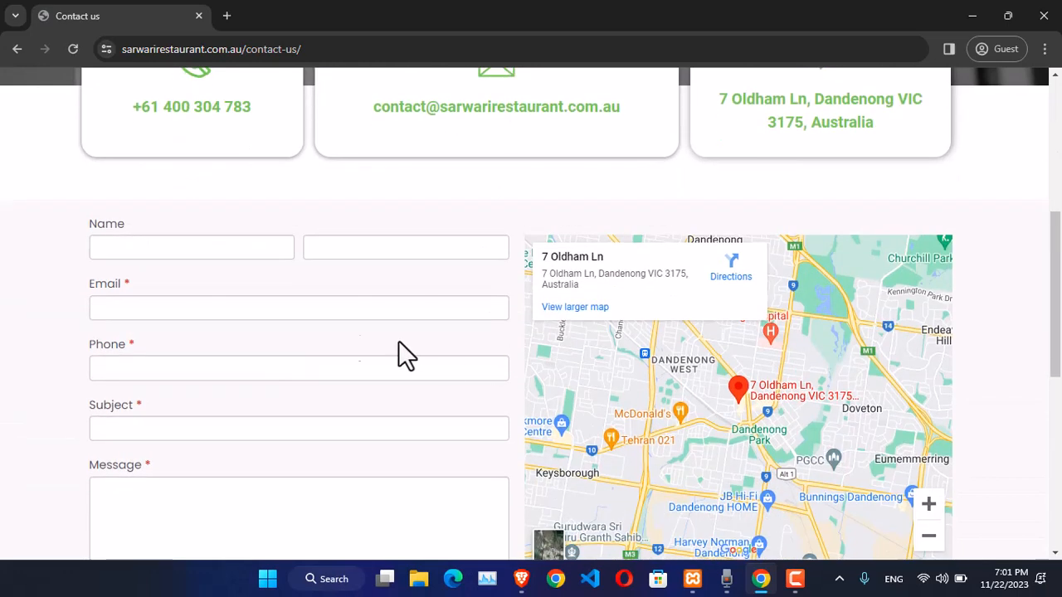
click(184, 246)
scroll(612, 274, down, 3)
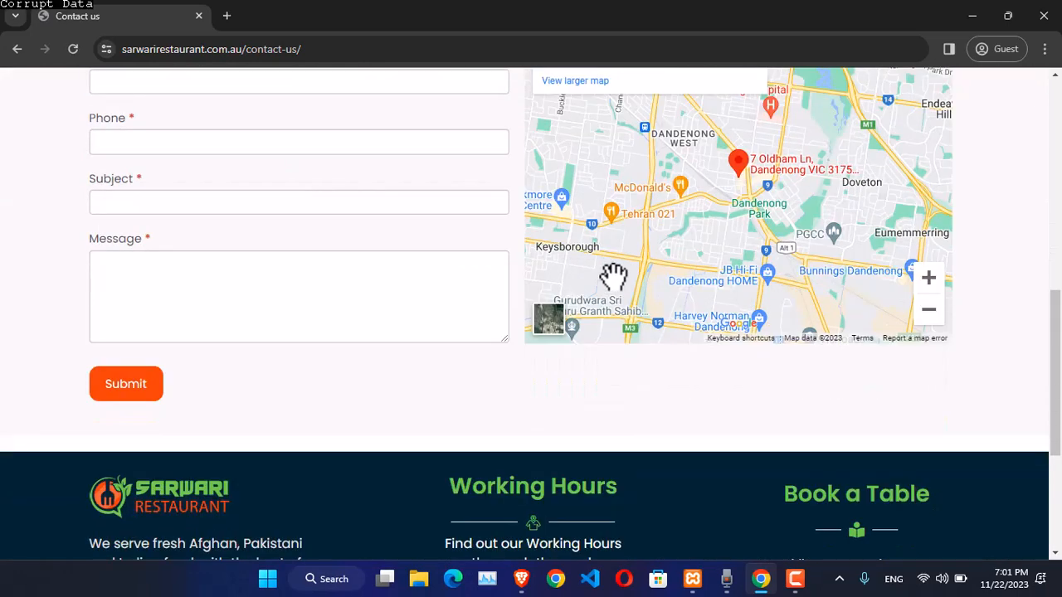
scroll(579, 364, down, 1)
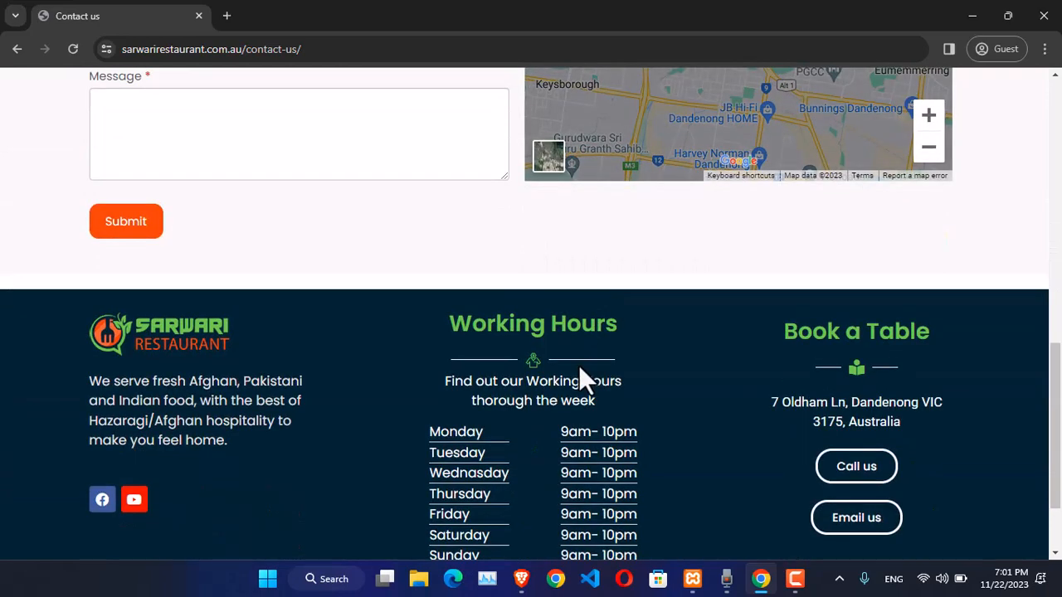
scroll(578, 365, up, 5)
scroll(578, 367, up, 3)
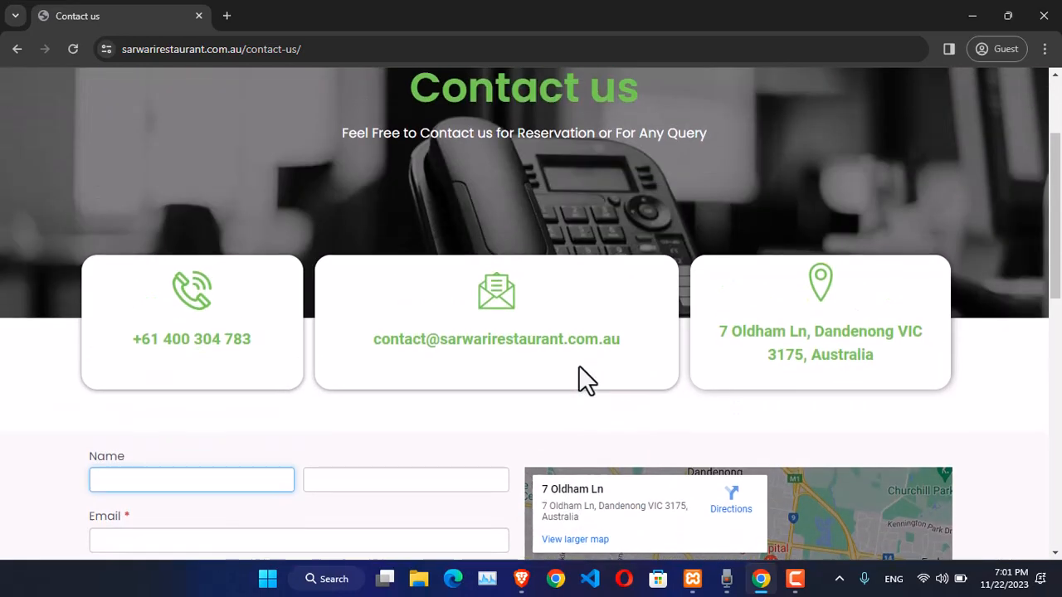
scroll(578, 367, up, 2)
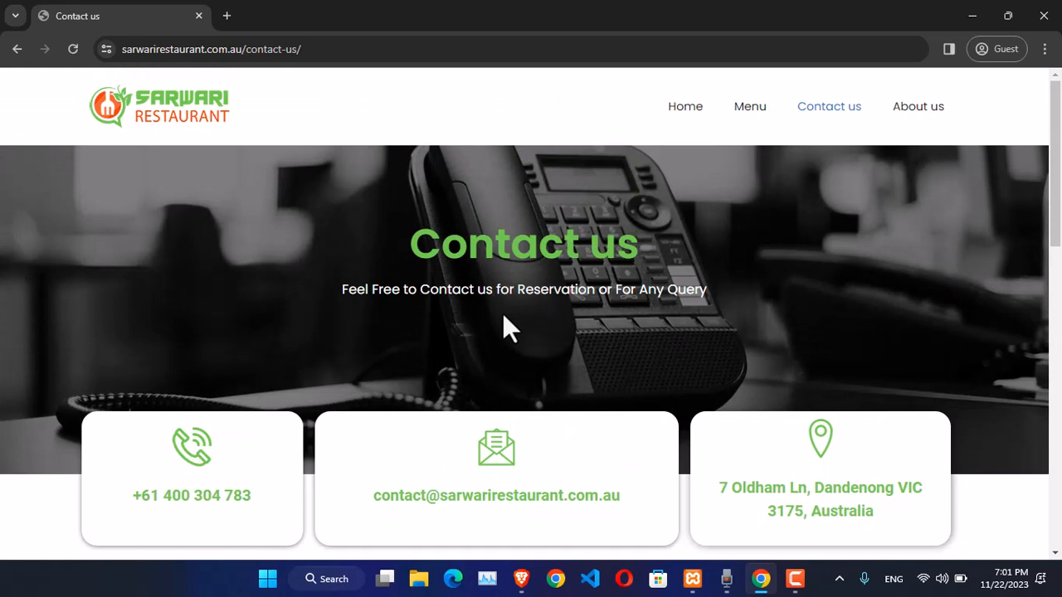
- Open hostinger.com in a new browser tab
click(227, 16)
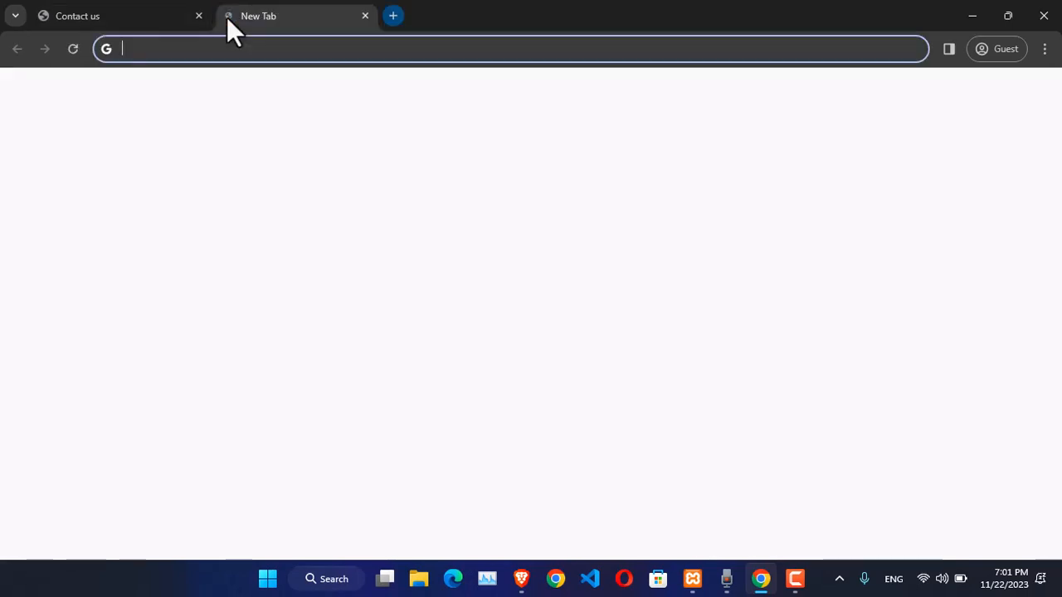
text(hot)
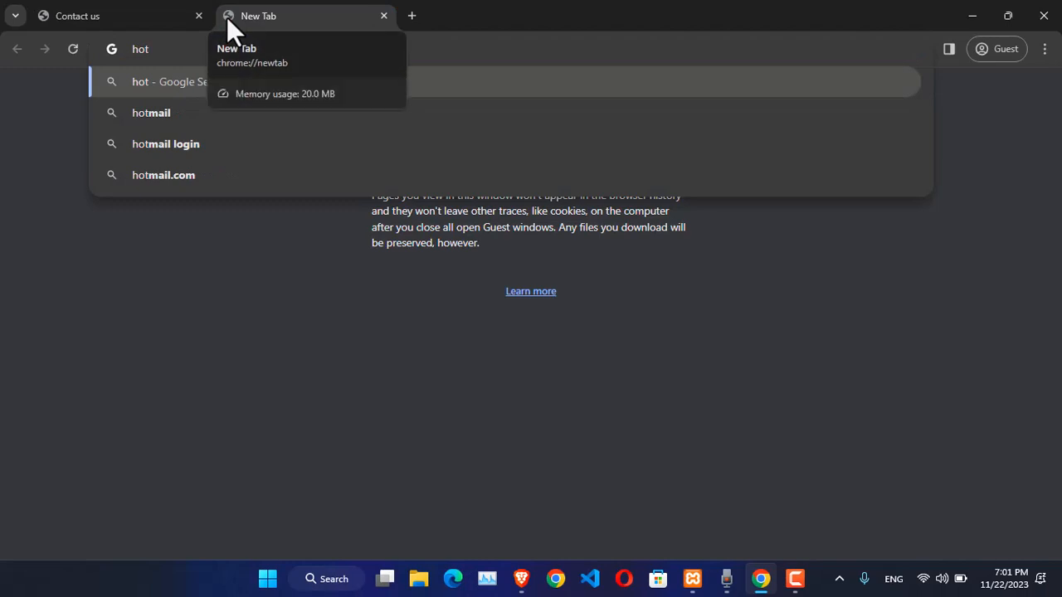
key(BackSpace)
key(BackSpace)
text(o)
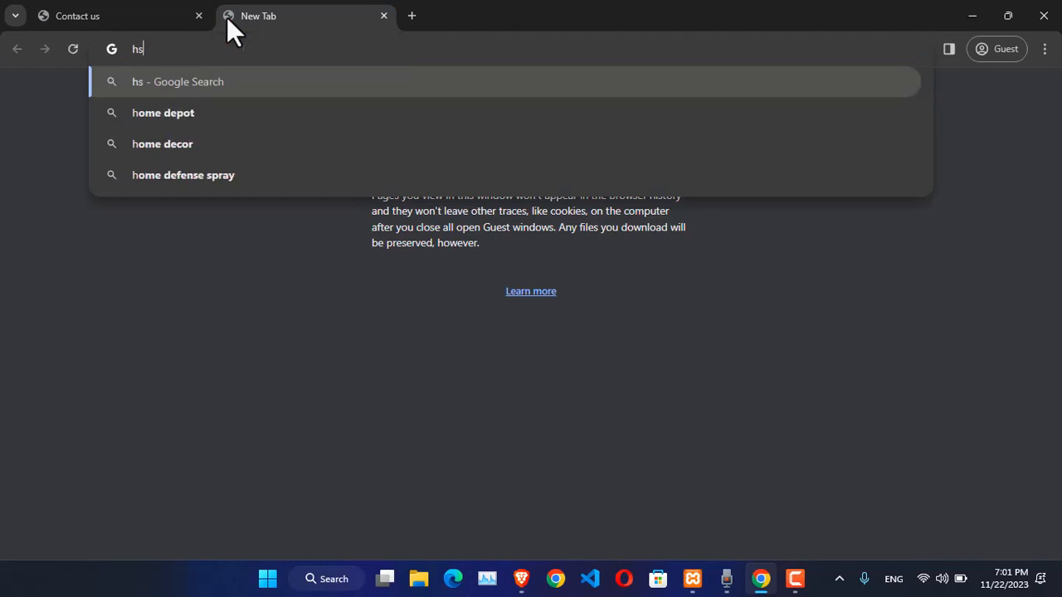
key(BackSpace)
key(BackSpace)
text(hostinger.co)
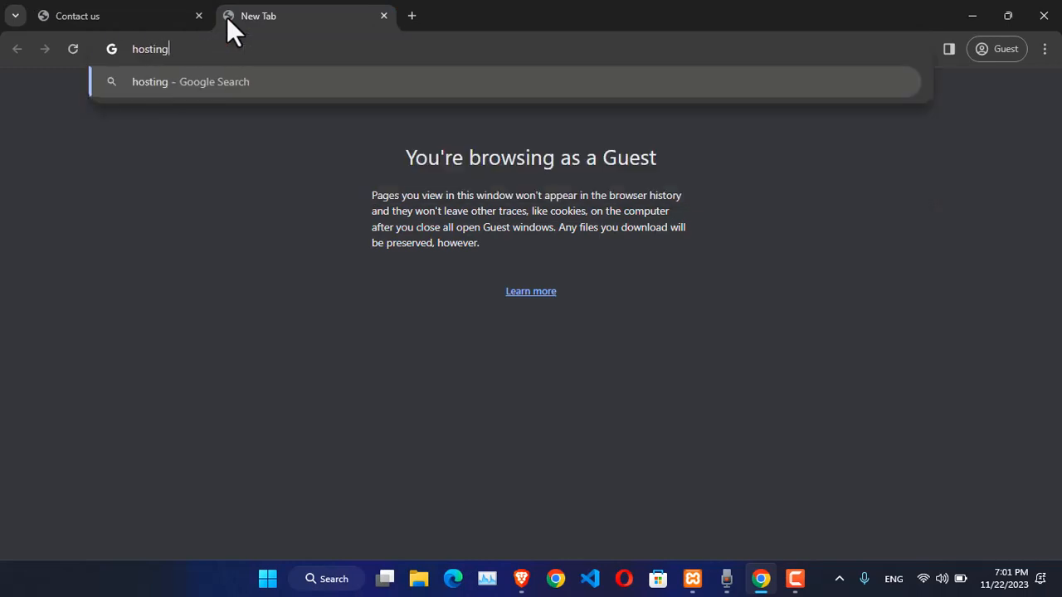
text(m)
key(Return)
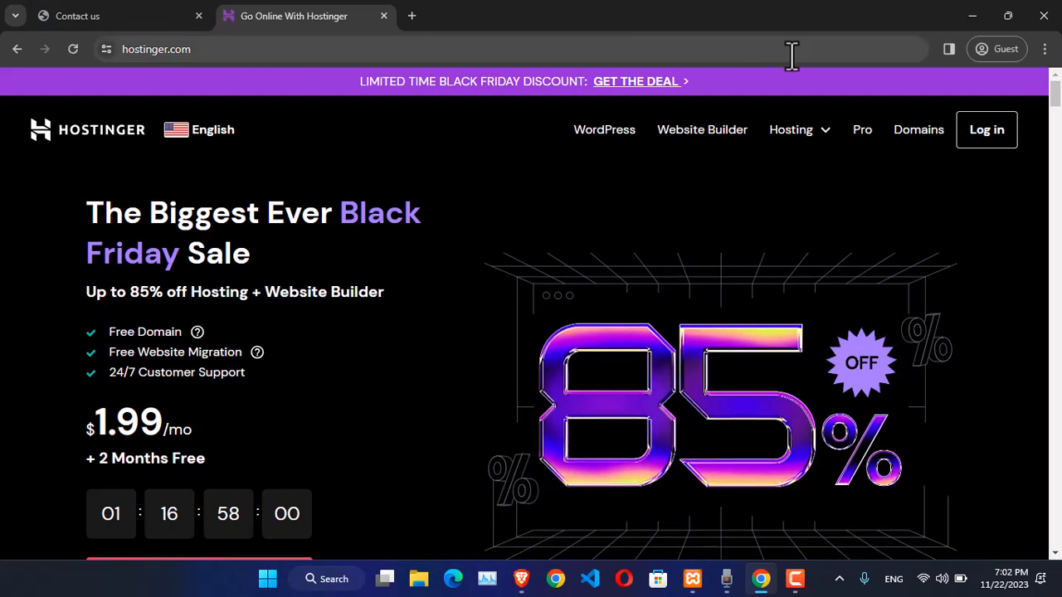
- Close the browser and open the Sarwari Removed image folder on the desktop
click(1044, 15)
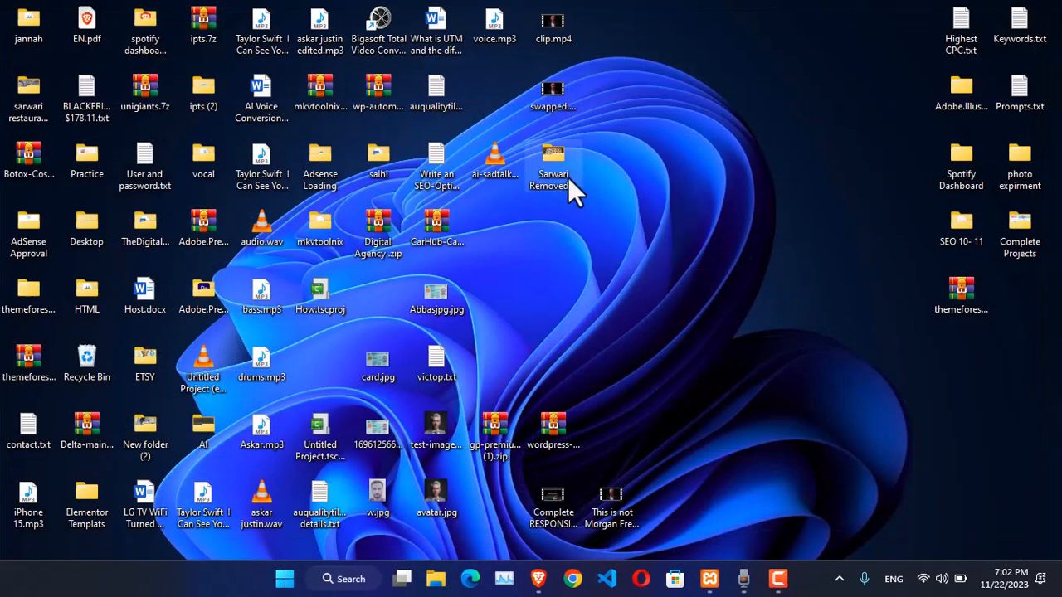
double_click(552, 172)
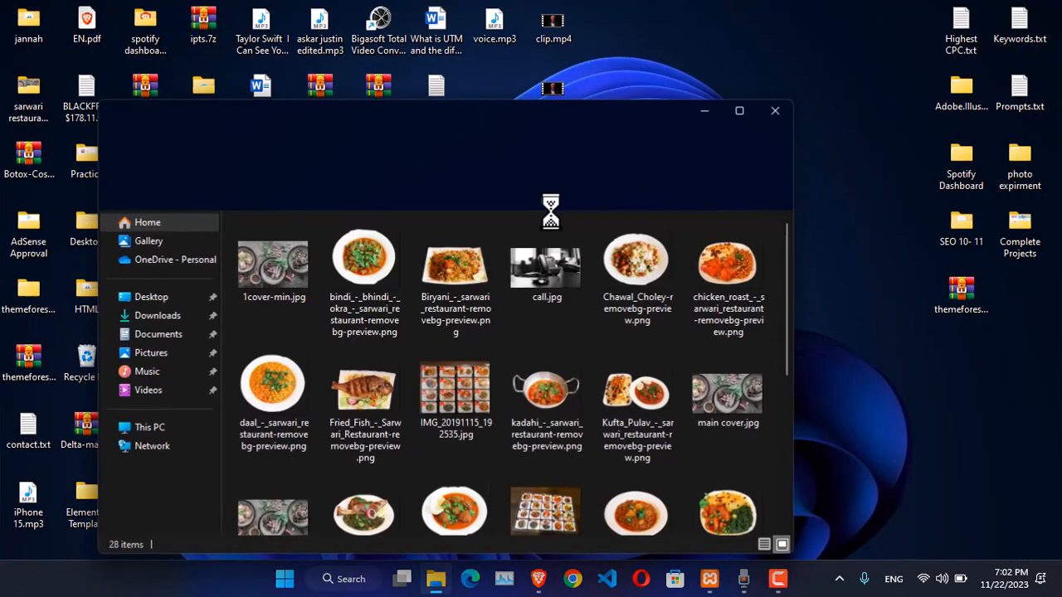
- Look through the dish images in the Sarwari Removed Background folder, including call.jpg, and close the folder
drag(573, 117, 579, 95)
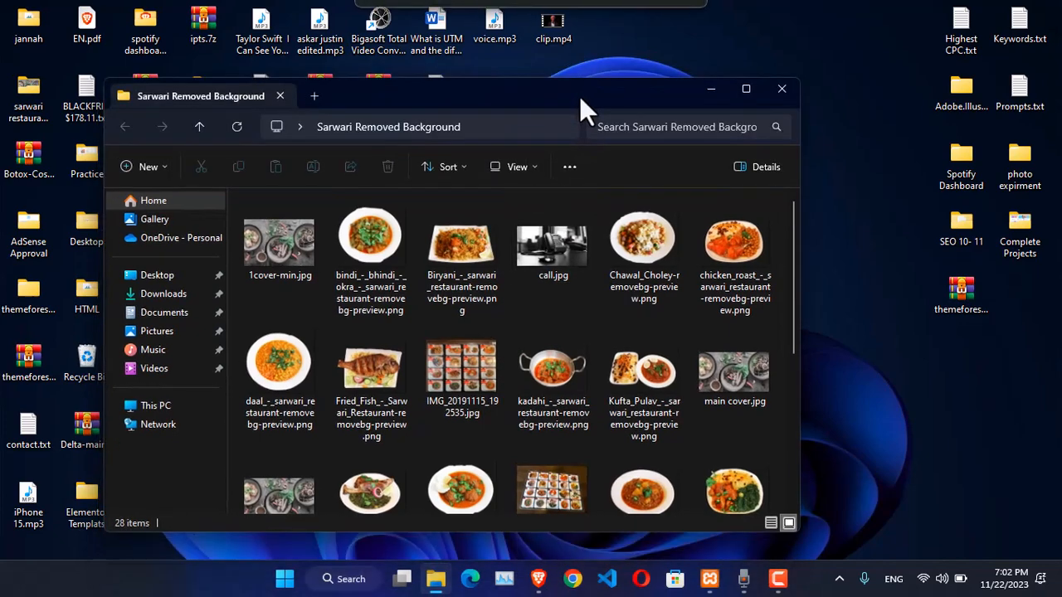
scroll(577, 252, down, 2)
scroll(576, 257, down, 3)
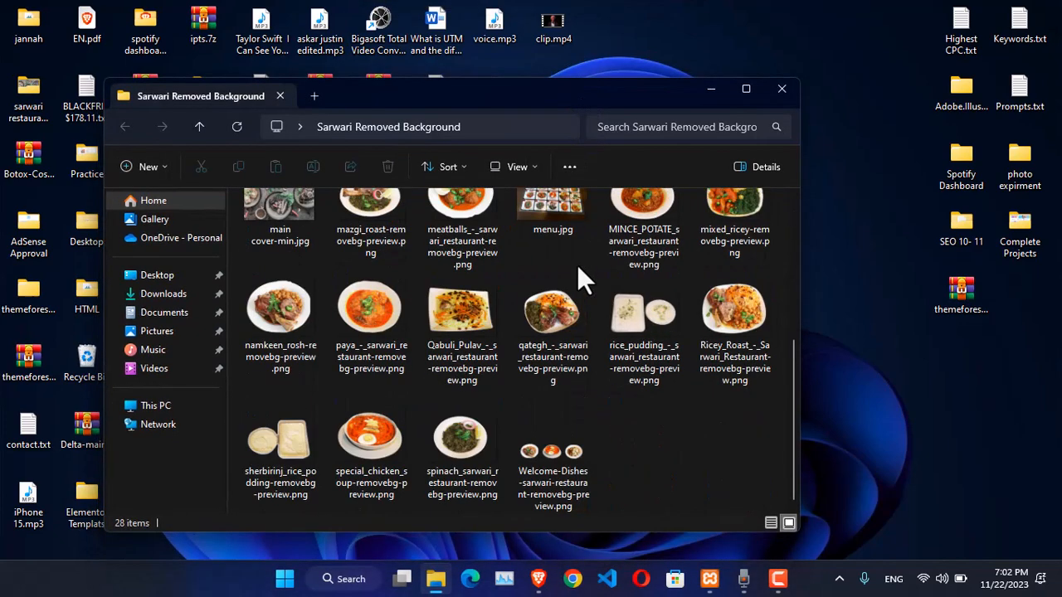
scroll(579, 310, up, 6)
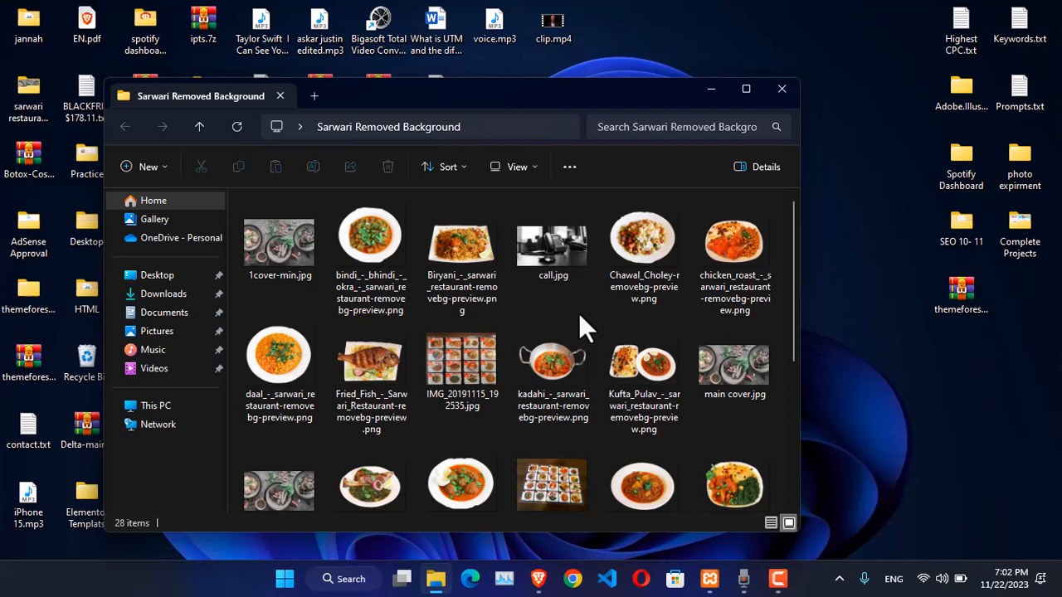
click(566, 252)
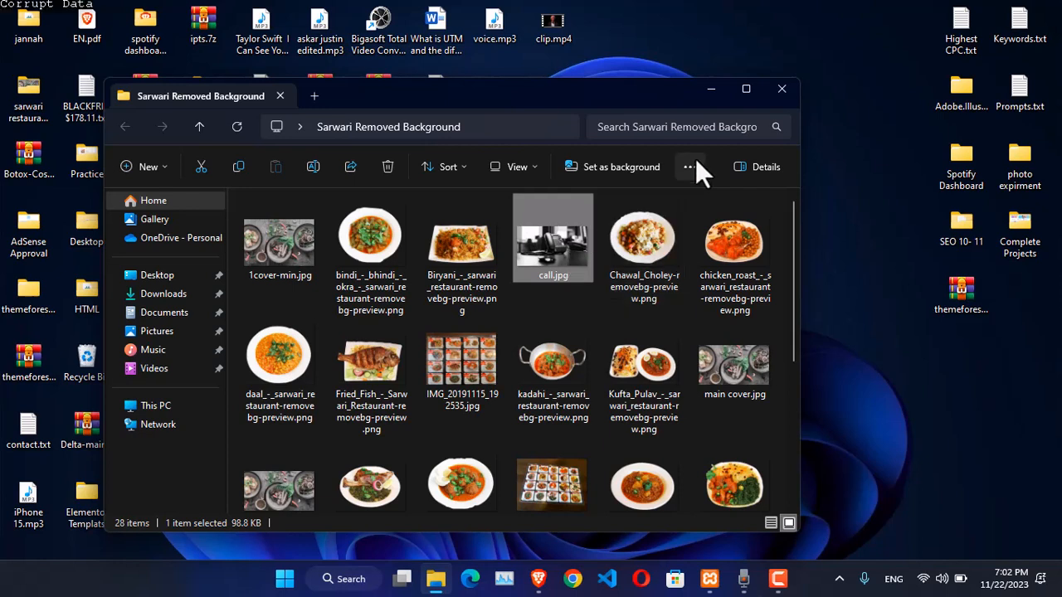
click(781, 90)
- Switch to the Brave browser and open the Add New Plugin page in the local WordPress dashboard
click(541, 578)
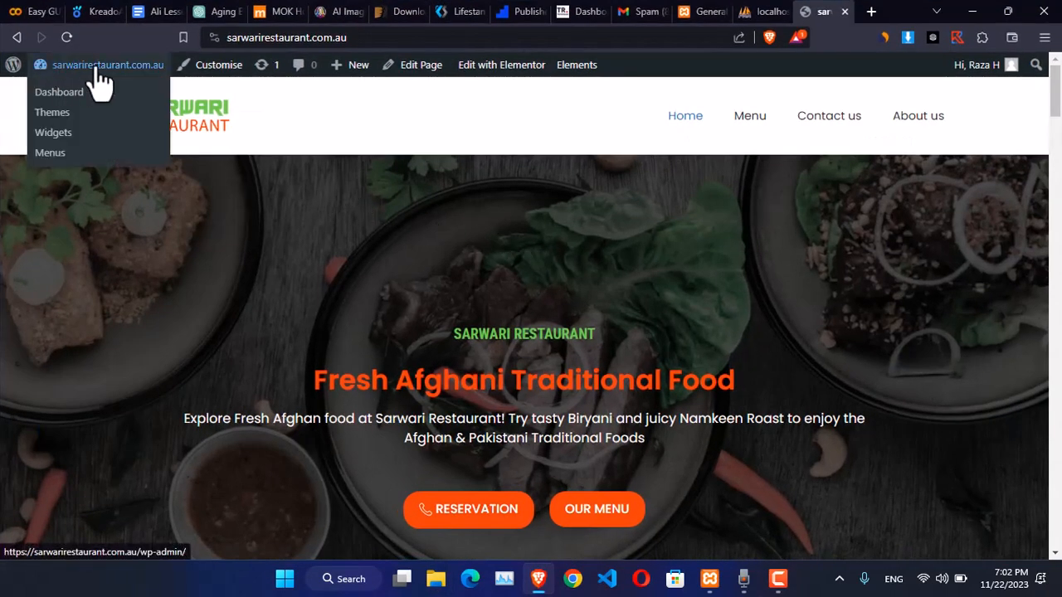
click(761, 11)
click(702, 11)
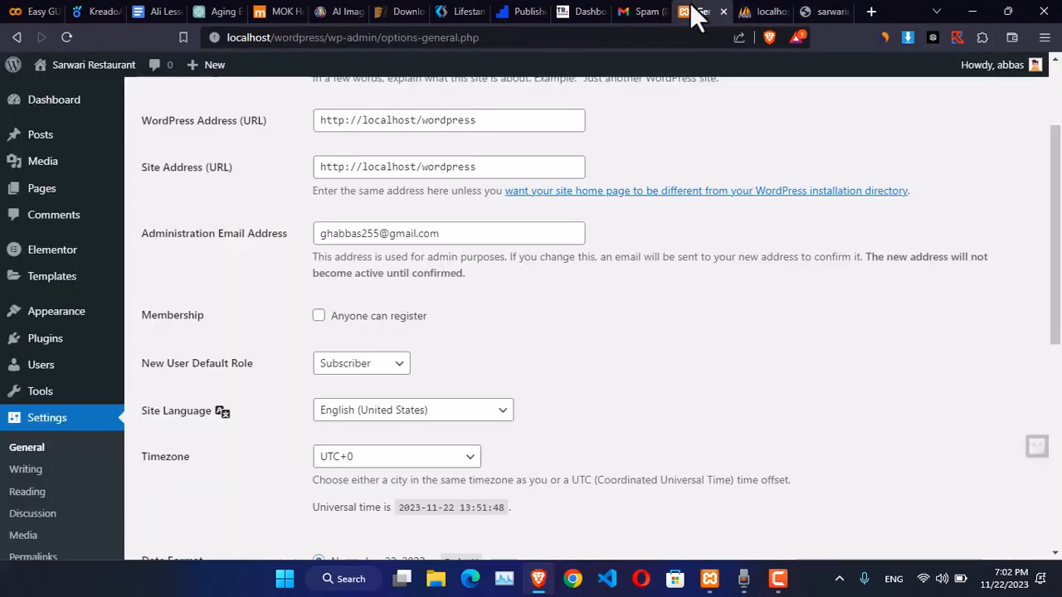
scroll(491, 320, up, 3)
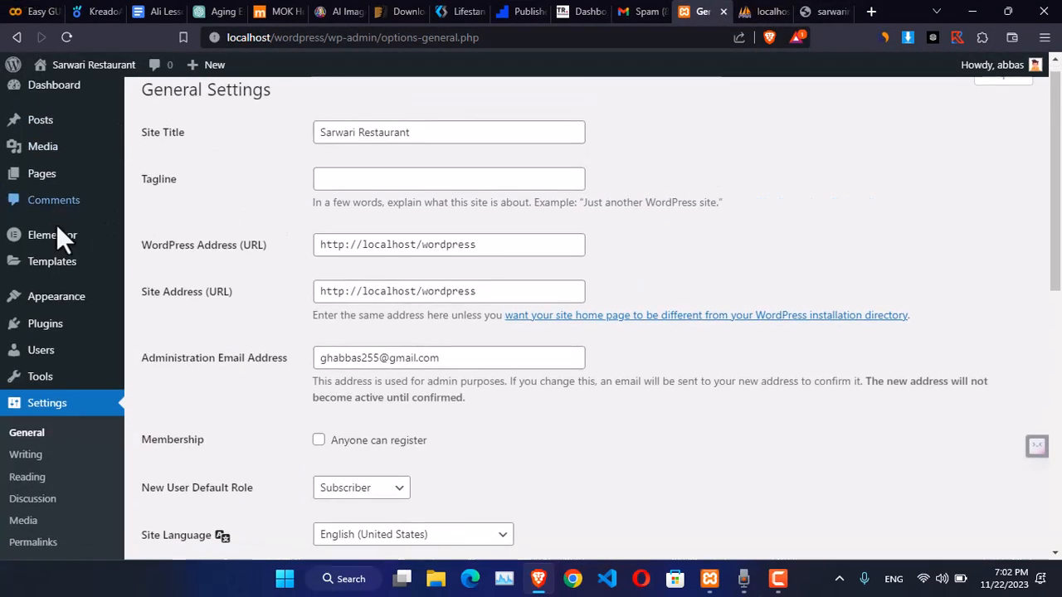
mouse_move(48, 142)
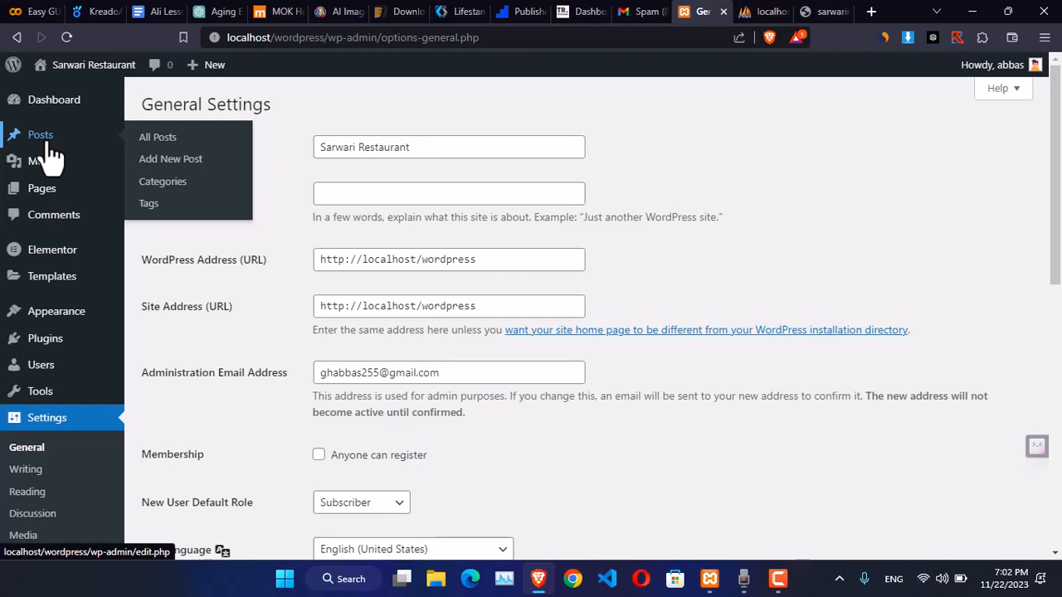
mouse_move(41, 345)
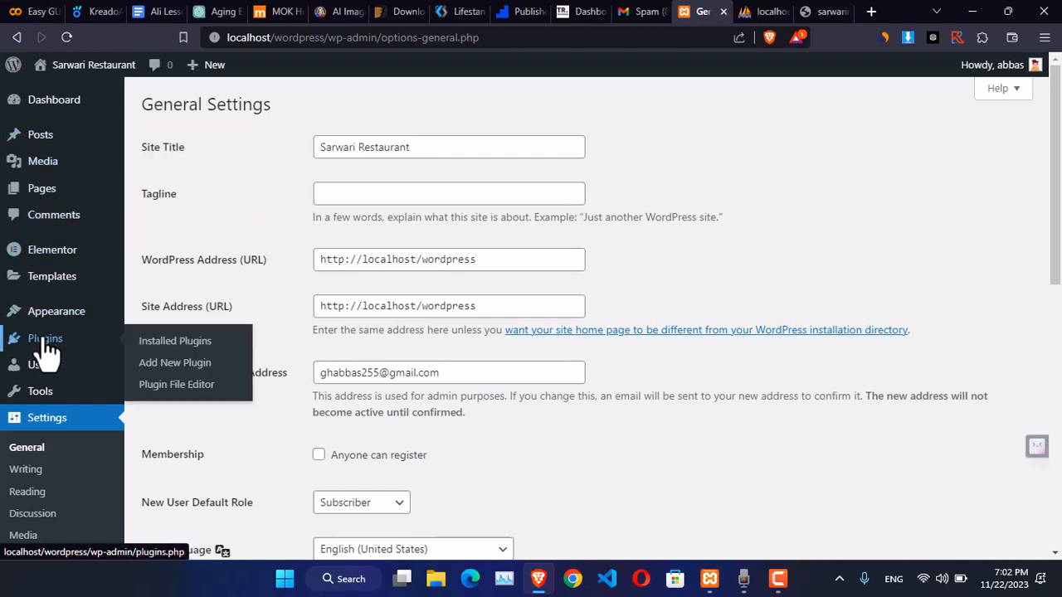
click(176, 368)
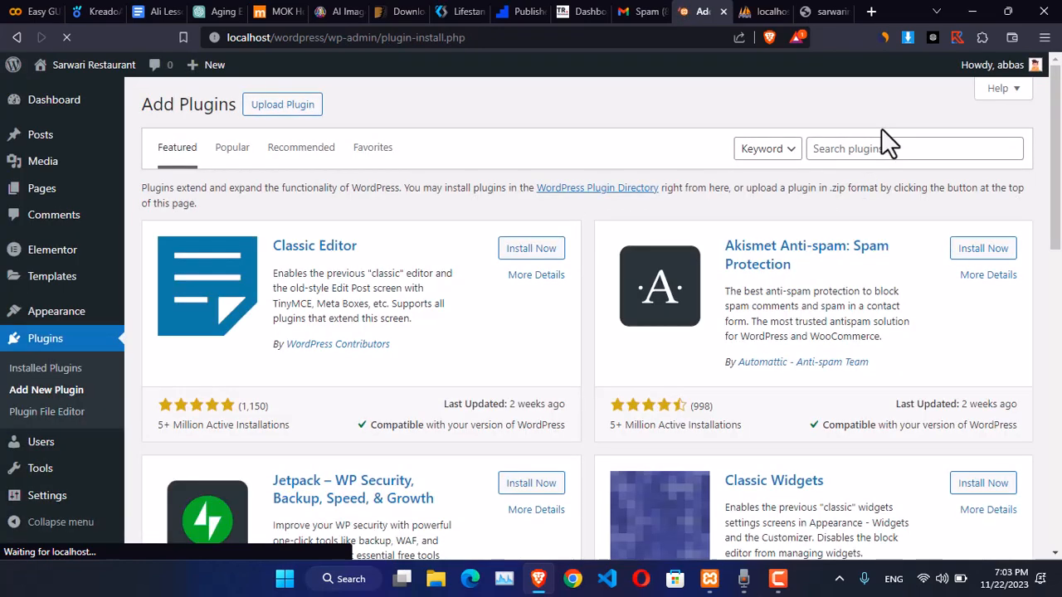
- Search the plugin directory for "elementor"
click(882, 151)
text(elem)
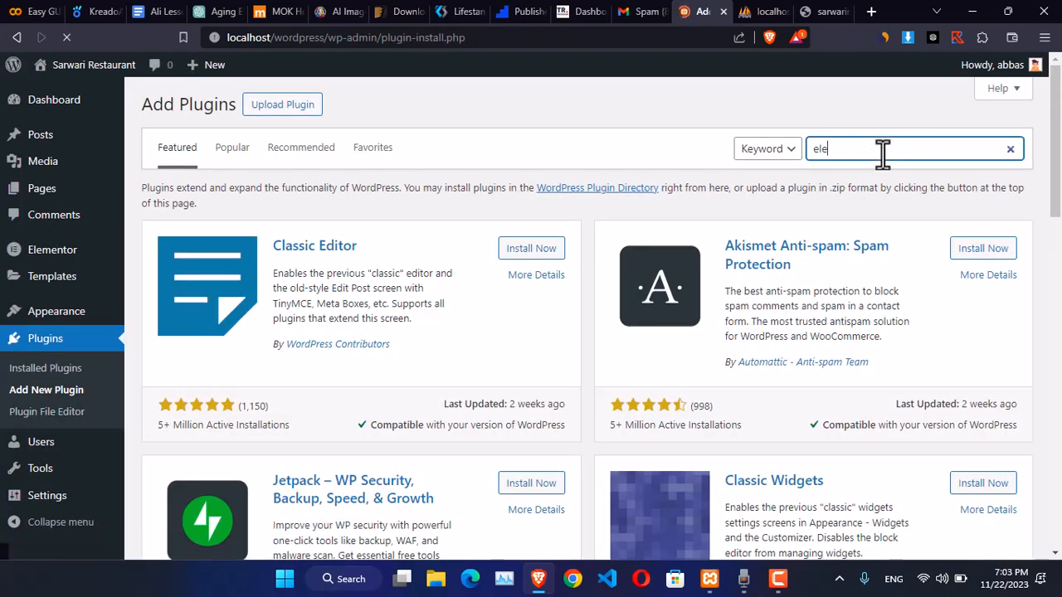
text(entor)
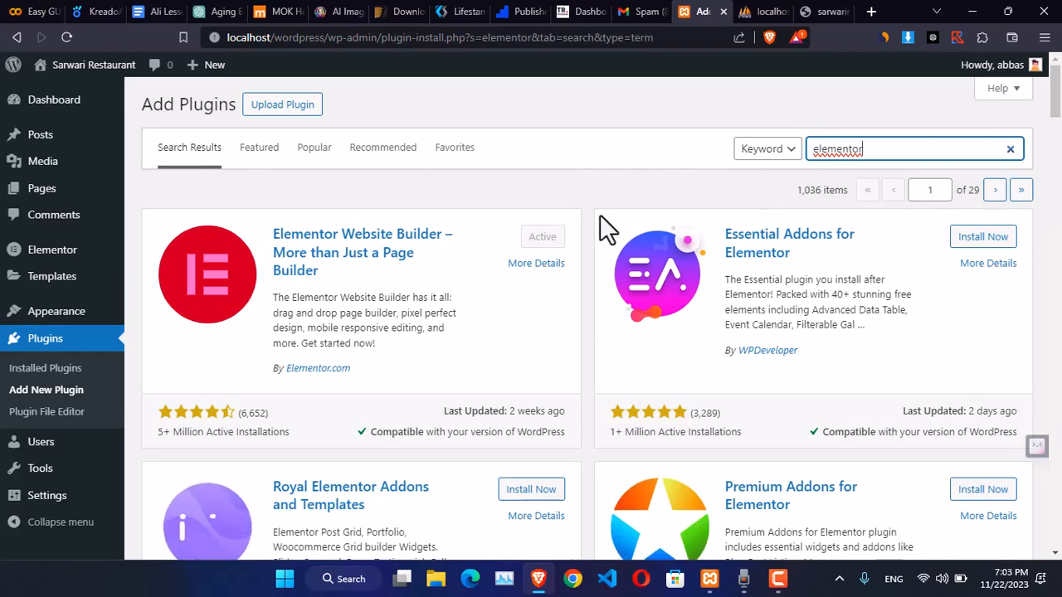
- Change the plugin search to "elementskit" and install the ElementsKit Elementor addons plugin
double_click(847, 150)
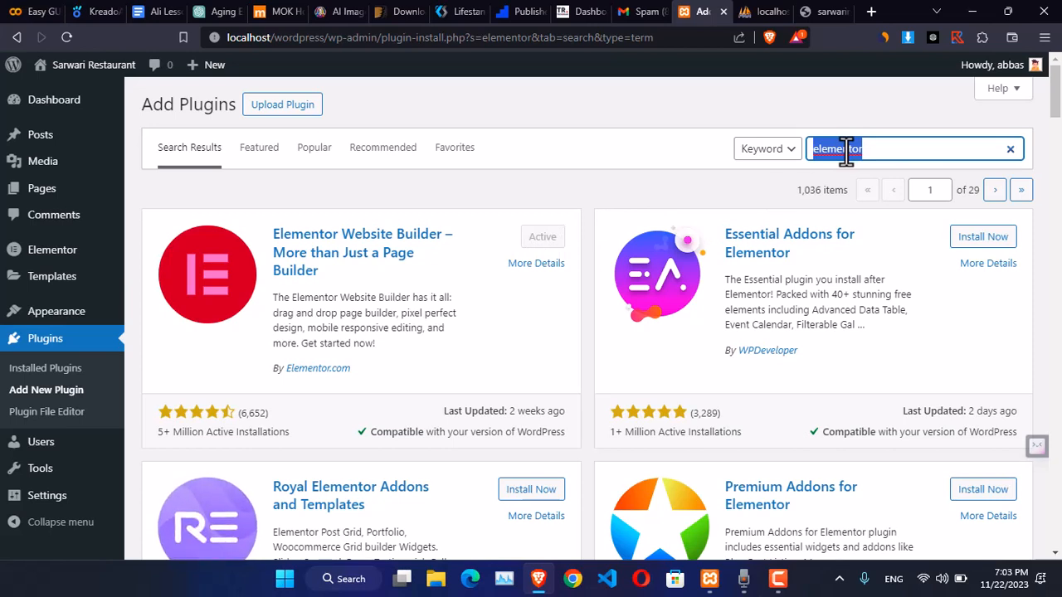
click(846, 151)
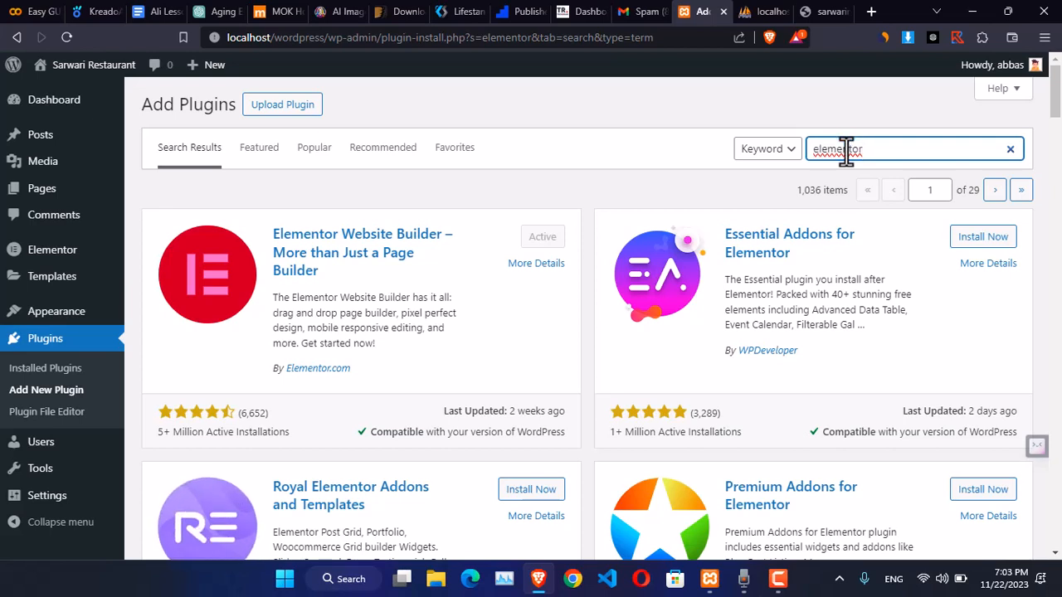
key(BackSpace)
key(BackSpace)
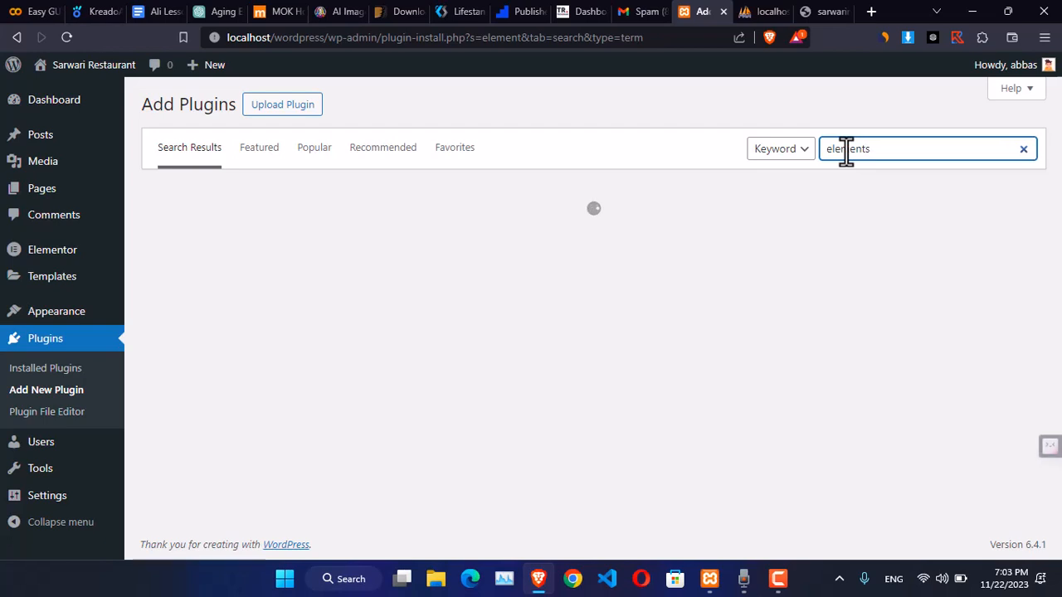
text(skit)
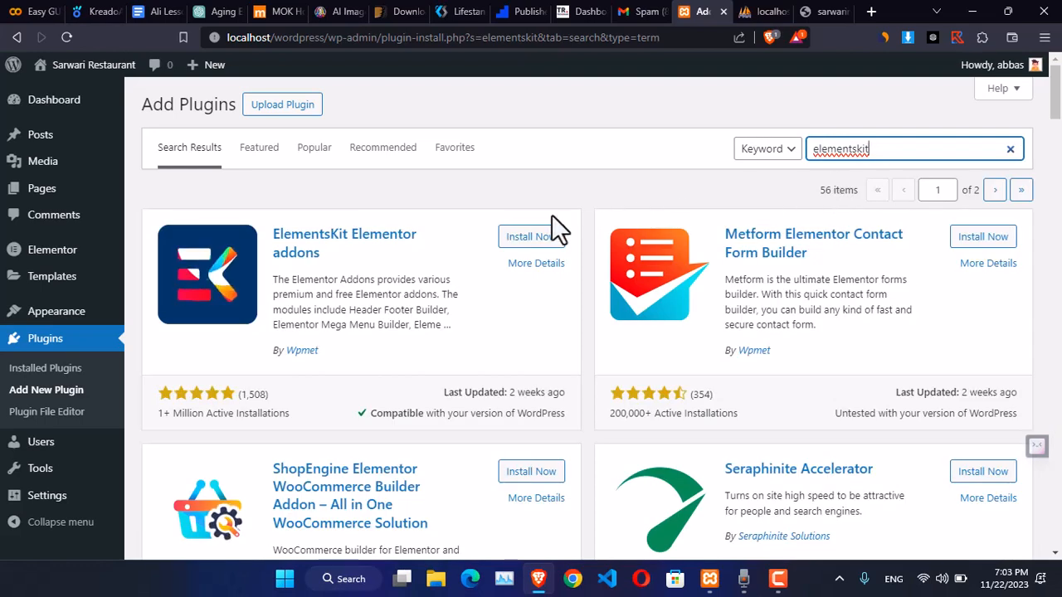
click(528, 238)
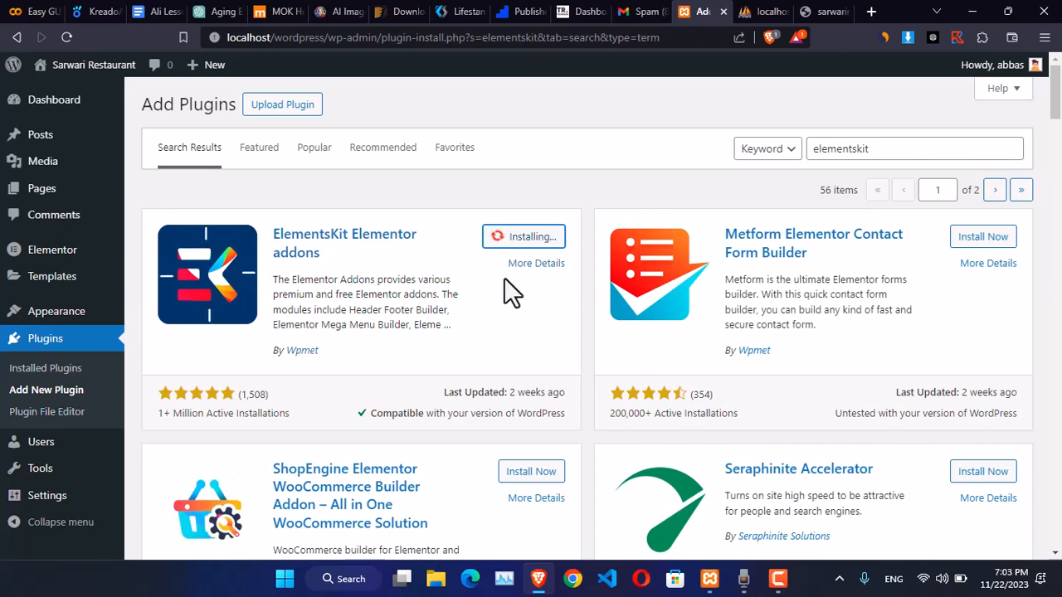
click(777, 578)
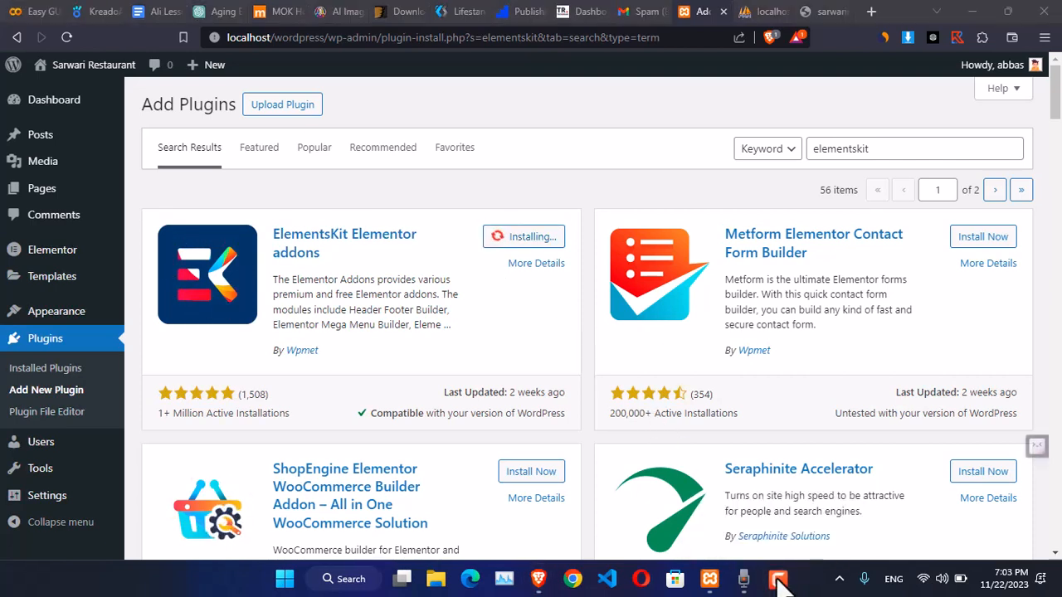
click(744, 581)
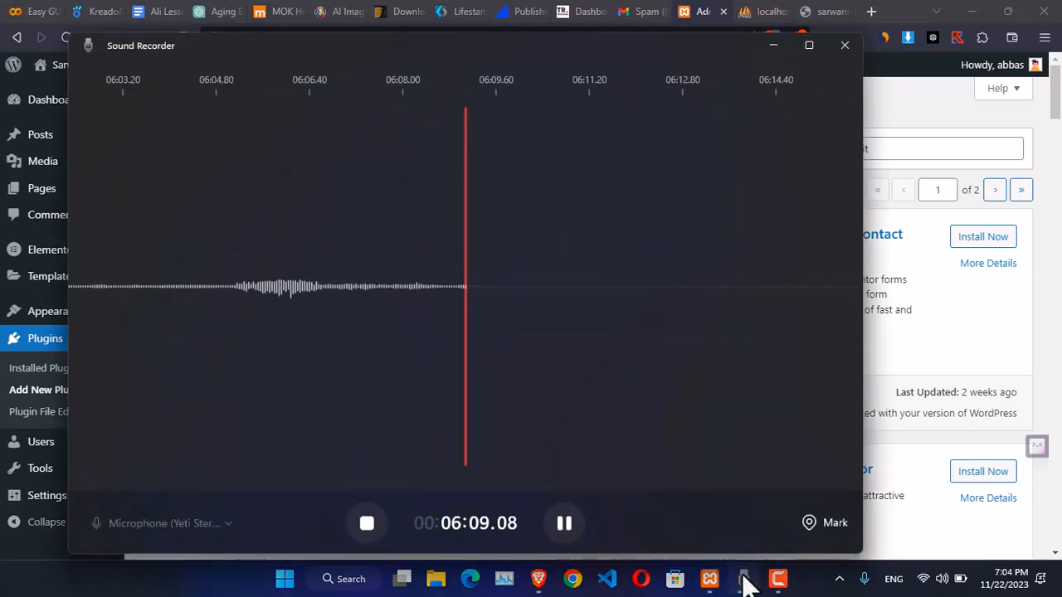
click(742, 581)
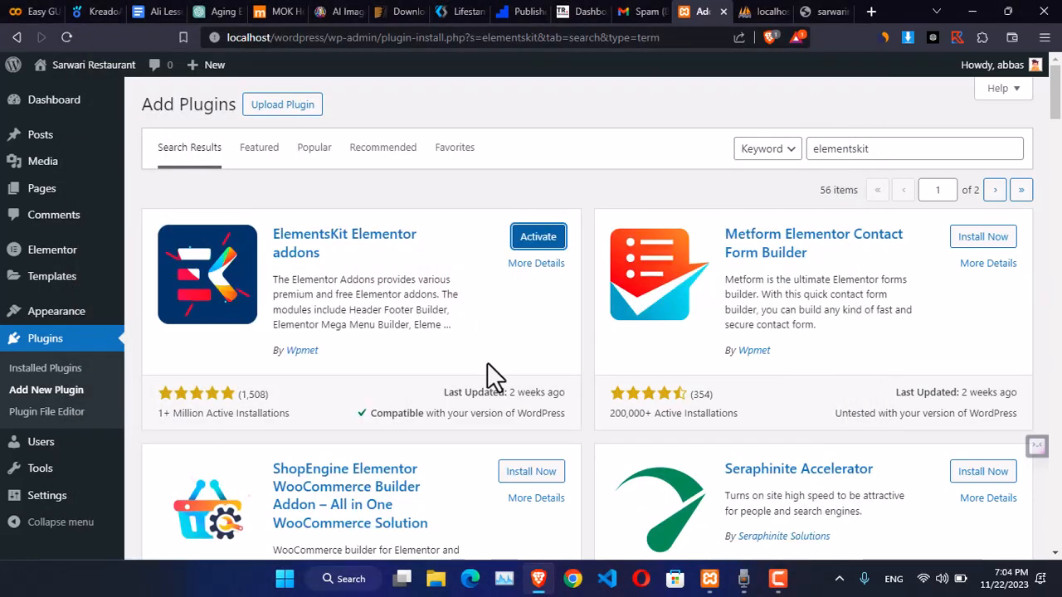
- Activate the ElementsKit Elementor addons plugin
click(539, 249)
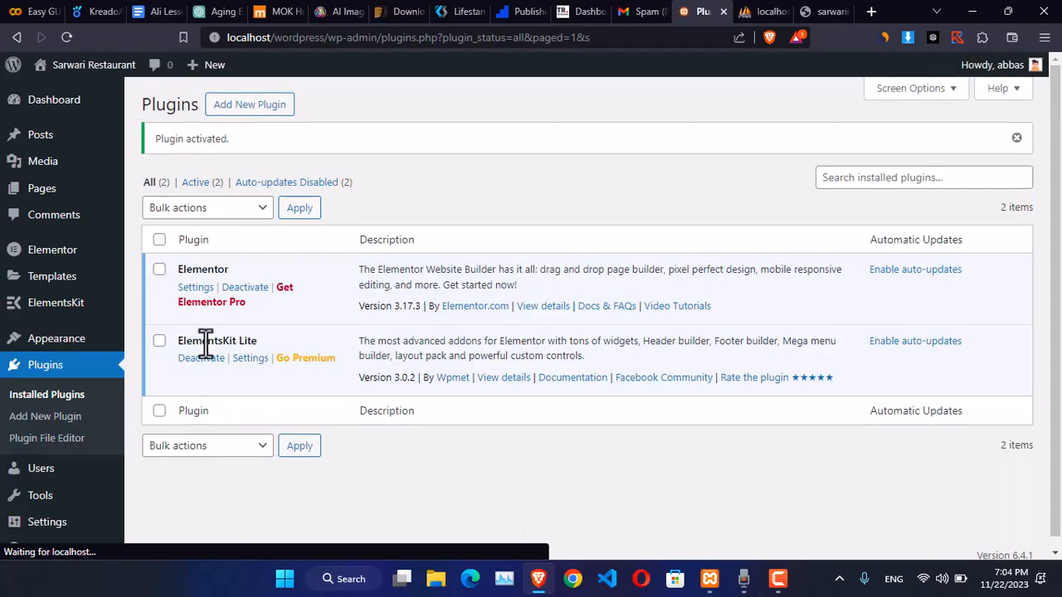
- View the installed themes, including the active GeneratePress, and open the Add Themes catalogue with its search field
mouse_move(83, 349)
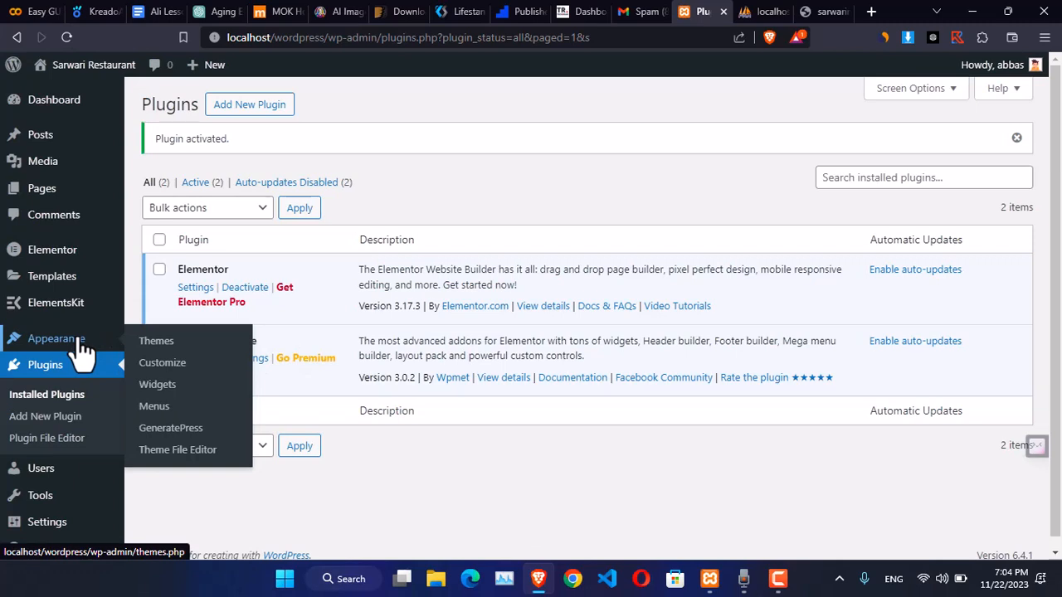
click(154, 347)
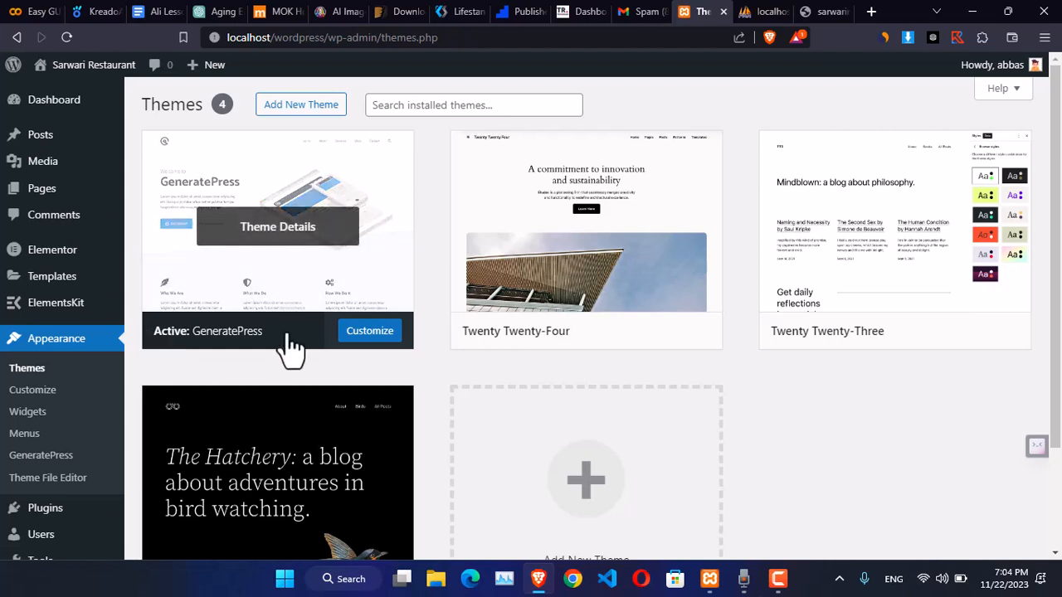
click(293, 108)
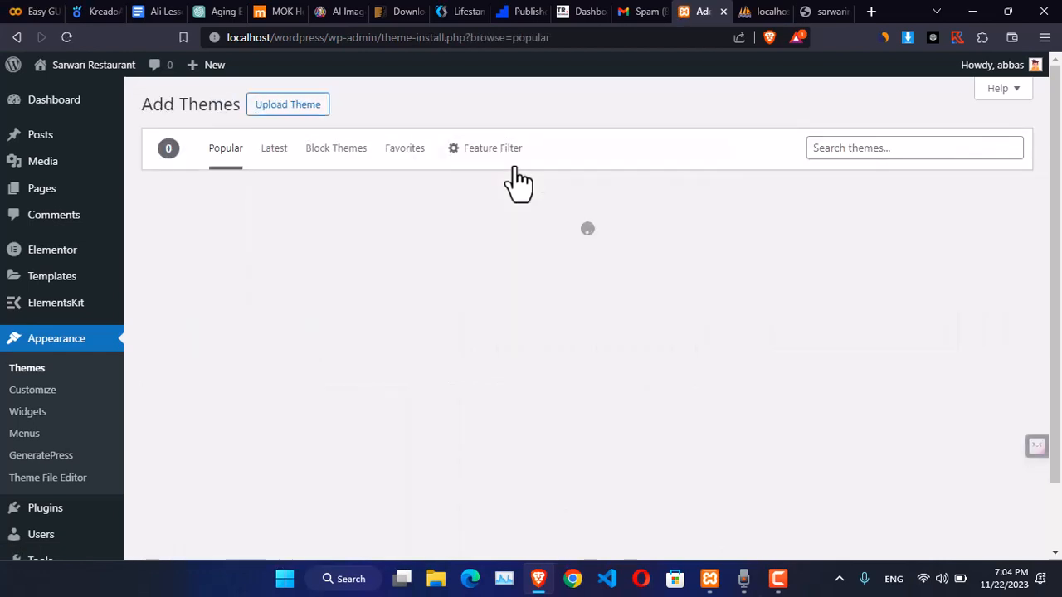
click(870, 144)
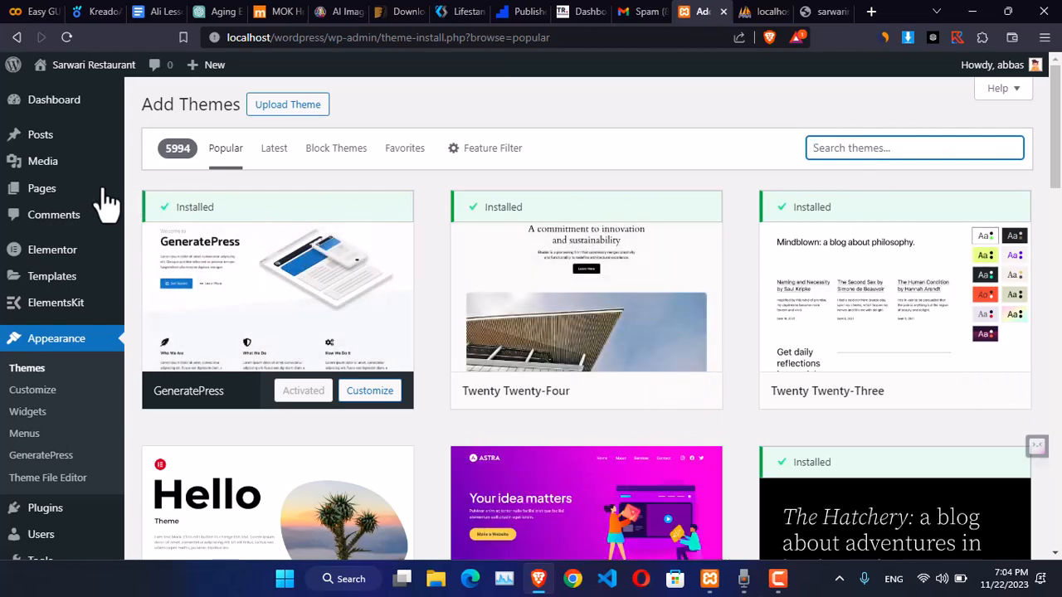
- Create a new page in the local WordPress site, checking the finished restaurant home page while the editor loads
mouse_move(71, 194)
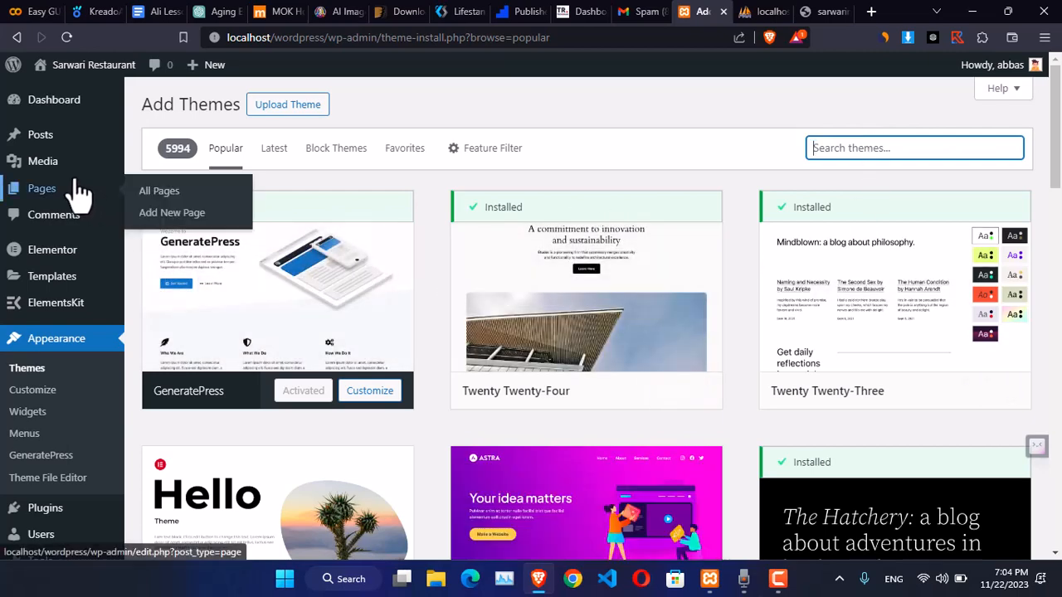
click(169, 214)
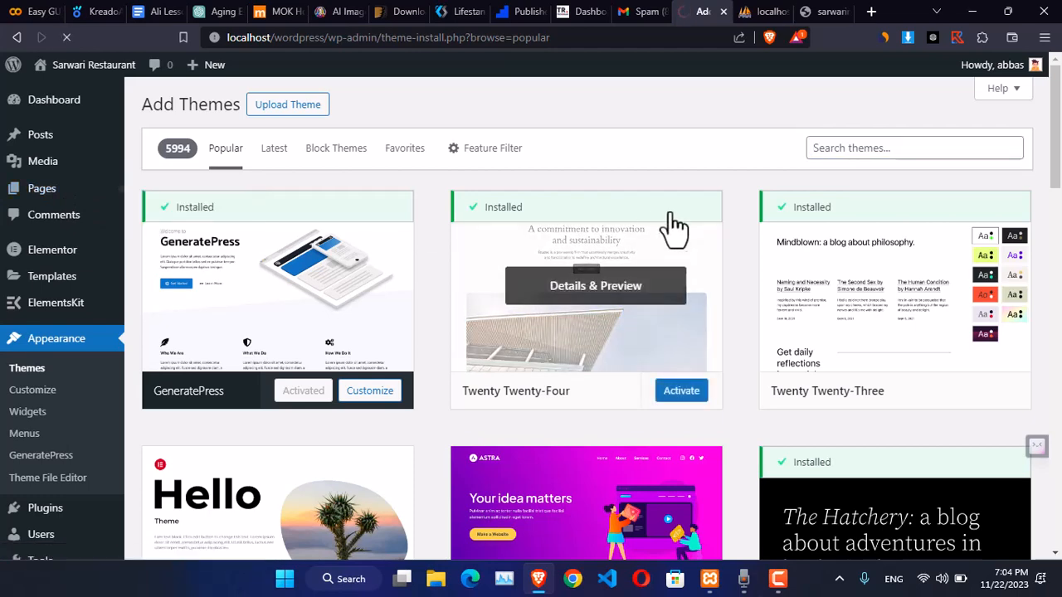
click(823, 11)
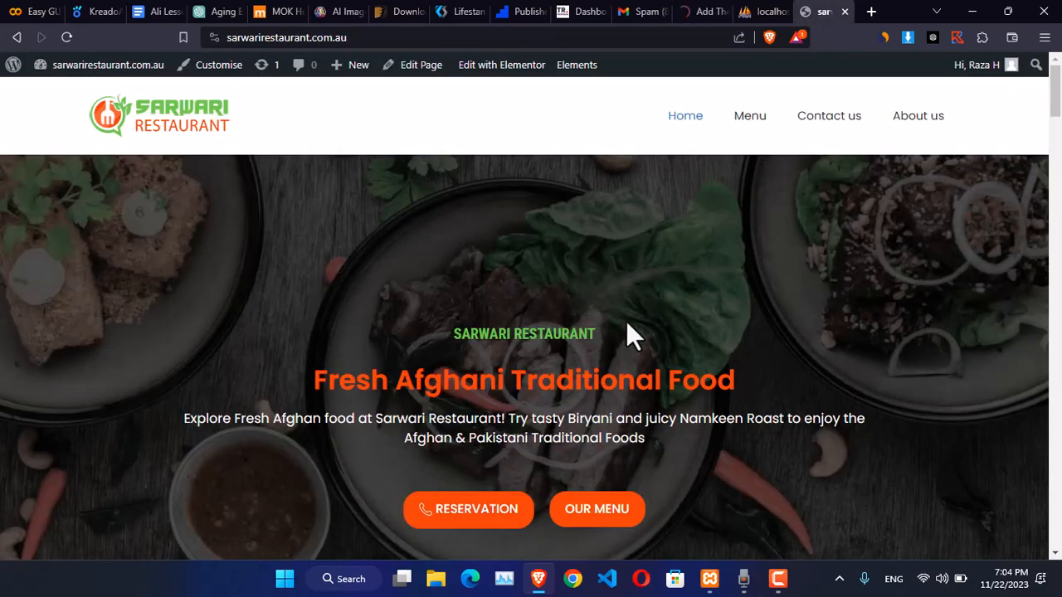
scroll(656, 324, up, 1)
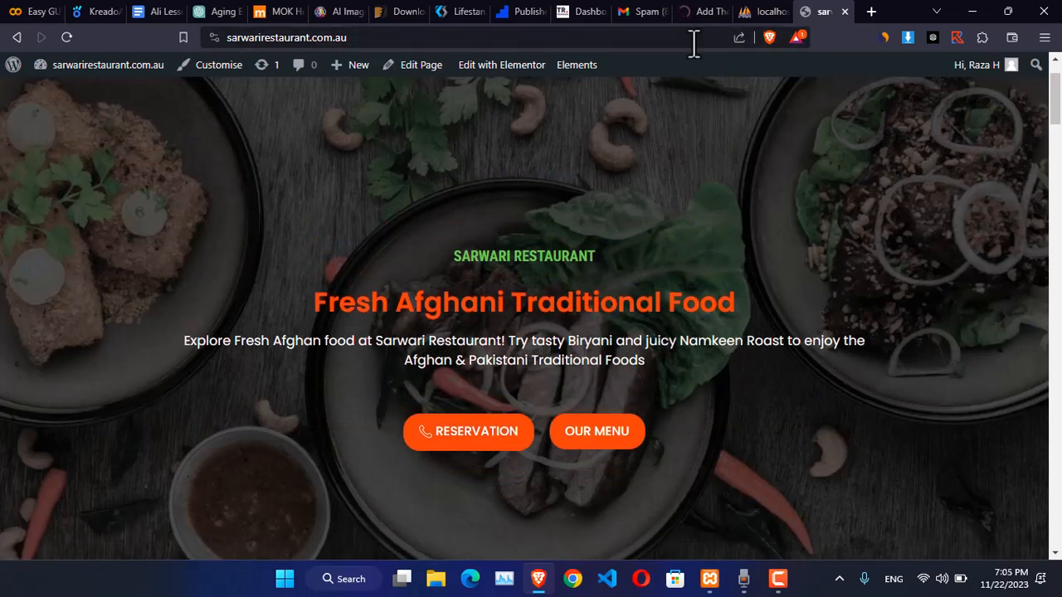
click(697, 12)
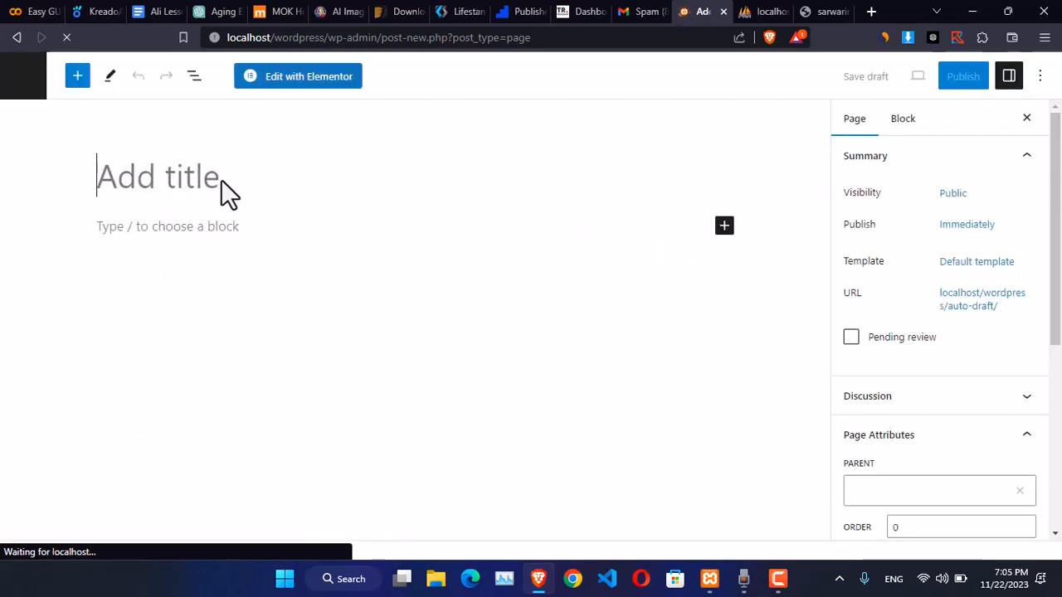
- Set the new page's sidebar layout to No Sidebars
scroll(926, 418, down, 2)
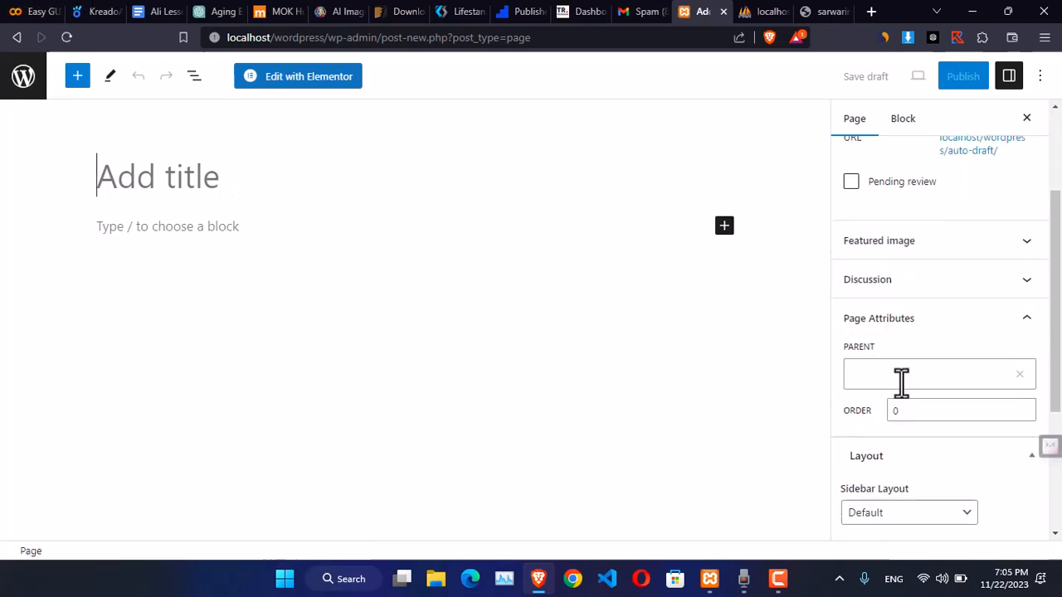
scroll(903, 386, down, 3)
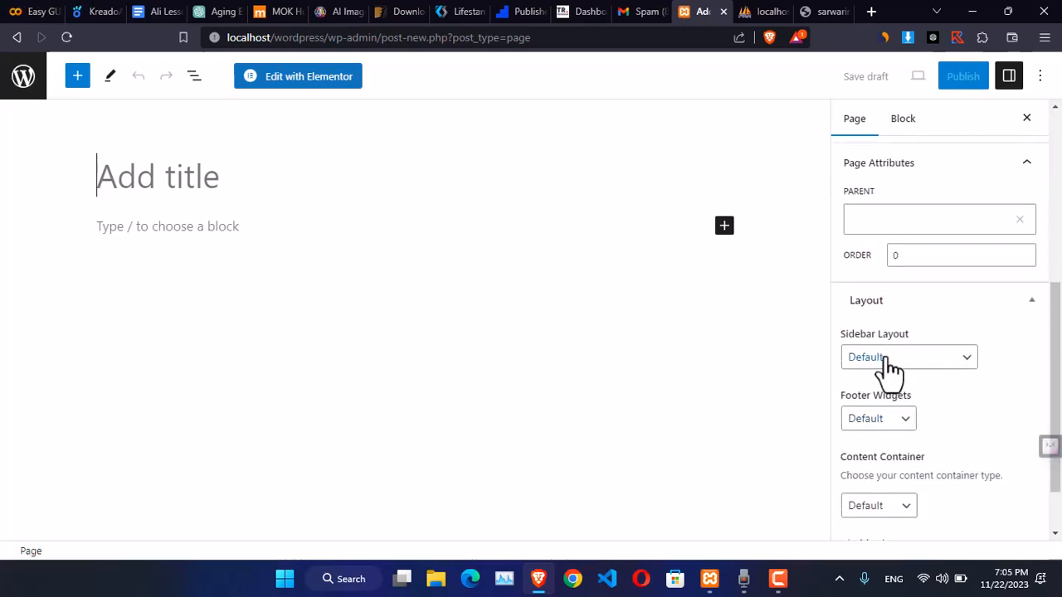
click(889, 358)
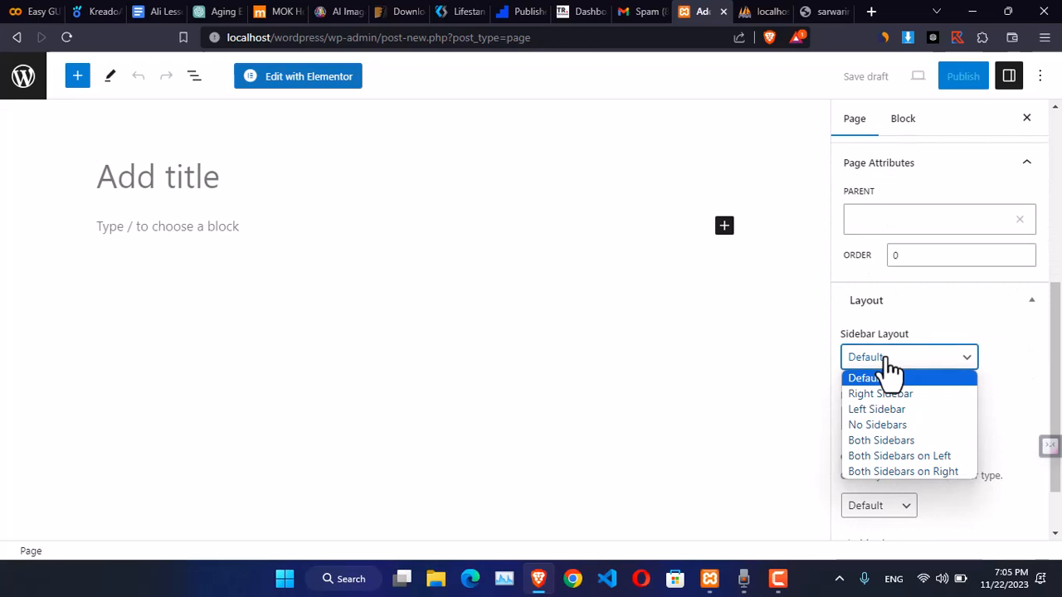
click(908, 427)
scroll(967, 413, down, 1)
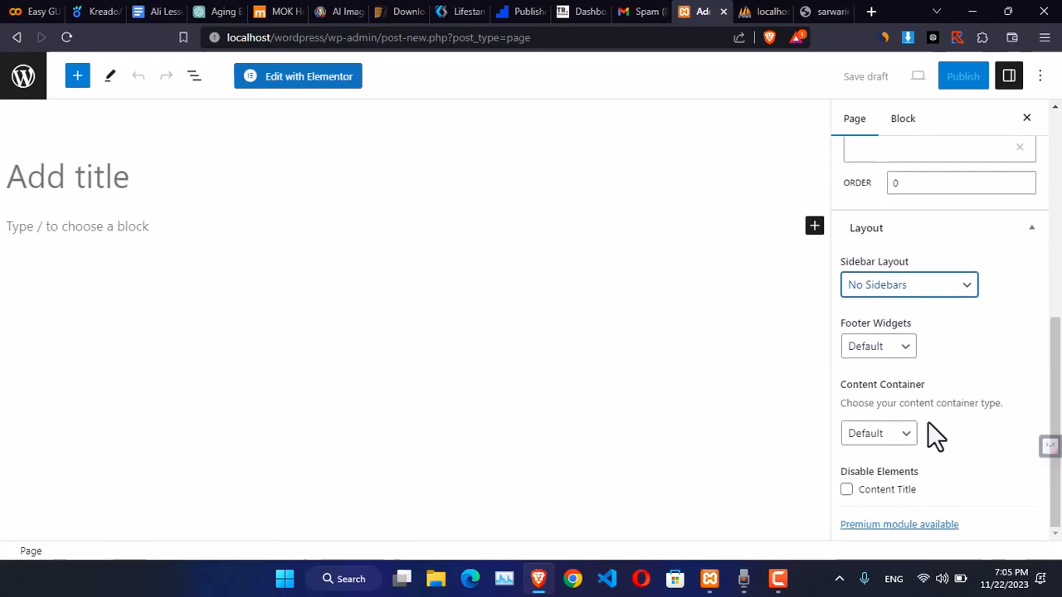
- Set the page's content container to Full Width and disable the content title
click(886, 442)
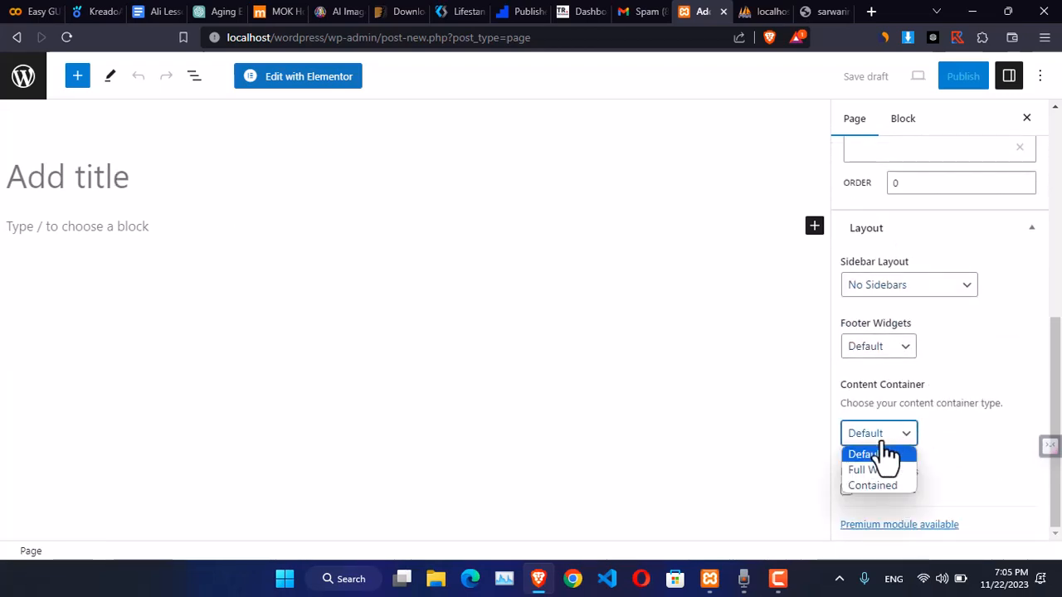
click(873, 470)
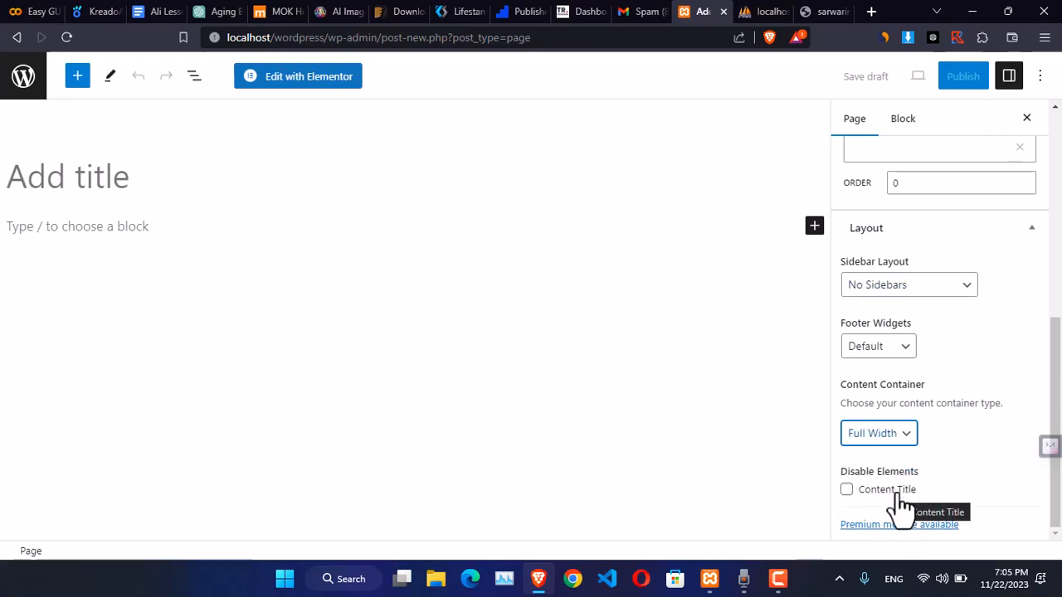
click(896, 492)
- Title the new page "Home"
click(240, 183)
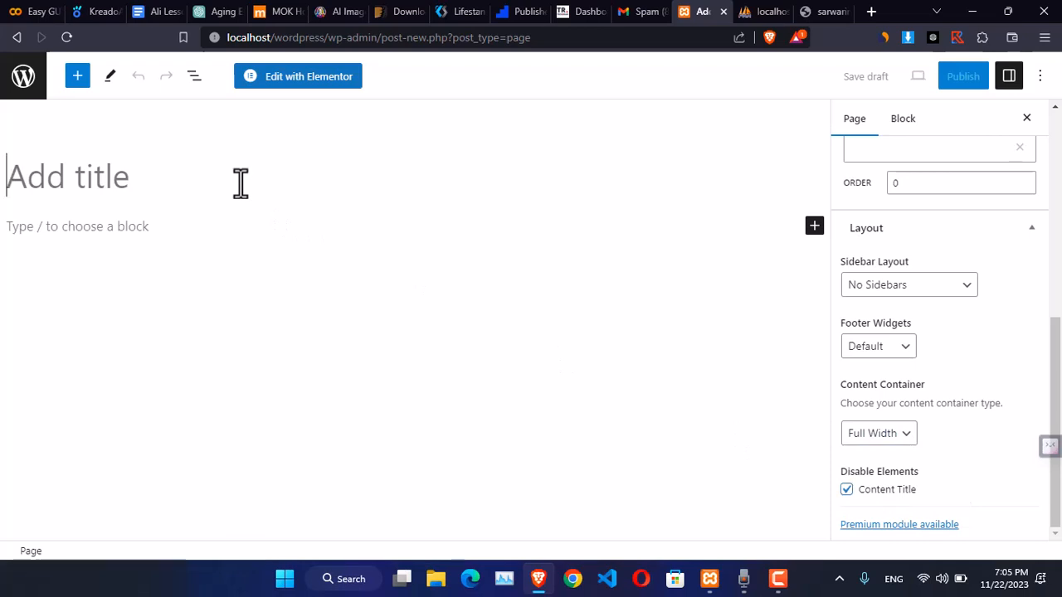
text(HOm)
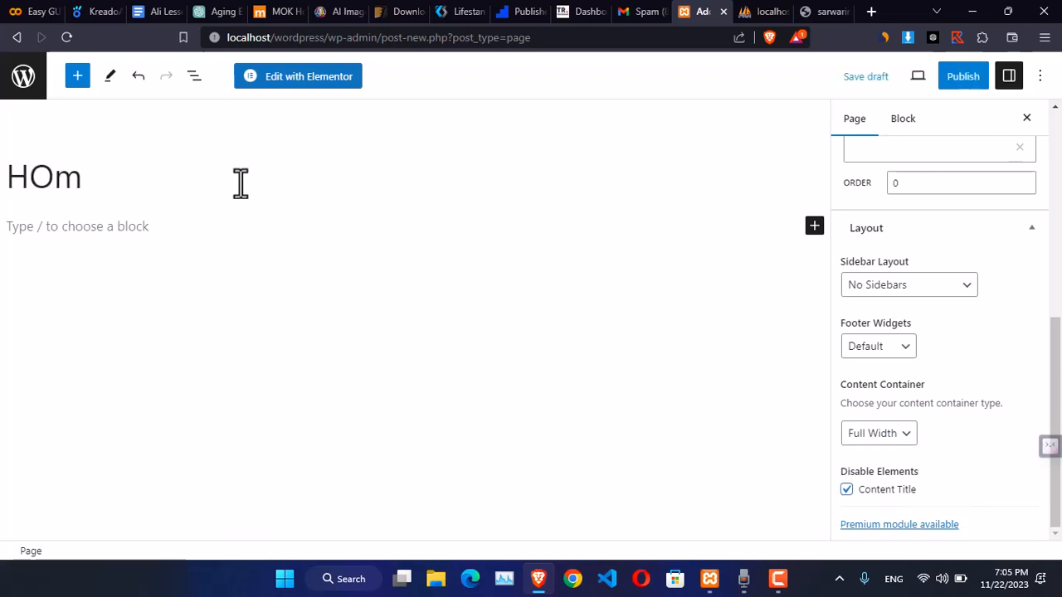
key(BackSpace)
key(BackSpace)
text(ome)
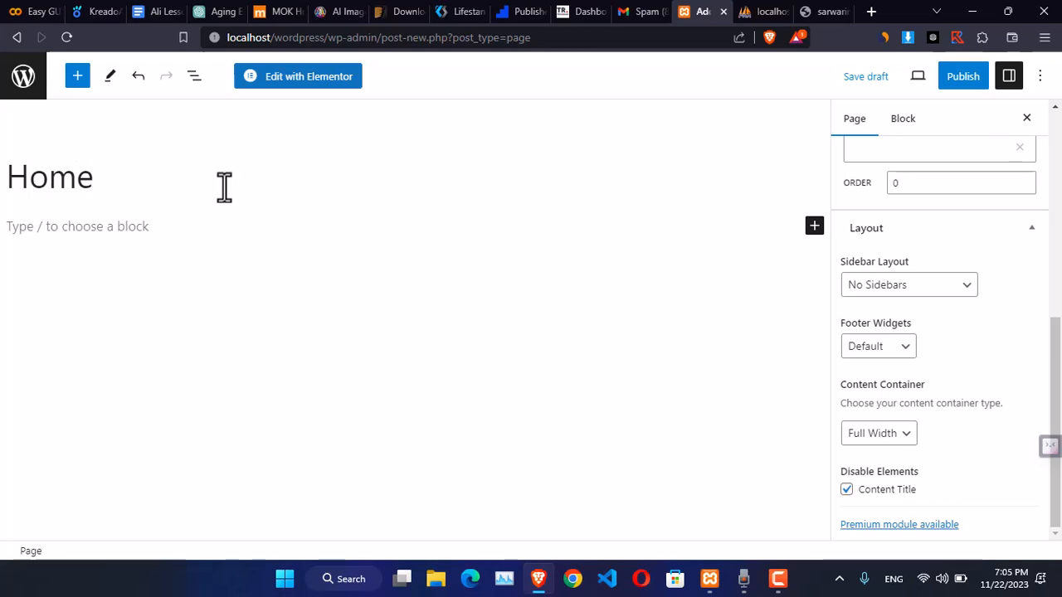
- Publish the Home page and open it for editing with Elementor
click(962, 76)
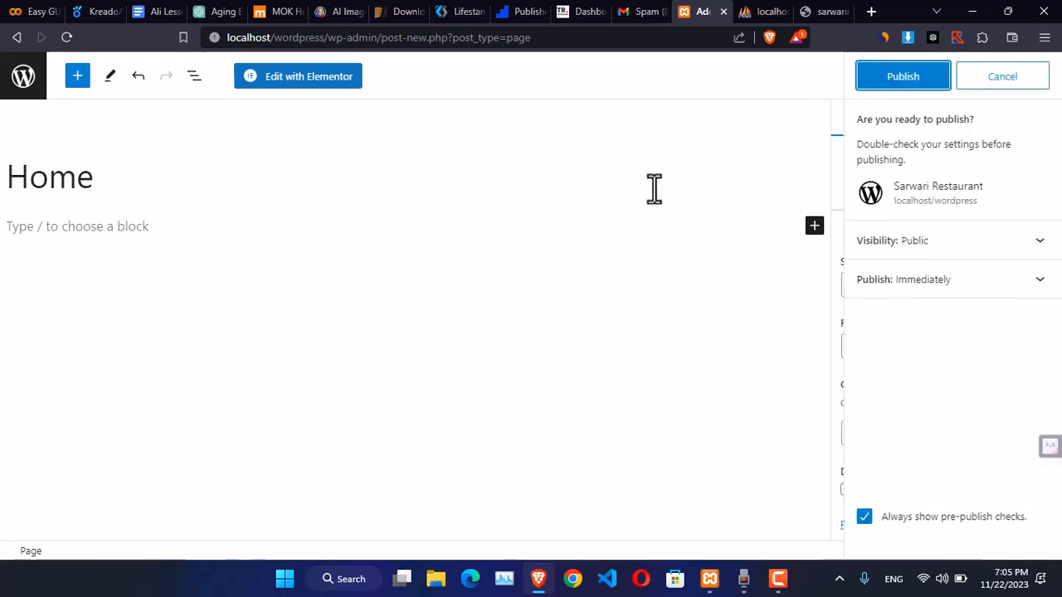
click(903, 83)
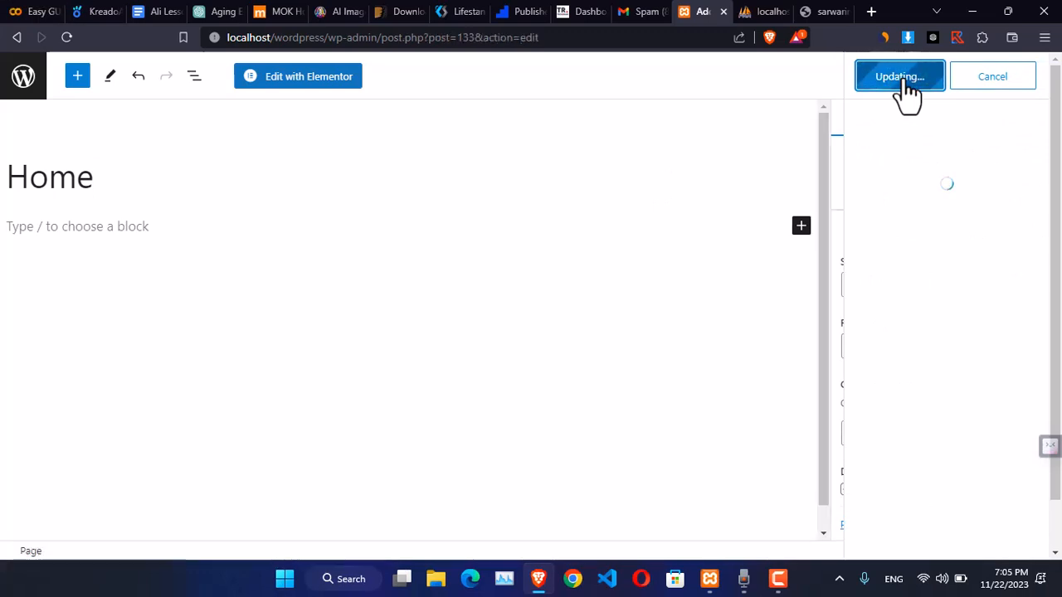
click(290, 86)
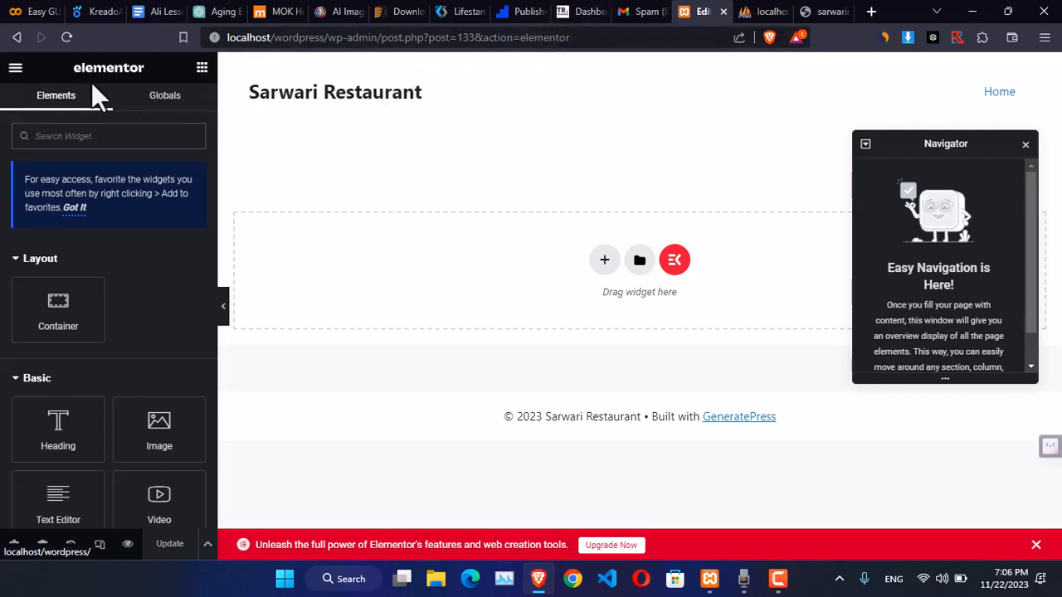
- Open the WordPress admin in a separate tab and go to the Features section of Elementor's settings
click(15, 70)
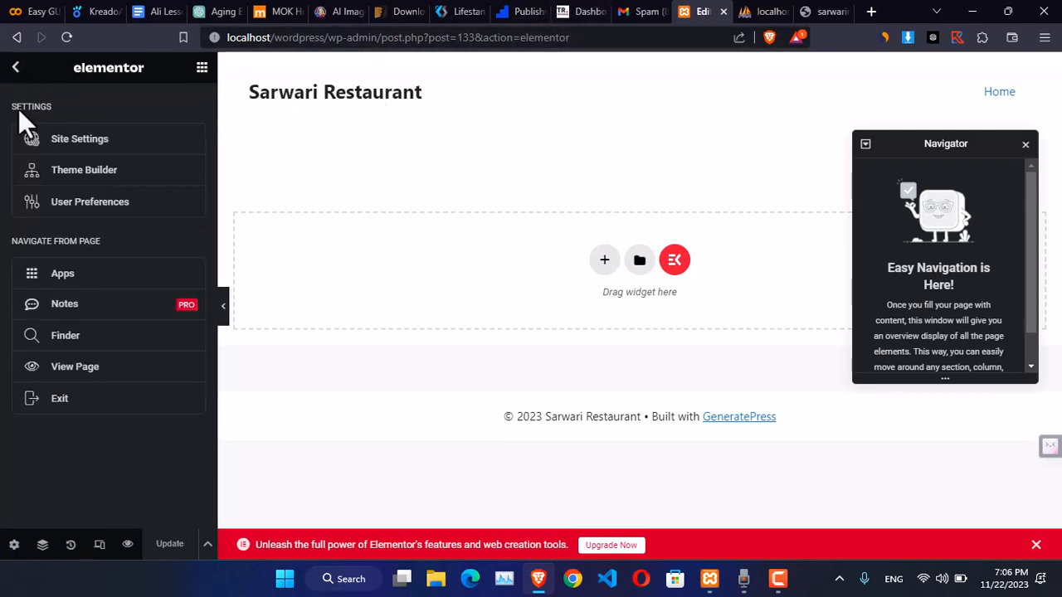
middle_click(56, 400)
click(711, 11)
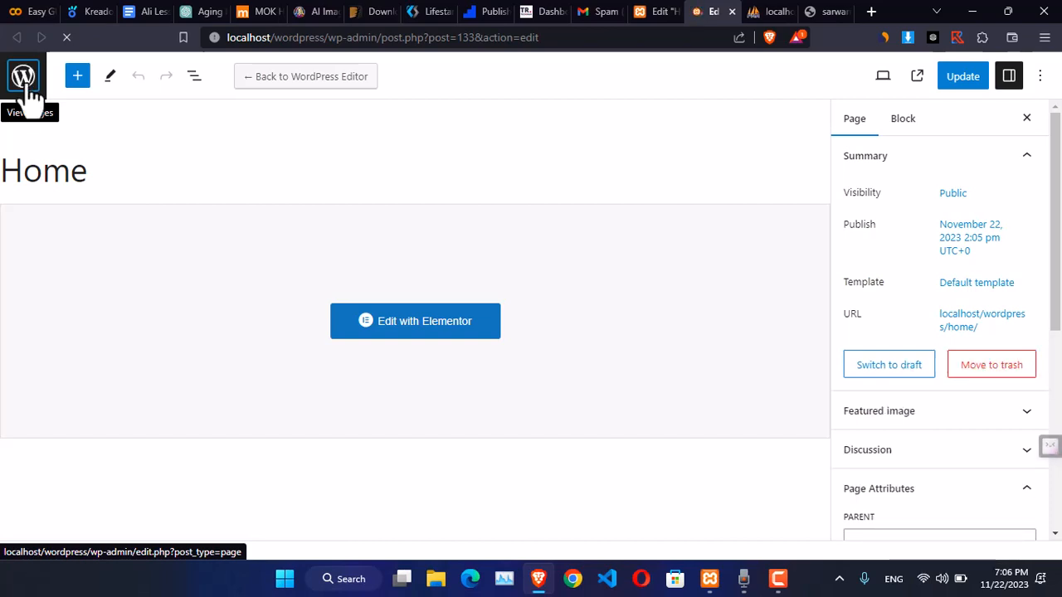
click(27, 83)
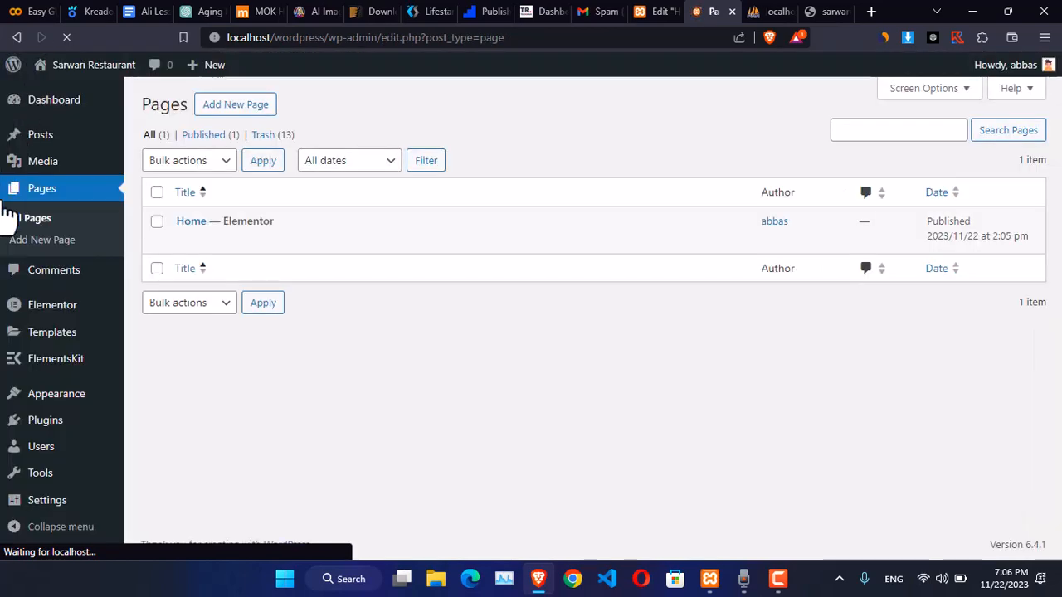
mouse_move(58, 393)
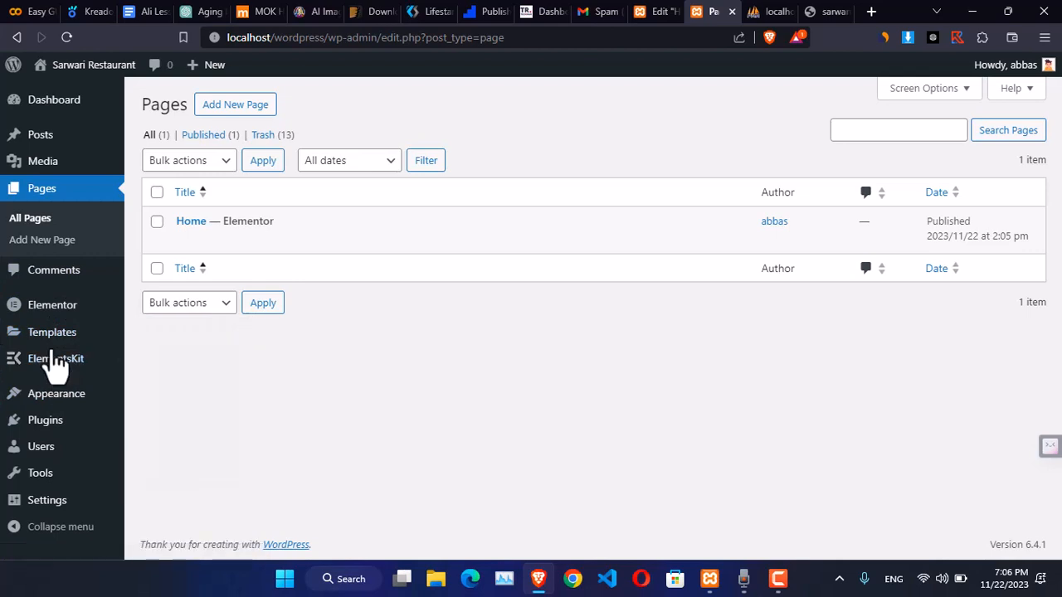
mouse_move(52, 319)
click(156, 241)
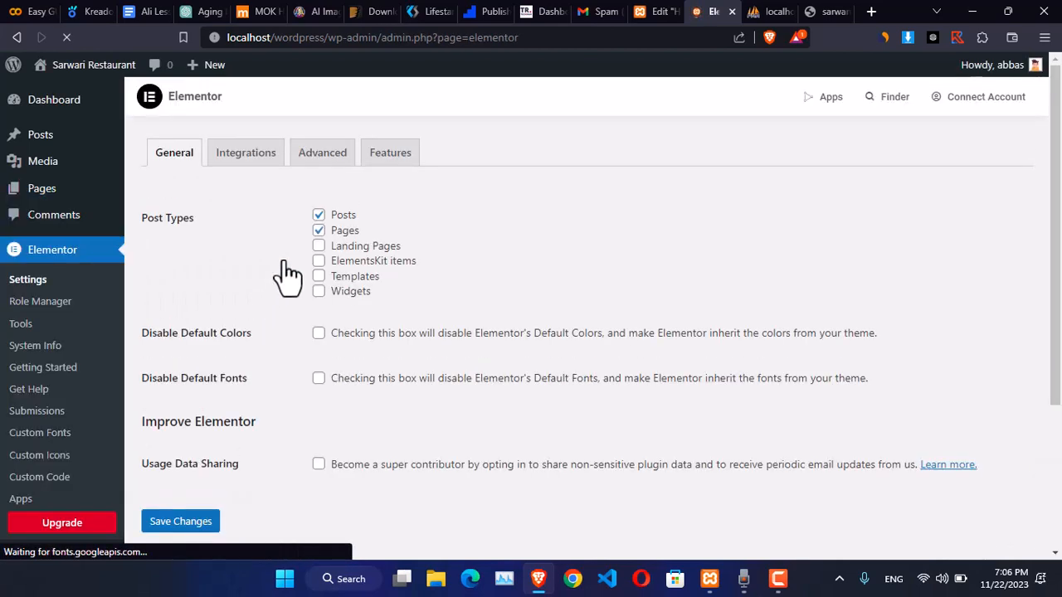
click(395, 157)
- Check the Flexbox Container feature, choosing Active for it, and close the settings tab to return to the Elementor editor
scroll(372, 296, down, 8)
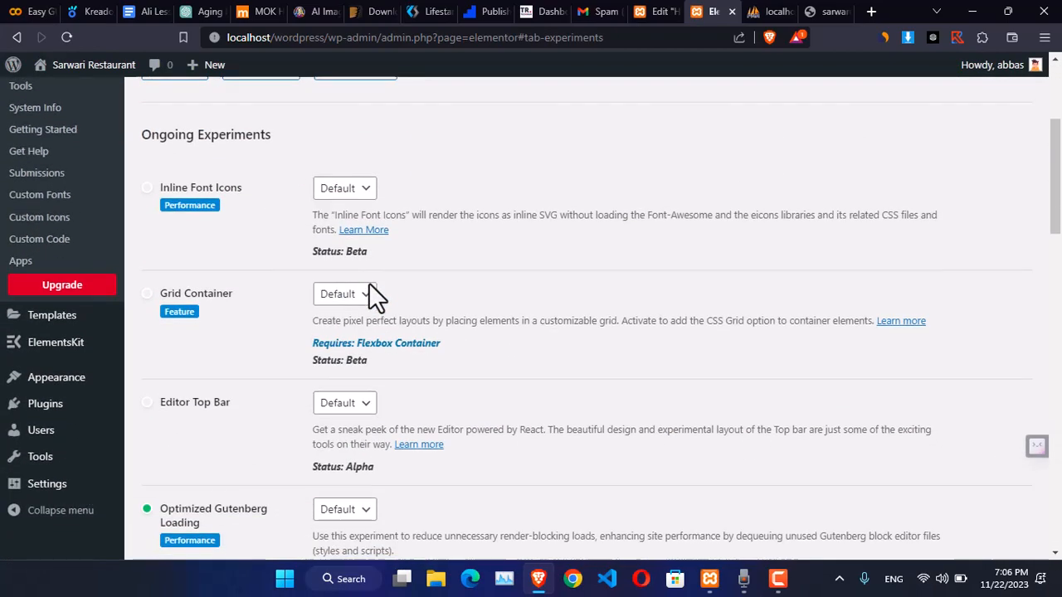
scroll(372, 296, down, 6)
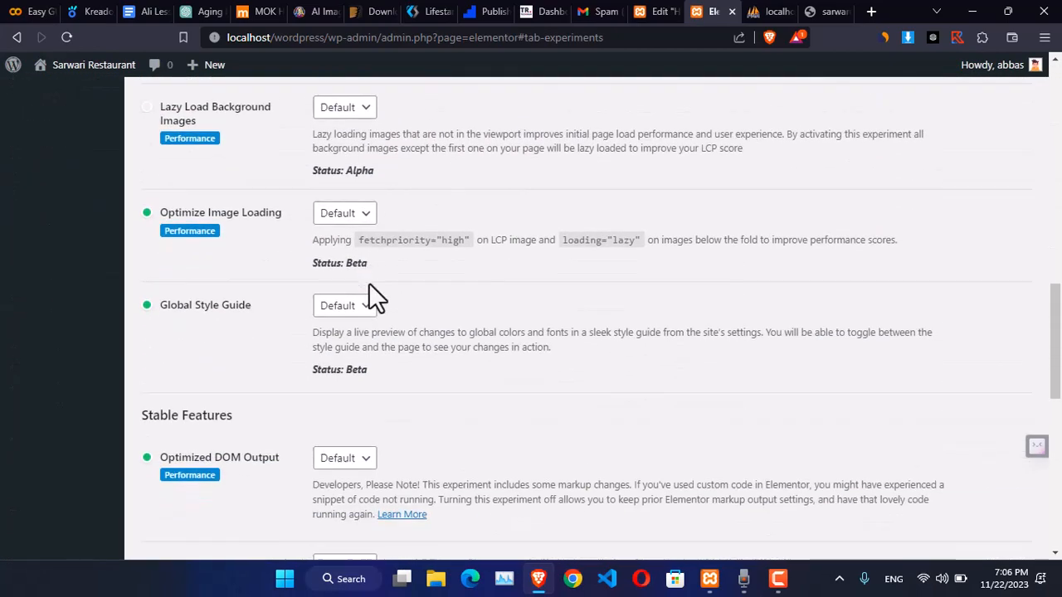
scroll(352, 287, down, 4)
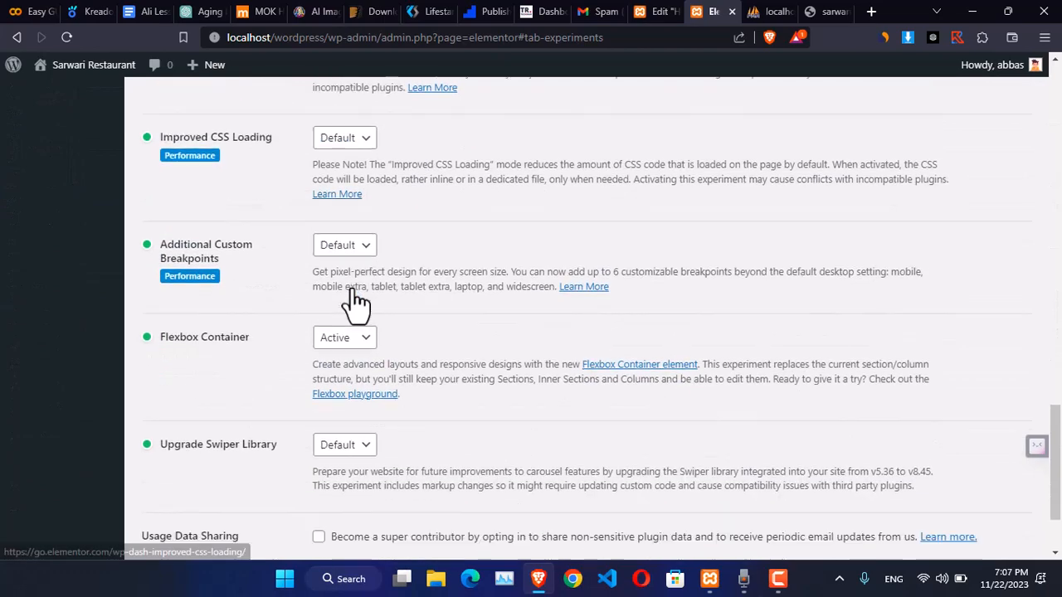
click(322, 286)
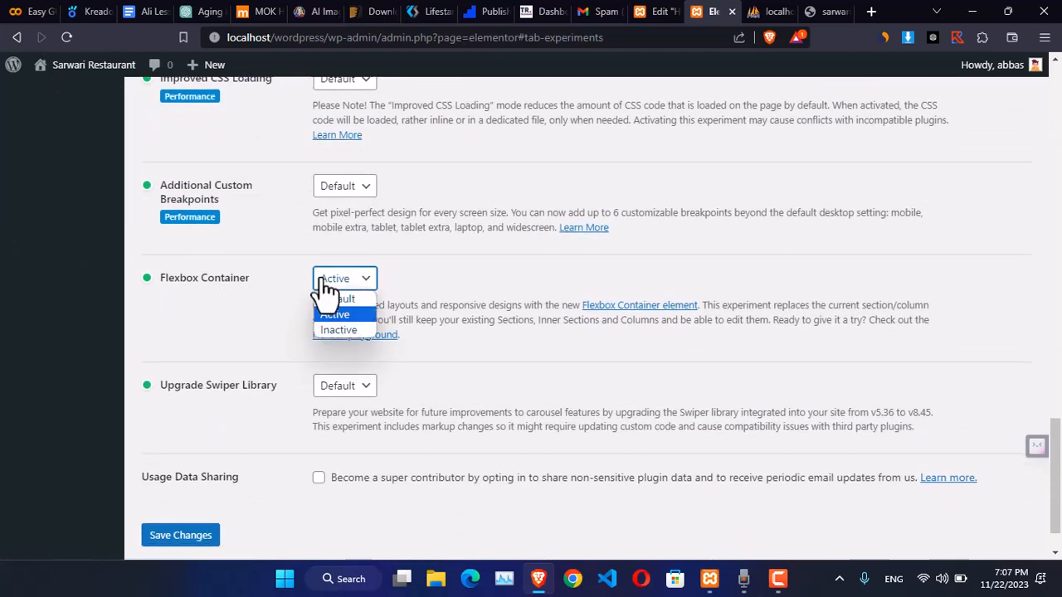
click(327, 312)
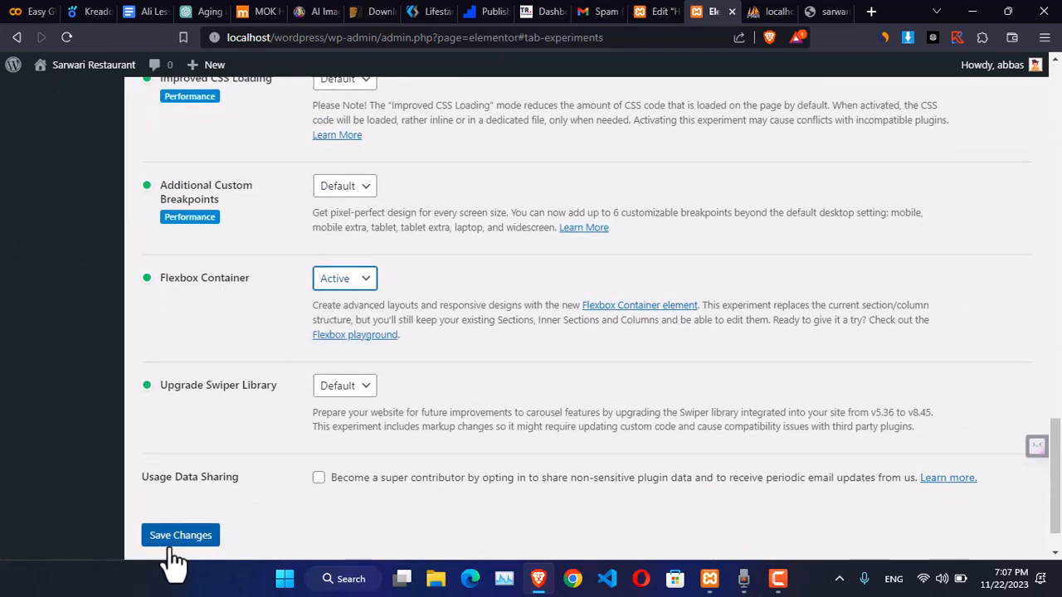
scroll(299, 411, up, 3)
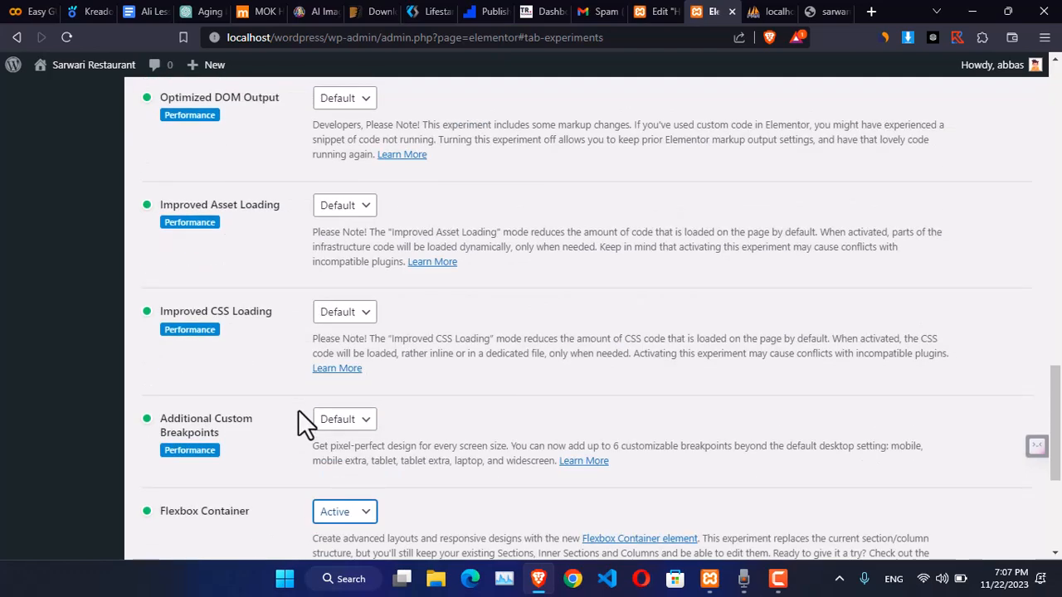
scroll(298, 410, up, 2)
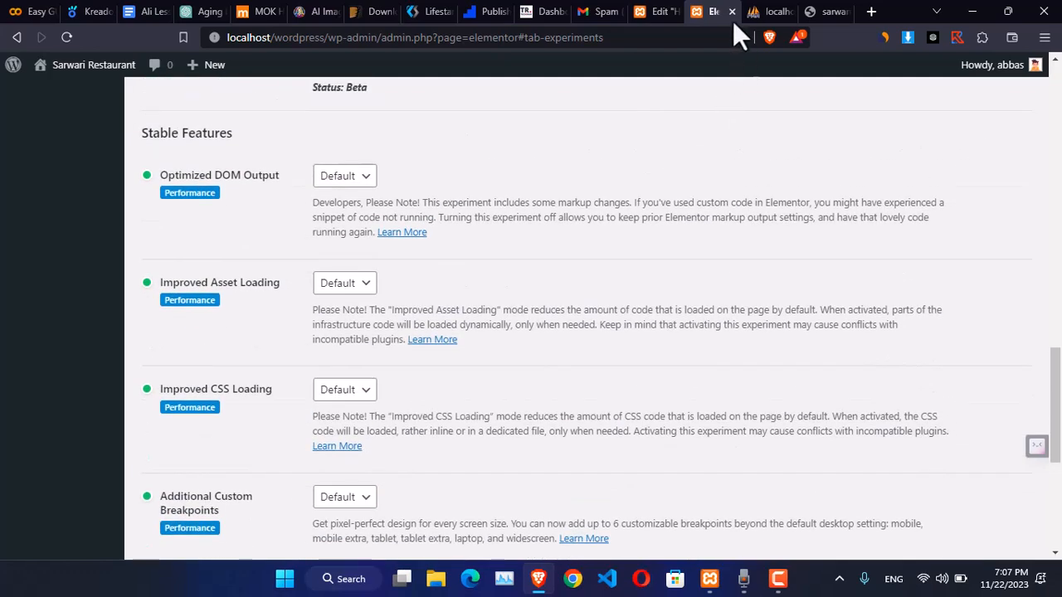
click(732, 11)
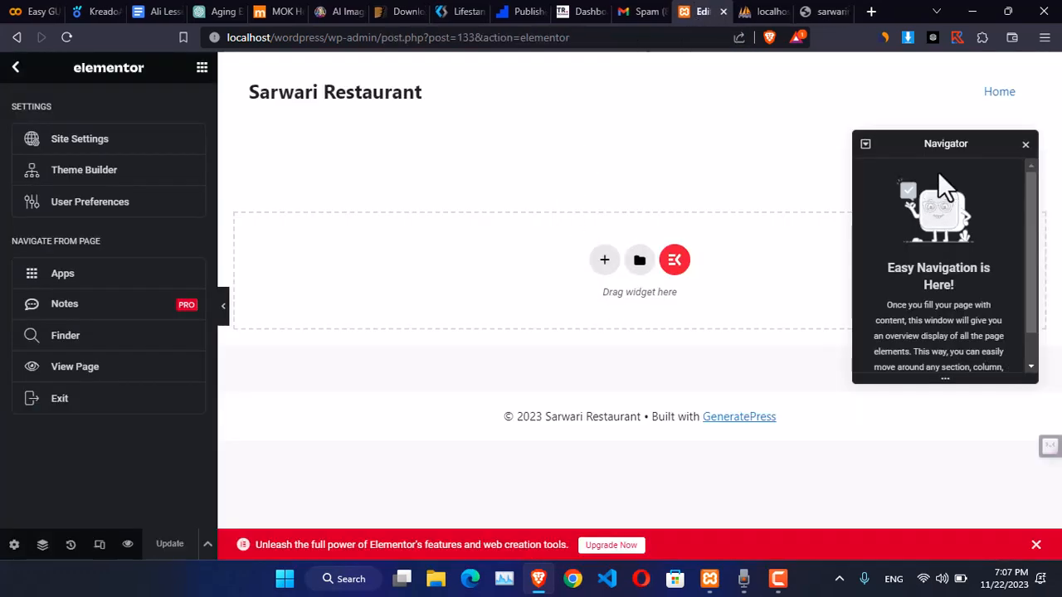
- Check the finished restaurant site's hero section and add a single container with downward direction to the Home page
click(814, 11)
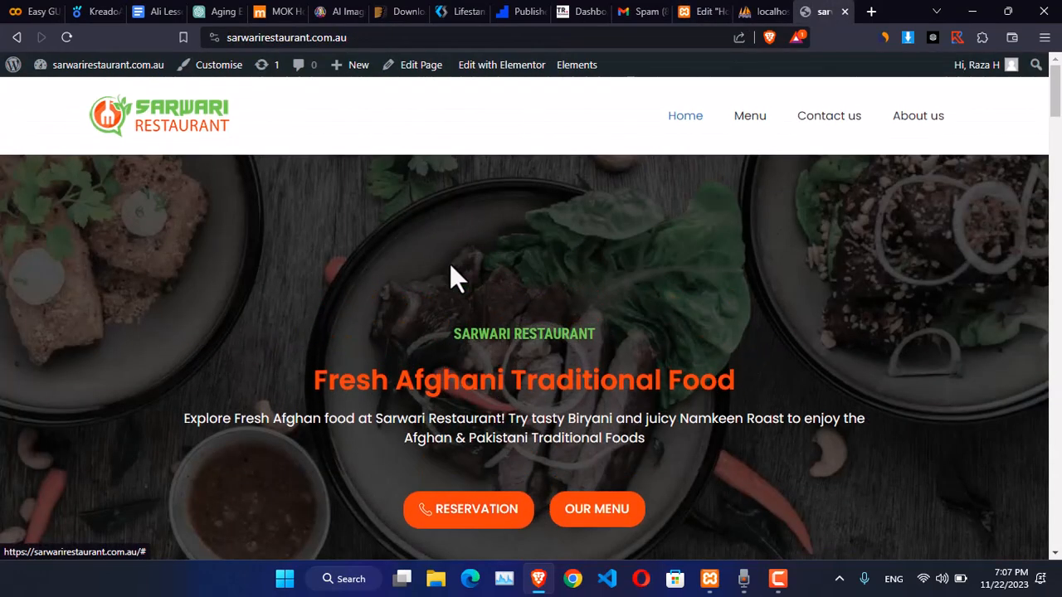
scroll(424, 310, down, 3)
scroll(426, 316, up, 3)
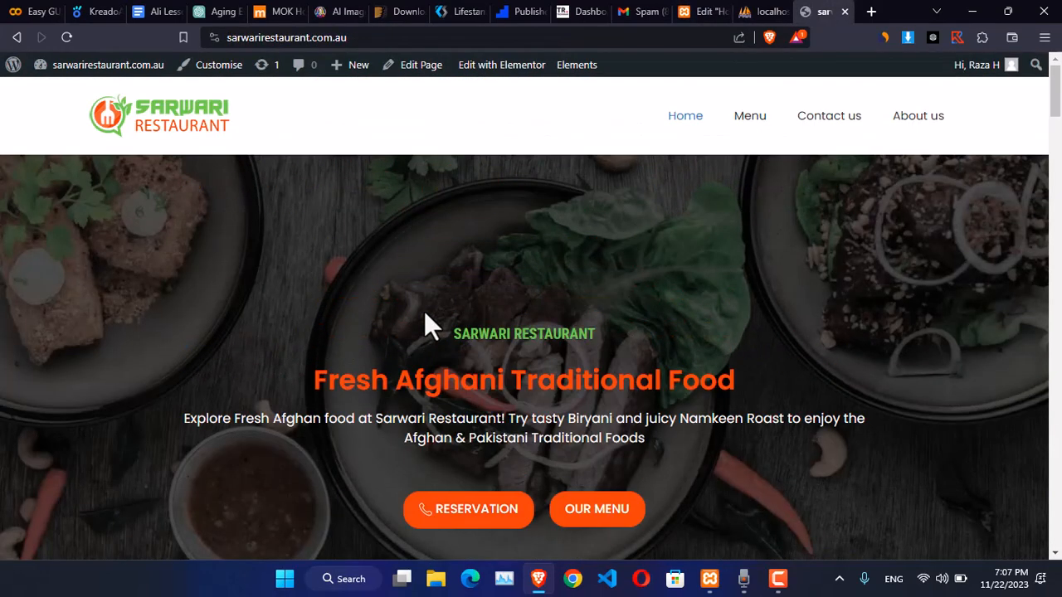
click(697, 12)
click(604, 262)
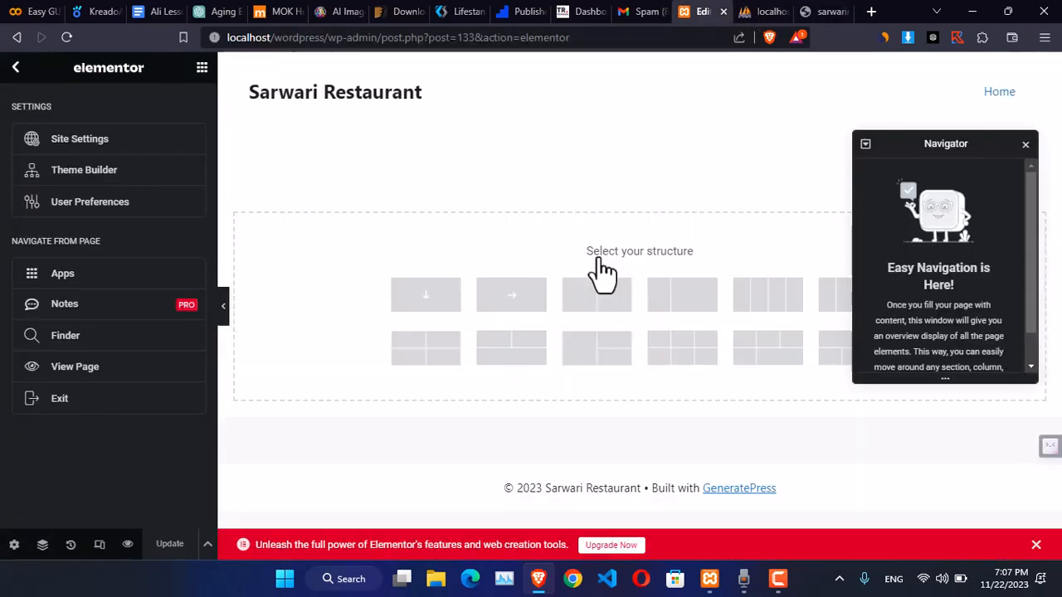
click(421, 311)
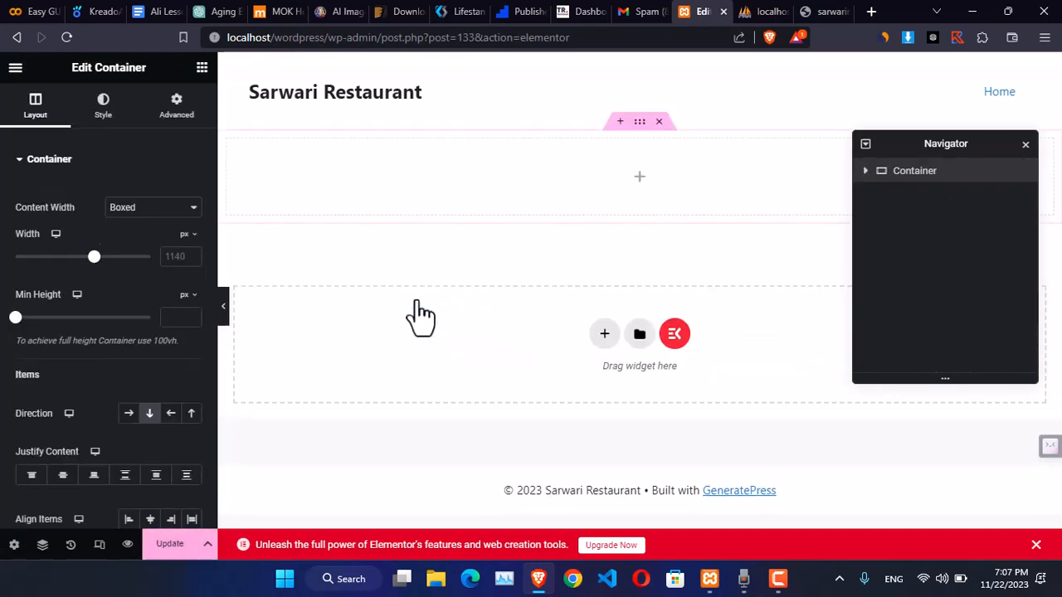
- Check the finished site's hero section, and set cover.jpg from the media library as the container's Classic background image
click(813, 10)
scroll(536, 286, down, 2)
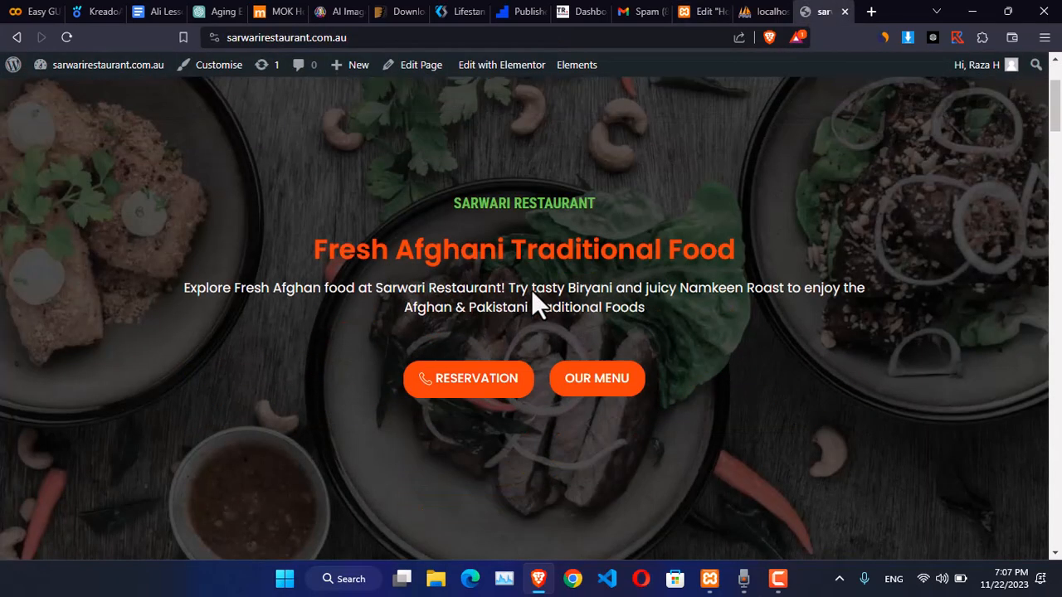
scroll(543, 276, up, 1)
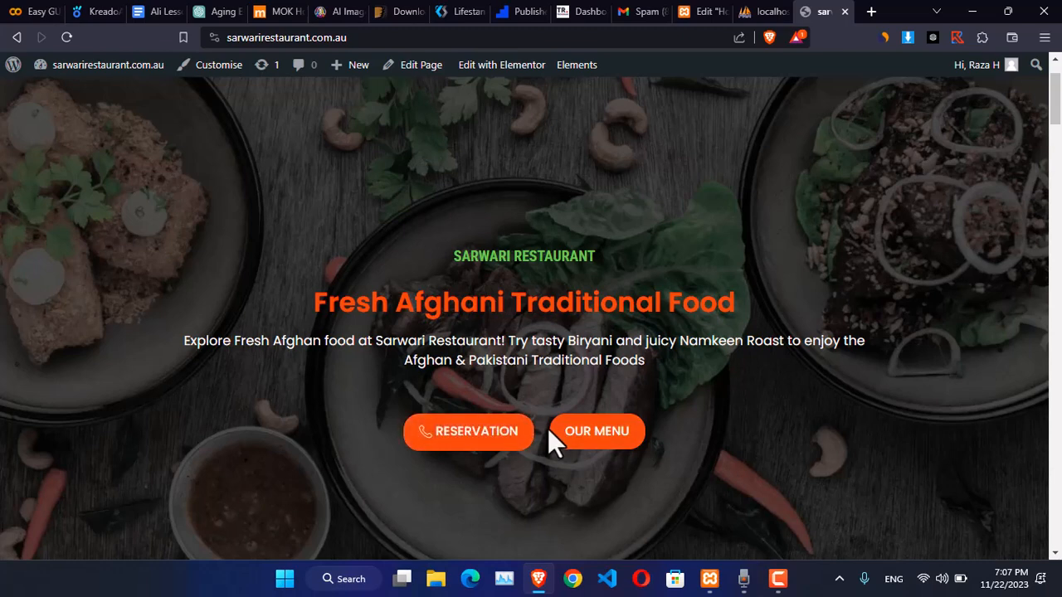
click(700, 11)
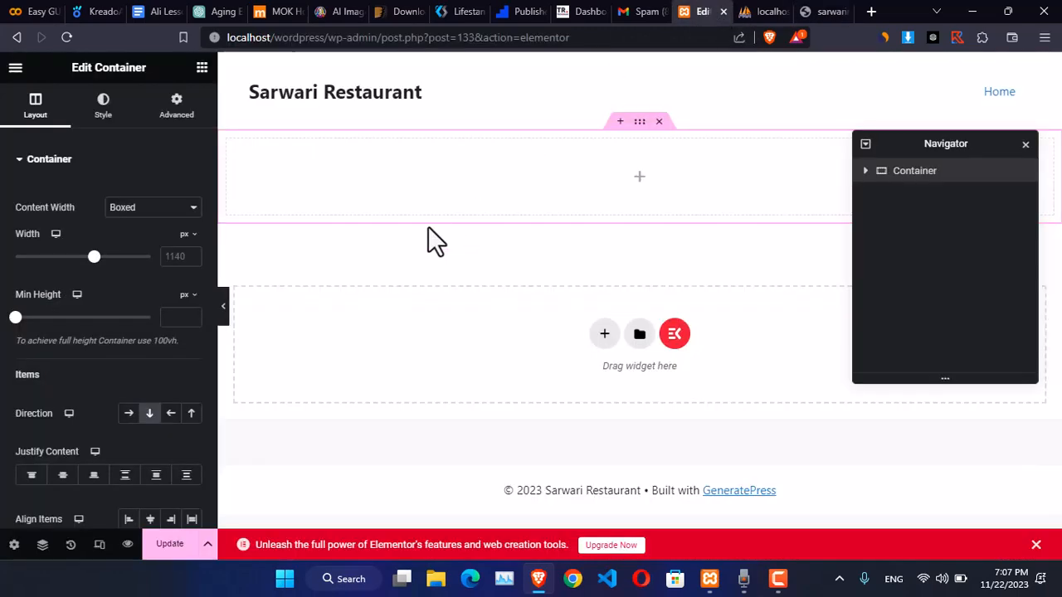
click(103, 108)
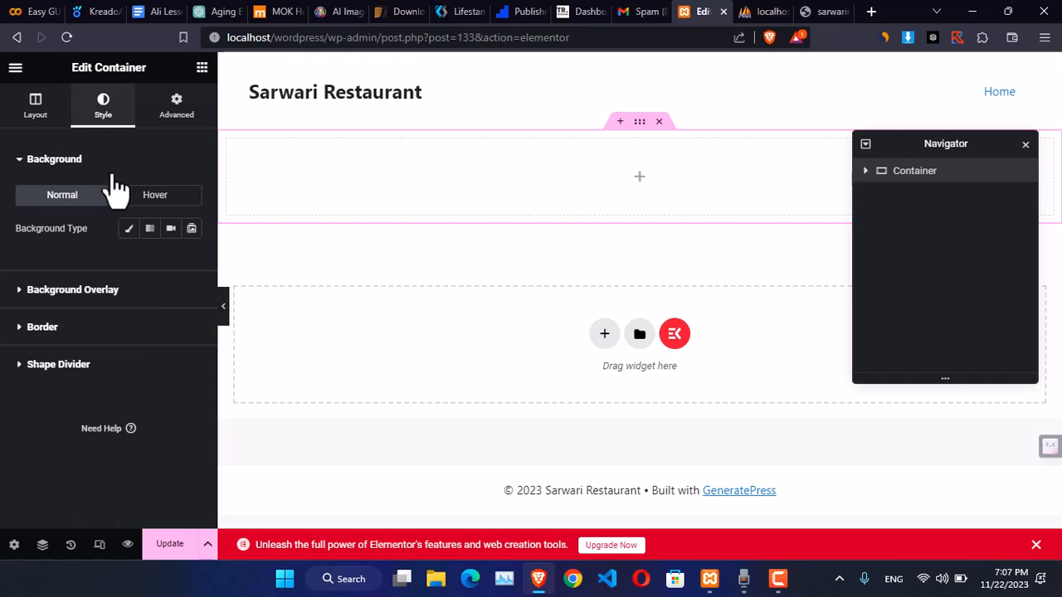
click(129, 231)
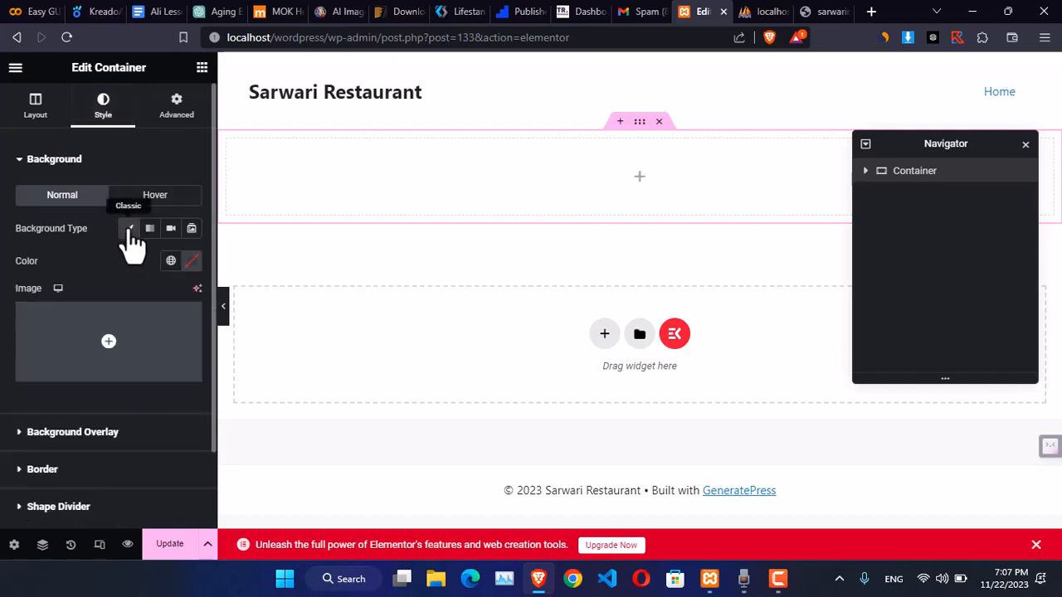
click(109, 347)
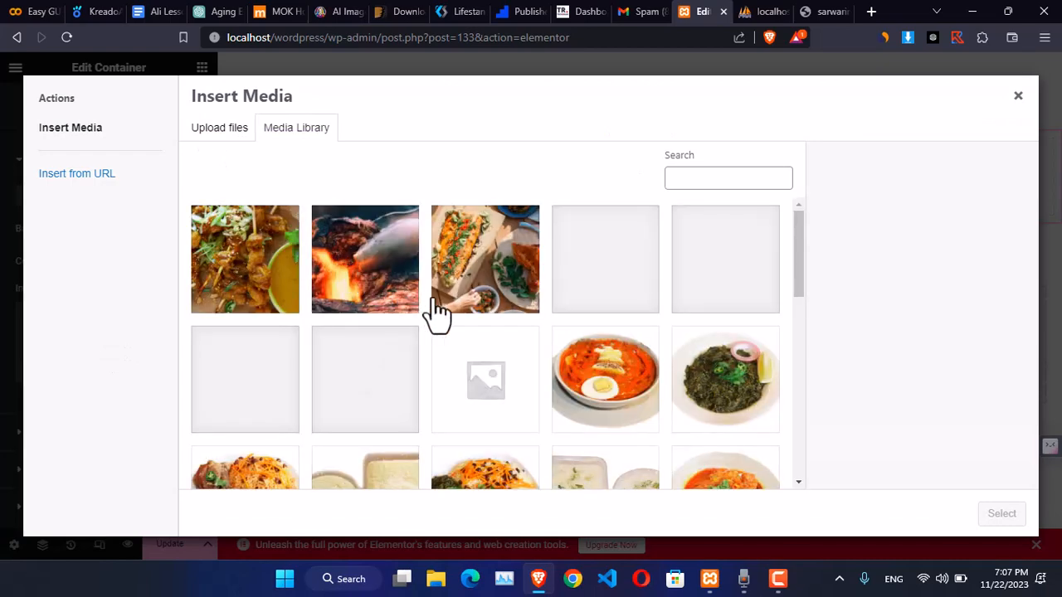
scroll(446, 324, down, 7)
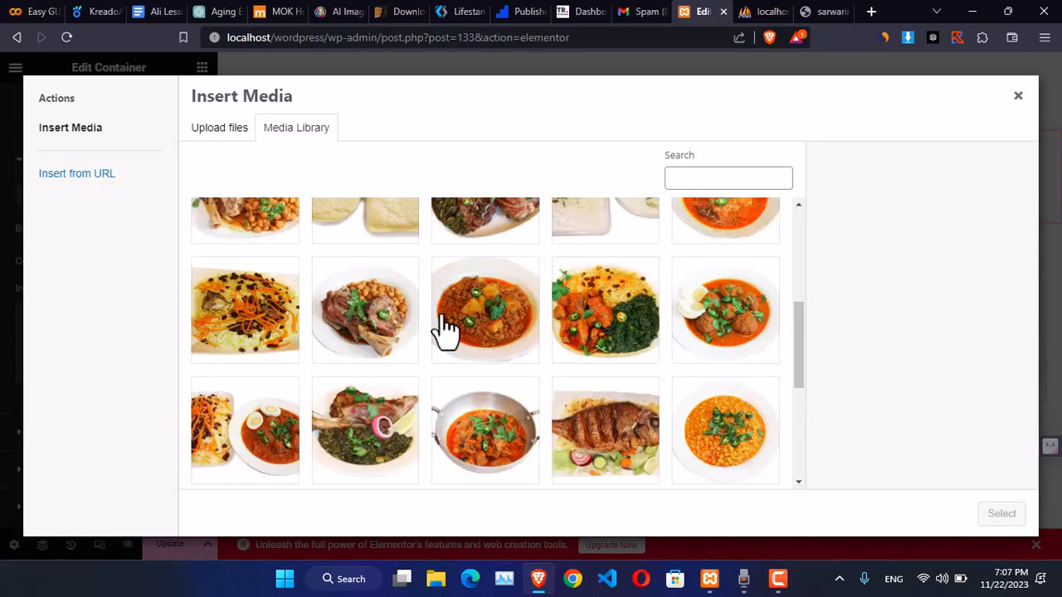
click(734, 274)
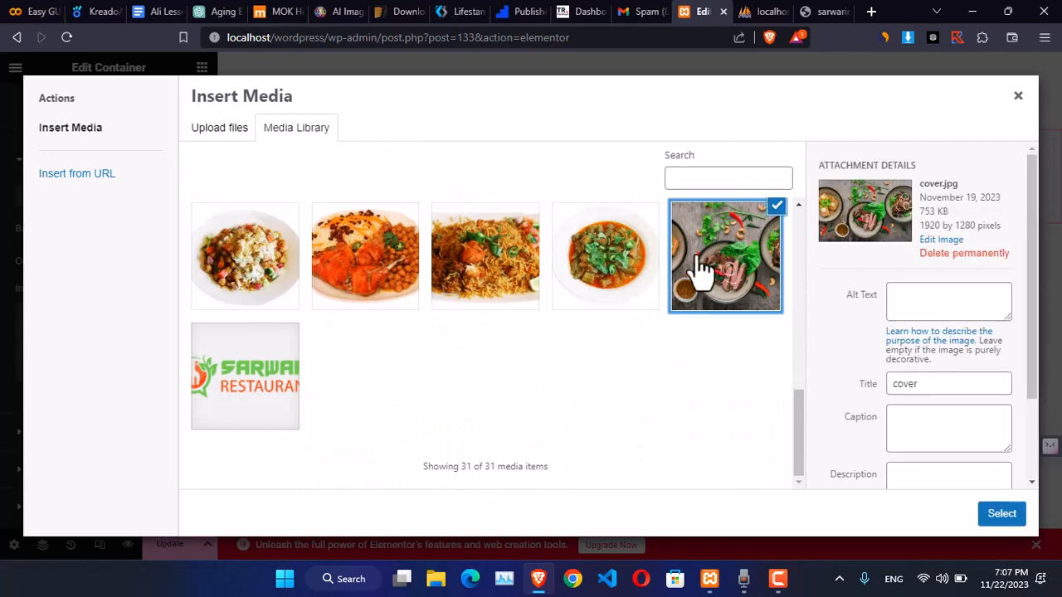
click(1002, 514)
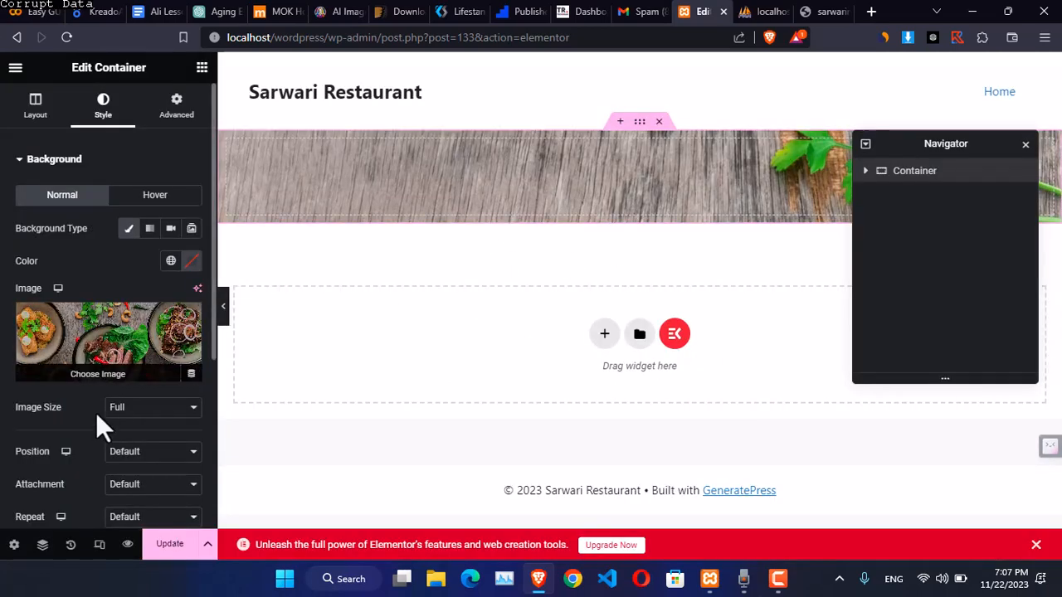
- Set the background image's position to Center Center, attachment to Fixed, repeat to No-repeat and display size to Cover
scroll(76, 422, down, 1)
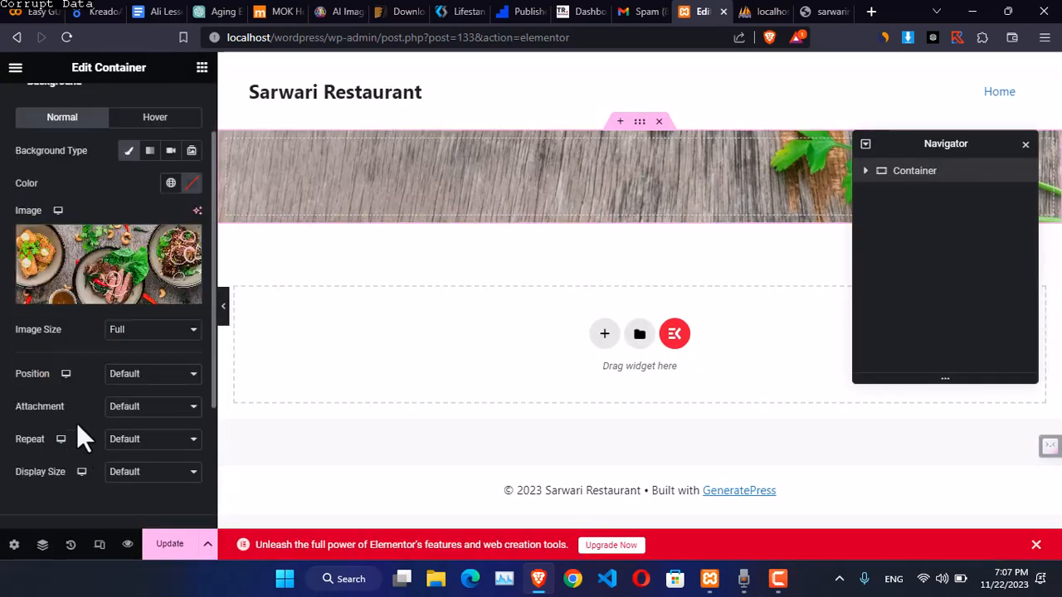
click(133, 378)
click(157, 404)
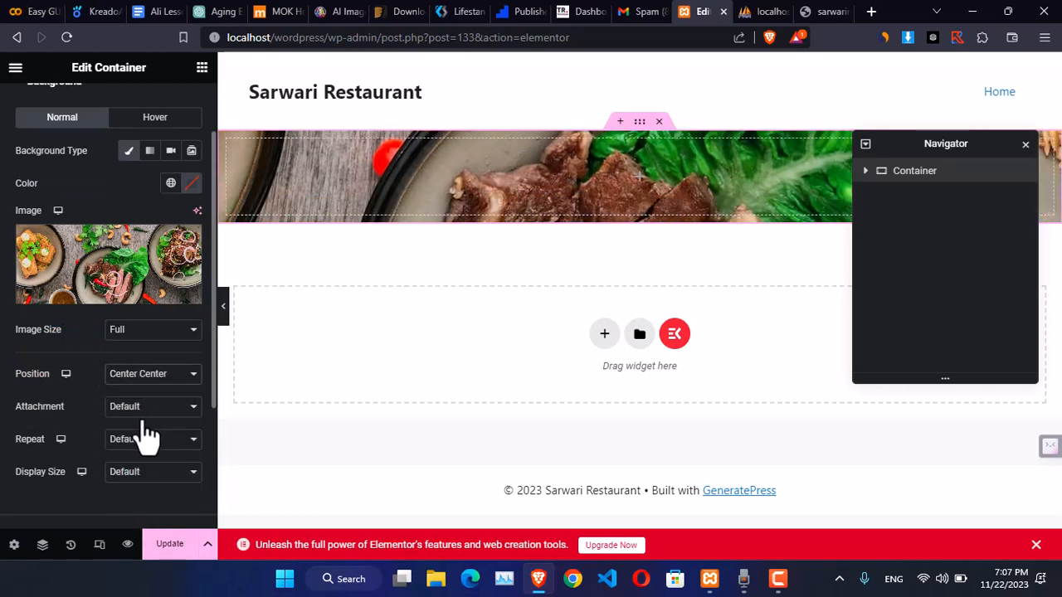
click(141, 412)
click(134, 446)
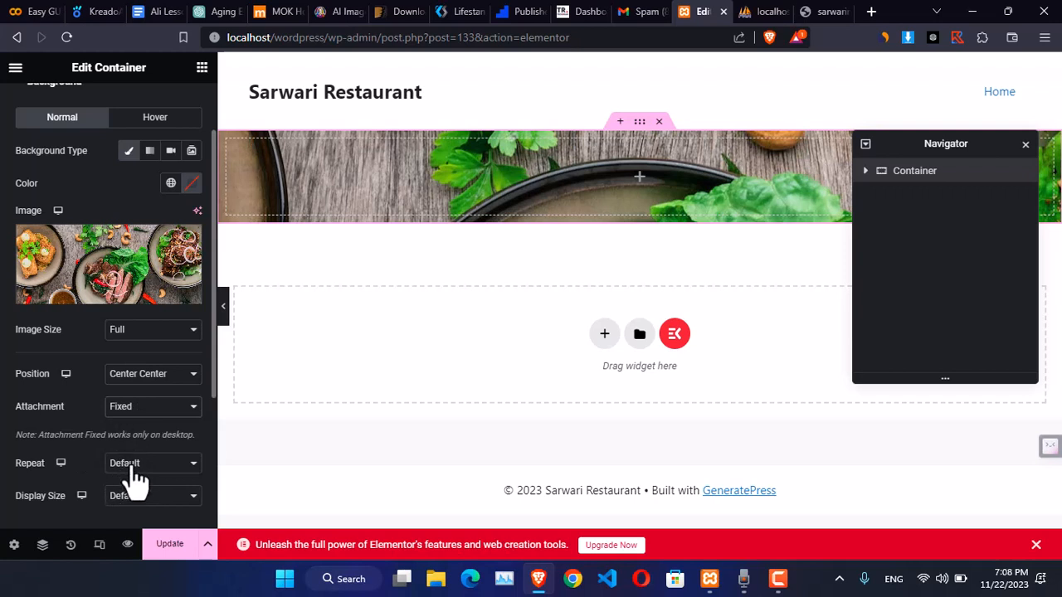
click(130, 467)
click(139, 493)
click(139, 500)
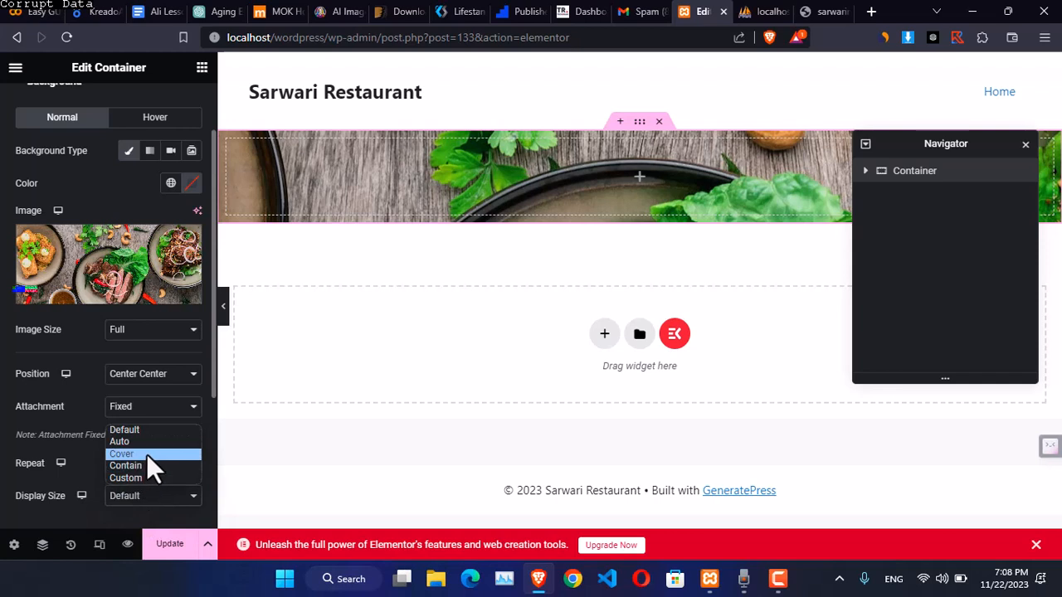
click(146, 454)
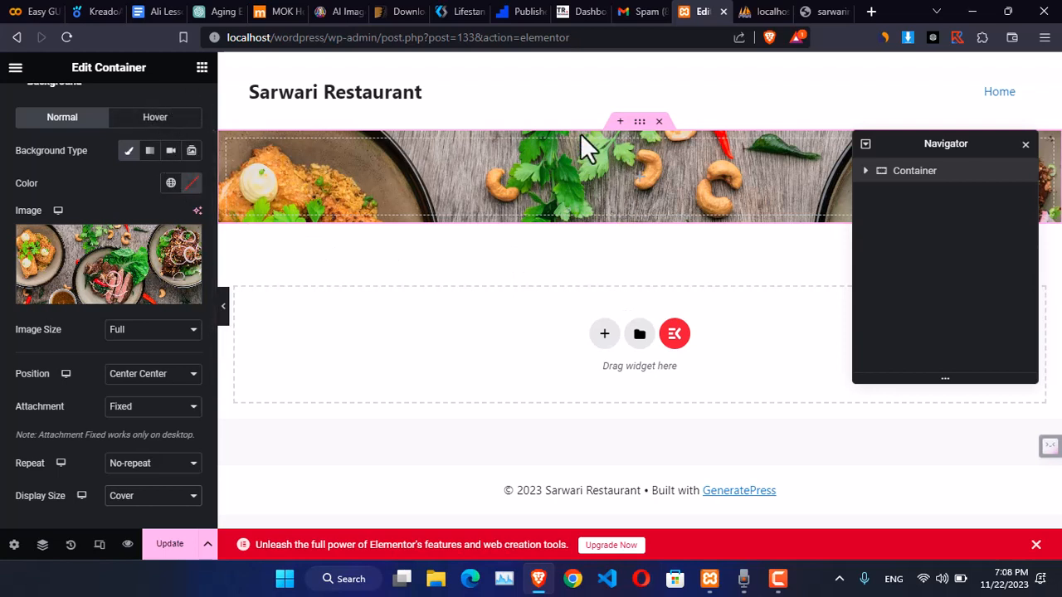
- Unlink the container's padding values and set the top padding to 350 px
click(147, 108)
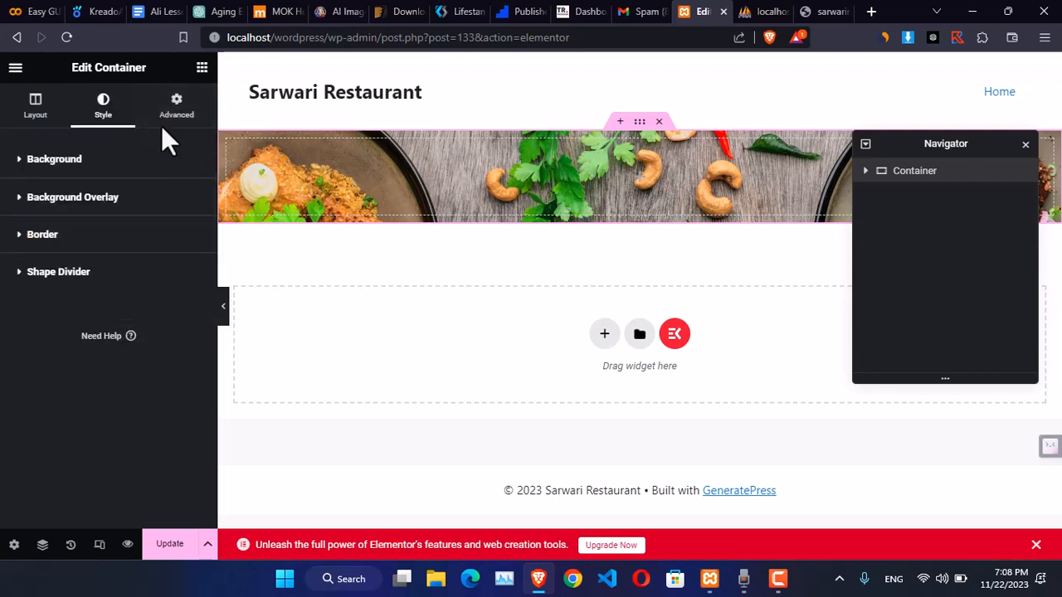
click(176, 108)
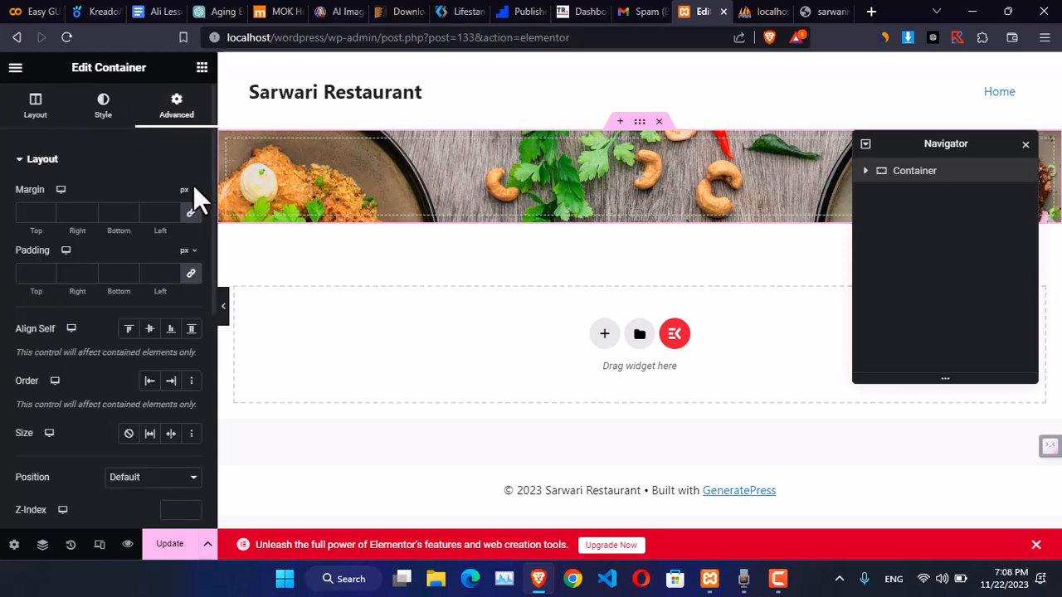
click(29, 273)
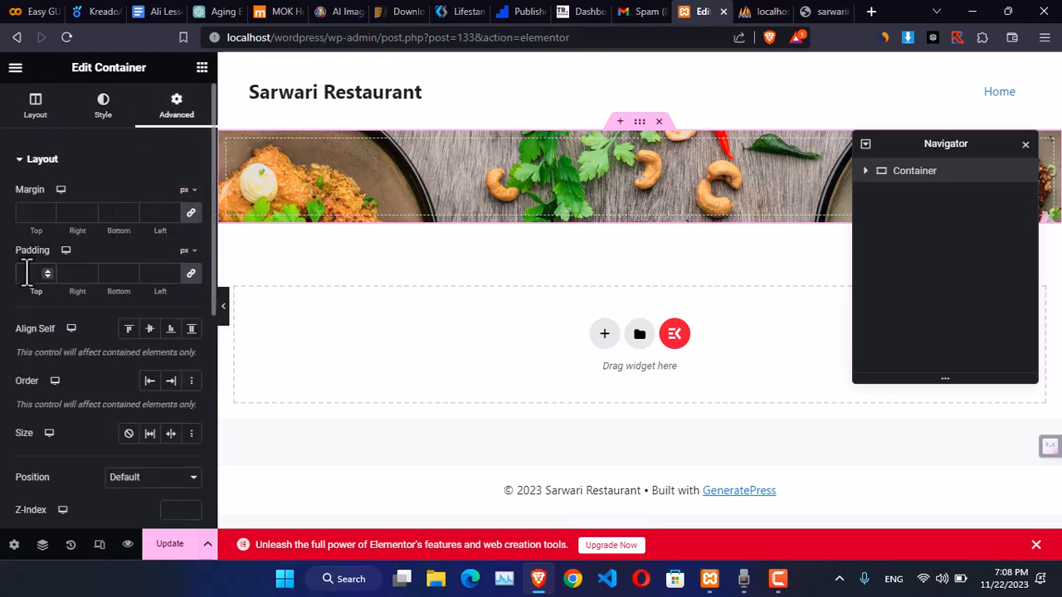
click(190, 273)
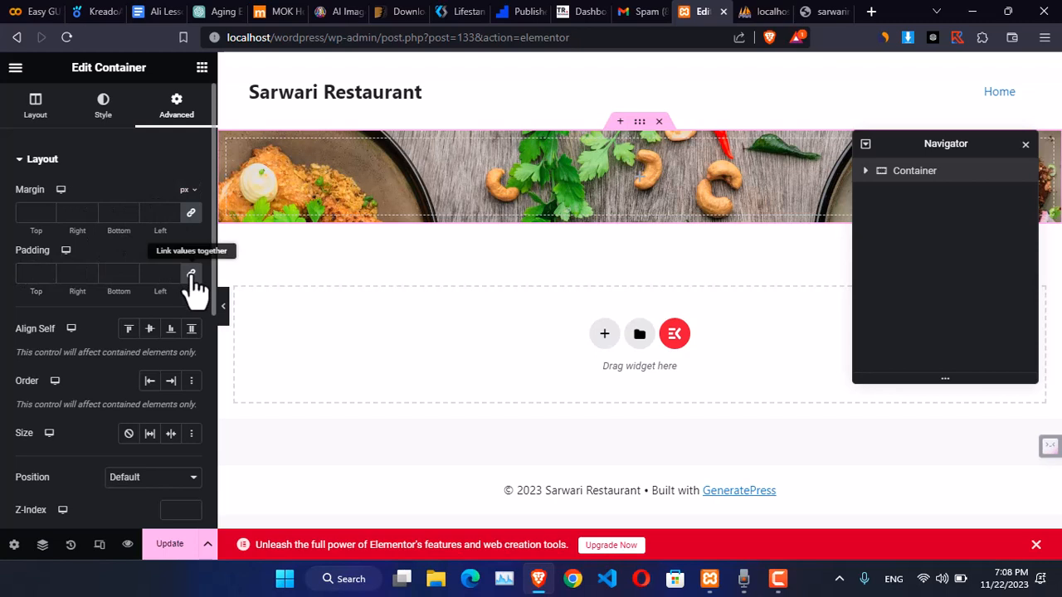
double_click(27, 274)
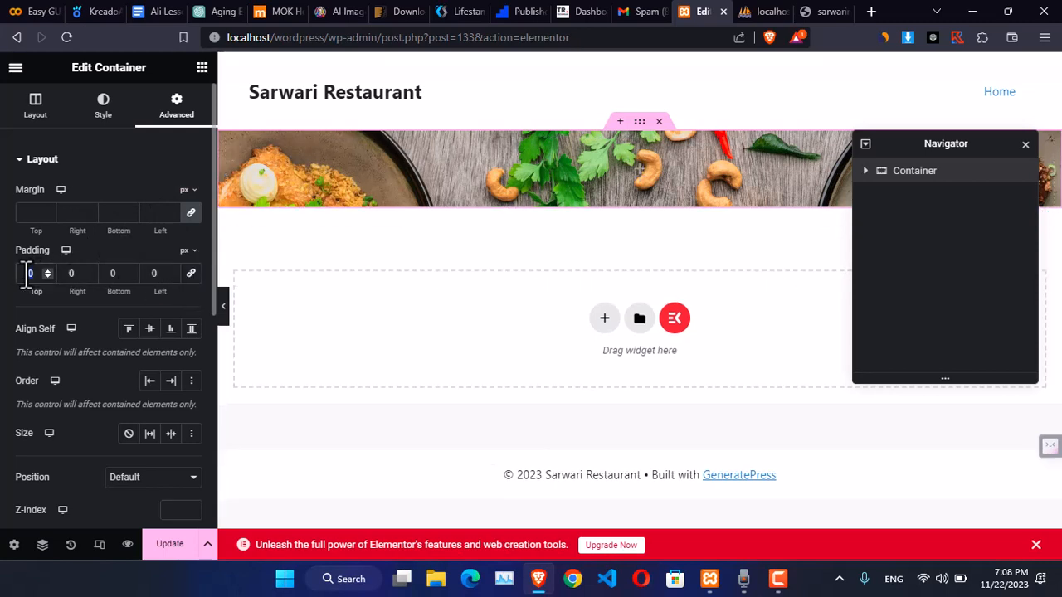
text(400)
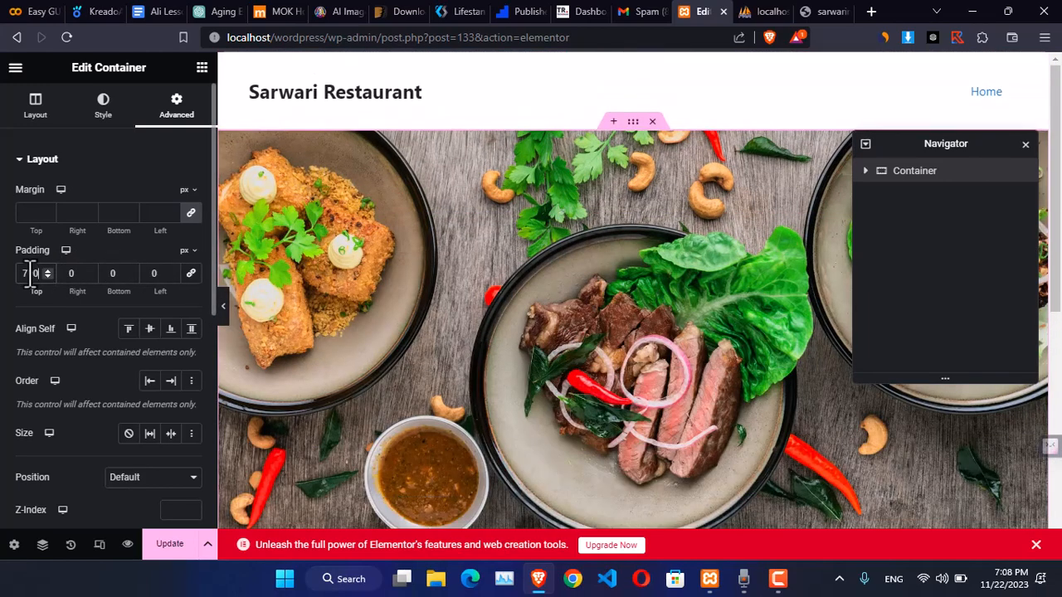
drag(29, 274, 23, 274)
double_click(21, 277)
text(350)
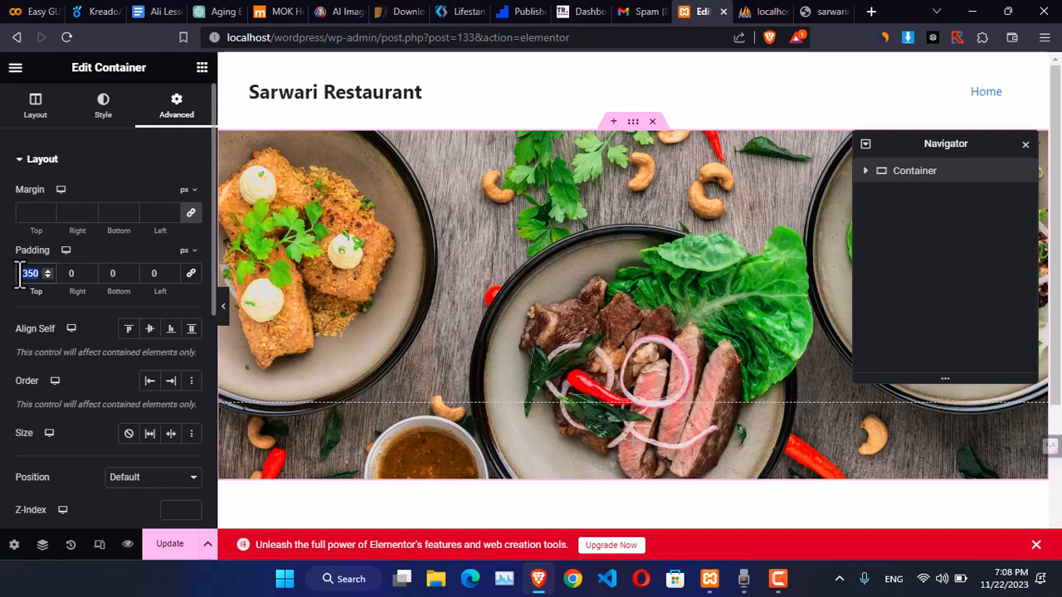
- Set both the bottom and top padding of the container to 300 px
click(109, 275)
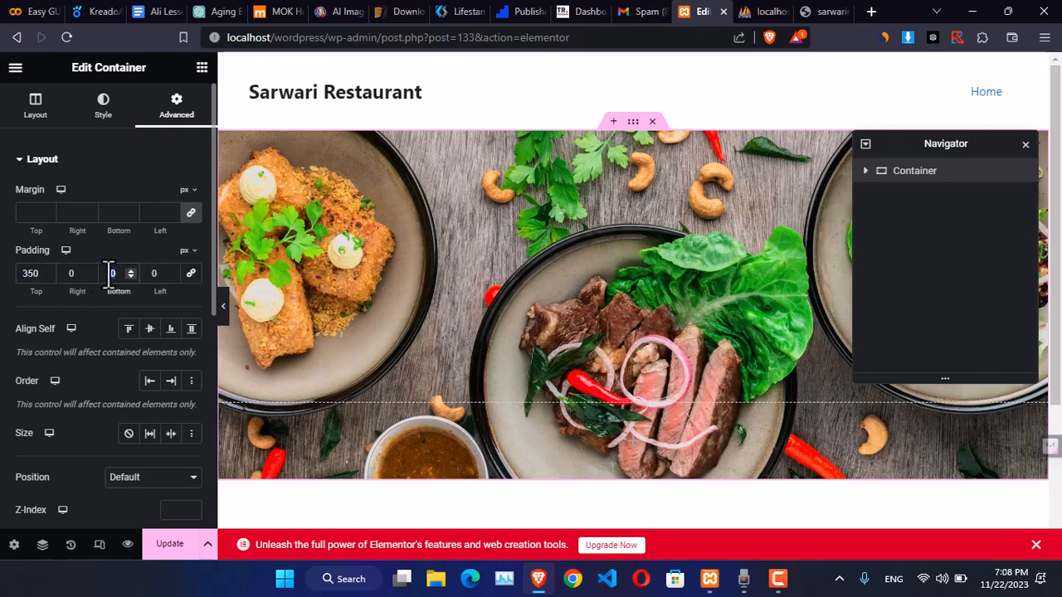
text(350)
scroll(596, 346, down, 2)
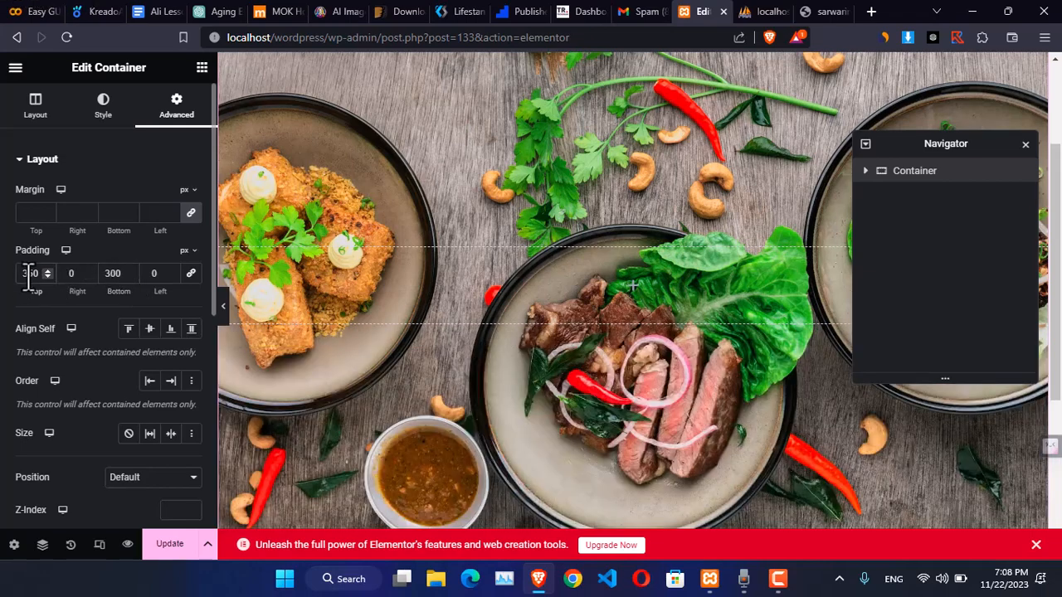
text(300)
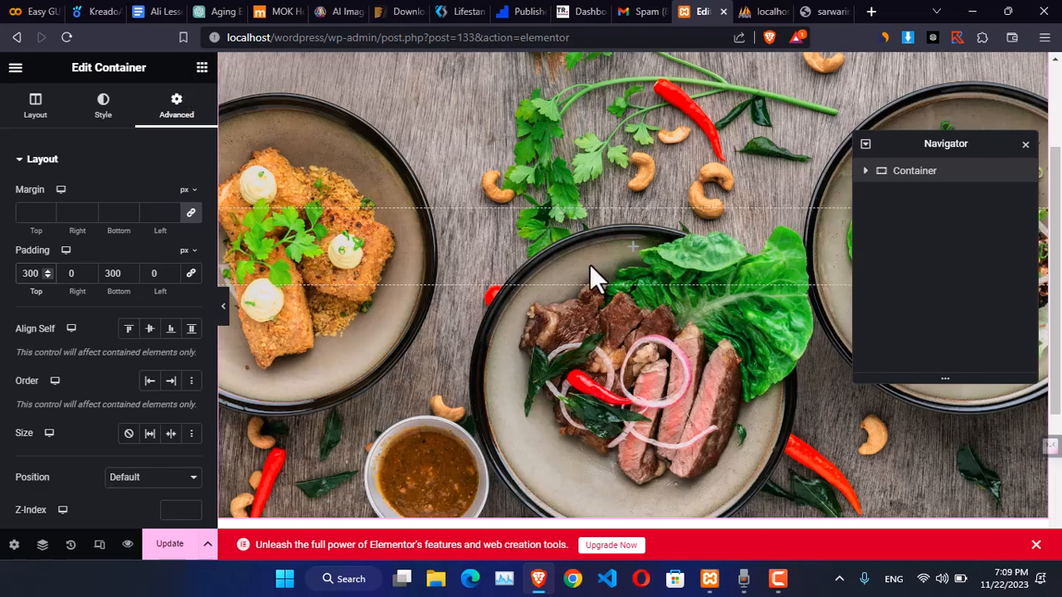
- Add a Heading widget inside the hero container and compare it with the finished site's hero section
click(202, 68)
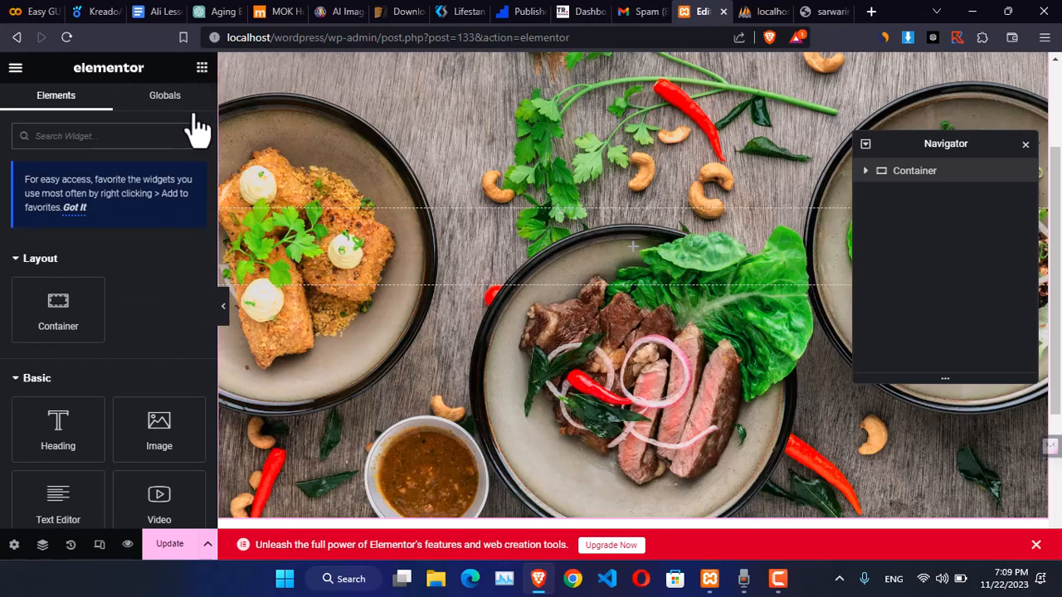
drag(58, 427, 623, 250)
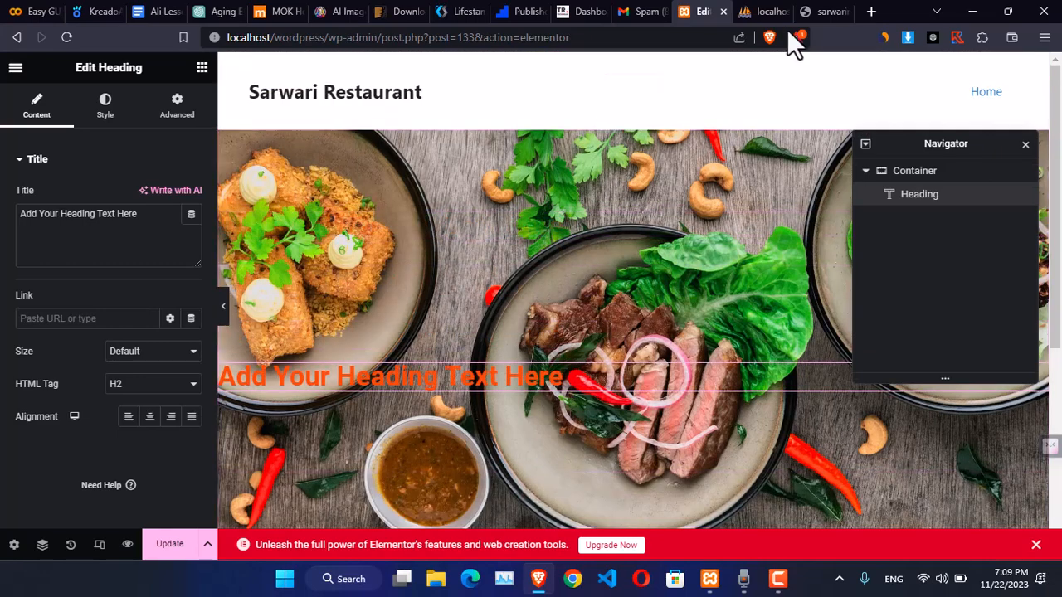
click(827, 12)
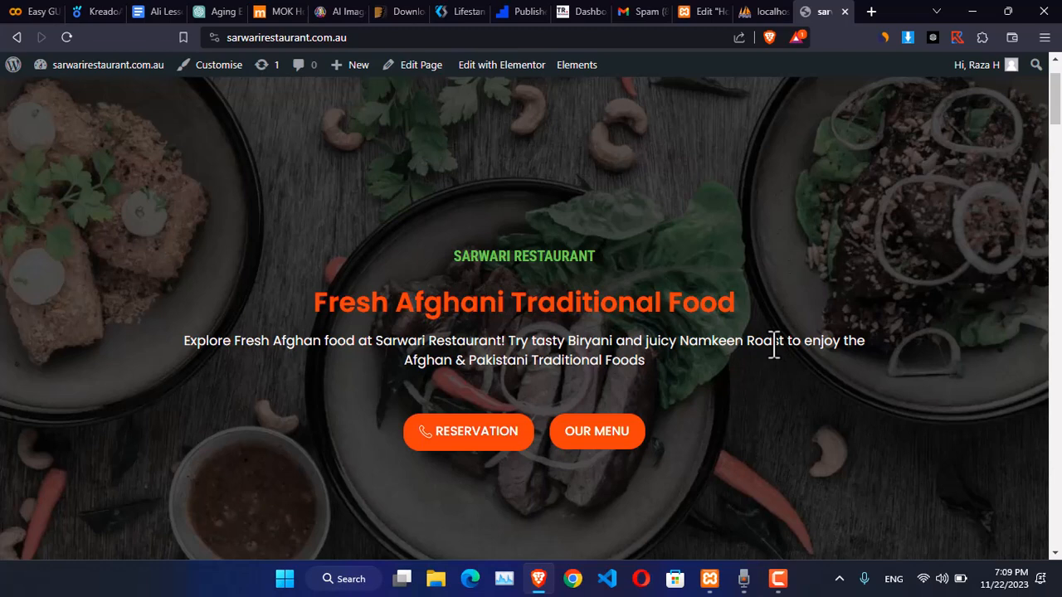
click(712, 12)
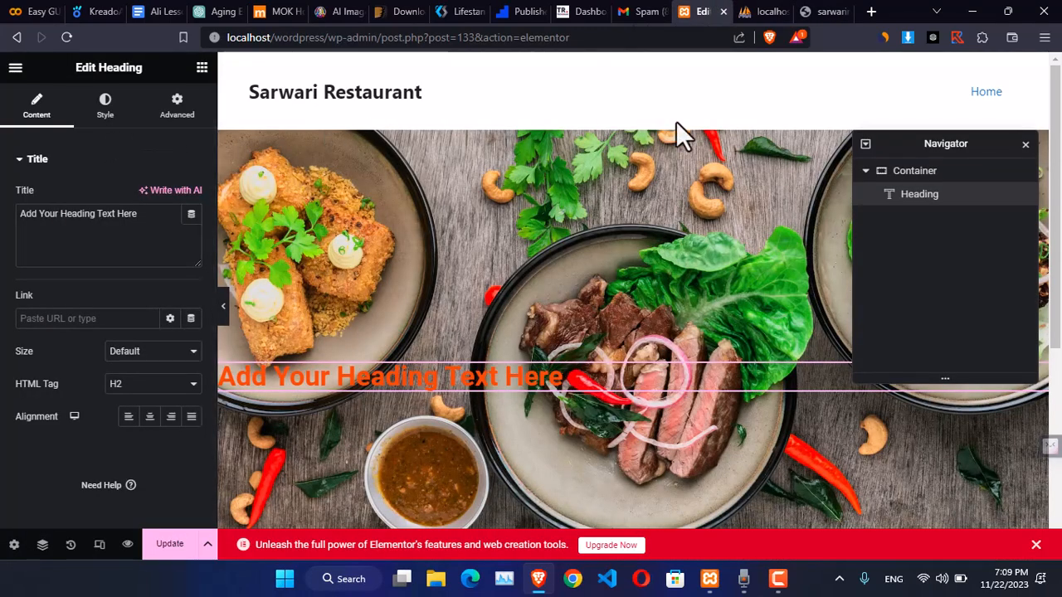
- Give the hero container a Classic background overlay in black (#000000)
click(632, 131)
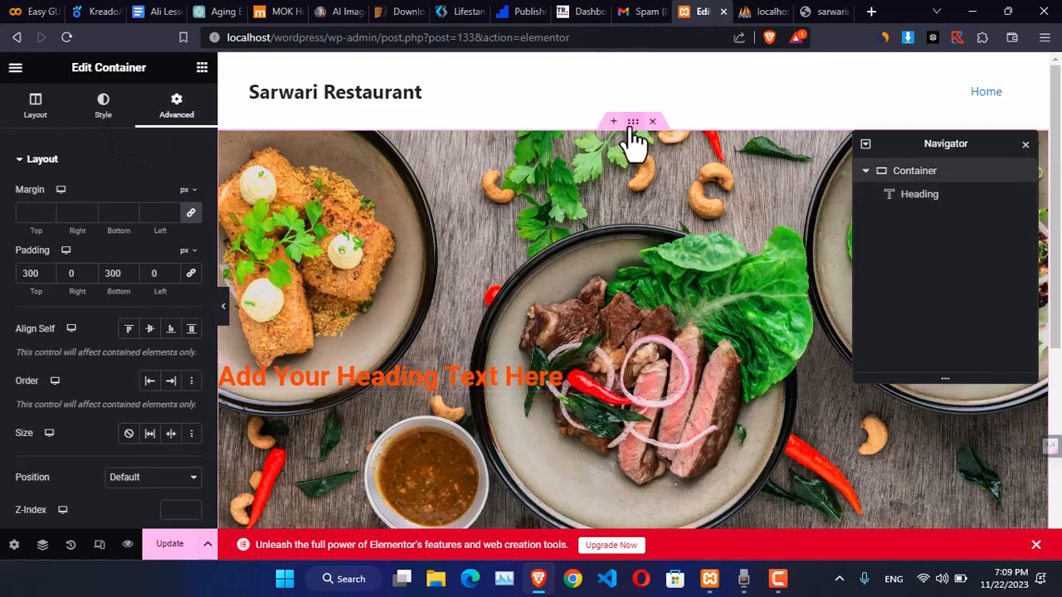
click(101, 115)
scroll(88, 375, down, 2)
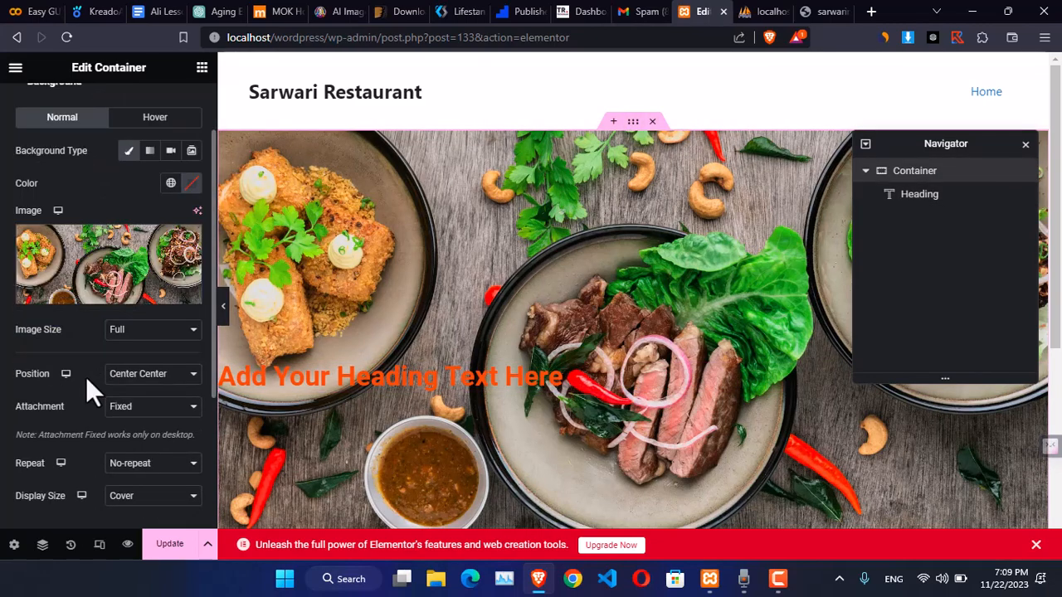
scroll(79, 402, down, 2)
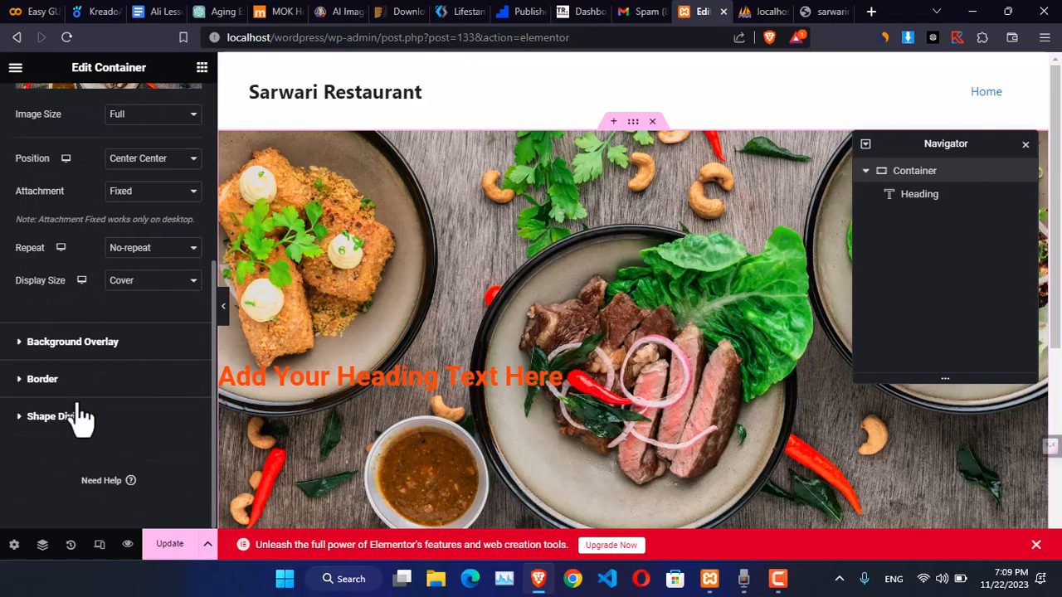
click(45, 348)
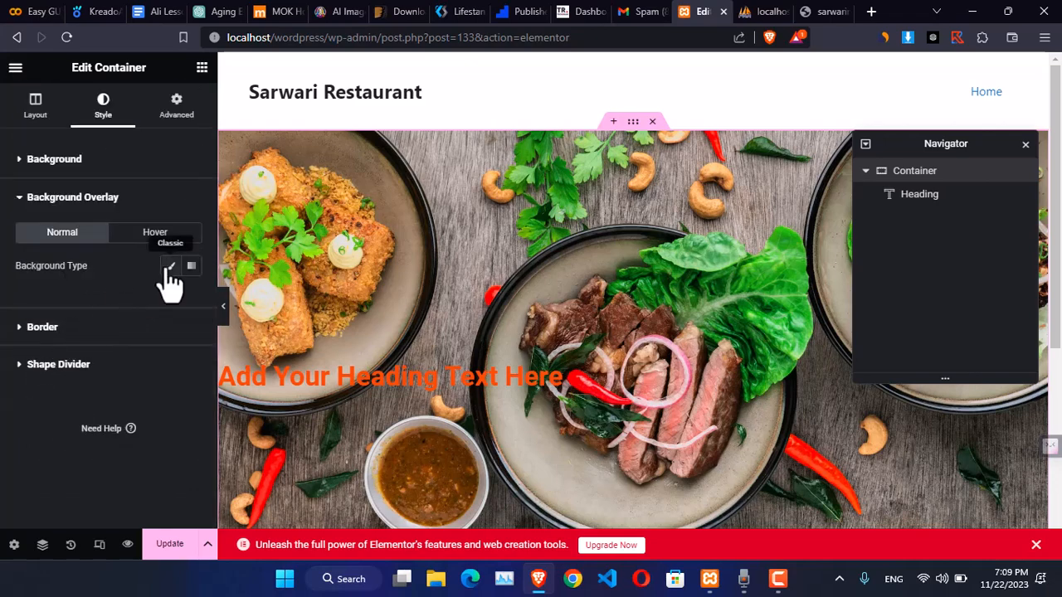
click(169, 267)
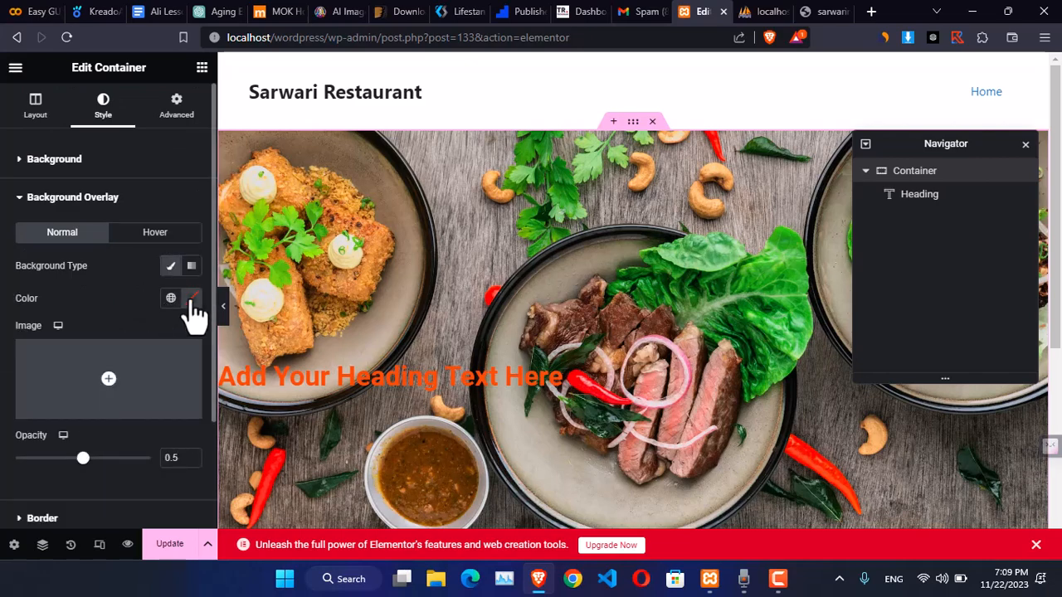
click(192, 301)
click(121, 465)
drag(121, 464, 102, 479)
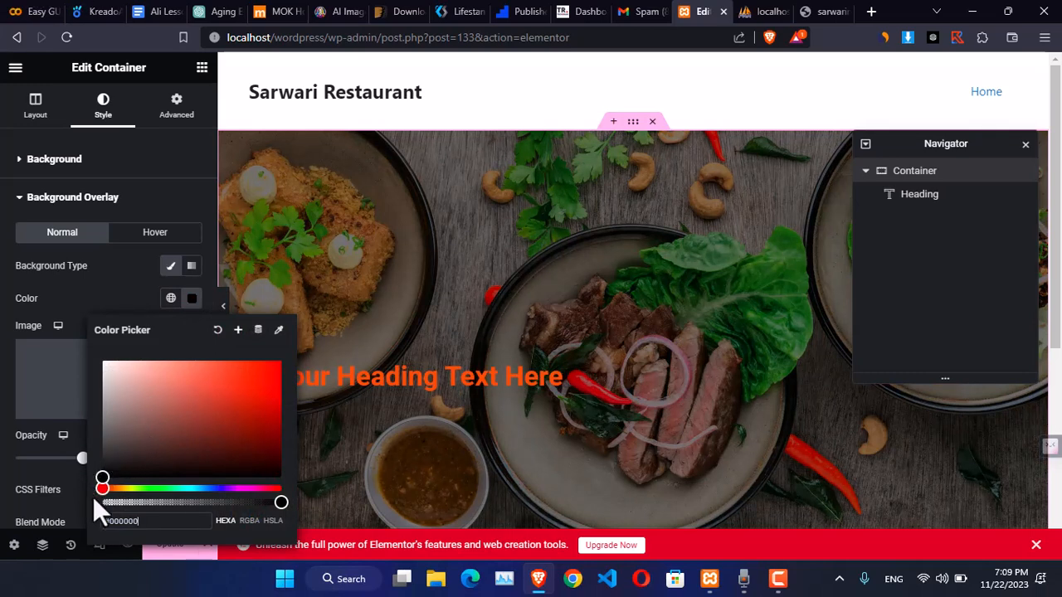
click(104, 268)
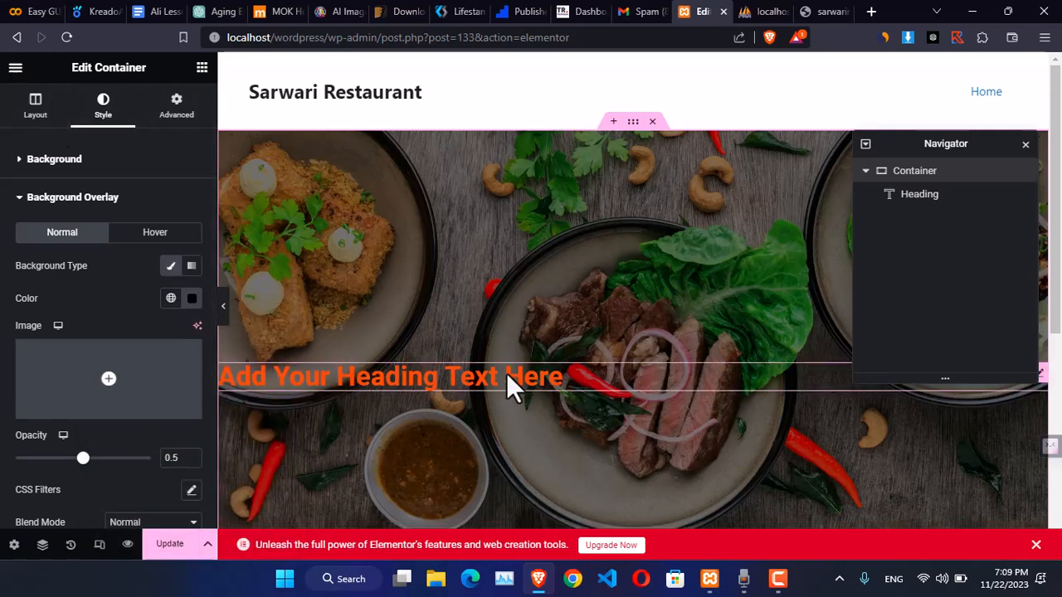
- Add a second Heading widget above the existing one in the hero container and set its HTML tag to H4
click(506, 372)
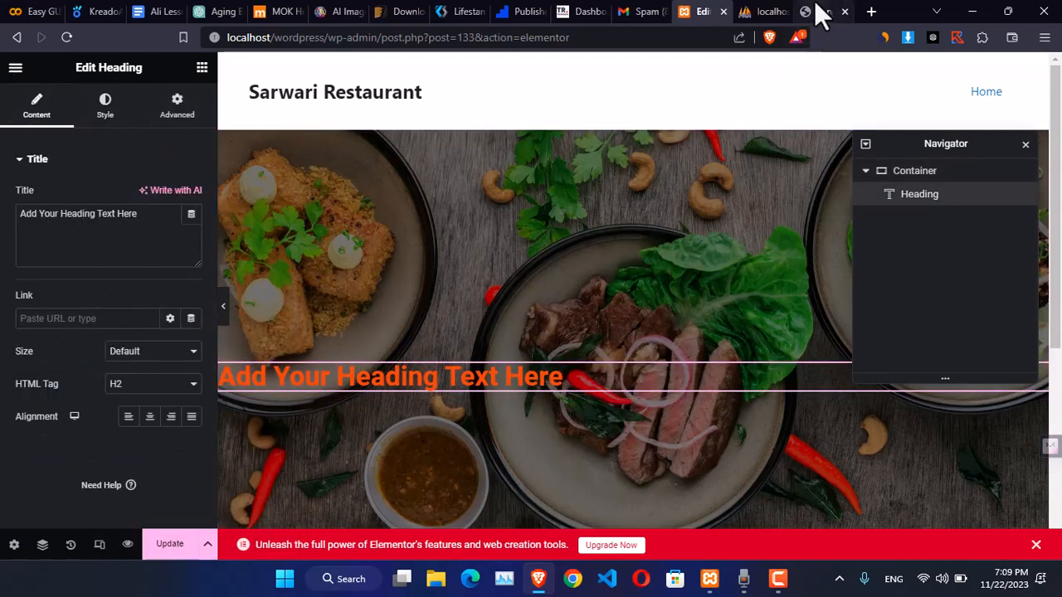
click(819, 12)
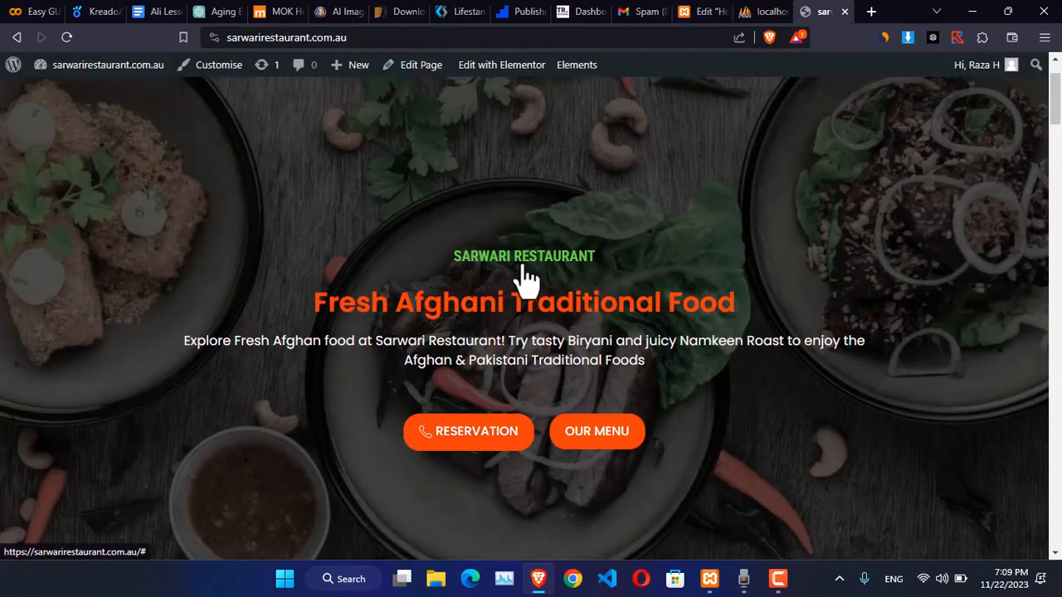
click(707, 12)
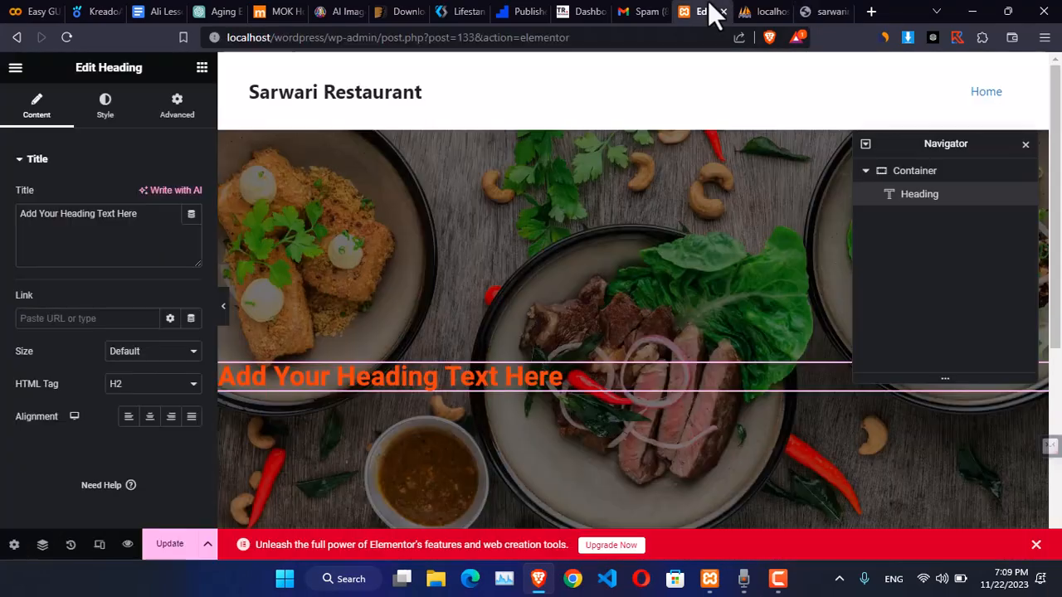
click(202, 67)
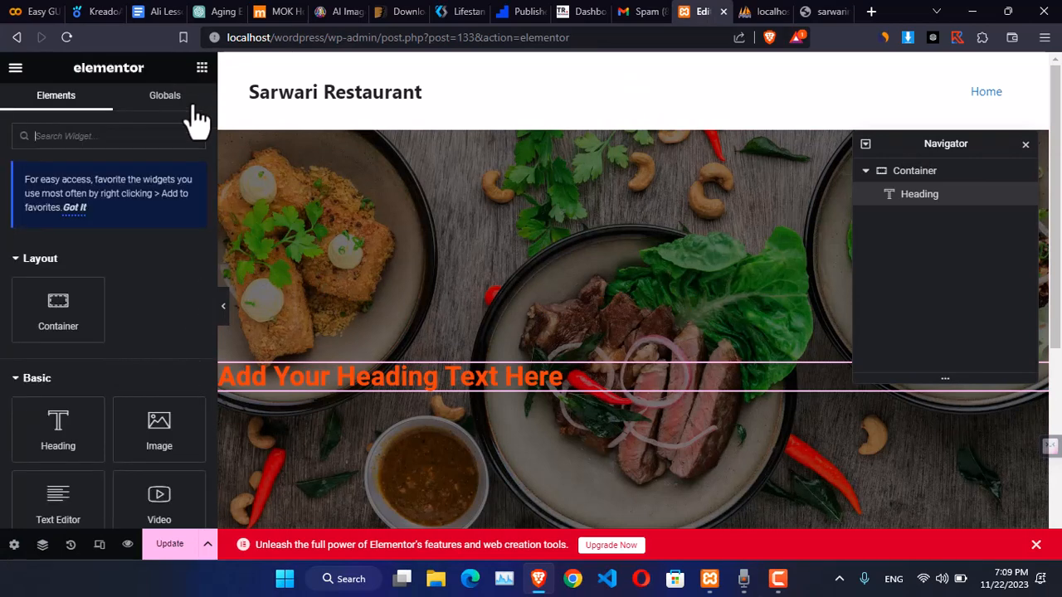
drag(81, 407, 467, 369)
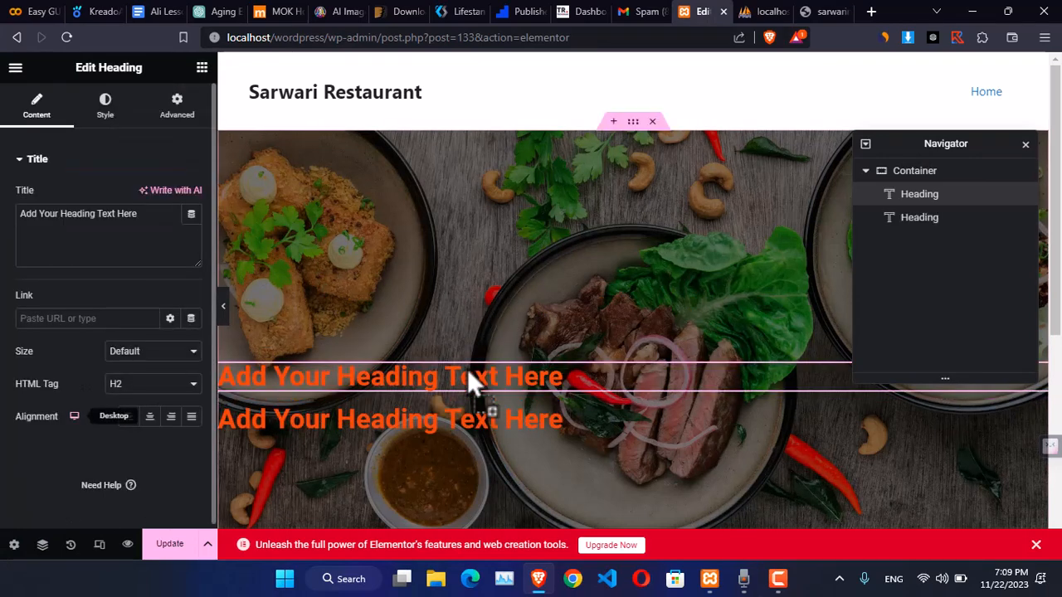
click(135, 389)
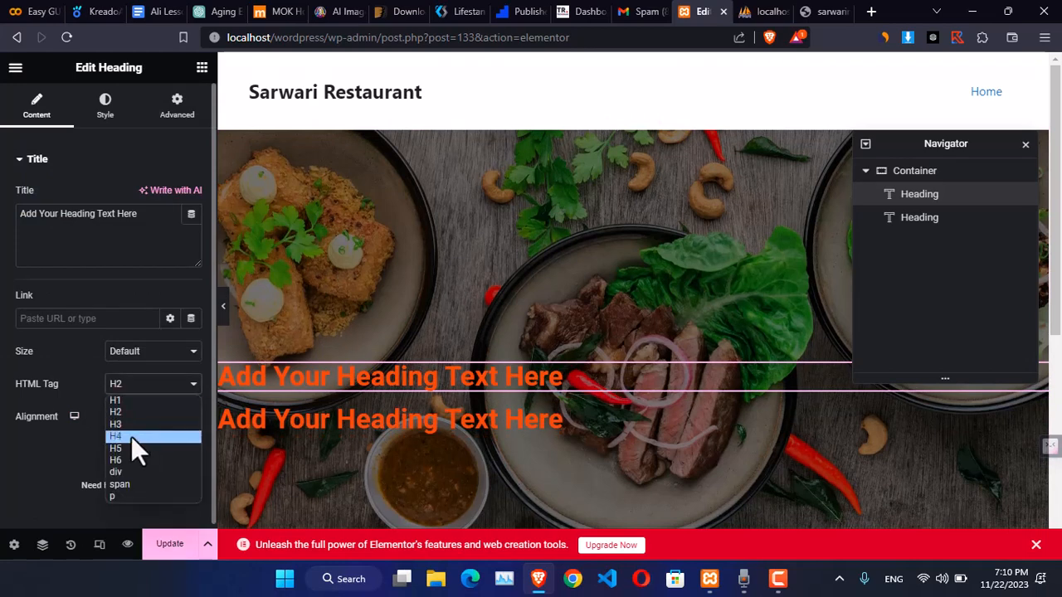
click(131, 436)
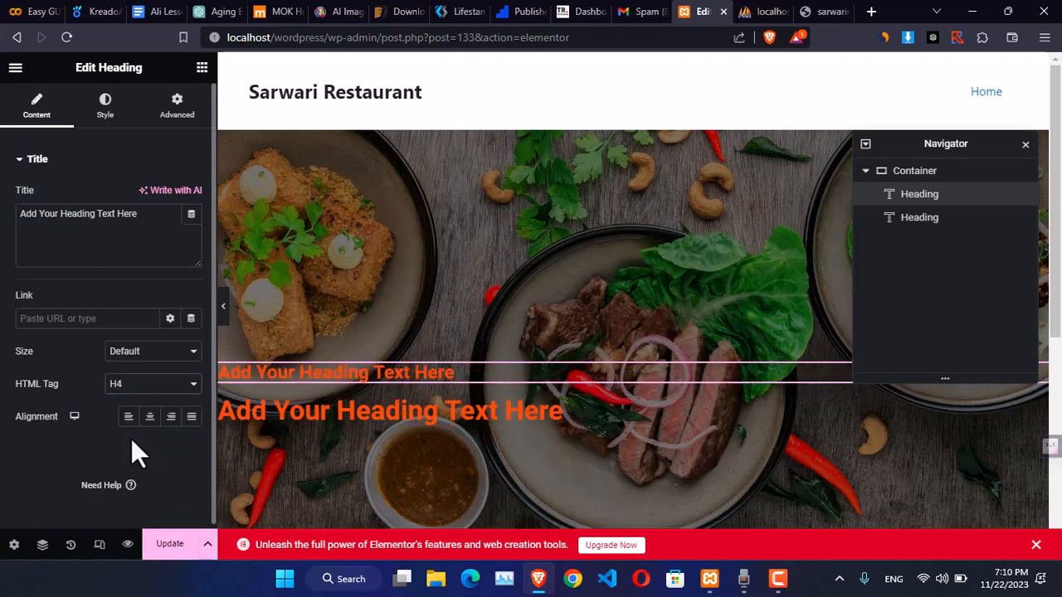
- Add a Text Editor widget below the two headings in the hero container
click(201, 70)
scroll(103, 357, down, 1)
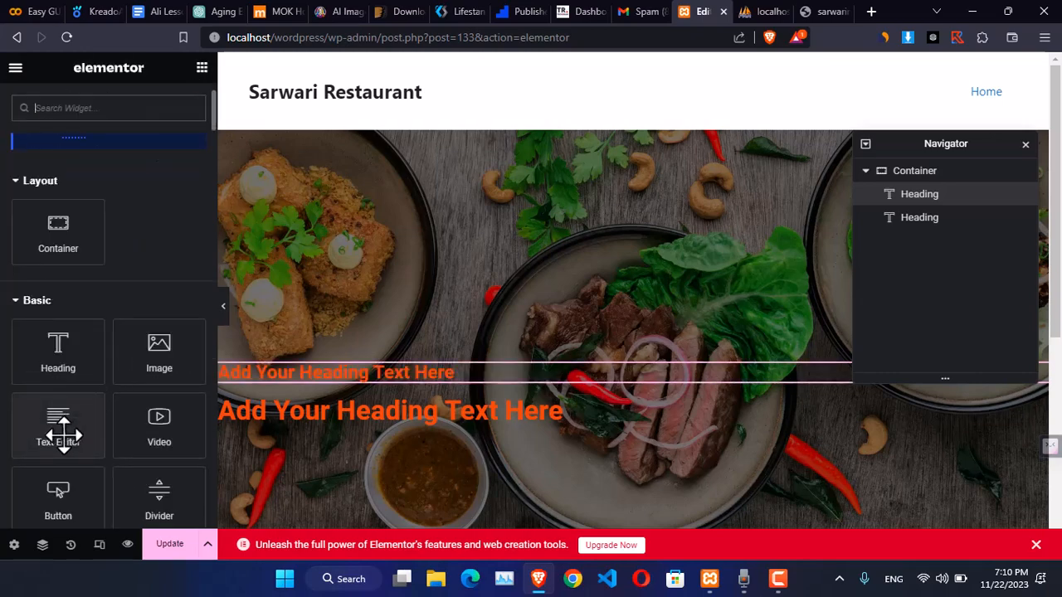
drag(64, 434, 408, 427)
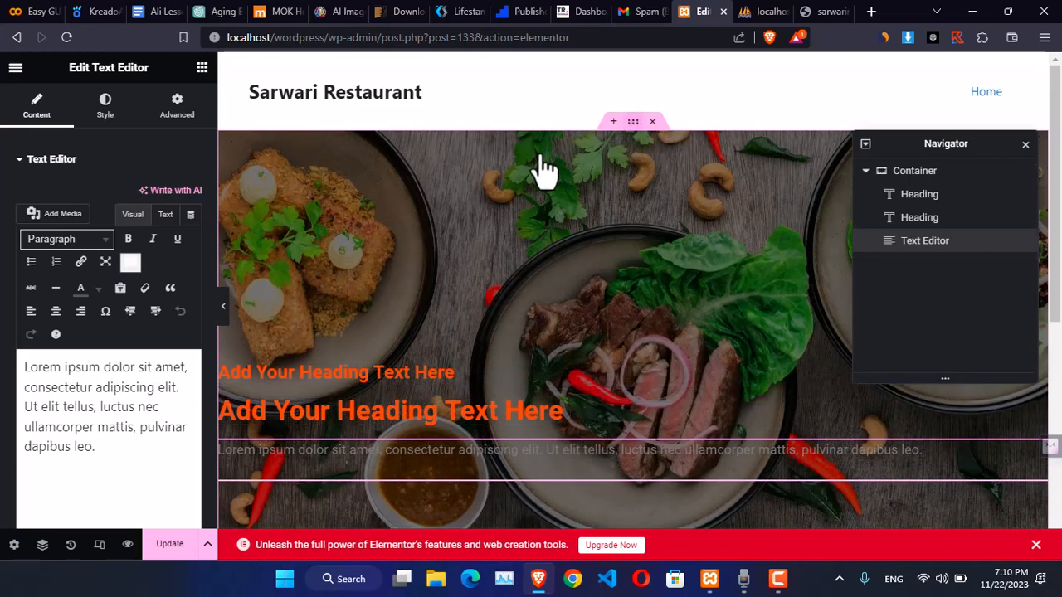
- Set both Justify Content and Align Items of the hero container to Center
click(45, 124)
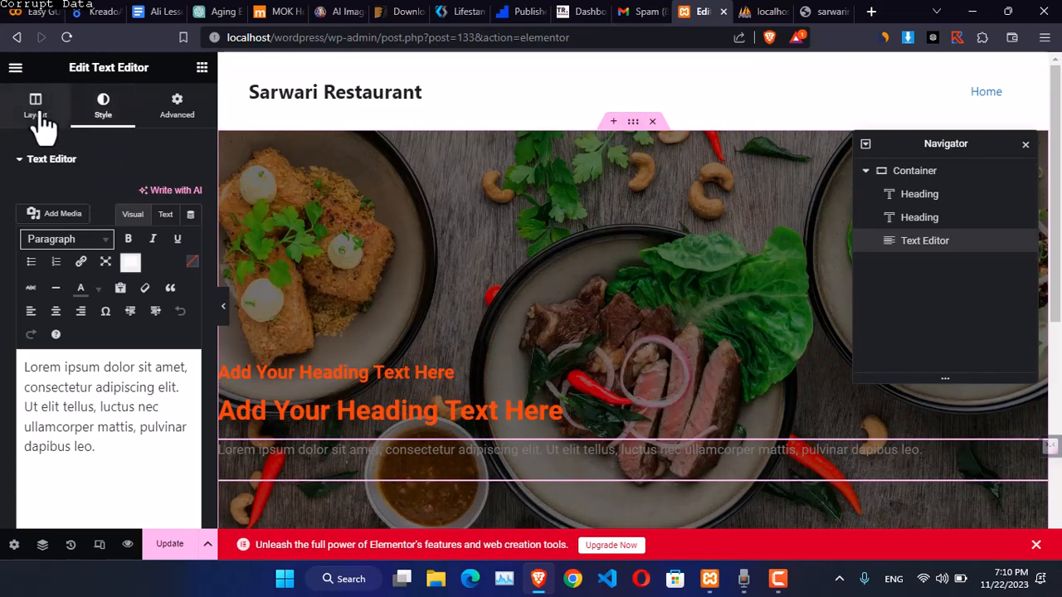
scroll(66, 291, down, 2)
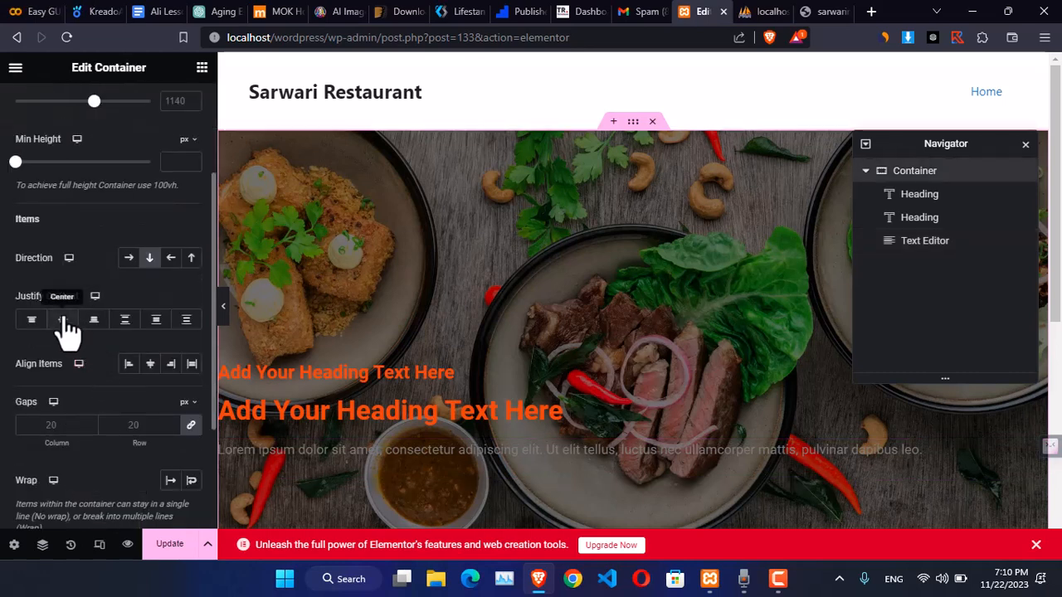
click(64, 322)
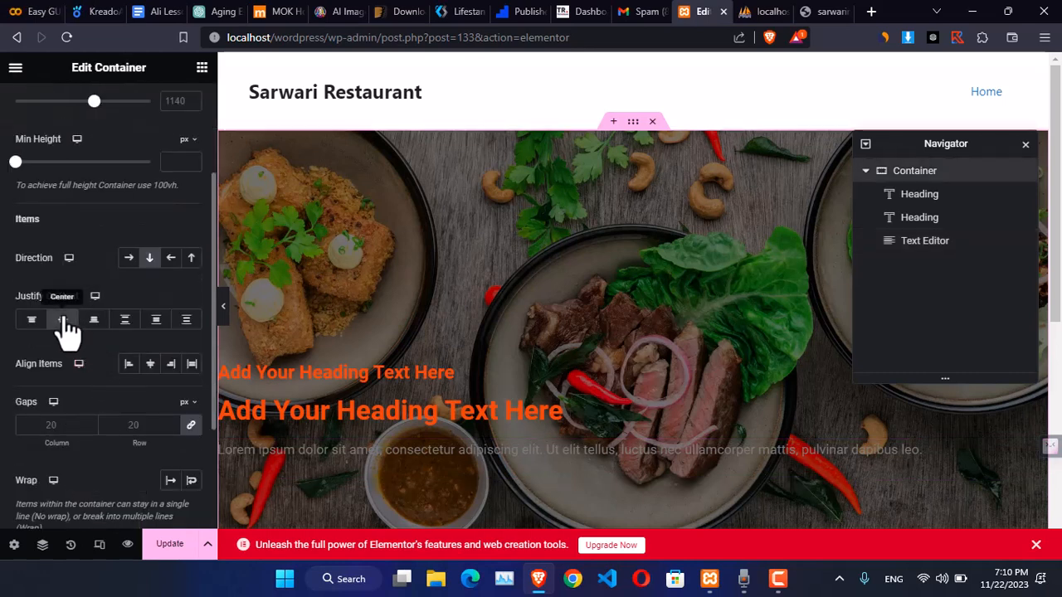
click(150, 369)
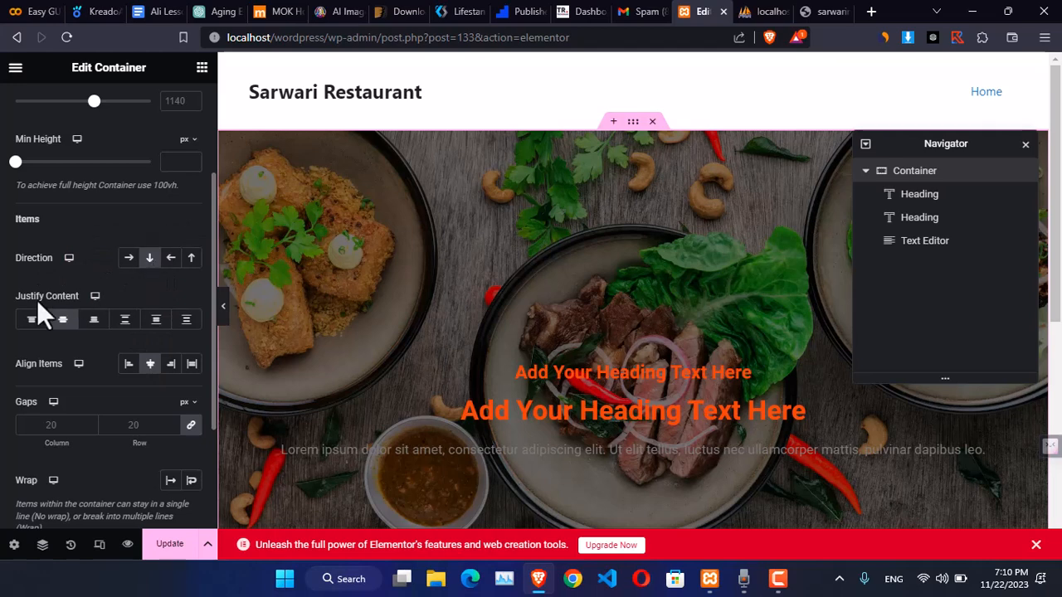
click(62, 321)
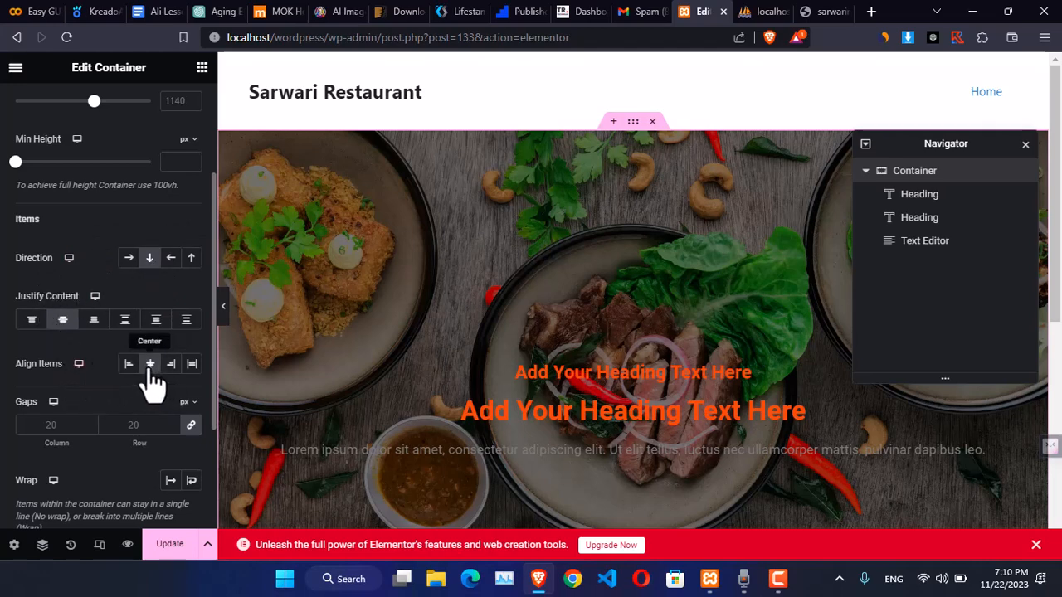
- Check the buttons in the finished site's hero section and add a Button widget below the text editor in the hero container
scroll(549, 420, down, 2)
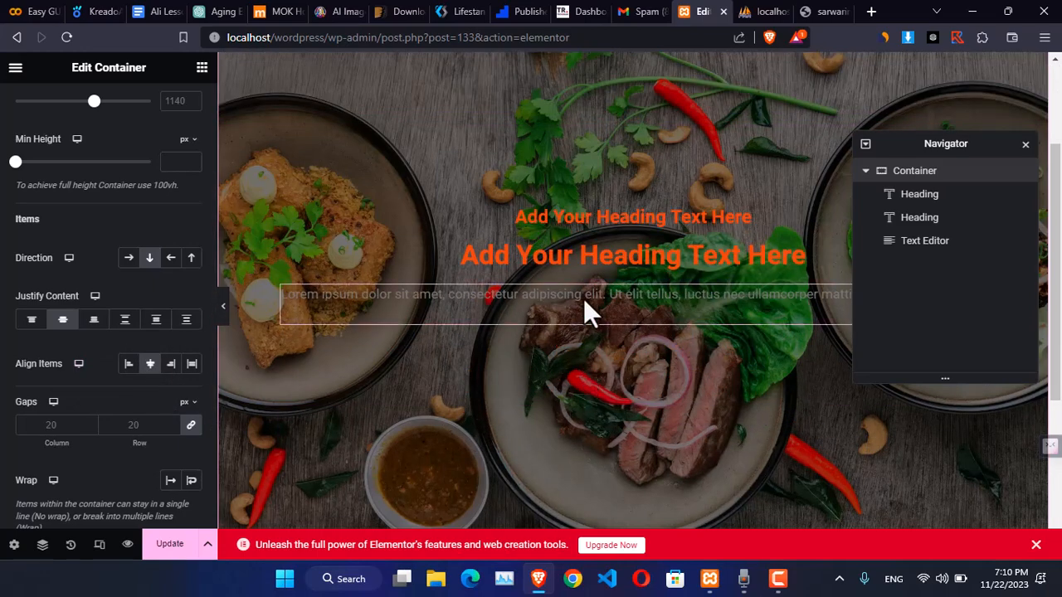
click(830, 4)
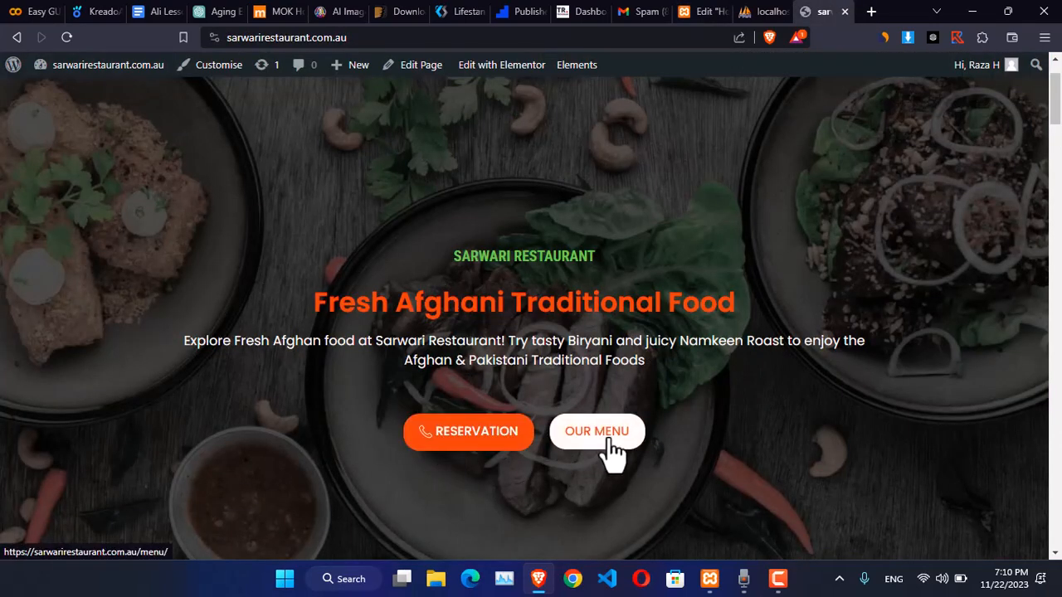
click(754, 12)
click(710, 11)
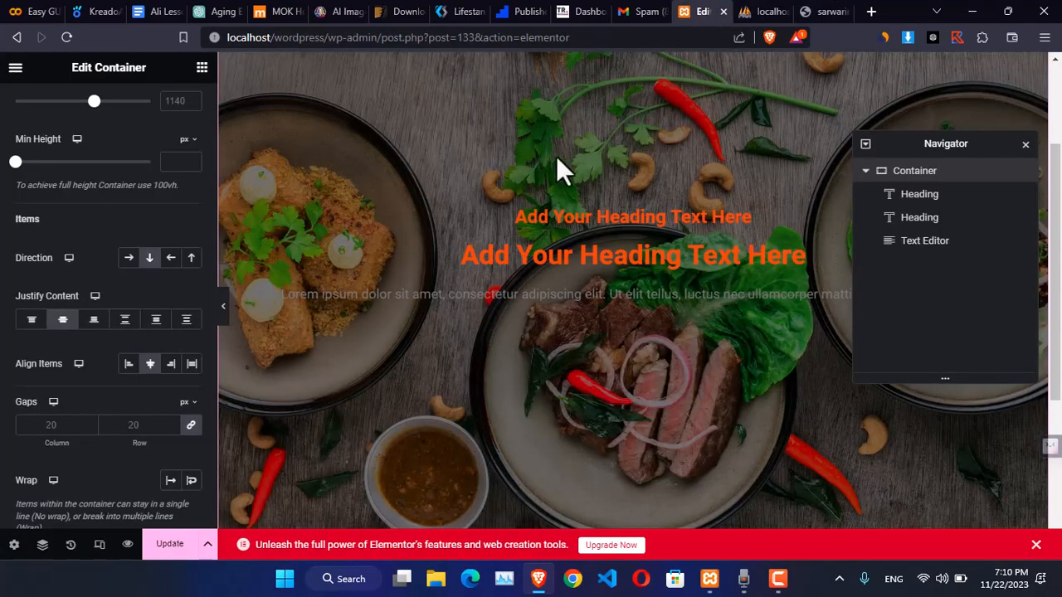
scroll(95, 280, up, 3)
click(202, 67)
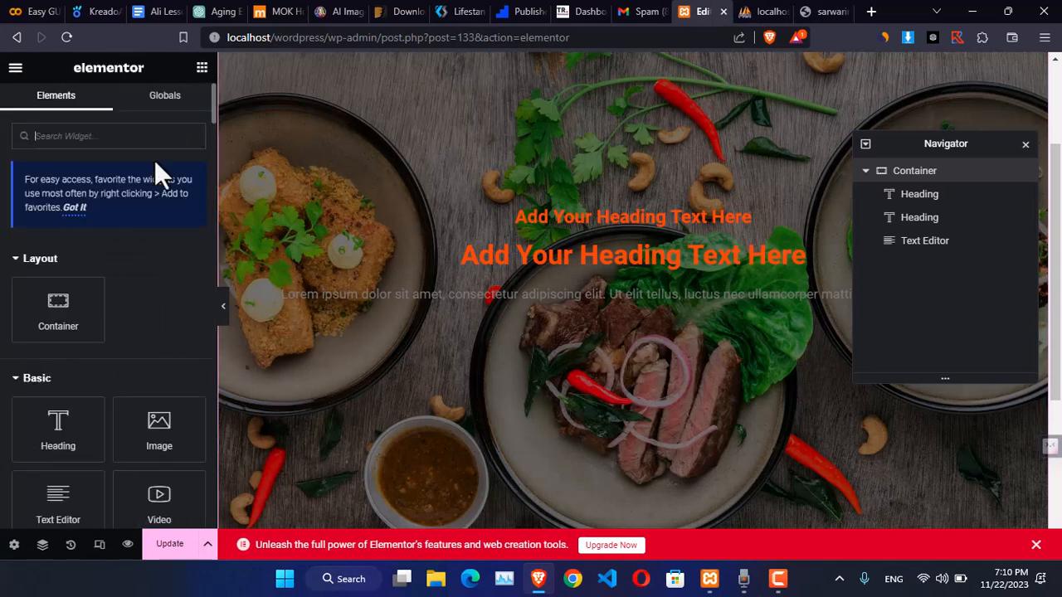
text(utt)
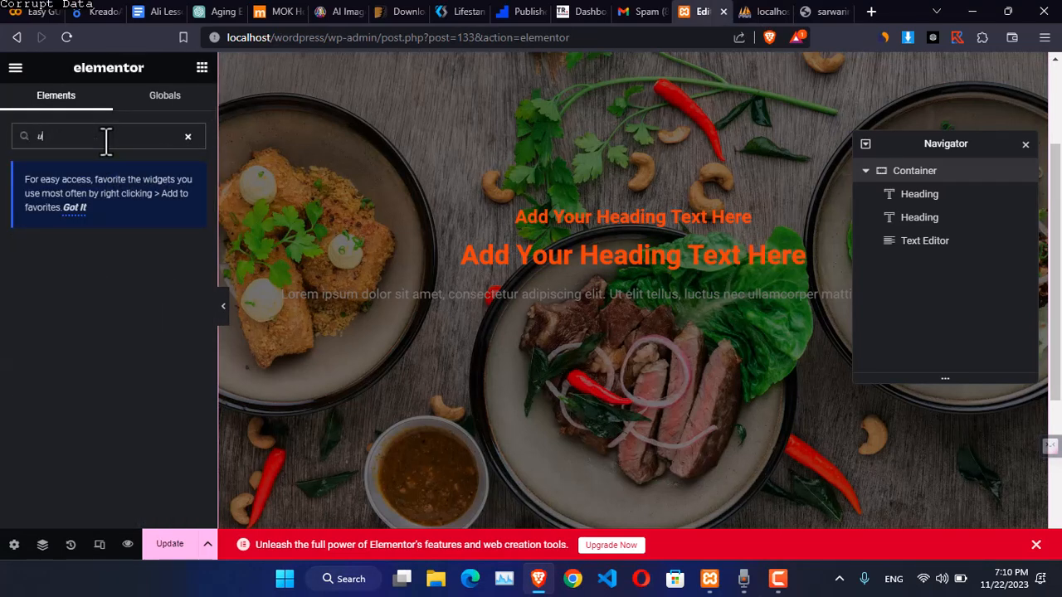
key(BackSpace)
text(but)
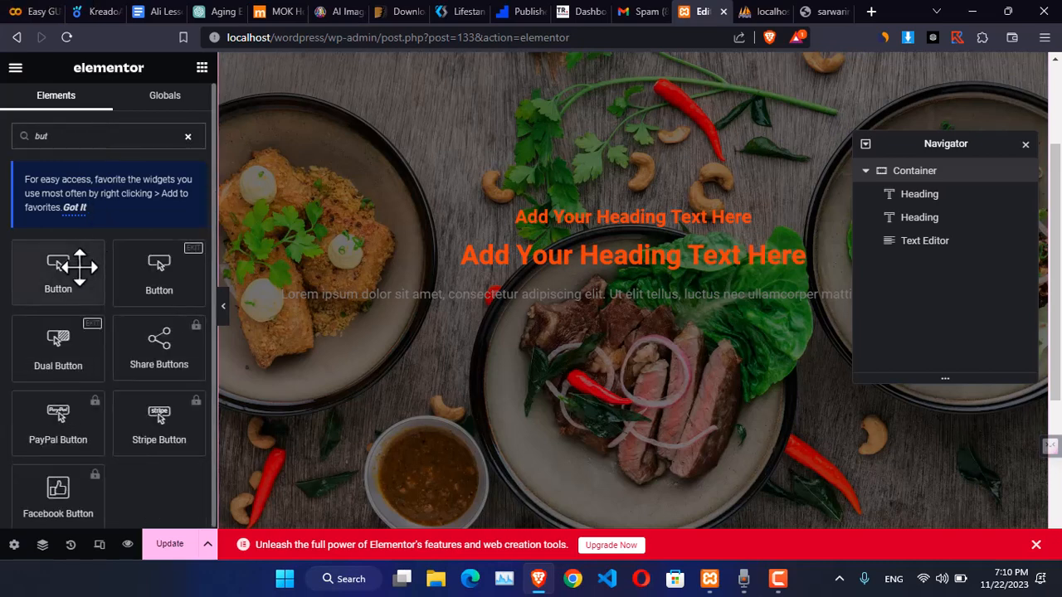
drag(76, 269, 570, 324)
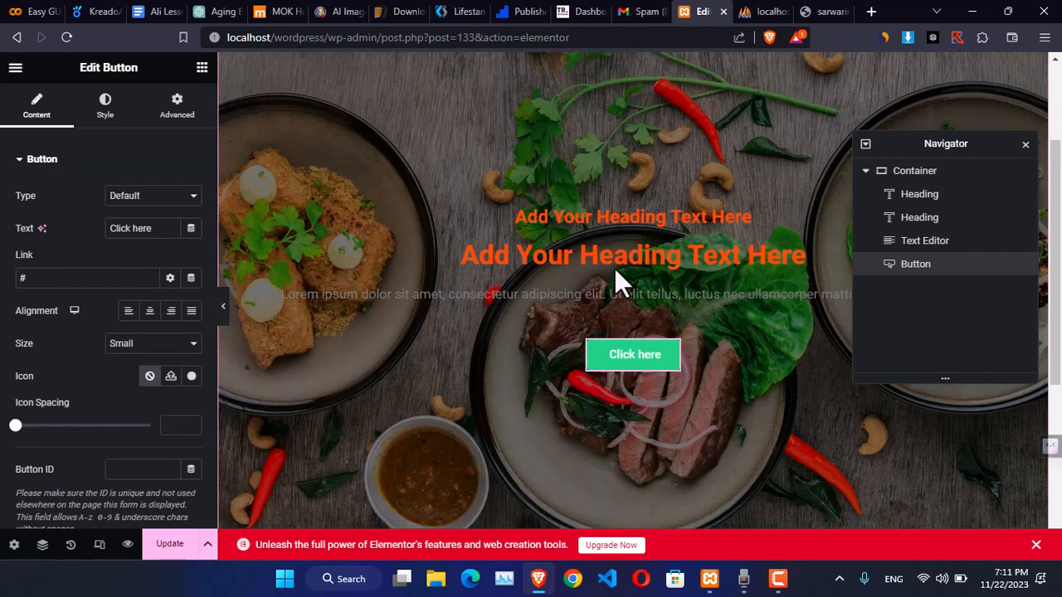
- Select the upper H4 heading and compare it with the logo and hero text colors on the finished site
click(602, 215)
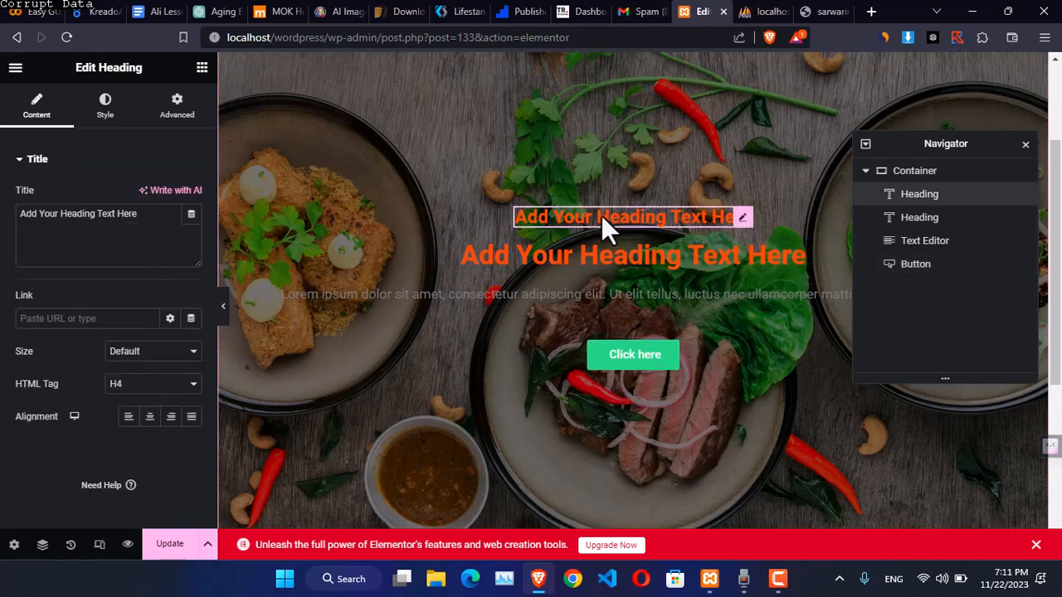
click(820, 11)
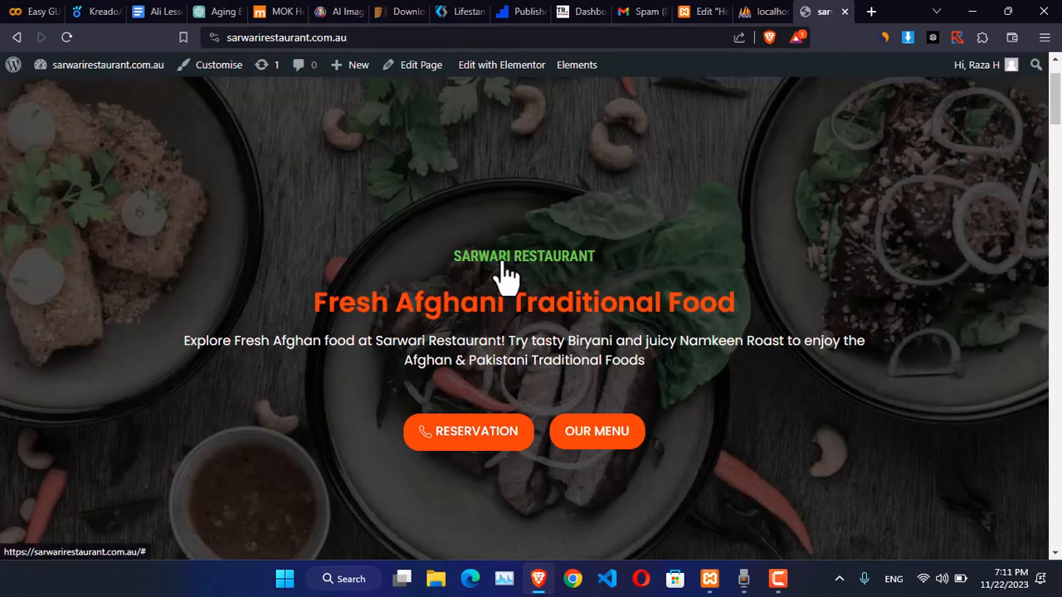
click(704, 12)
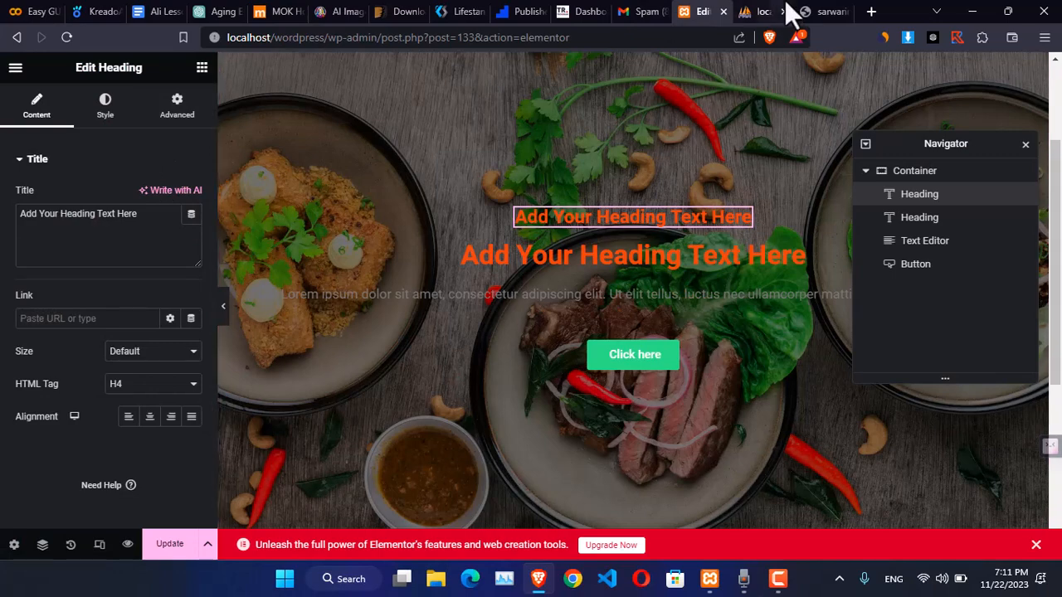
click(817, 11)
scroll(301, 297, up, 1)
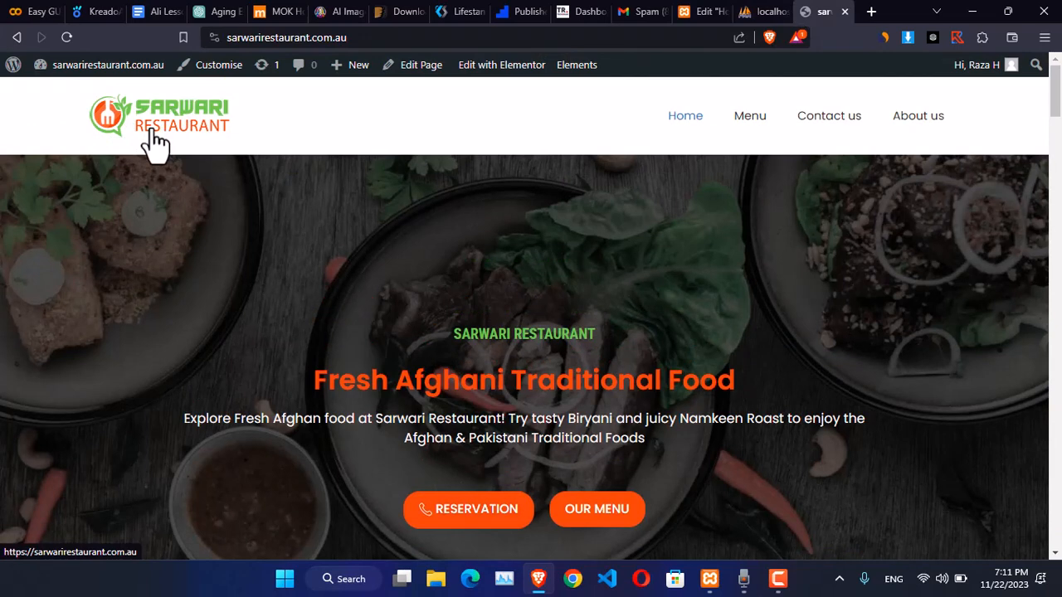
scroll(336, 336, down, 3)
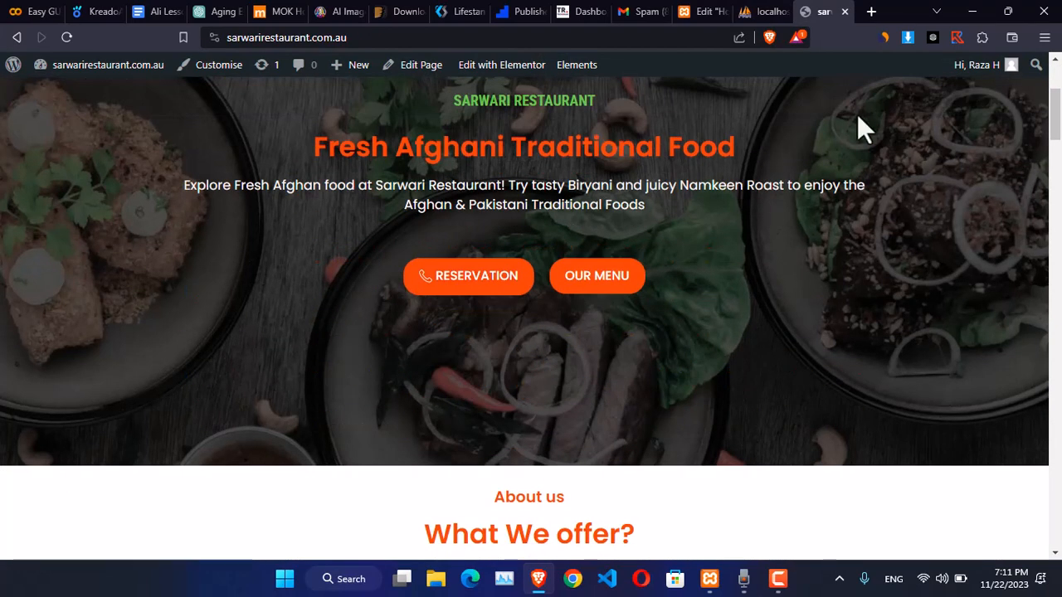
click(701, 10)
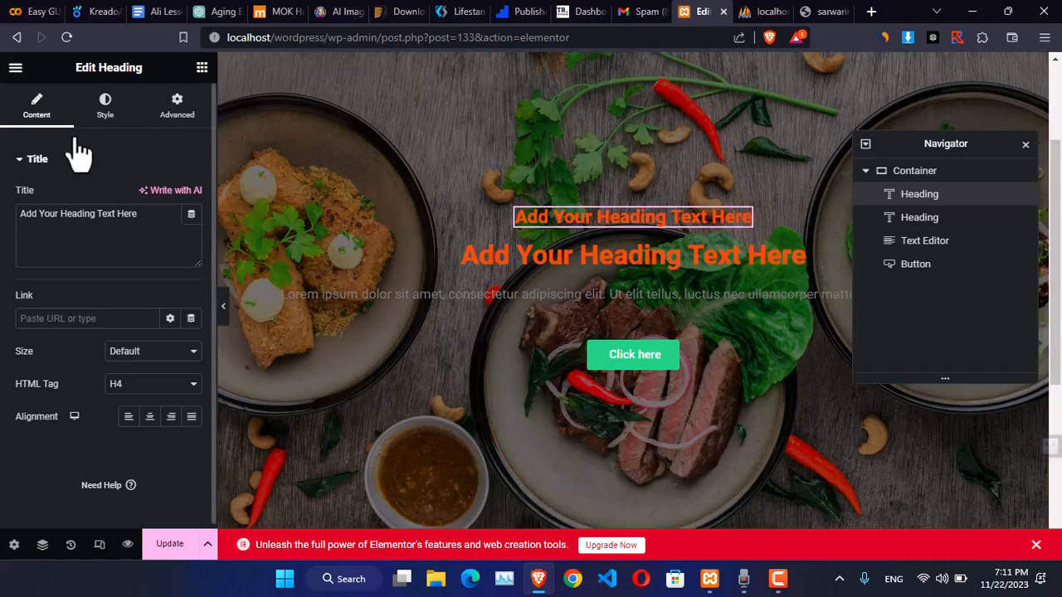
- Review the Primary and Secondary colors under Global Colors in the Site Settings
click(105, 108)
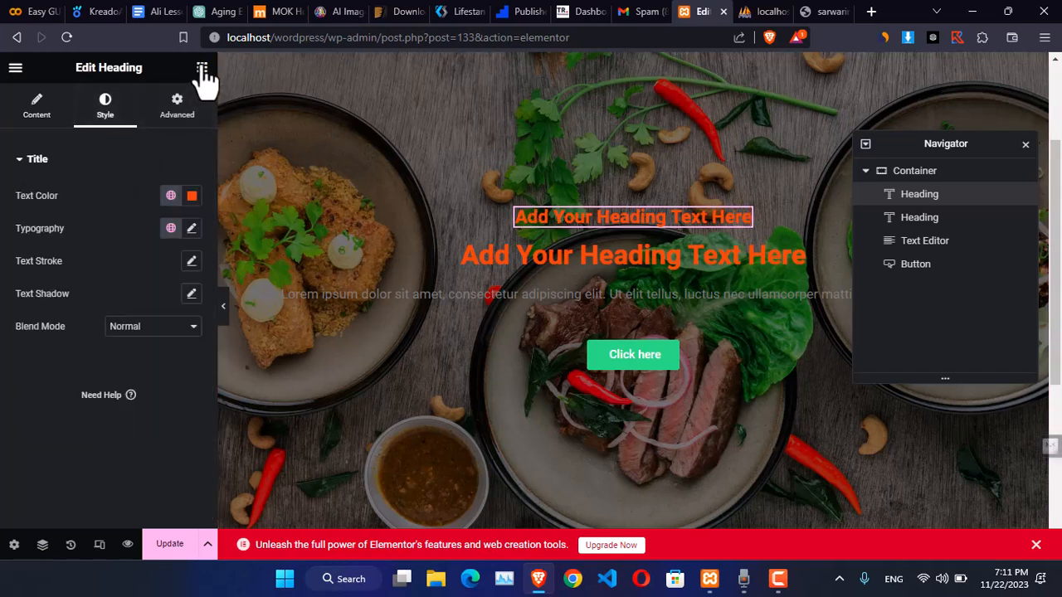
click(15, 70)
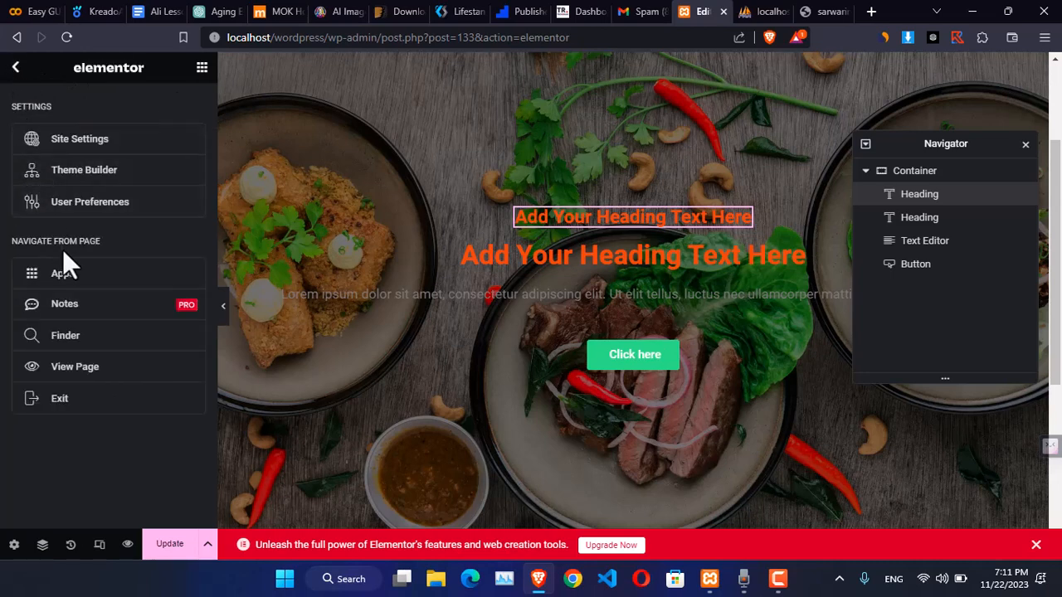
click(87, 142)
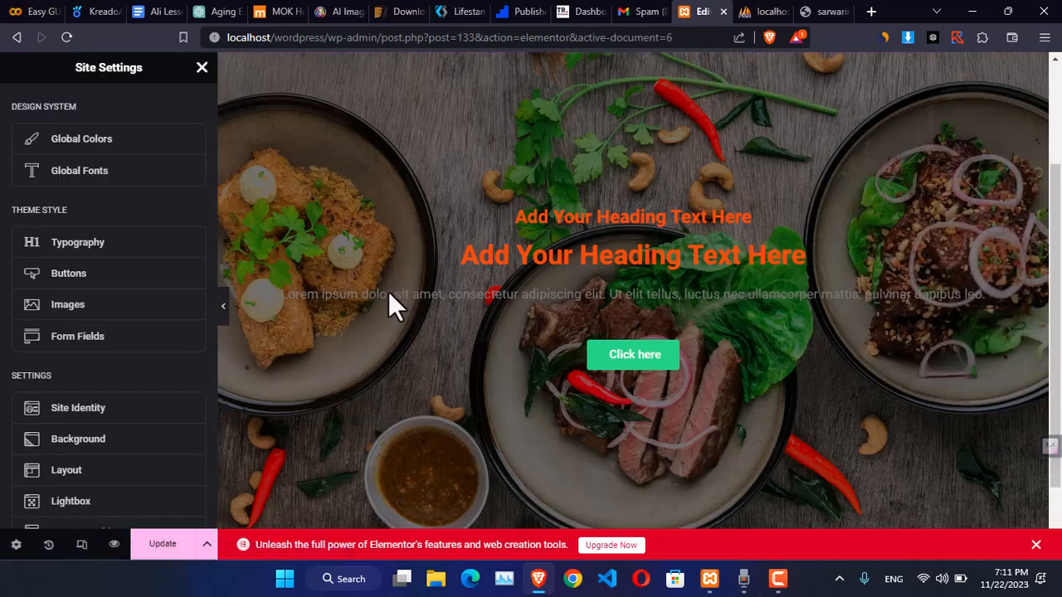
click(91, 143)
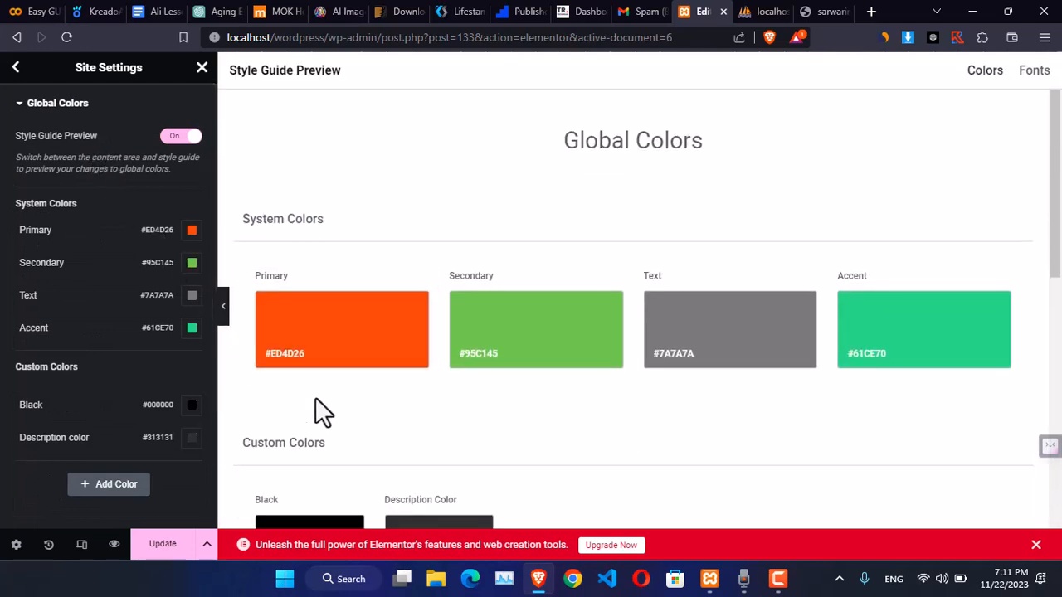
click(336, 340)
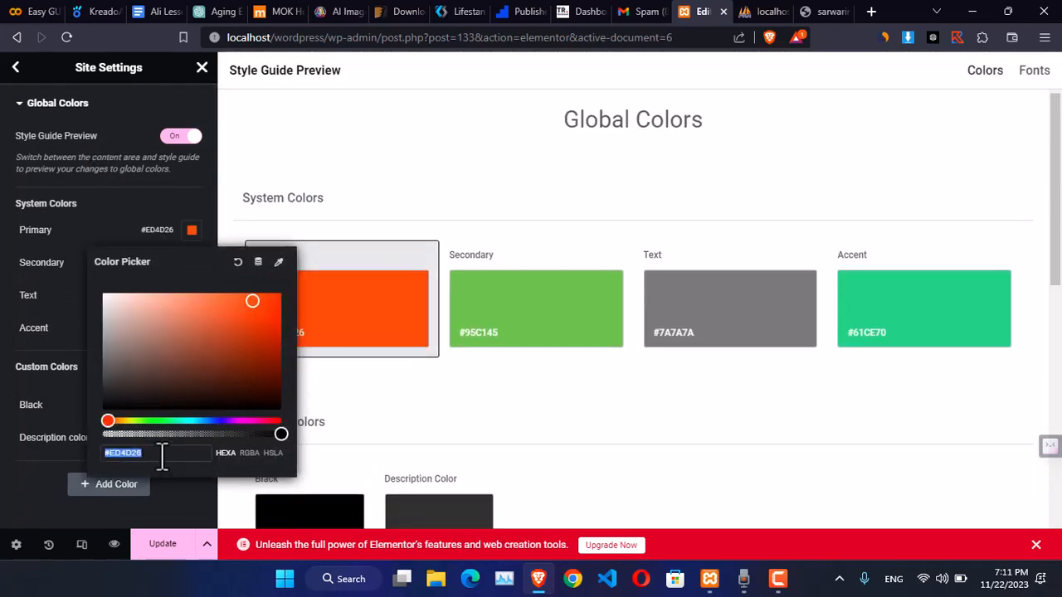
click(362, 454)
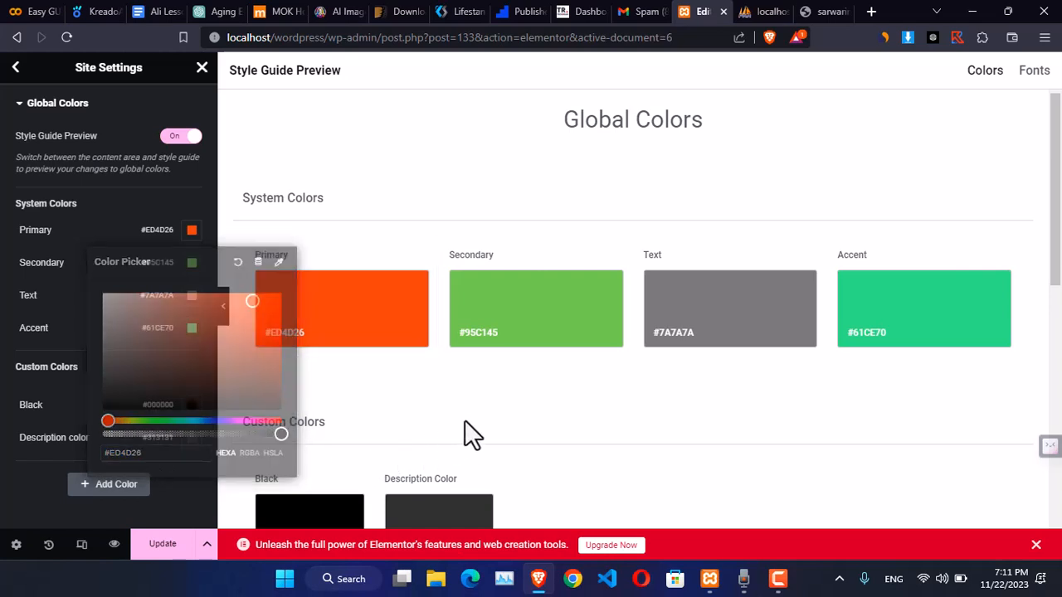
click(515, 323)
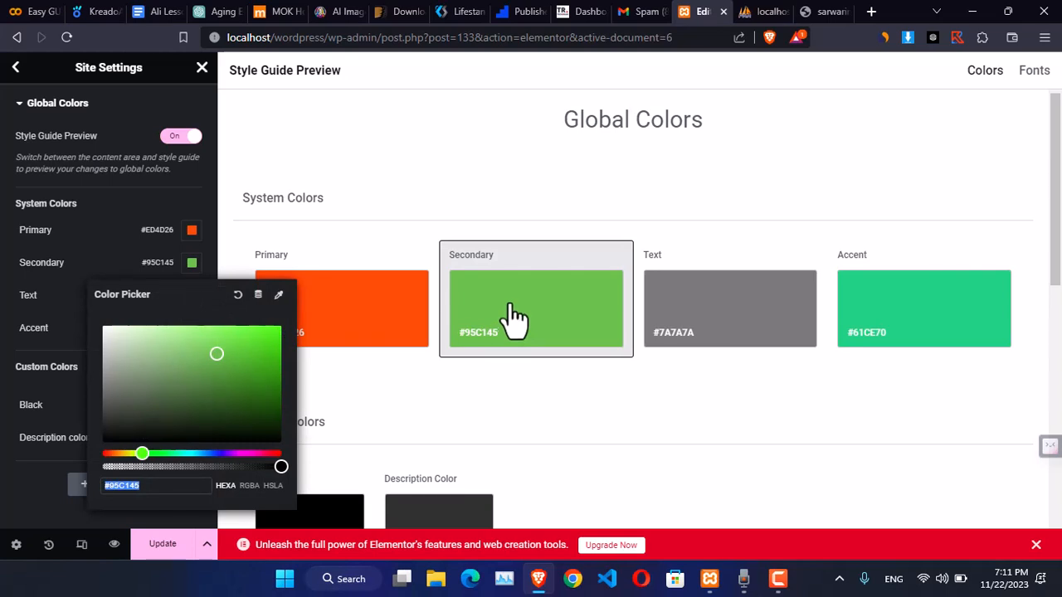
click(420, 163)
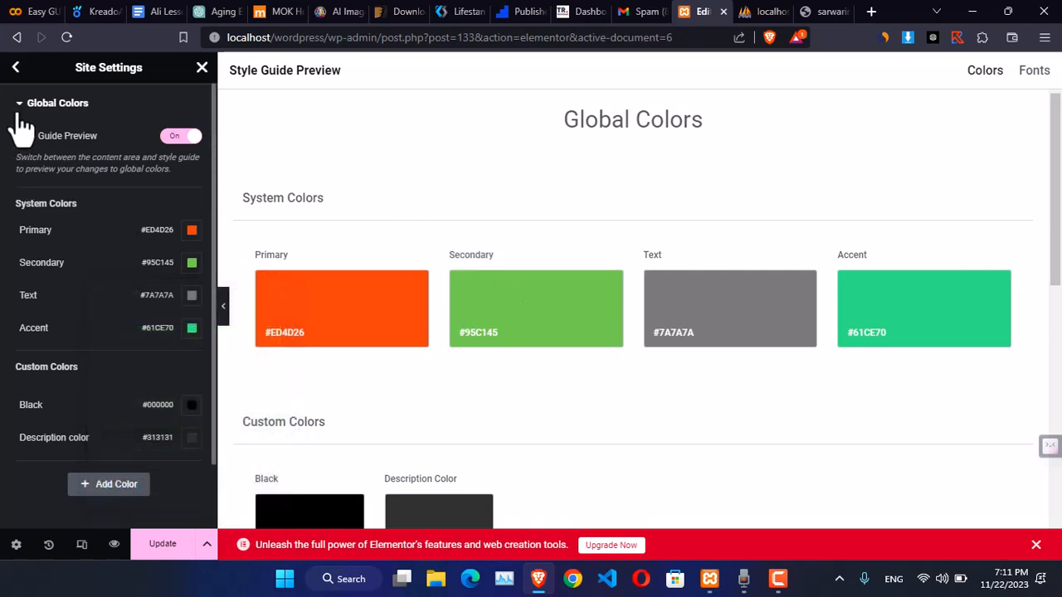
- Set the font family of the Primary system font under Global Fonts to Poppins
click(16, 68)
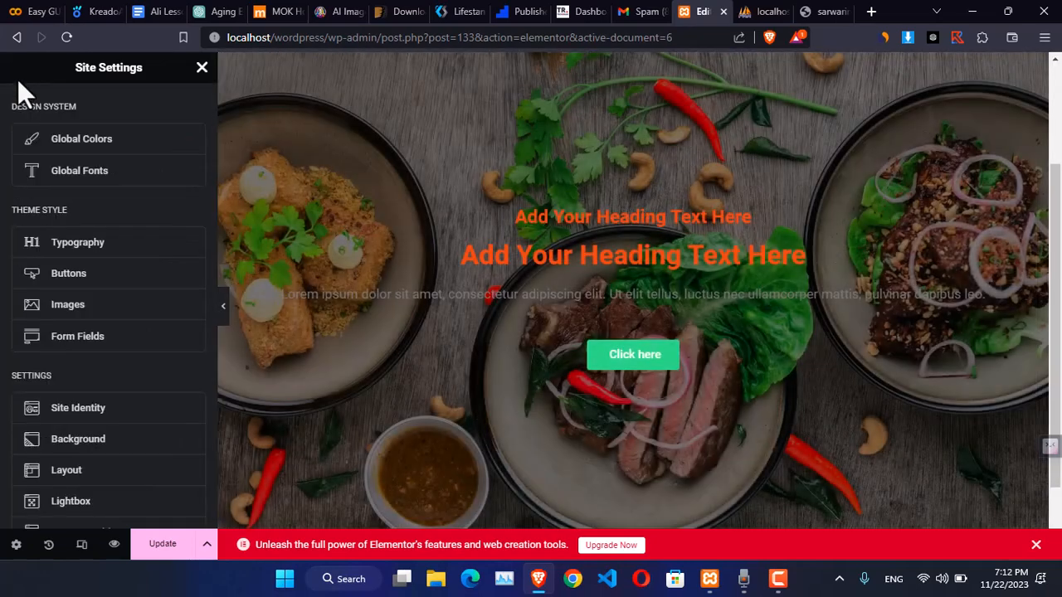
click(73, 174)
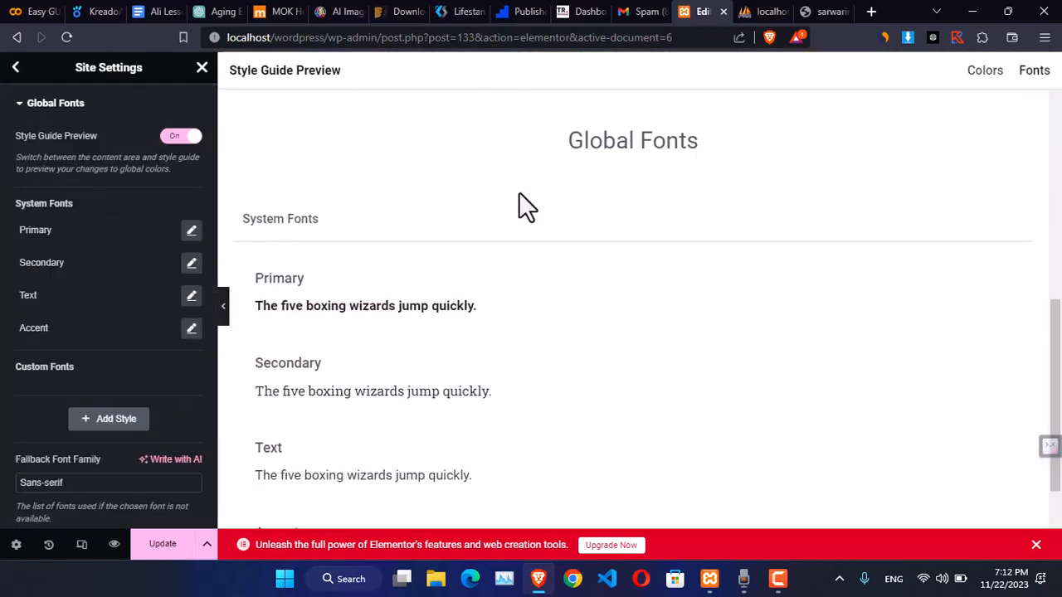
click(191, 230)
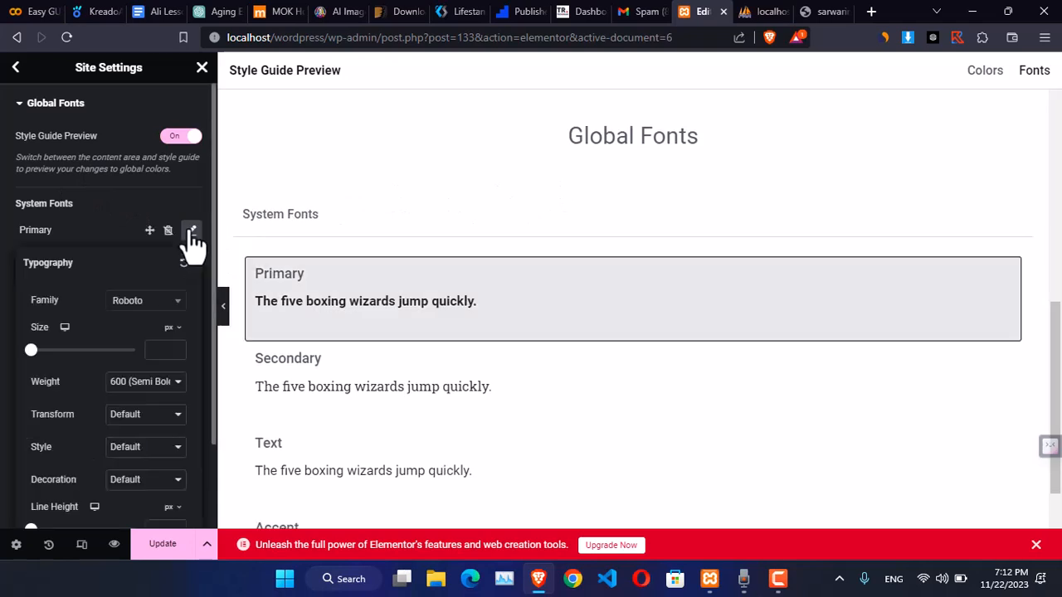
click(137, 308)
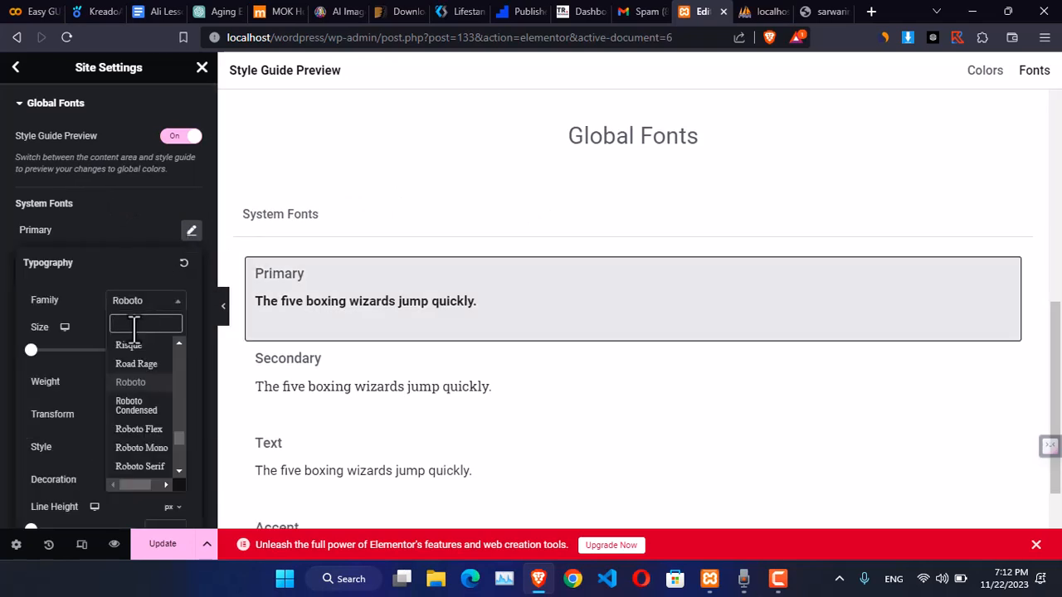
text(poo)
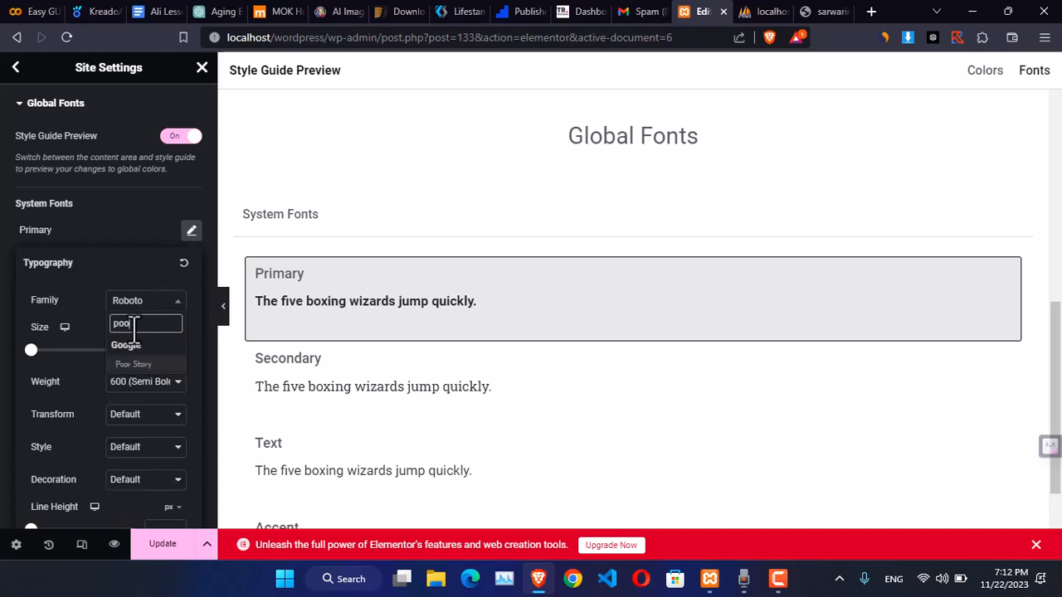
key(BackSpace)
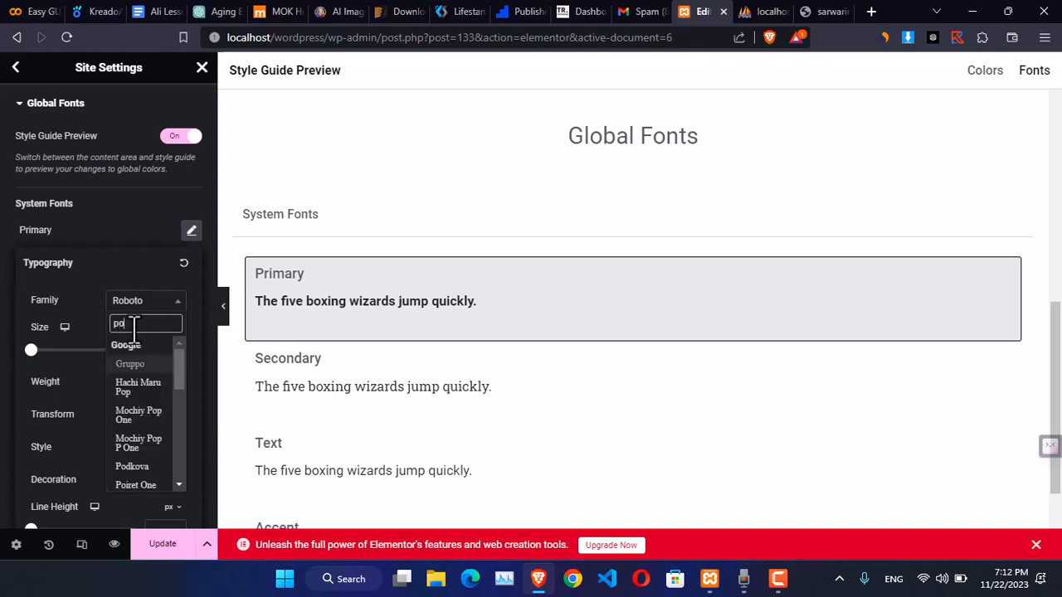
text(p)
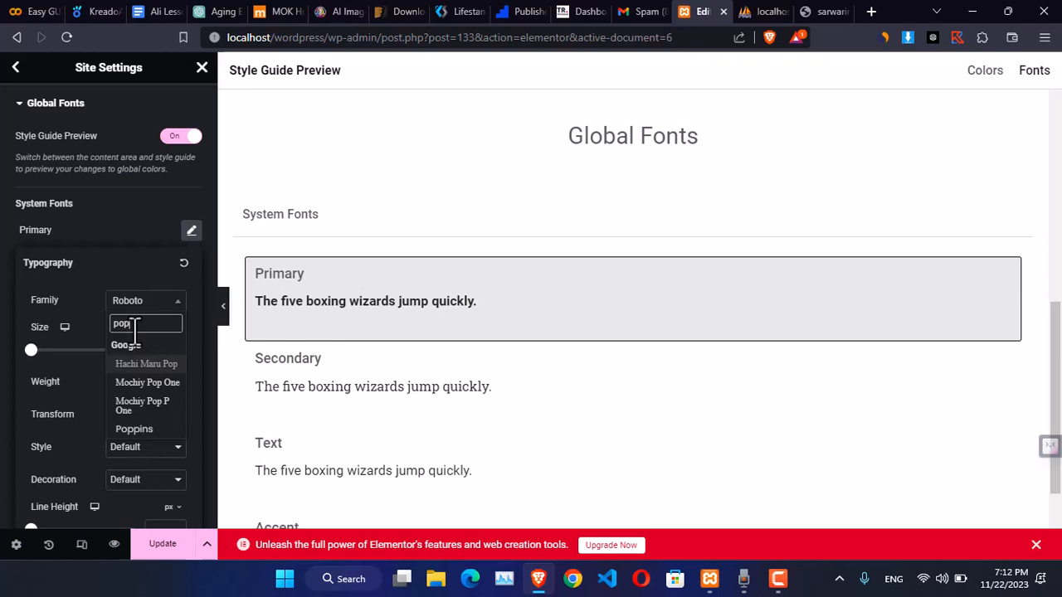
click(145, 429)
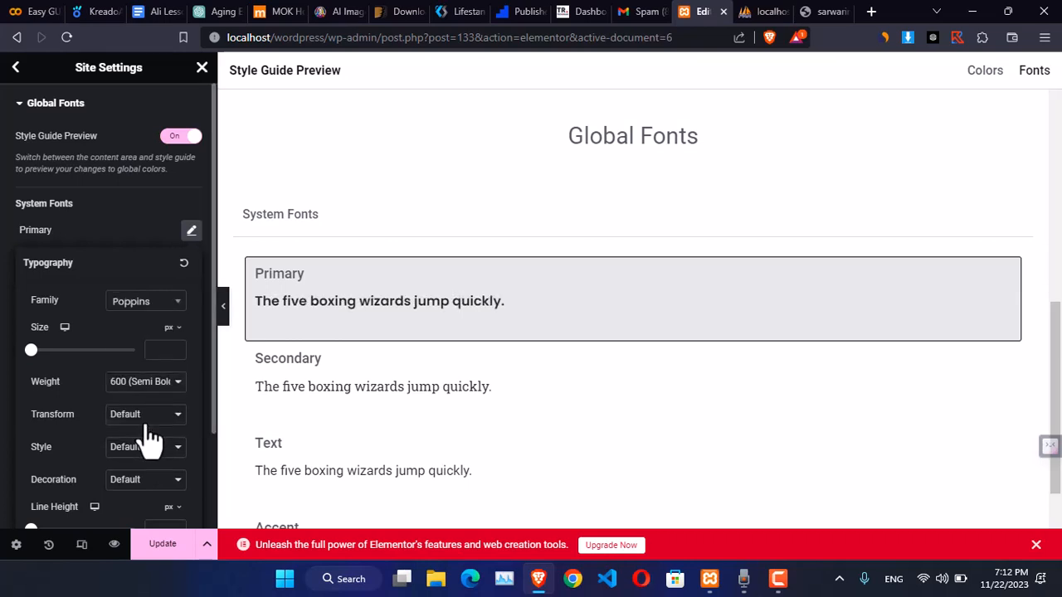
click(191, 233)
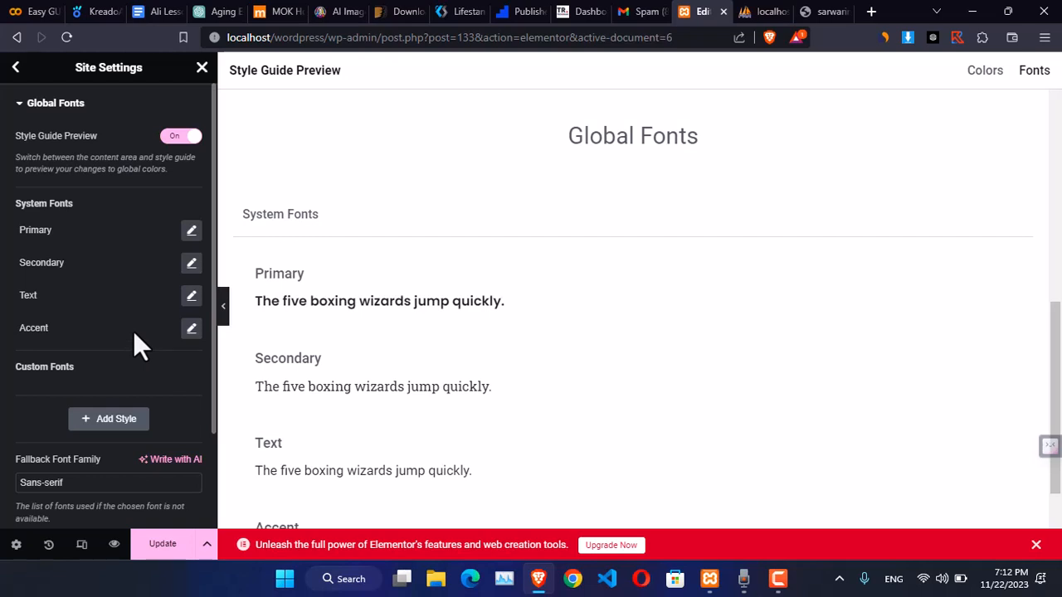
- Save the global font changes and close the Site Settings to return to the page editor
scroll(139, 373, down, 2)
scroll(57, 213, up, 2)
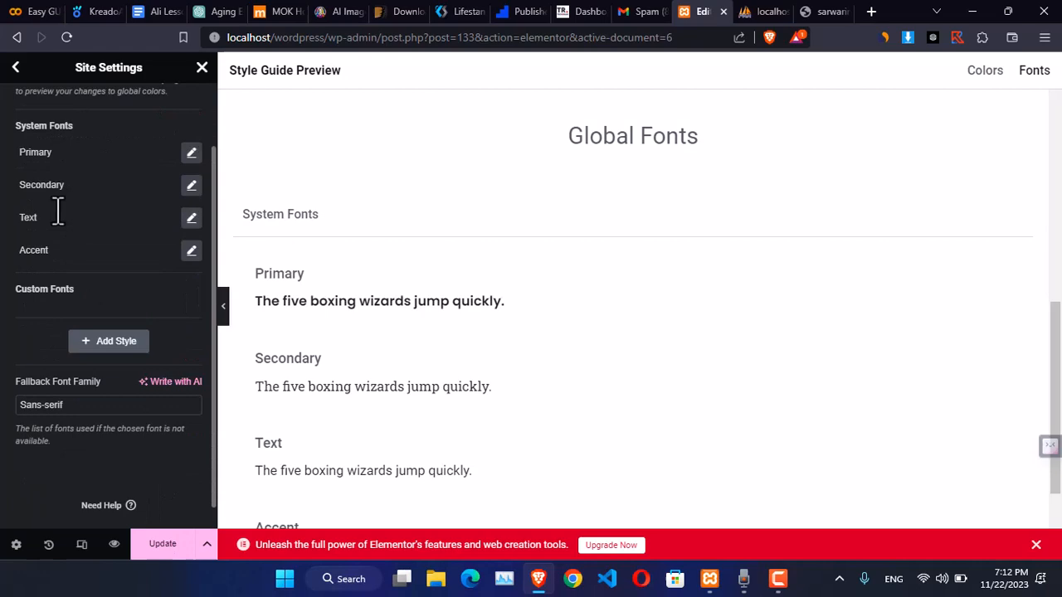
click(16, 67)
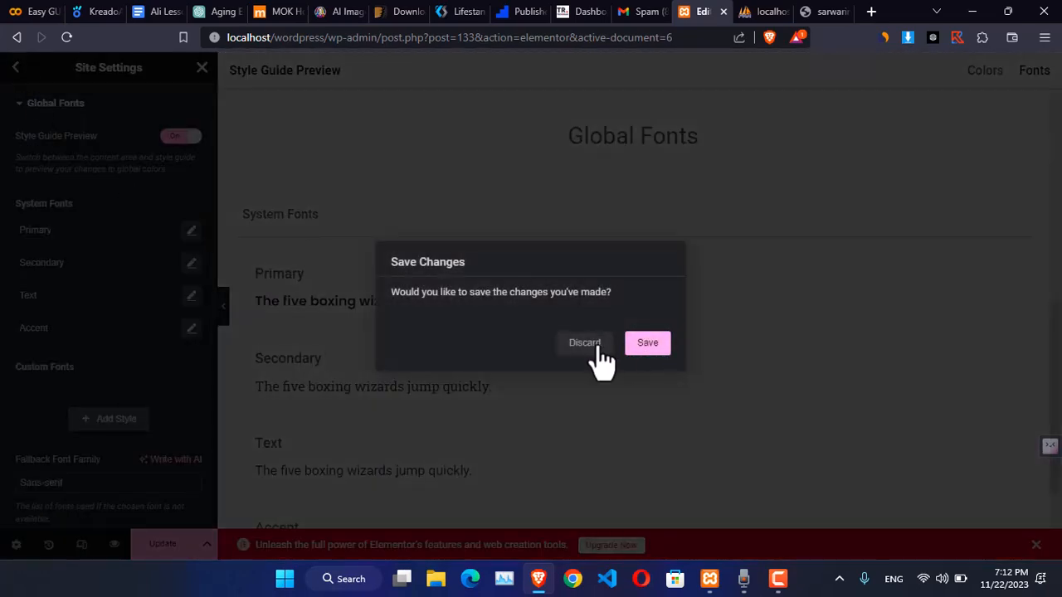
click(645, 344)
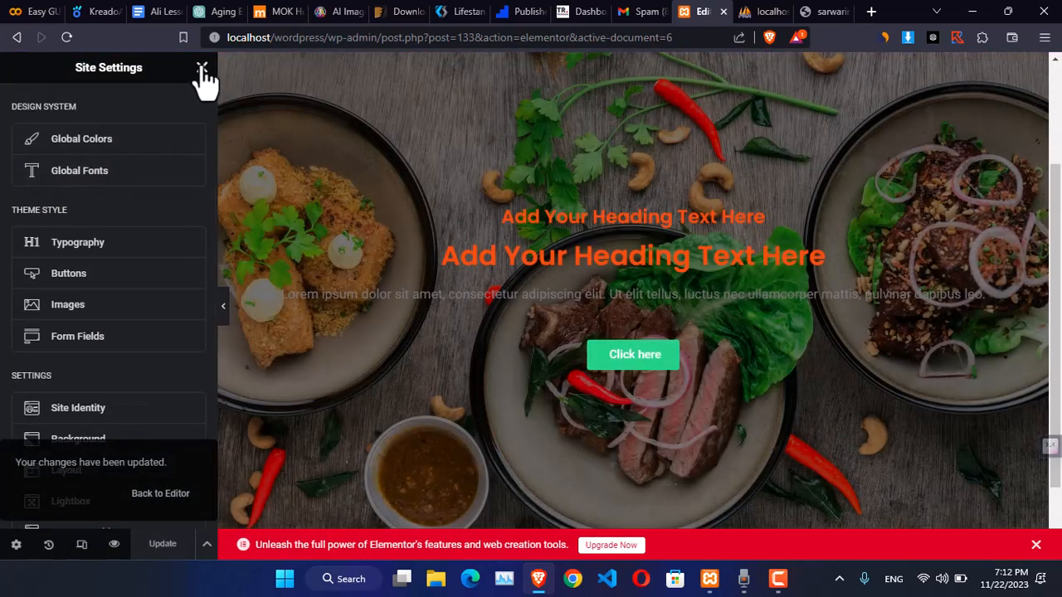
click(201, 68)
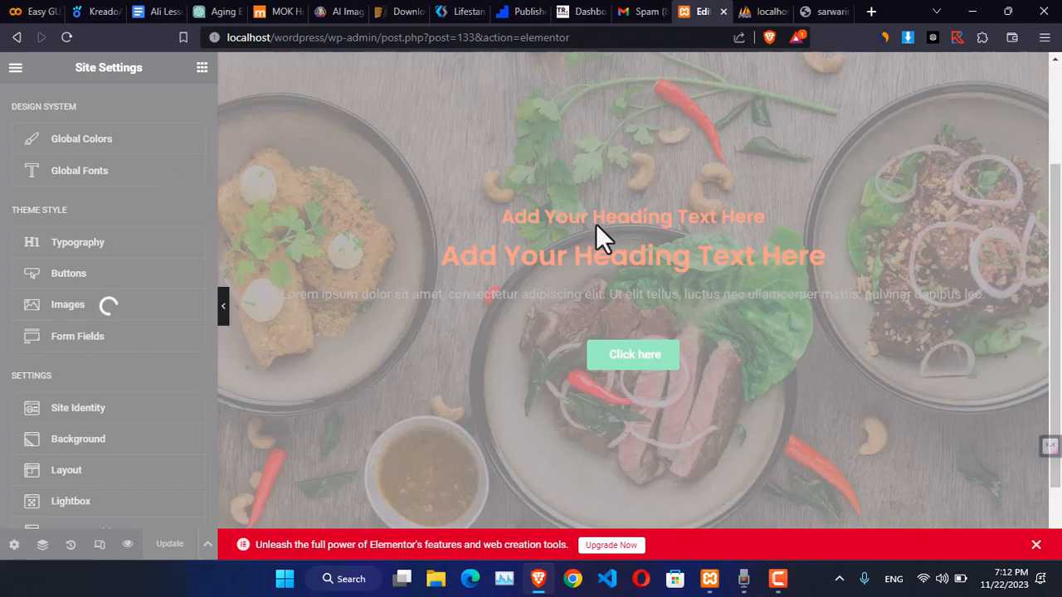
- Replace the title of the upper H4 heading in the hero container with "Sarwari Restaurant"
scroll(597, 218, up, 2)
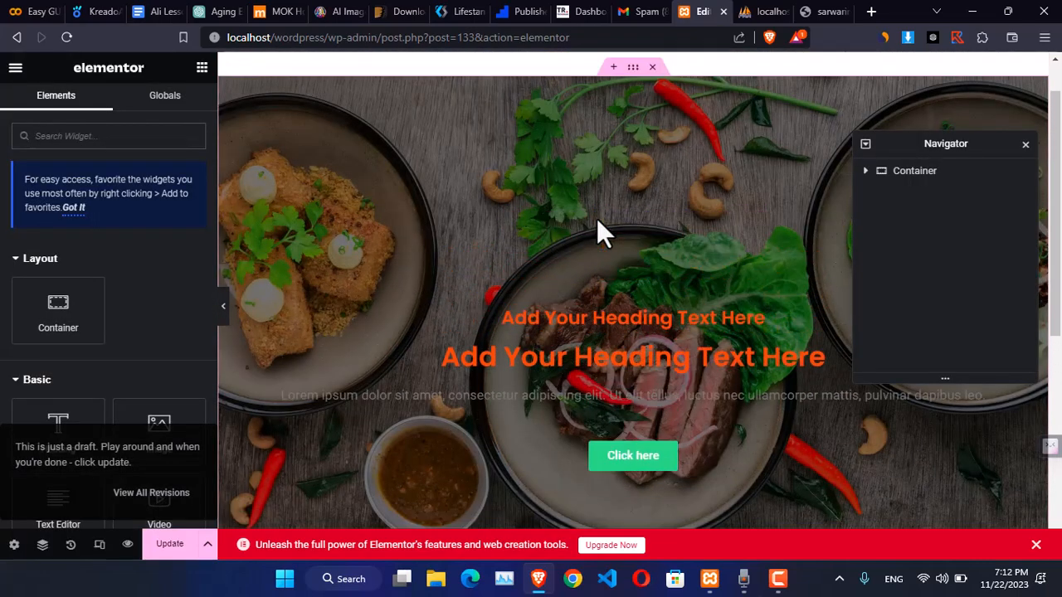
scroll(621, 313, down, 1)
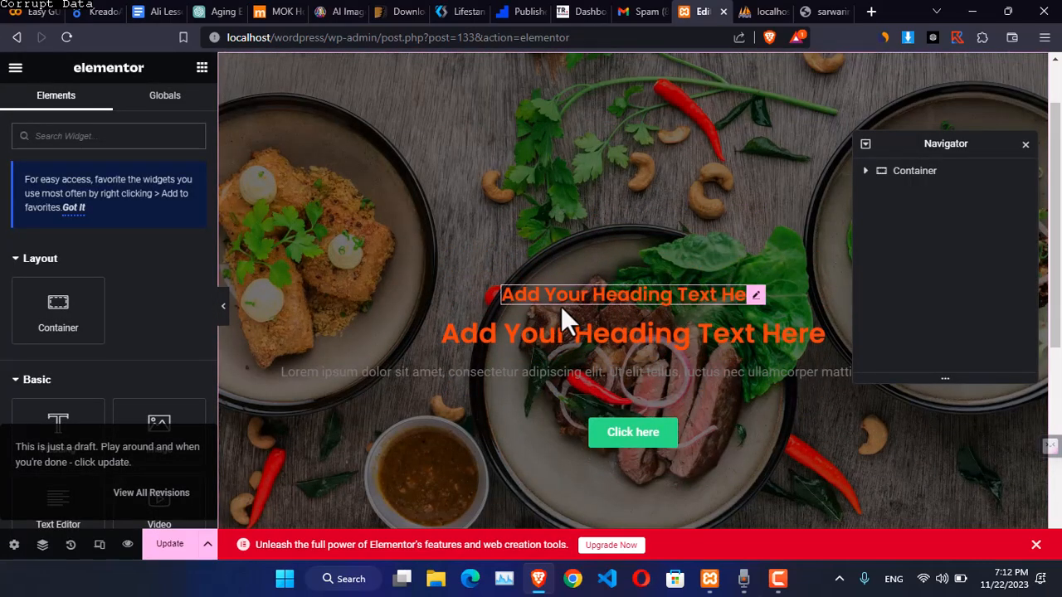
click(609, 295)
double_click(609, 295)
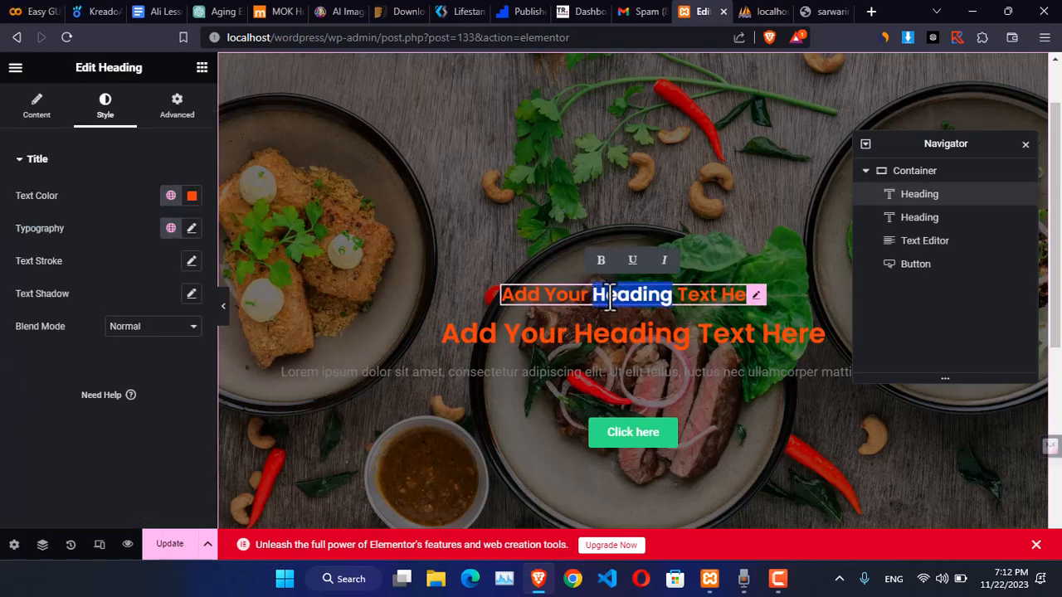
click(36, 107)
drag(61, 213, 86, 213)
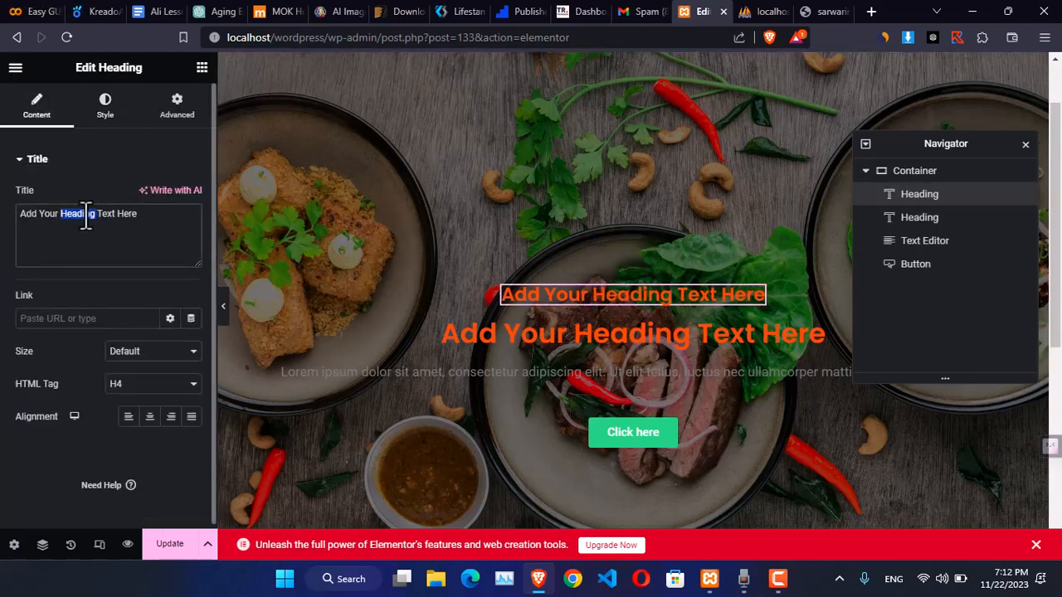
key(ctrl+a)
text(Sarwari)
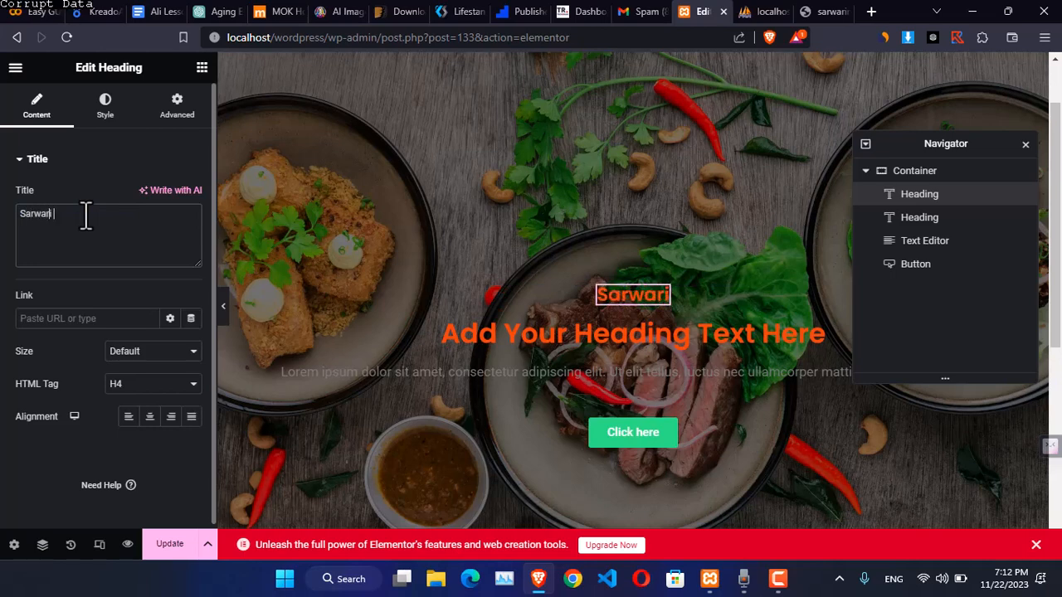
text( Restau)
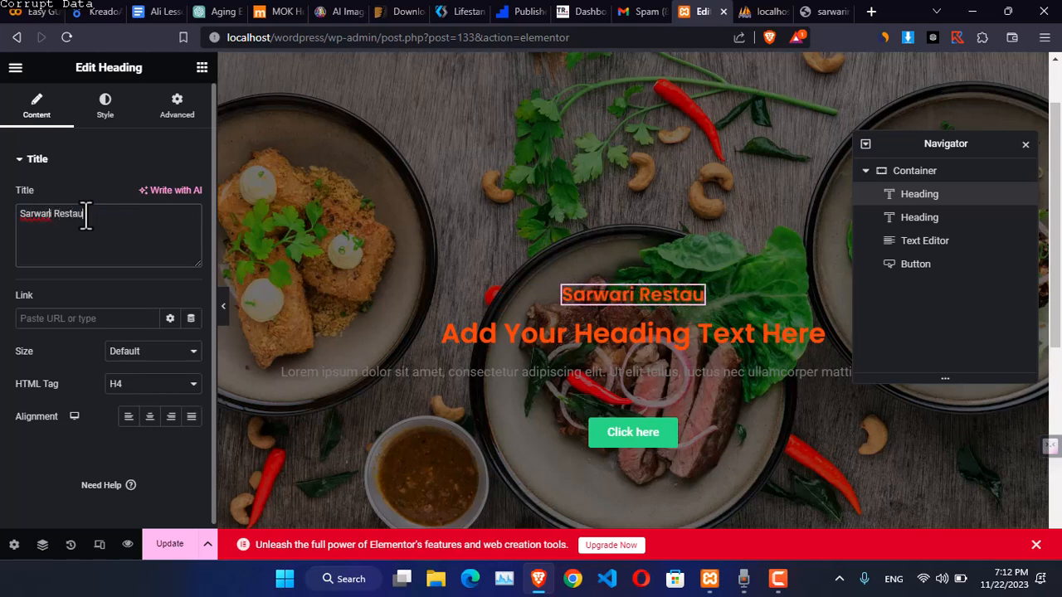
text(rant)
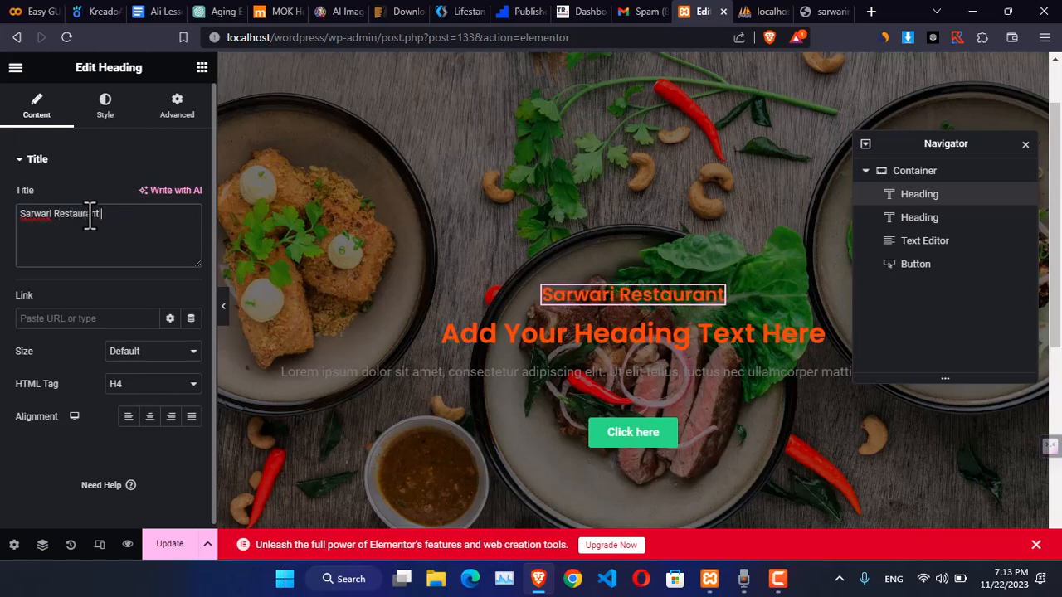
- Replace the H2 heading's title with "Fresh Afghani Traditional Food", copied from the finished site's hero section
click(521, 334)
click(764, 12)
click(809, 12)
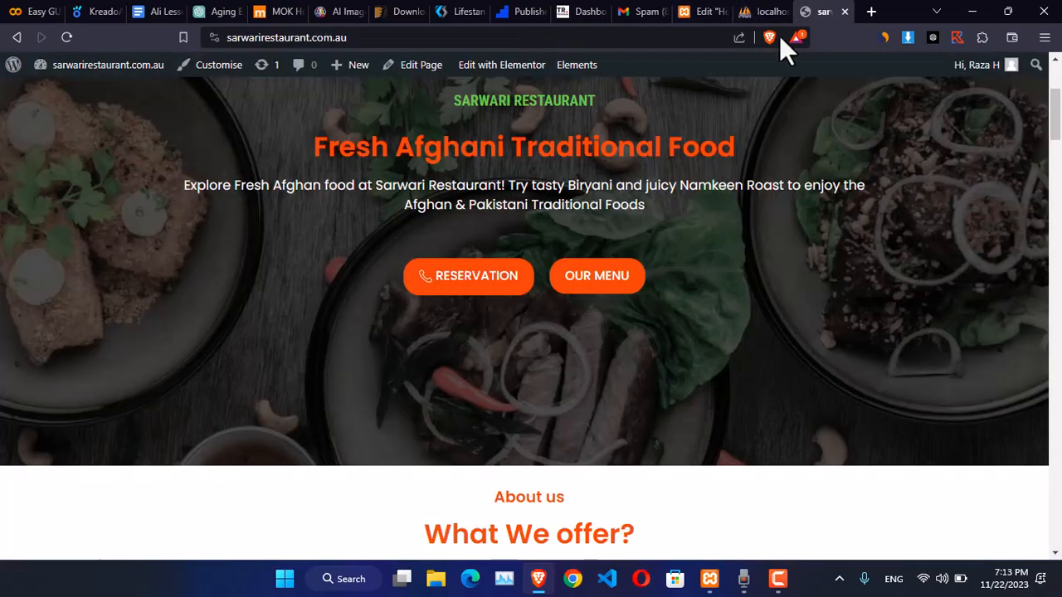
triple_click(528, 154)
key(ctrl+c)
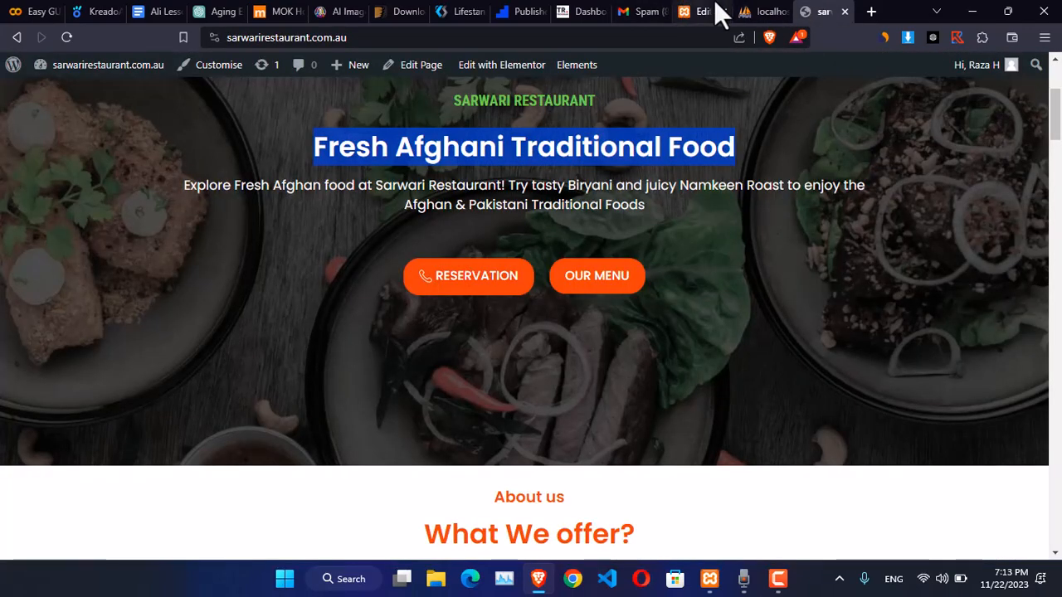
click(685, 12)
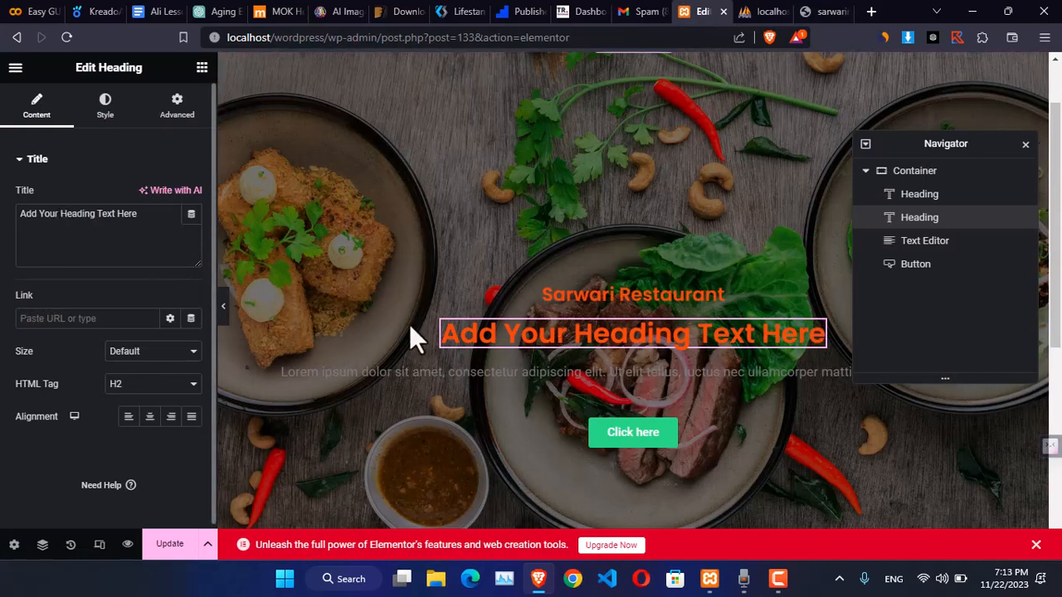
triple_click(121, 222)
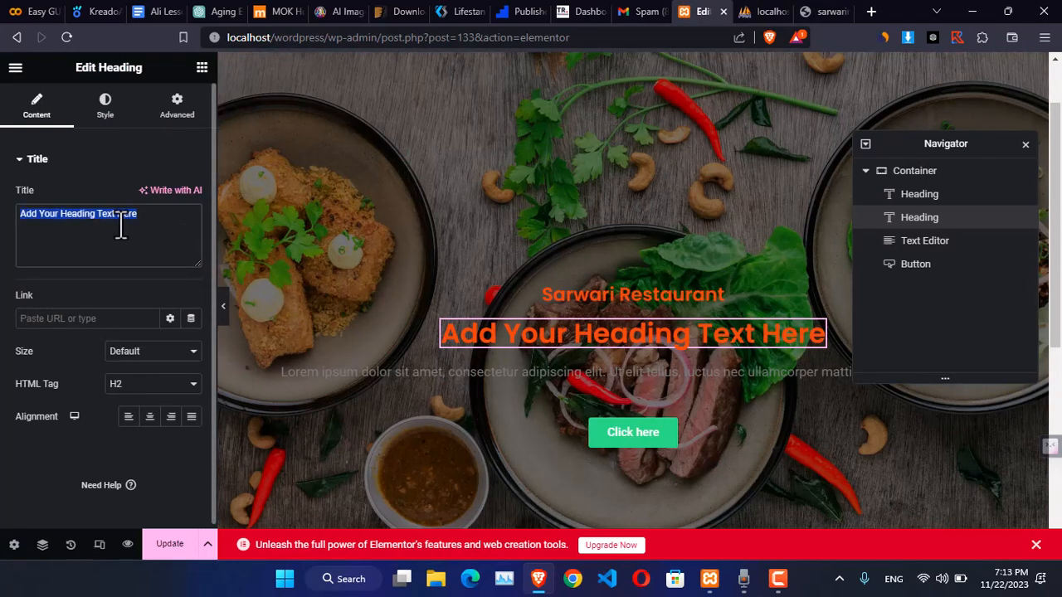
key(ctrl+v)
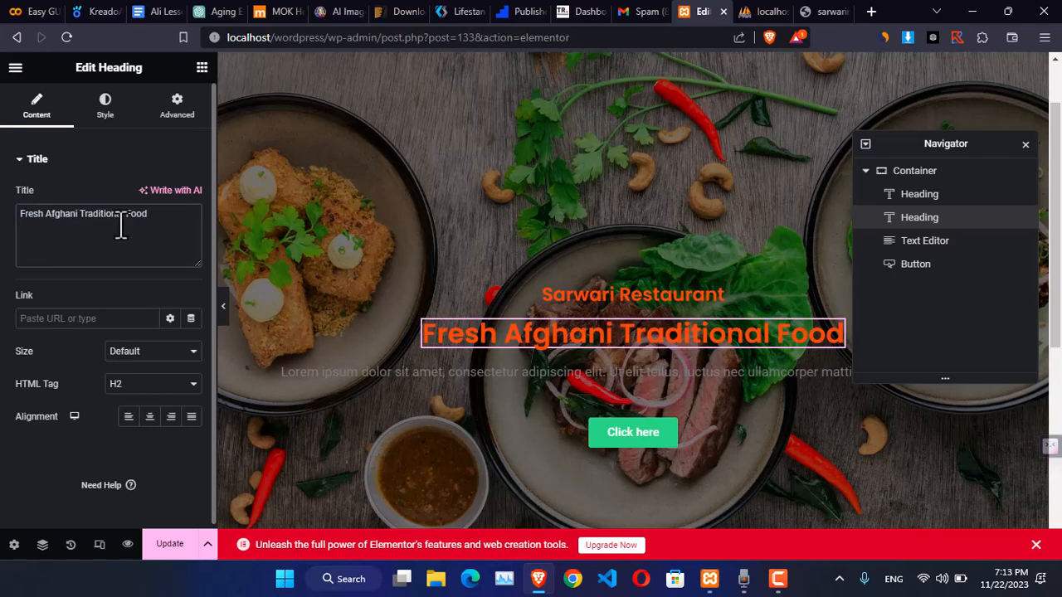
- Replace the text editor's placeholder with the finished site's hero description beginning "Explore Fresh Afghan food at Sarwari Restaurant!", without a trailing blank line
click(818, 10)
triple_click(544, 181)
key(ctrl+c)
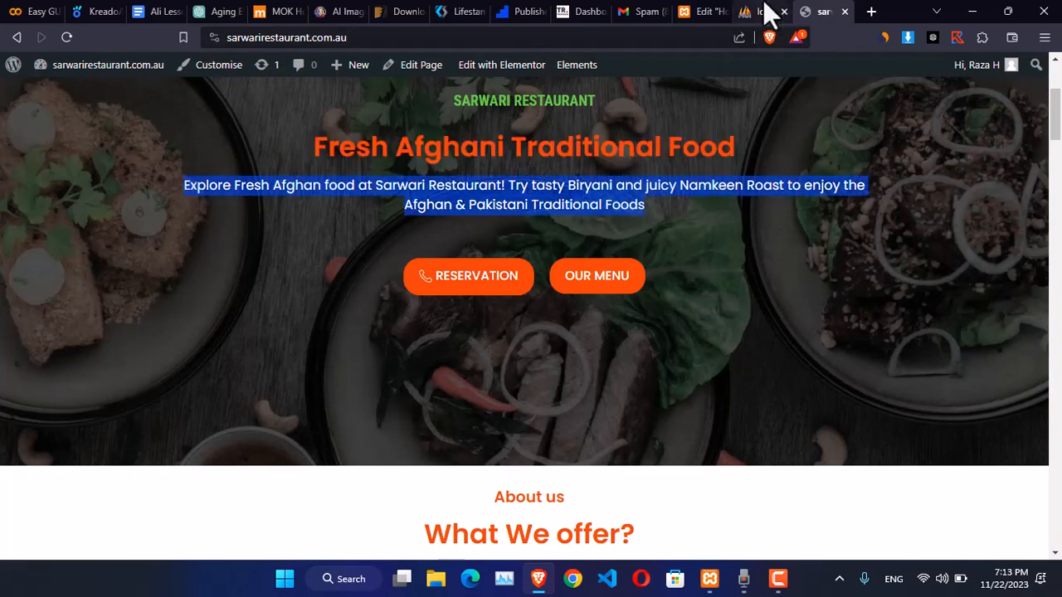
click(762, 12)
click(685, 13)
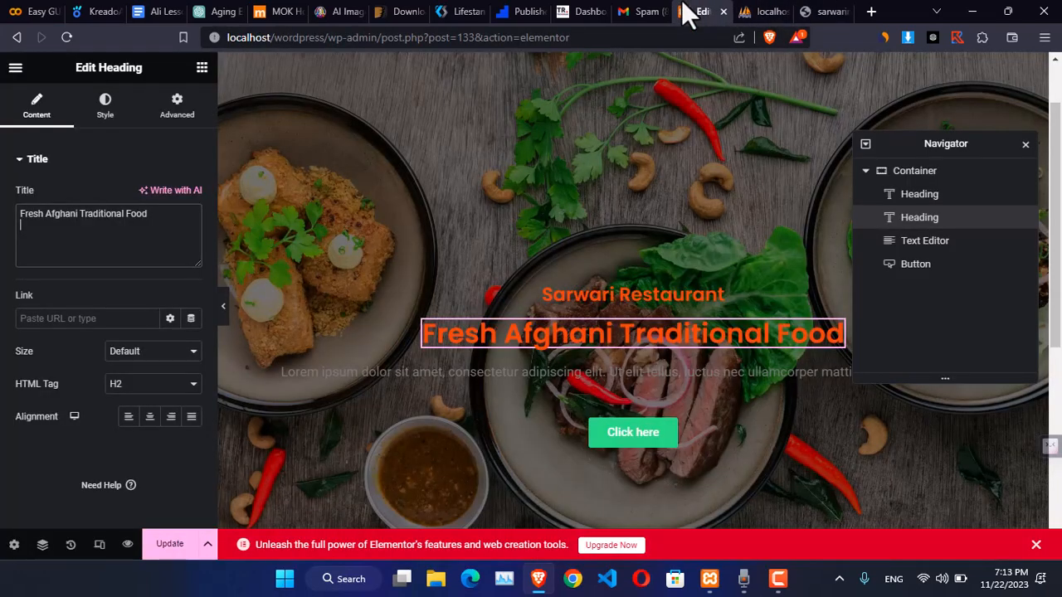
click(544, 370)
click(102, 240)
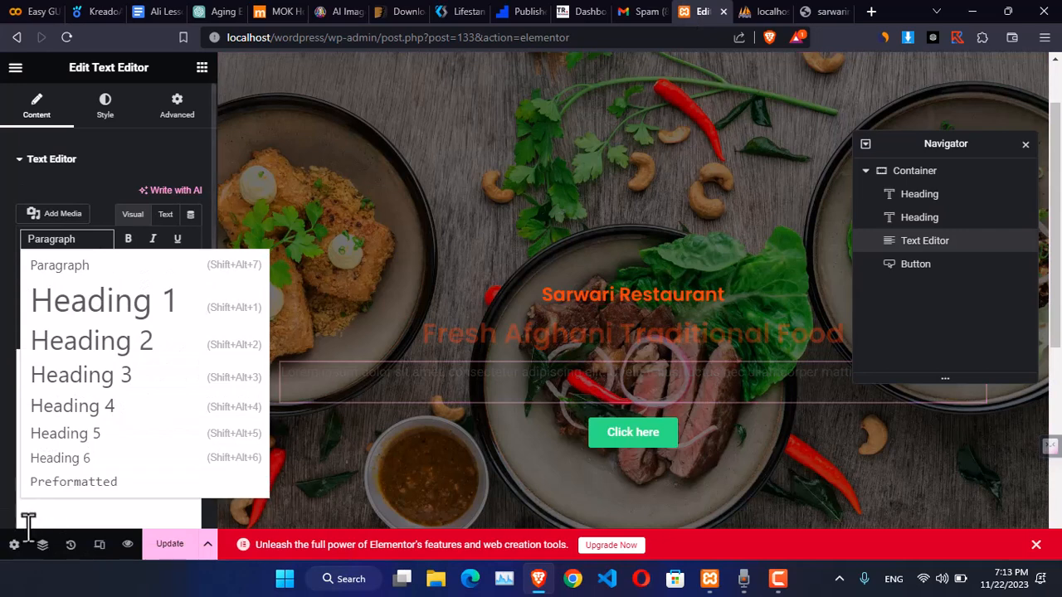
click(44, 496)
triple_click(76, 406)
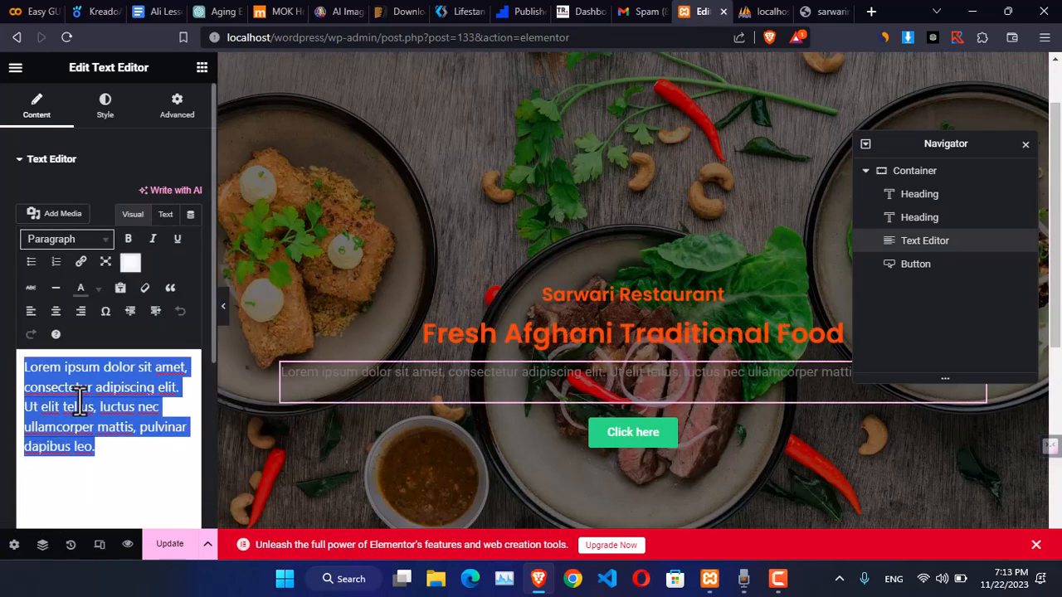
key(ctrl+v)
key(BackSpace)
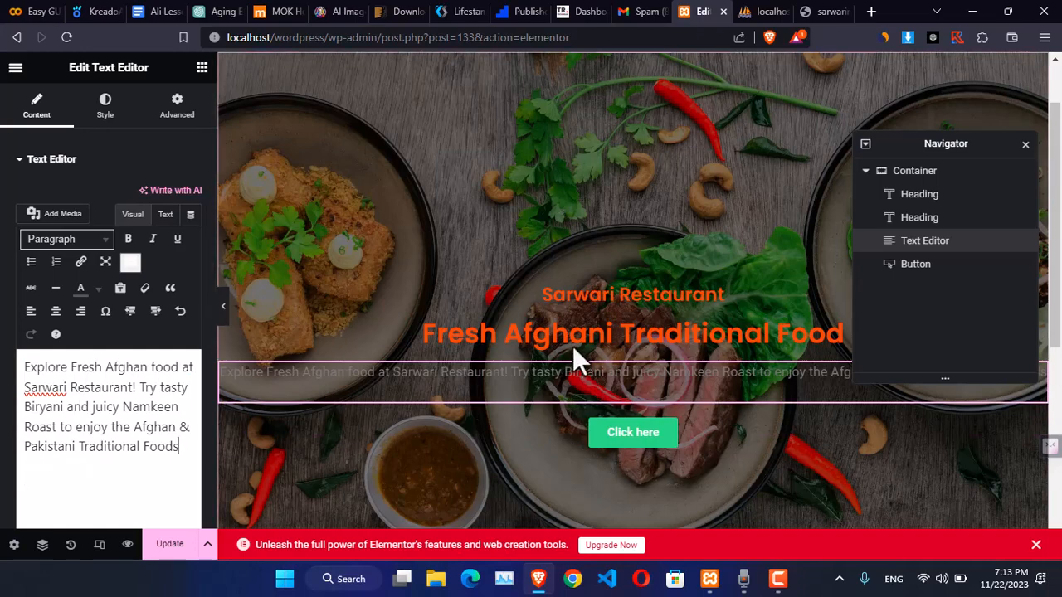
- Preview the hero section at full width, and set the text editor's right padding to 17 px, keeping the other sides at 0
click(225, 311)
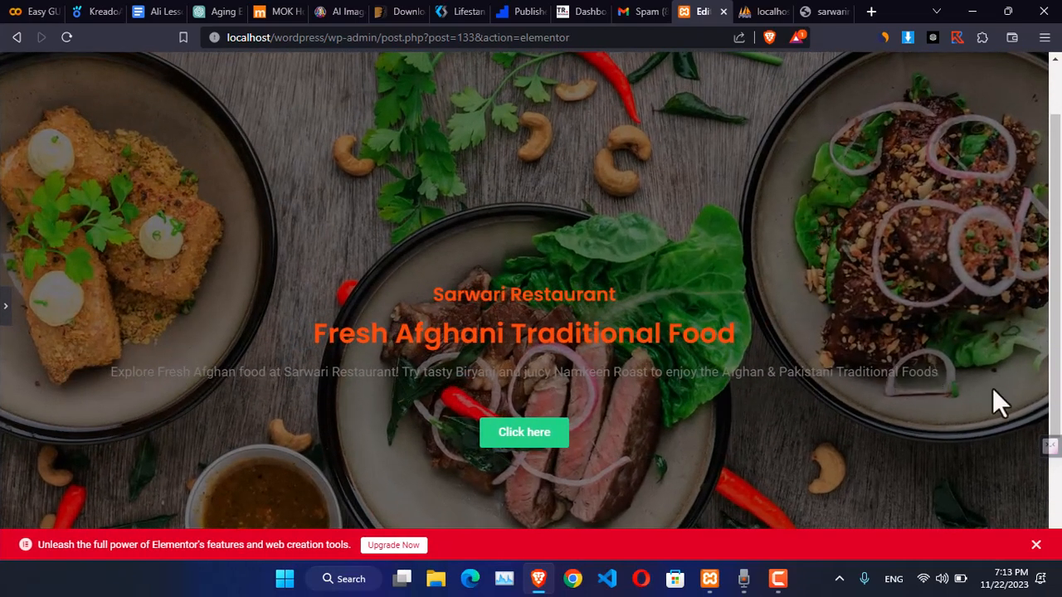
click(4, 311)
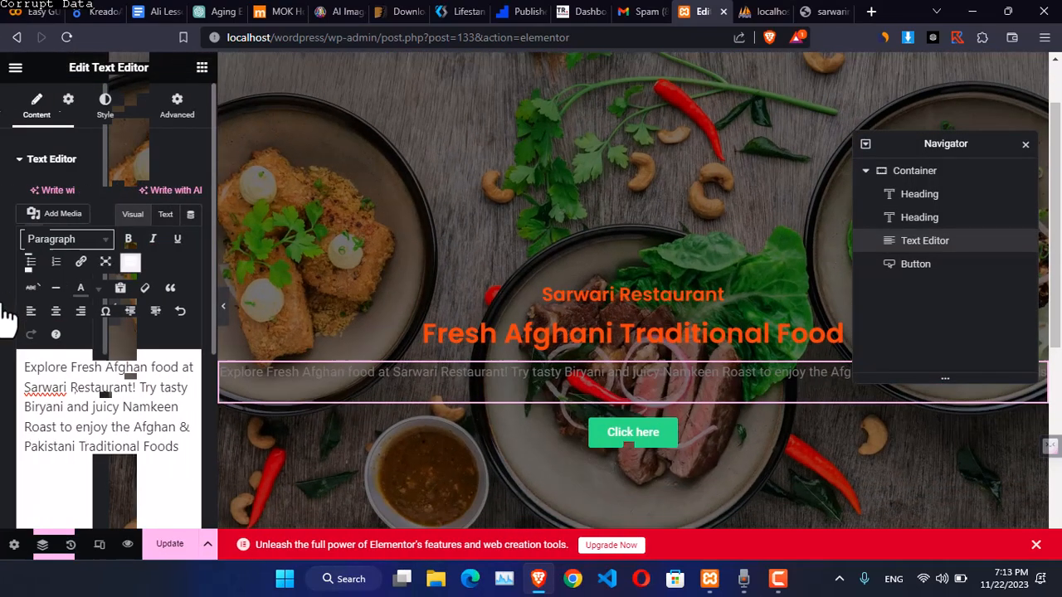
click(174, 116)
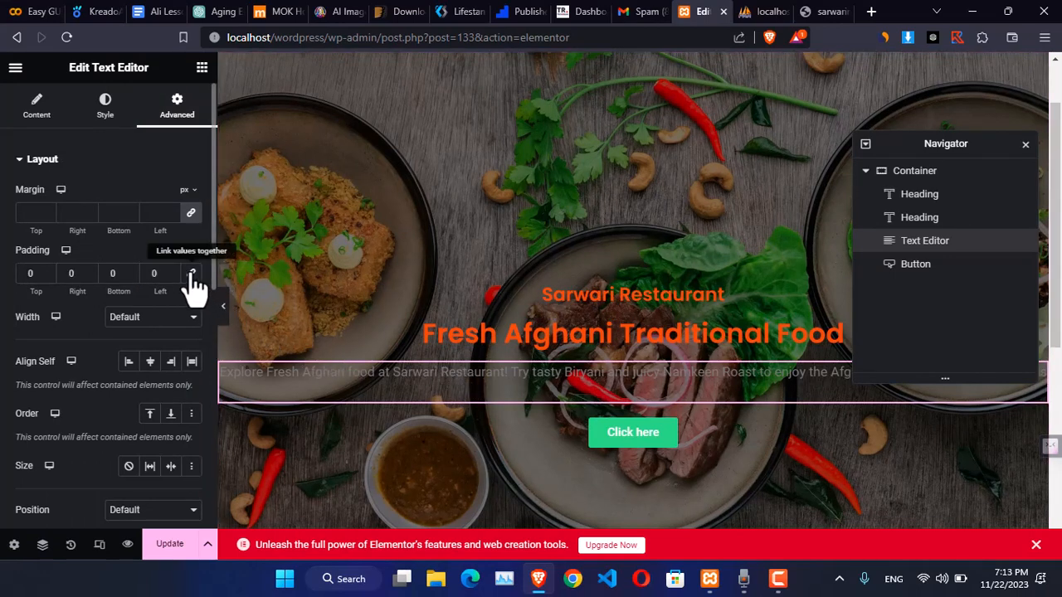
click(86, 269)
text(7)
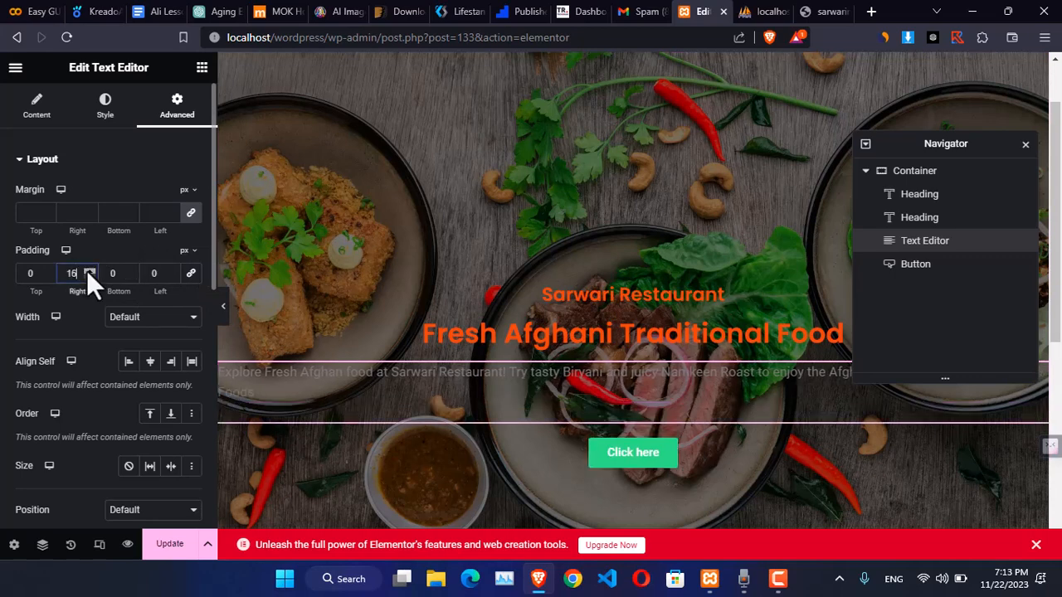
text(7)
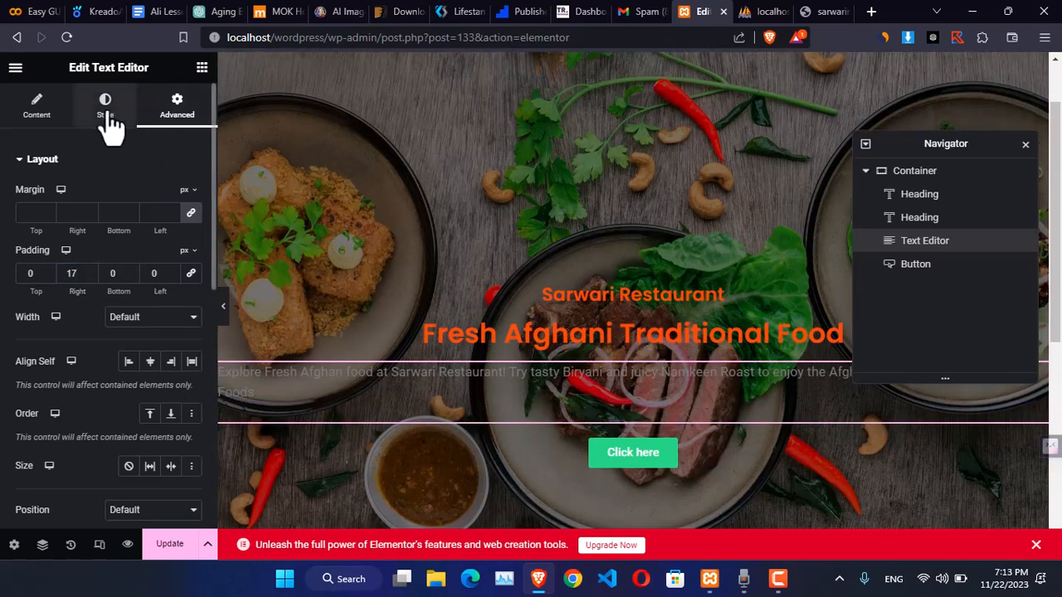
- Try to give the hero description text a custom white text color, and highlight the paragraph on the page to check it
click(108, 121)
click(172, 231)
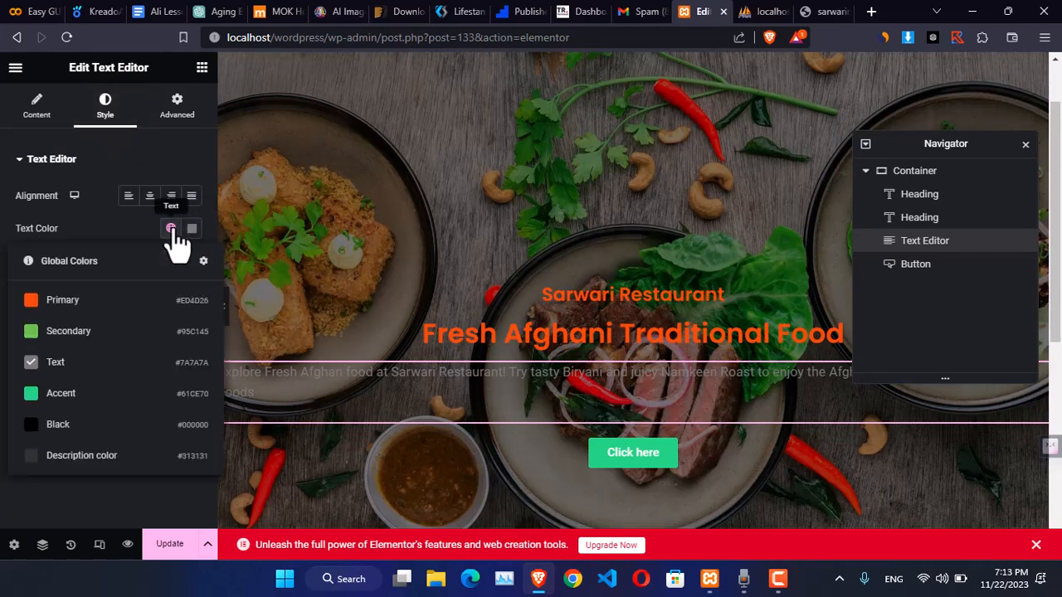
click(191, 231)
text(#FFD8D8)
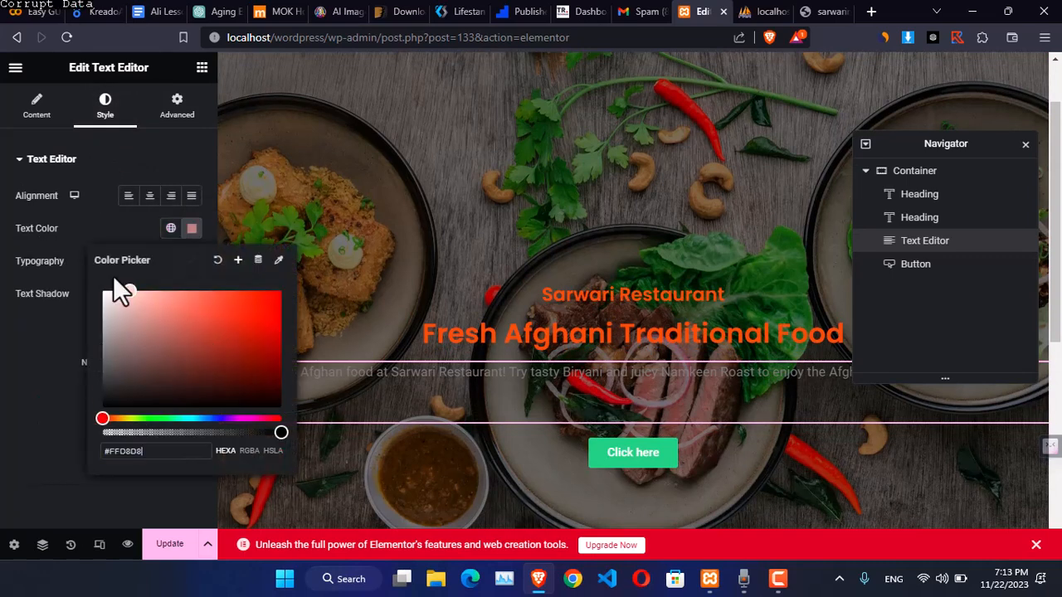
click(34, 365)
triple_click(390, 375)
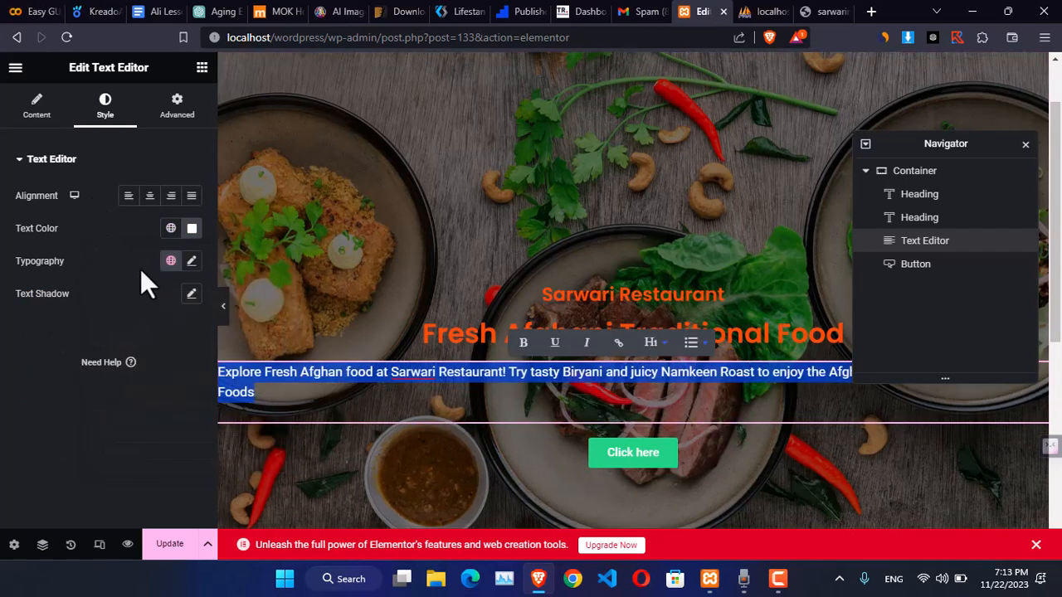
- Try recoloring the selected hero description text with the global Accent color and with a custom white, #FFFFFF
click(36, 103)
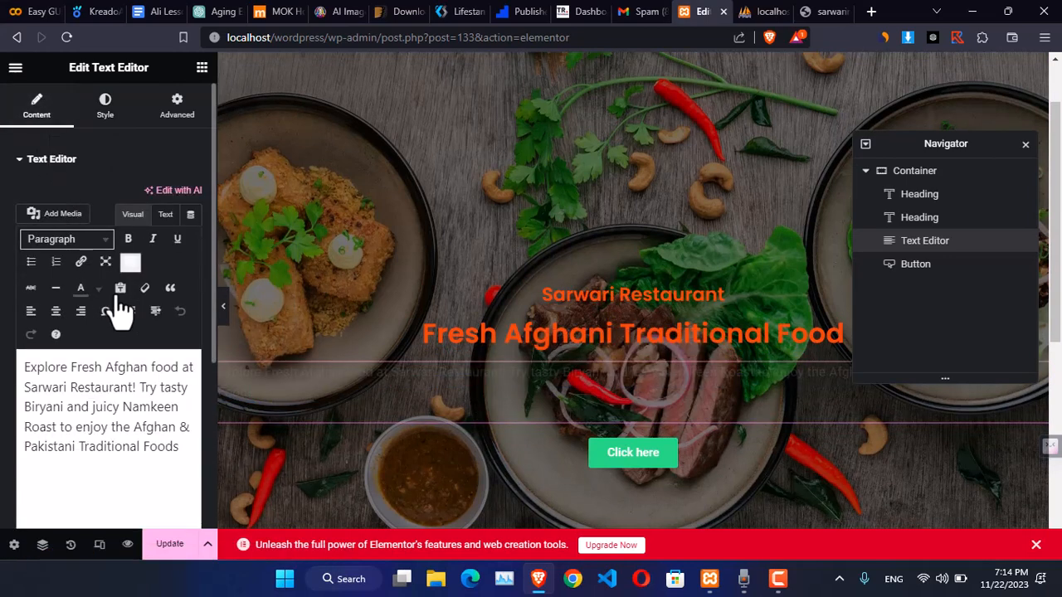
triple_click(126, 442)
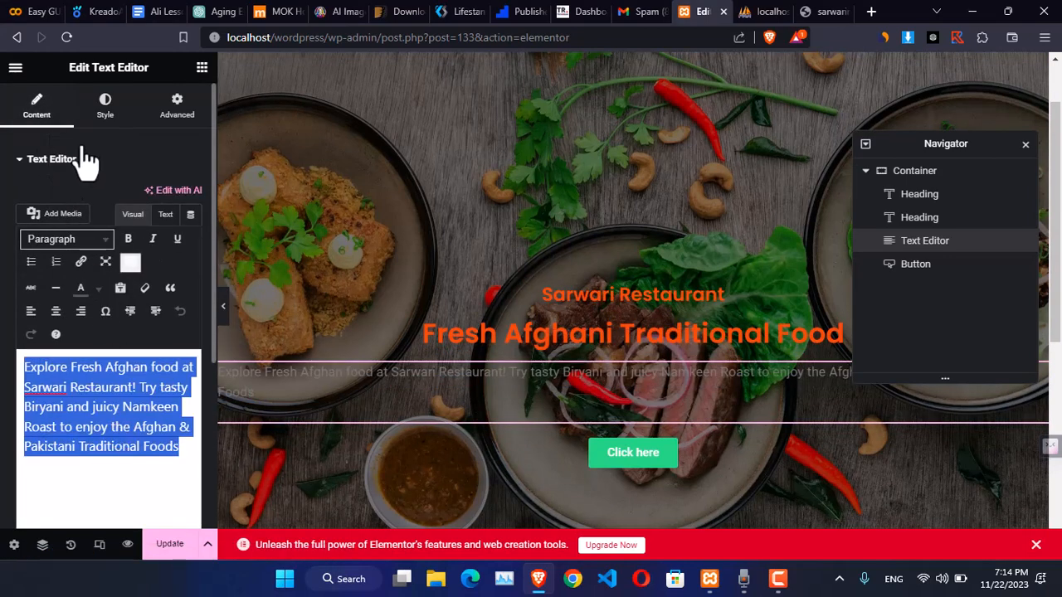
click(114, 119)
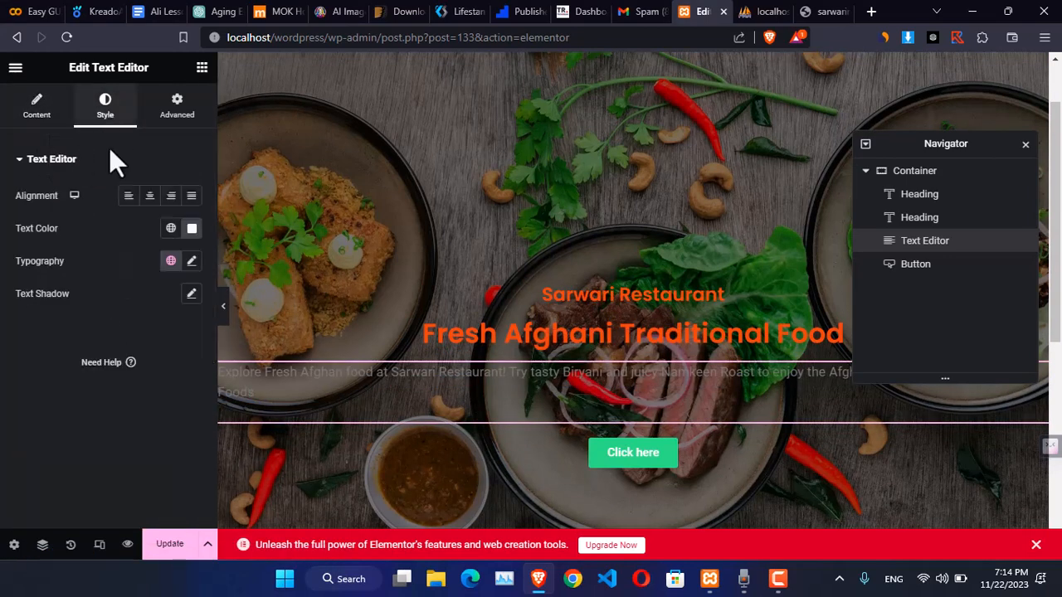
click(171, 229)
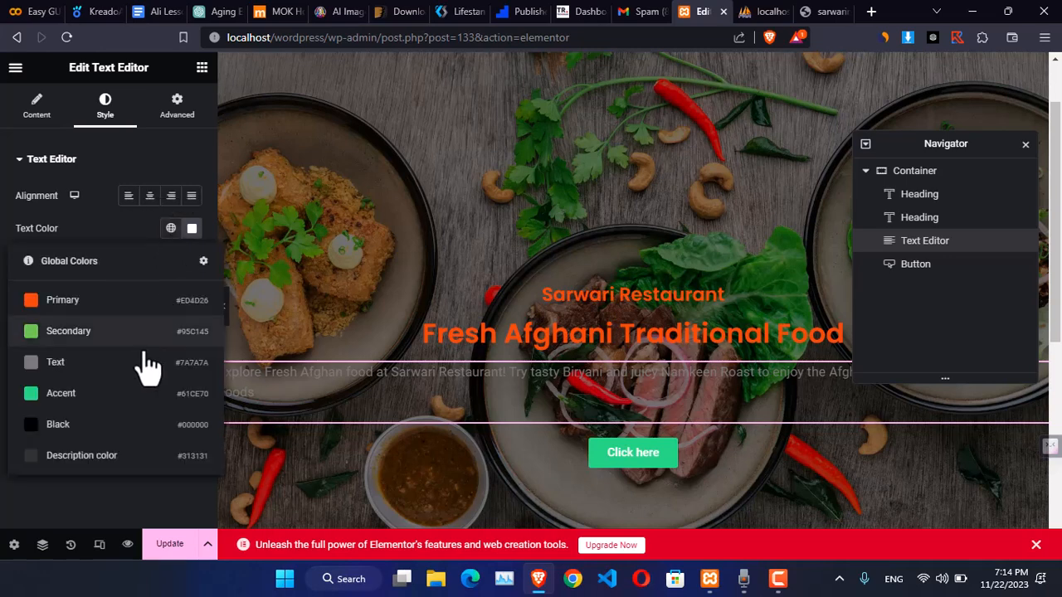
click(73, 397)
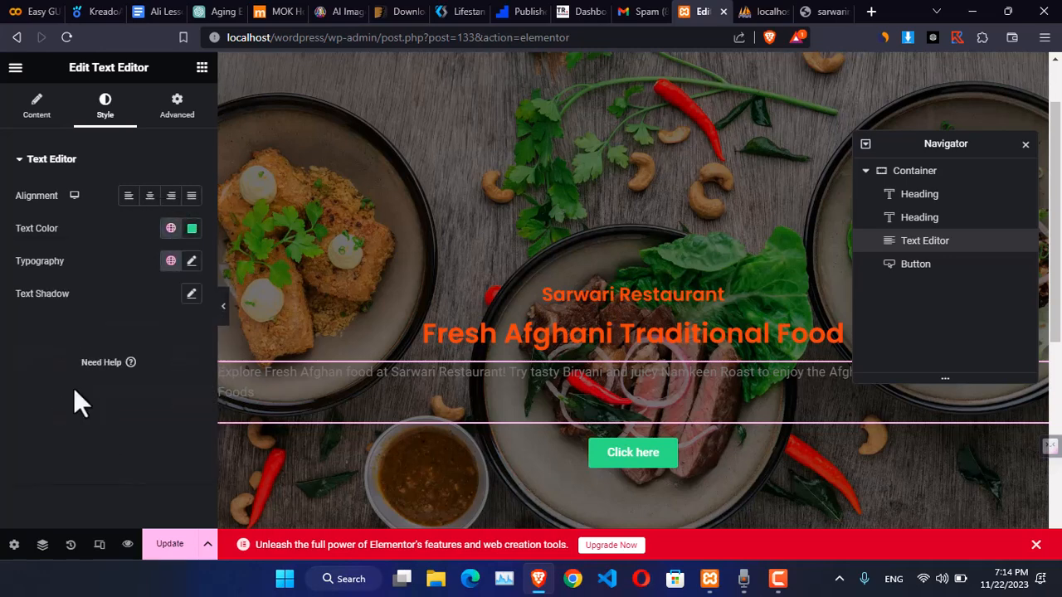
click(192, 231)
text(#DFFCE3)
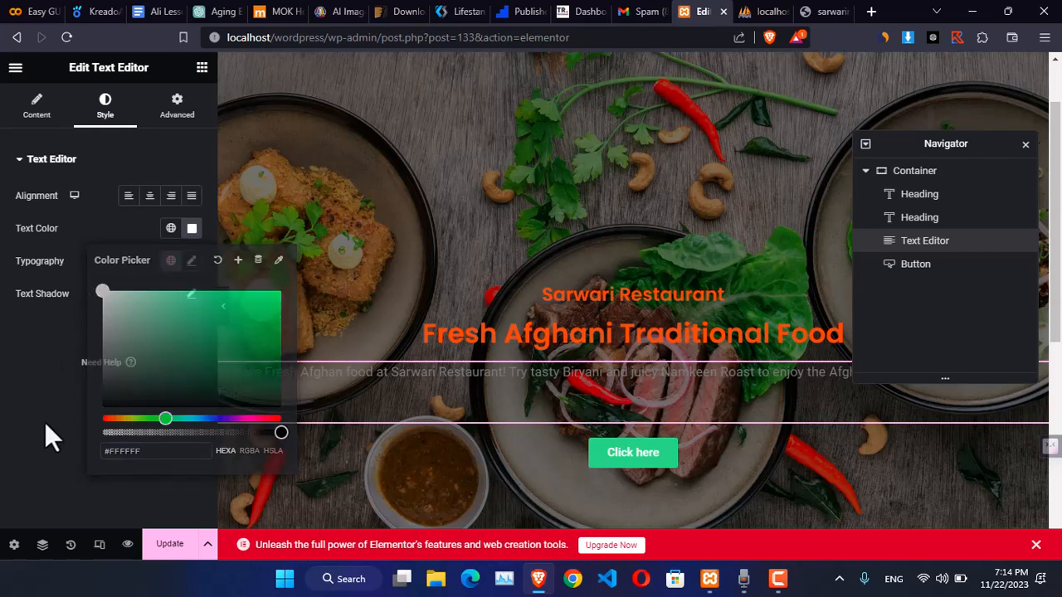
click(45, 422)
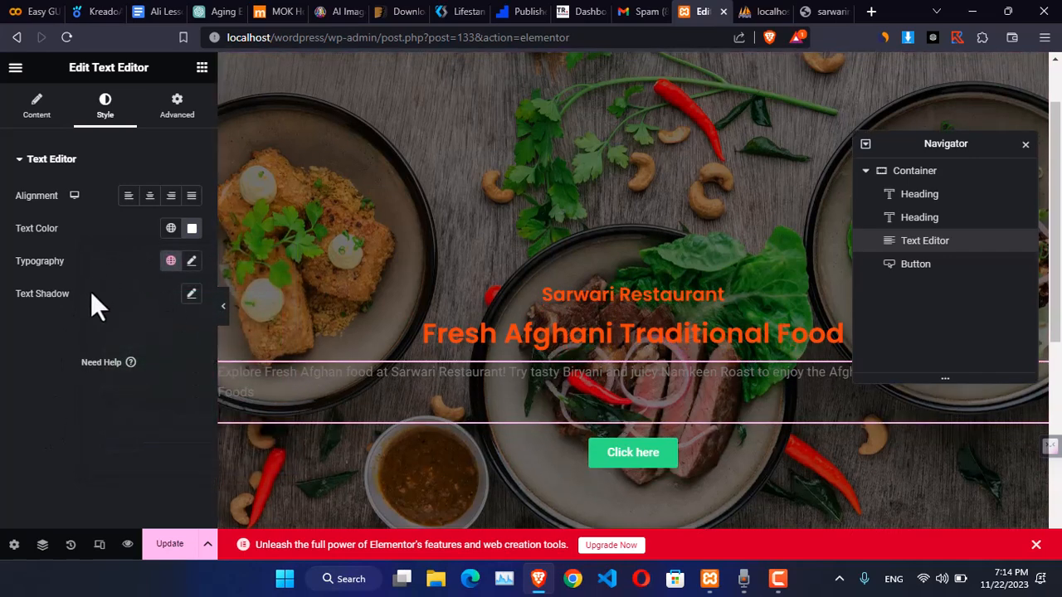
- Set the hero description's typography family to Poppins
click(190, 262)
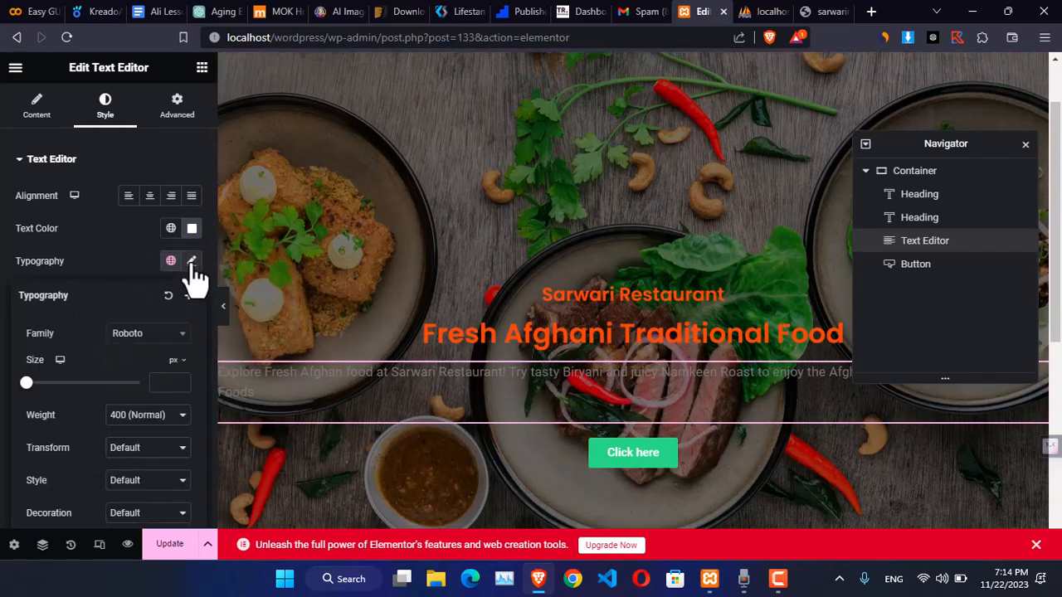
click(157, 336)
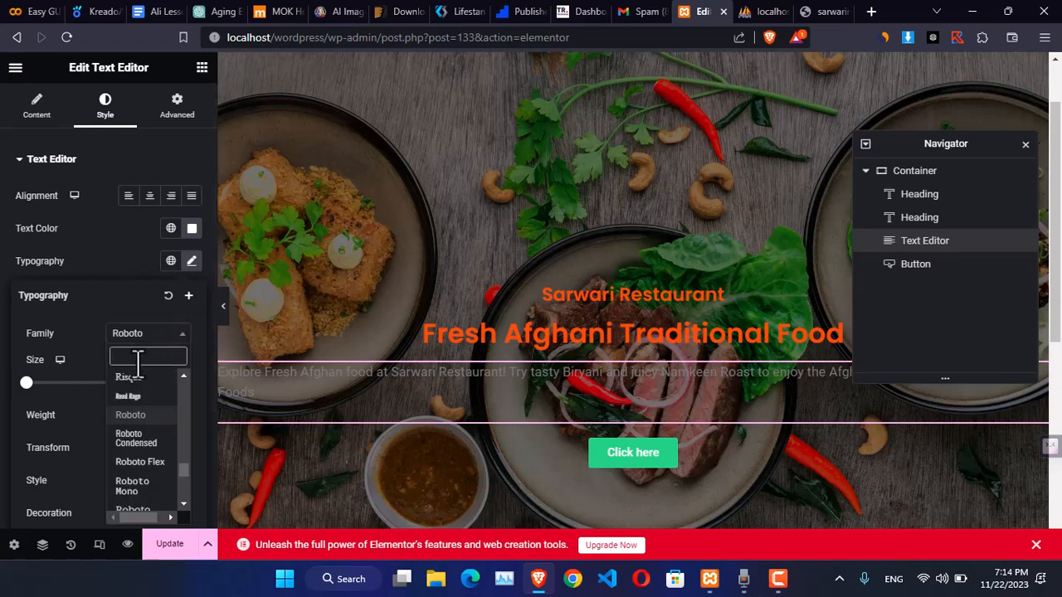
text(popp)
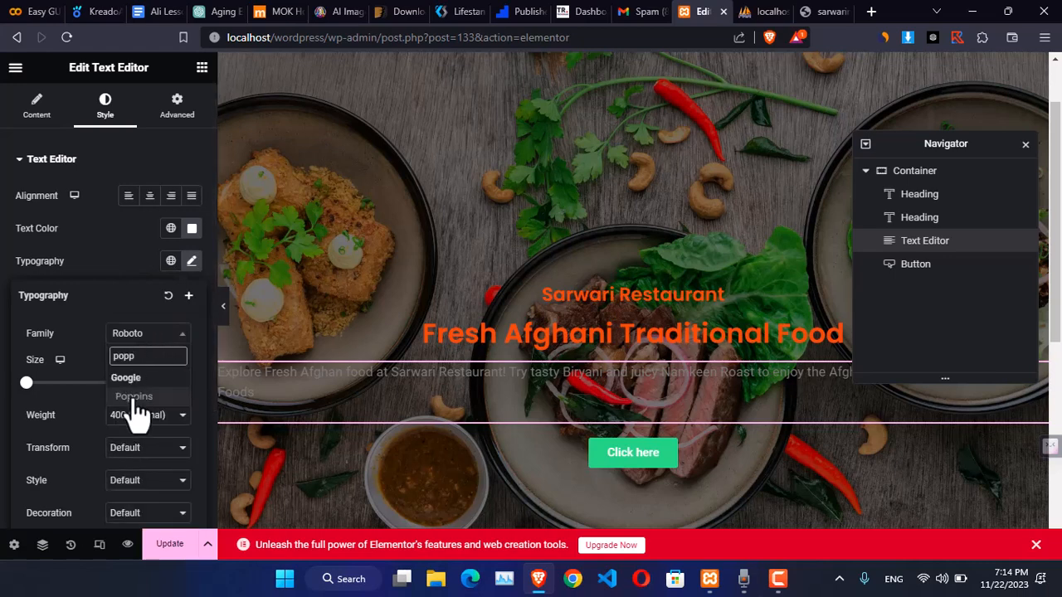
click(134, 403)
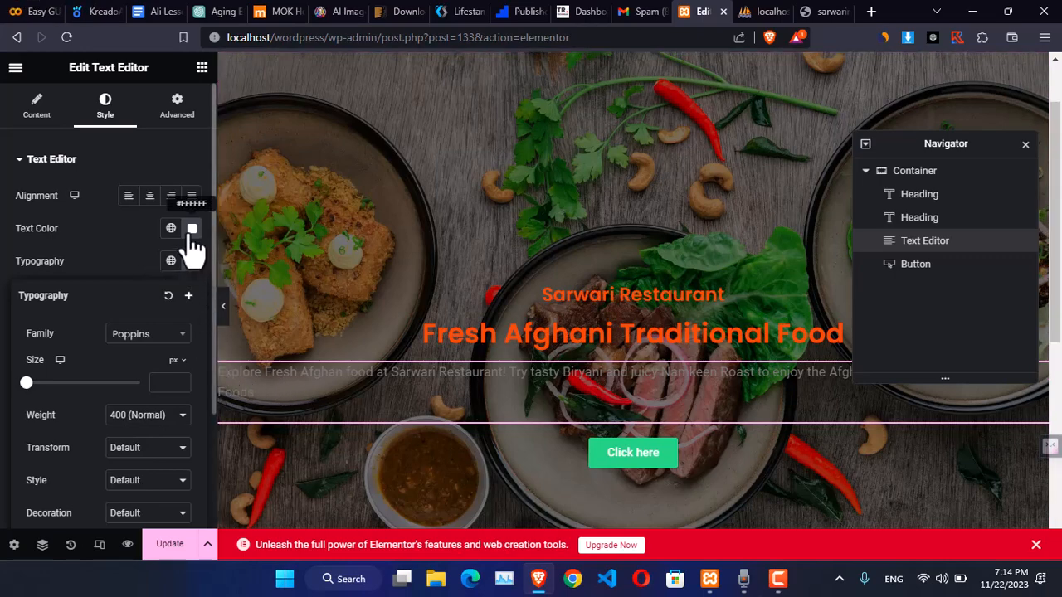
- Highlight the hero description to check its color, try the global Secondary text color, and set the text color to global Primary
triple_click(489, 371)
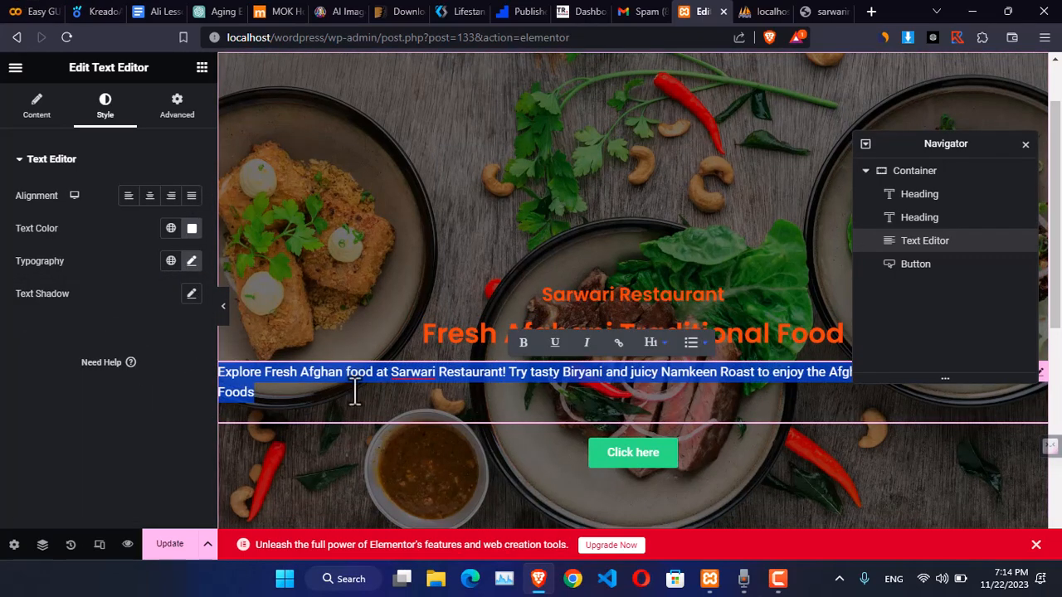
click(199, 363)
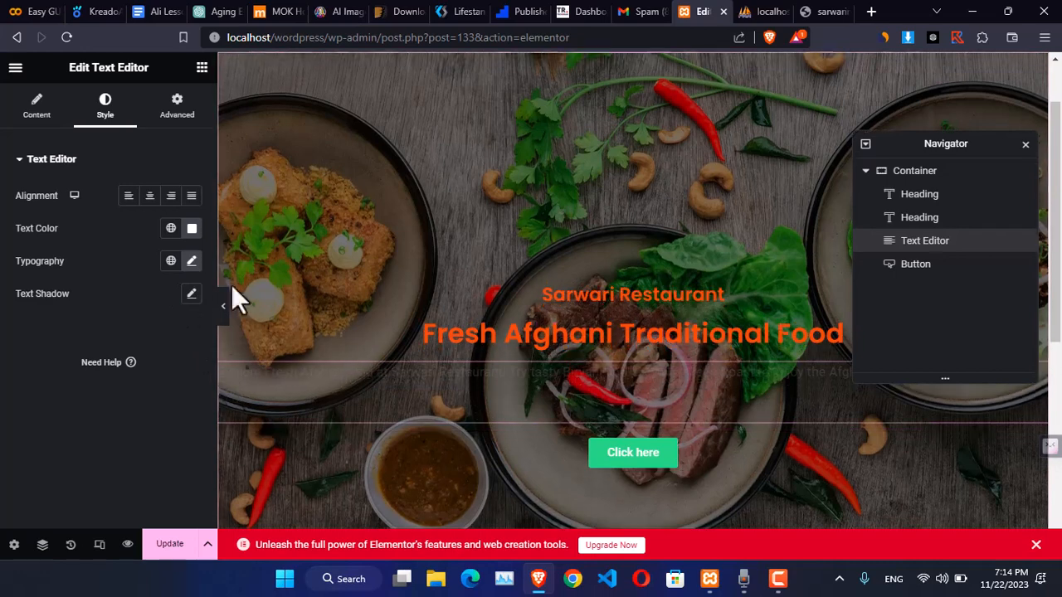
click(171, 228)
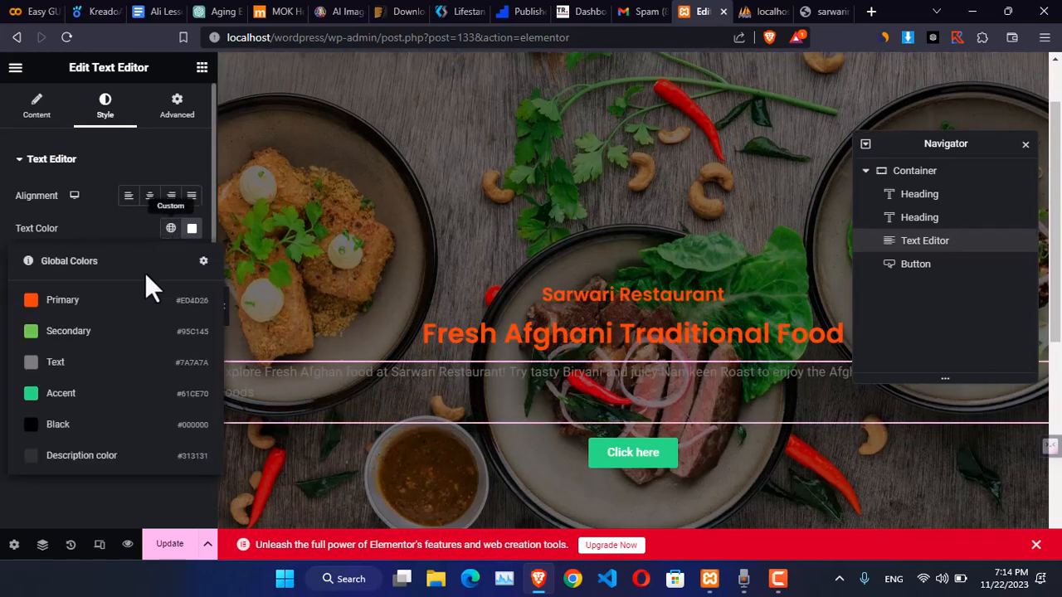
click(103, 332)
click(171, 229)
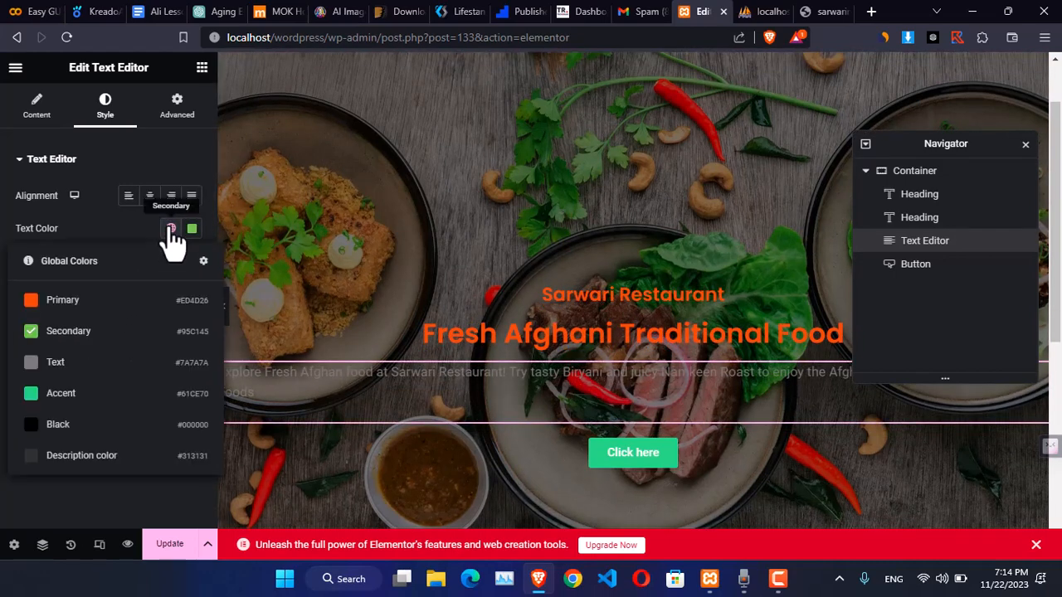
click(89, 301)
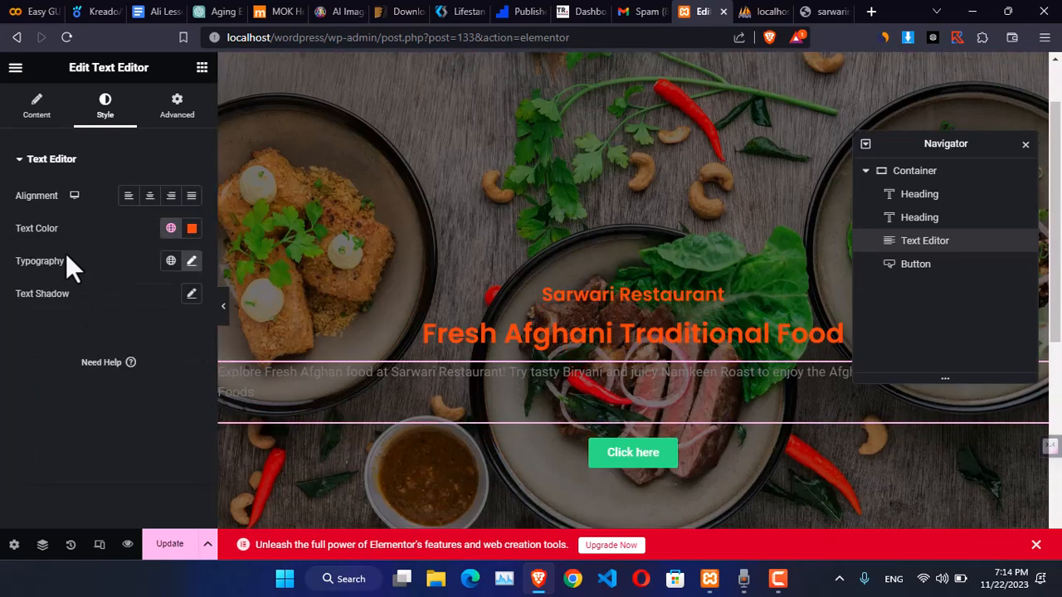
- Color the whole description paragraph white with inline text formatting in the text editor's content
click(37, 106)
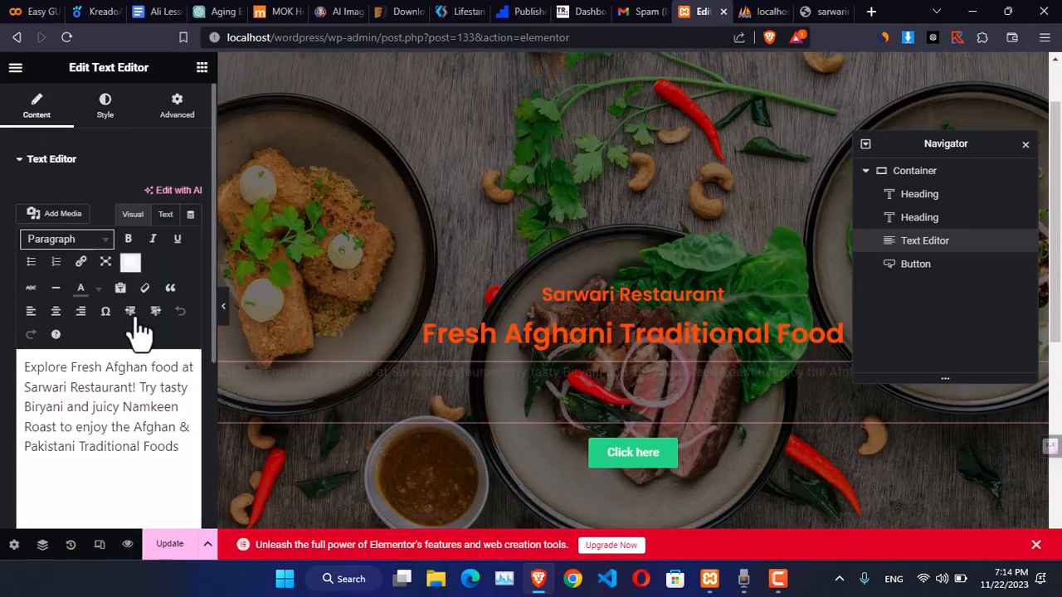
triple_click(98, 398)
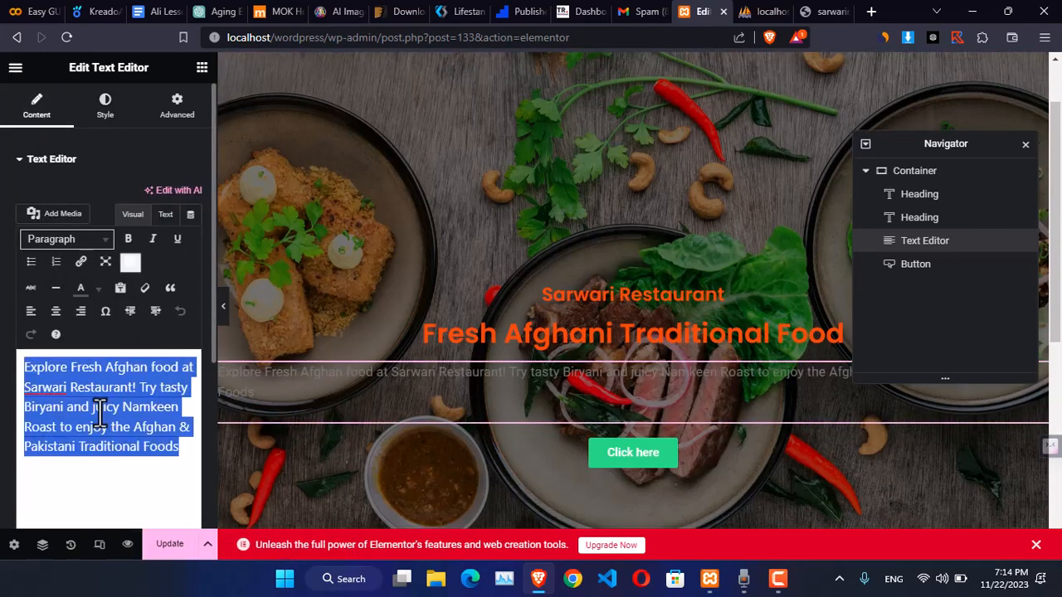
click(99, 287)
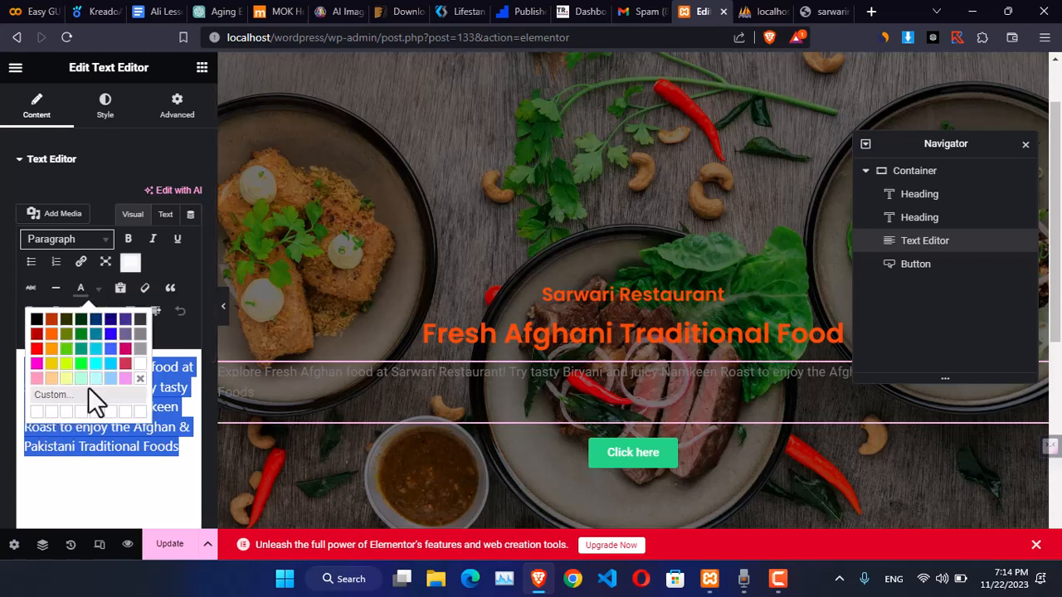
click(140, 363)
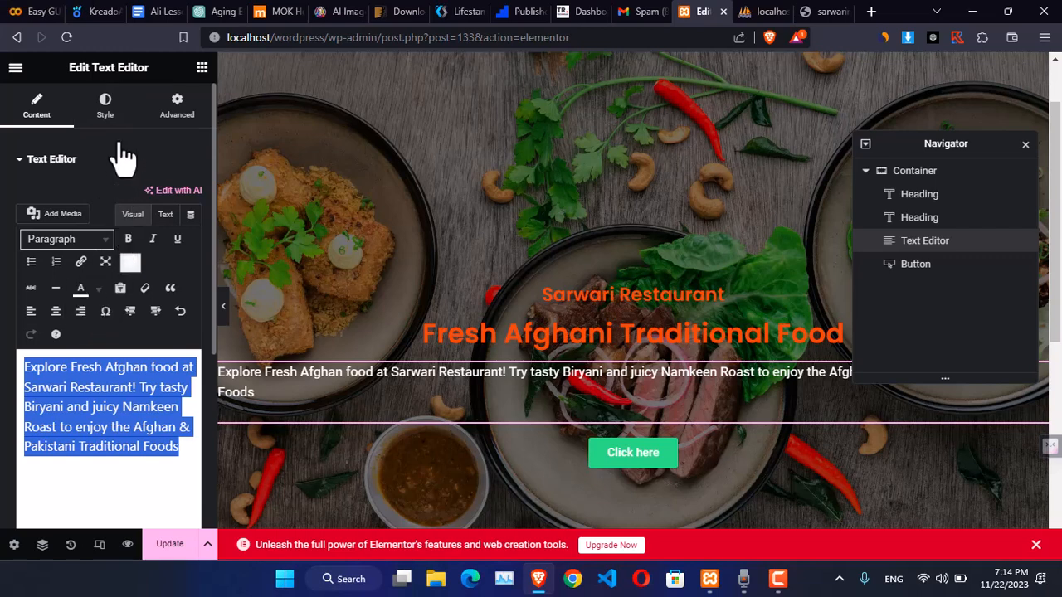
click(106, 119)
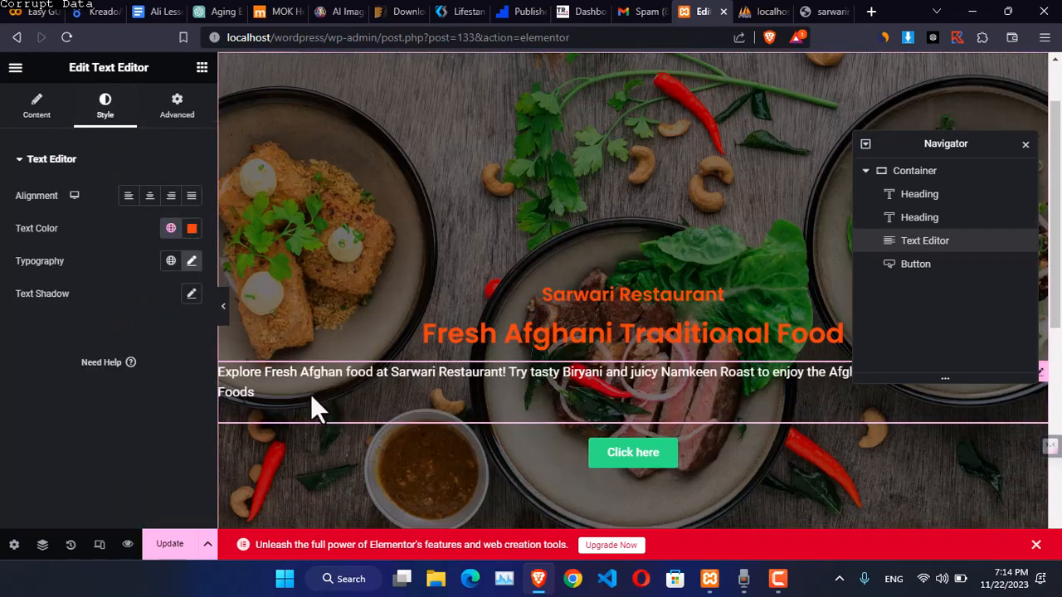
- Close the Navigator, and set the text editor's right and left padding to 100 px each
click(177, 116)
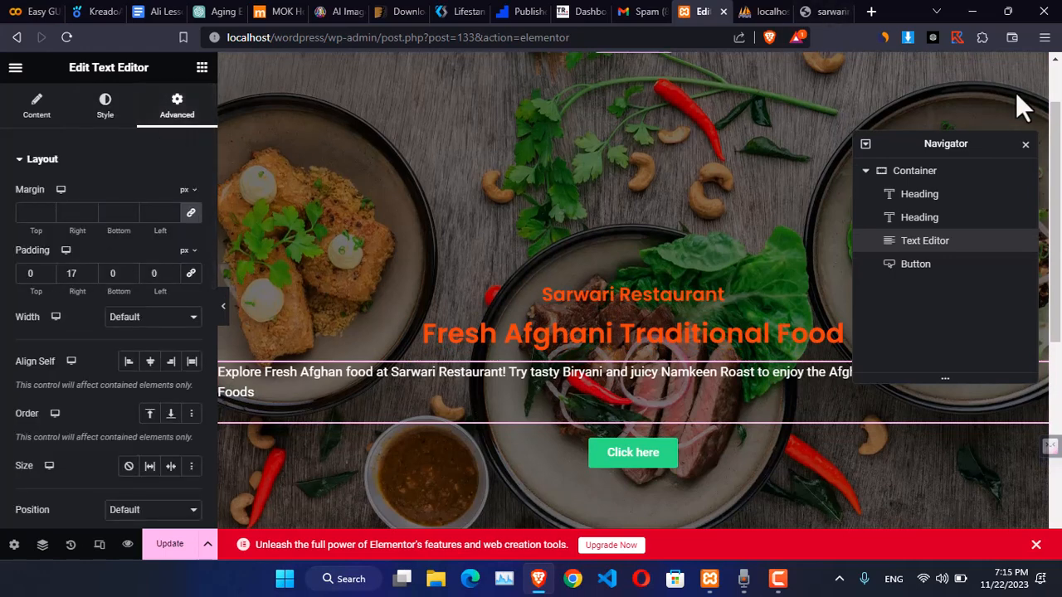
click(1026, 147)
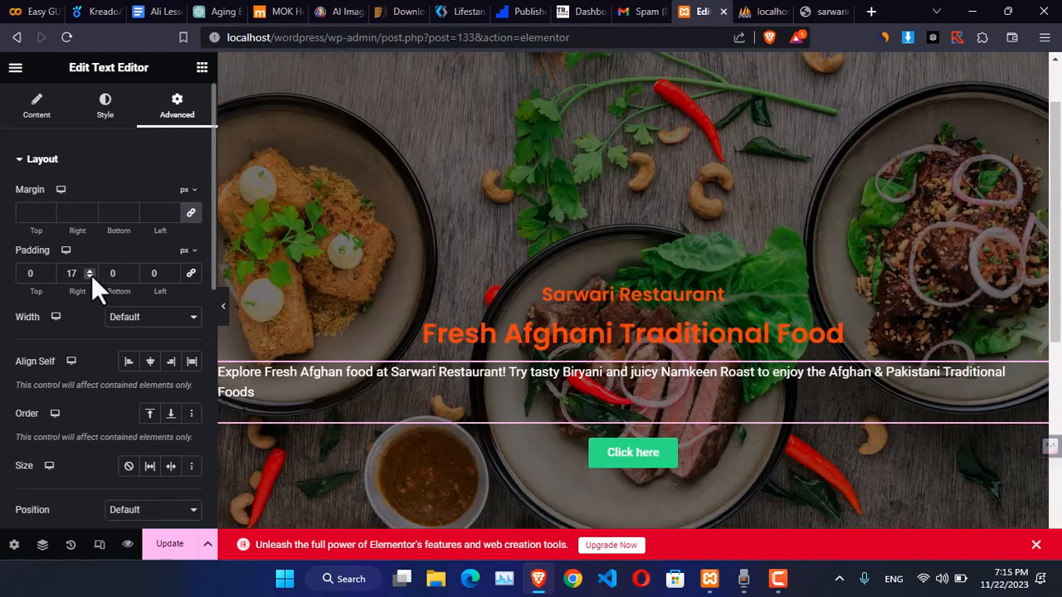
click(91, 269)
double_click(83, 273)
text(100)
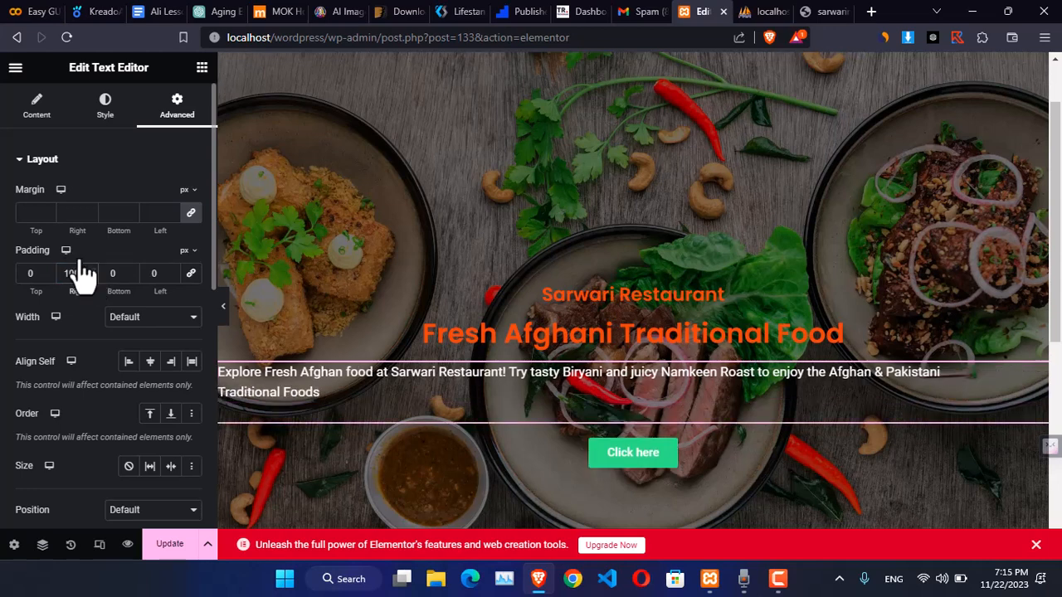
double_click(156, 274)
text(100)
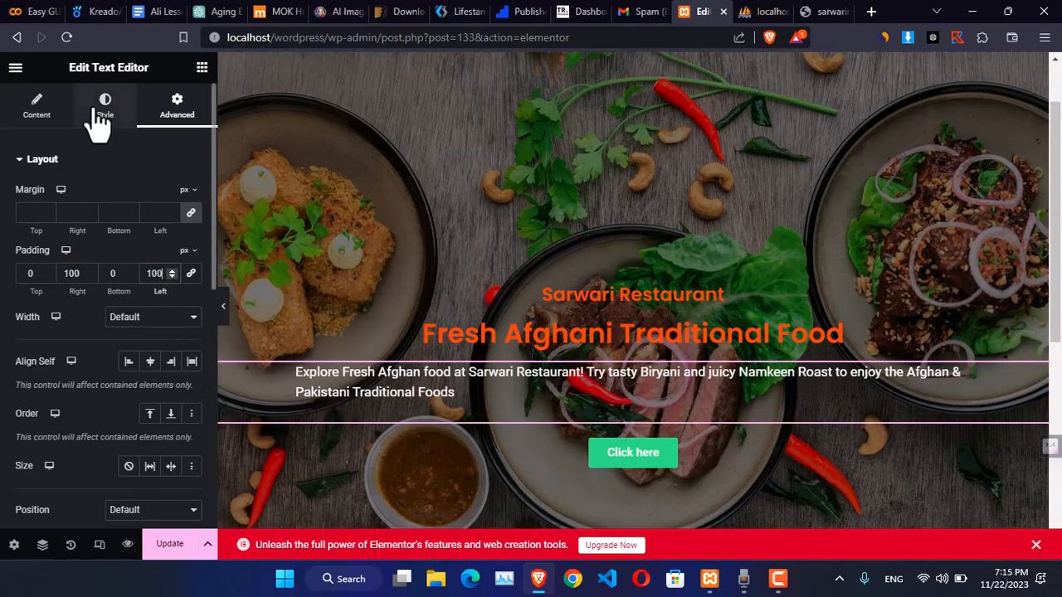
- Center-align the hero description text
click(102, 112)
click(149, 196)
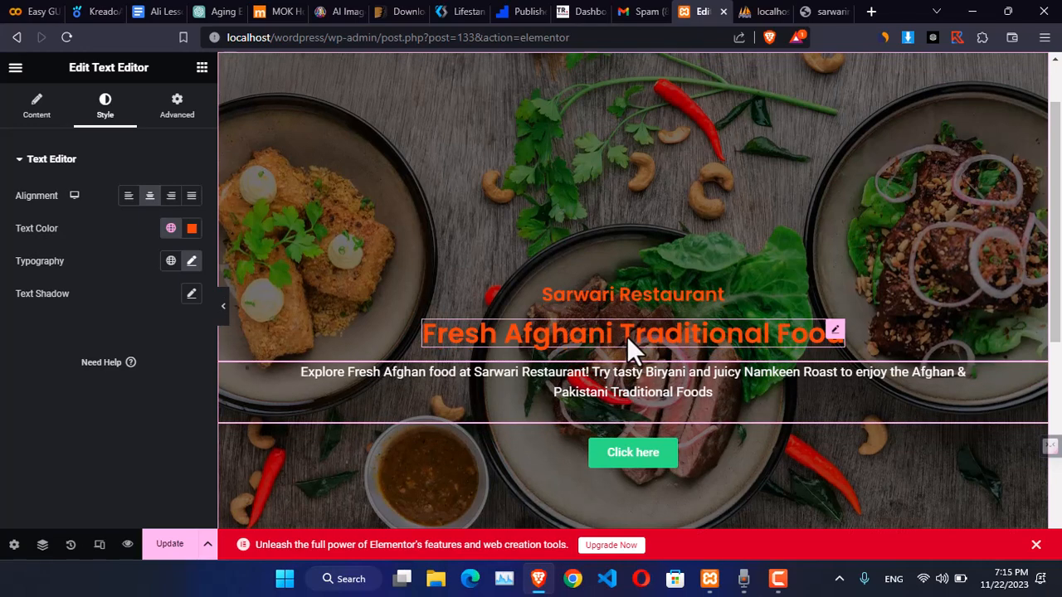
scroll(632, 340, down, 1)
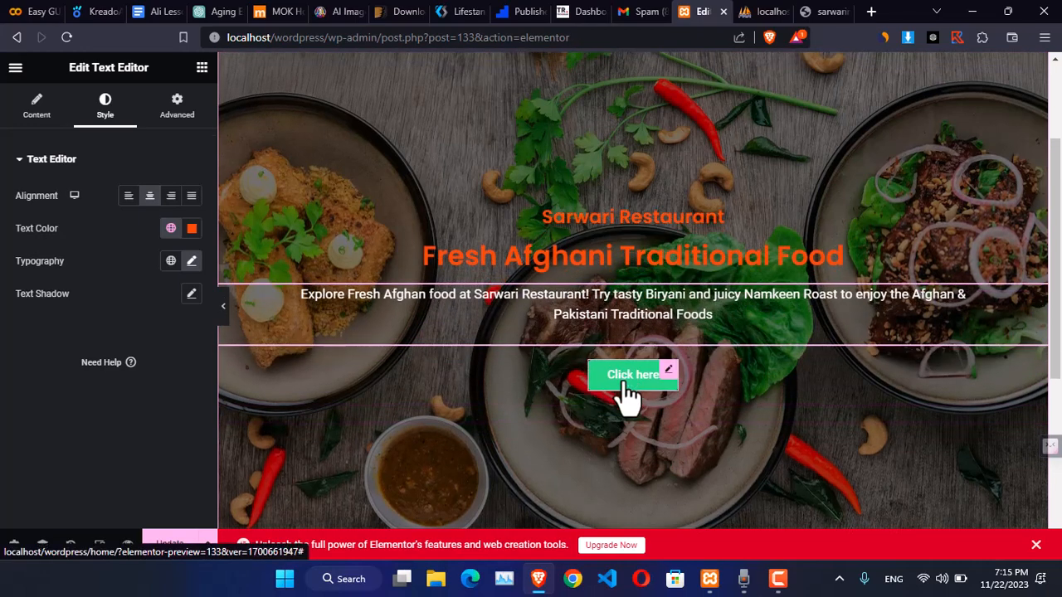
- Examine the finished site's hero section, including its buttons, for comparison with the page being edited
click(763, 10)
click(812, 10)
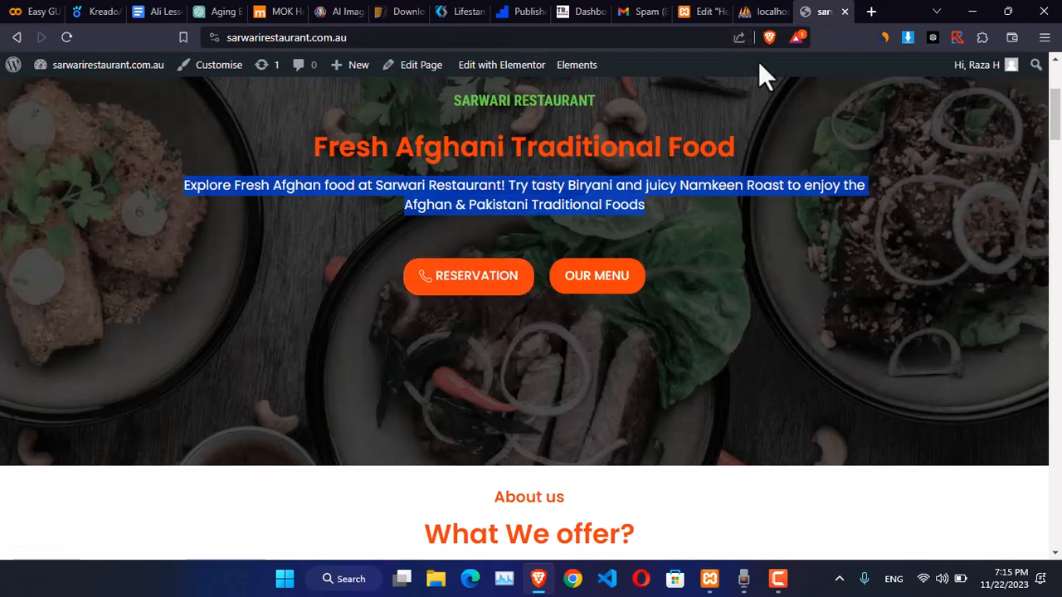
click(695, 12)
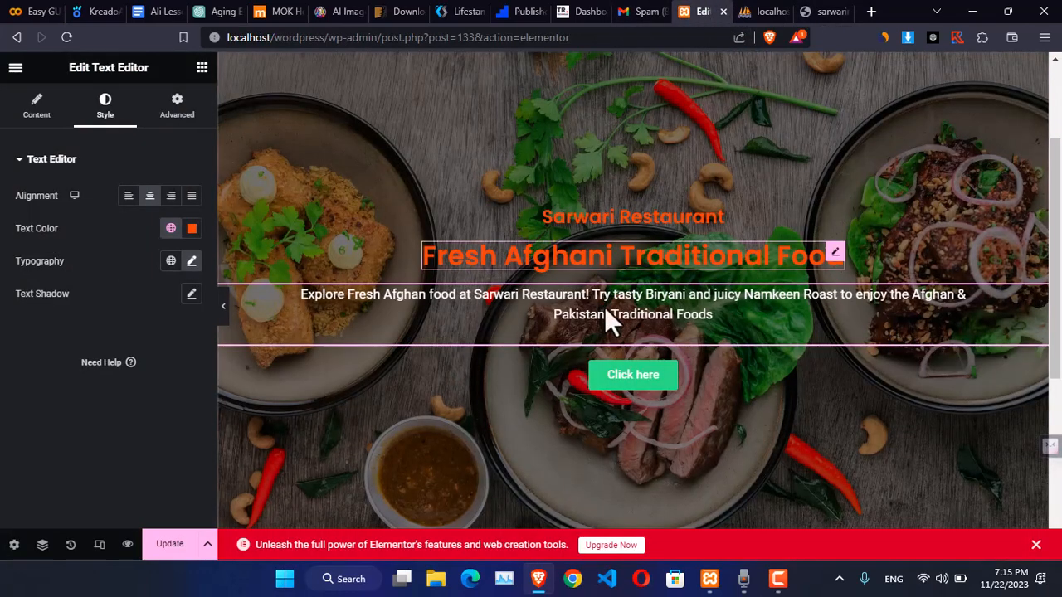
- Set the hero button's text to Reservation and its link to a tel: address with the reservation phone number
click(633, 383)
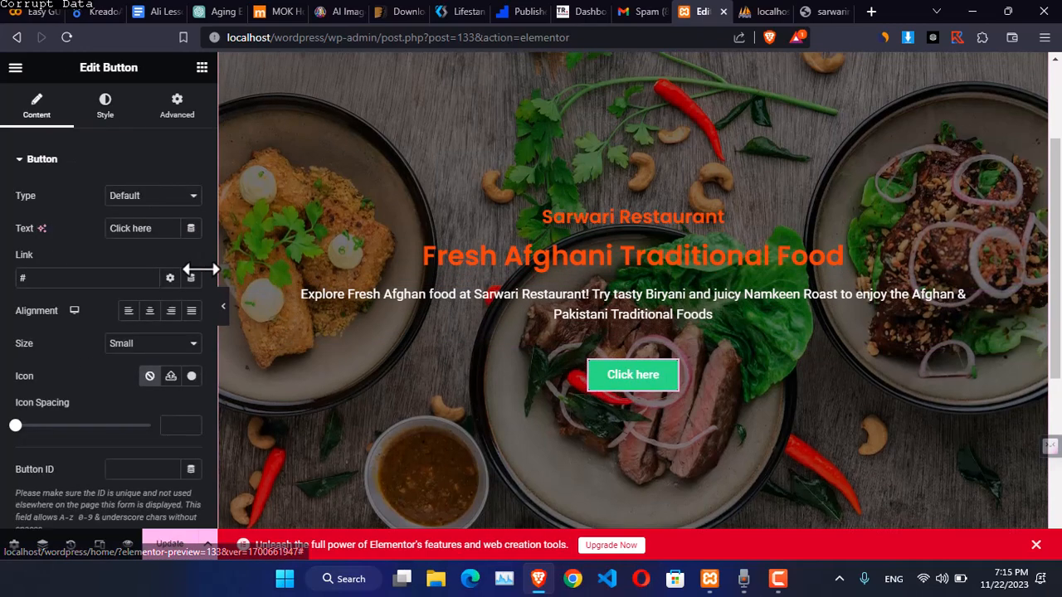
click(113, 117)
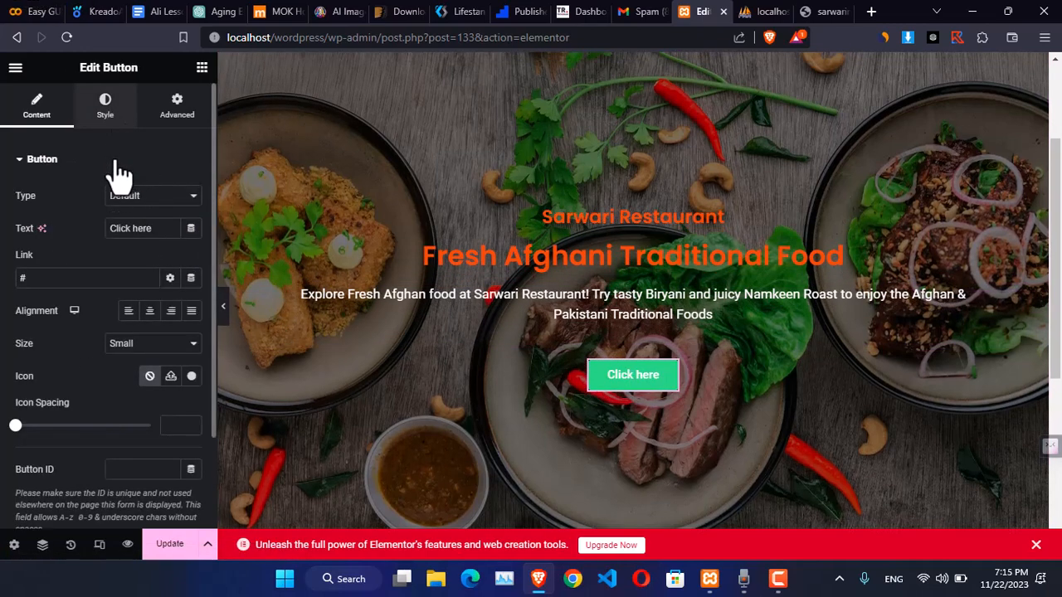
click(37, 106)
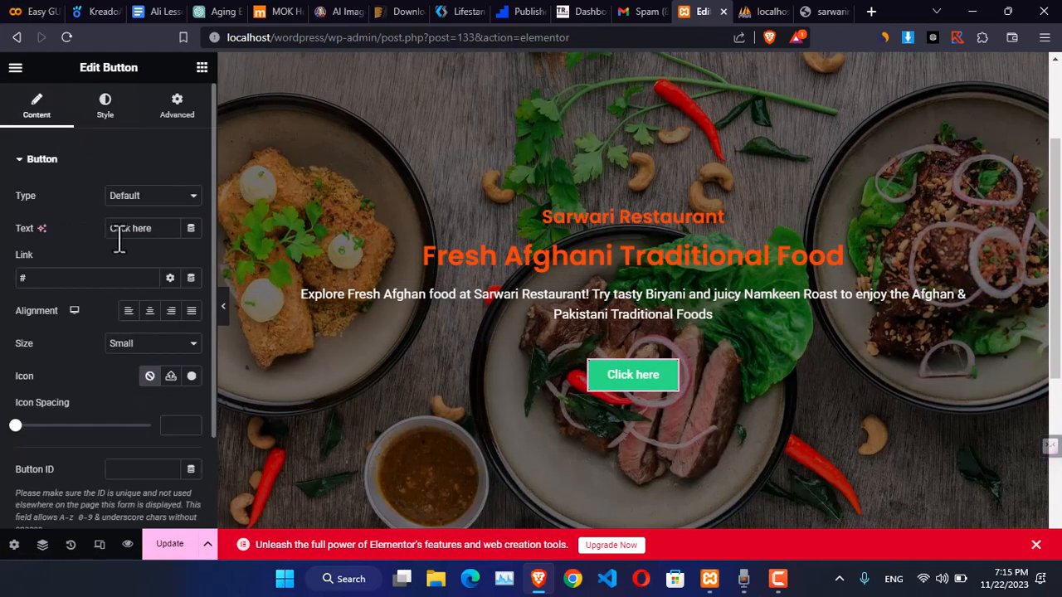
drag(111, 229, 127, 240)
text(Re)
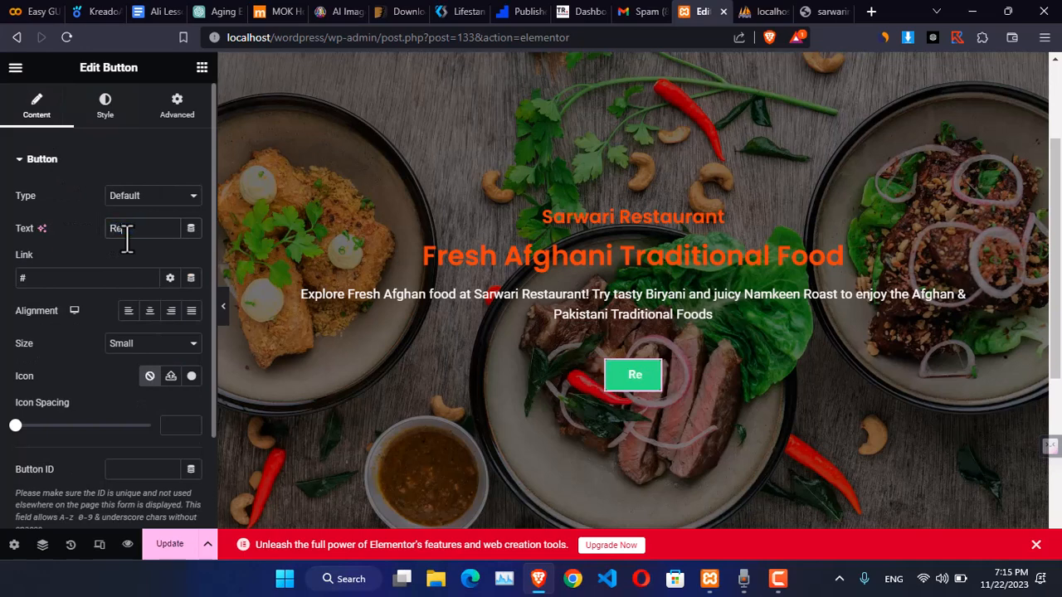
text(servation)
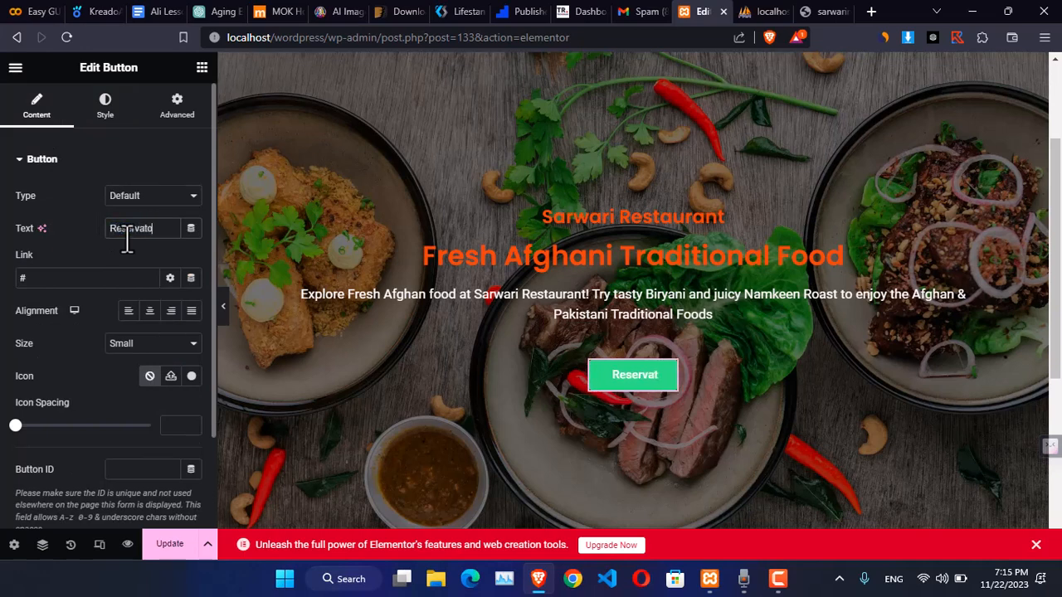
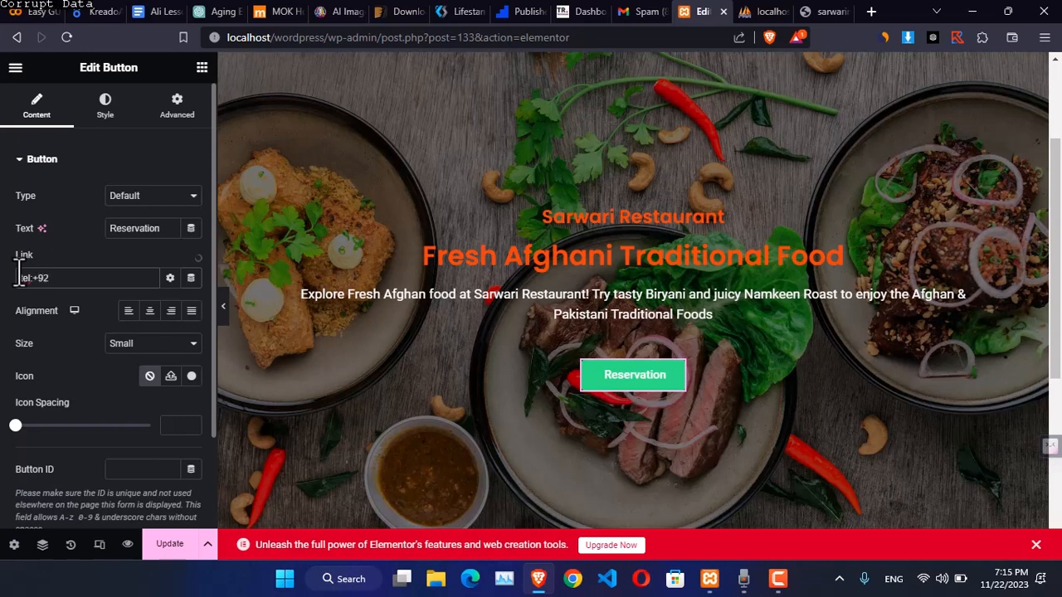
text(82239344)
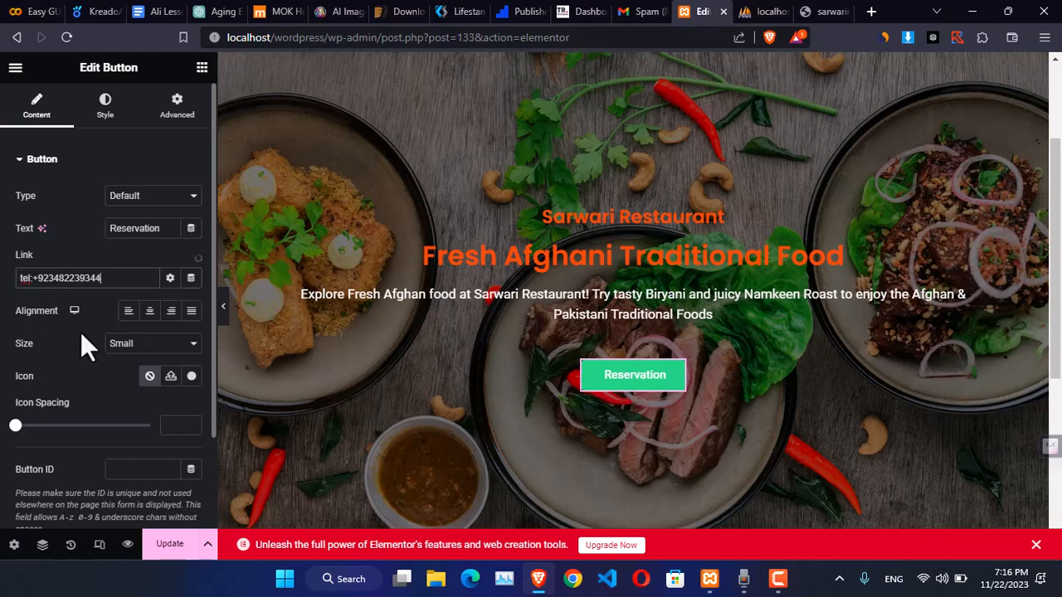
- Search the icon library for "call" and insert the third phone icon into the Reservation button, using the finished site as reference
scroll(83, 384, down, 2)
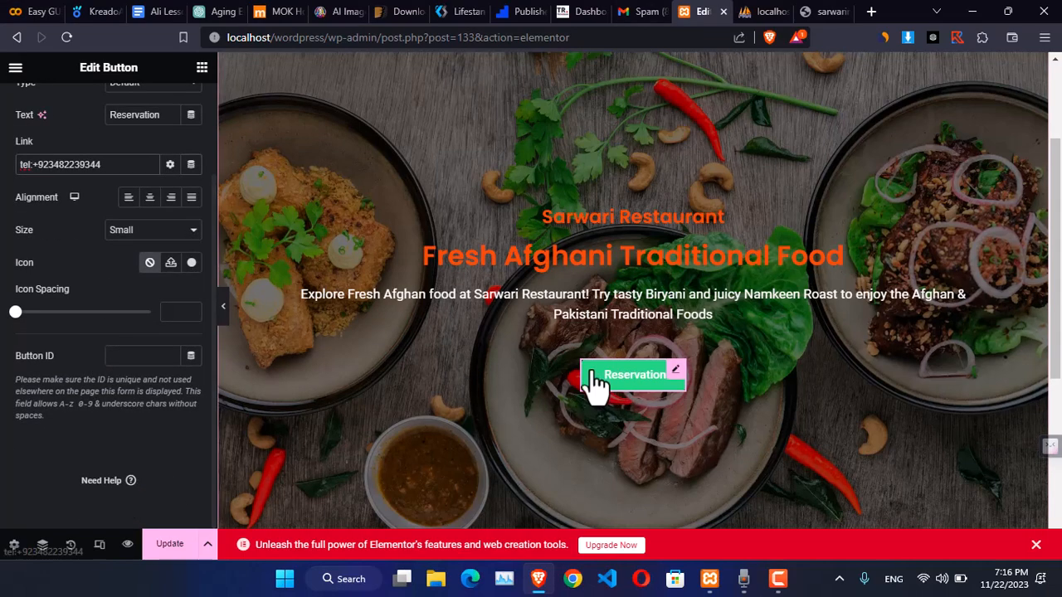
click(803, 21)
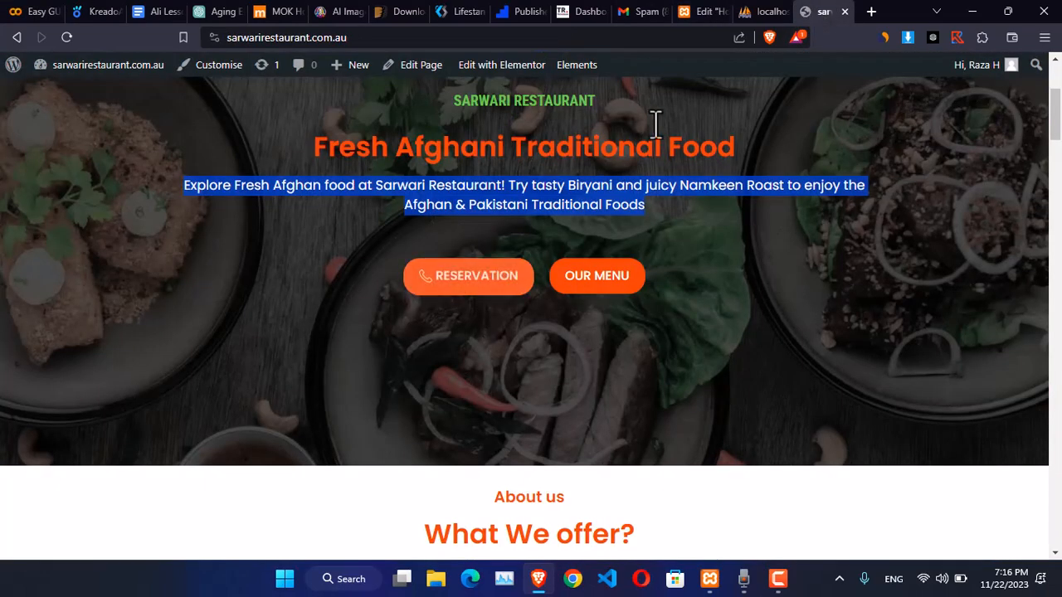
click(705, 12)
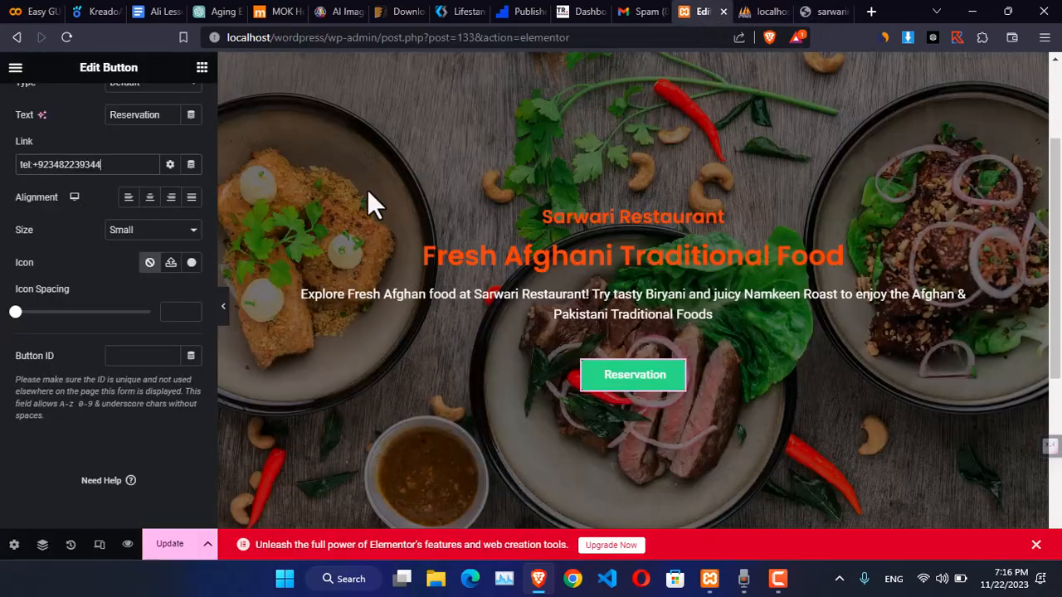
click(192, 263)
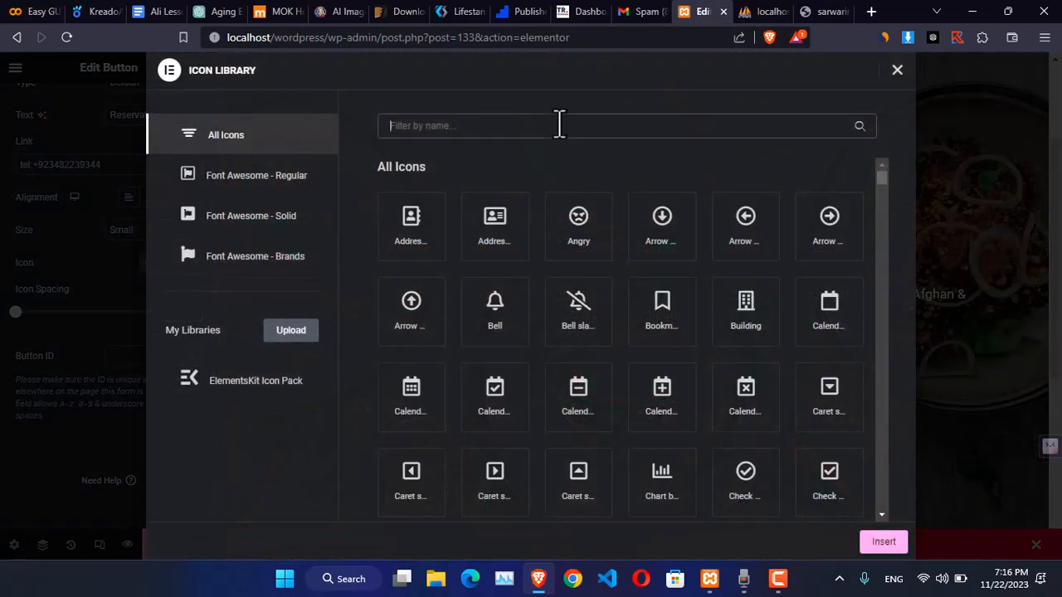
text(call)
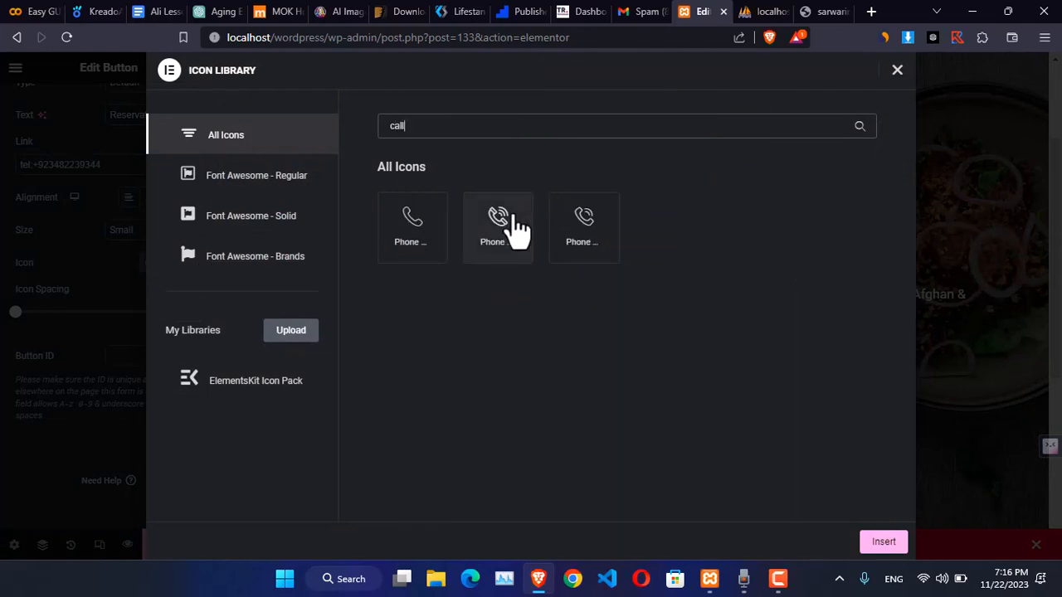
click(514, 228)
click(591, 245)
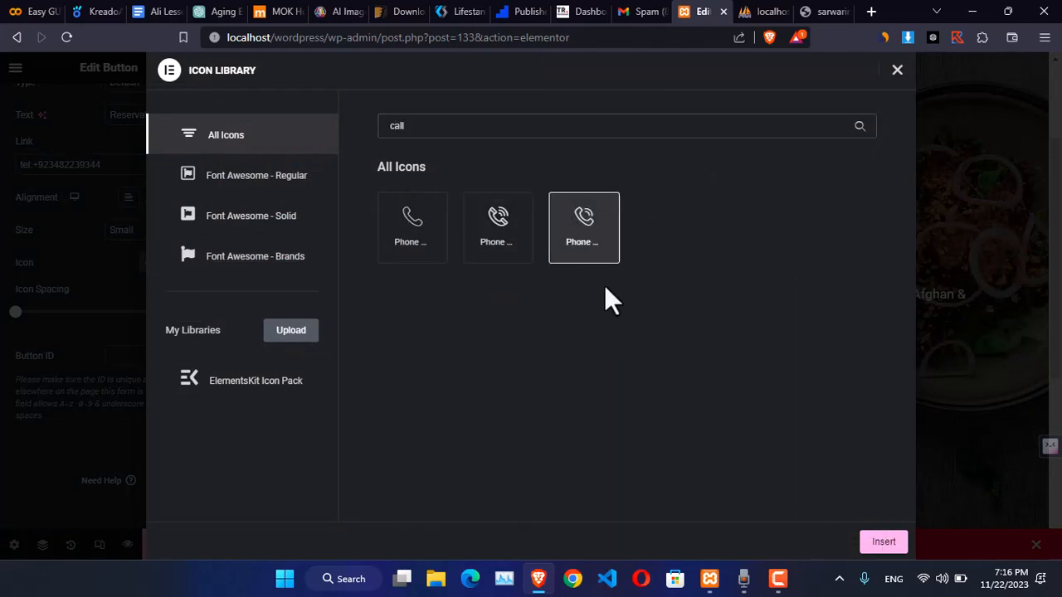
click(884, 541)
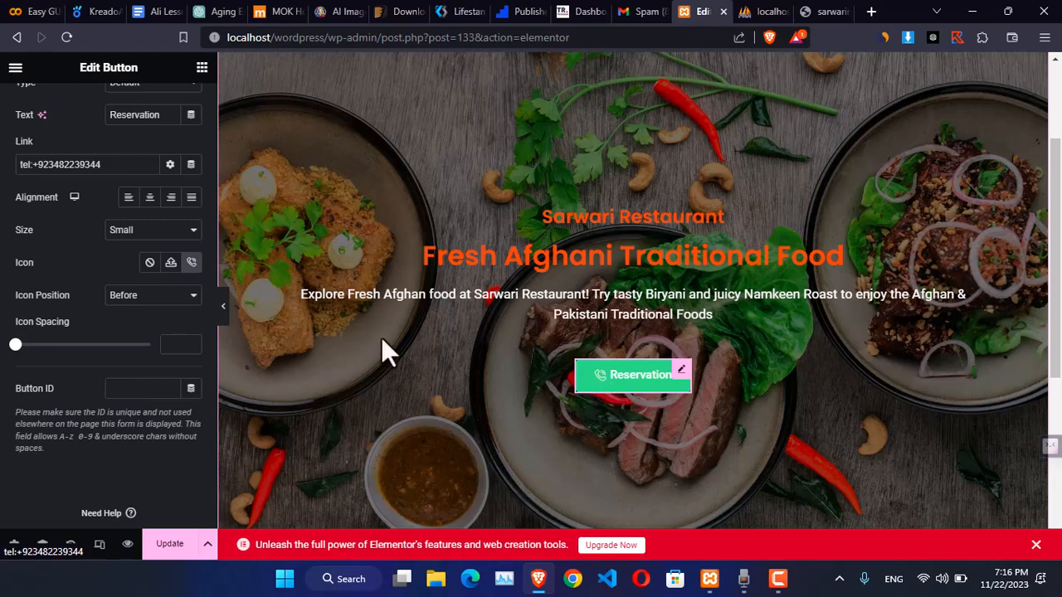
- Set the Reservation button's normal background color to the global Primary color
scroll(70, 199, up, 2)
click(105, 108)
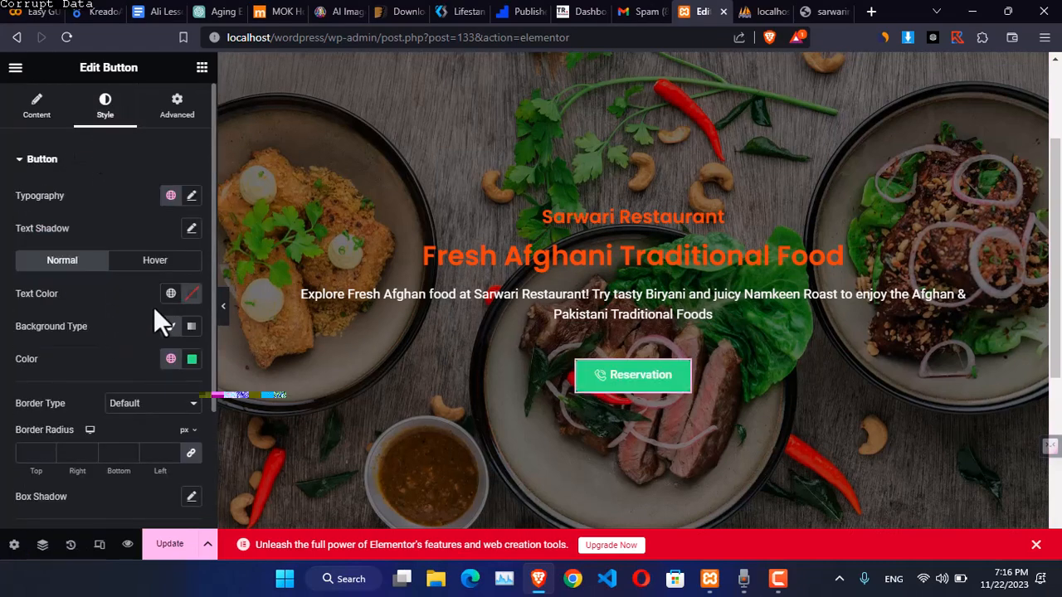
click(173, 374)
click(108, 199)
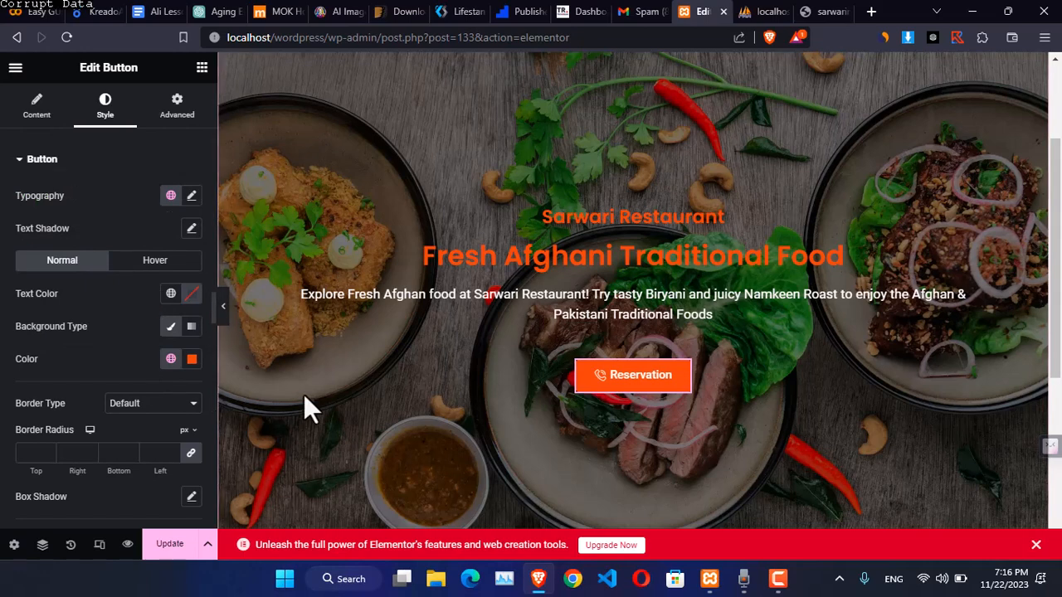
- Change the Reservation button's font family to Poppins
click(191, 197)
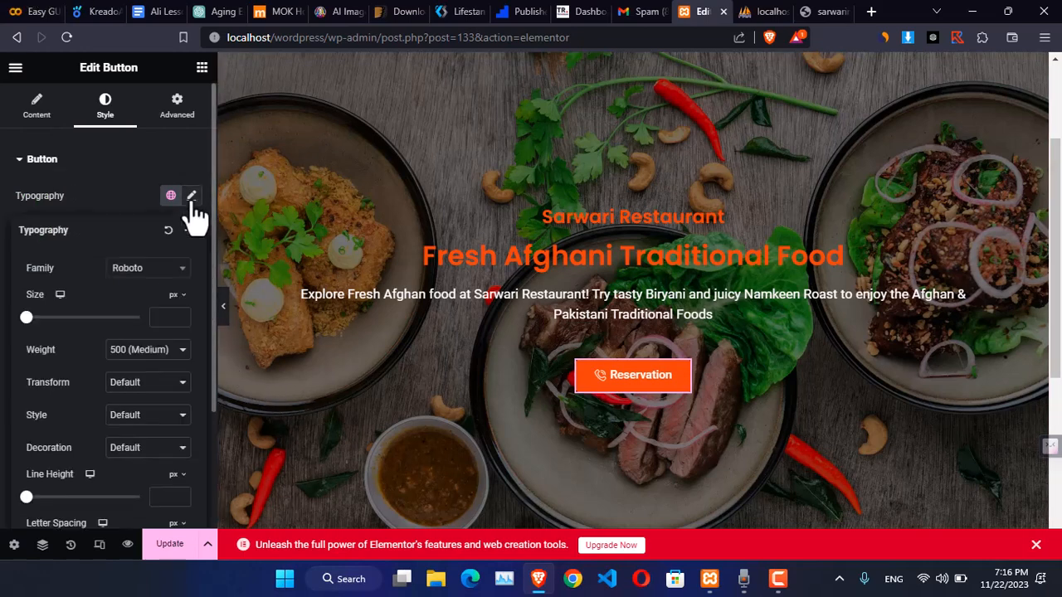
click(155, 270)
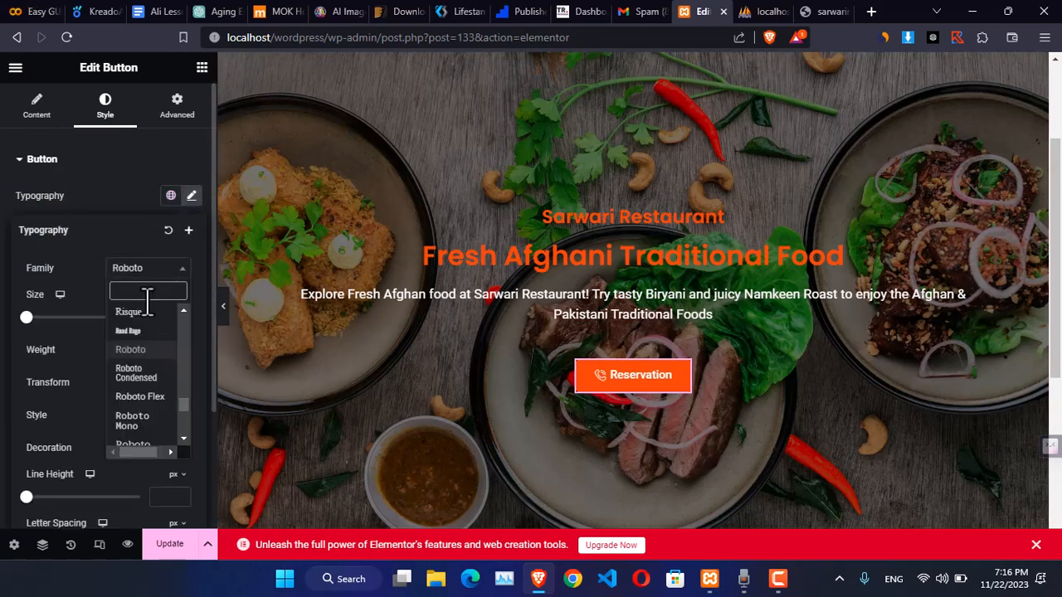
text(poop)
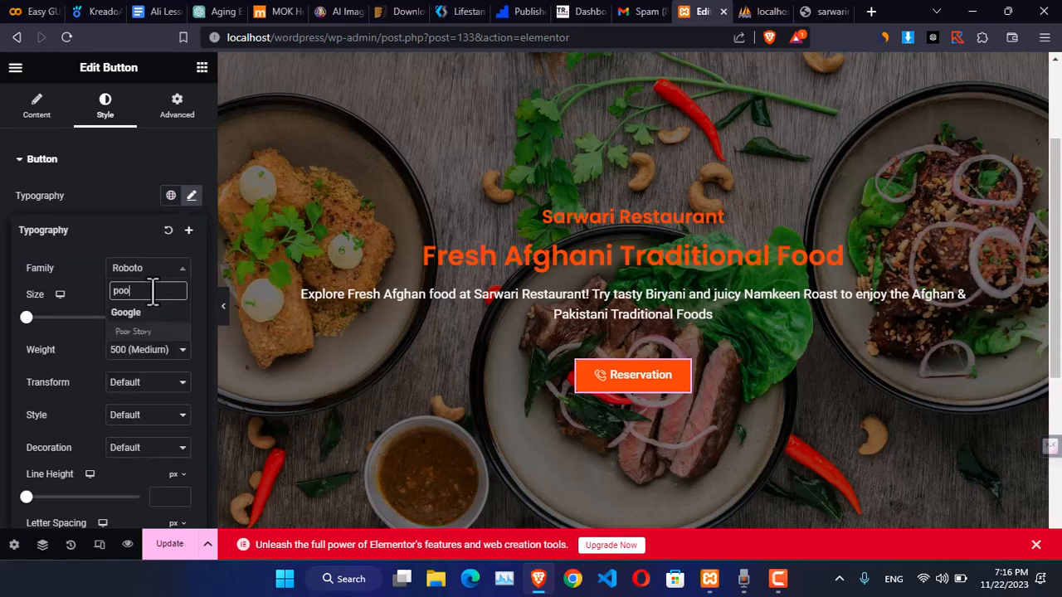
key(BackSpace)
key(BackSpace)
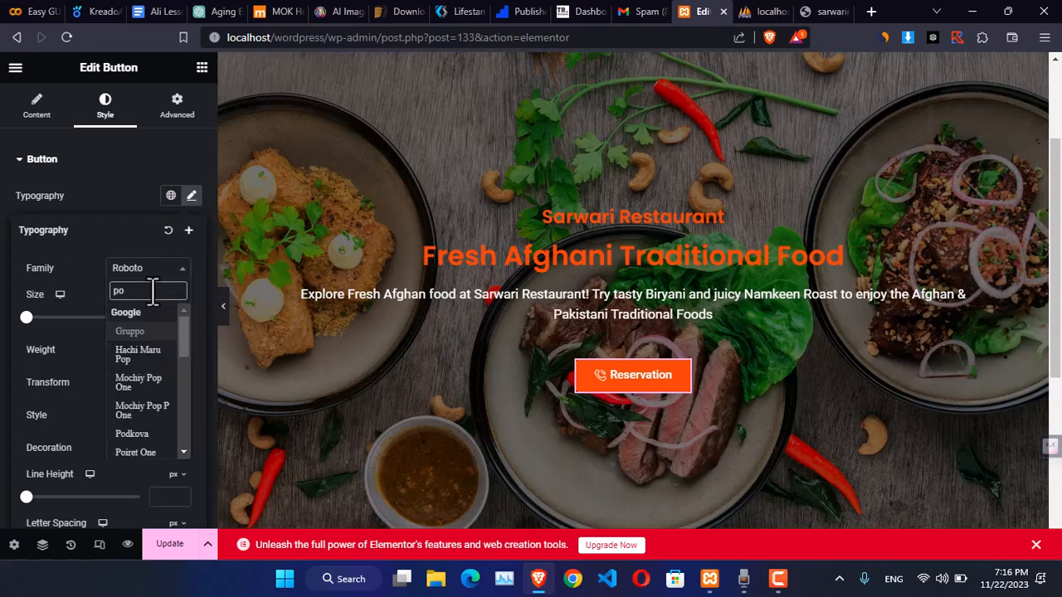
text(p)
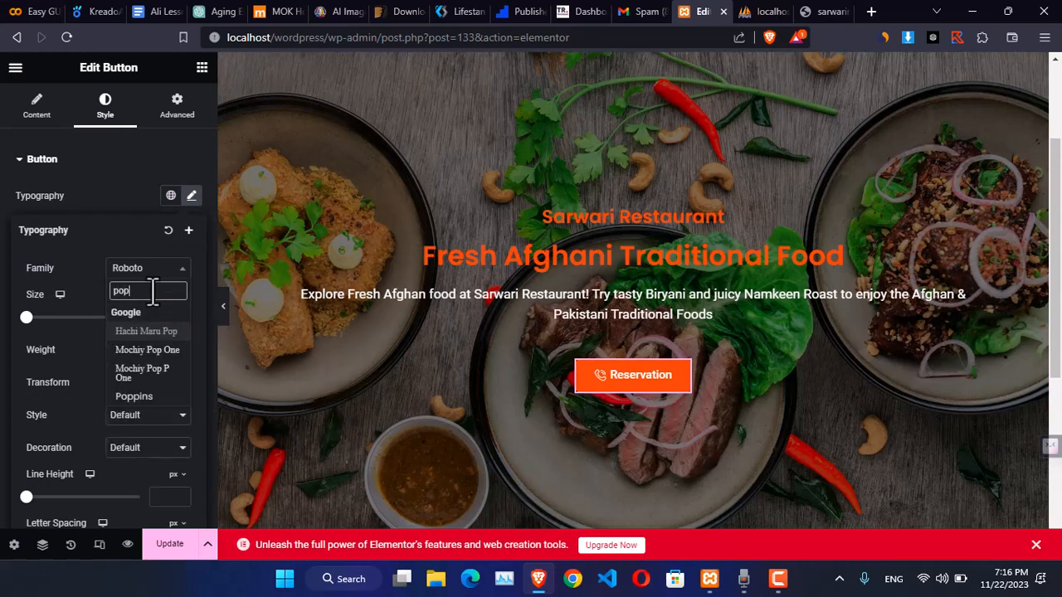
click(133, 397)
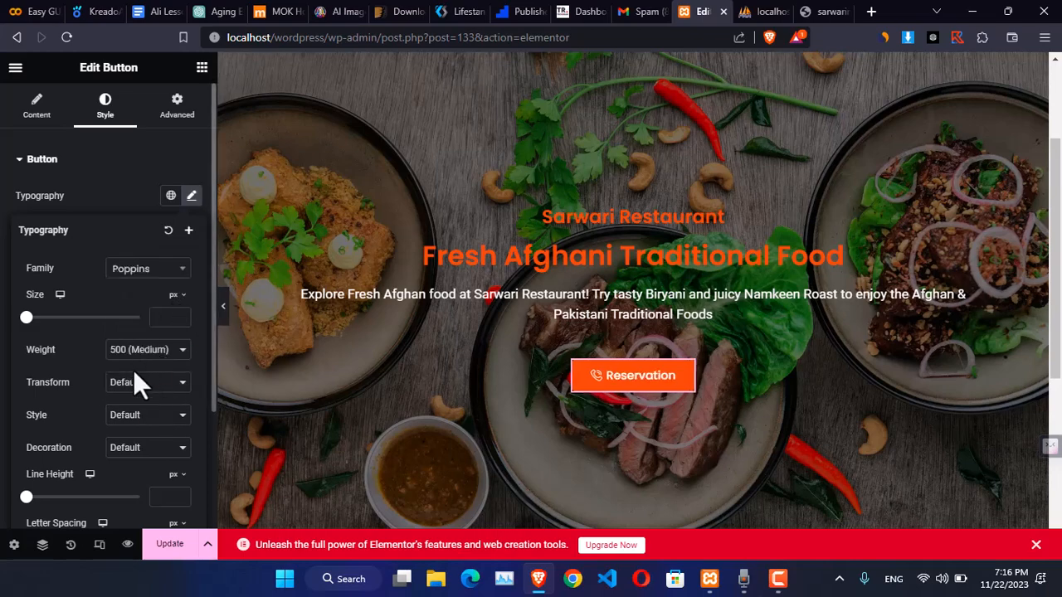
- Compare with the finished site's button and set the Reservation button's text transform to Uppercase
click(799, 16)
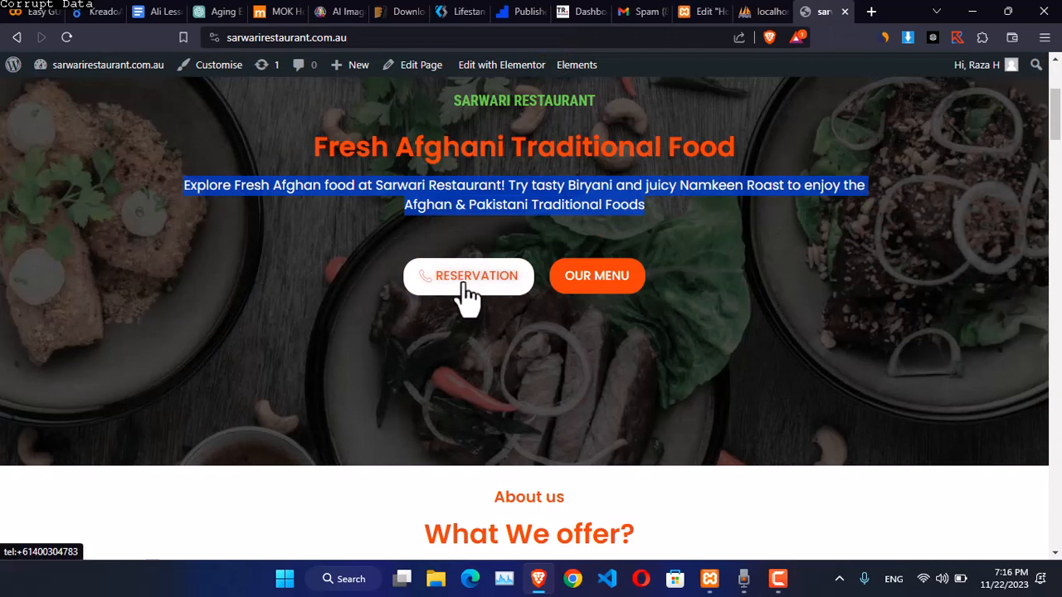
click(690, 13)
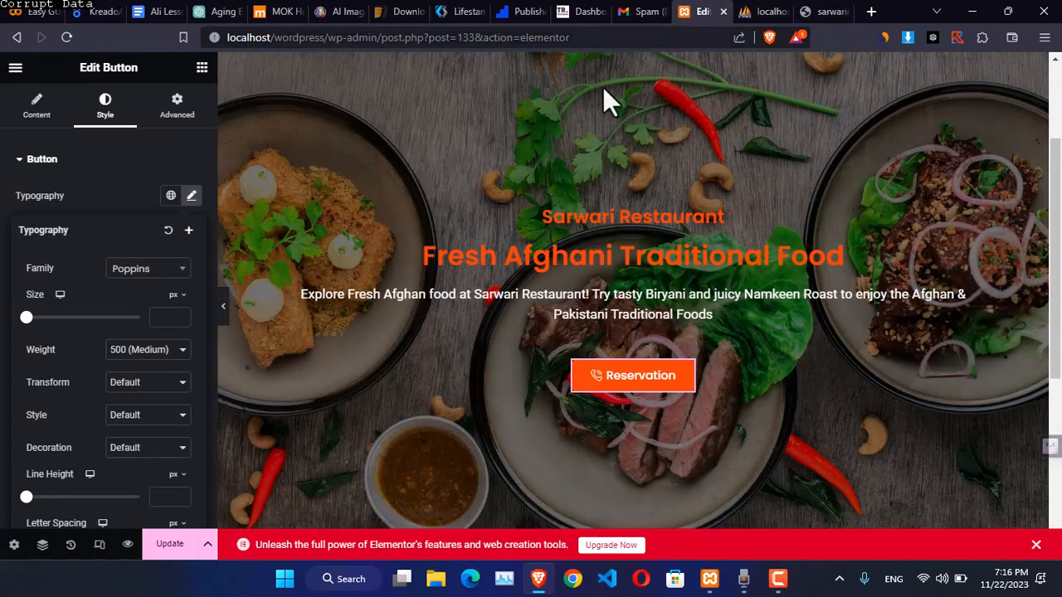
click(133, 389)
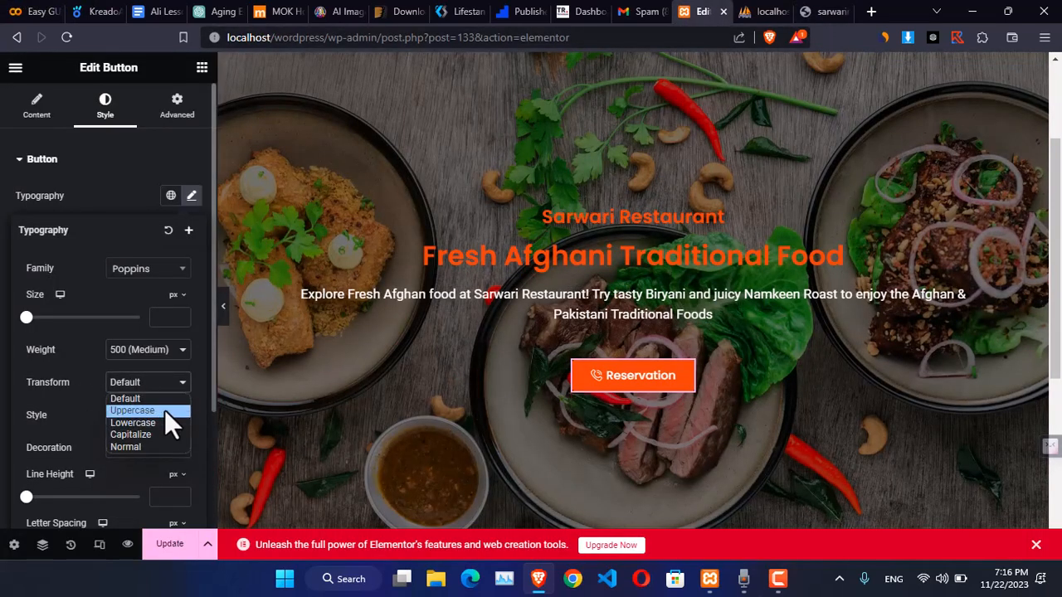
click(165, 409)
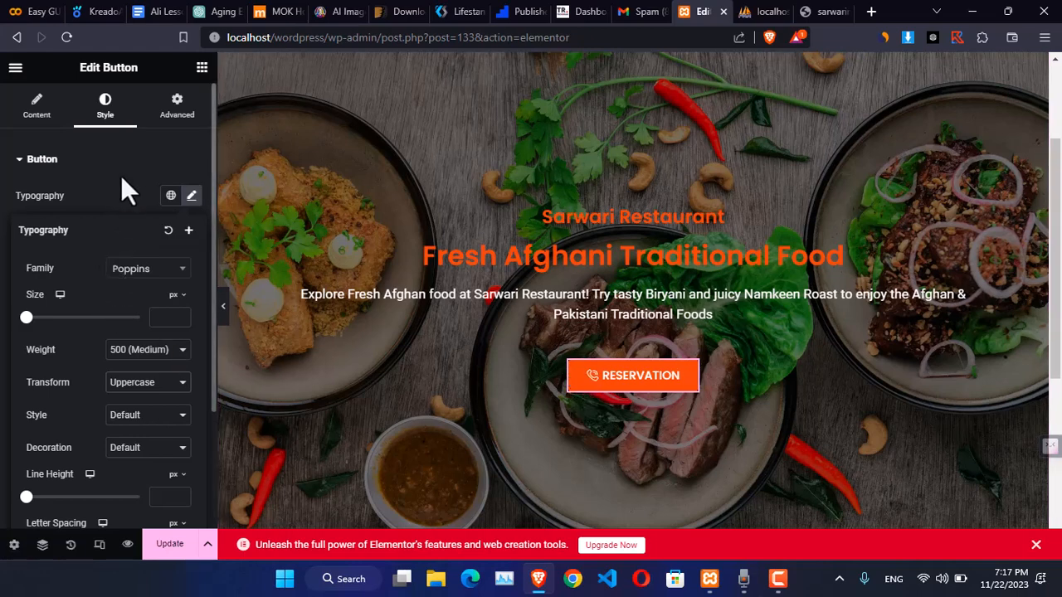
click(83, 161)
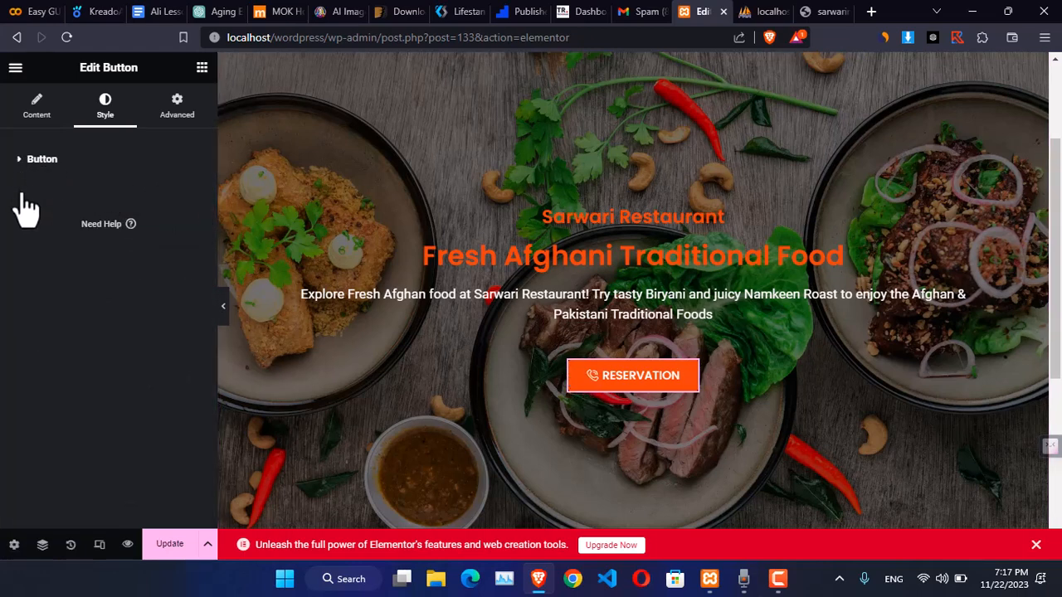
- Round the Reservation button's corners with a linked border radius of 24 px on all sides
click(21, 161)
click(21, 160)
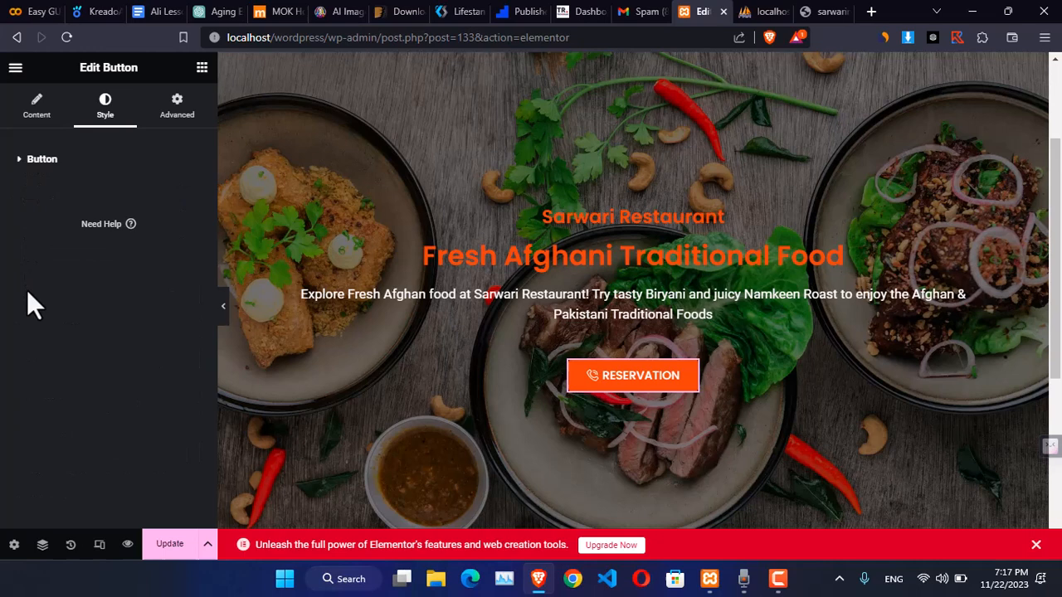
click(29, 162)
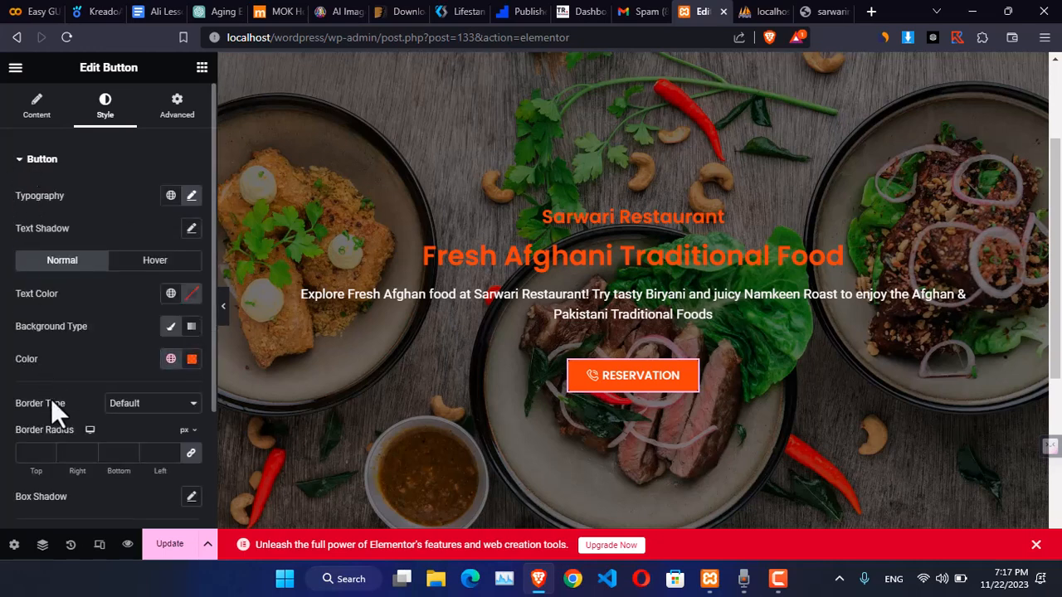
scroll(53, 406, down, 1)
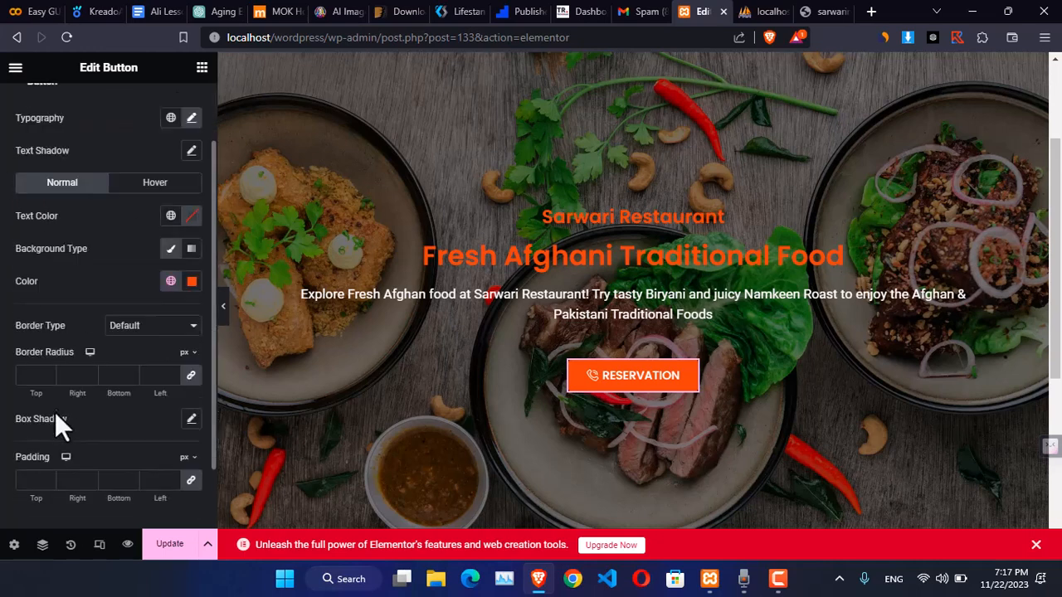
click(156, 375)
key(Up)
key(Up)
key(Up)
key(Up)
key(Up)
key(Up)
key(Up)
key(Up)
key(Up)
key(Up)
key(Up)
key(Up)
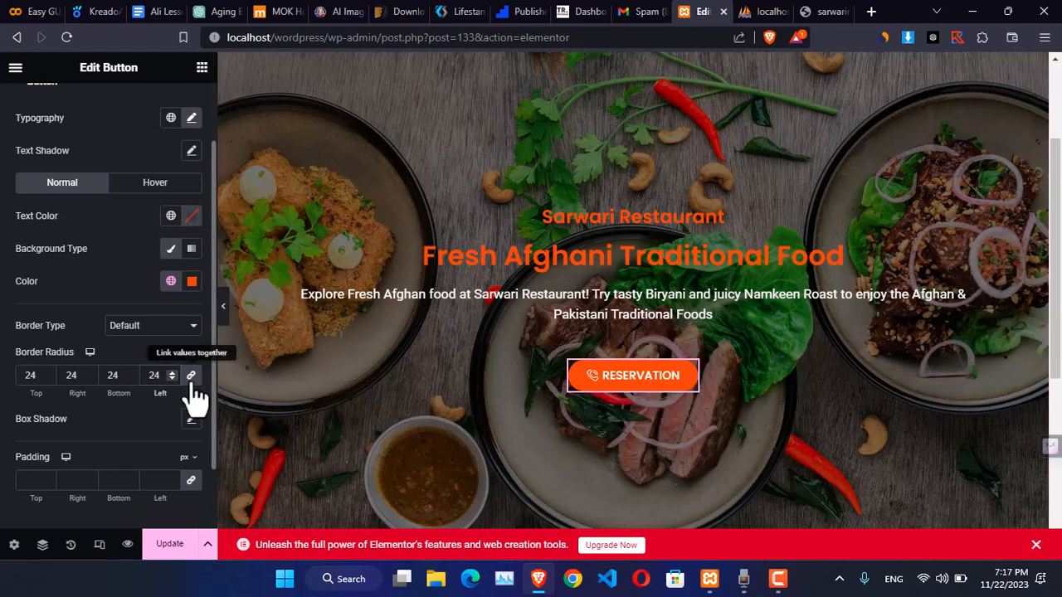
- Compare with the finished site's button and set the Reservation button's hover text color to white
click(815, 9)
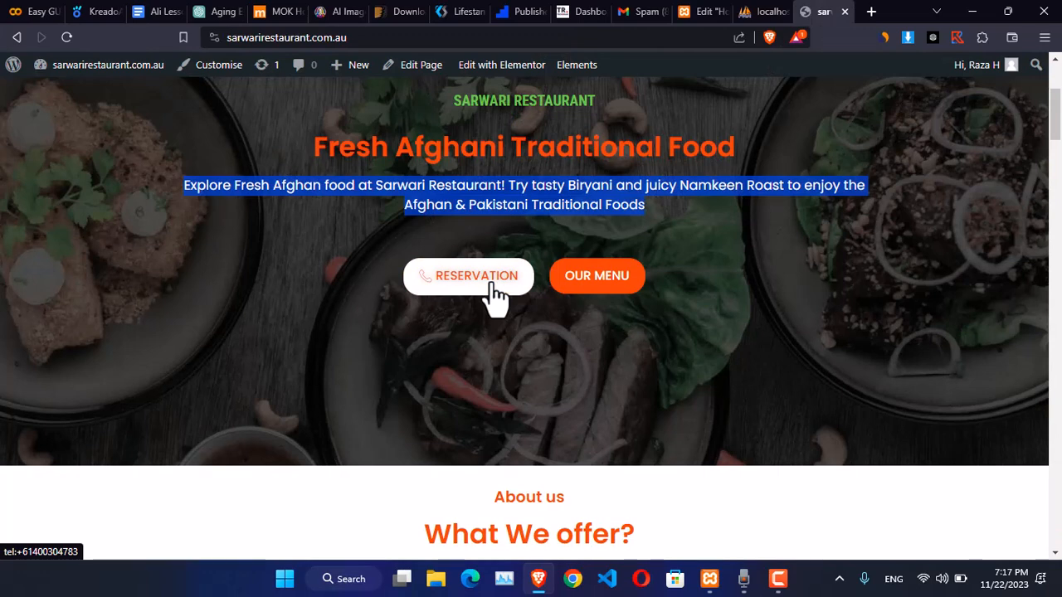
click(709, 12)
click(159, 184)
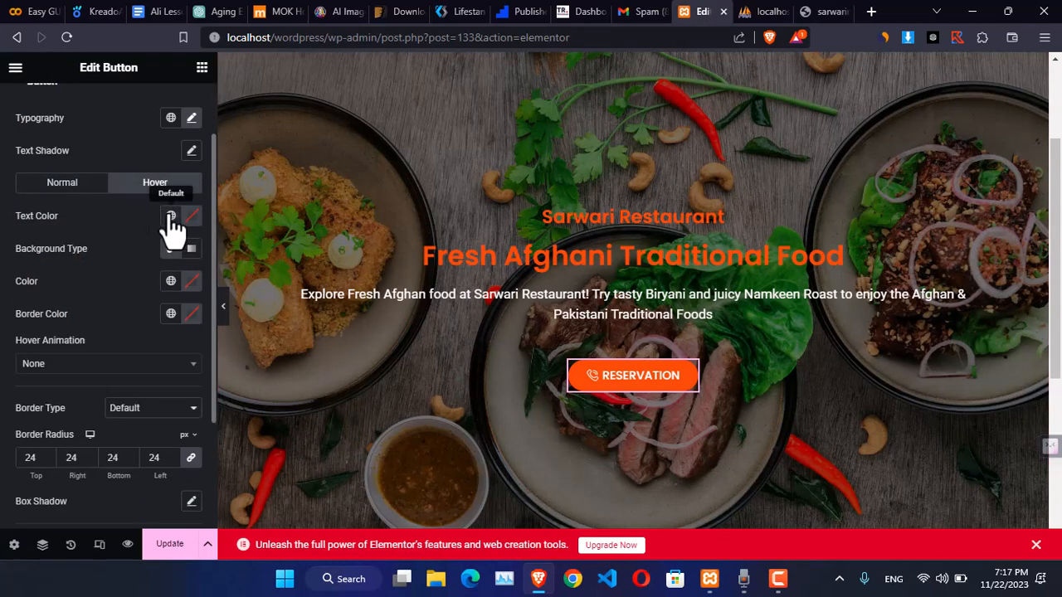
click(170, 219)
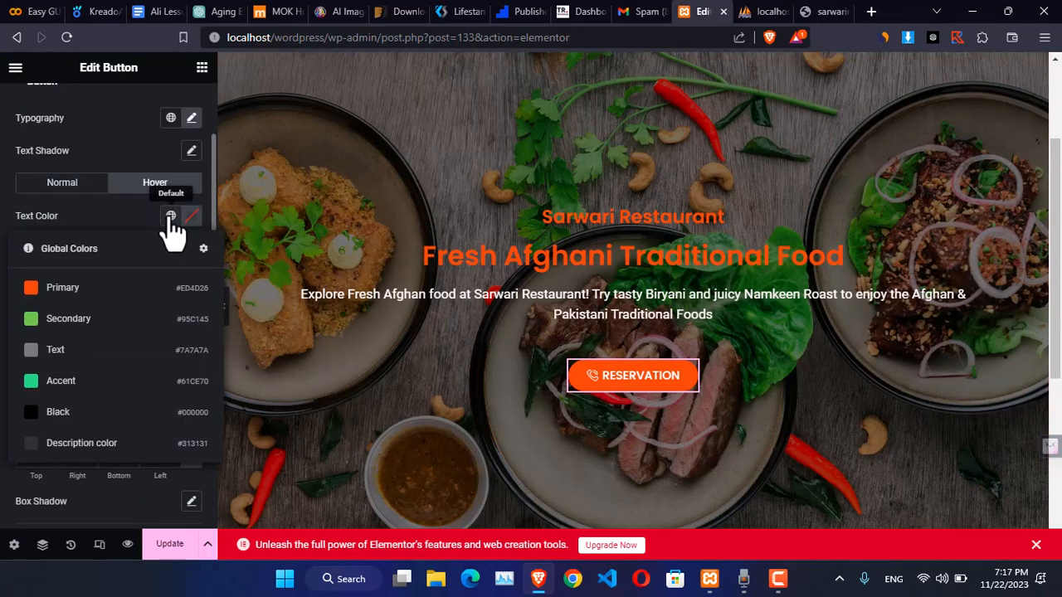
click(192, 217)
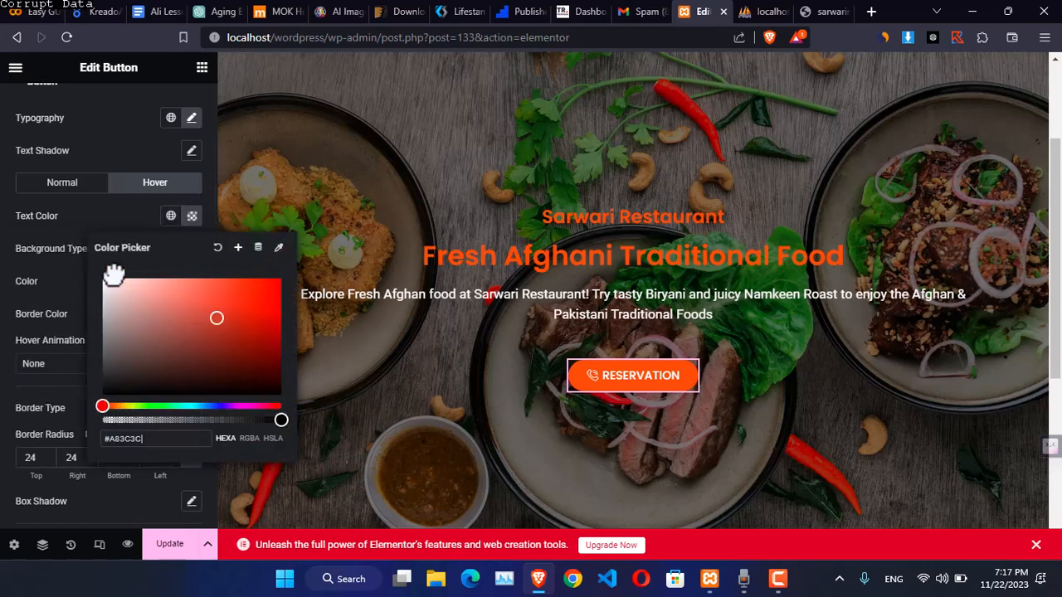
click(104, 283)
click(47, 246)
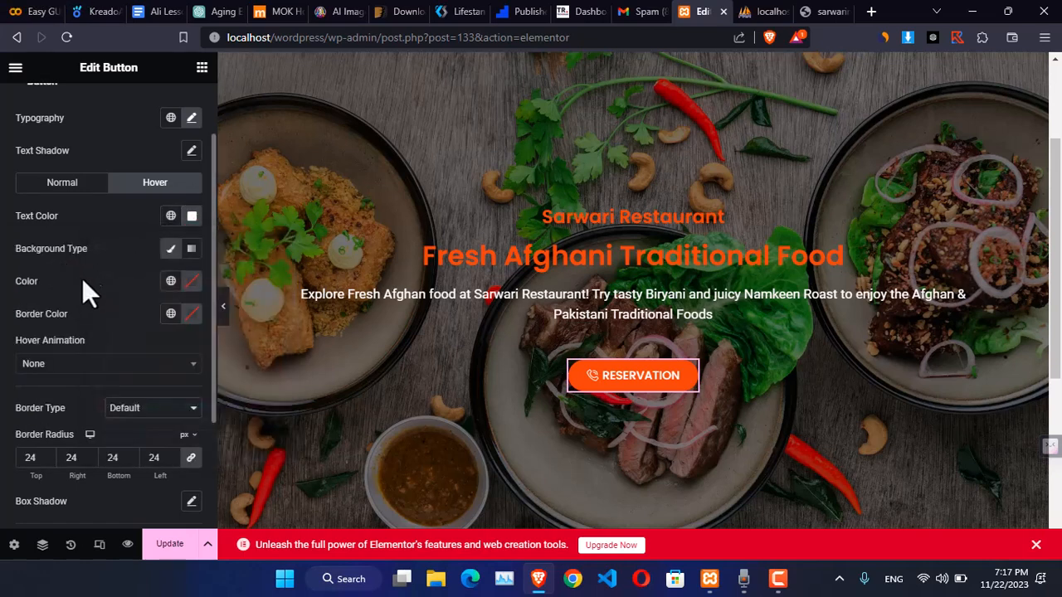
- Set the Reservation button's hover text to the global Primary color and its hover background to white, #FFFFFF
click(171, 281)
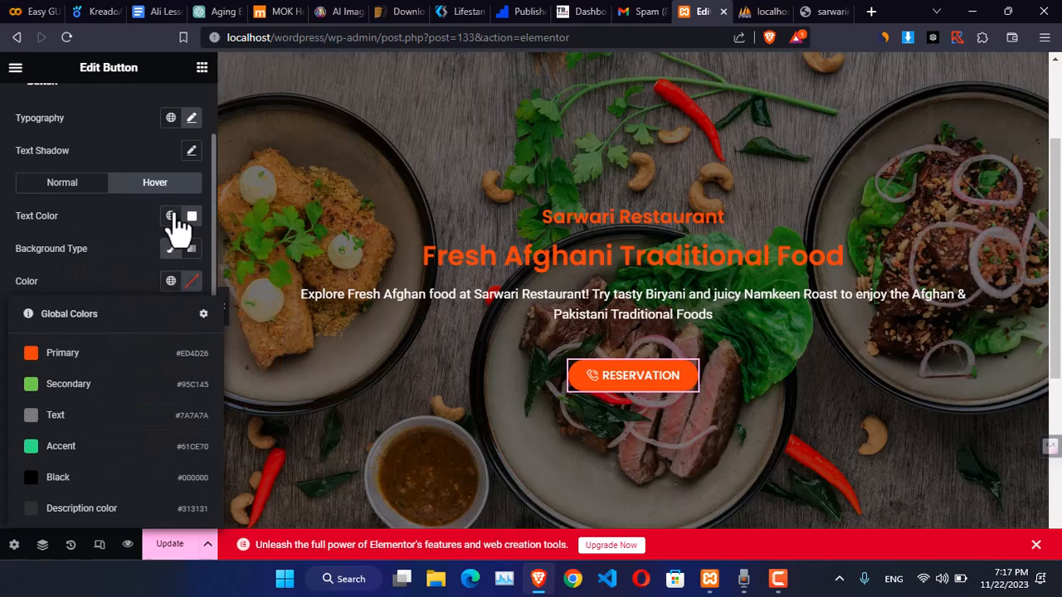
click(171, 216)
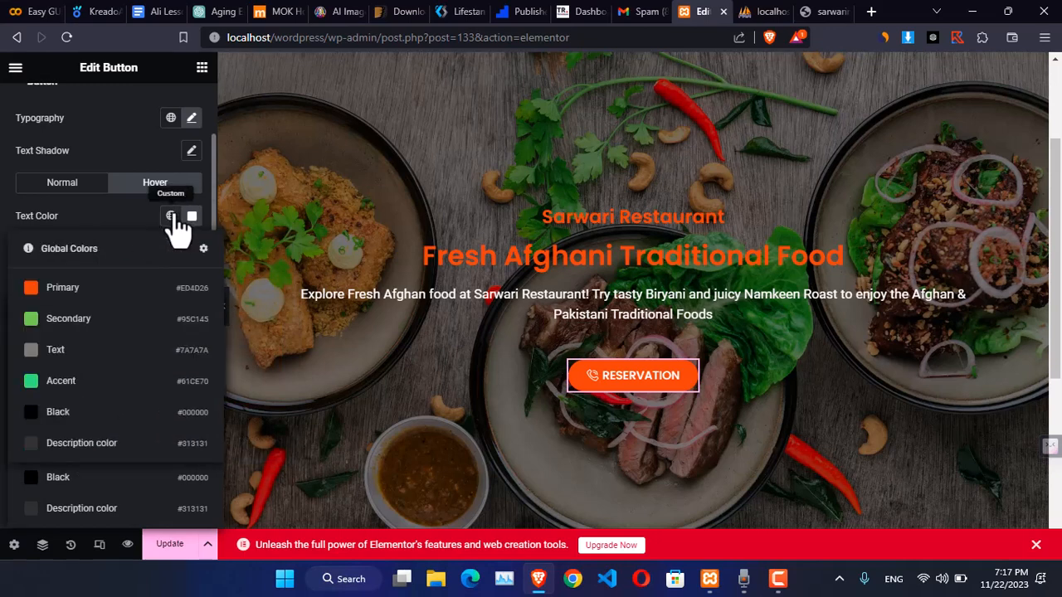
click(98, 289)
click(171, 281)
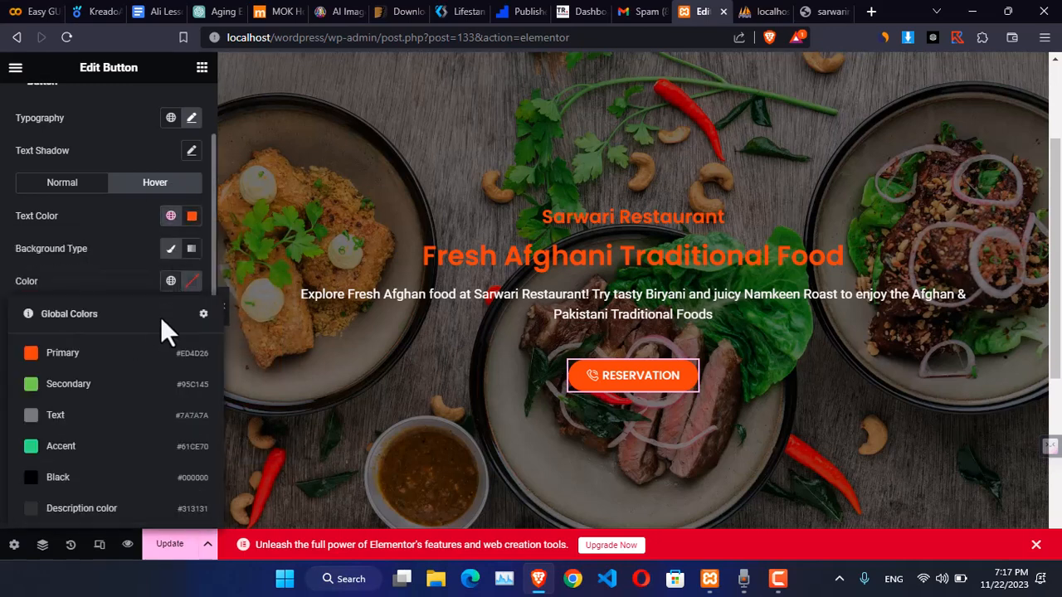
click(192, 282)
drag(105, 346, 70, 323)
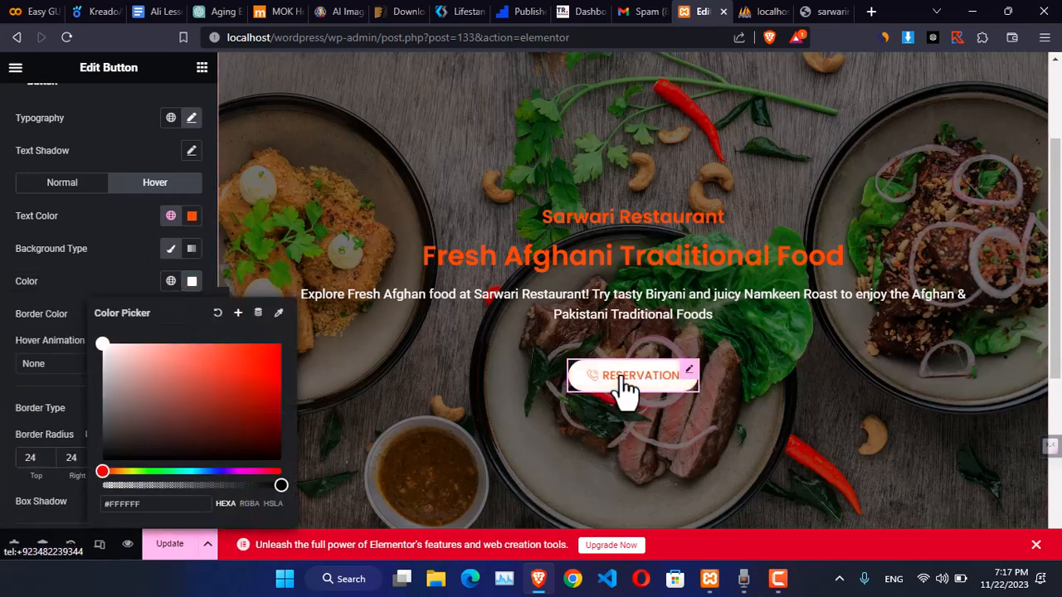
click(191, 217)
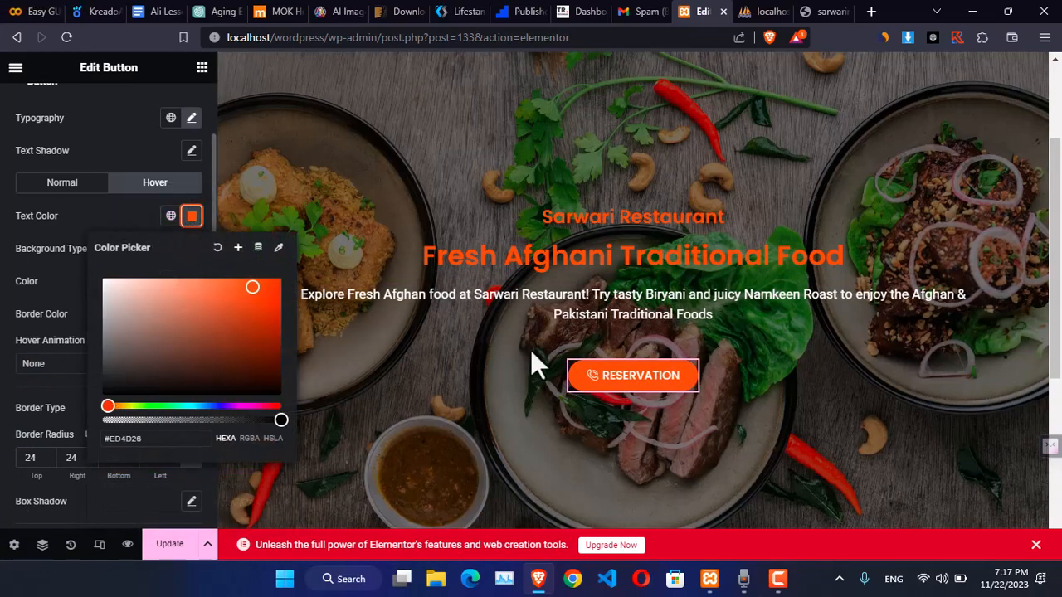
click(54, 317)
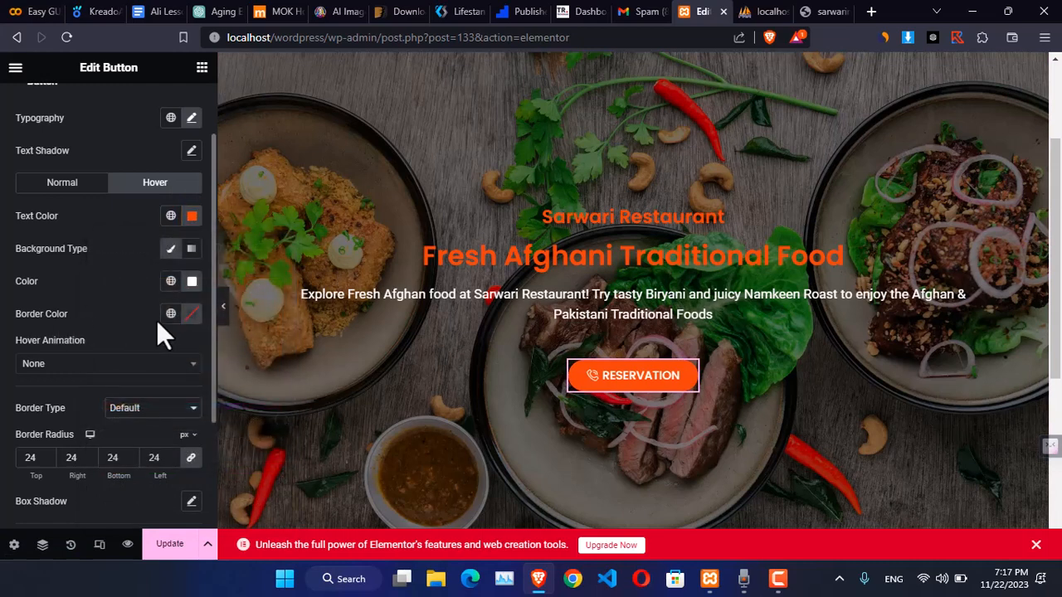
- Set the Reservation button's hover background to the global Secondary color and its hover text color to #FFFFFF
click(172, 282)
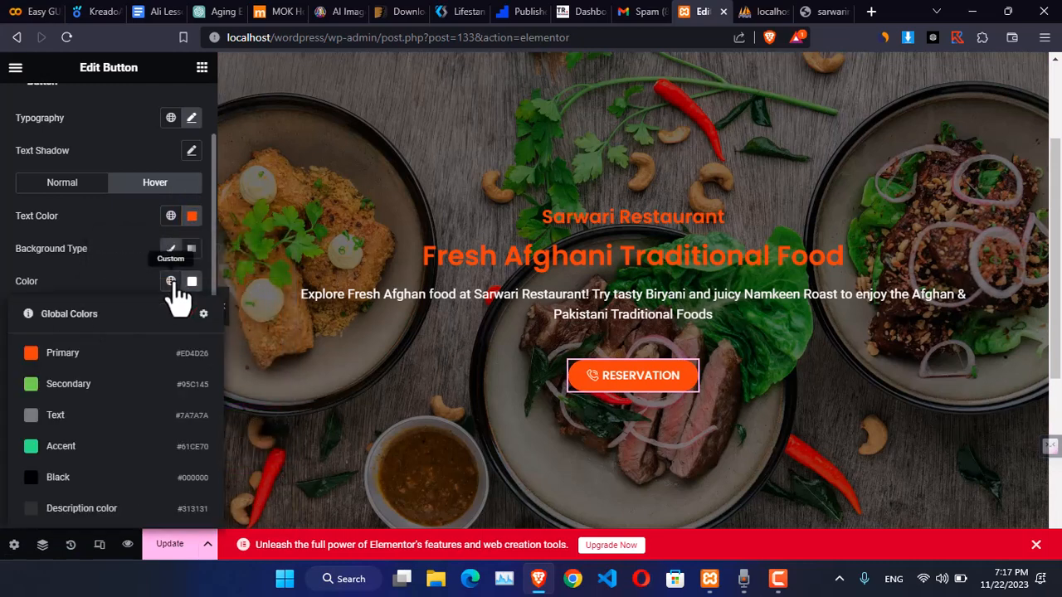
click(105, 406)
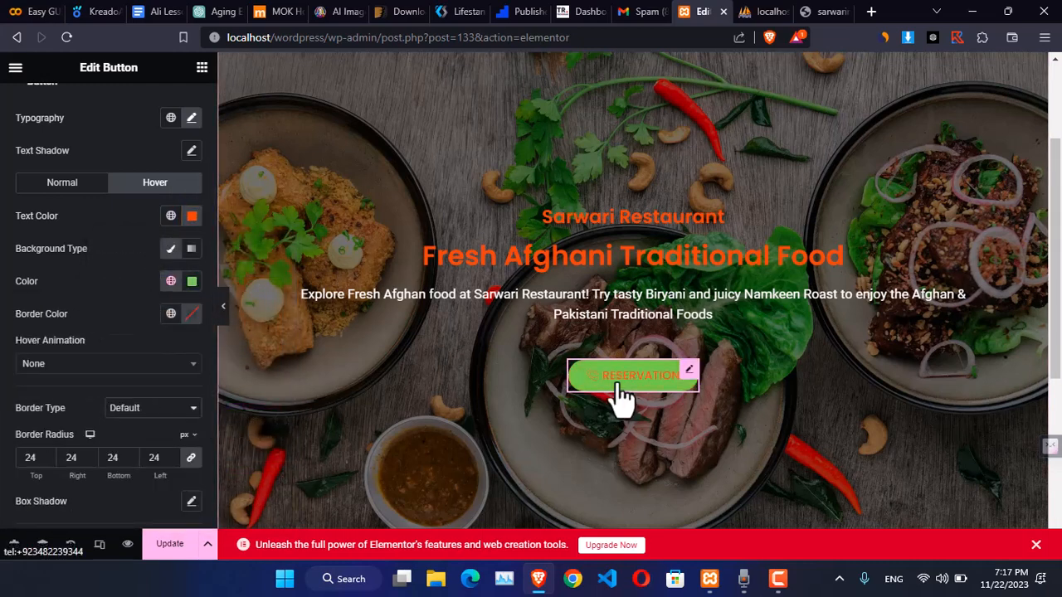
click(192, 216)
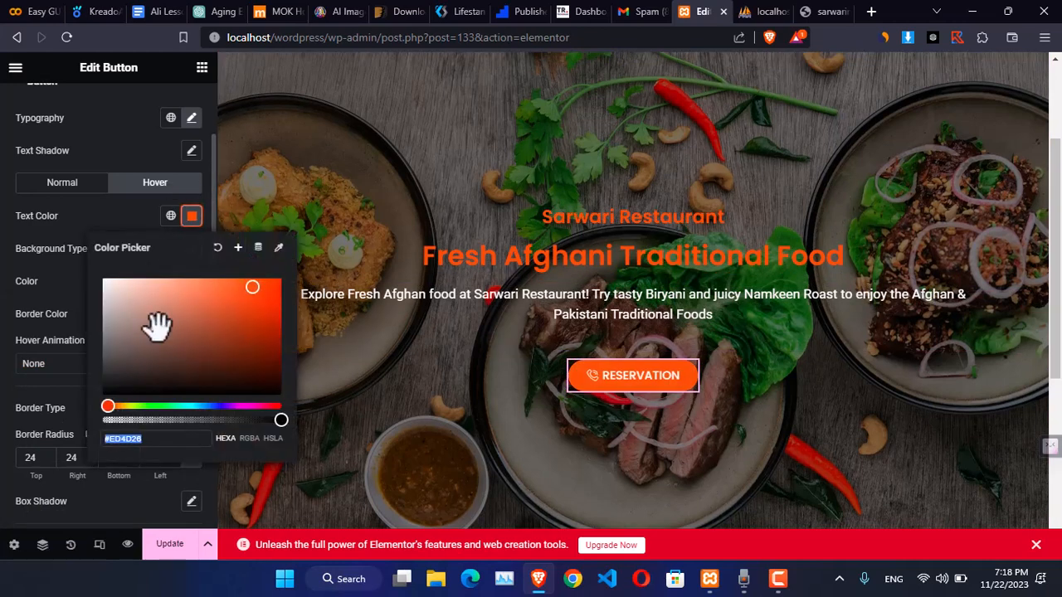
drag(151, 315, 71, 264)
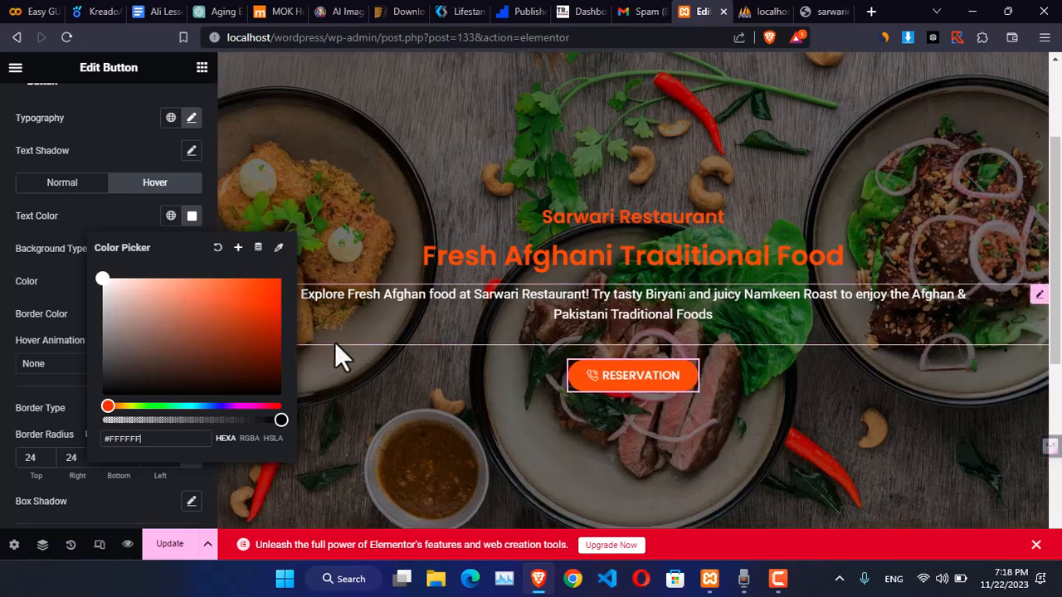
- Duplicate the Reservation button and delete the copy
click(689, 372)
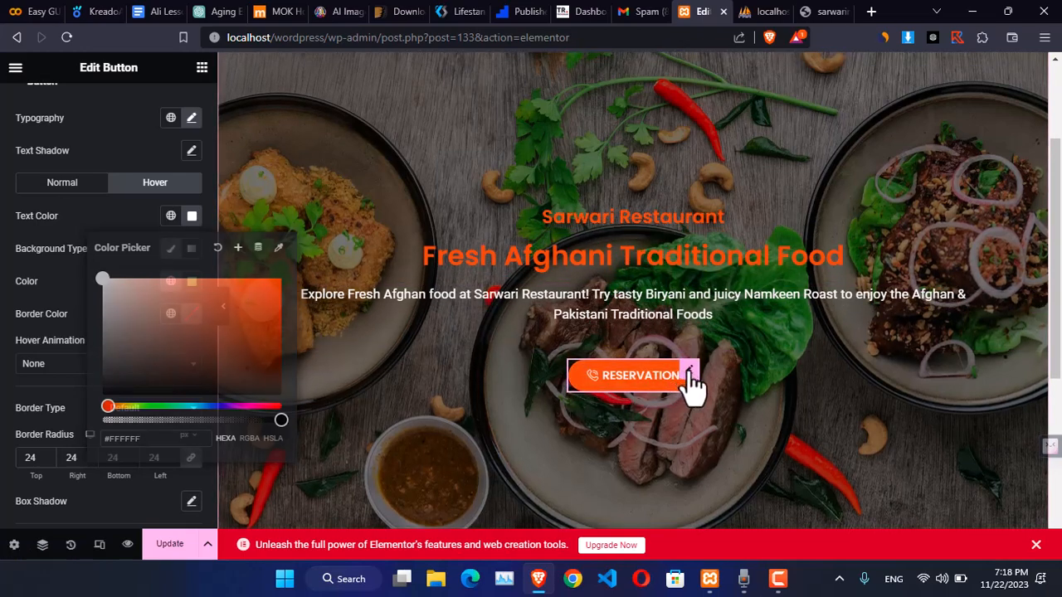
right_click(691, 378)
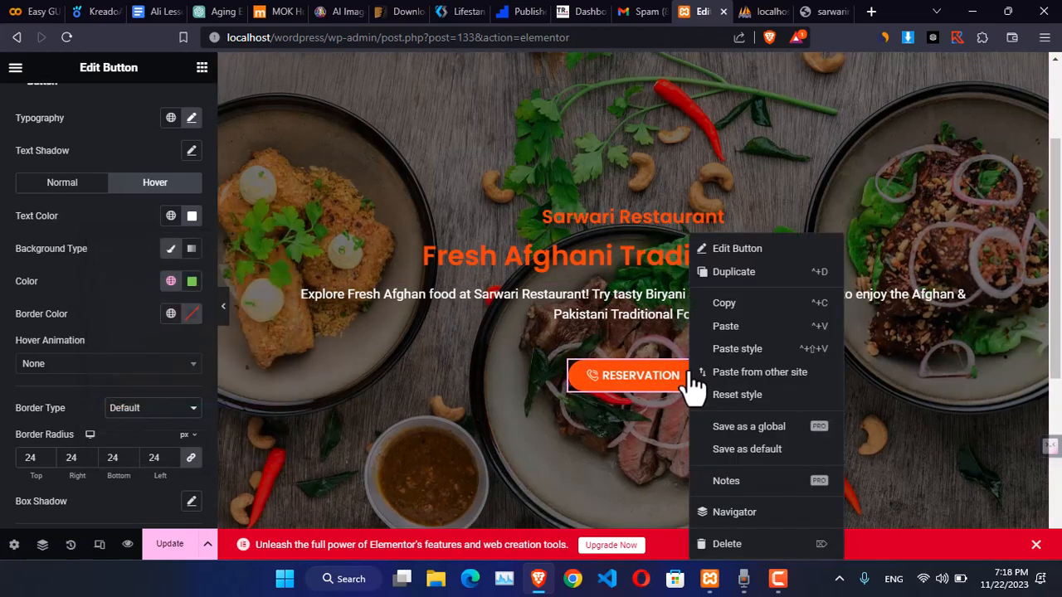
click(761, 274)
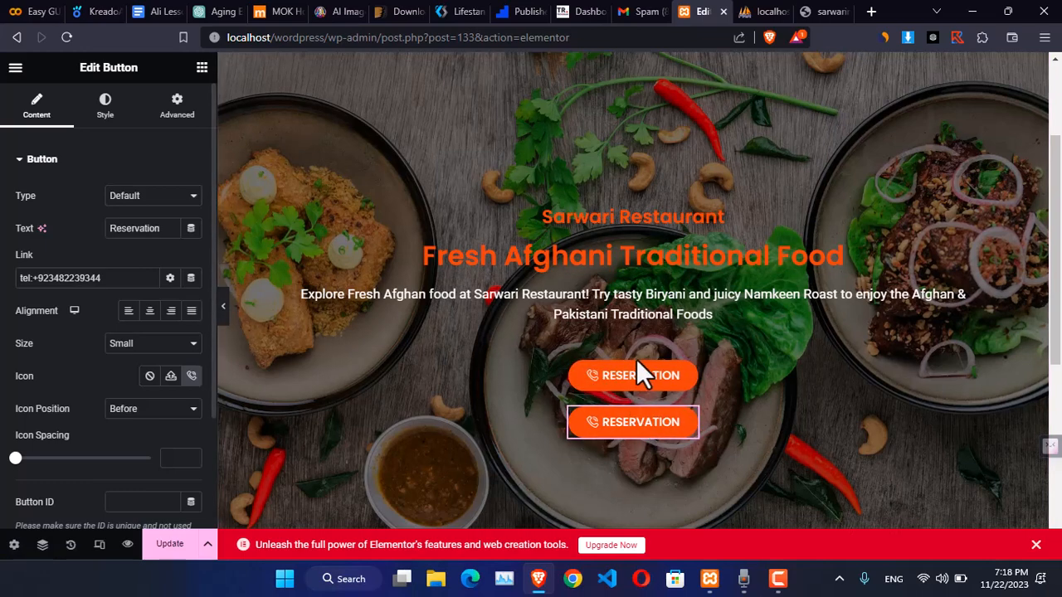
mouse_move(664, 436)
mouse_down()
mouse_move(675, 426)
mouse_move(669, 438)
mouse_up()
key(Delete)
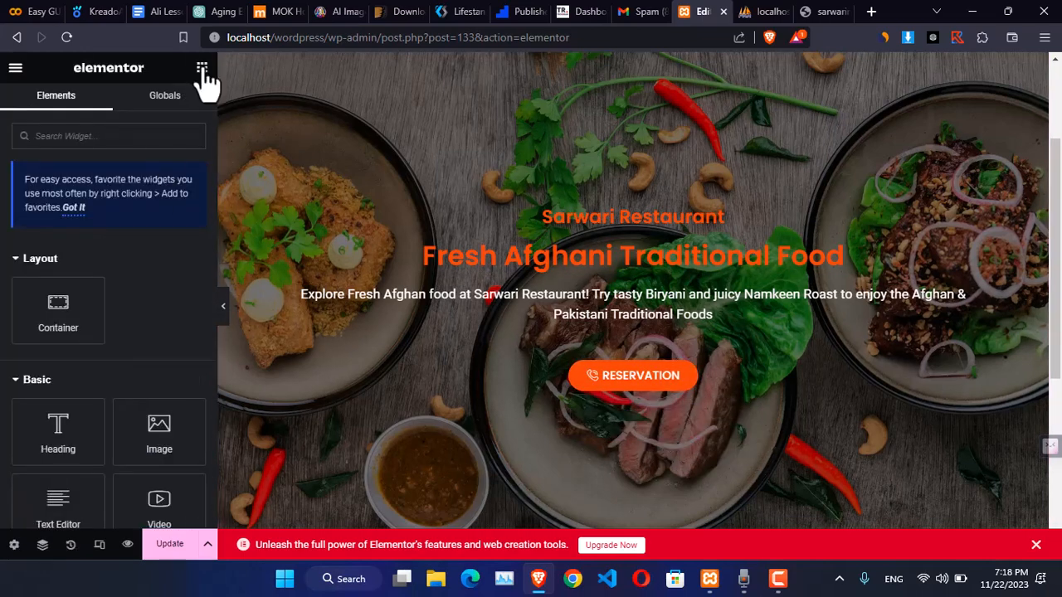
- Search the widgets for "butt" and try to place a new Button widget beside the Reservation button
text(butt)
drag(58, 274, 655, 406)
click(672, 389)
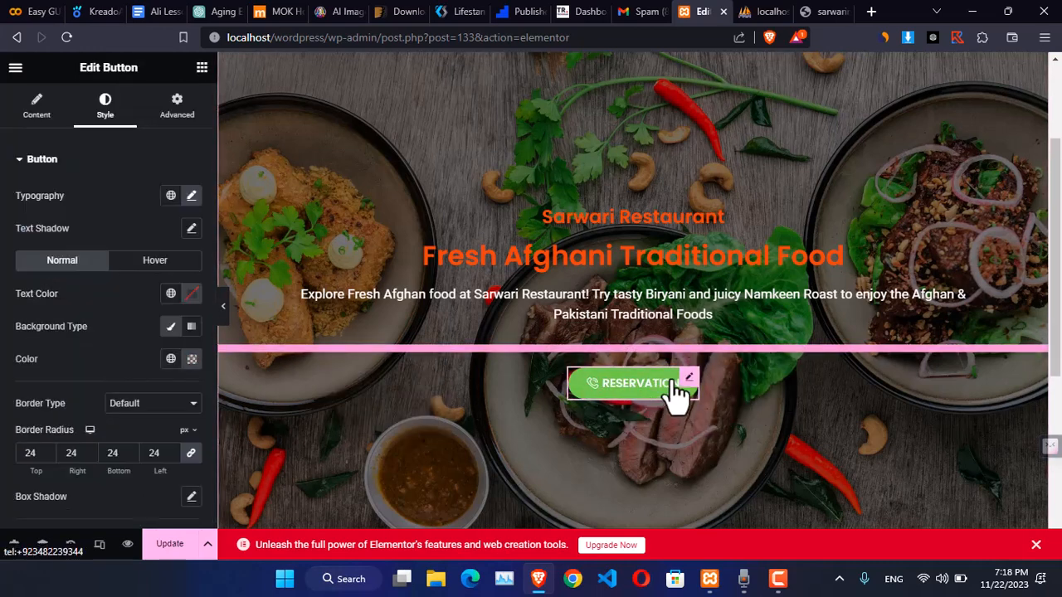
- Duplicate the Reservation button and compare the pair with the finished site's hero section
right_click(691, 390)
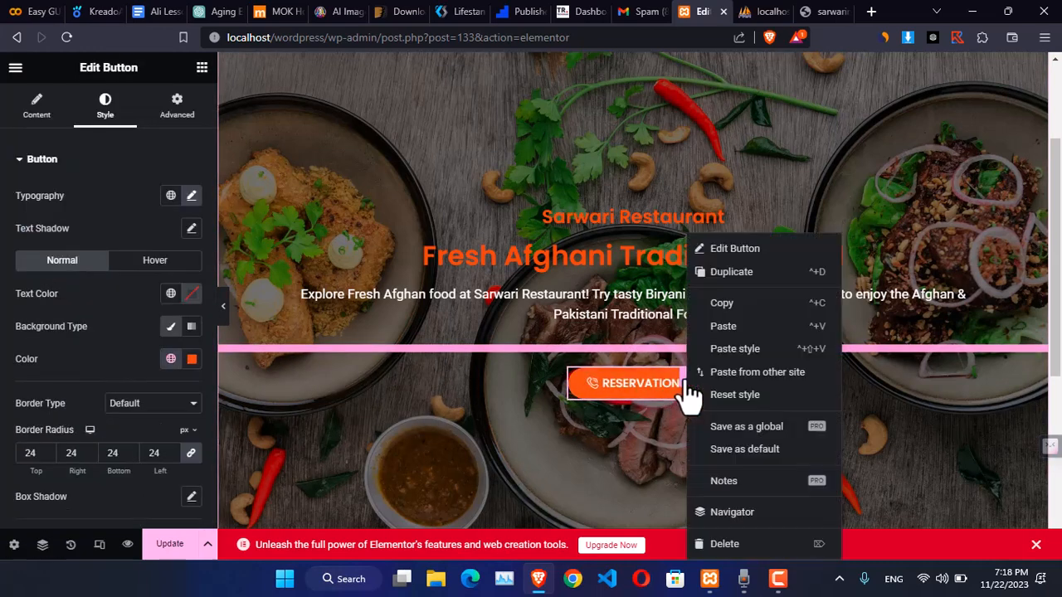
click(751, 276)
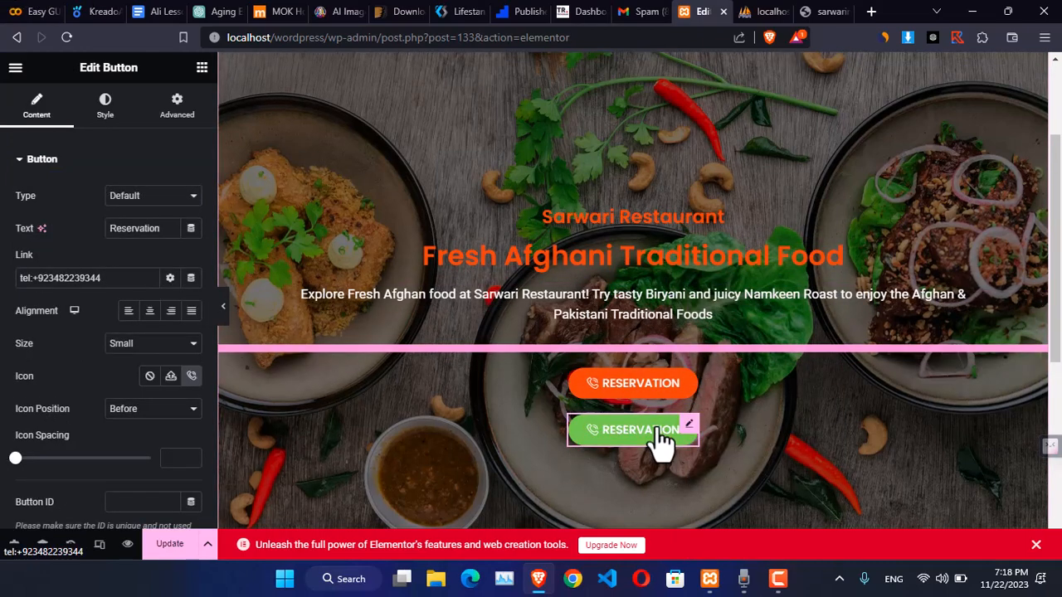
click(824, 12)
click(701, 14)
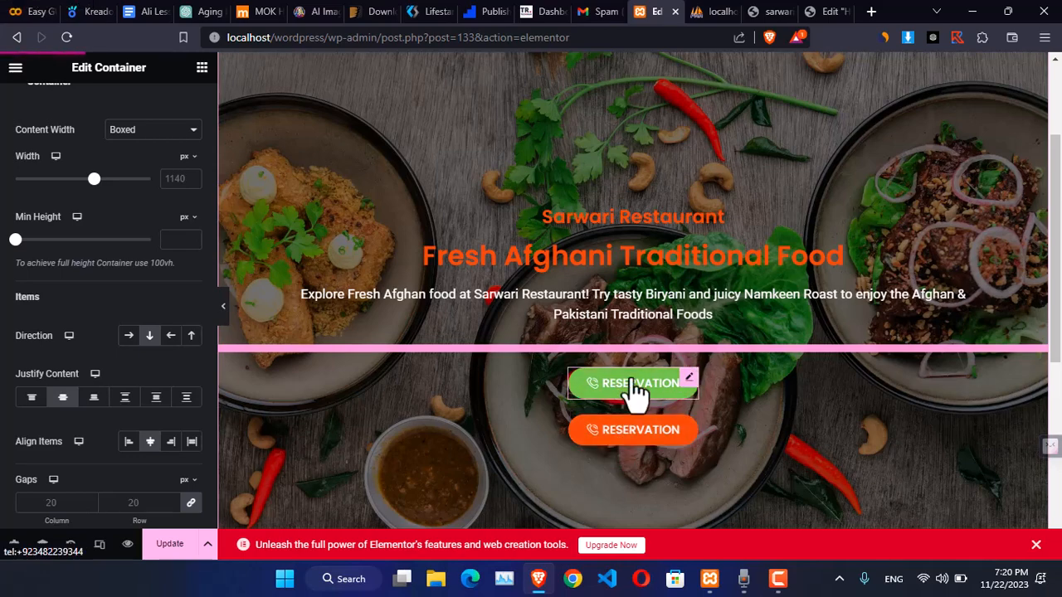
- Add a new container below the hero description and move both Reservation buttons into it
click(202, 69)
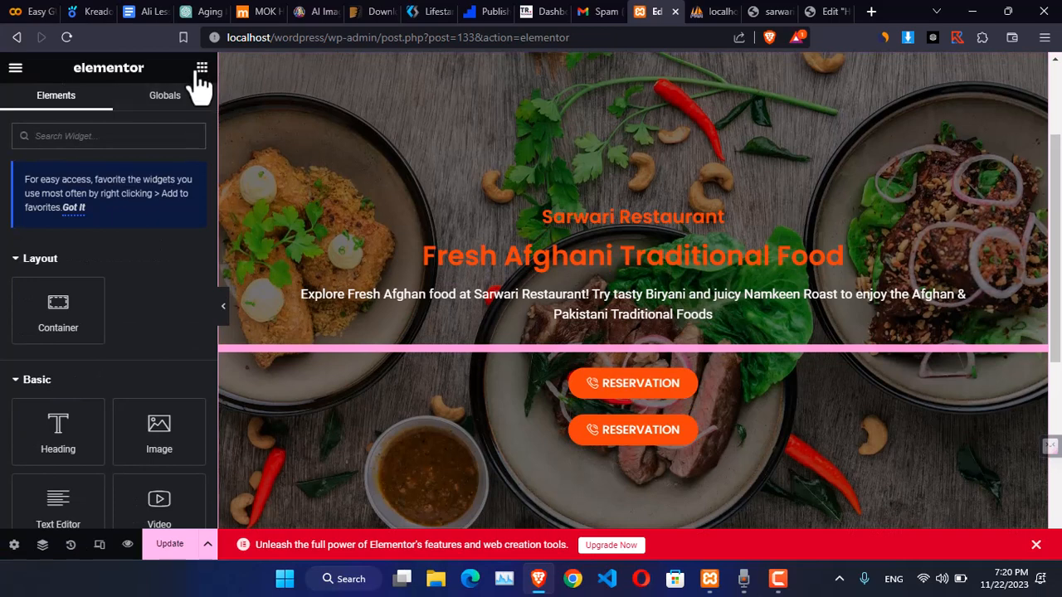
drag(90, 296, 648, 369)
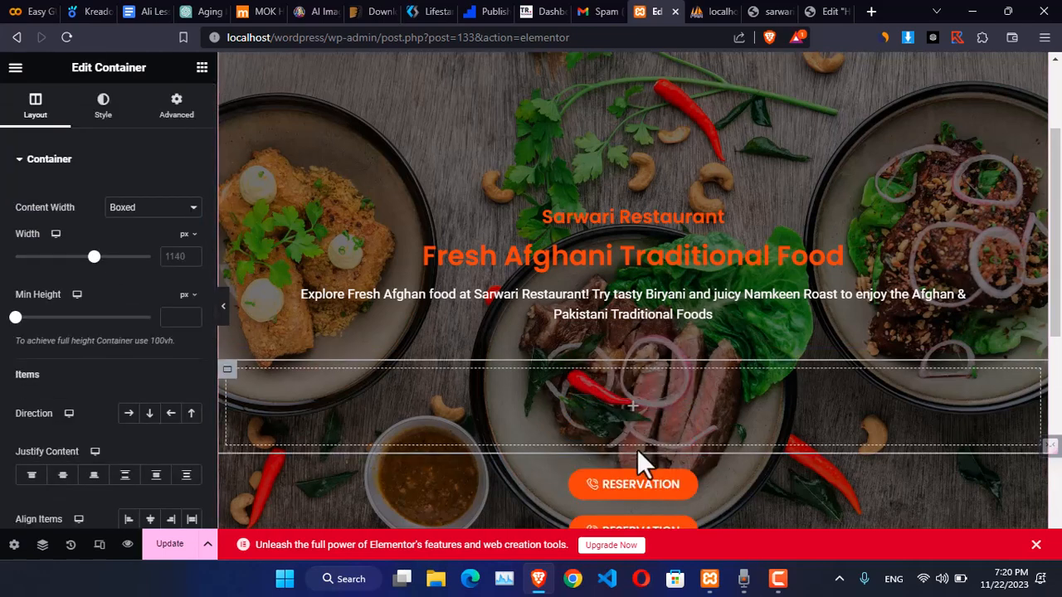
drag(636, 431, 735, 452)
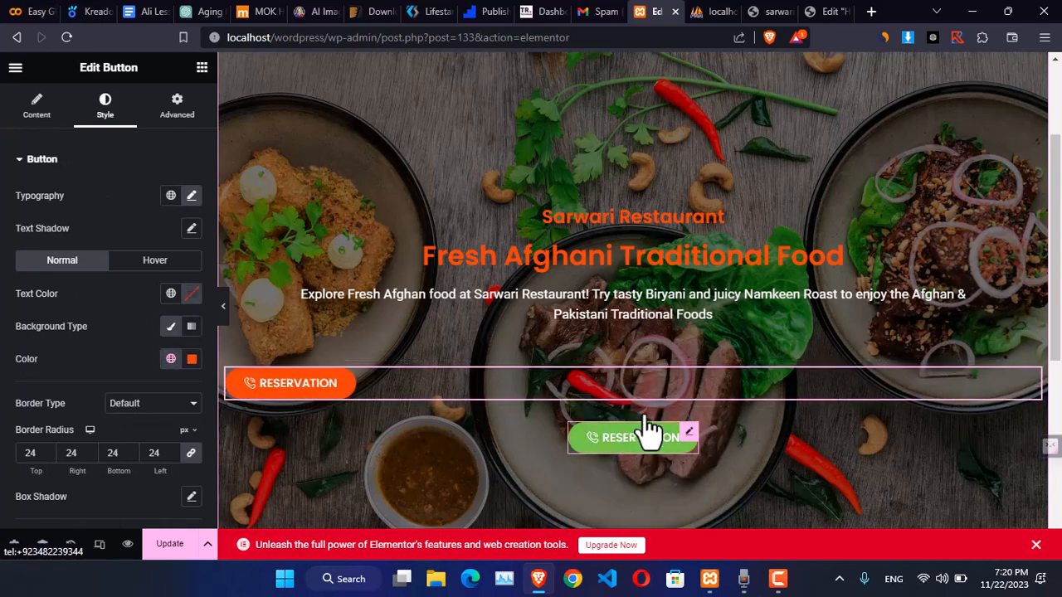
mouse_move(645, 431)
mouse_down()
mouse_move(643, 386)
mouse_move(628, 441)
mouse_move(639, 443)
mouse_up()
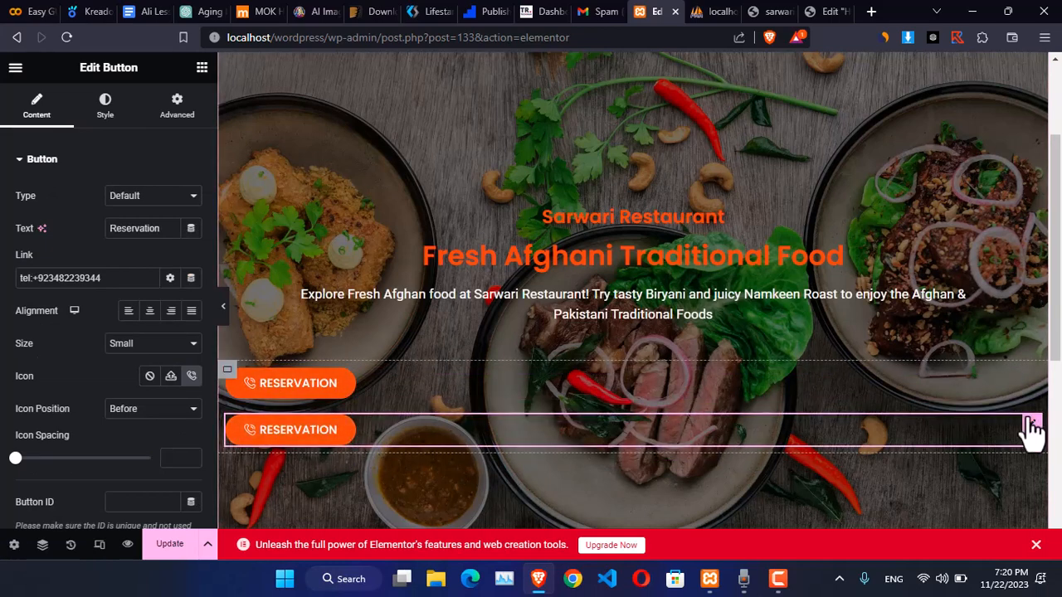
- Delete the second Reservation button in the inner container and replace it with a duplicate of the first
key(Delete)
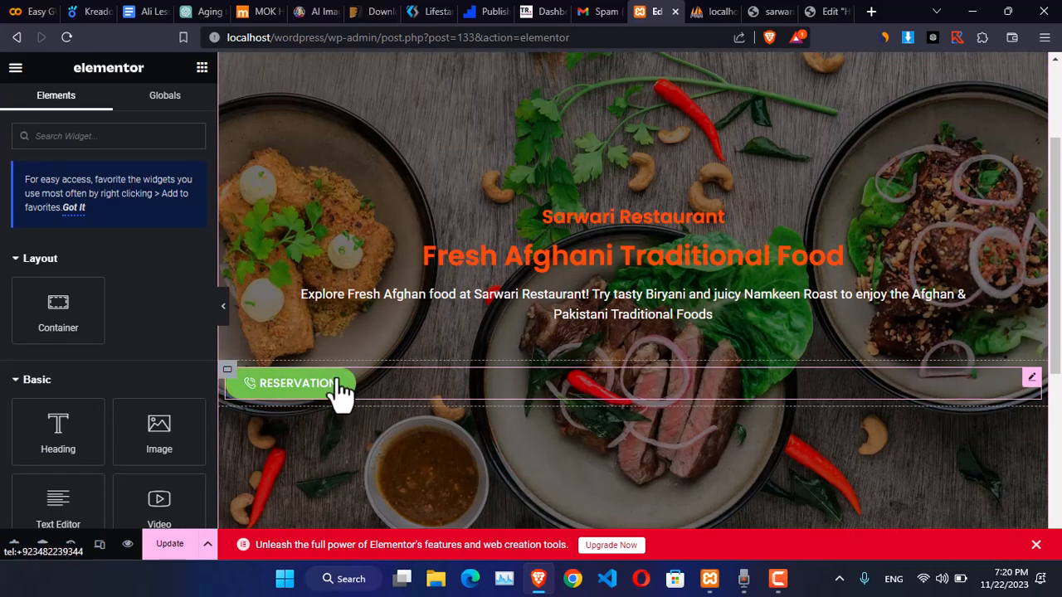
right_click(340, 390)
click(418, 281)
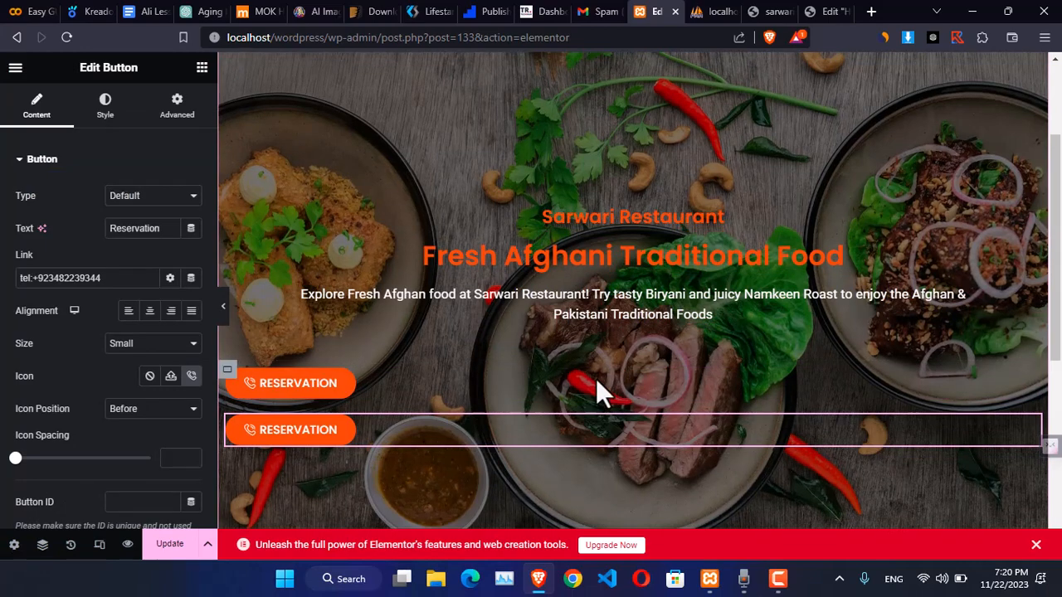
- Select the inner container holding the two buttons in the page structure and set its direction to Row - horizontal
right_click(598, 381)
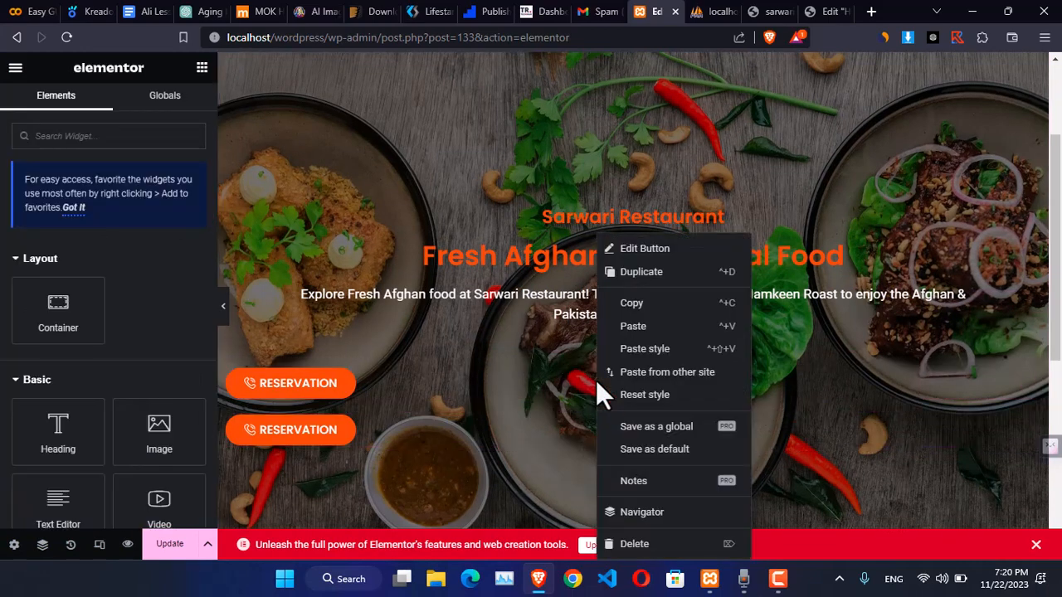
click(653, 512)
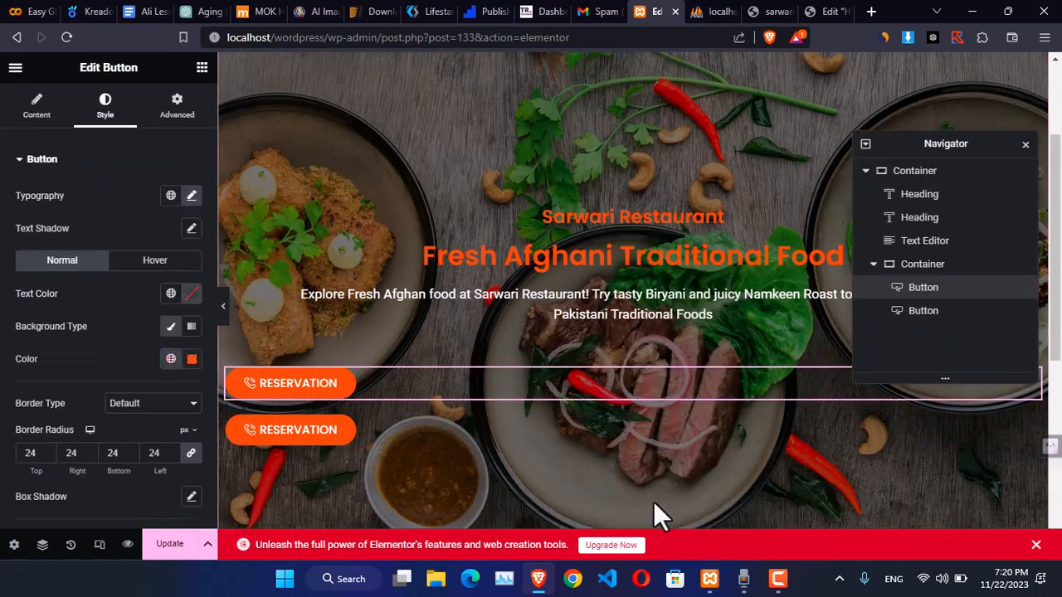
click(940, 267)
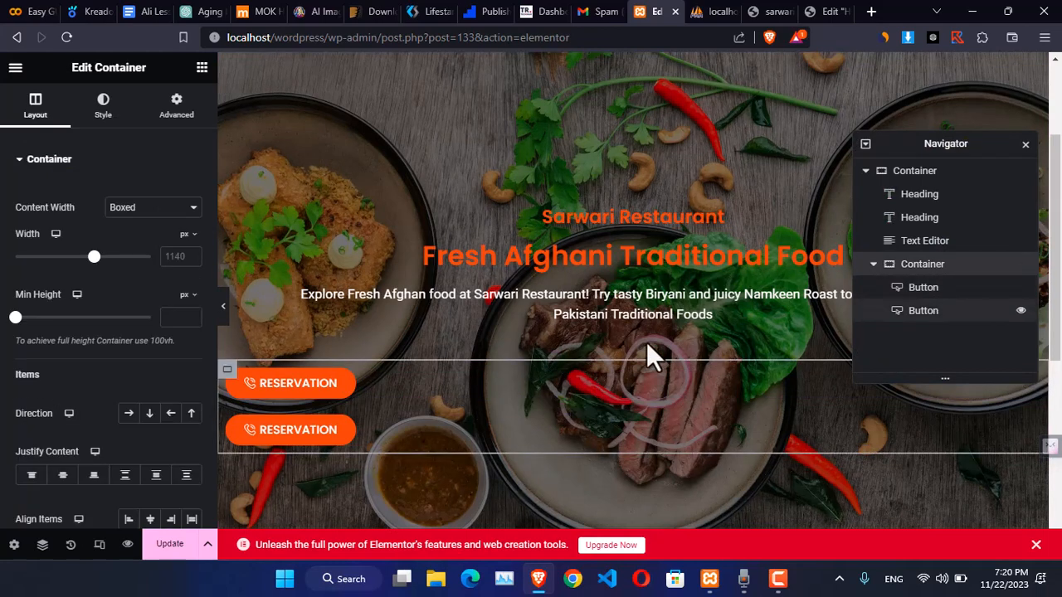
click(130, 414)
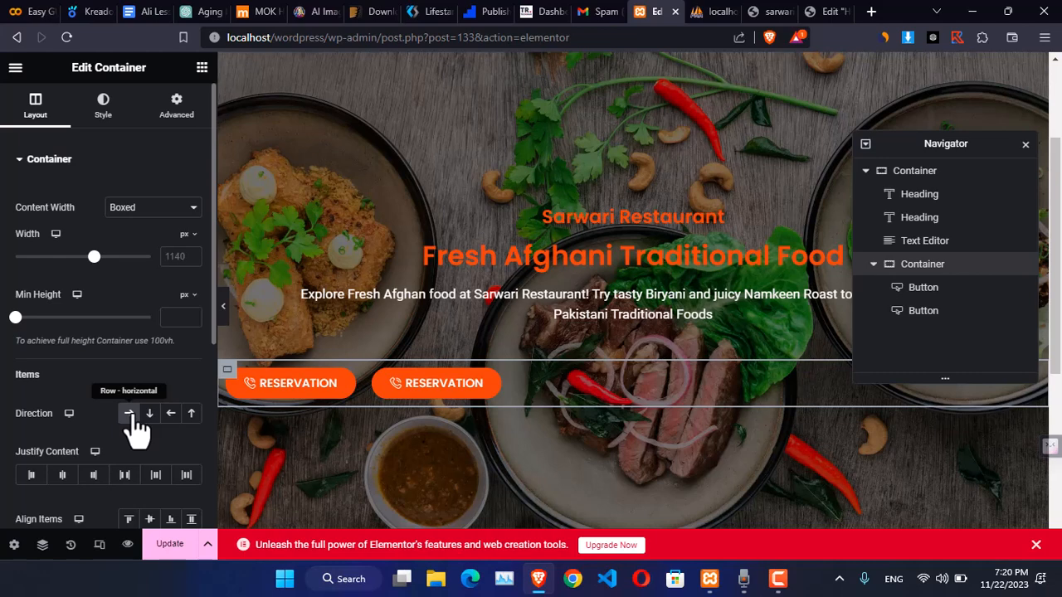
- Try Space Around for the inner container's content justification and settle on Center
click(156, 475)
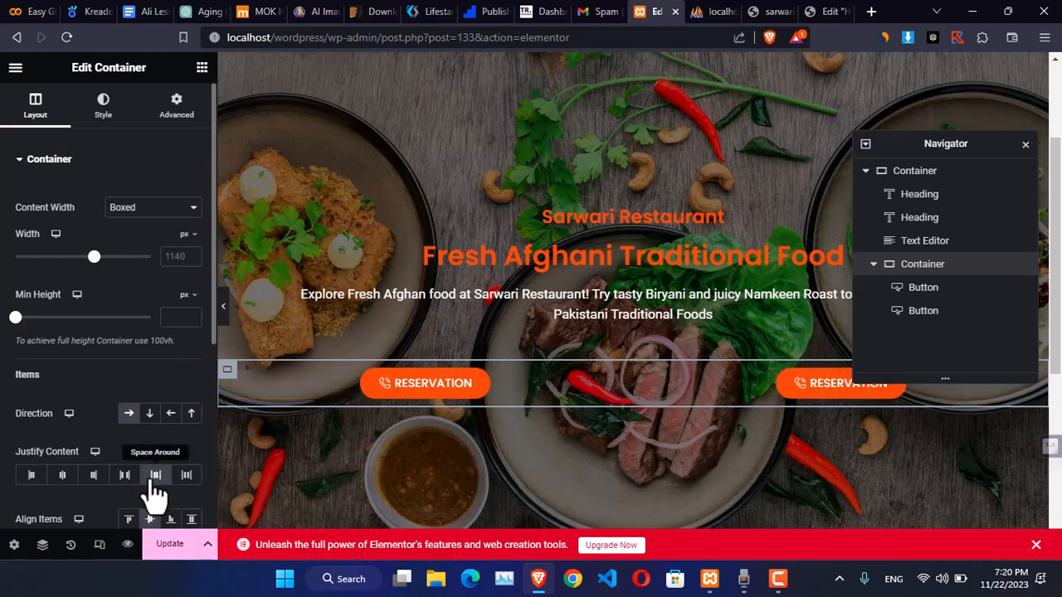
click(62, 475)
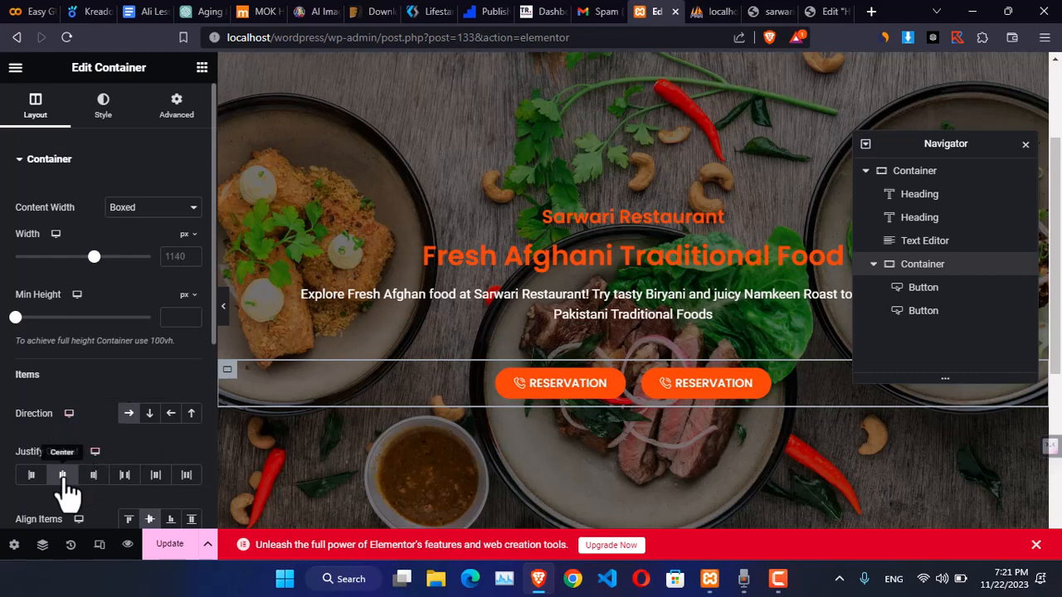
scroll(75, 451, down, 1)
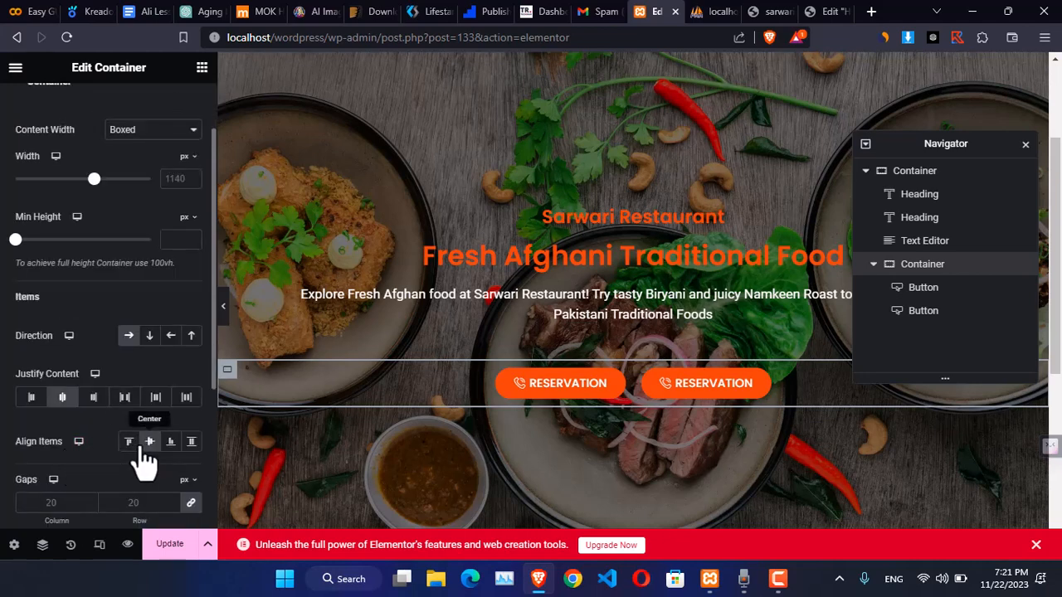
- Replace the label text of the second button in the row, entering "Our"
click(690, 396)
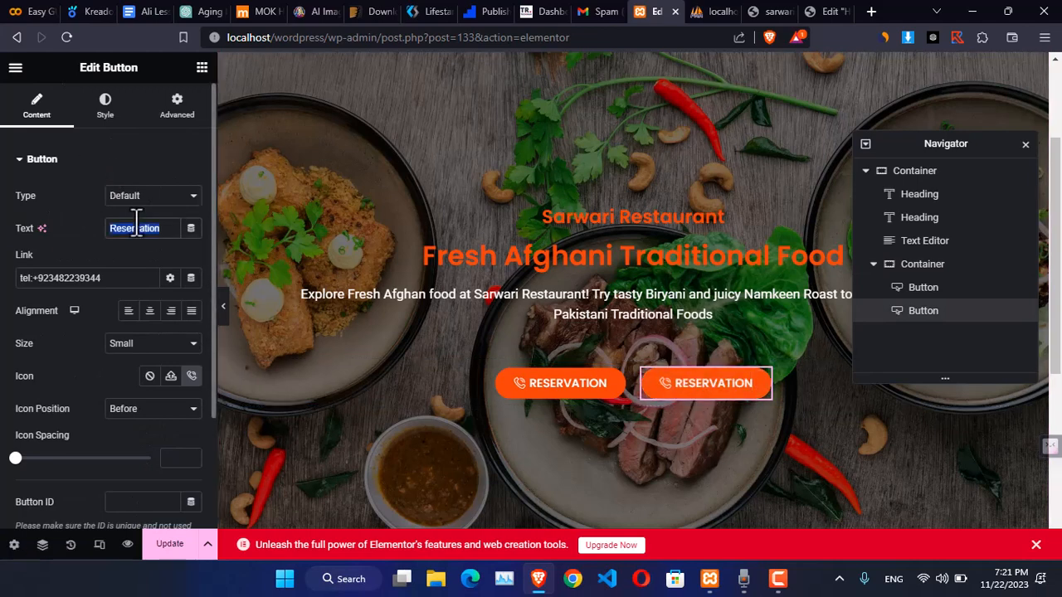
text(Our)
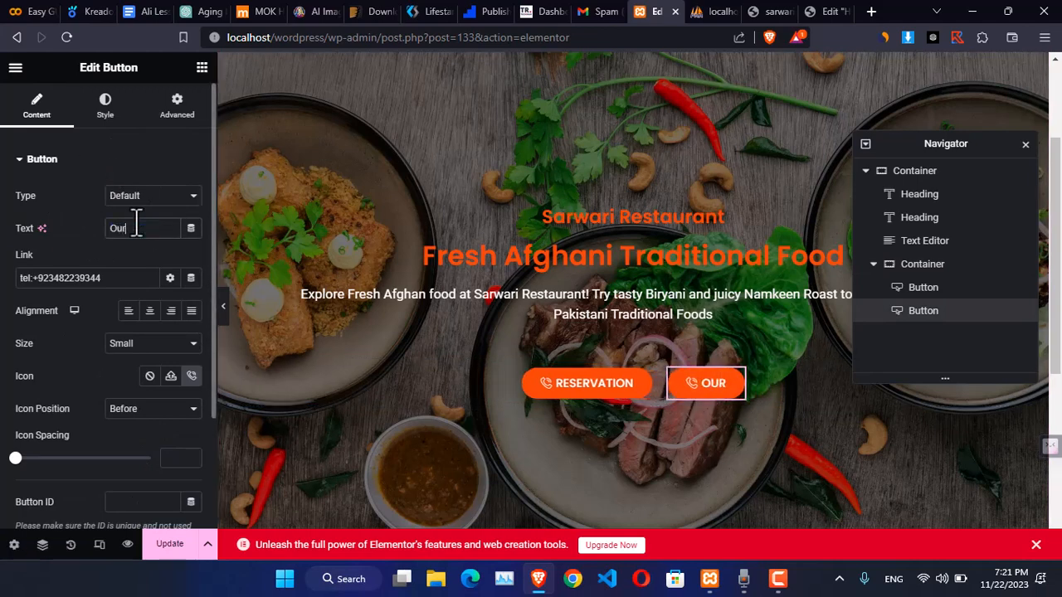
- Complete the second hero button's label as "Our Menu" and select its existing link for replacement
text( Menu)
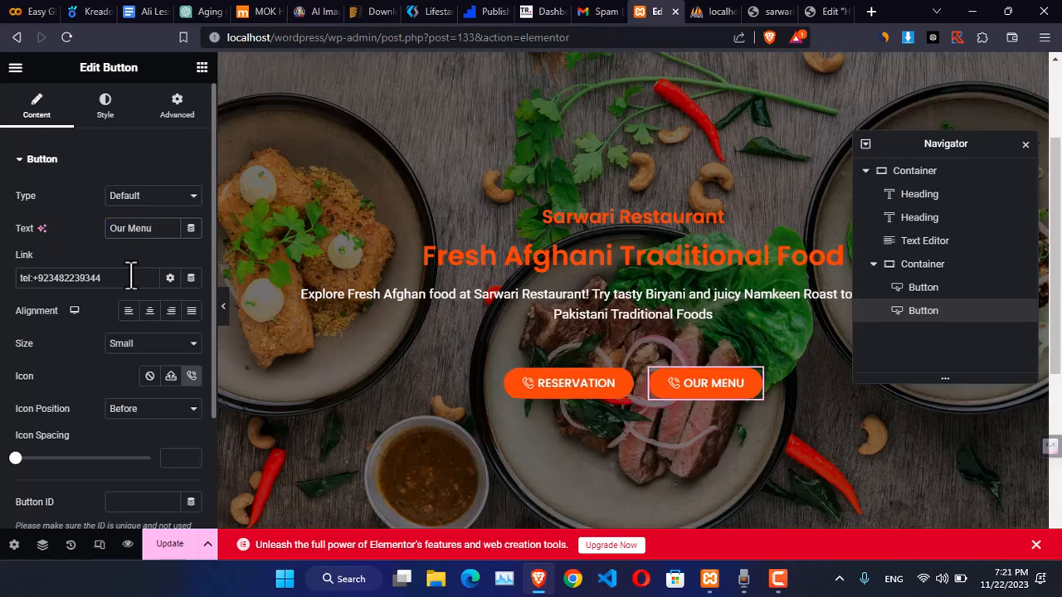
drag(100, 277, 22, 274)
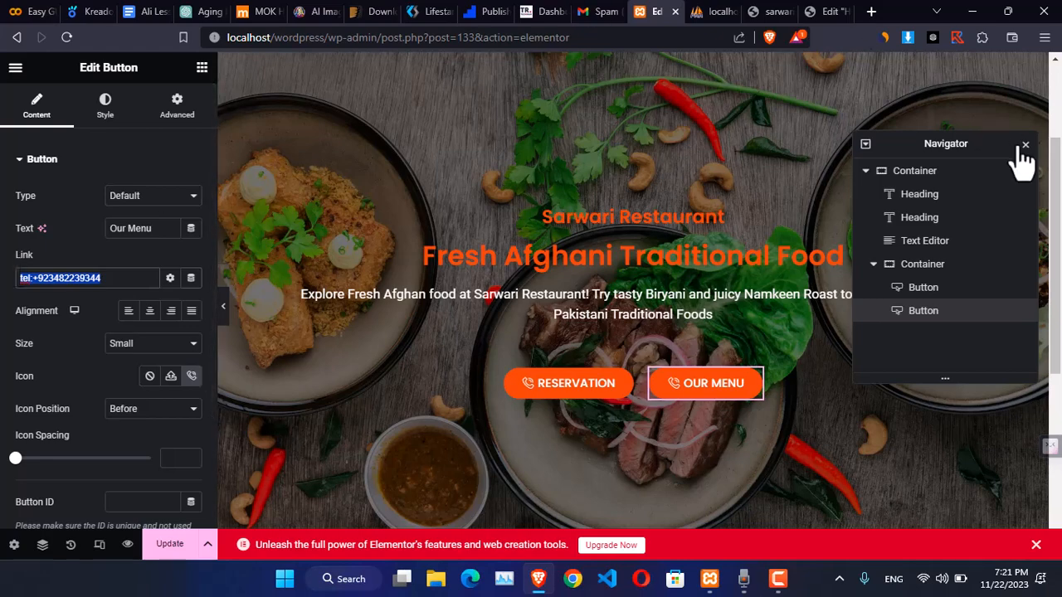
scroll(637, 220, up, 2)
scroll(637, 194, down, 6)
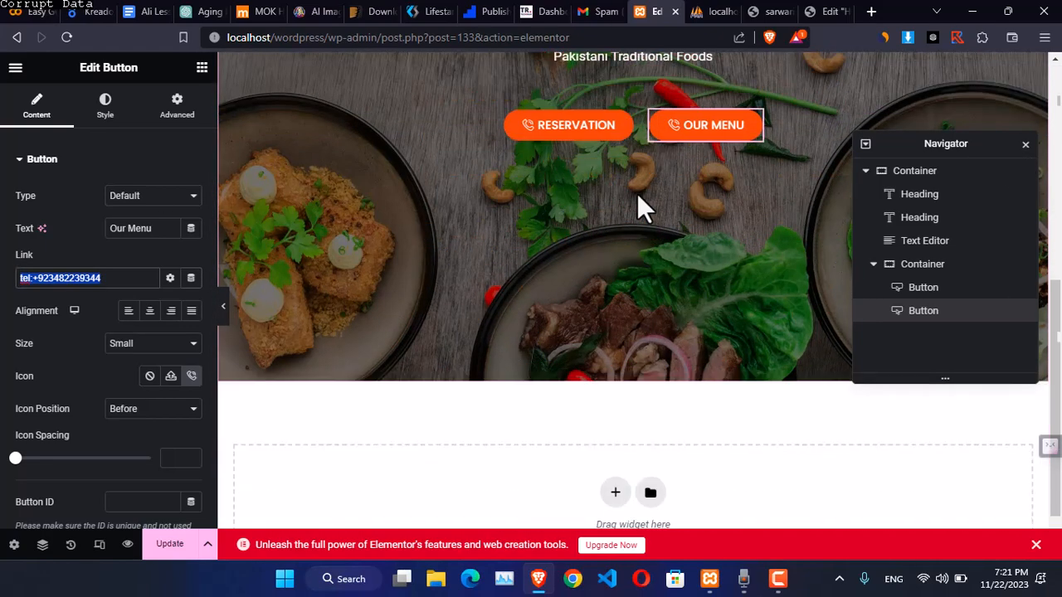
scroll(638, 194, up, 5)
scroll(622, 240, down, 2)
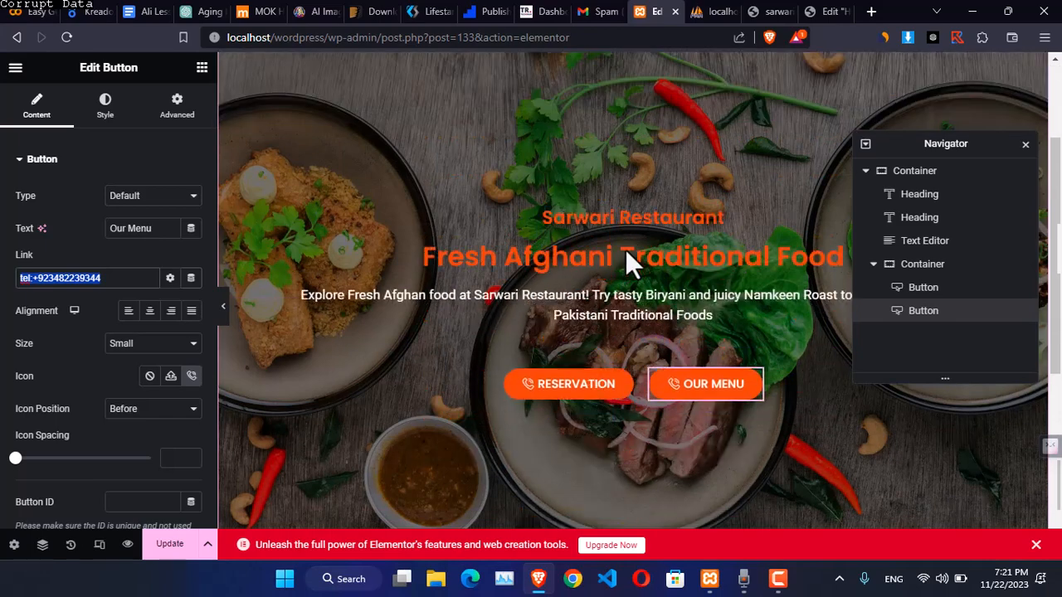
scroll(626, 252, up, 1)
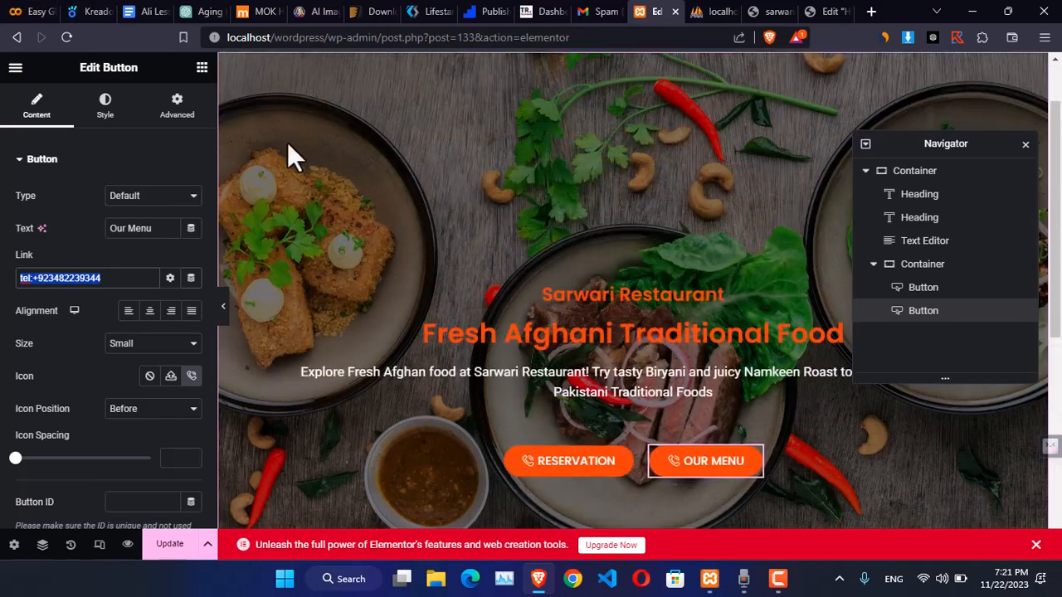
- Set the hero container's top and bottom padding to 200 px
click(177, 106)
scroll(639, 154, up, 1)
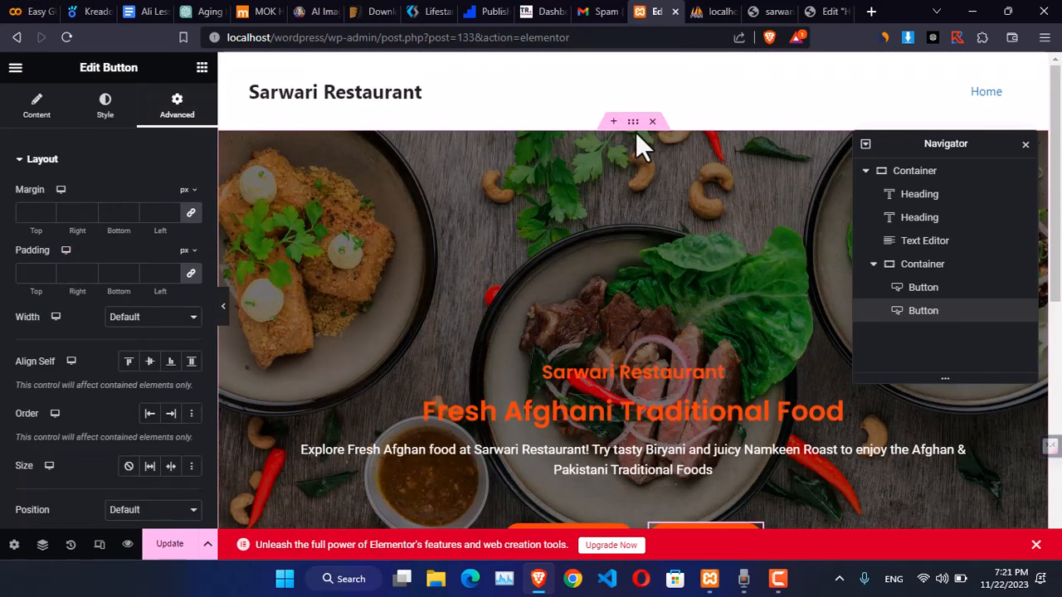
click(632, 124)
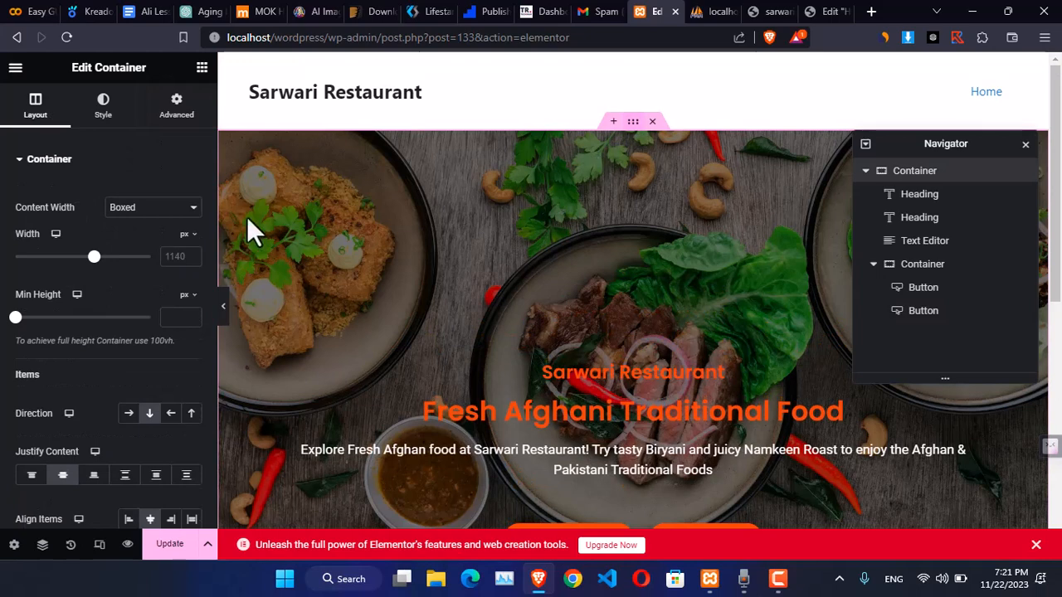
click(184, 118)
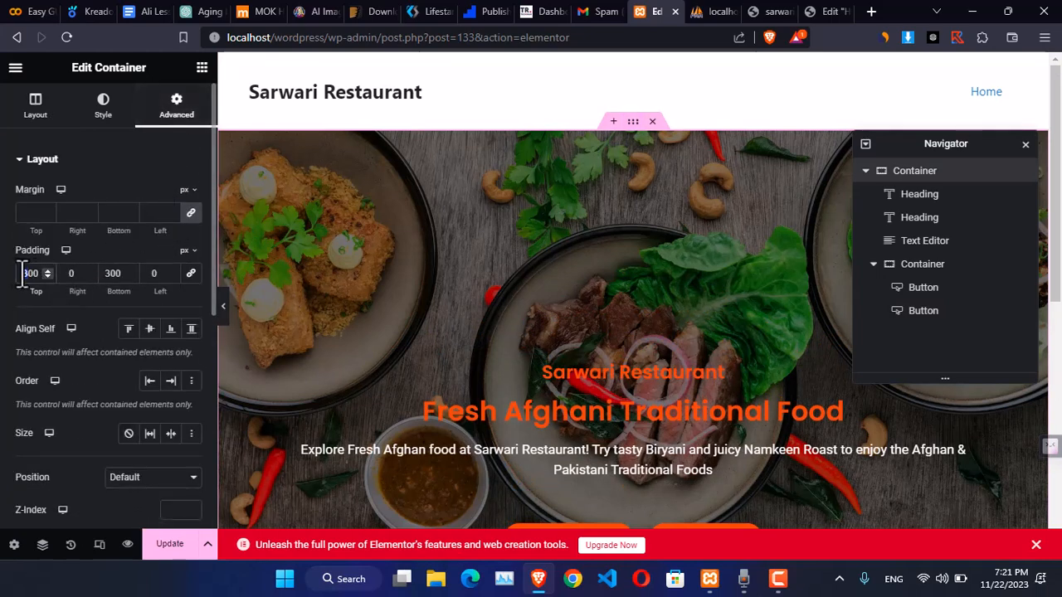
text(200)
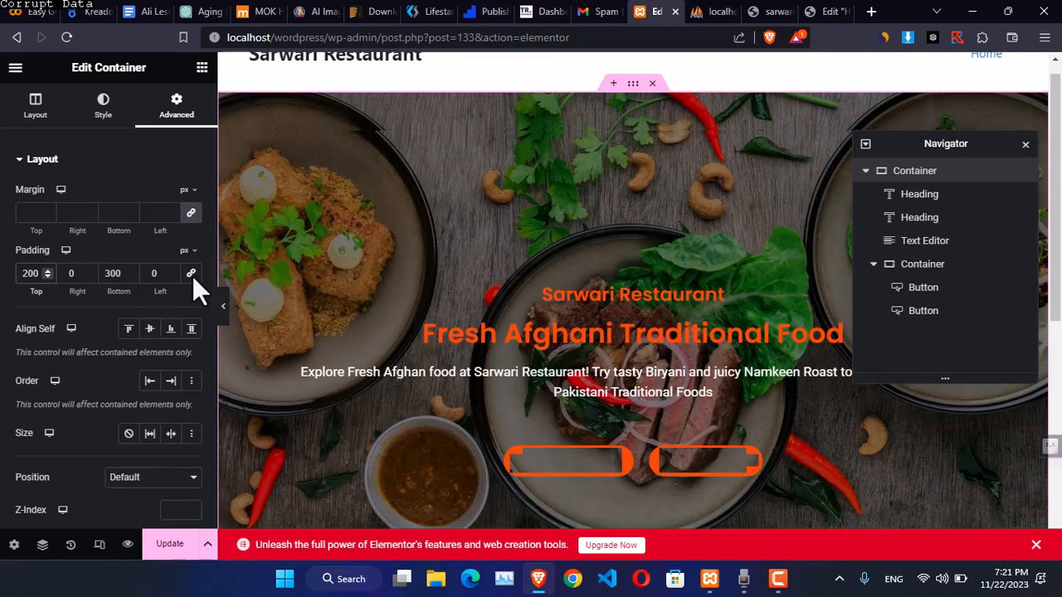
double_click(104, 275)
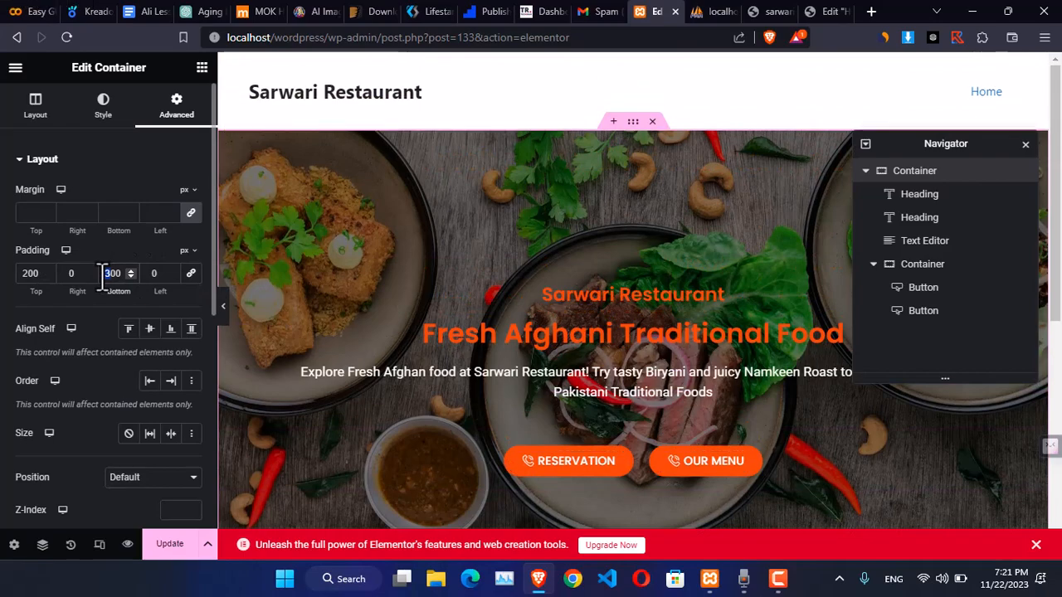
text(200)
scroll(660, 299, down, 3)
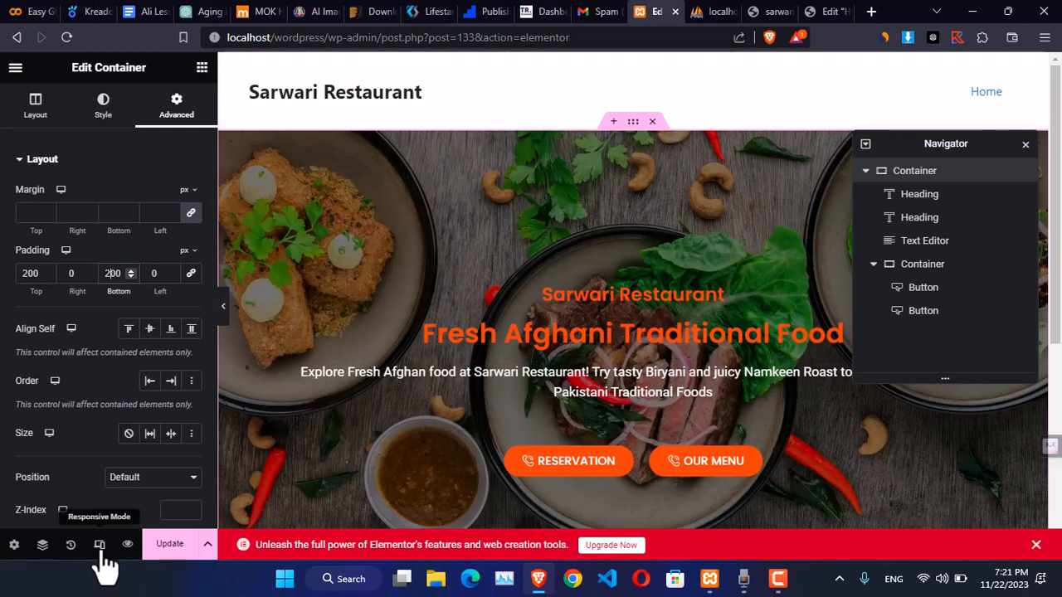
- Turn on the responsive preview, check the tablet portrait layout, and switch to the mobile portrait layout
click(99, 549)
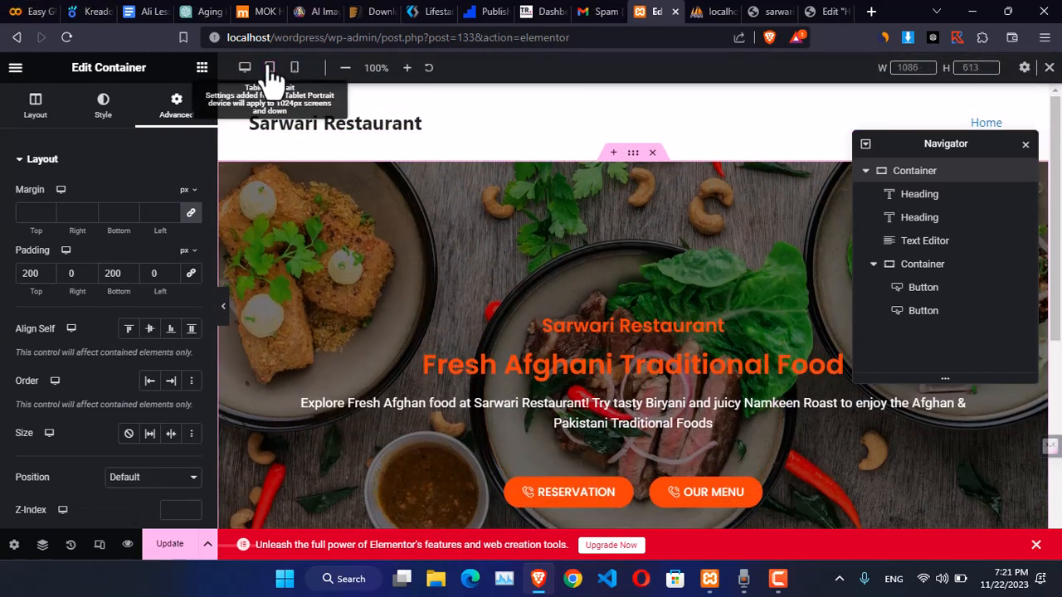
click(270, 69)
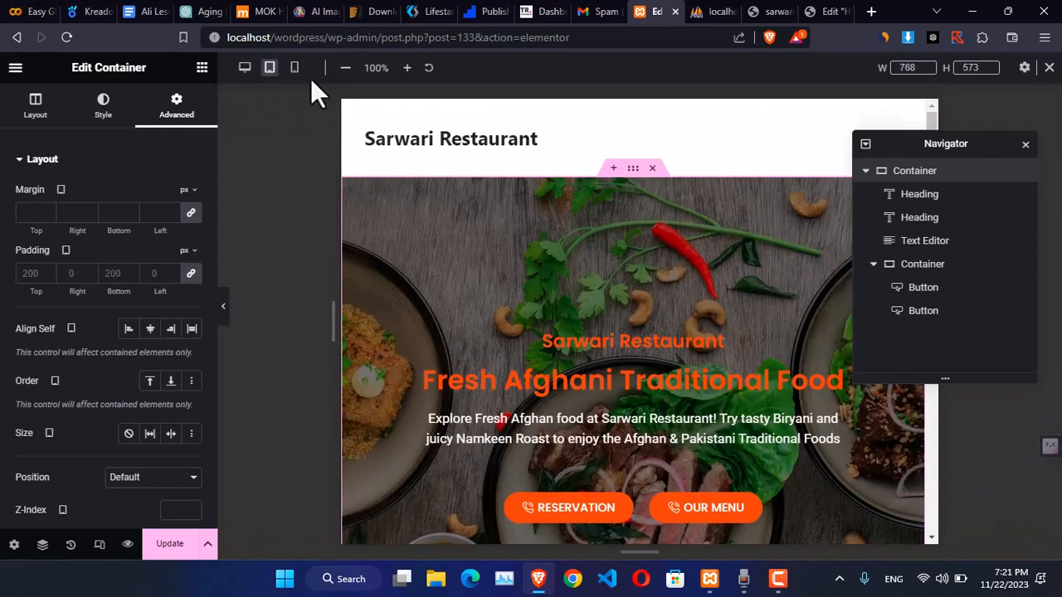
click(295, 70)
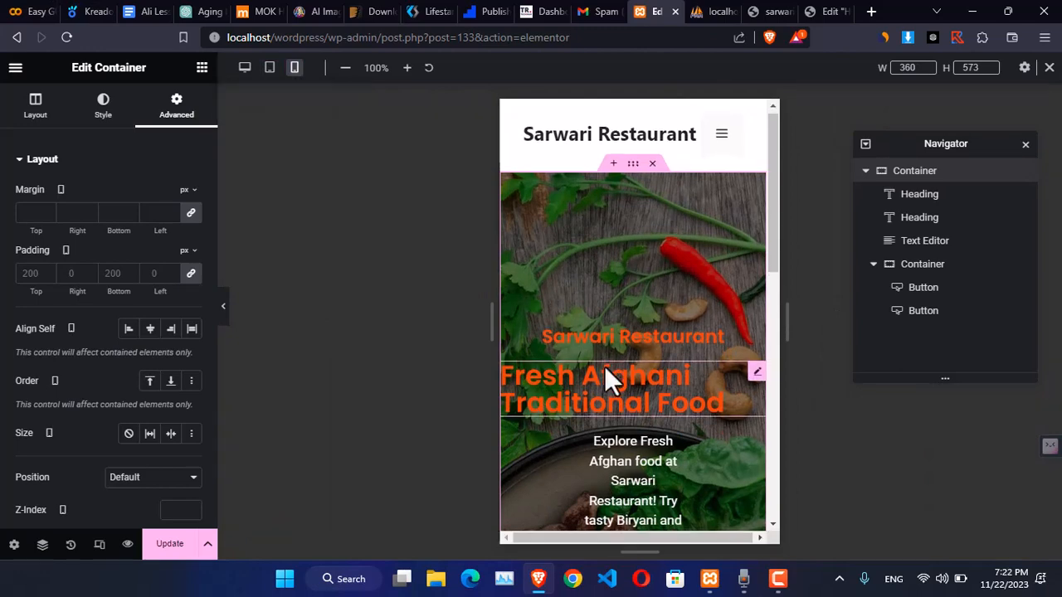
- Centre the "Fresh Afghani Traditional Food" heading in the mobile layout
scroll(606, 368, down, 2)
scroll(624, 406, up, 1)
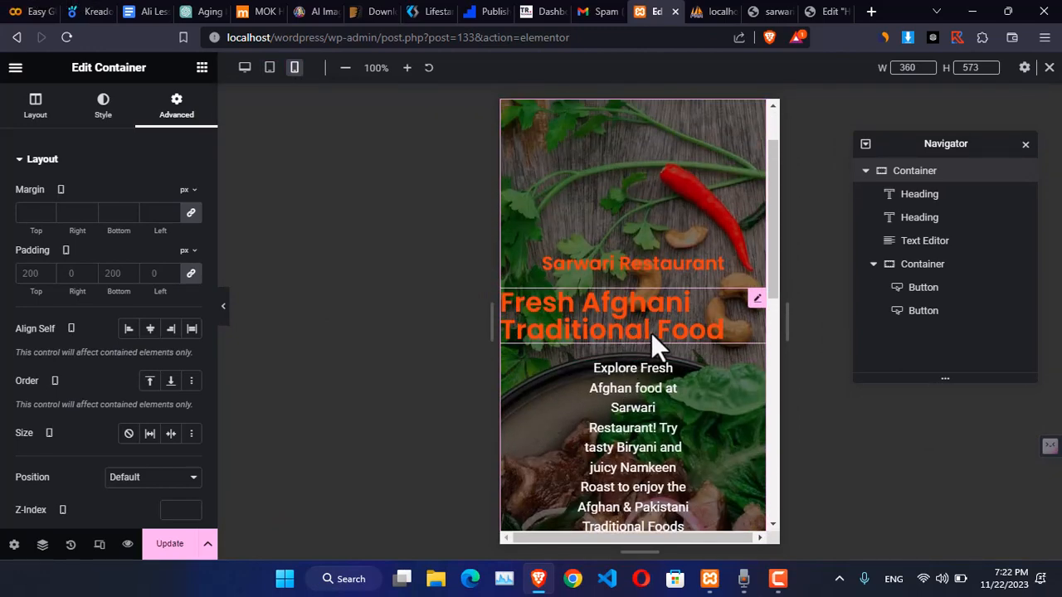
click(756, 299)
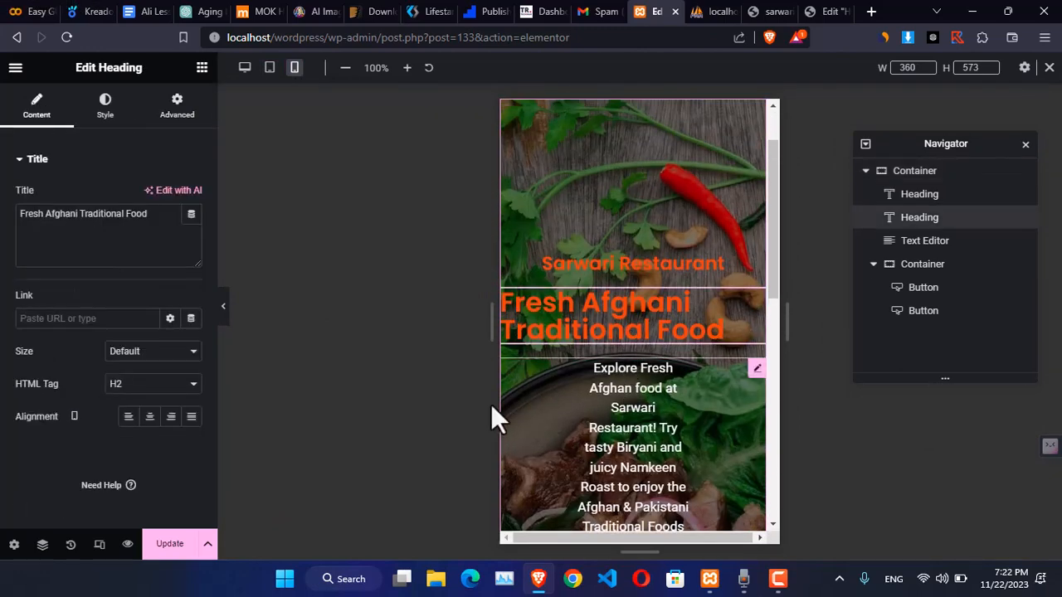
click(150, 418)
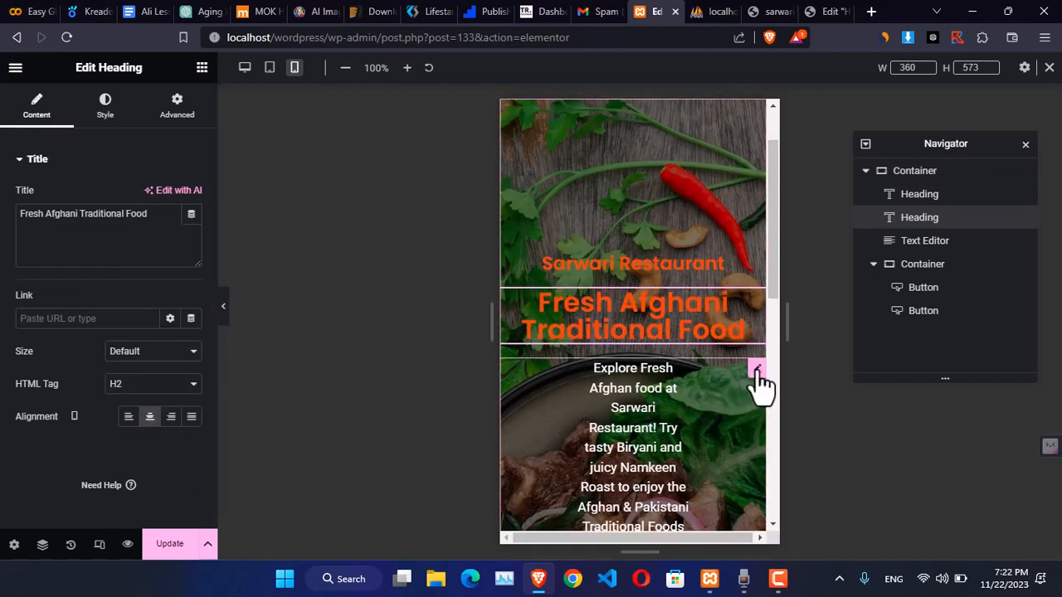
- Unlink the description text's mobile padding values, leaving 0 px on all four sides
click(757, 370)
click(178, 114)
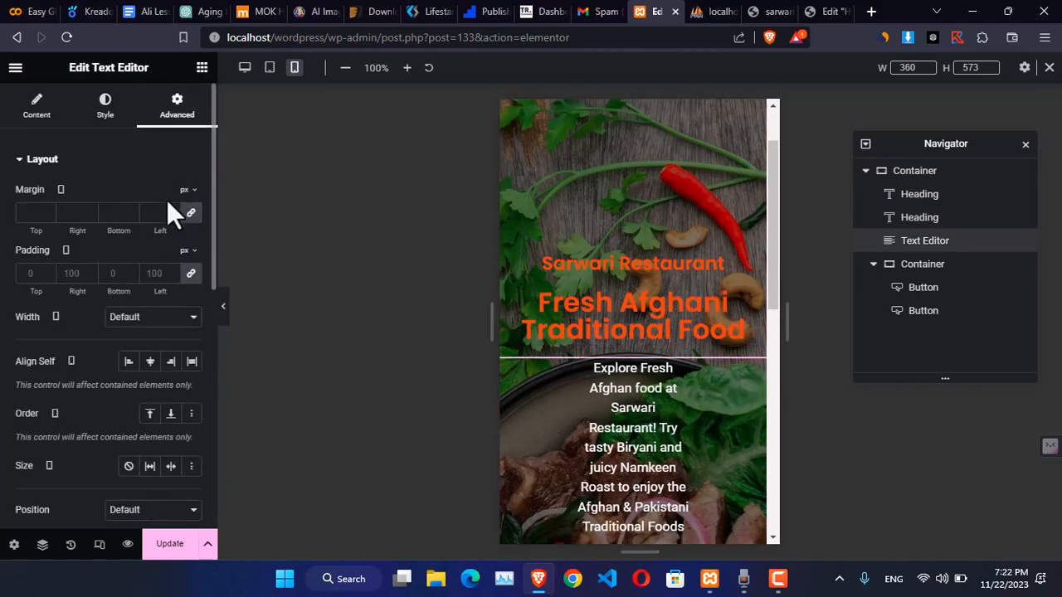
click(193, 274)
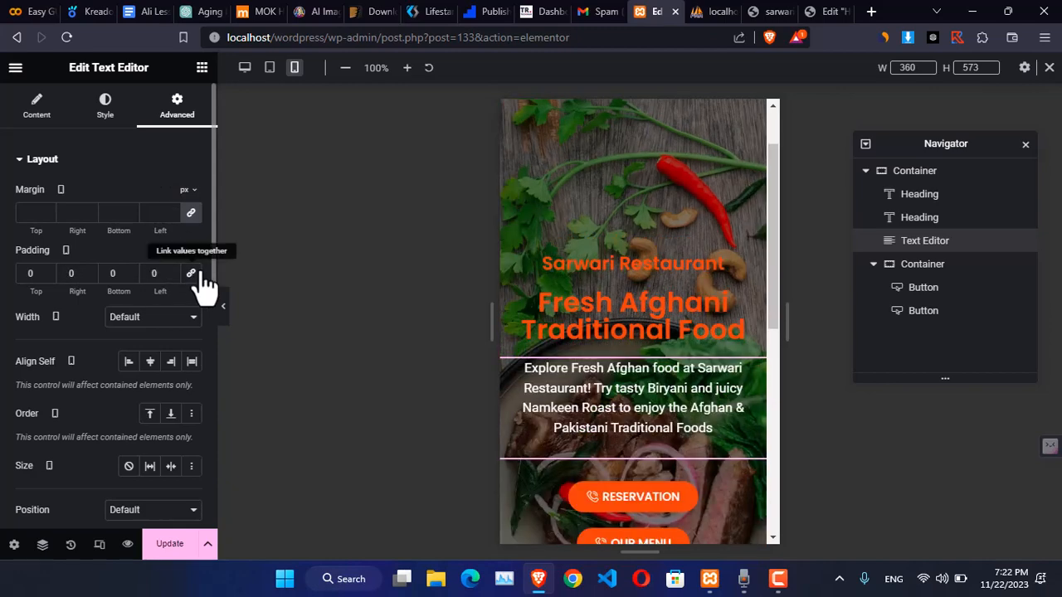
- Reset the hero container's mobile padding to 0 px on all sides and unlink the four values
scroll(581, 373, down, 2)
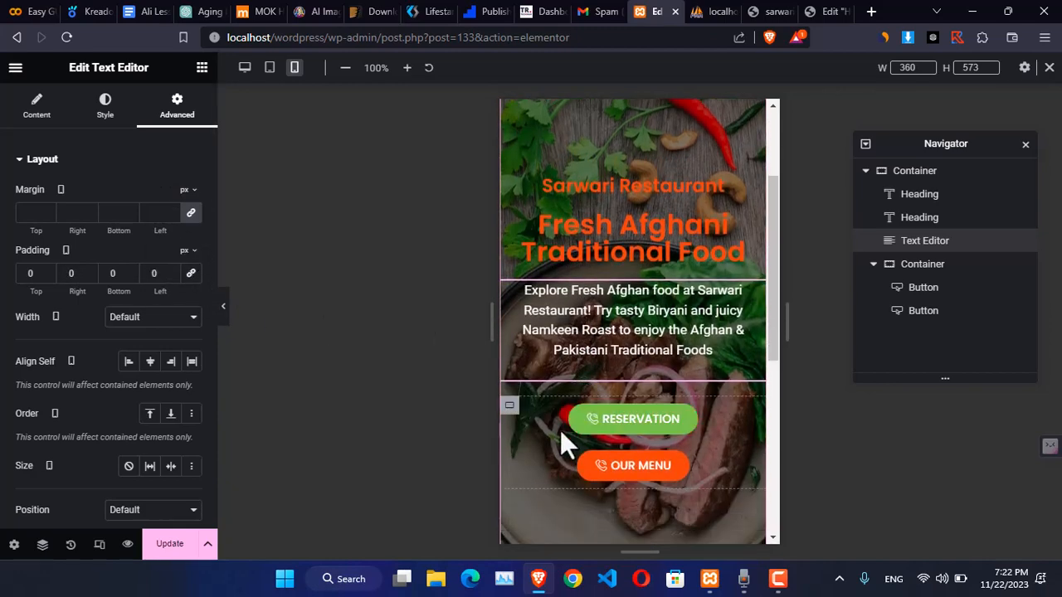
scroll(543, 440, down, 1)
scroll(528, 438, up, 4)
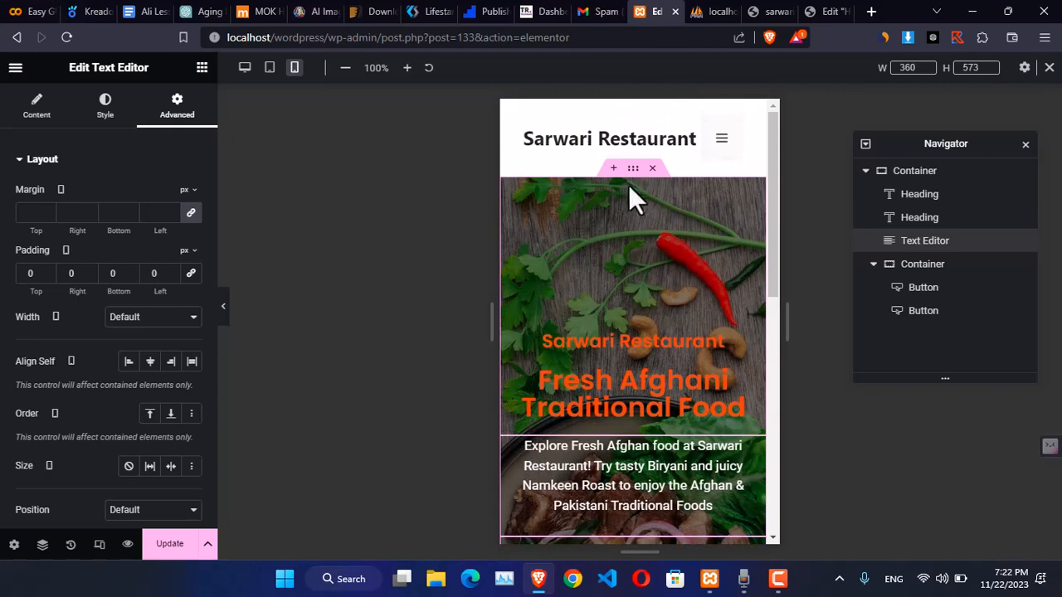
click(632, 168)
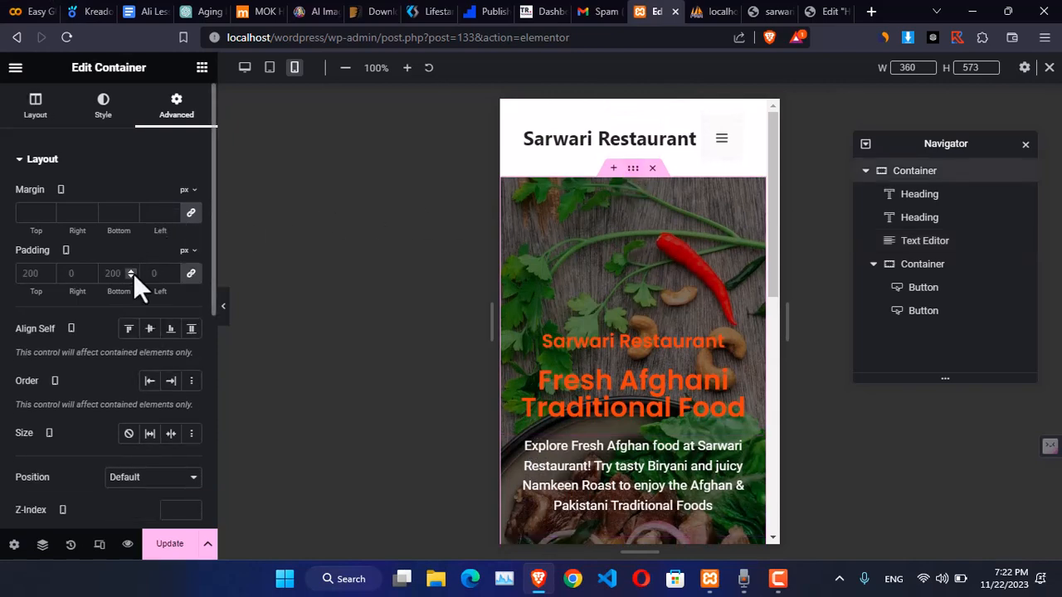
click(191, 273)
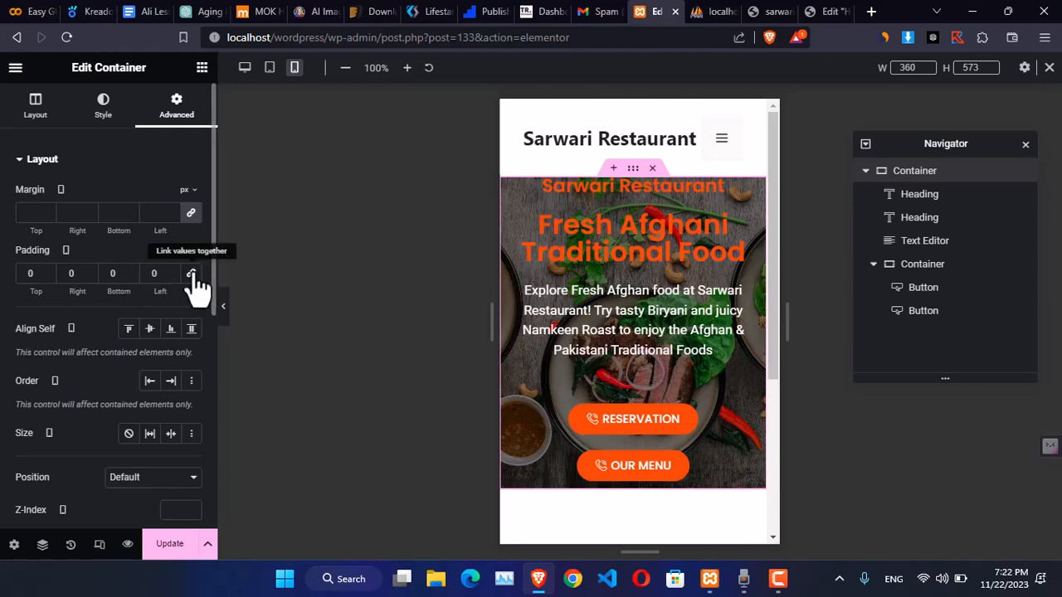
click(130, 269)
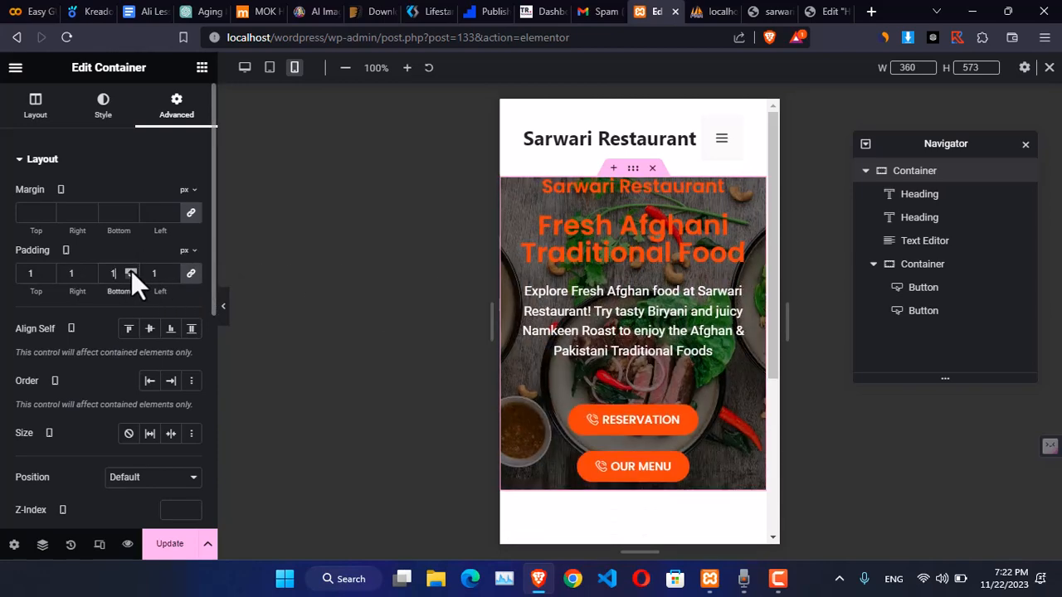
click(130, 270)
click(153, 273)
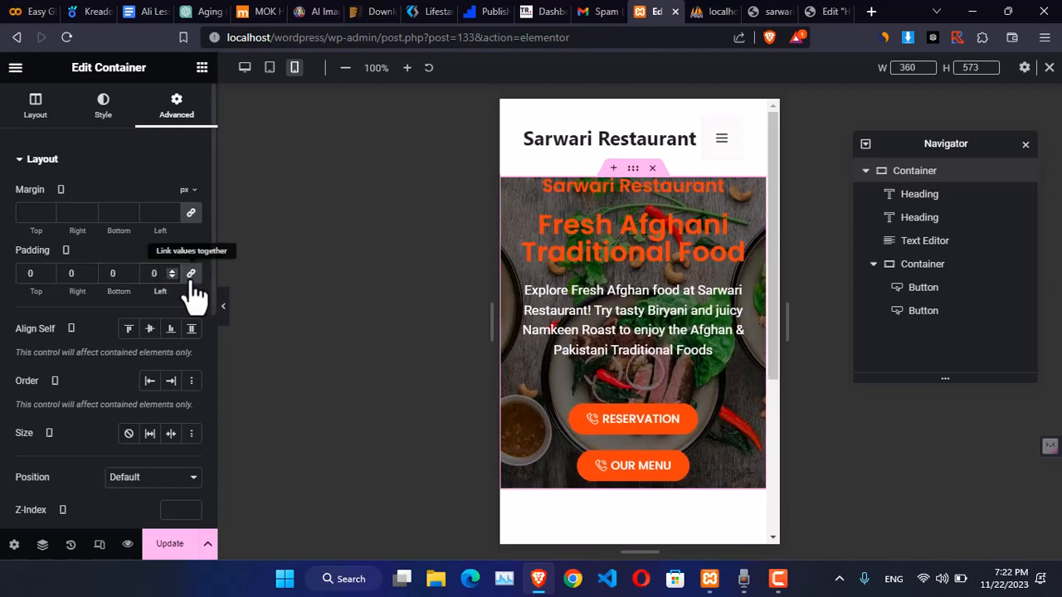
text(0)
- Raise the hero container's bottom padding to 32 px for mobile
click(129, 270)
click(128, 271)
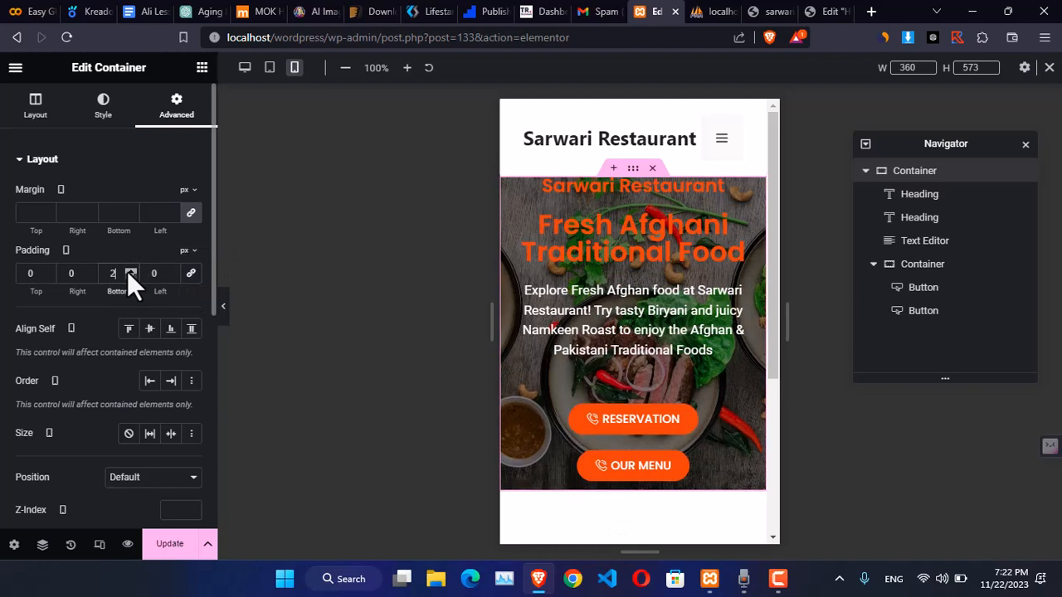
click(128, 272)
click(128, 271)
click(128, 271)
click(127, 271)
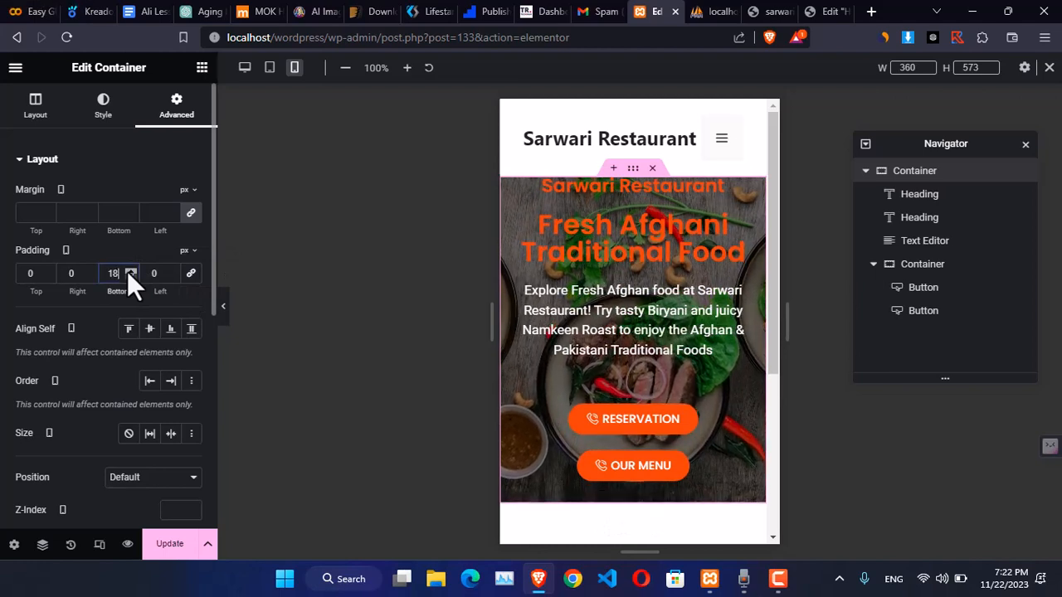
click(127, 271)
click(128, 272)
click(127, 271)
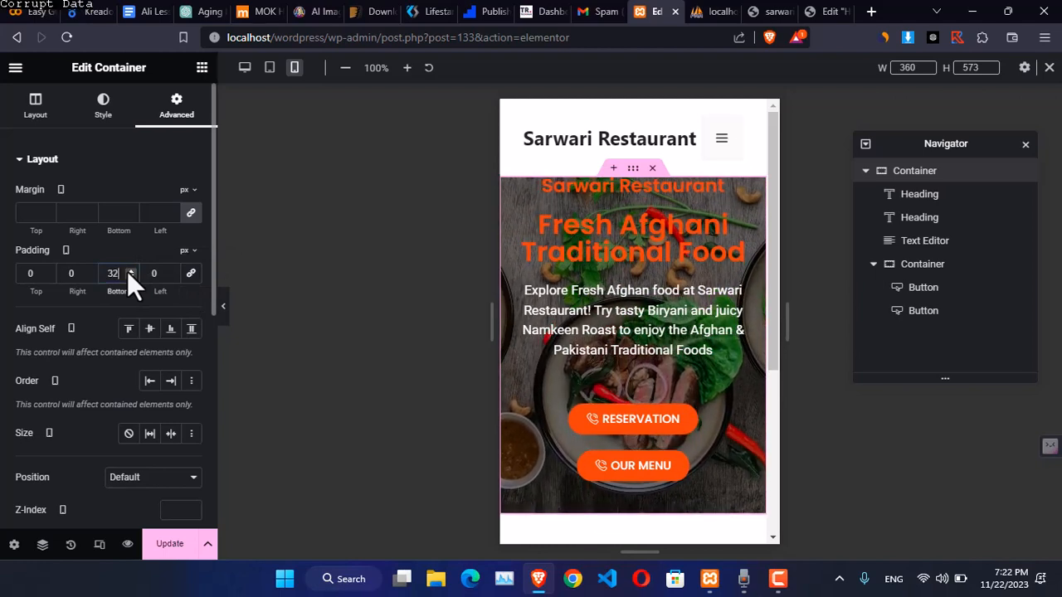
- Raise the hero container's top padding to 77 px for mobile and check the spacing around its content
click(47, 271)
click(47, 270)
click(46, 270)
click(46, 270)
click(47, 270)
click(47, 270)
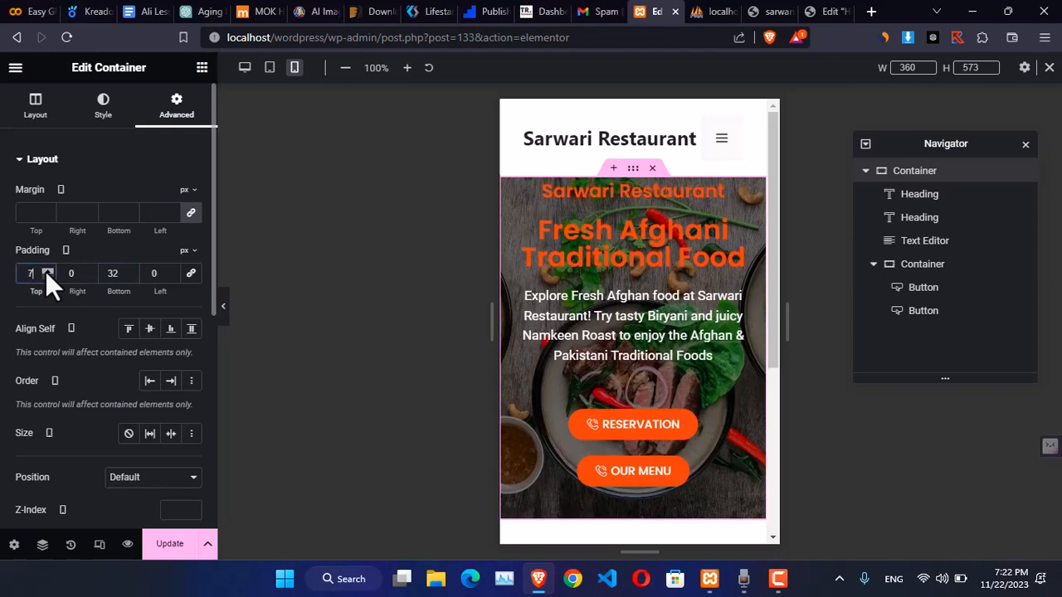
click(47, 270)
click(47, 271)
click(47, 271)
click(46, 271)
click(47, 271)
click(46, 271)
click(46, 271)
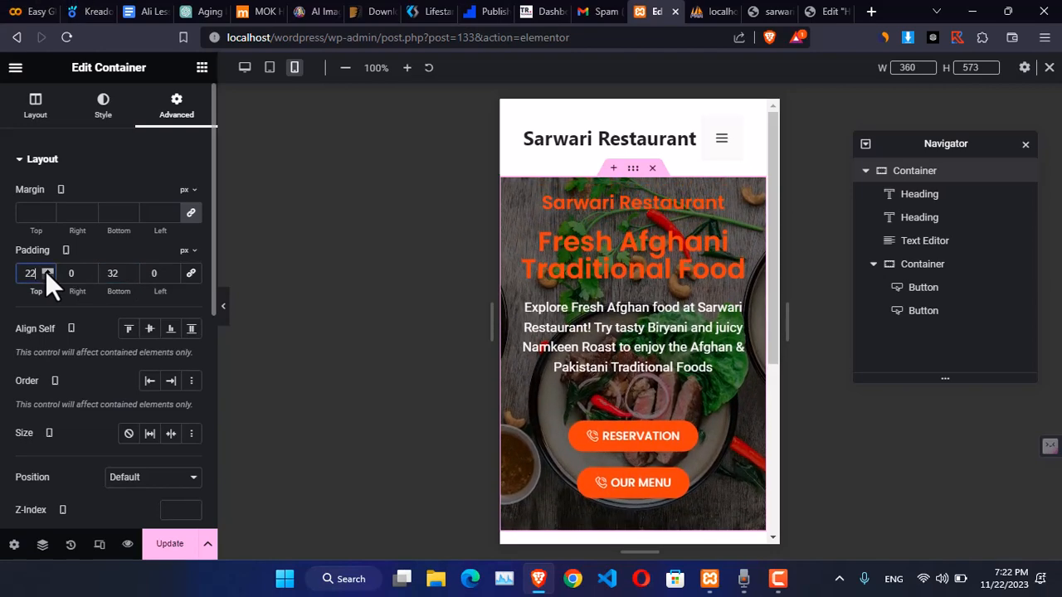
click(46, 271)
click(47, 272)
click(47, 272)
click(47, 271)
click(46, 272)
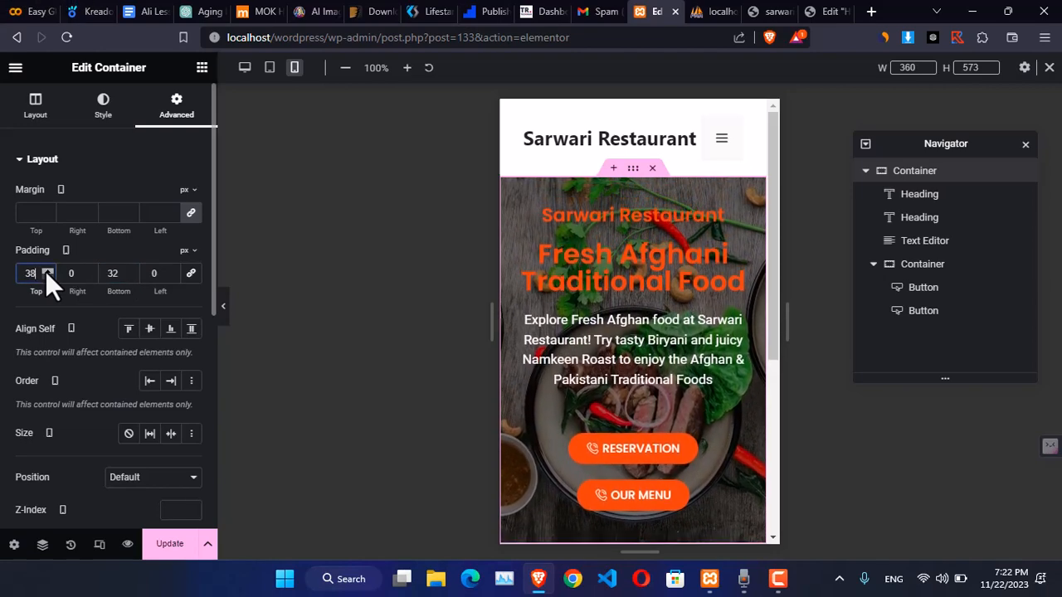
click(47, 272)
click(46, 271)
click(46, 271)
click(46, 272)
click(47, 271)
click(47, 272)
click(46, 271)
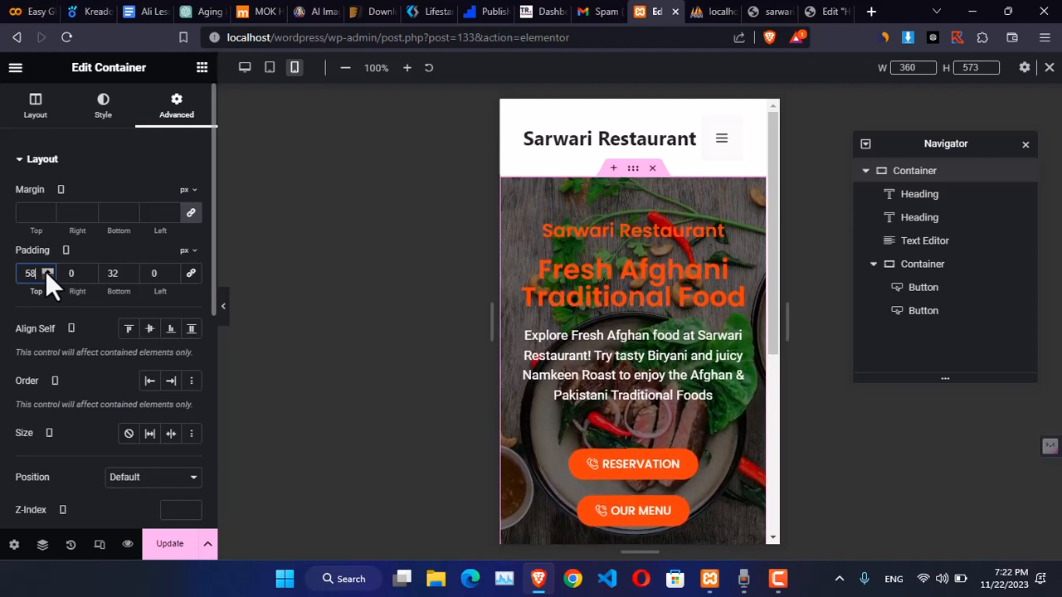
click(46, 271)
click(47, 271)
click(46, 271)
click(46, 272)
click(46, 271)
click(46, 272)
click(46, 271)
click(46, 272)
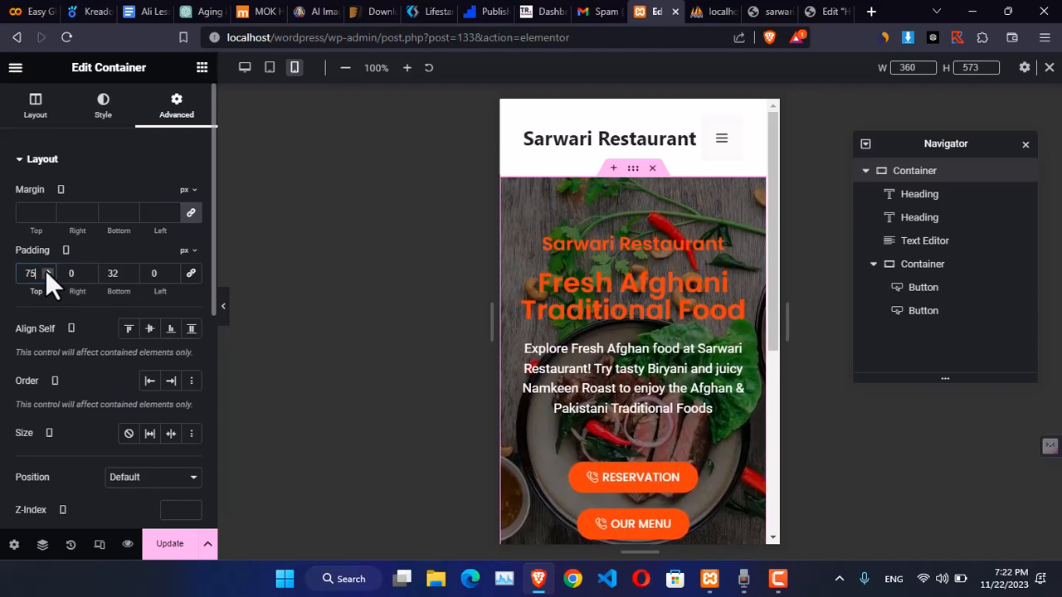
click(47, 272)
click(46, 272)
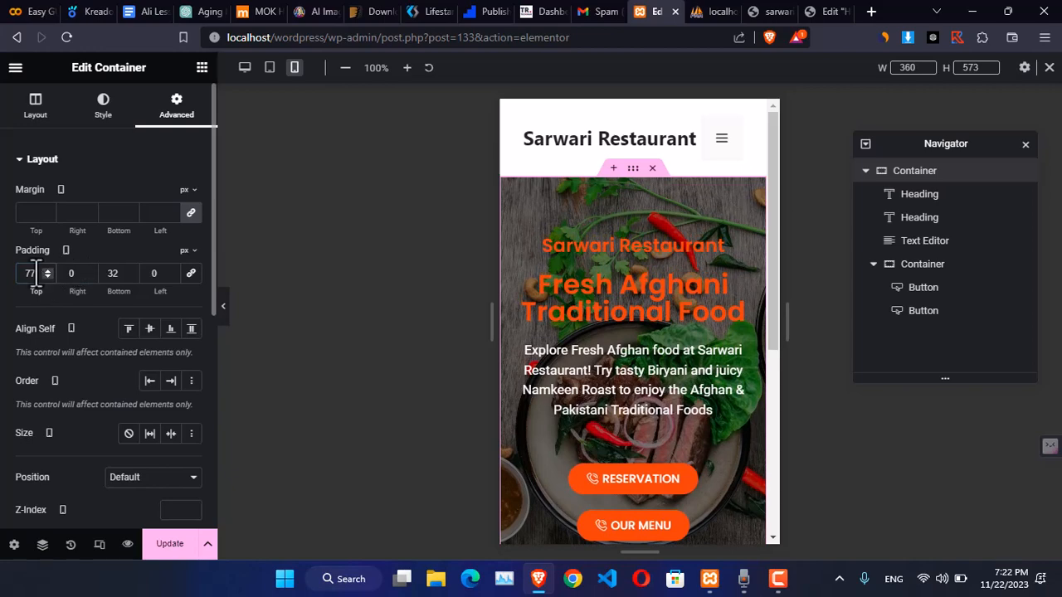
scroll(631, 372, down, 2)
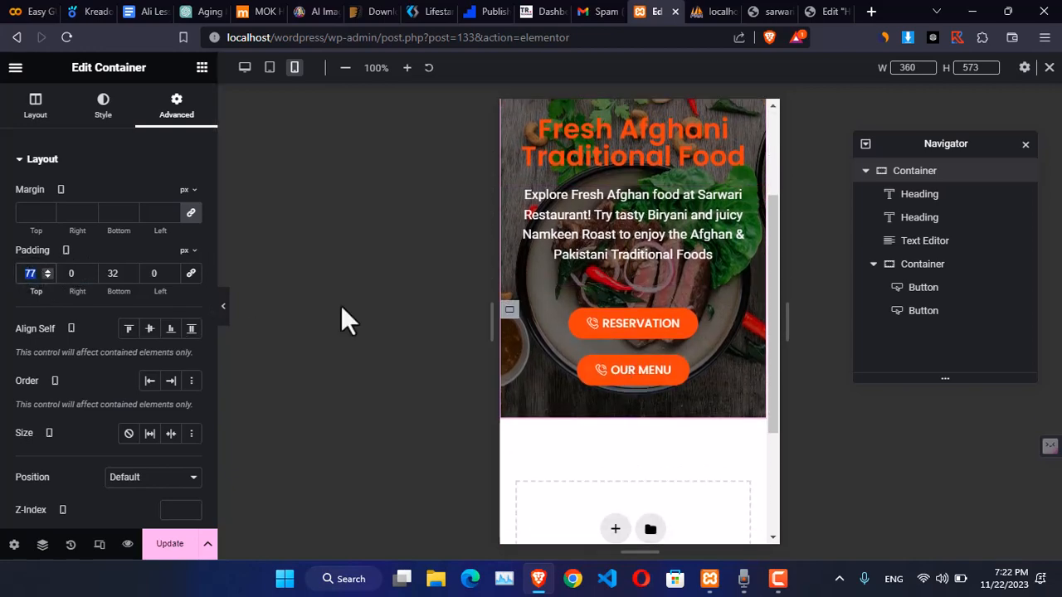
- Set the hero container's bottom padding to 77 px for mobile
text(77)
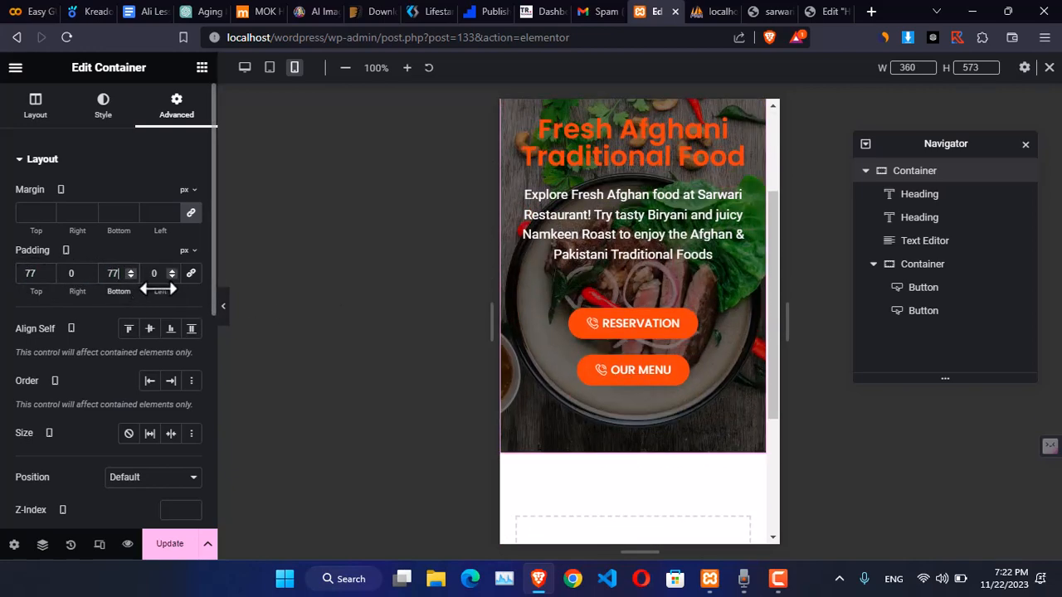
scroll(564, 372, up, 2)
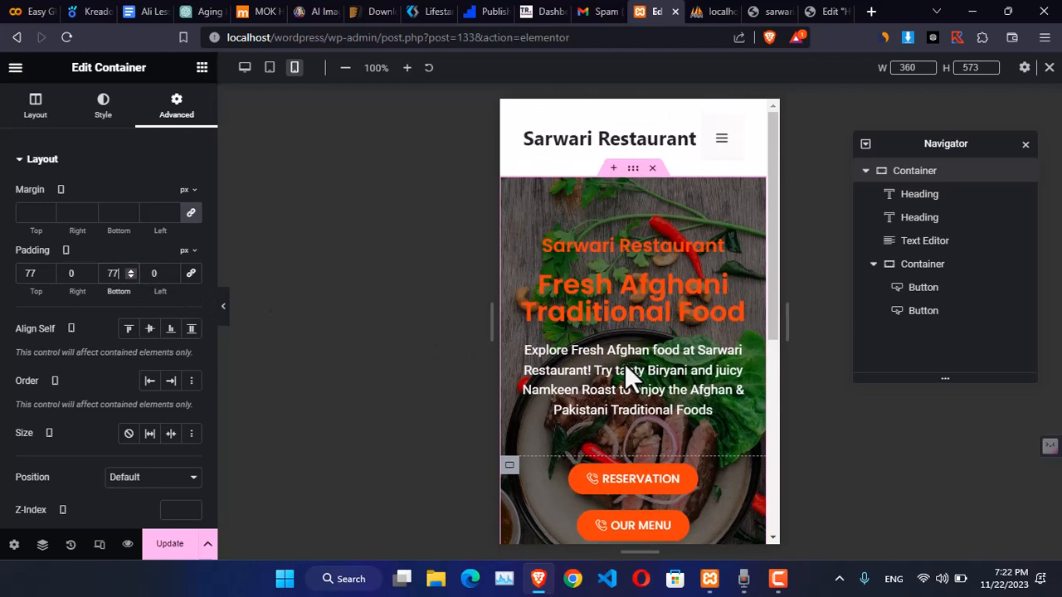
- Apply the global Secondary color to the "Sarwari Restaurant" heading's text
click(582, 247)
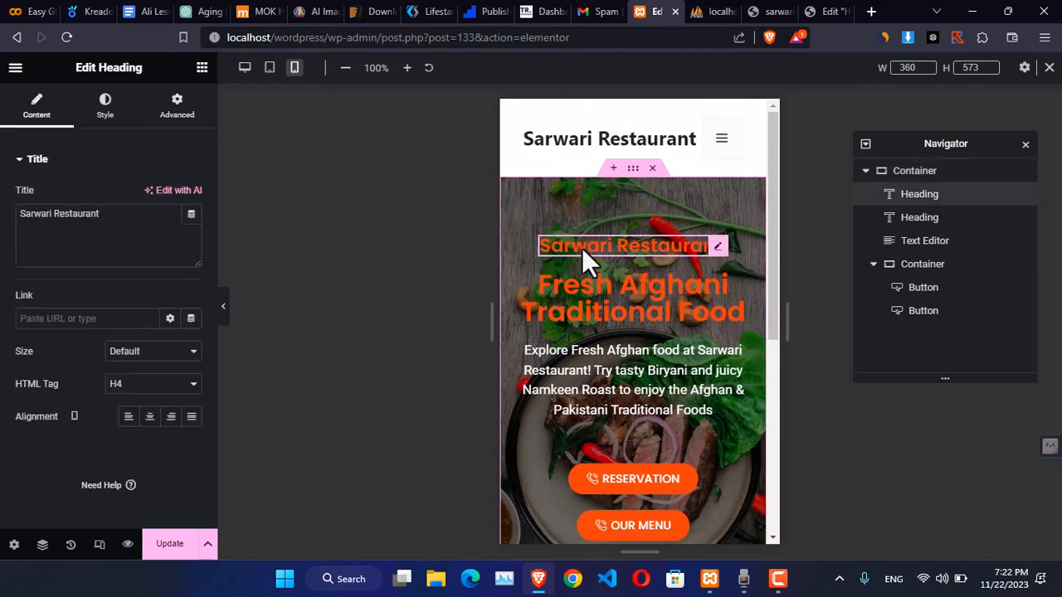
click(107, 111)
click(171, 199)
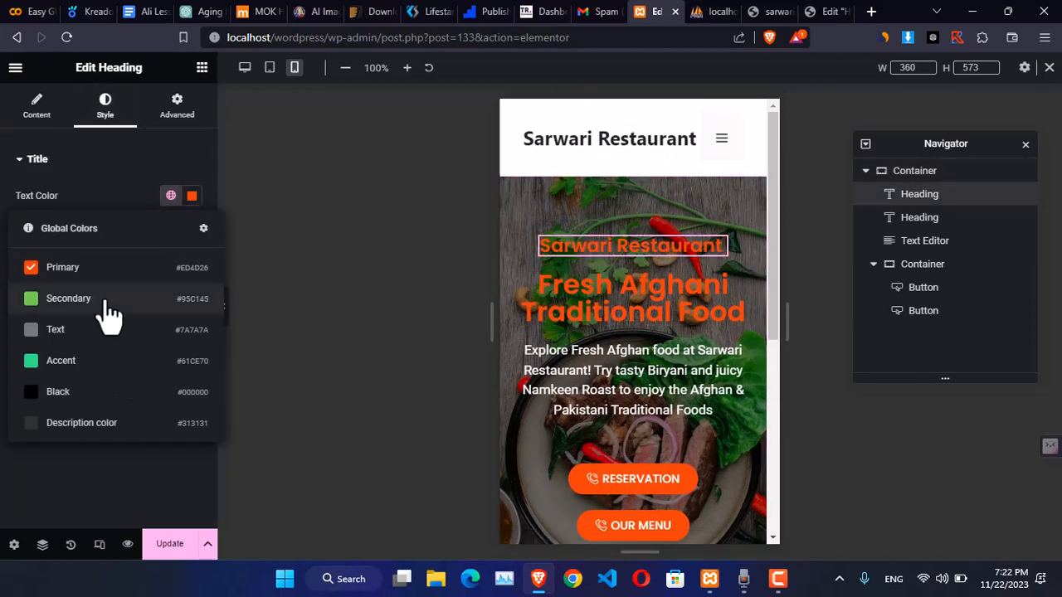
click(108, 296)
- Unlink the description text's mobile margin values and lower its bottom margin to -11 px
scroll(608, 347, down, 2)
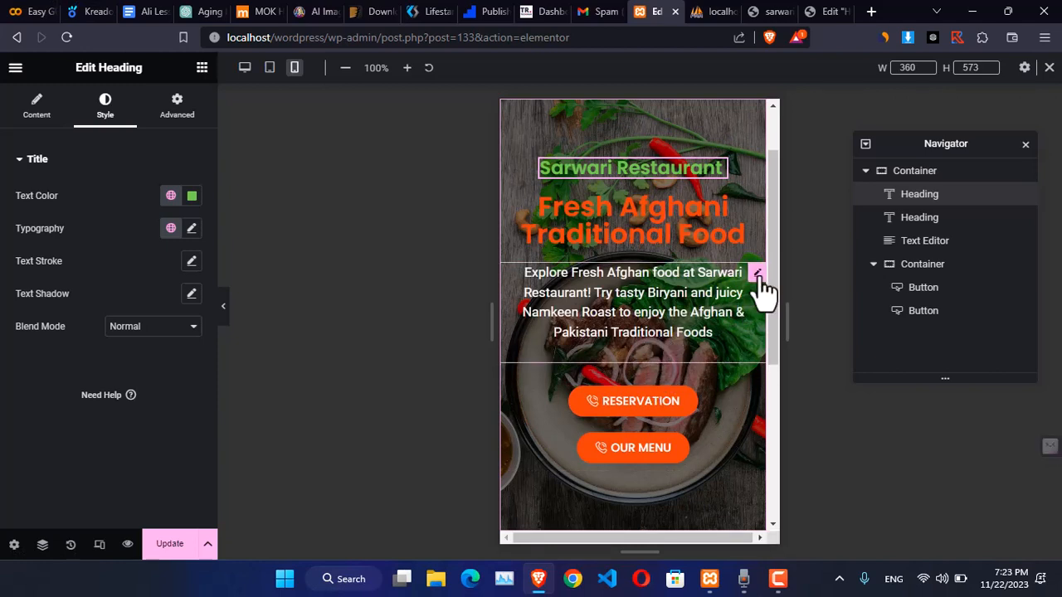
click(758, 273)
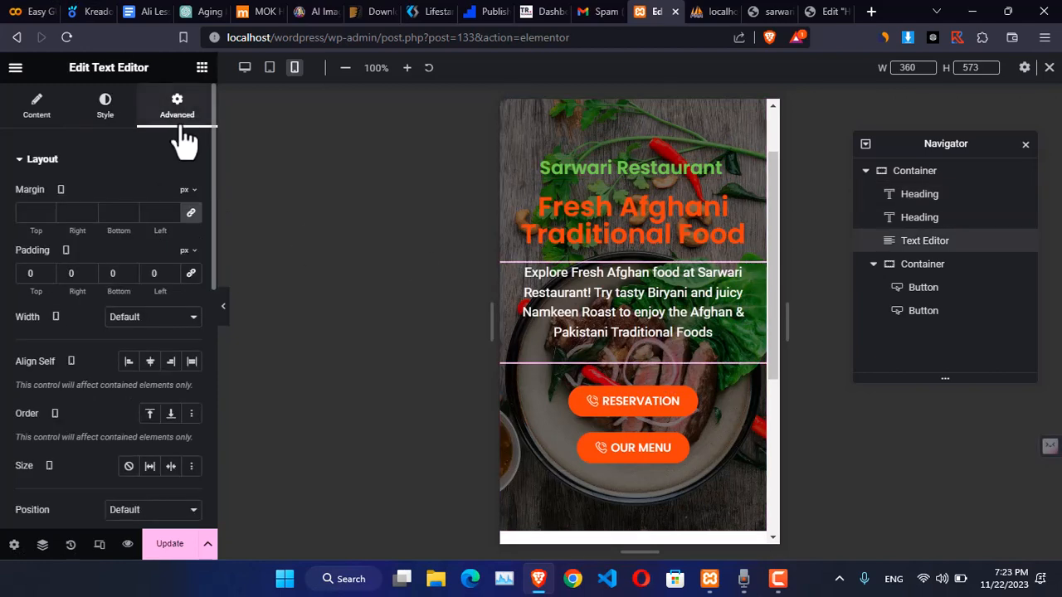
click(190, 213)
click(131, 216)
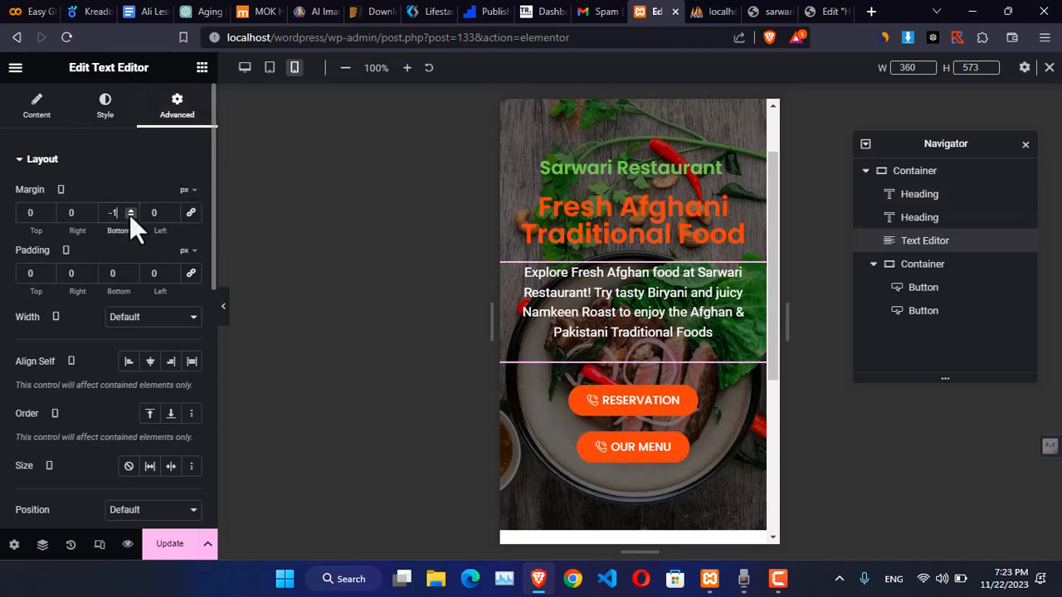
click(130, 216)
click(130, 215)
click(131, 216)
click(130, 215)
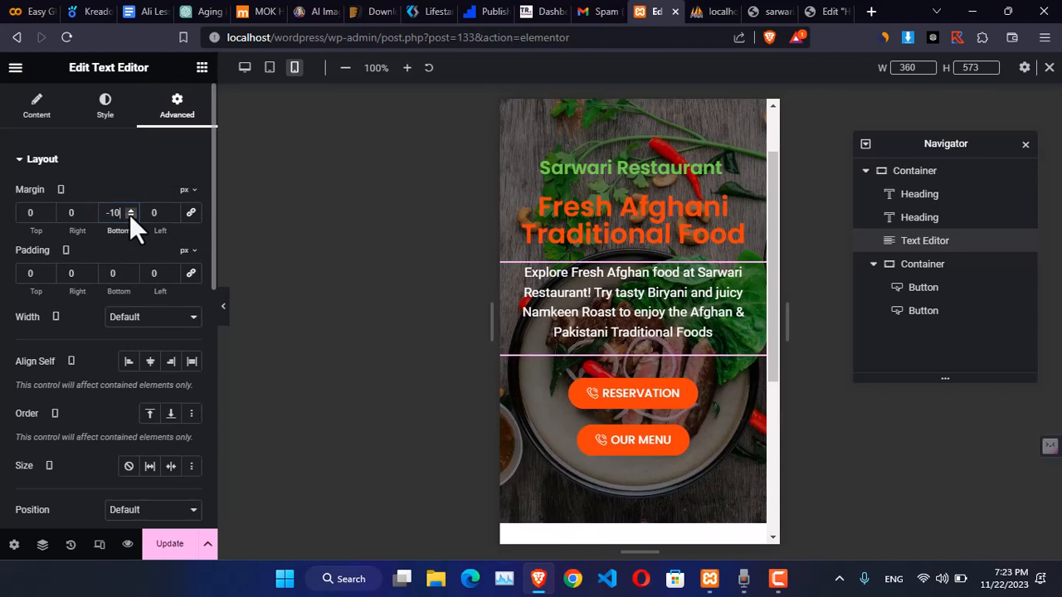
click(130, 216)
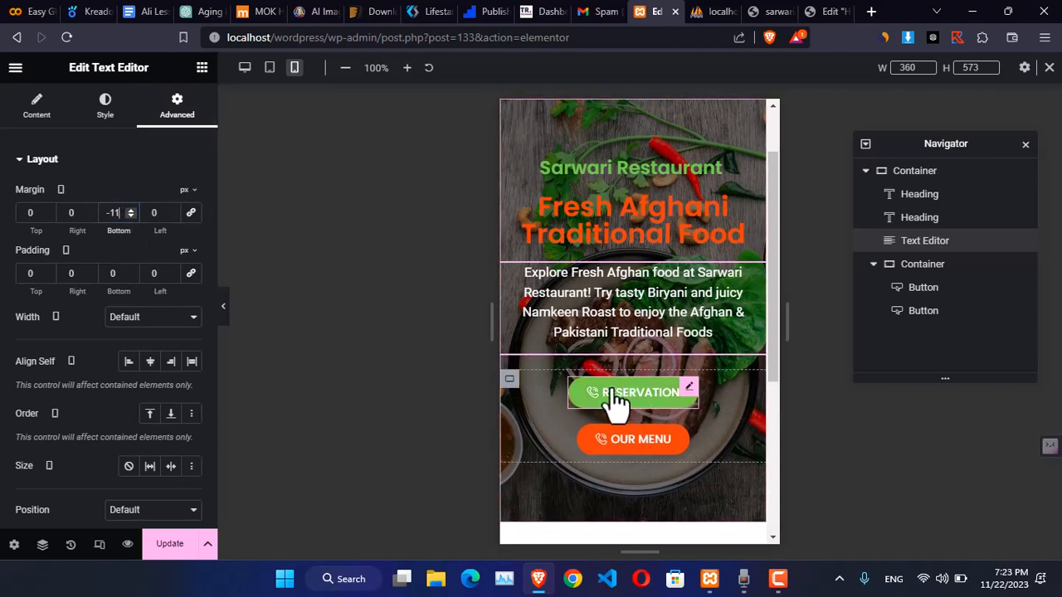
- Set the buttons container to wrap on mobile, with linked column and row gaps of 13 px
click(509, 383)
scroll(126, 414, down, 2)
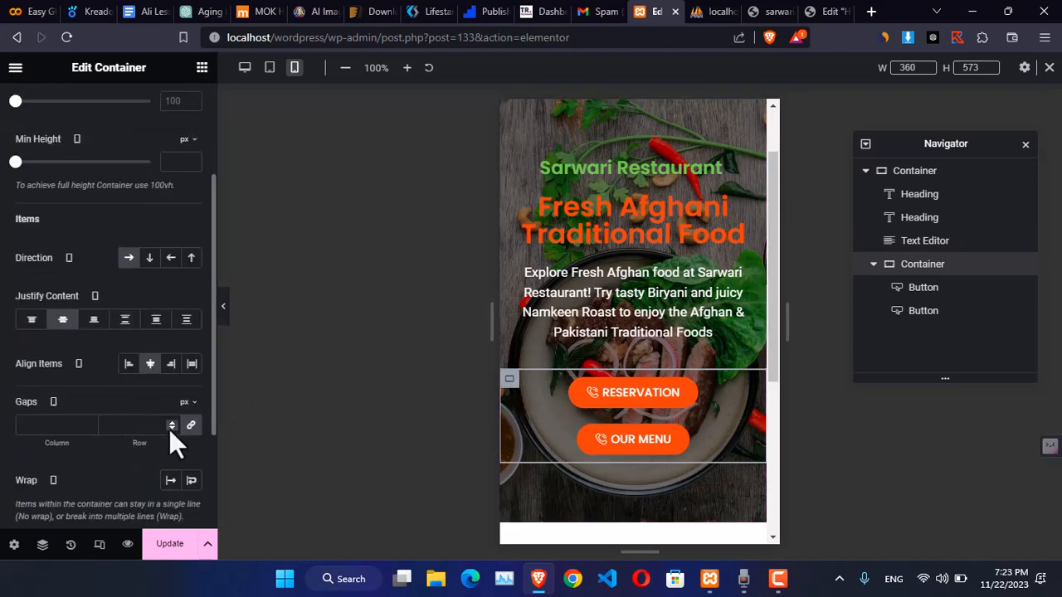
text(11)
drag(150, 425, 121, 425)
text(0)
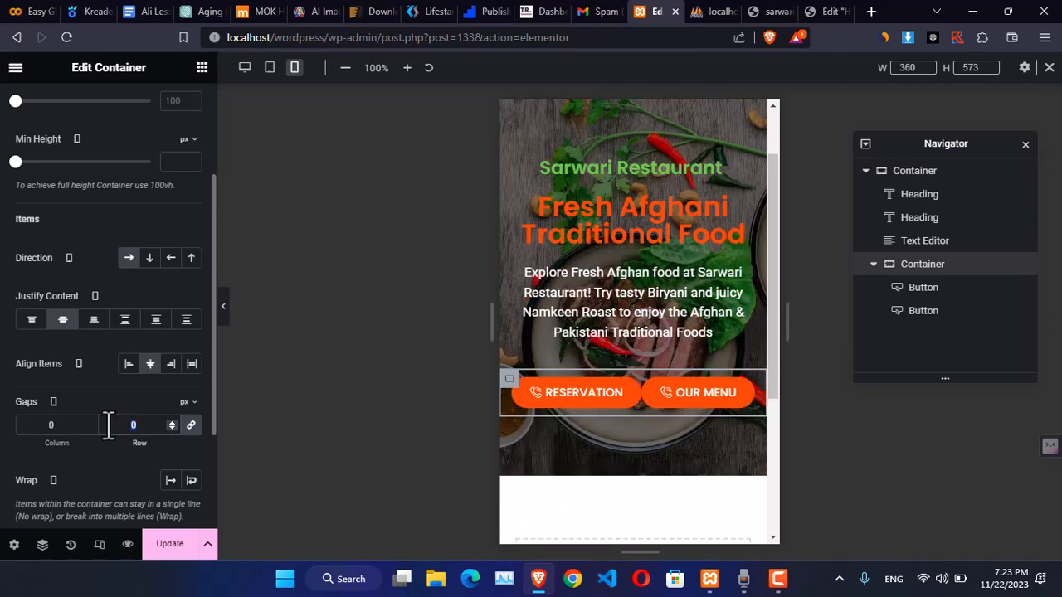
key(BackSpace)
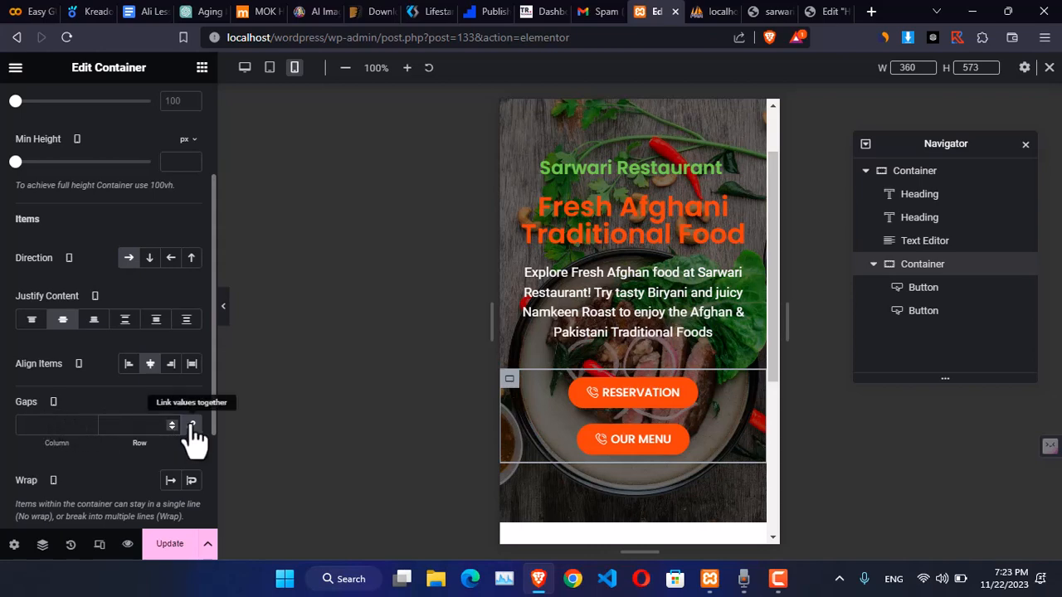
click(164, 430)
click(191, 426)
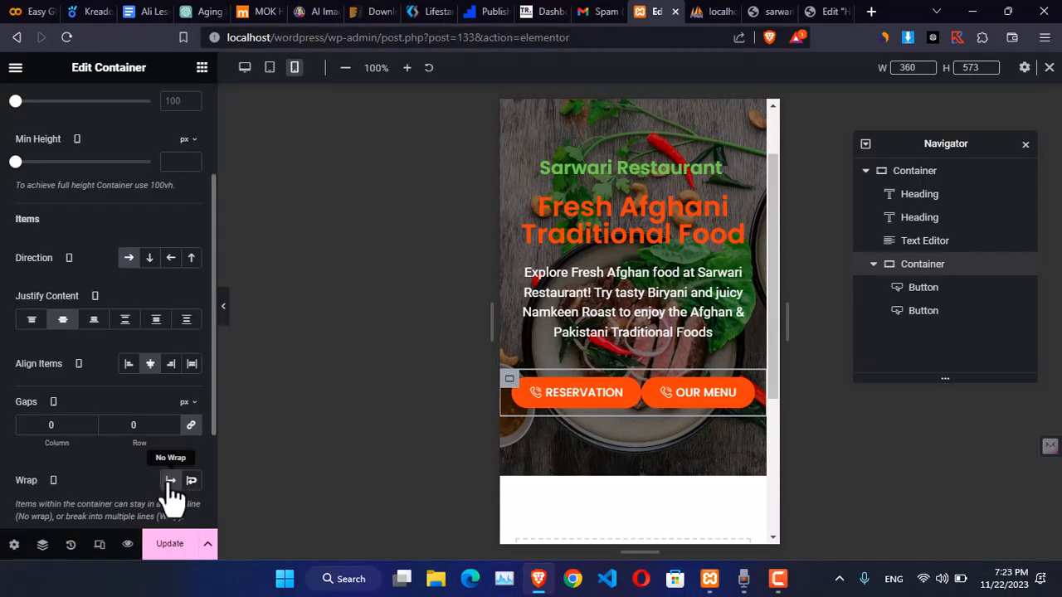
click(191, 483)
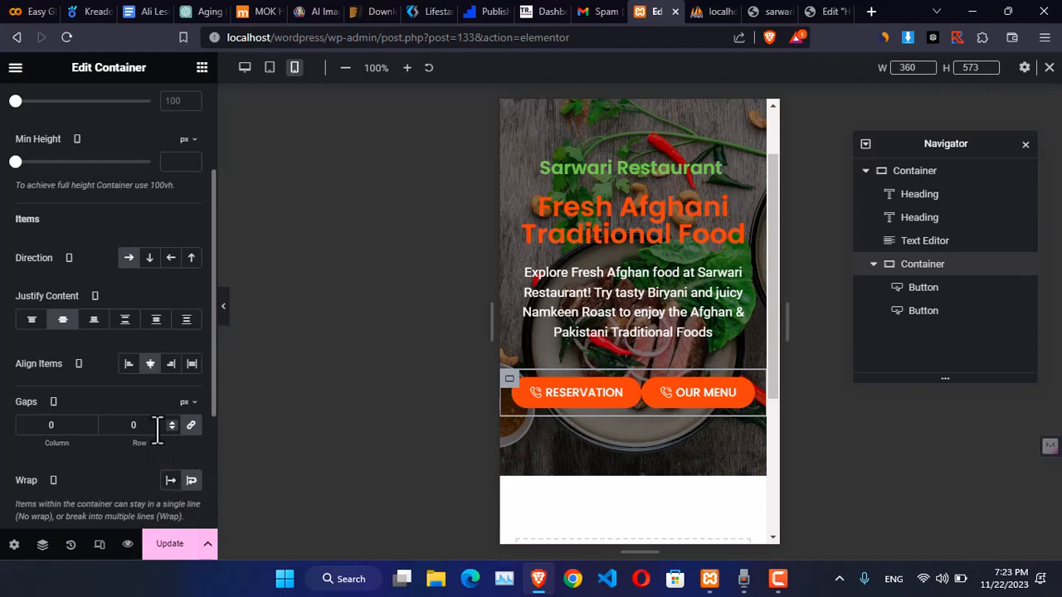
drag(170, 422, 171, 422)
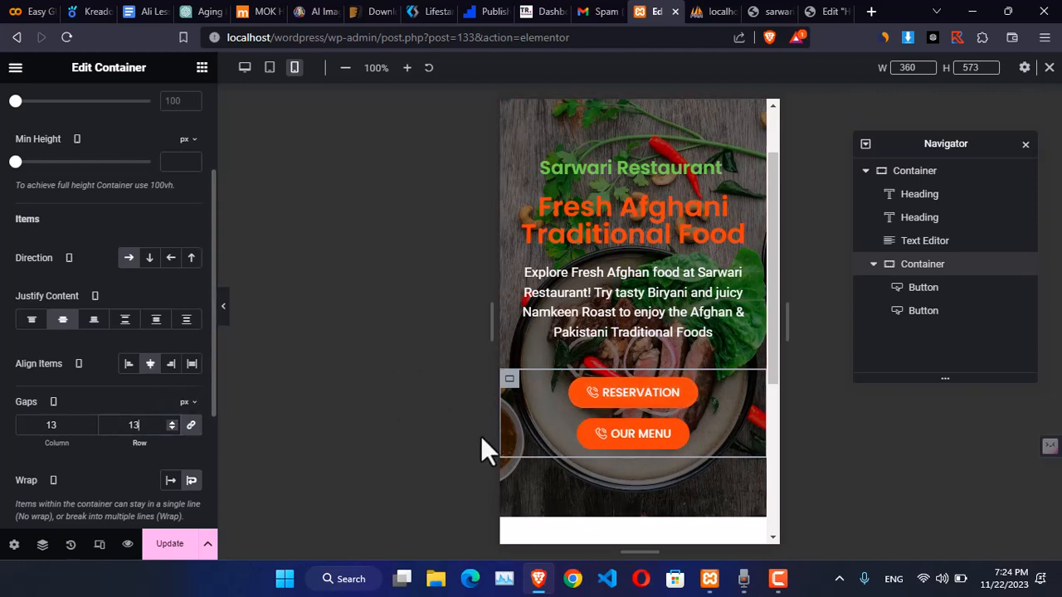
scroll(551, 431, down, 2)
scroll(627, 410, up, 3)
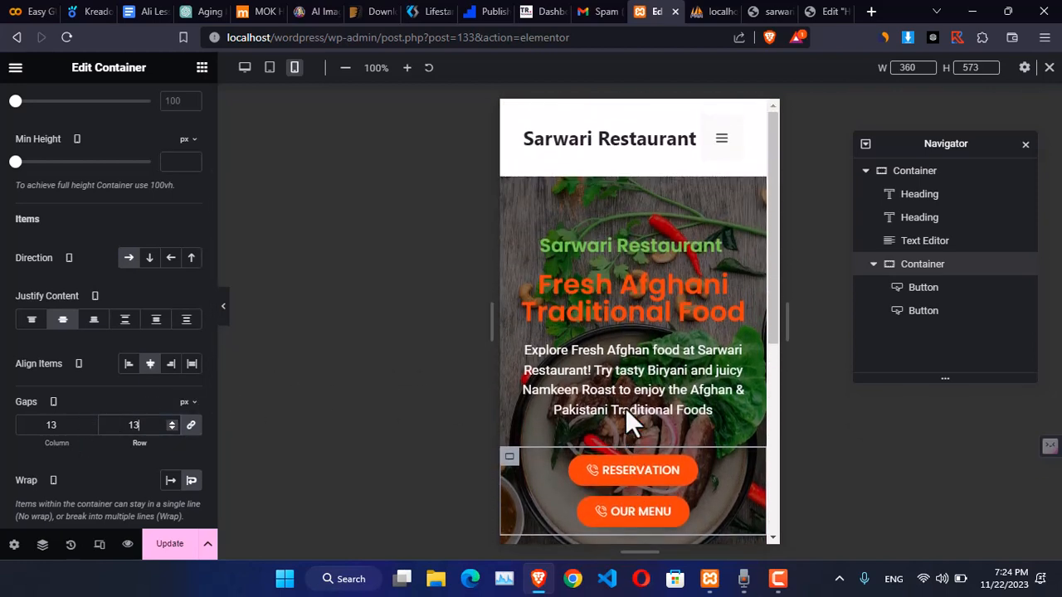
- Check the hero section's layout in tablet and desktop views, including the hero container's desktop padding
click(269, 67)
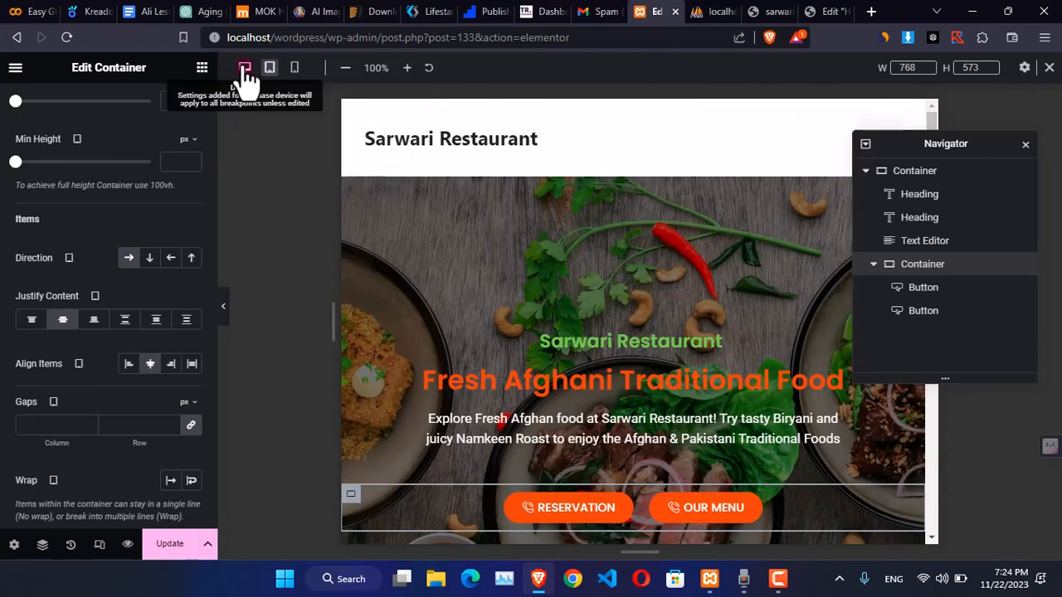
click(245, 70)
scroll(635, 311, down, 4)
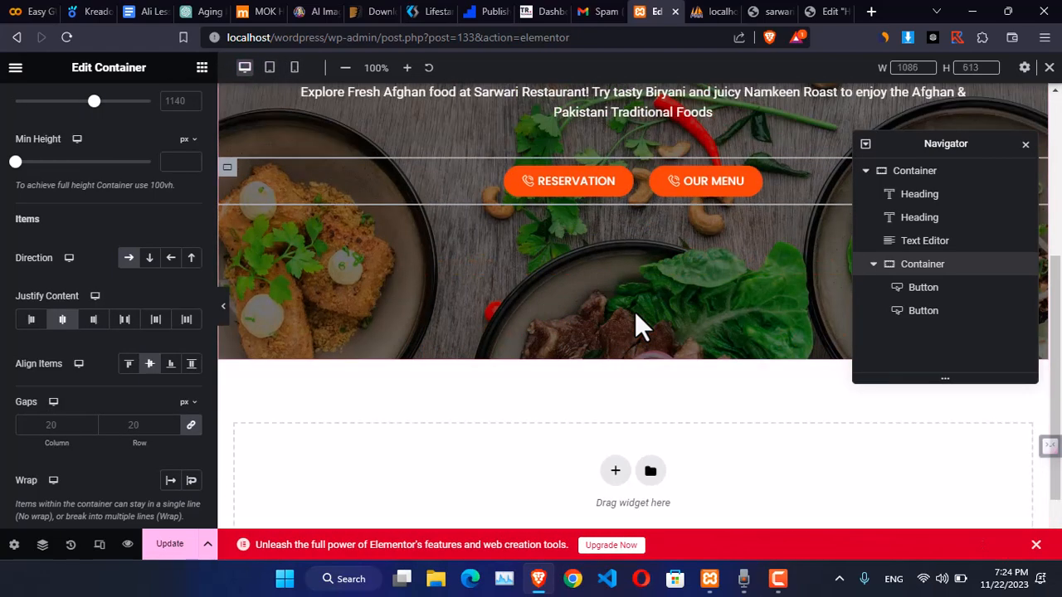
scroll(752, 390, up, 3)
scroll(751, 390, down, 4)
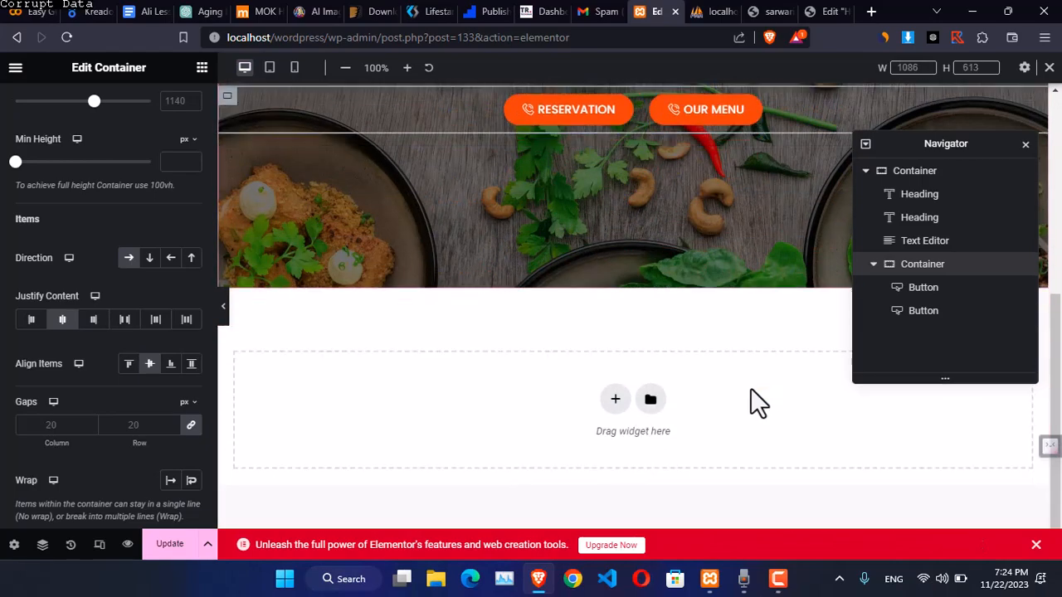
scroll(752, 390, up, 1)
scroll(750, 388, up, 3)
scroll(750, 383, down, 2)
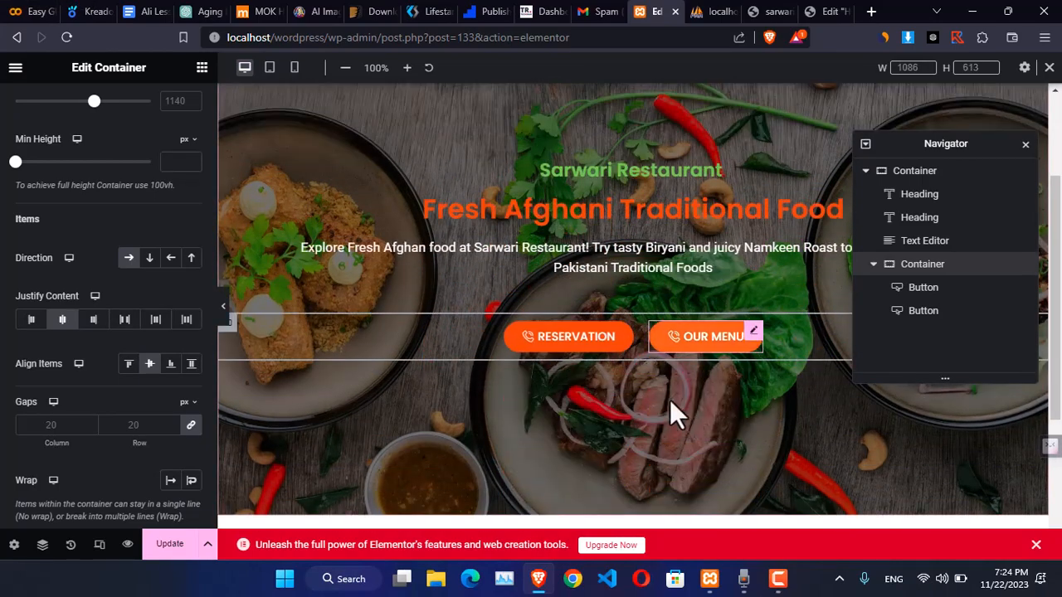
scroll(575, 397, up, 3)
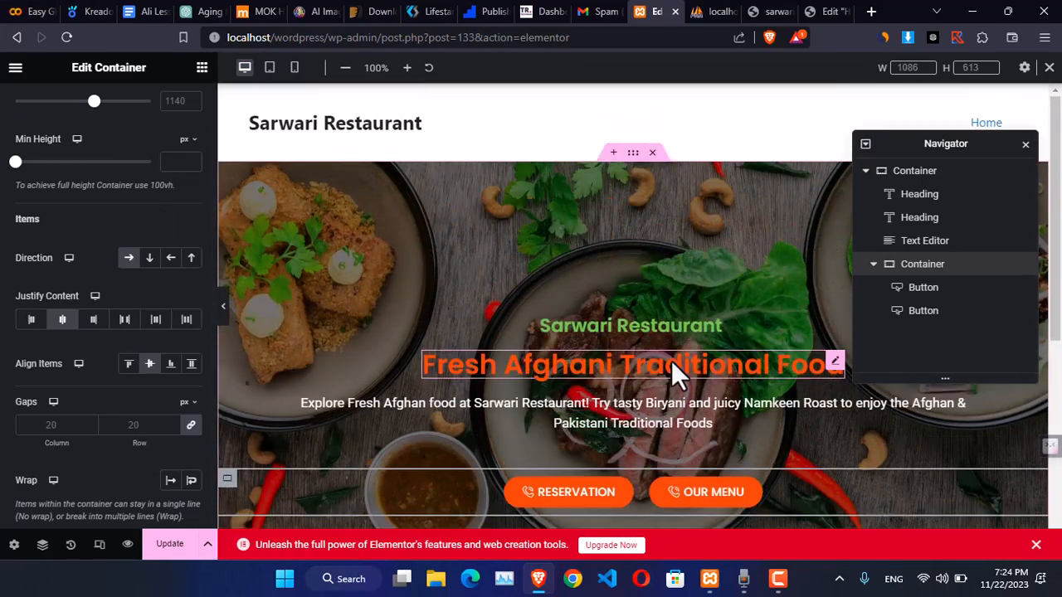
click(427, 213)
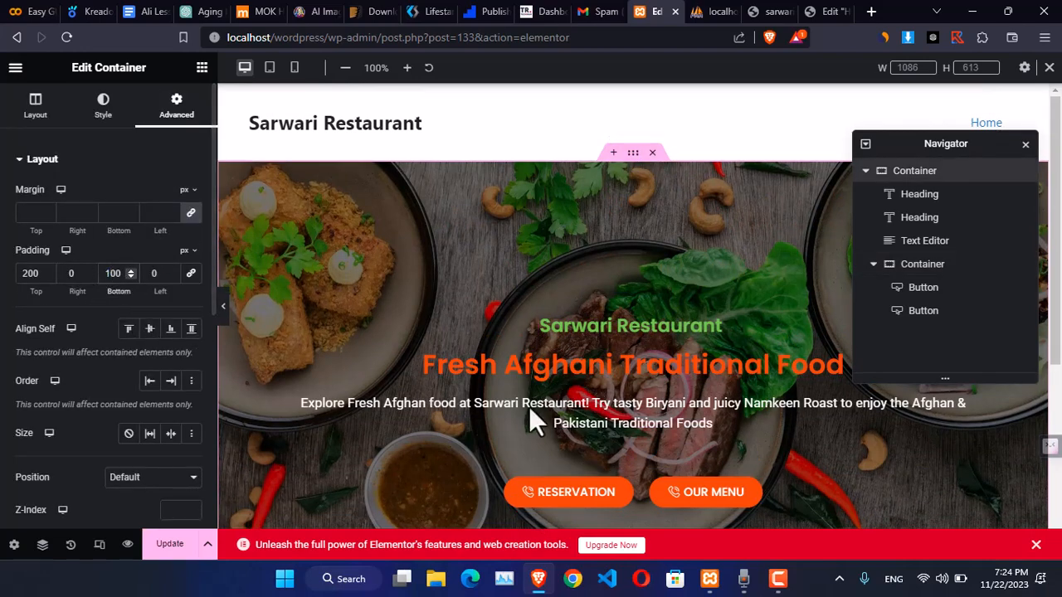
scroll(534, 407, down, 2)
scroll(535, 410, up, 2)
scroll(535, 409, down, 2)
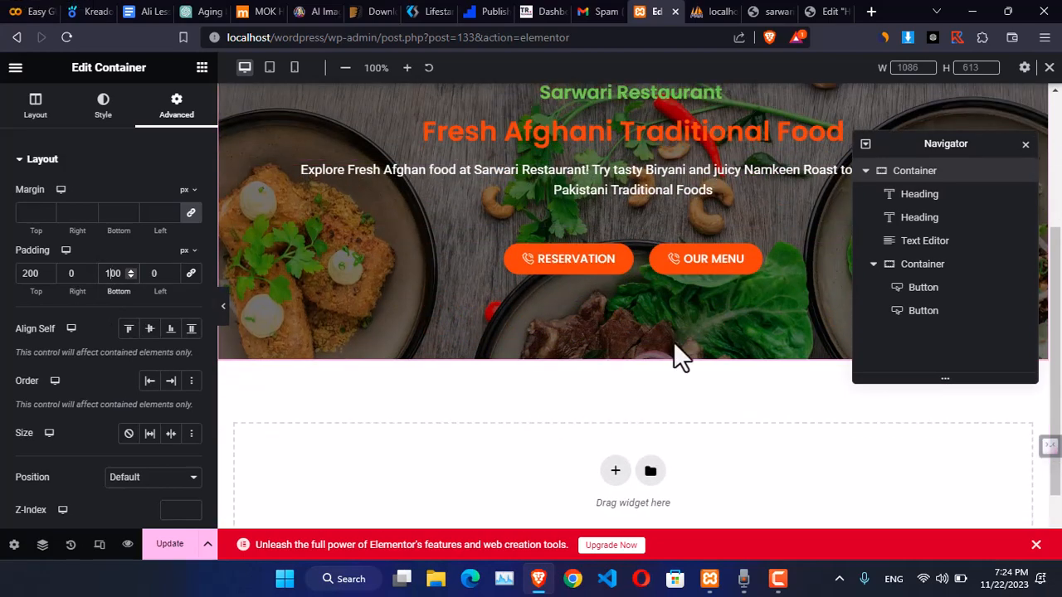
- Examine the subheading, title and description of the About us section on the sarwarirestaurant.com.au reference site
click(778, 11)
scroll(683, 280, down, 5)
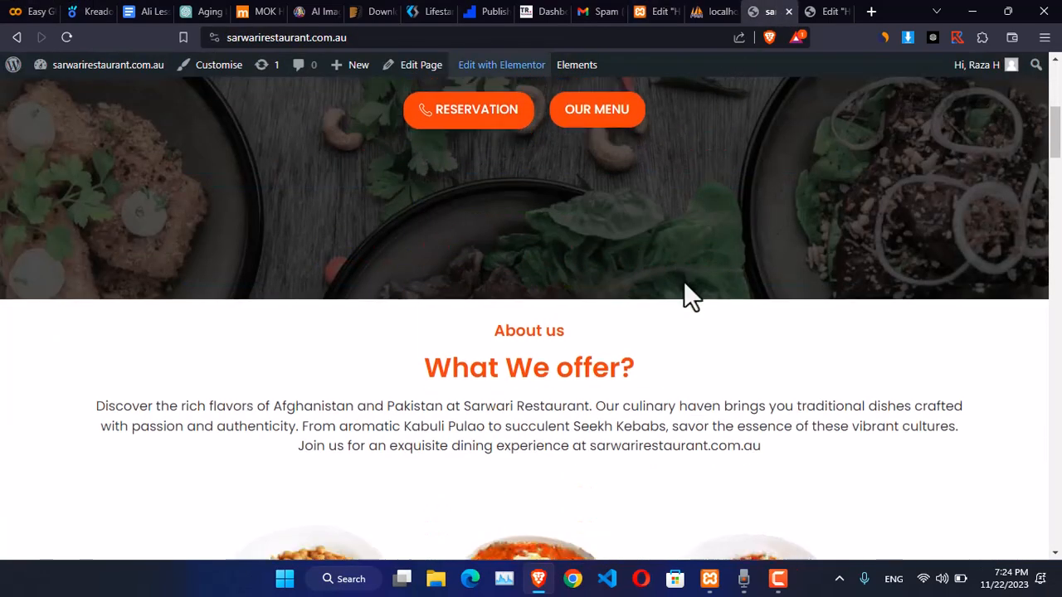
double_click(522, 188)
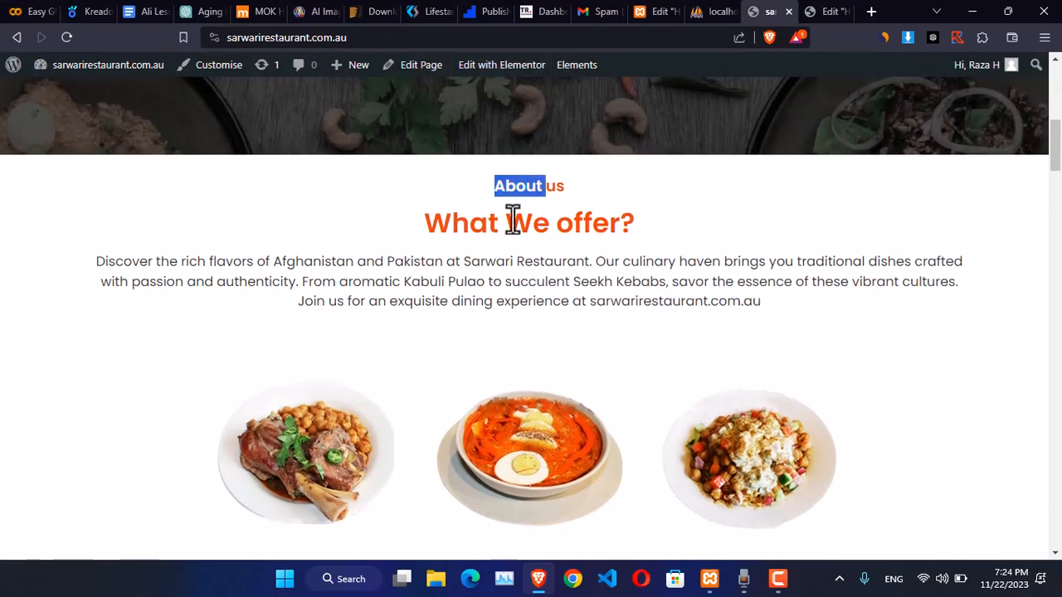
triple_click(513, 220)
triple_click(464, 257)
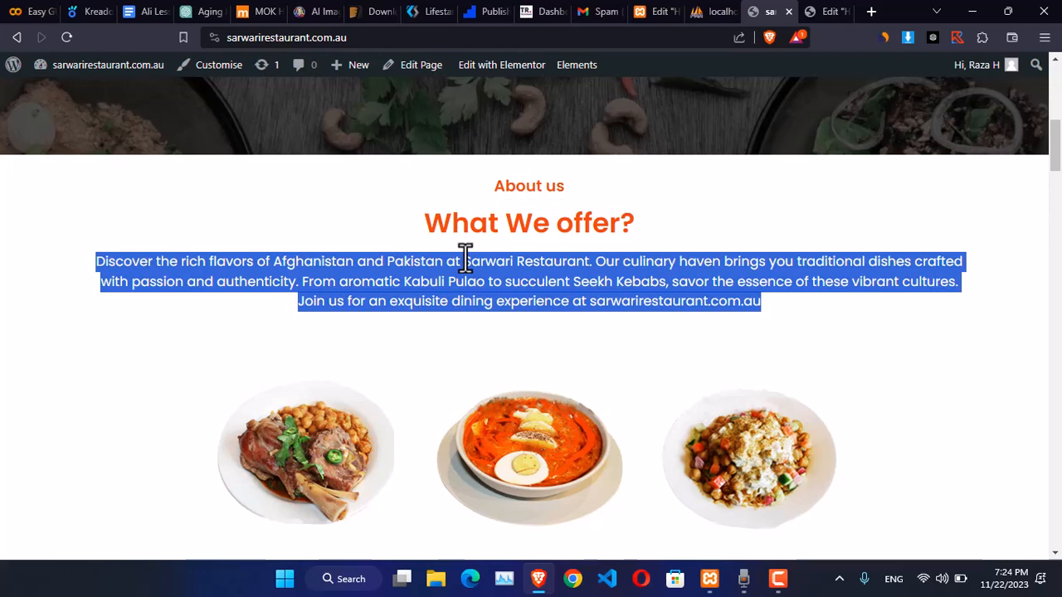
- Return to the Elementor editor and add a single-column vertical container below the hero section
click(649, 13)
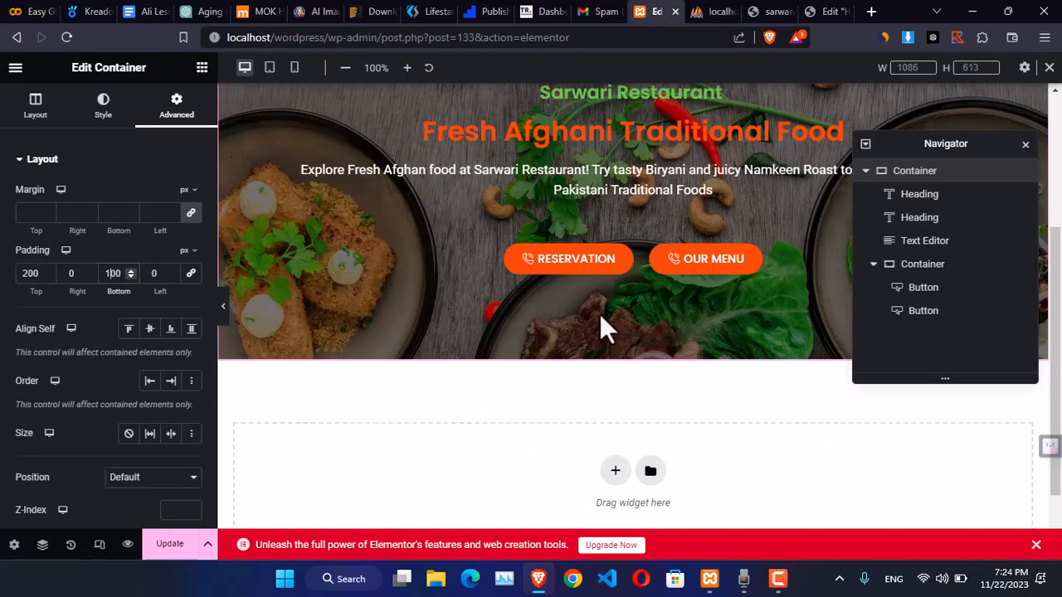
click(616, 471)
scroll(664, 374, down, 2)
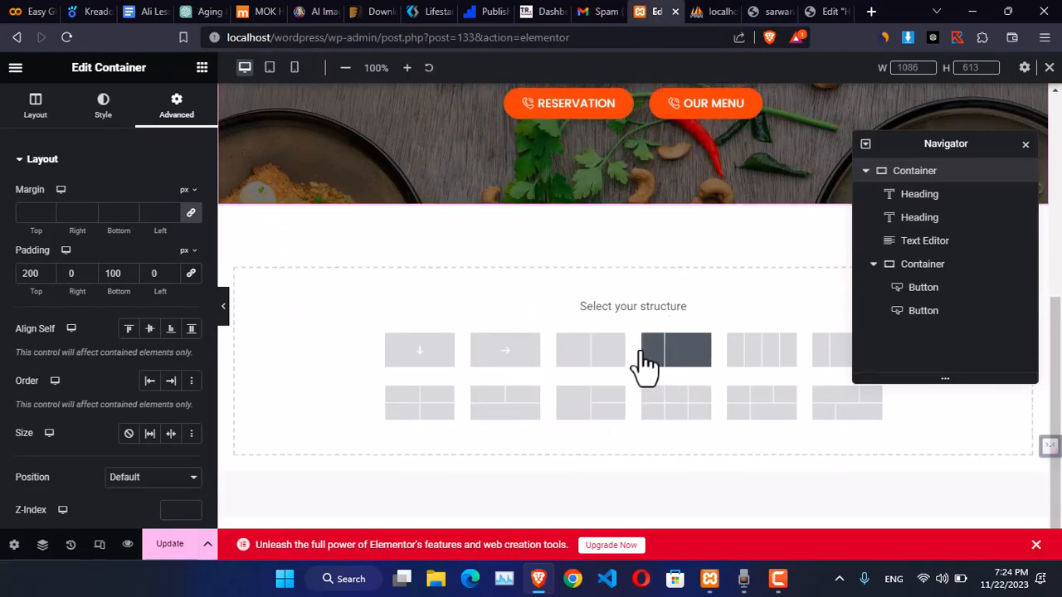
click(421, 352)
- Copy the hero's "Sarwari Restaurant" heading into the new container
scroll(613, 321, up, 5)
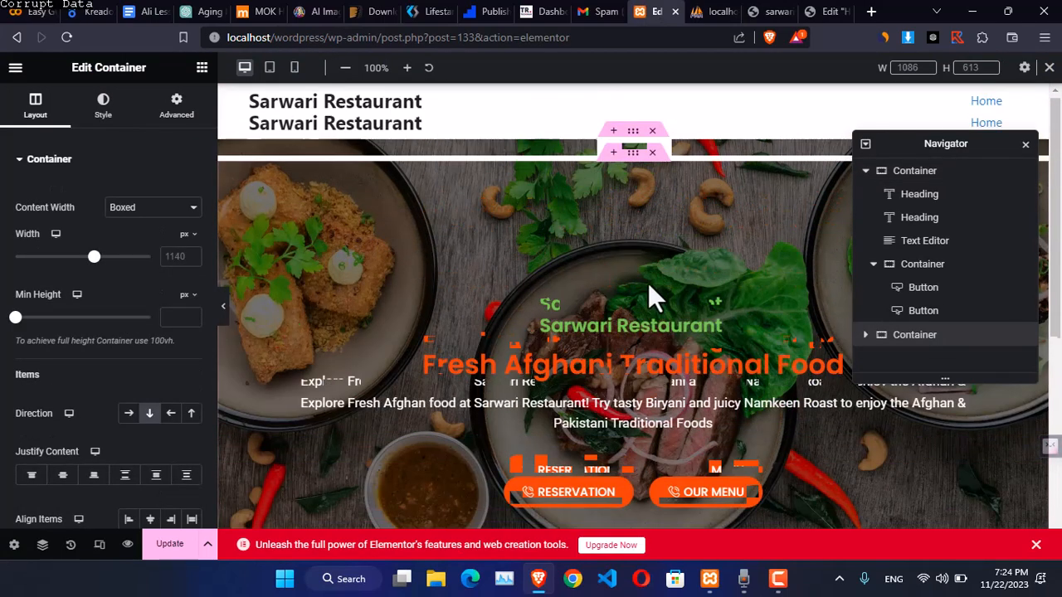
right_click(616, 324)
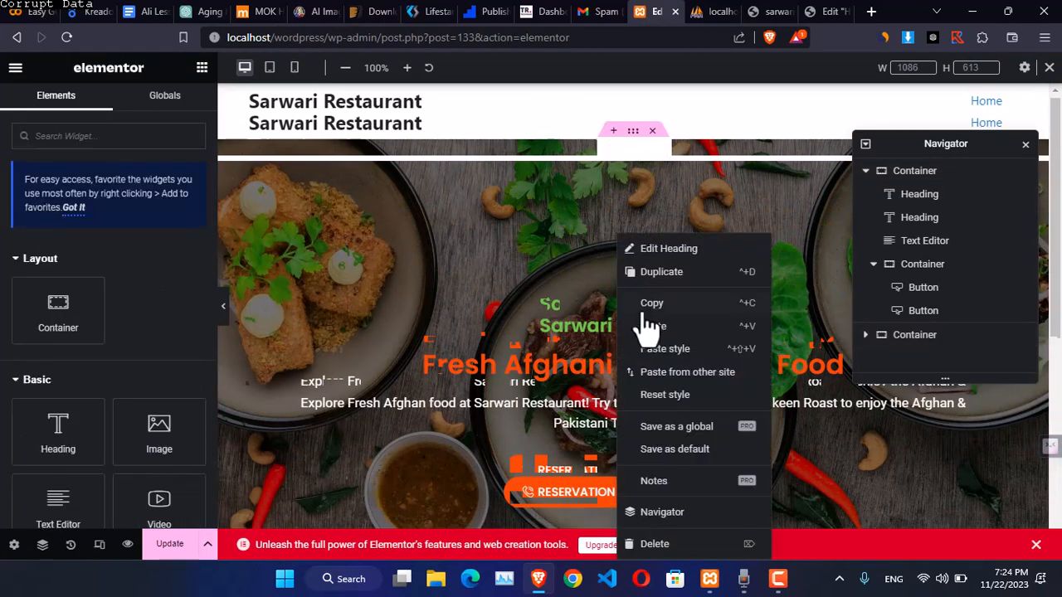
click(647, 302)
scroll(635, 343, down, 4)
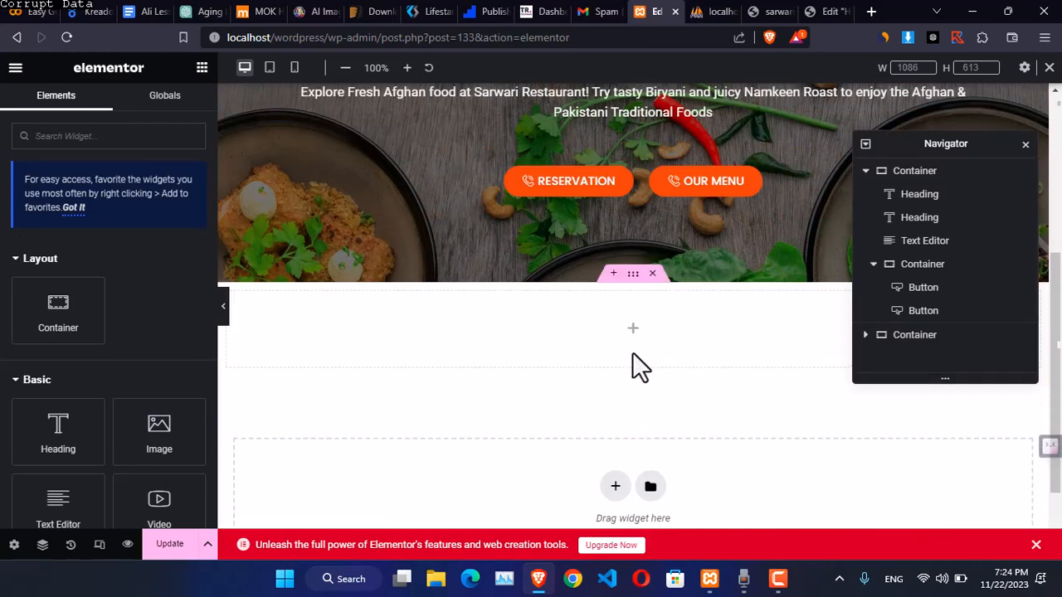
right_click(639, 343)
click(644, 327)
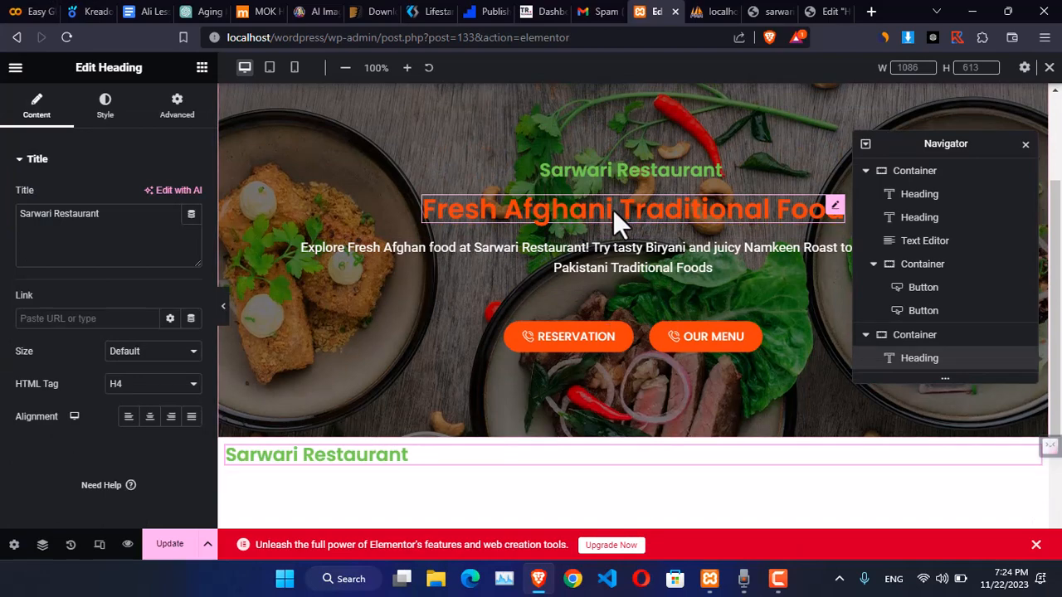
- Copy the hero's "Fresh Afghani Traditional Food" heading and paste it below the green heading in the new container
right_click(614, 210)
click(651, 282)
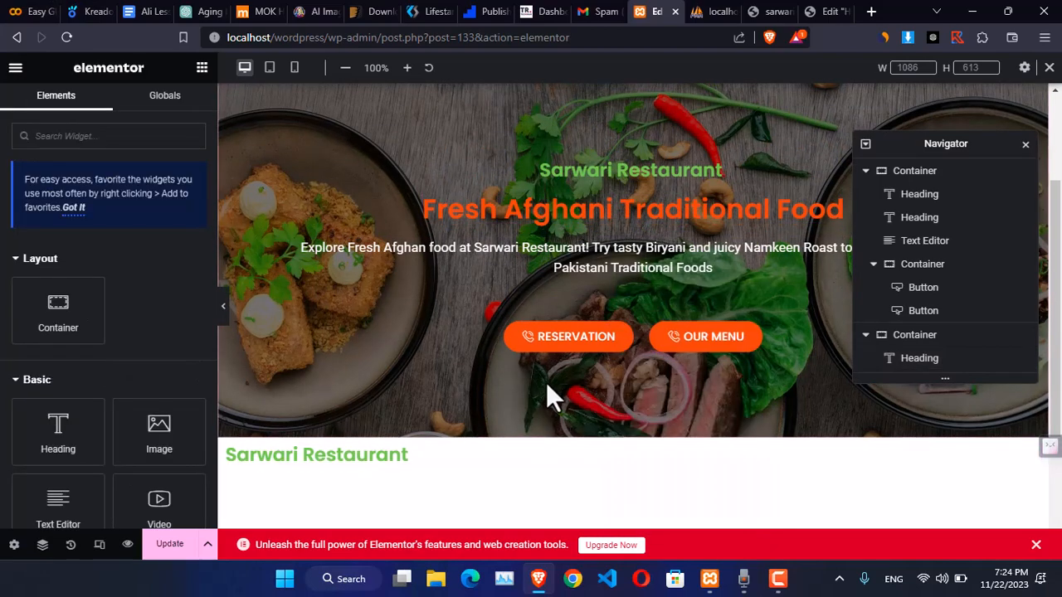
scroll(564, 411, down, 1)
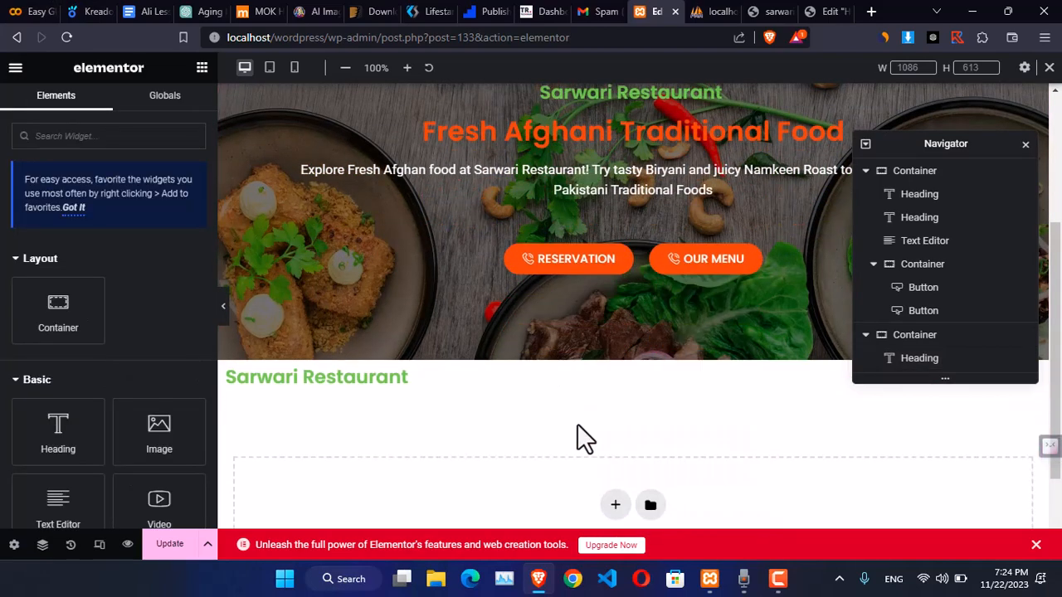
right_click(391, 380)
click(445, 332)
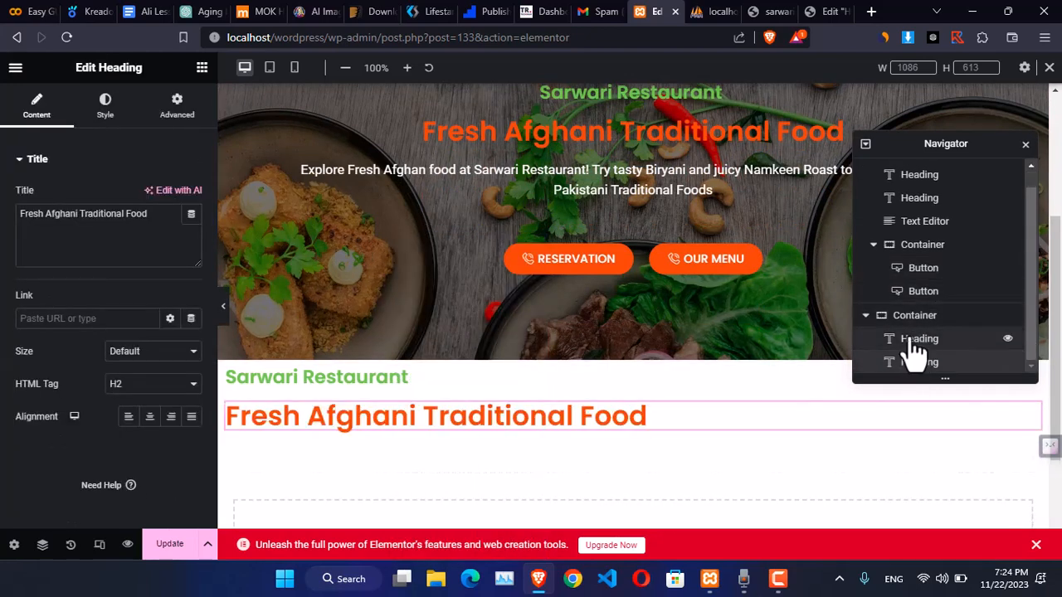
- Copy the hero's description text and paste it below the orange heading in the new container
scroll(765, 305, up, 3)
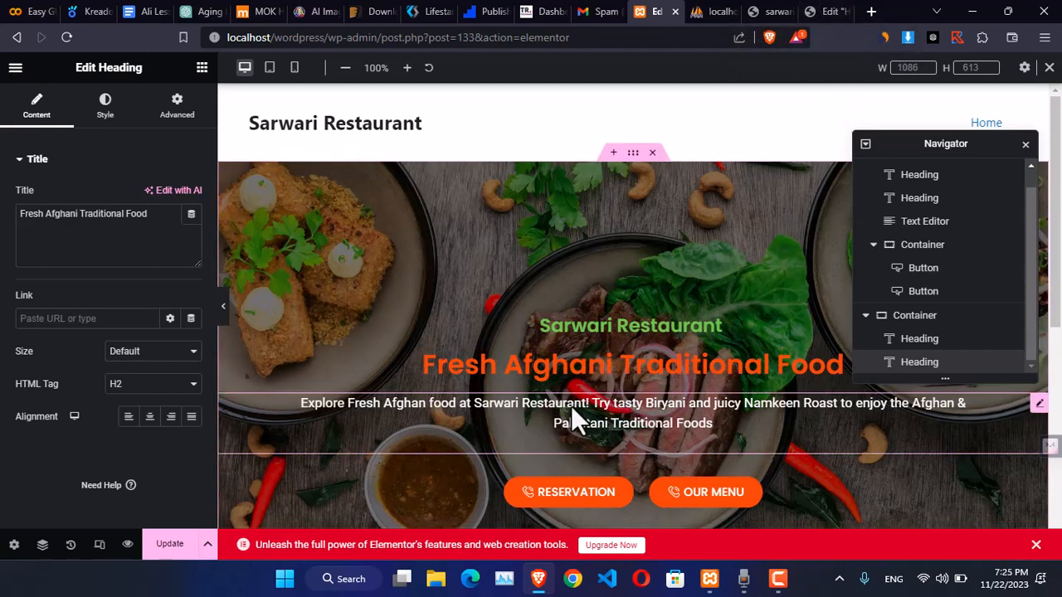
right_click(571, 407)
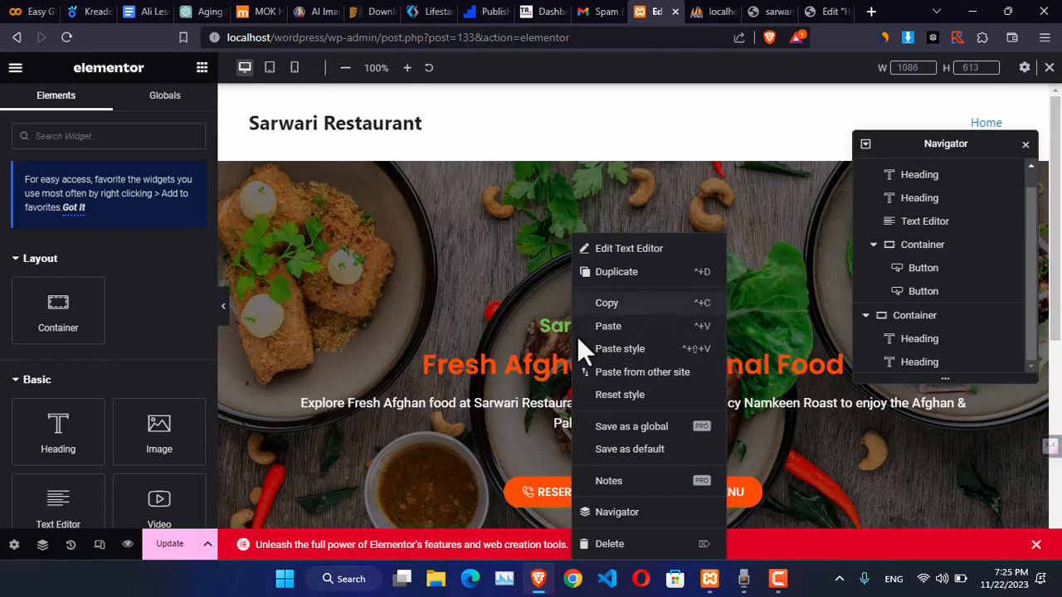
scroll(551, 380, down, 2)
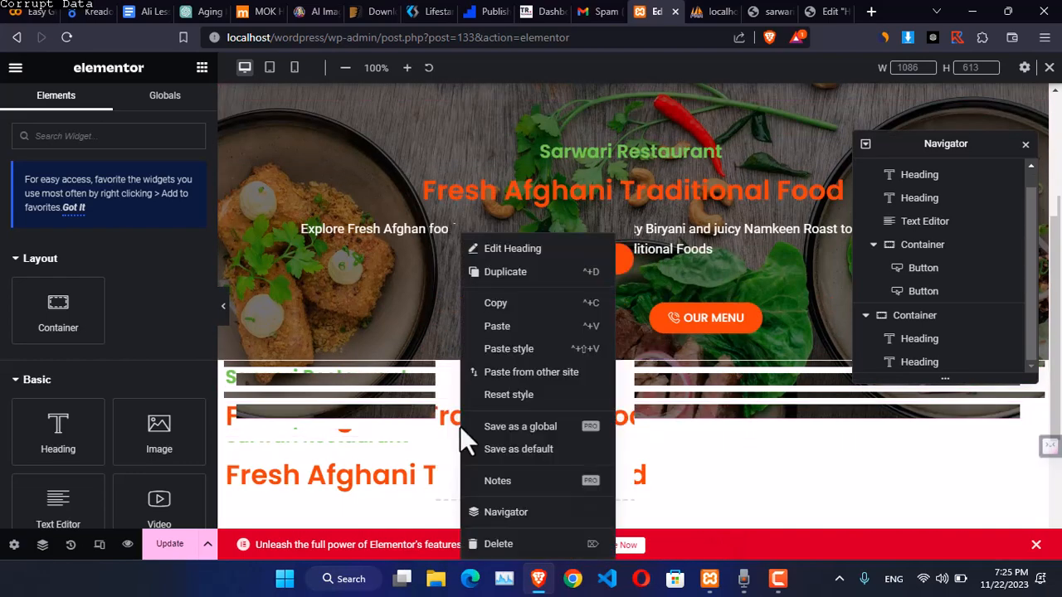
right_click(460, 426)
click(500, 326)
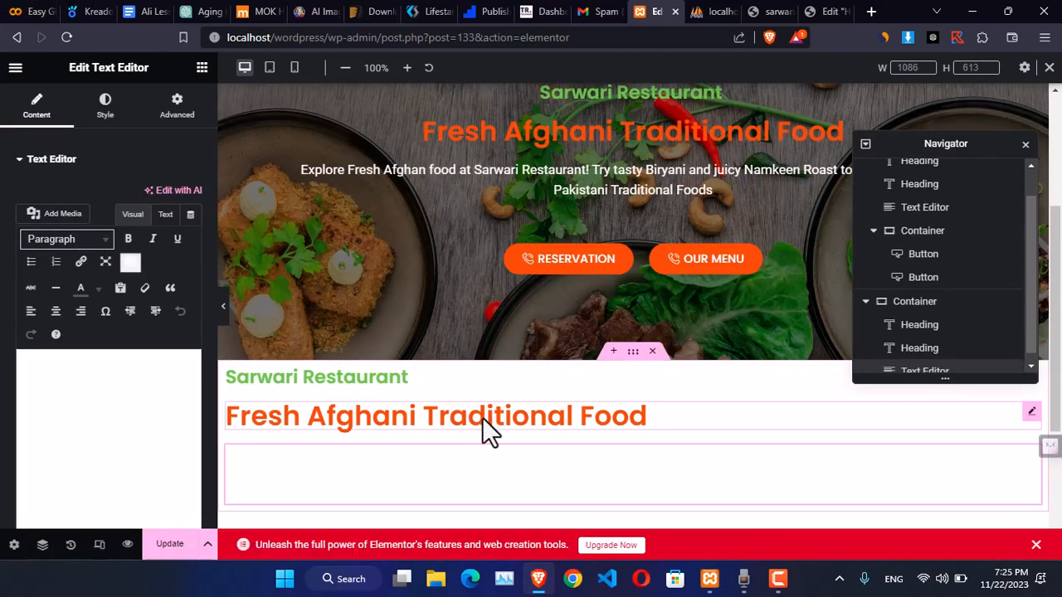
- Change the text color of the entire pasted description to black
triple_click(131, 419)
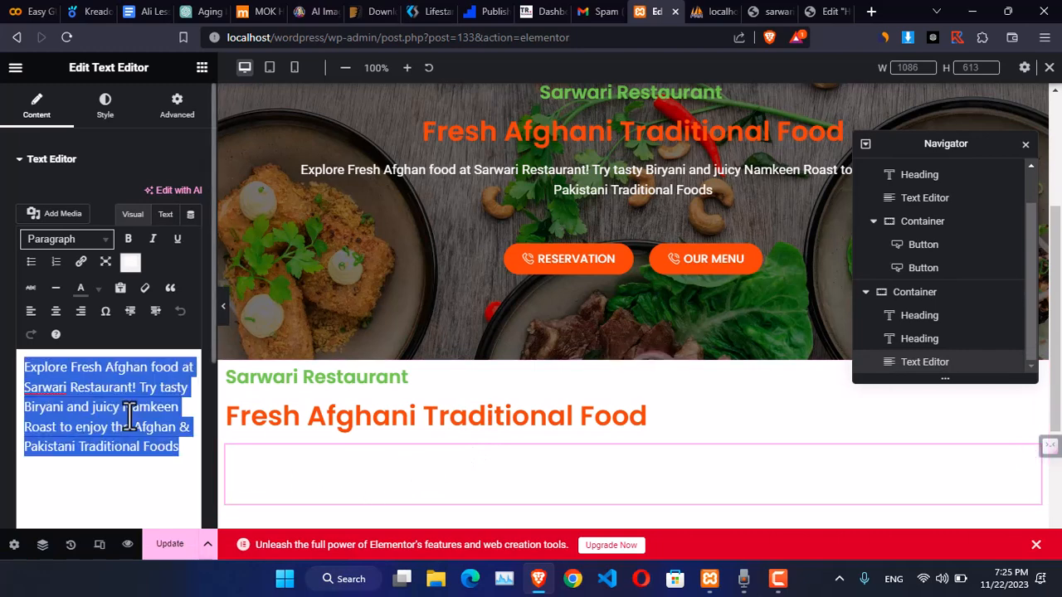
click(131, 265)
click(130, 264)
click(93, 291)
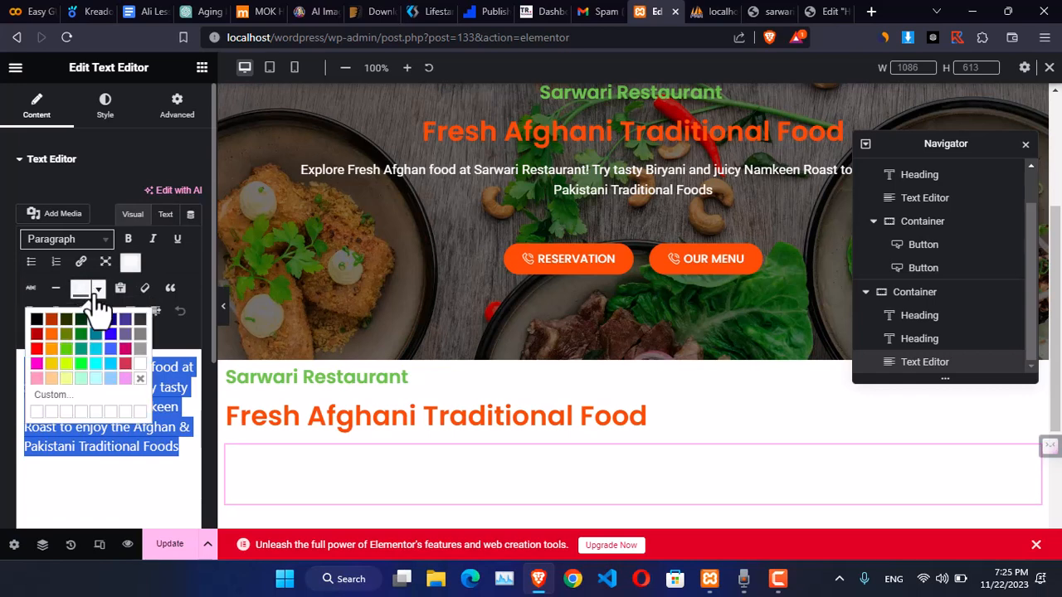
click(37, 320)
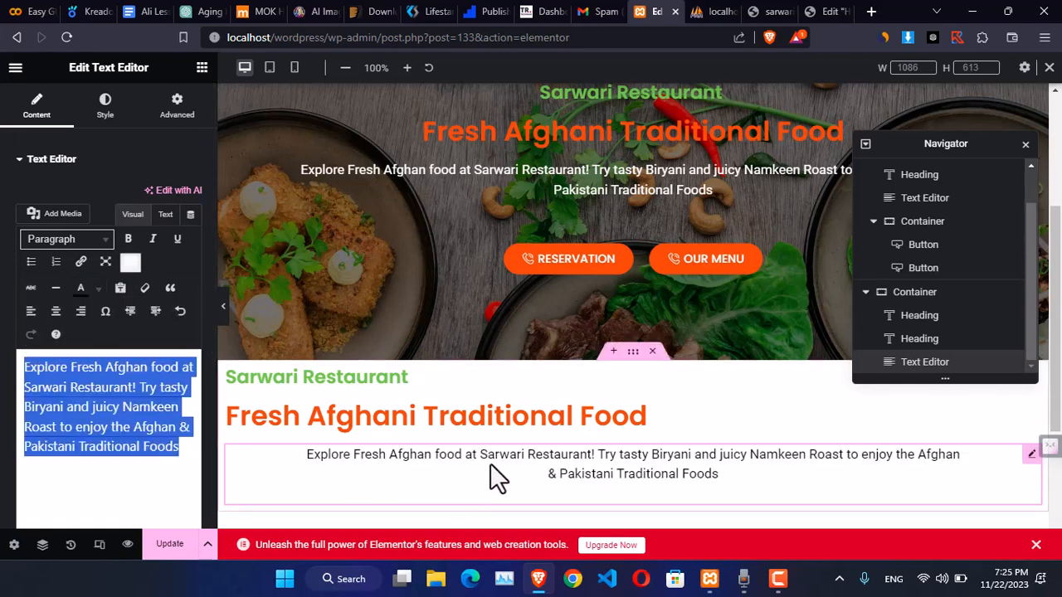
- Set both the content justification and the item alignment of the new container to Center
click(633, 351)
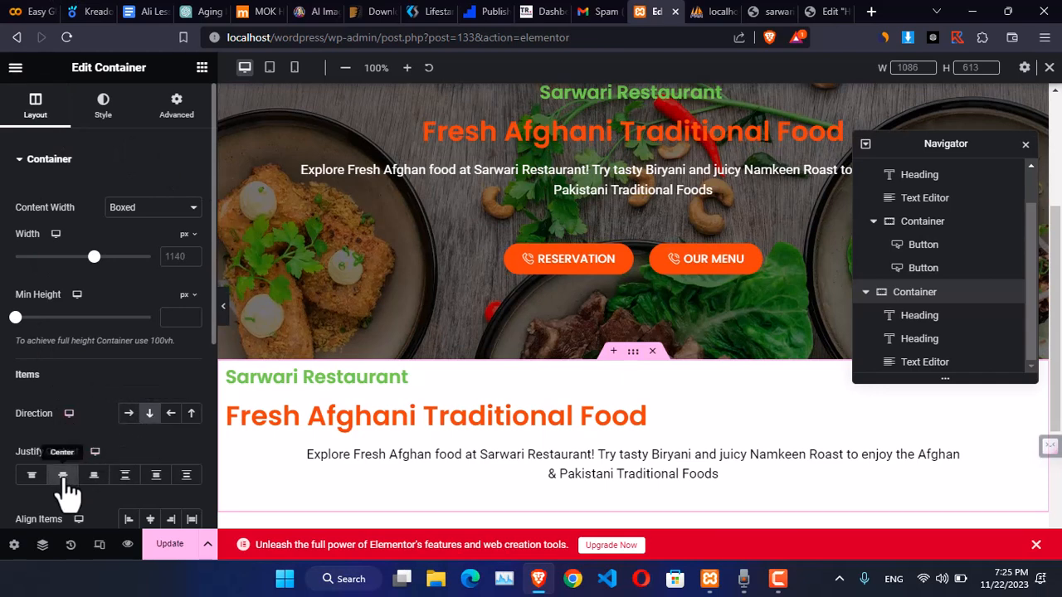
scroll(71, 443, down, 1)
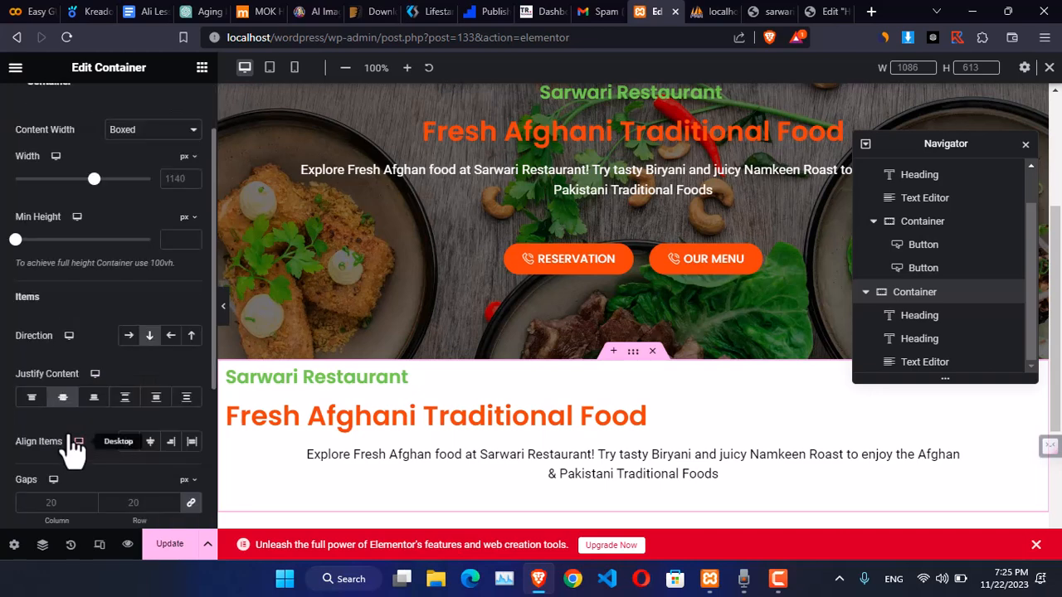
click(150, 445)
scroll(600, 361, down, 1)
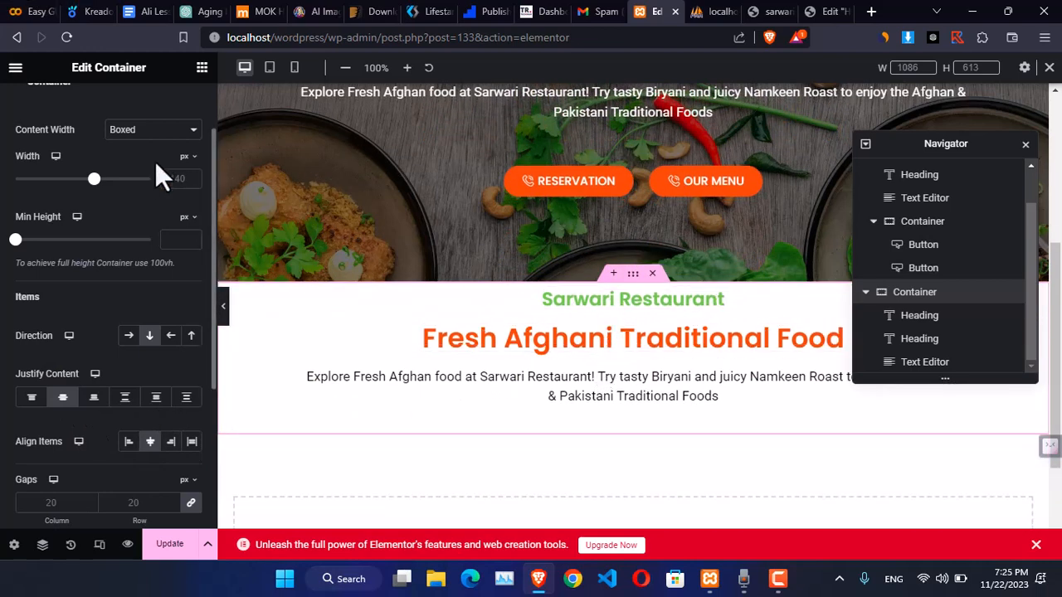
- Unlink the new container's padding values and set the top padding to 20 px, with 0 on the other sides
scroll(157, 158, up, 1)
click(177, 116)
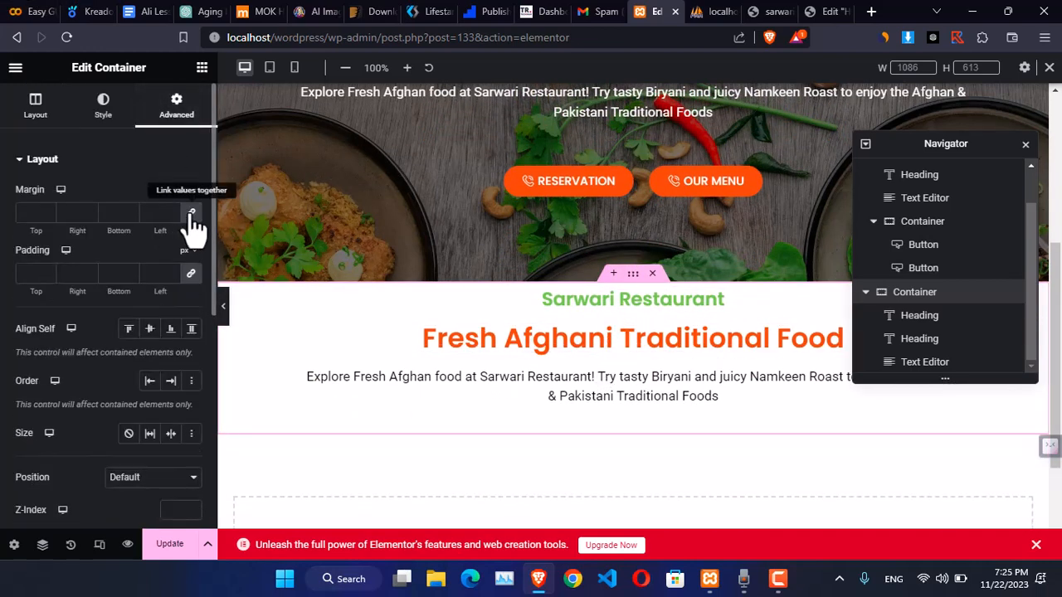
click(192, 278)
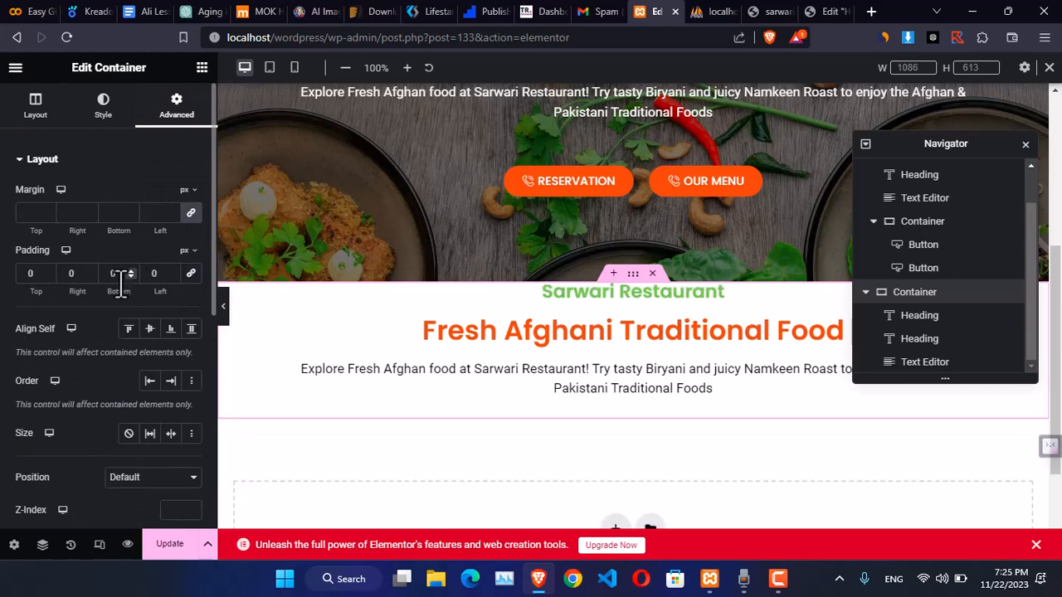
click(47, 270)
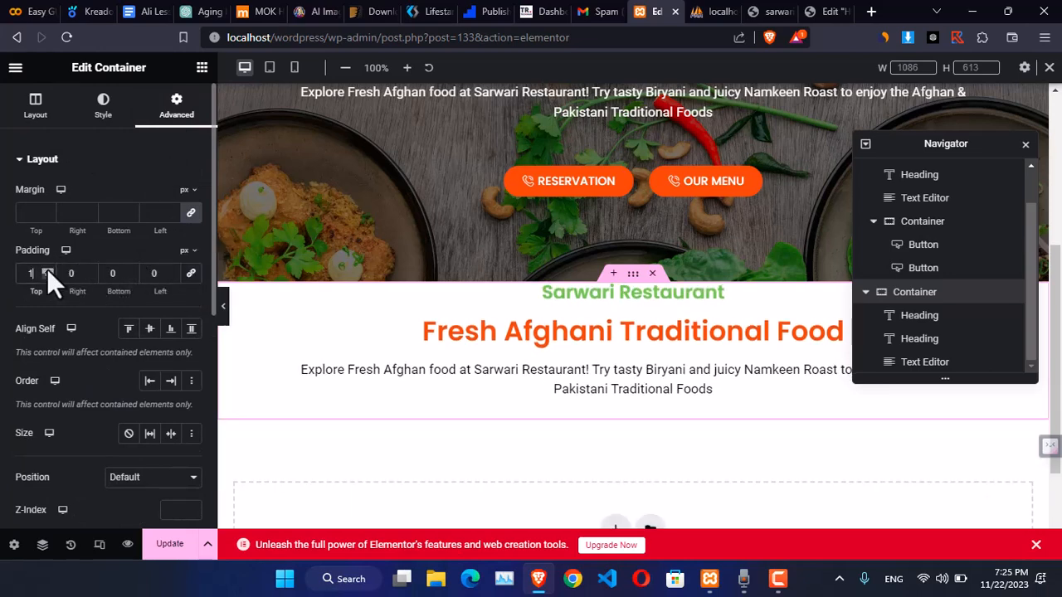
click(47, 268)
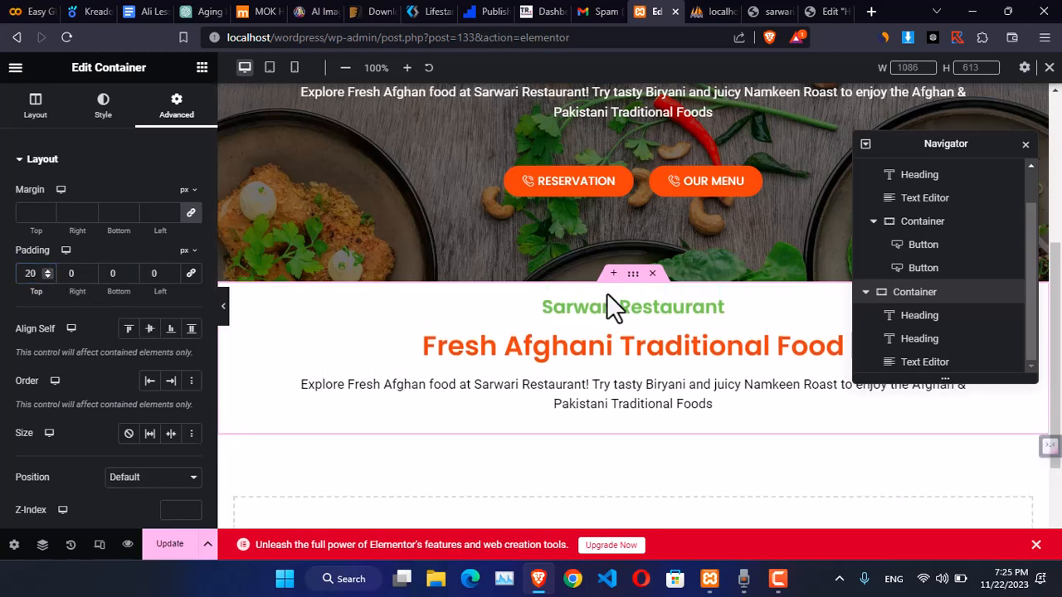
- Change the green heading in the new container to "About us"
click(581, 309)
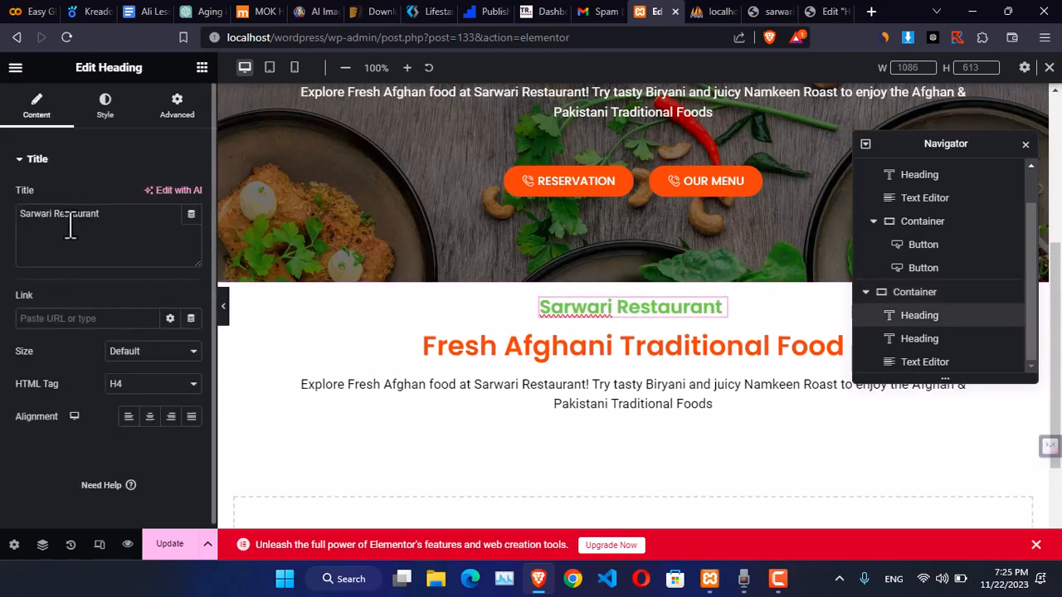
drag(54, 214, 75, 214)
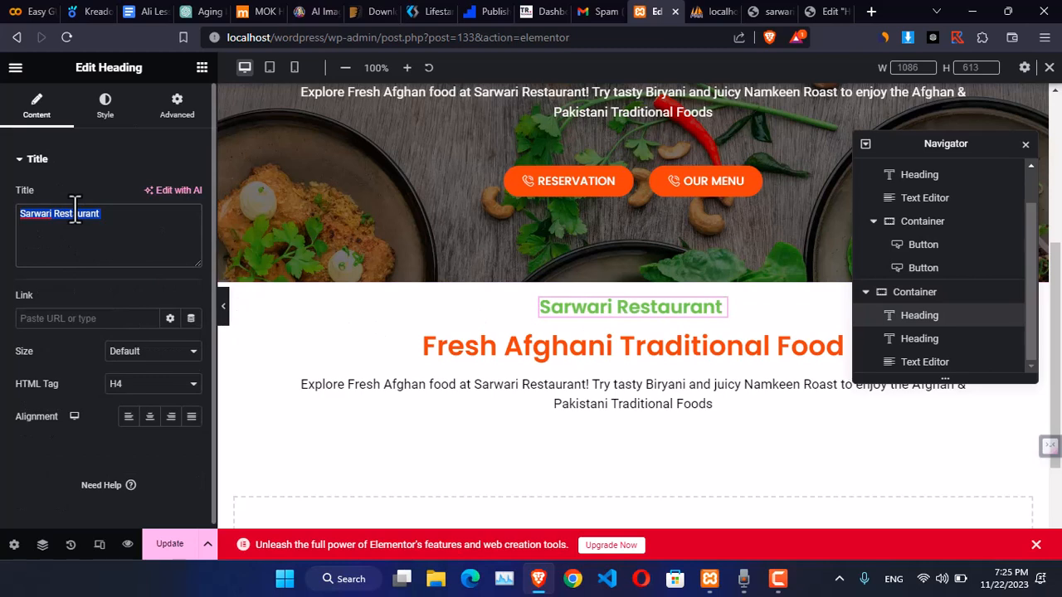
text(Aboy)
key(BackSpace)
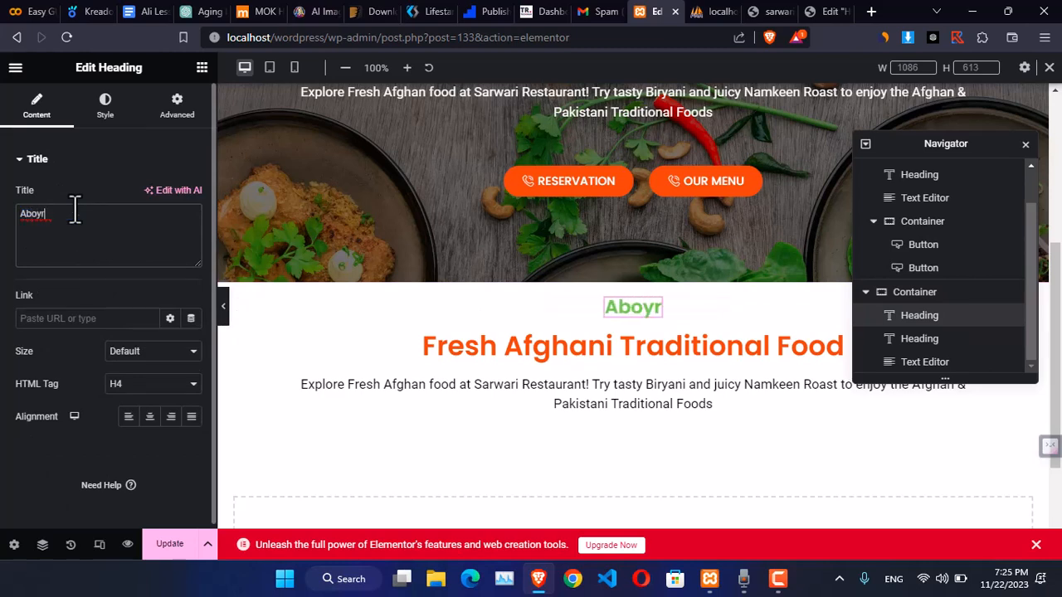
text(ut us)
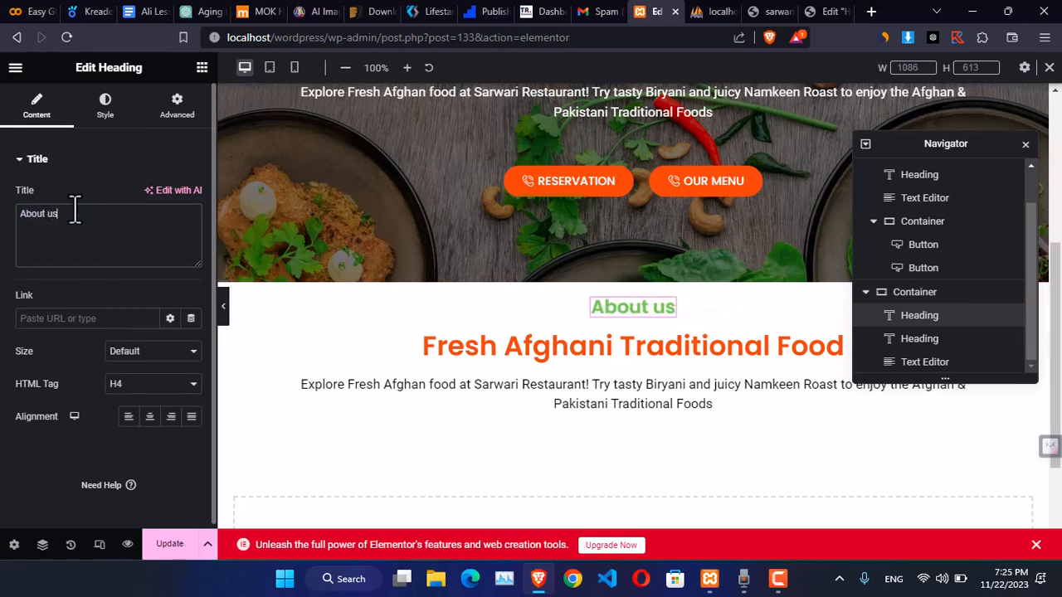
- Change the orange heading in the new container to "What We Offer?"
click(534, 351)
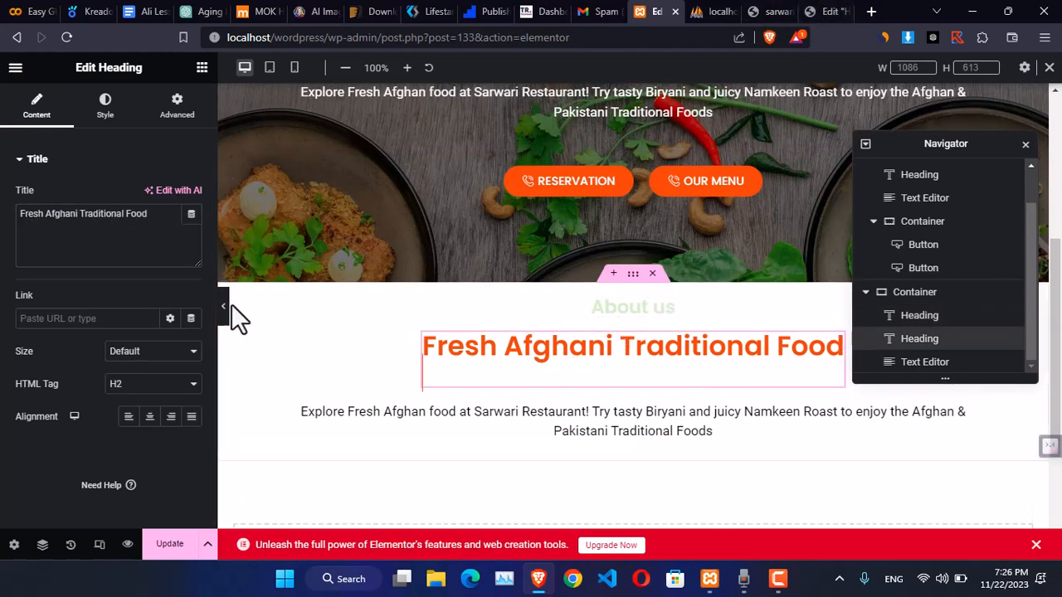
triple_click(67, 217)
text(W)
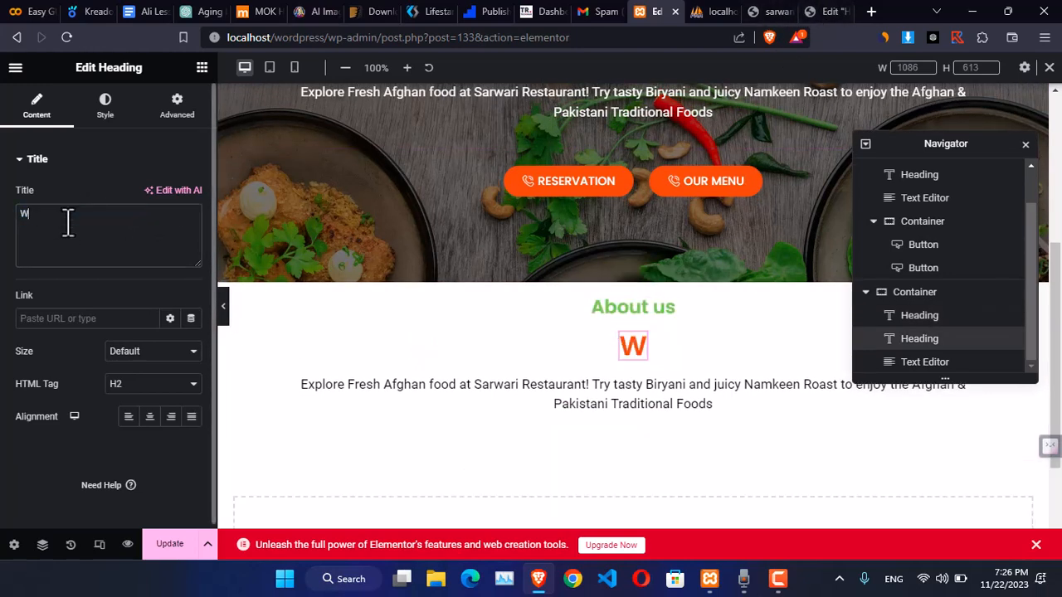
text(hat We)
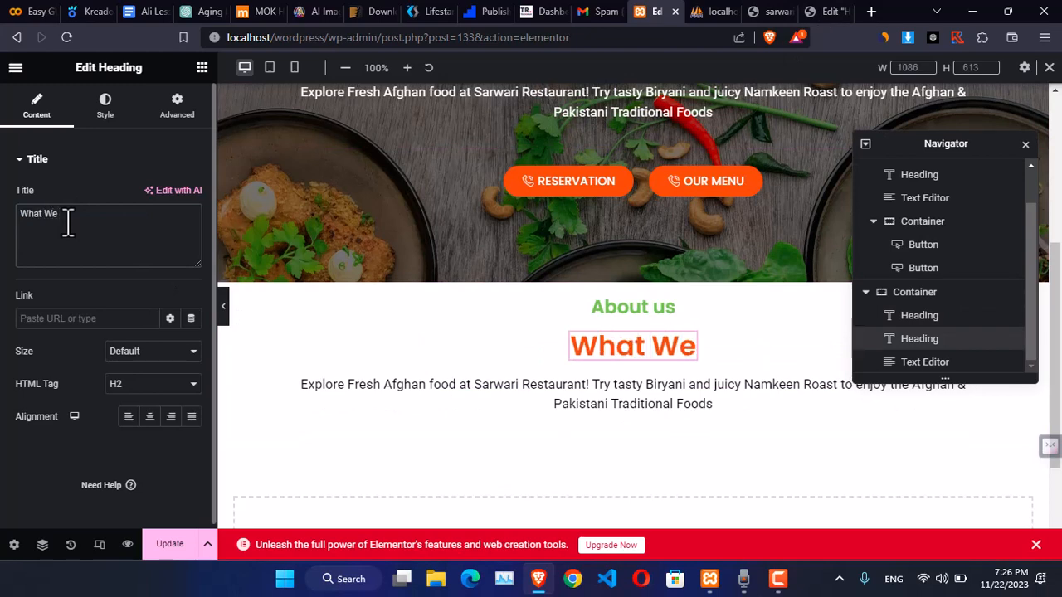
text( Offer?)
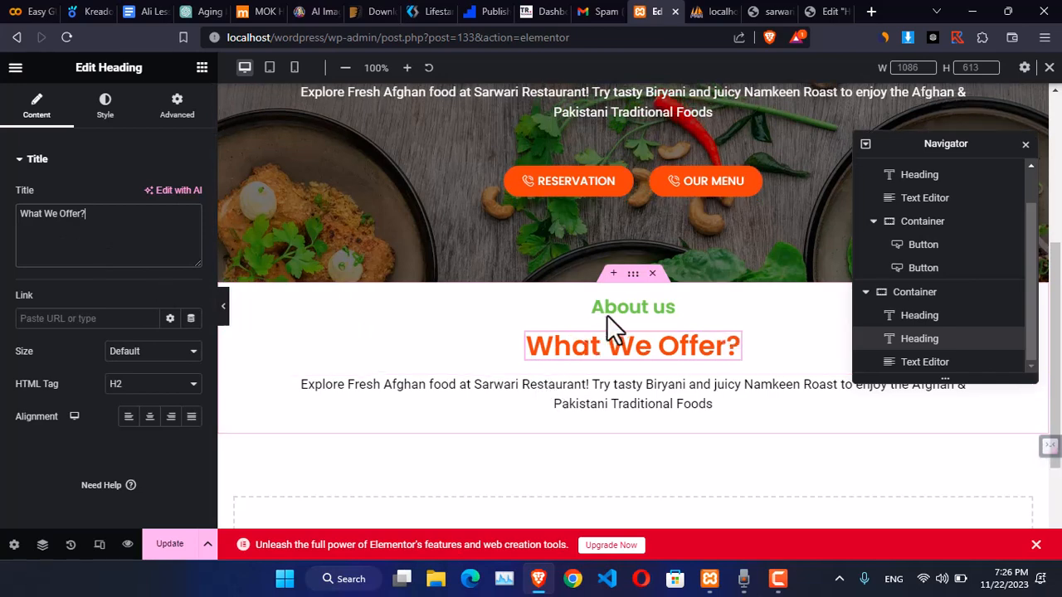
- Set the bottom margin of the "About us" heading to -14 px
click(668, 316)
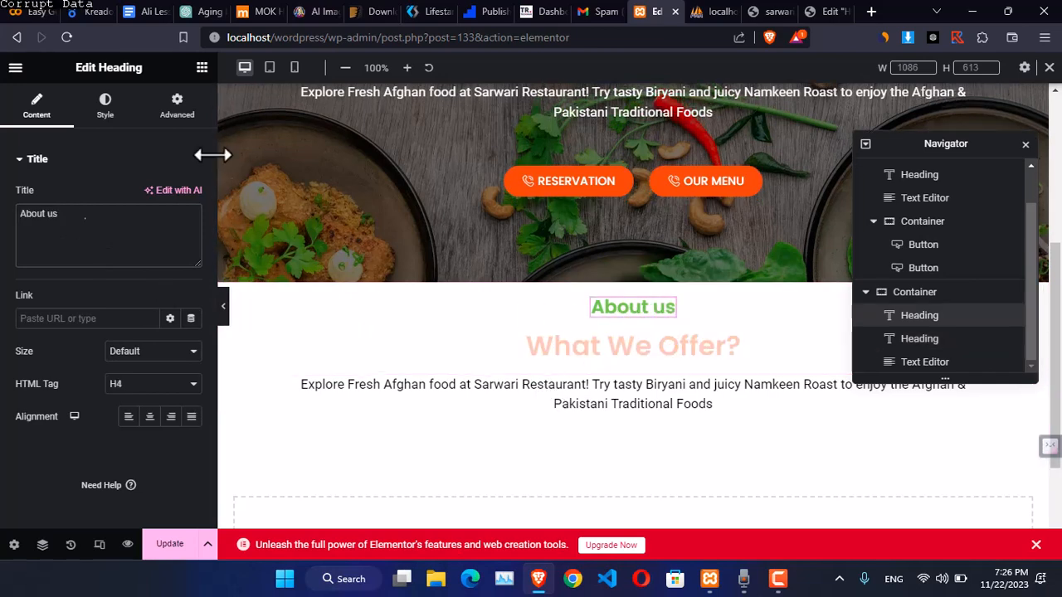
click(176, 106)
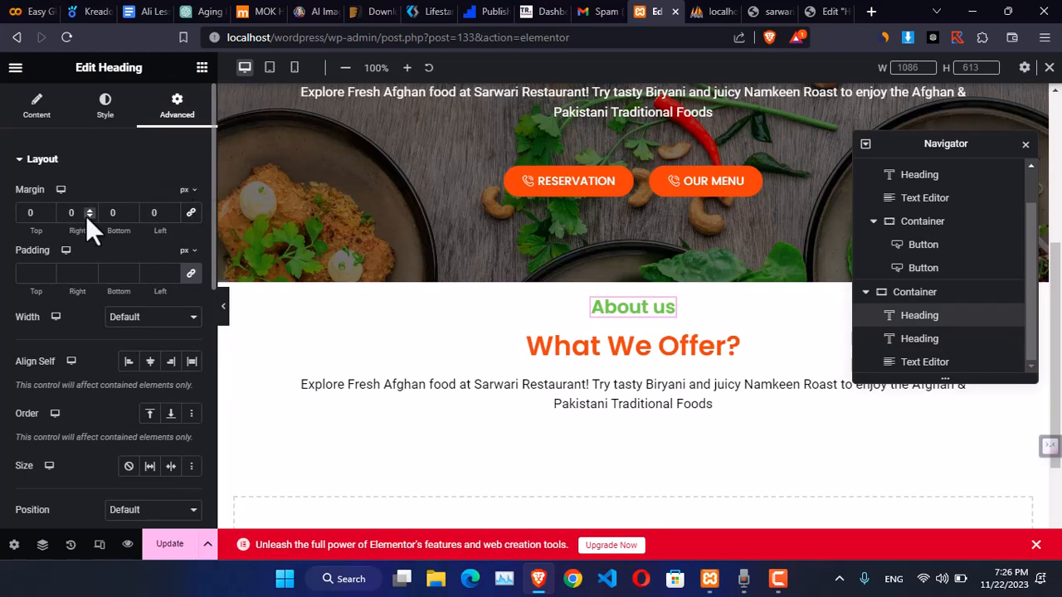
click(131, 217)
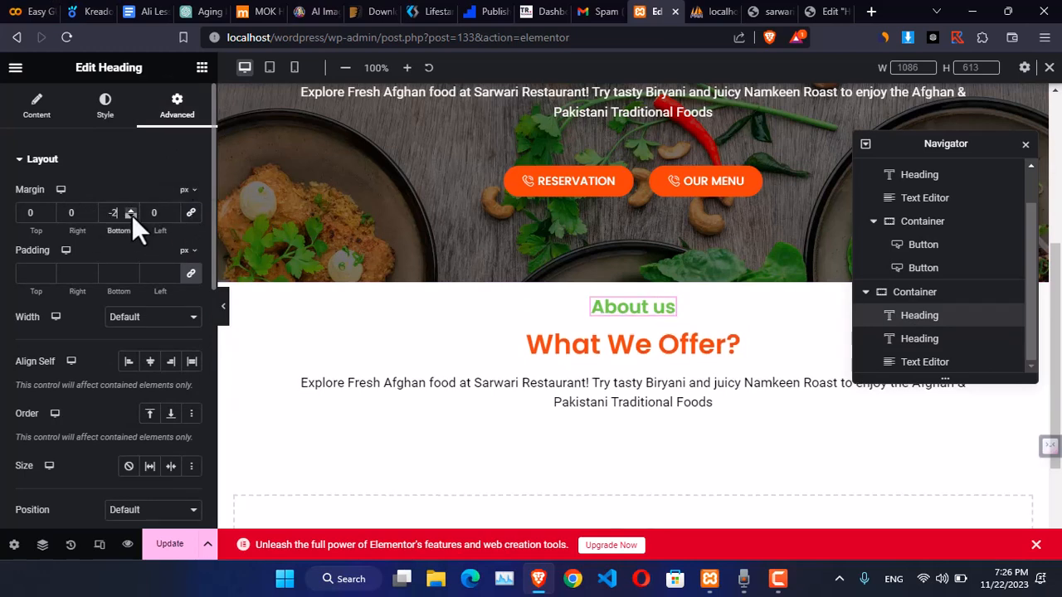
click(130, 217)
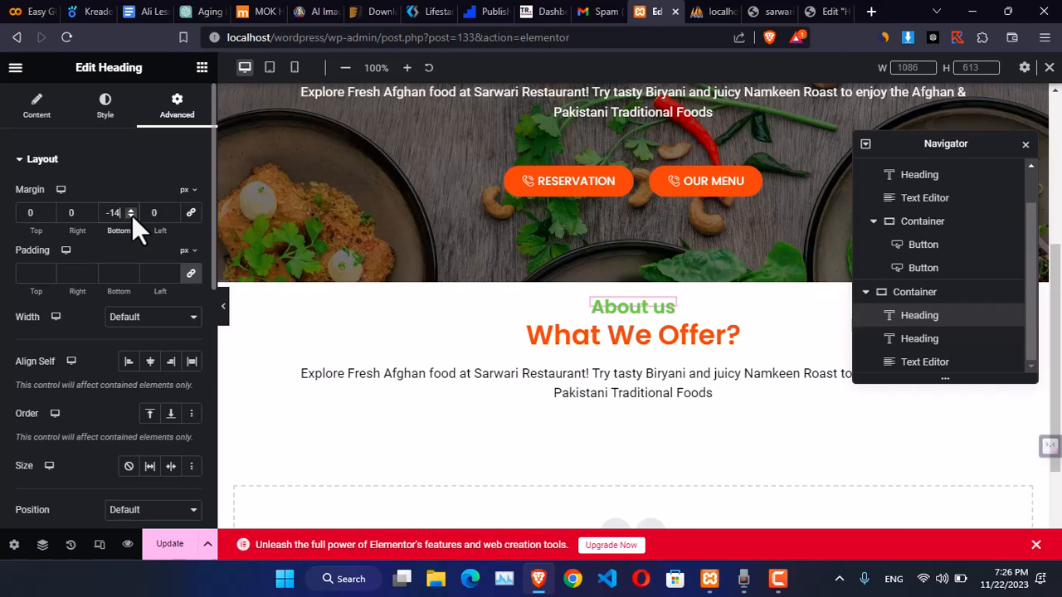
- Add an Image widget below the description text in the About us container
scroll(664, 374, down, 1)
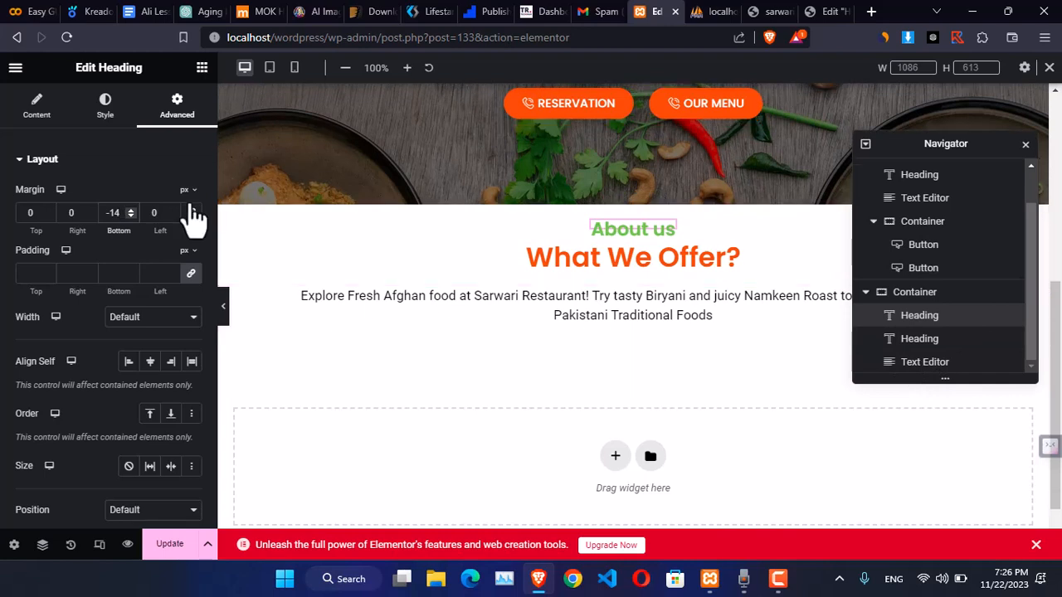
click(201, 70)
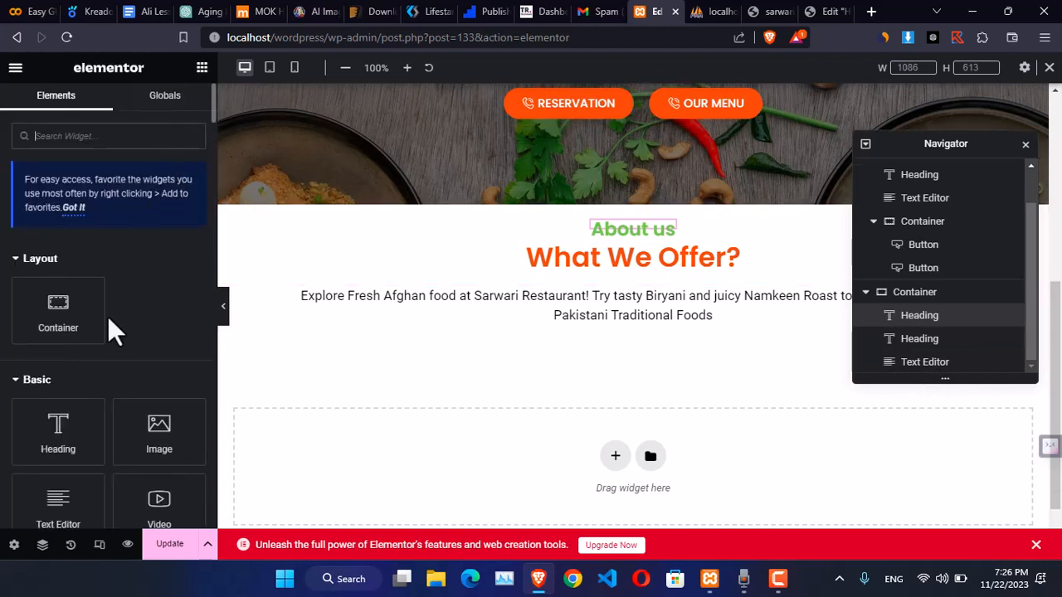
drag(133, 427, 654, 324)
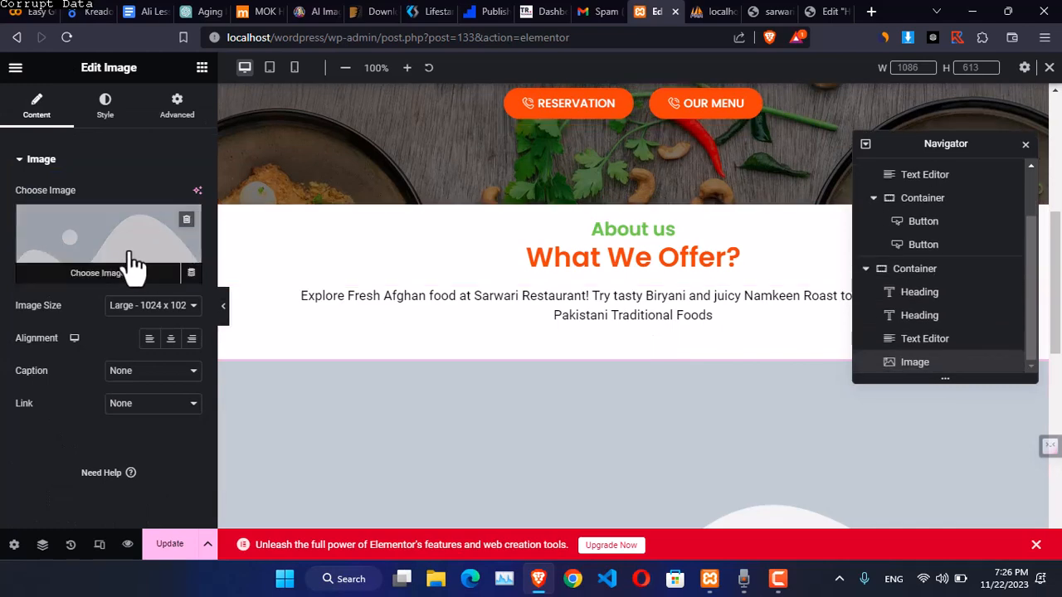
- Browse the media library's pictures for the dishes image to use in the new Image widget
click(133, 265)
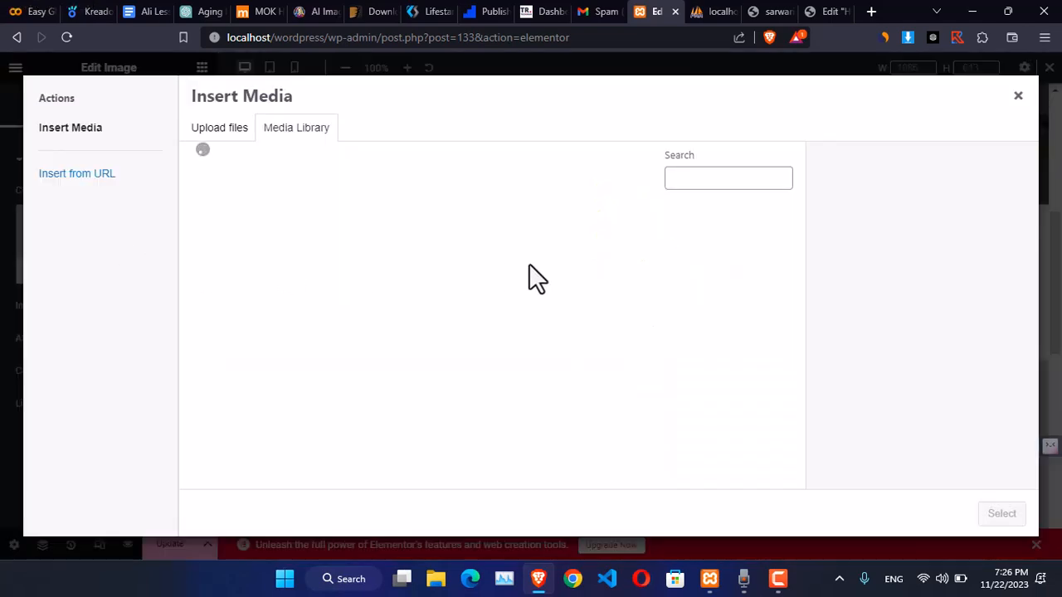
scroll(548, 319, down, 1)
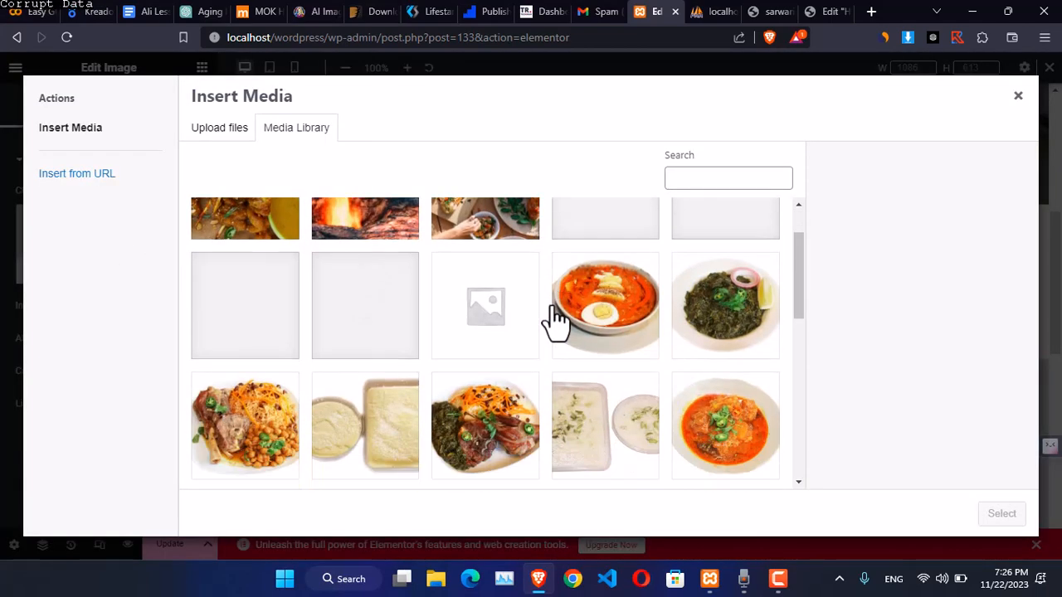
scroll(555, 320, down, 3)
scroll(556, 319, down, 3)
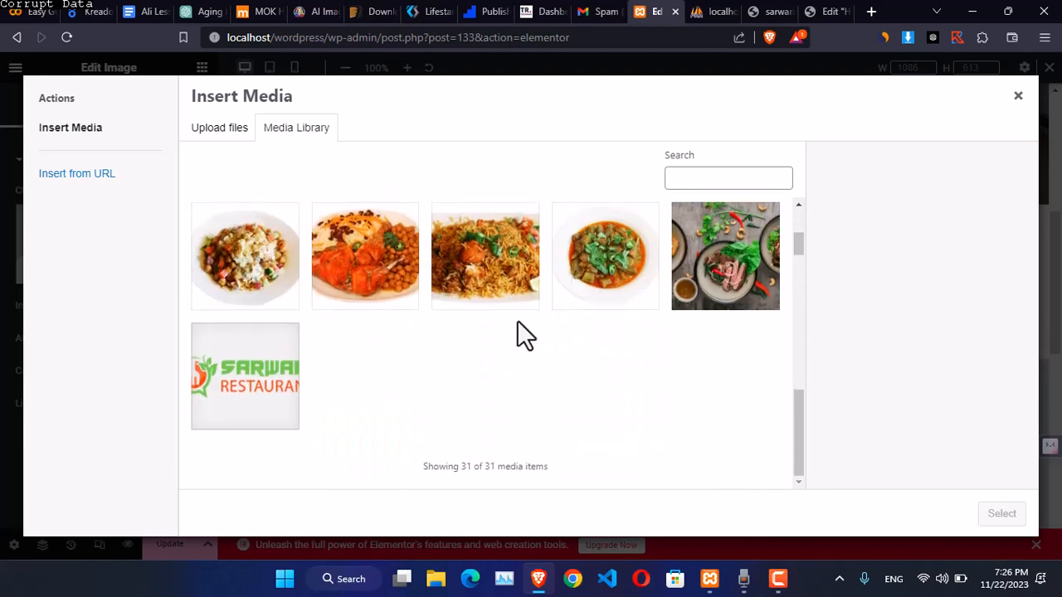
scroll(517, 336, up, 7)
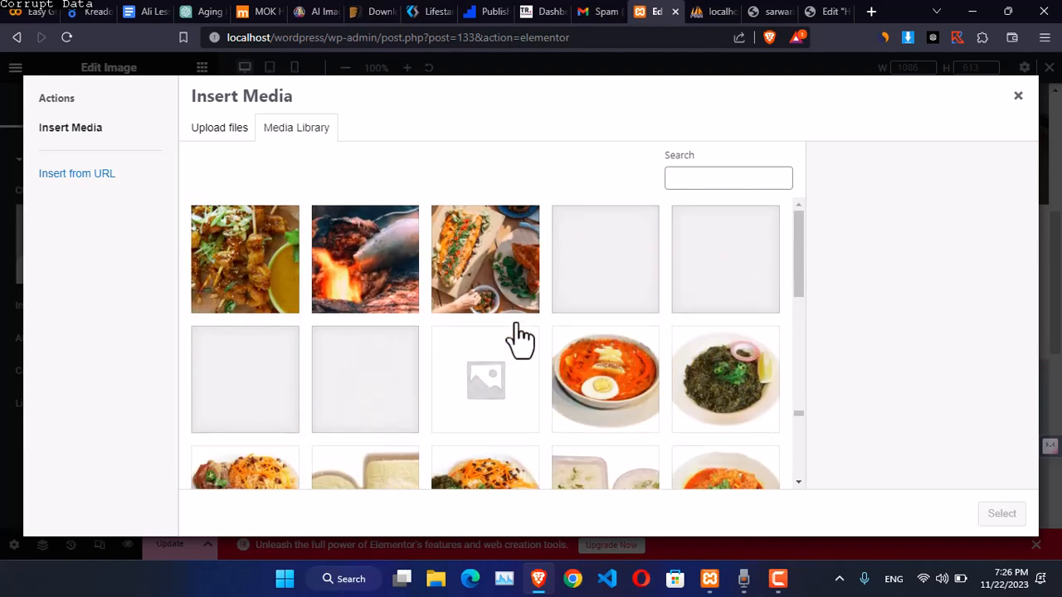
scroll(498, 357, down, 1)
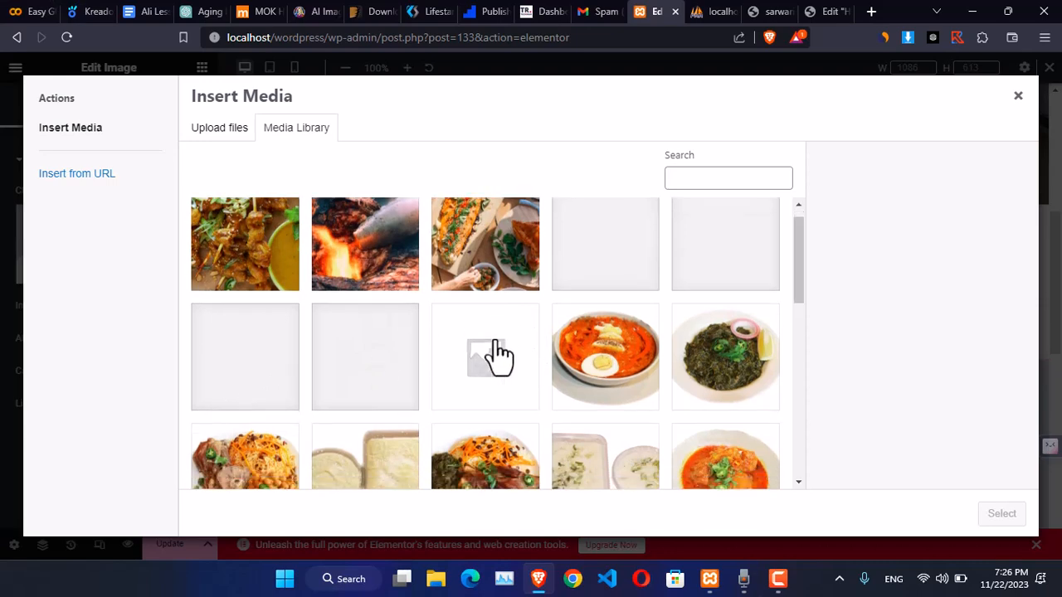
scroll(498, 357, down, 2)
scroll(498, 357, down, 6)
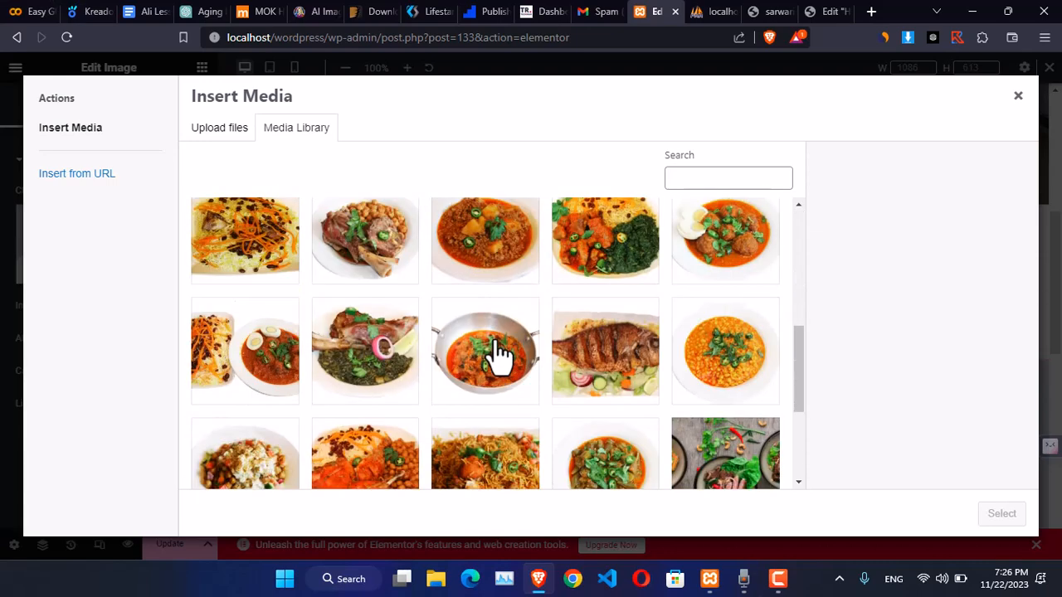
scroll(495, 352, up, 10)
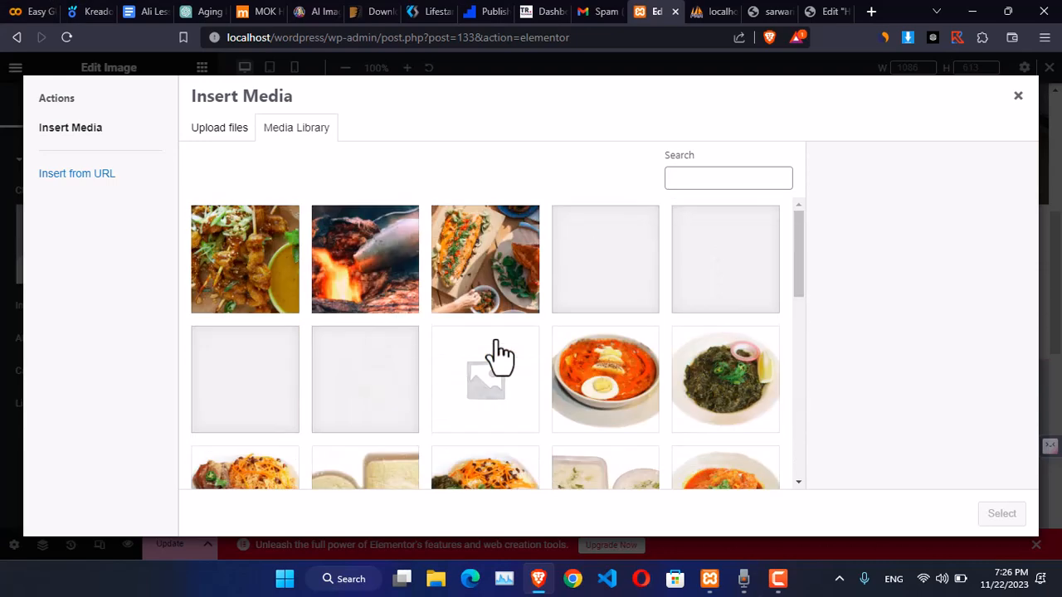
- Start a file upload for the Image widget and open the "Sarwari Removed Background" folder on the Desktop
click(222, 131)
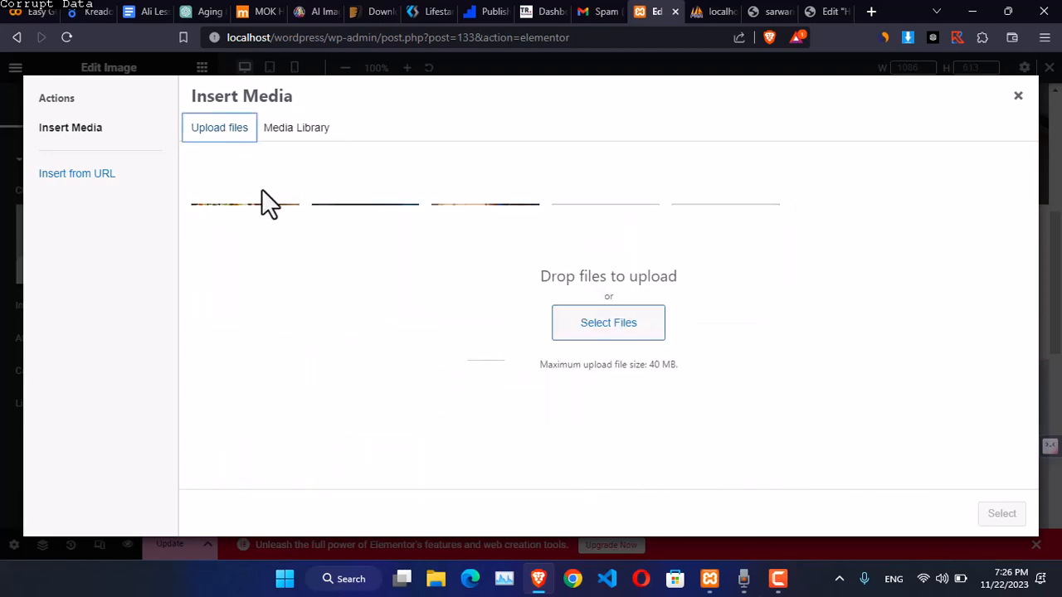
click(591, 337)
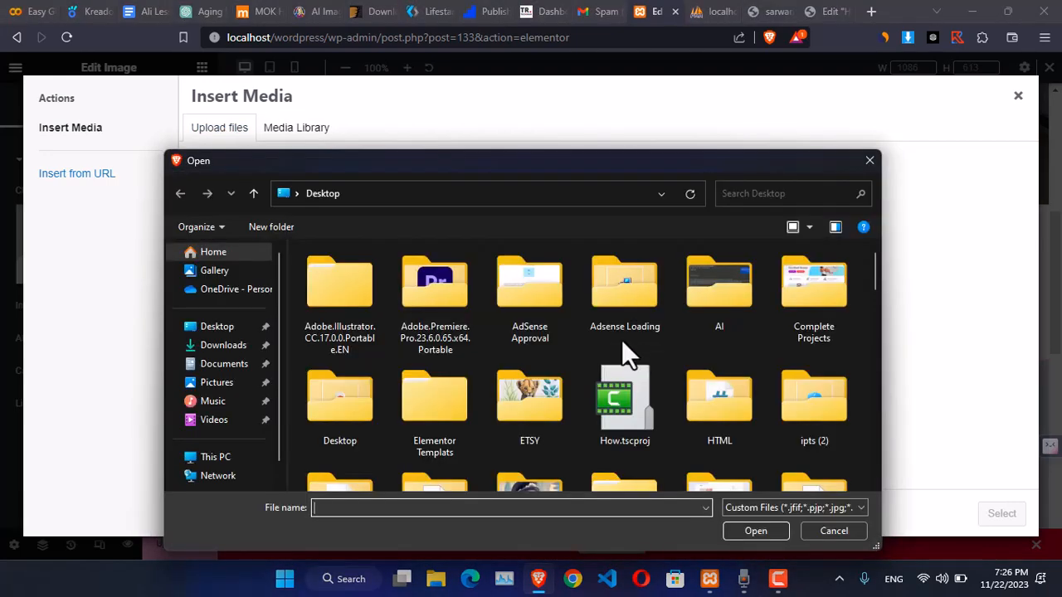
scroll(707, 365, down, 5)
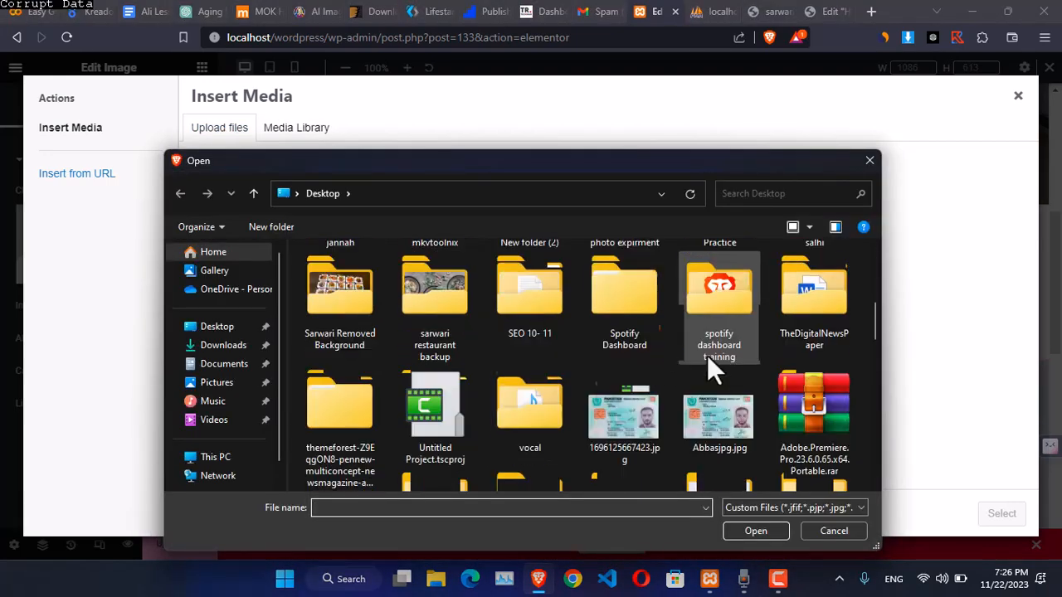
scroll(707, 365, down, 3)
click(555, 507)
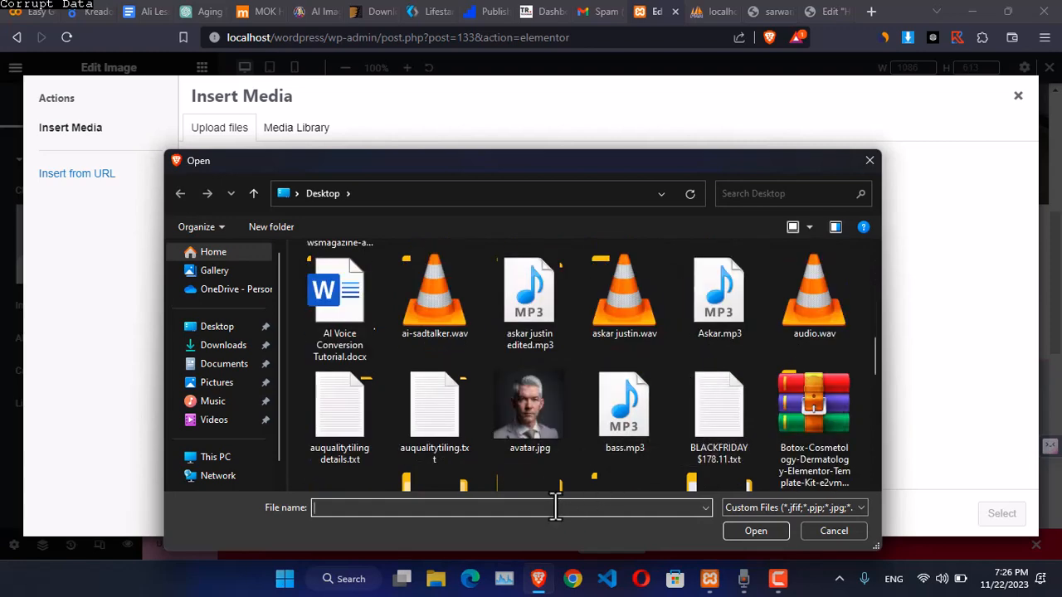
text(sa)
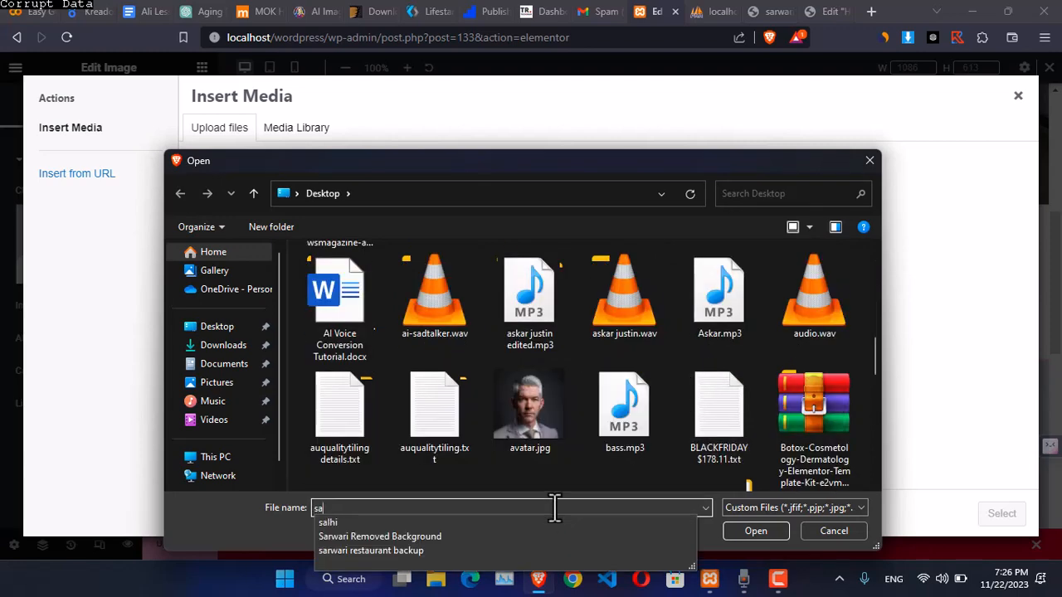
key(Down)
key(Down)
key(Return)
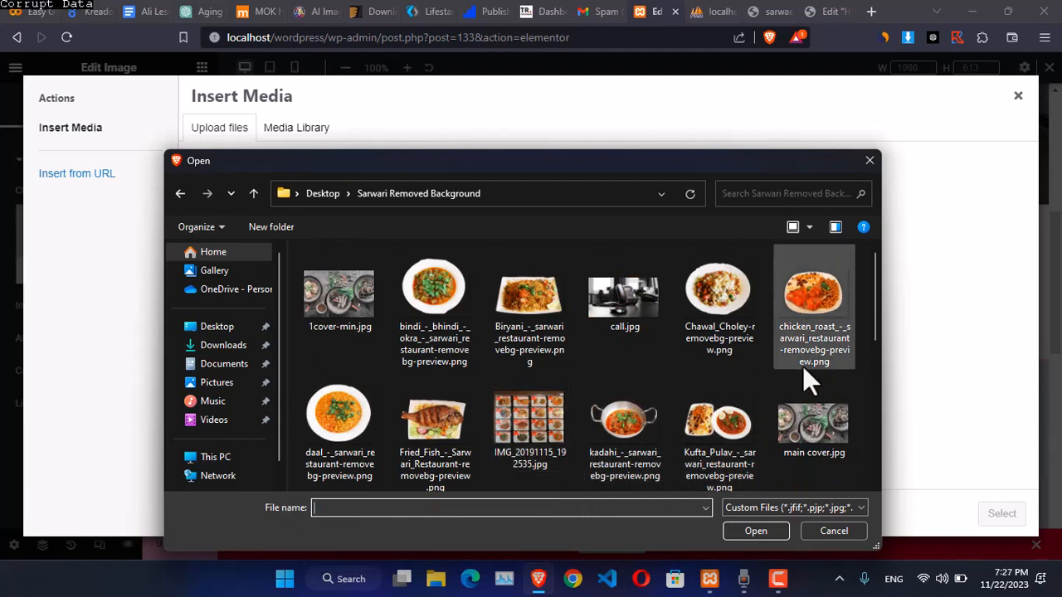
- Upload Welcome-Dishes-sarwari-restaurant-removebg-preview.png and insert it into the Image widget of the About us container
scroll(803, 369, down, 5)
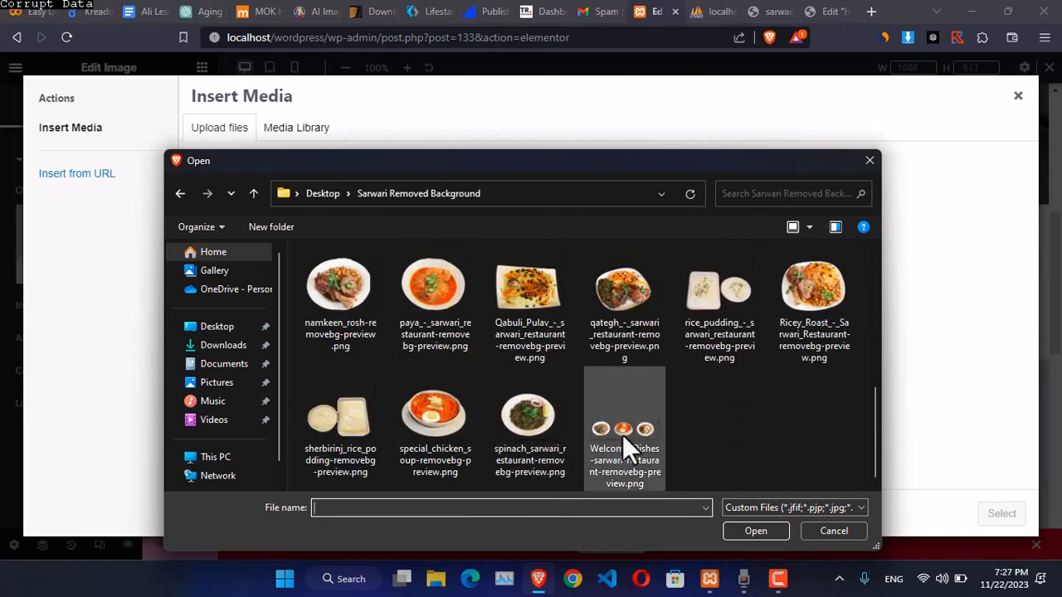
double_click(622, 434)
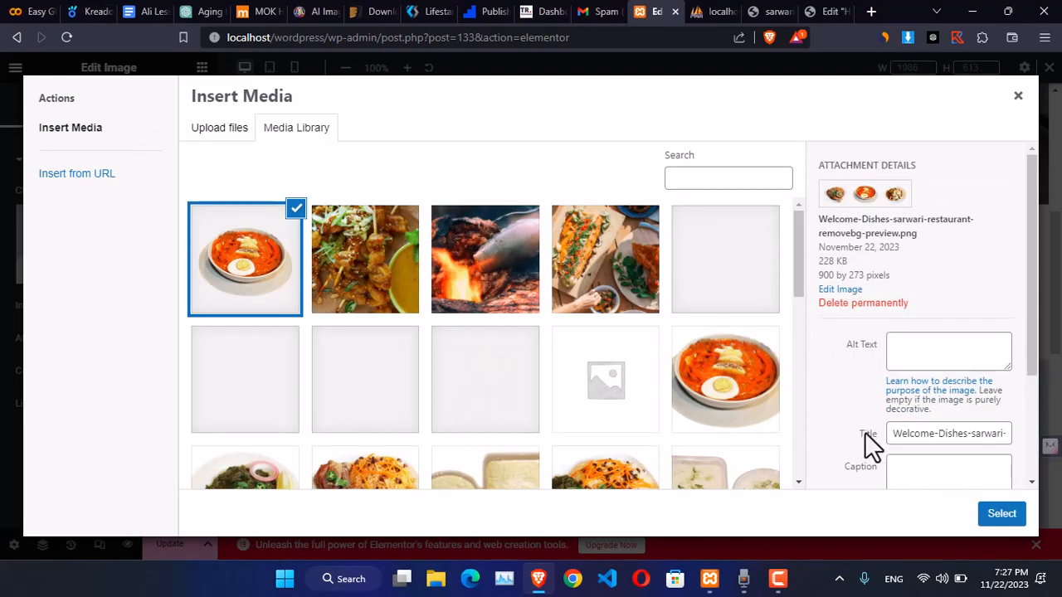
click(1003, 515)
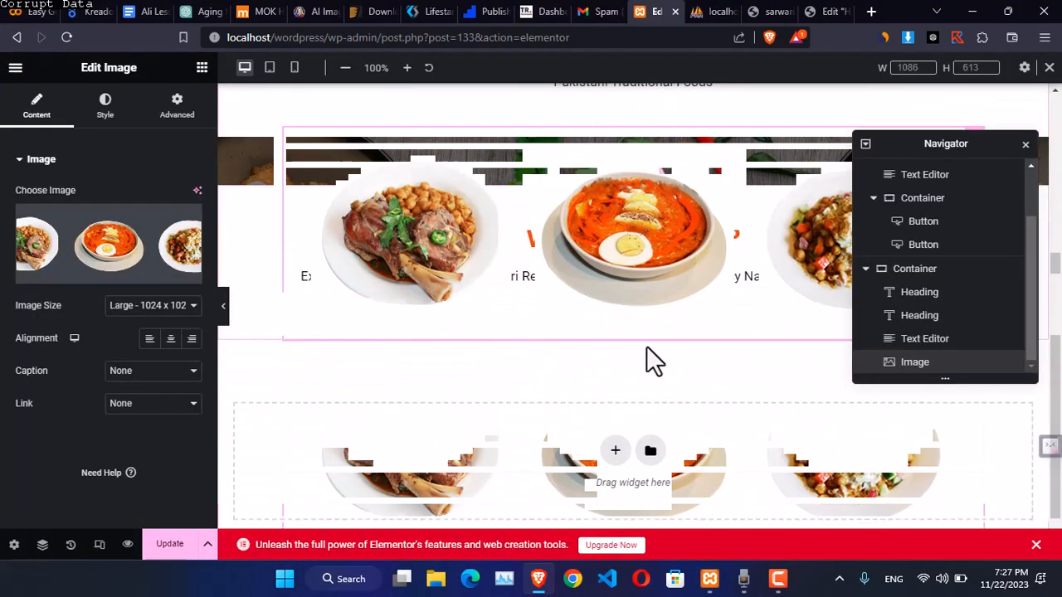
scroll(581, 340, up, 2)
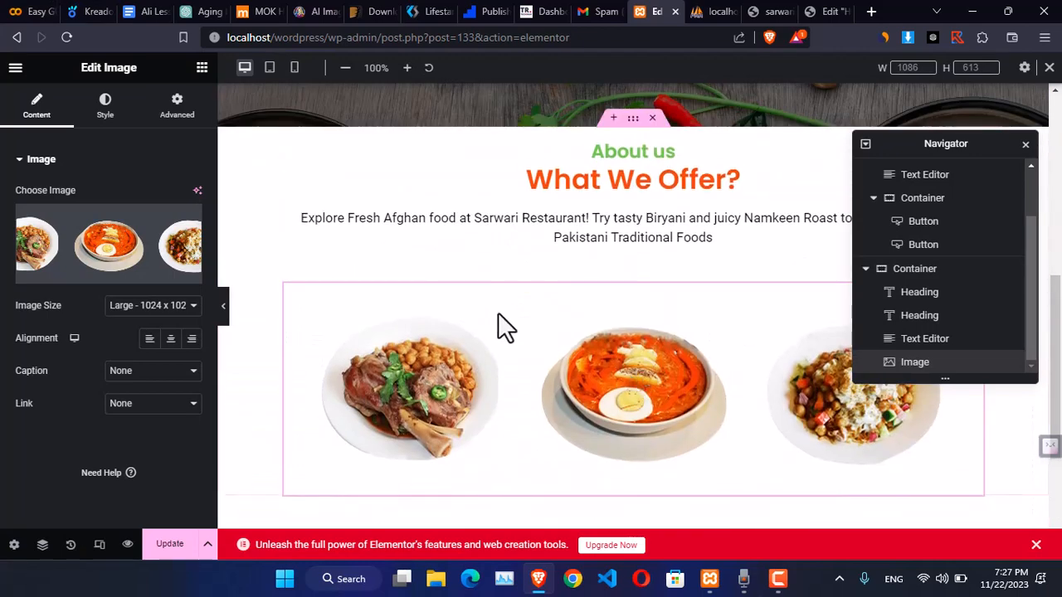
click(172, 124)
scroll(96, 340, down, 4)
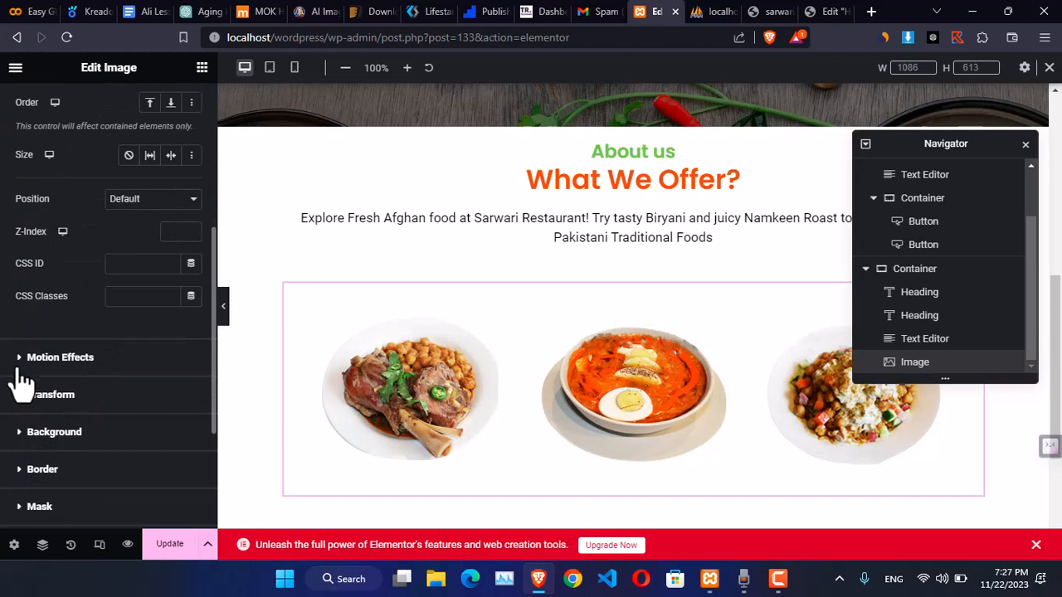
click(16, 361)
click(46, 249)
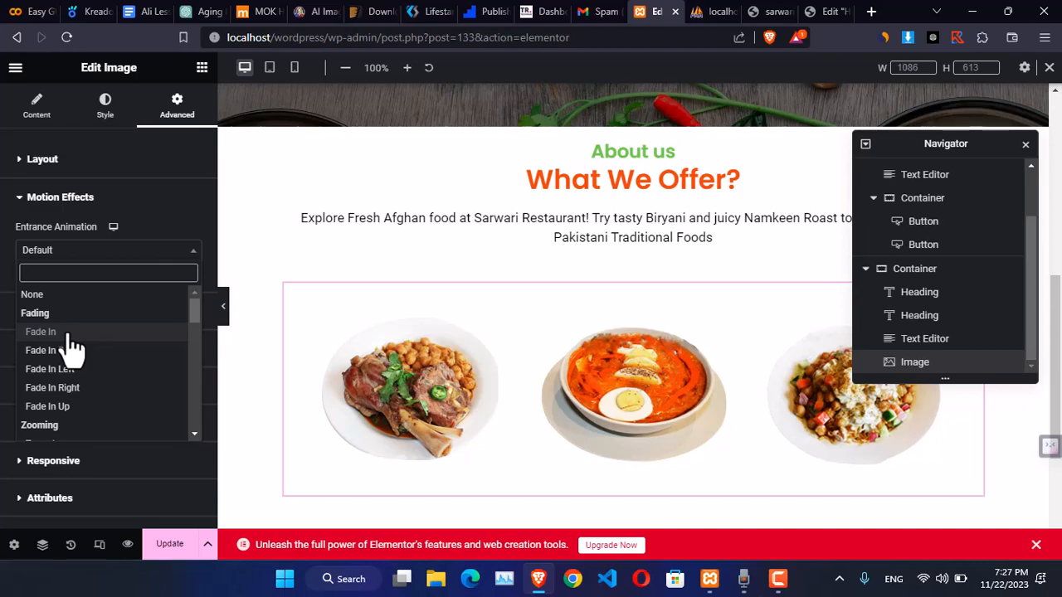
- Preview the About us section in the tablet portrait and mobile layouts to check its headings, text and image
scroll(553, 278, down, 3)
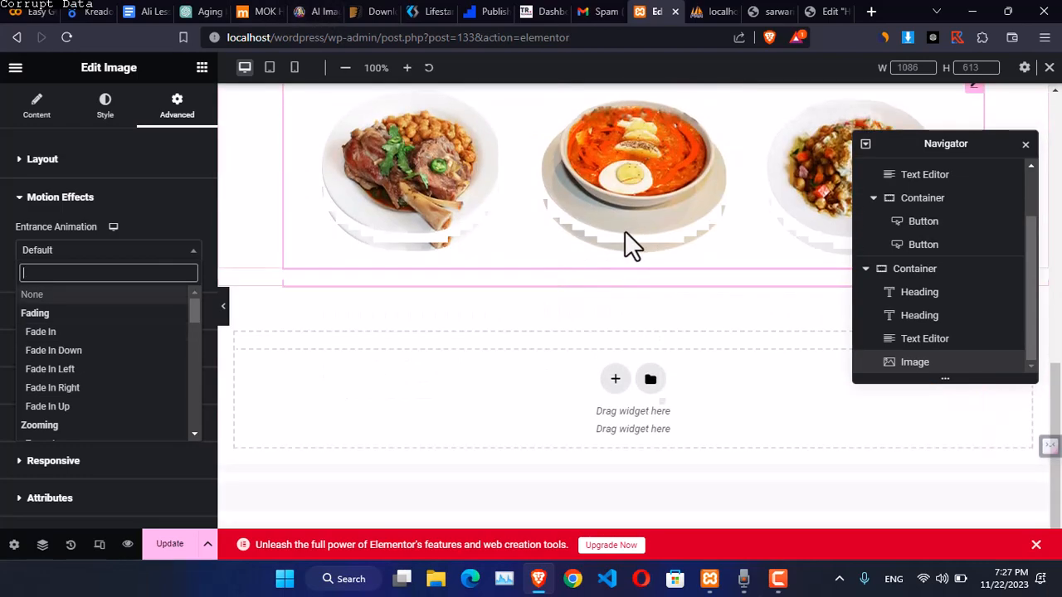
click(270, 70)
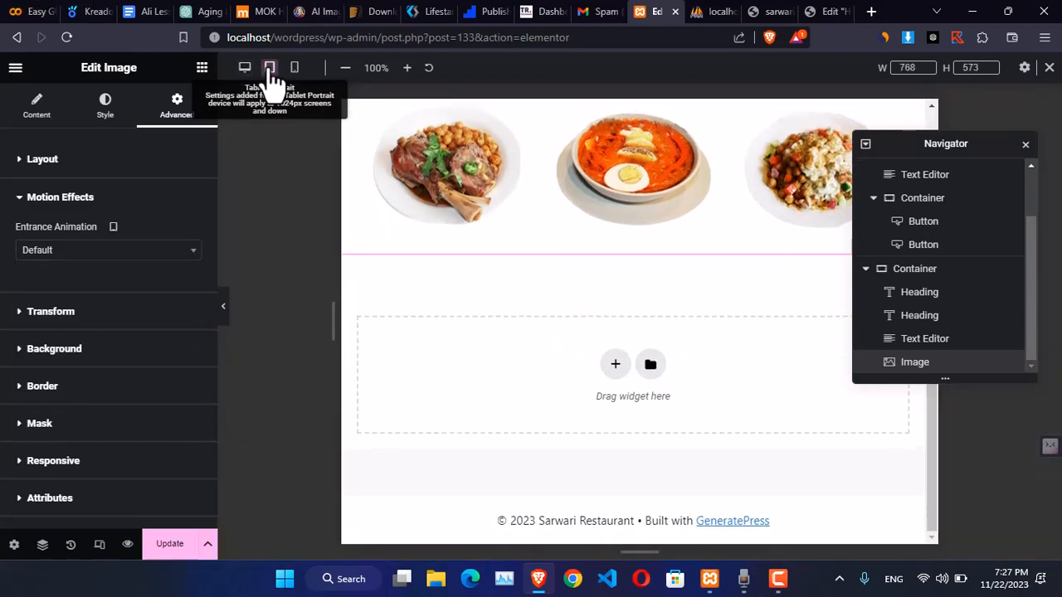
scroll(540, 240, up, 5)
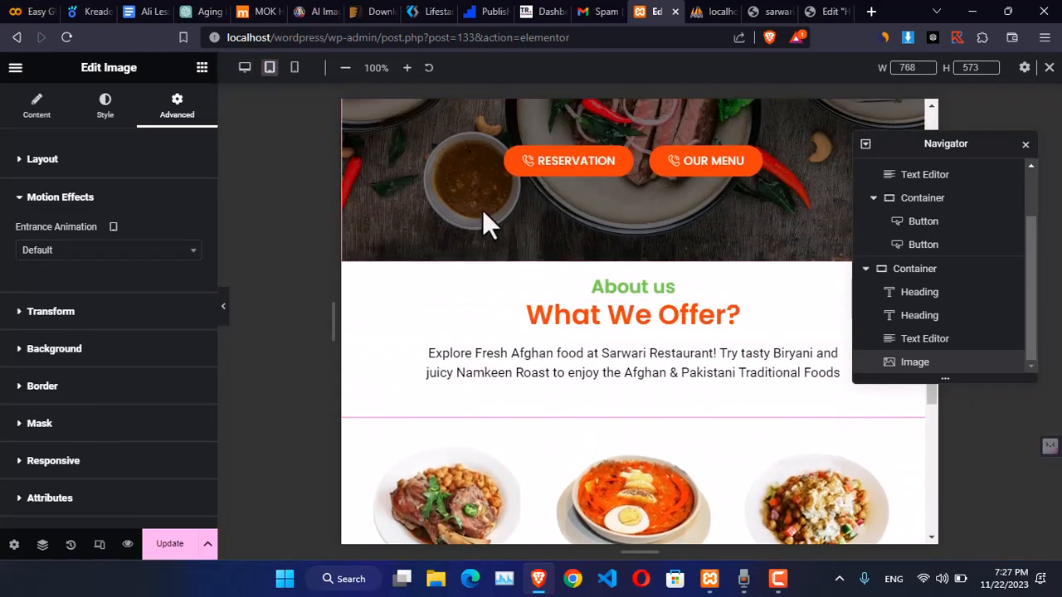
click(295, 69)
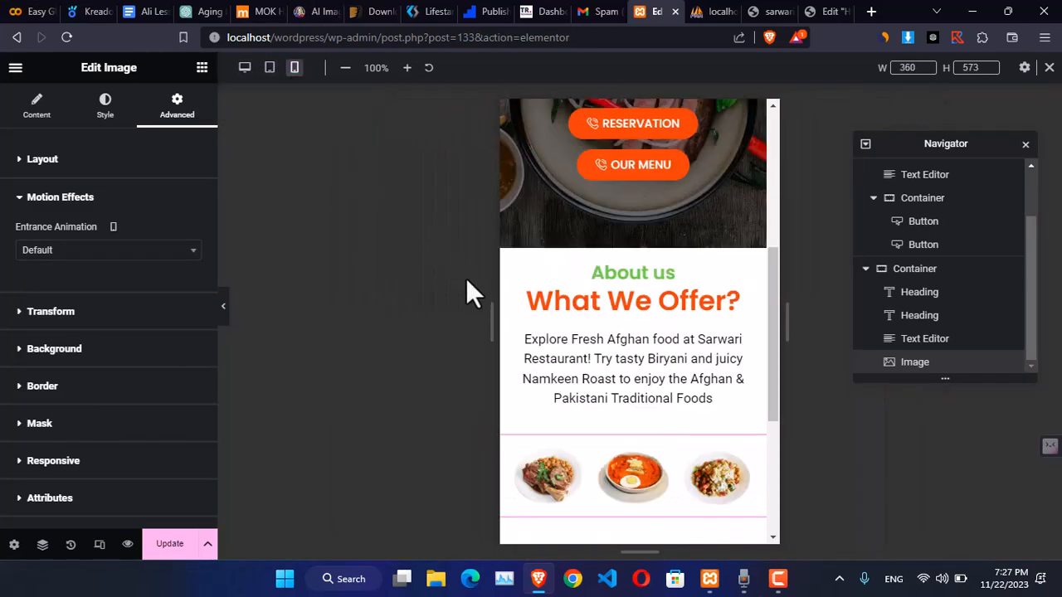
scroll(631, 357, down, 2)
scroll(643, 415, up, 2)
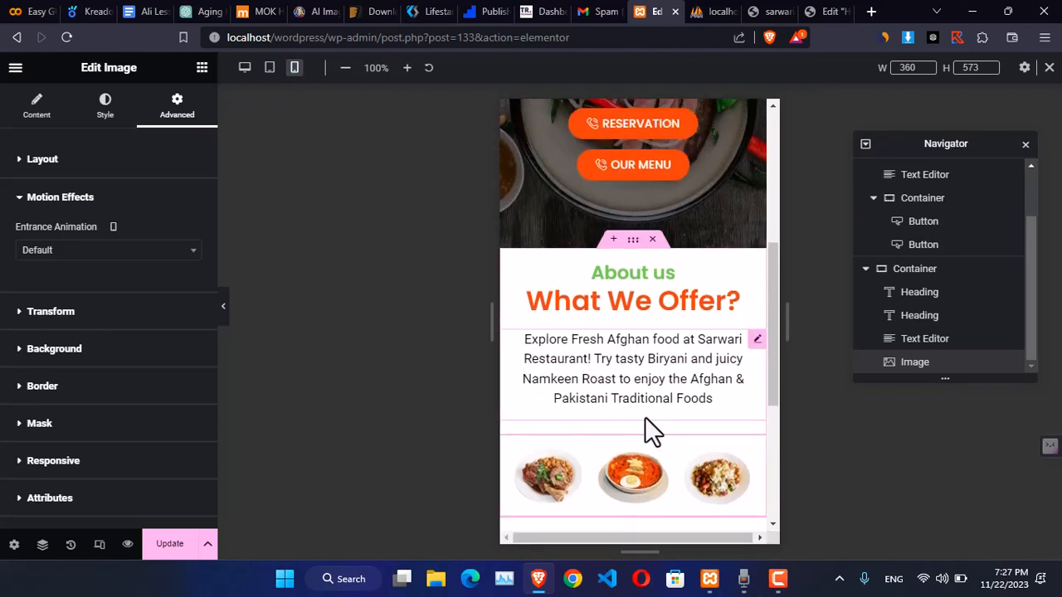
scroll(644, 416, up, 3)
scroll(644, 417, down, 5)
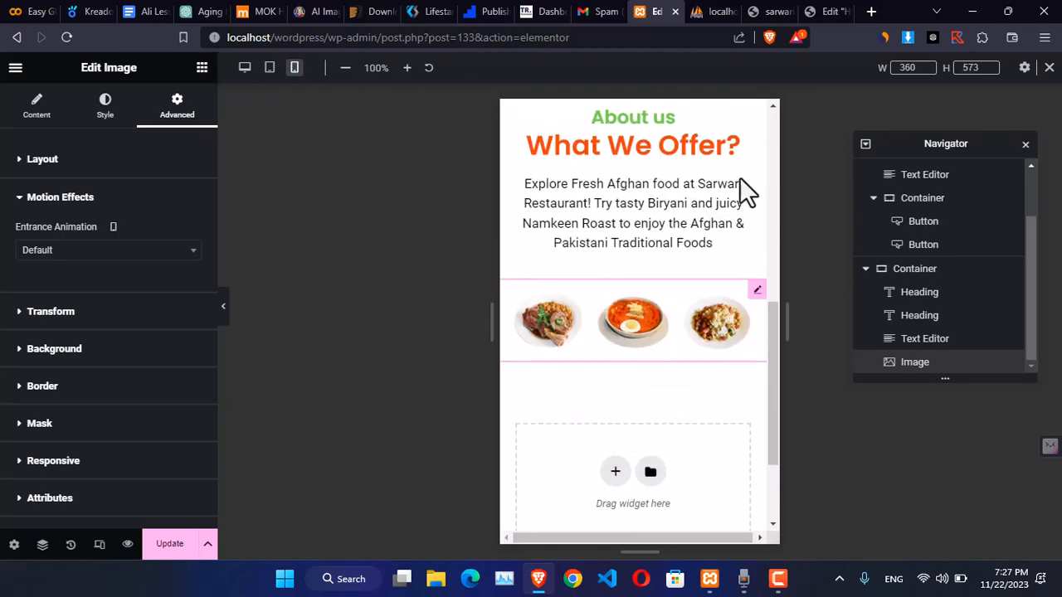
- Examine the "Our Best & Delicious Foods" heading and its description on the reference site sarwarirestaurant.com.au
click(767, 12)
scroll(610, 347, down, 5)
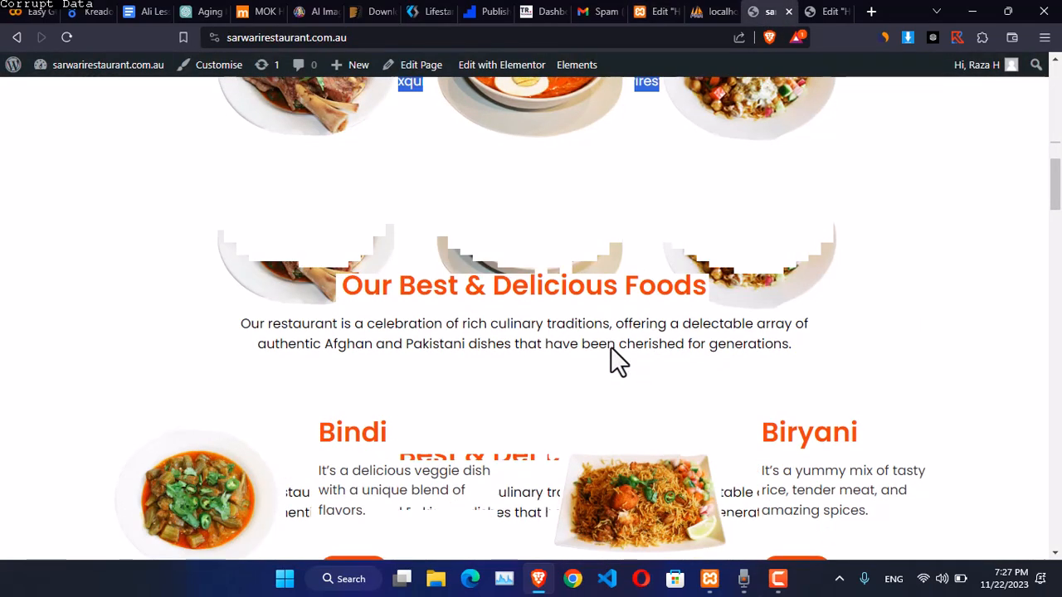
triple_click(462, 282)
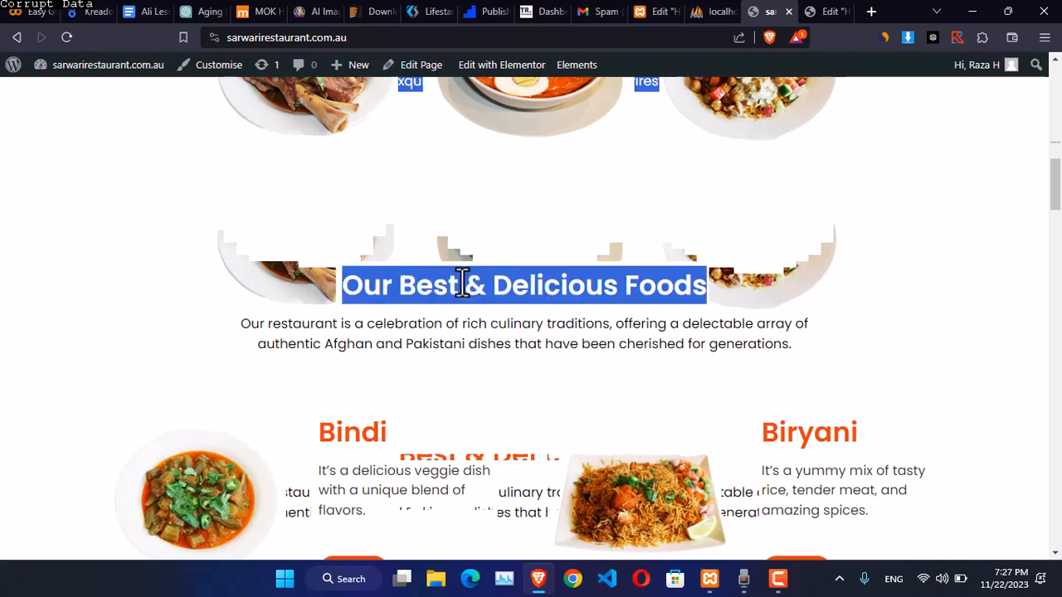
double_click(451, 324)
triple_click(451, 323)
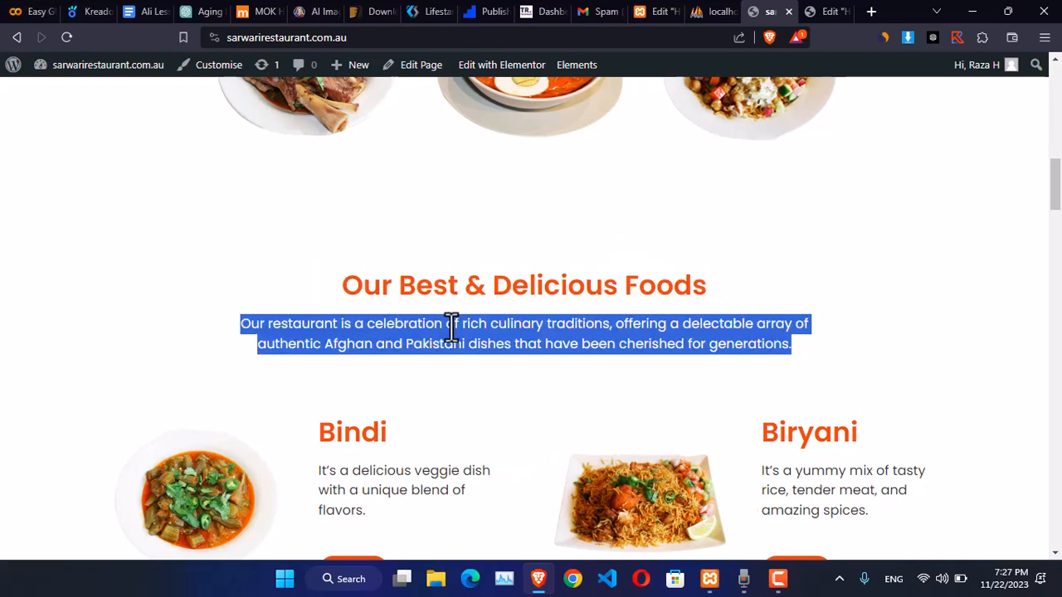
- Return to the page editor in desktop view and add a vertical single-column container below the About us section
click(655, 12)
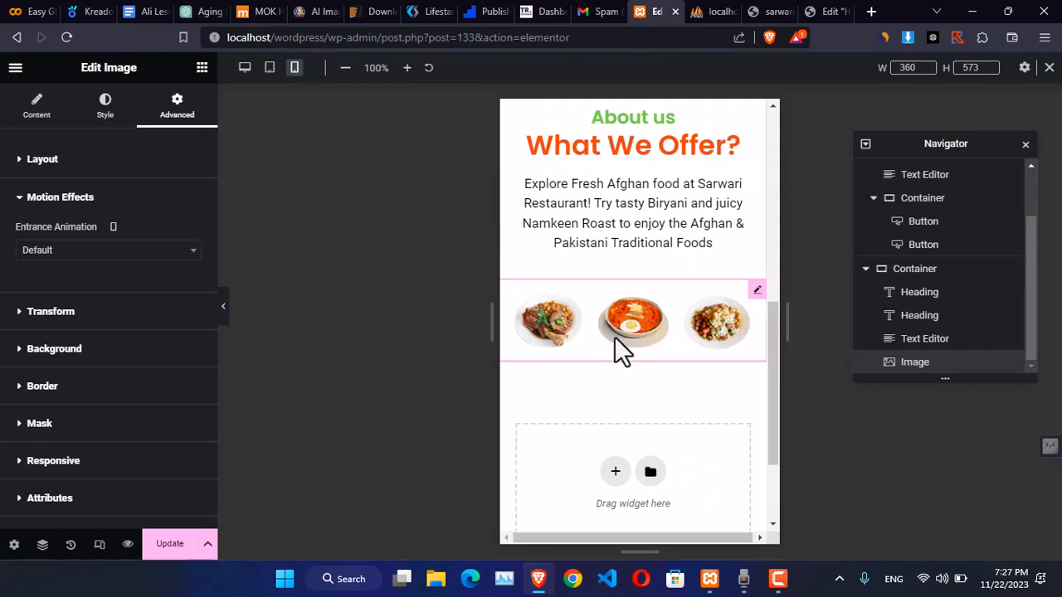
click(245, 69)
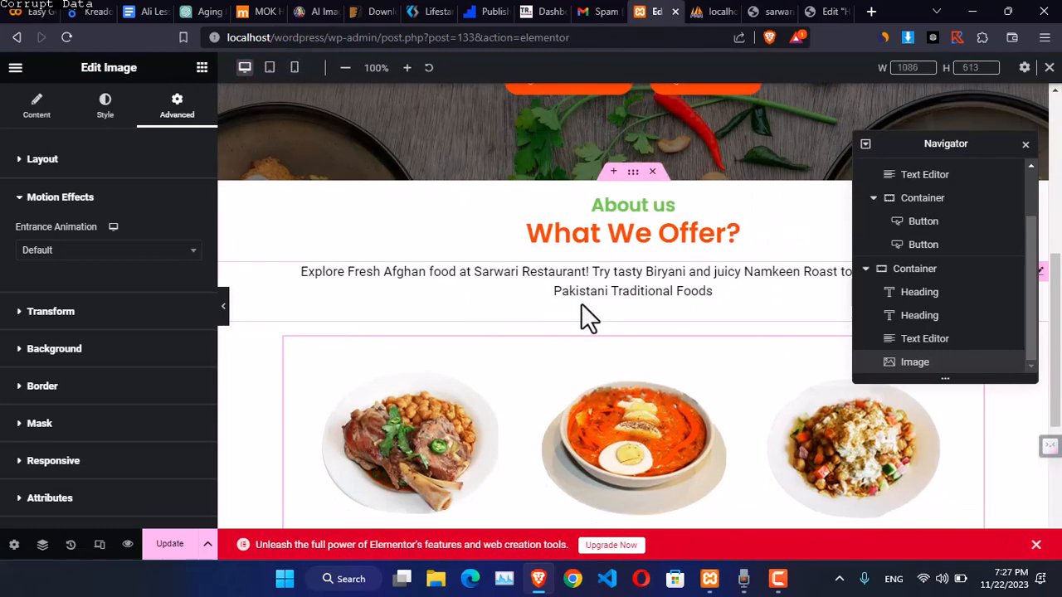
scroll(581, 311, down, 3)
click(611, 380)
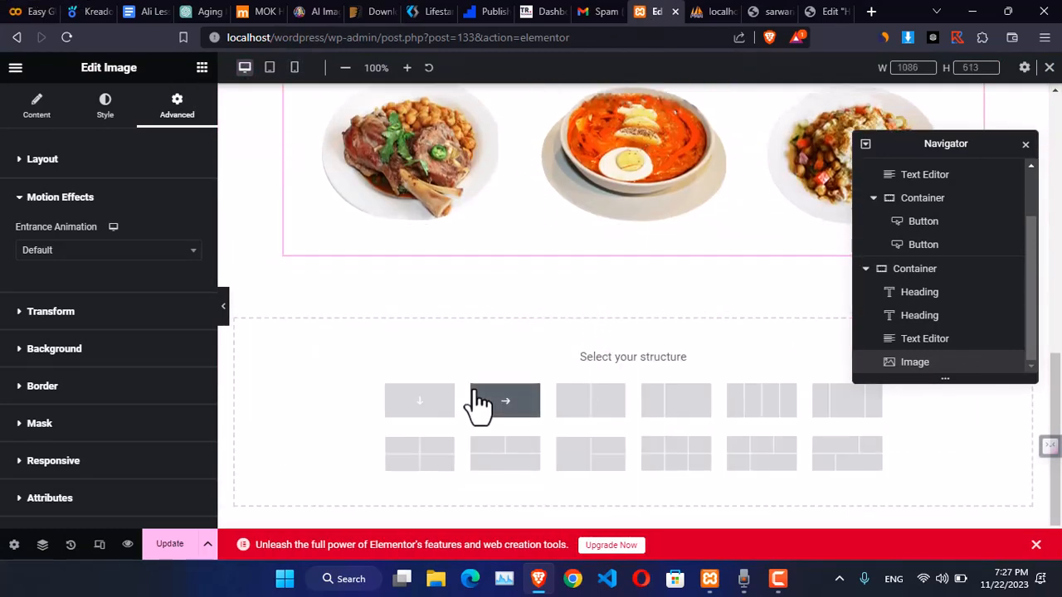
click(420, 402)
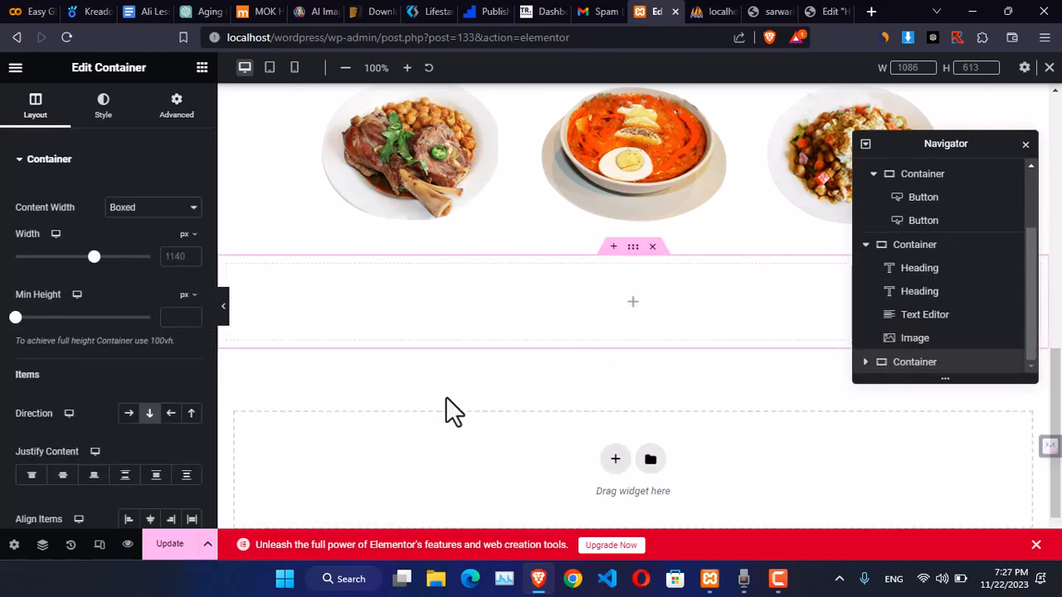
- Copy the "What We Offer?" heading from the About us section into the new empty container below and center it
scroll(526, 286, up, 4)
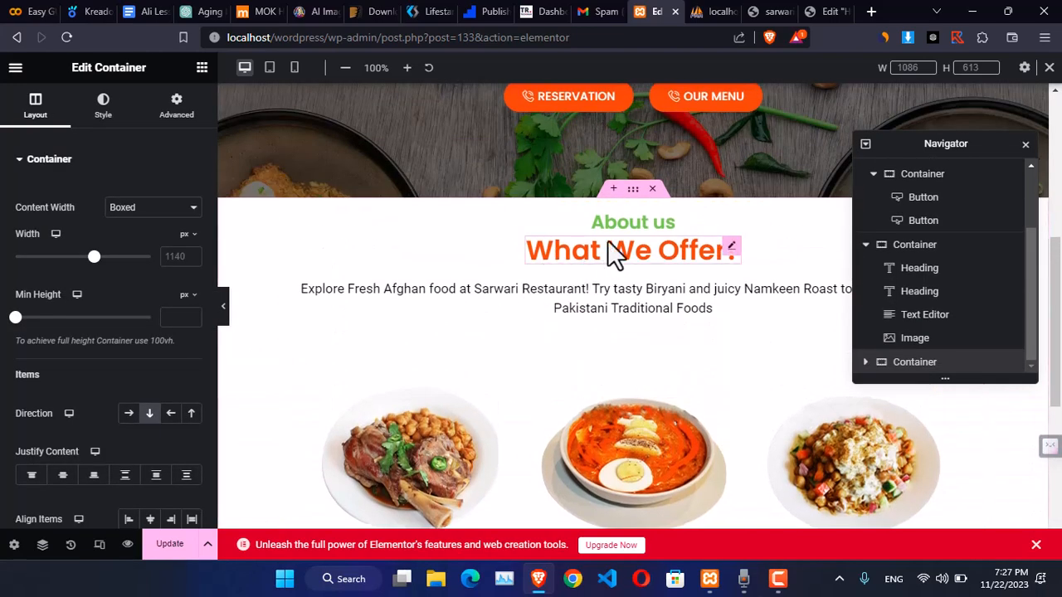
right_click(621, 250)
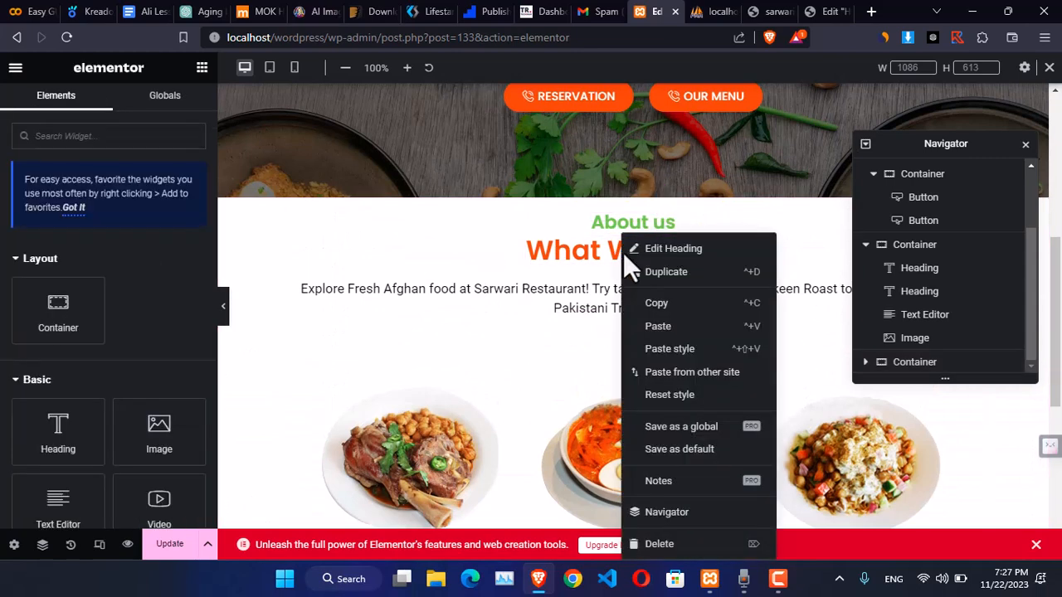
click(657, 303)
scroll(592, 321, down, 5)
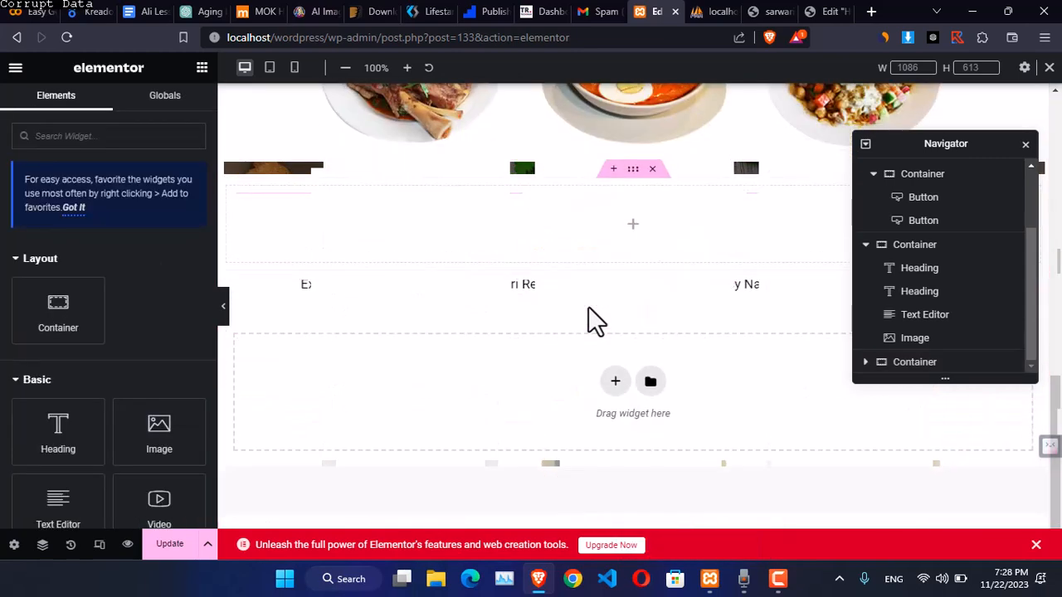
right_click(634, 226)
click(679, 327)
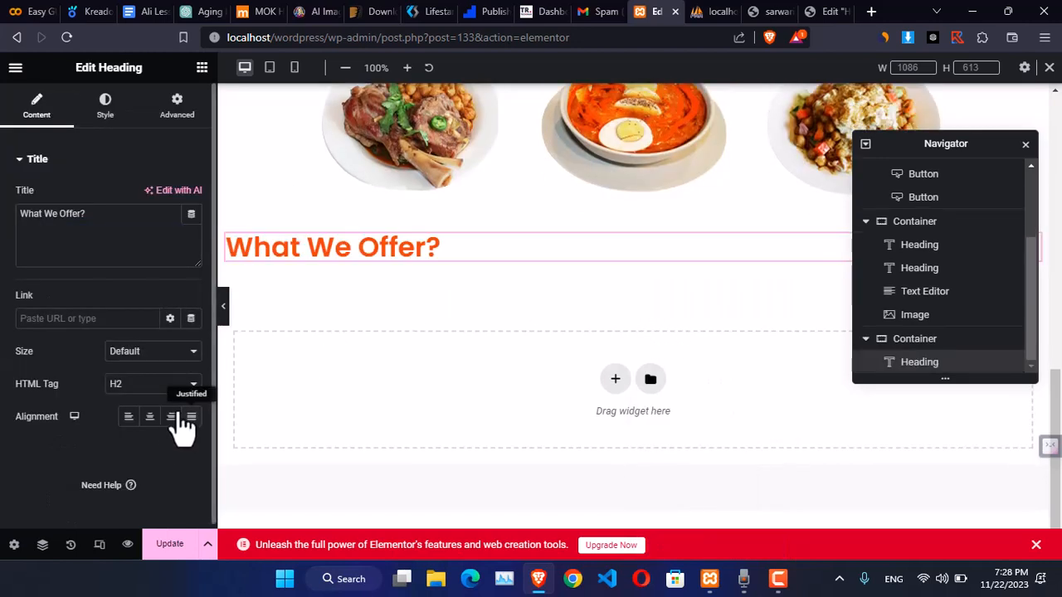
click(150, 417)
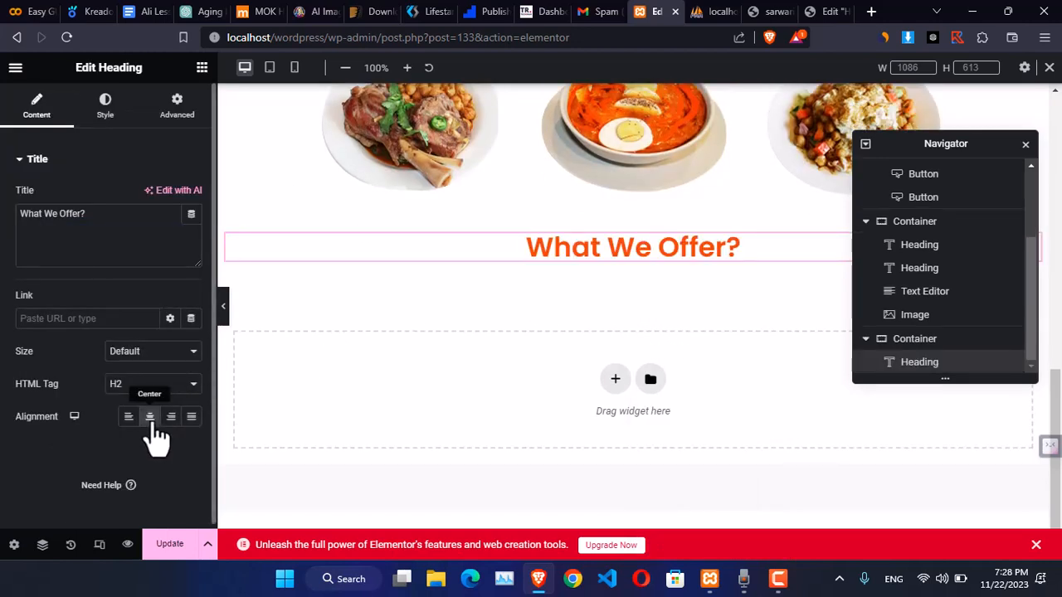
- Copy the About us description text and paste it below the copied "What We Offer?" heading in the new container
scroll(655, 234, up, 3)
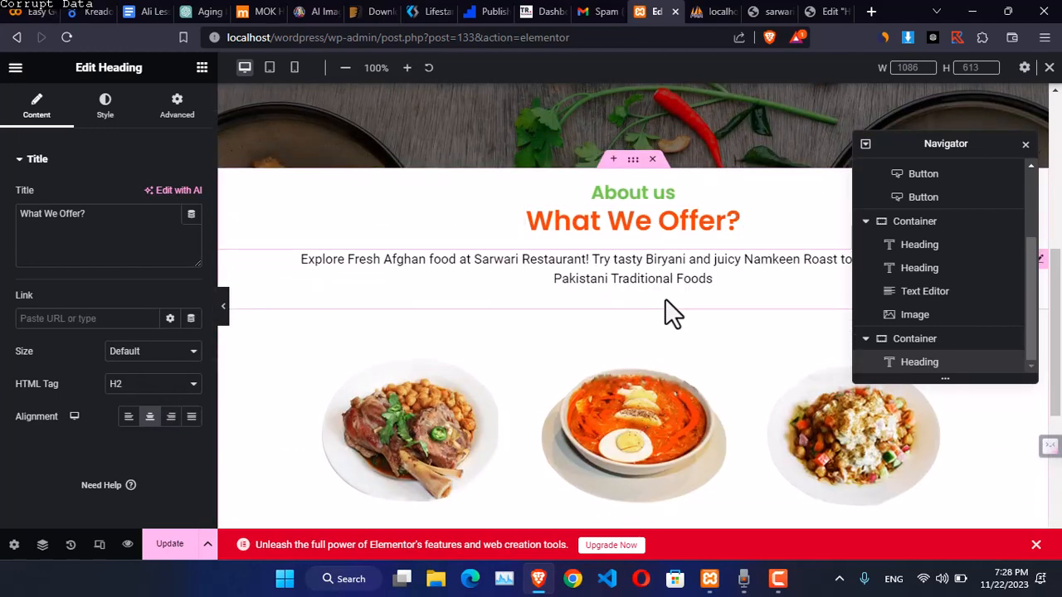
scroll(665, 298, down, 4)
right_click(638, 247)
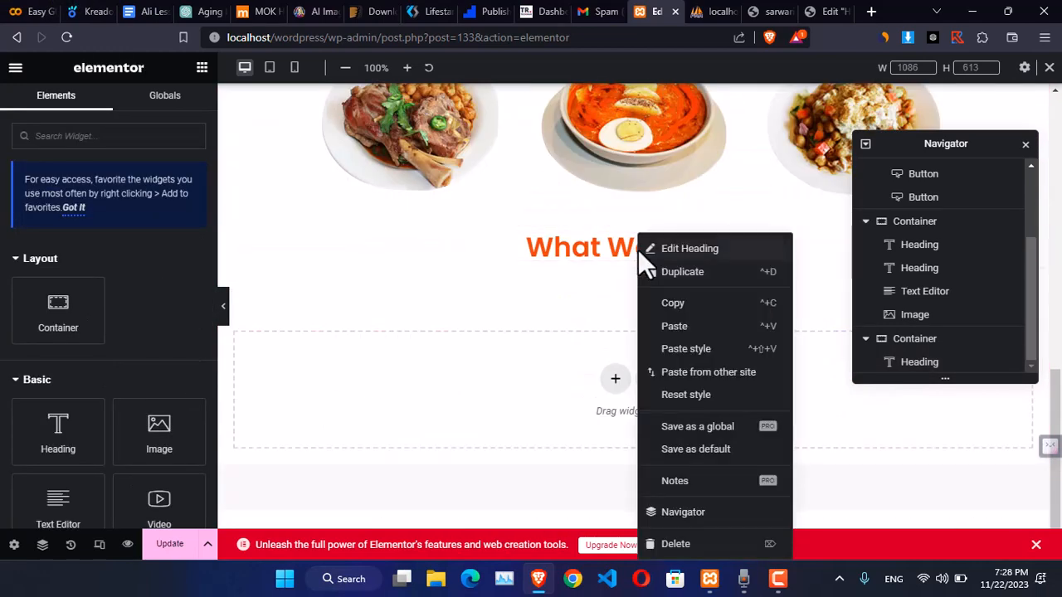
click(674, 328)
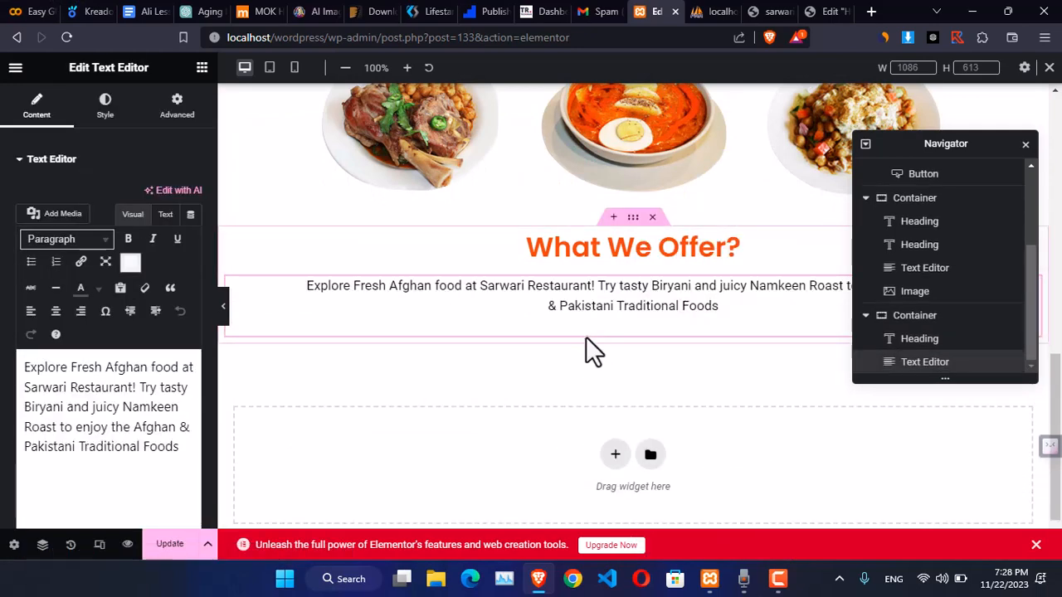
- Consult the dish layout on the reference site and add a vertical single-column container below the copied heading section, renamed "Main"
click(811, 7)
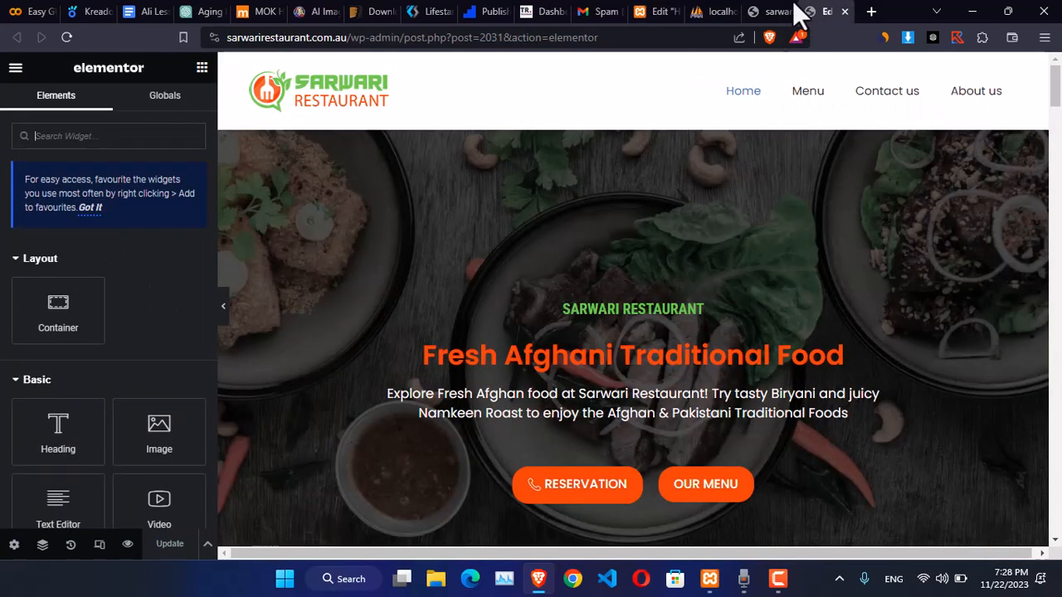
click(775, 11)
scroll(679, 249, down, 2)
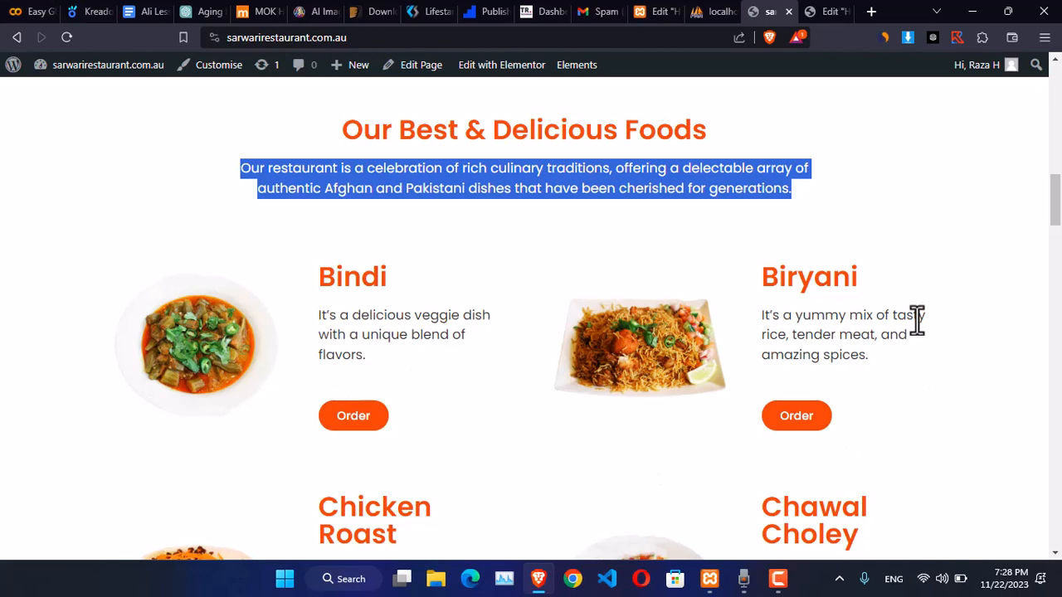
click(664, 12)
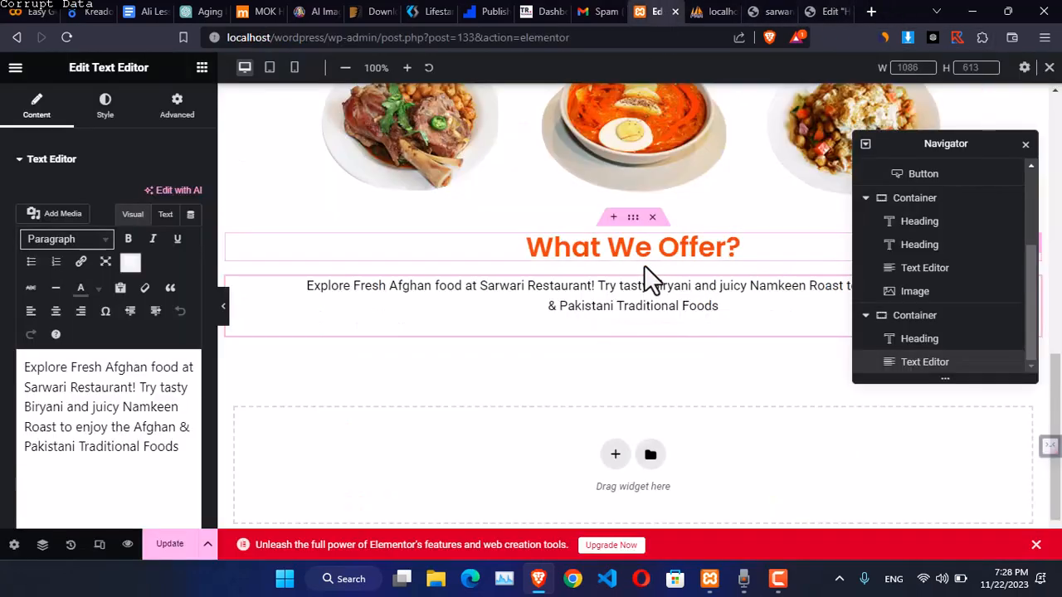
click(614, 453)
click(439, 498)
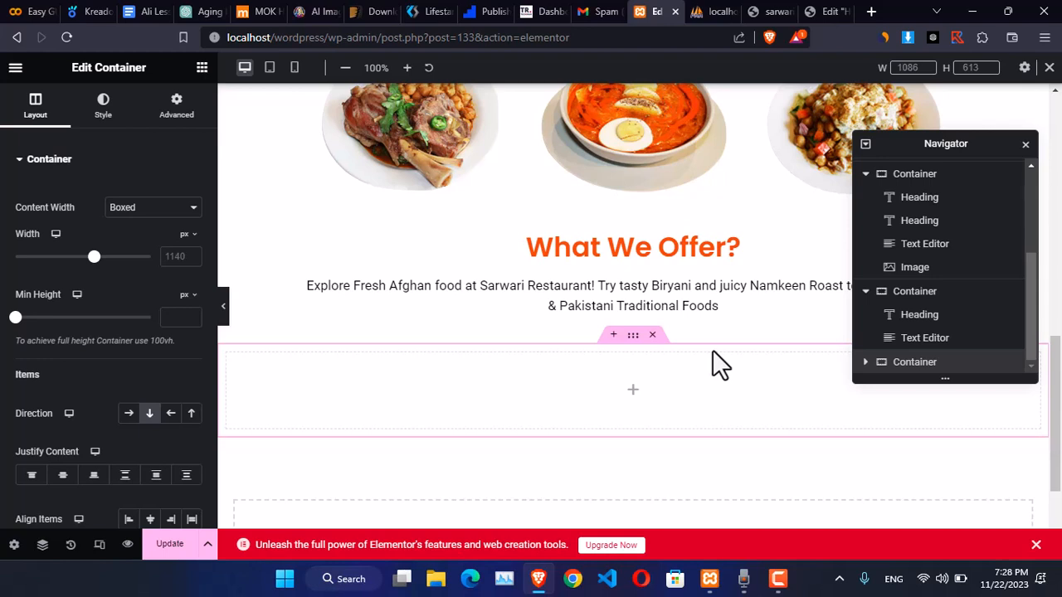
double_click(931, 364)
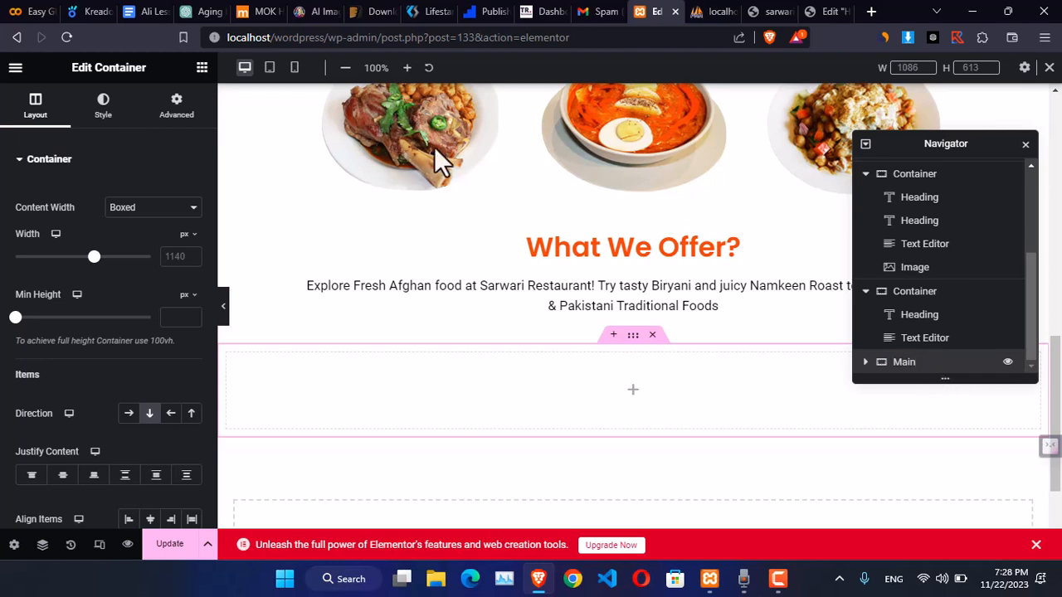
- Add a nested container inside Main and rename it "SUb man"
click(188, 108)
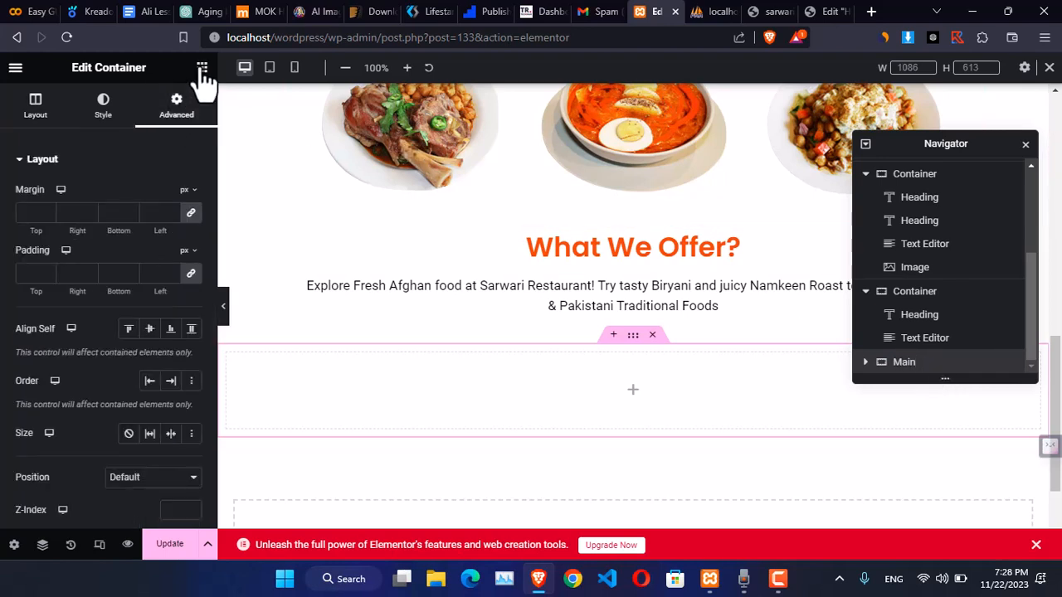
click(201, 70)
drag(58, 311, 605, 398)
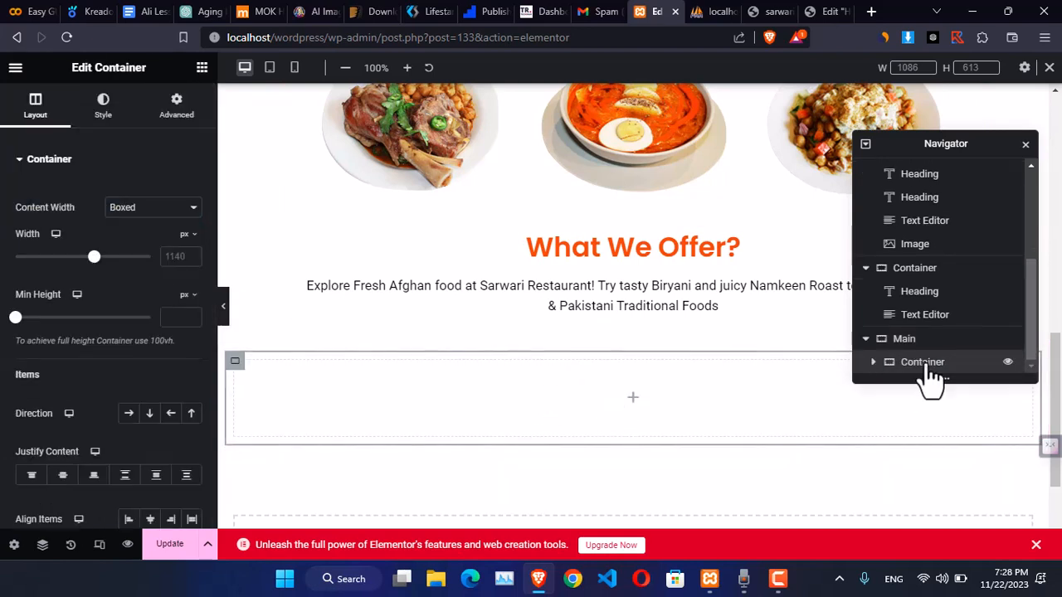
double_click(923, 362)
text(SUb main)
- Add a container inside "SUb man" and rename it "Left"
click(202, 68)
drag(58, 308, 563, 396)
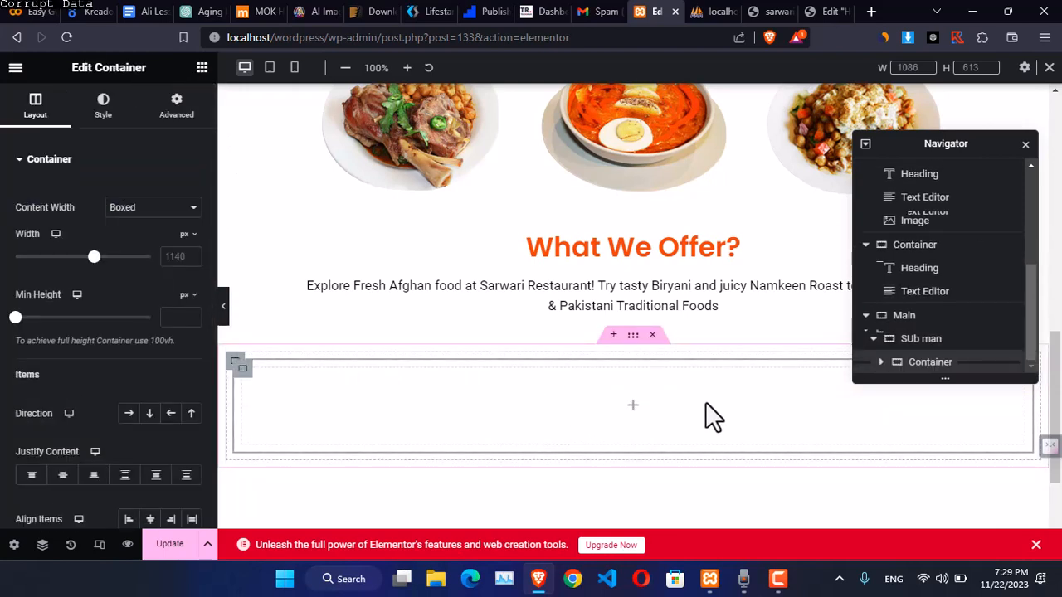
double_click(943, 365)
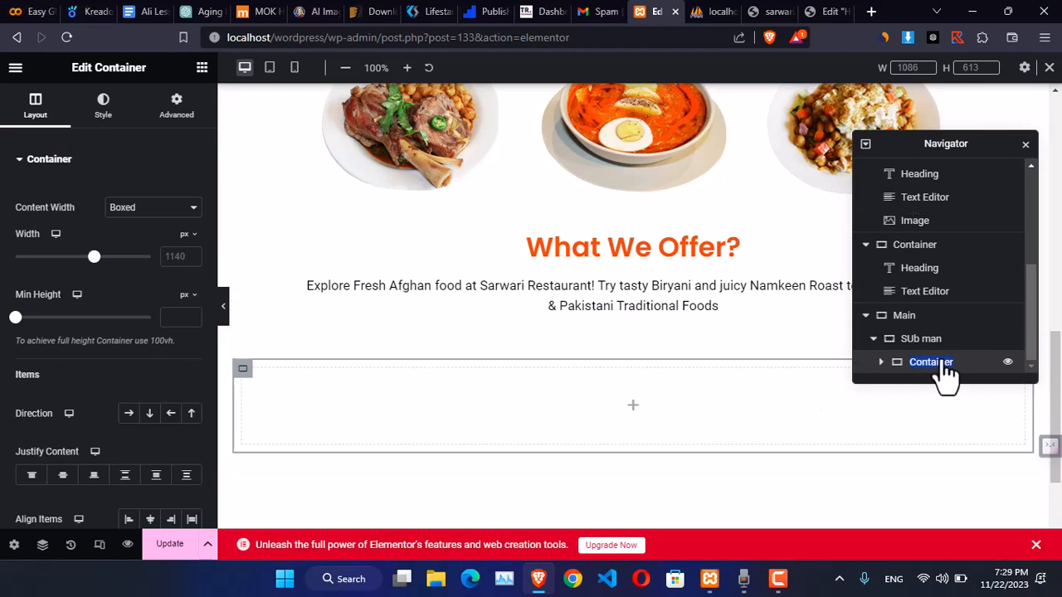
text(Left)
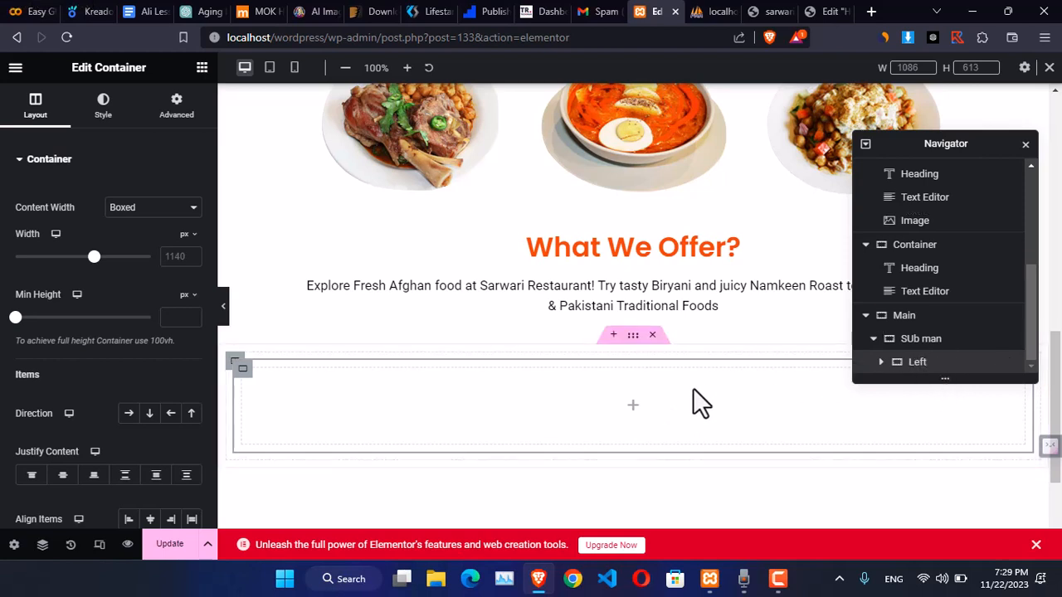
- Duplicate the Left container and rename the copy "Right"
right_click(917, 363)
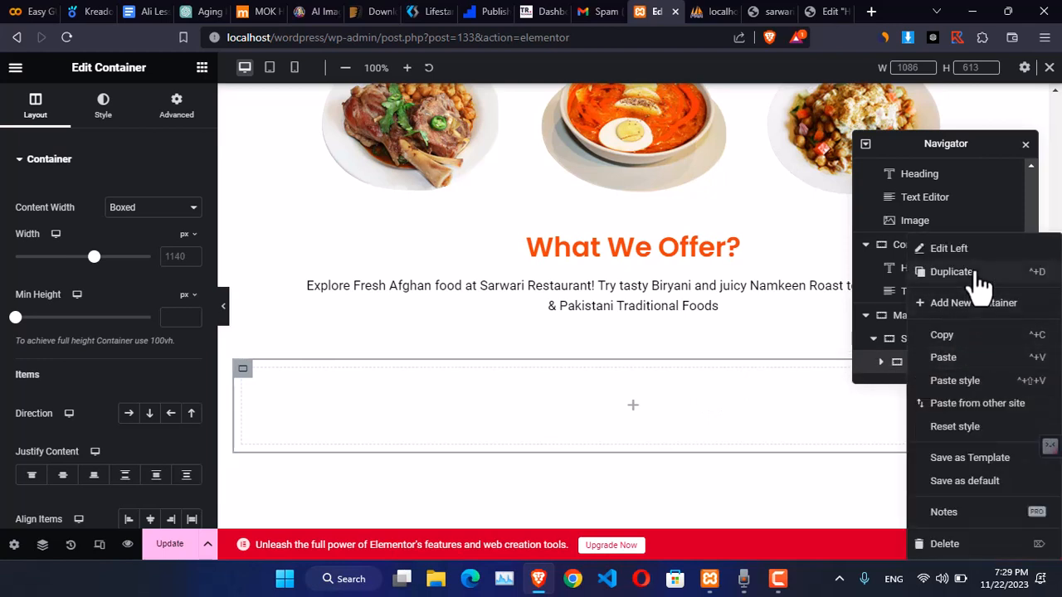
click(959, 304)
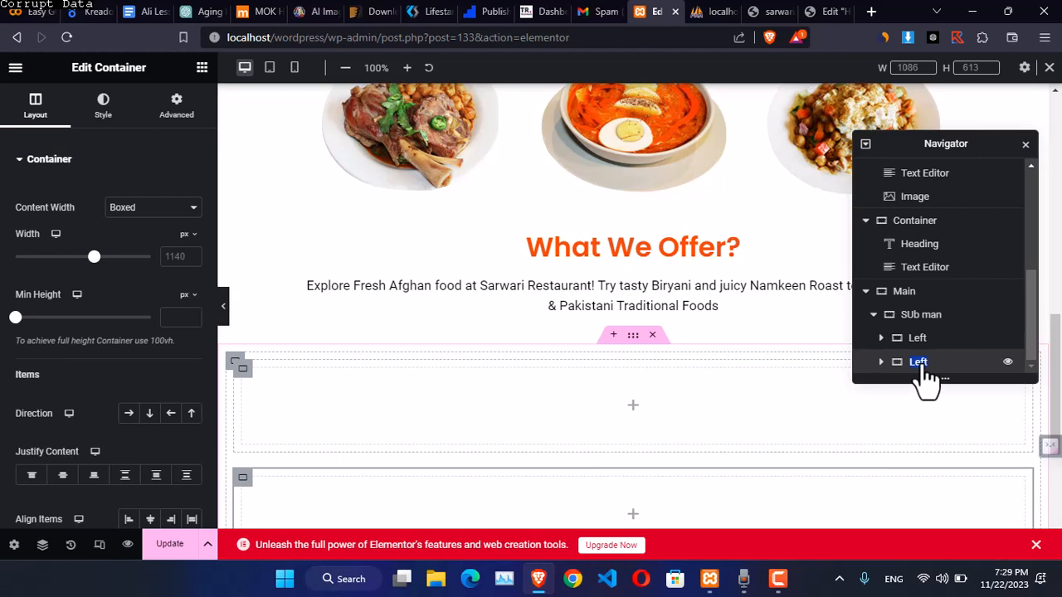
text(Right)
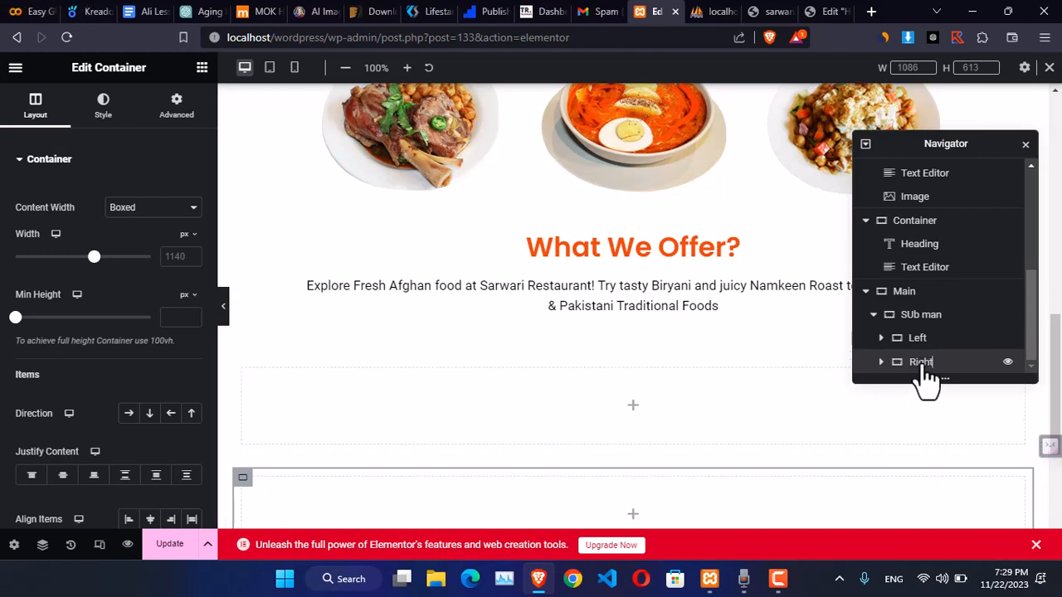
- Set the "SUb man" container's direction to a horizontal row so Left and Right sit side by side
scroll(664, 417, down, 1)
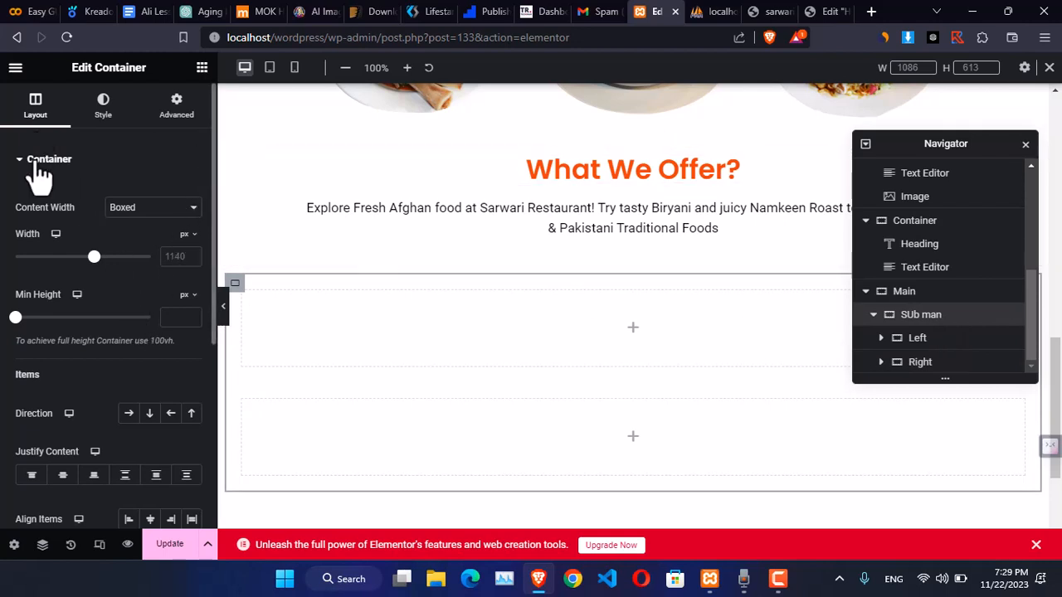
scroll(92, 306, down, 1)
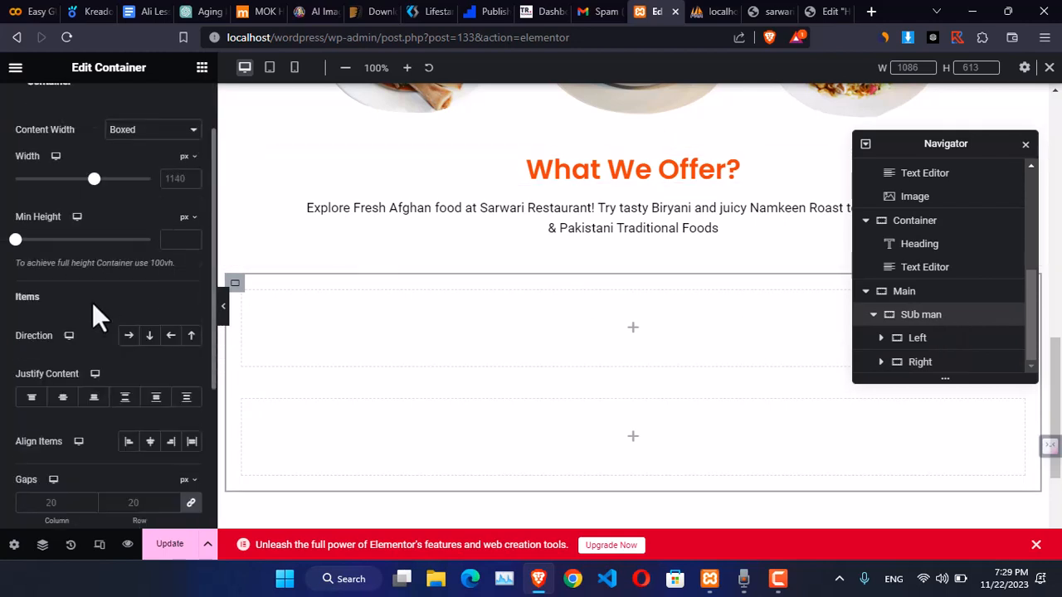
click(128, 336)
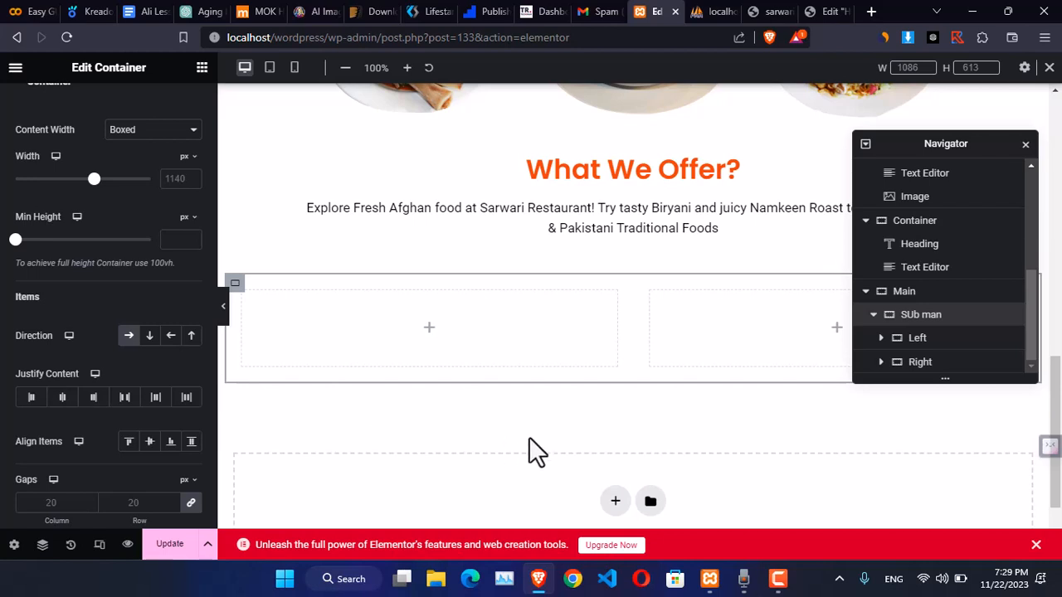
- Add a nested container inside the Left container and rename it "Image"
click(881, 337)
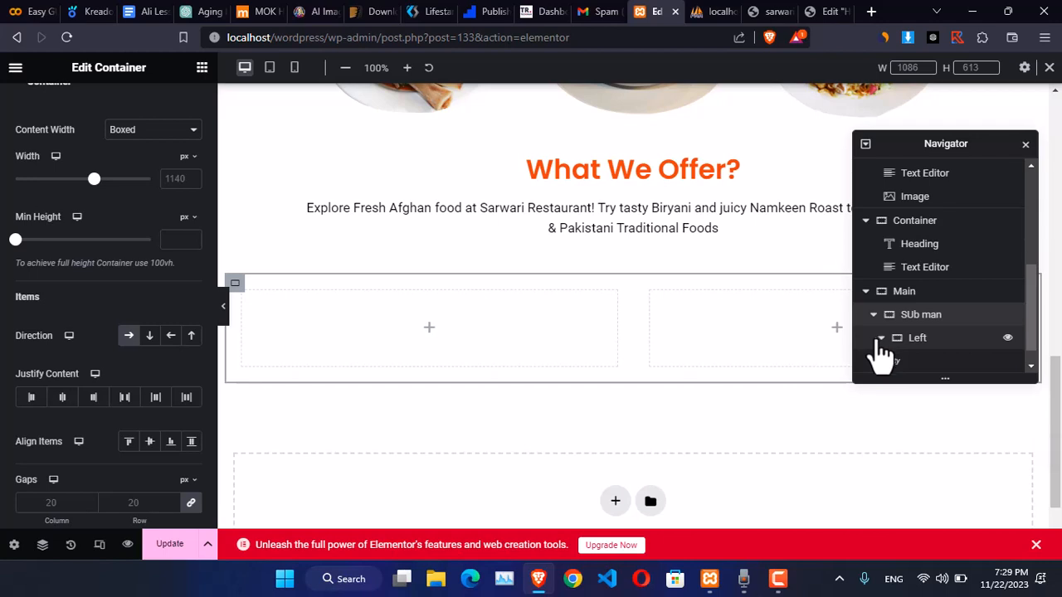
click(882, 338)
scroll(928, 340, down, 1)
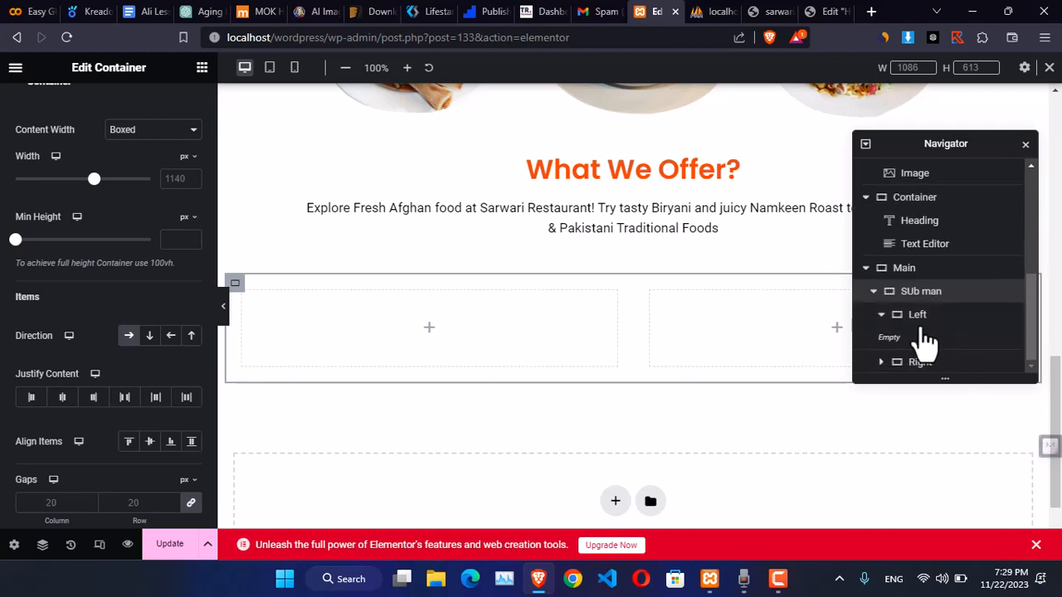
click(920, 319)
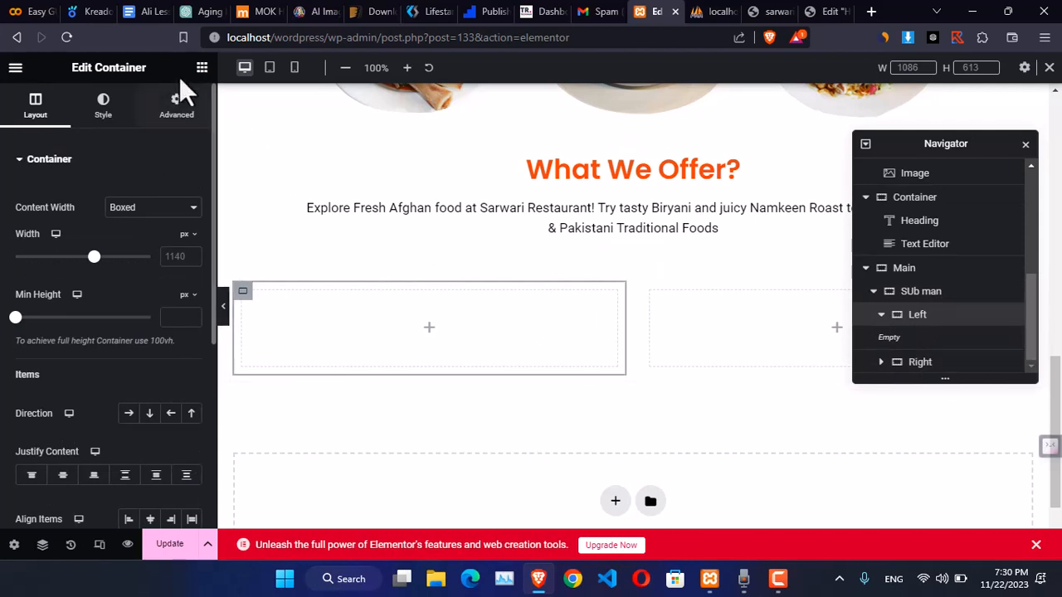
click(201, 69)
drag(77, 311, 413, 332)
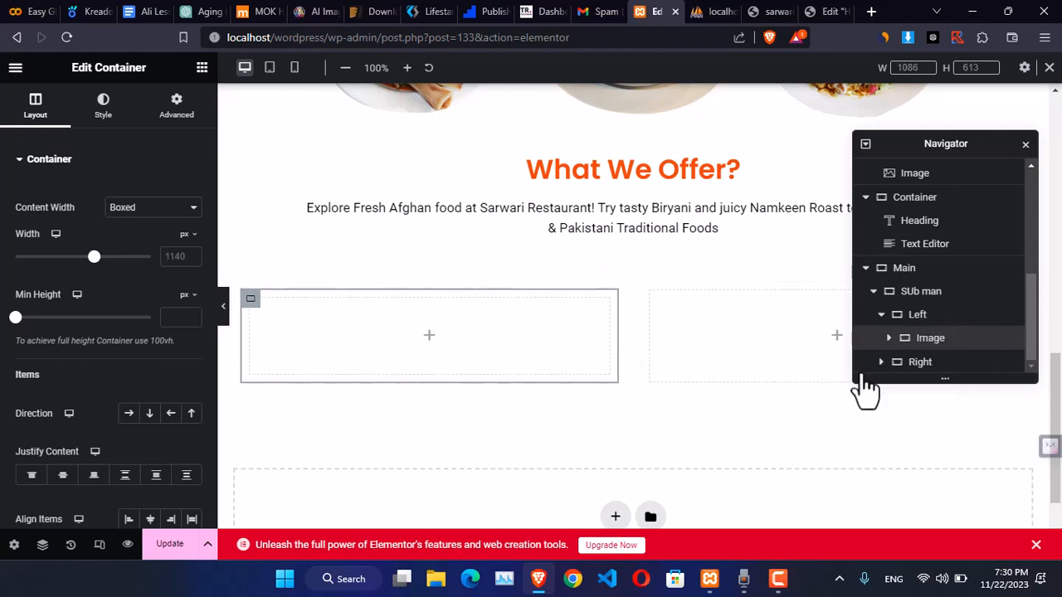
- Duplicate the Image container as "Des" and set the Left container's direction to a horizontal row
right_click(925, 341)
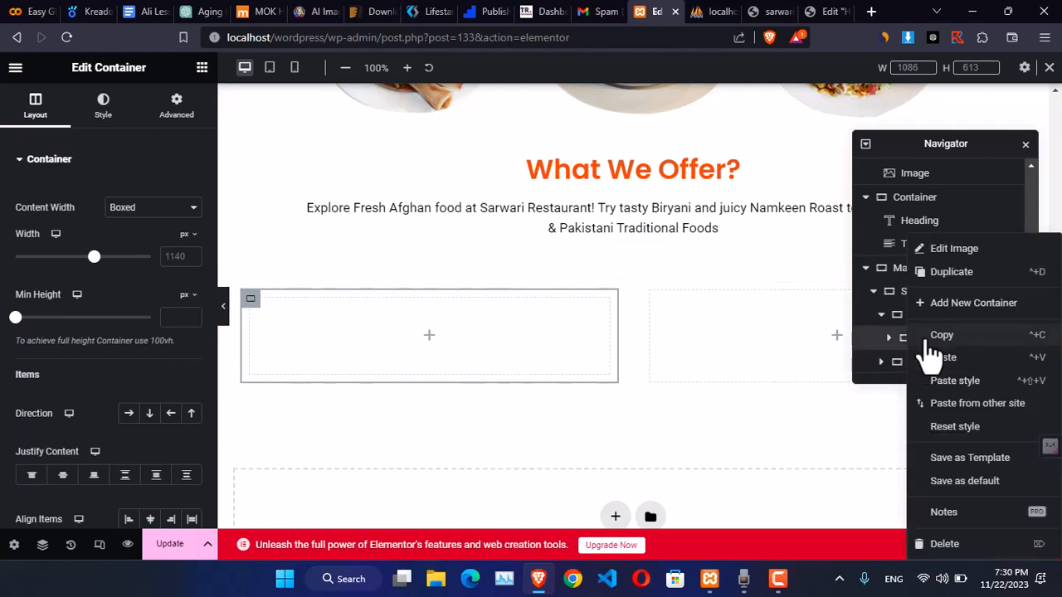
click(969, 274)
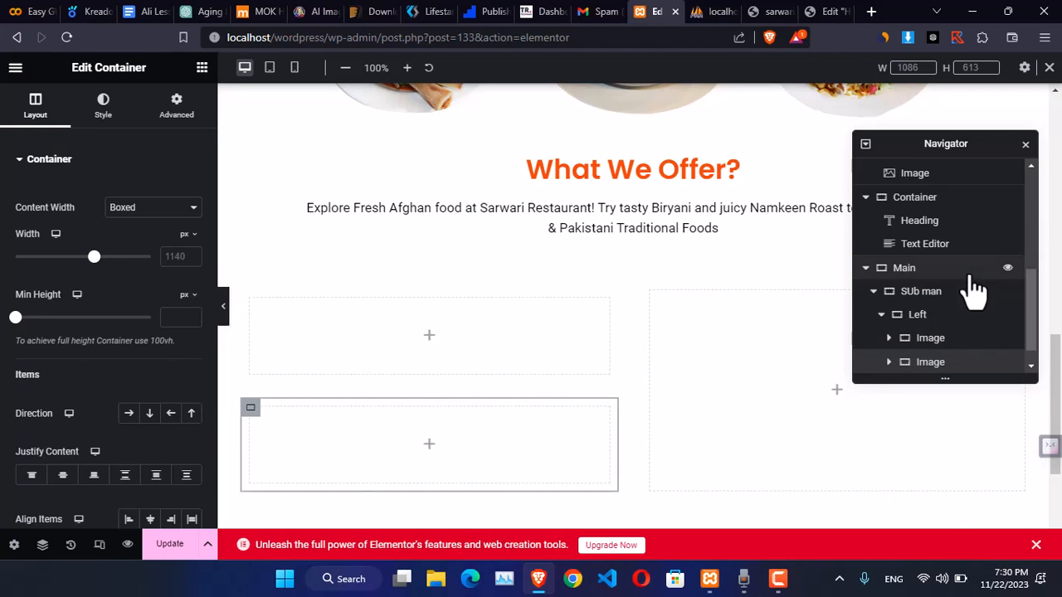
double_click(936, 364)
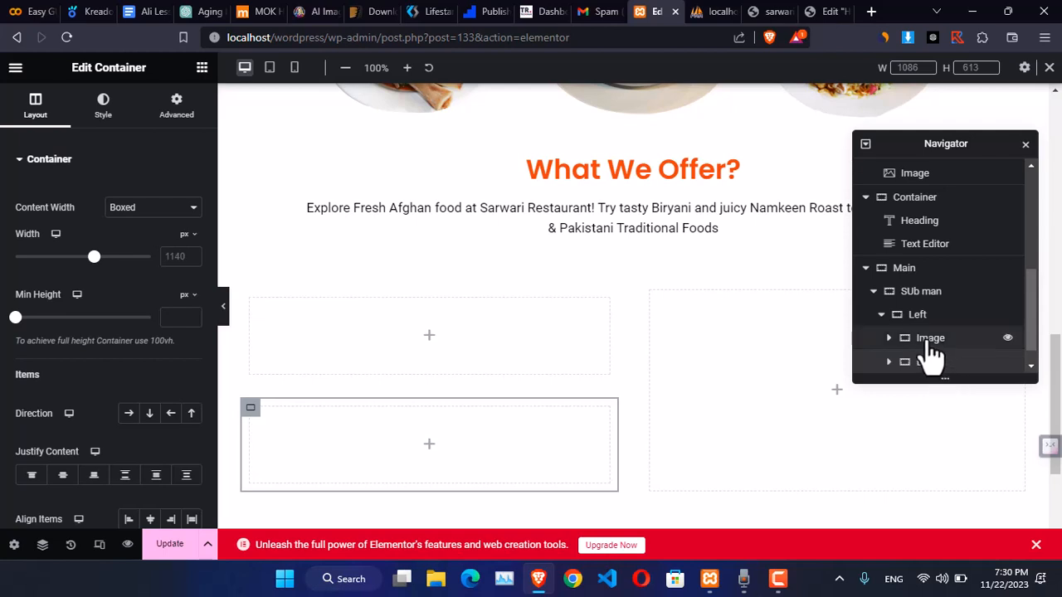
click(919, 318)
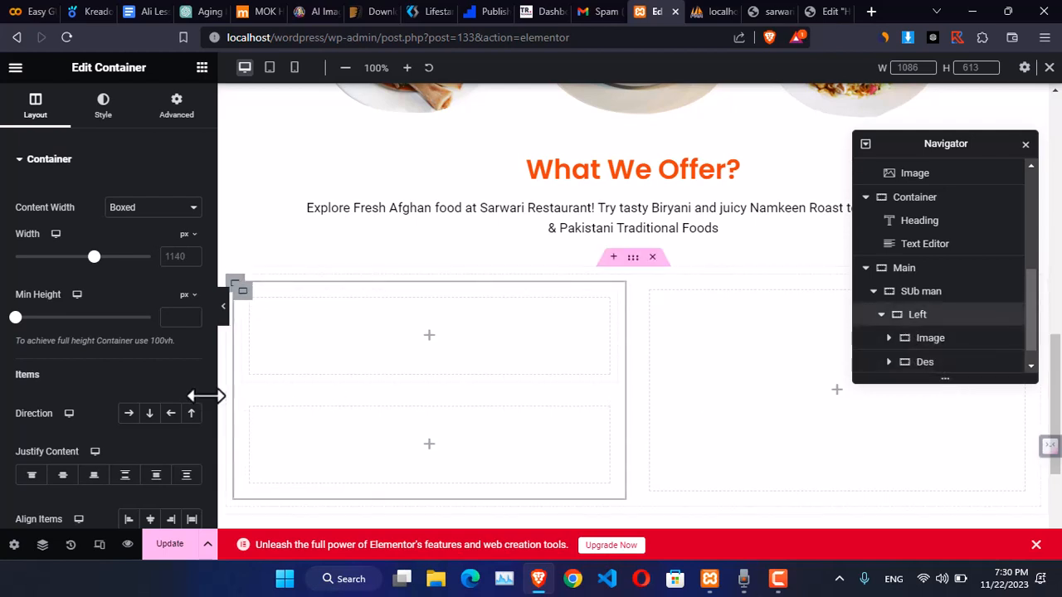
click(129, 413)
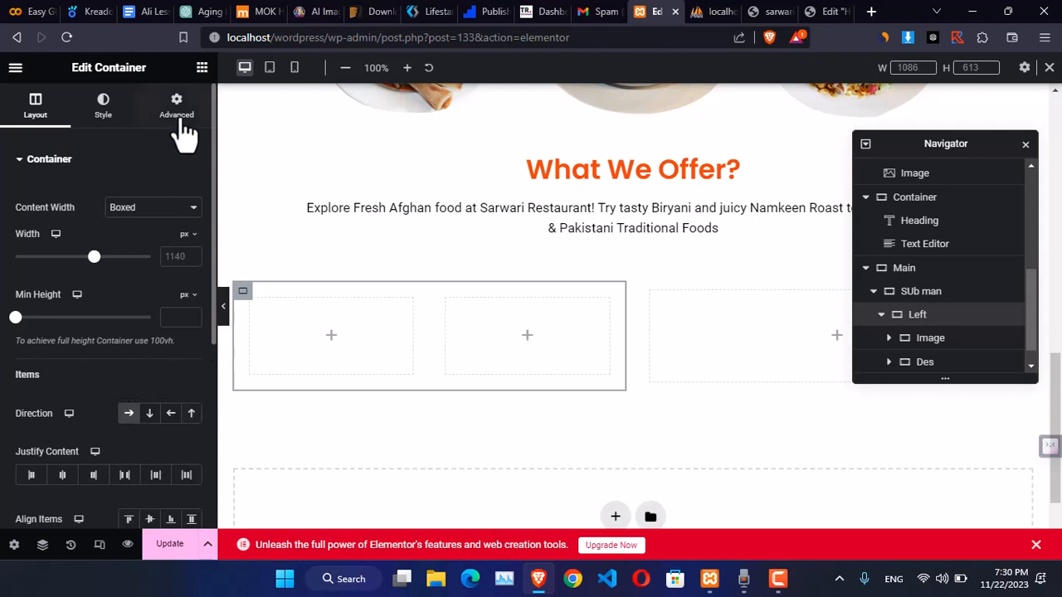
- Add an Image widget to the Image container inside Left
click(202, 69)
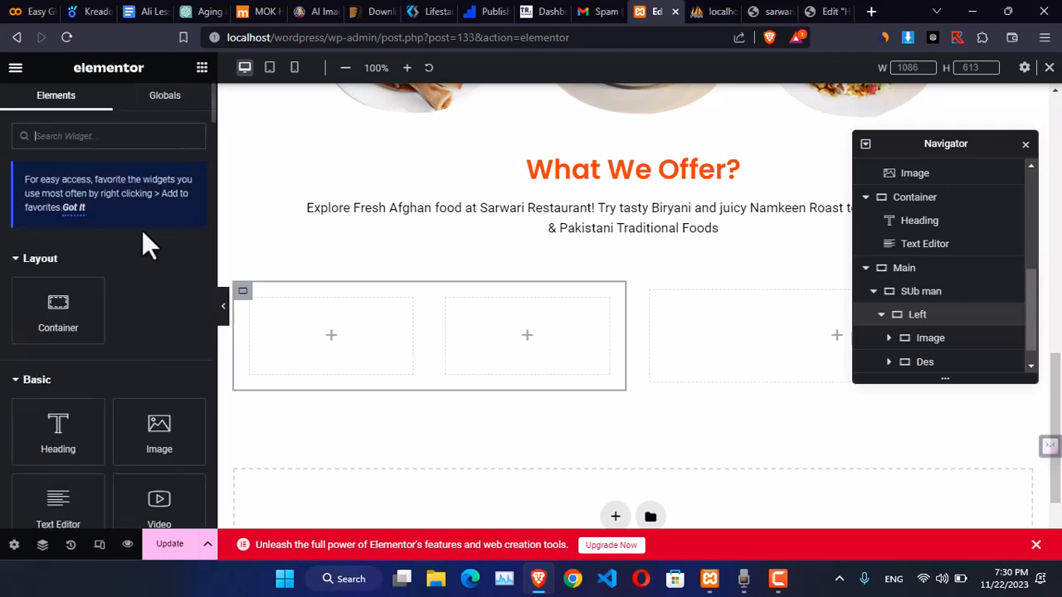
drag(149, 427, 308, 345)
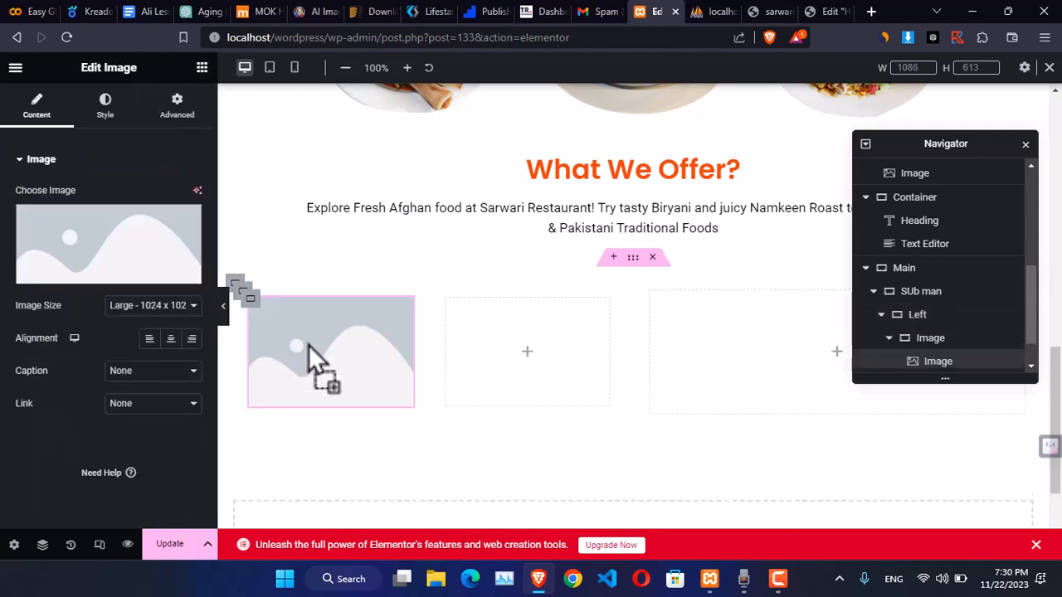
- Set the Image widget in the Left container to the green okra curry (Bindi) photo from the media library
click(145, 260)
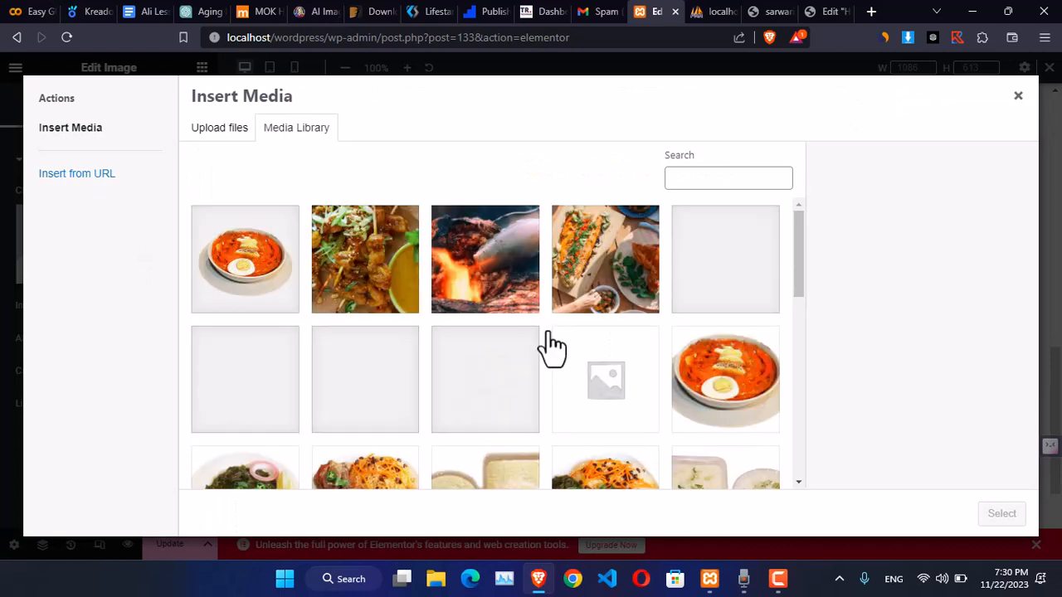
scroll(549, 336, down, 5)
scroll(555, 351, down, 2)
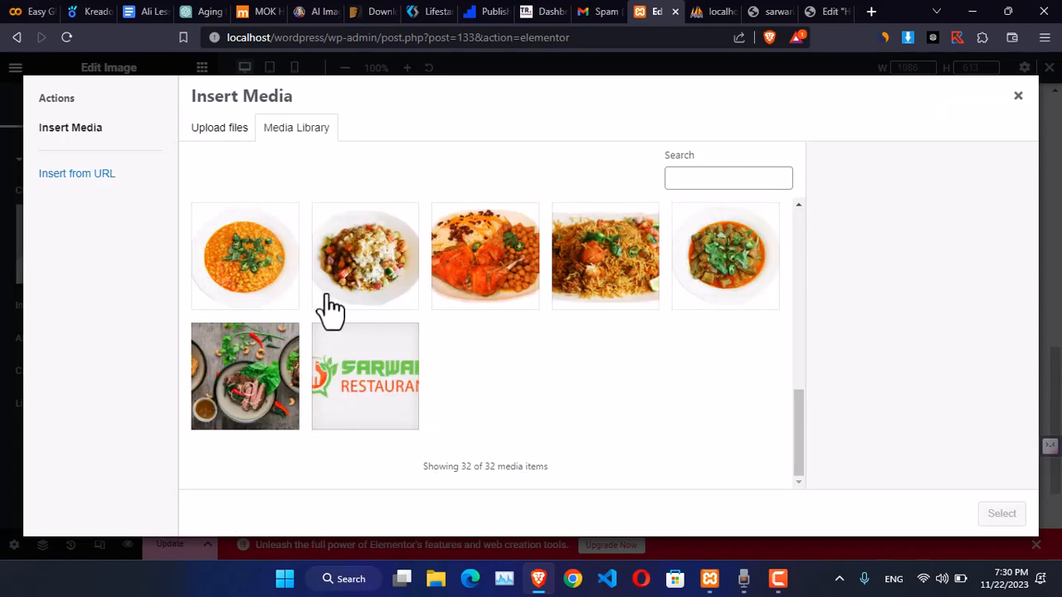
click(682, 304)
click(998, 521)
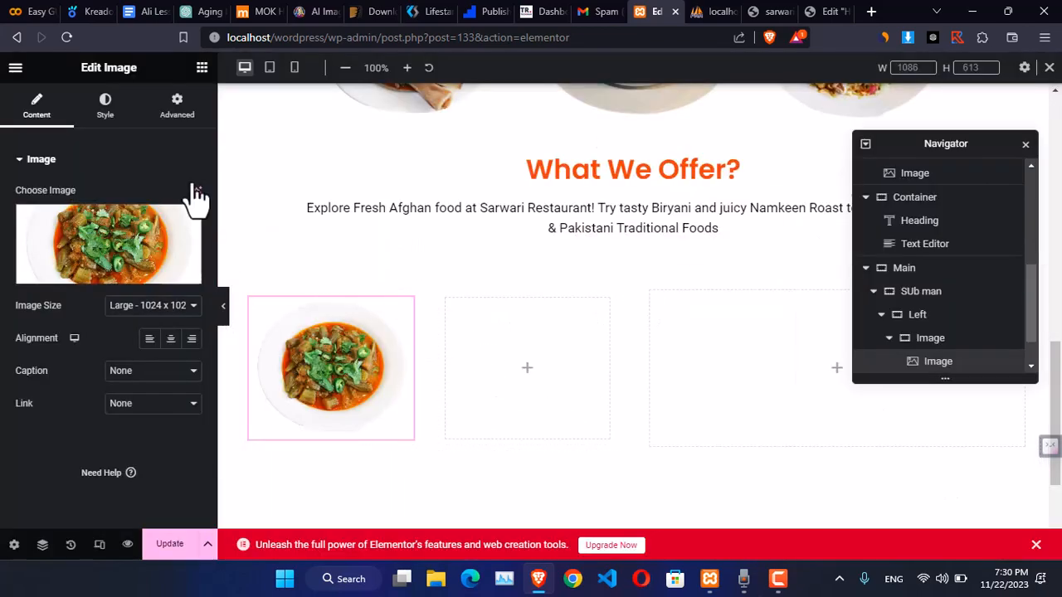
- Add a Heading widget to the Des container and title it "Bindi", taking the dish name from the live sarwarirestaurant.com.au homepage
click(201, 70)
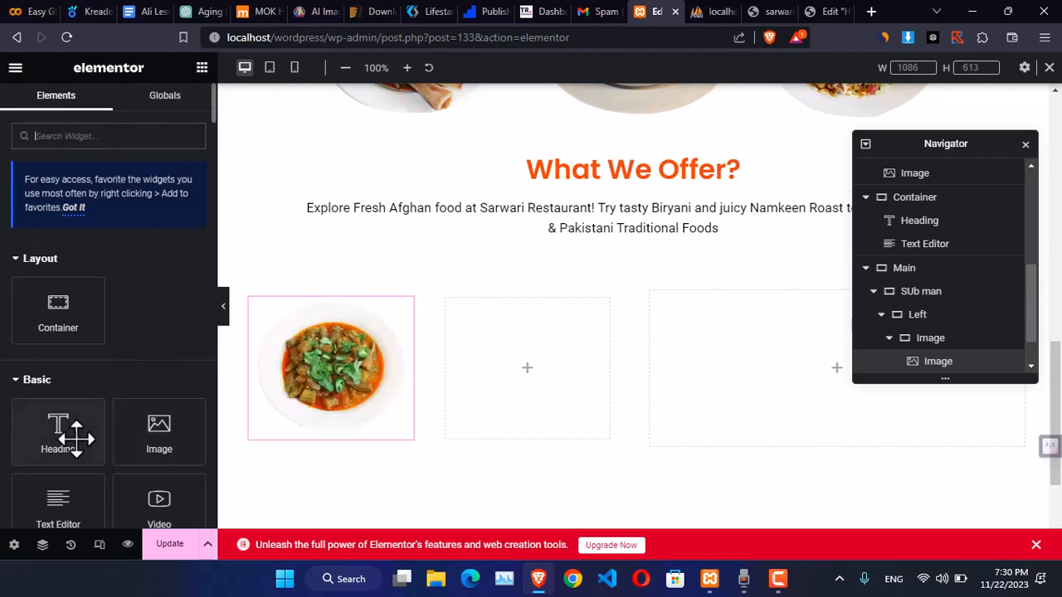
drag(67, 435, 531, 343)
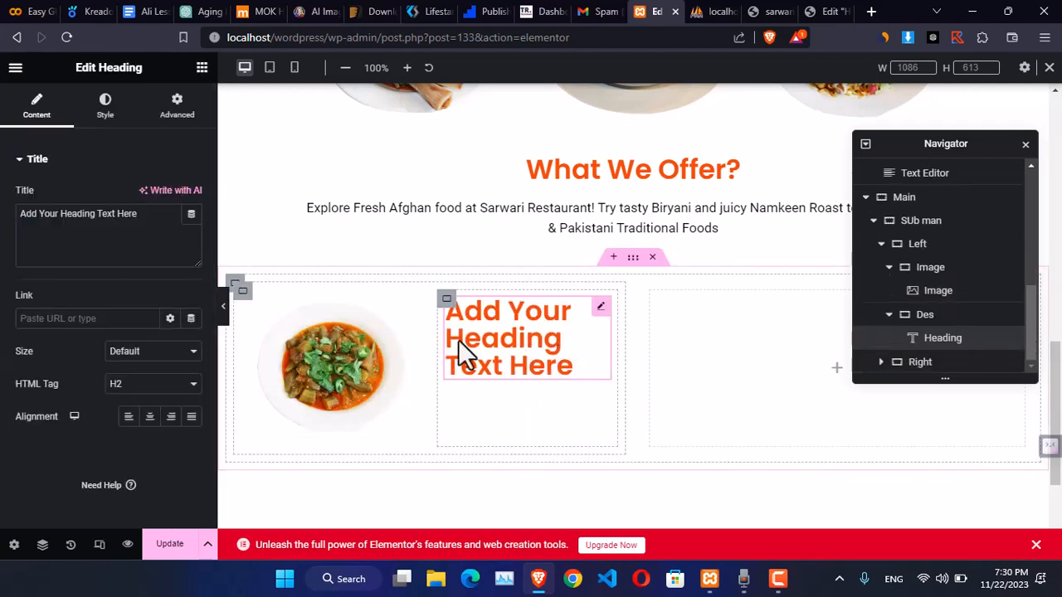
click(817, 12)
scroll(718, 273, down, 10)
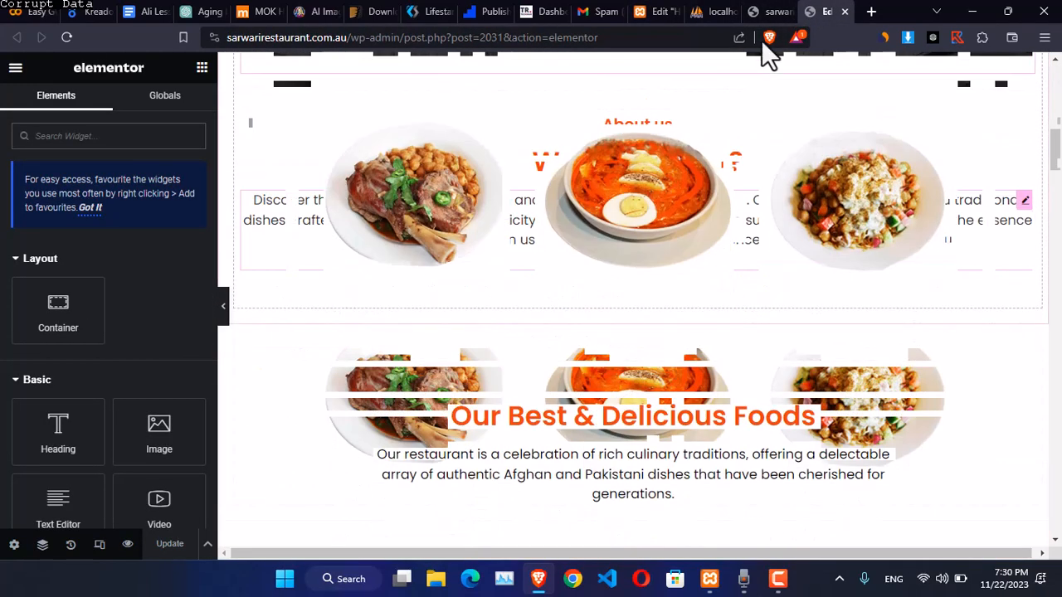
click(717, 12)
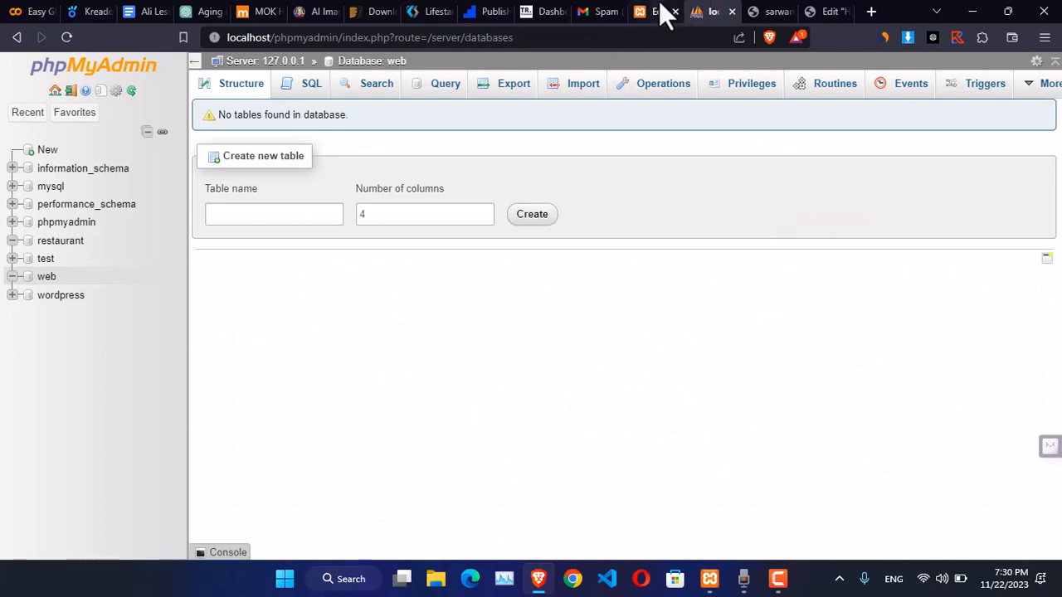
click(757, 11)
scroll(497, 341, down, 2)
scroll(379, 268, up, 2)
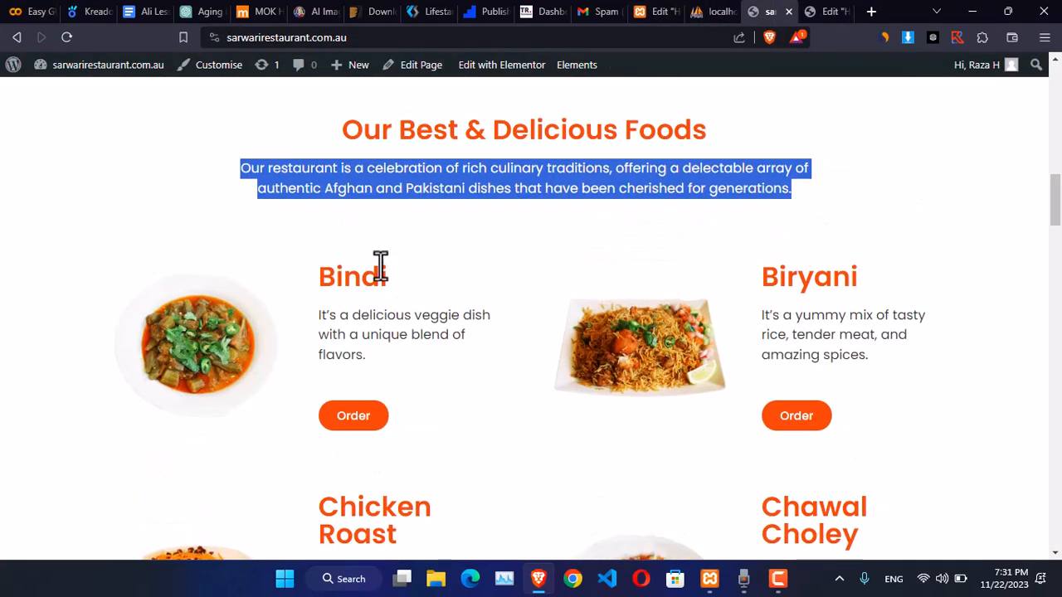
double_click(353, 273)
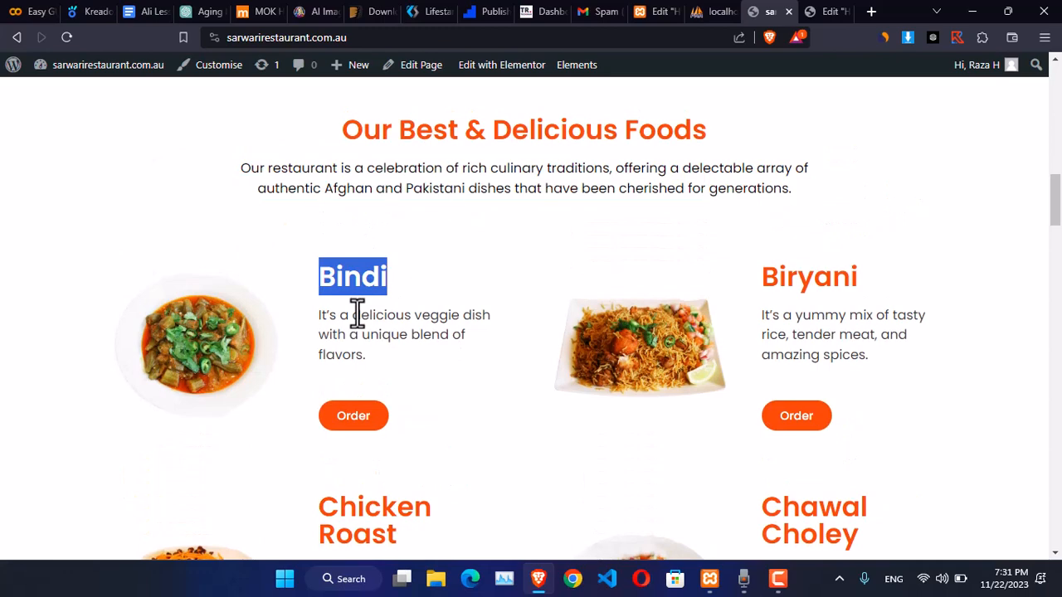
click(645, 12)
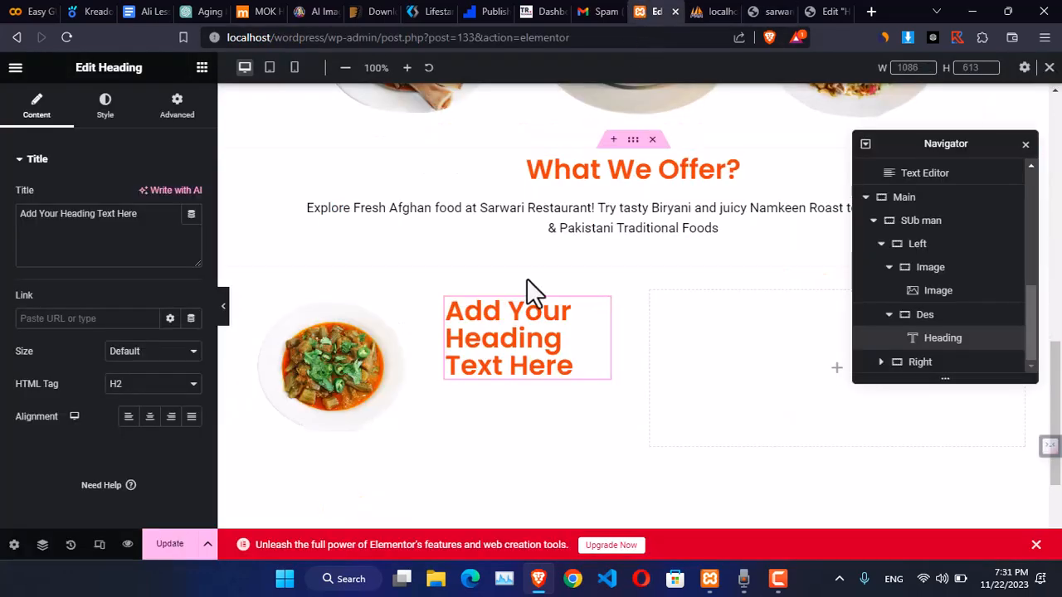
triple_click(161, 223)
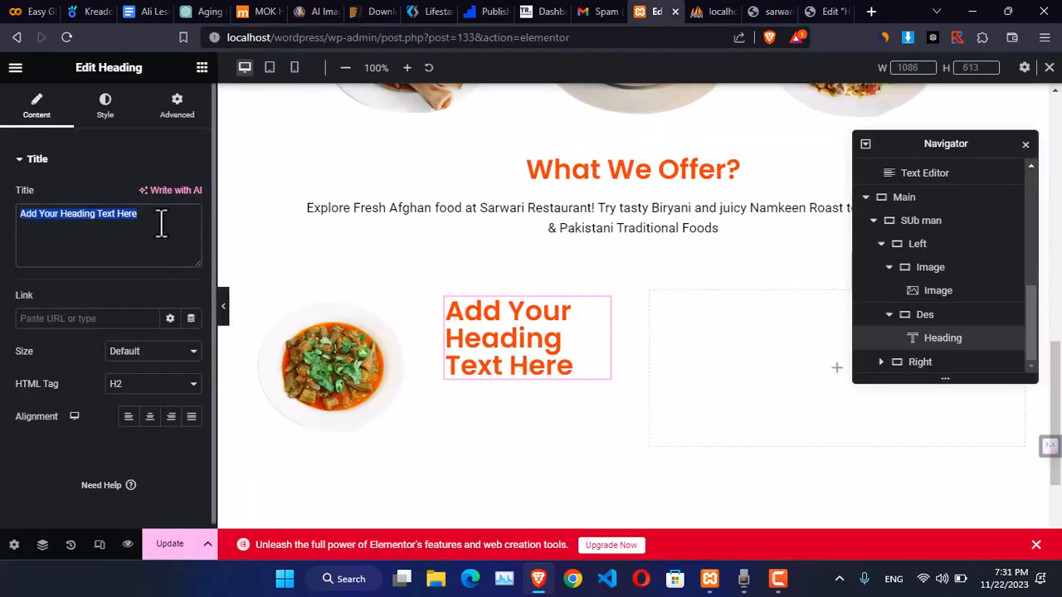
text(B)
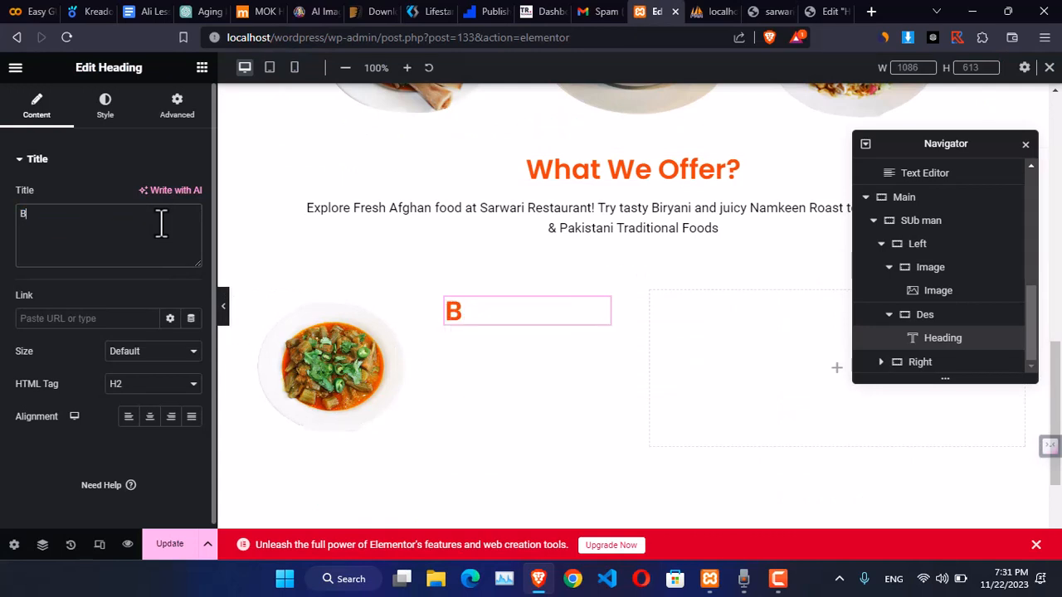
text(indi)
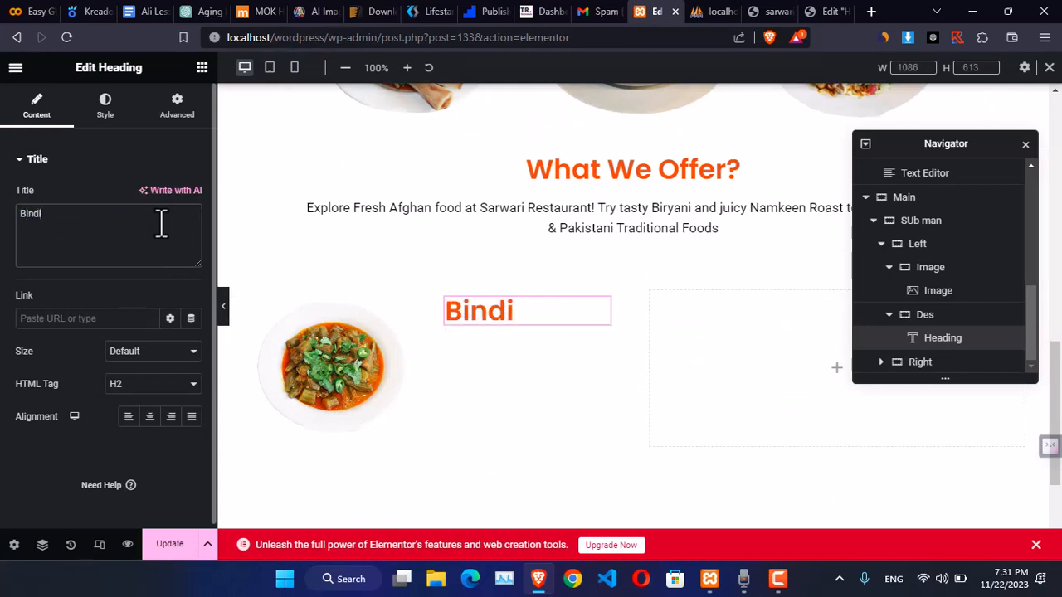
- Duplicate the Bindi heading within Des and set the copy's HTML tag to H4
right_click(934, 341)
click(925, 304)
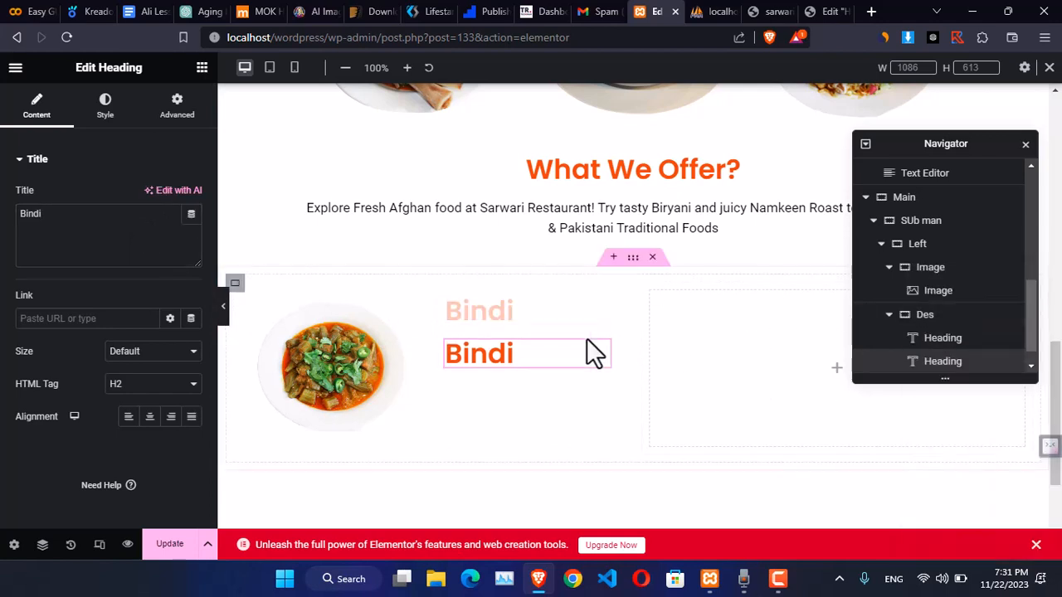
click(127, 386)
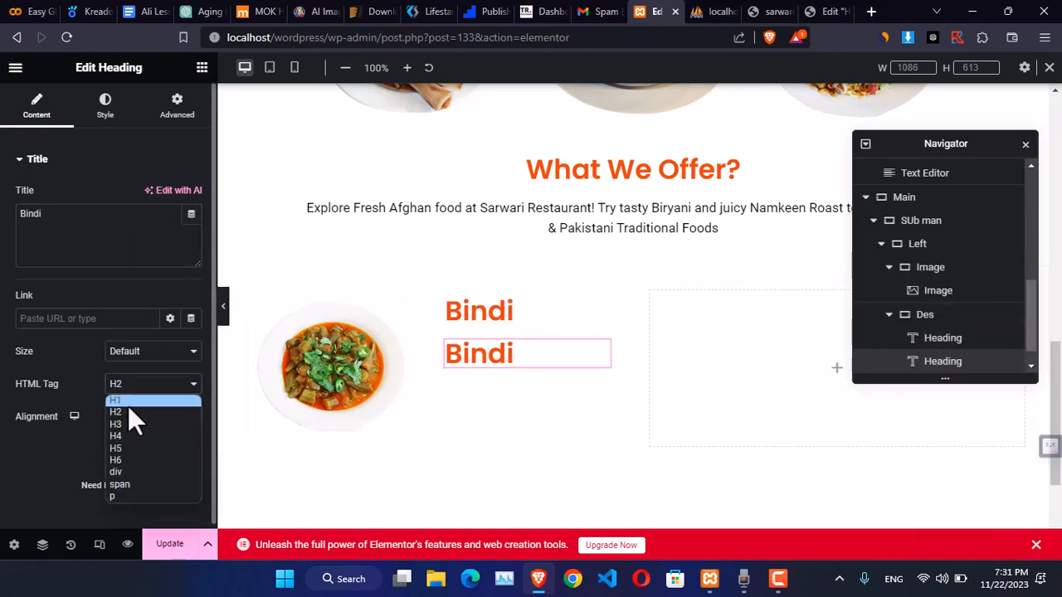
click(127, 434)
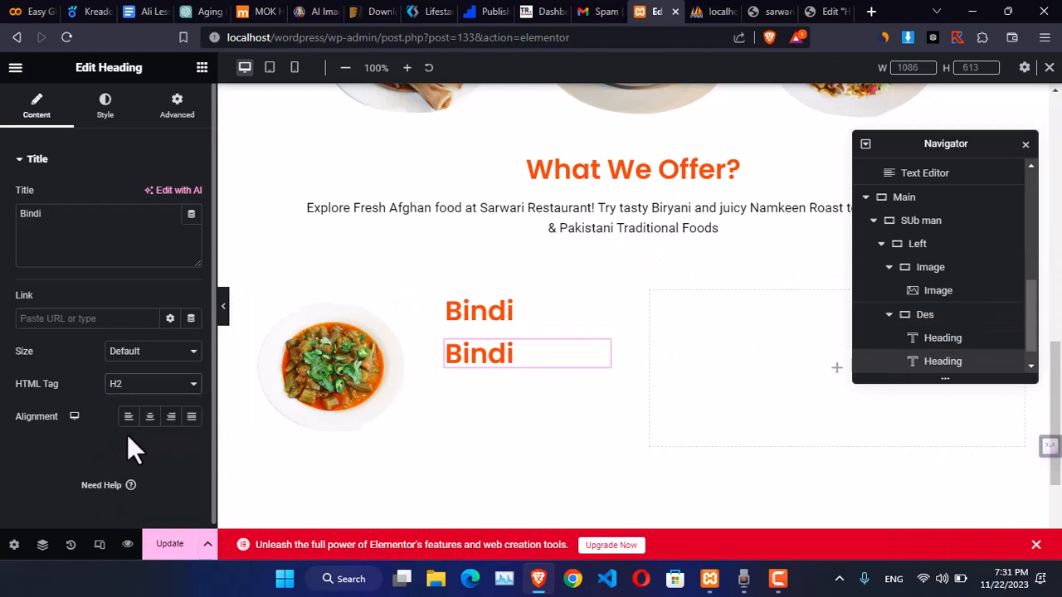
- Change the H4 heading's text to "$30" and its text color to the global Secondary green
click(491, 349)
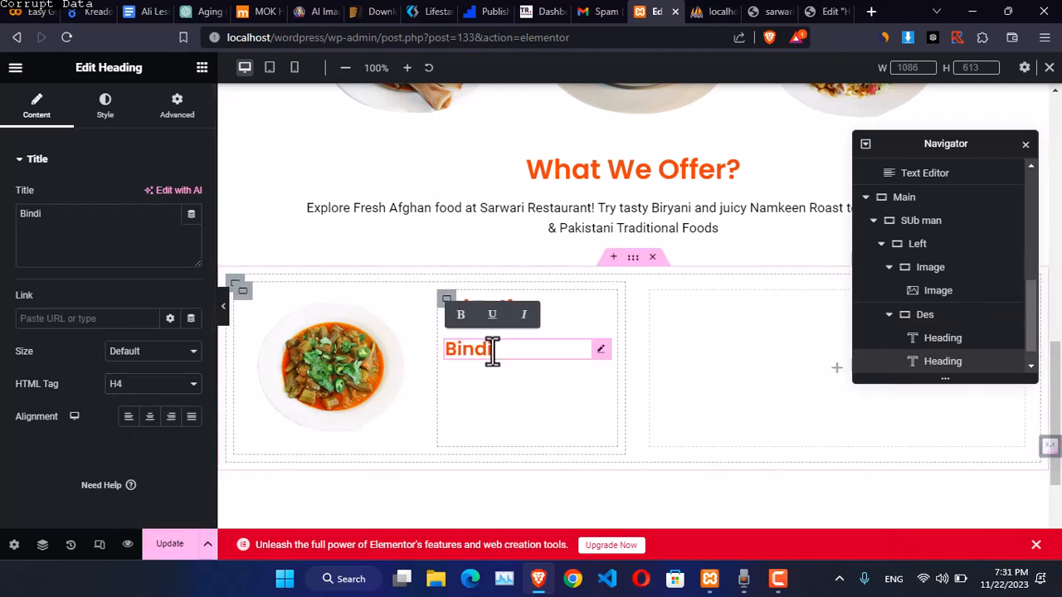
double_click(71, 219)
text(#)
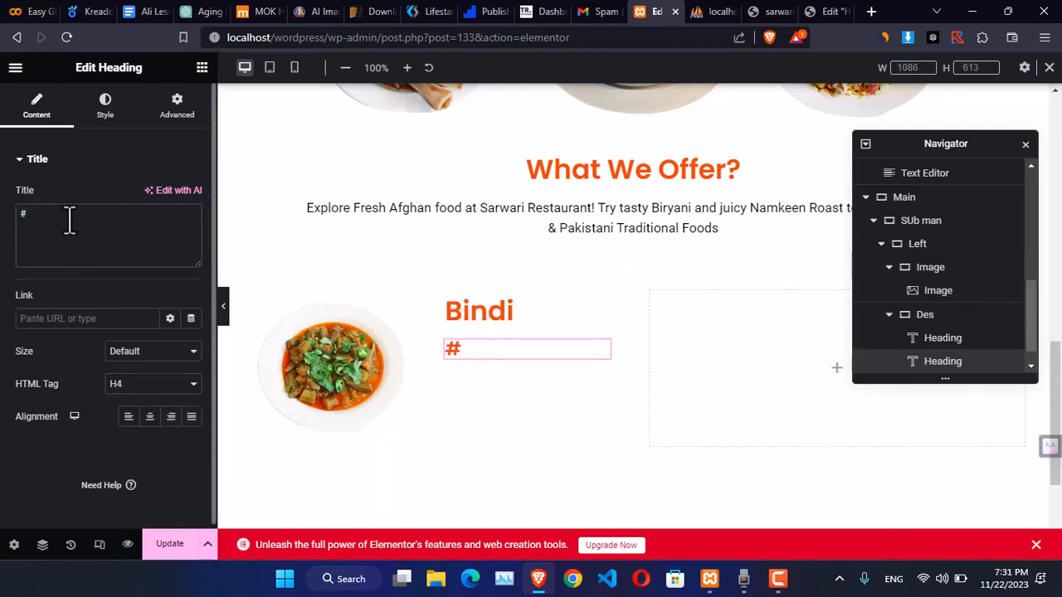
key(BackSpace)
text($30)
click(105, 106)
click(171, 197)
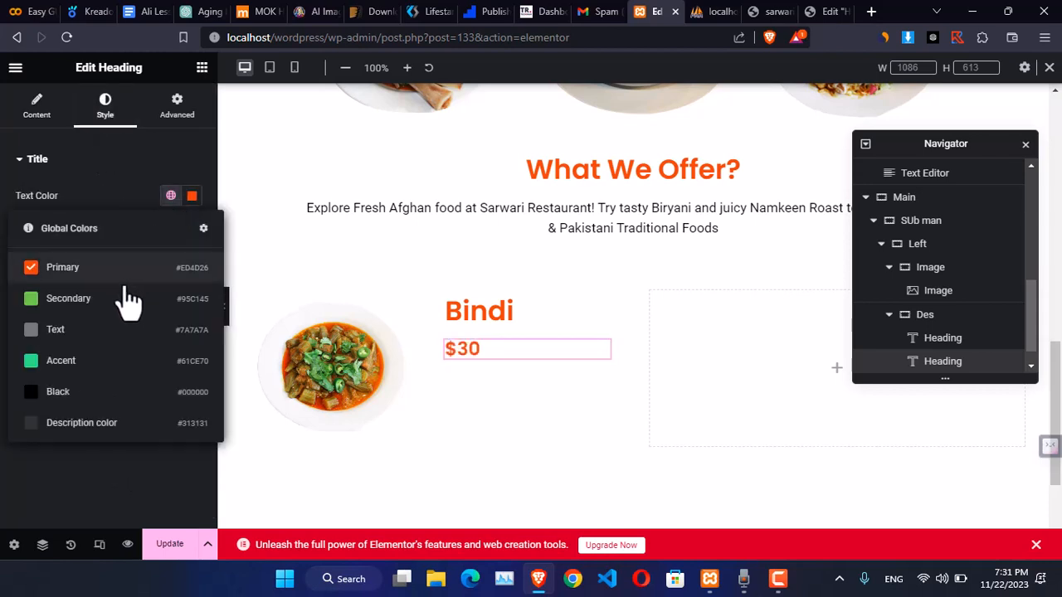
click(123, 297)
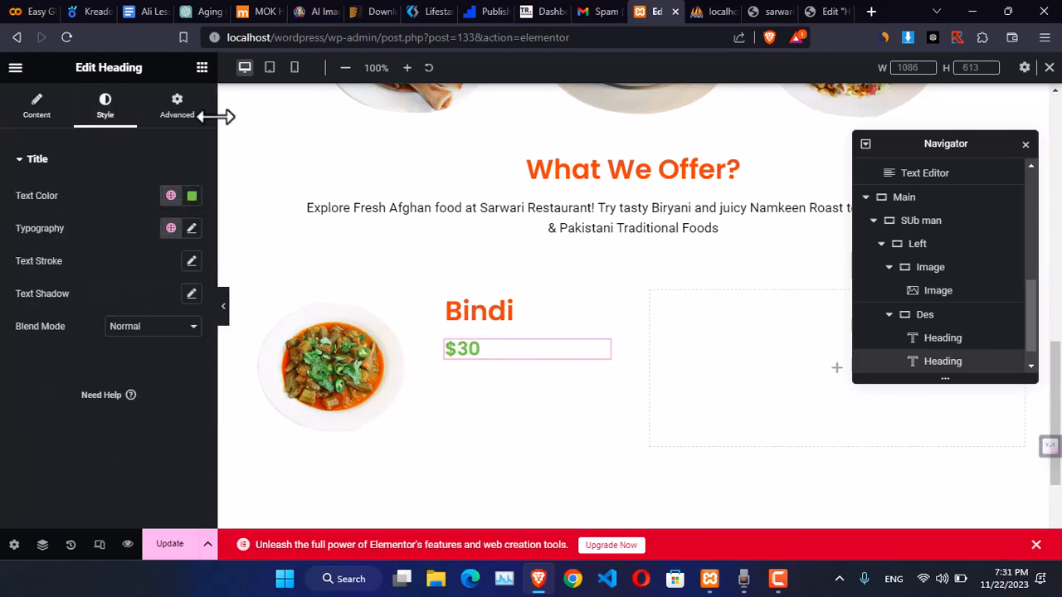
- Add a Text Editor widget below the price and shorten its placeholder to the first sentence, ending with "adipiscing elit."
click(202, 67)
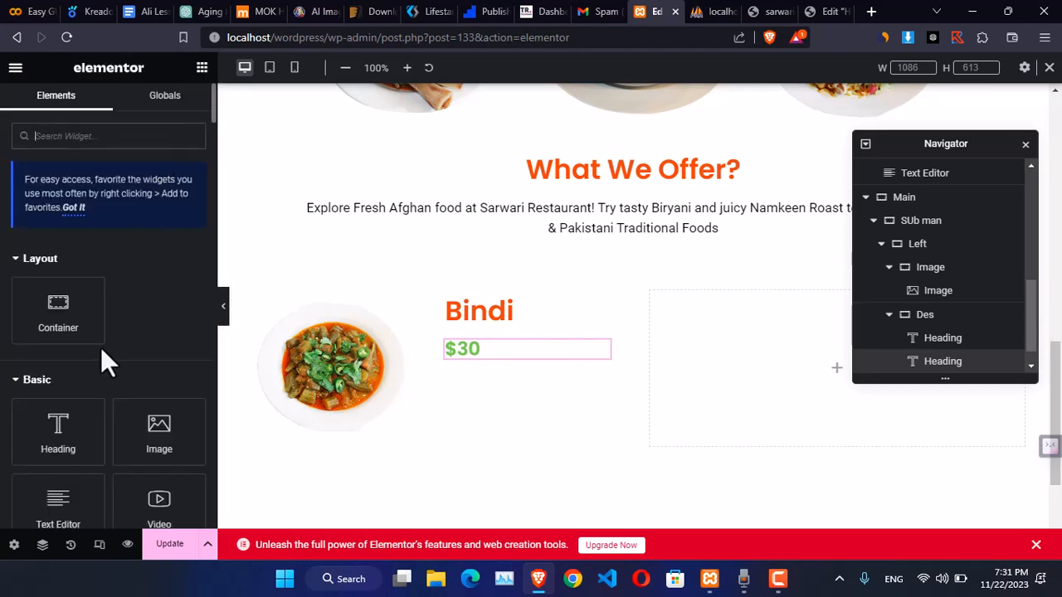
drag(71, 498, 532, 353)
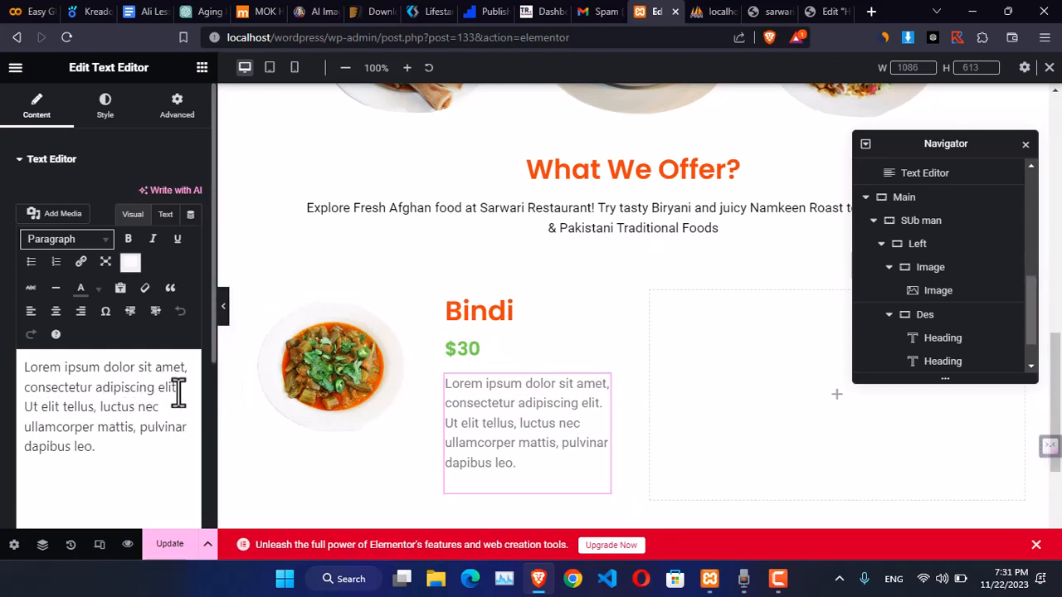
drag(182, 393, 197, 446)
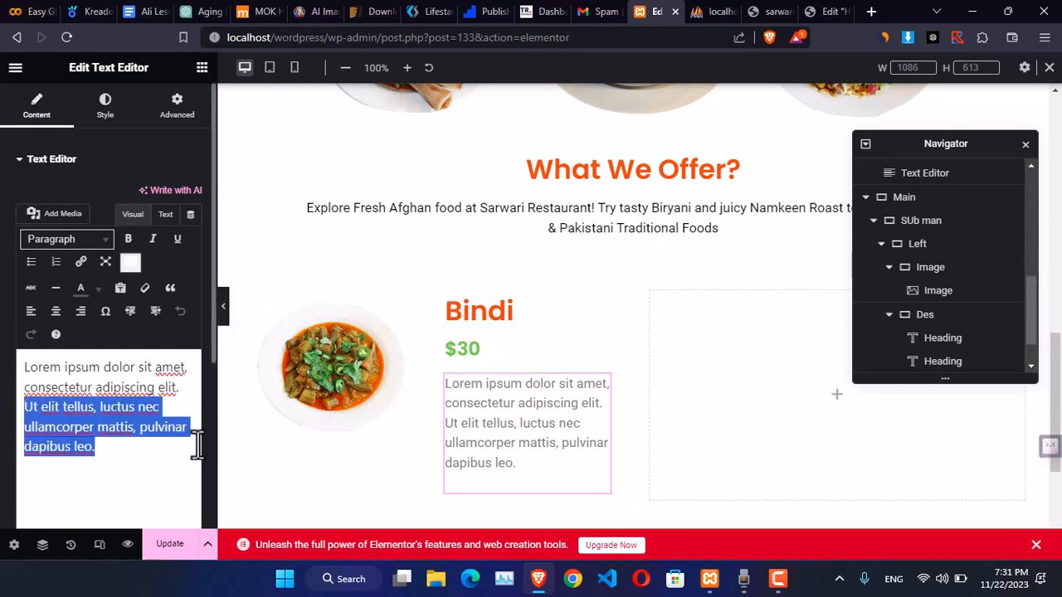
key(BackSpace)
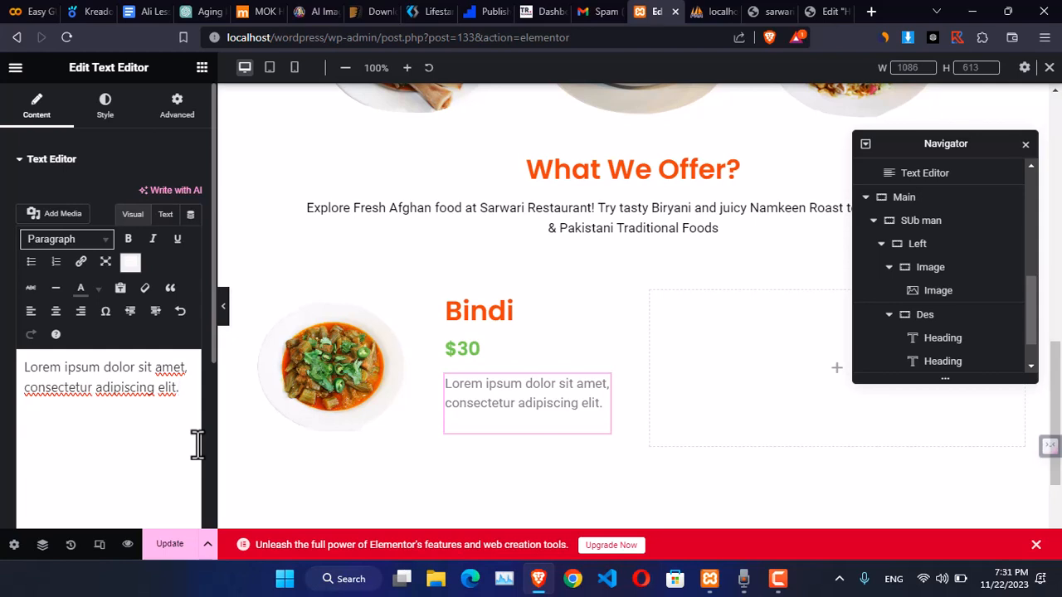
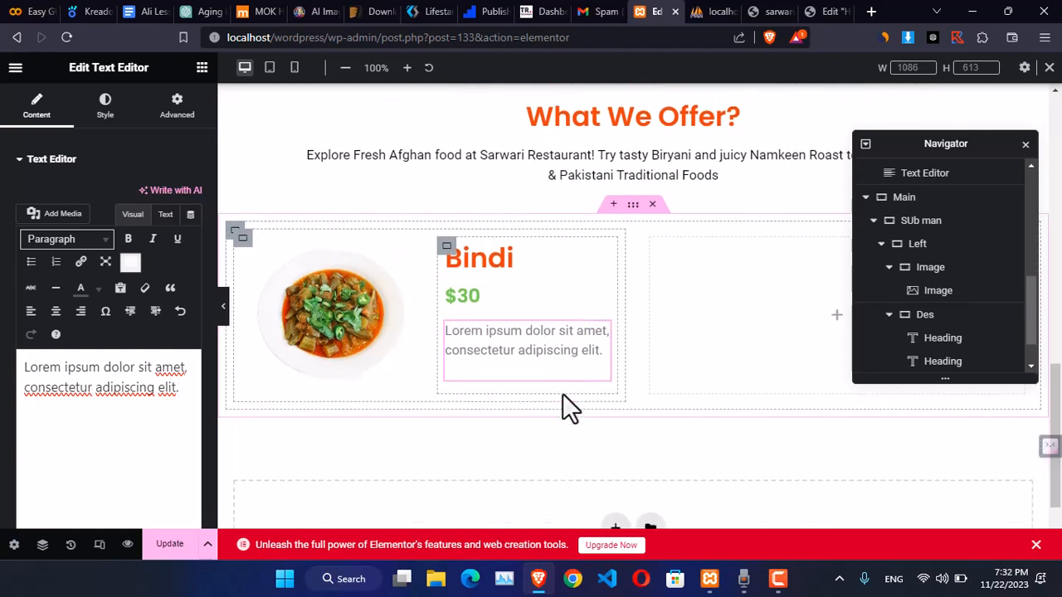
- Delete the empty Right container next to the Left container
scroll(572, 410, down, 1)
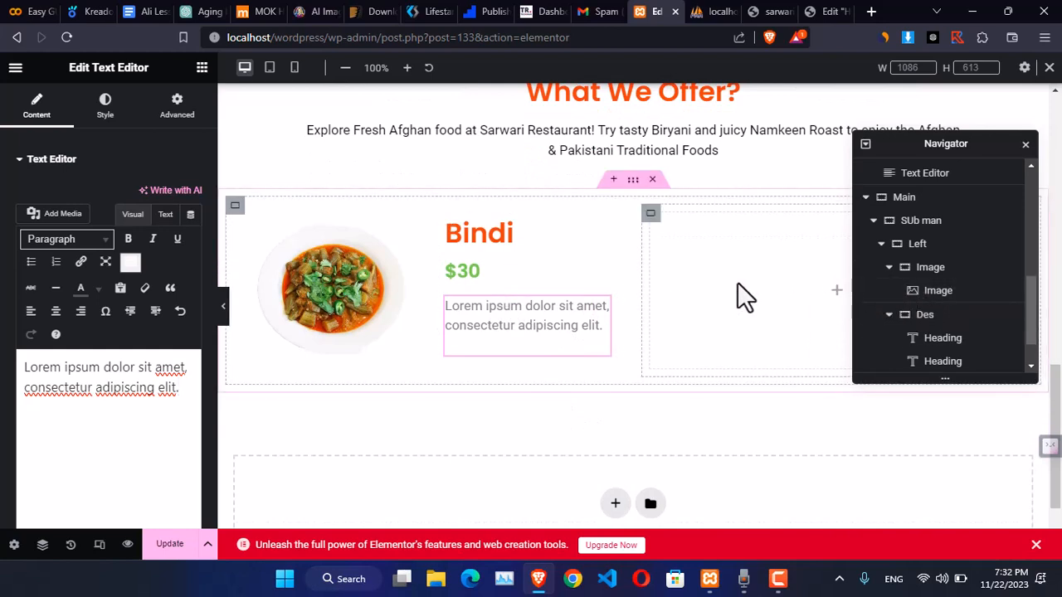
click(240, 217)
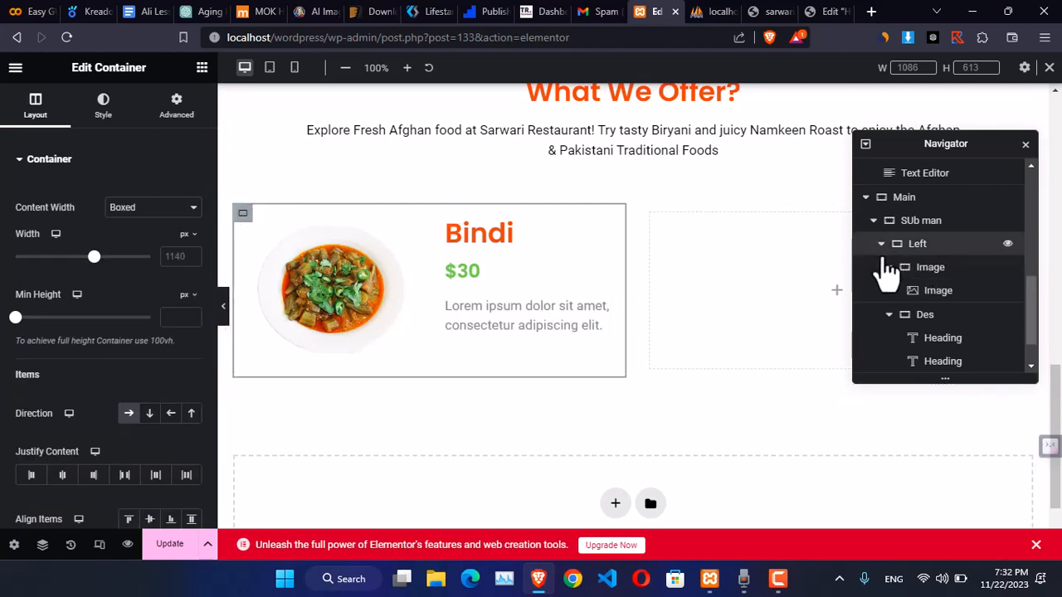
right_click(242, 217)
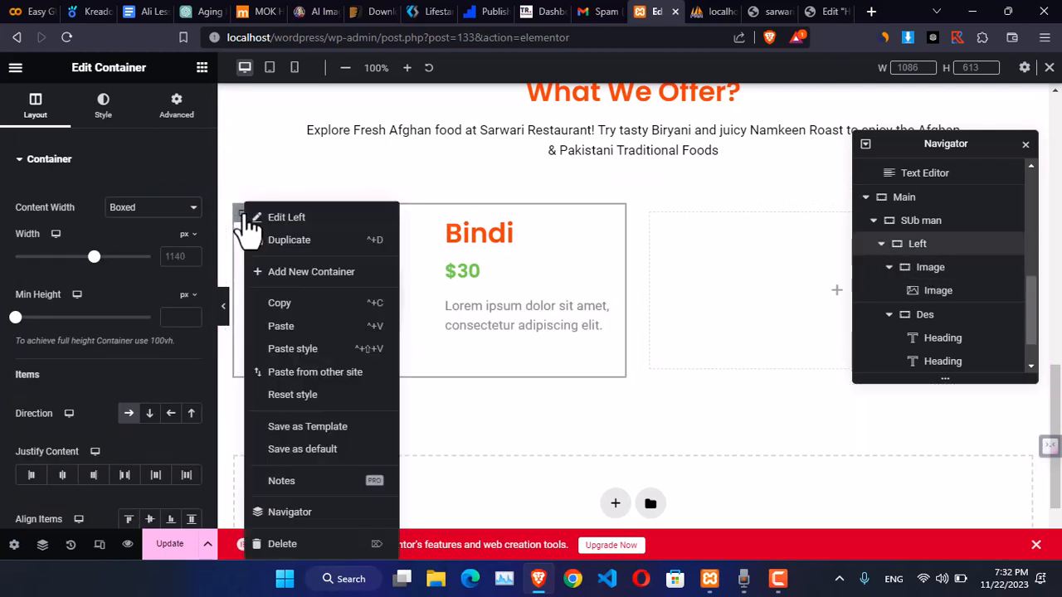
click(280, 326)
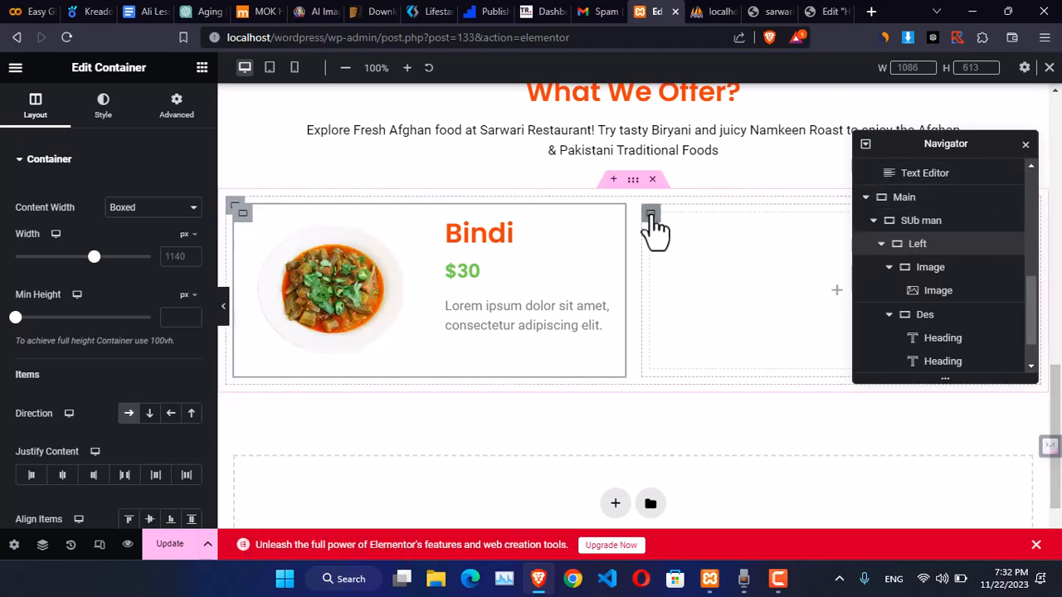
click(651, 218)
drag(651, 218, 261, 238)
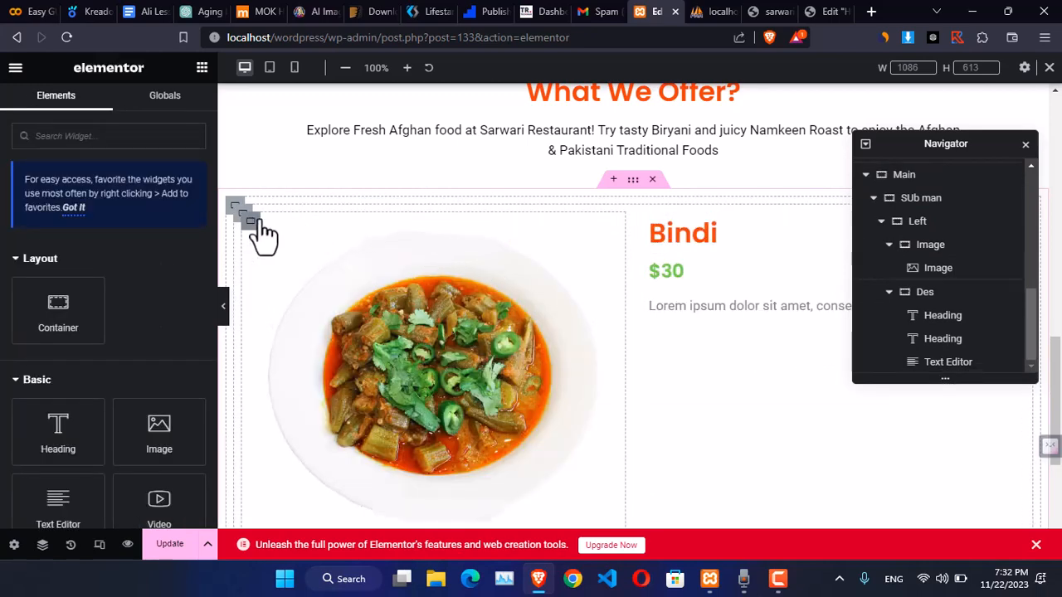
- Duplicate the Left container, with its Bindi dish content, inside SUb man as the second dish column
click(916, 224)
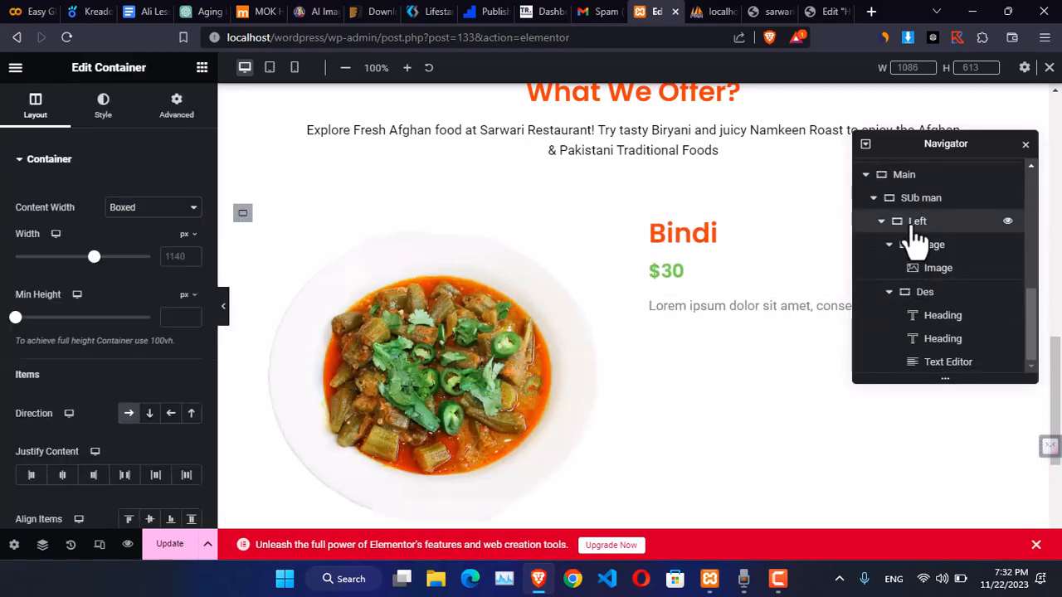
right_click(915, 225)
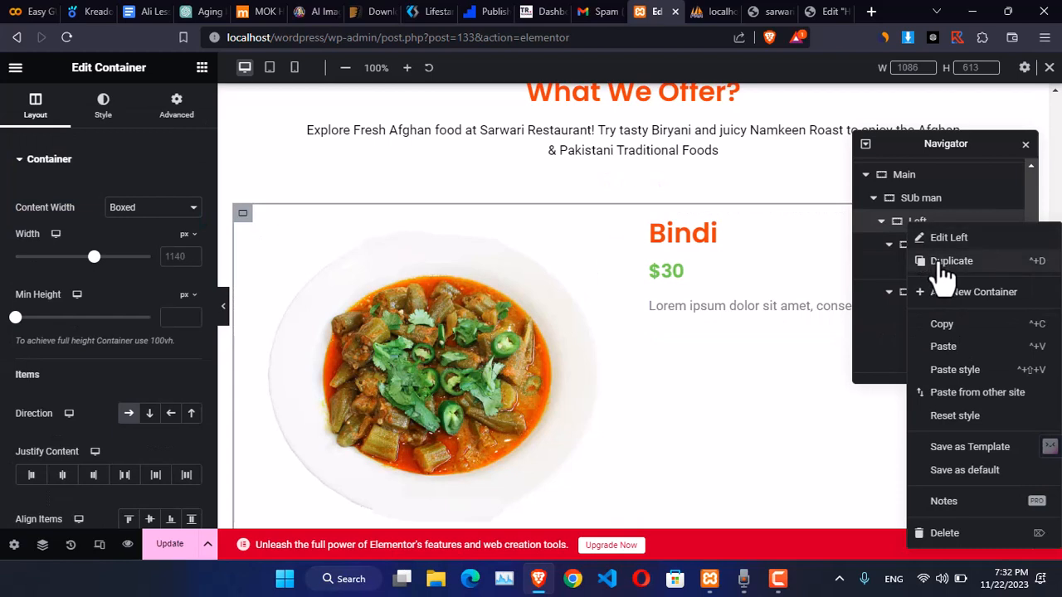
click(946, 262)
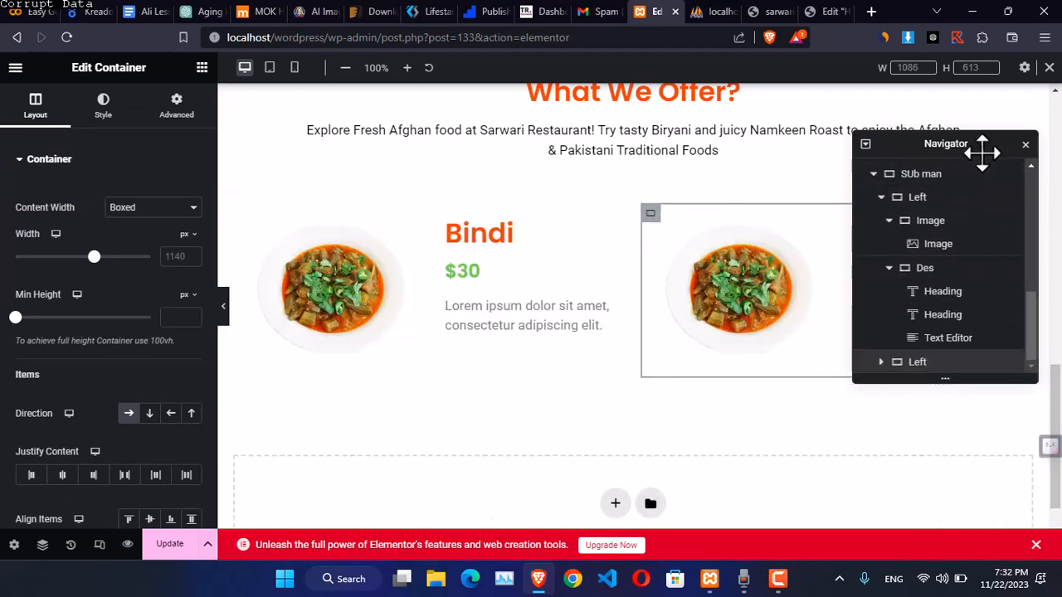
drag(983, 152, 554, 216)
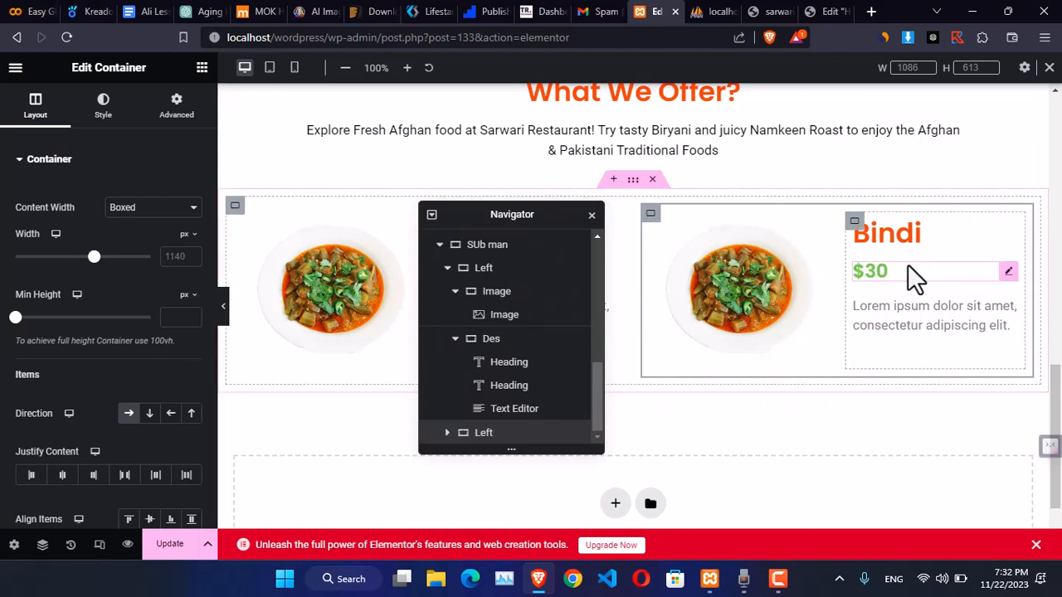
scroll(467, 356, up, 4)
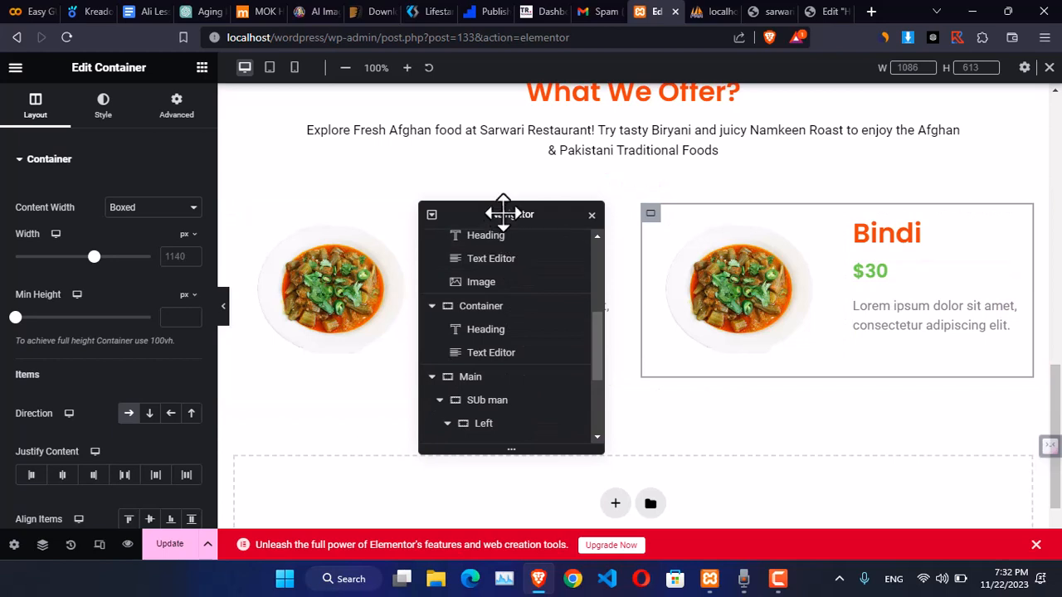
- Add a Button widget below the description text in the first Bindi dish card
drag(504, 214, 875, 218)
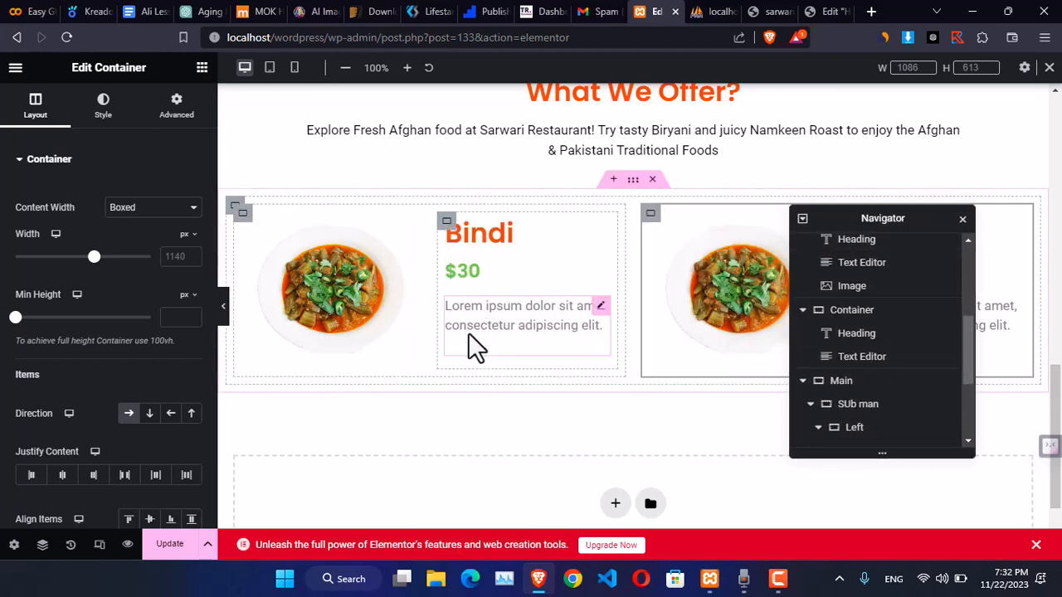
click(201, 68)
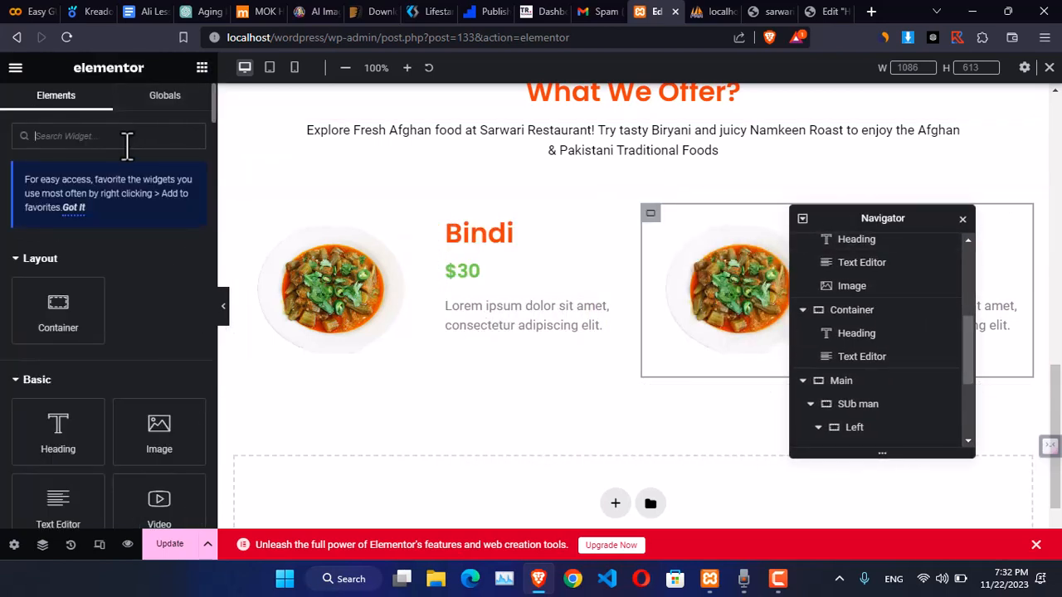
text(bu)
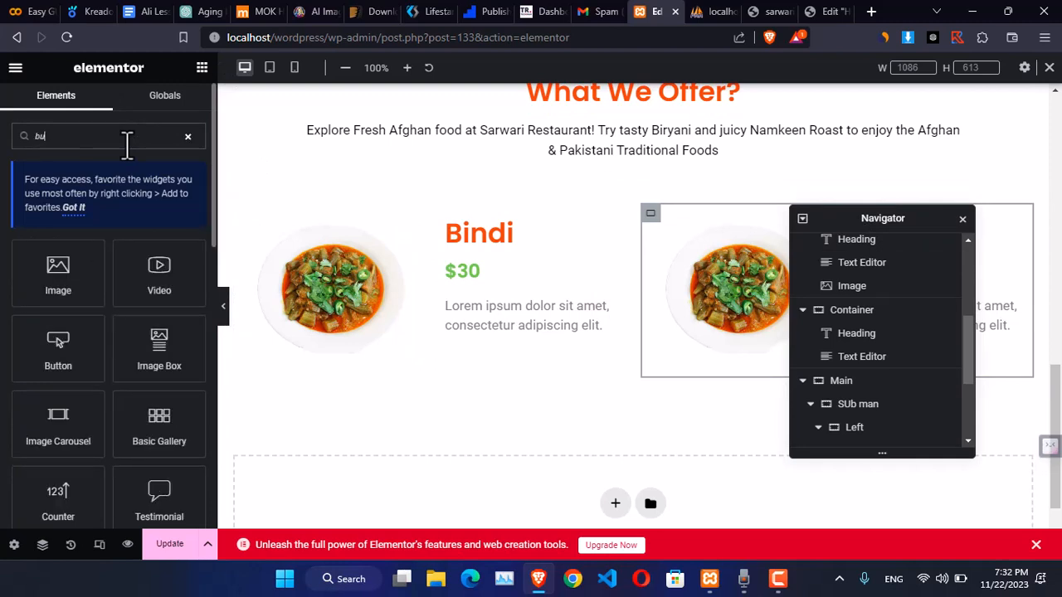
text(t)
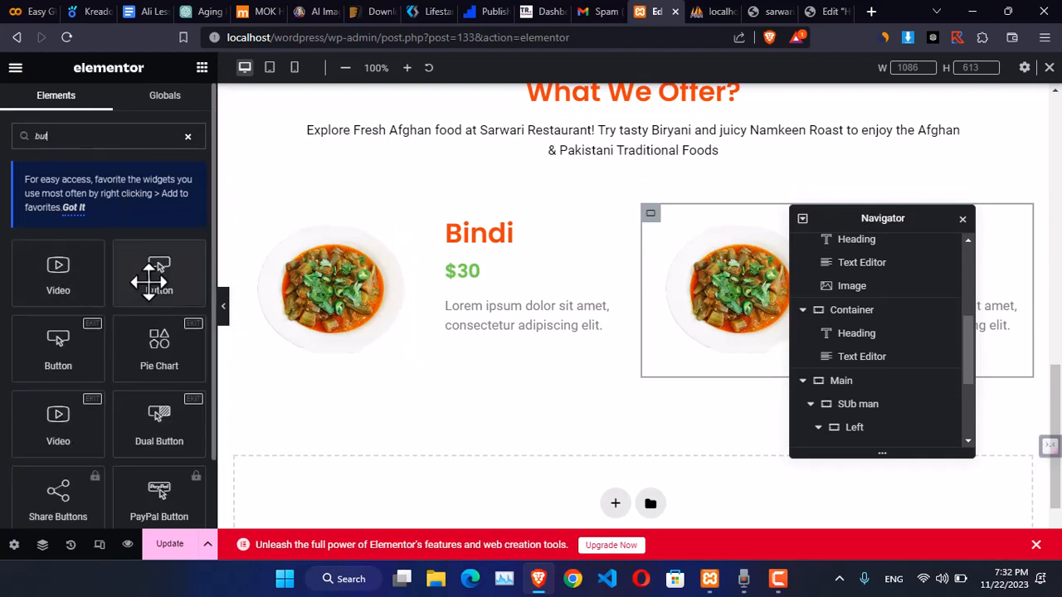
drag(149, 280, 505, 351)
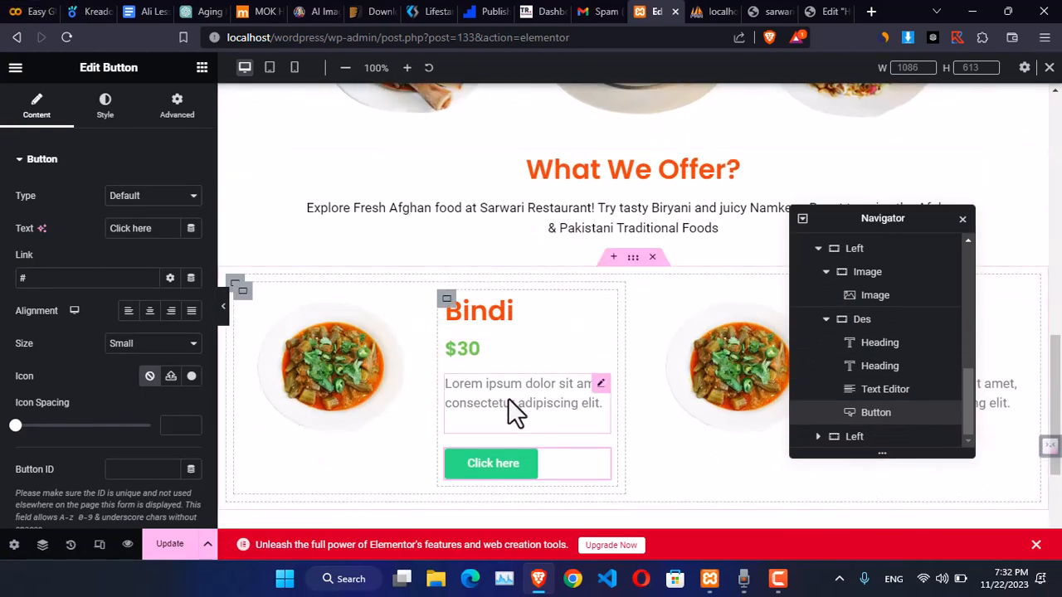
- Copy the hero section's Reservation button and paste its style onto the new button in the first dish card
scroll(589, 303, up, 3)
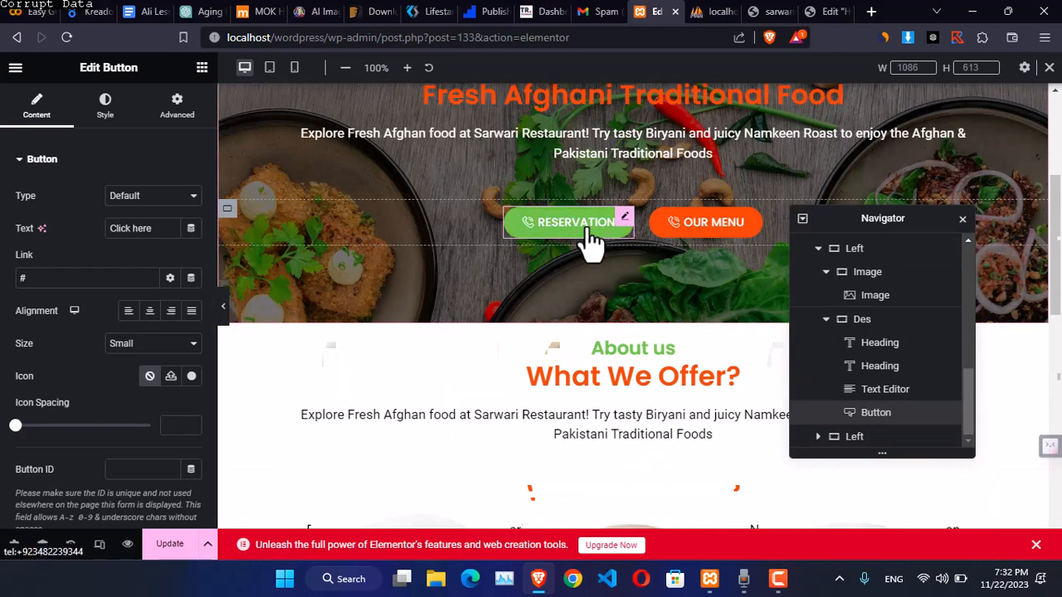
right_click(591, 240)
click(635, 296)
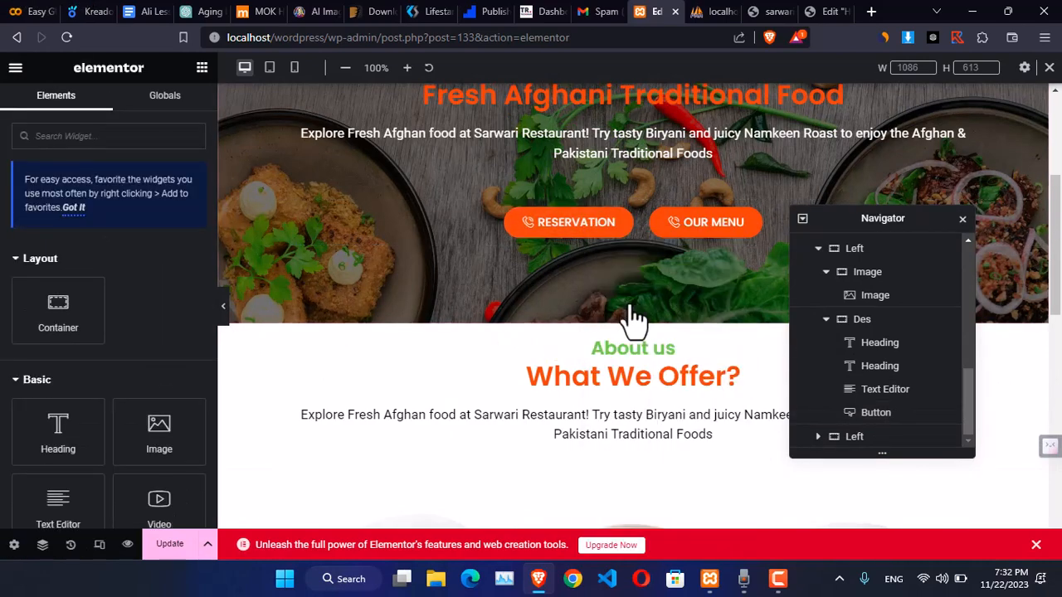
scroll(631, 322, down, 5)
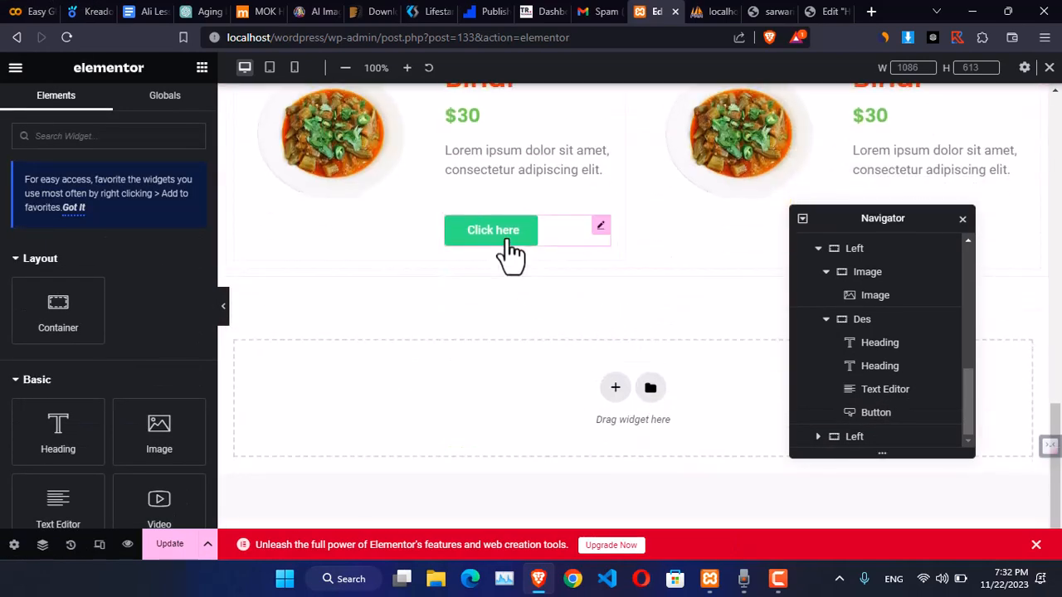
right_click(505, 236)
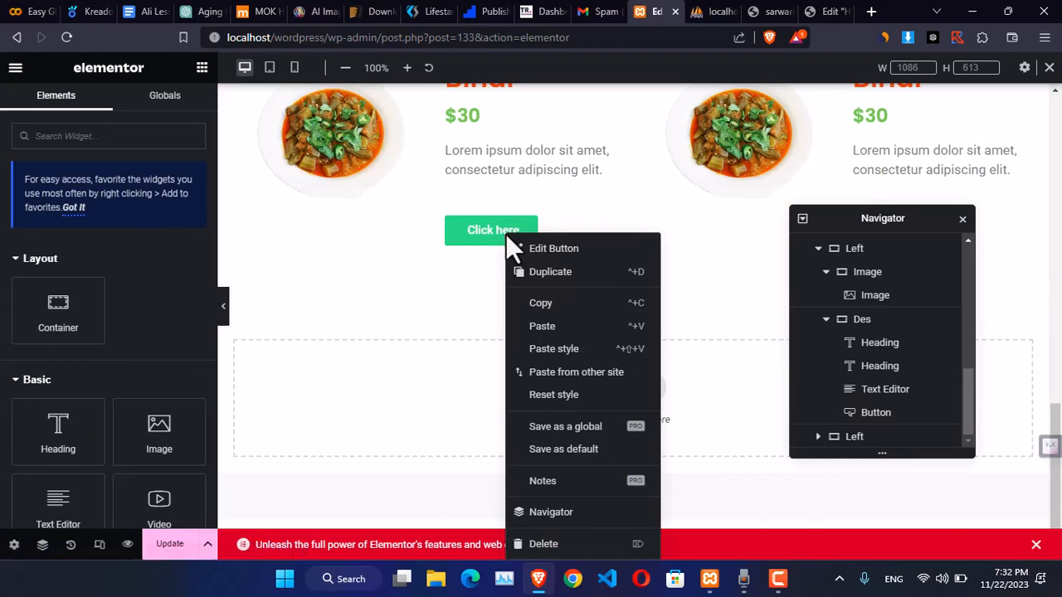
click(553, 348)
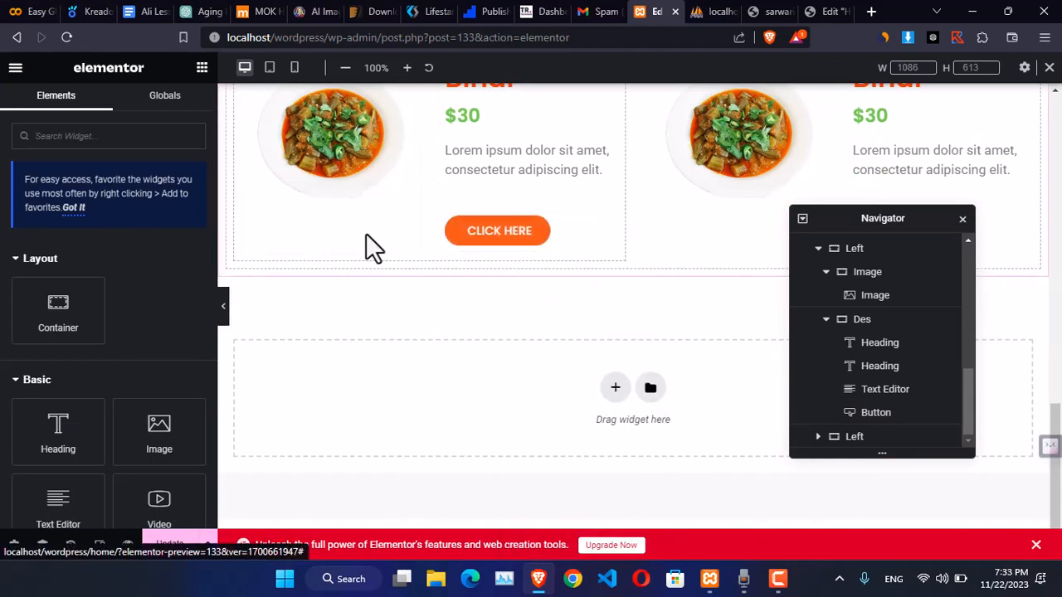
- Clear the dish card button's link and change its text to "Order"
click(508, 233)
click(120, 279)
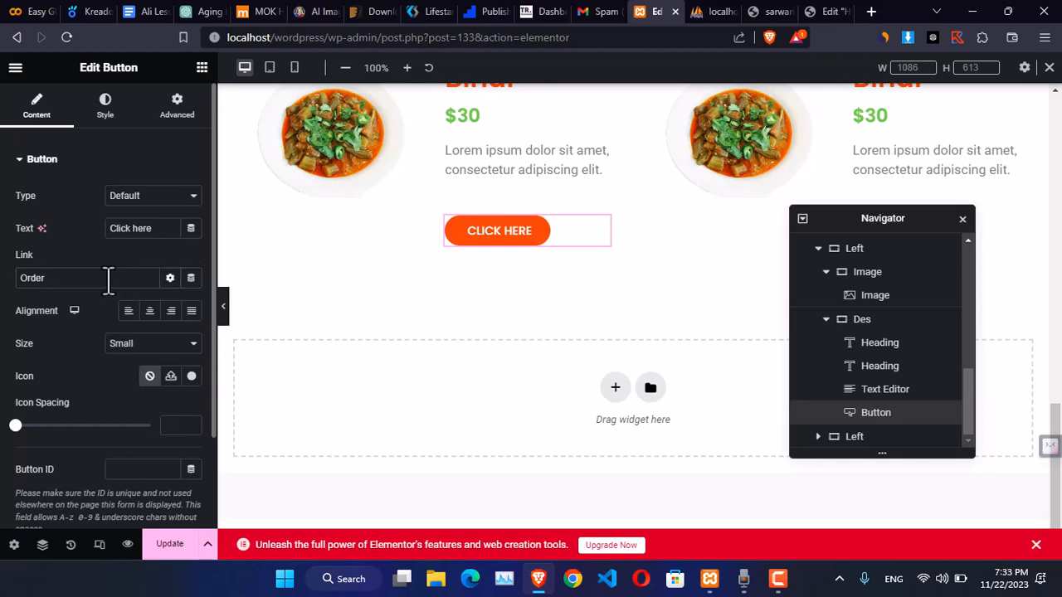
double_click(107, 280)
key(BackSpace)
triple_click(125, 230)
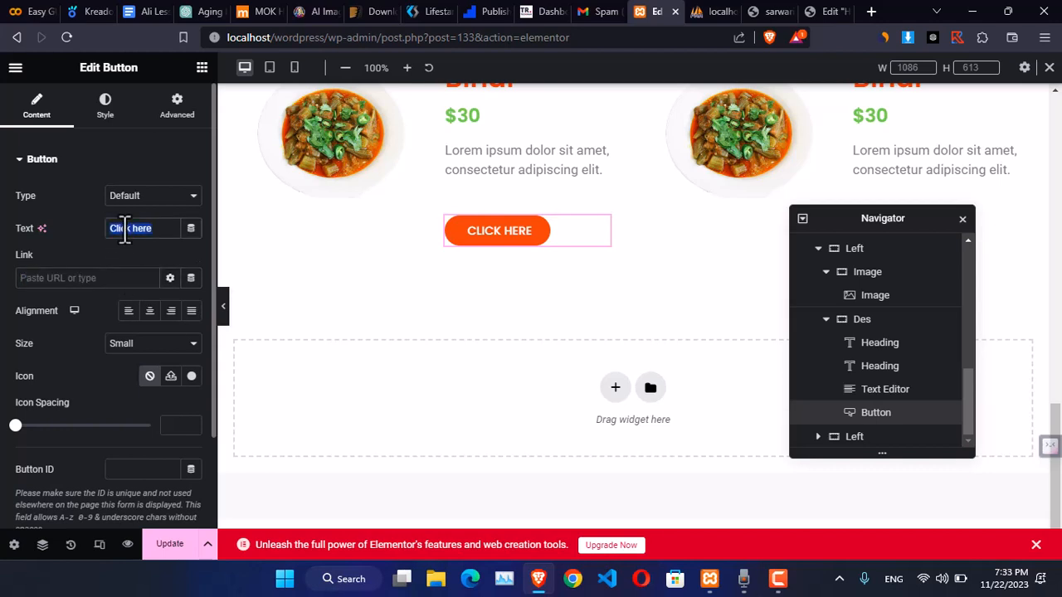
text(Order)
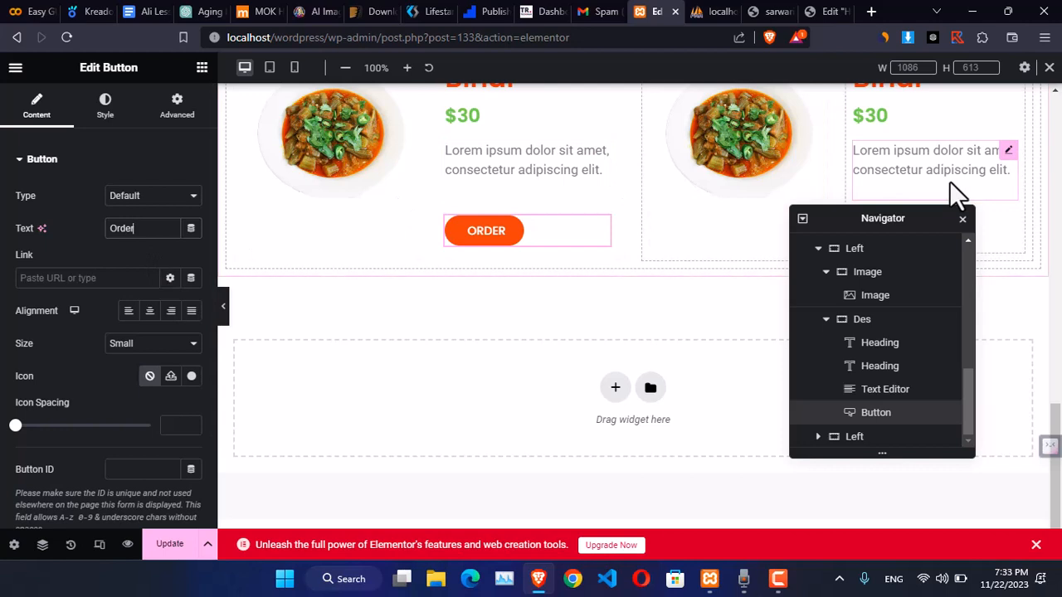
- Set both Justify Content and Align Items to Center for the first card's Left container
scroll(502, 207, up, 1)
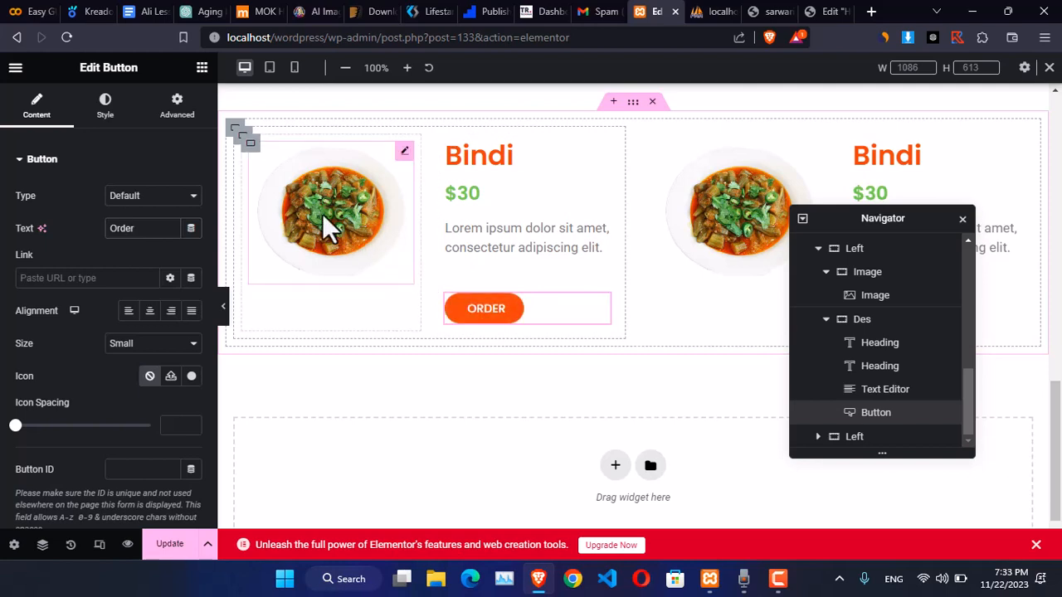
click(239, 136)
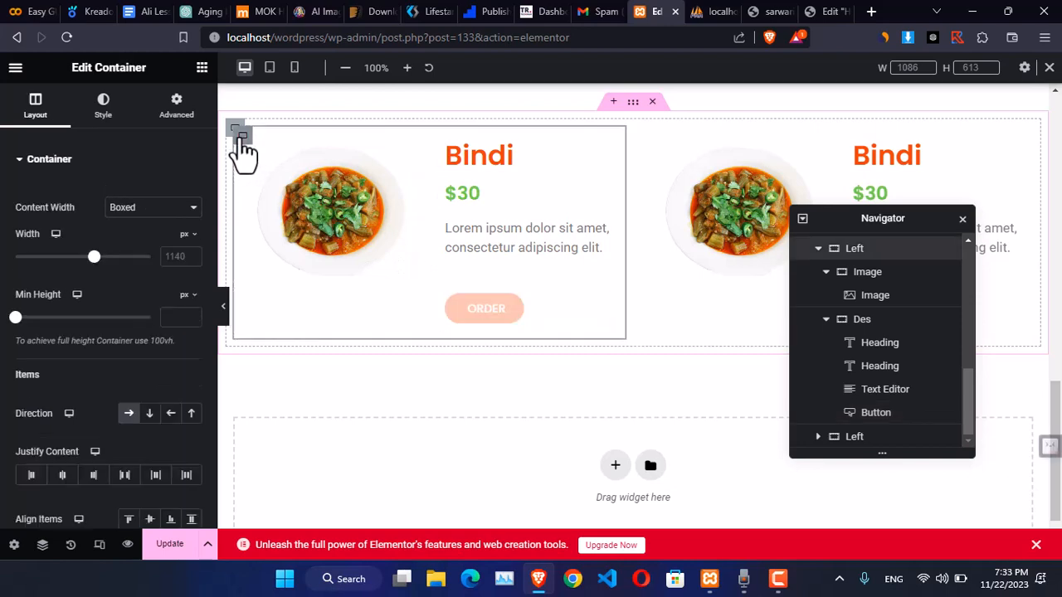
click(63, 476)
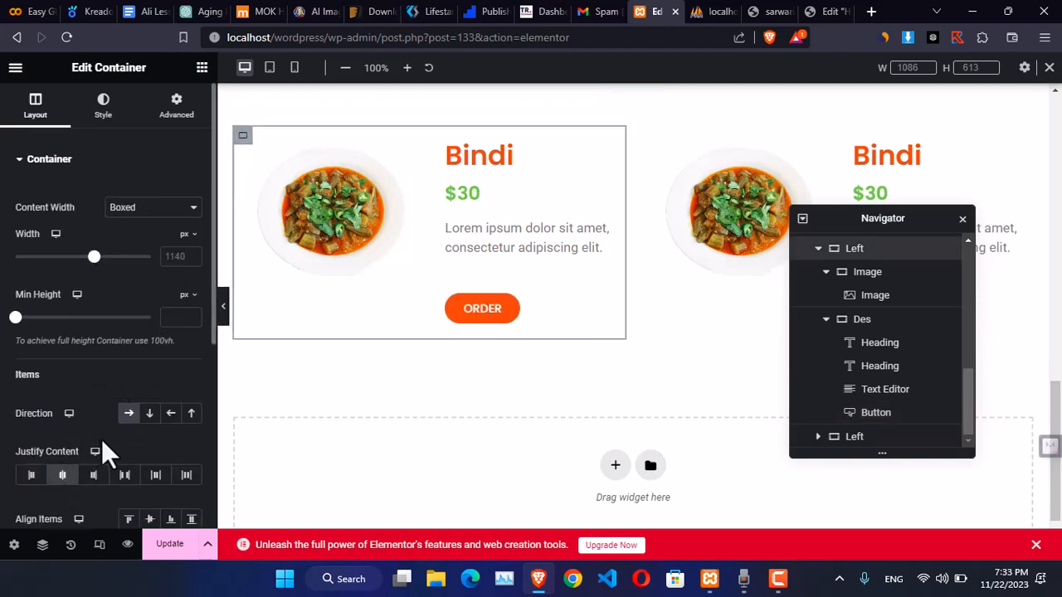
click(150, 520)
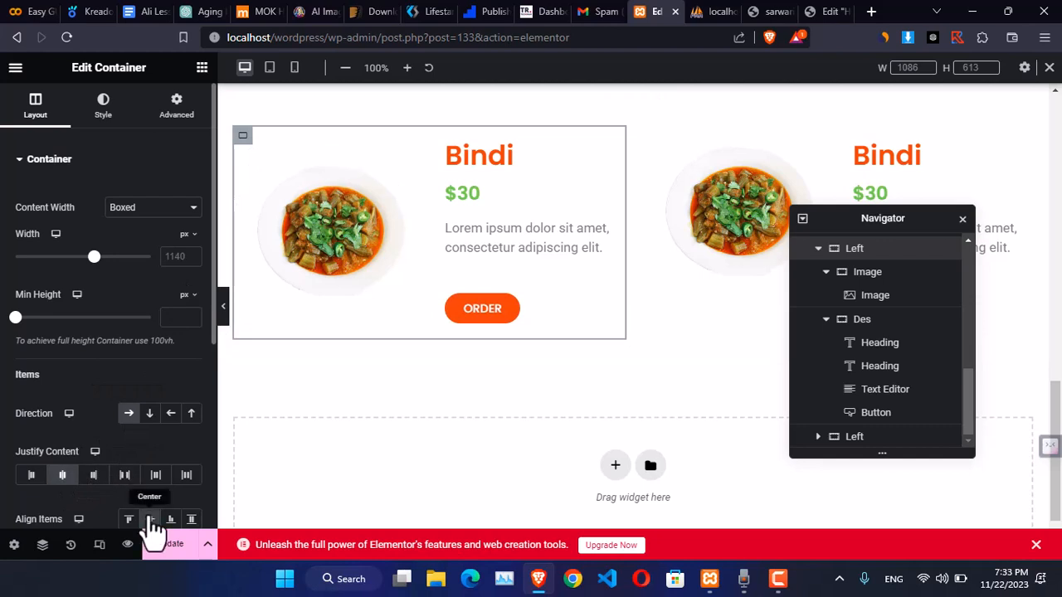
- Unlink the Order button's margin values and set its top margin to -28 px
click(482, 308)
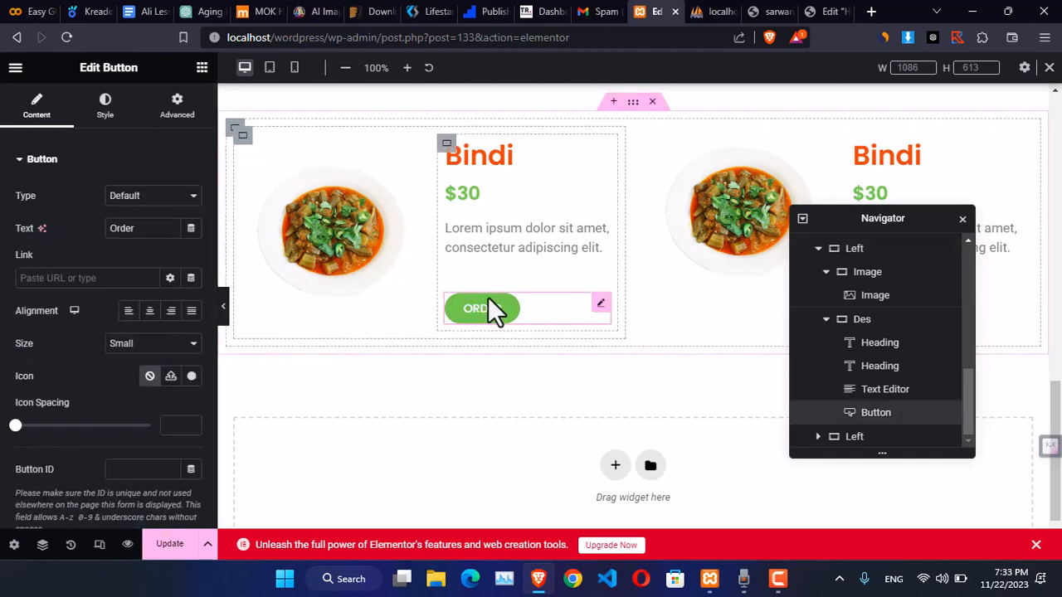
click(190, 123)
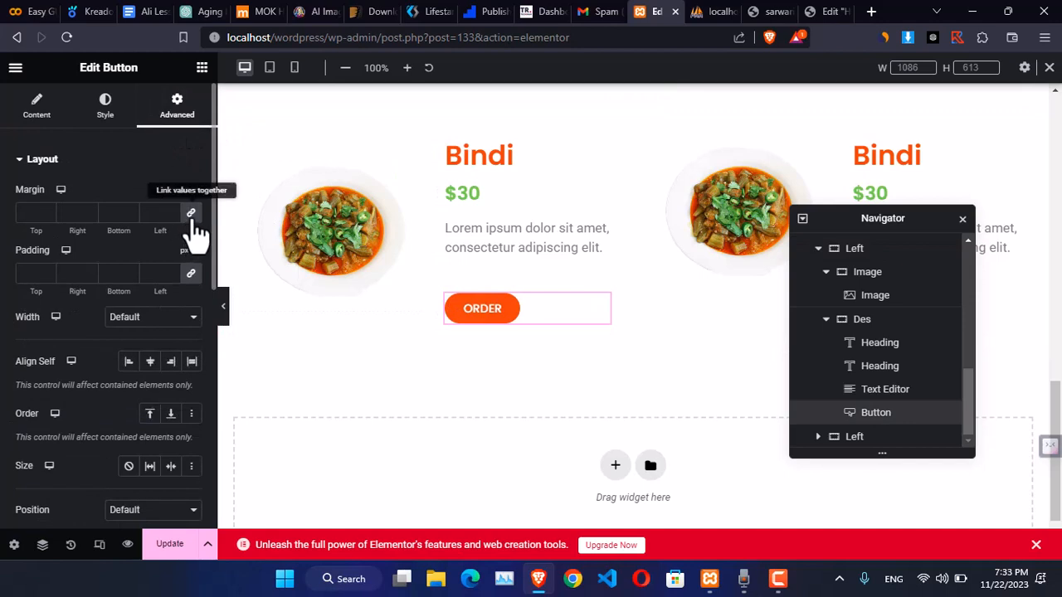
click(48, 214)
click(48, 214)
click(48, 214)
click(48, 214)
click(48, 214)
click(48, 214)
click(48, 214)
click(48, 214)
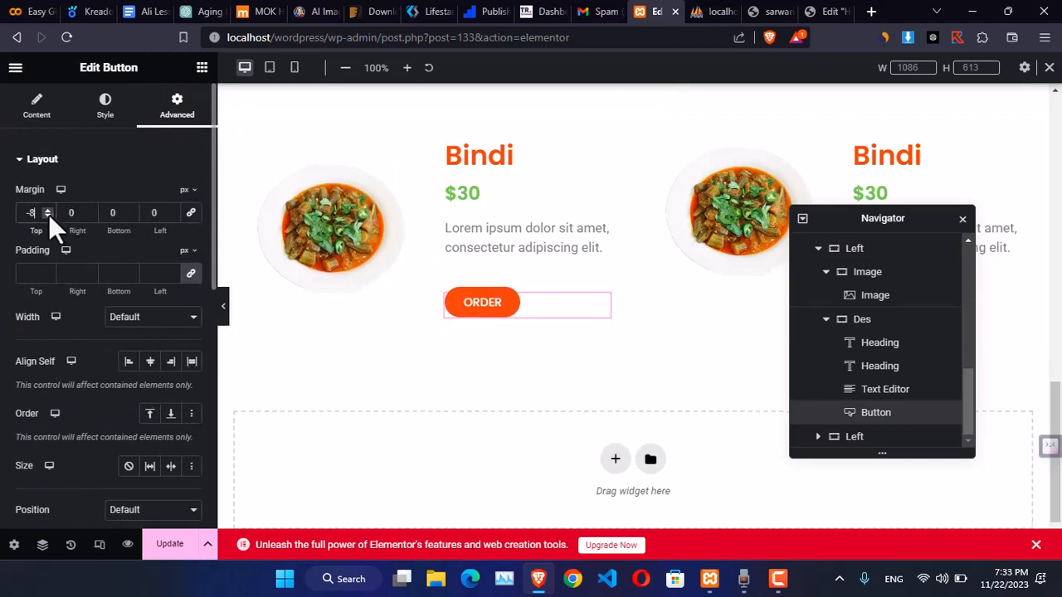
click(48, 214)
click(48, 214)
click(49, 214)
click(48, 214)
click(48, 214)
click(48, 214)
click(48, 214)
click(48, 214)
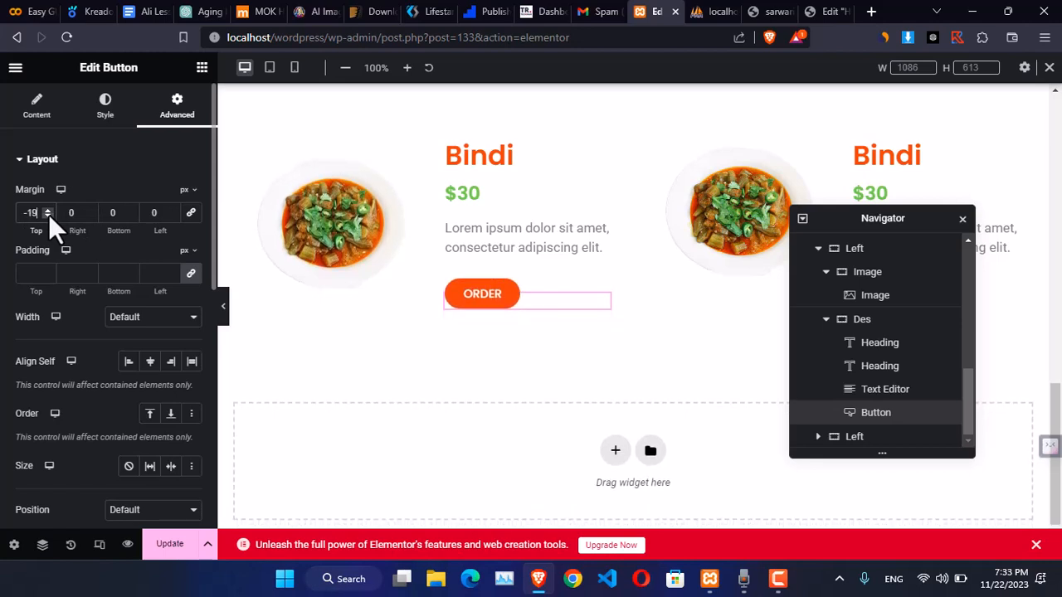
click(48, 215)
click(48, 214)
click(48, 215)
click(48, 214)
click(48, 214)
click(48, 214)
click(48, 215)
click(48, 215)
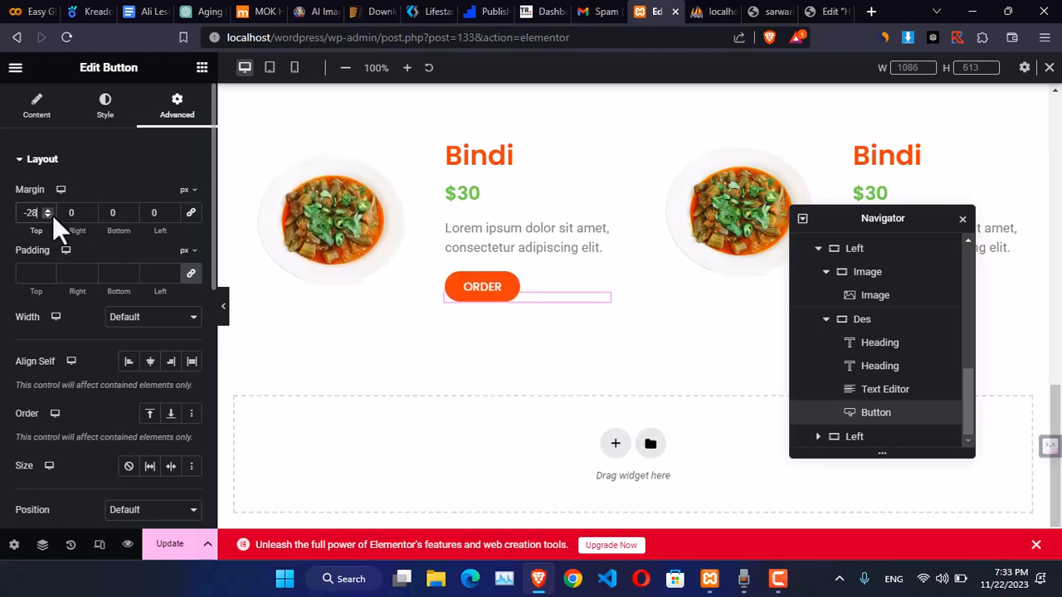
- Delete the second dish card's container, which lacks the Order button
click(962, 219)
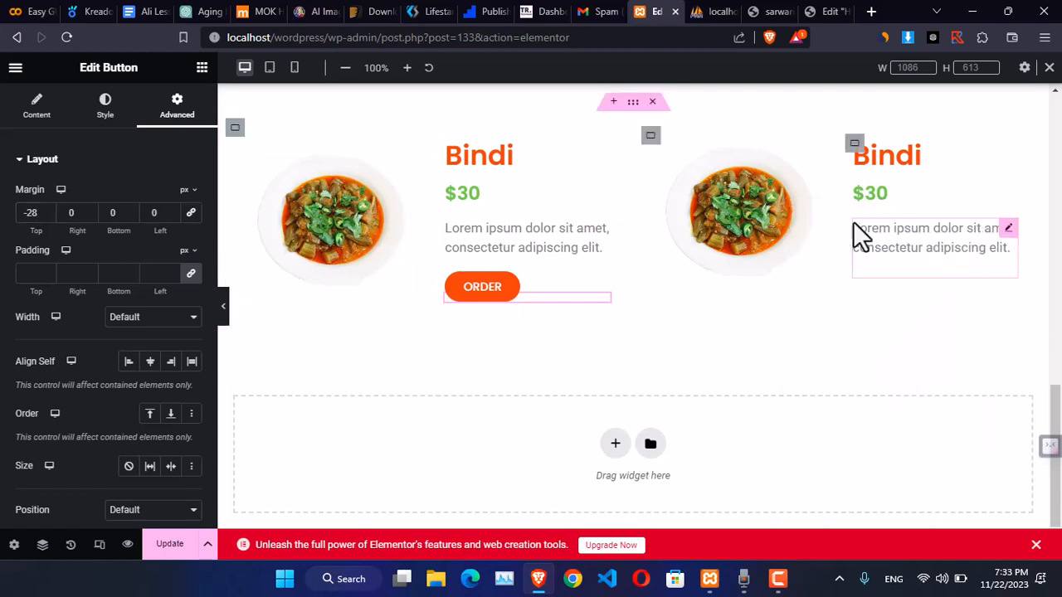
click(651, 138)
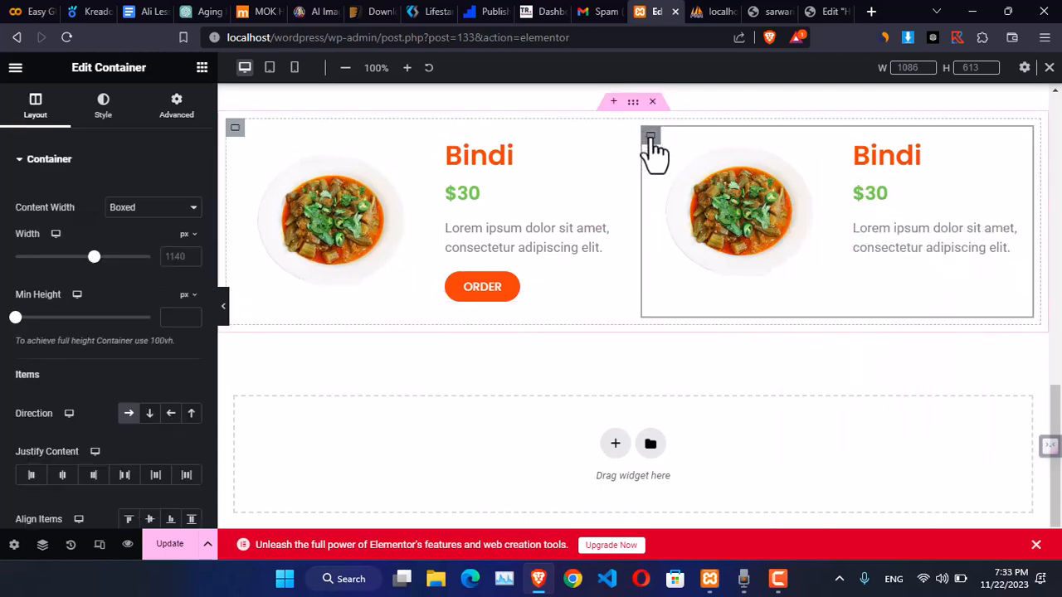
key(Delete)
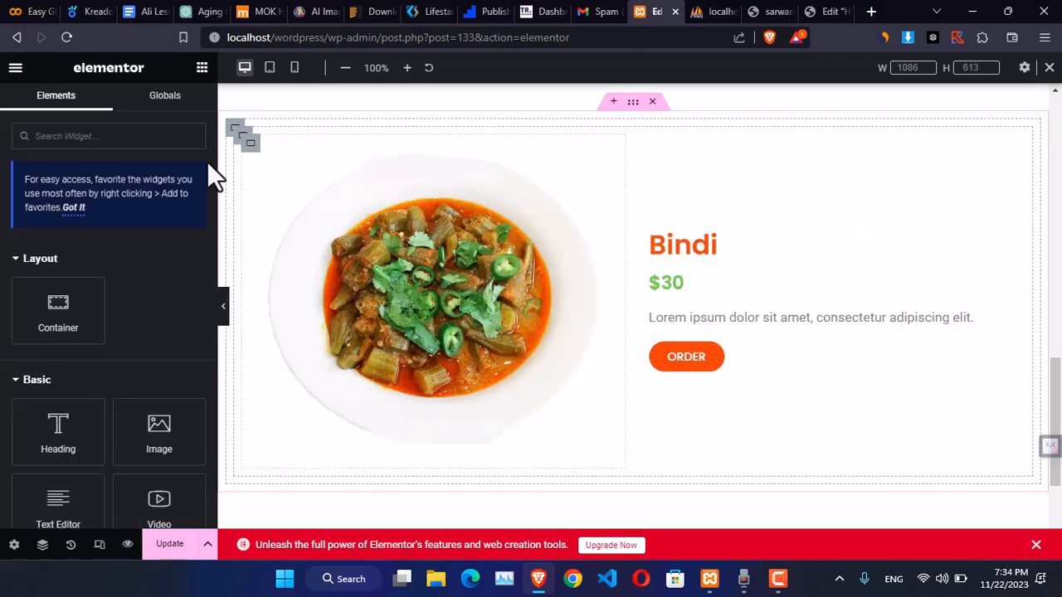
- Duplicate the finished Left container, including its Order button, as the second dish column
right_click(445, 203)
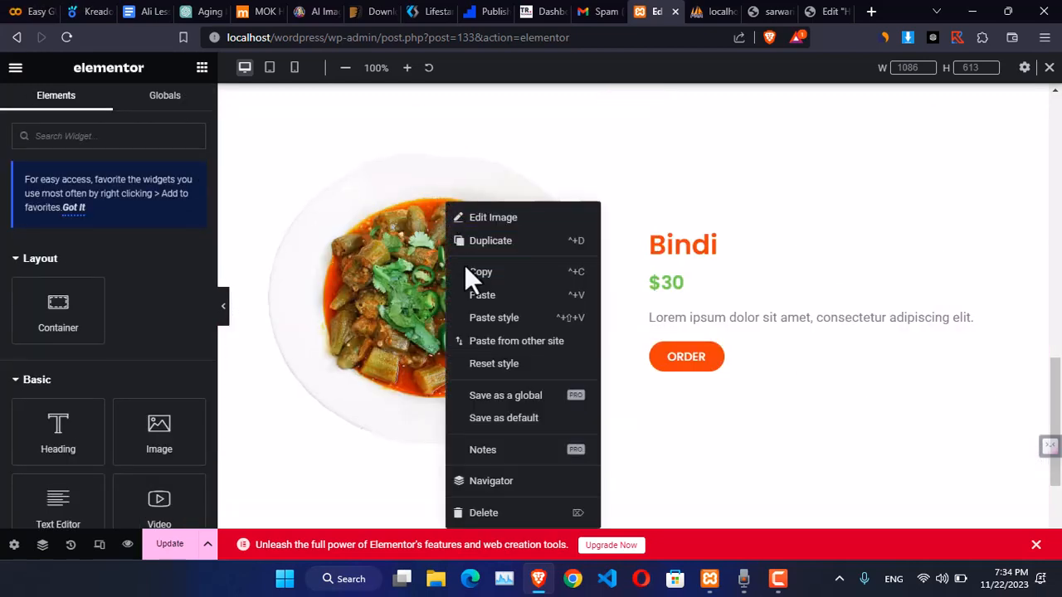
click(491, 480)
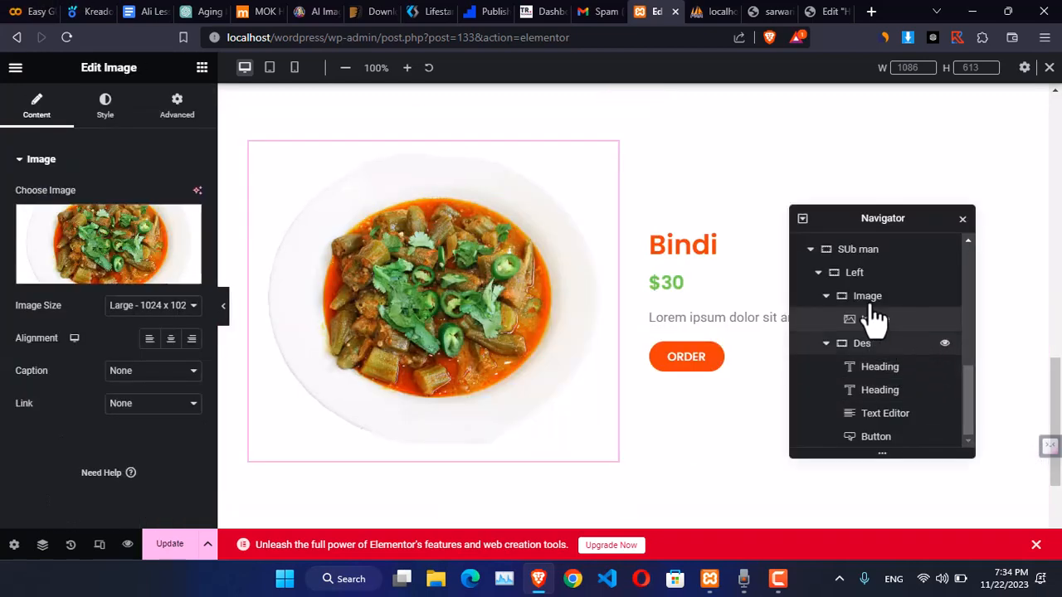
click(859, 274)
right_click(863, 275)
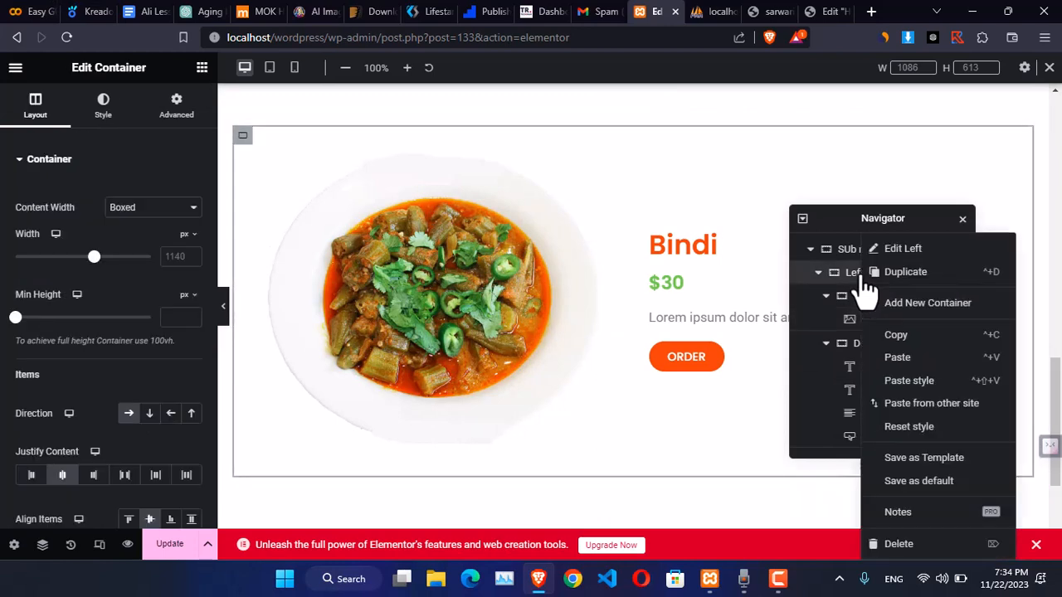
click(927, 279)
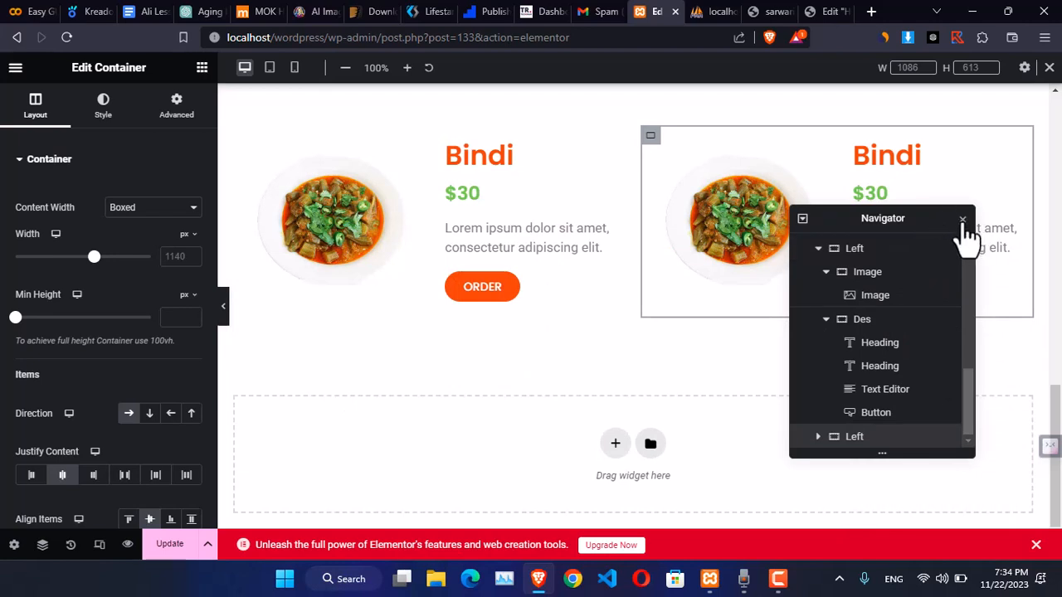
- Collapse the SUb man container and duplicate it inside Main as a second row of dish cards
scroll(908, 332, up, 3)
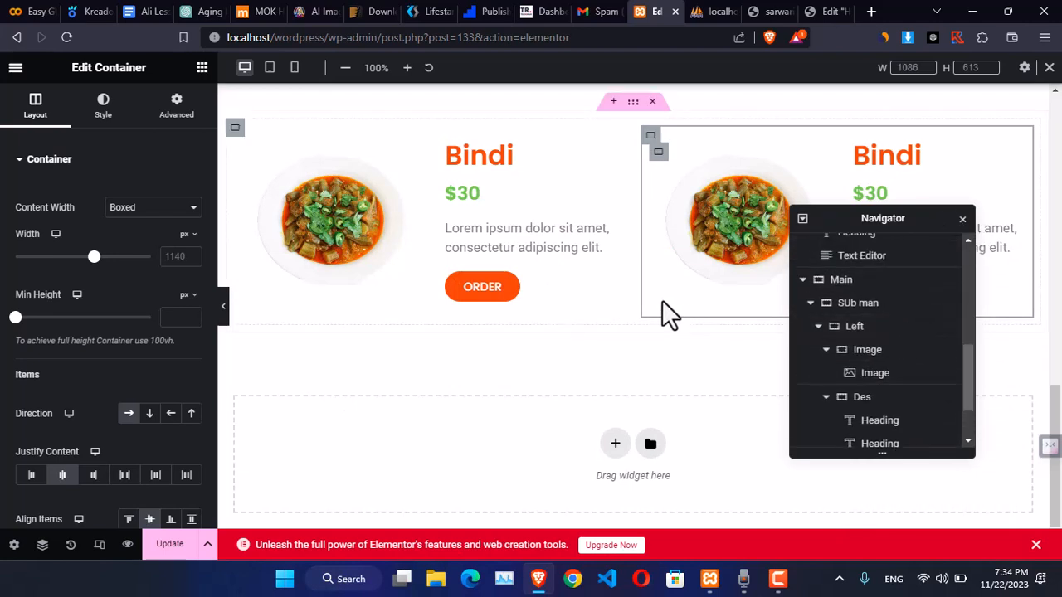
scroll(671, 316, up, 1)
scroll(862, 340, up, 2)
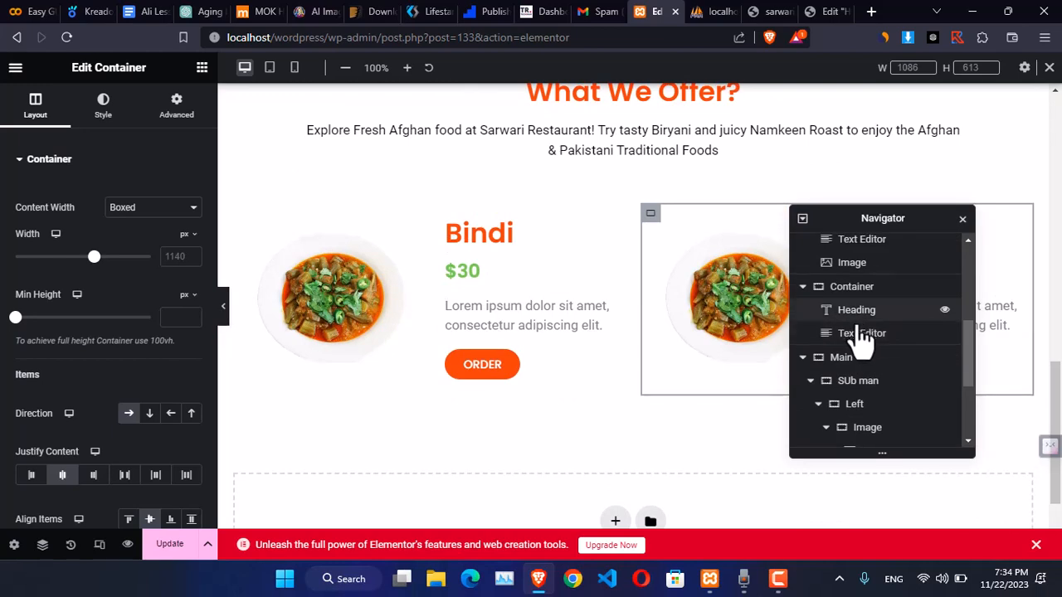
click(810, 381)
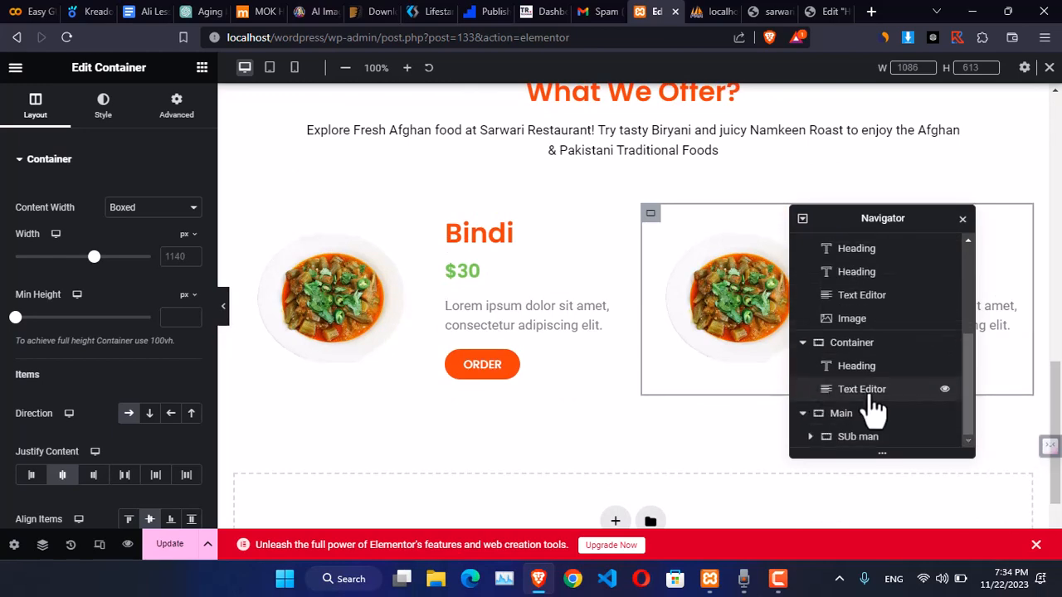
click(944, 437)
click(945, 437)
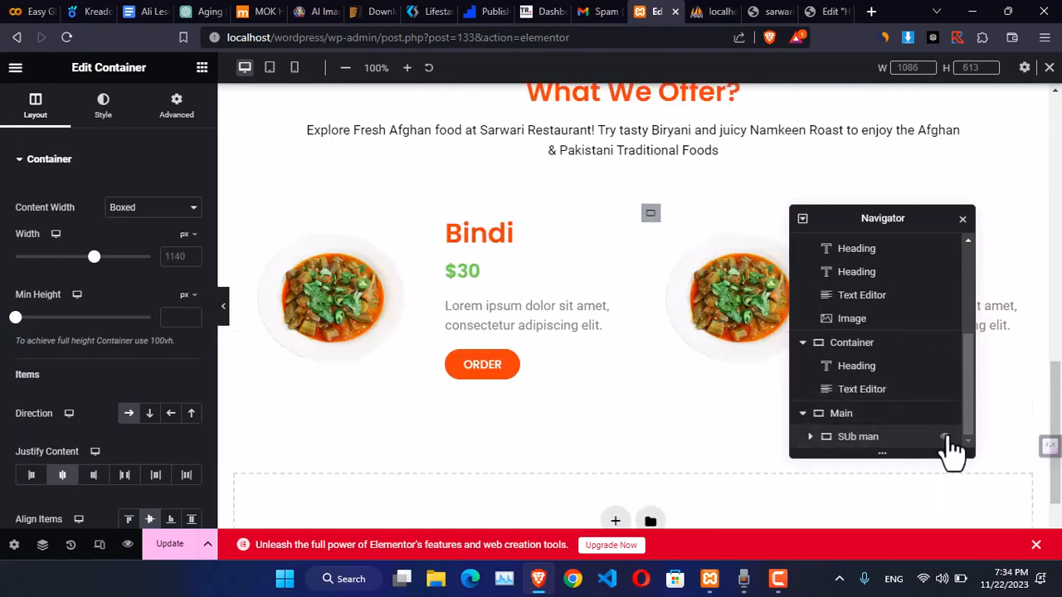
right_click(873, 439)
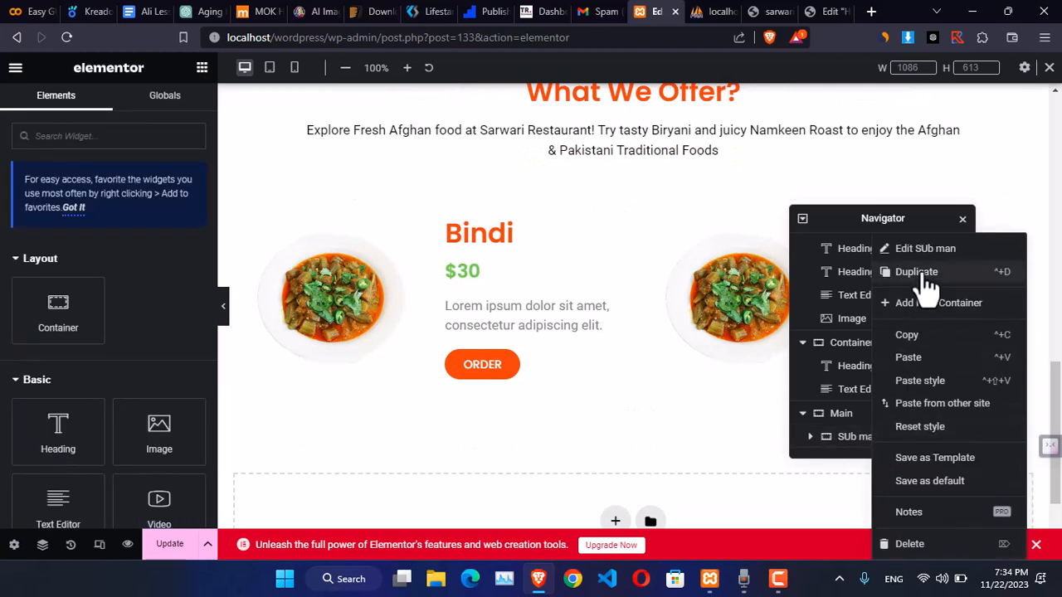
click(900, 356)
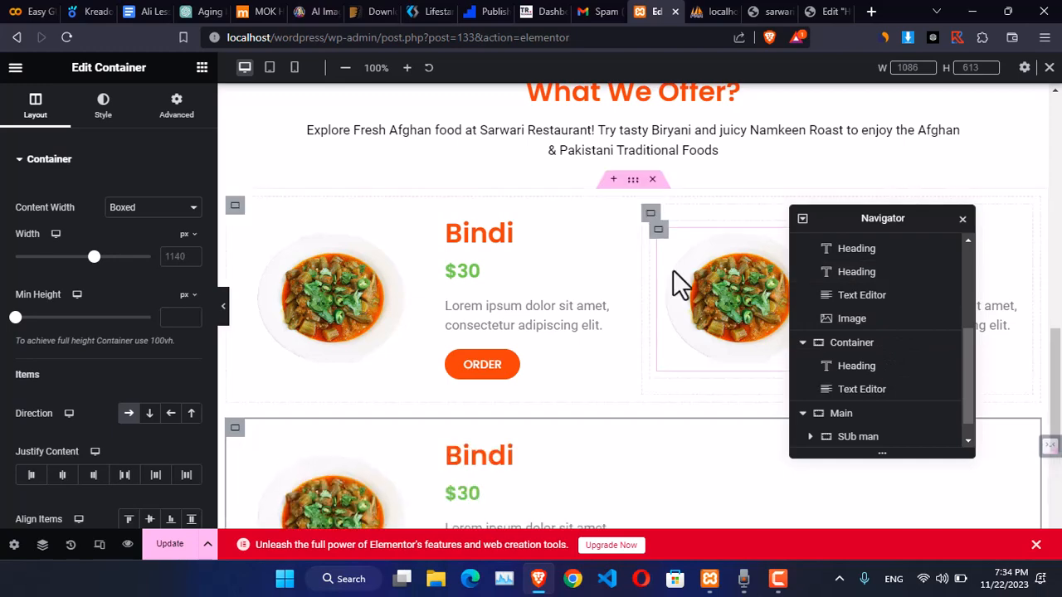
- Close the Navigator and examine the live restaurant site from its dish cards down to the Our Customer Reviews section
click(963, 220)
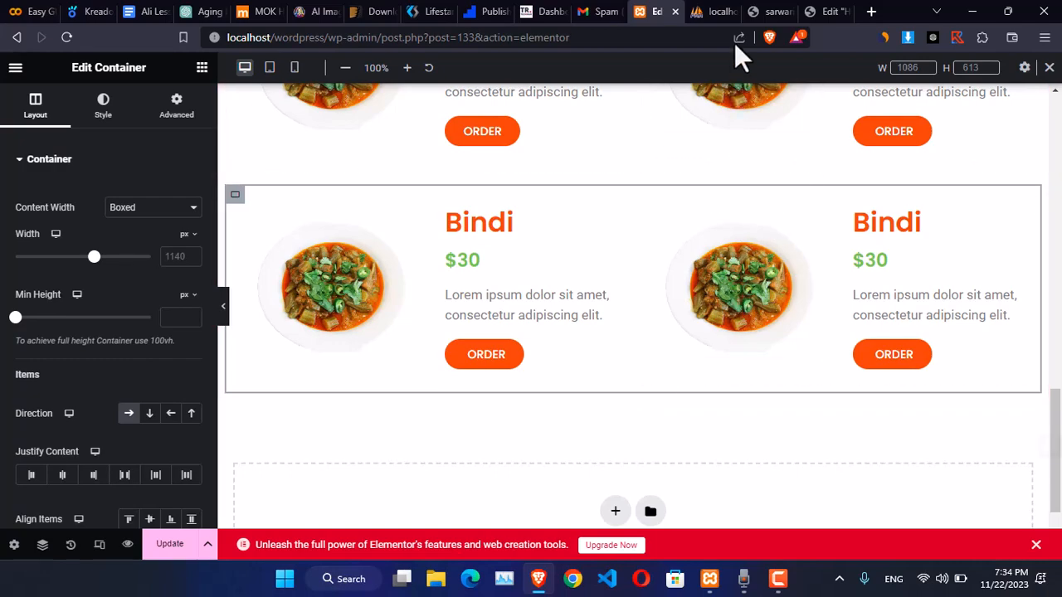
click(759, 11)
scroll(628, 286, down, 15)
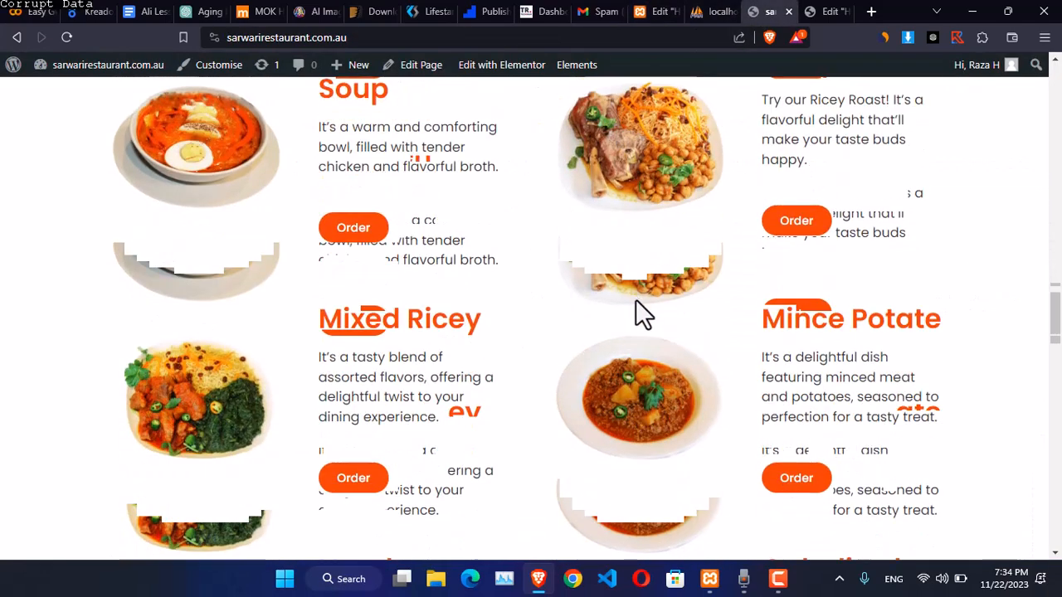
scroll(635, 297, down, 12)
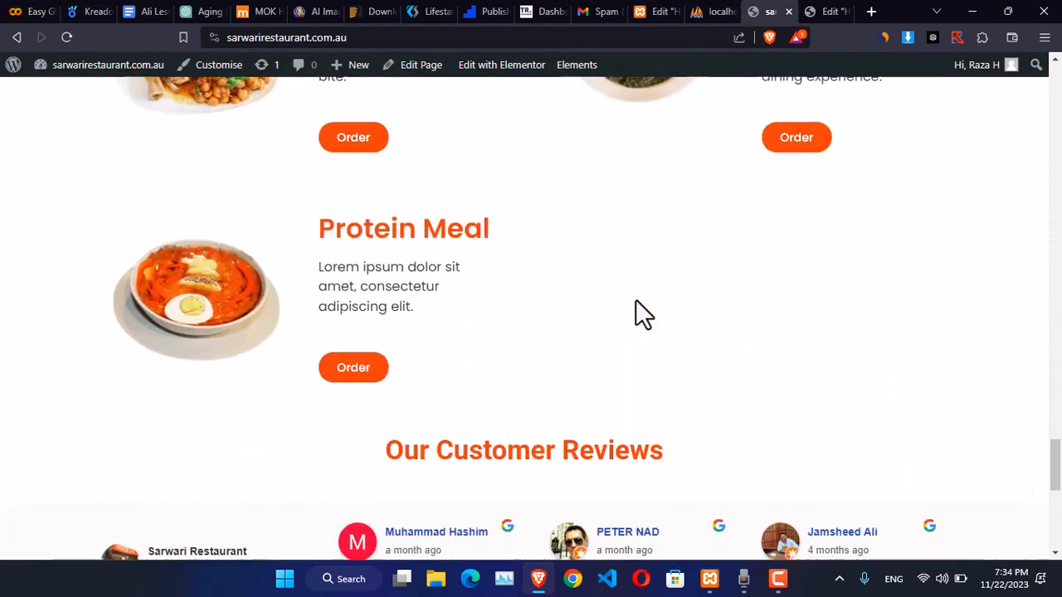
scroll(634, 297, down, 1)
scroll(612, 310, up, 1)
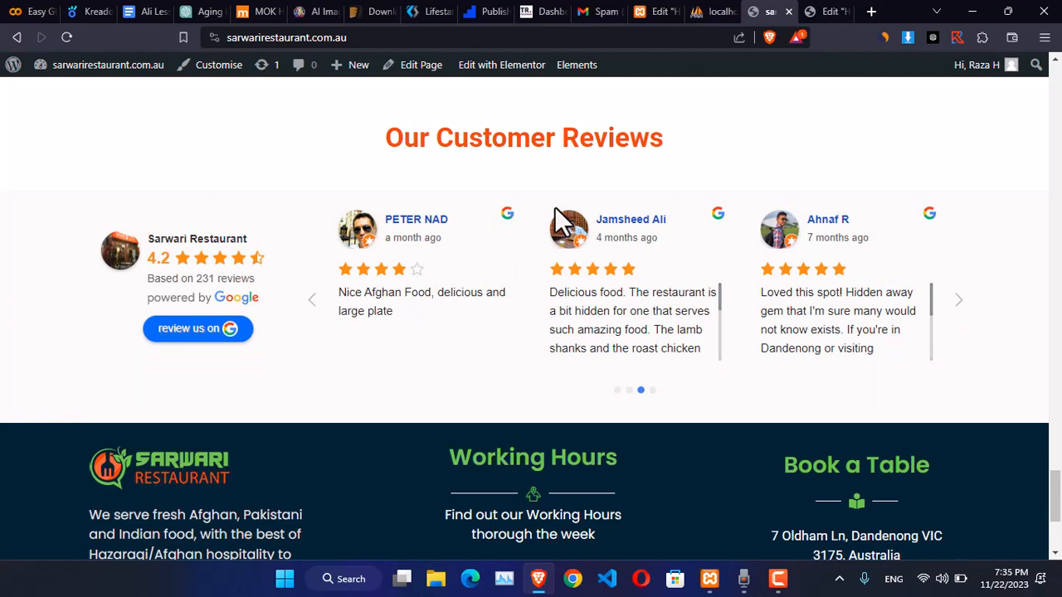
- Search Google in a new browser tab for "sarwrai restaurant melborun" and find the Reviews part of the restaurant's listing
click(872, 11)
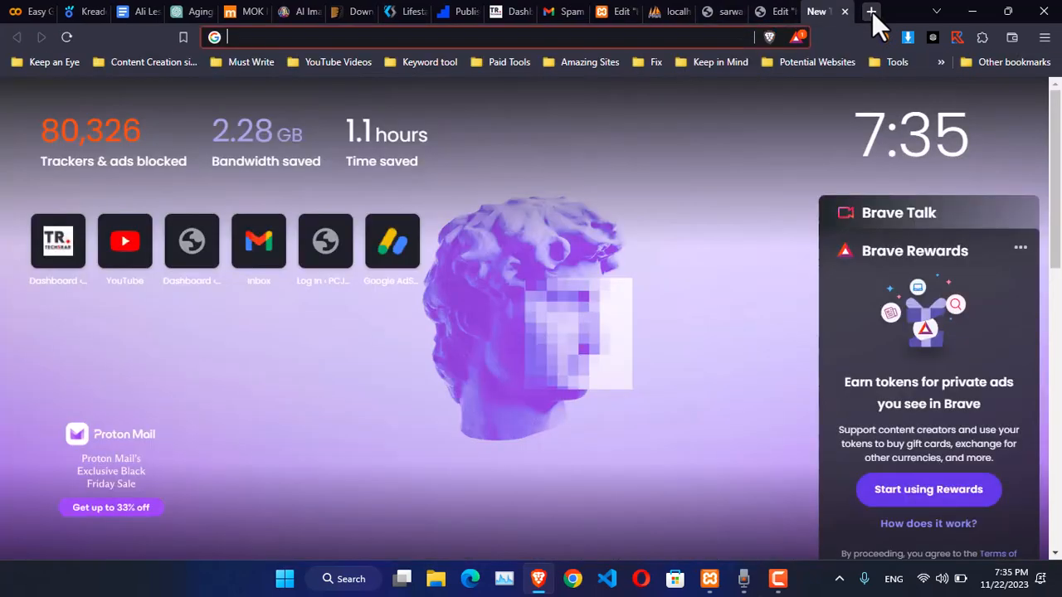
text(sarwarirestaurant.com.au)
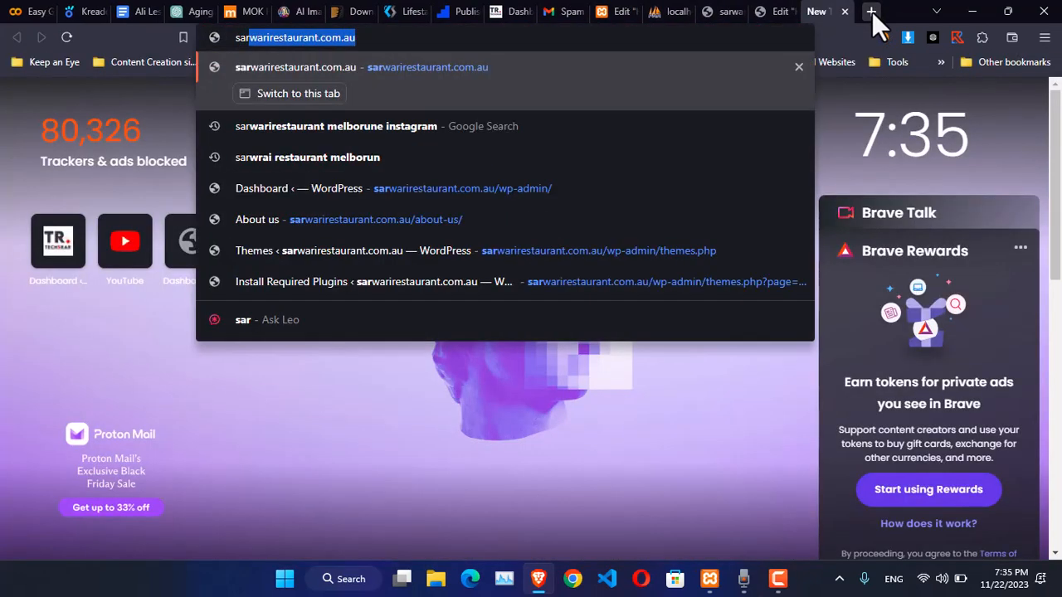
key(Down)
key(Down)
key(Return)
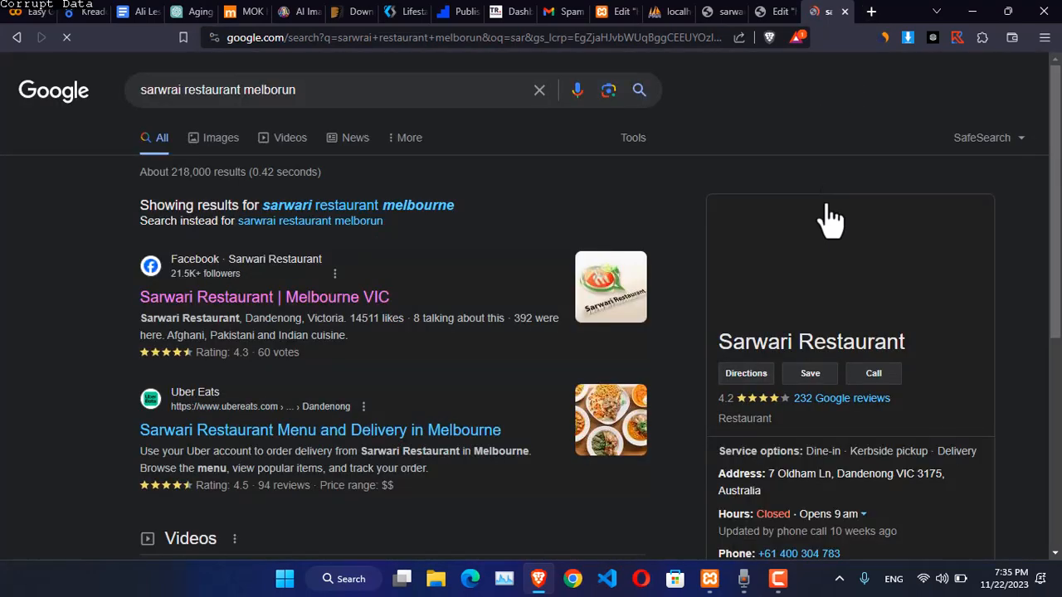
scroll(829, 219, down, 5)
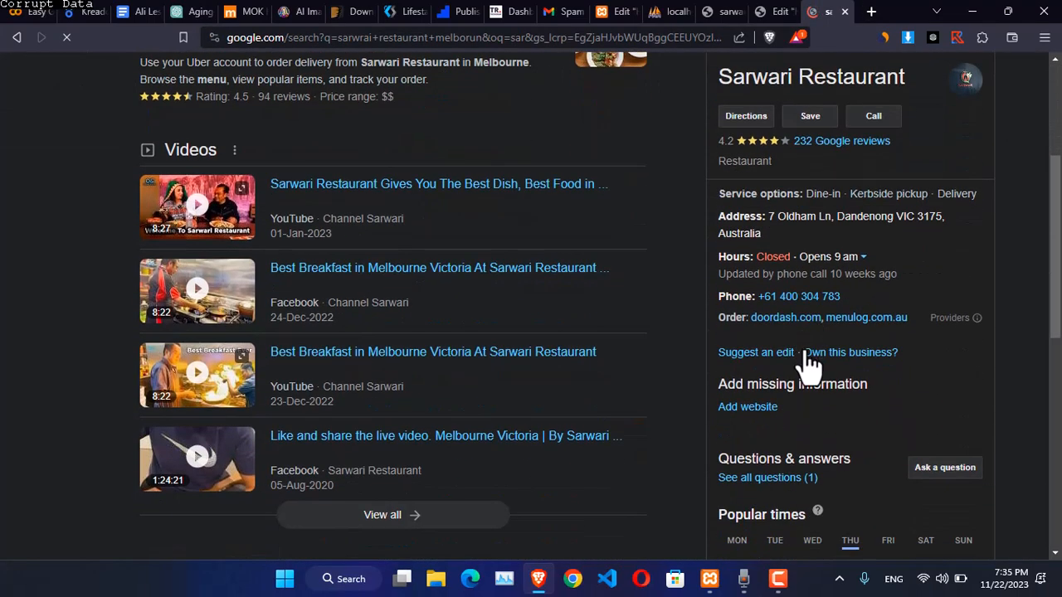
scroll(842, 390, down, 1)
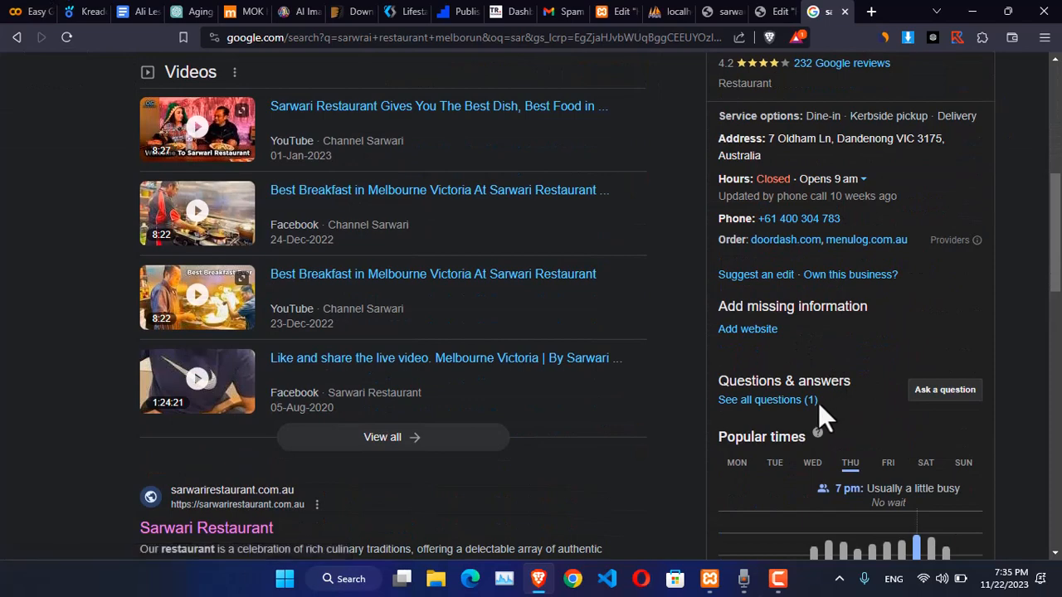
scroll(794, 415, down, 4)
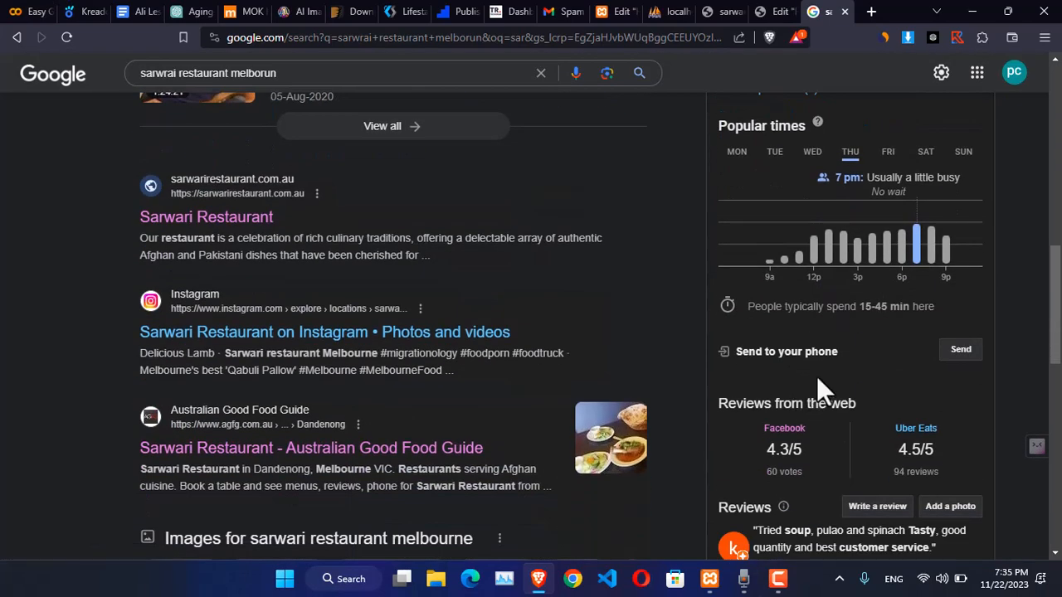
scroll(858, 373, down, 3)
- Try to open the listing's Write a review link in a separate tab, and return to the search results
click(877, 280)
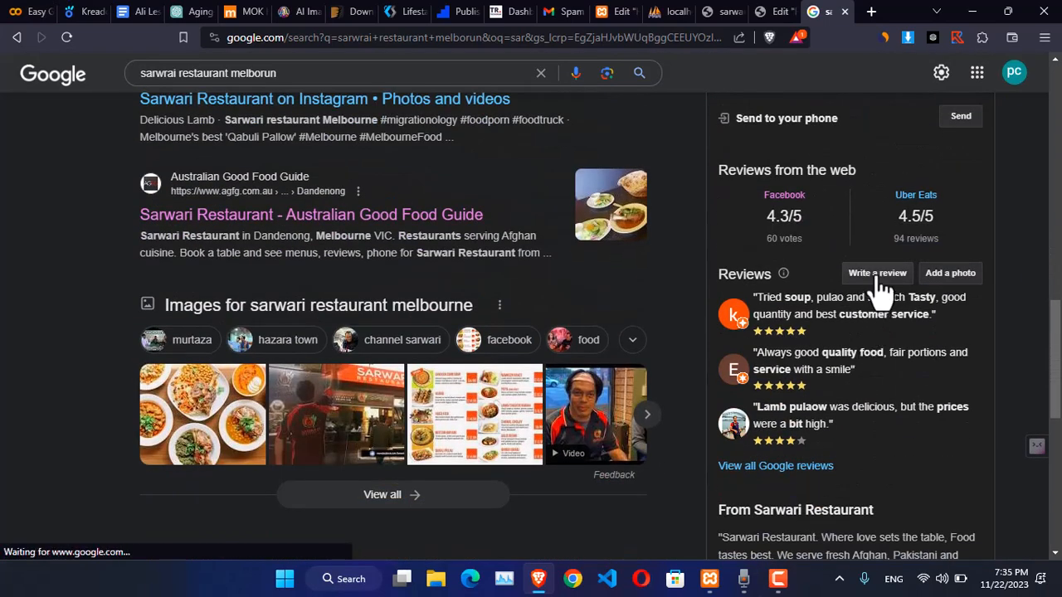
right_click(875, 275)
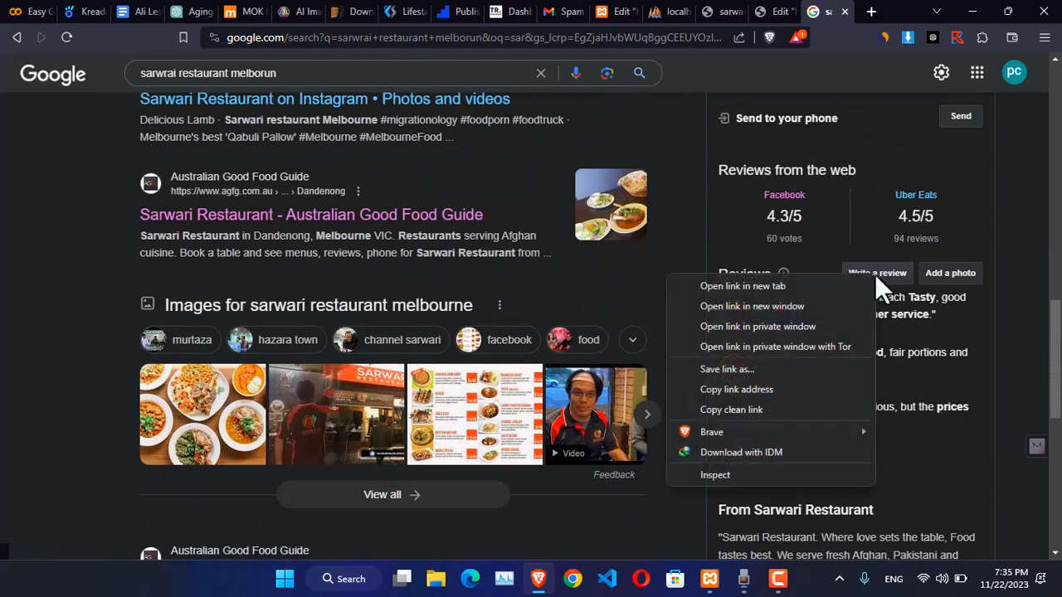
click(819, 288)
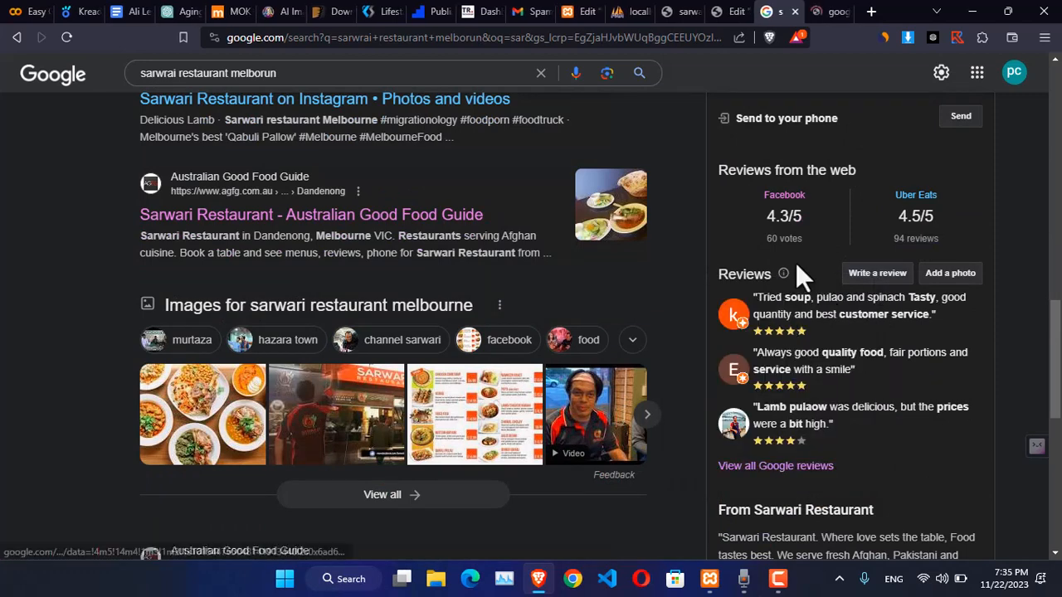
click(834, 15)
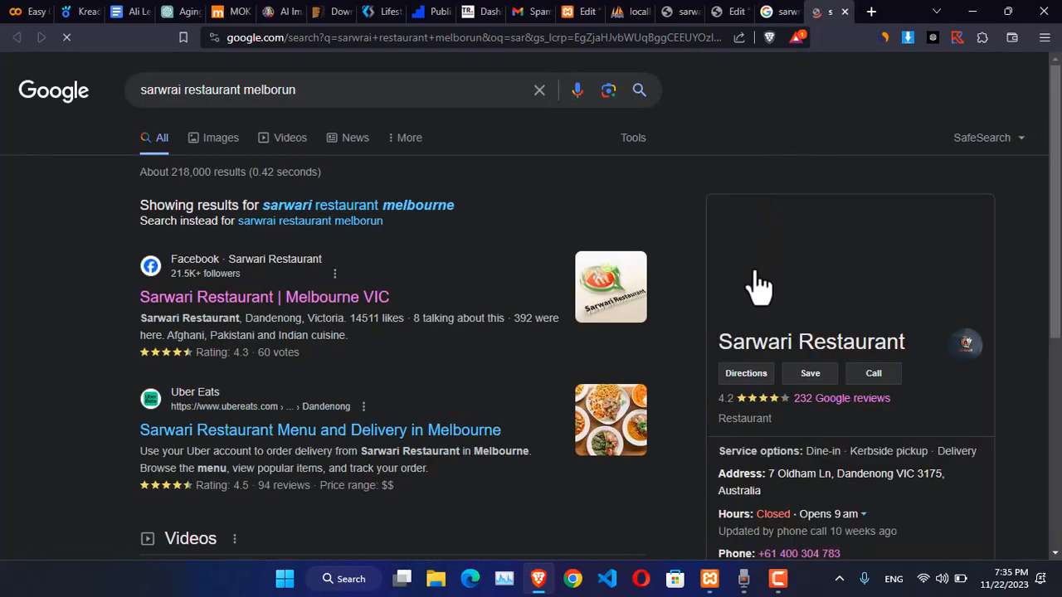
click(784, 13)
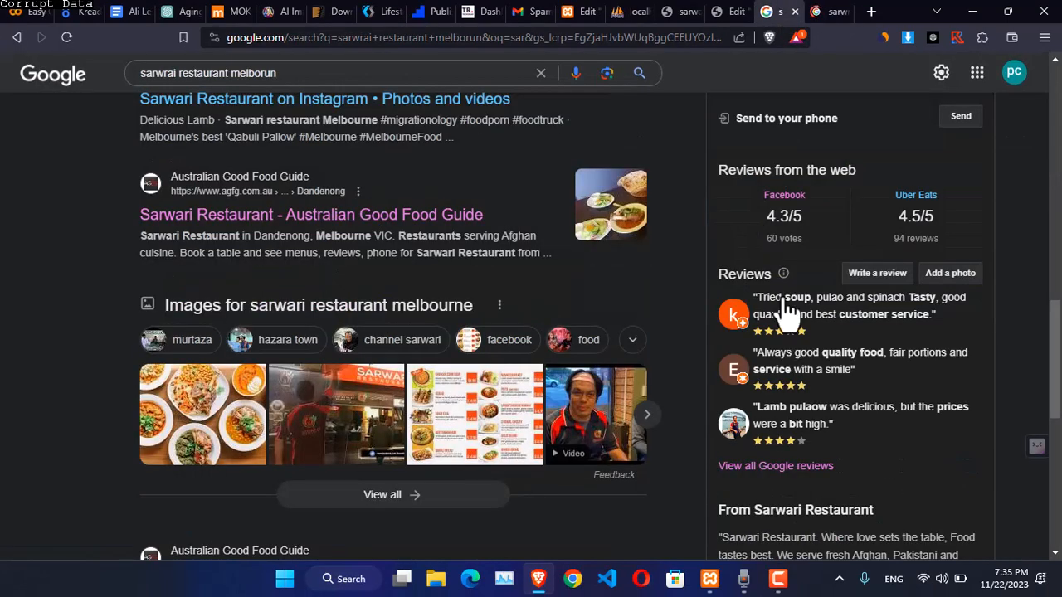
- Open the restaurant's Write a review form from the Google listing and cancel it without posting
scroll(840, 428, down, 3)
scroll(843, 419, down, 2)
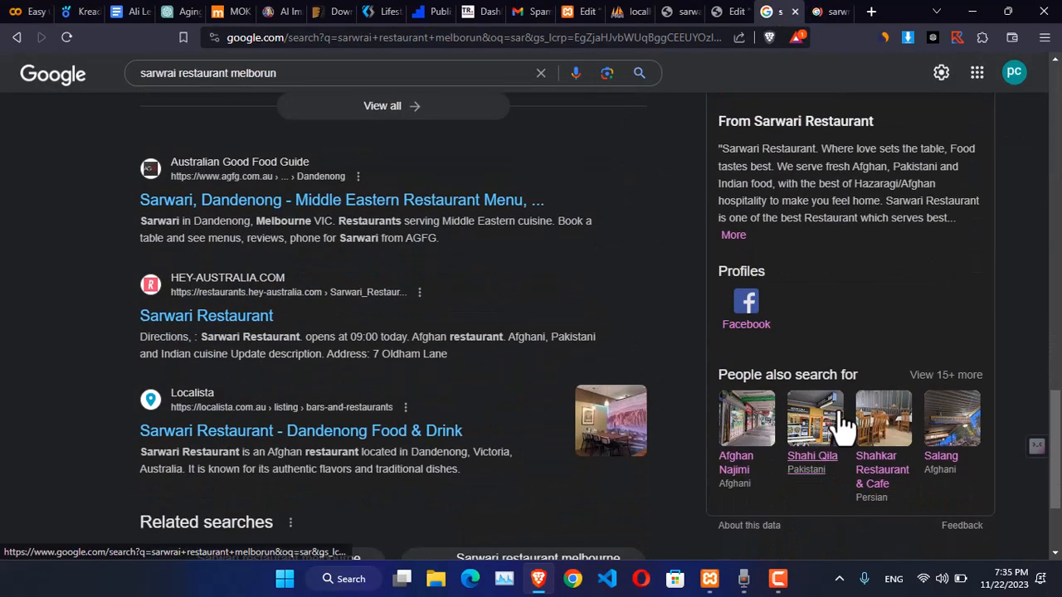
scroll(840, 374, up, 3)
scroll(838, 232, up, 1)
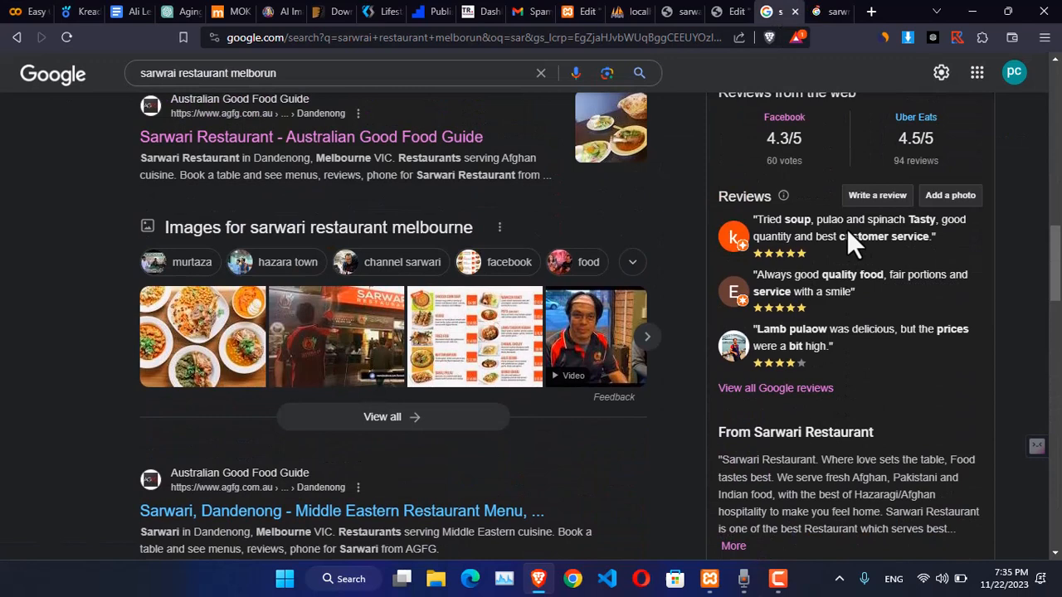
click(878, 199)
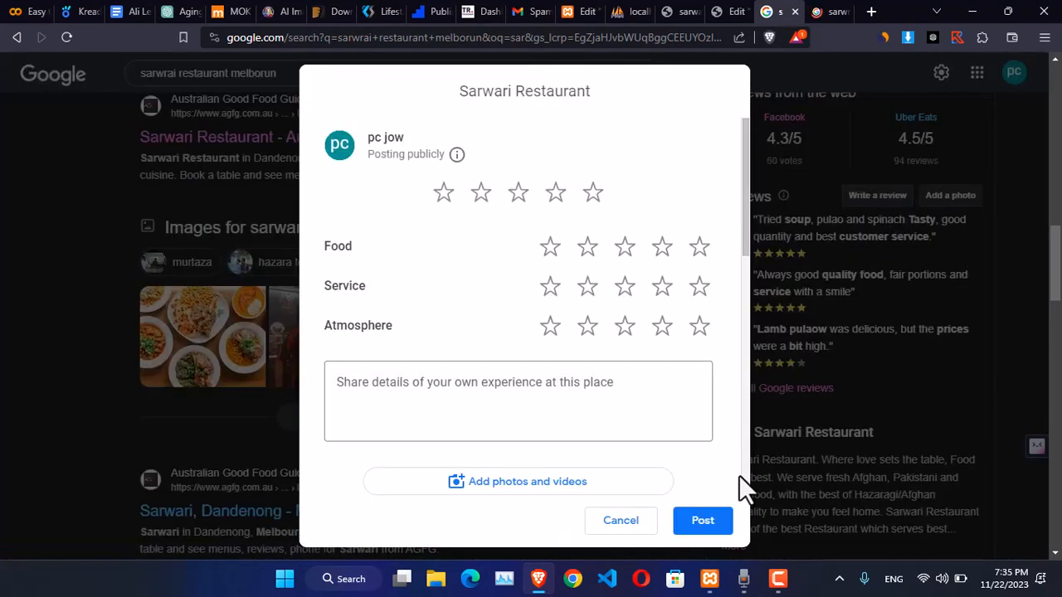
click(621, 521)
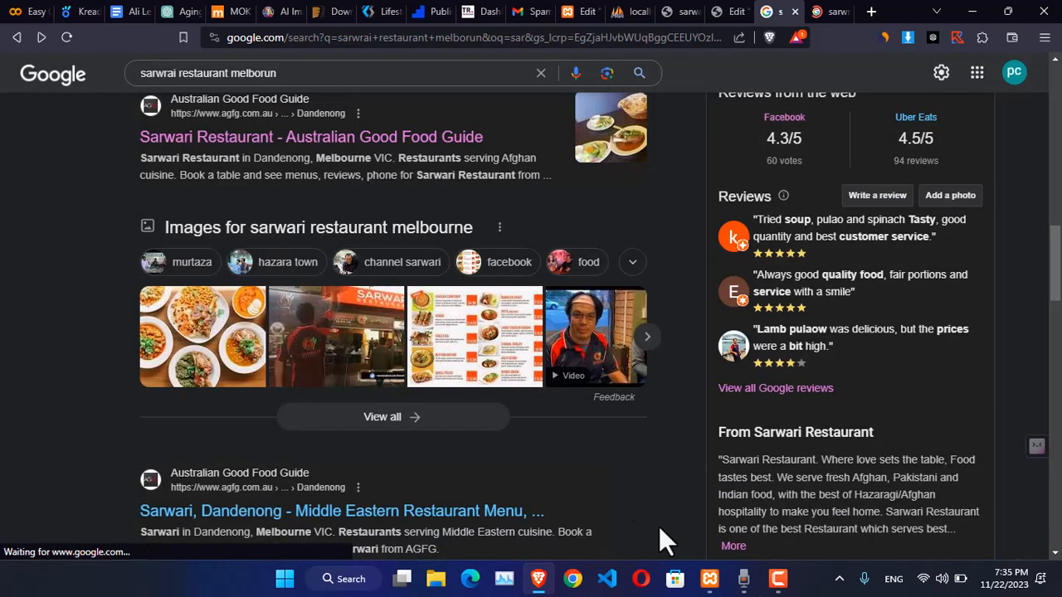
click(778, 579)
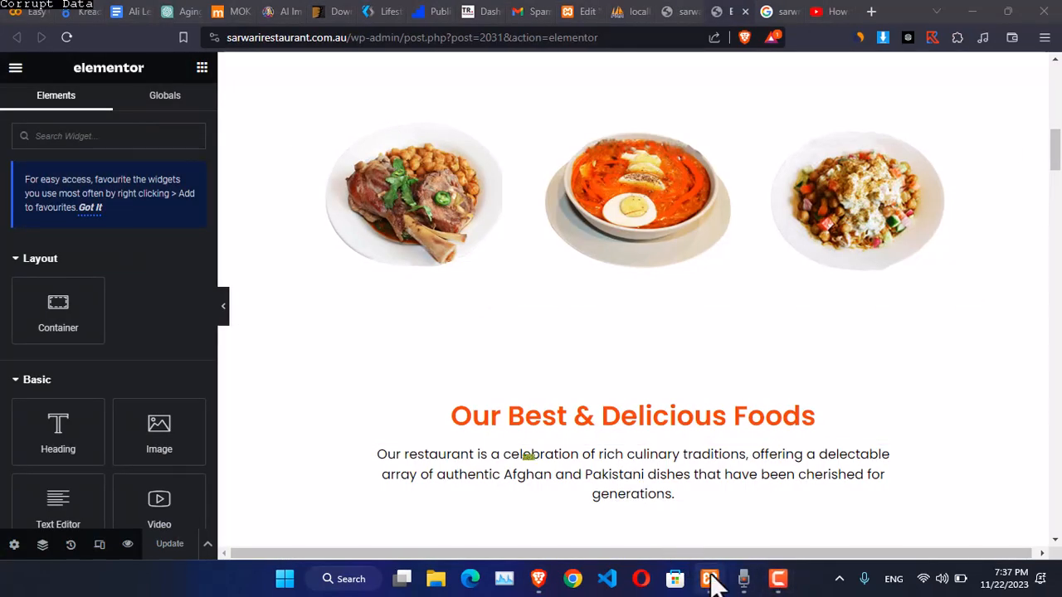
click(624, 467)
click(564, 523)
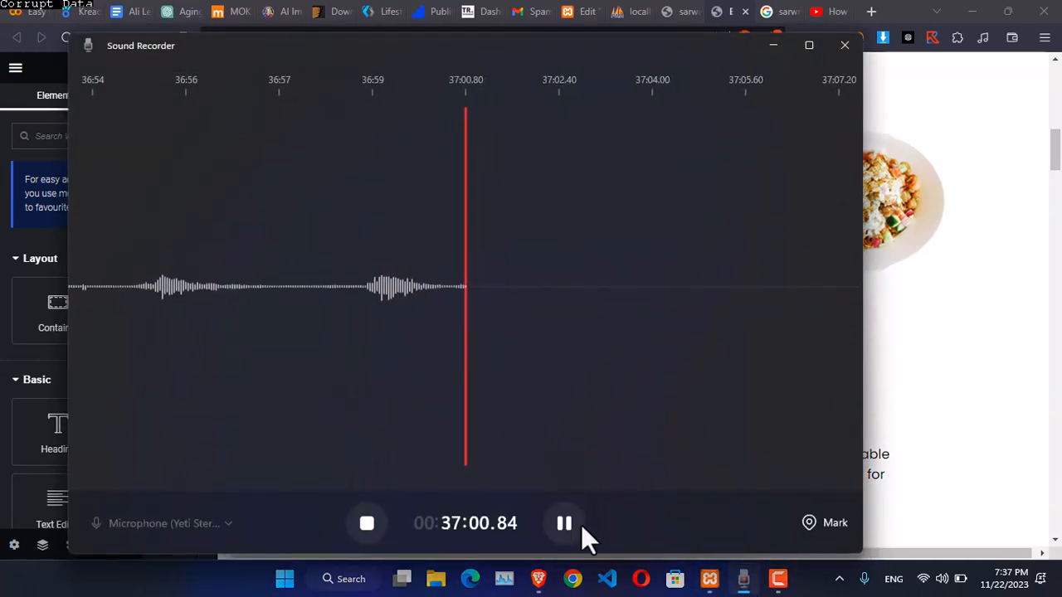
click(773, 44)
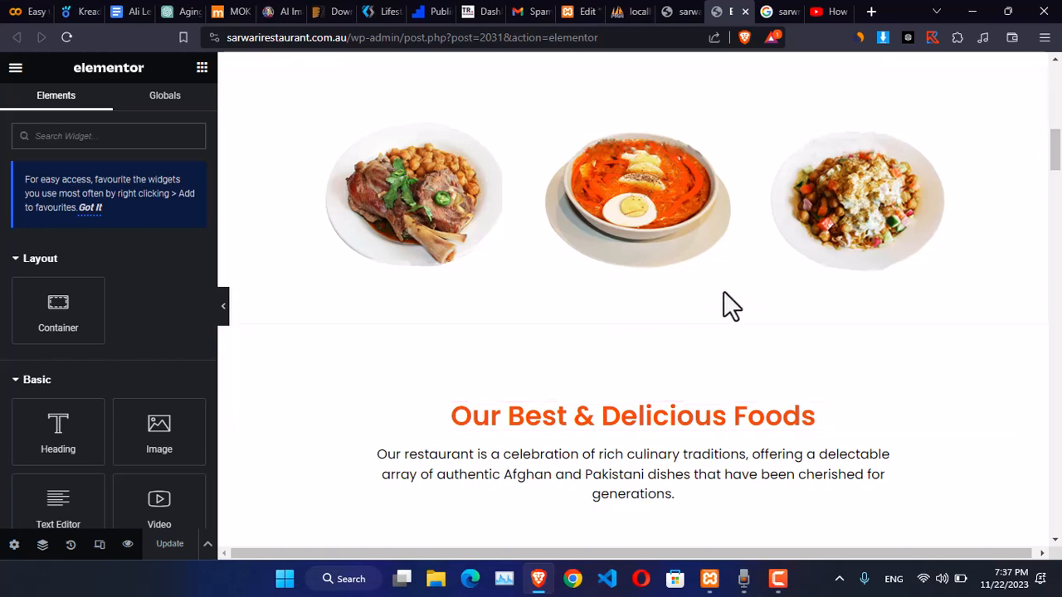
- Check the live site's reviews section, and inspect the code of the Write a review button in the restaurant's Google listing
scroll(723, 304, down, 1)
click(676, 12)
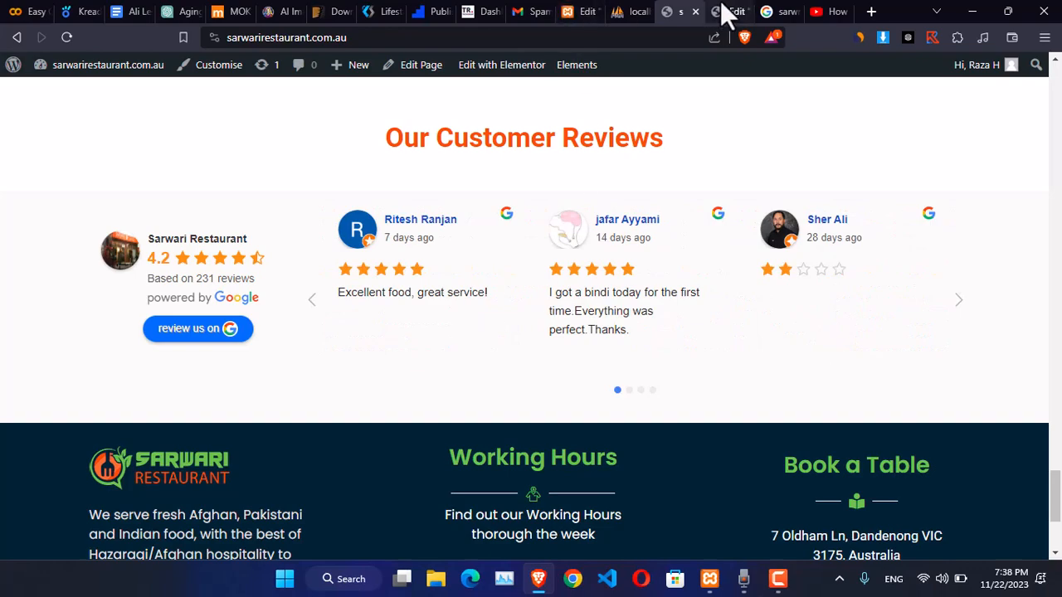
click(771, 11)
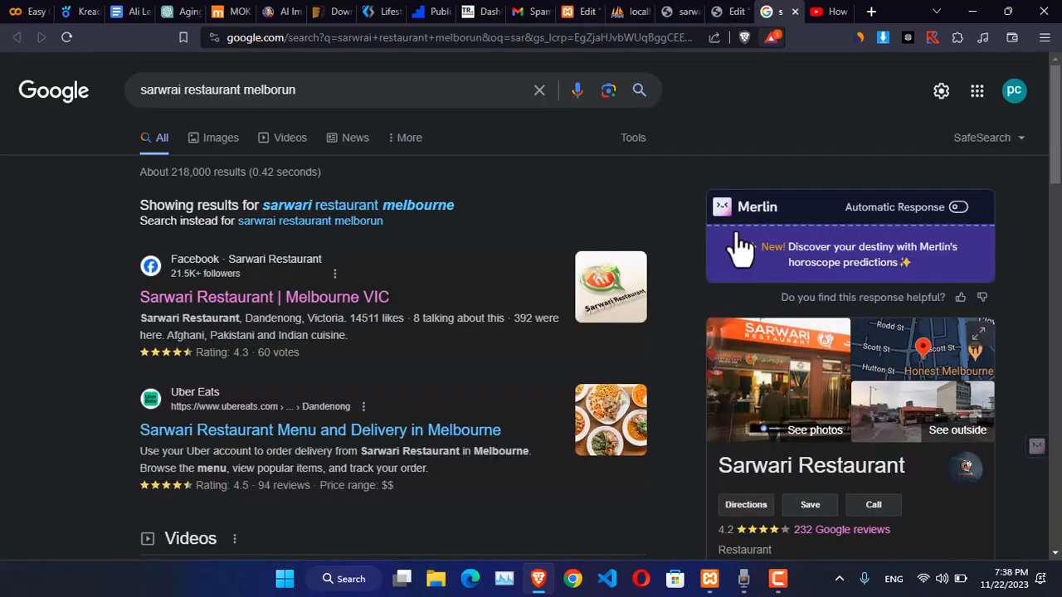
scroll(740, 239, down, 5)
scroll(761, 293, down, 6)
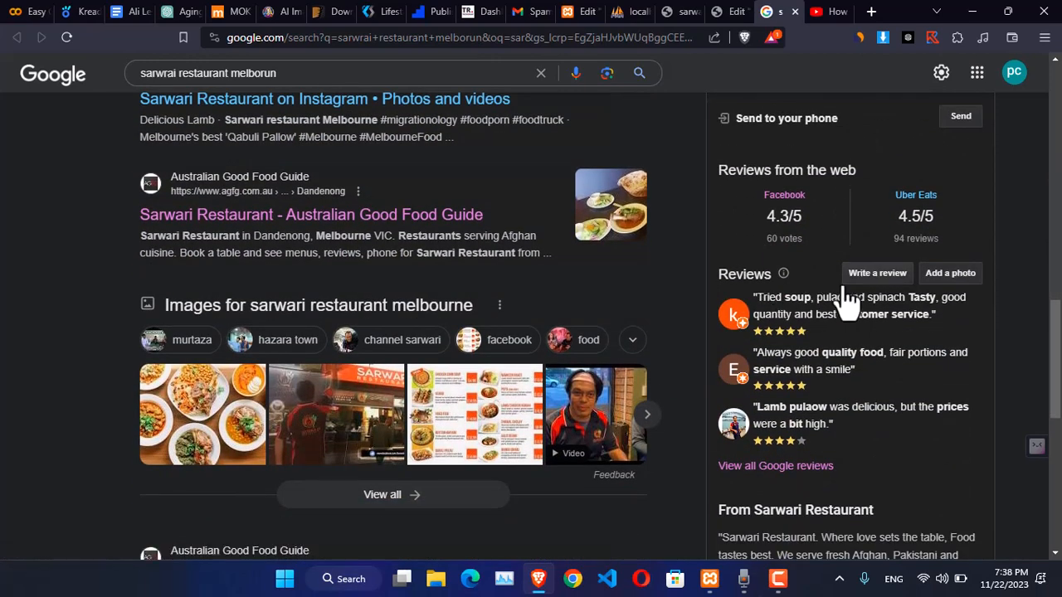
right_click(875, 280)
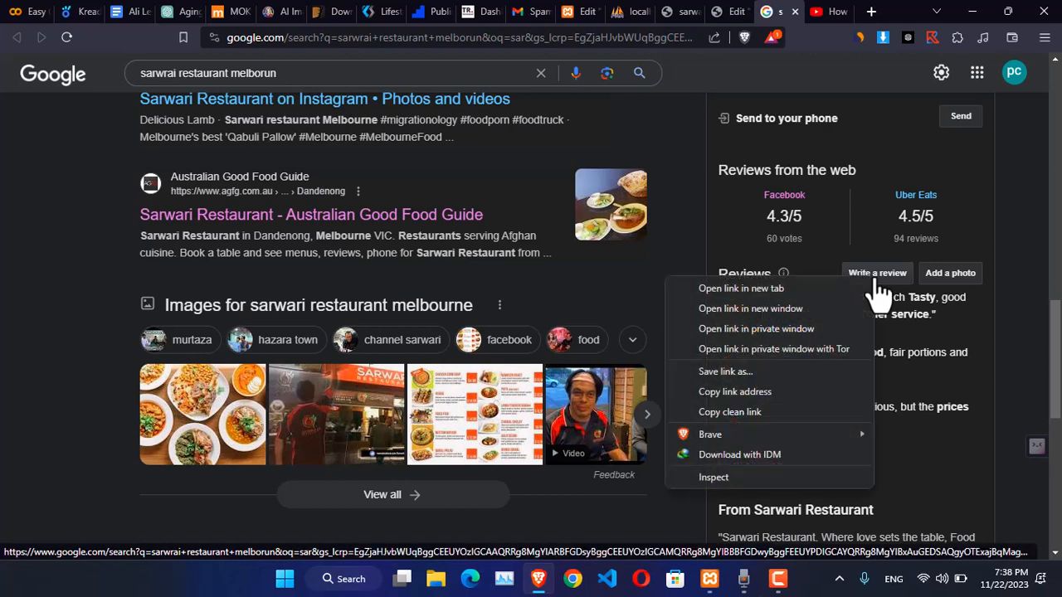
click(739, 482)
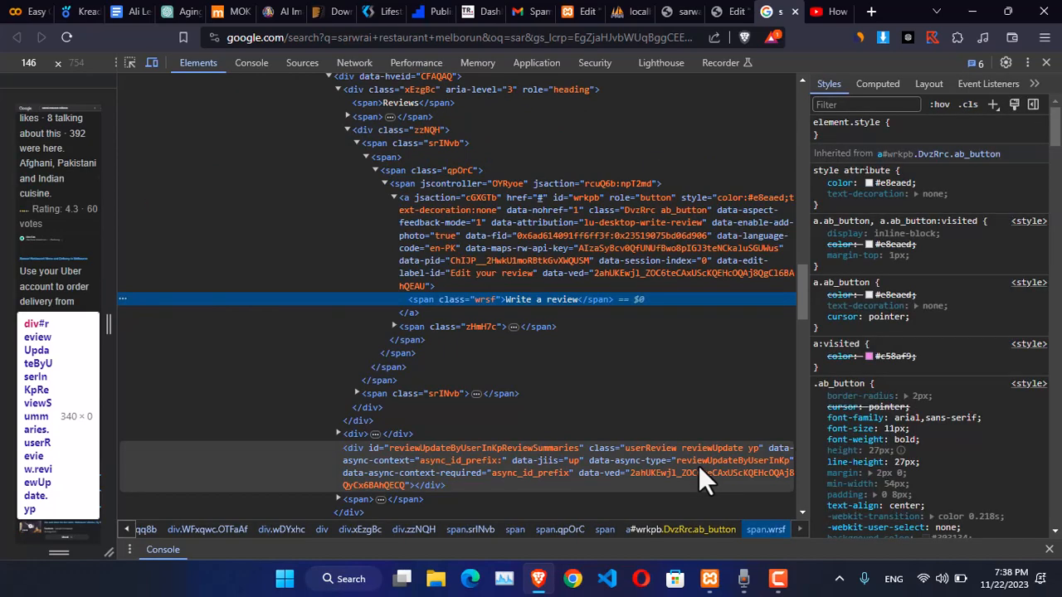
- Search the inspected page code for data-pid, checking the Google Reviews tutorial video for the attribute name
key(ctrl+f)
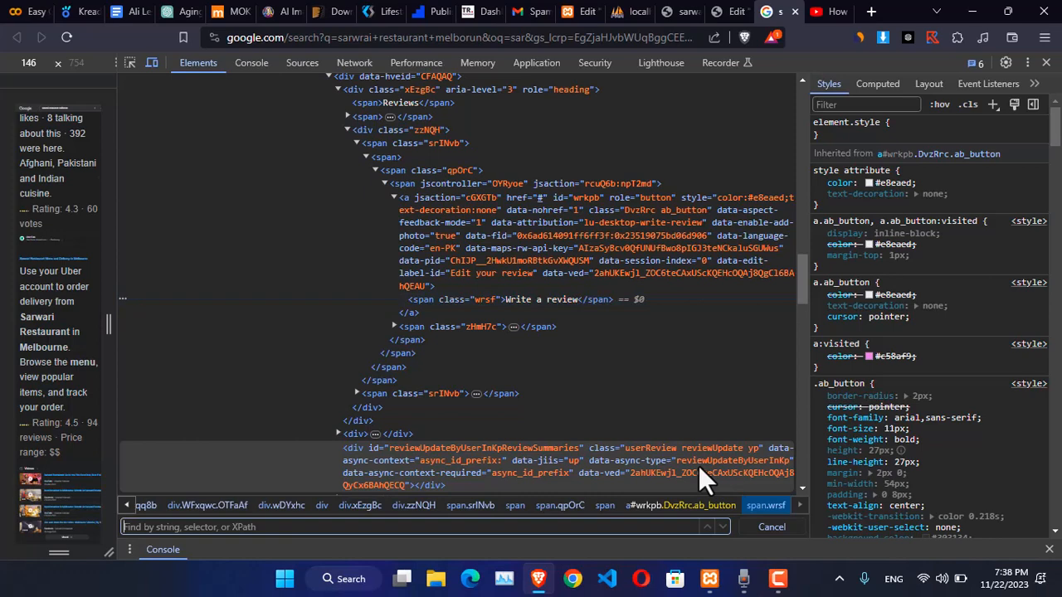
click(821, 11)
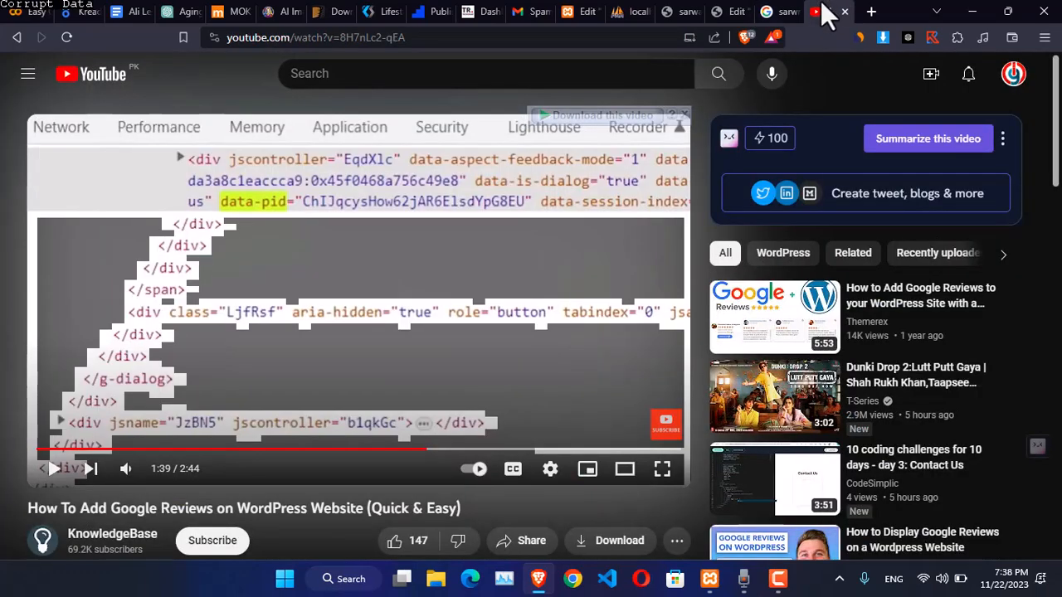
click(780, 11)
text(data)
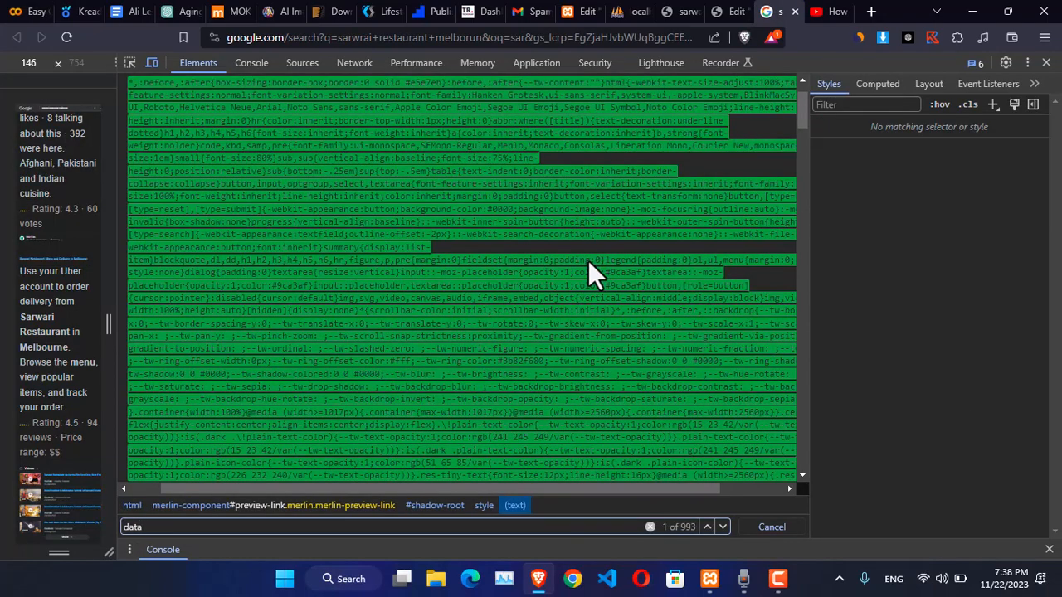
text(-pid)
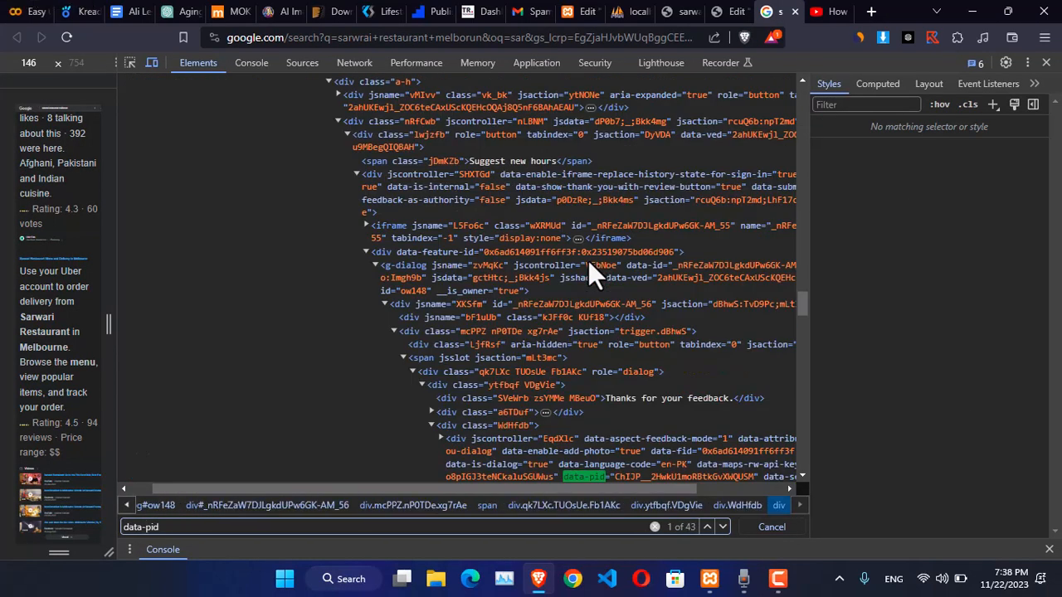
scroll(726, 357, down, 3)
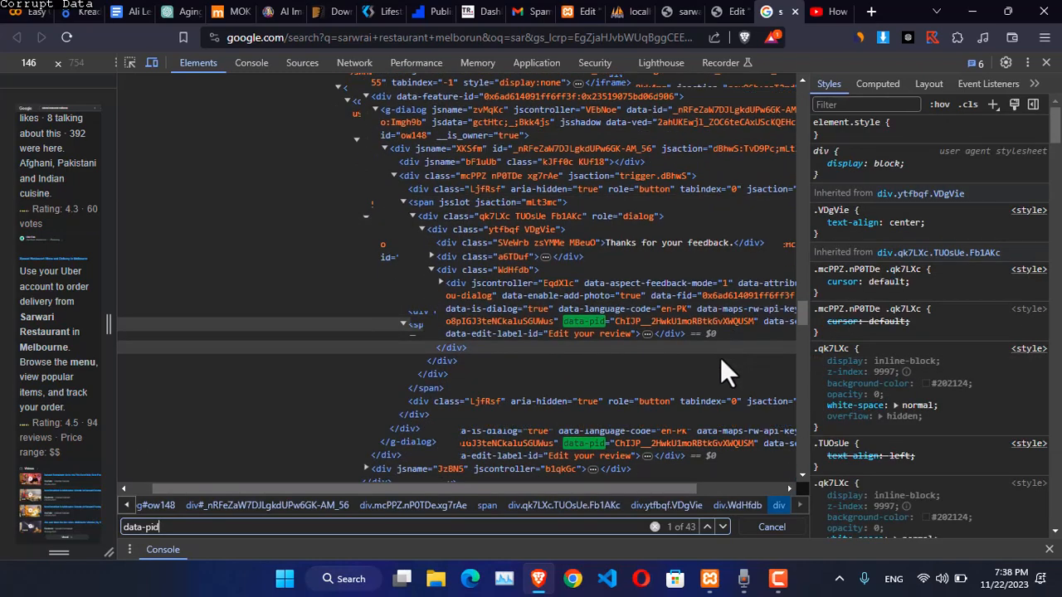
drag(579, 489, 644, 489)
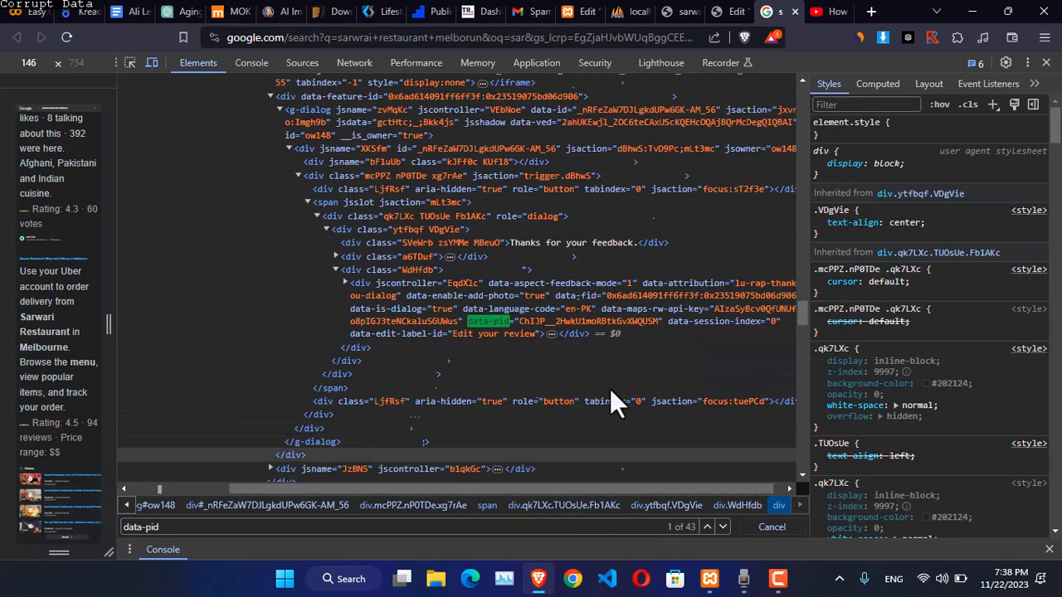
- Copy the restaurant's data-pid value from the highlighted div in the inspected Google listing code
click(520, 323)
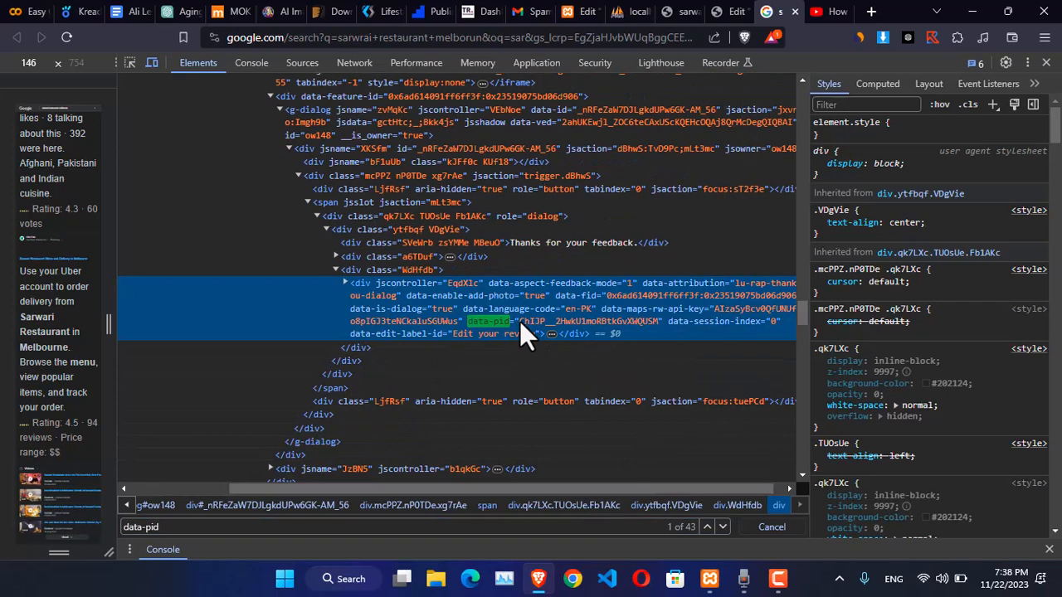
double_click(522, 327)
double_click(582, 320)
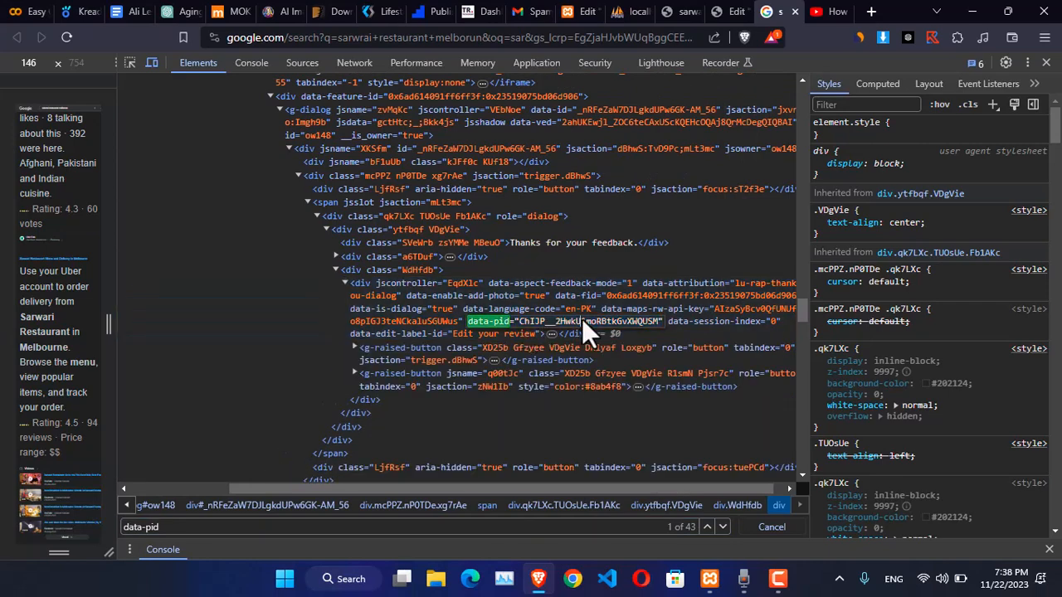
right_click(586, 319)
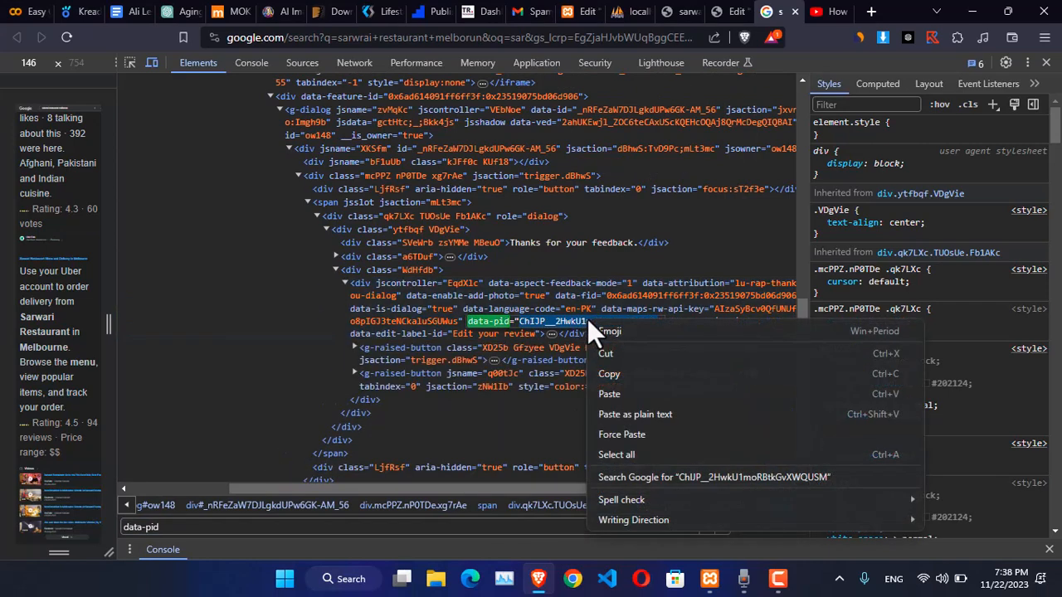
click(611, 373)
- Open Notepad and paste the copied place ID into a new, empty note
key(super+r)
text(notepad)
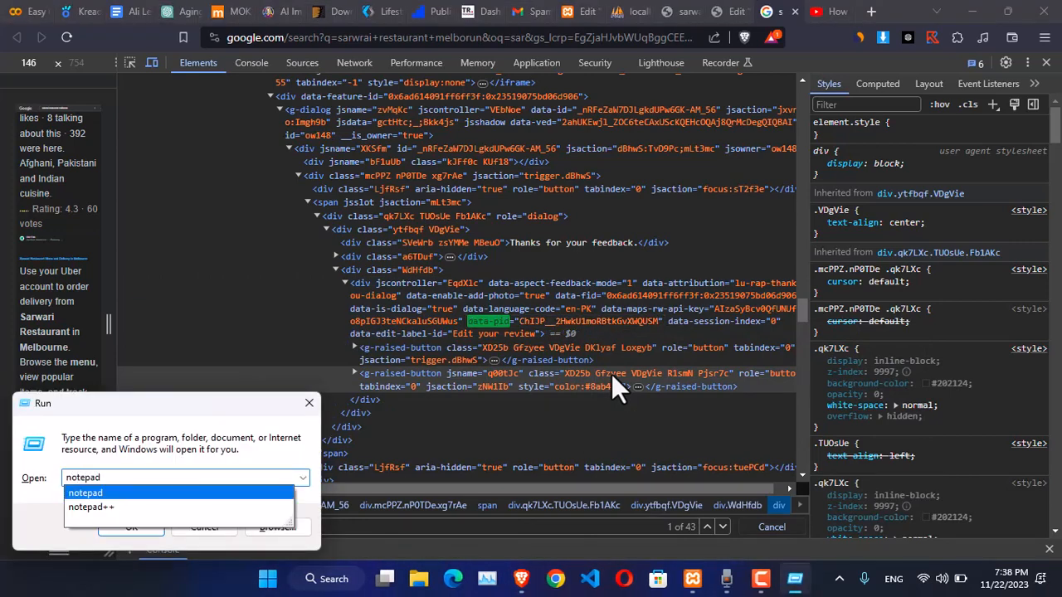
key(Return)
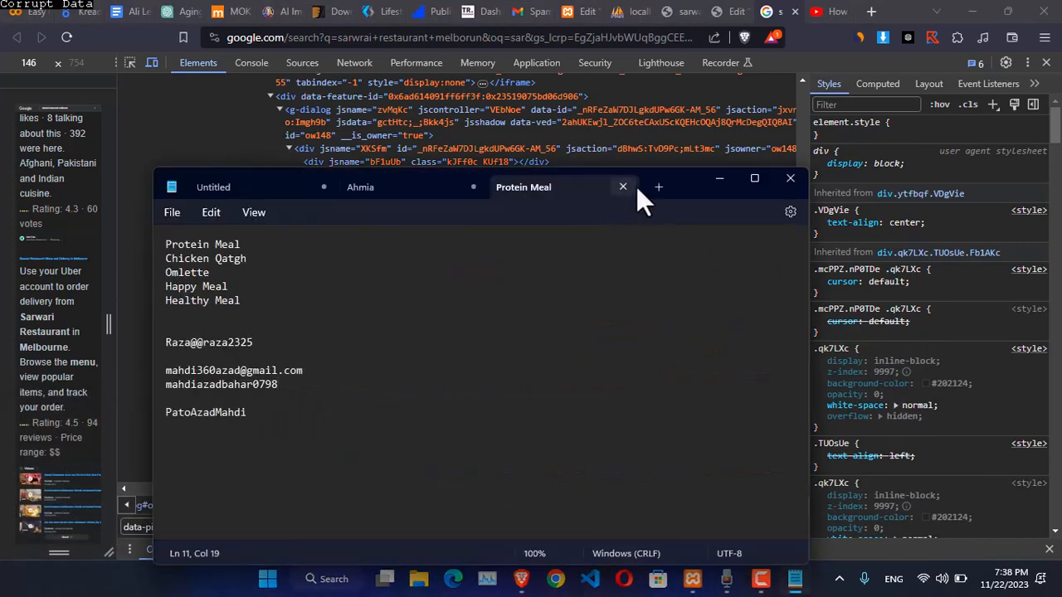
click(653, 188)
key(ctrl+v)
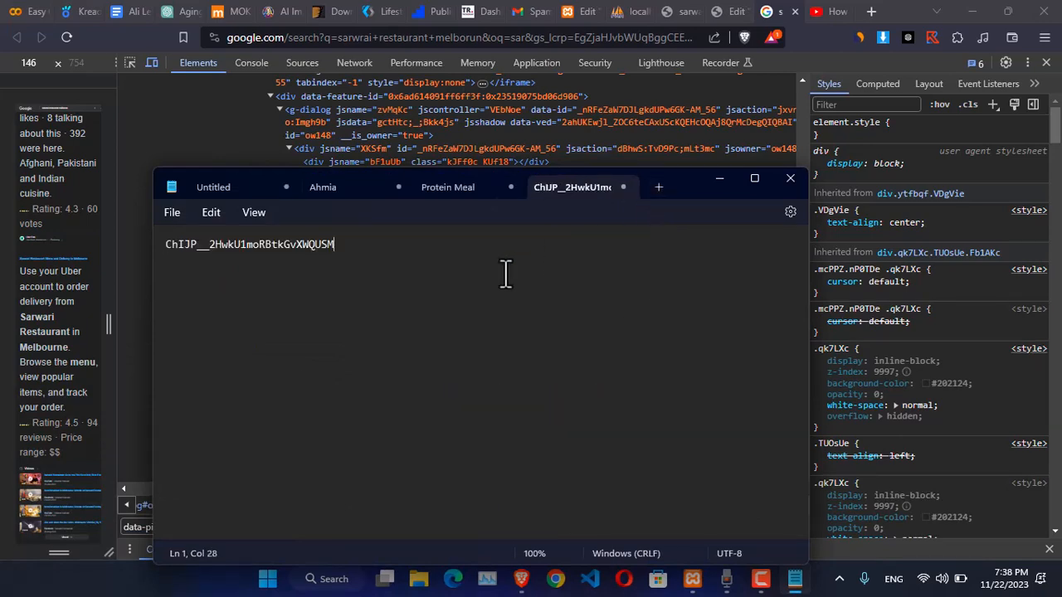
- Save the Home page in Elementor and open the local site's WordPress Pages list in a separate browser tab
click(686, 13)
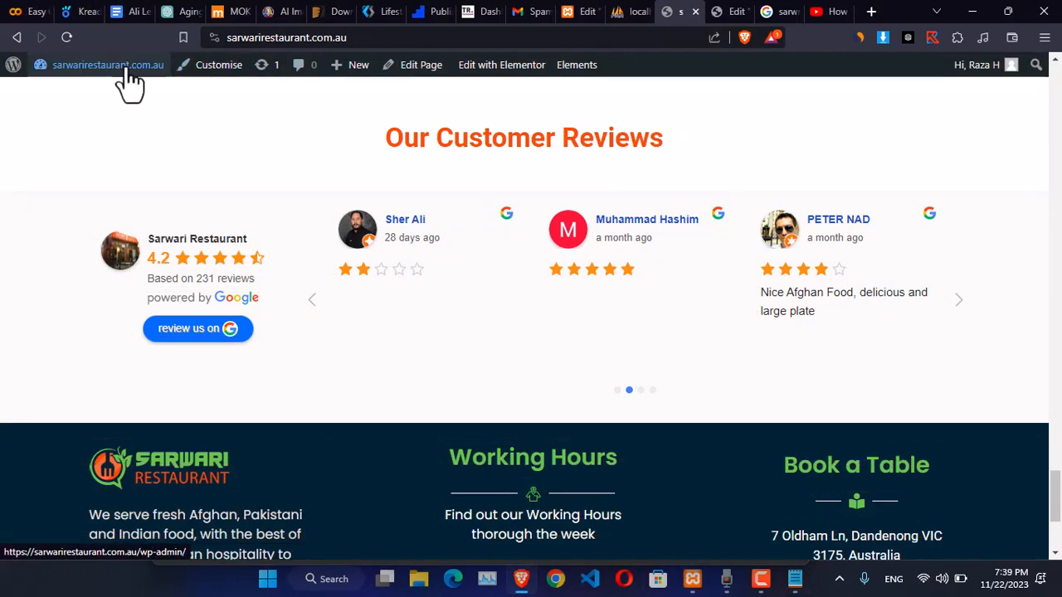
mouse_move(118, 69)
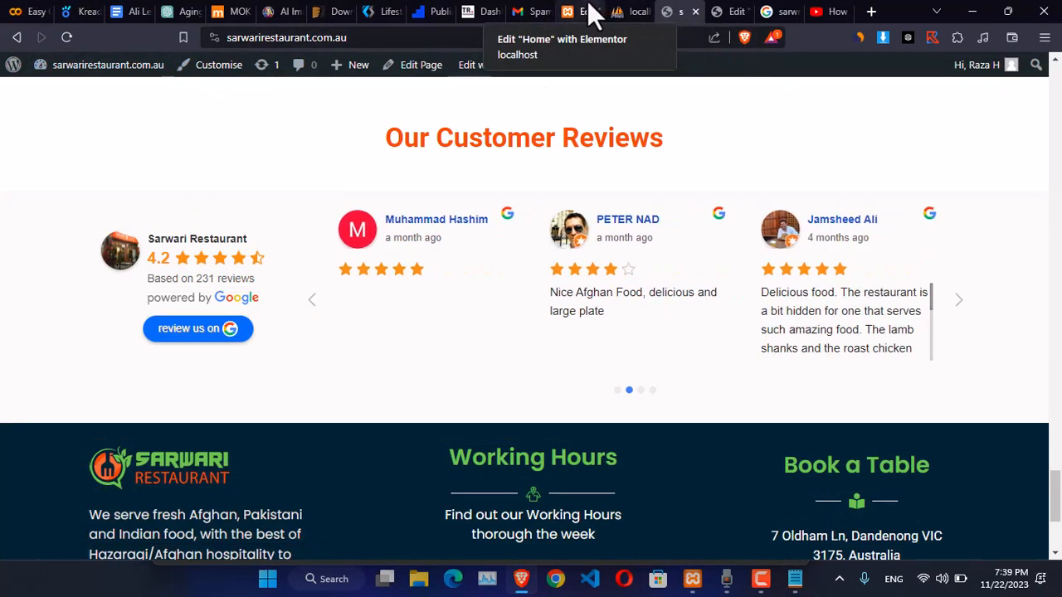
click(590, 13)
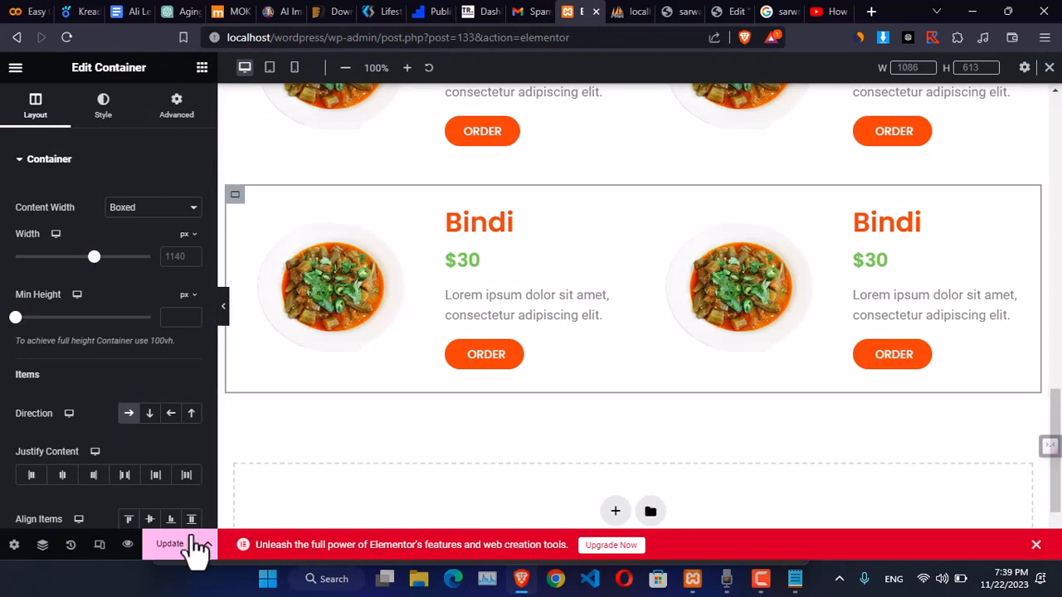
click(166, 549)
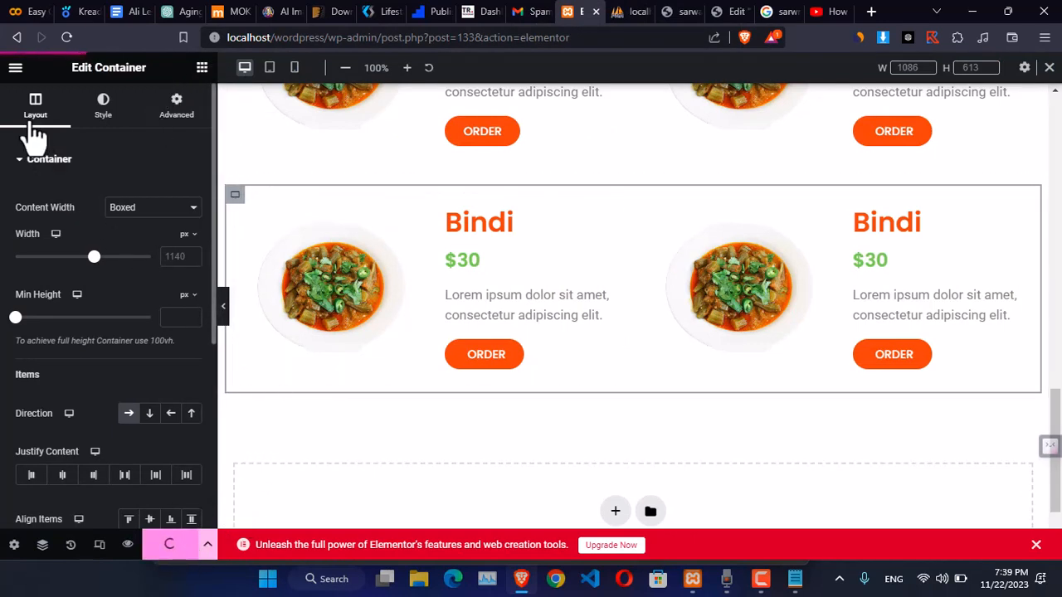
click(16, 69)
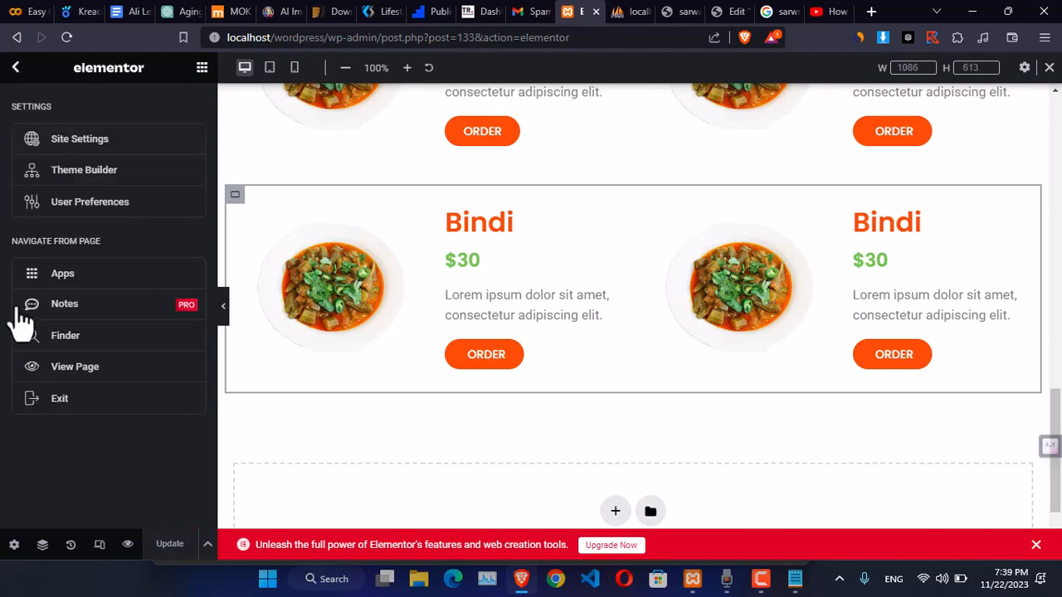
middle_click(60, 399)
click(588, 6)
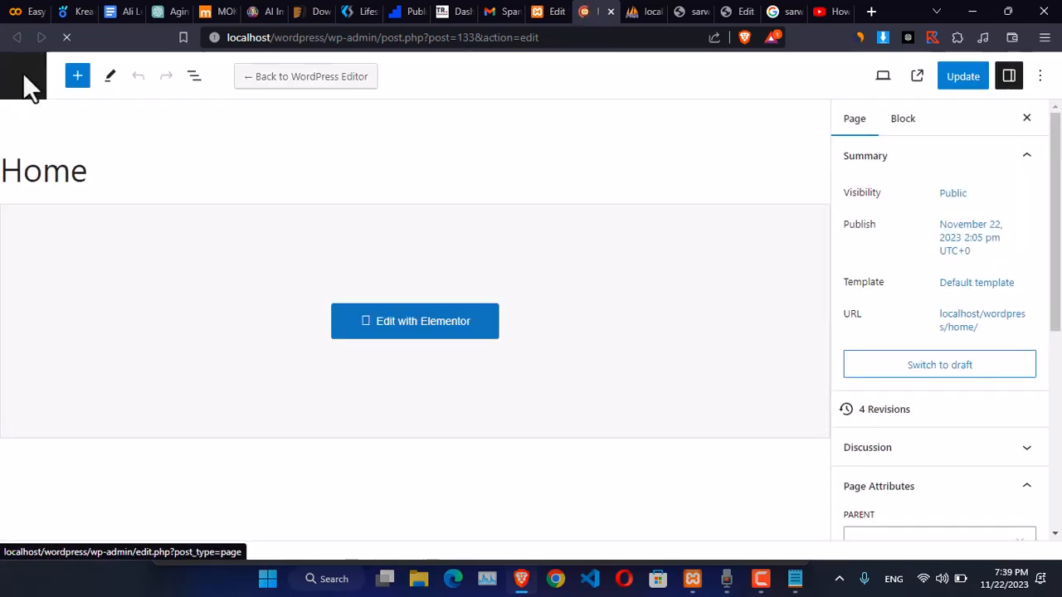
click(23, 79)
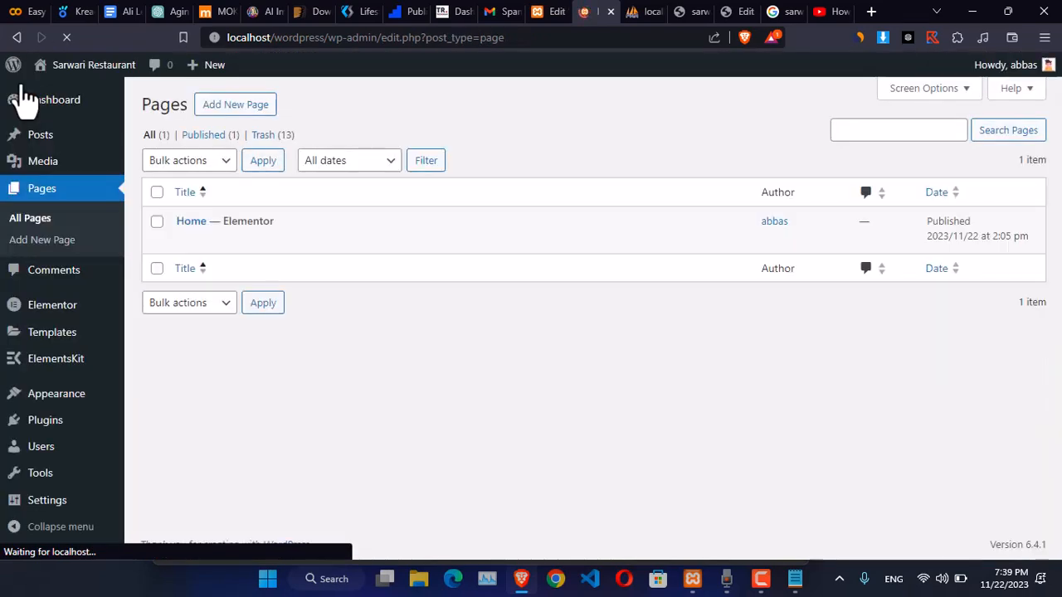
- Find Plugin for Google Reviews by RichPlugins with the plugin search "google reviews", and install and activate it
mouse_move(52, 425)
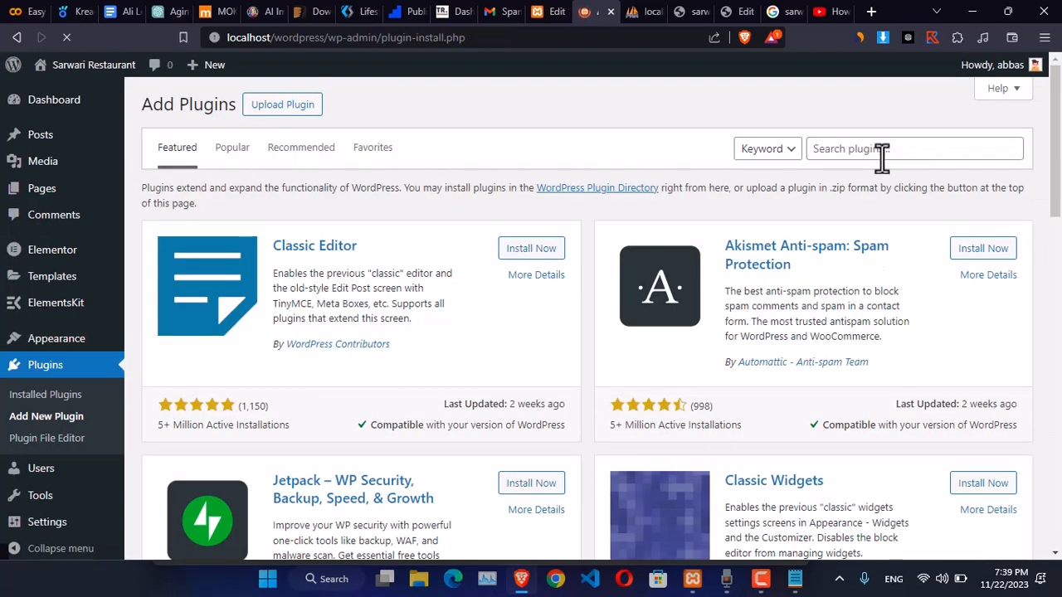
click(881, 151)
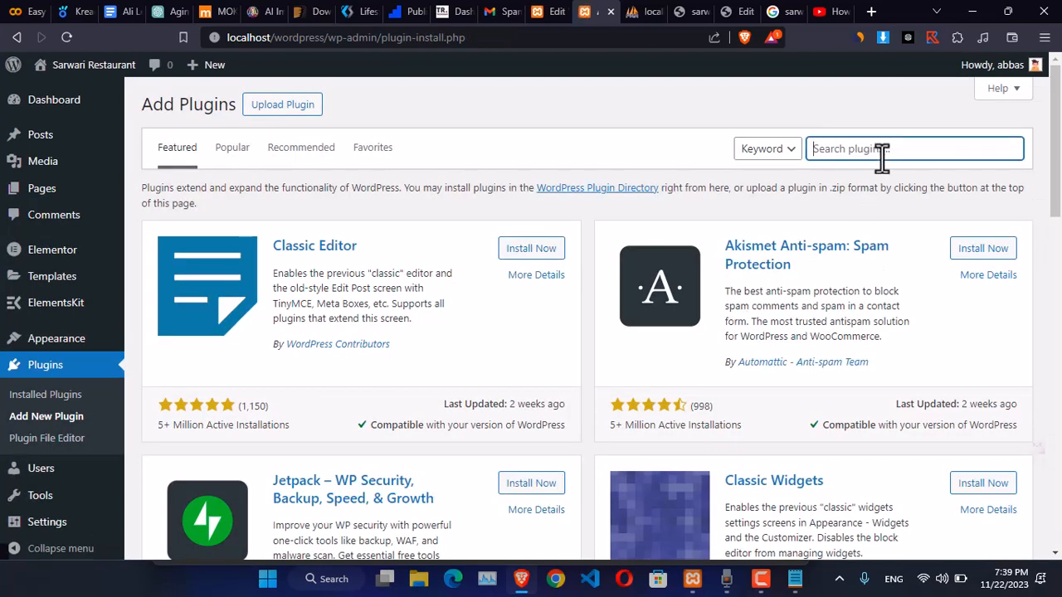
text(google re)
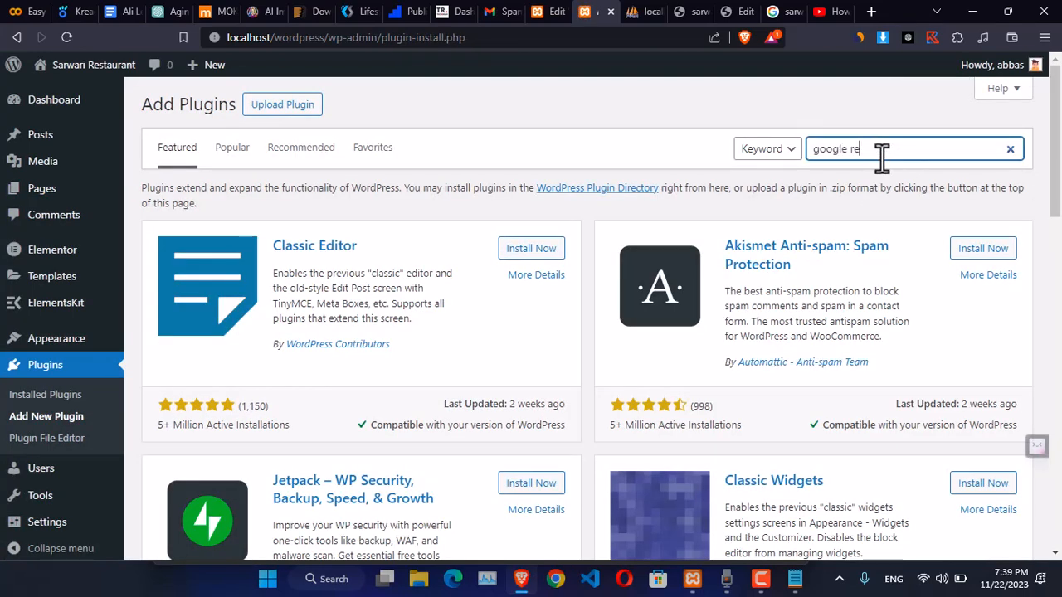
text(views)
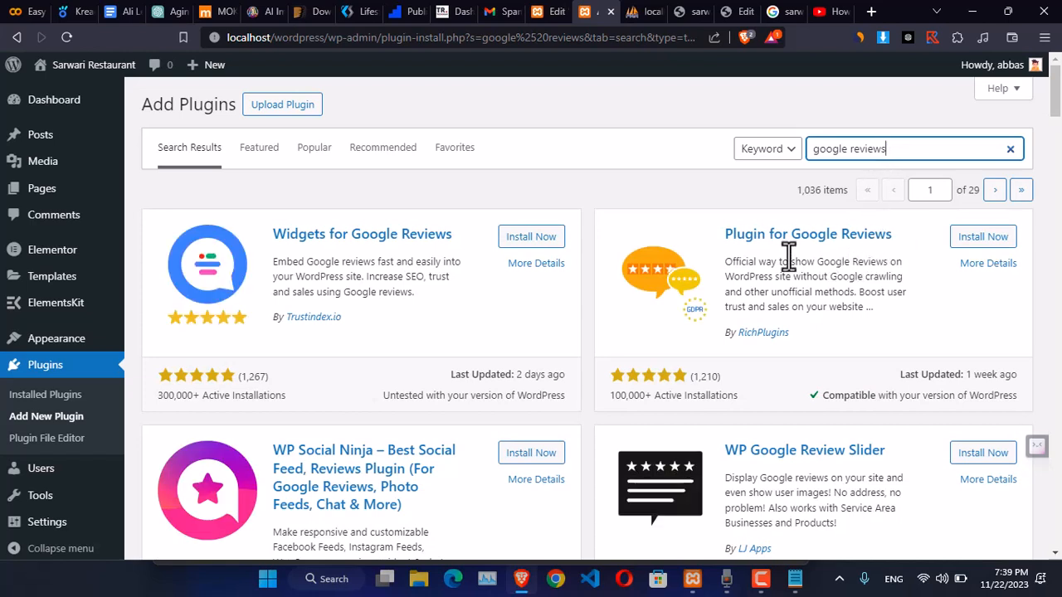
click(987, 239)
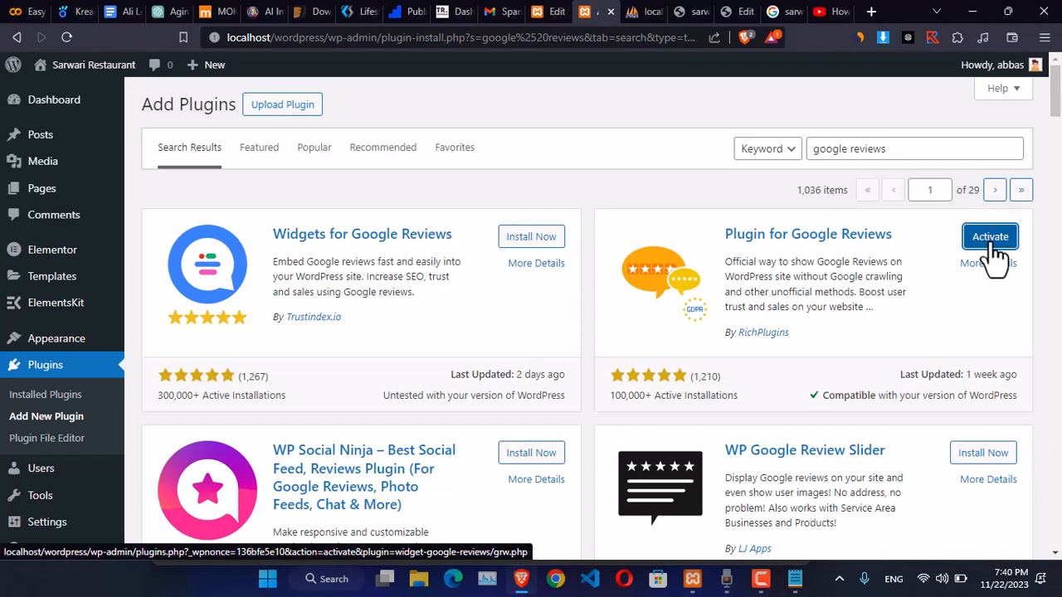
click(990, 240)
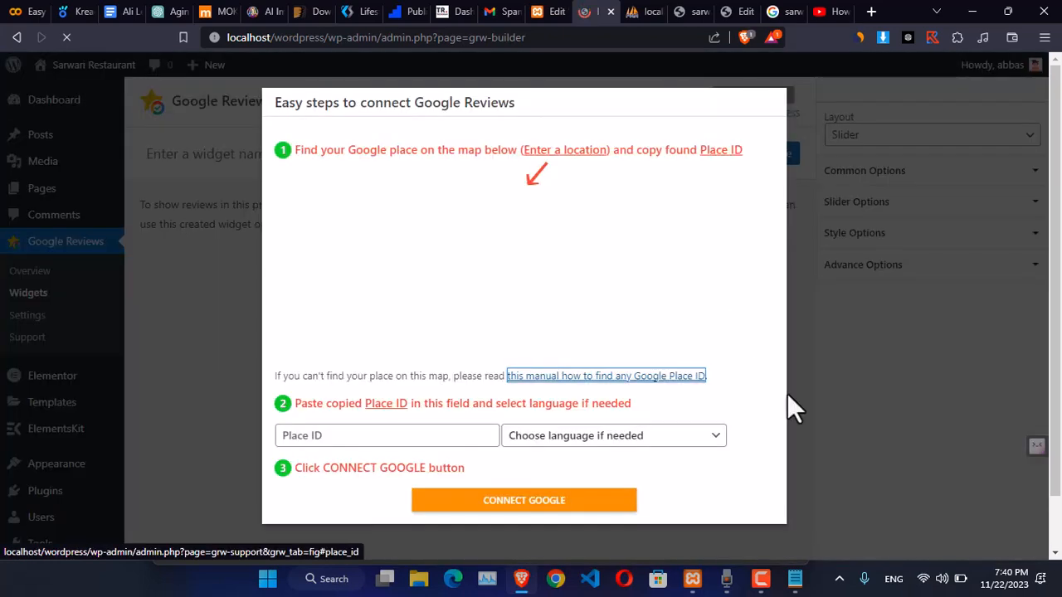
- Connect Google Reviews using the copied restaurant place ID with English as the language
click(450, 440)
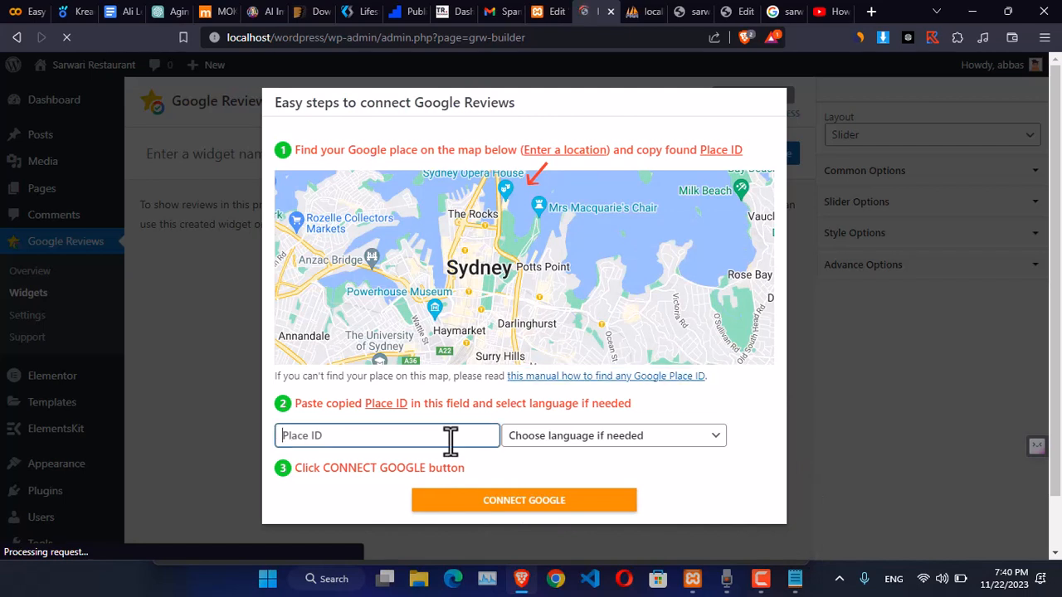
key(ctrl+v)
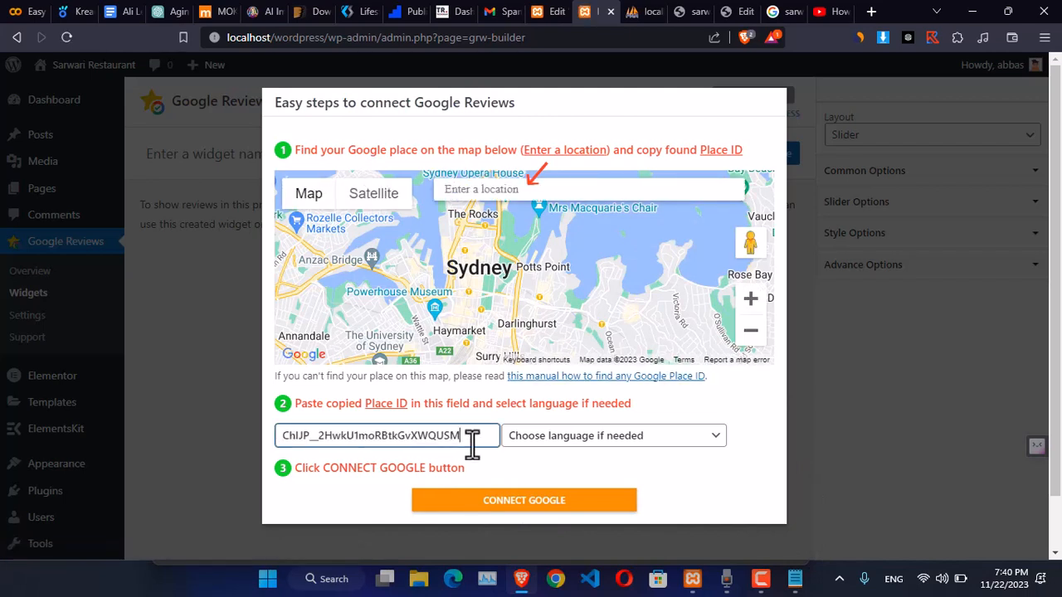
click(581, 440)
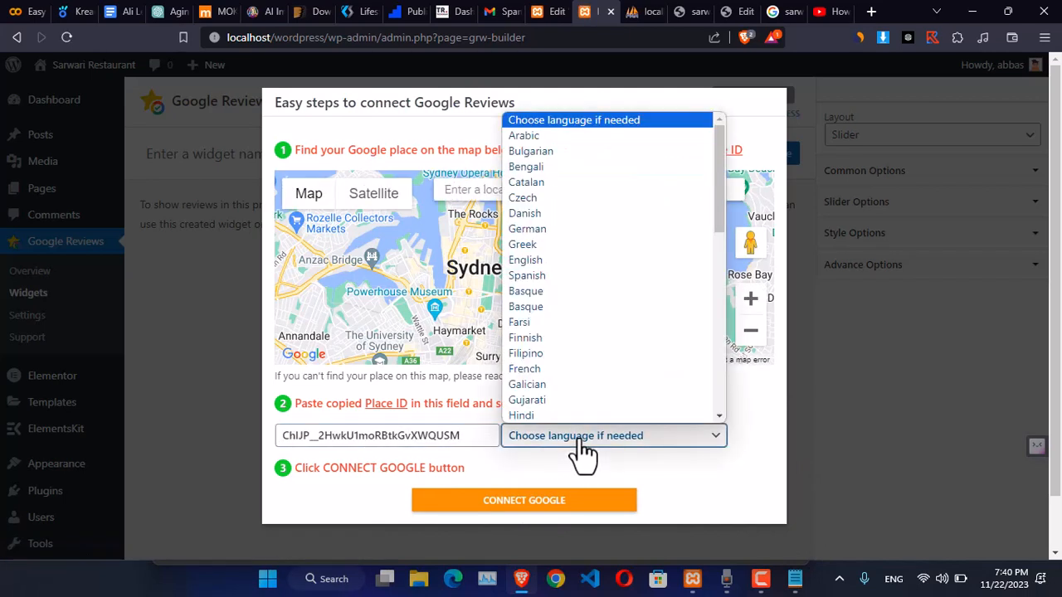
click(581, 260)
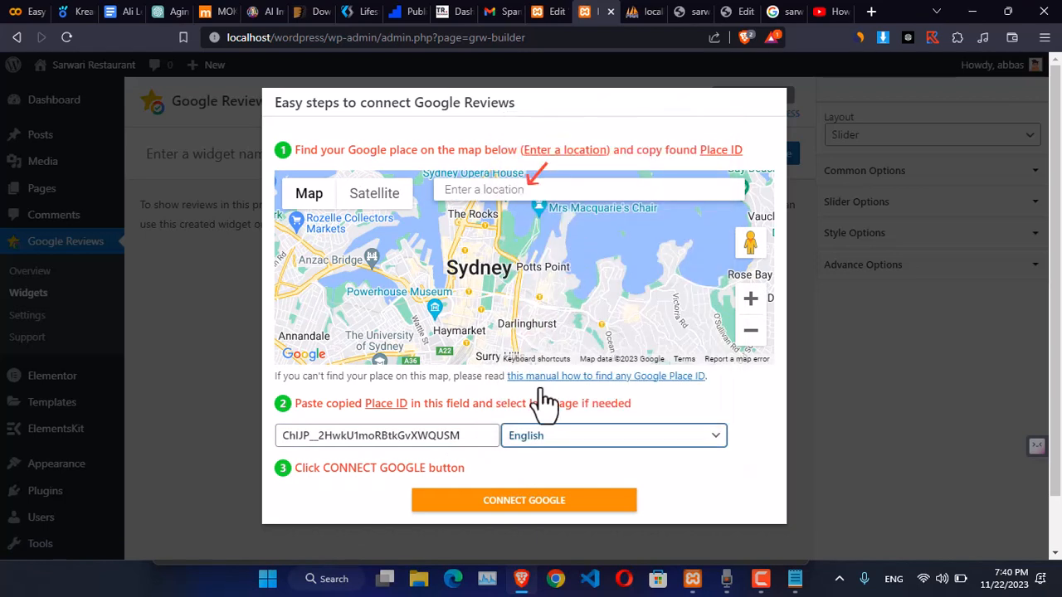
click(543, 505)
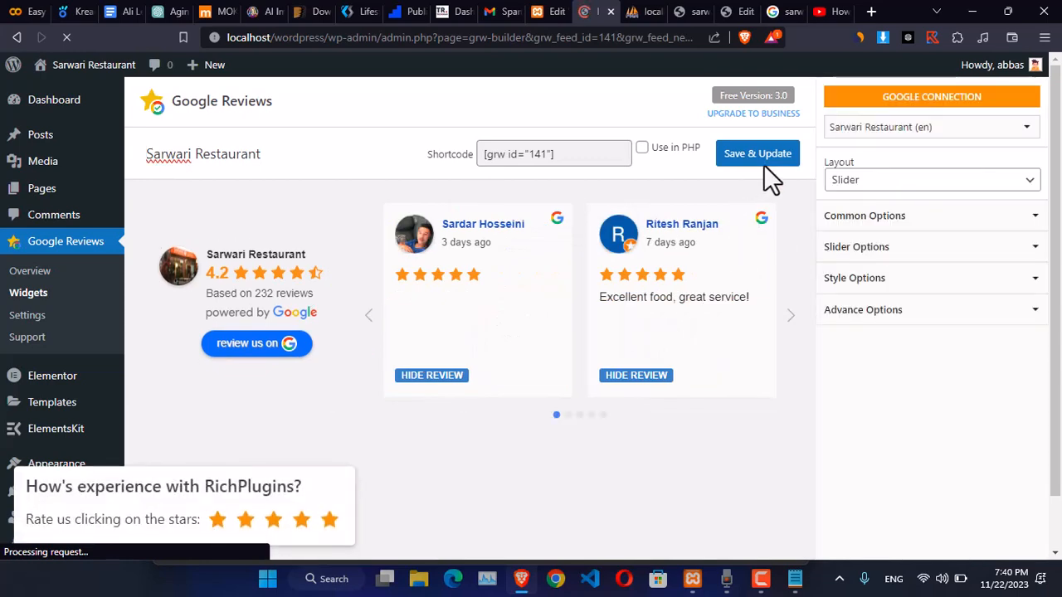
- Copy the Sarwari Restaurant reviews widget's shortcode [grw id="141"] and save the widget
click(540, 155)
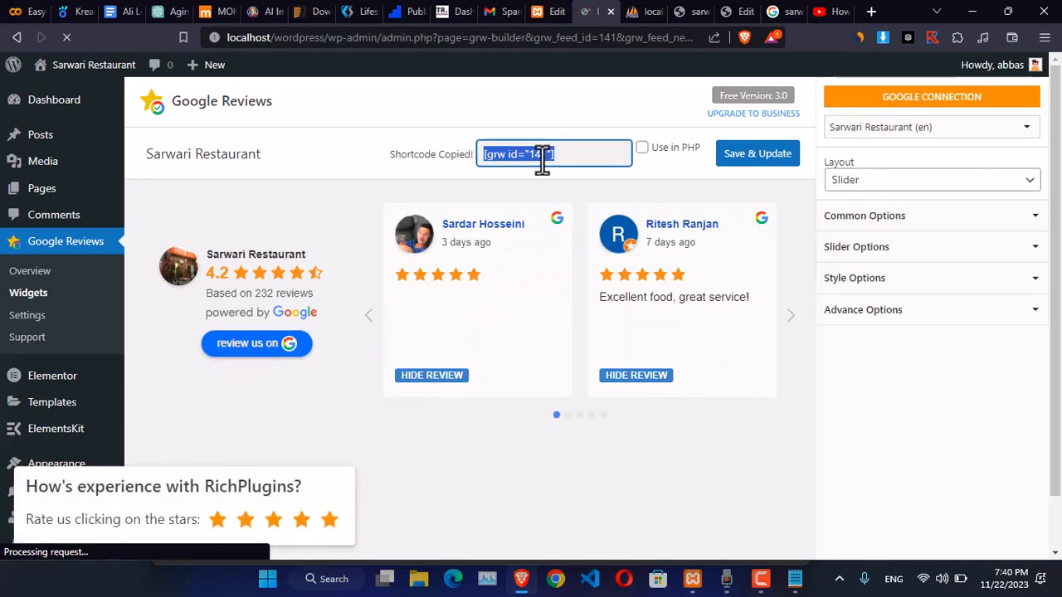
right_click(539, 158)
click(557, 173)
click(752, 158)
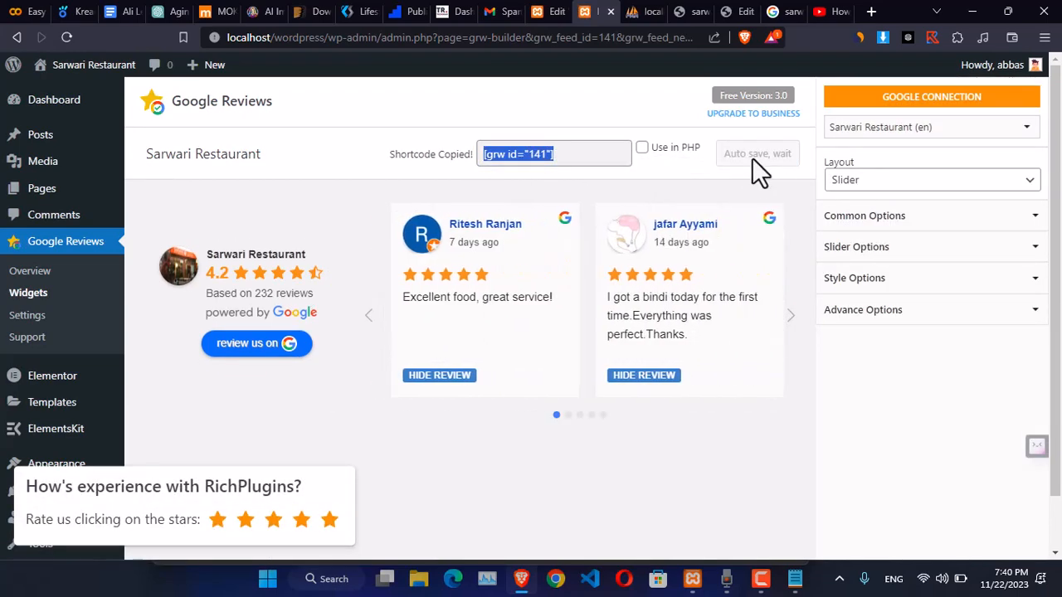
- Return to the Home page in Elementor and add a single-column container with downward direction below the last row of dish cards
click(557, 12)
scroll(610, 414, down, 2)
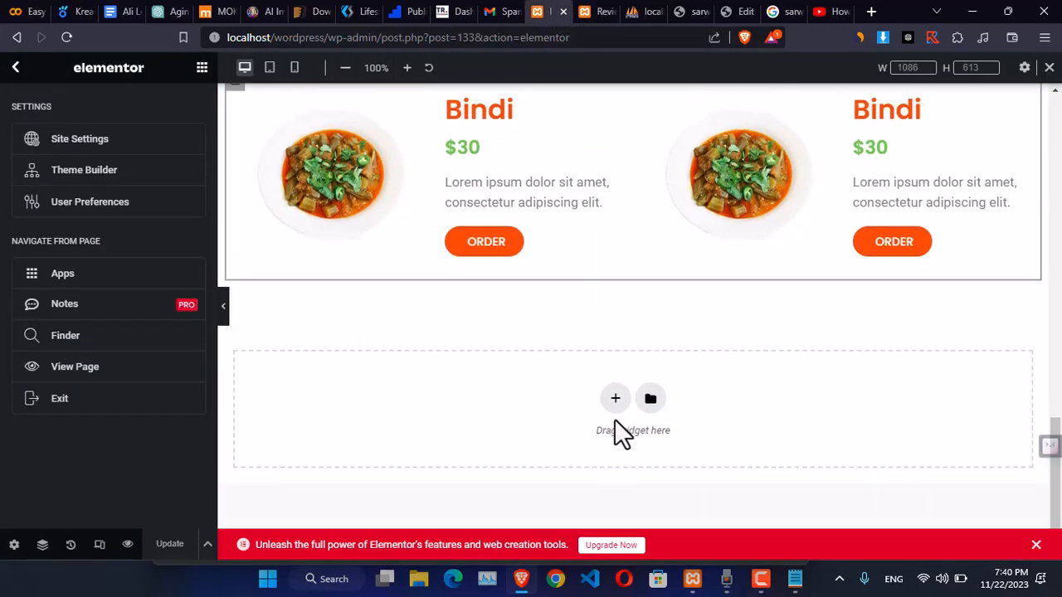
key(ctrl+v)
scroll(615, 428, up, 4)
scroll(626, 423, down, 4)
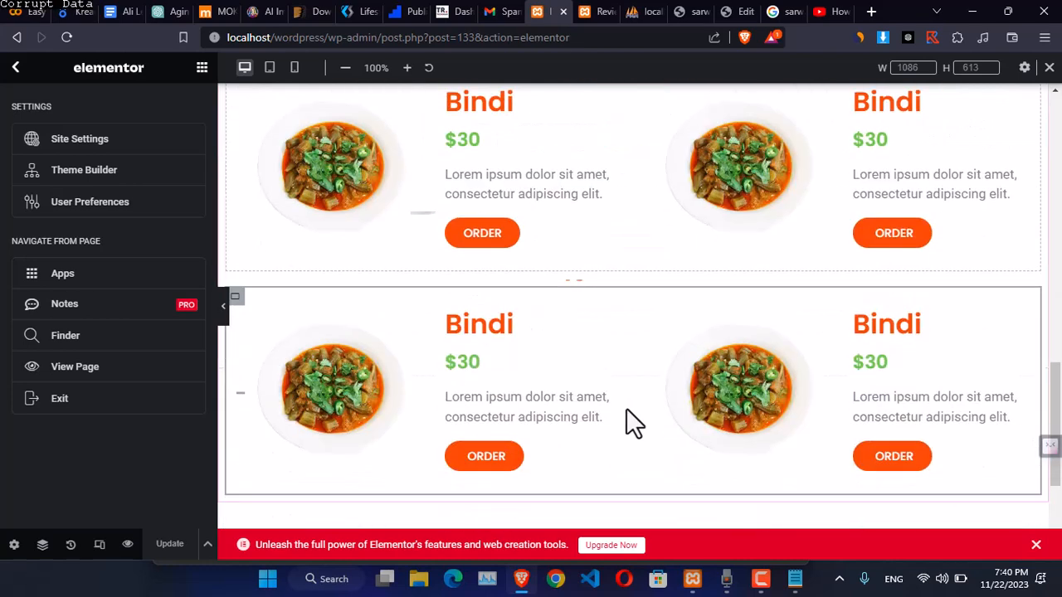
scroll(629, 419, down, 3)
click(614, 379)
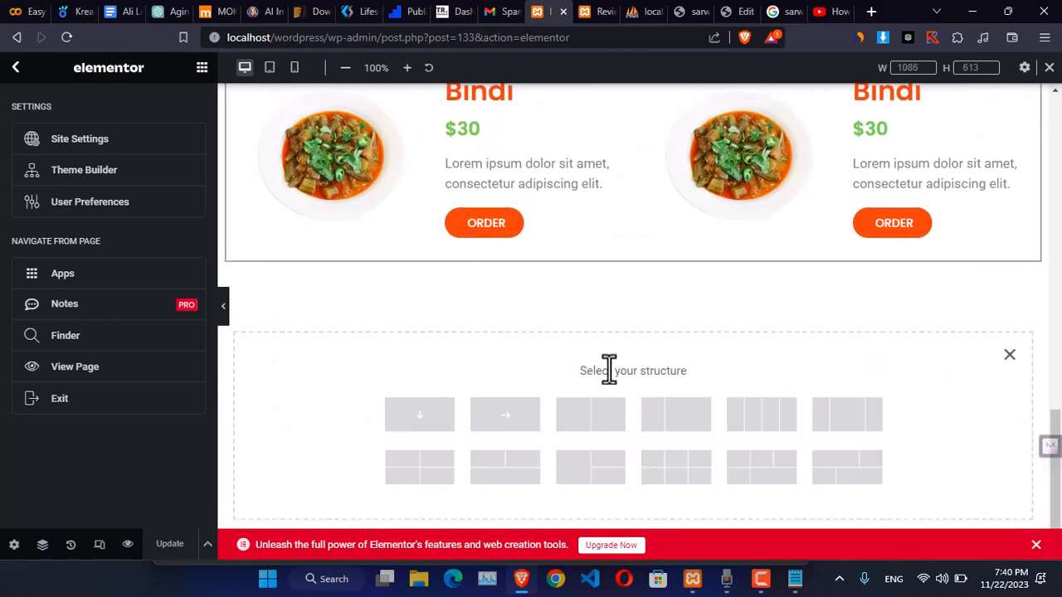
click(440, 427)
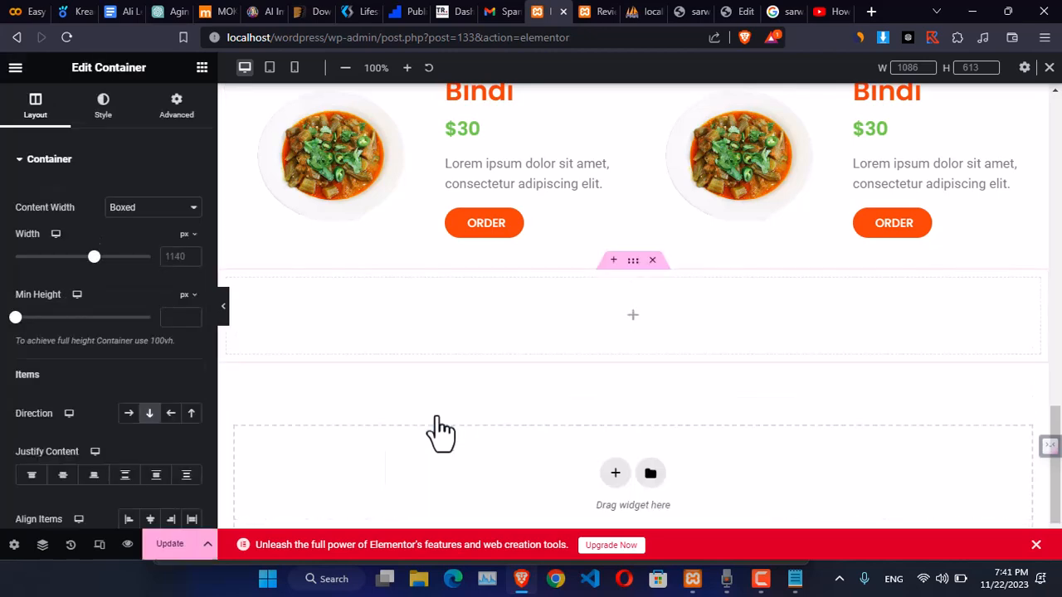
scroll(640, 318, up, 4)
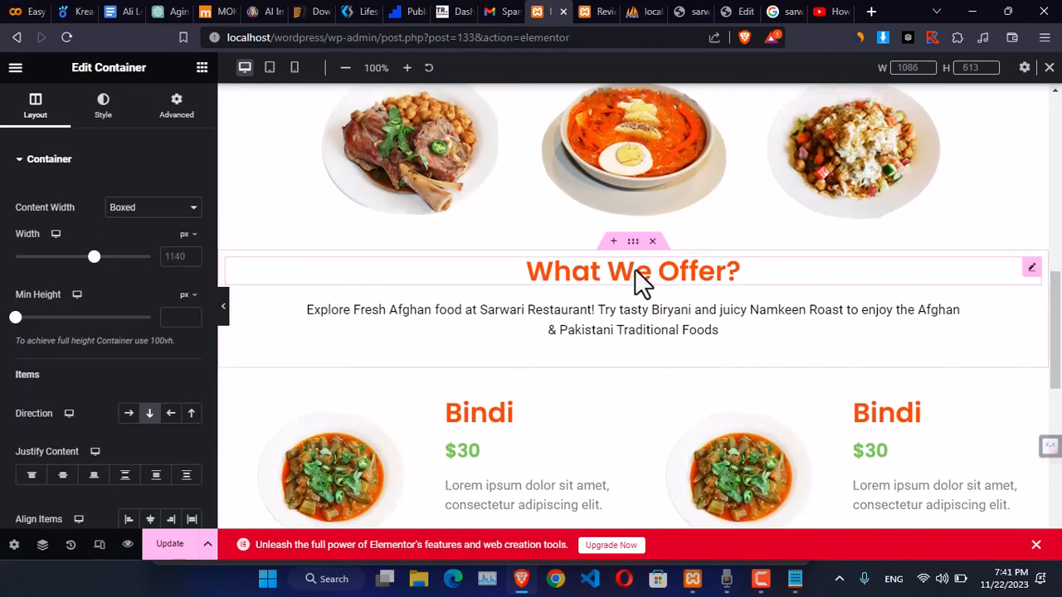
- Copy the "What We Offer?" heading into the empty container below the dishes and change its text to "Customer Reviews"
right_click(639, 280)
click(670, 303)
scroll(655, 332, down, 6)
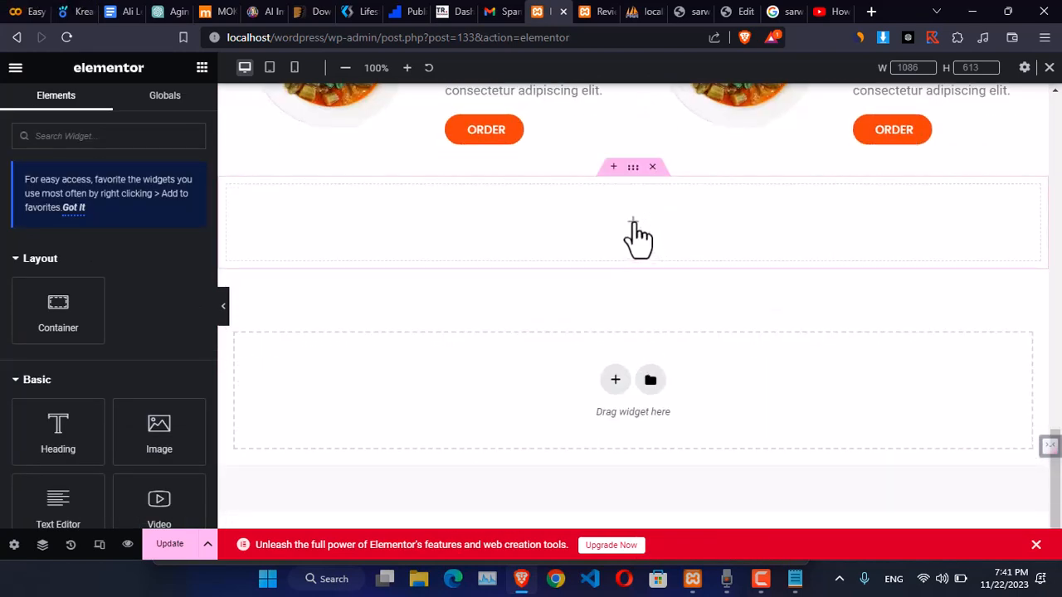
right_click(636, 237)
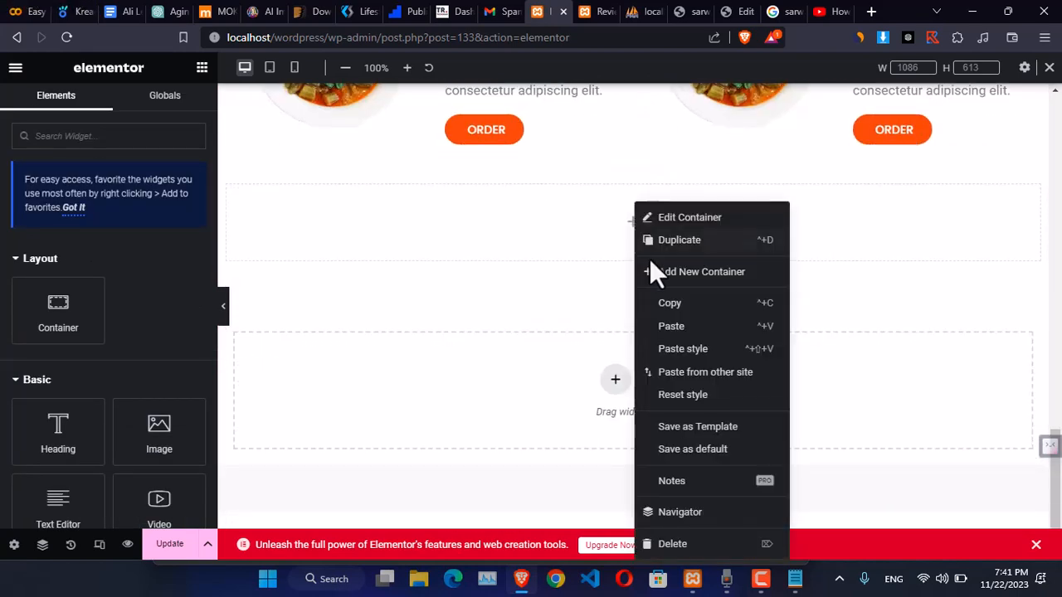
click(672, 328)
triple_click(601, 245)
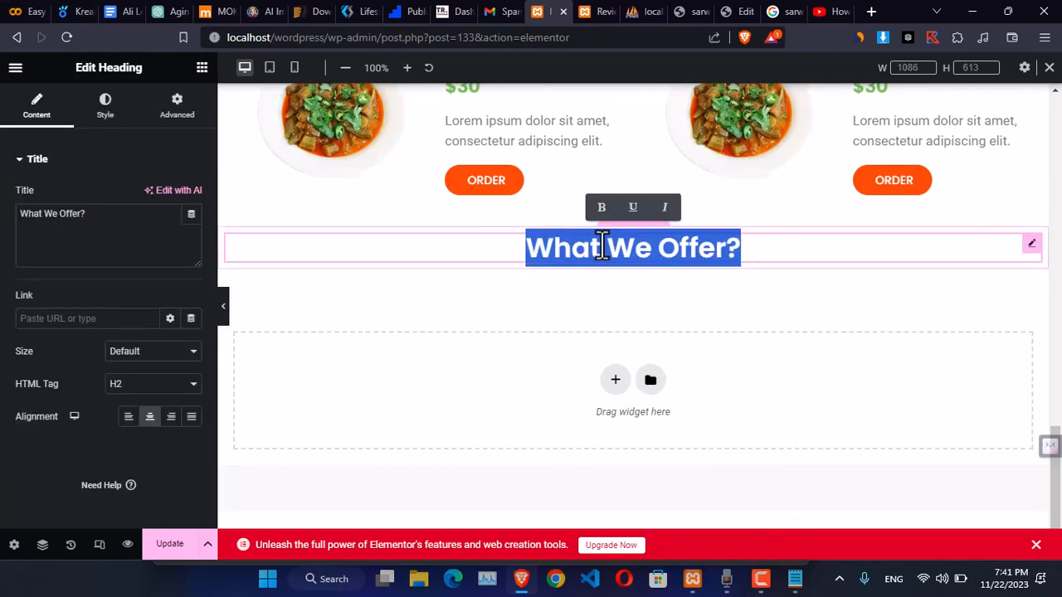
text(Customer Reviews)
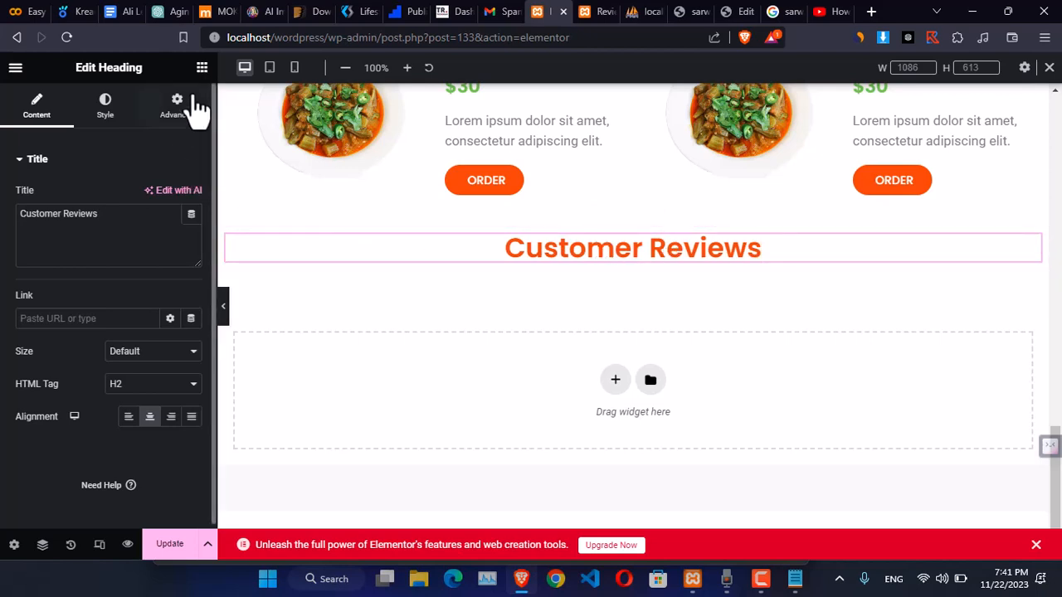
- Add a Shortcode widget under the "Customer Reviews" heading and fill it with the copied shortcode [grw id="141"]
click(202, 67)
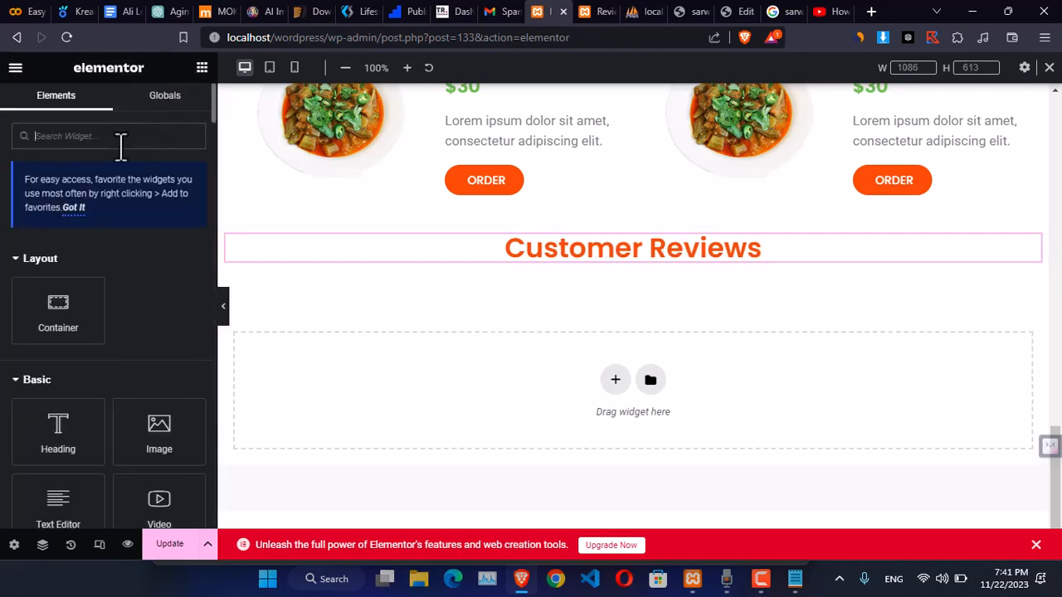
text(sho)
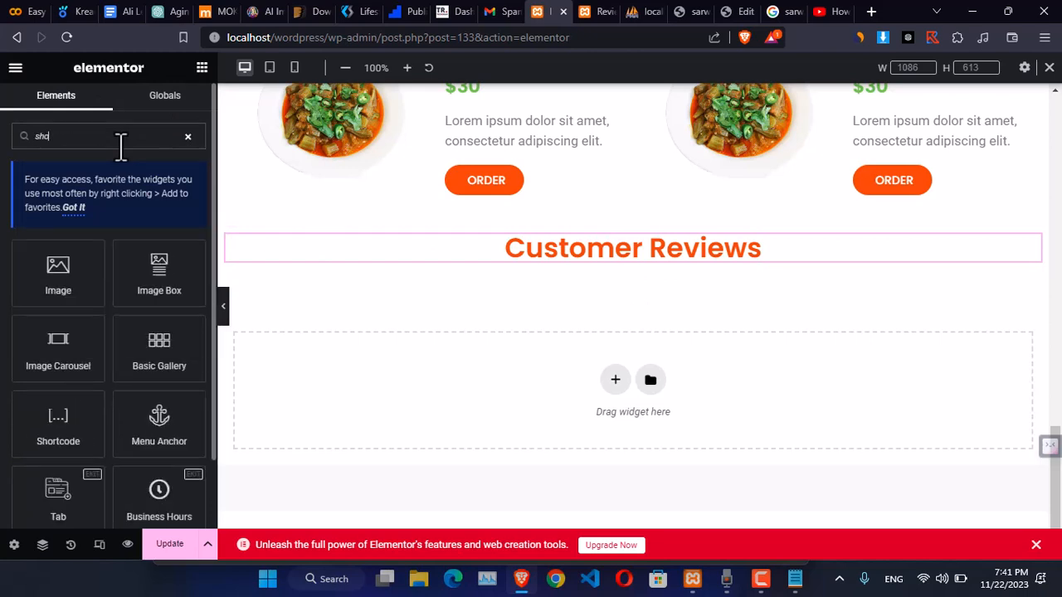
text(rt)
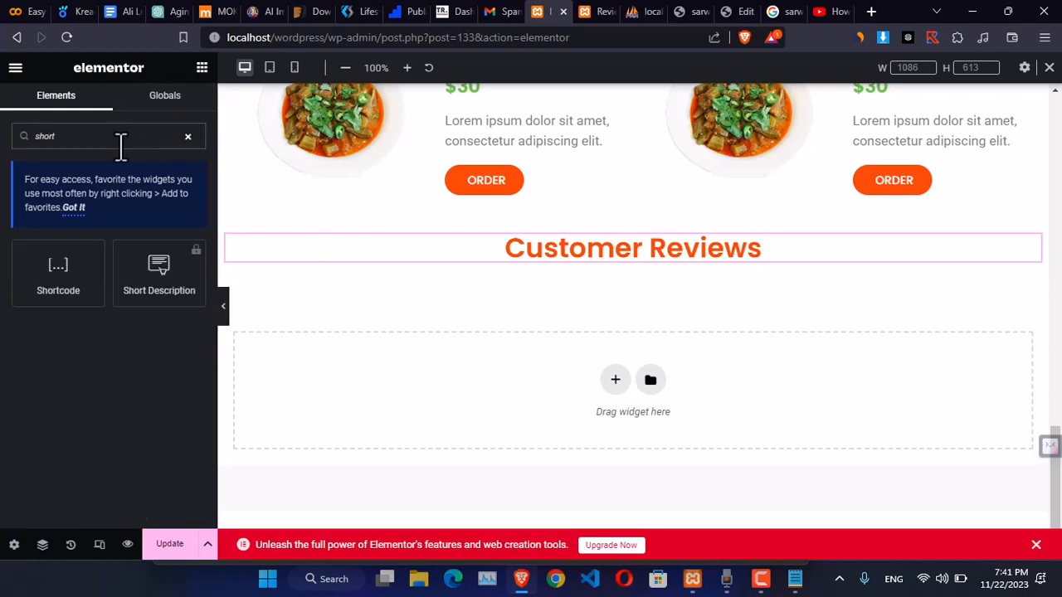
drag(70, 273, 670, 265)
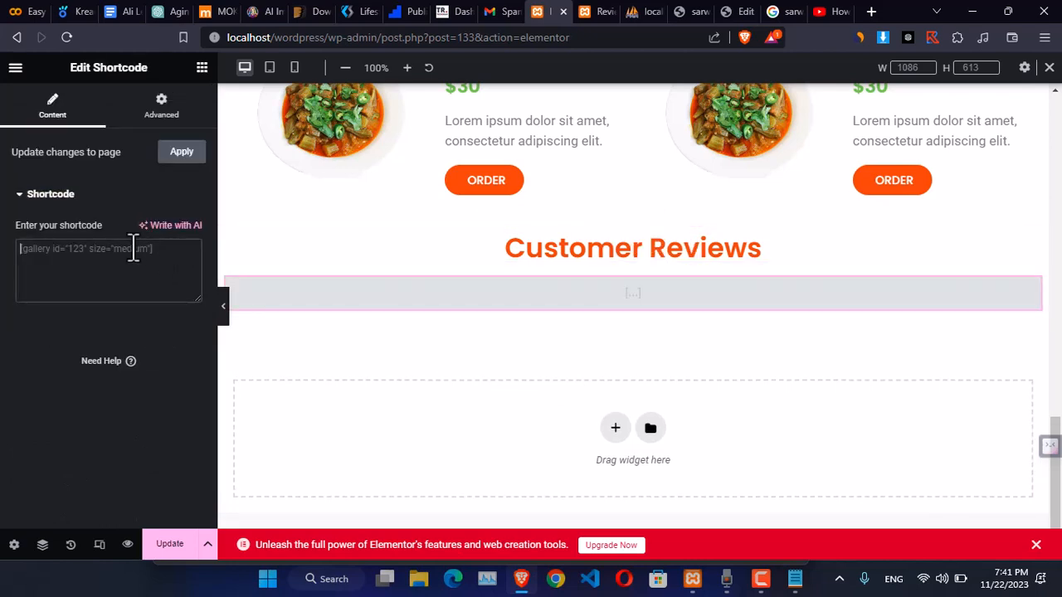
key(super+v)
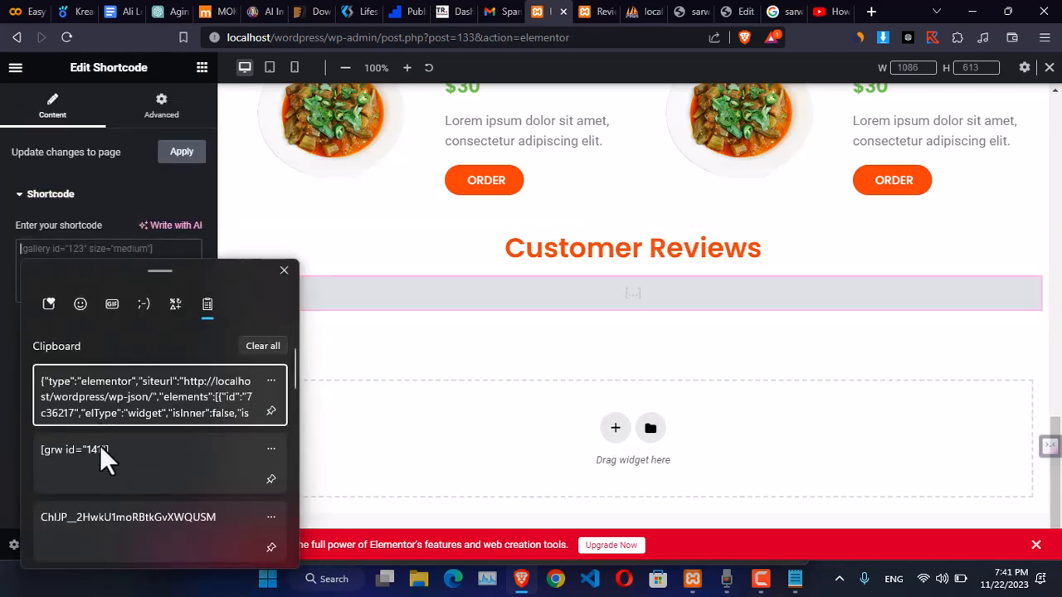
click(103, 461)
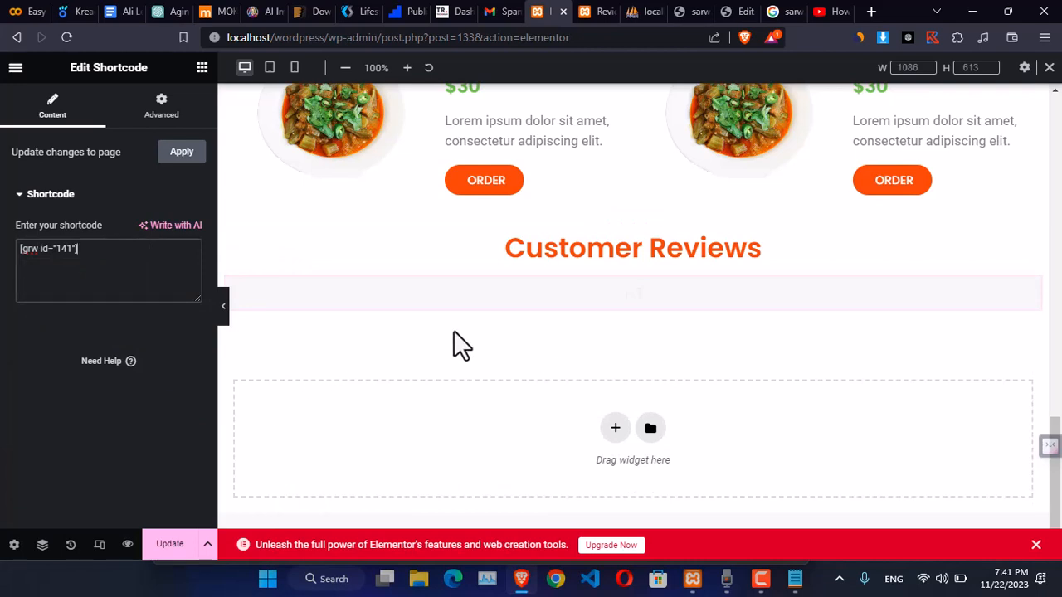
scroll(597, 378, down, 2)
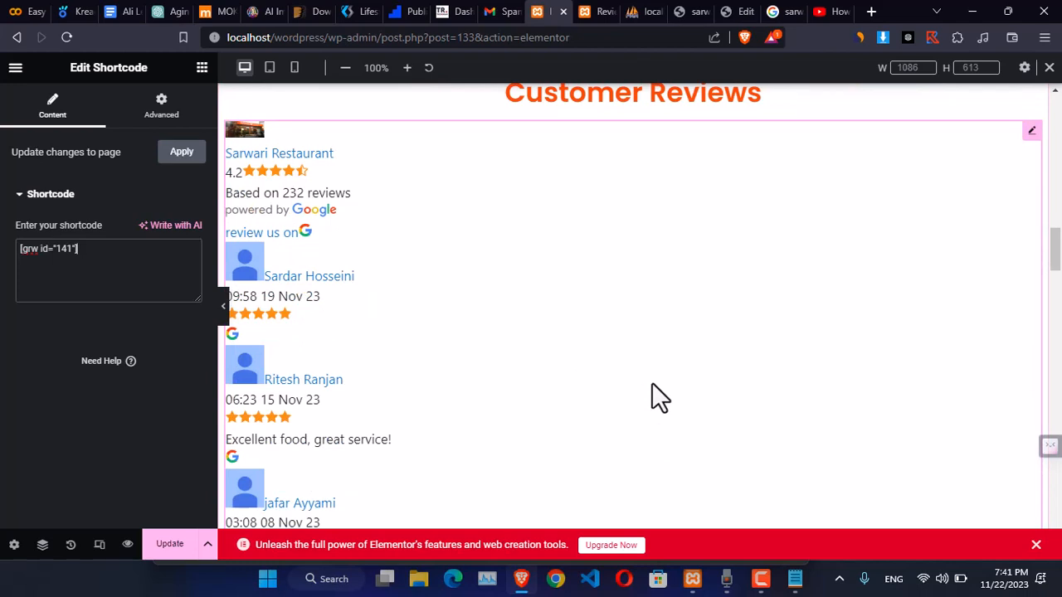
scroll(539, 403, down, 5)
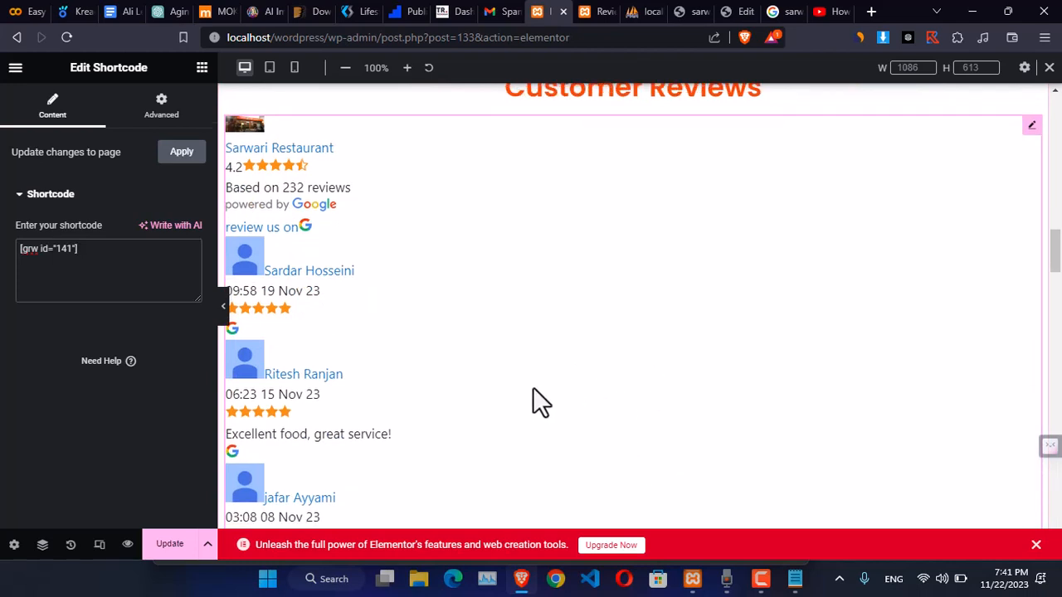
- Preview the home page and check how the Customer Reviews section and the sections above it are displayed
click(128, 545)
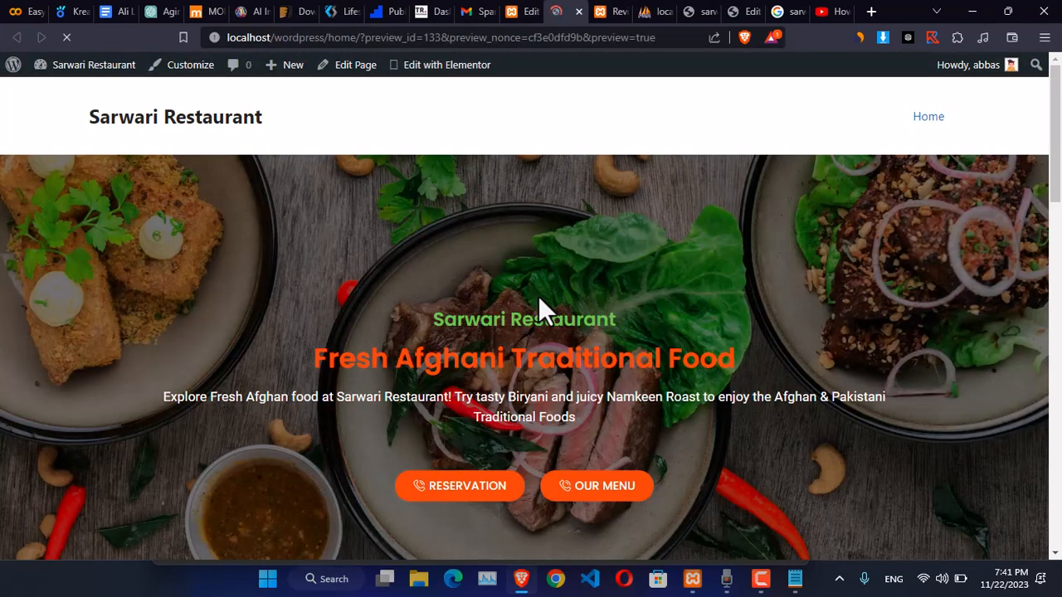
scroll(734, 286, down, 5)
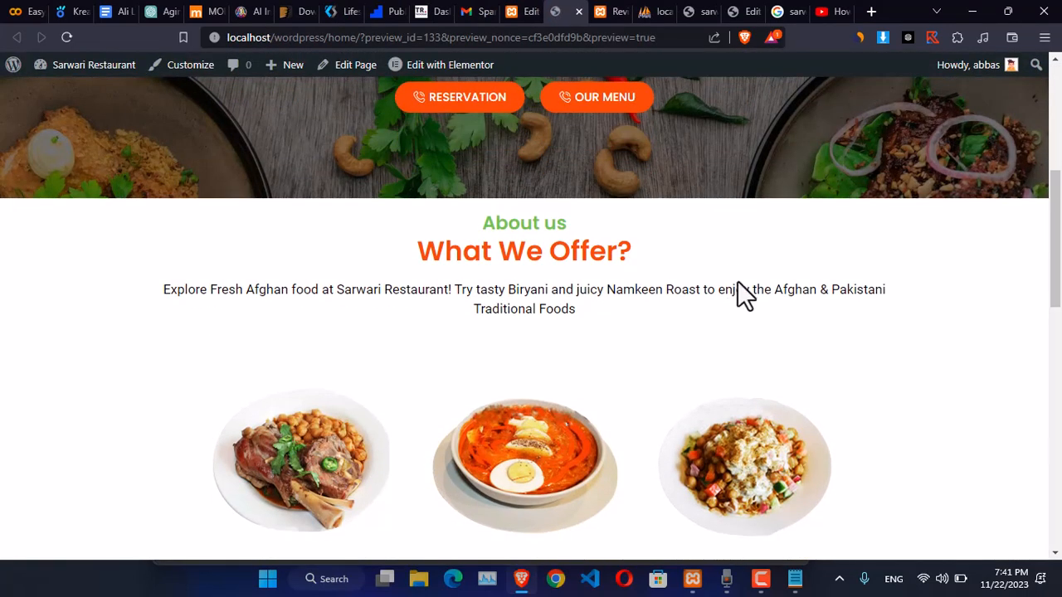
scroll(737, 280, down, 10)
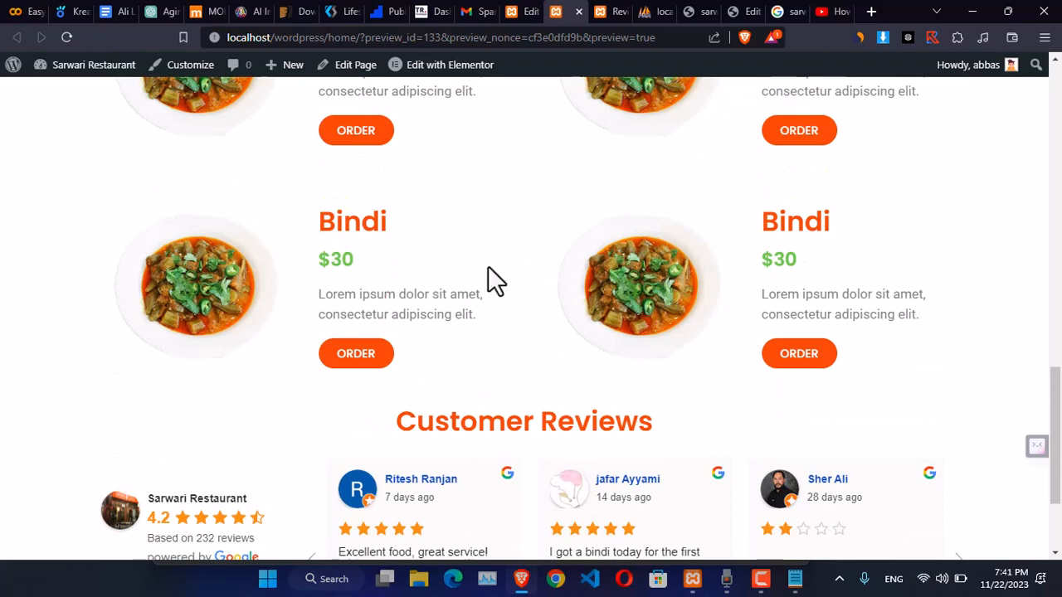
scroll(487, 268, up, 3)
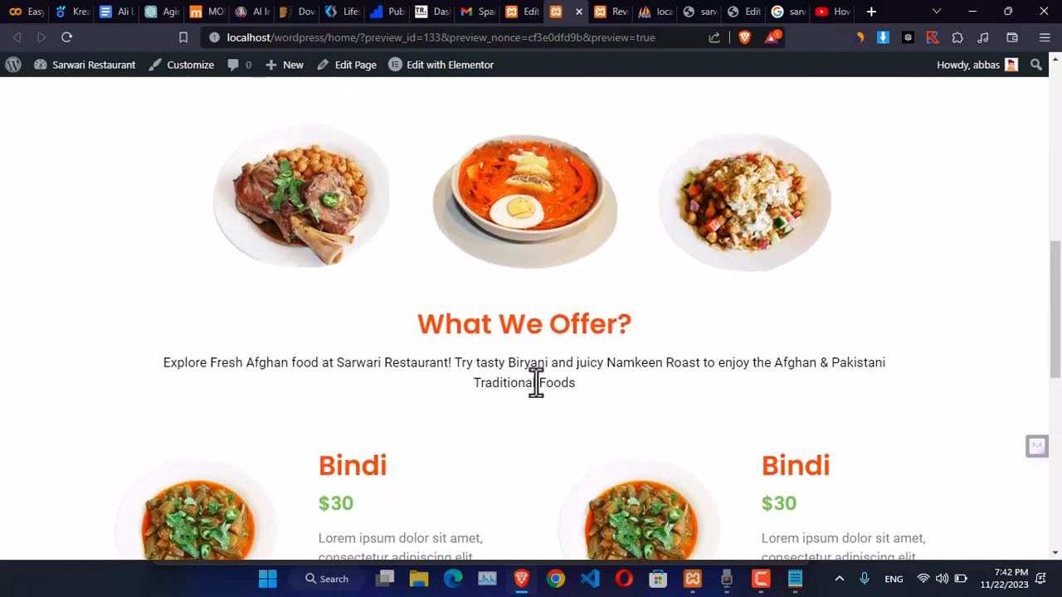
- Compare the dish listing in the local home page editor with the Menu page of the live sarwarirestaurant.com.au site
click(517, 11)
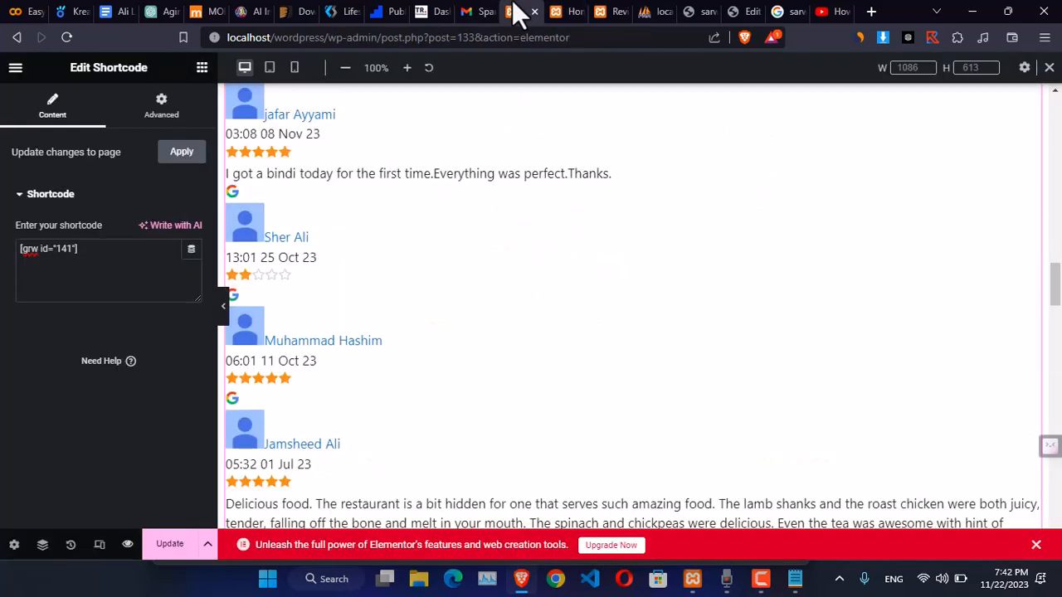
scroll(627, 260, up, 10)
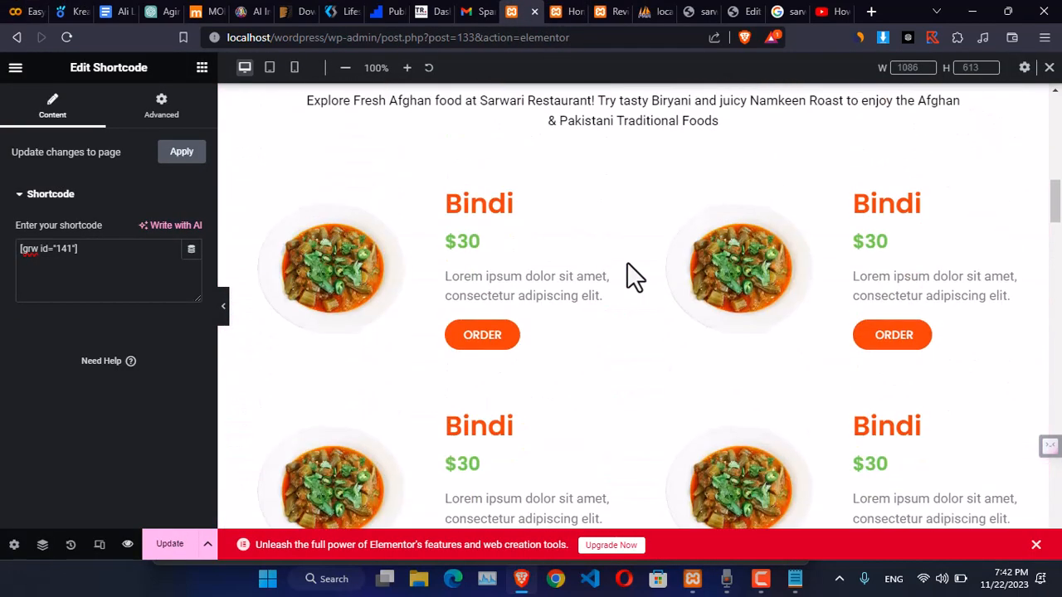
scroll(627, 261, up, 1)
scroll(626, 263, down, 1)
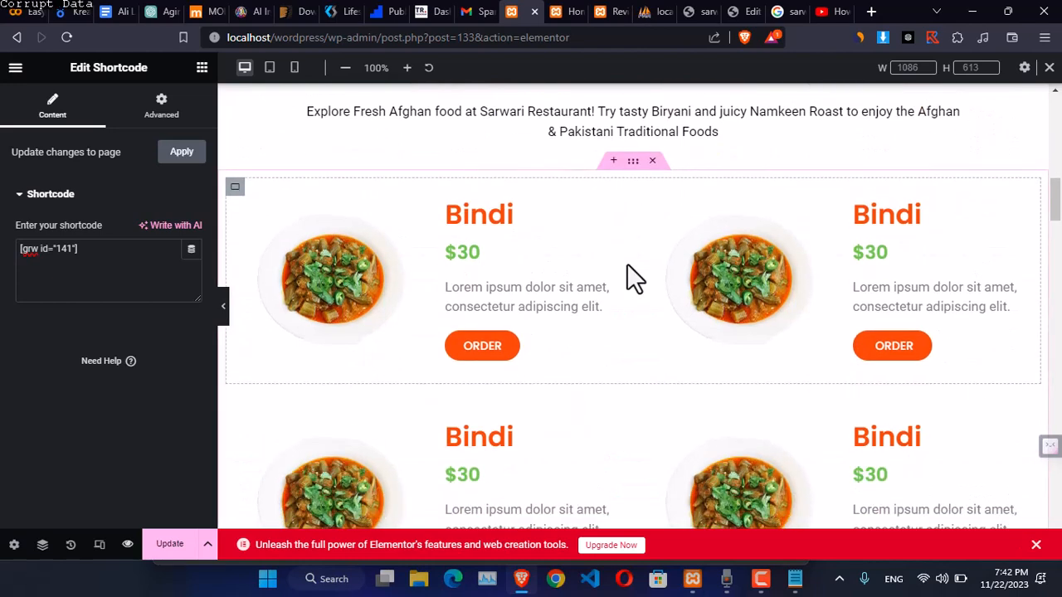
click(757, 16)
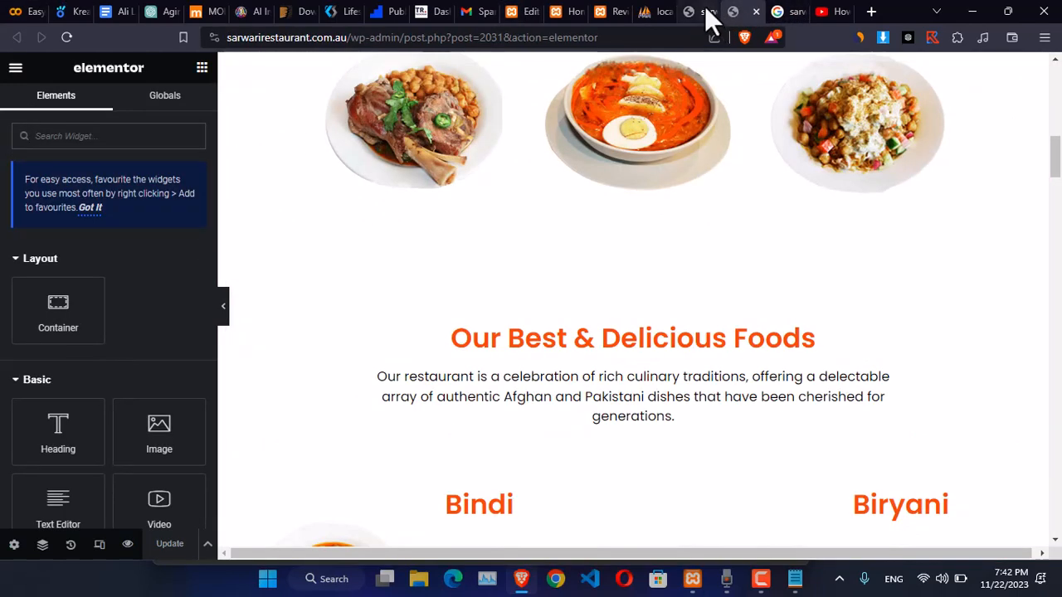
click(708, 15)
scroll(719, 290, up, 15)
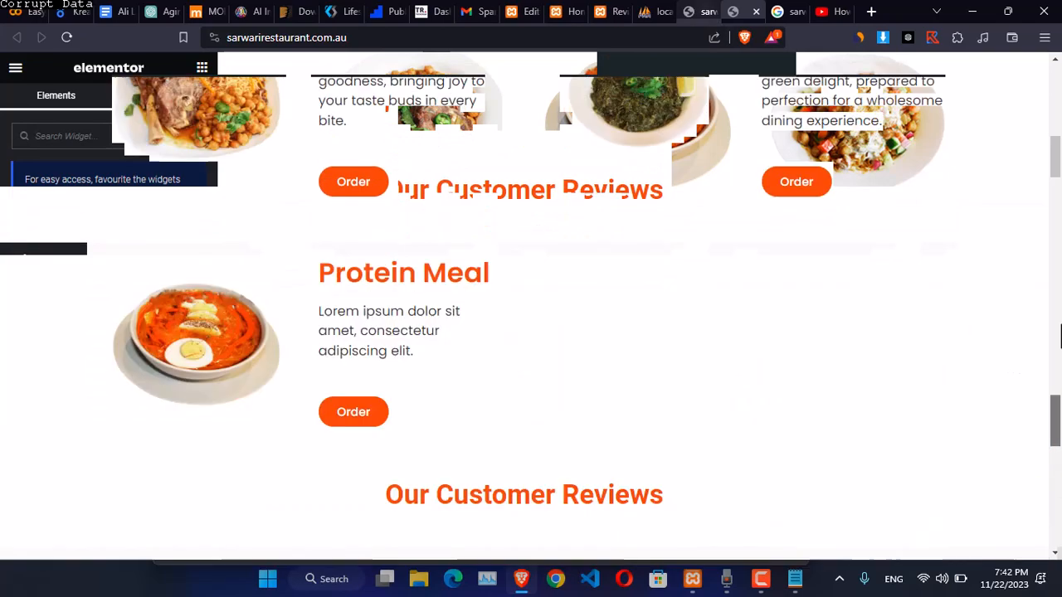
click(749, 126)
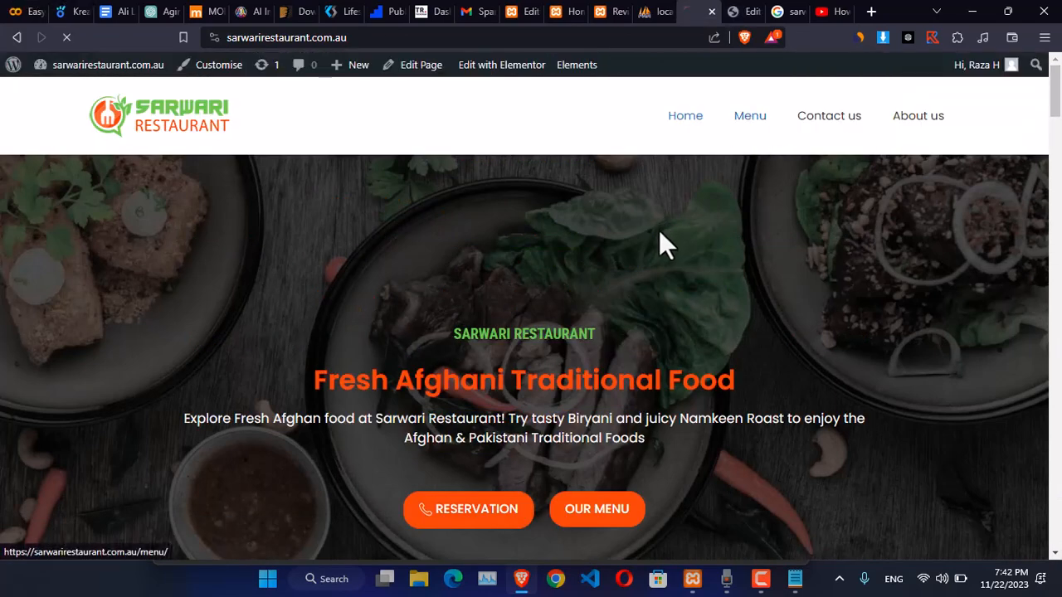
scroll(497, 349, down, 12)
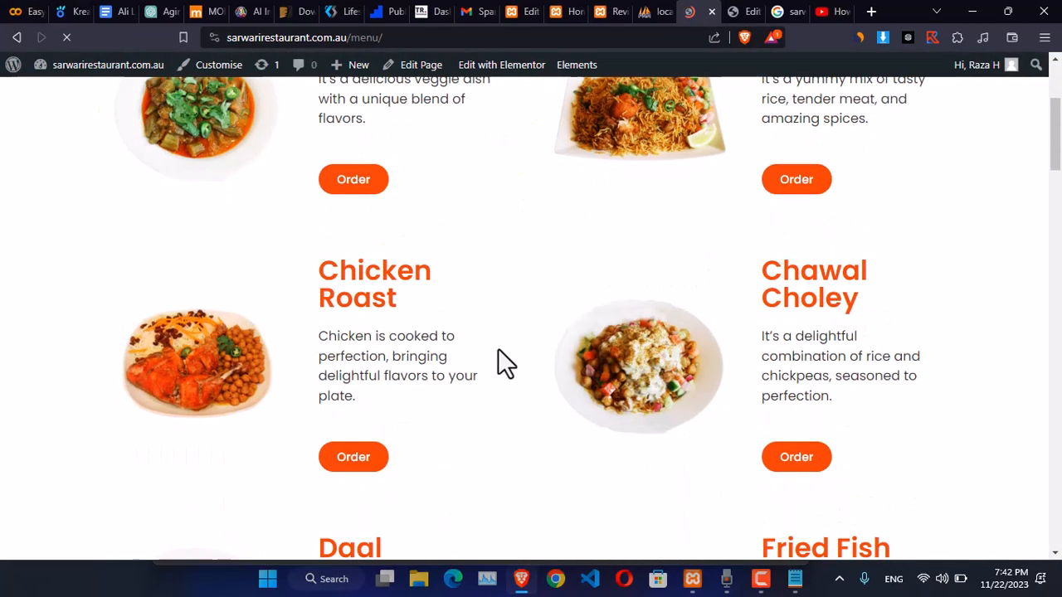
scroll(500, 345, down, 5)
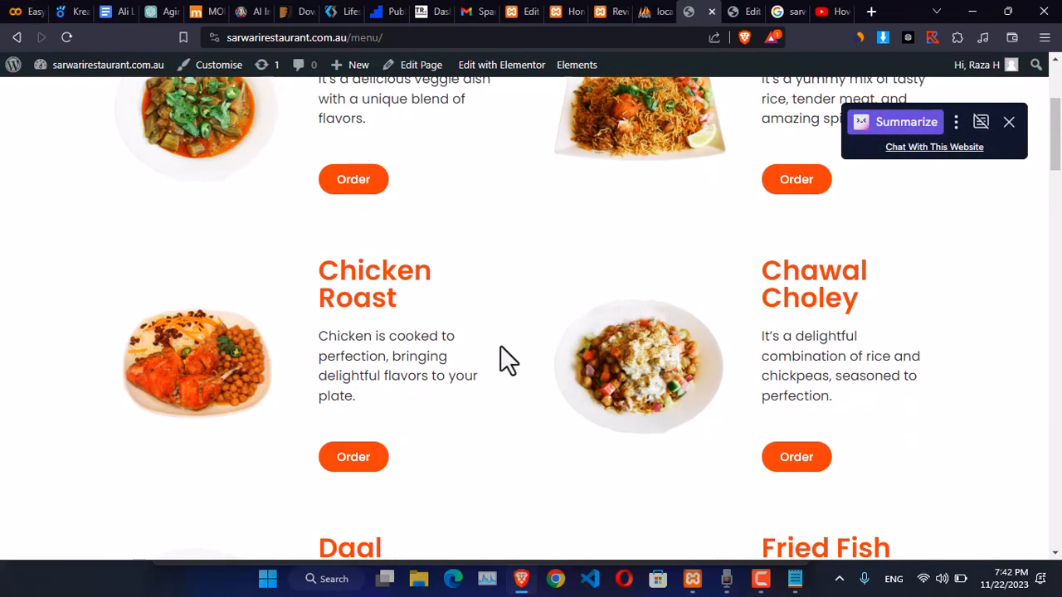
- In the local home page editor, save the main container of Bindi dishes as a template named "menu items" and update the page
click(616, 11)
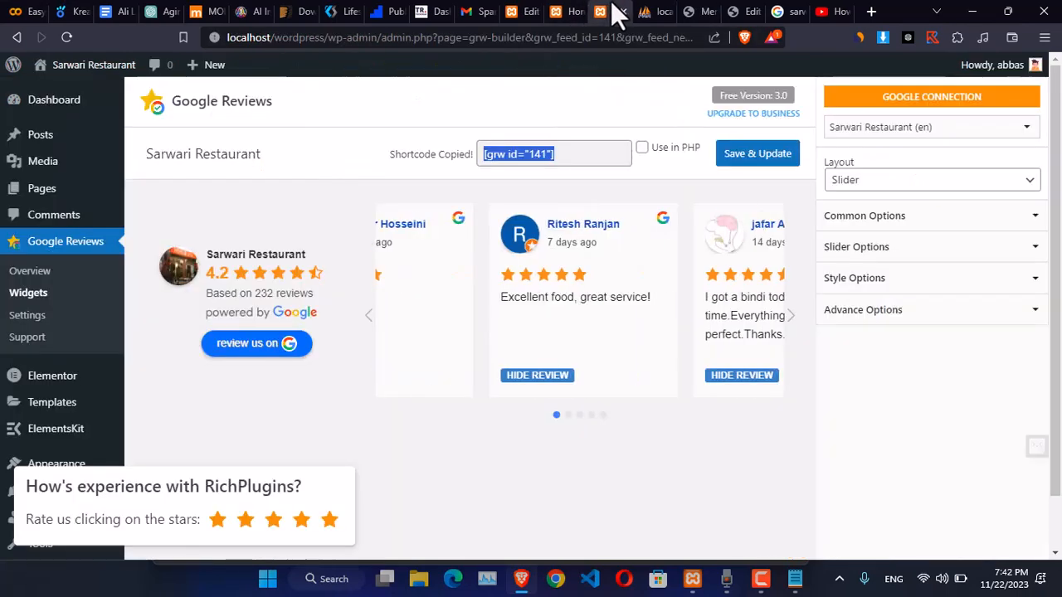
click(569, 12)
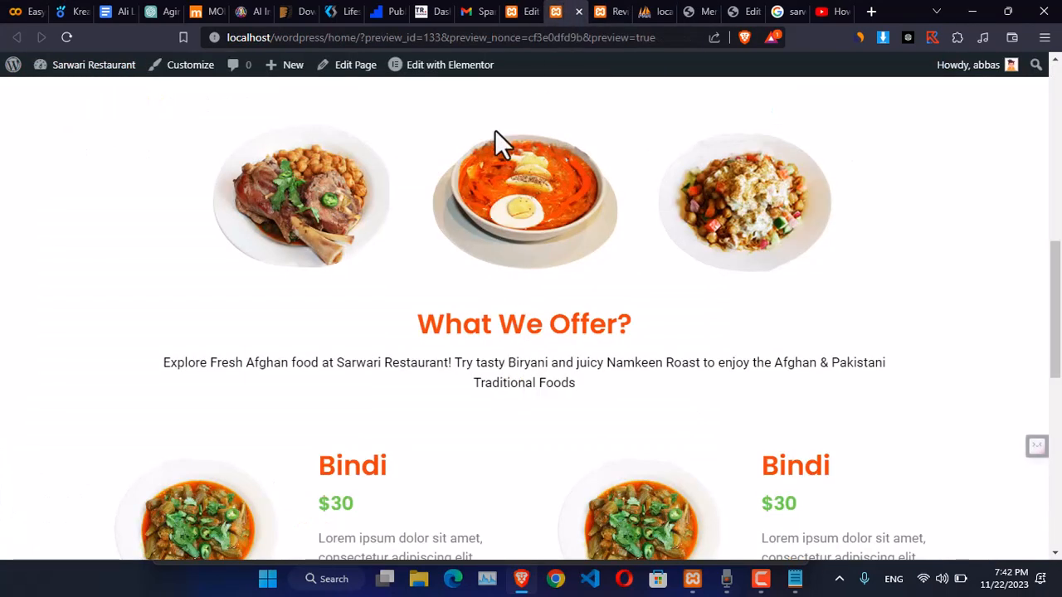
click(524, 16)
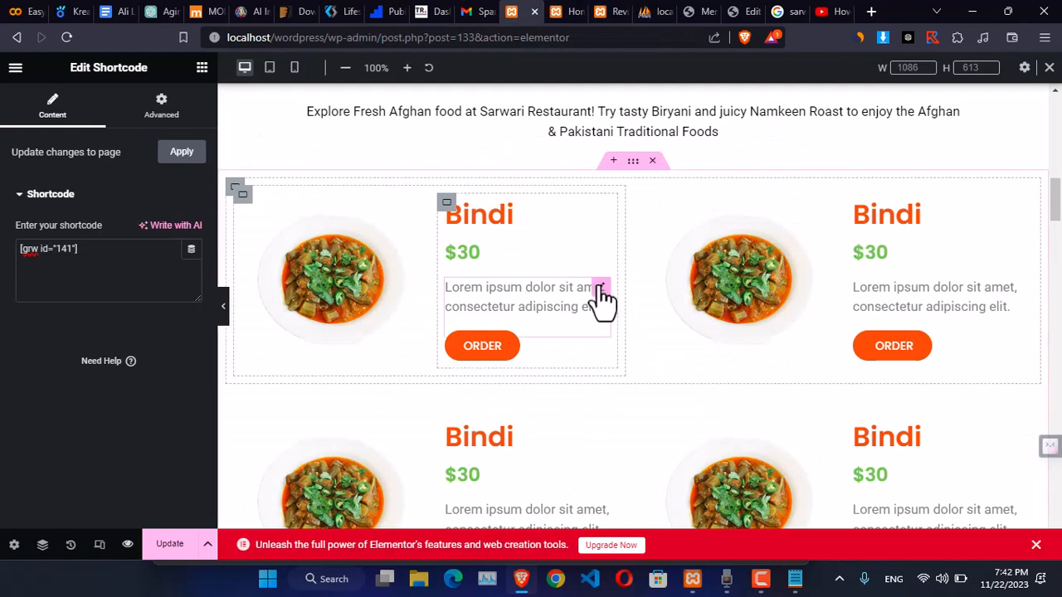
right_click(633, 163)
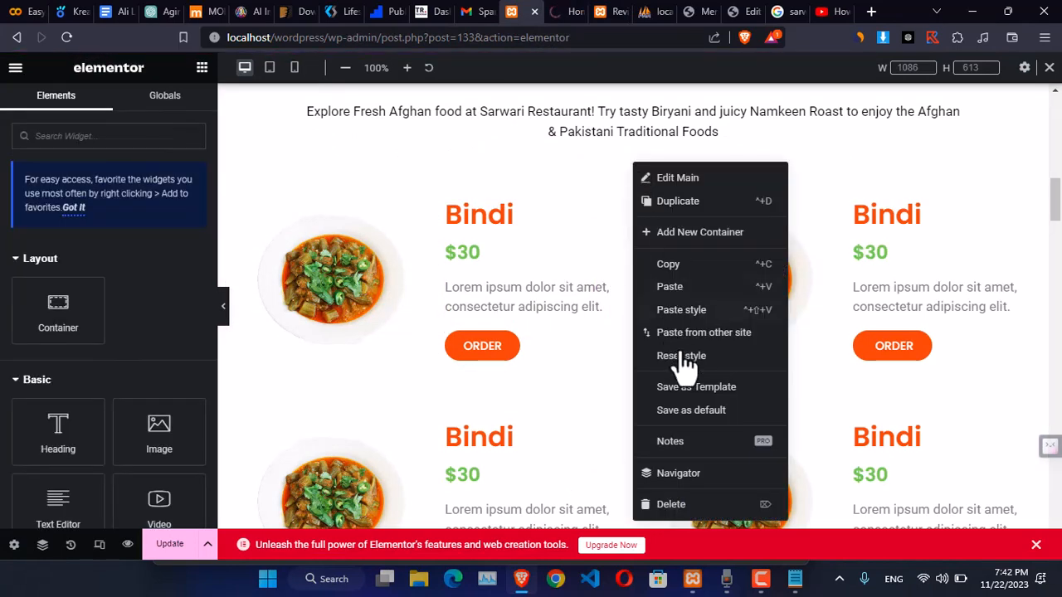
click(695, 388)
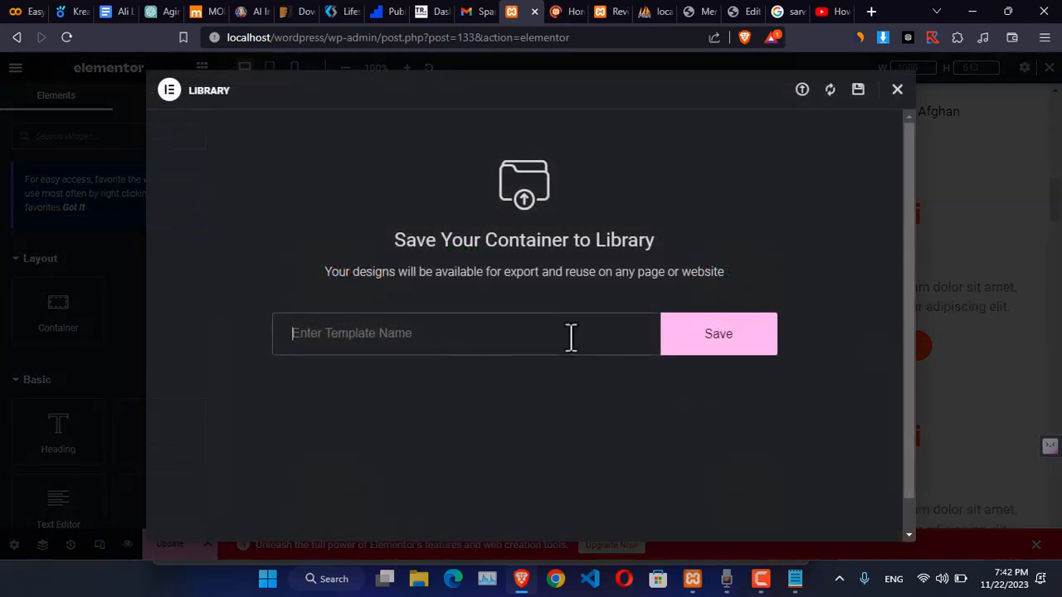
text(menu items)
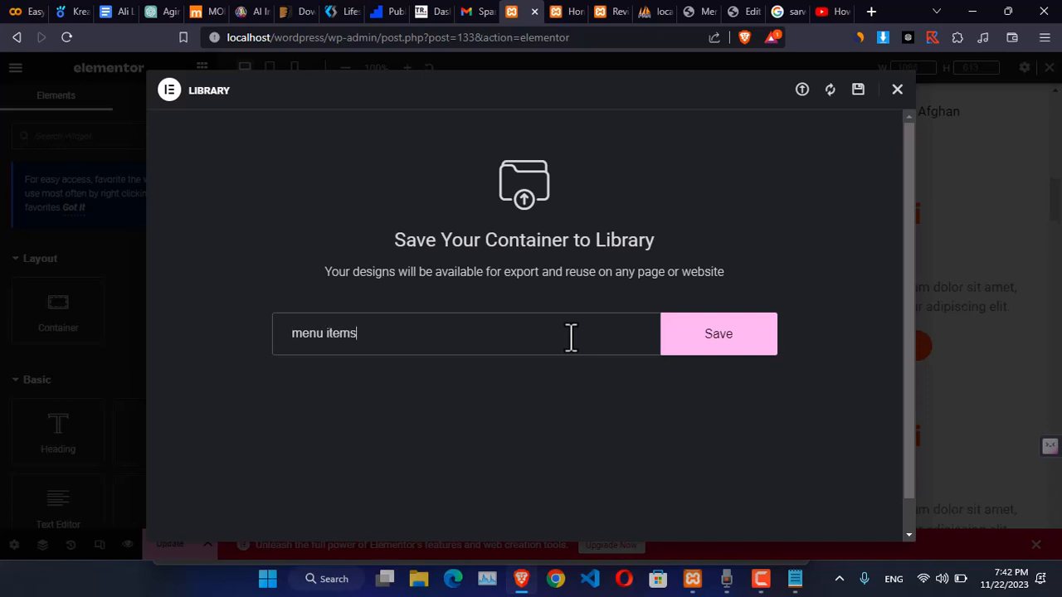
click(728, 333)
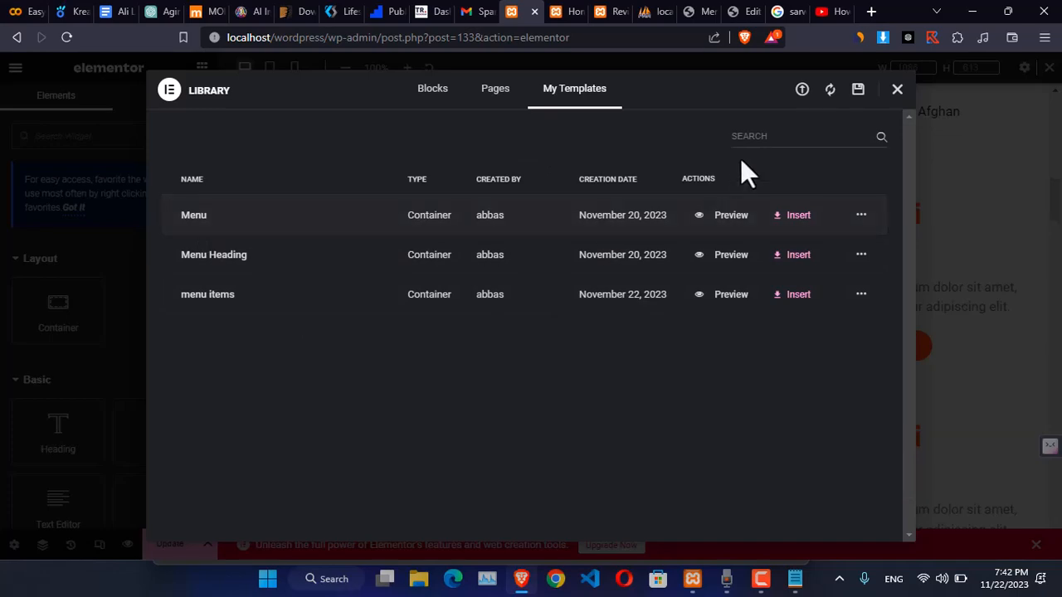
click(897, 89)
click(165, 547)
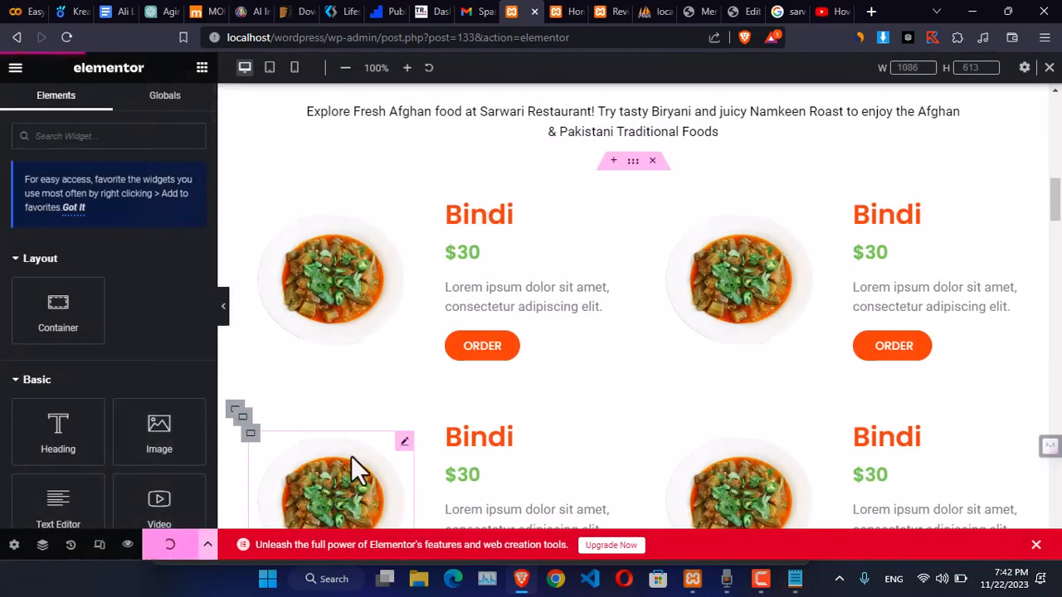
- Examine the footer area of the local home page preview and the footer of the live restaurant site's Menu page
click(565, 17)
drag(1056, 166, 1059, 494)
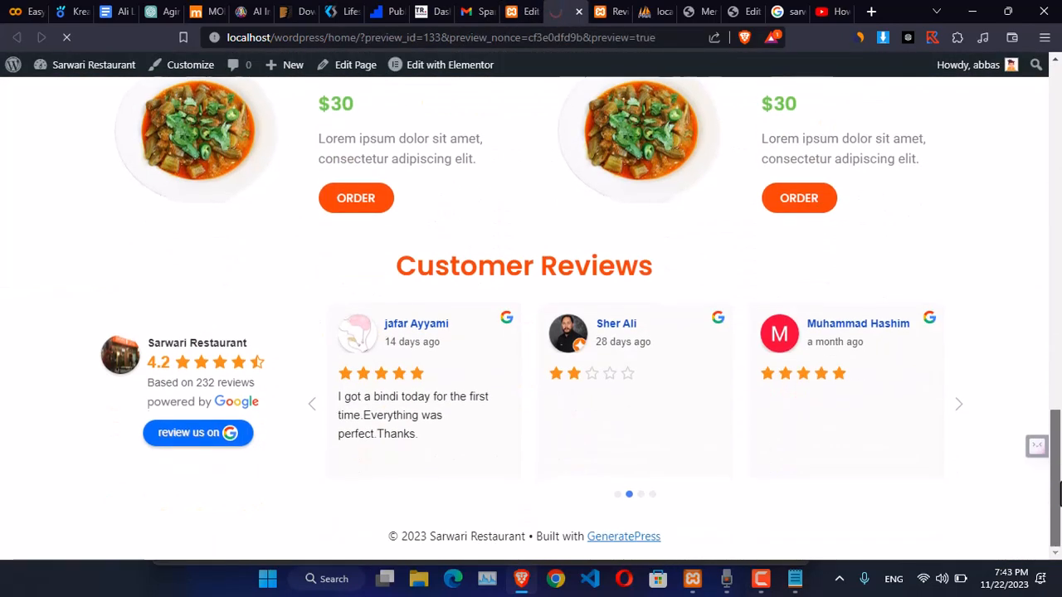
click(701, 12)
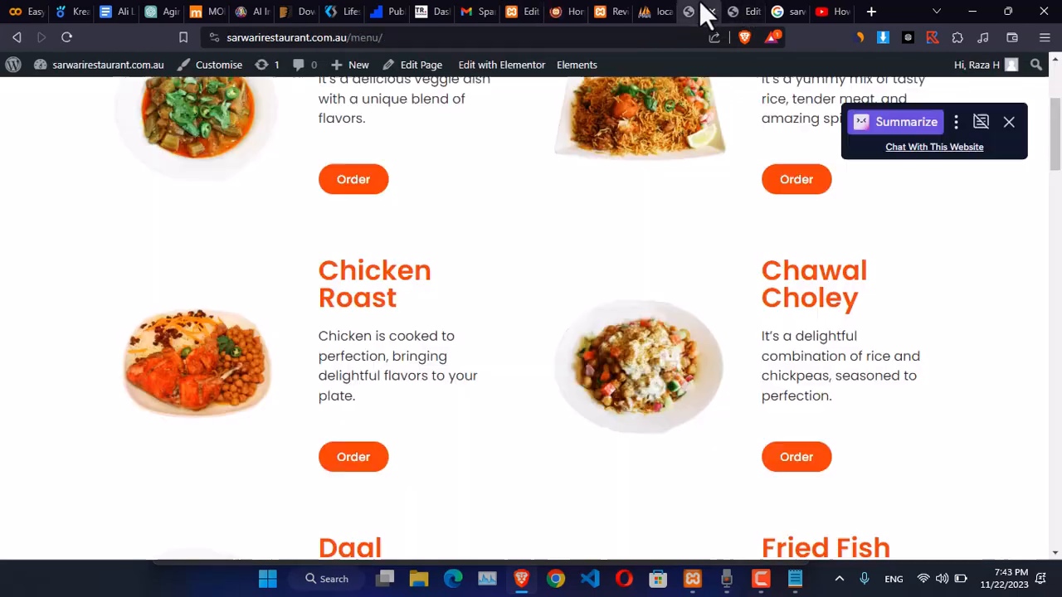
drag(1055, 157, 1057, 538)
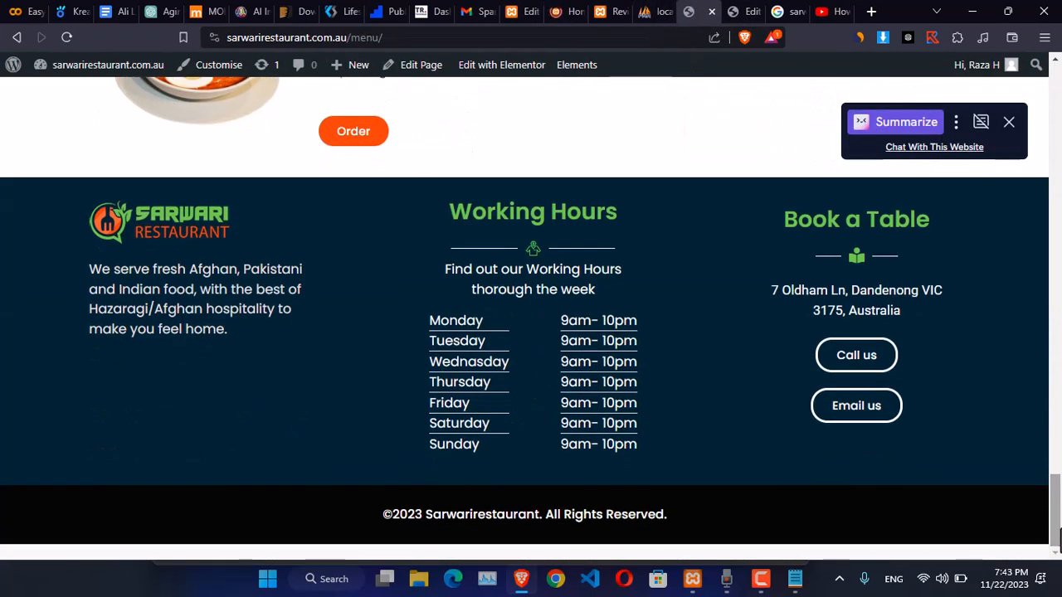
- Exit the Elementor editor of the local home page to the WordPress admin and open ElementsKit's Header Footer section
click(524, 11)
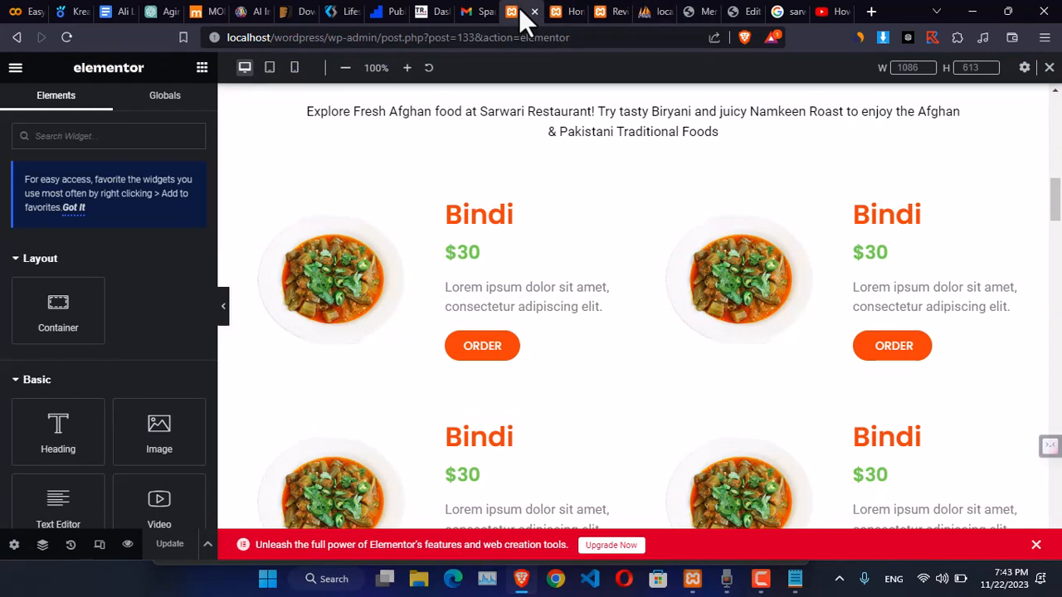
click(15, 70)
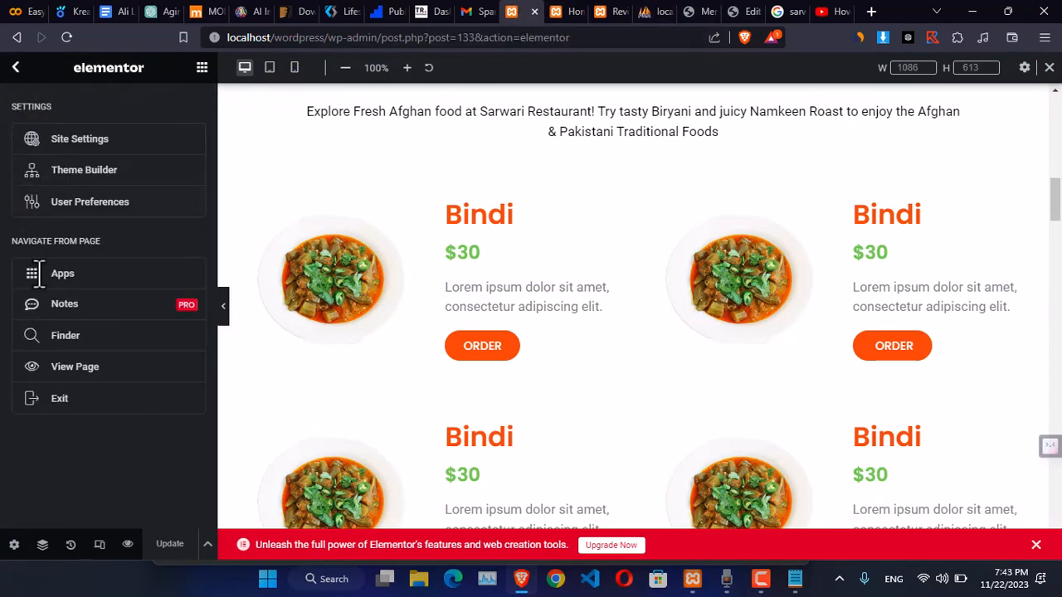
click(61, 401)
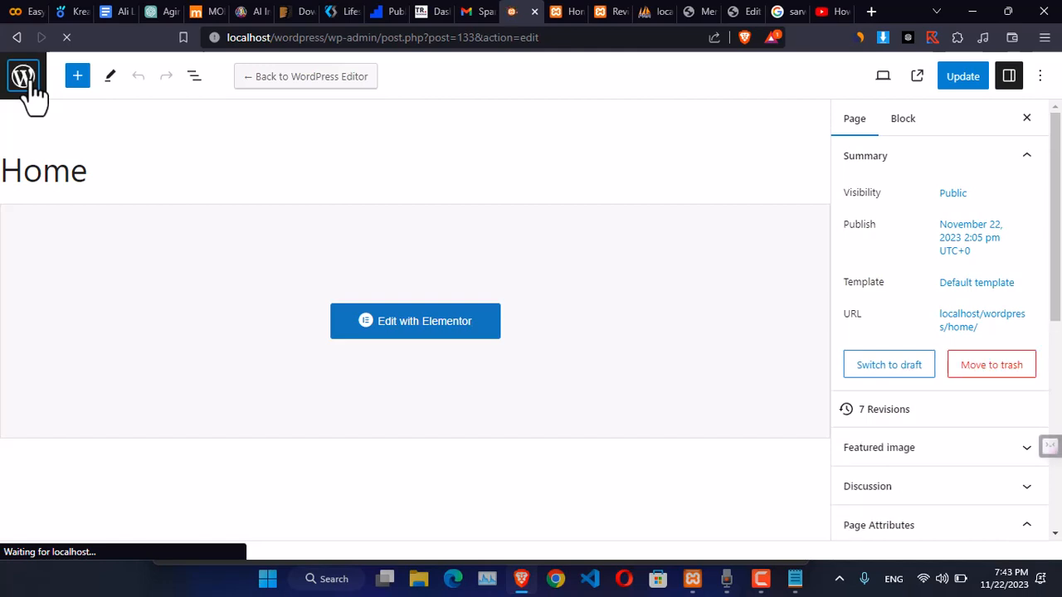
click(28, 83)
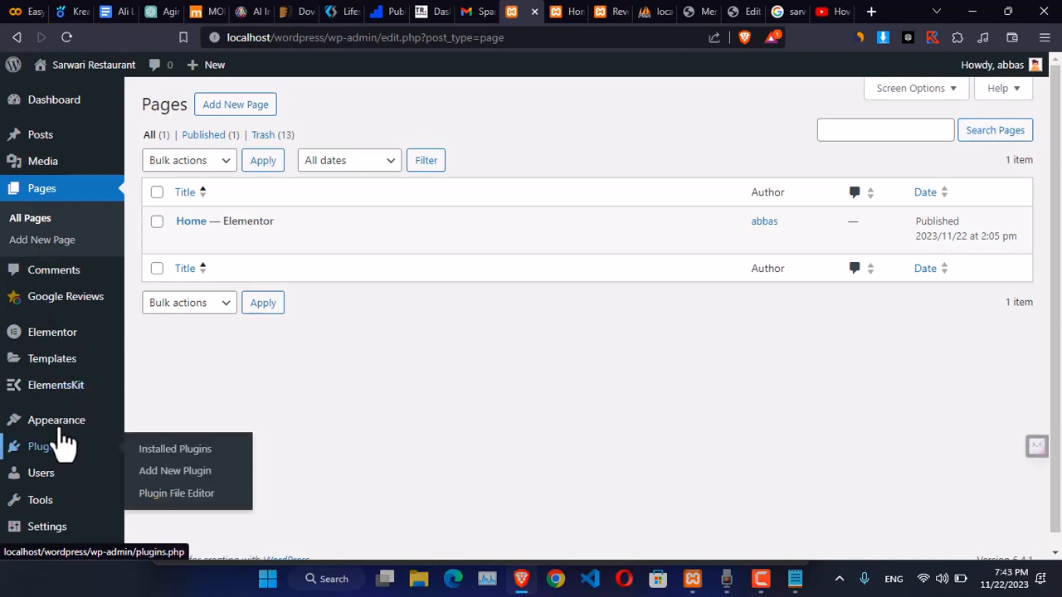
mouse_move(51, 395)
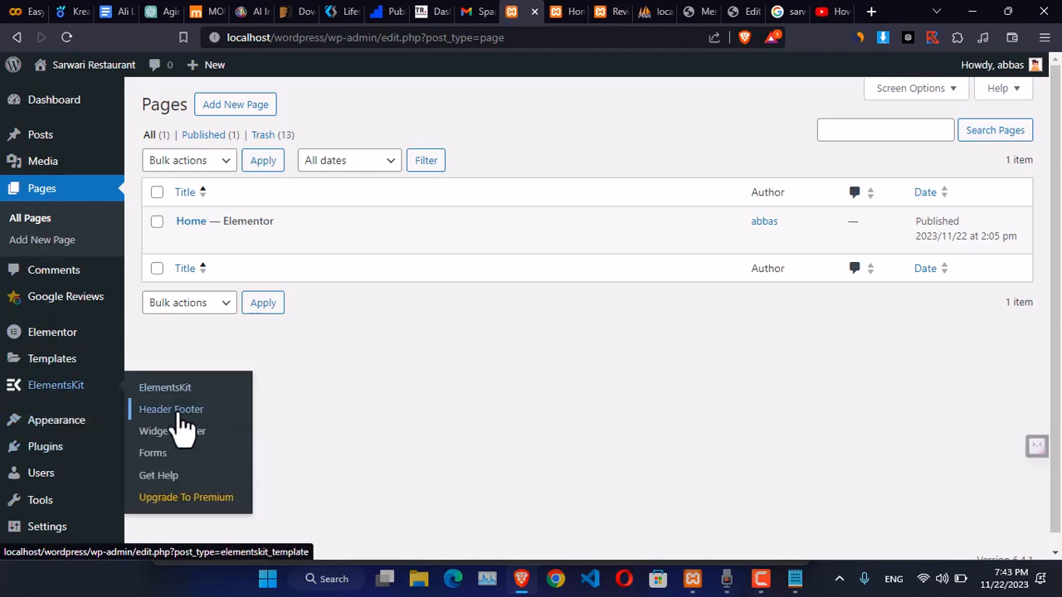
click(174, 411)
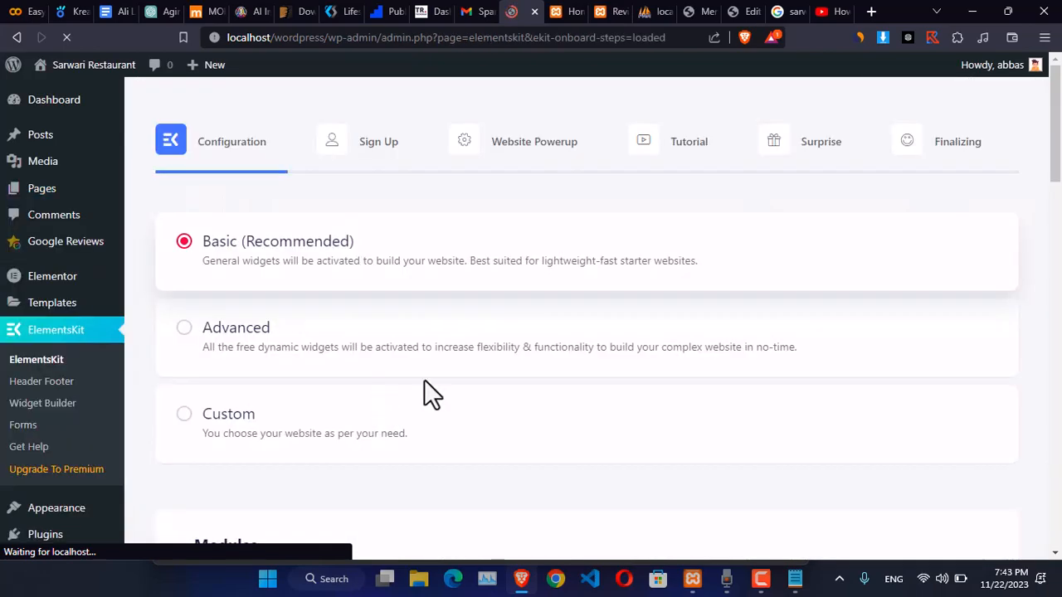
- Look through the ElementsKit modules and widgets and continue the setup with the Basic (Recommended) configuration
scroll(801, 341, down, 15)
scroll(910, 357, up, 4)
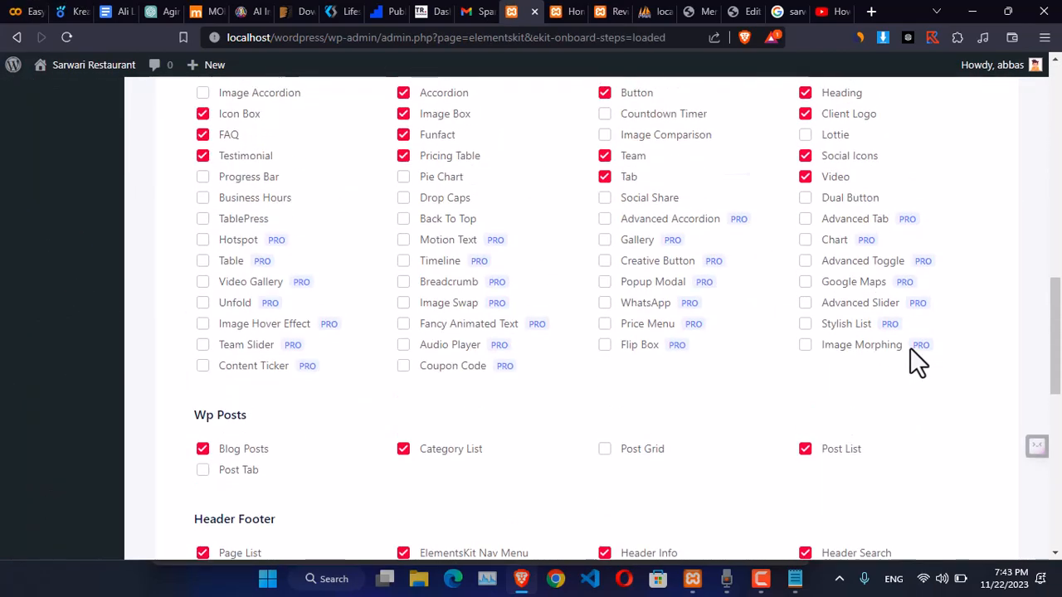
scroll(910, 348, up, 10)
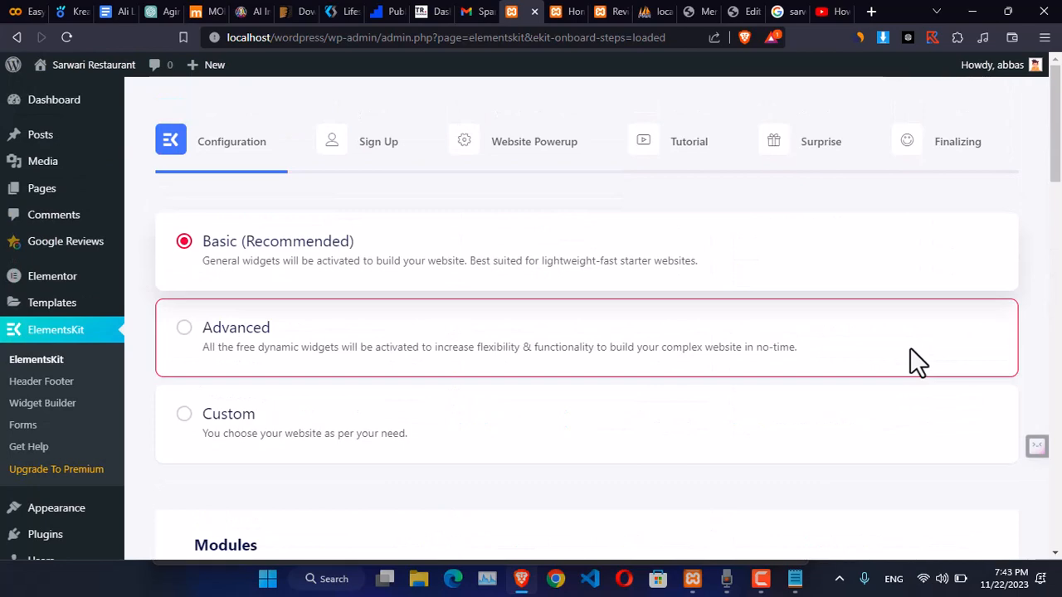
drag(1056, 170, 1059, 479)
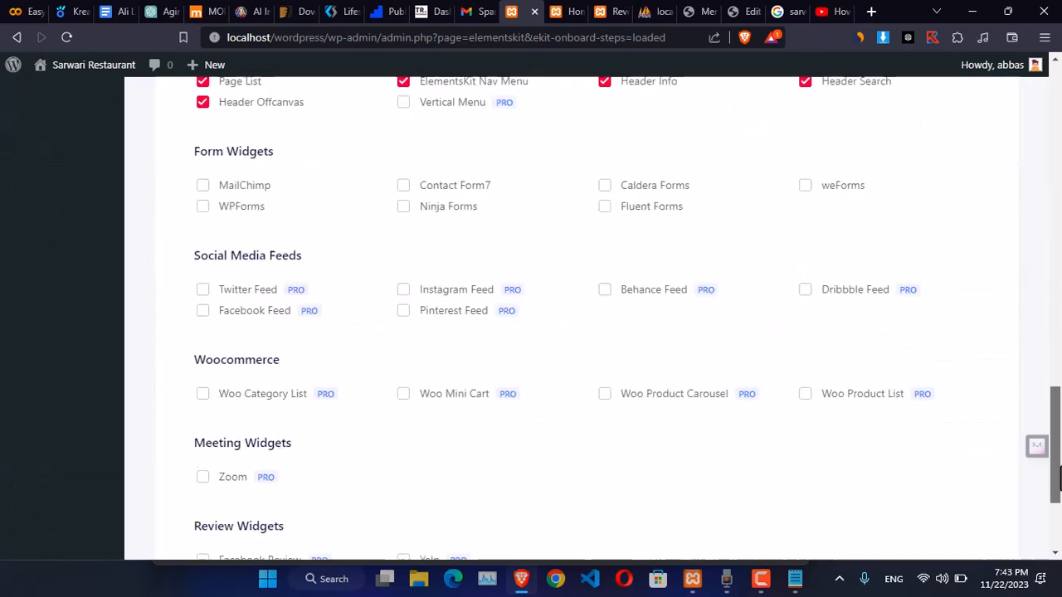
scroll(1059, 480, down, 3)
click(961, 478)
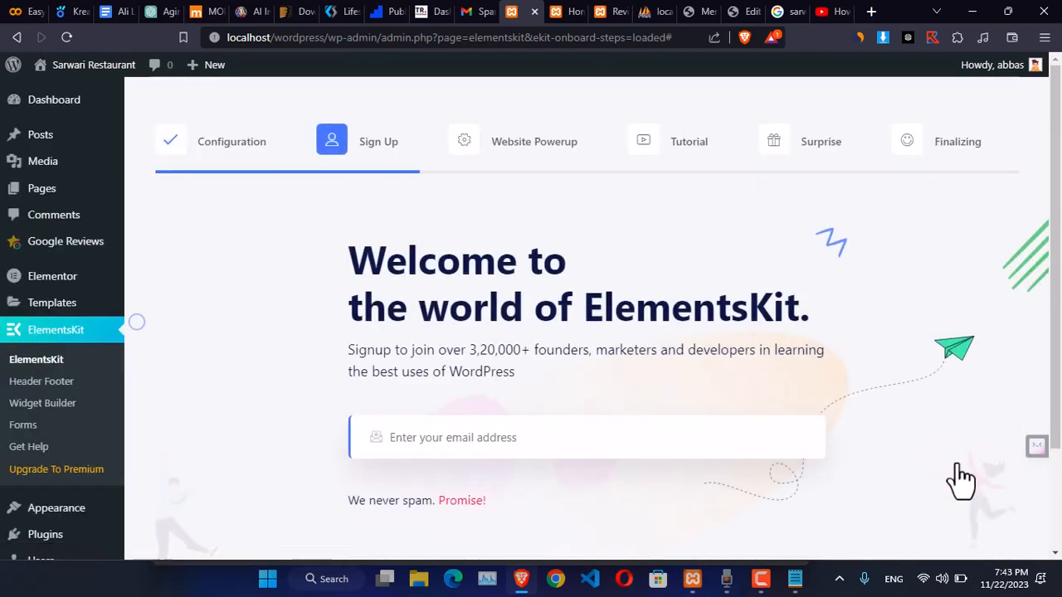
- Go through the remaining ElementsKit setup stages without entering an email or installing extra plugins, and save the changes
scroll(884, 385, down, 3)
click(777, 477)
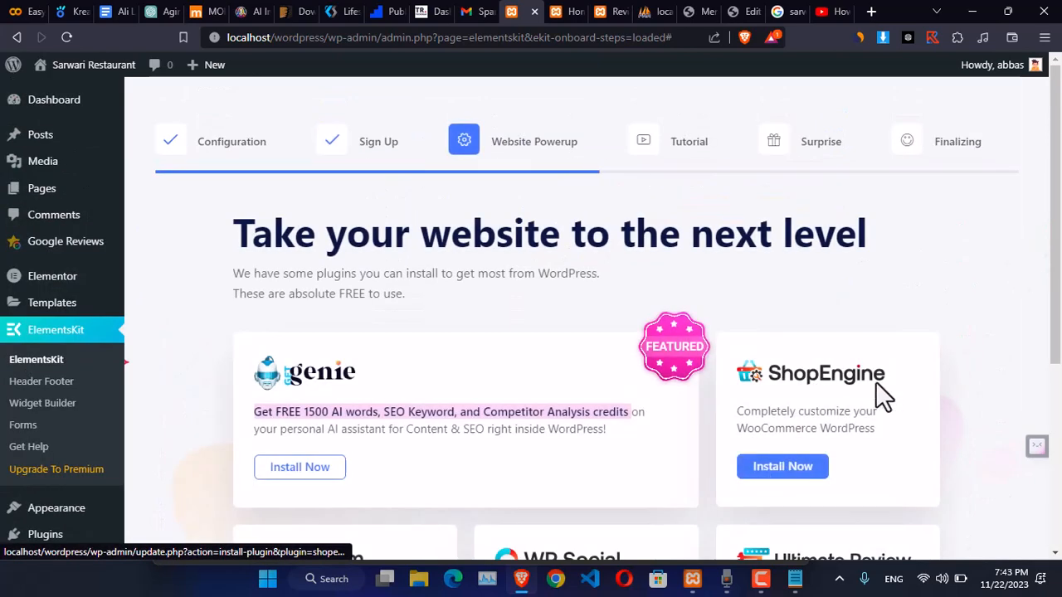
scroll(916, 407, down, 5)
click(875, 467)
scroll(813, 398, down, 3)
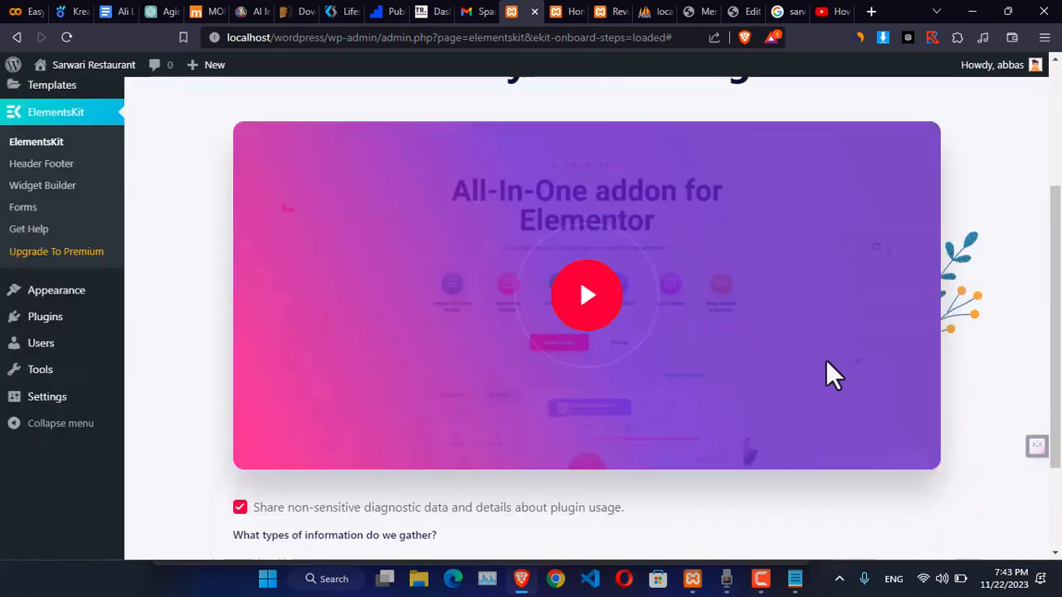
scroll(830, 374, down, 3)
click(857, 470)
scroll(829, 398, down, 5)
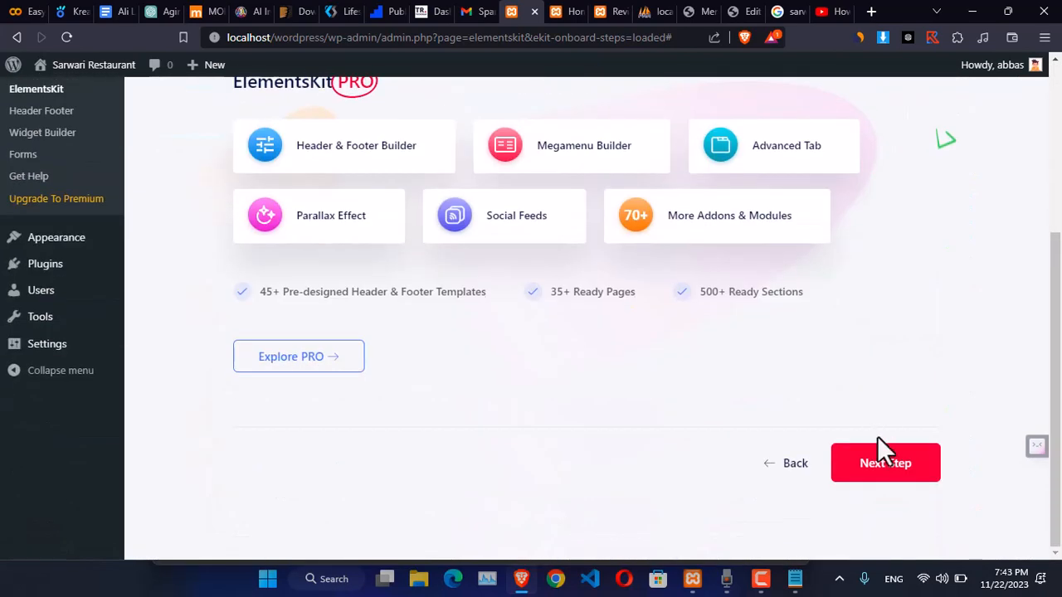
click(881, 452)
scroll(758, 315, down, 3)
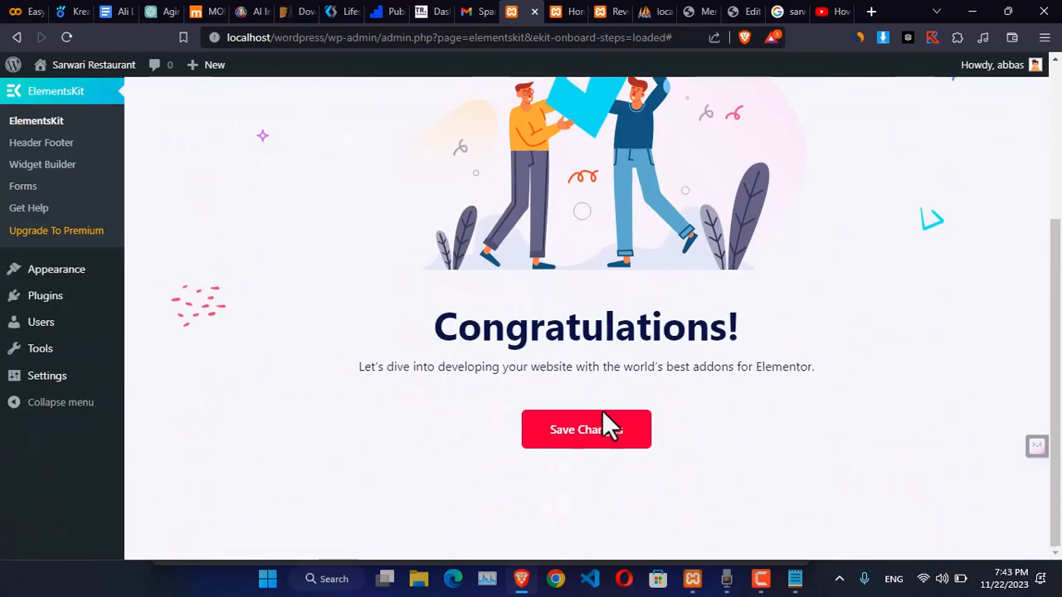
click(608, 432)
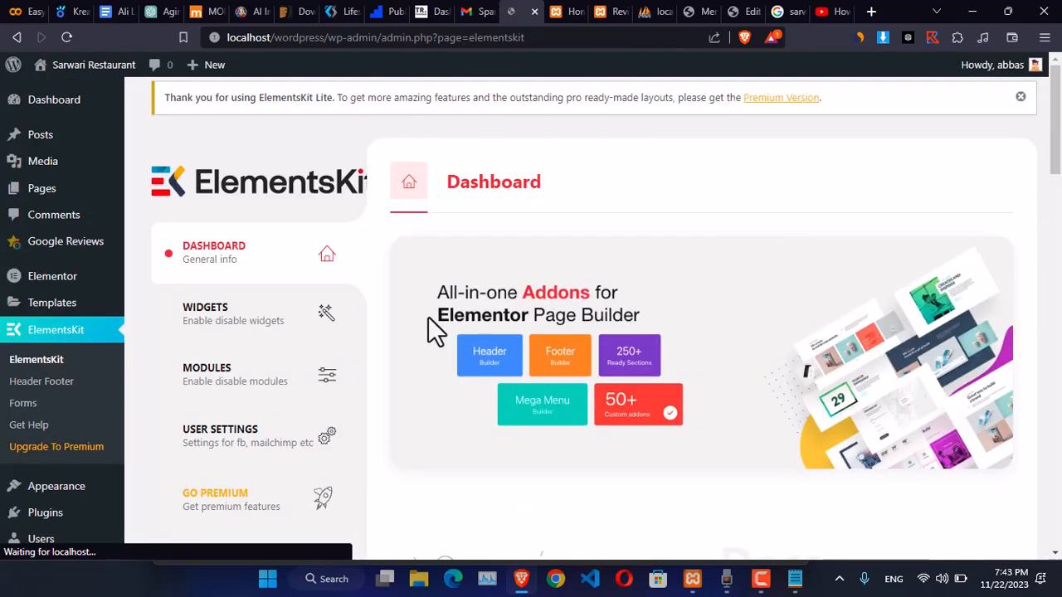
- Create an ElementsKit template titled "Footer" with type Footer for the Entire Site, activate it and save the changes
click(51, 388)
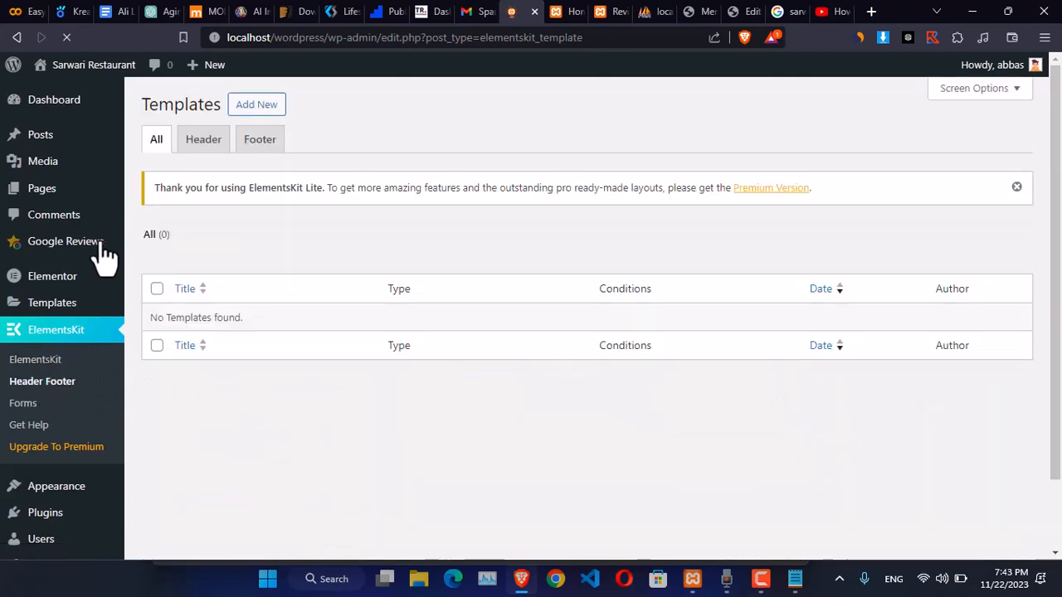
click(259, 142)
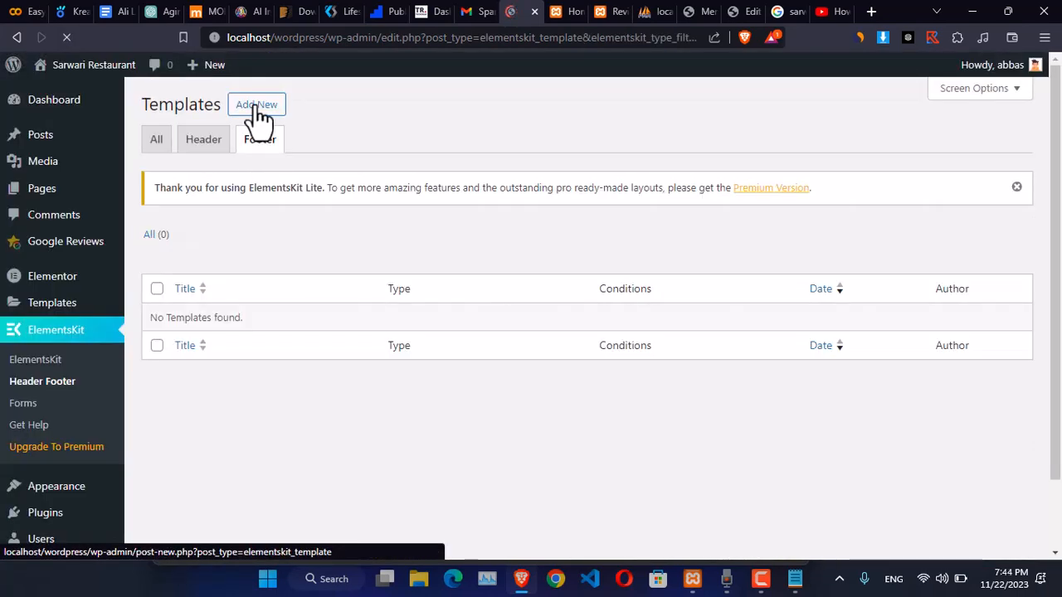
click(256, 105)
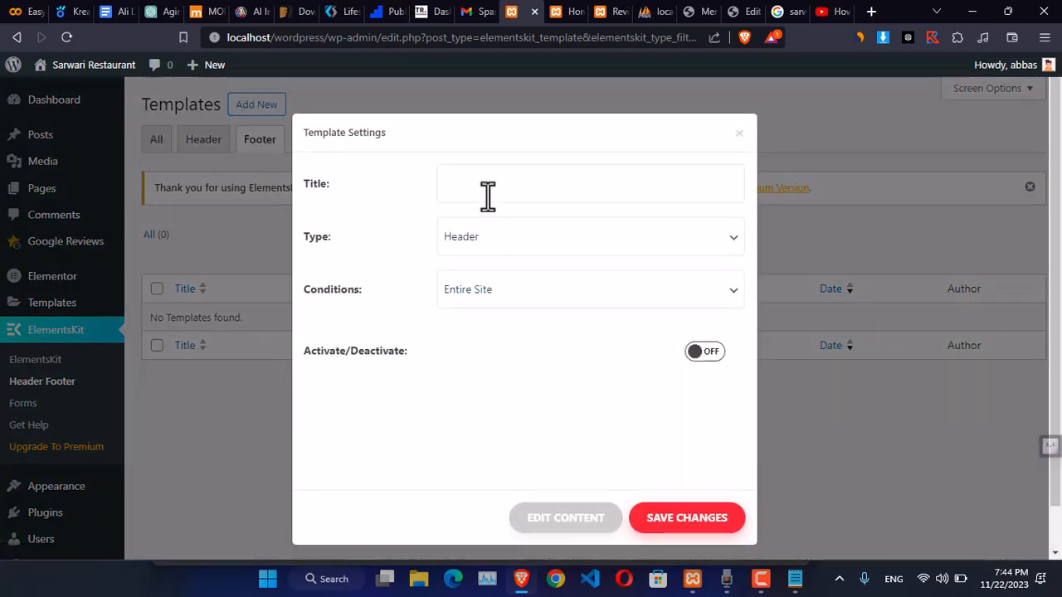
click(488, 187)
text(Foote)
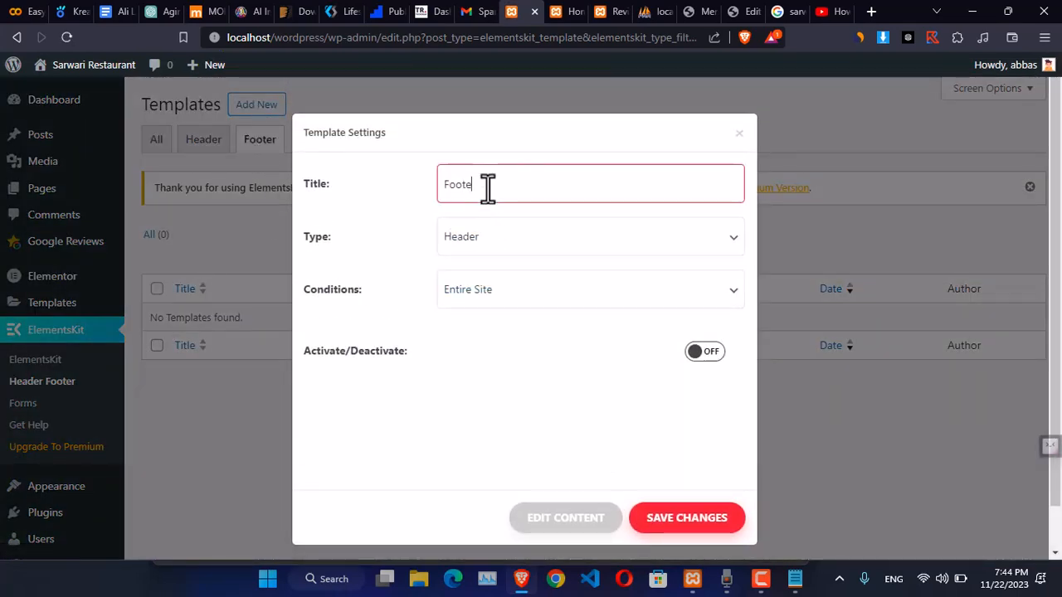
text(r)
click(486, 245)
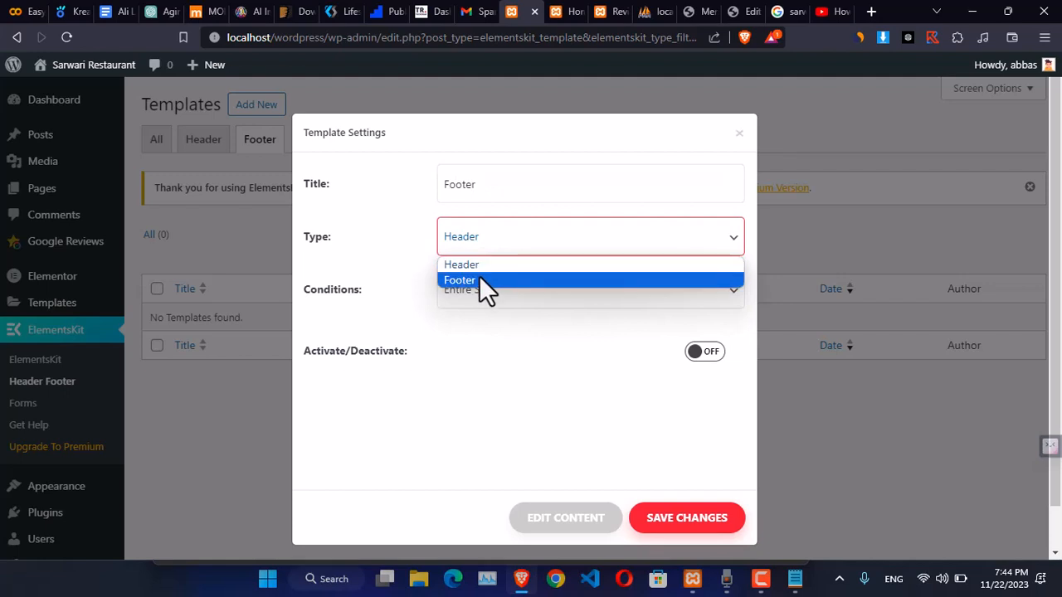
click(478, 281)
click(704, 352)
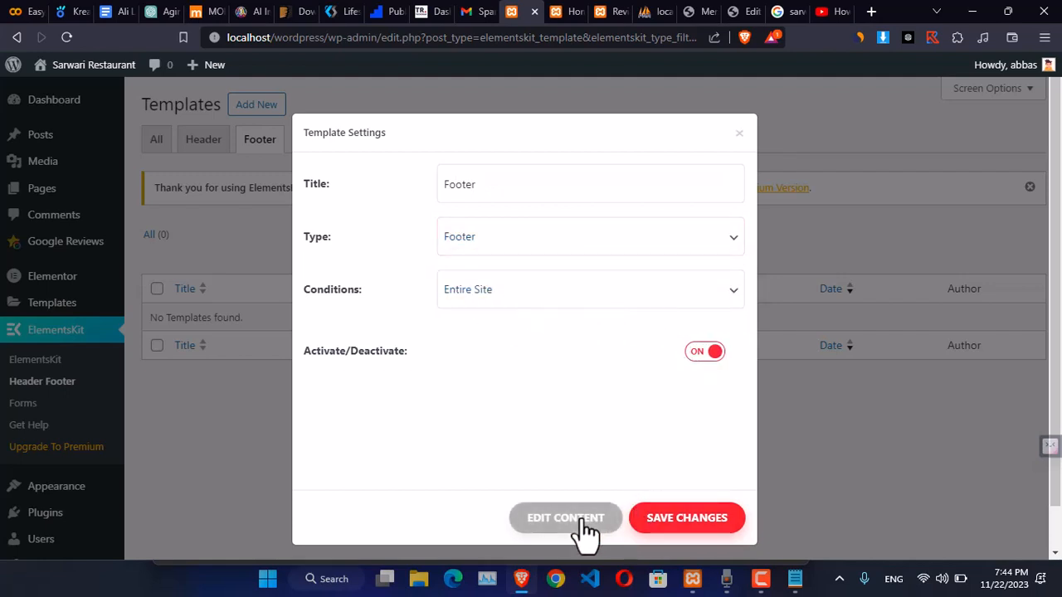
click(656, 521)
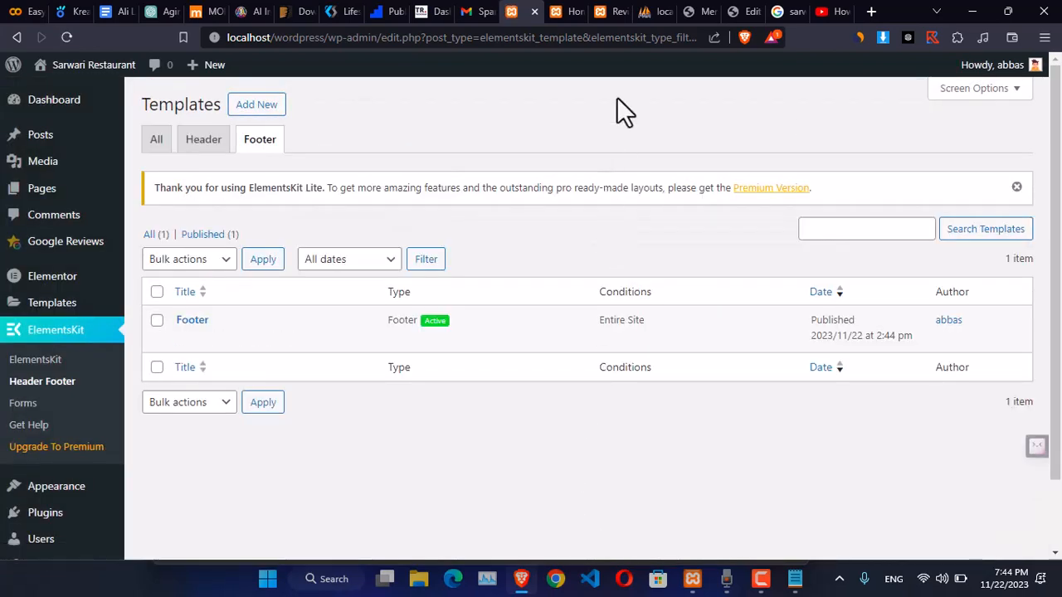
- Close the browser pages for the home preview, Google Reviews and phpMyAdmin, and return to the footer templates list
click(583, 16)
click(582, 16)
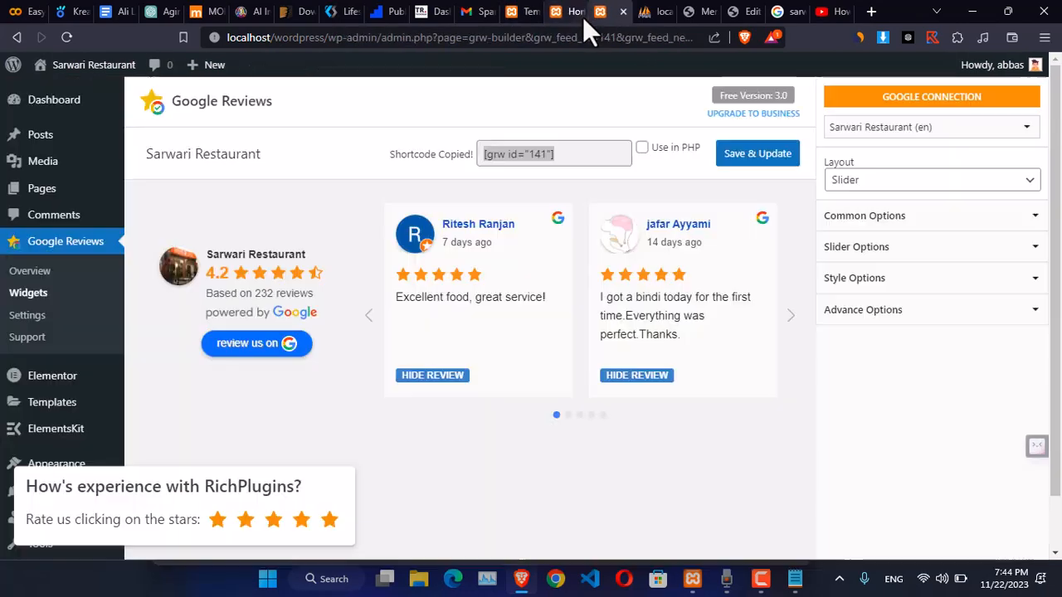
click(578, 13)
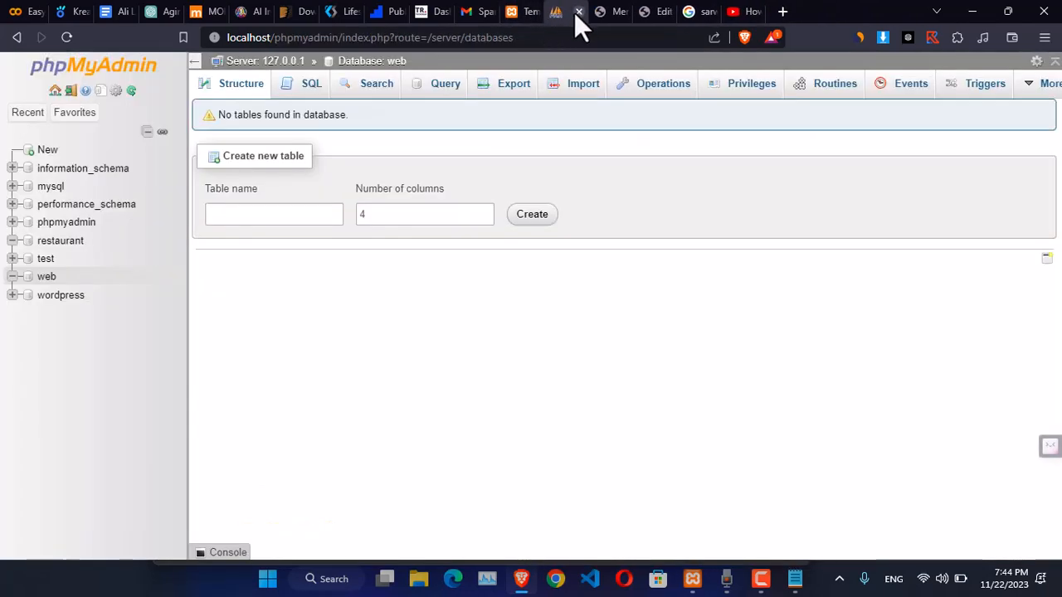
click(579, 13)
click(521, 15)
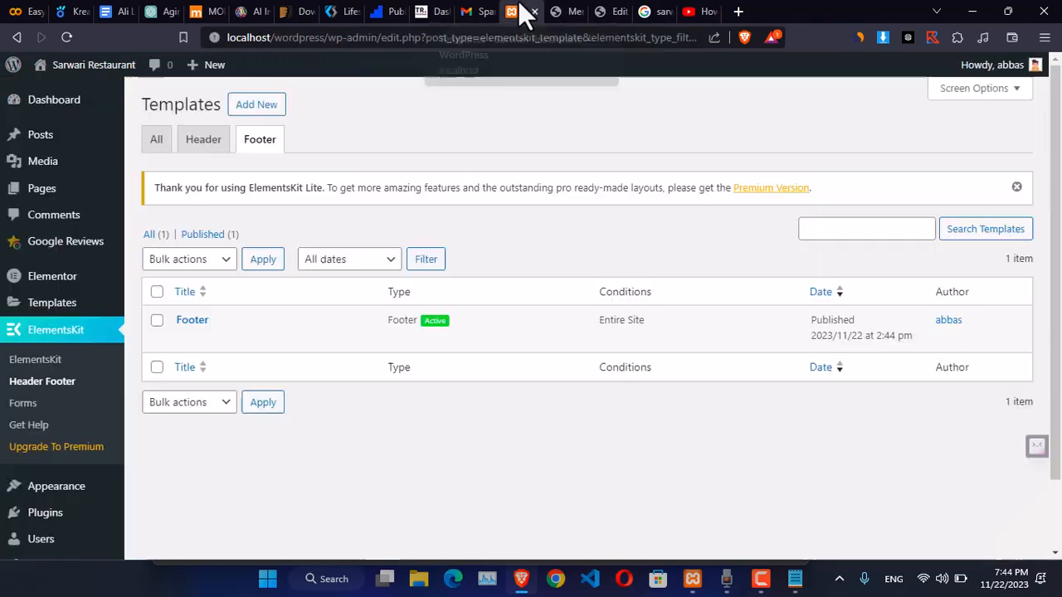
- Open the Footer template's content for editing in Elementor and check the footer of the live restaurant site as reference
mouse_move(213, 348)
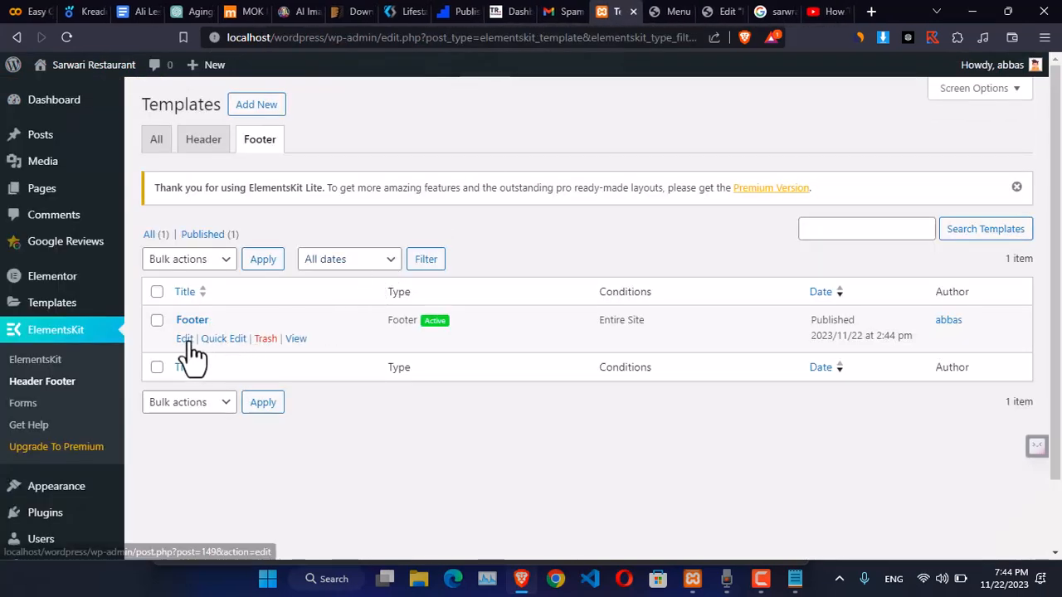
click(184, 342)
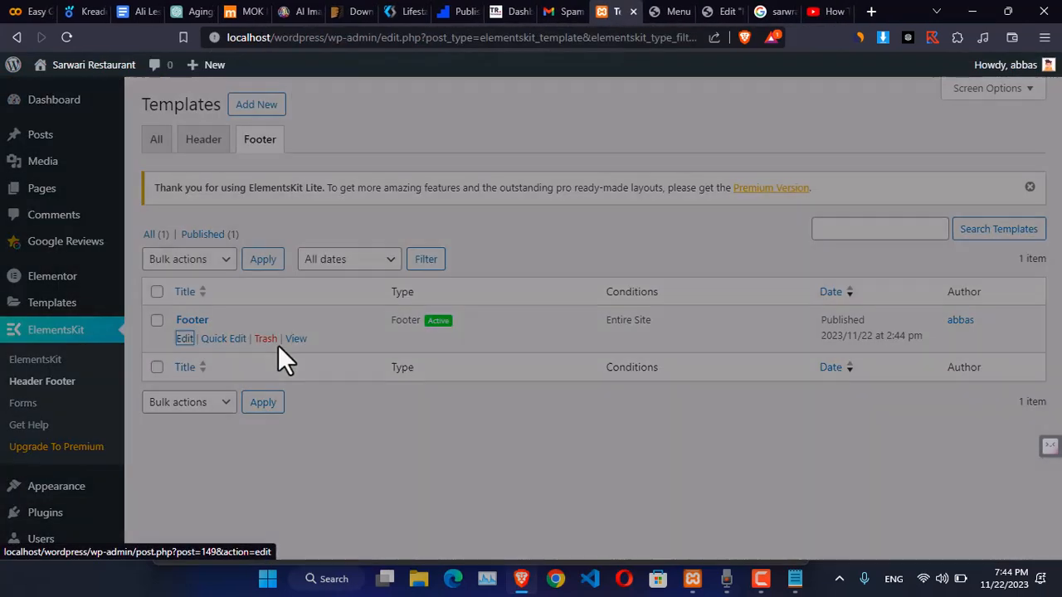
click(569, 521)
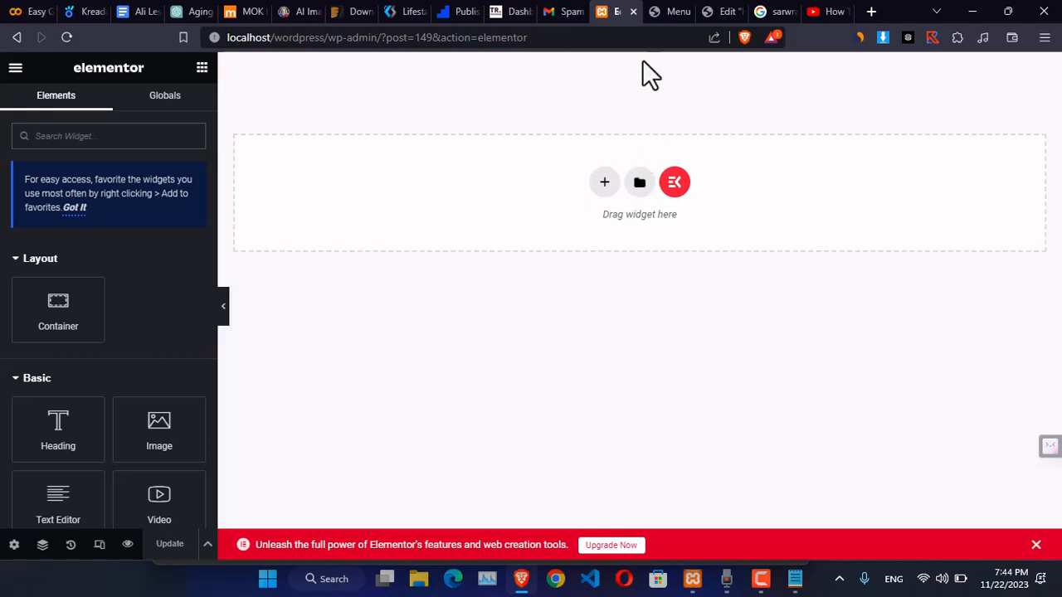
click(671, 12)
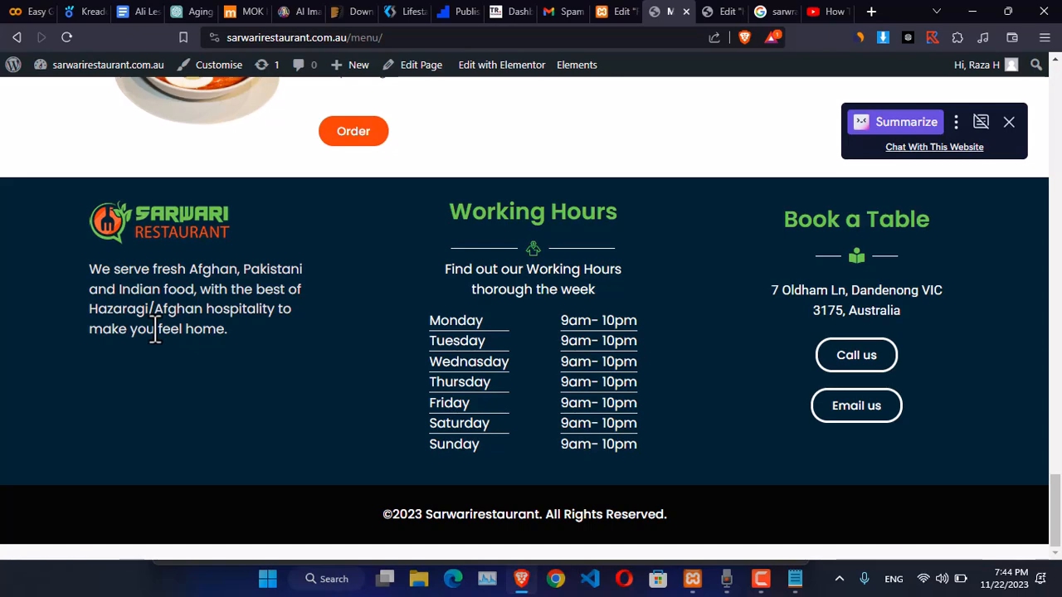
click(613, 11)
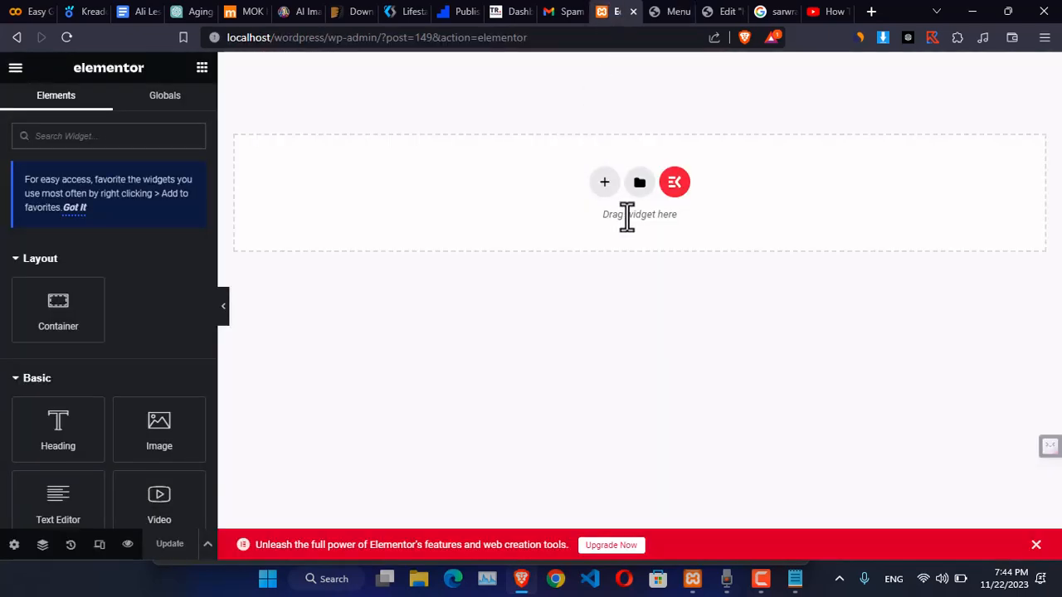
- Insert the "Footer – Section 2" section from the ElementsKit library's Footer category into the template
click(675, 182)
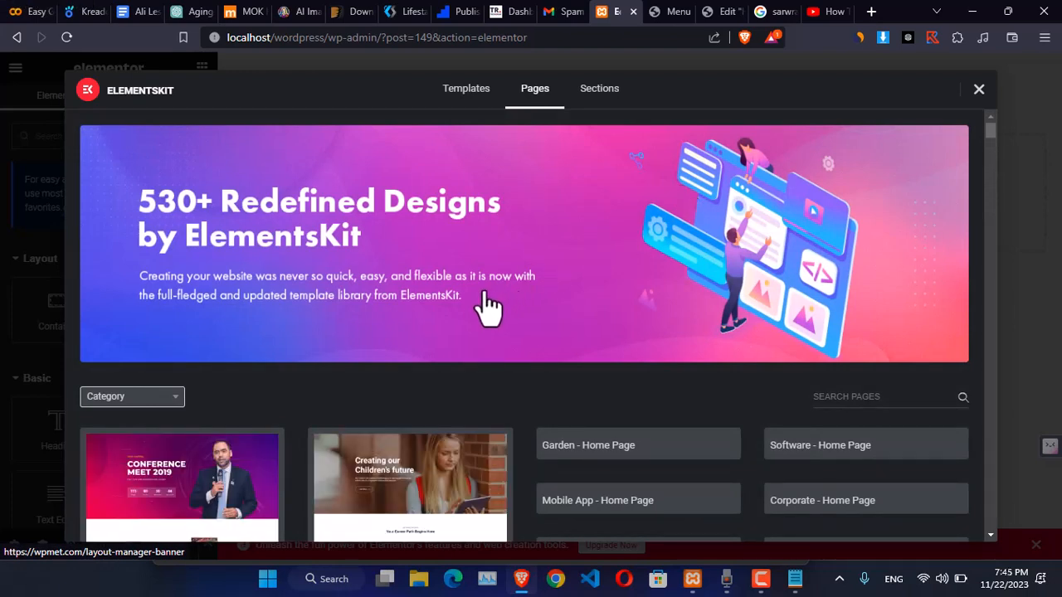
scroll(487, 307, down, 2)
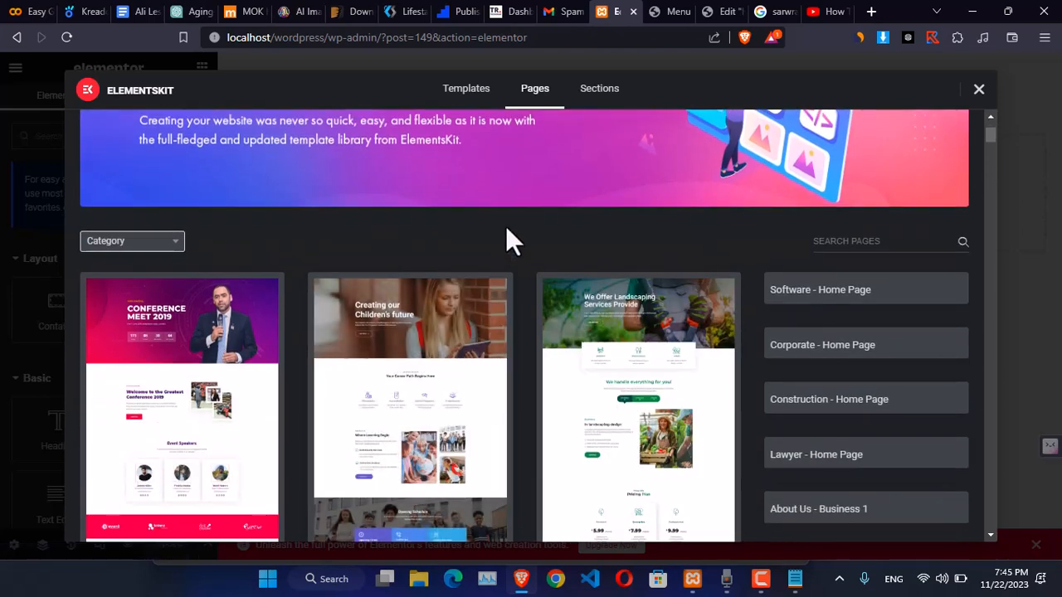
click(162, 242)
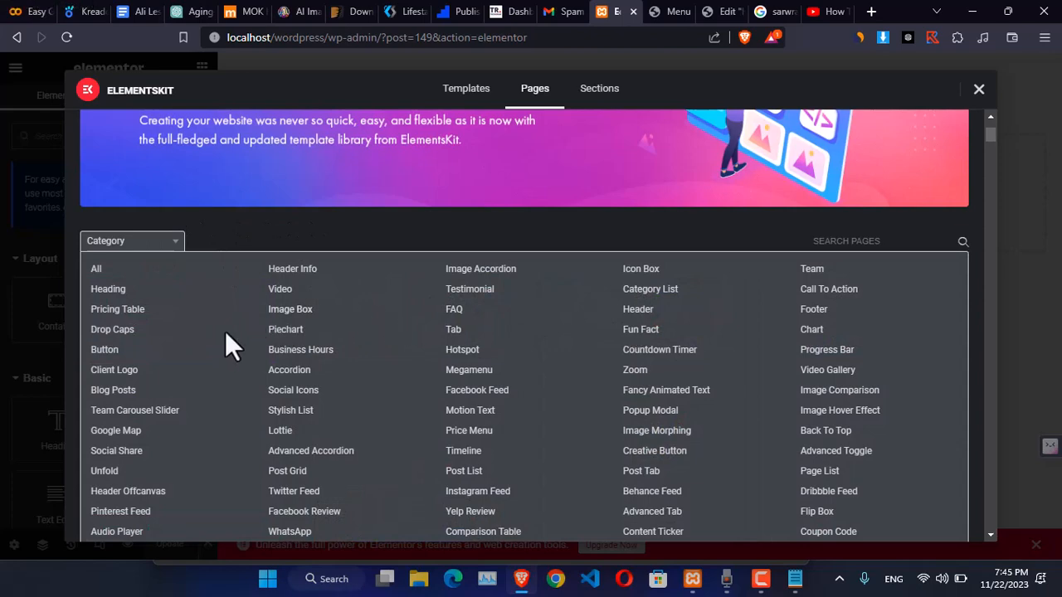
click(671, 214)
click(170, 243)
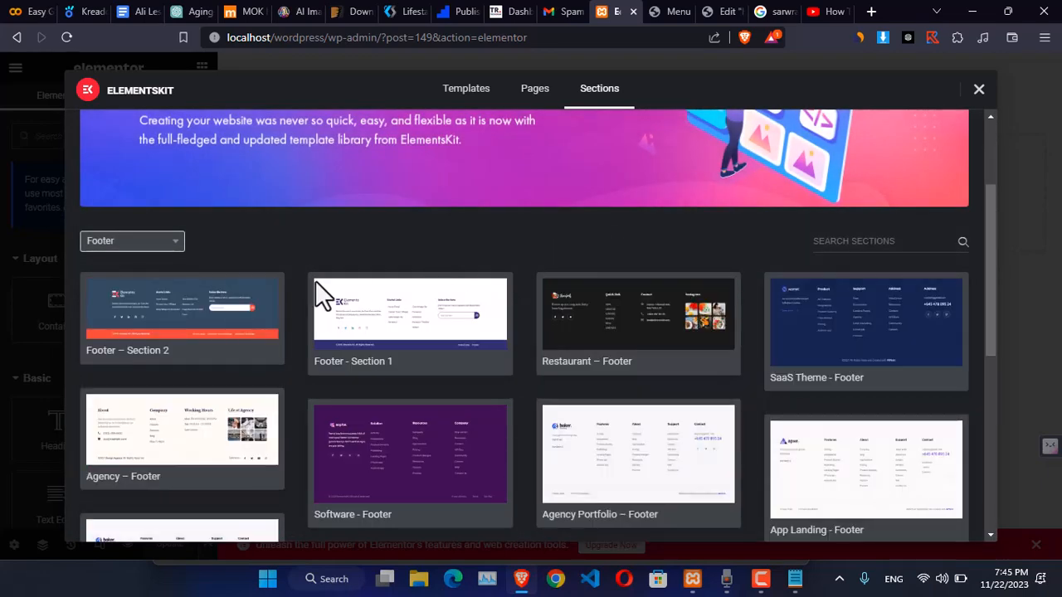
click(182, 311)
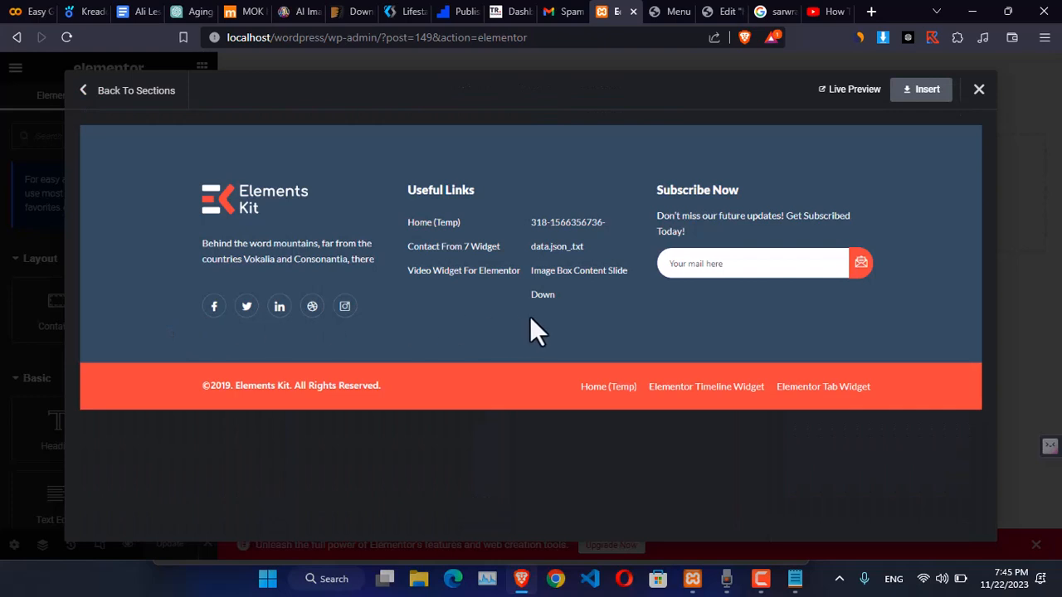
click(931, 96)
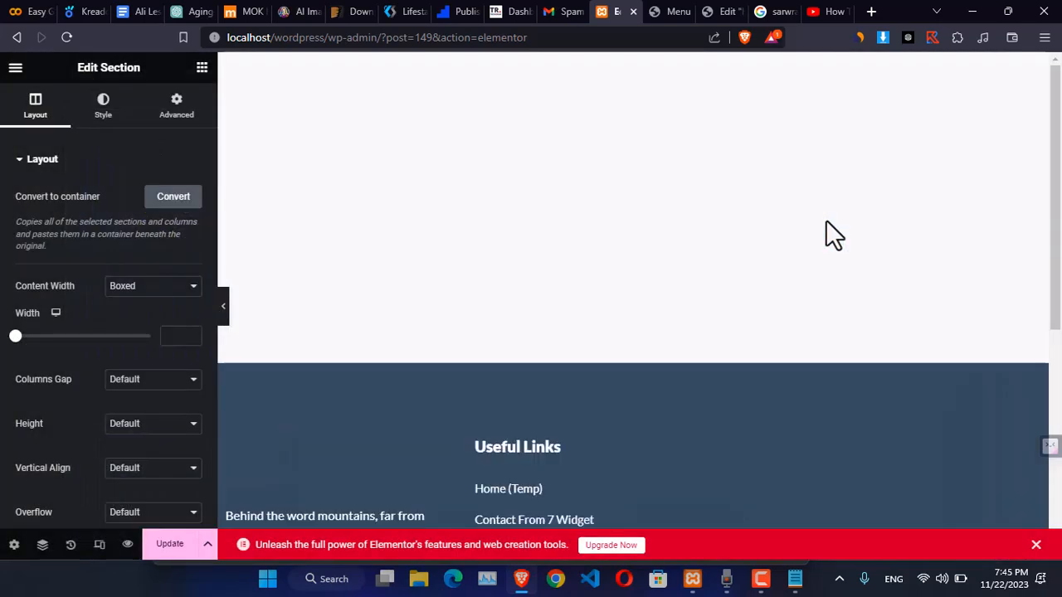
- Replace the Elements Kit logo in the footer's first column with the Sarwari Restaurant logo from the media library
scroll(732, 313, down, 4)
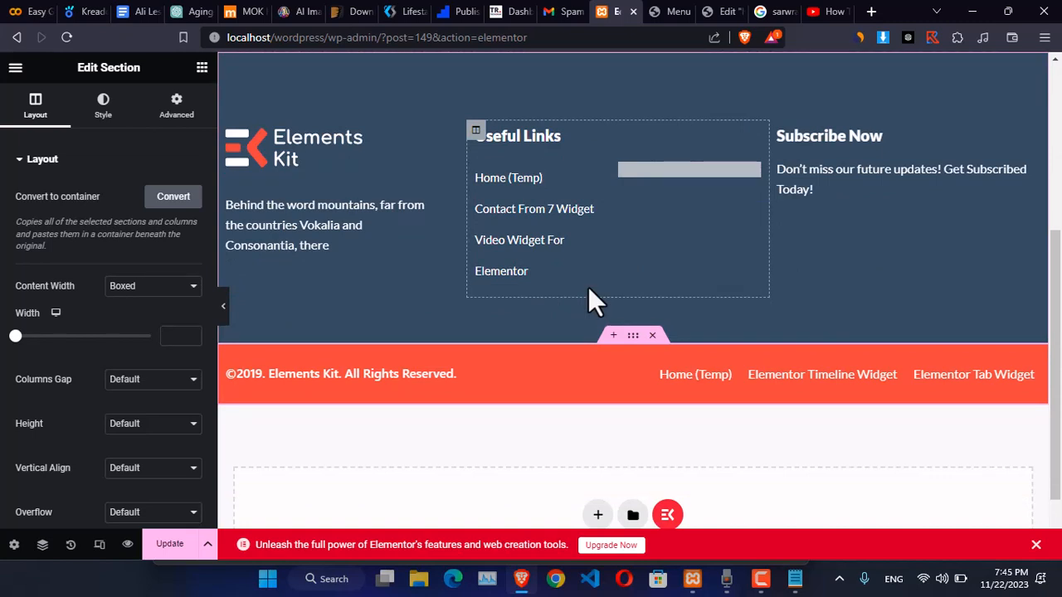
click(280, 159)
click(138, 261)
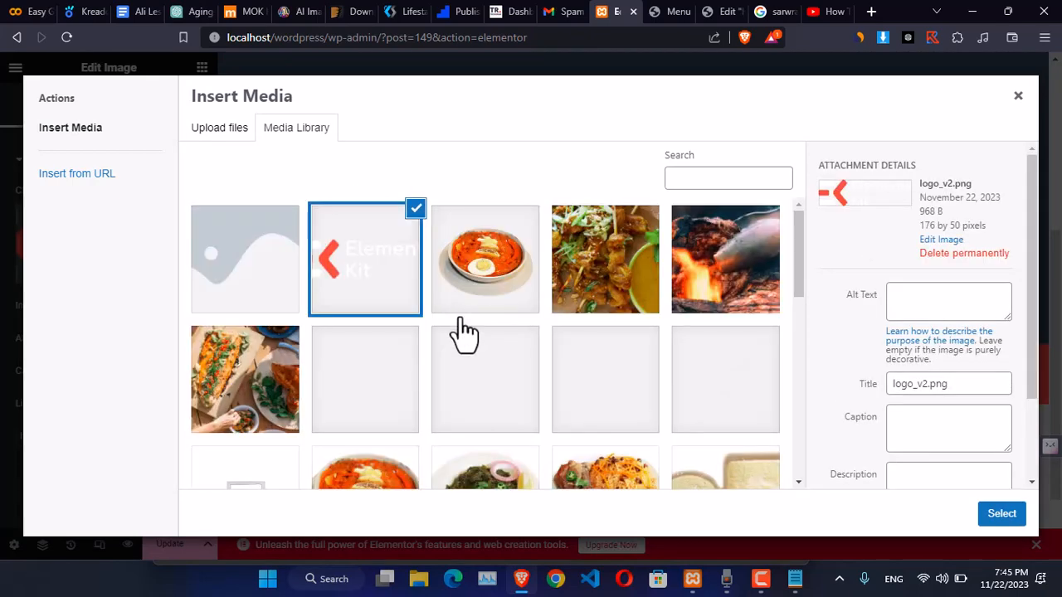
scroll(479, 357, down, 5)
scroll(486, 365, down, 3)
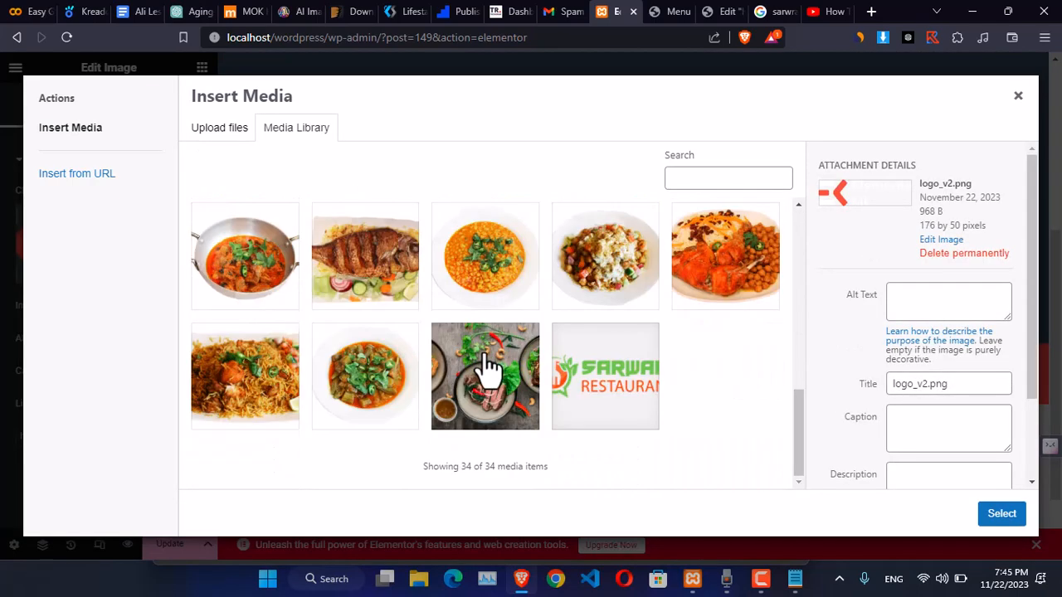
click(588, 393)
click(1013, 515)
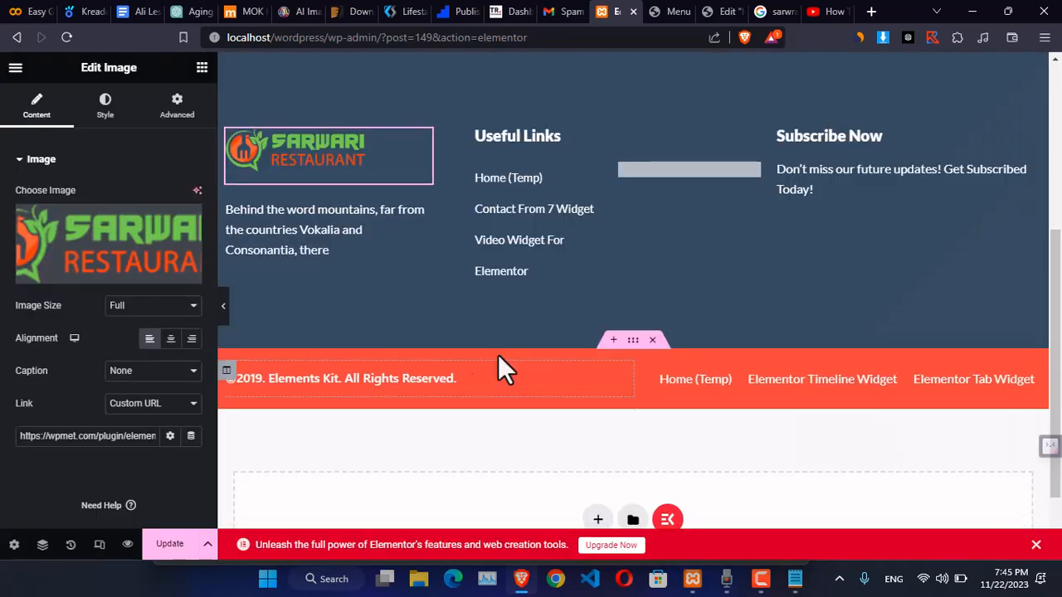
- Add Elementor's Social Icons widget below the description text in the footer's first column
click(286, 224)
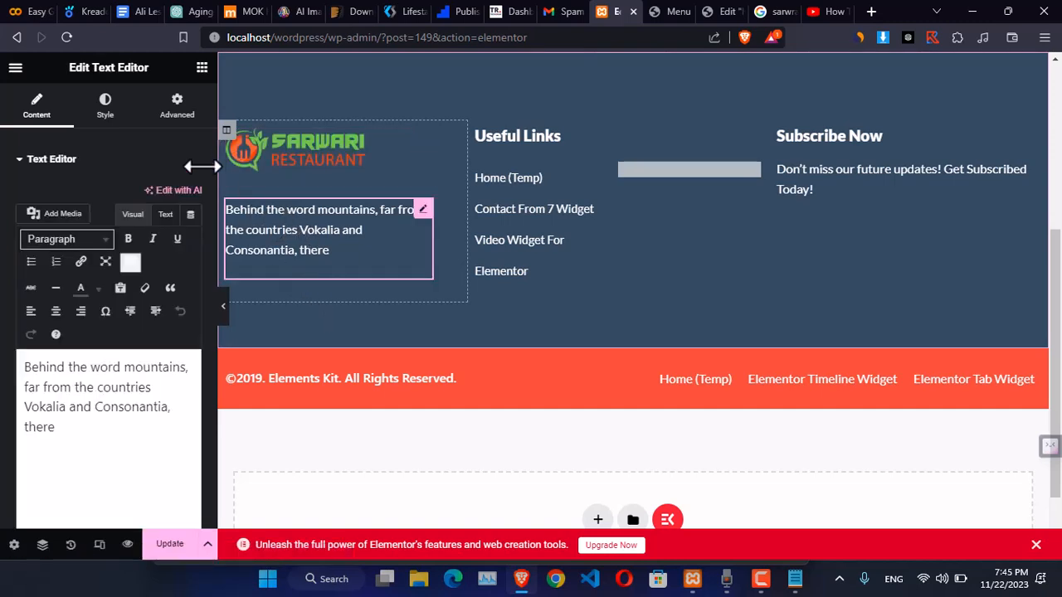
click(202, 68)
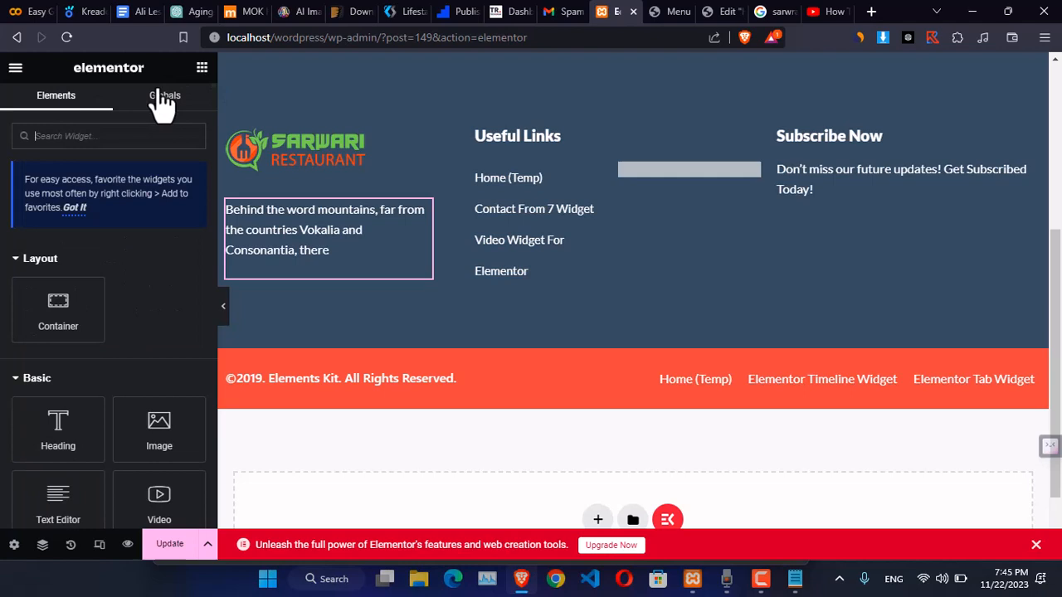
click(128, 139)
text(sd)
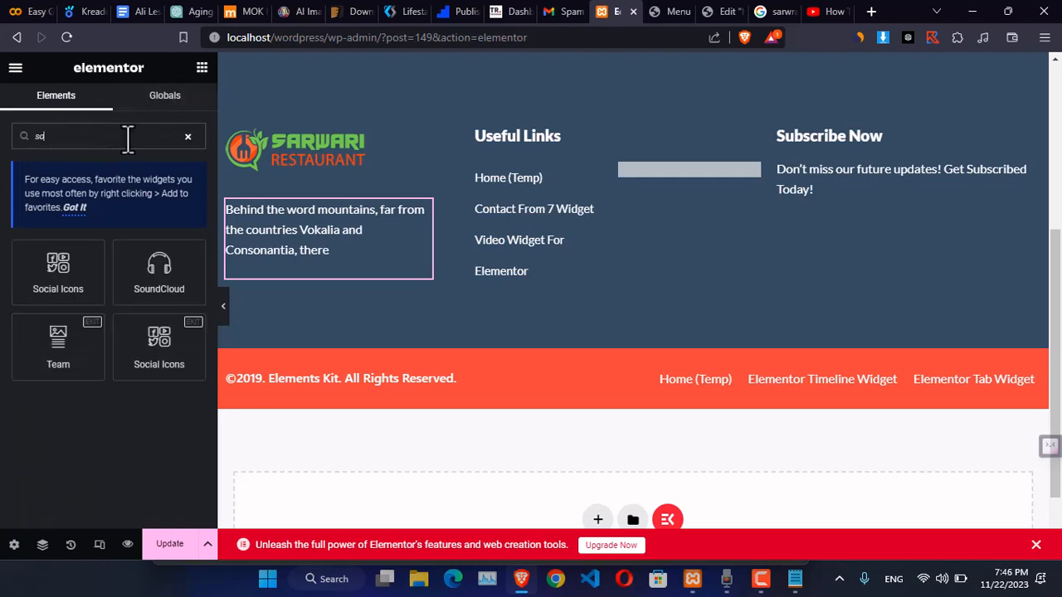
drag(58, 266, 258, 297)
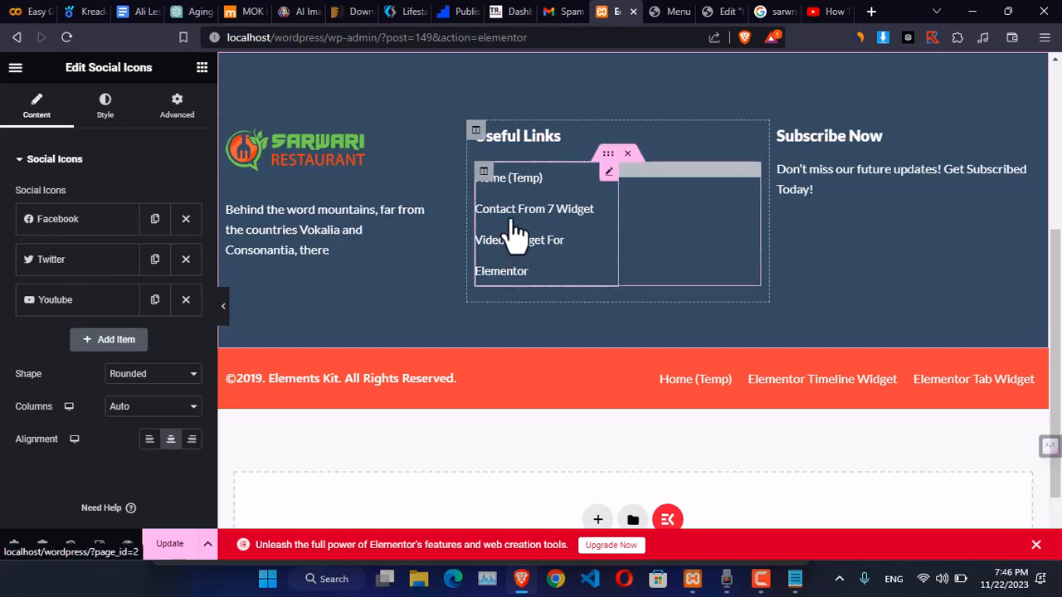
- Examine the Working Hours column of the live restaurant site's footer, including its heading, divider, intro text and day list
click(664, 12)
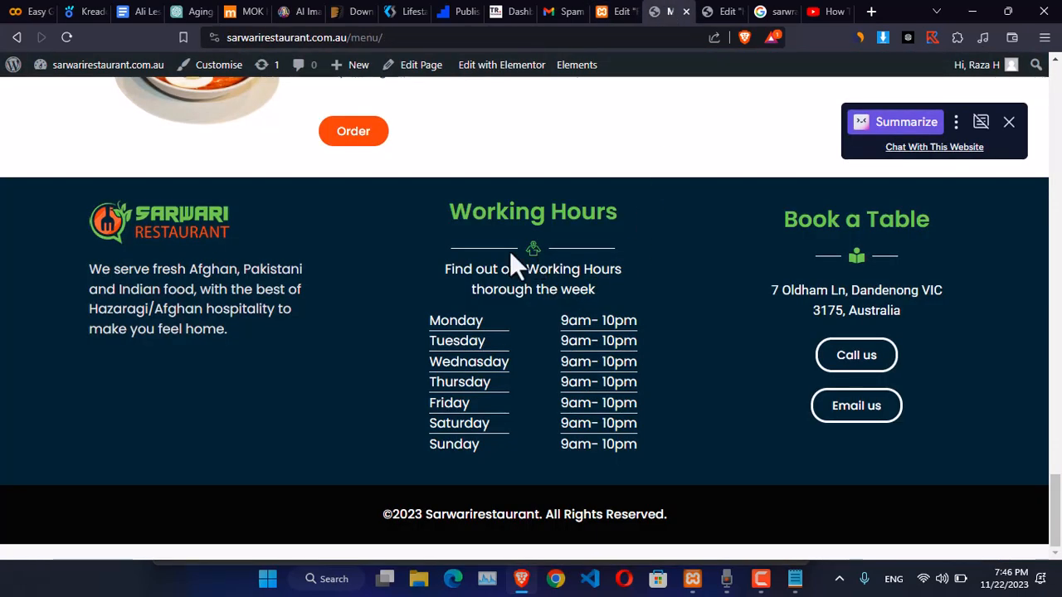
triple_click(515, 212)
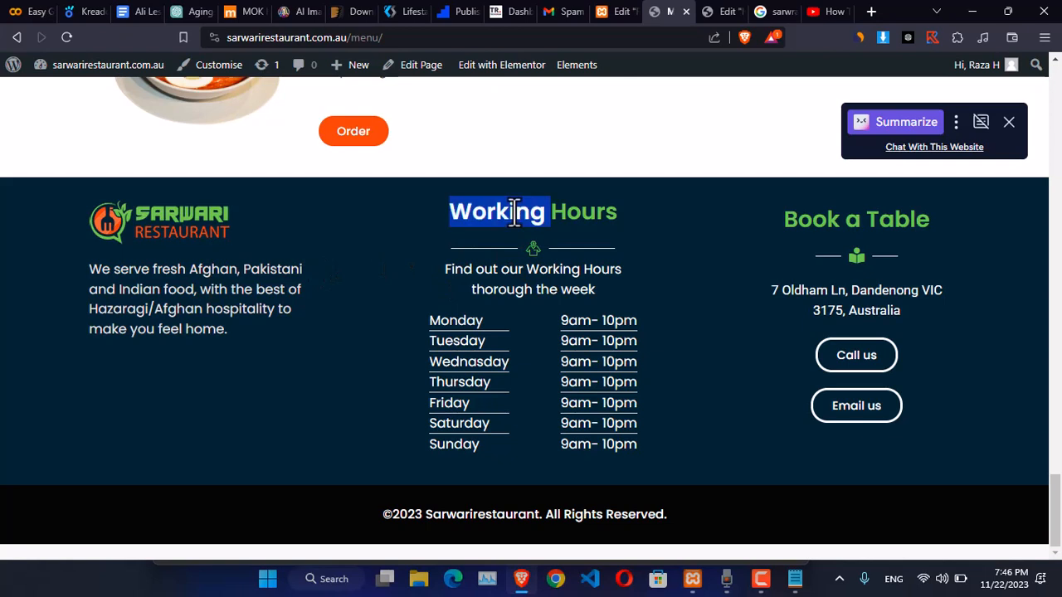
triple_click(502, 269)
click(500, 247)
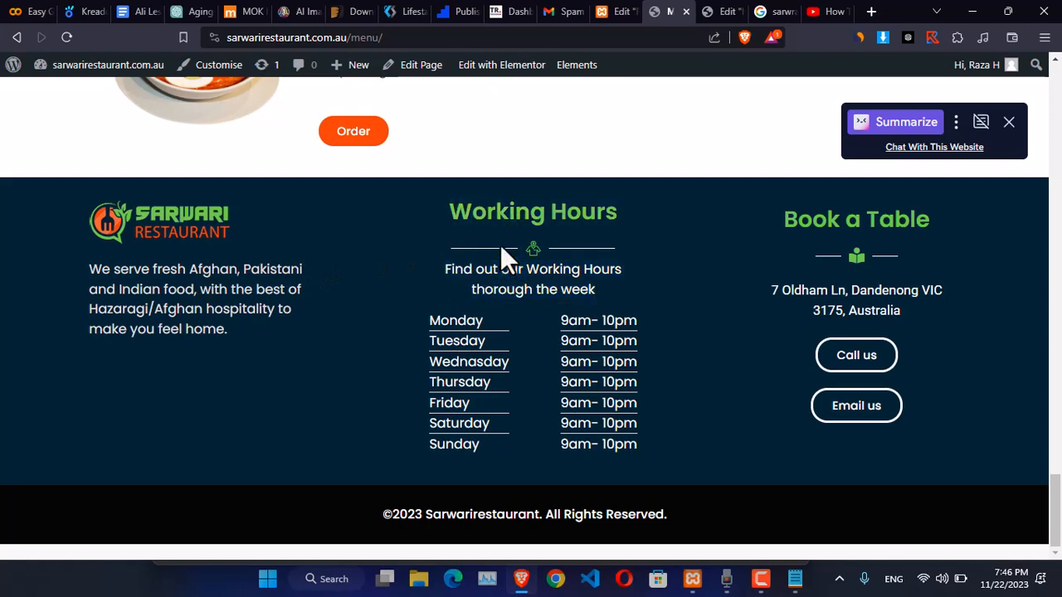
double_click(493, 273)
triple_click(492, 279)
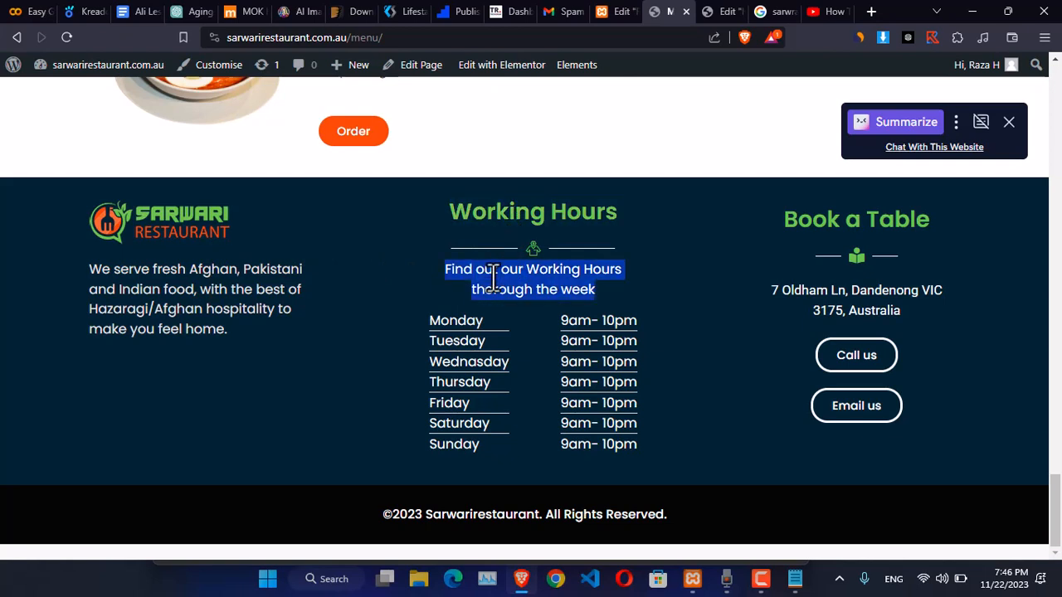
double_click(463, 321)
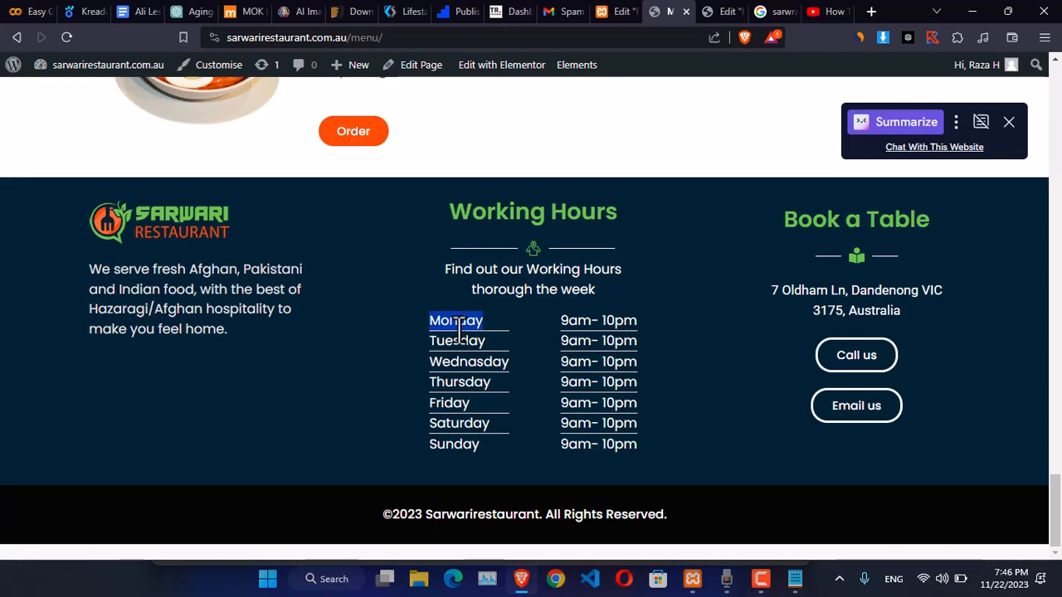
- Back in the Elementor footer template, delete the link lists and the "Useful Links" heading from the middle column
click(612, 11)
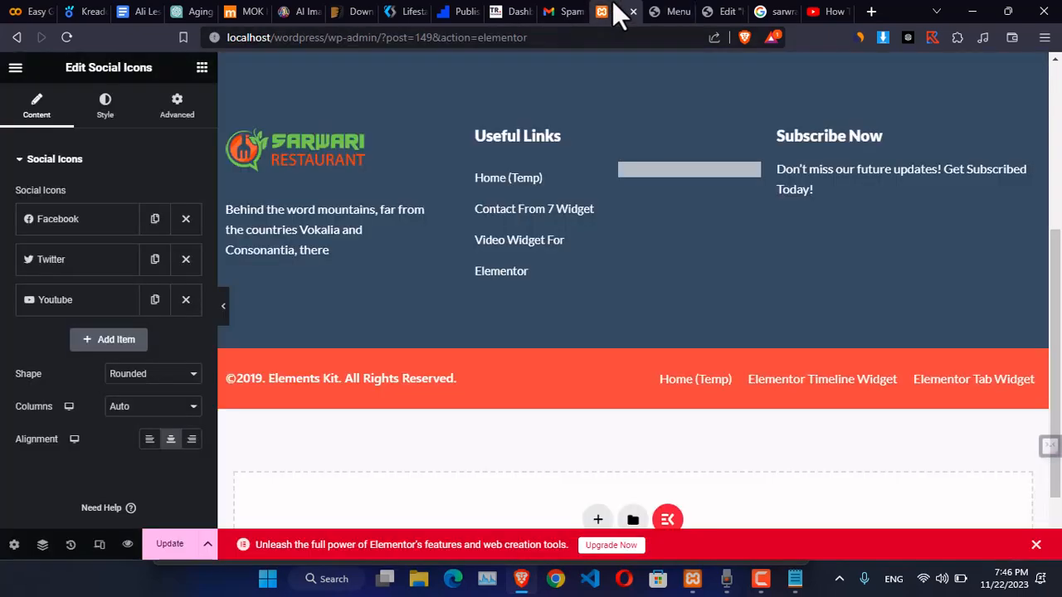
click(486, 174)
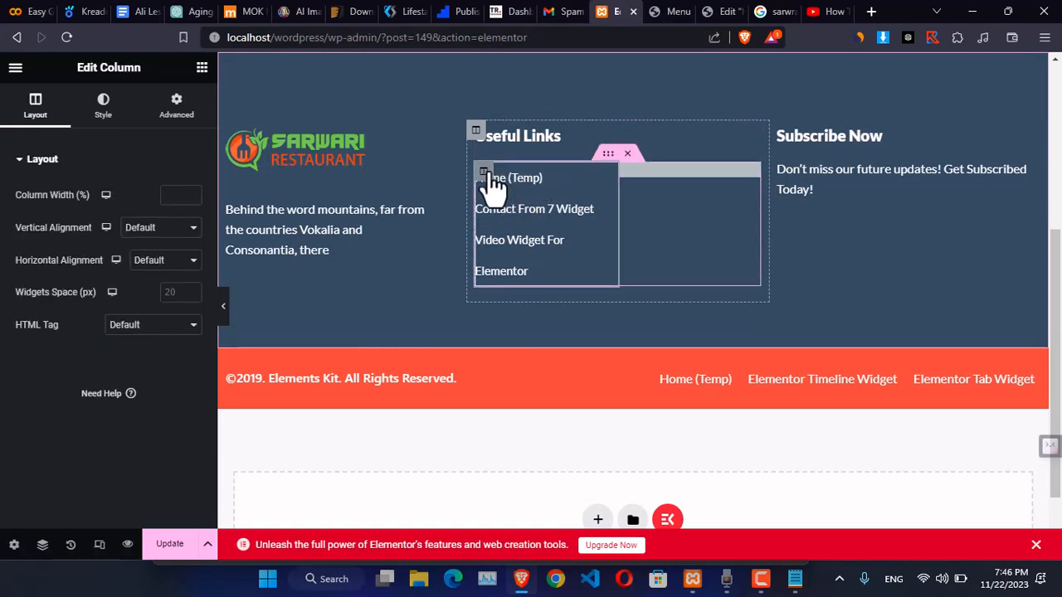
key(Delete)
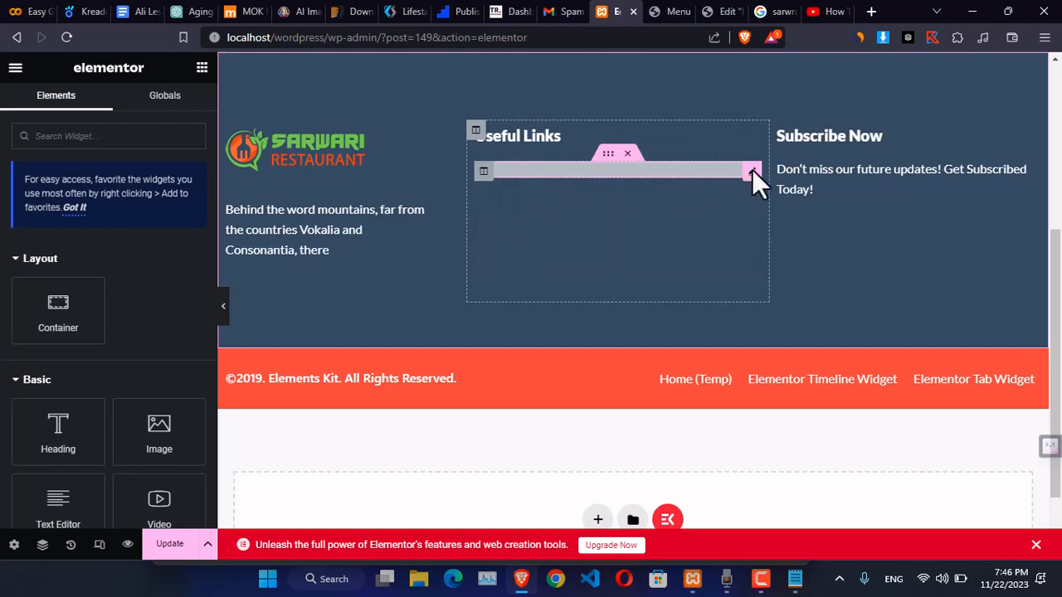
click(628, 153)
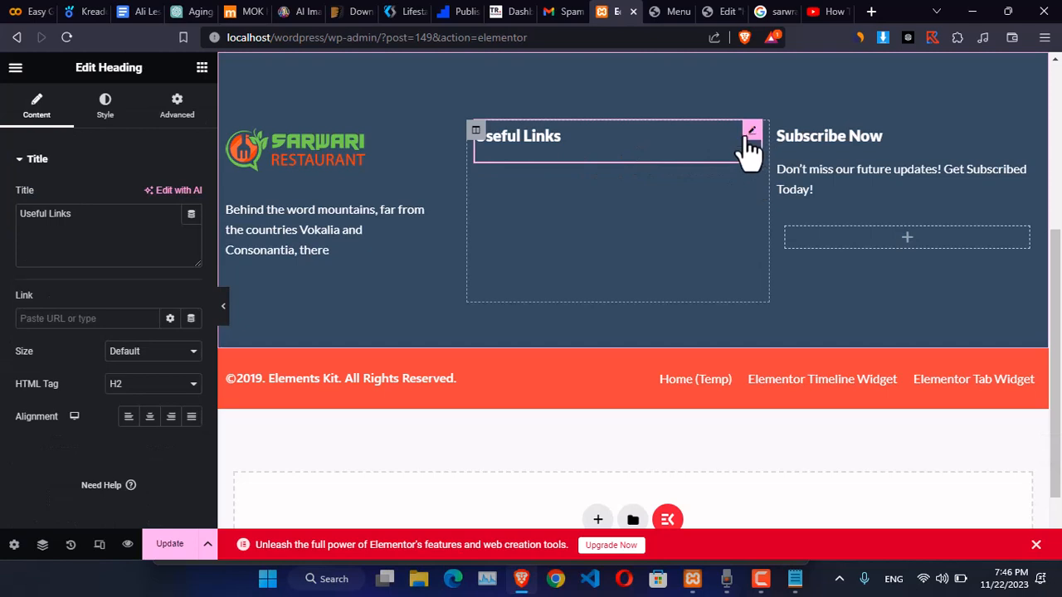
key(Delete)
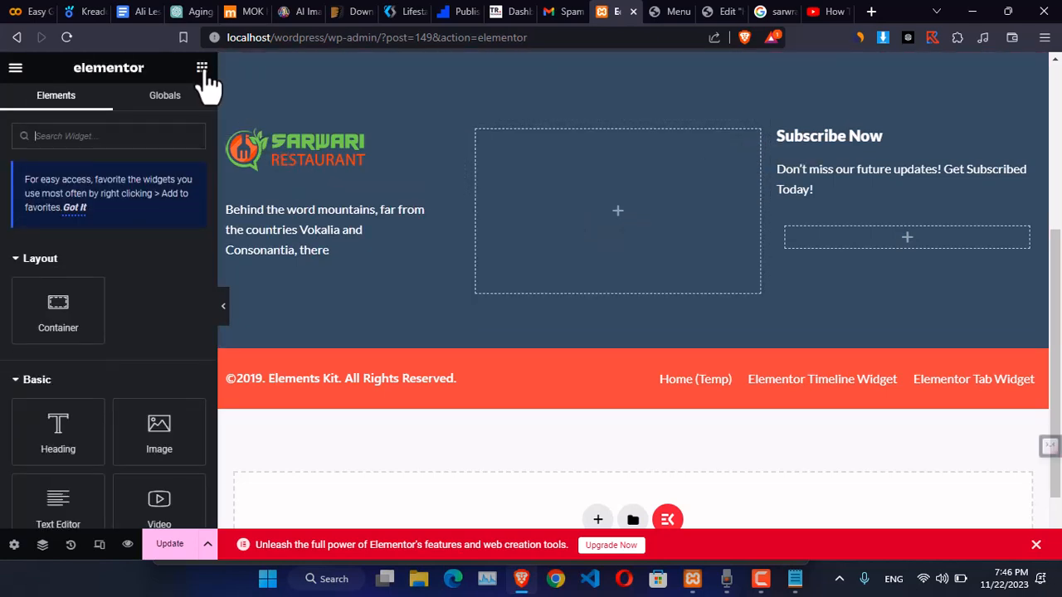
- Add a centred heading reading "Working Hours" to the empty middle column
drag(67, 411, 640, 139)
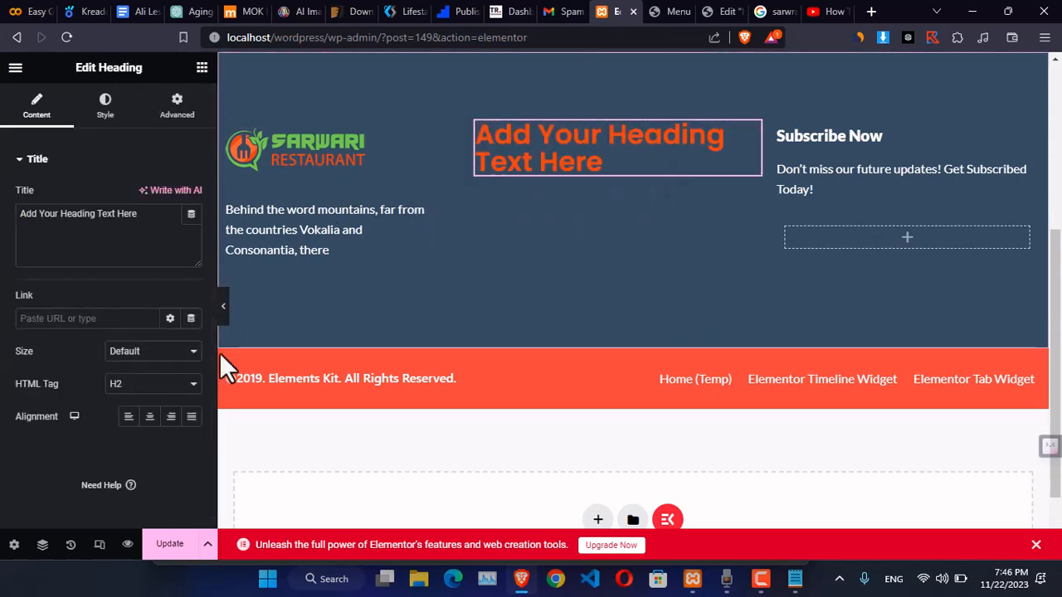
click(150, 416)
triple_click(133, 216)
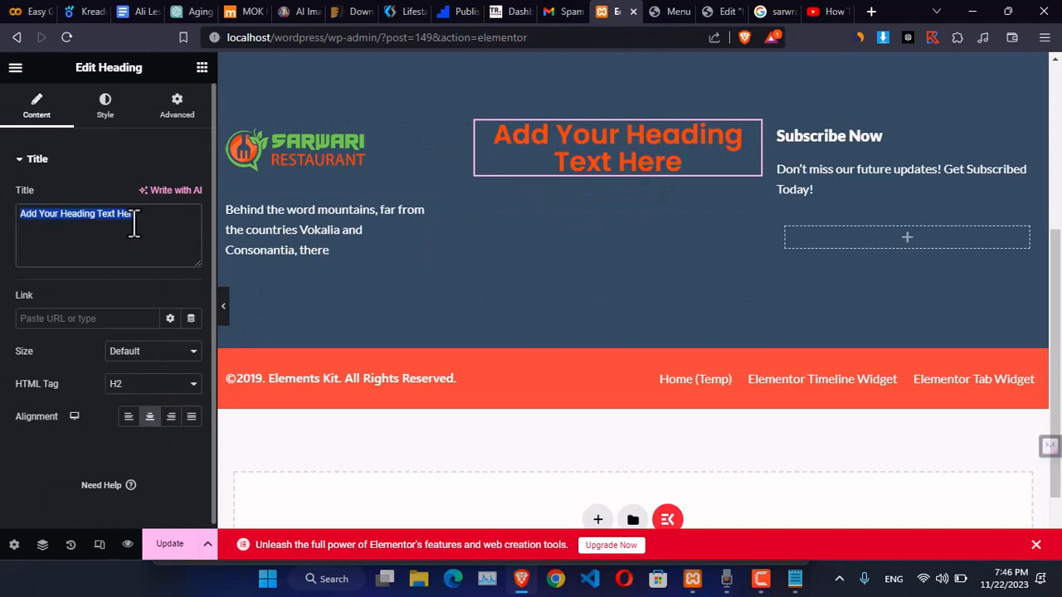
text(Working h)
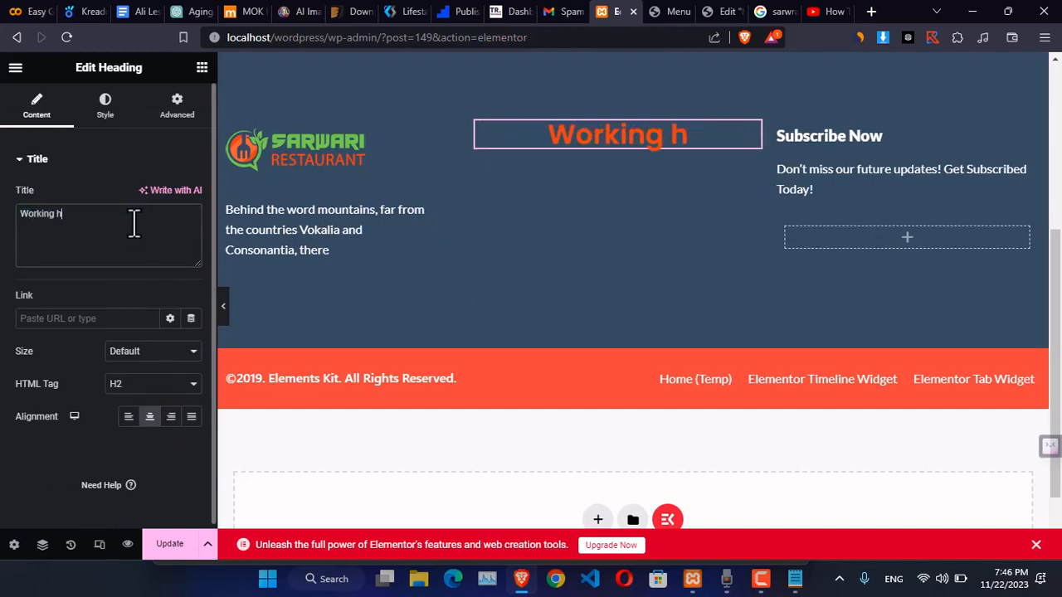
key(BackSpace)
text(Hours)
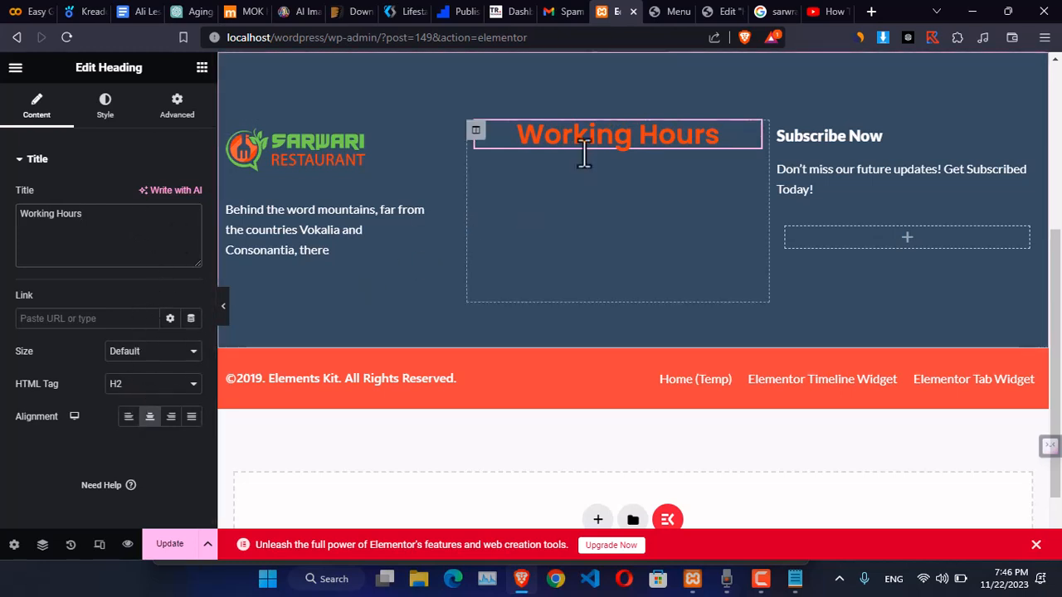
- Add a Divider widget below the "Working Hours" heading and set its width to 65%
click(201, 69)
click(133, 139)
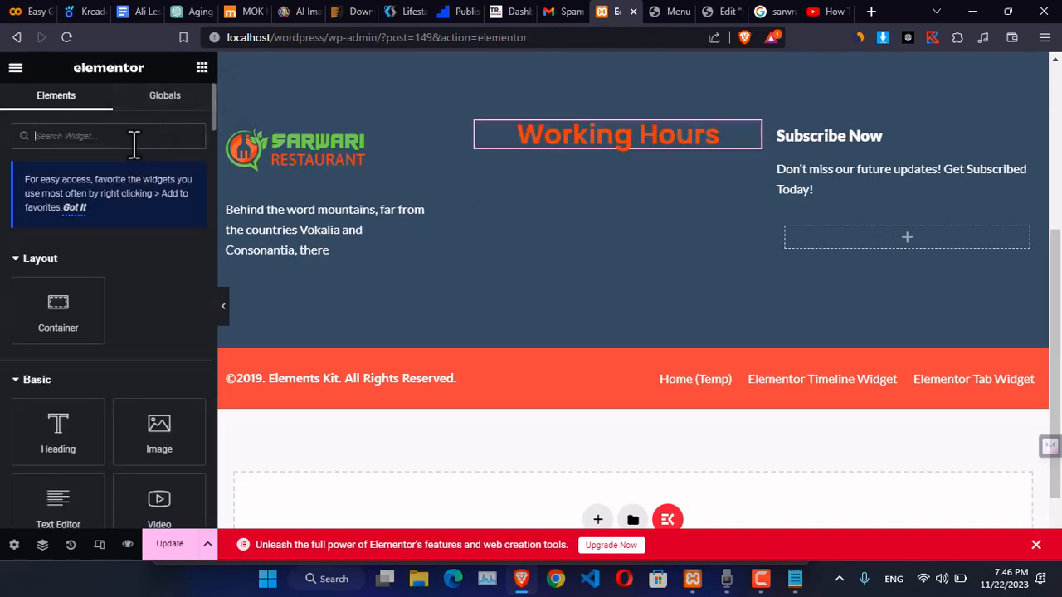
text(de)
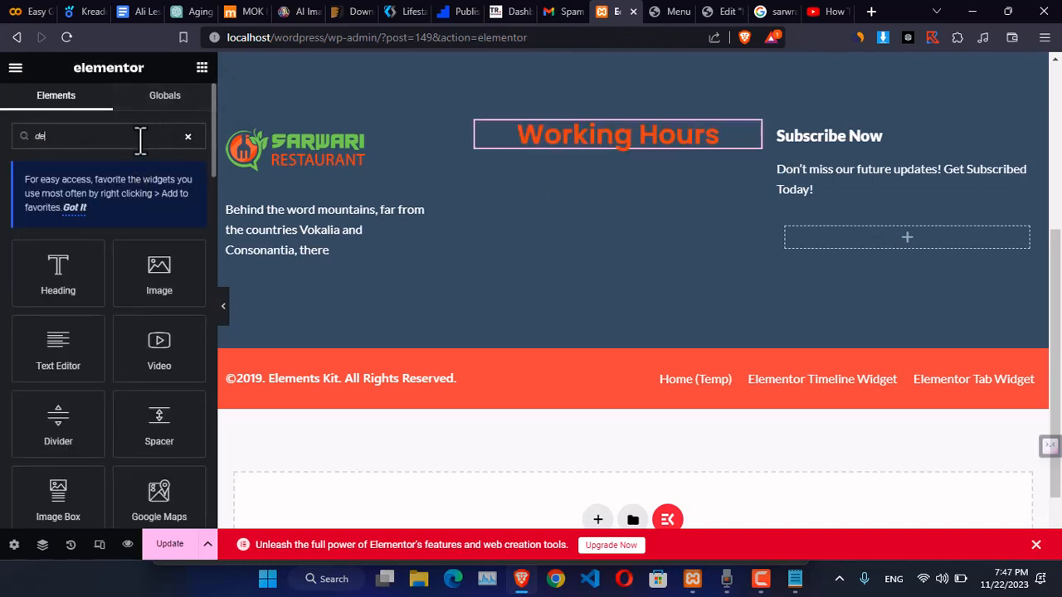
drag(81, 407, 643, 153)
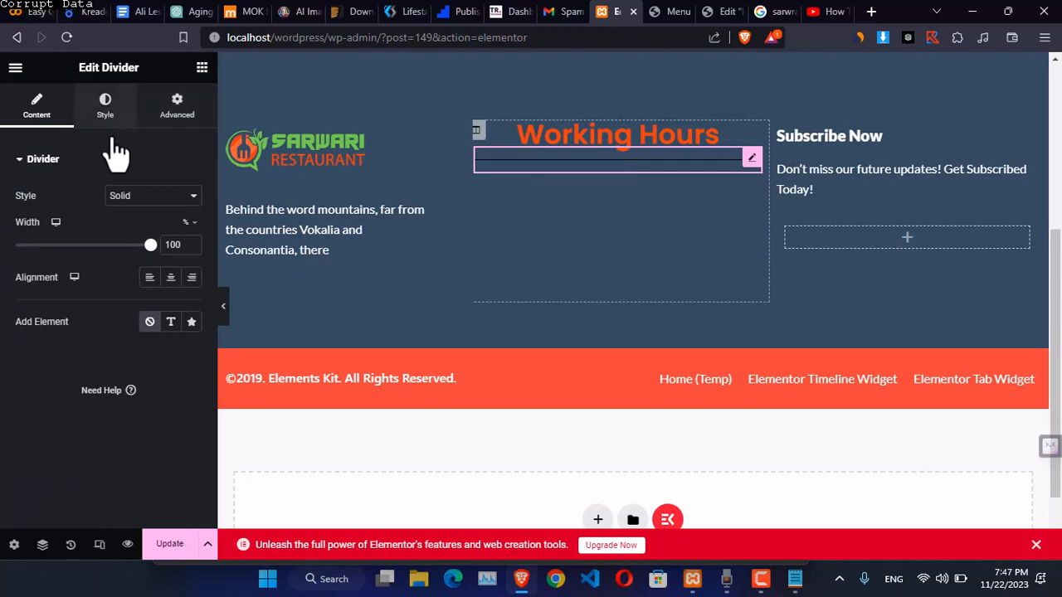
click(103, 245)
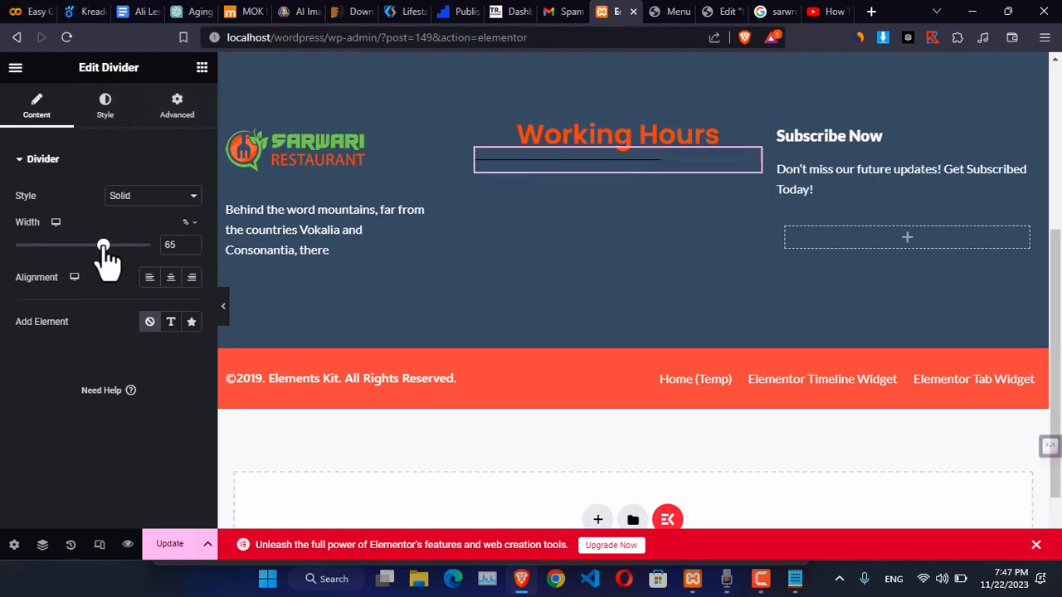
- Set the colour of the divider below "Working Hours" to white (#FFFFFF)
click(104, 109)
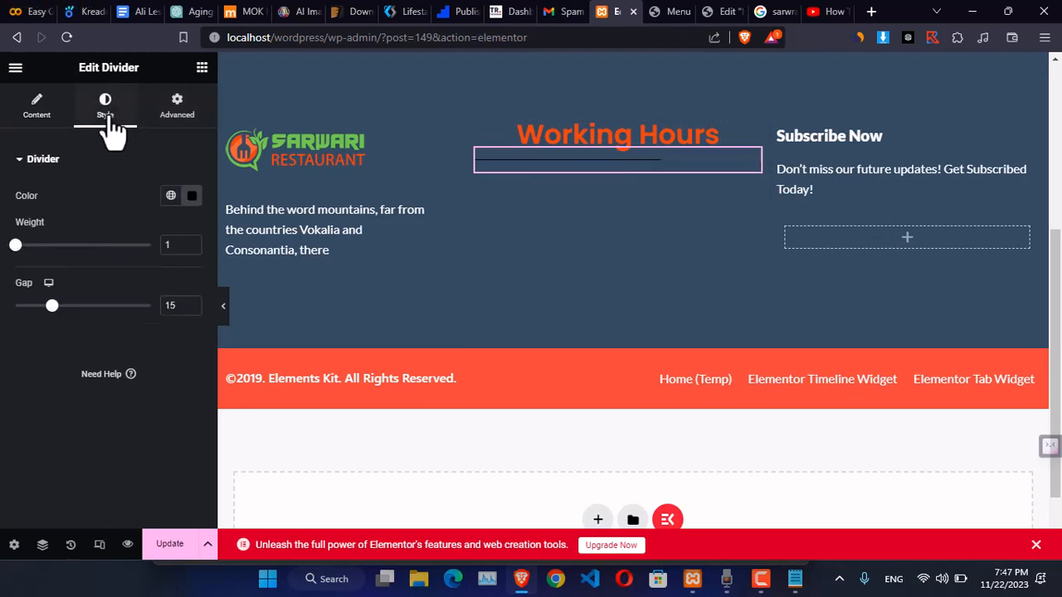
click(171, 199)
click(192, 198)
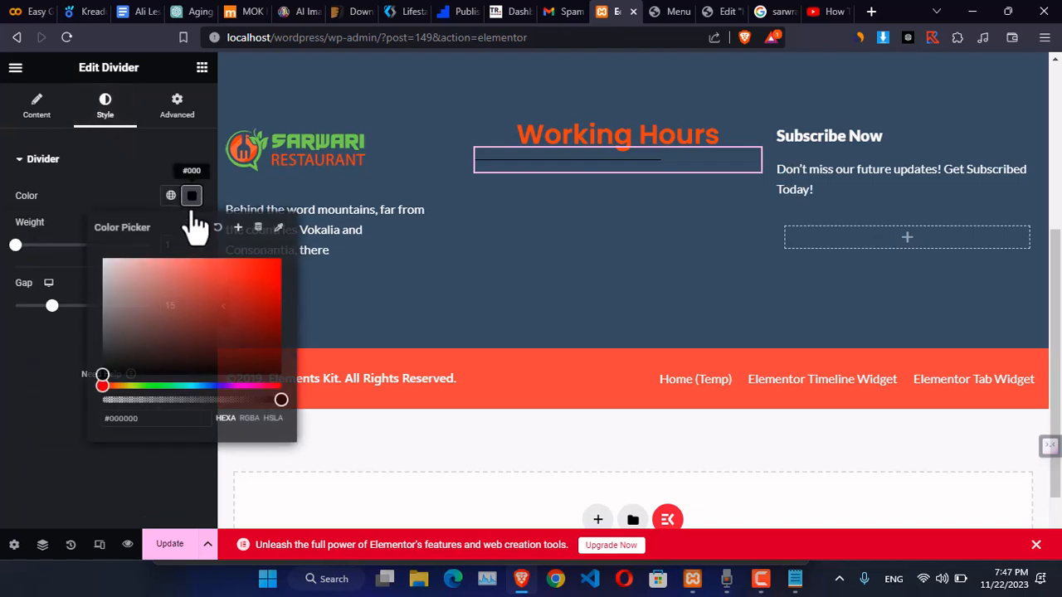
click(176, 288)
drag(140, 279, 53, 242)
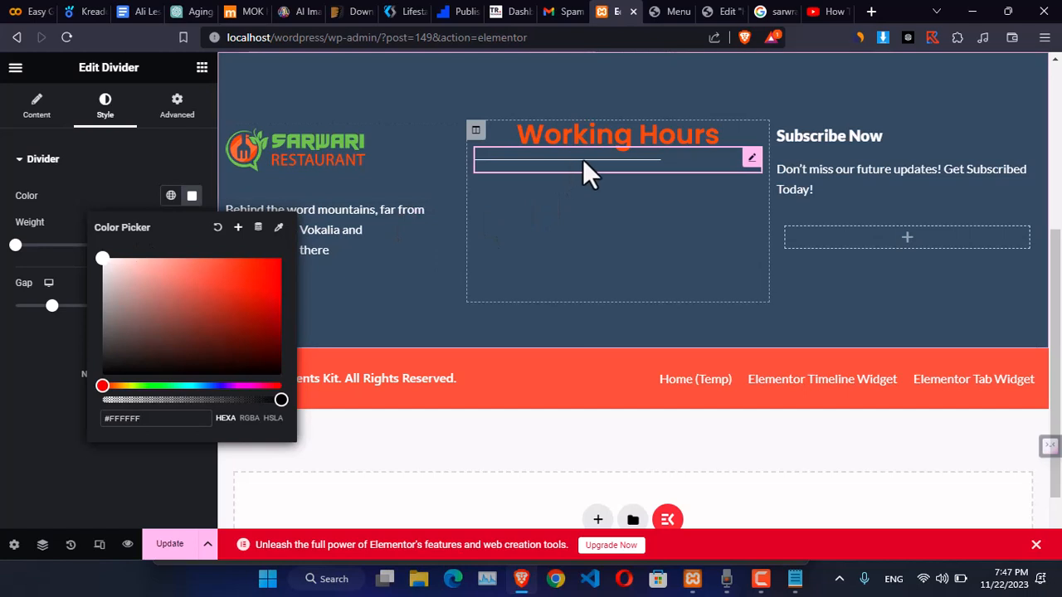
- Centre the divider below the "Working Hours" heading and reduce its width to 43%
click(57, 347)
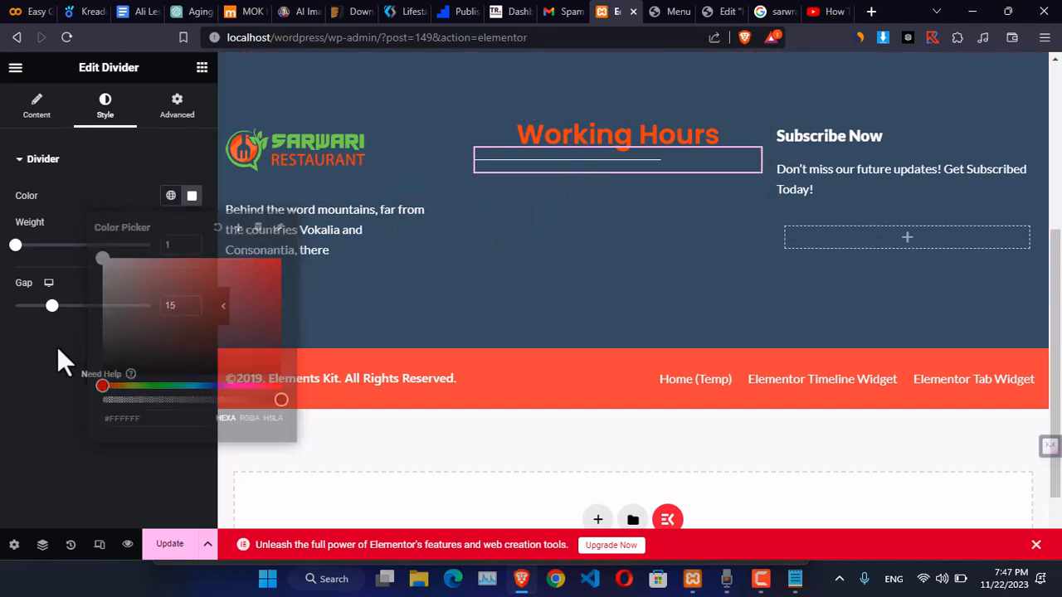
click(46, 116)
click(171, 279)
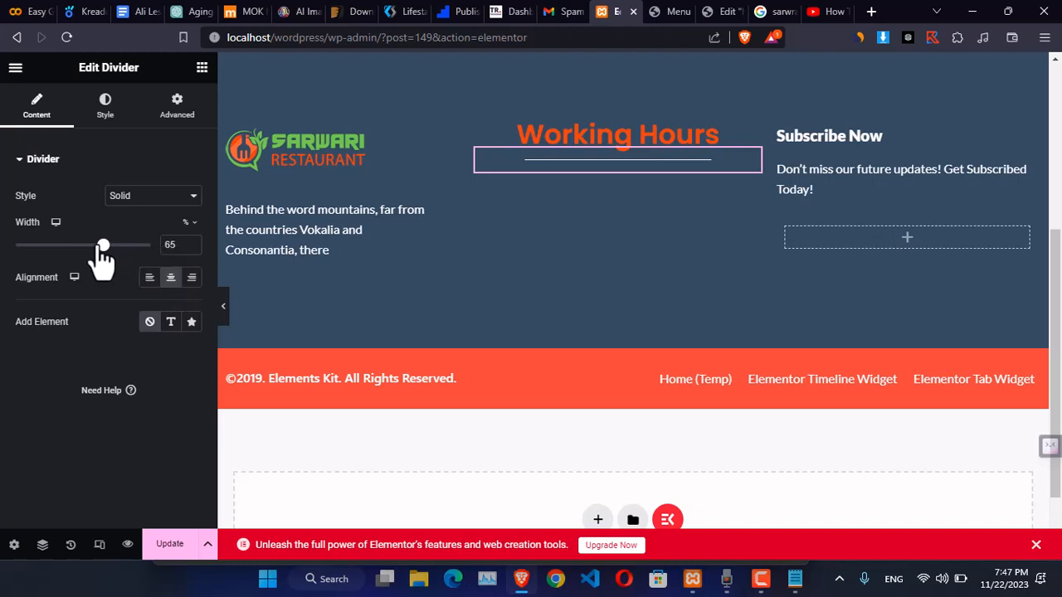
drag(103, 245, 75, 245)
- Add an icon element to the divider, using the utensil spoon found by searching the icon library for "spoo"
click(190, 324)
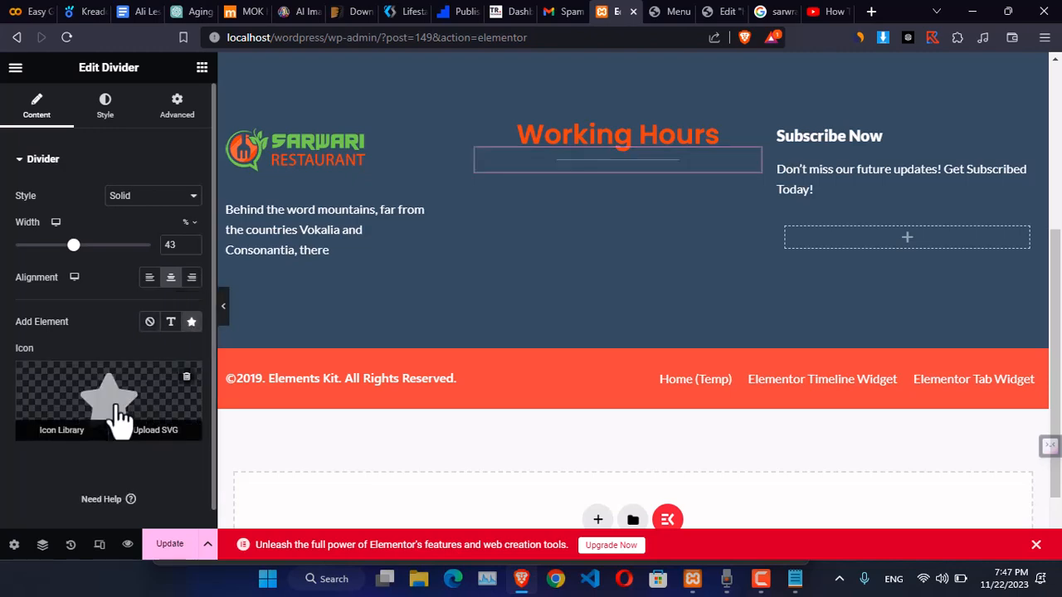
click(121, 419)
click(472, 130)
text(sp)
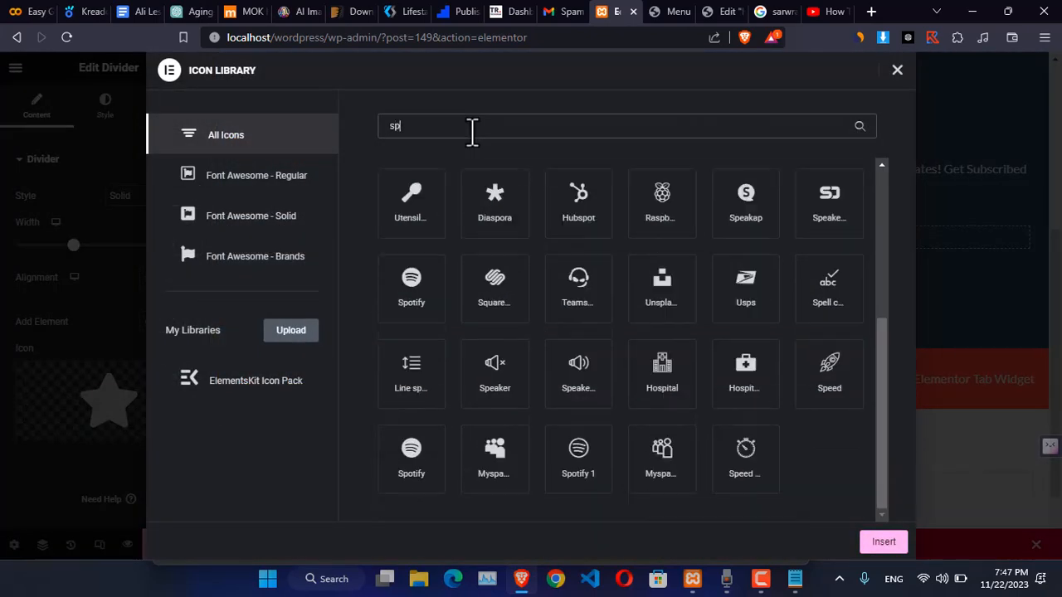
text(oo)
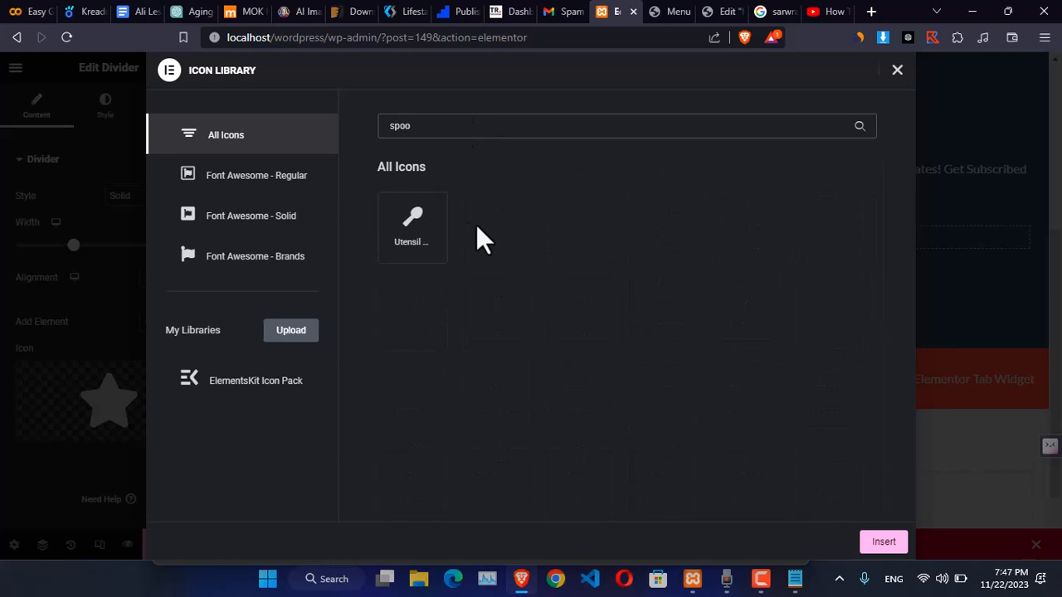
click(423, 228)
click(884, 541)
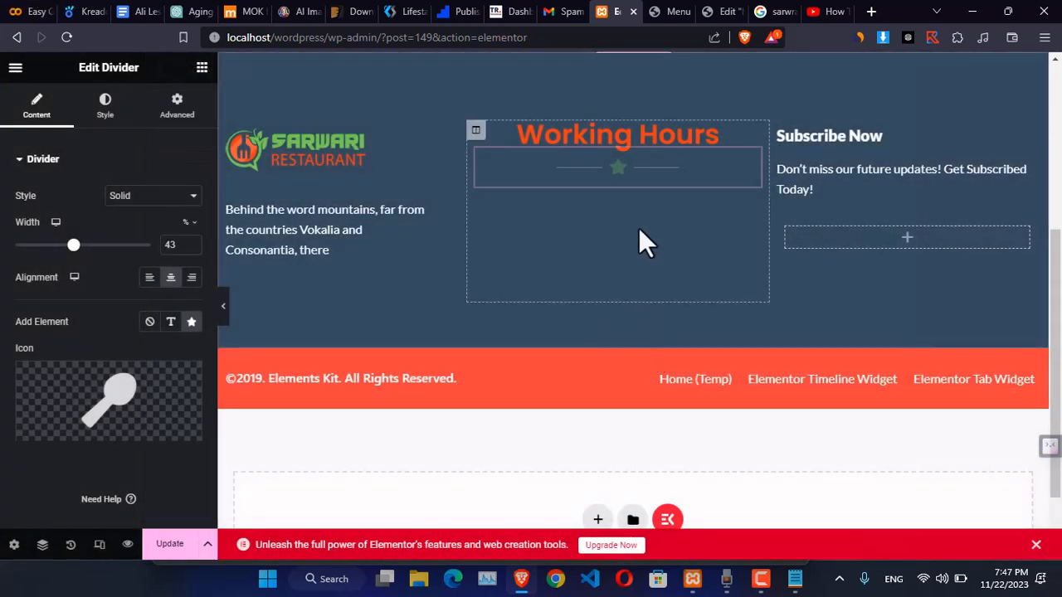
- Set the text colour of the "Working Hours" heading to the green global colour
click(611, 136)
click(109, 111)
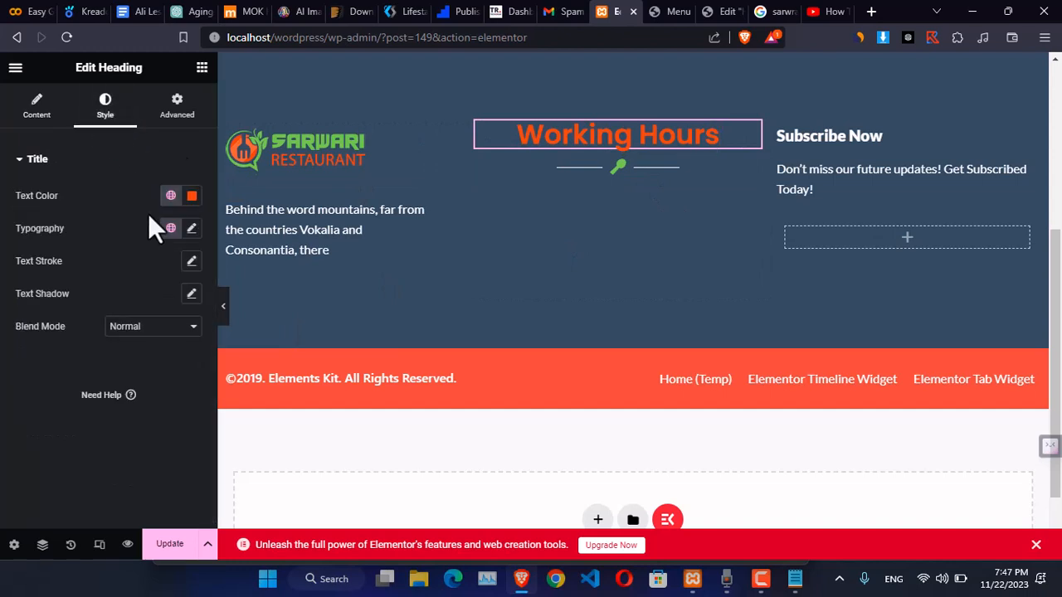
click(173, 197)
click(80, 300)
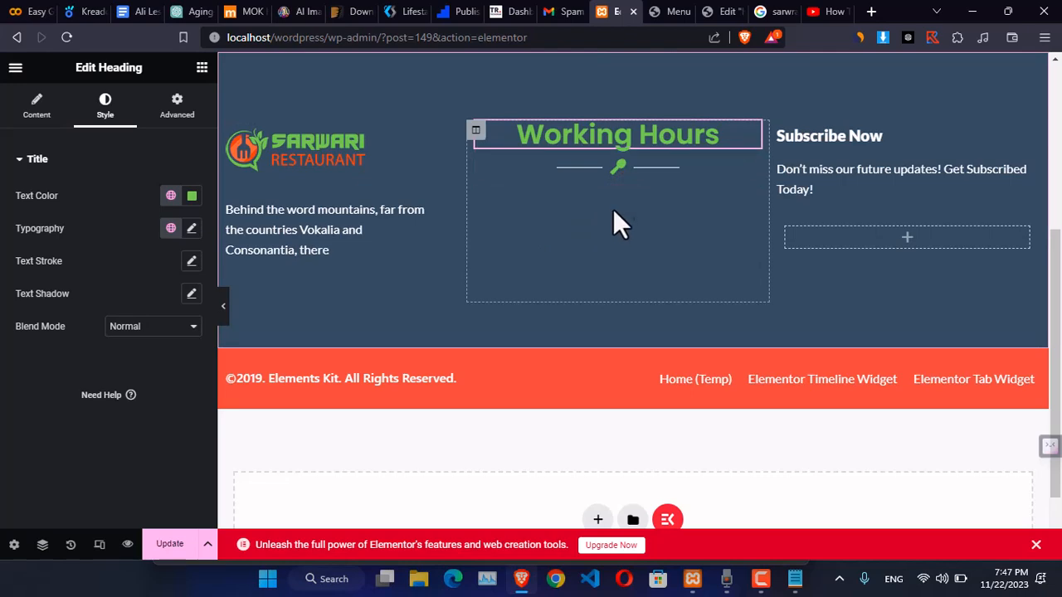
- Check the weekday list in the live menu page's footer, then add an Icon List widget below the divider in the footer template
click(682, 12)
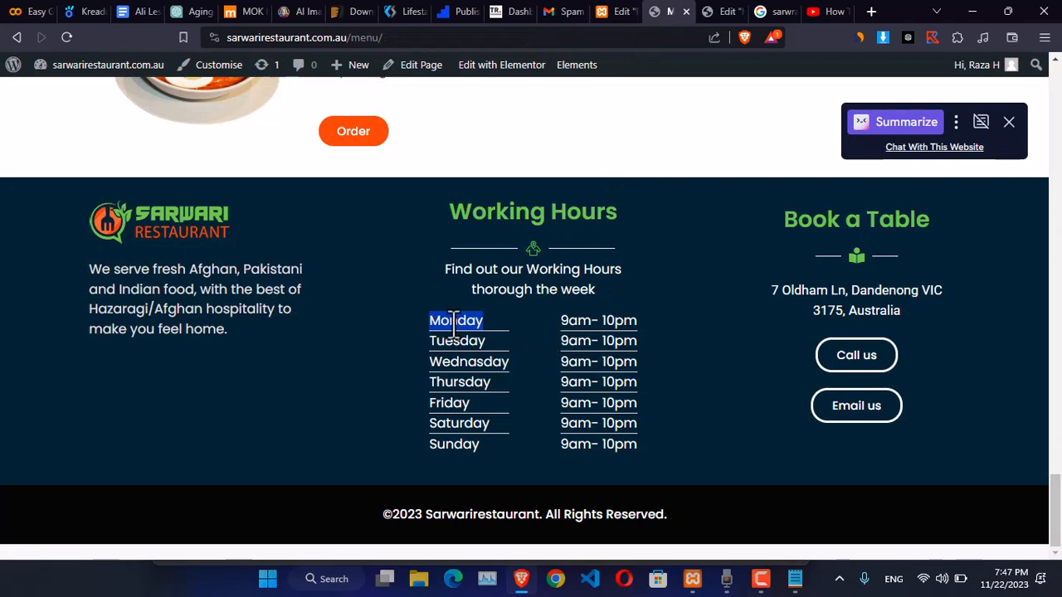
click(607, 13)
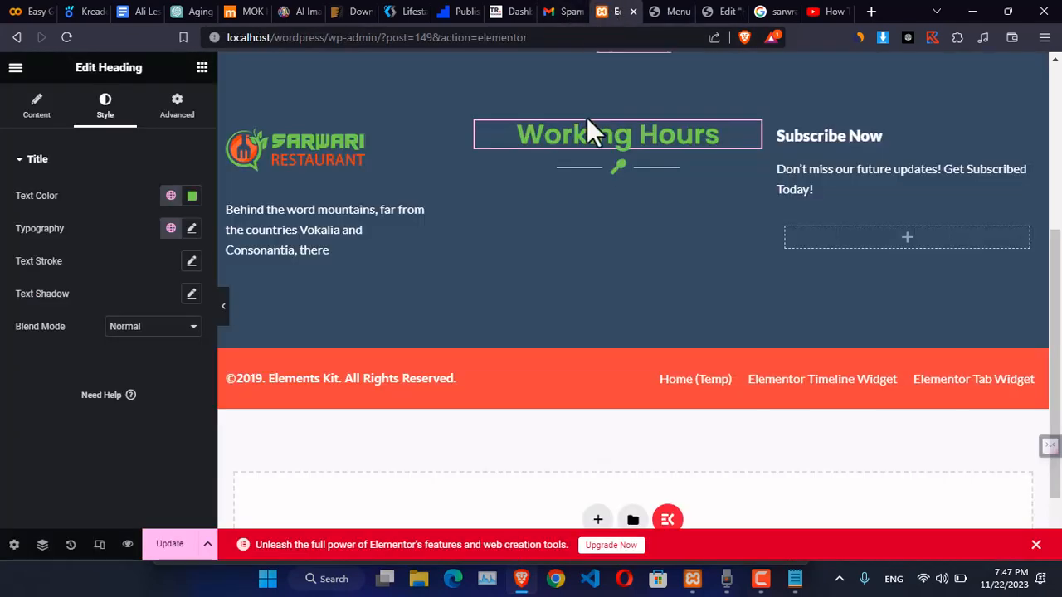
click(202, 68)
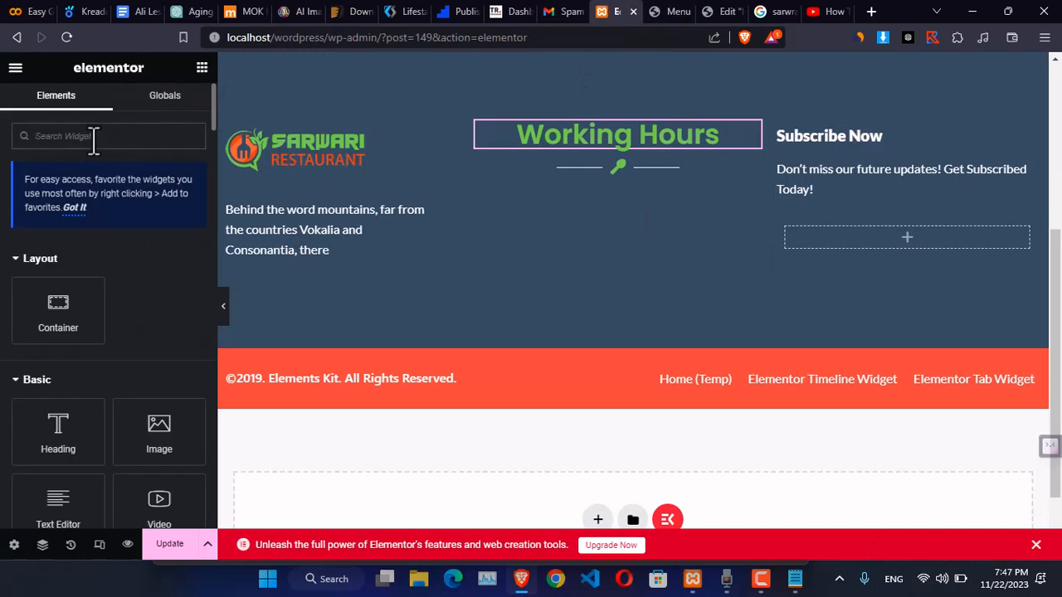
text(list)
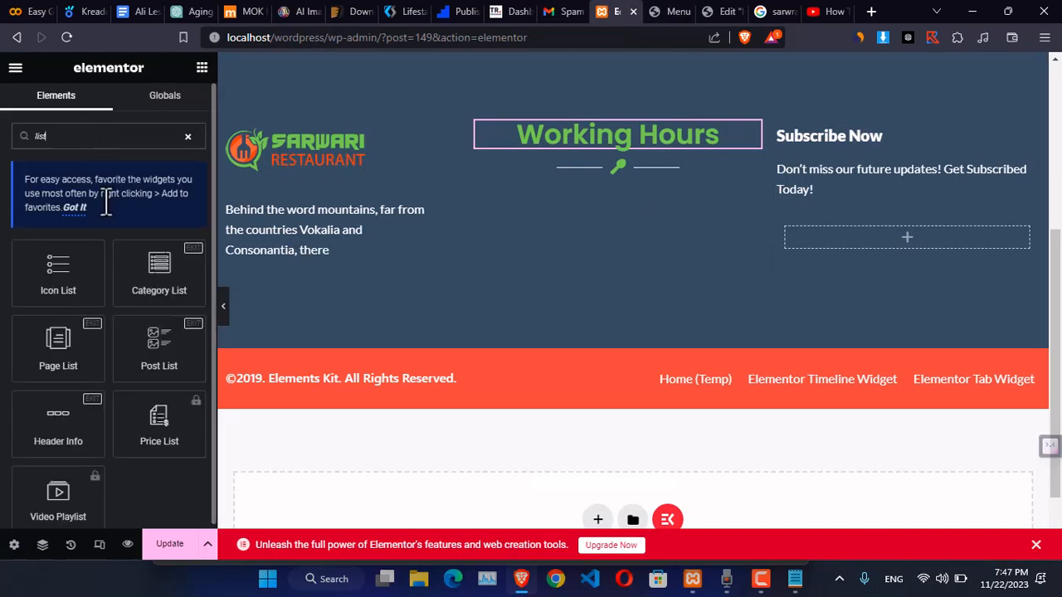
drag(58, 274, 635, 189)
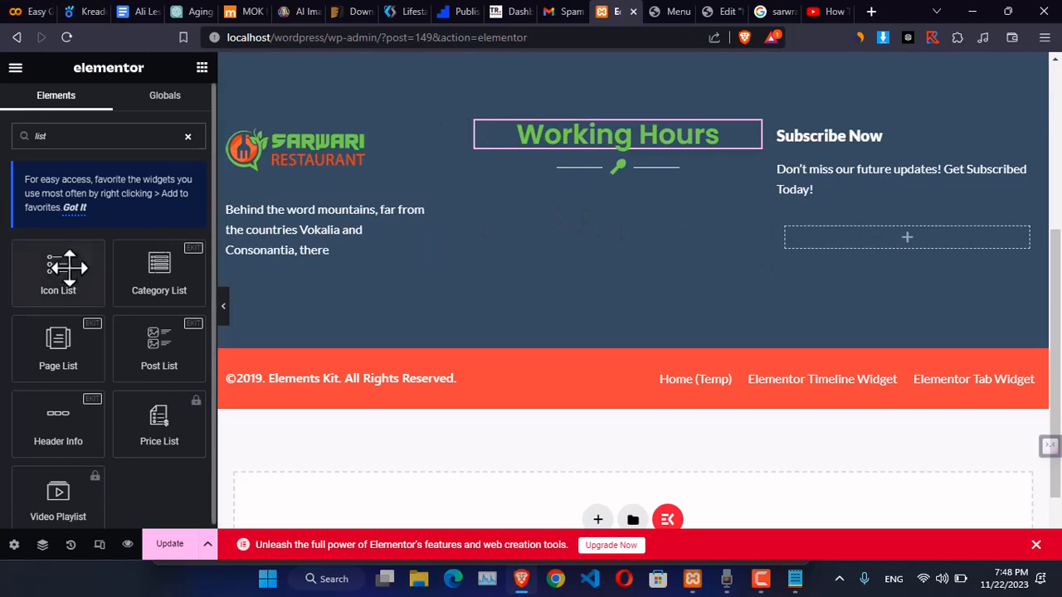
drag(64, 269, 599, 190)
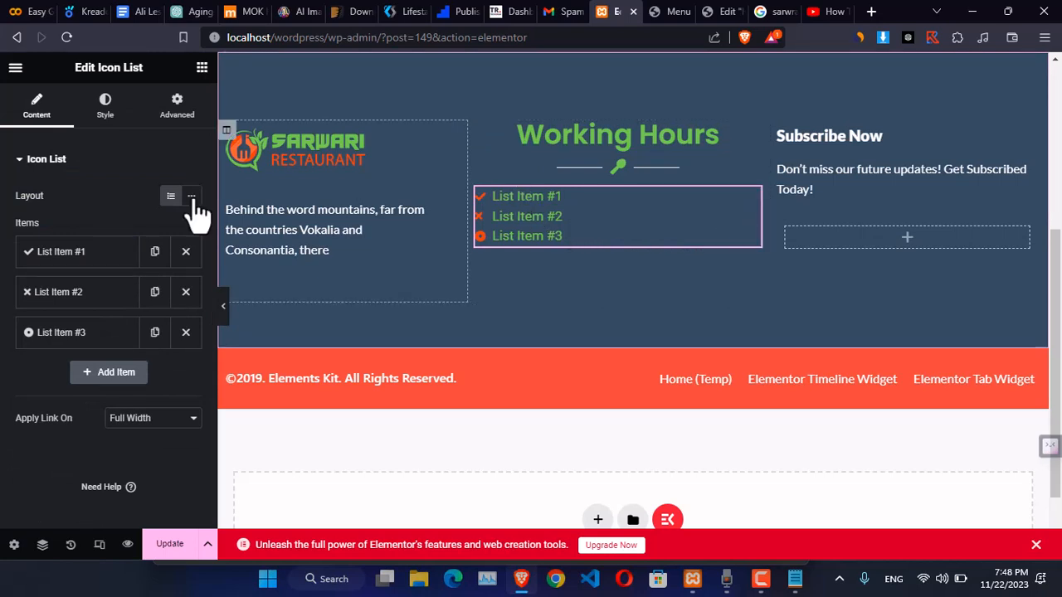
- Change the texts of the three icon list items to "Monday", "Tuesday" and "Wednesday"
click(81, 258)
triple_click(82, 304)
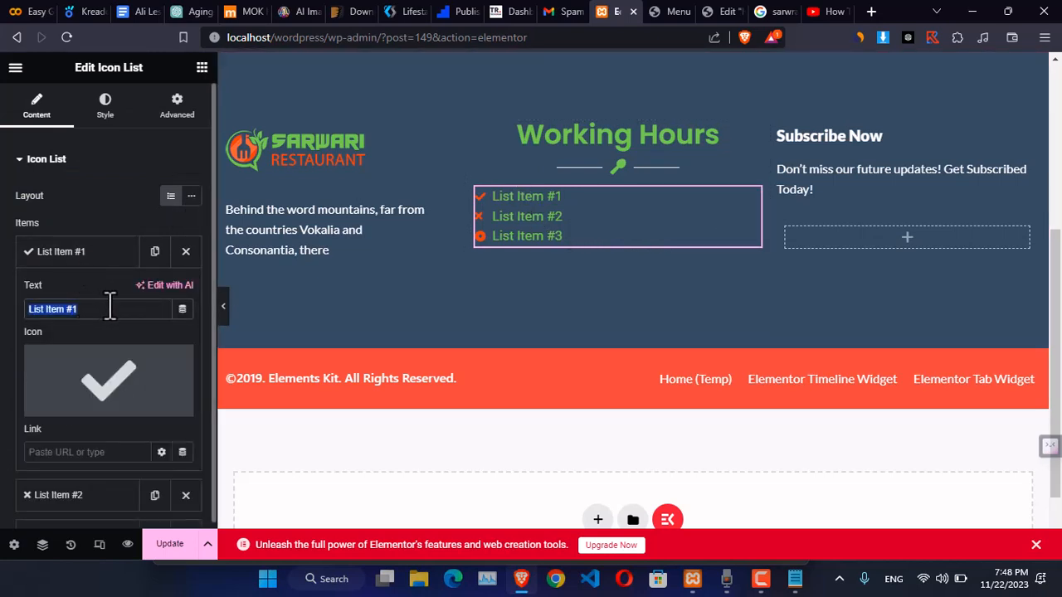
text(Monday)
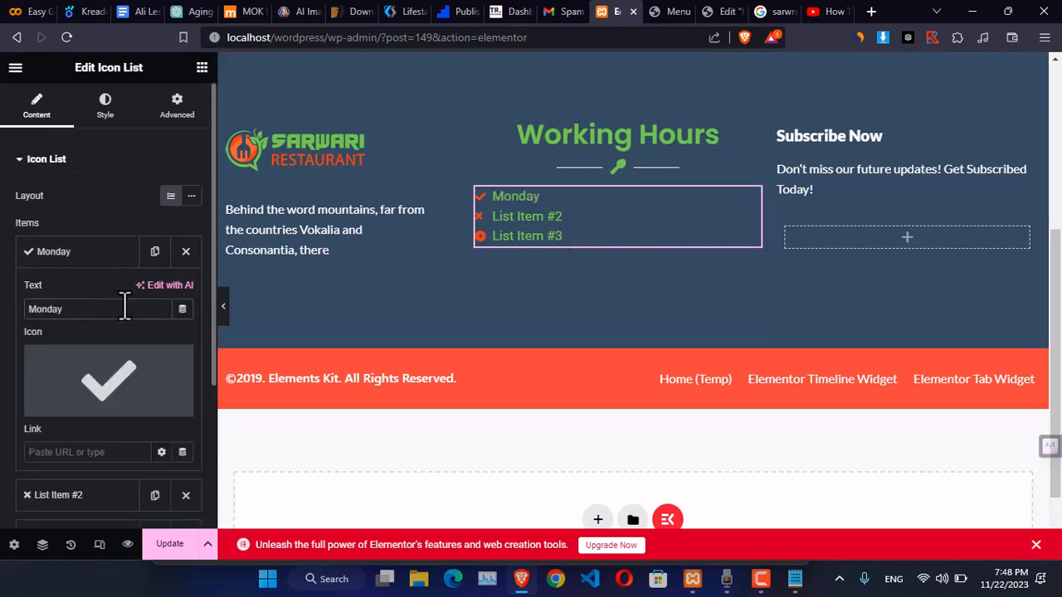
click(86, 481)
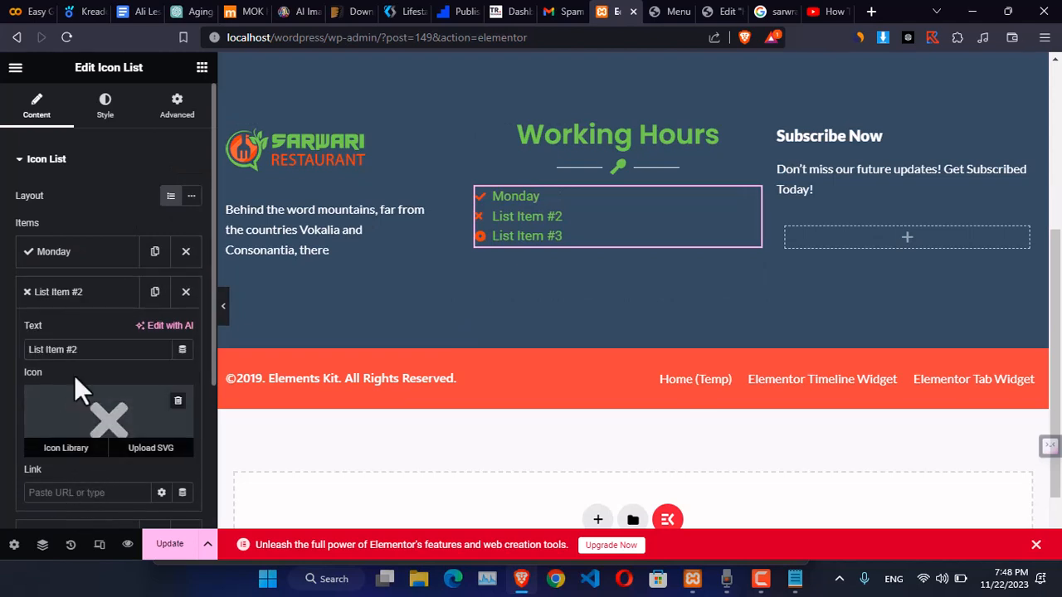
text(Tuesday)
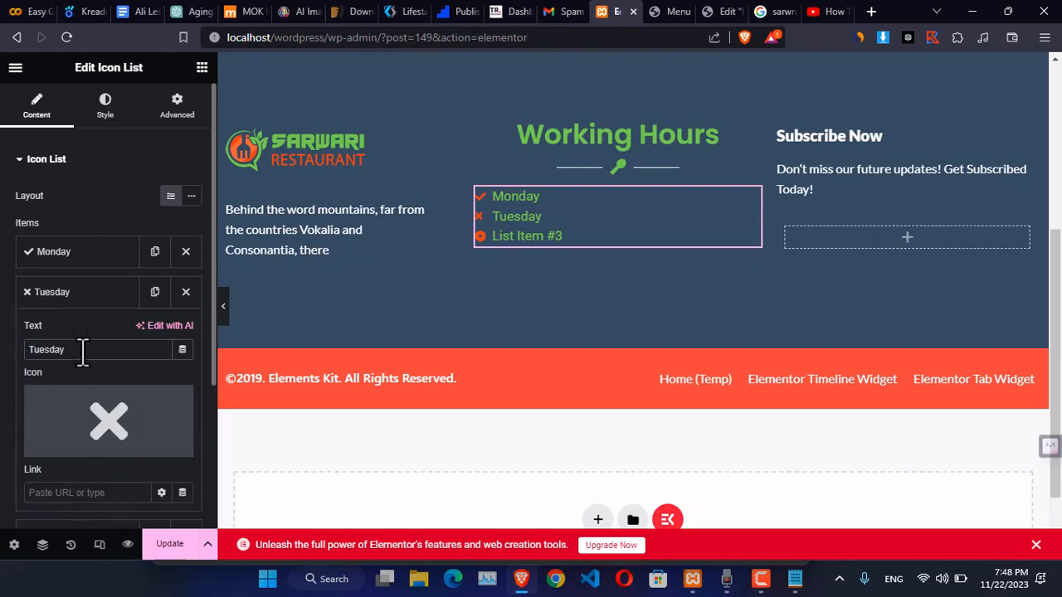
scroll(83, 349, down, 2)
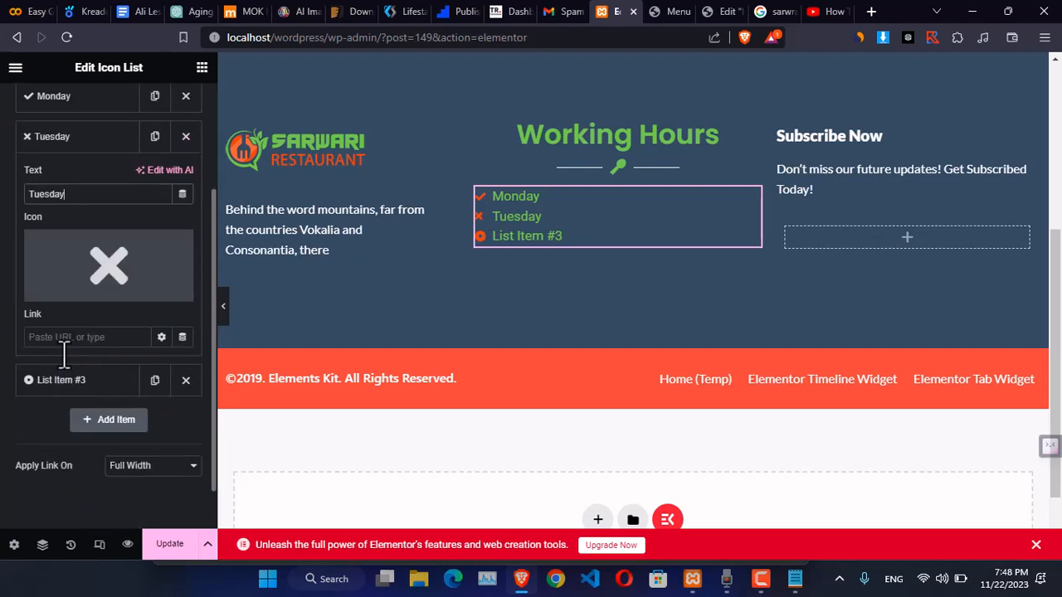
click(68, 377)
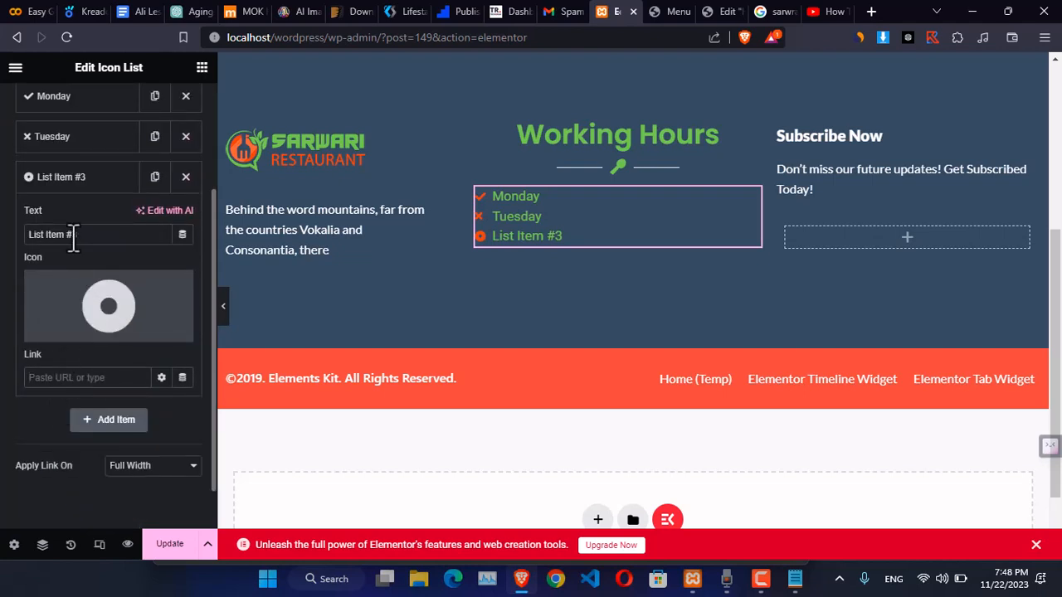
text(Wednesday)
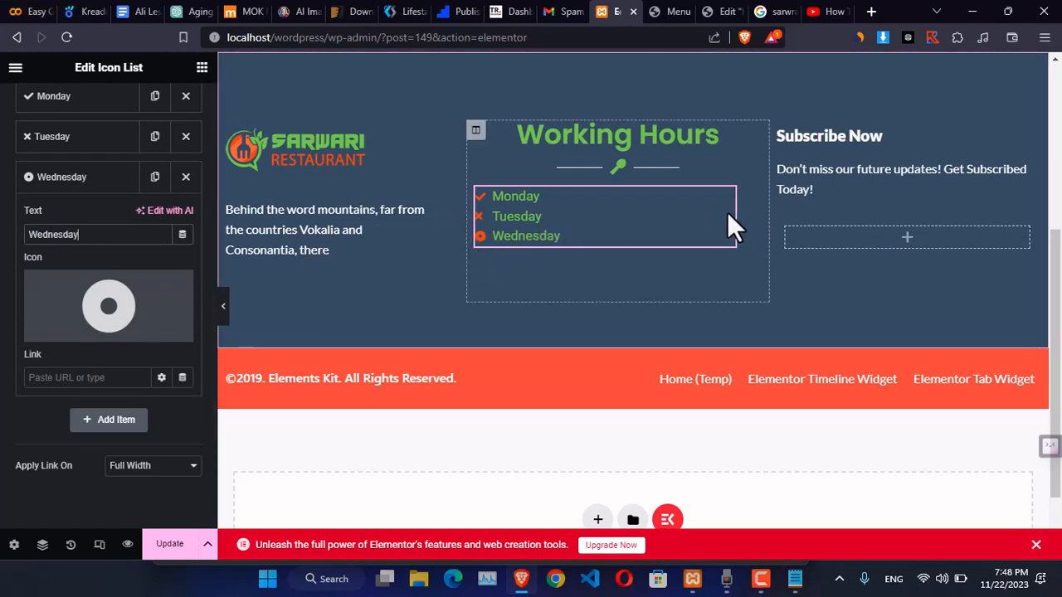
- Narrow the weekday list to less than half the column's width and remove the icons from its Wednesday, Tuesday and Monday items
drag(728, 214, 629, 220)
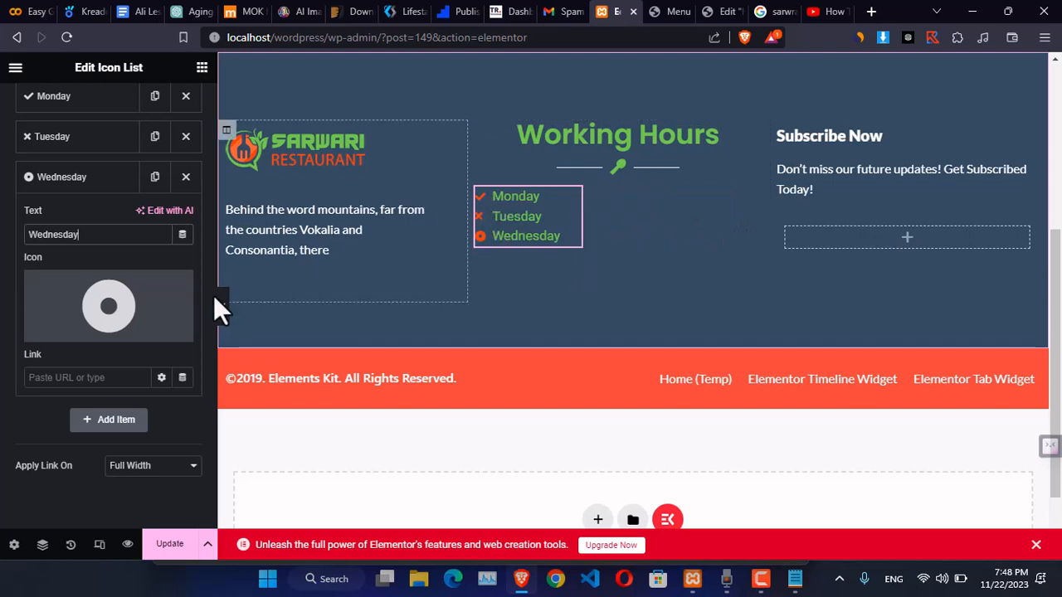
scroll(71, 274, up, 3)
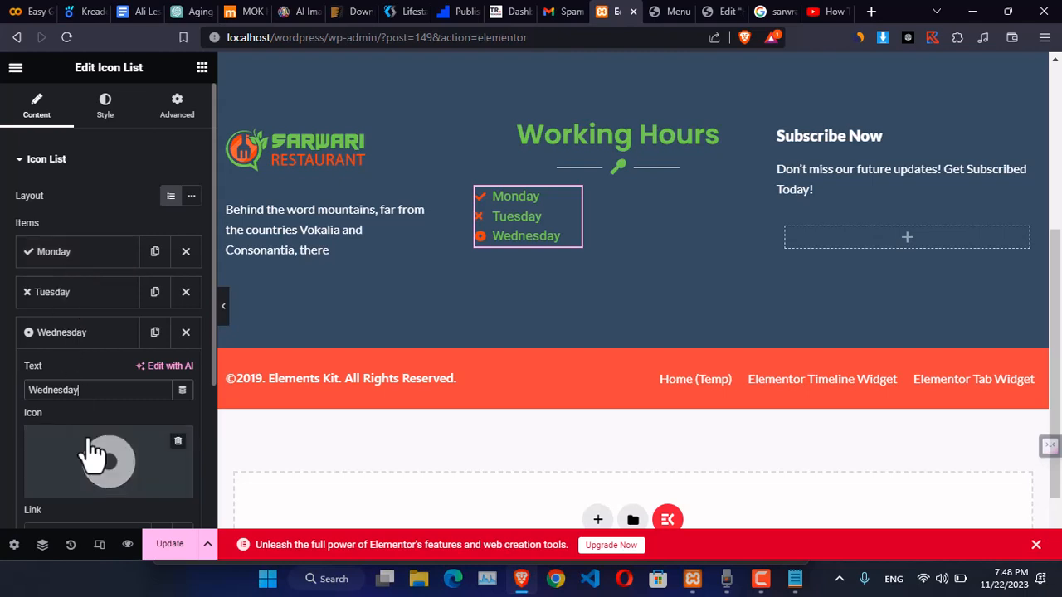
click(169, 442)
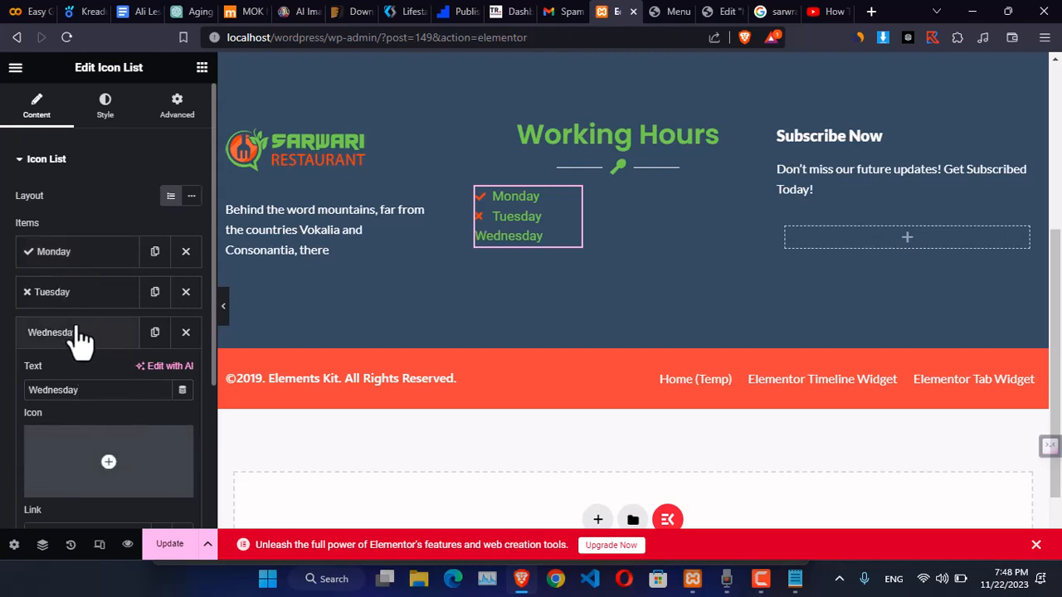
click(75, 295)
click(178, 404)
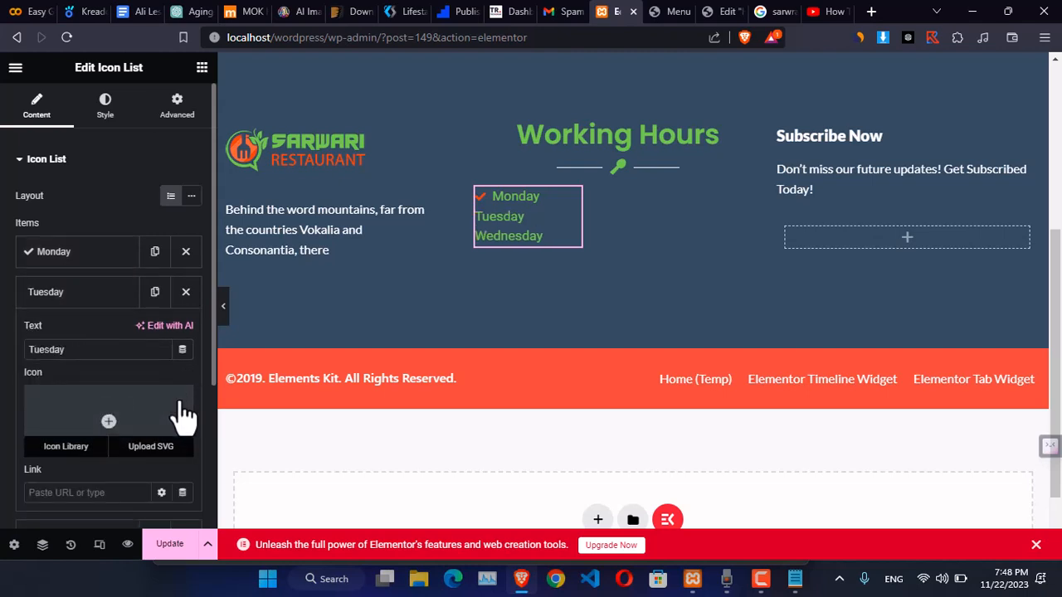
click(65, 253)
click(177, 362)
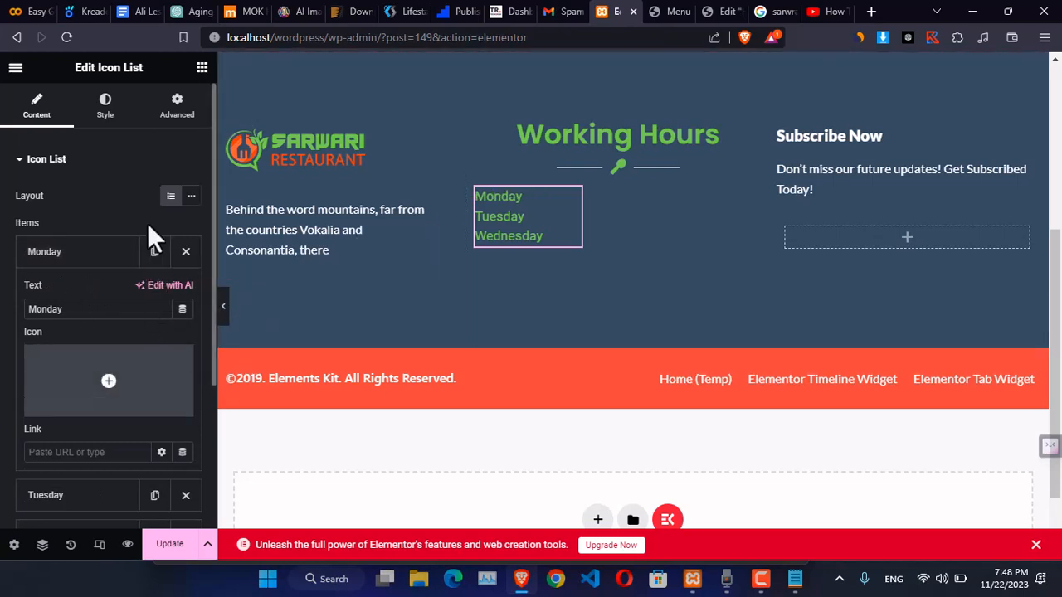
- Turn on the divider lines between the items of the weekday list
scroll(146, 222, down, 2)
mouse_move(150, 208)
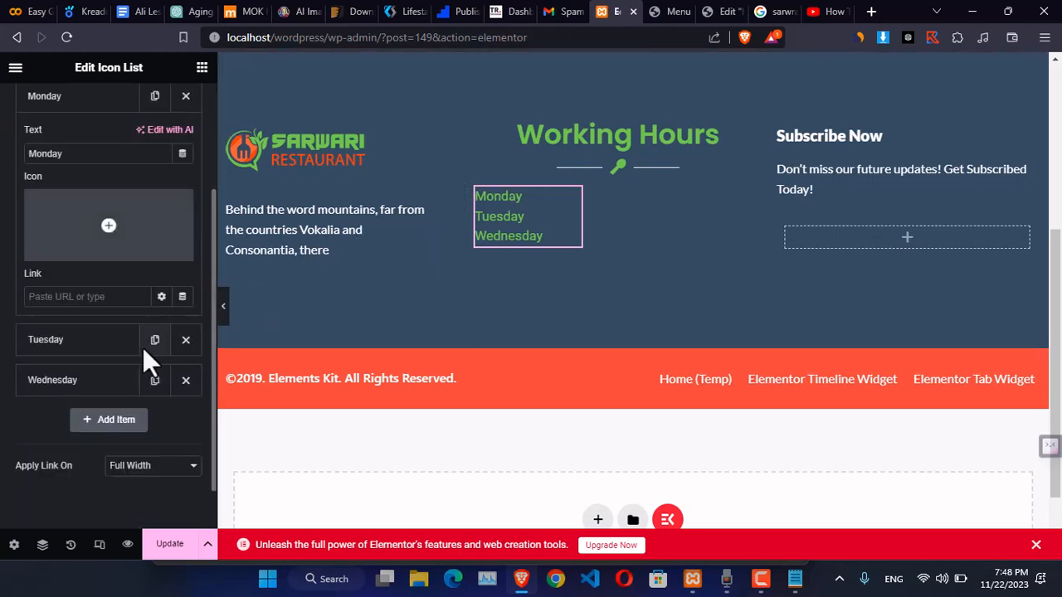
scroll(143, 347, up, 3)
click(106, 123)
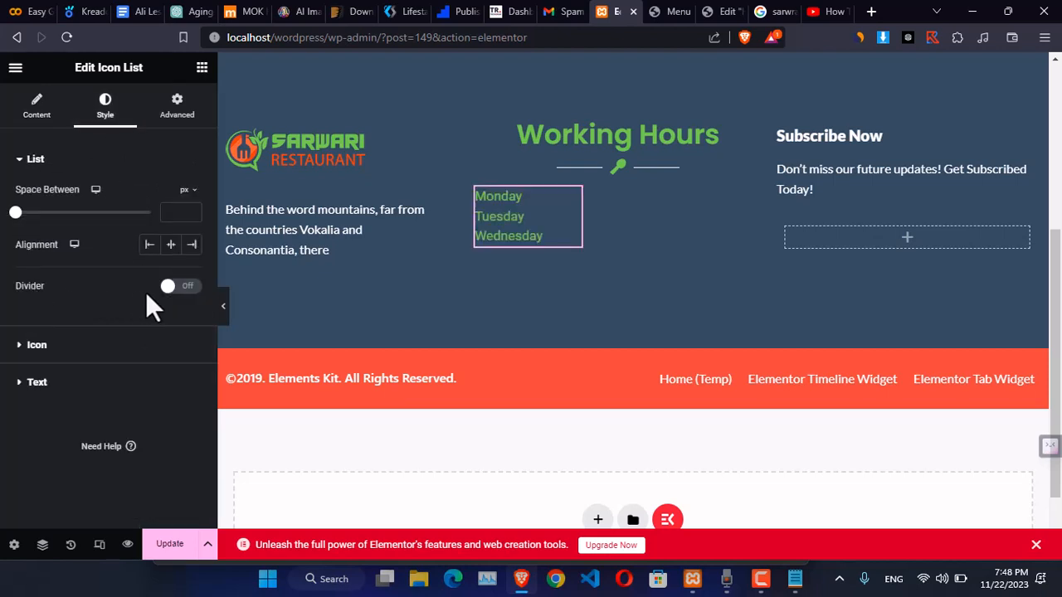
click(181, 287)
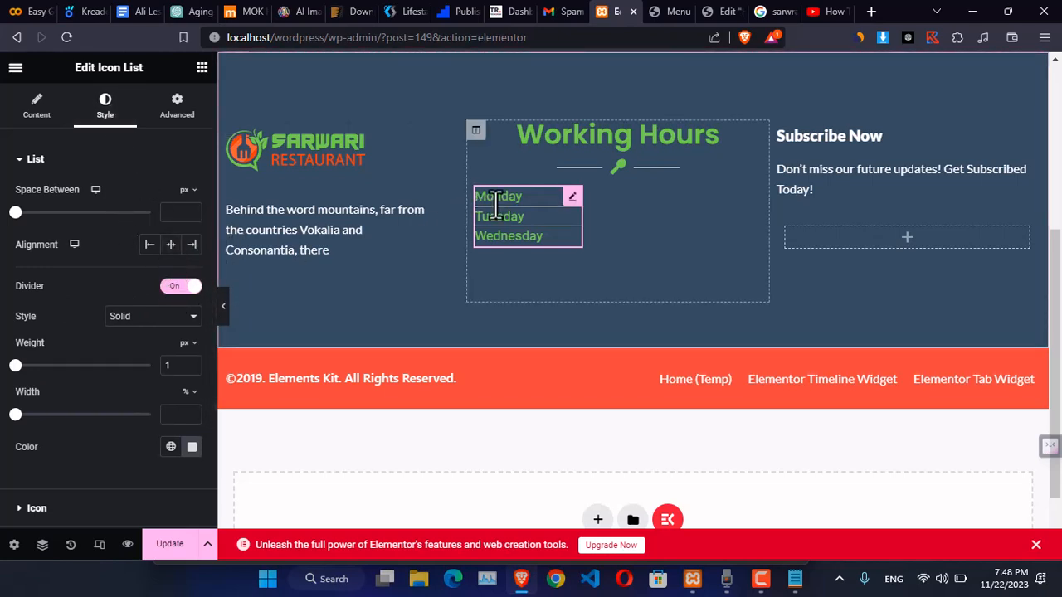
- Set the weekday list's text colour to white (#FFFFFF) and compare it with the footer on the live menu page
click(36, 510)
scroll(90, 265, down, 2)
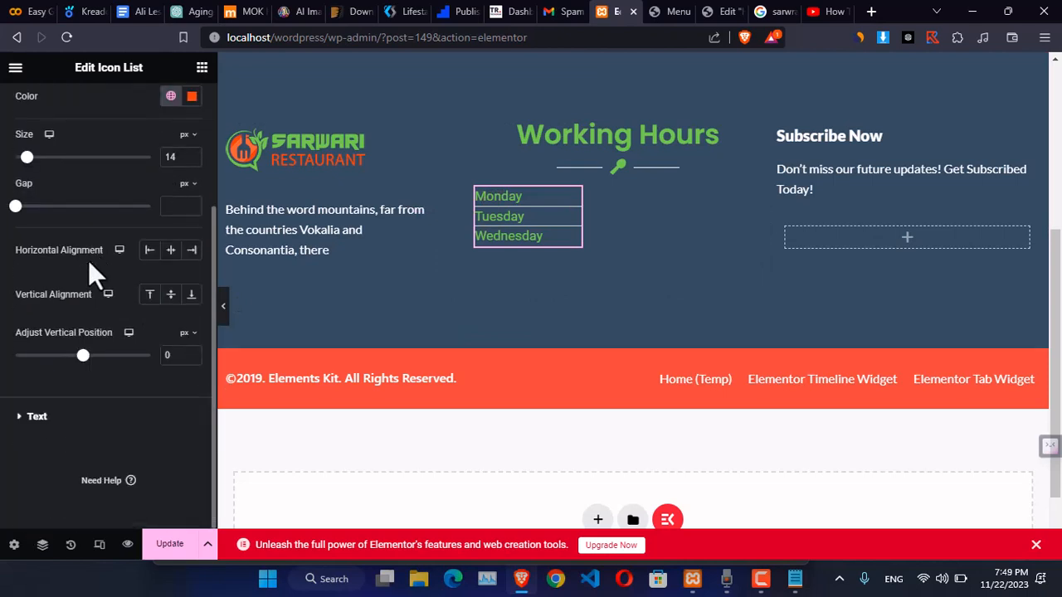
click(30, 423)
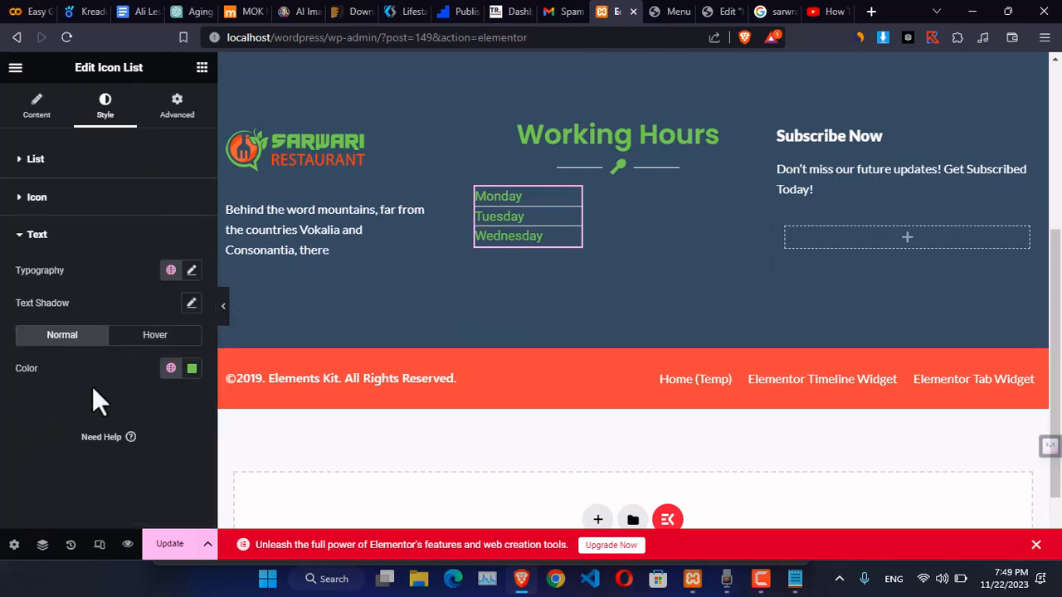
click(171, 370)
click(192, 368)
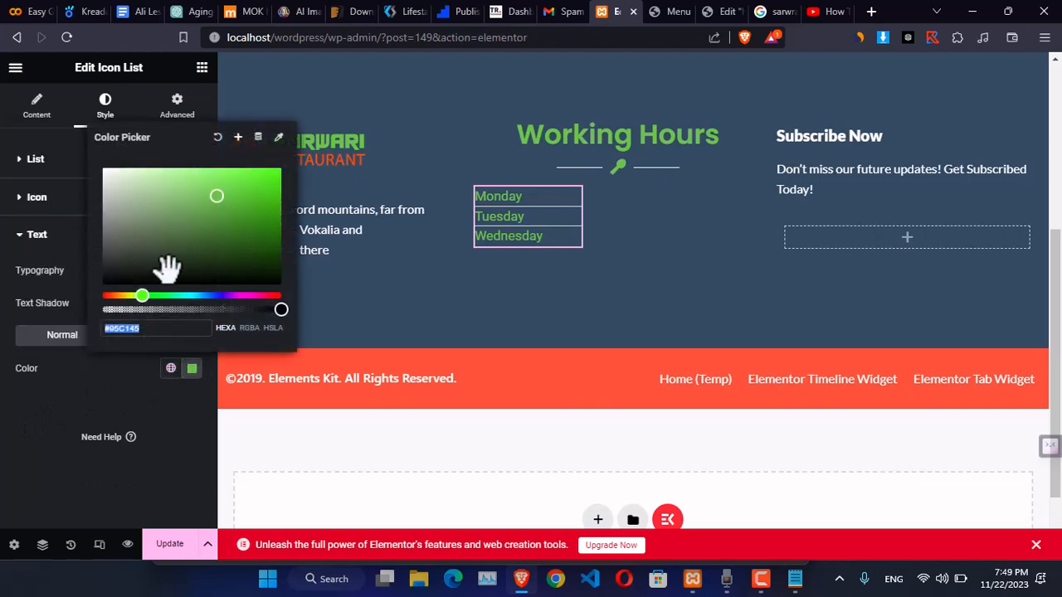
drag(166, 268, 88, 166)
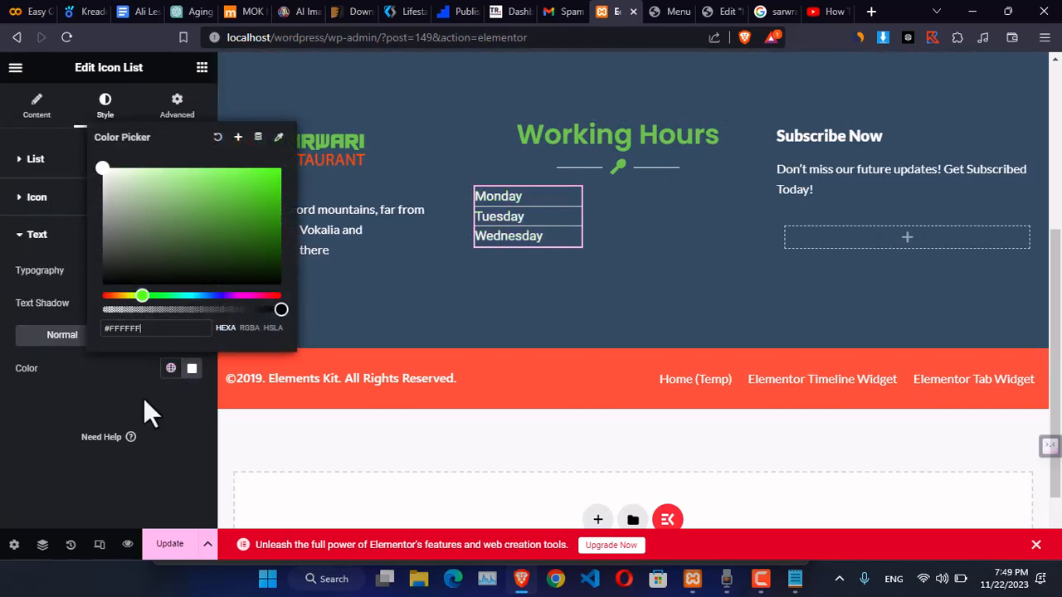
click(674, 11)
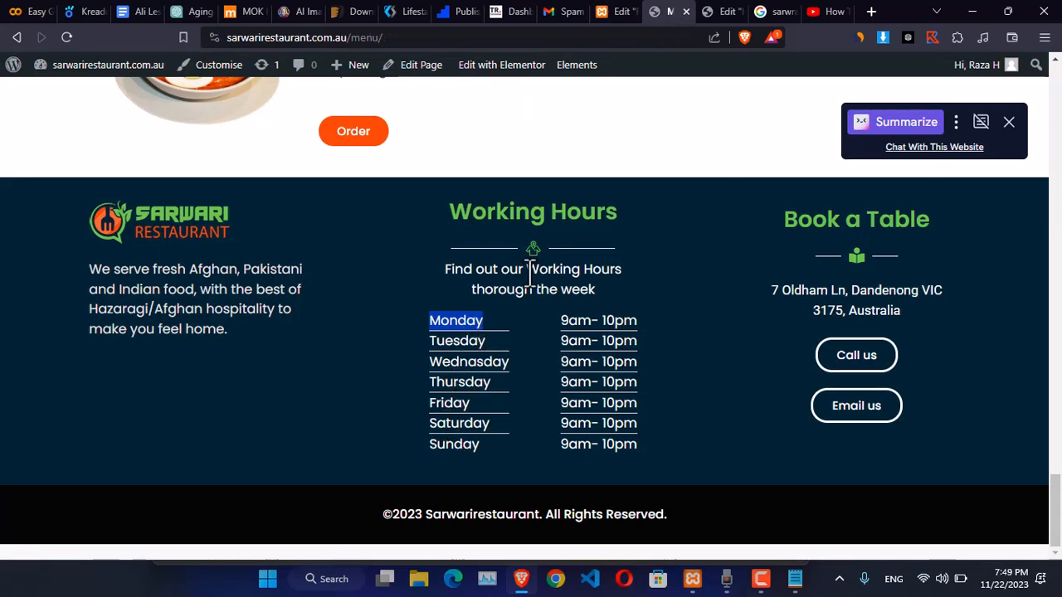
click(617, 12)
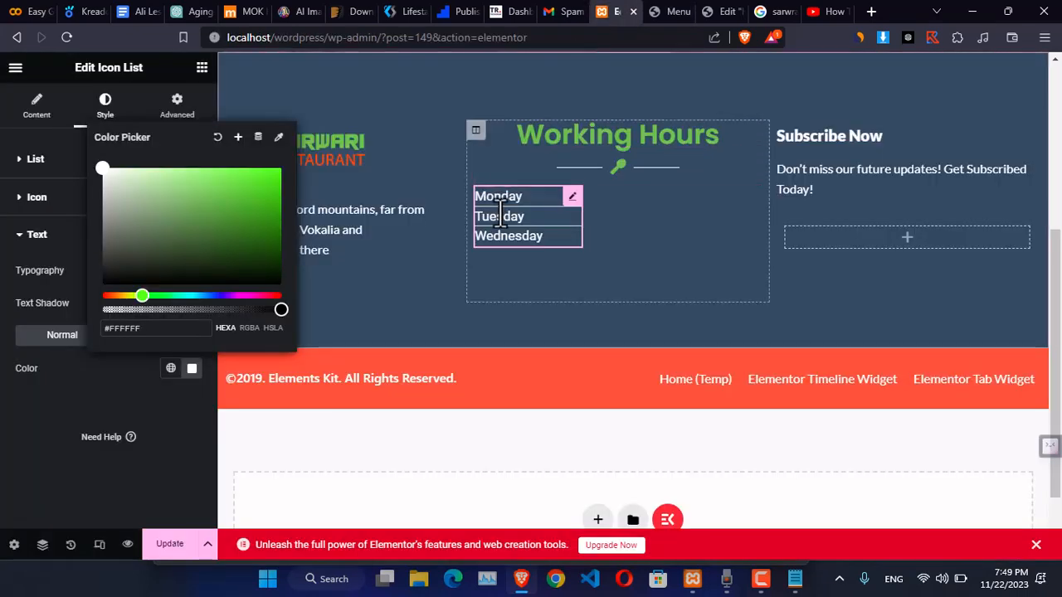
right_click(573, 199)
click(544, 197)
click(545, 198)
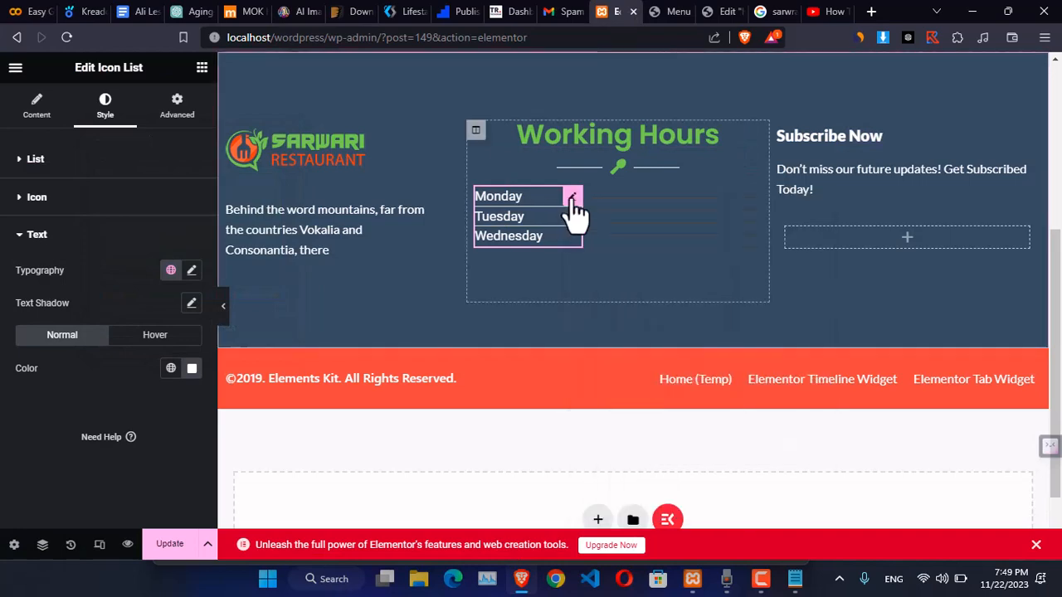
right_click(580, 209)
click(573, 212)
right_click(572, 203)
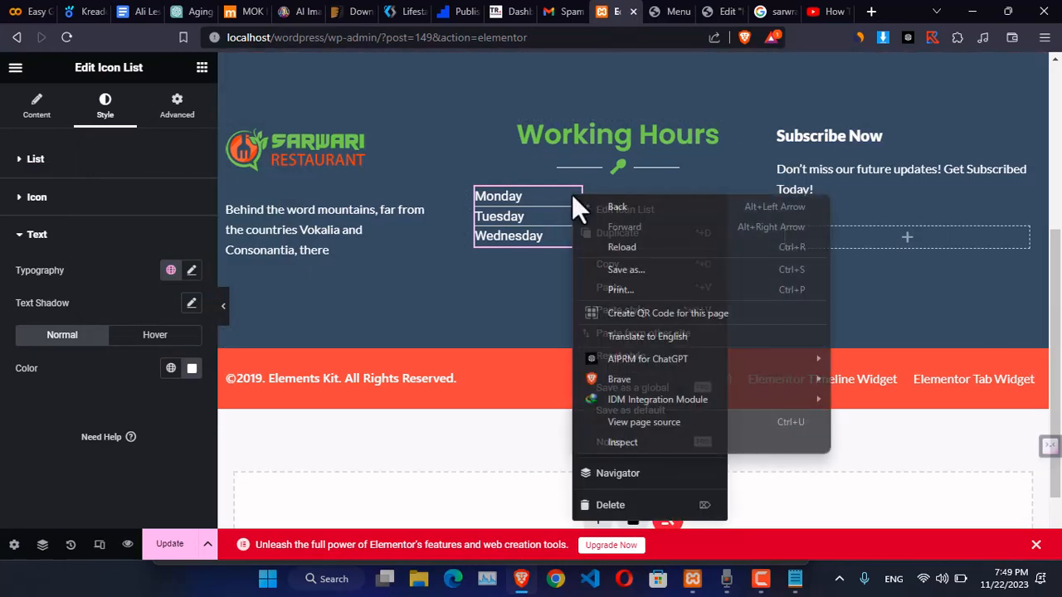
click(518, 200)
right_click(520, 201)
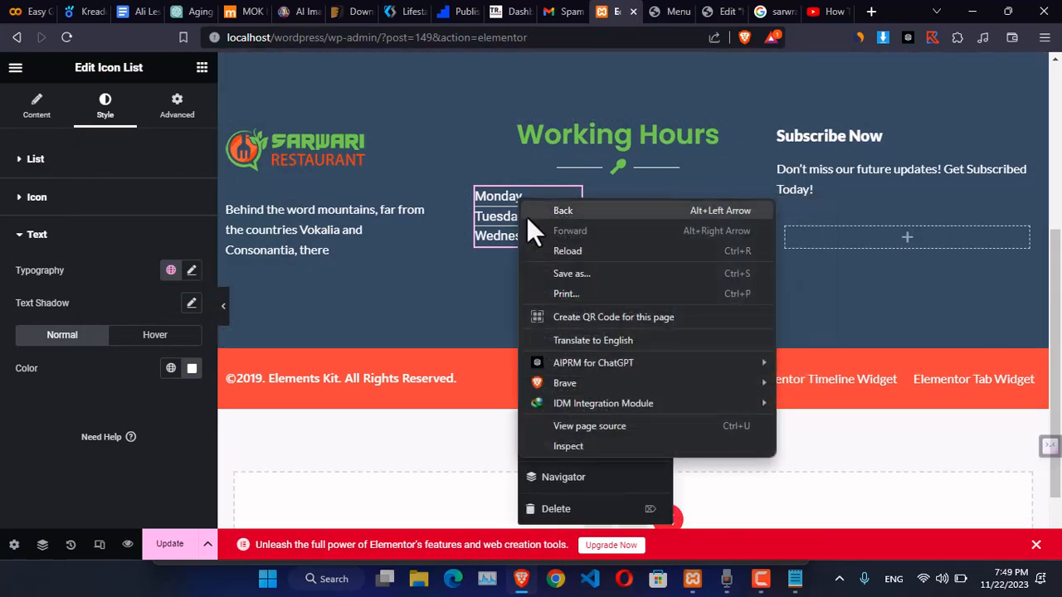
click(453, 336)
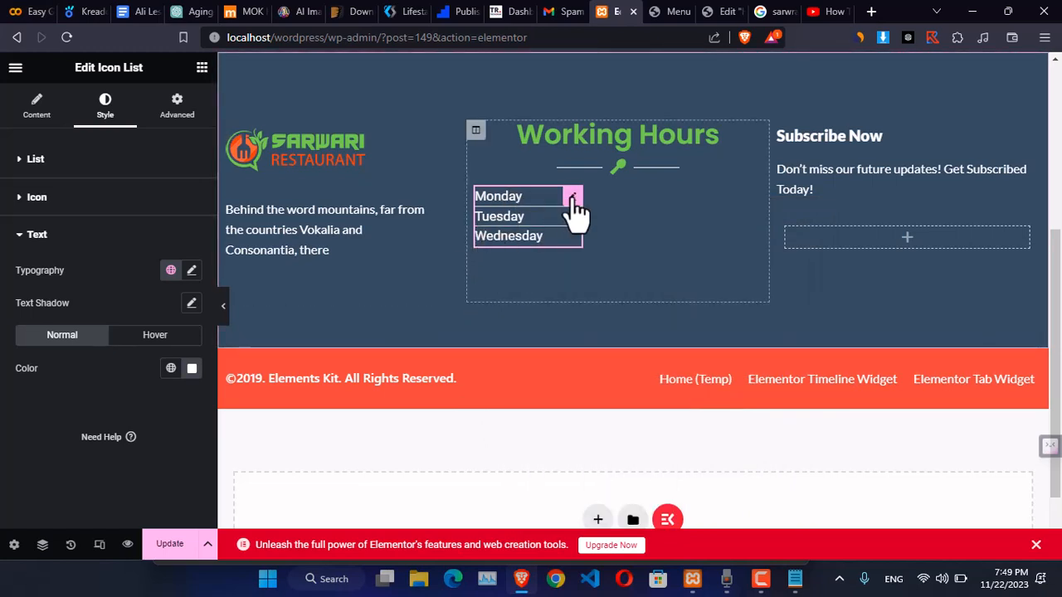
- Duplicate the weekday list and replace the copy's Monday text with "9am- 10pm", copied from the live menu page's footer
right_click(574, 207)
click(618, 237)
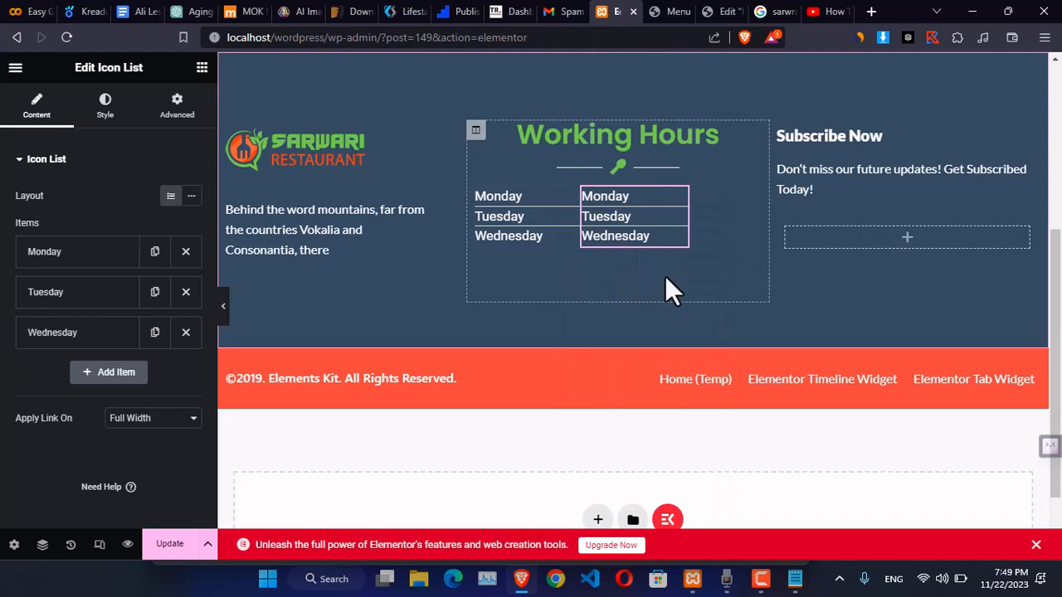
double_click(611, 195)
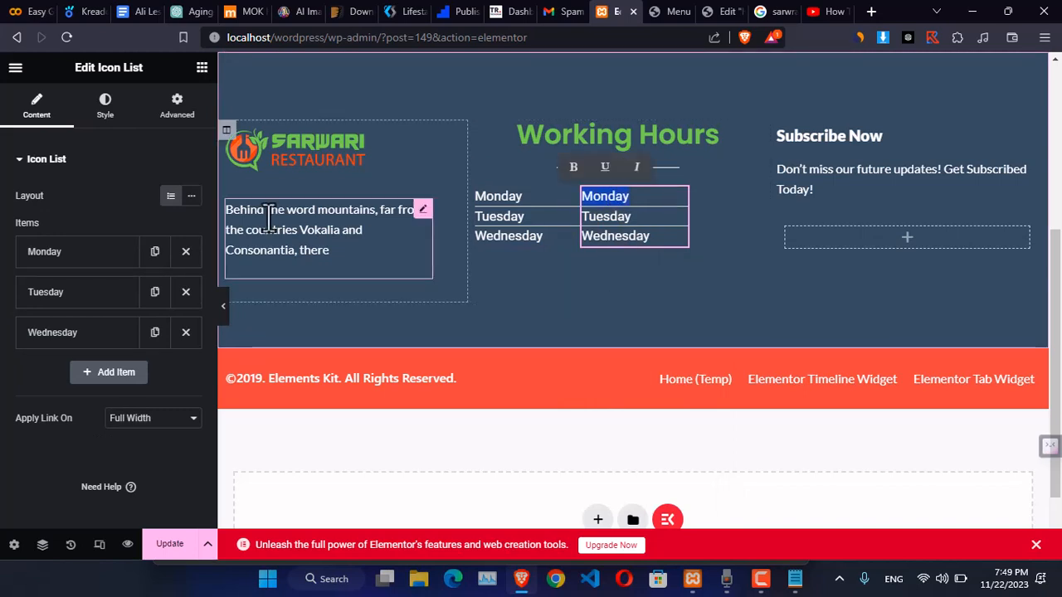
click(48, 256)
double_click(67, 313)
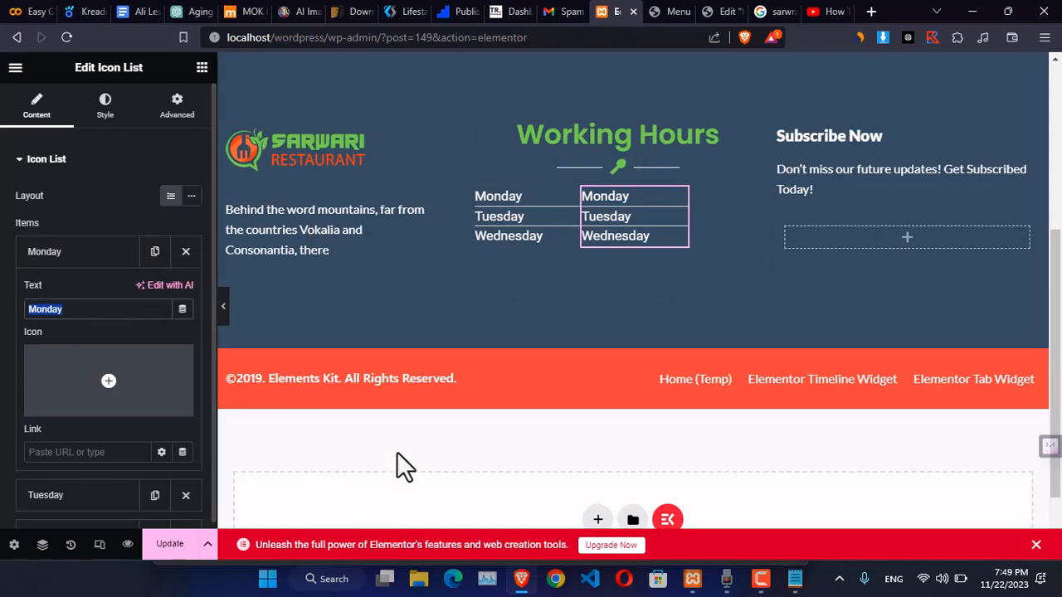
click(668, 11)
drag(562, 320, 637, 322)
key(ctrl+c)
click(624, 11)
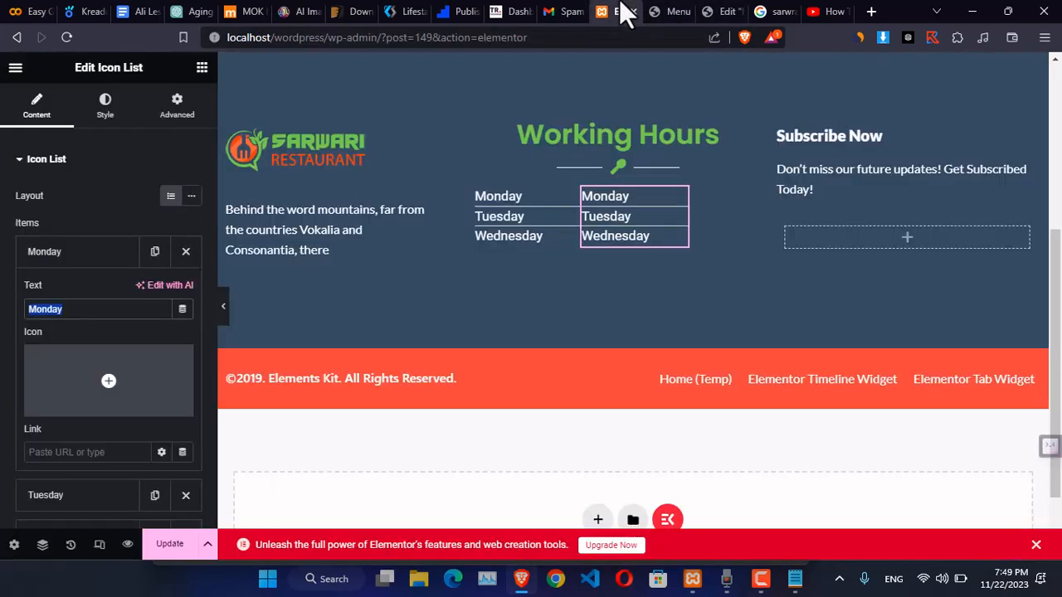
double_click(63, 310)
key(ctrl+v)
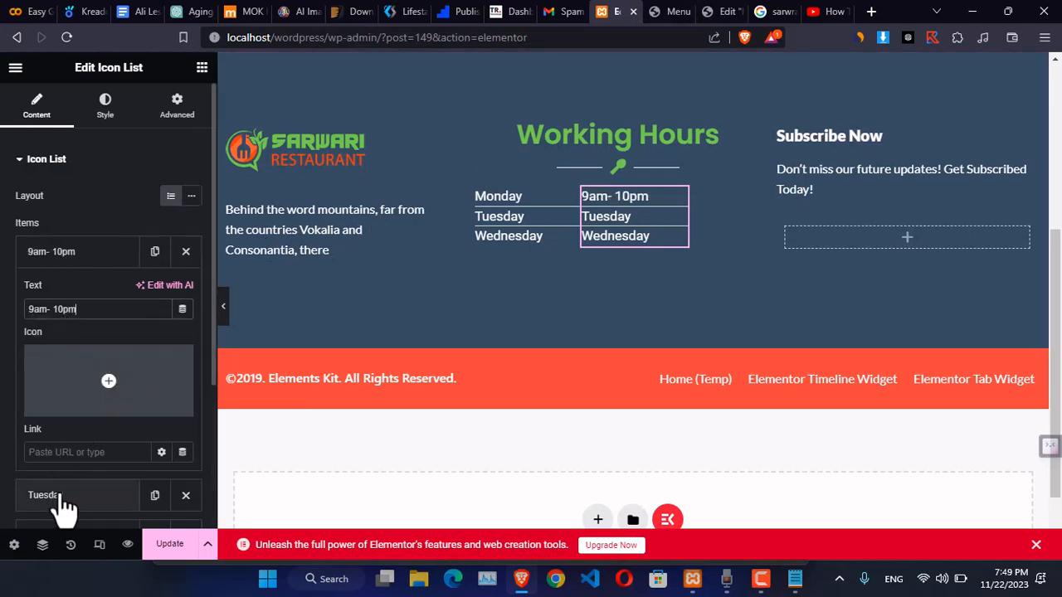
- Delete the Tuesday and Wednesday items from the copied list and duplicate its "9am- 10pm" item to make three rows
click(185, 497)
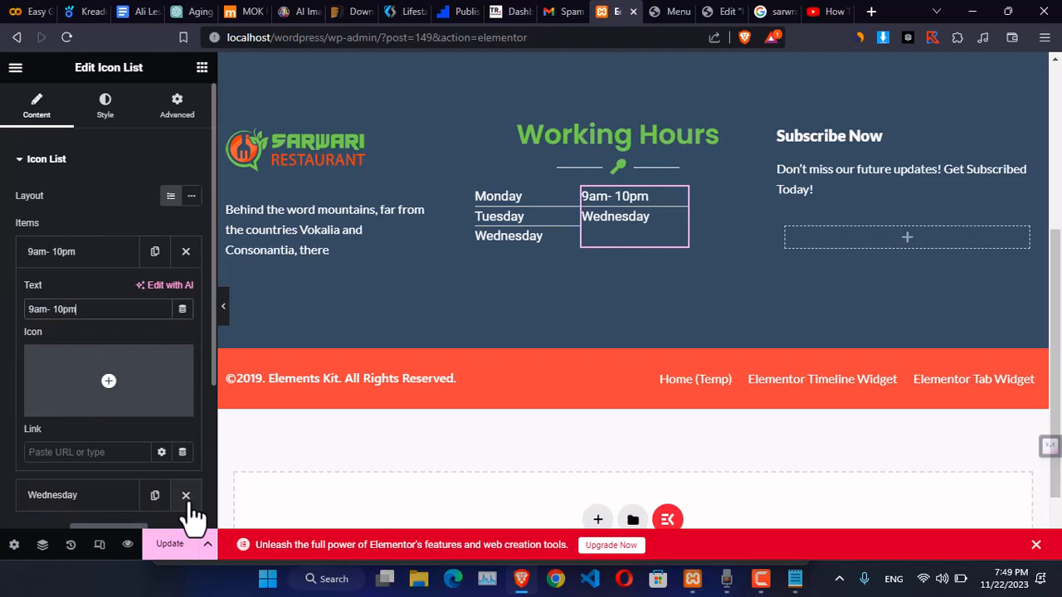
click(186, 496)
click(54, 262)
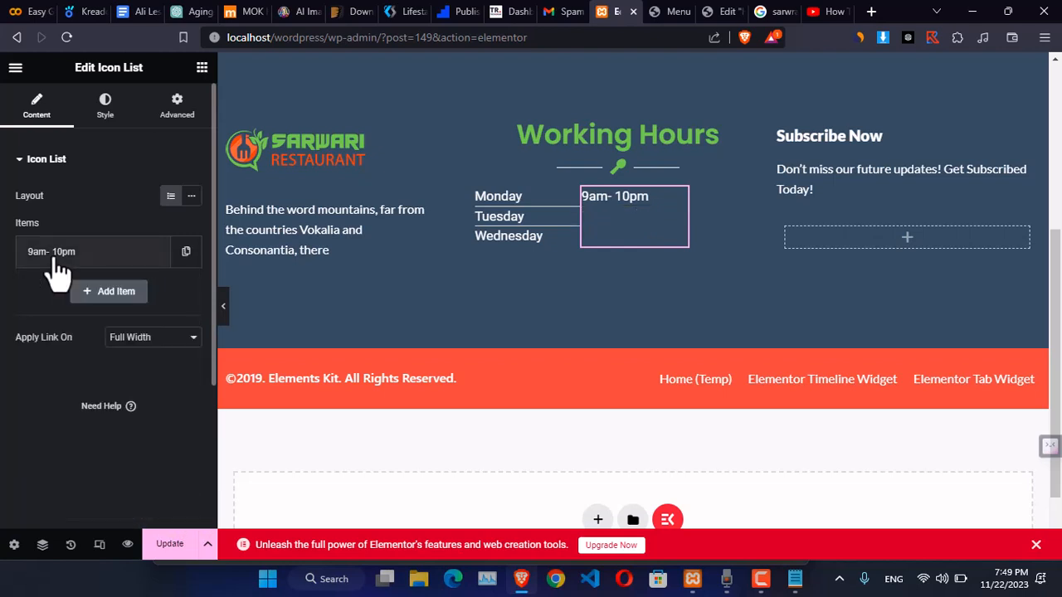
click(192, 254)
click(192, 254)
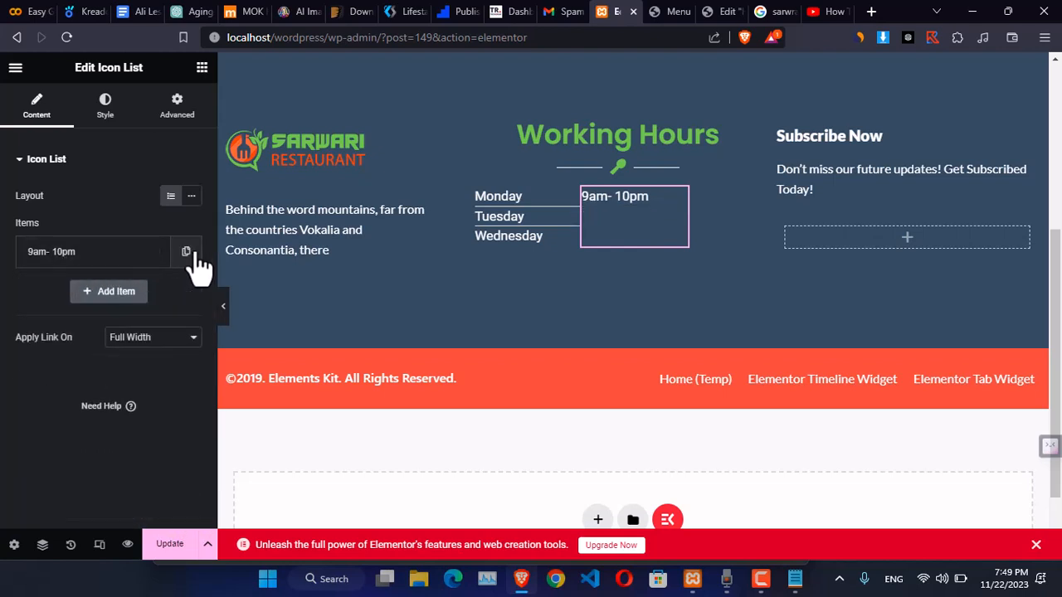
click(187, 254)
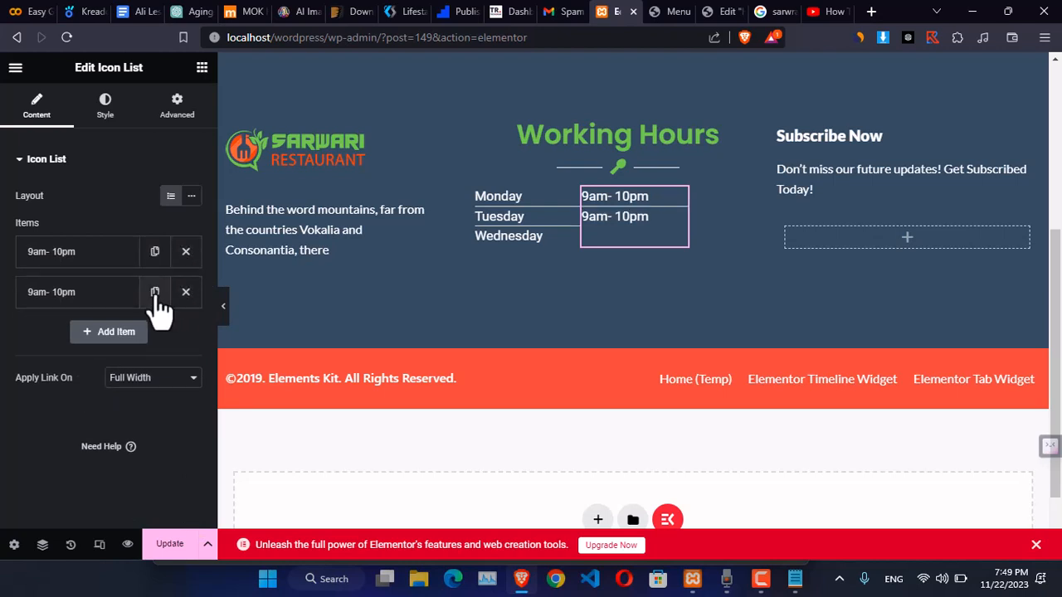
click(155, 293)
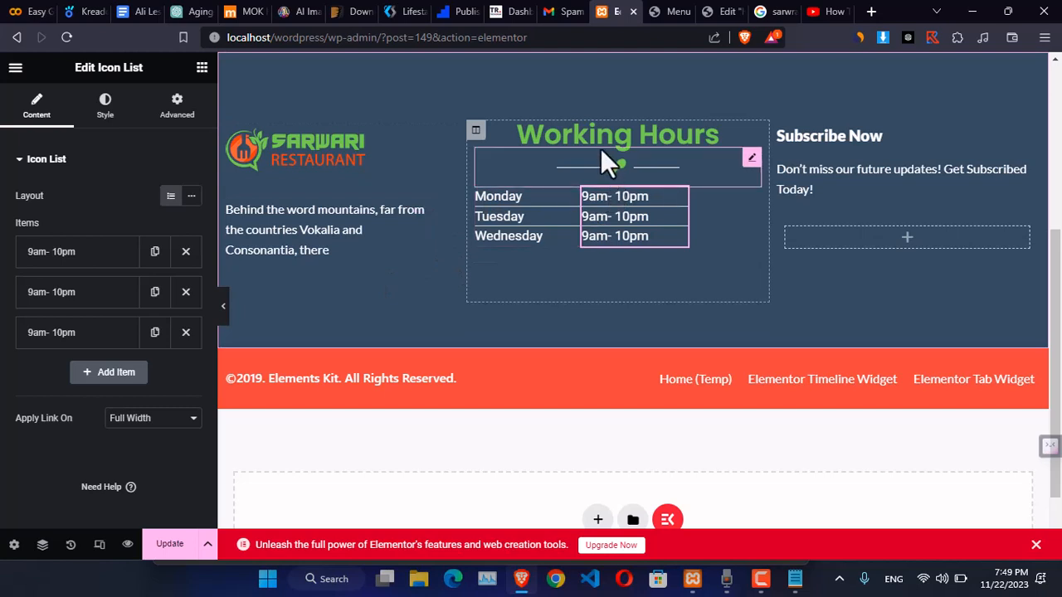
- Set the Working Hours column's horizontal alignment to Center and compare the footer with the one on the live menu page
click(476, 130)
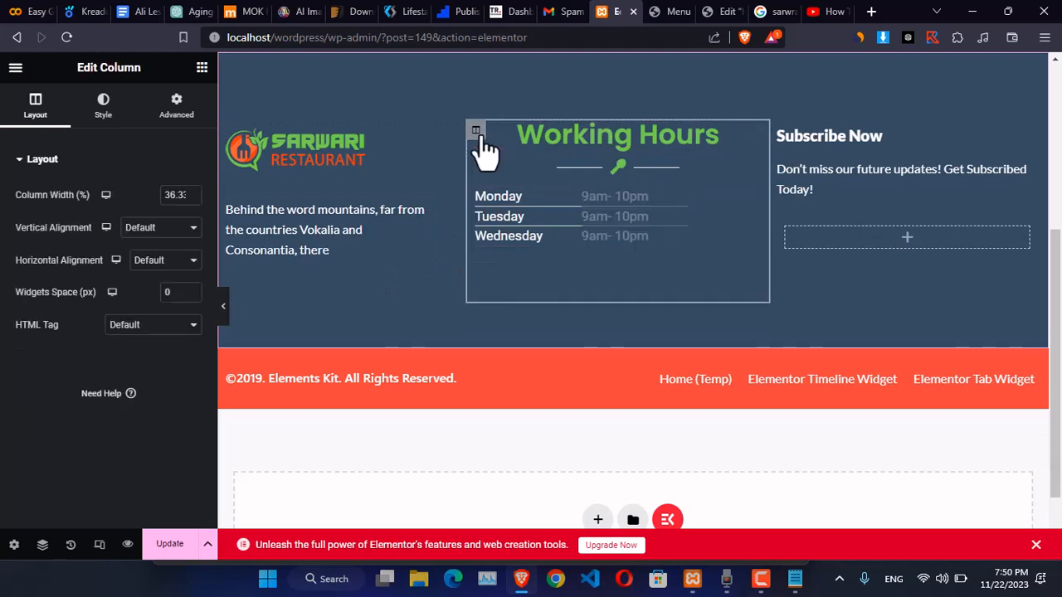
click(103, 112)
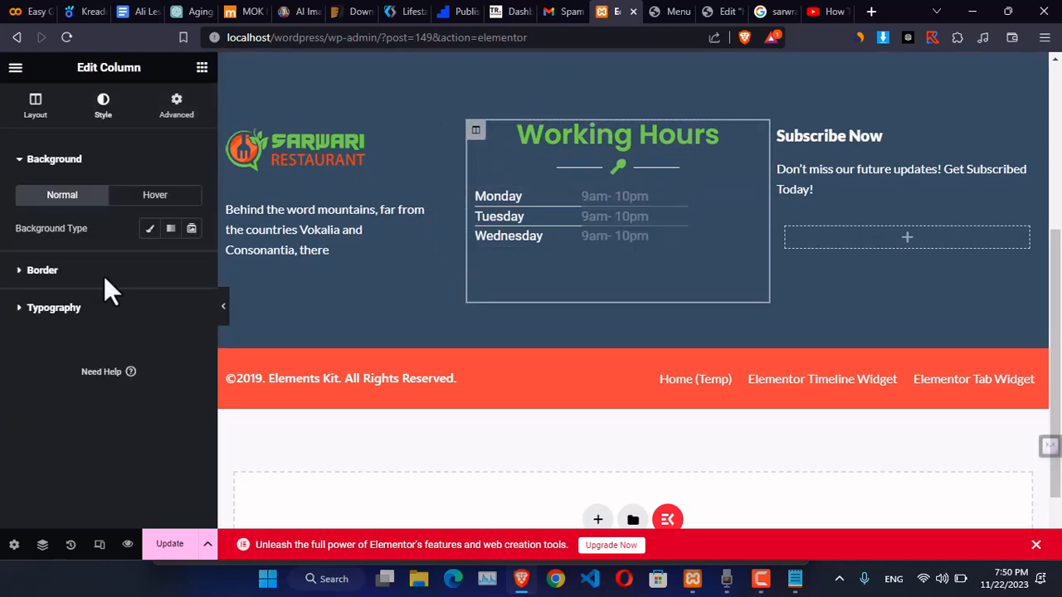
click(36, 112)
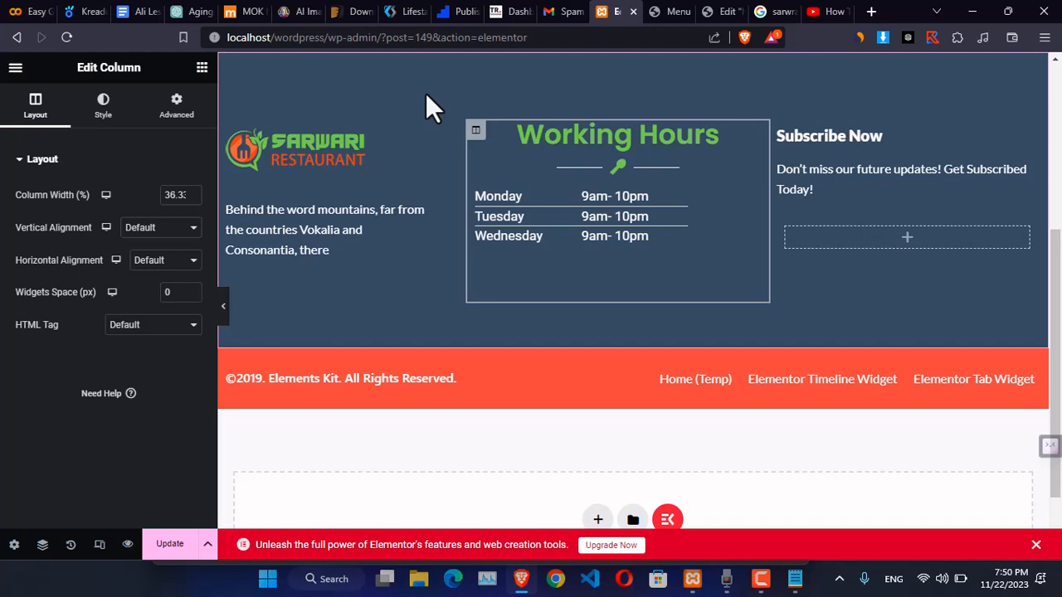
click(121, 117)
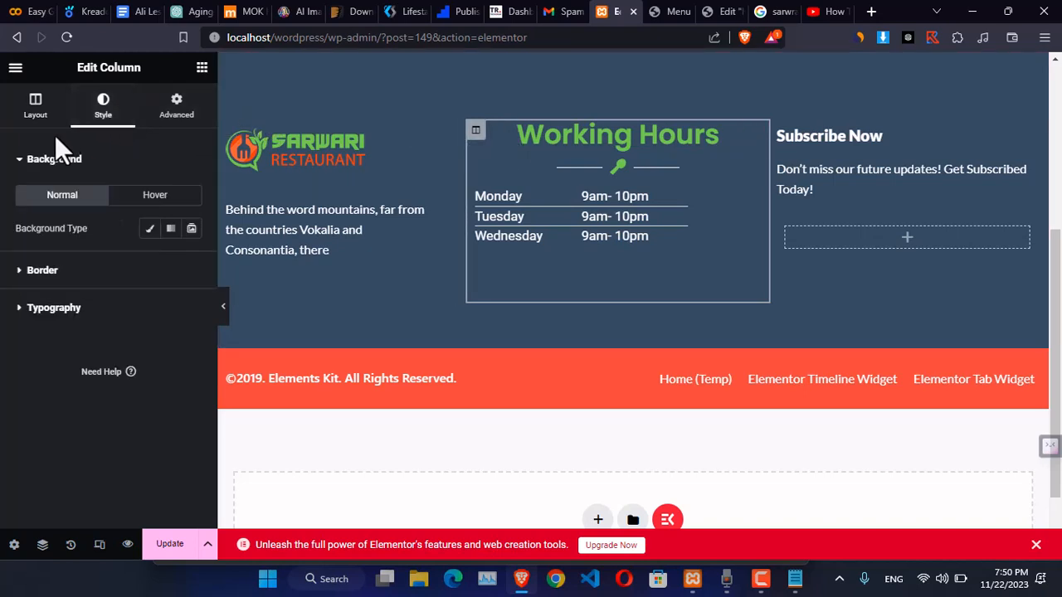
click(30, 121)
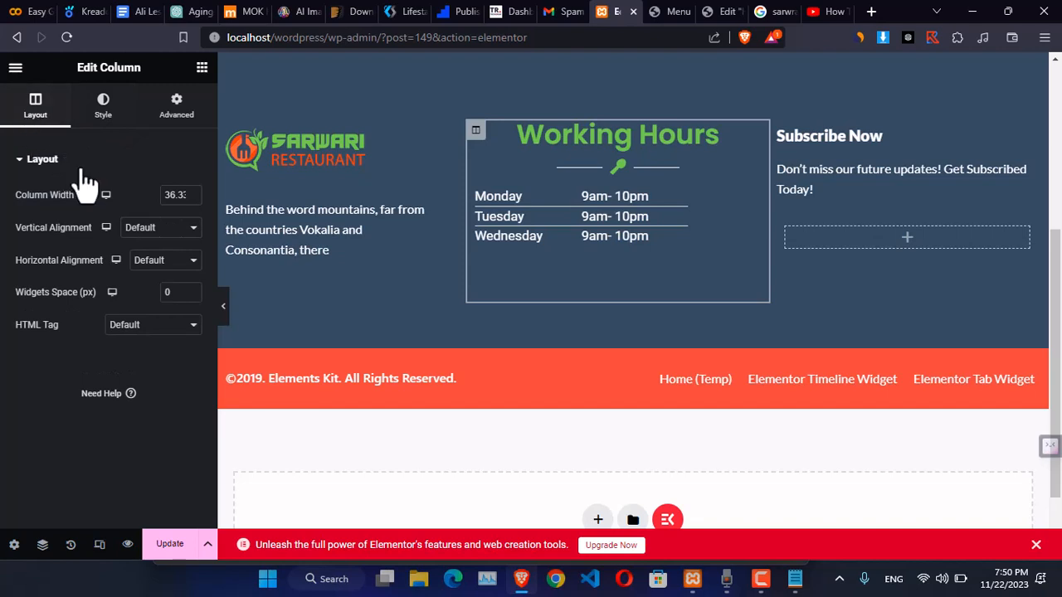
click(139, 229)
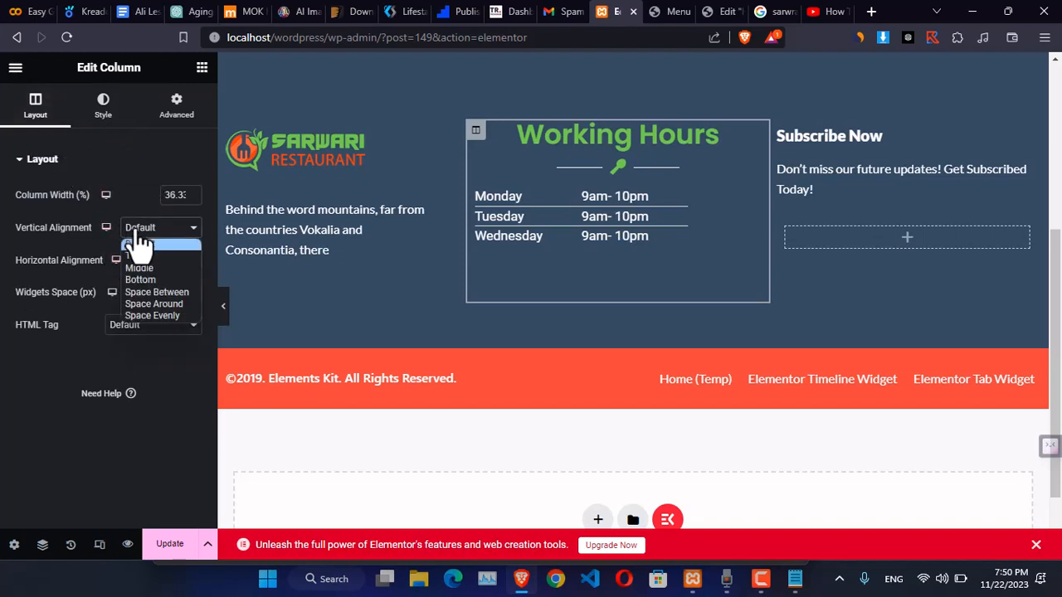
click(84, 258)
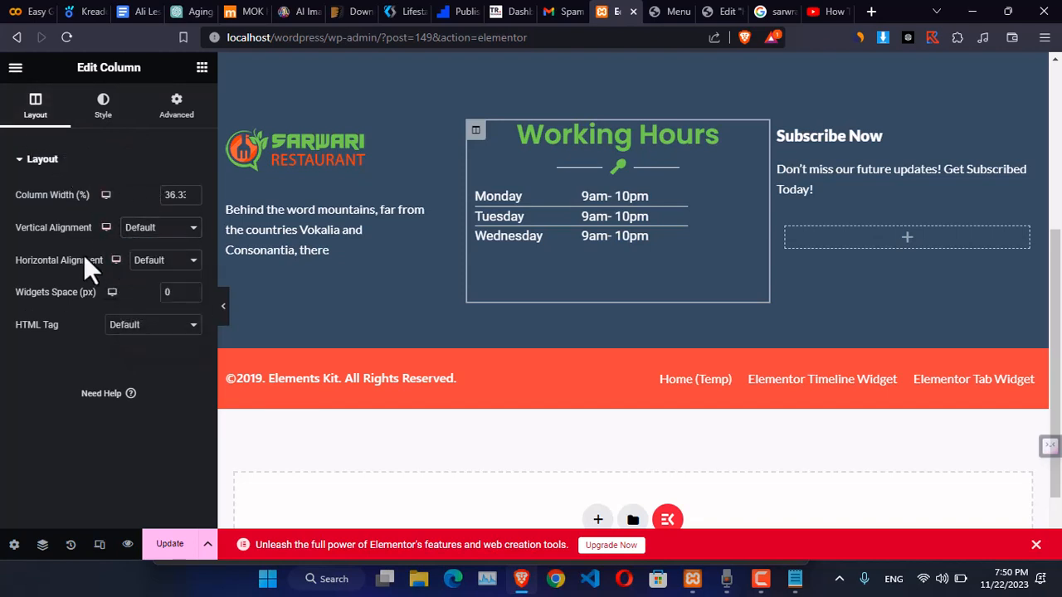
click(137, 264)
click(145, 299)
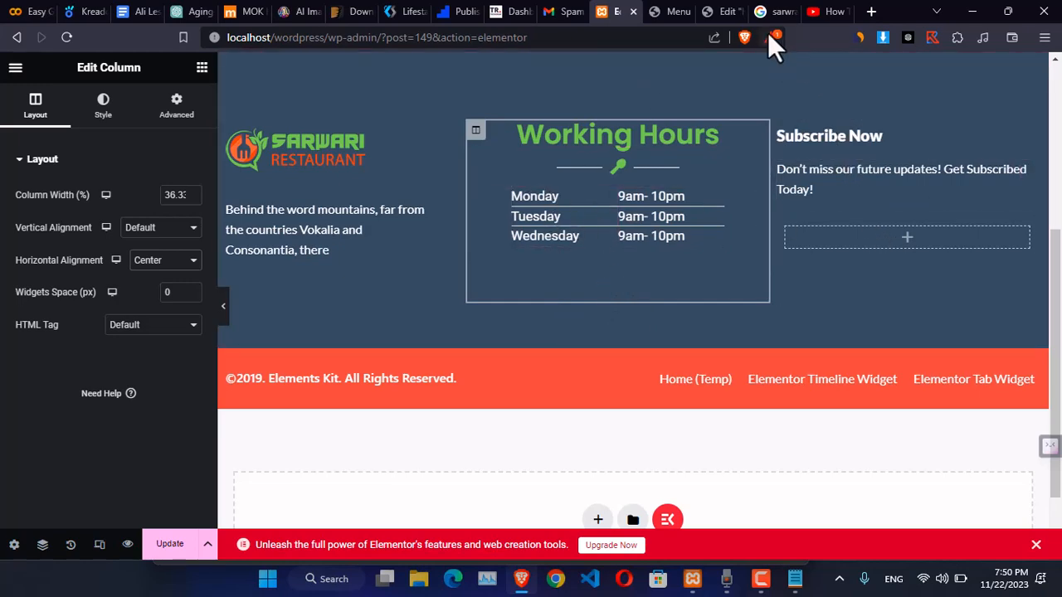
click(663, 11)
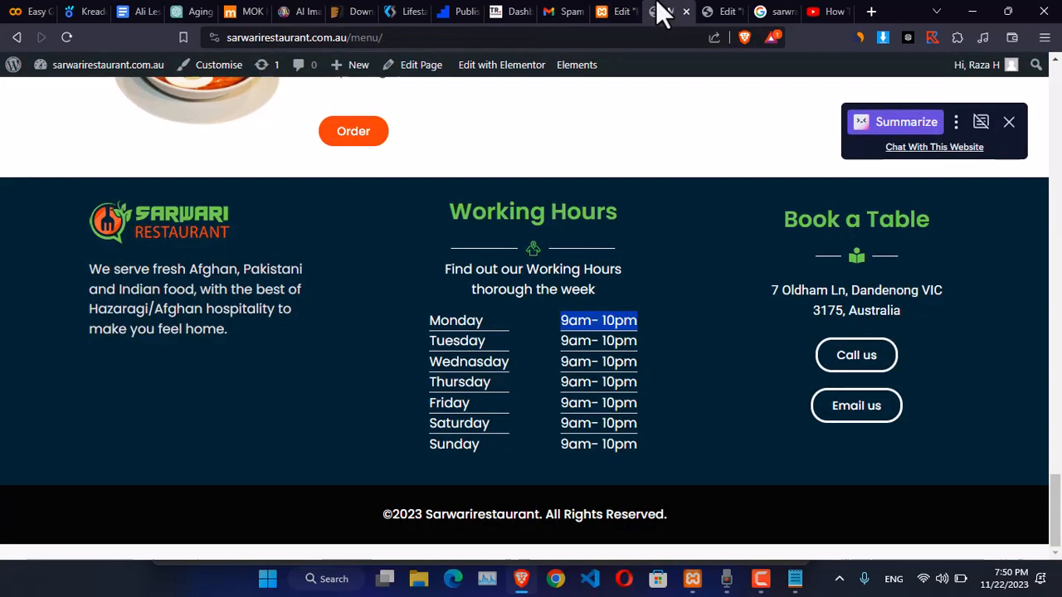
double_click(818, 220)
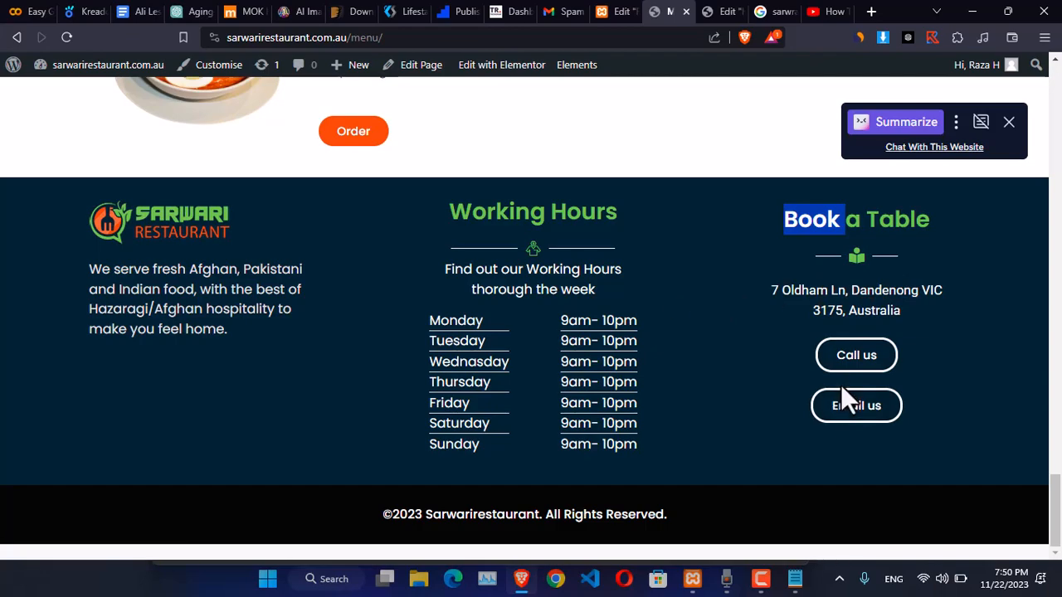
- Look through the local home page down to the customer reviews, and open ElementsKit's Header Footer templates in a new browser tab
scroll(861, 320, up, 5)
scroll(861, 318, up, 5)
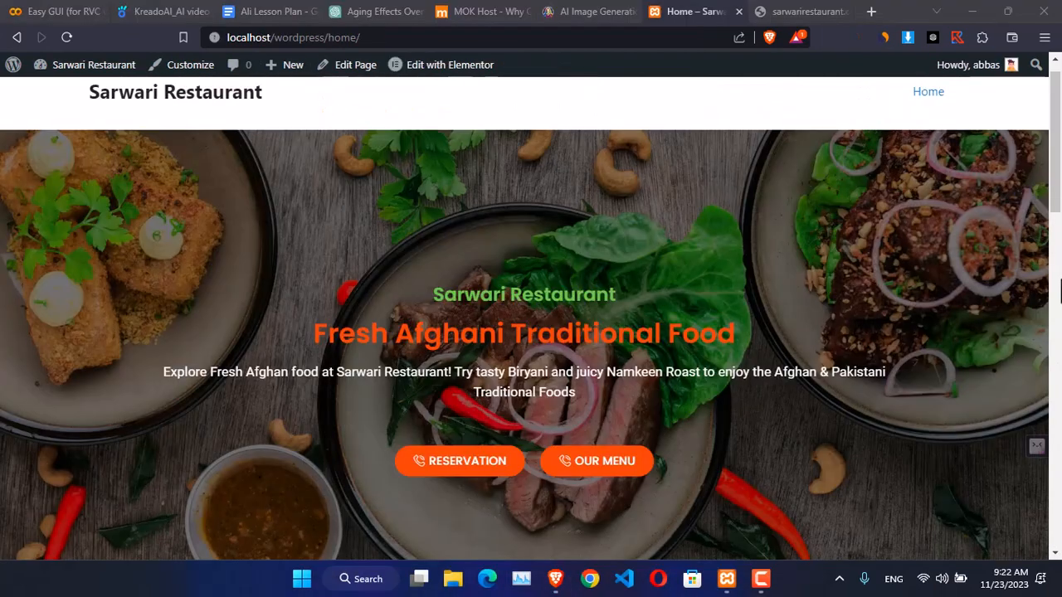
scroll(671, 373, down, 10)
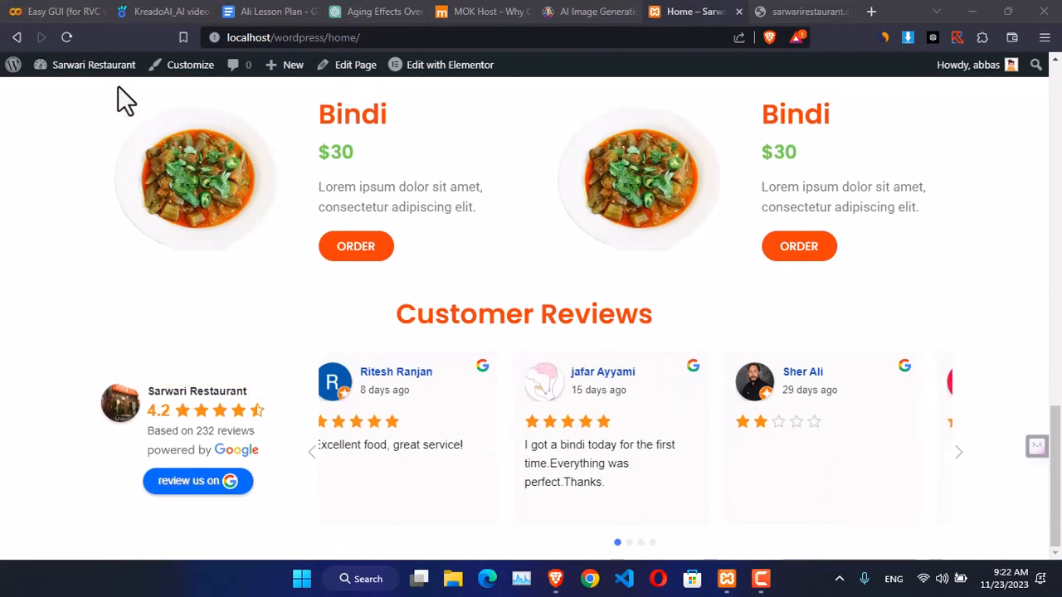
mouse_move(83, 64)
click(73, 98)
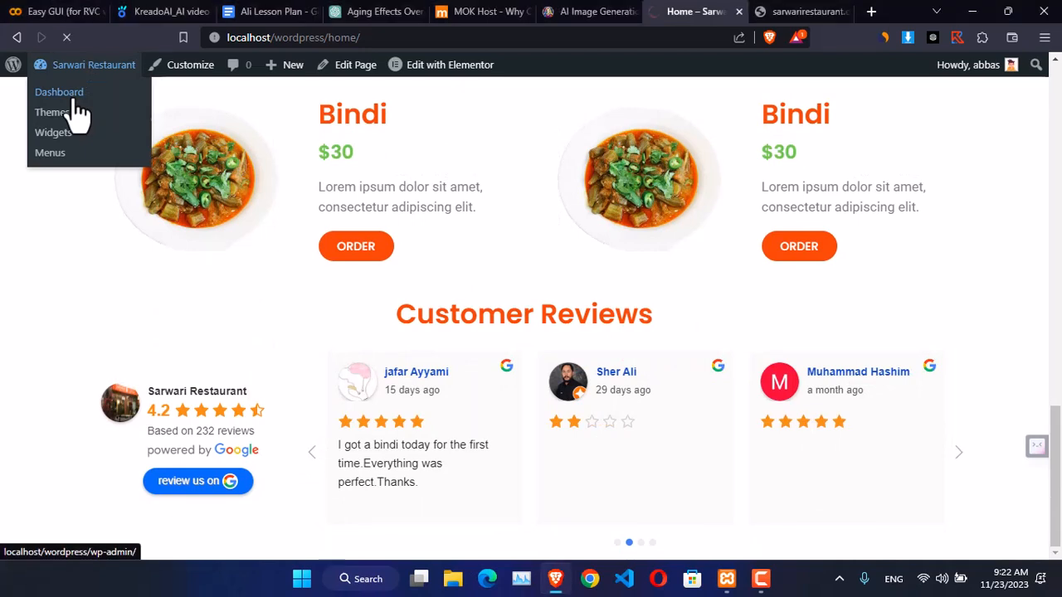
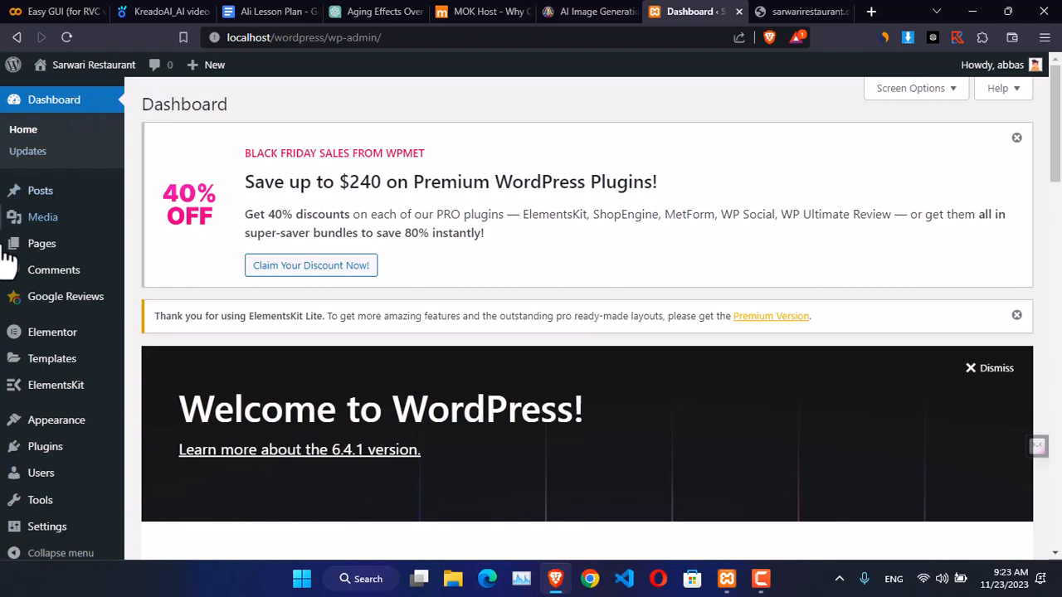
mouse_move(61, 387)
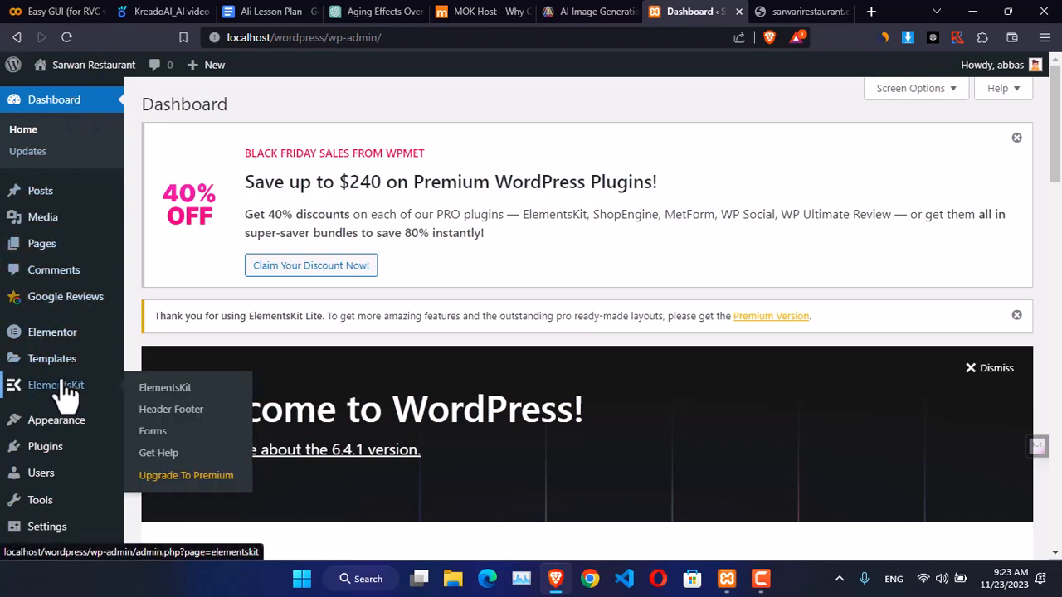
middle_click(166, 410)
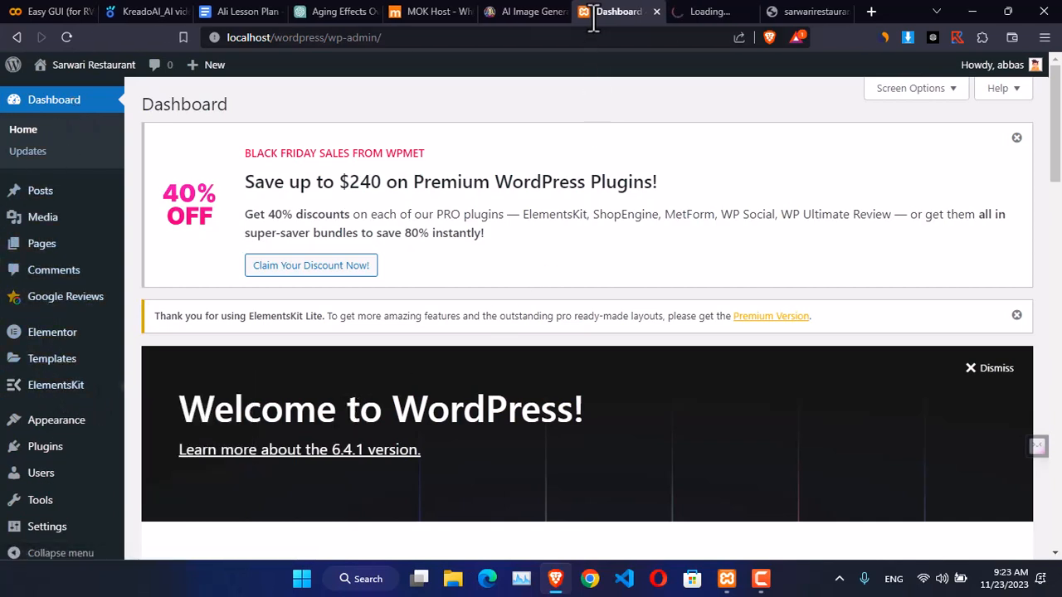
click(687, 11)
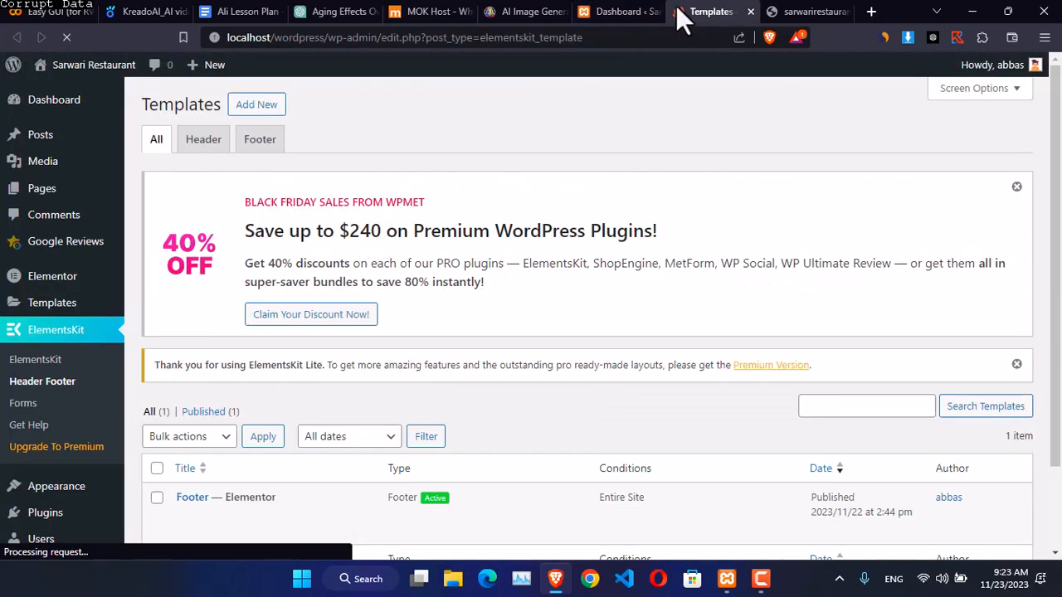
- Open the Footer template's settings and save them with the template activated for the entire site
scroll(348, 381, down, 2)
mouse_move(207, 426)
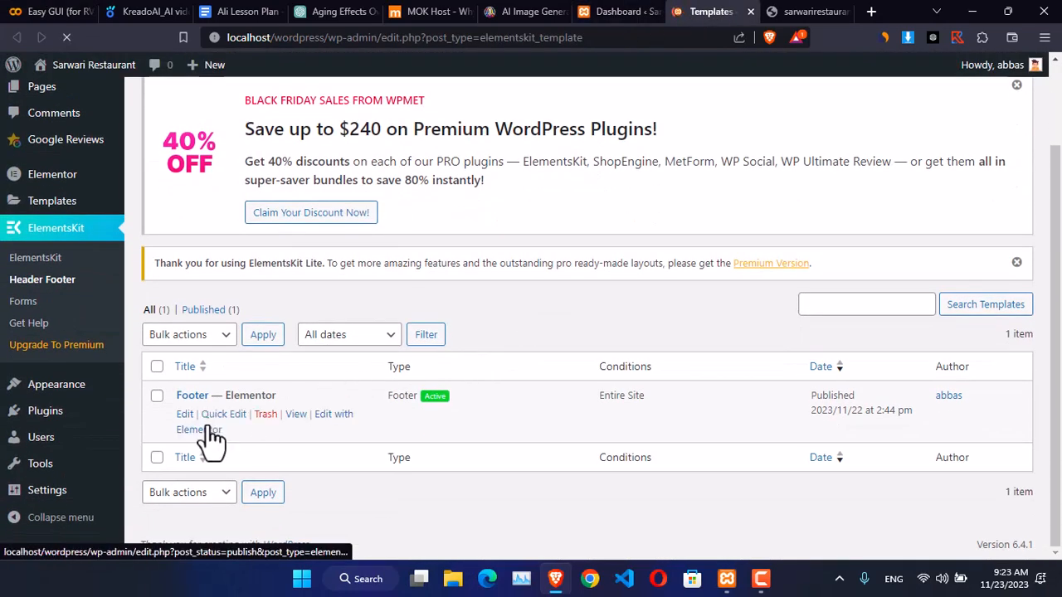
click(186, 417)
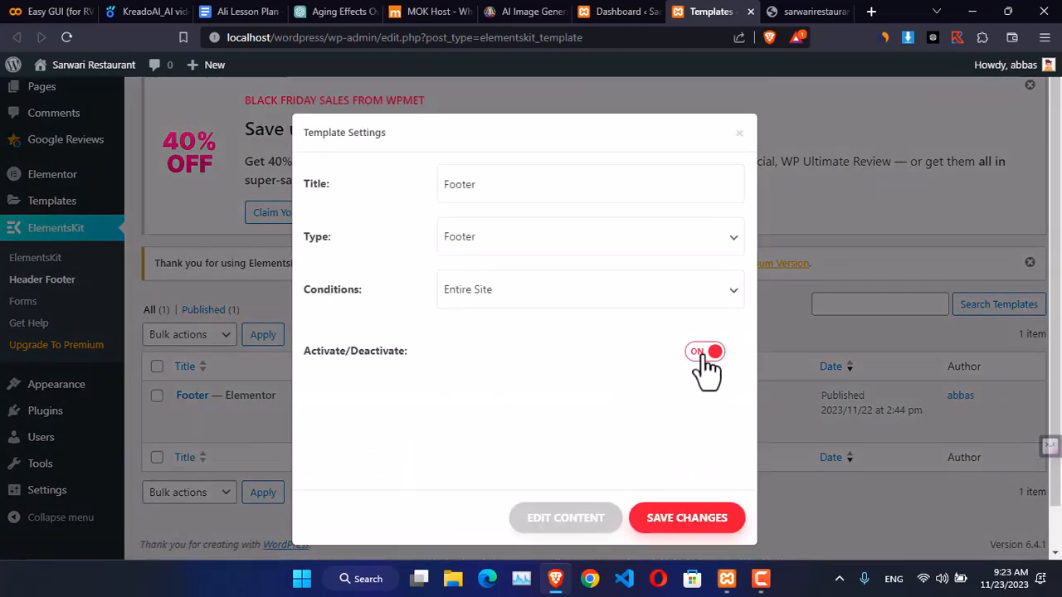
click(678, 523)
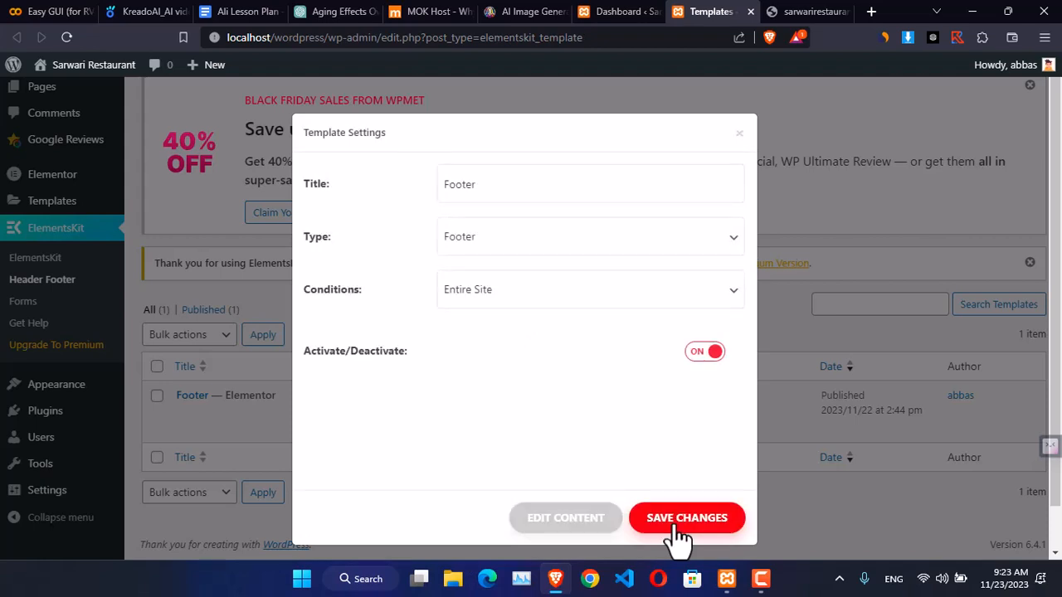
click(674, 523)
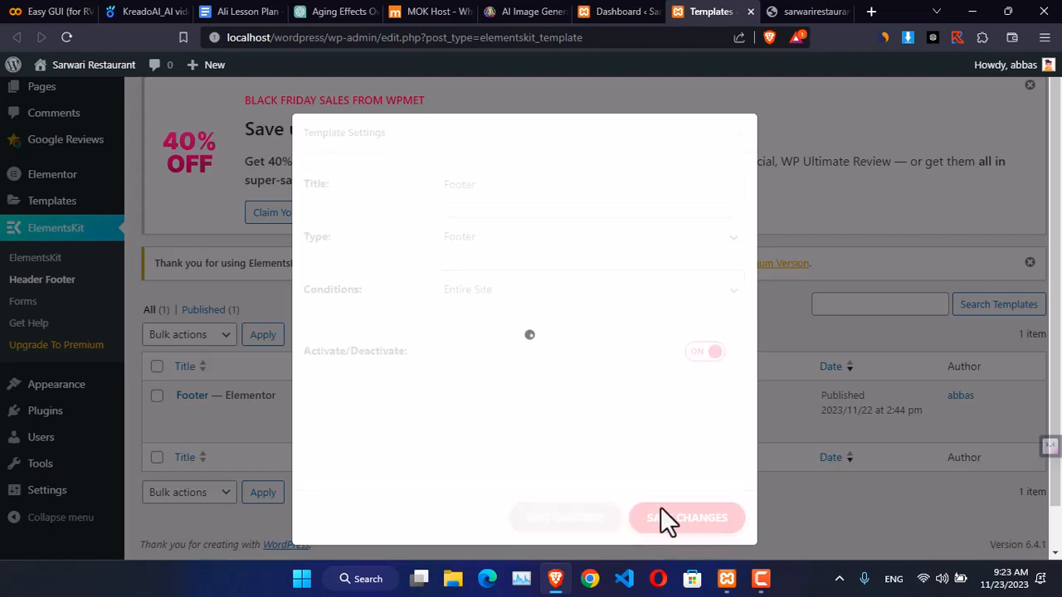
- Open the localhost/wordpress site in a private browser window, look through its Home page down to the customer reviews, and close the window
drag(328, 37, 227, 37)
key(ctrl+c)
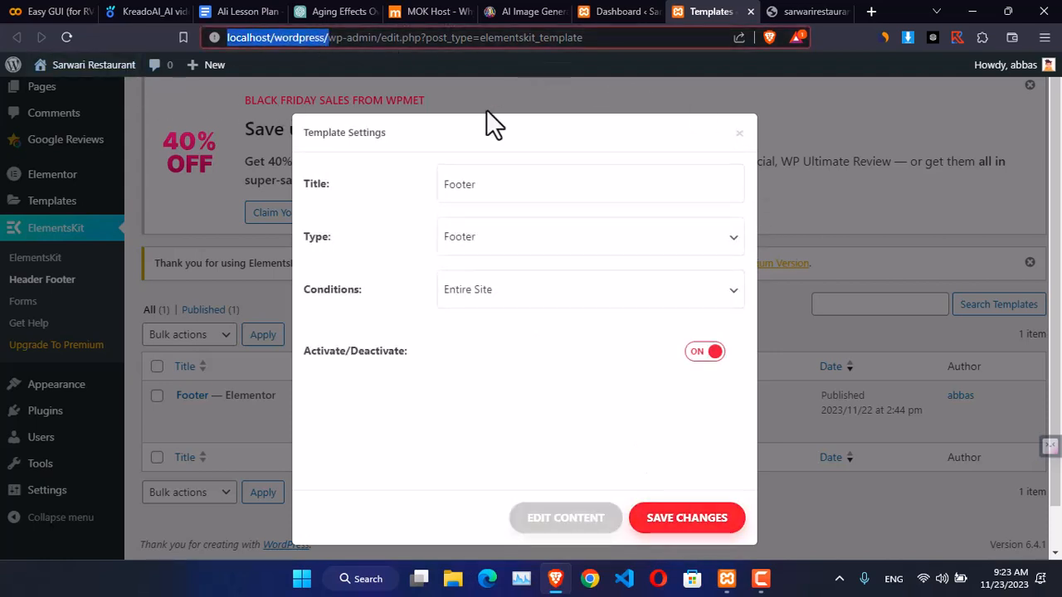
click(1044, 38)
click(889, 103)
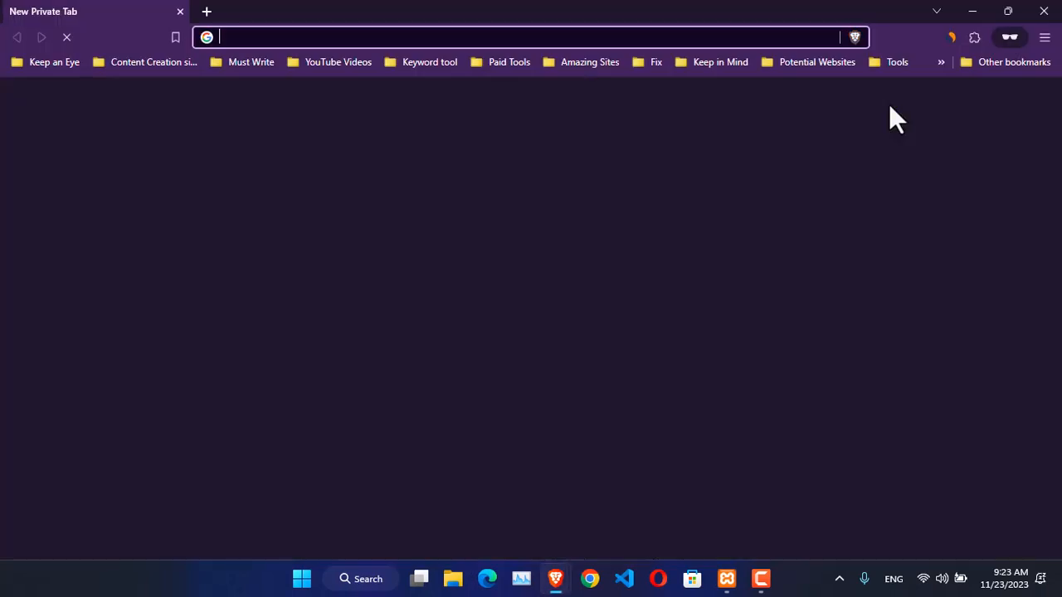
key(ctrl+v)
key(Return)
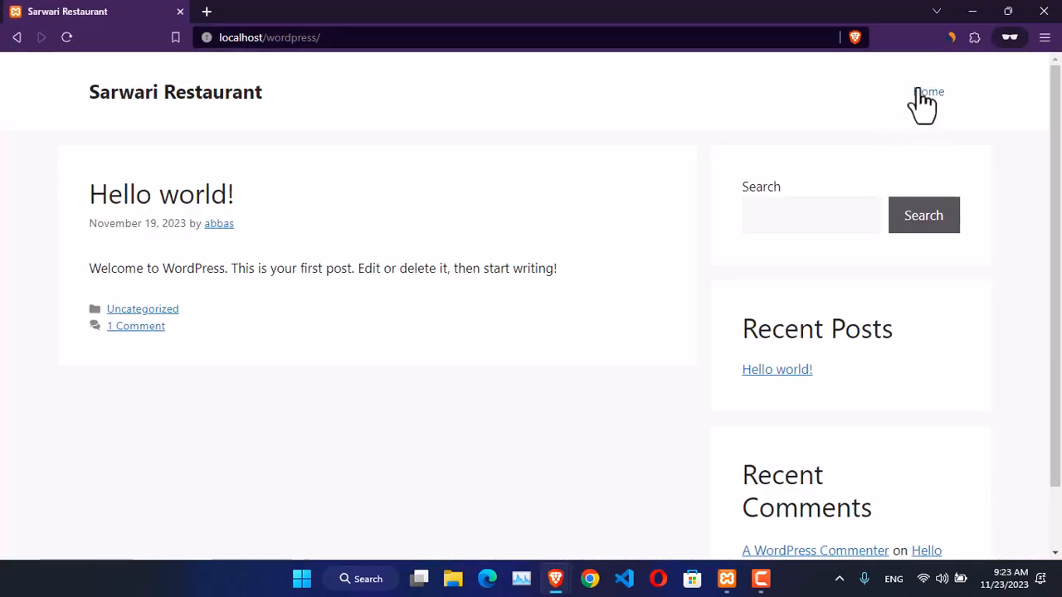
click(919, 93)
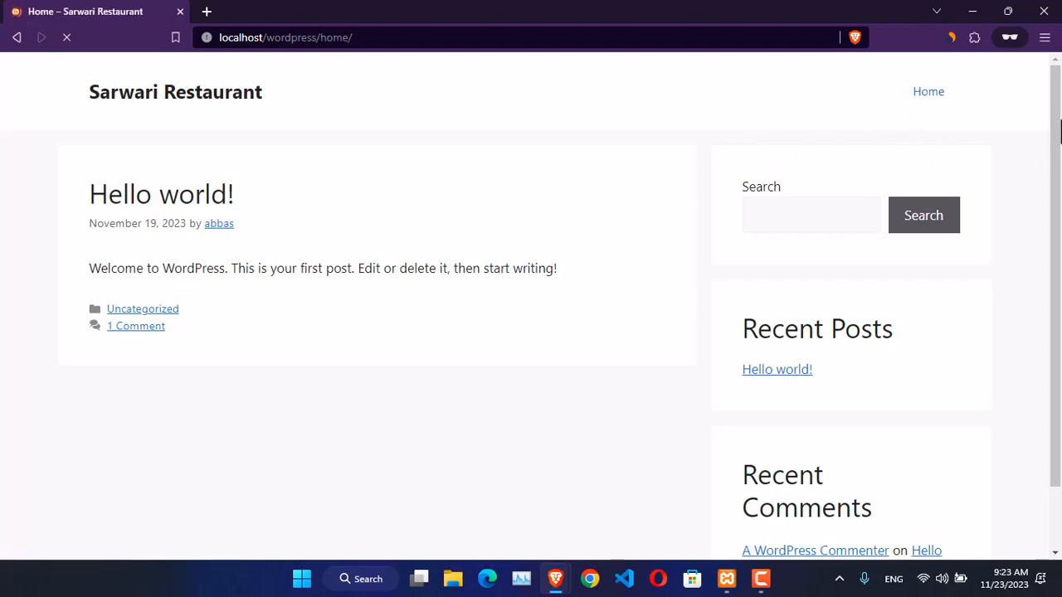
scroll(927, 249, down, 10)
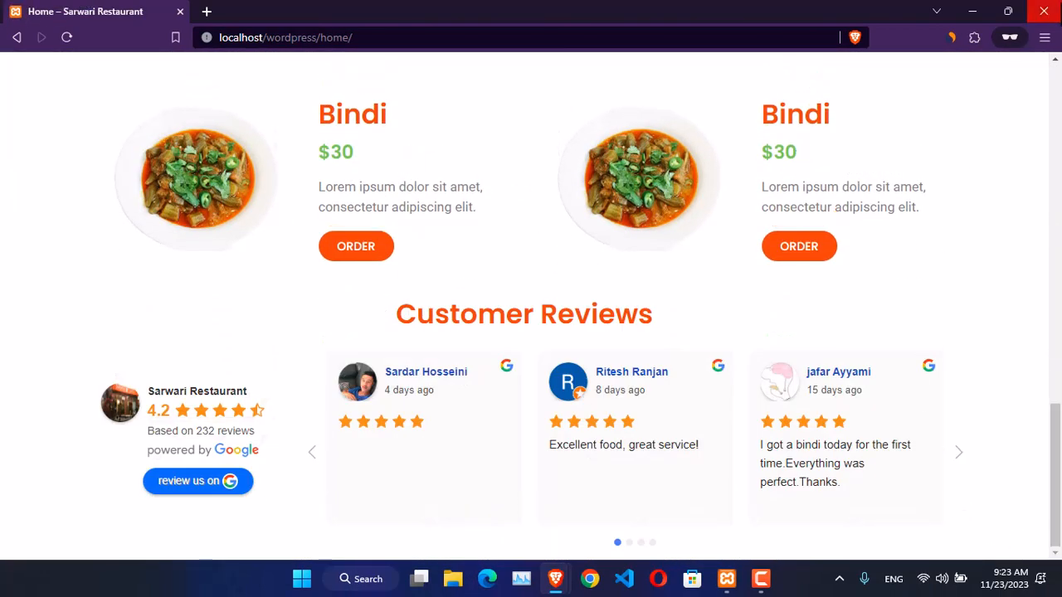
click(1044, 11)
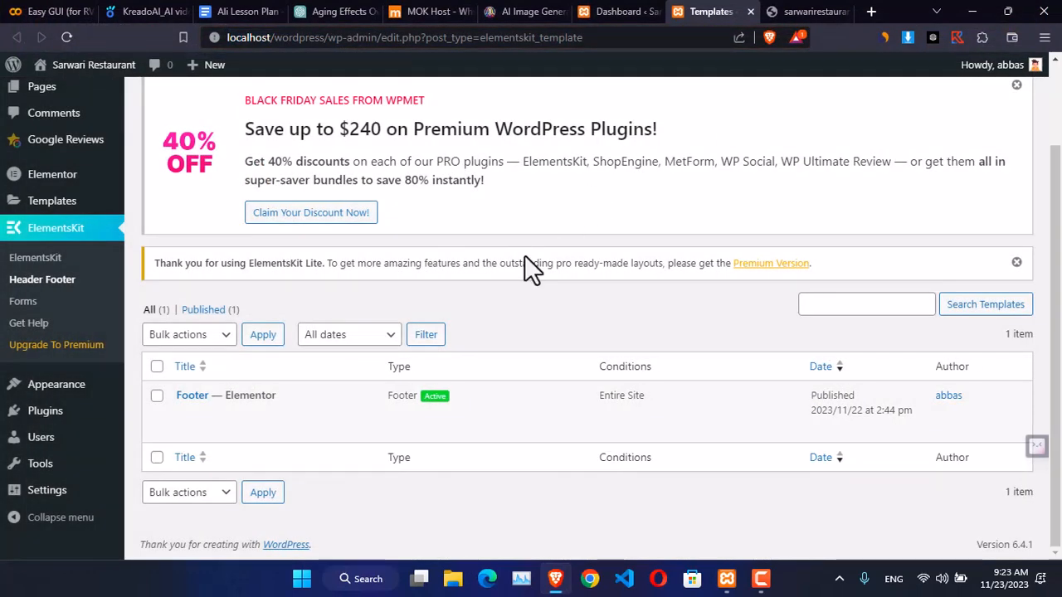
- Dismiss the Black Friday sales notice and open the editor for a new page in a separate browser tab
scroll(1025, 125, up, 1)
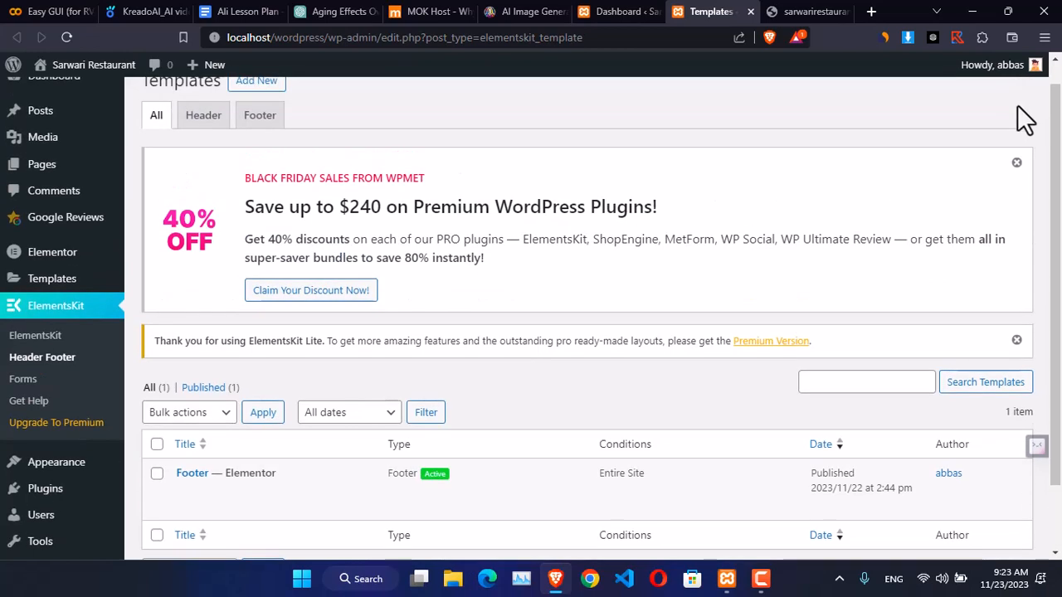
click(1016, 163)
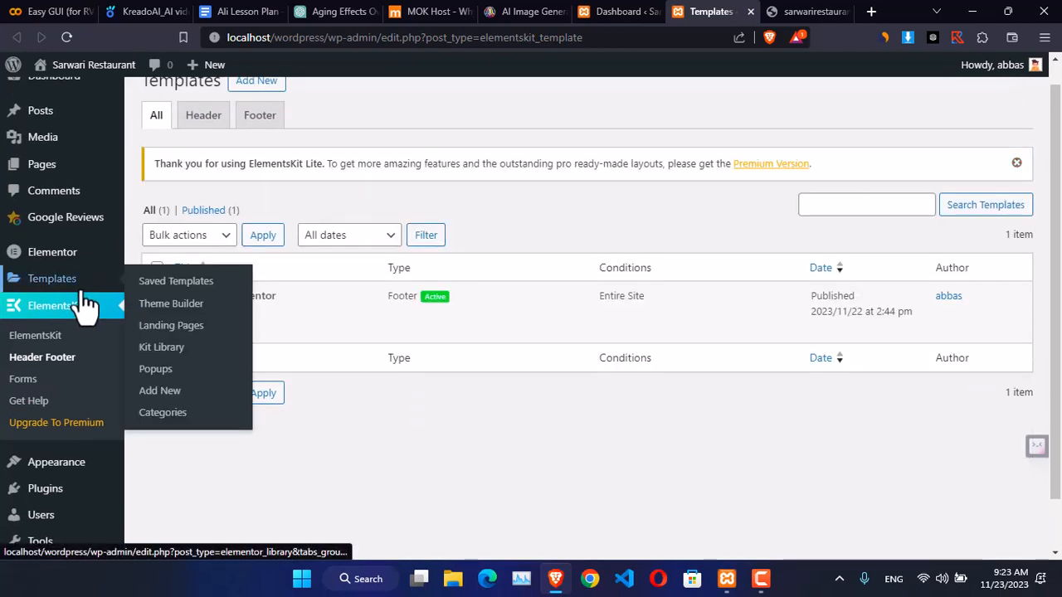
mouse_move(50, 164)
right_click(160, 193)
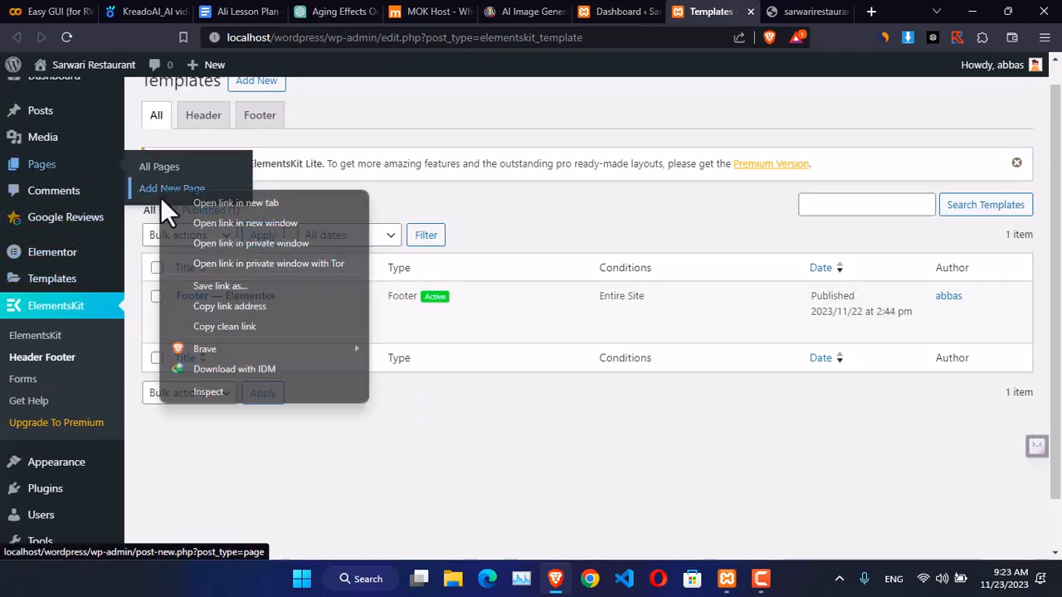
click(324, 233)
click(719, 12)
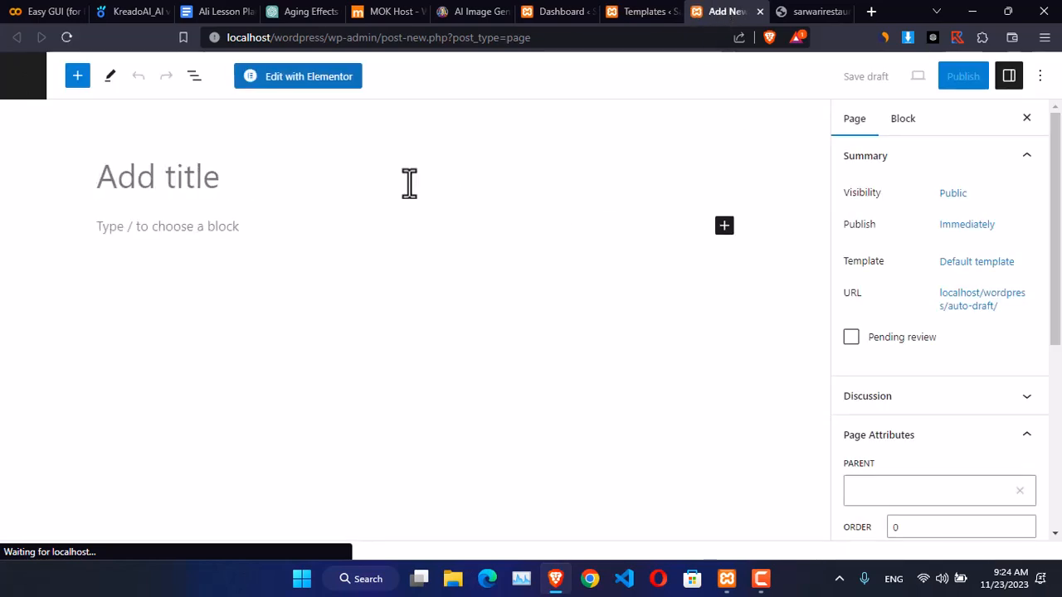
- Title the new page Menu
text(Hom)
key(BackSpace)
key(BackSpace)
key(BackSpace)
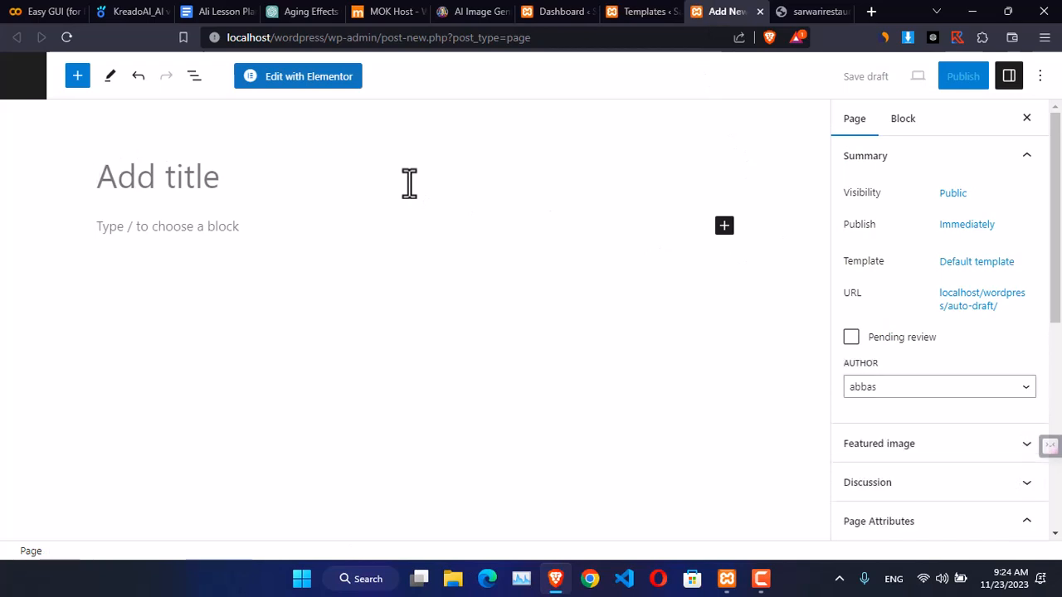
text(Menu)
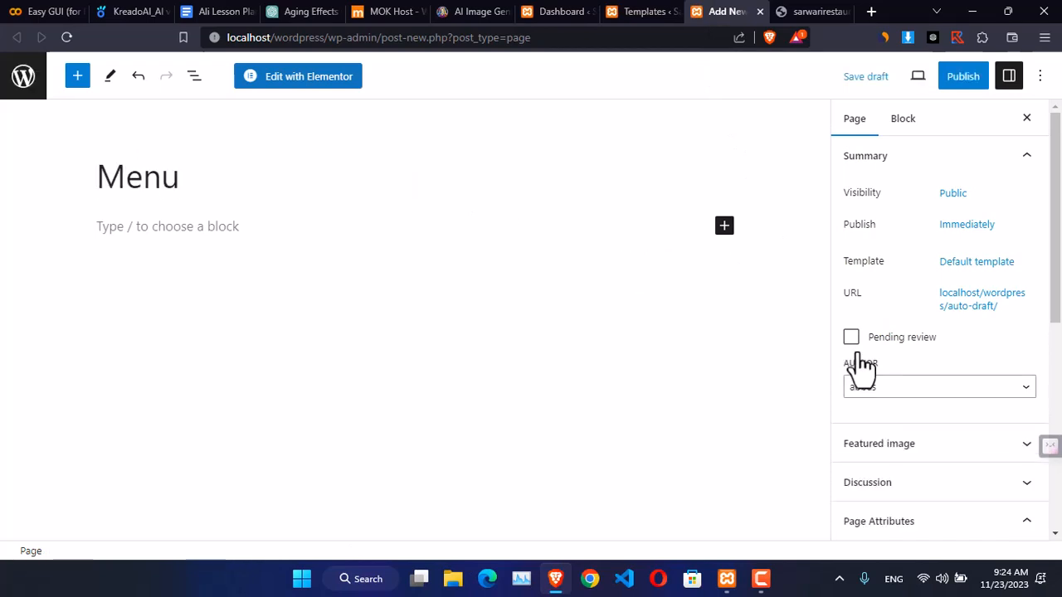
- Set the page layout to No Sidebars with a Full Width content container, disable the content title, and publish the page
scroll(1011, 414, down, 5)
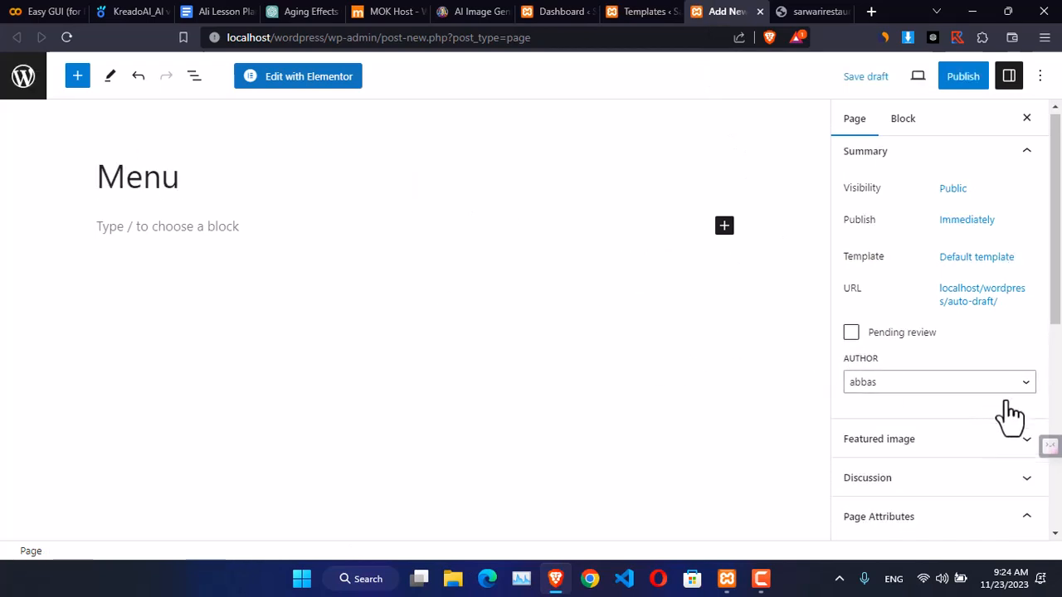
click(893, 286)
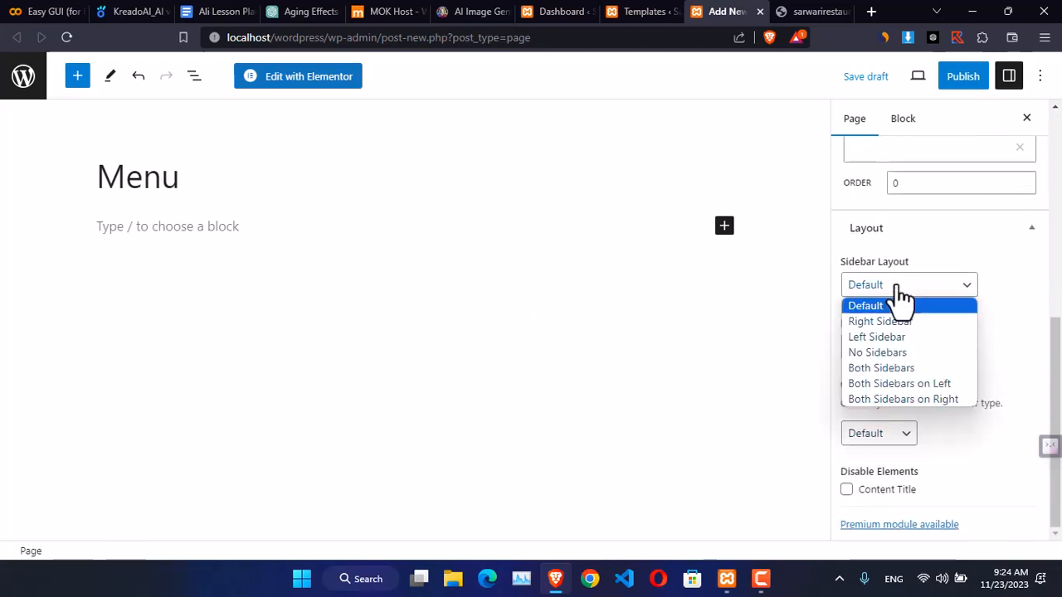
click(891, 352)
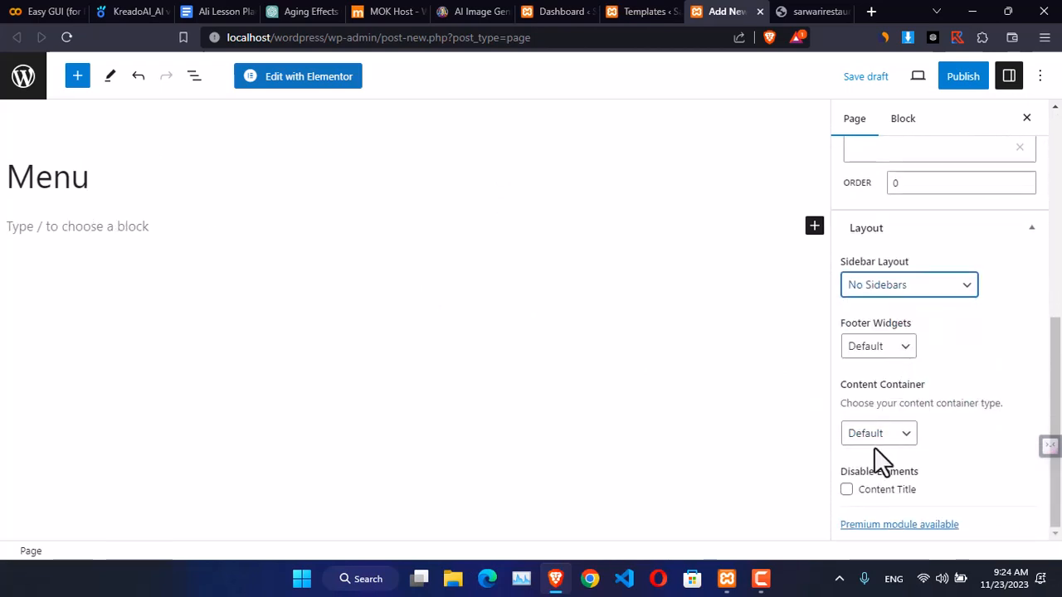
click(875, 440)
click(873, 471)
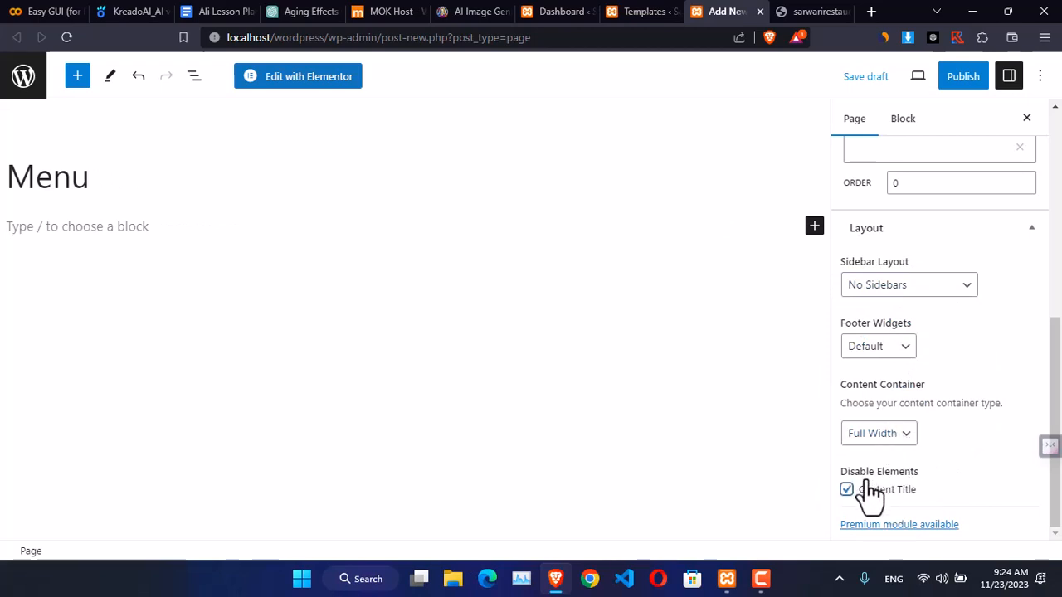
click(966, 81)
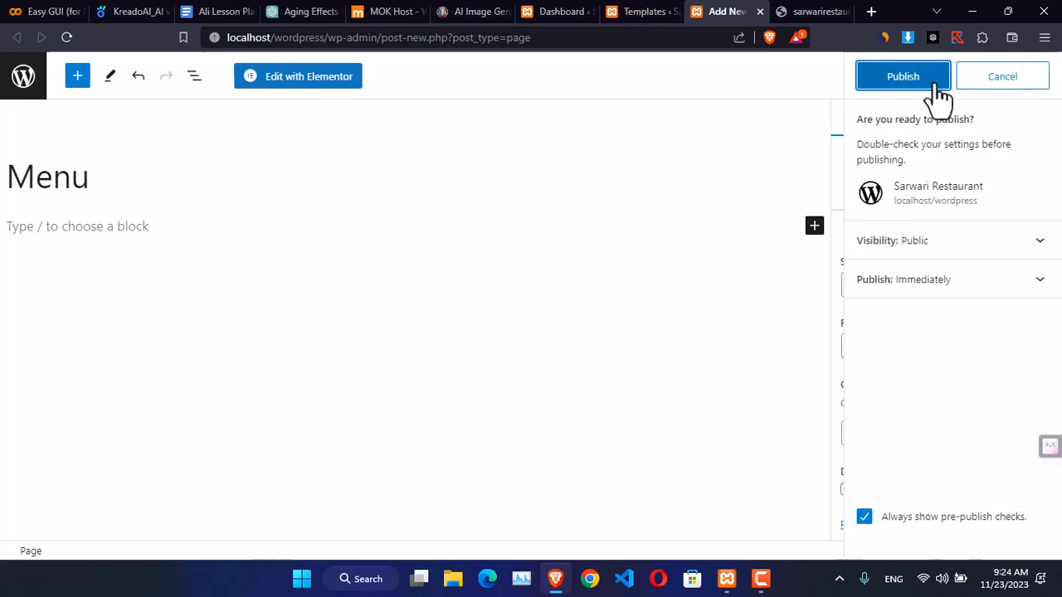
click(922, 79)
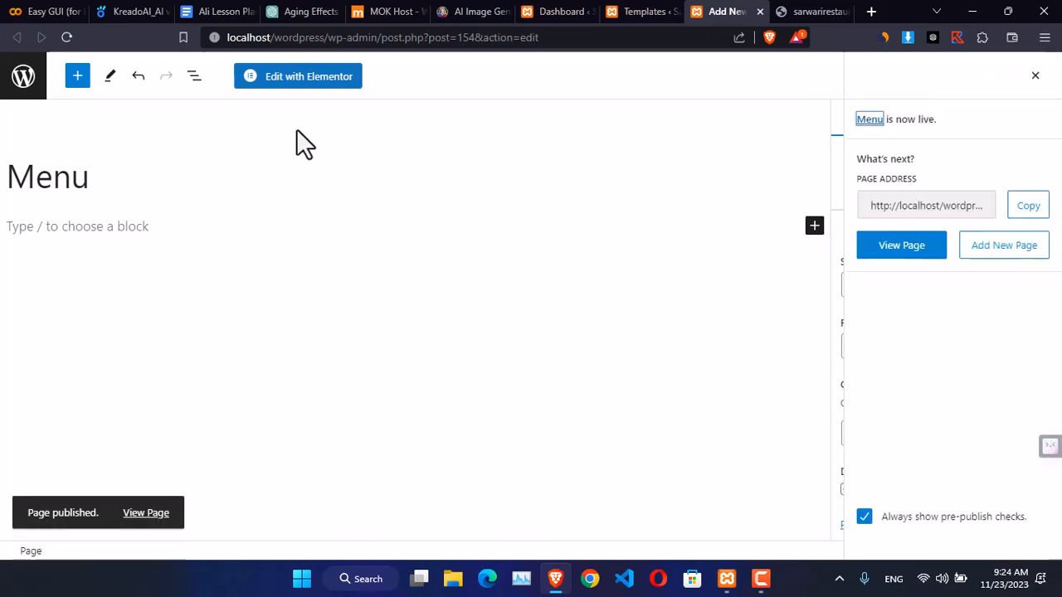
- Edit the Menu page with Elementor and insert the saved Menu Heading template, applying its settings
click(298, 81)
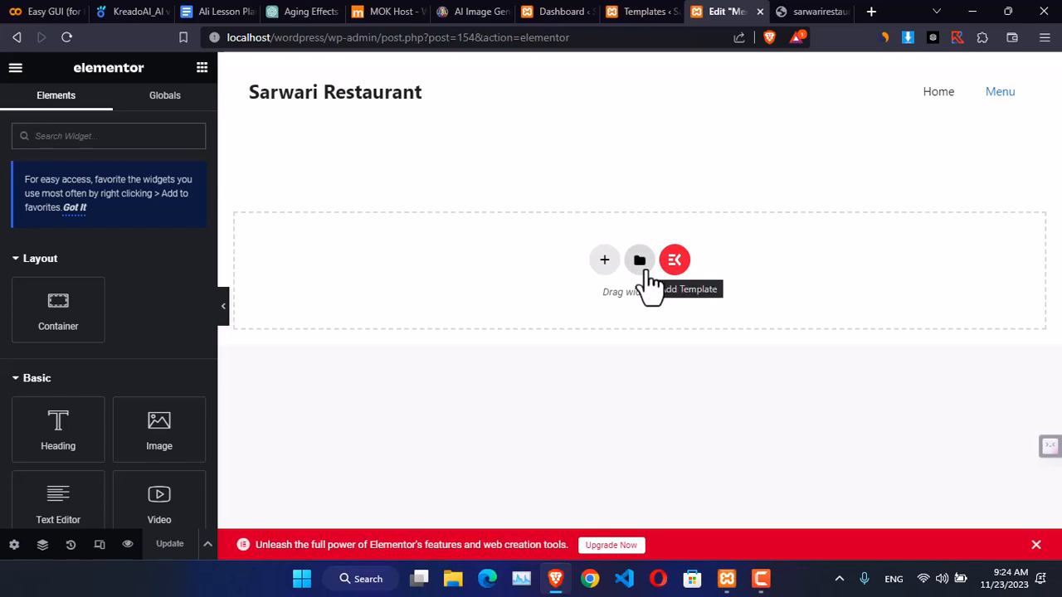
click(645, 267)
click(579, 93)
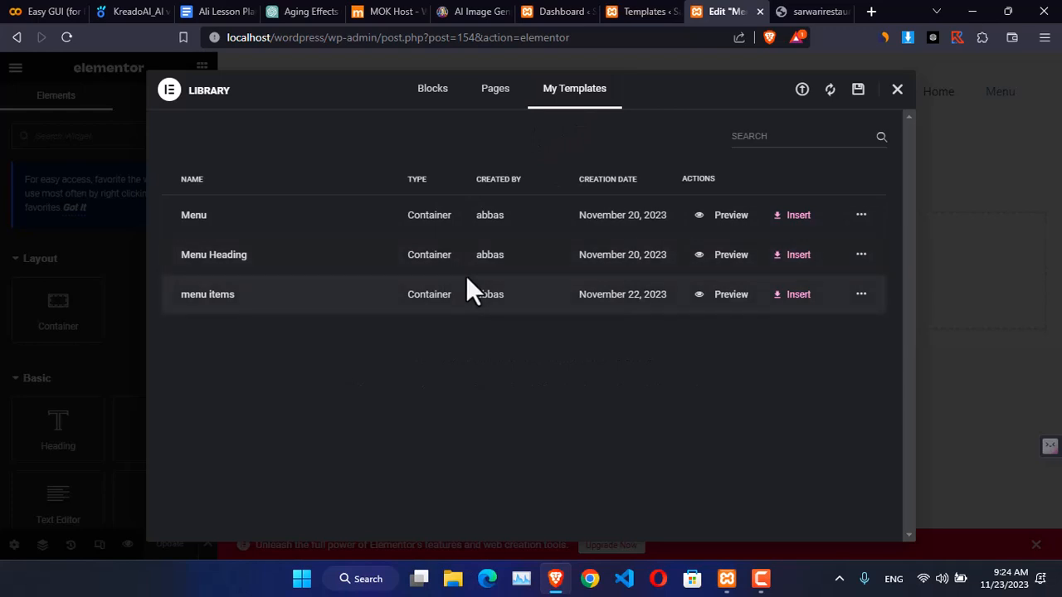
click(795, 259)
click(641, 344)
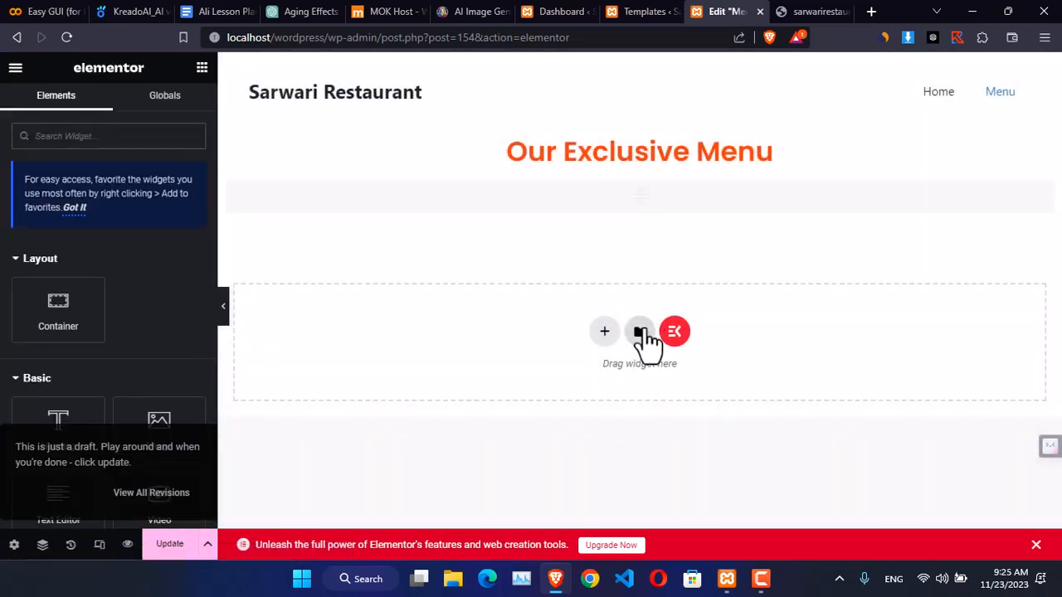
- Insert the saved Menu template below the heading, applying its settings
click(641, 333)
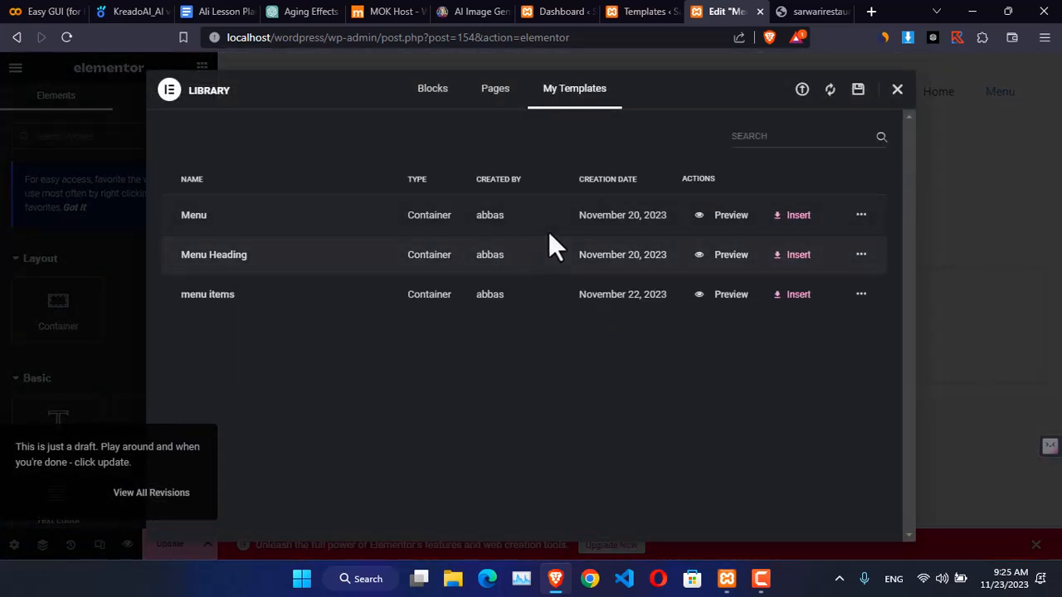
click(787, 219)
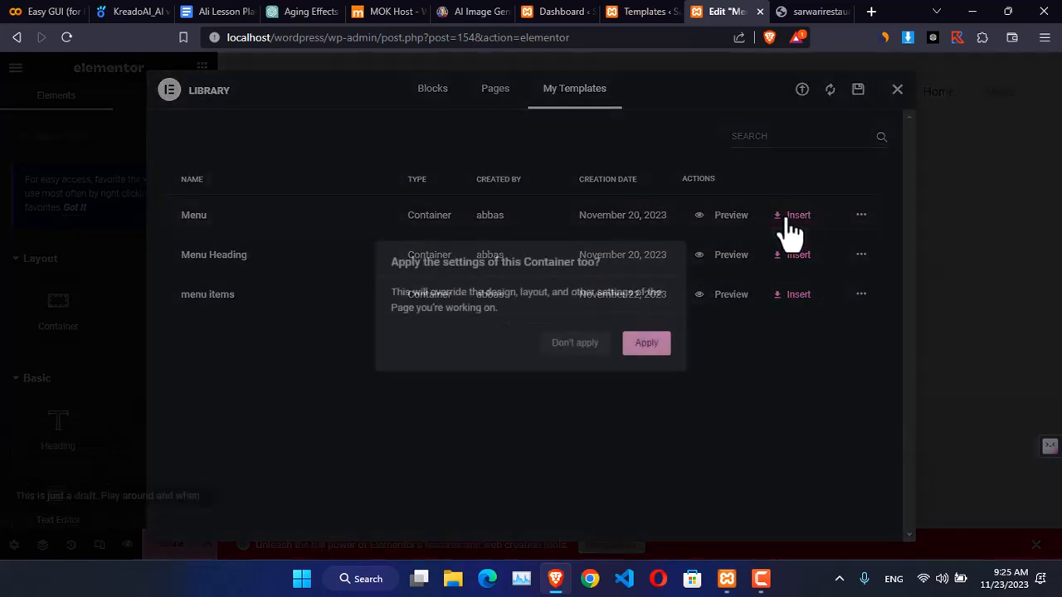
click(645, 344)
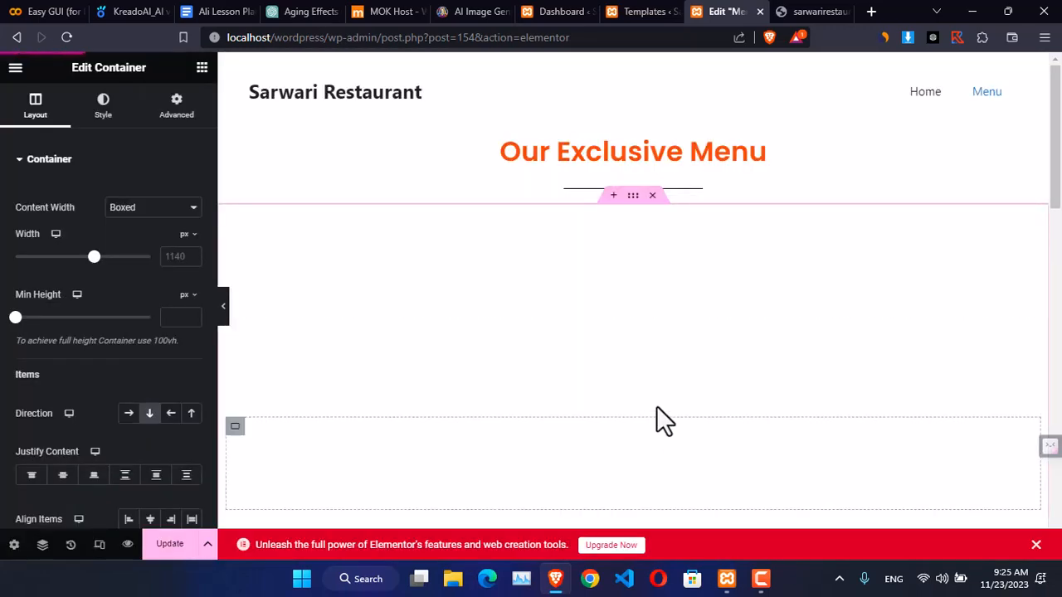
- Check how the inserted menu items are laid out in the desktop, tablet and mobile portrait views
scroll(764, 328, down, 10)
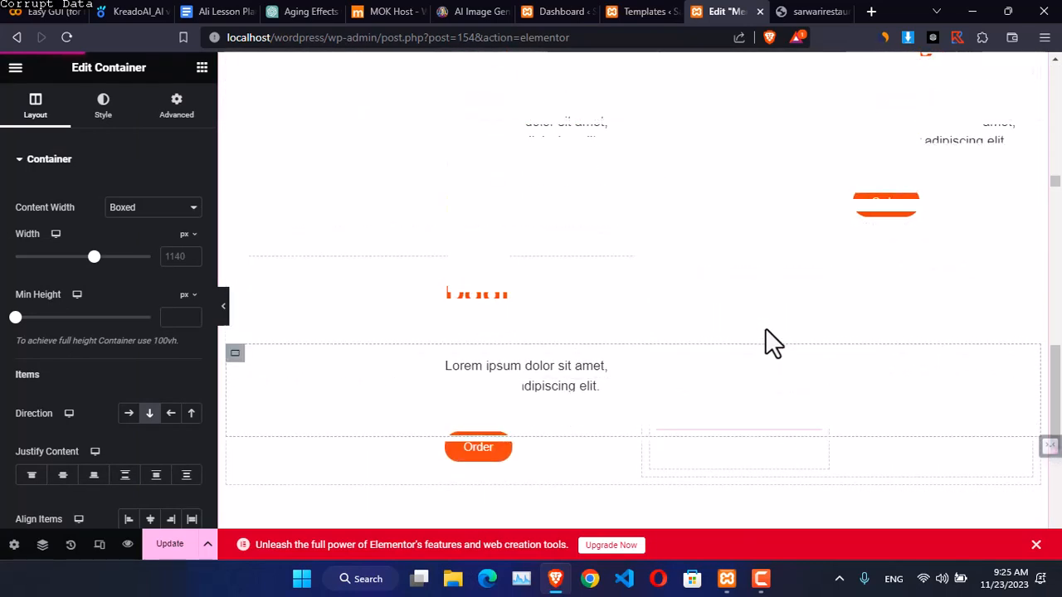
scroll(765, 328, up, 10)
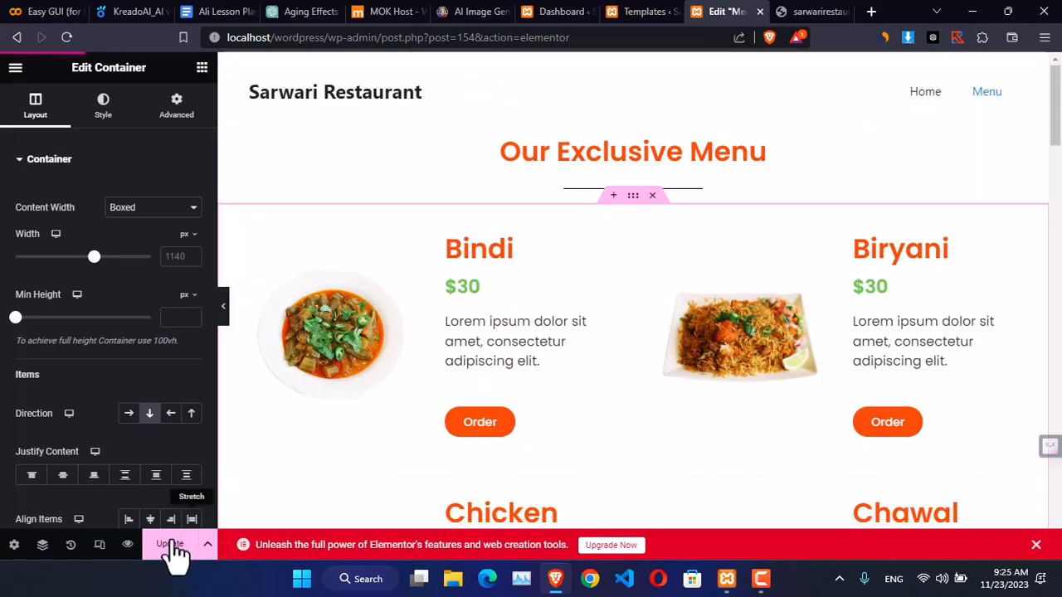
click(99, 544)
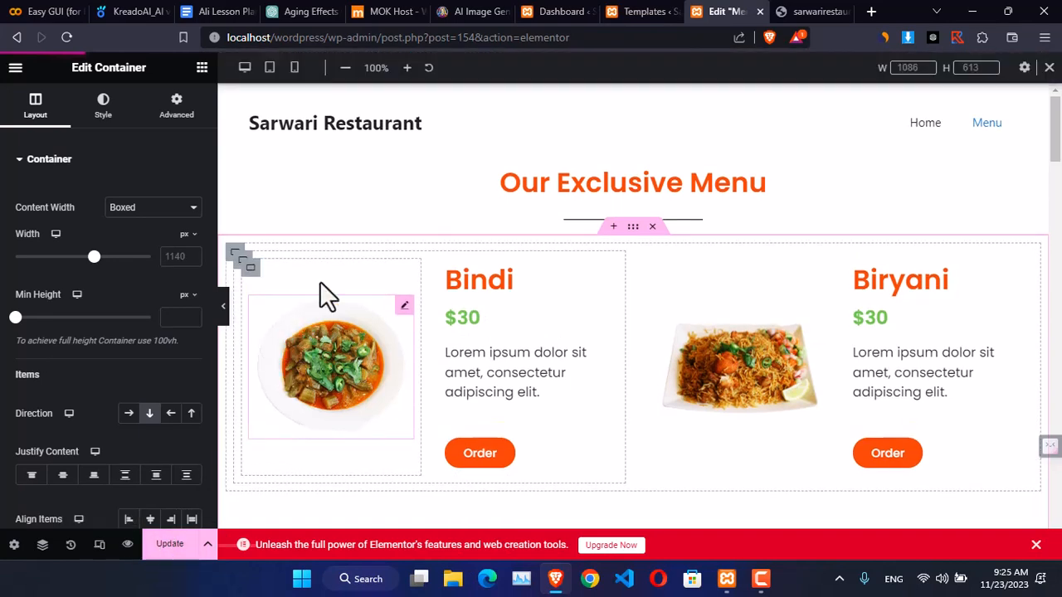
click(269, 67)
scroll(415, 182, down, 3)
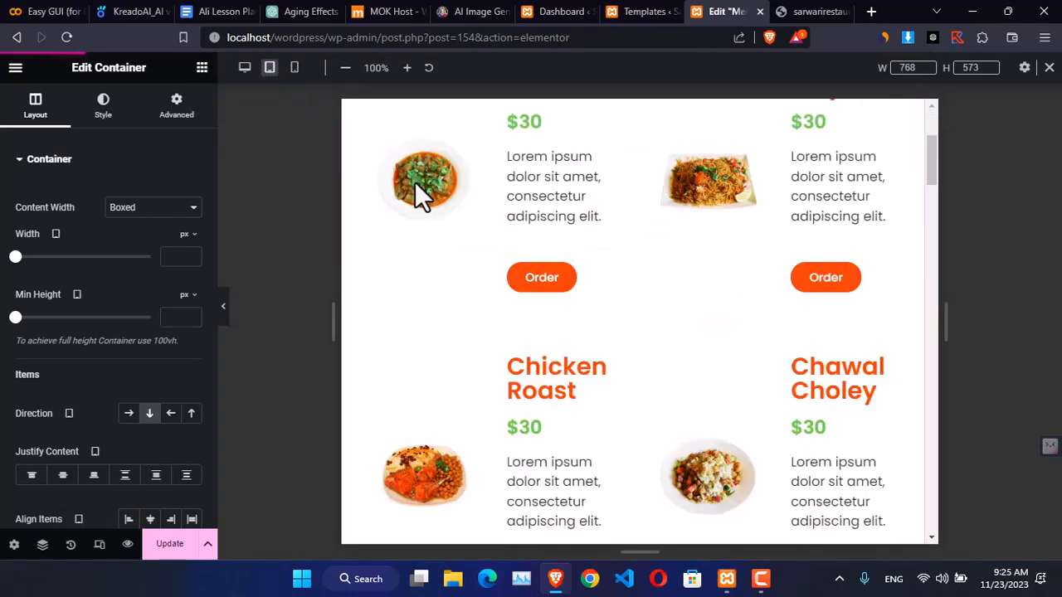
scroll(419, 195, down, 1)
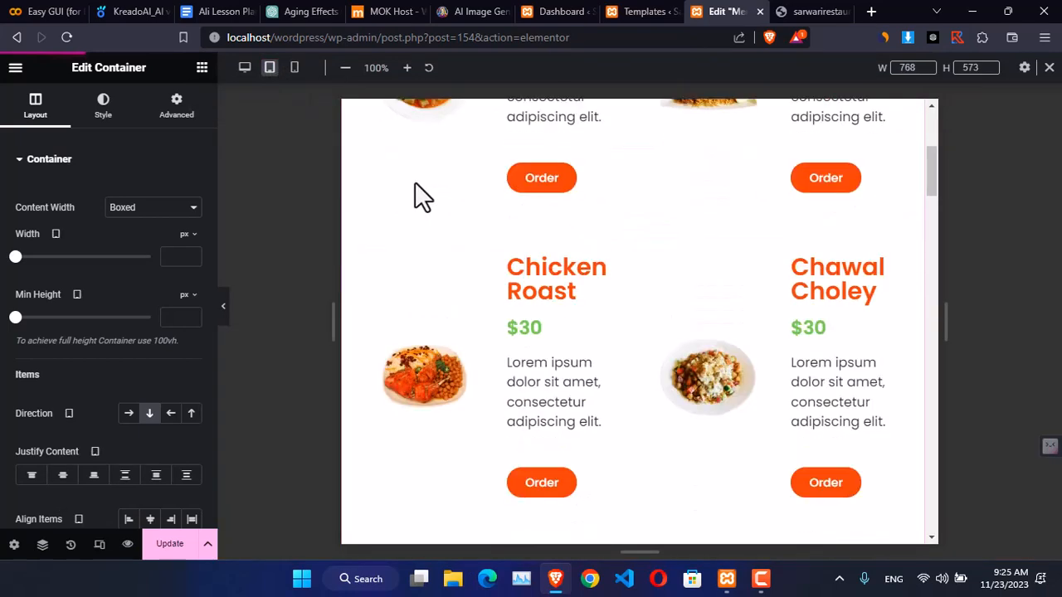
click(295, 67)
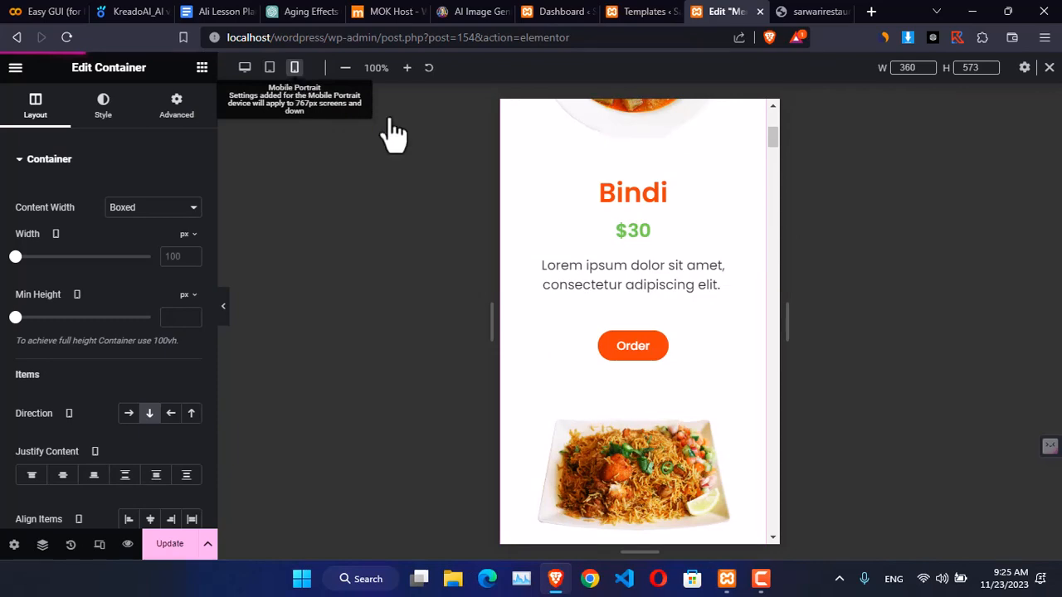
scroll(746, 264, up, 4)
scroll(746, 264, down, 10)
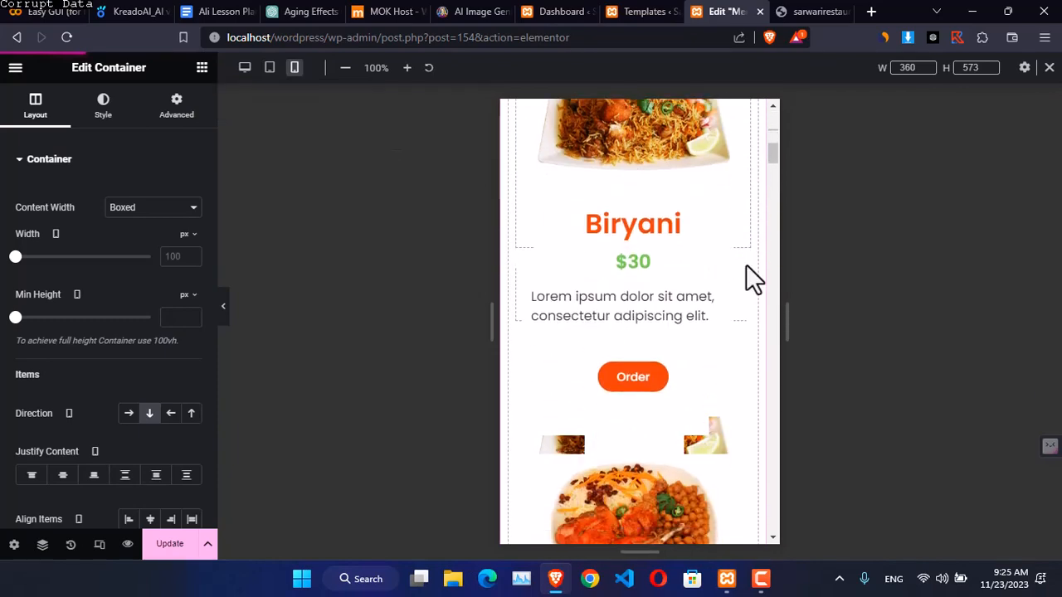
scroll(745, 264, down, 3)
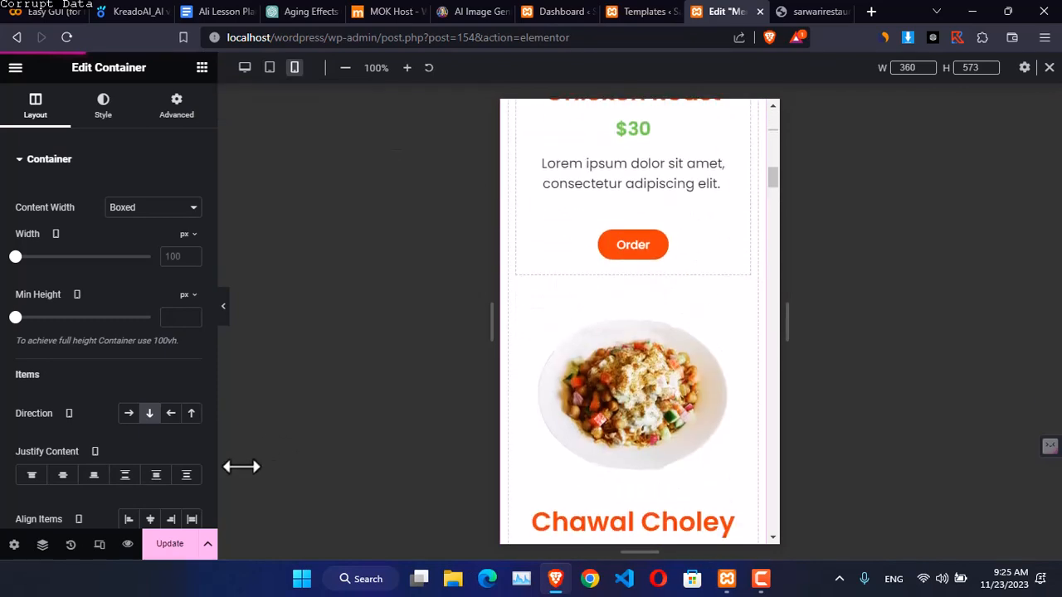
- Update the Menu page, return to the desktop view and leave responsive mode
click(169, 551)
scroll(633, 373, down, 5)
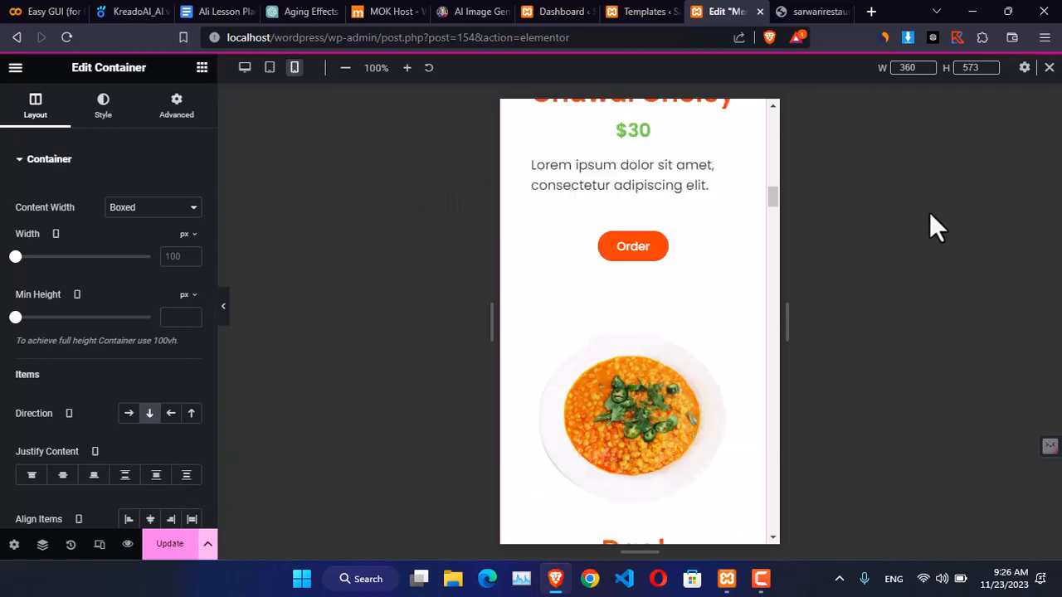
click(245, 72)
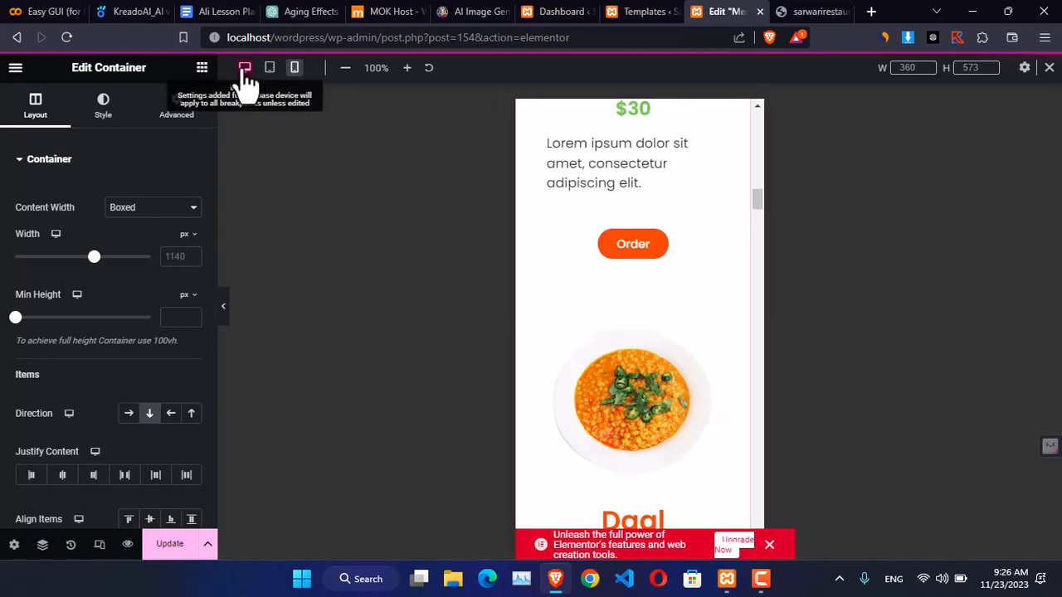
click(1049, 67)
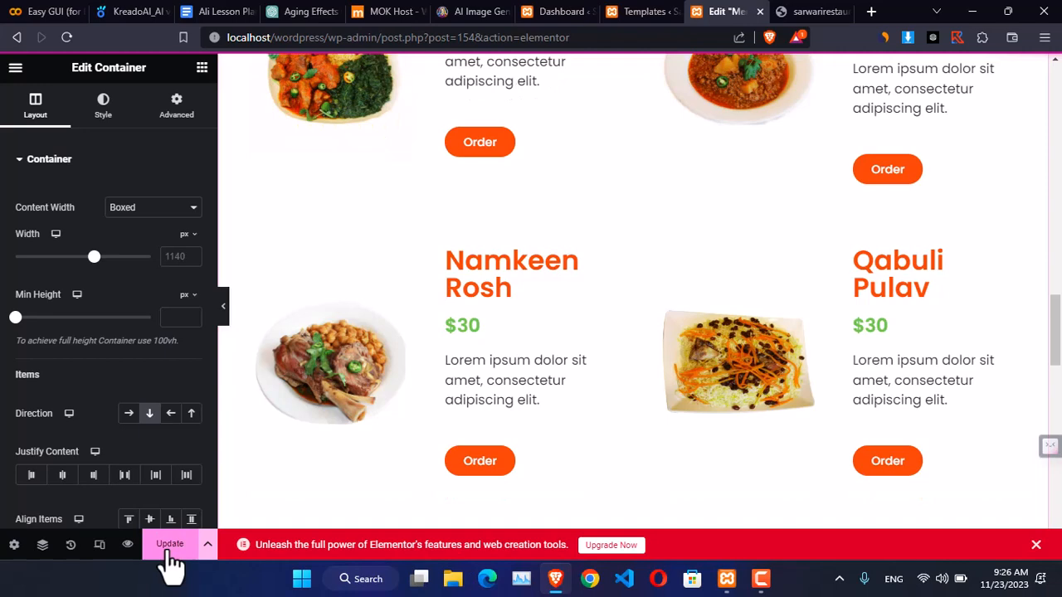
- Close the ElementsKit Templates browser tab and return to the Menu page editor
click(646, 14)
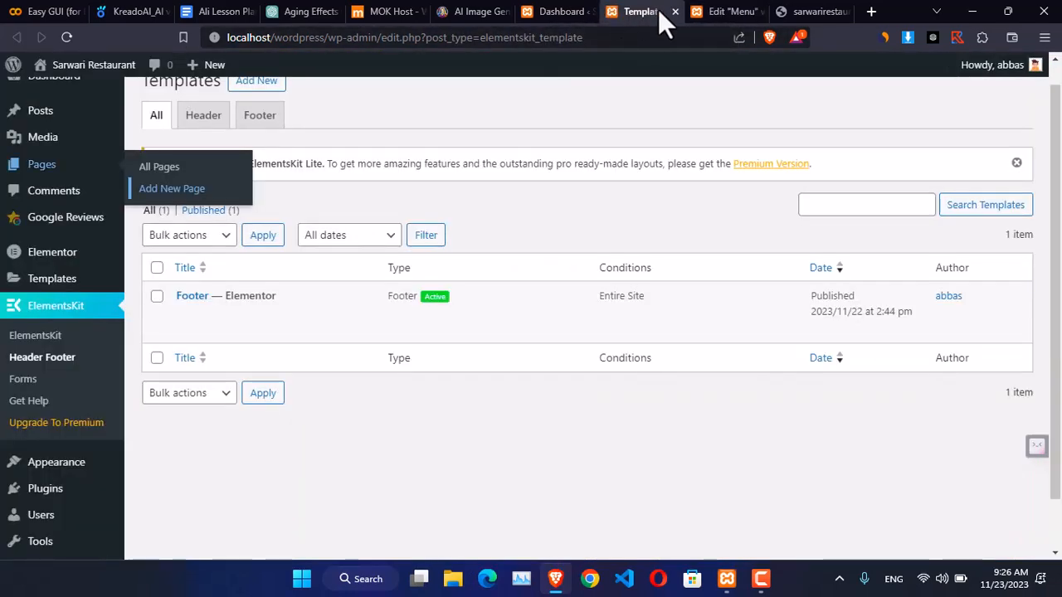
click(675, 12)
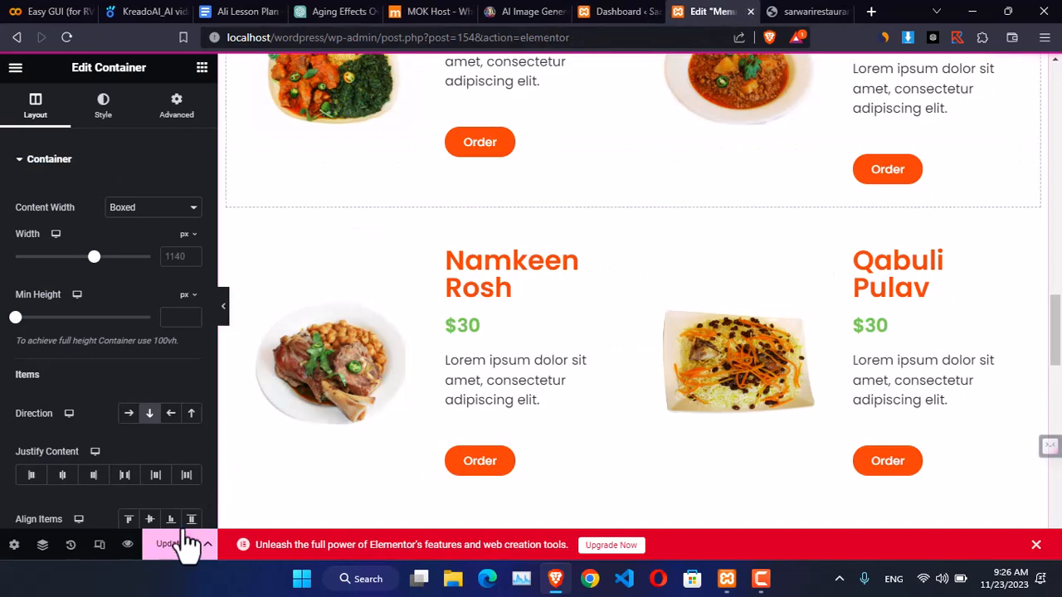
scroll(550, 370, up, 5)
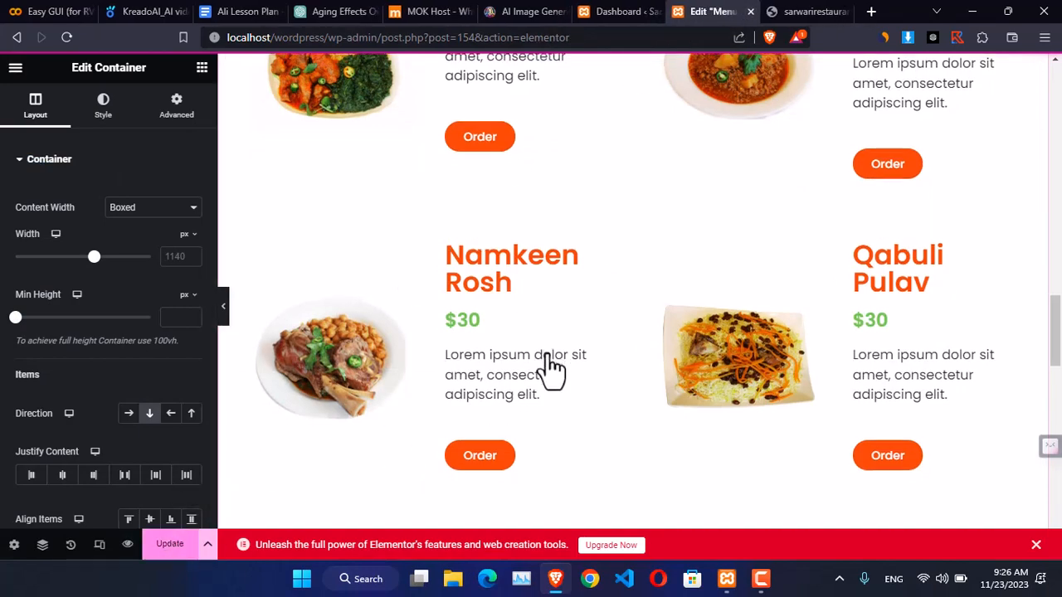
- Dismiss the promotional and welcome notices on the WordPress dashboard and collapse the Wpmet Stories box
click(619, 11)
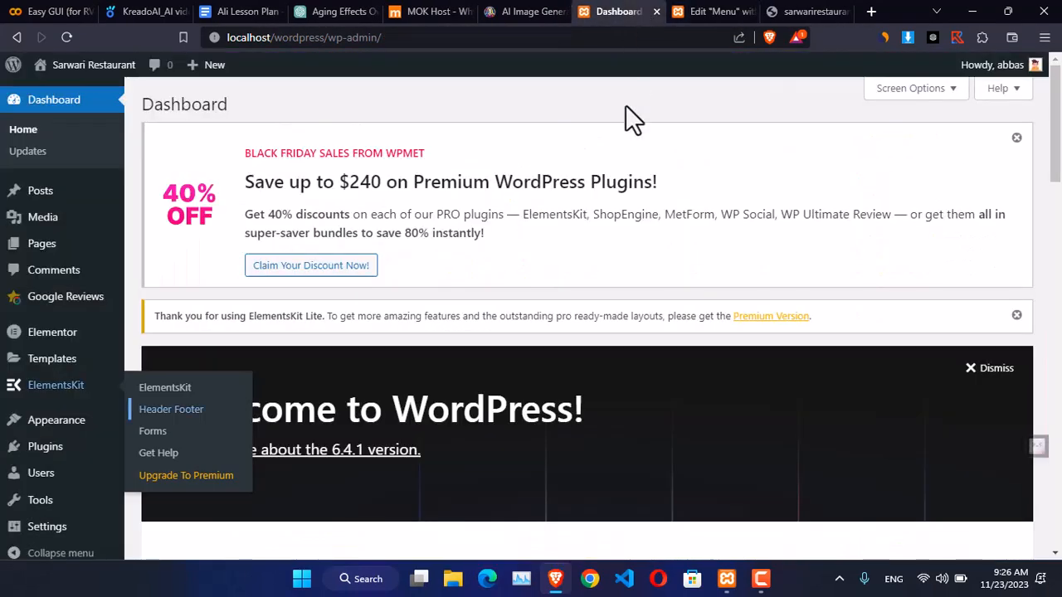
click(1016, 138)
click(1016, 136)
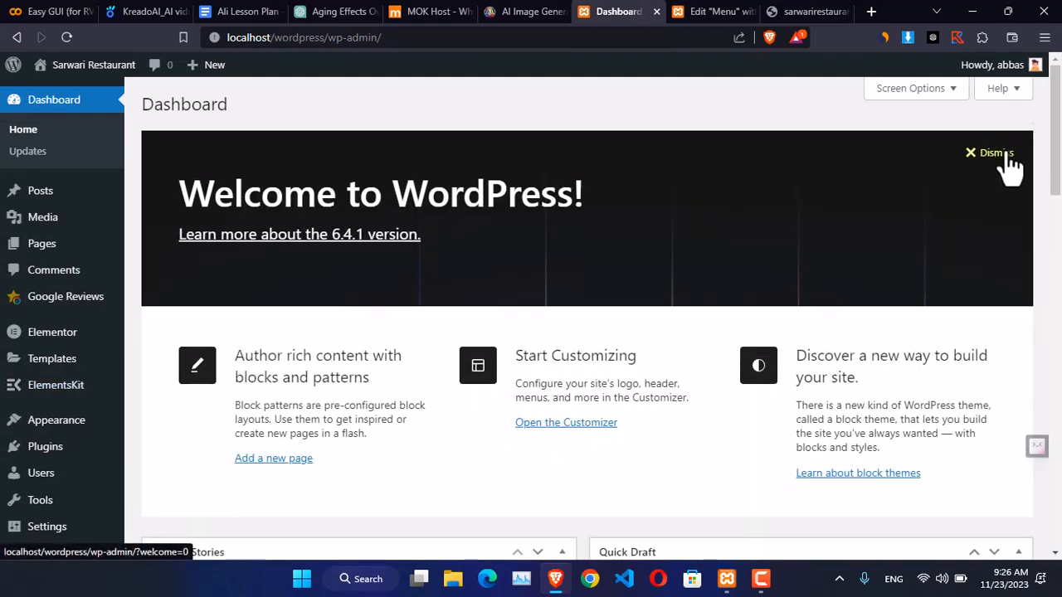
click(1006, 152)
click(561, 141)
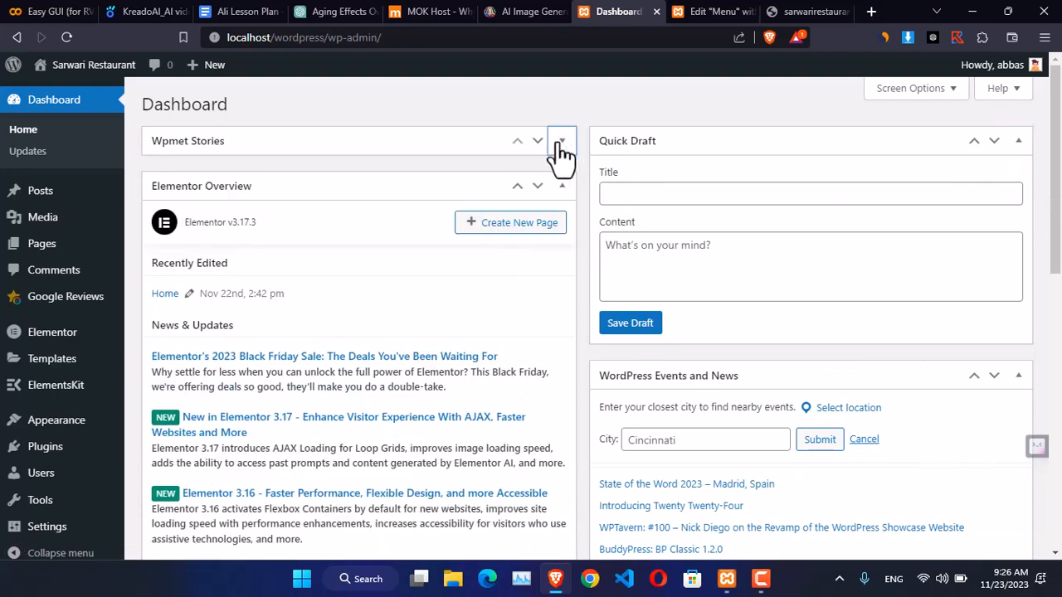
- Create a new WordPress page titled "Contact us"
mouse_move(50, 253)
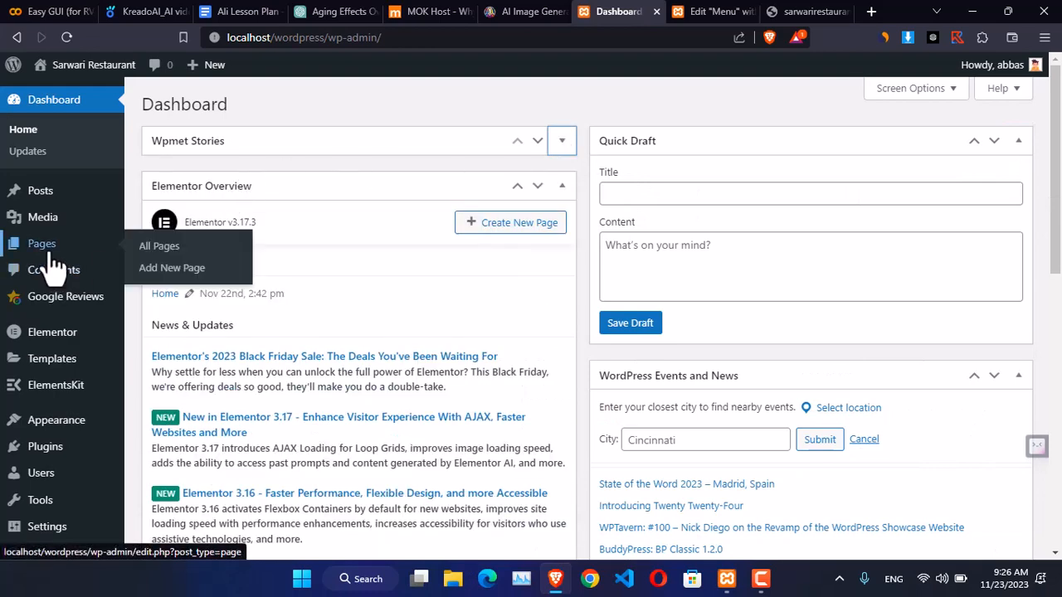
click(161, 270)
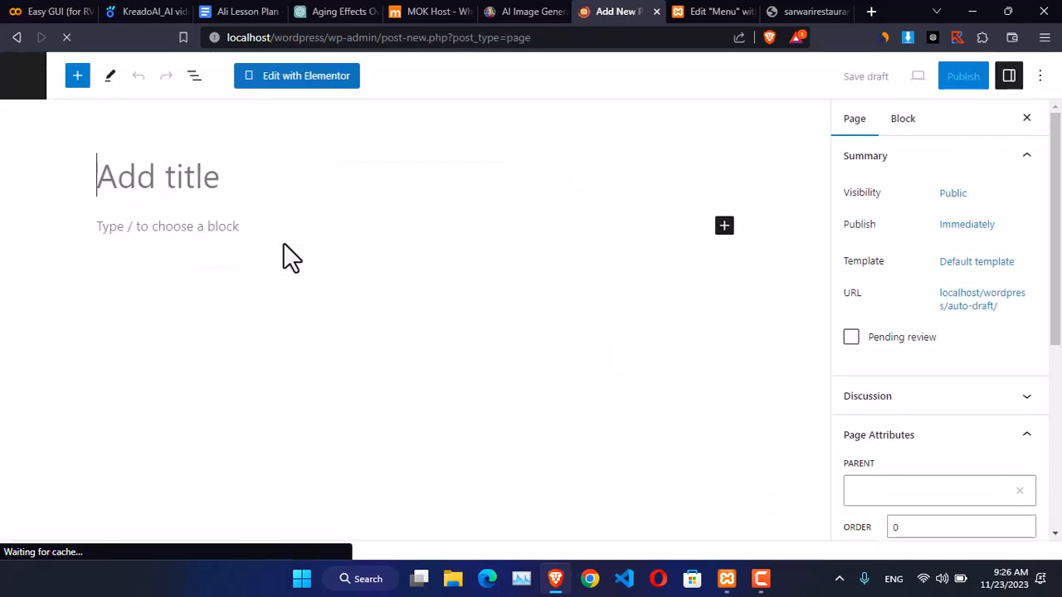
text(Contact us)
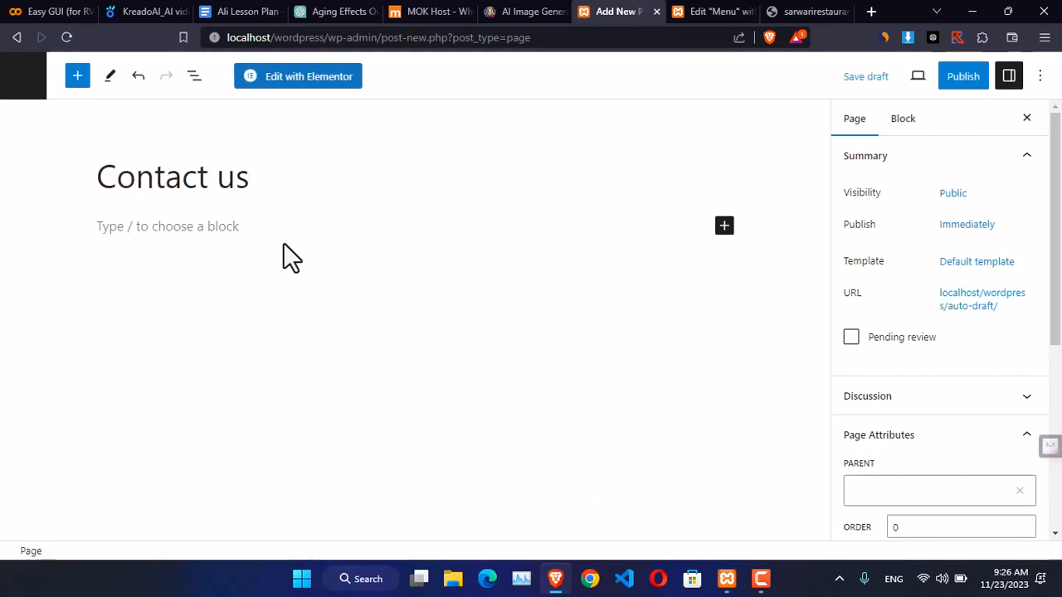
- Set the page's sidebar layout to No Sidebars and content container to Full Width, and disable the content title
scroll(927, 367, down, 4)
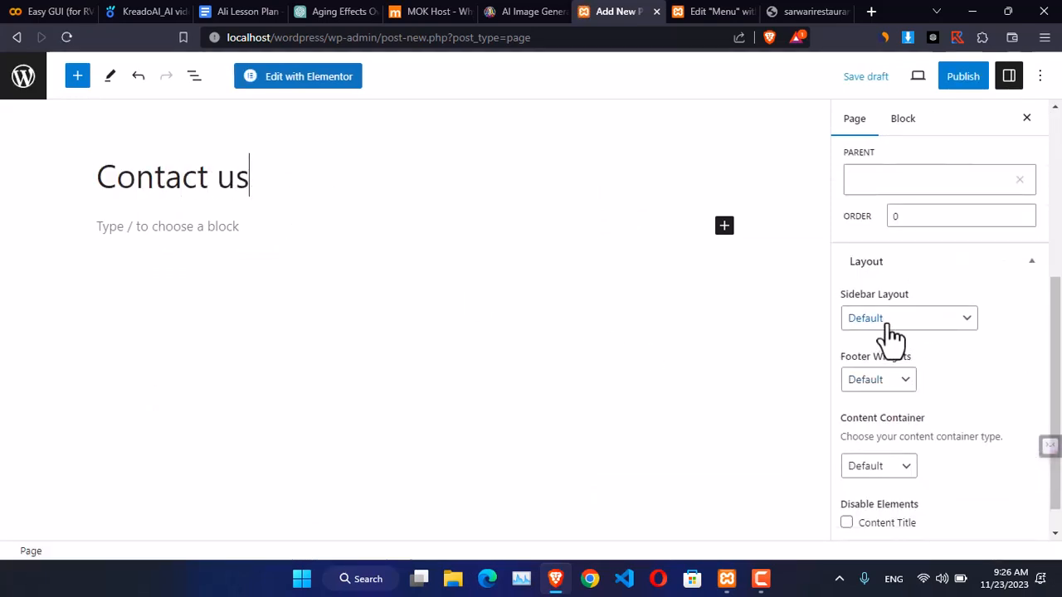
click(888, 328)
click(878, 384)
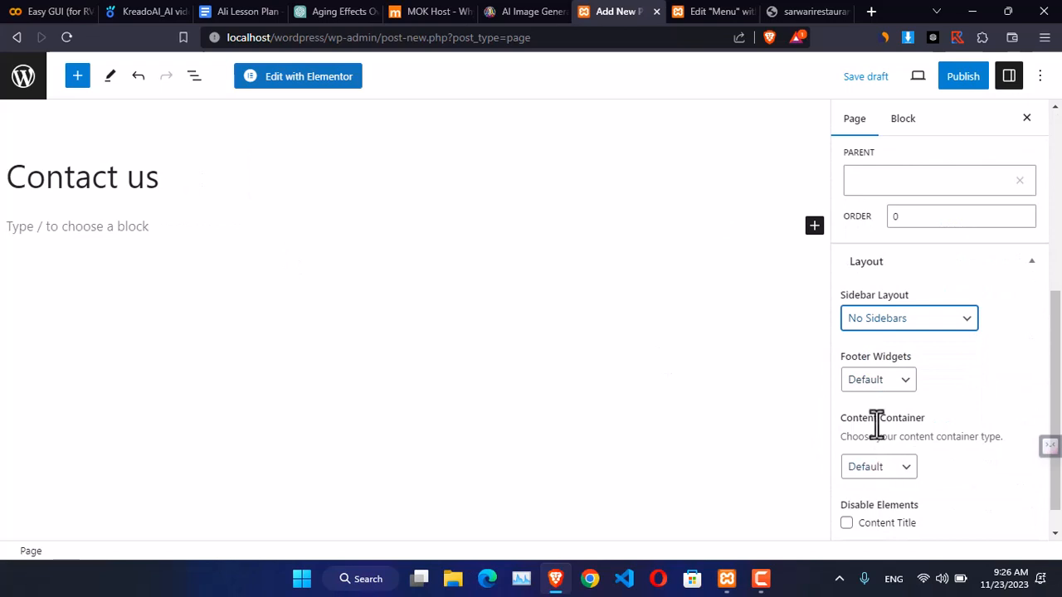
click(881, 381)
click(886, 384)
click(876, 473)
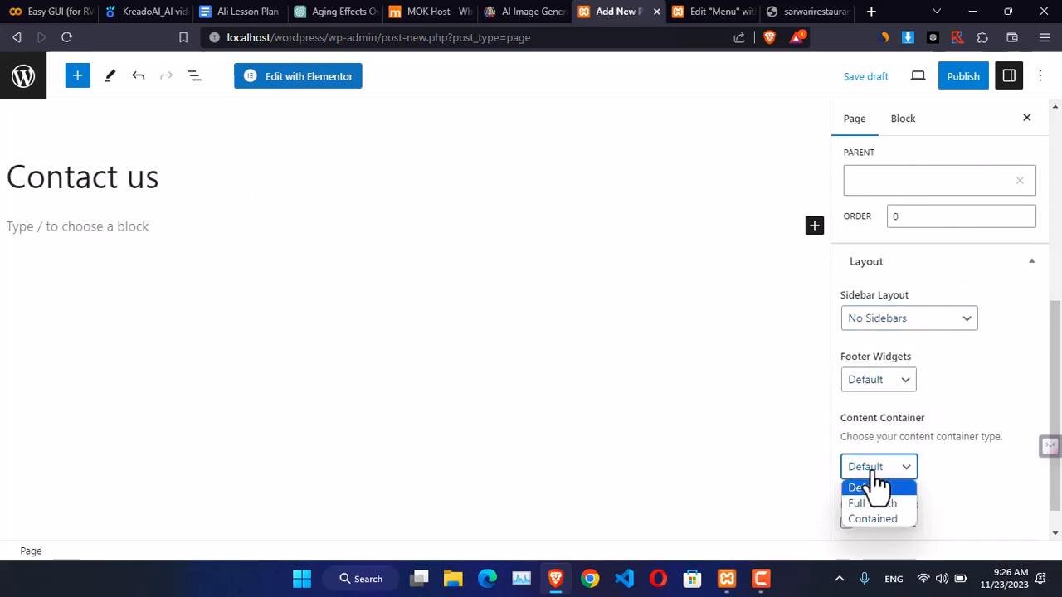
click(872, 504)
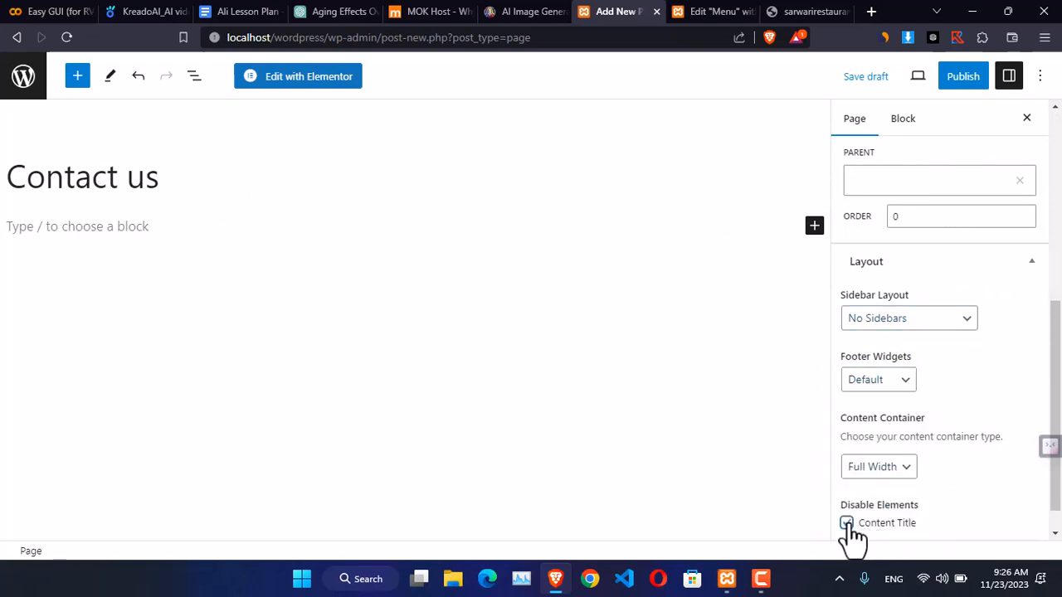
click(846, 524)
- Publish the Contact us page and open it for editing with Elementor
click(966, 83)
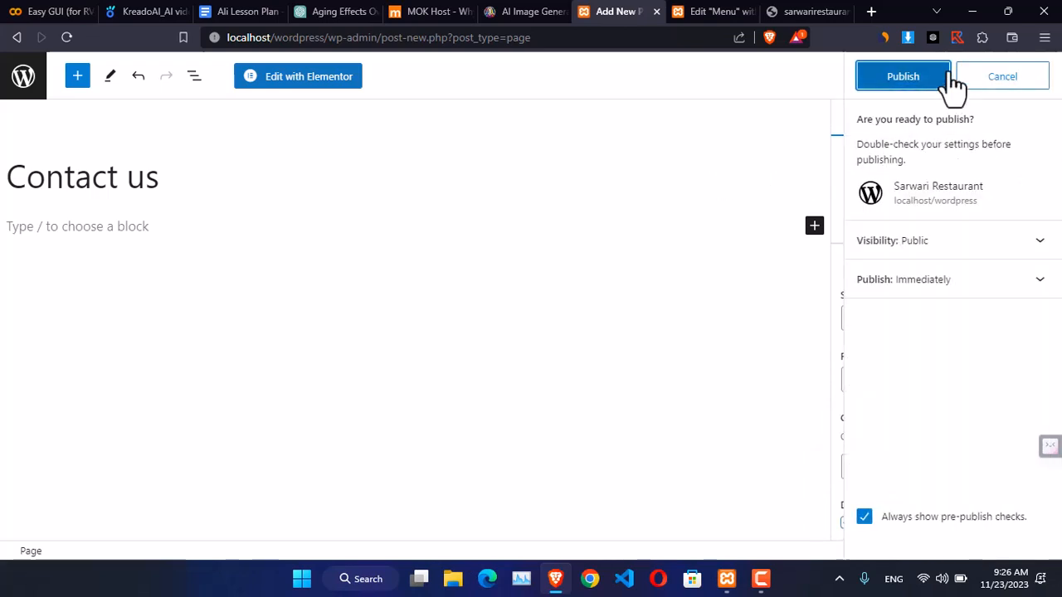
click(916, 85)
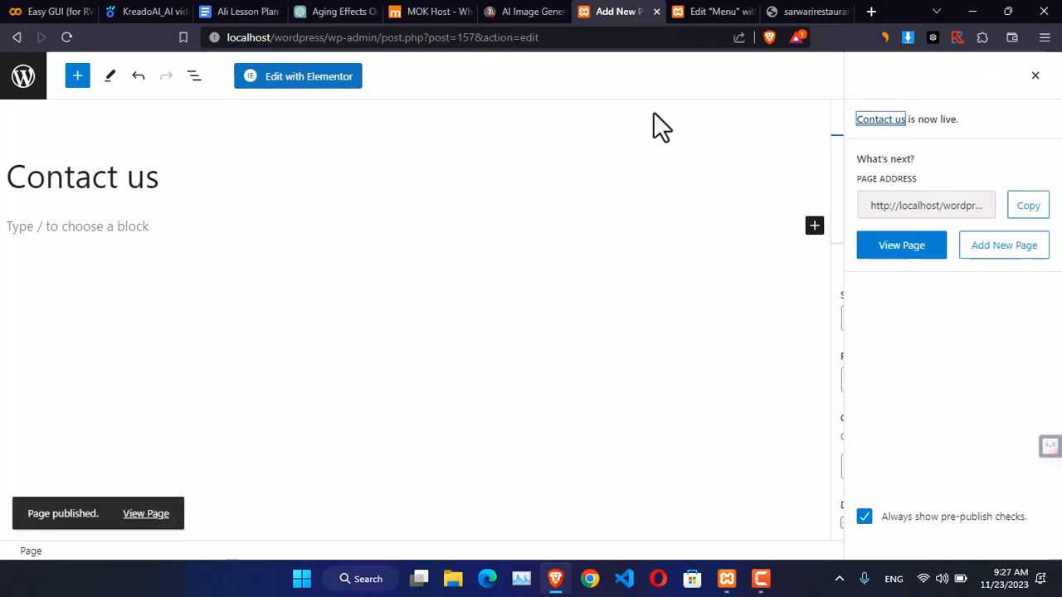
click(242, 82)
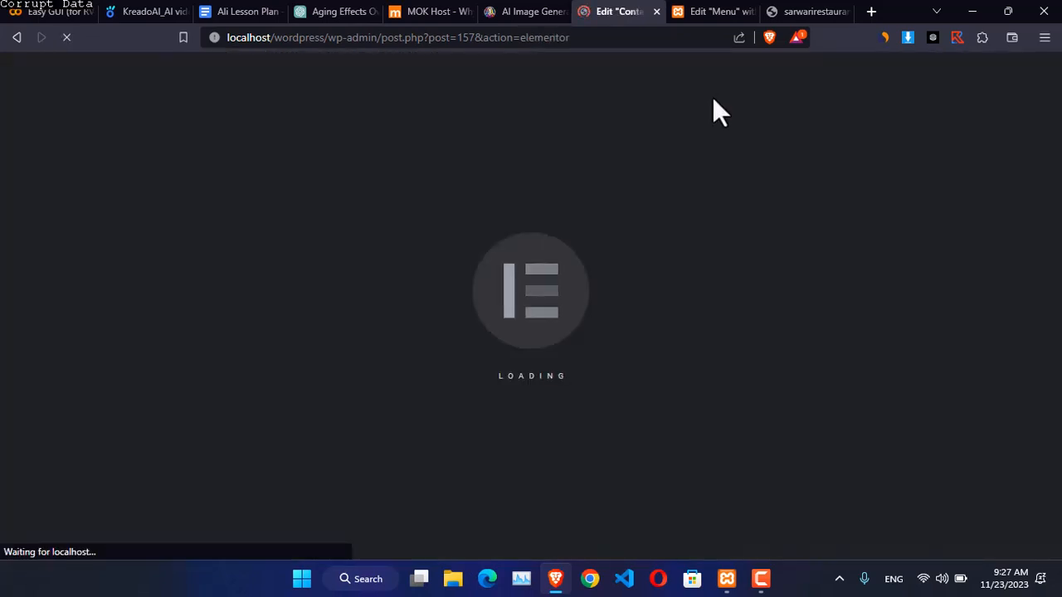
- Examine the live Sarwari Restaurant site's Contact us page: banner heading and tagline, contact detail cards, enquiry form and map
click(821, 11)
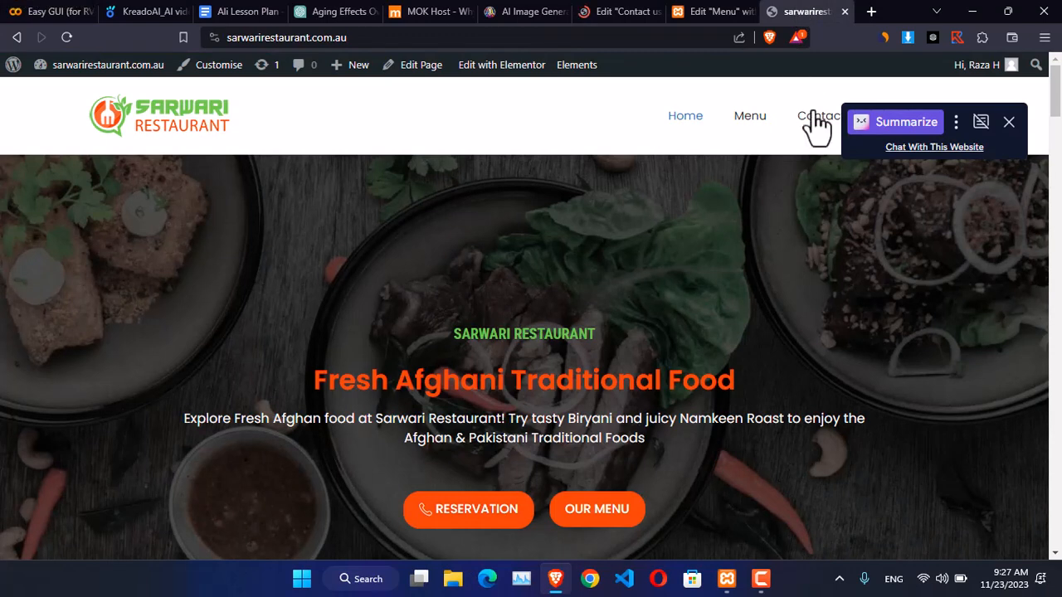
click(1009, 123)
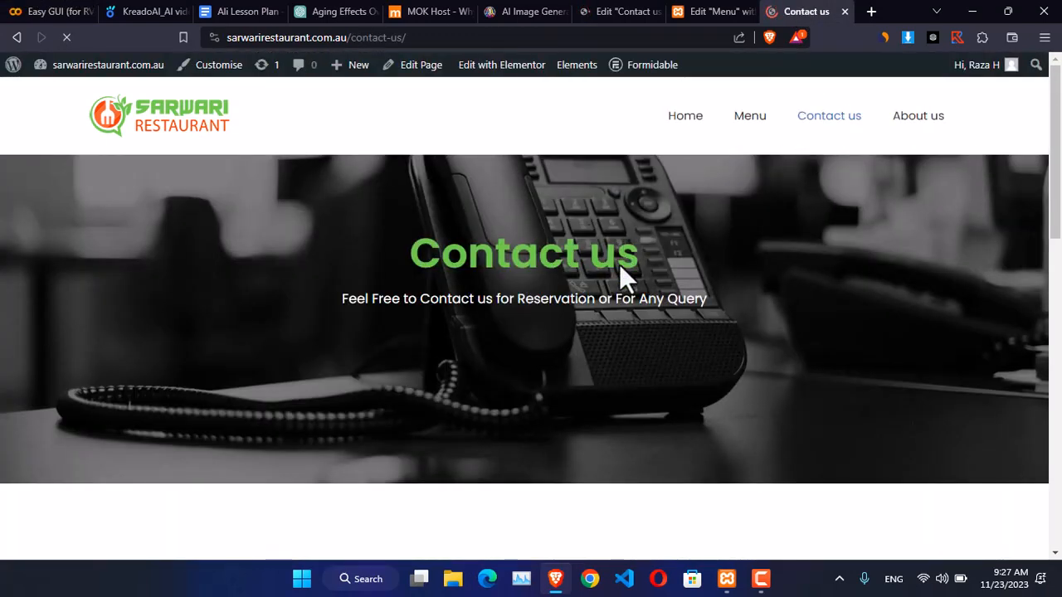
scroll(616, 286, down, 4)
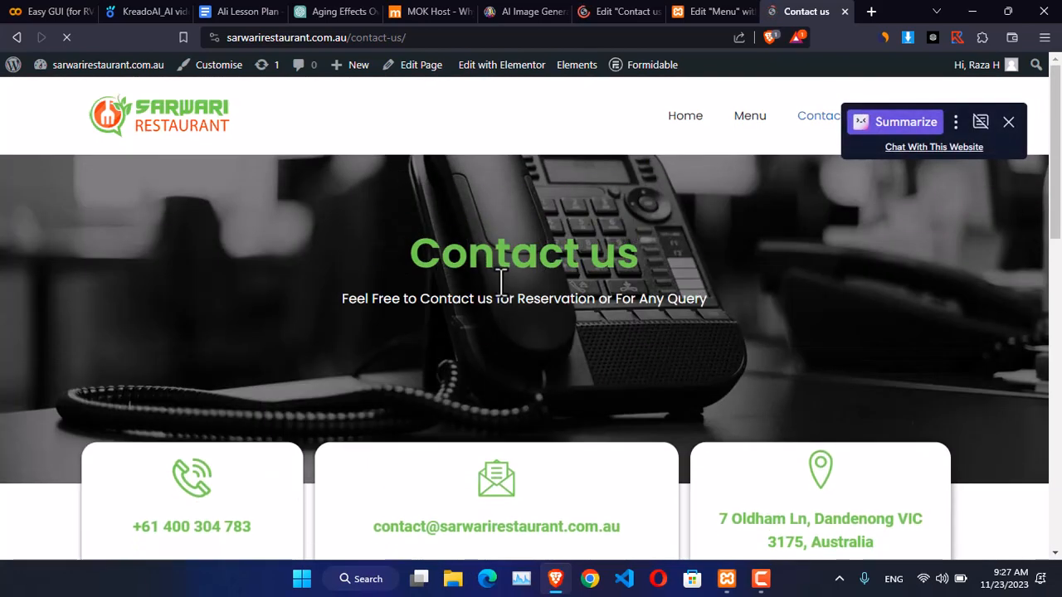
double_click(495, 261)
click(495, 262)
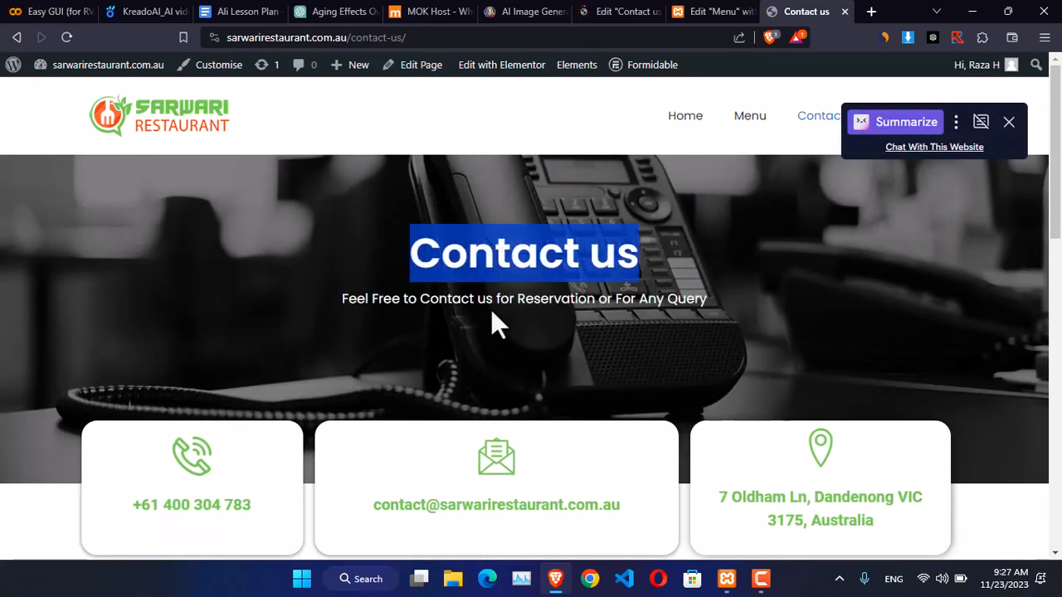
click(492, 306)
triple_click(492, 304)
scroll(374, 301, down, 1)
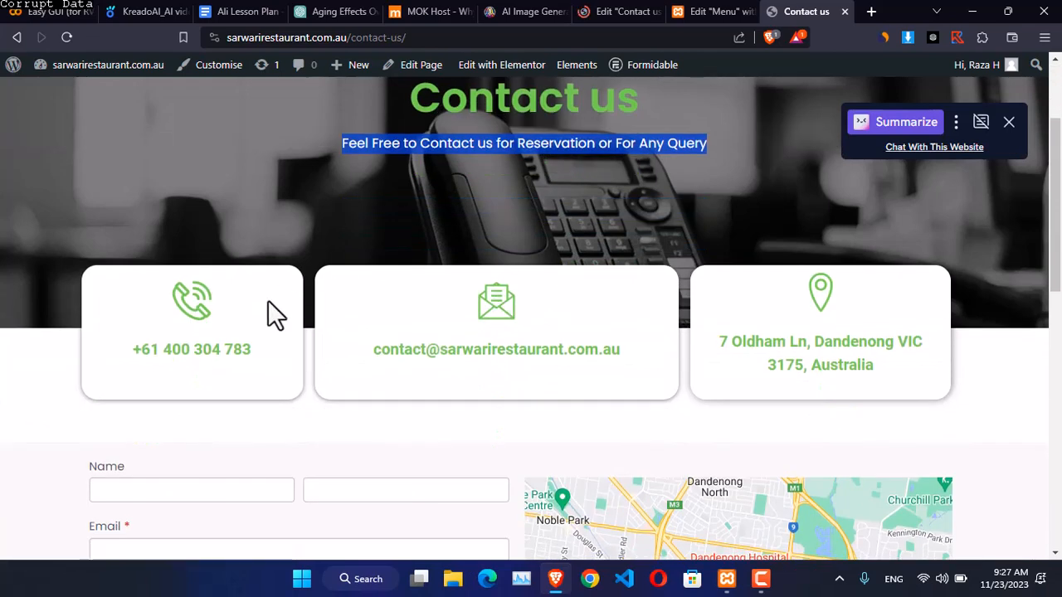
click(639, 11)
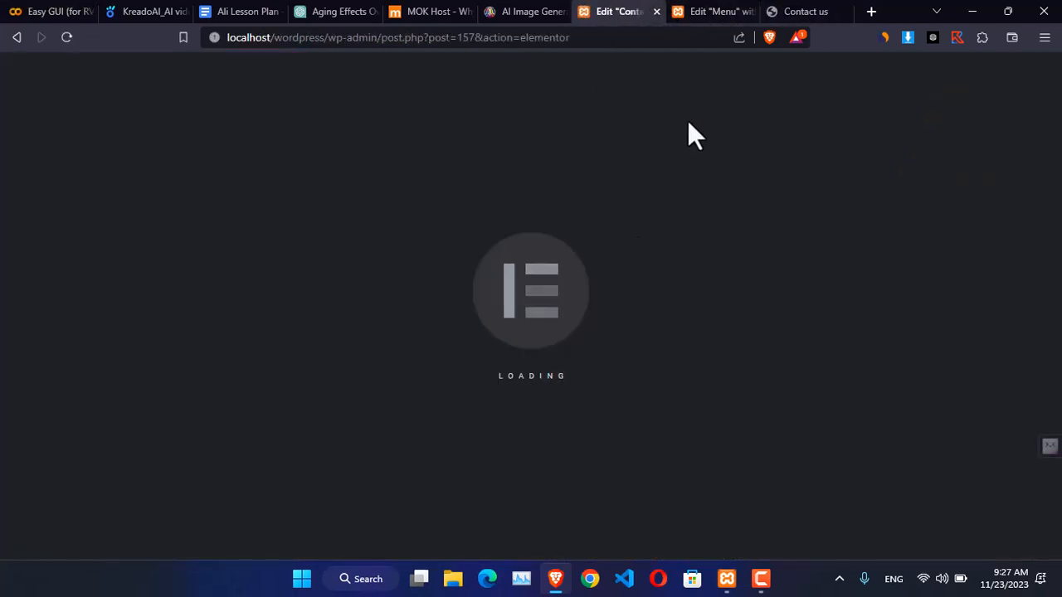
click(701, 9)
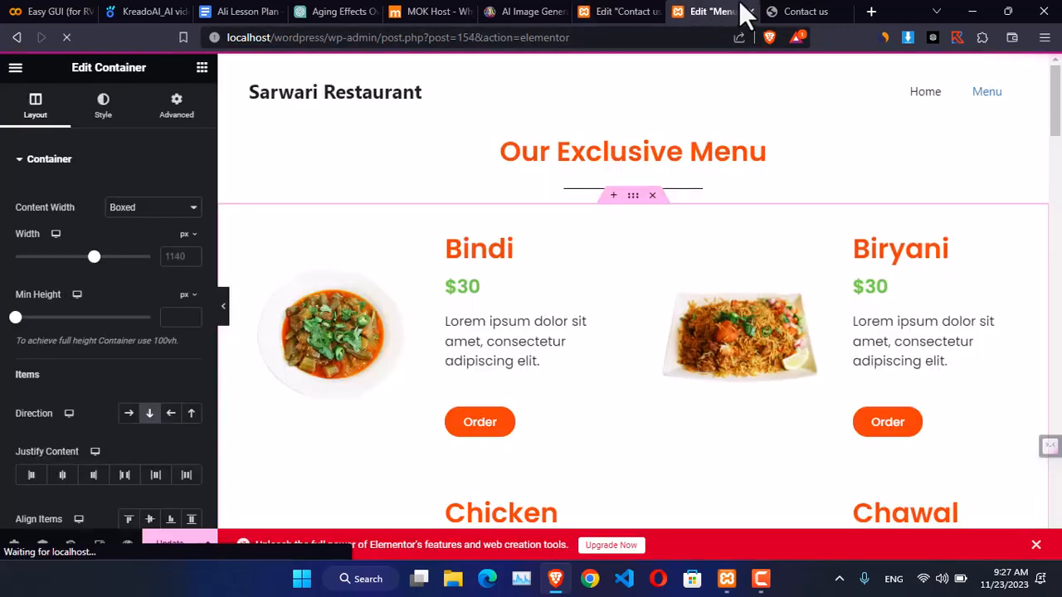
click(787, 12)
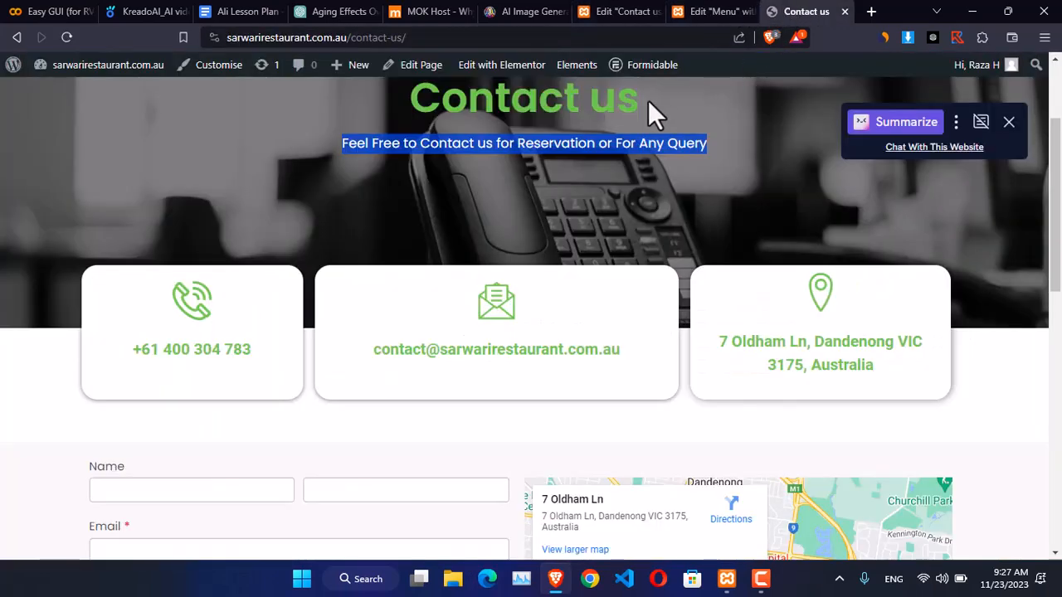
mouse_move(644, 82)
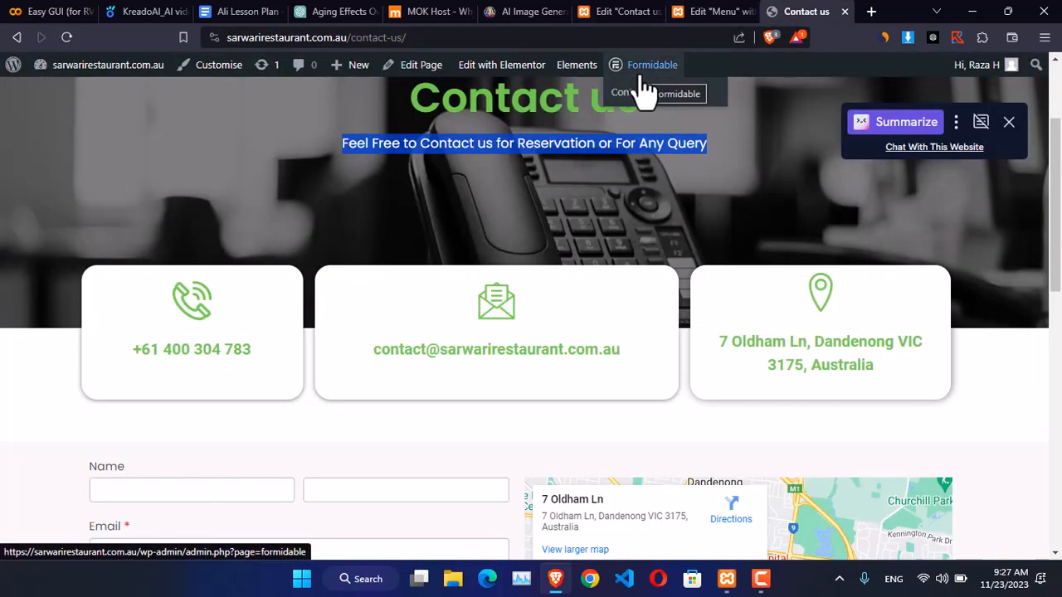
scroll(643, 87, down, 3)
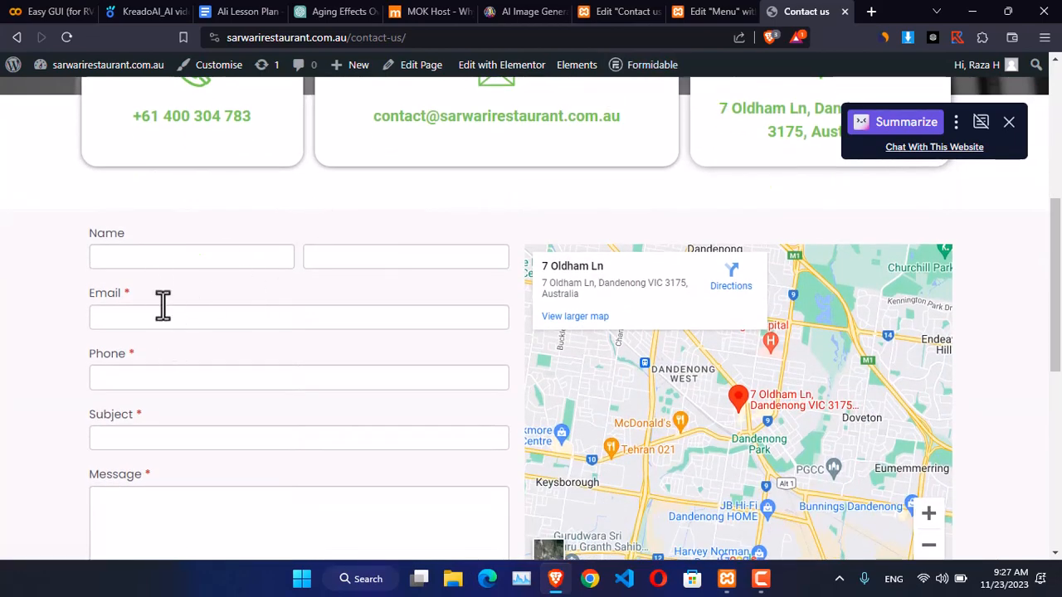
scroll(168, 439, down, 1)
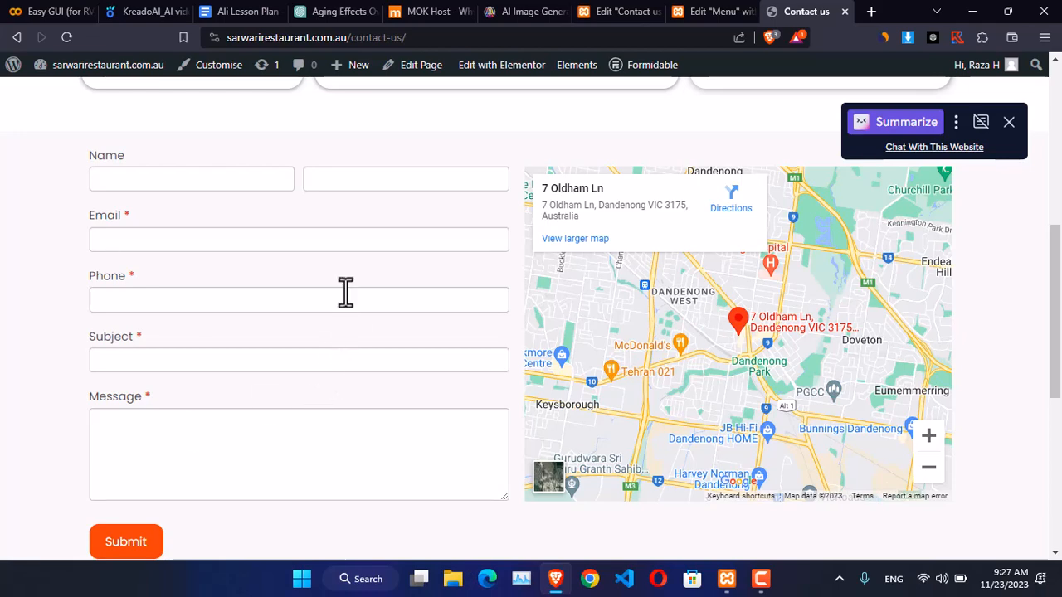
- Add a single container with a vertical direction to the empty Contact us page in Elementor
click(610, 12)
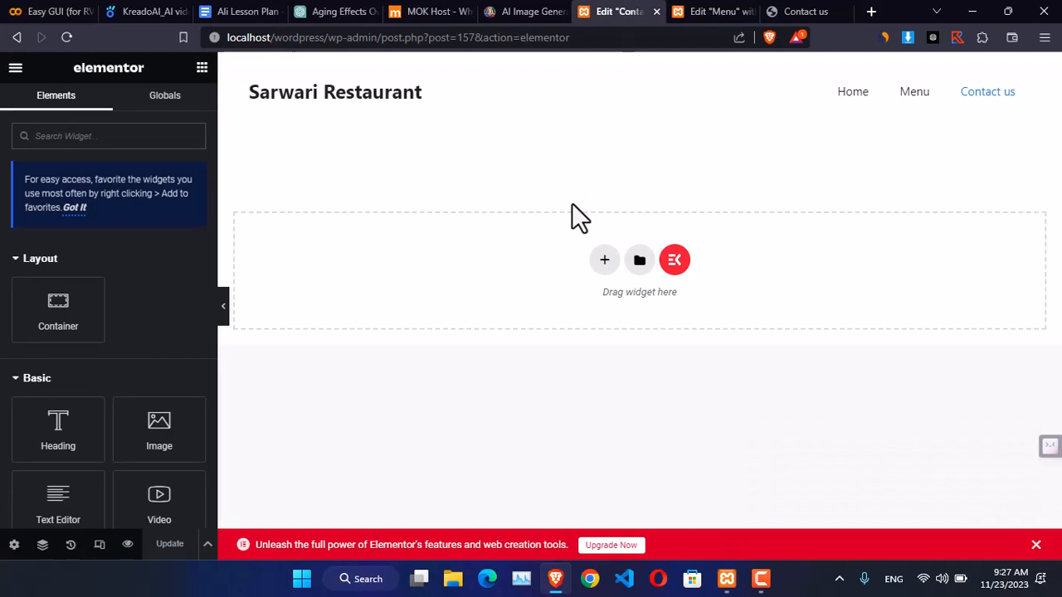
click(604, 264)
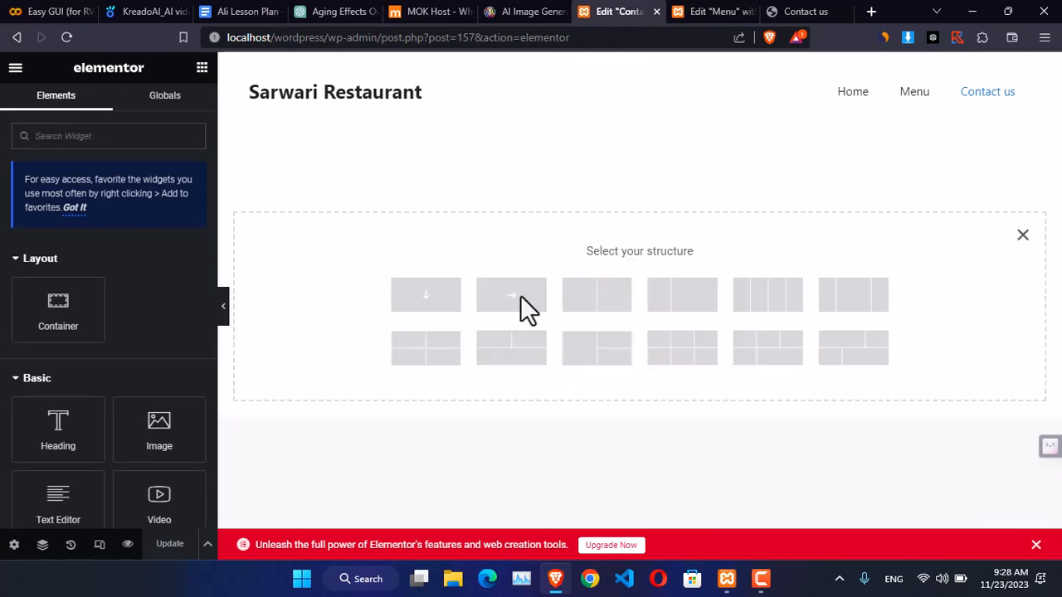
click(410, 309)
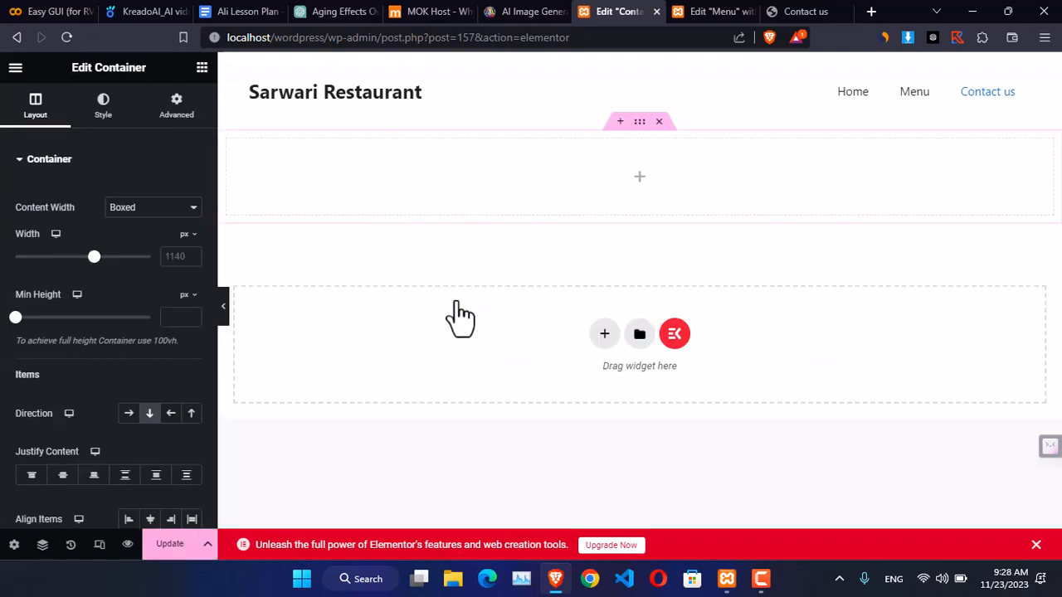
- Give the empty container a classic background and start uploading a new background image file from the computer
click(104, 112)
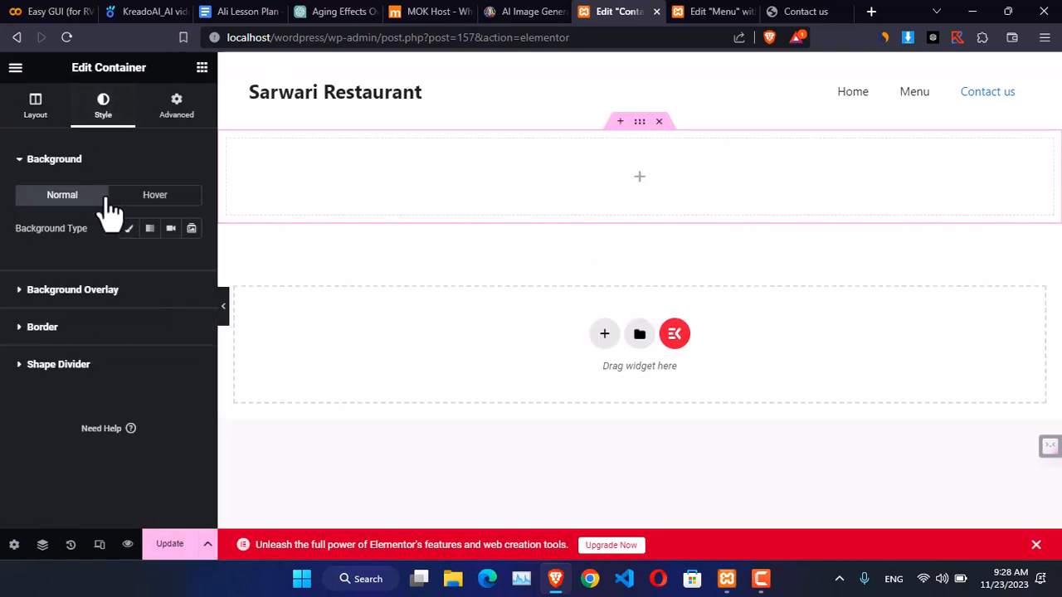
click(129, 232)
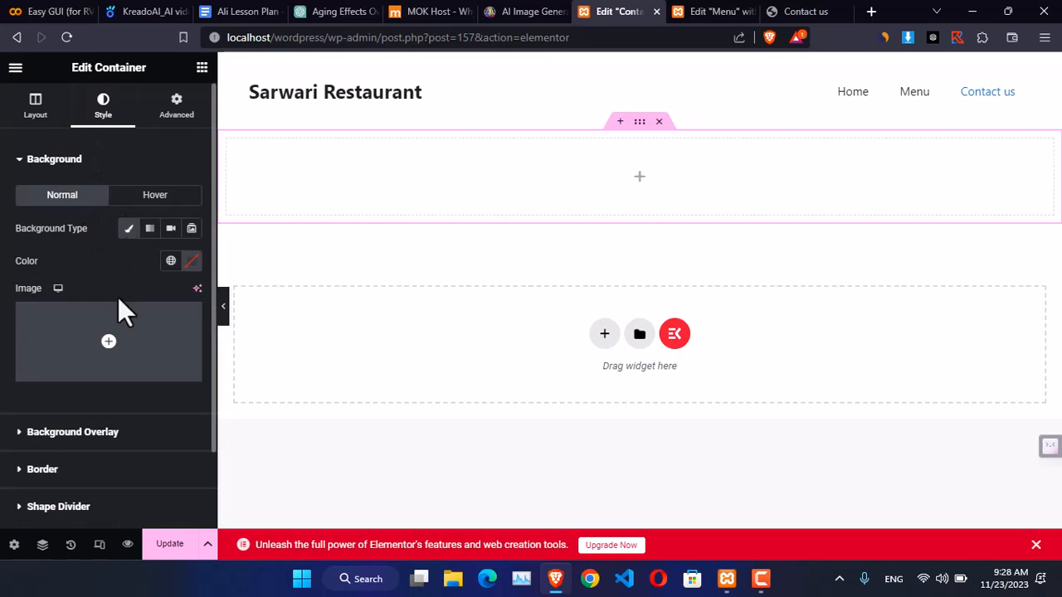
click(114, 339)
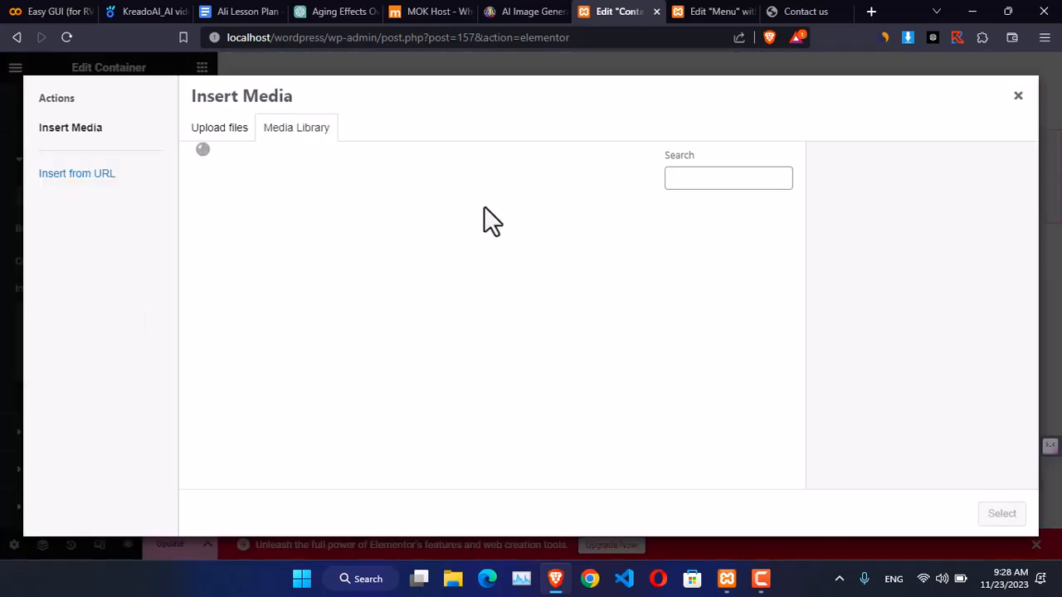
scroll(609, 357, down, 3)
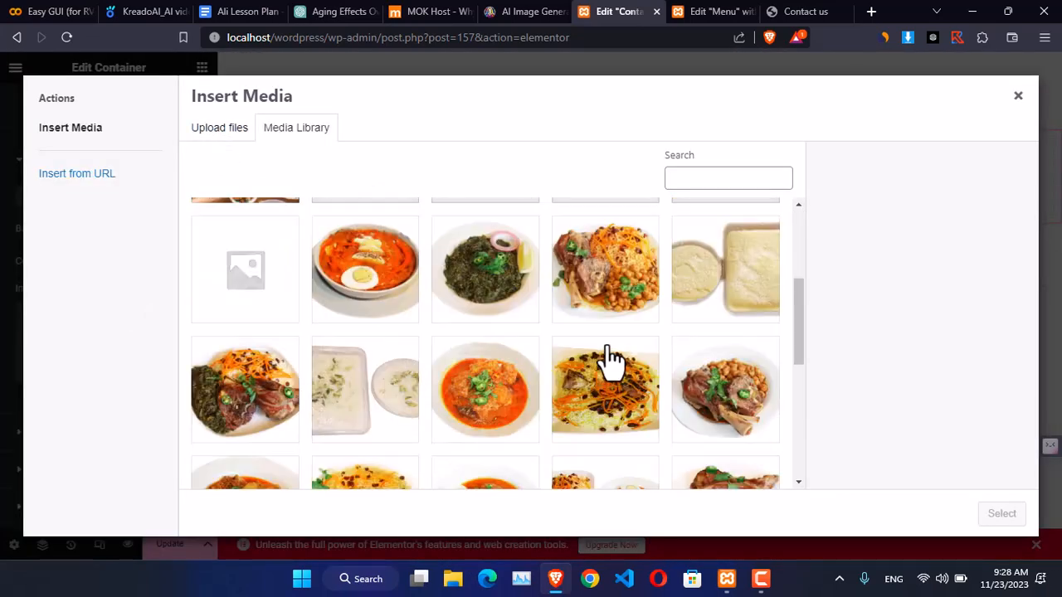
scroll(612, 358, down, 5)
scroll(493, 351, up, 10)
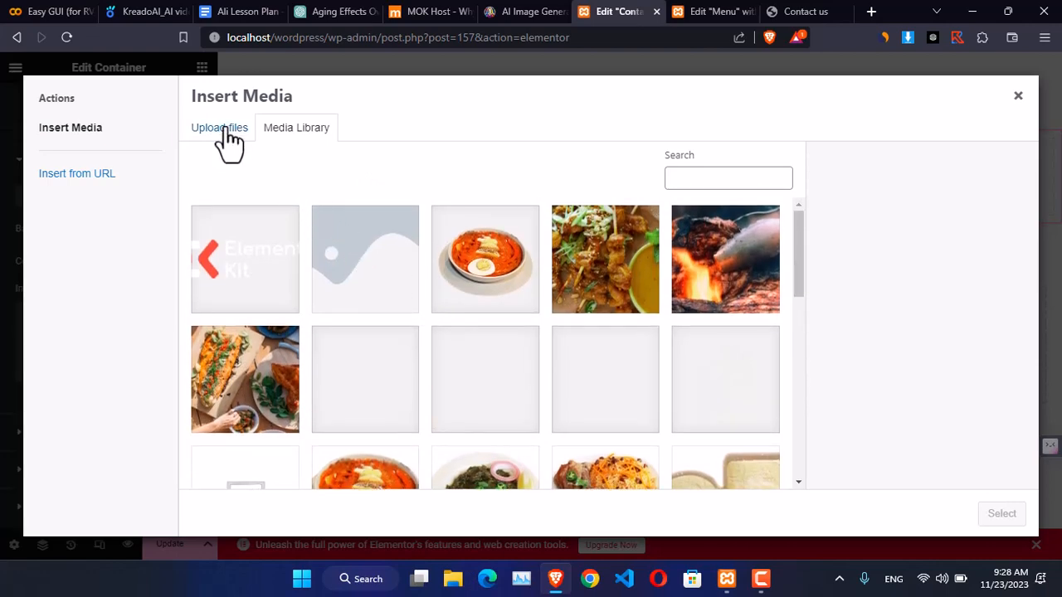
click(229, 139)
click(634, 339)
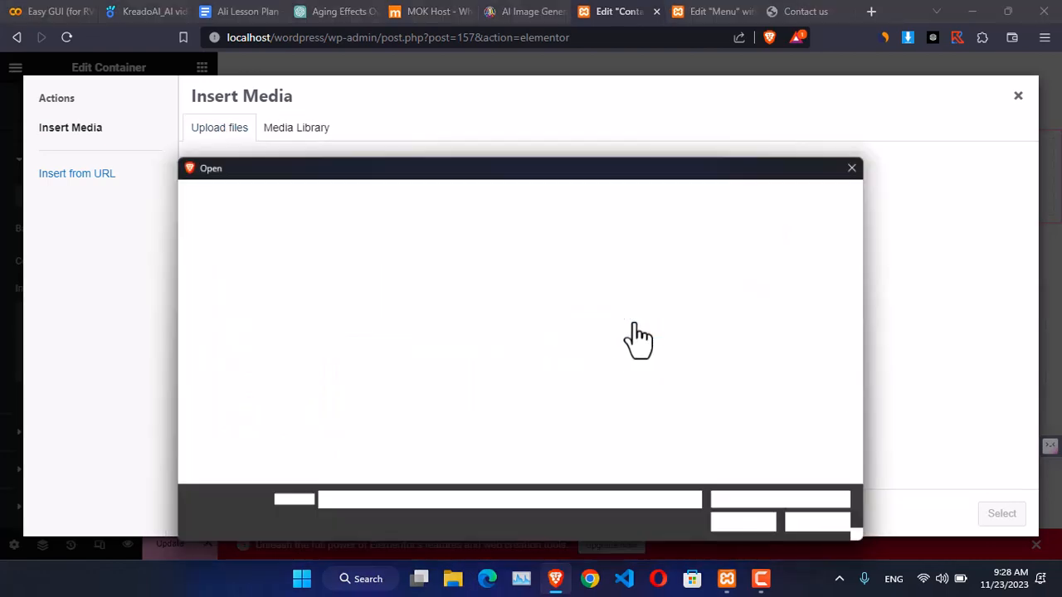
- Look through the Desktop's "sarwari restaurant backup" folder and its foods subfolder for a suitable banner image
scroll(669, 373, down, 5)
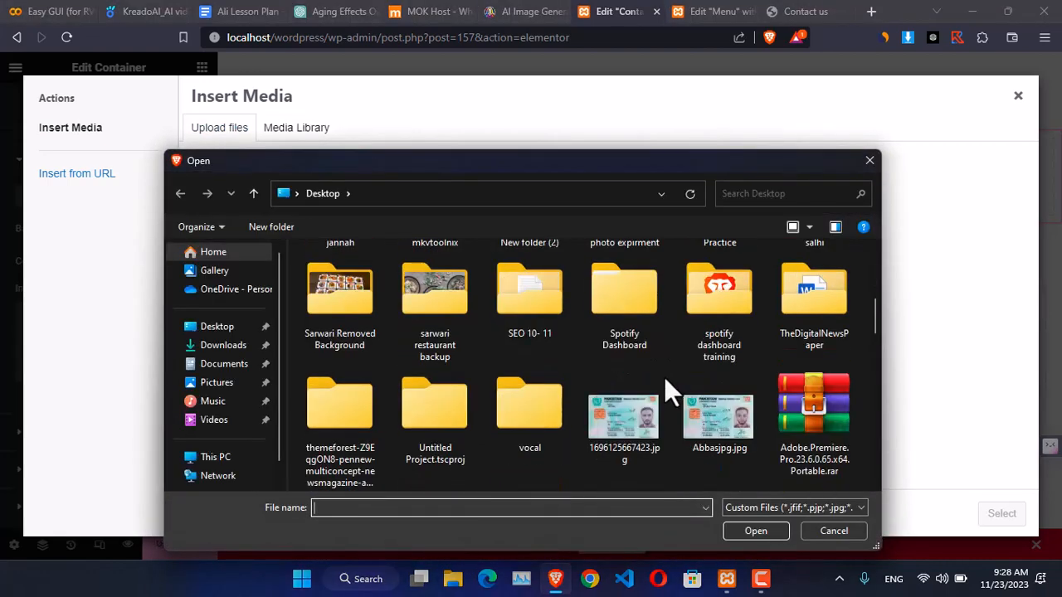
scroll(664, 390, down, 10)
scroll(547, 448, up, 5)
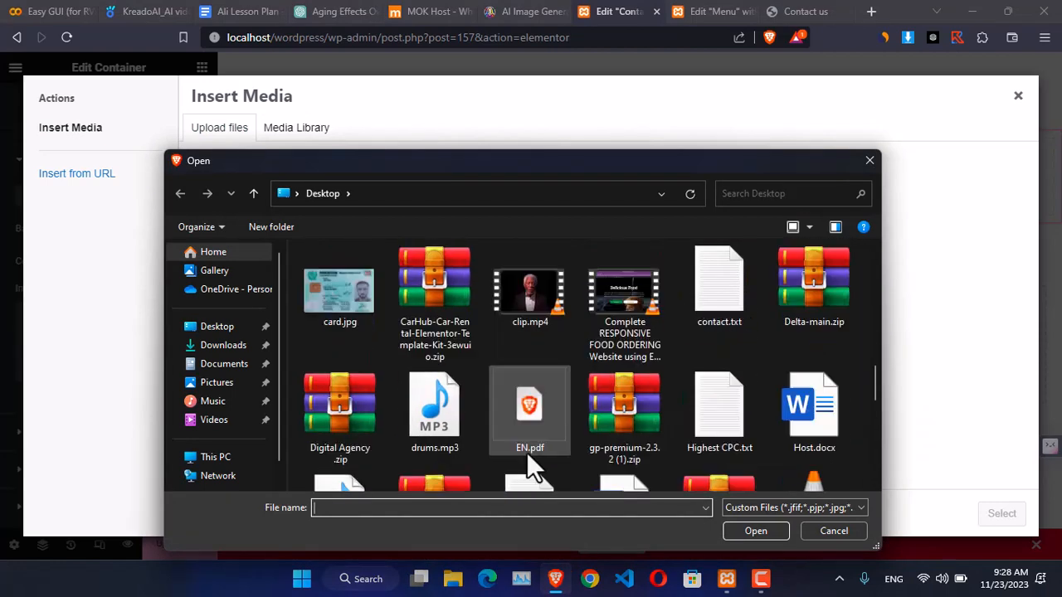
text(sar)
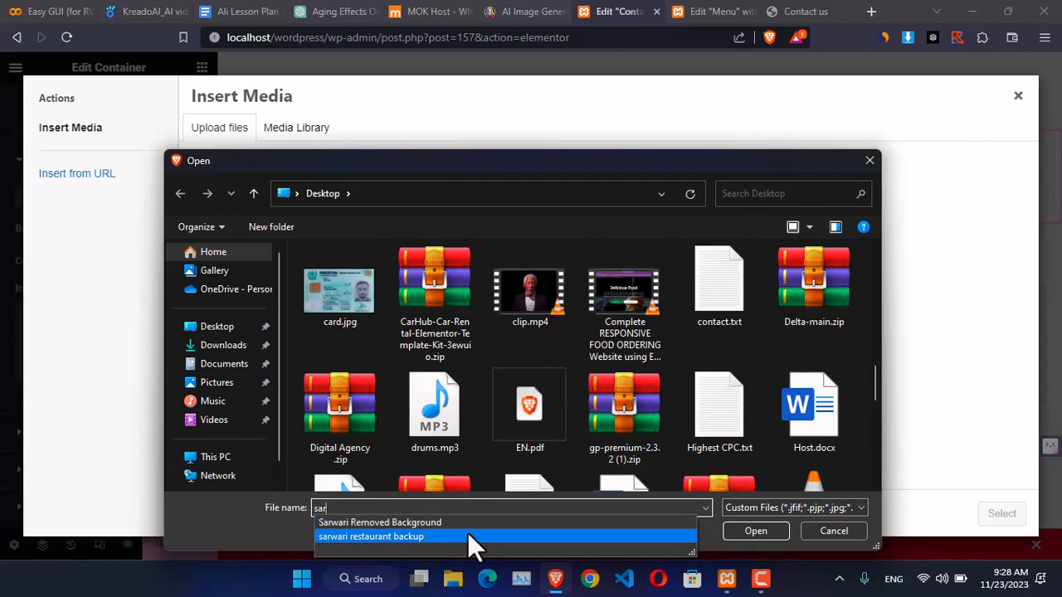
click(469, 536)
click(733, 533)
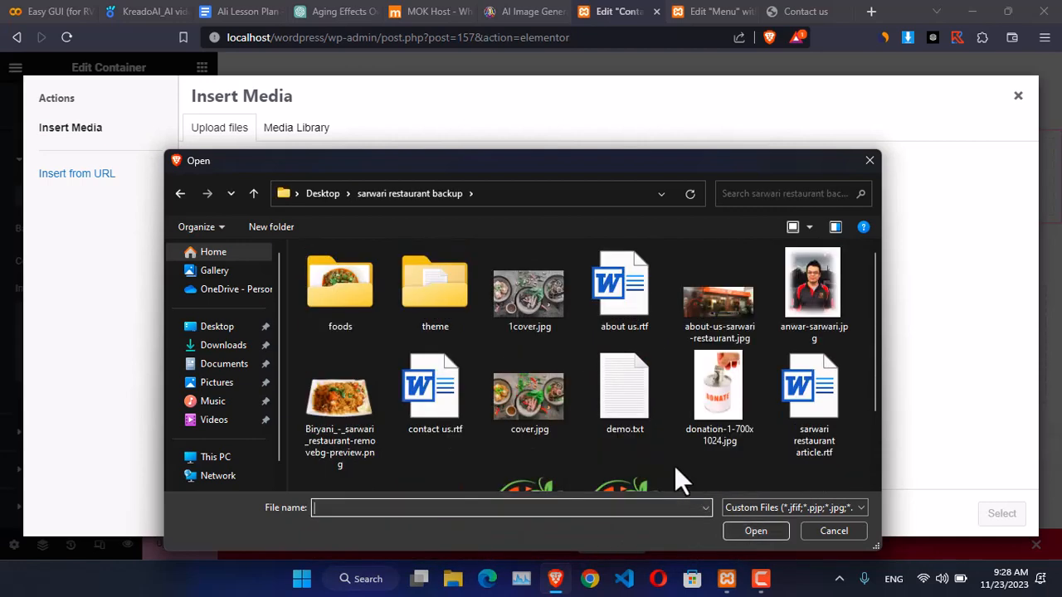
scroll(713, 390, down, 3)
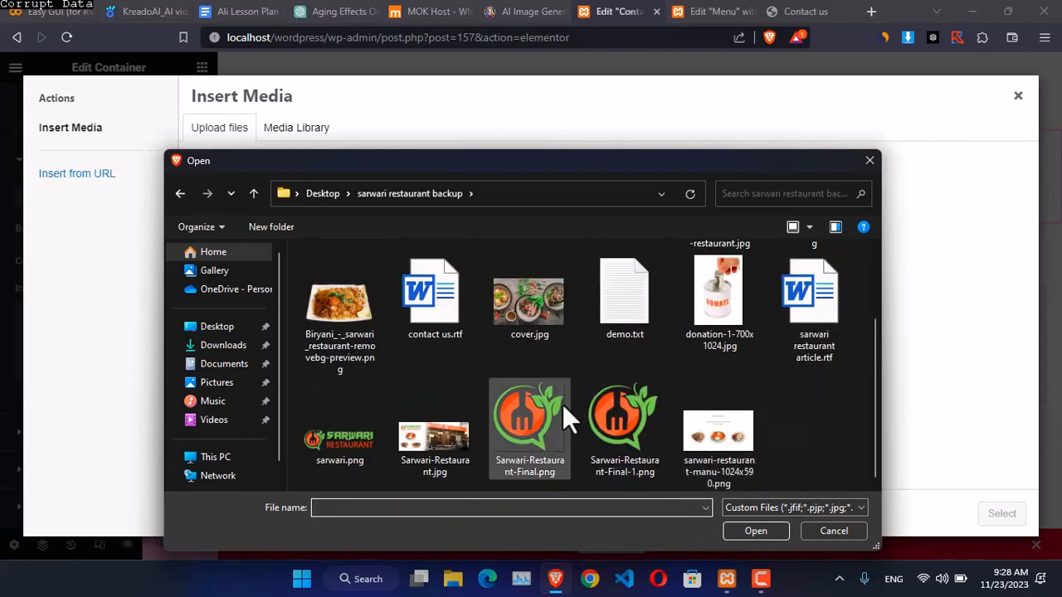
scroll(562, 404, up, 3)
scroll(584, 388, down, 3)
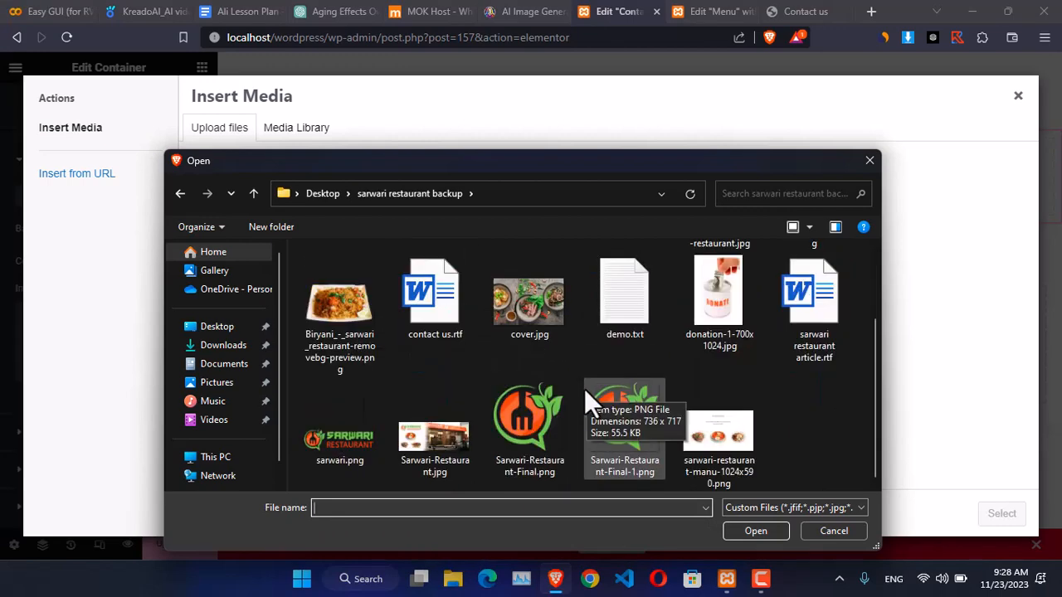
scroll(428, 373, up, 3)
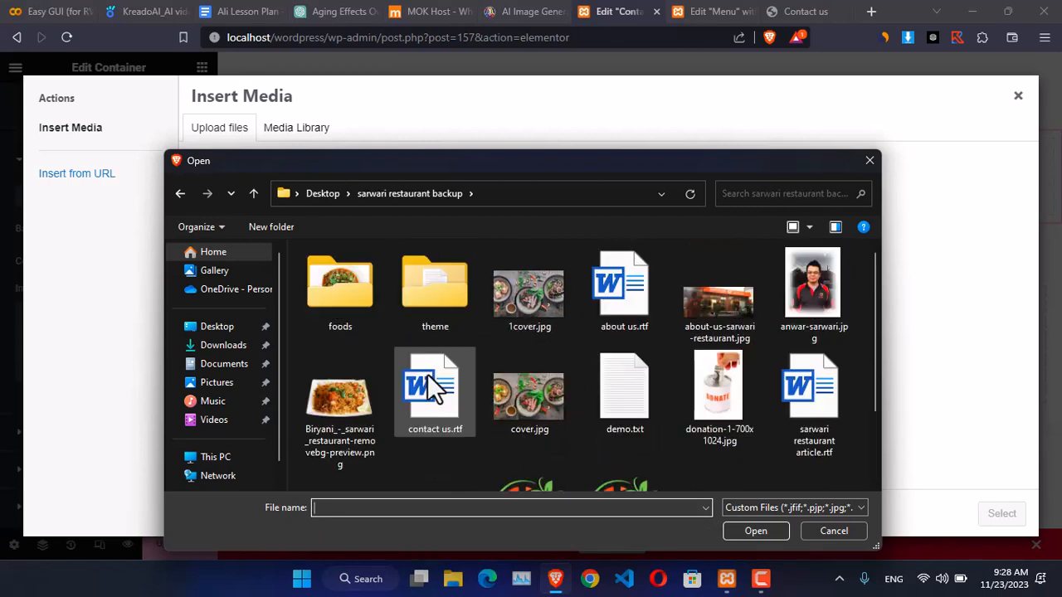
double_click(354, 314)
scroll(479, 395, down, 5)
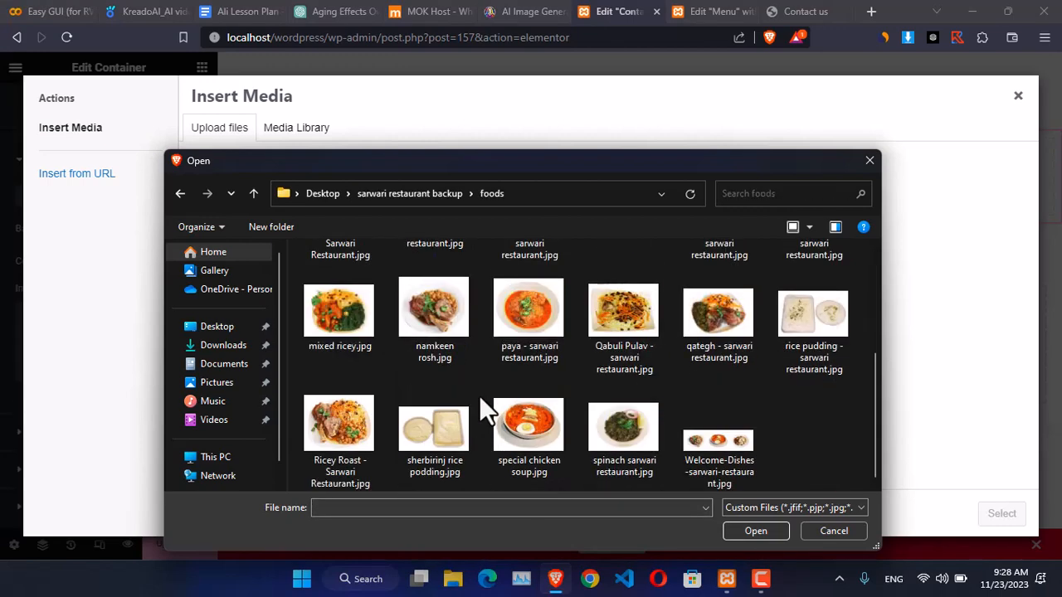
click(253, 193)
click(254, 193)
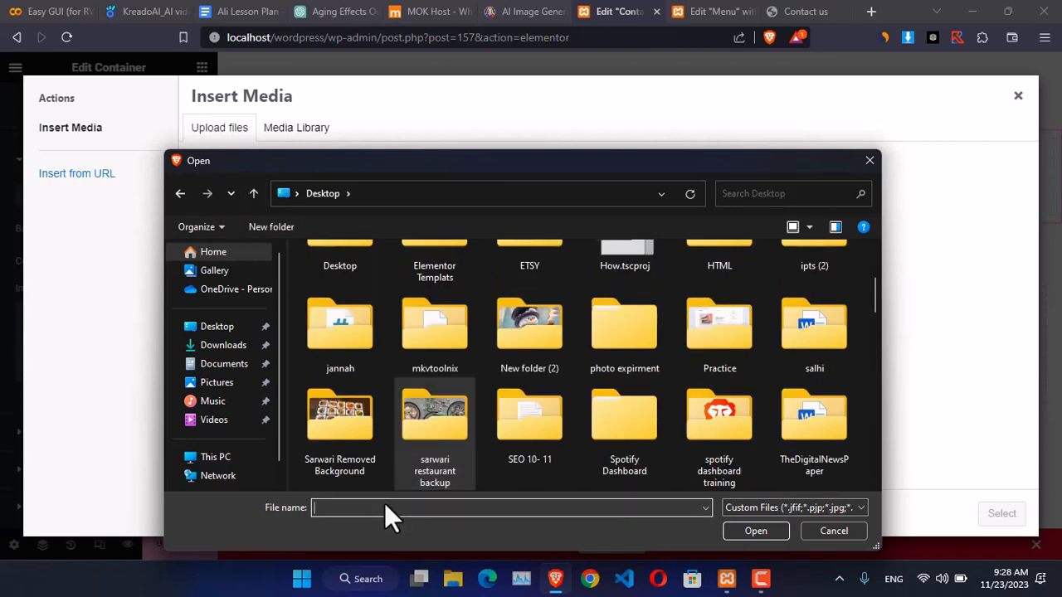
- Upload call.jpg from the Sarwari Removed Background folder and use it as the container's background image
double_click(351, 446)
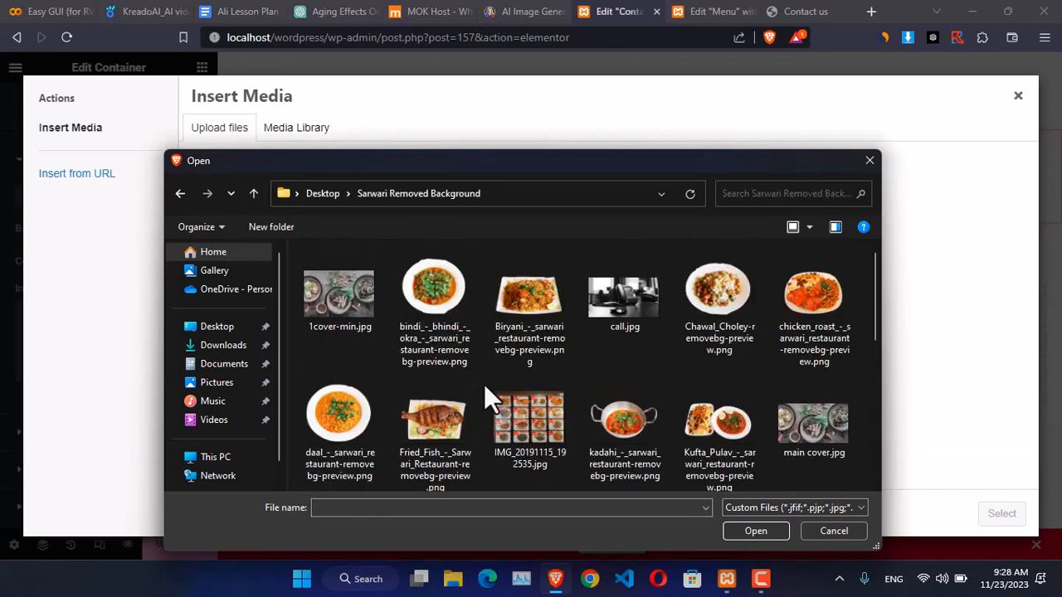
double_click(629, 297)
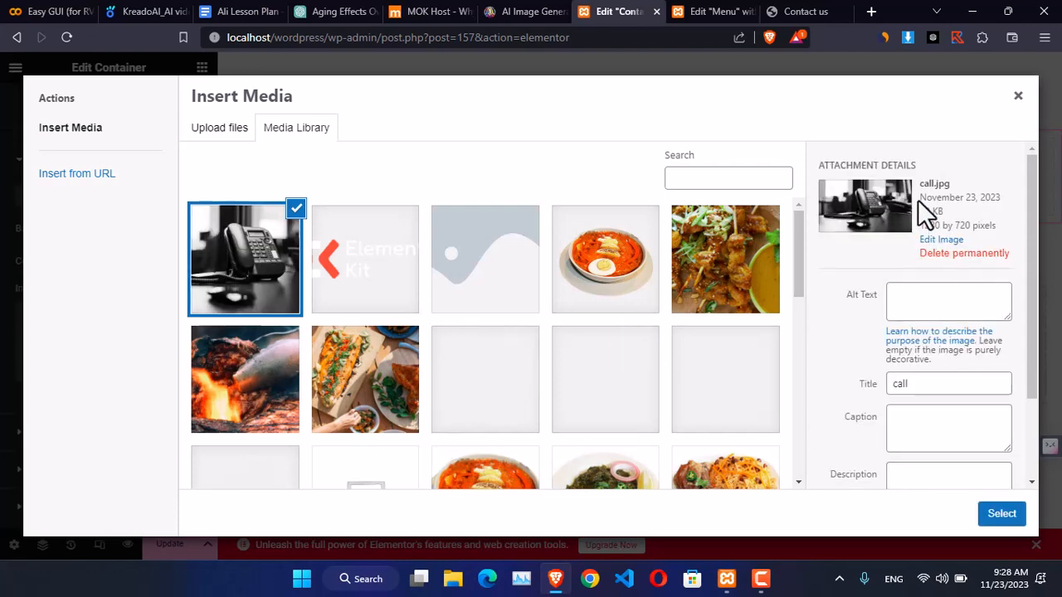
click(979, 518)
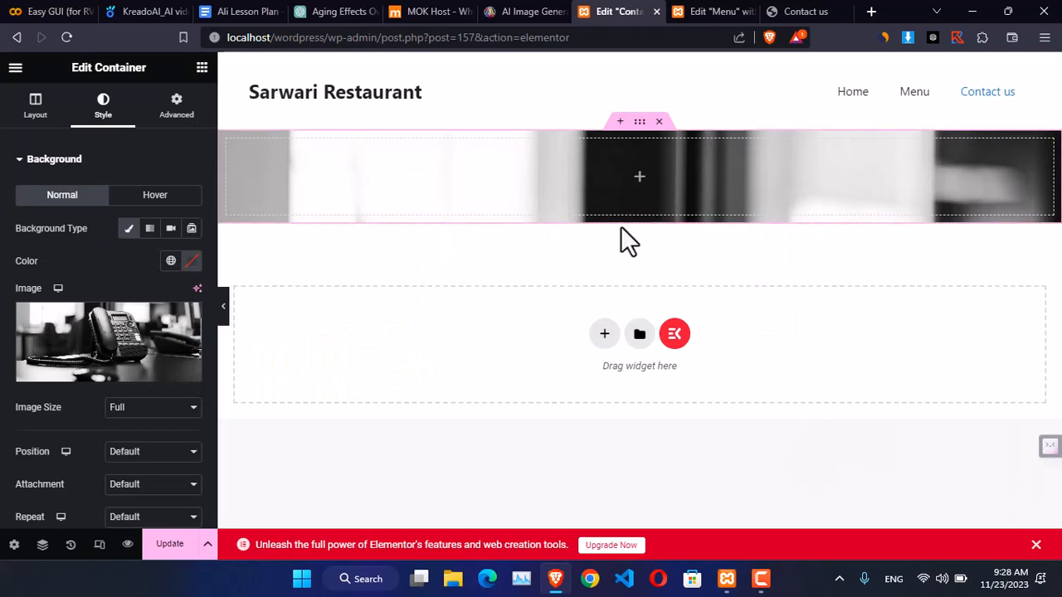
- Set the background image's position to Center Center and its attachment to Fixed
scroll(113, 424, down, 1)
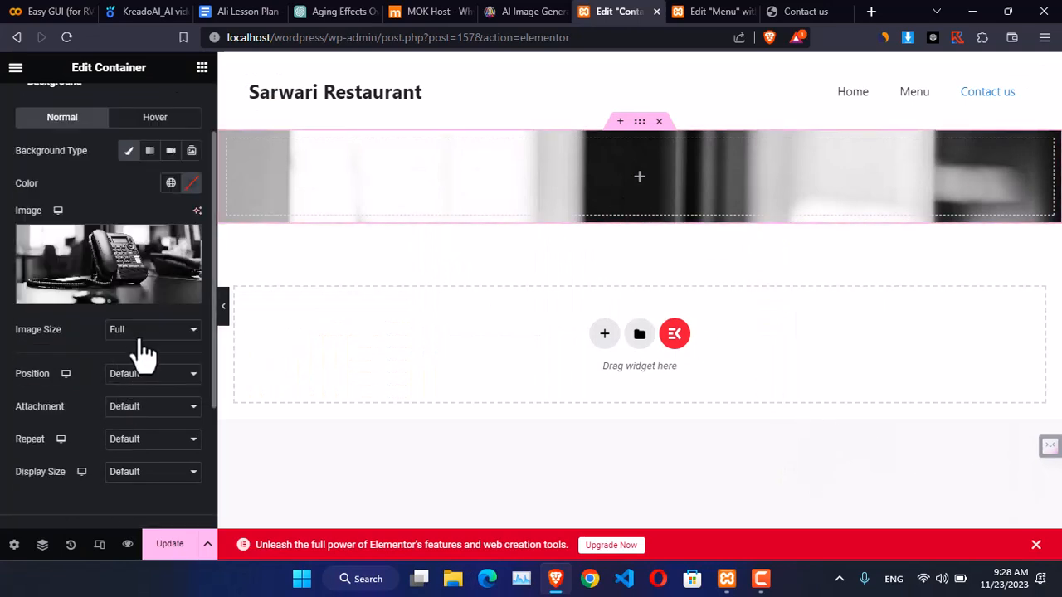
click(143, 349)
click(141, 336)
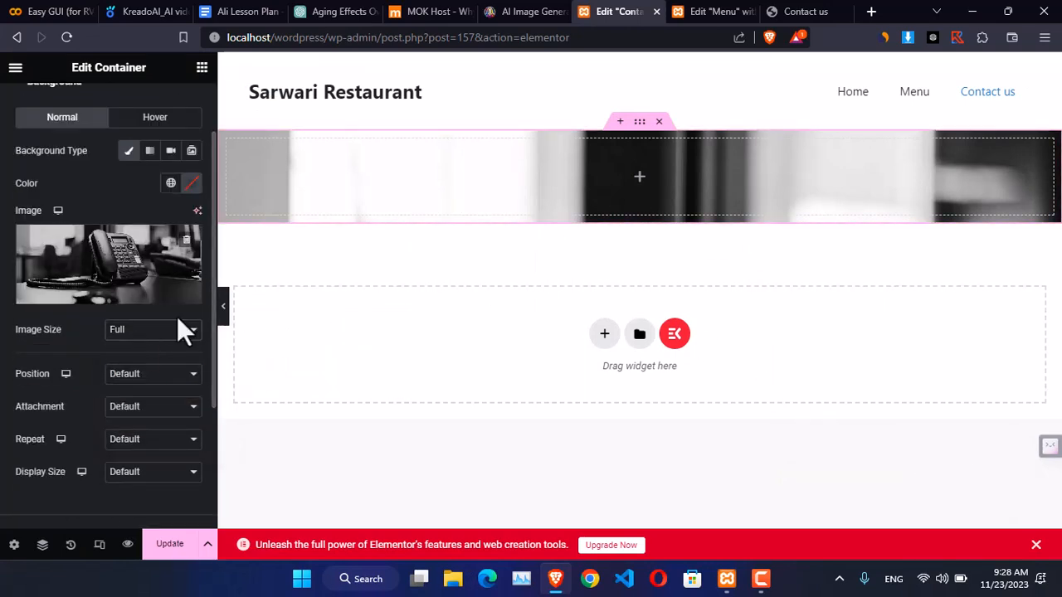
click(148, 377)
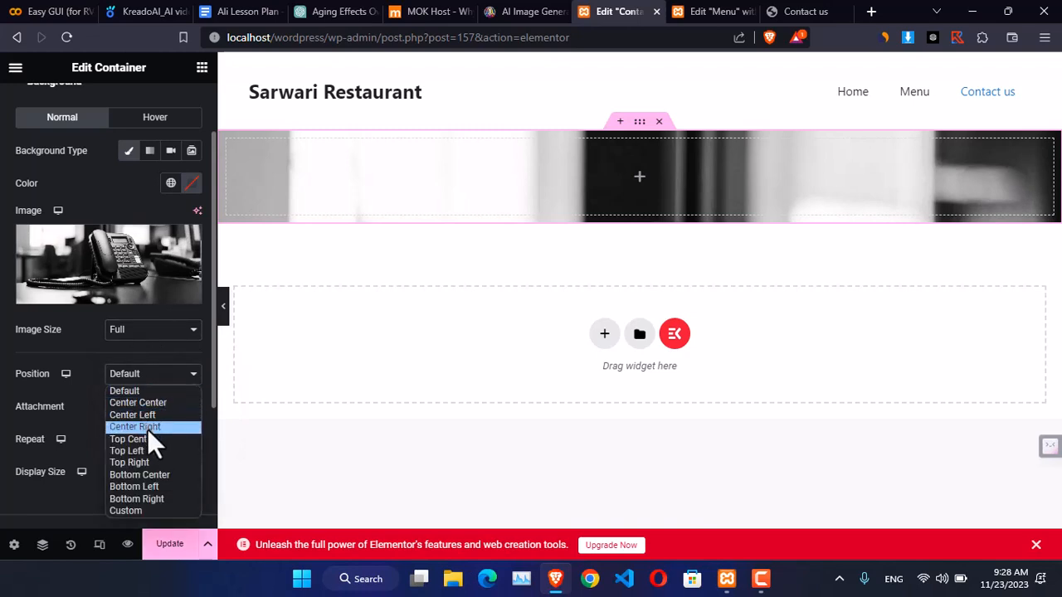
click(156, 405)
click(153, 411)
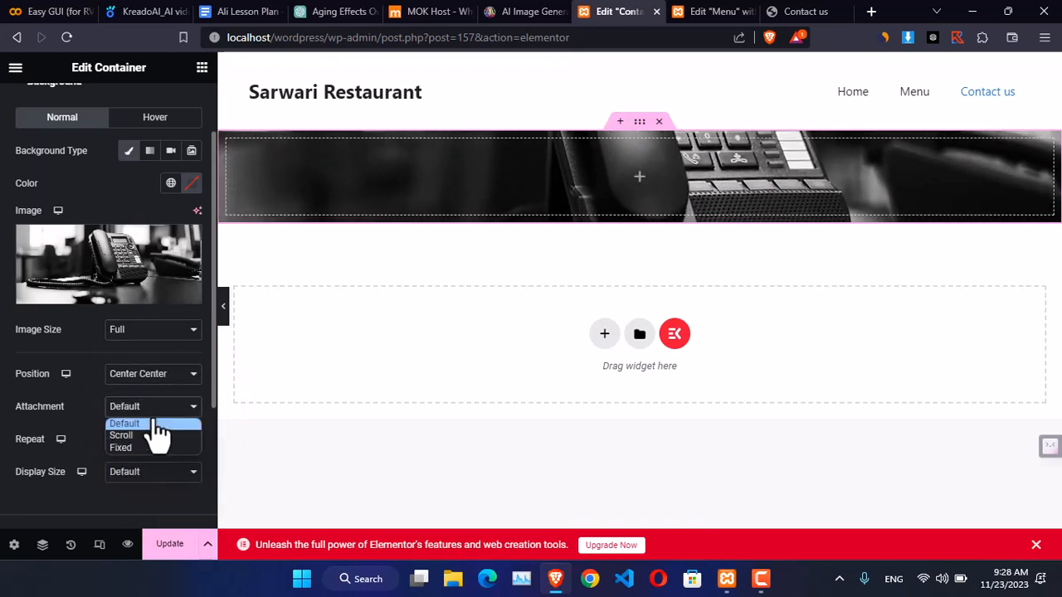
click(150, 448)
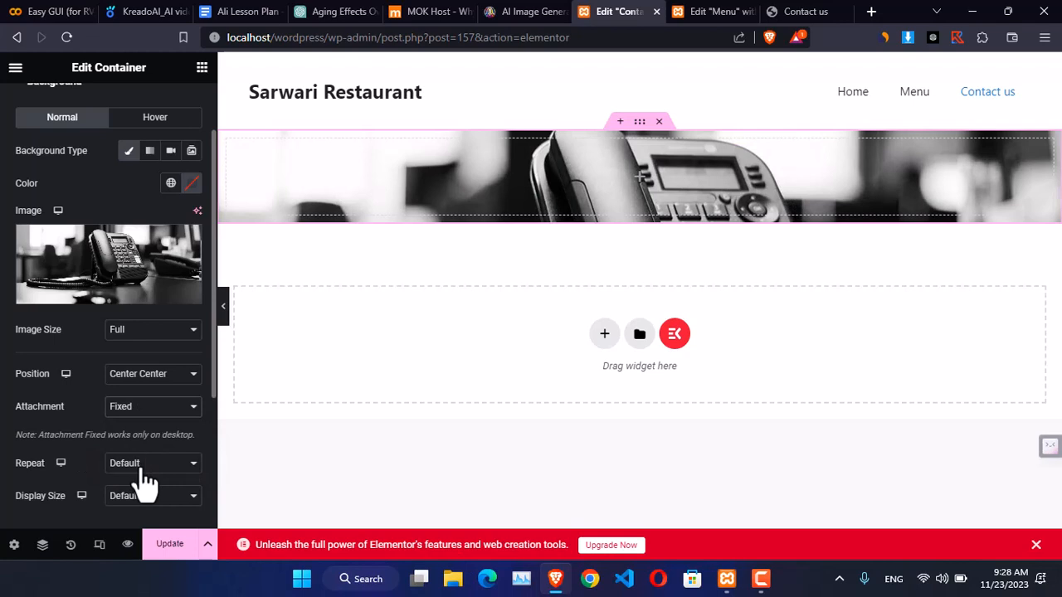
- Set the background image's repeat to No-repeat and its display size to Cover
click(138, 466)
click(134, 493)
click(137, 498)
click(138, 455)
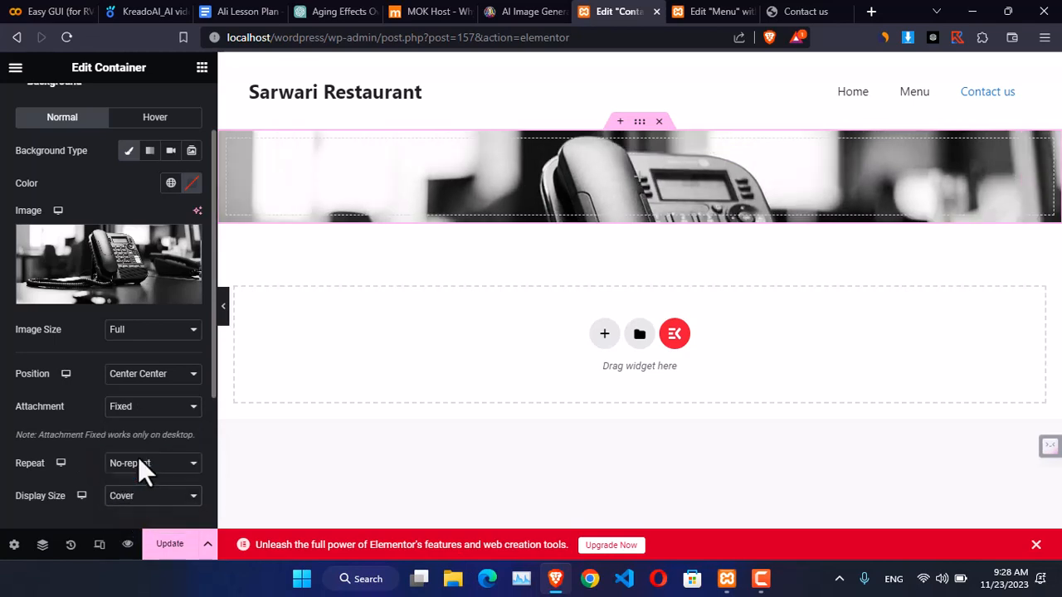
- Unlink the container's padding values and set the top and bottom padding to 50 px each
scroll(175, 129, up, 3)
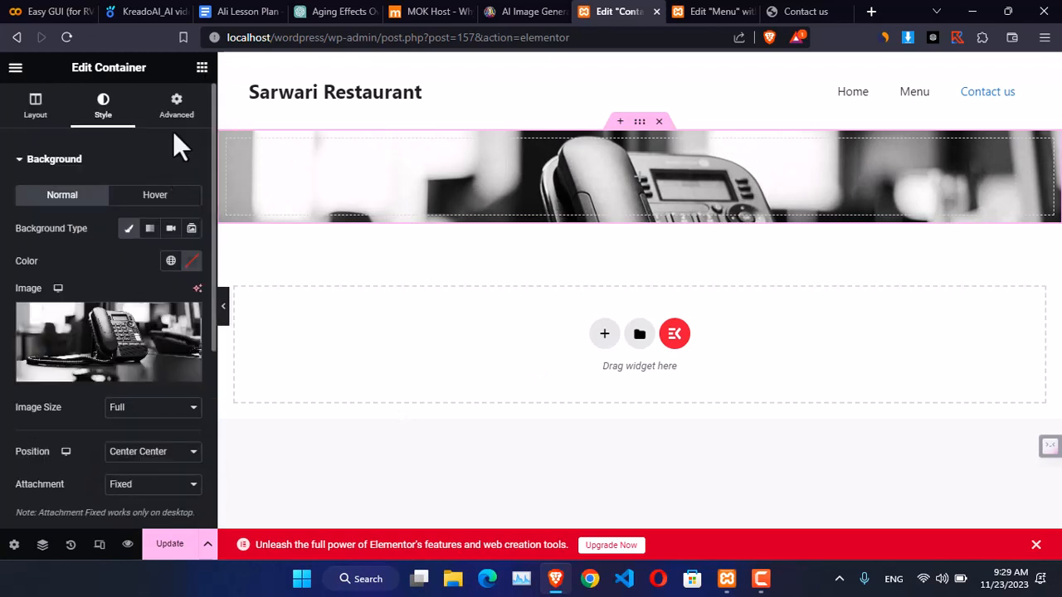
click(174, 116)
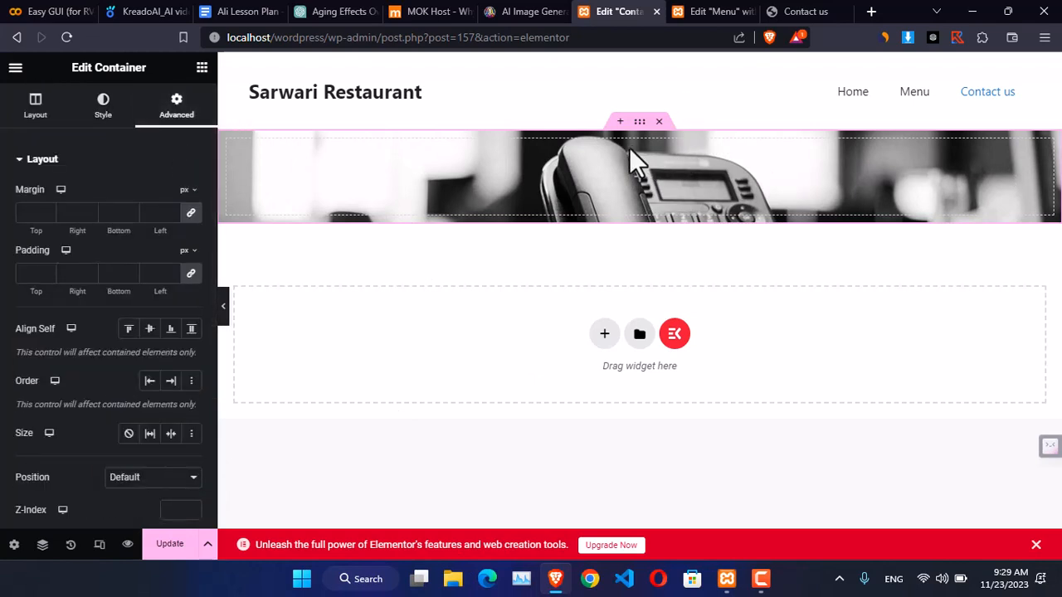
click(192, 274)
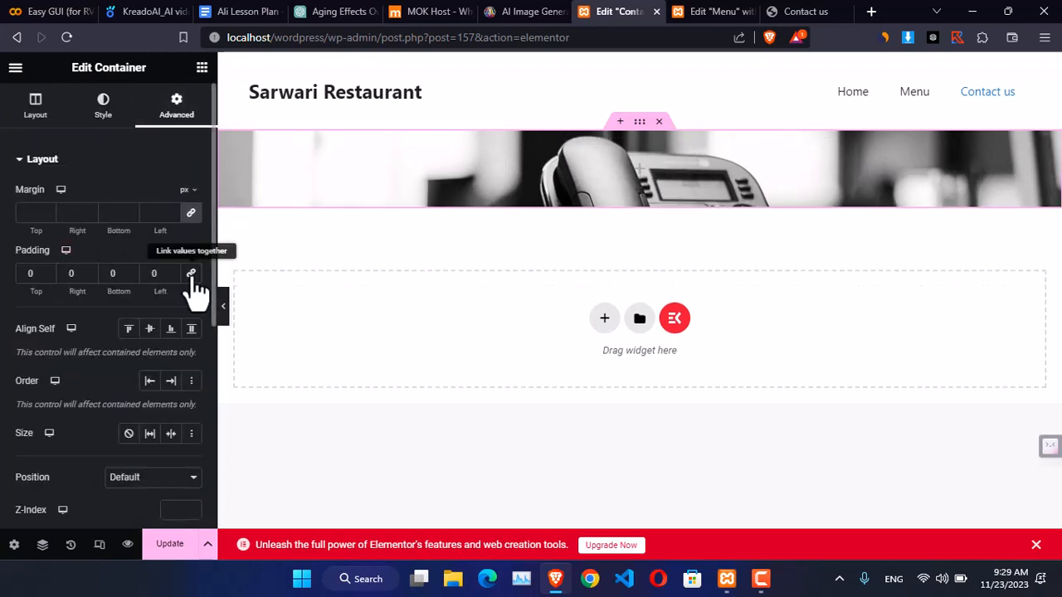
click(21, 274)
text(5)
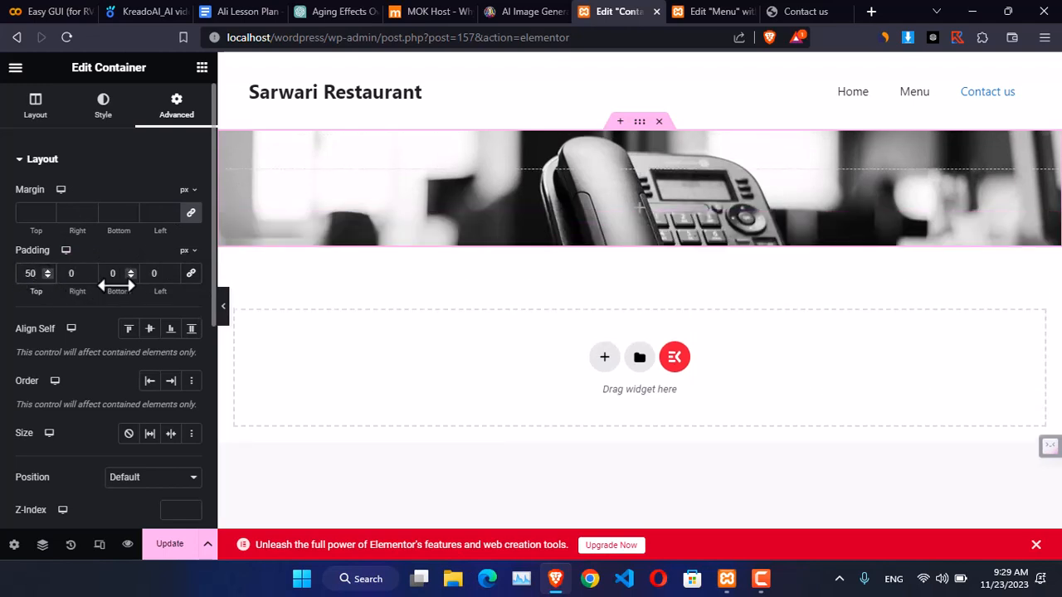
double_click(107, 274)
text(50)
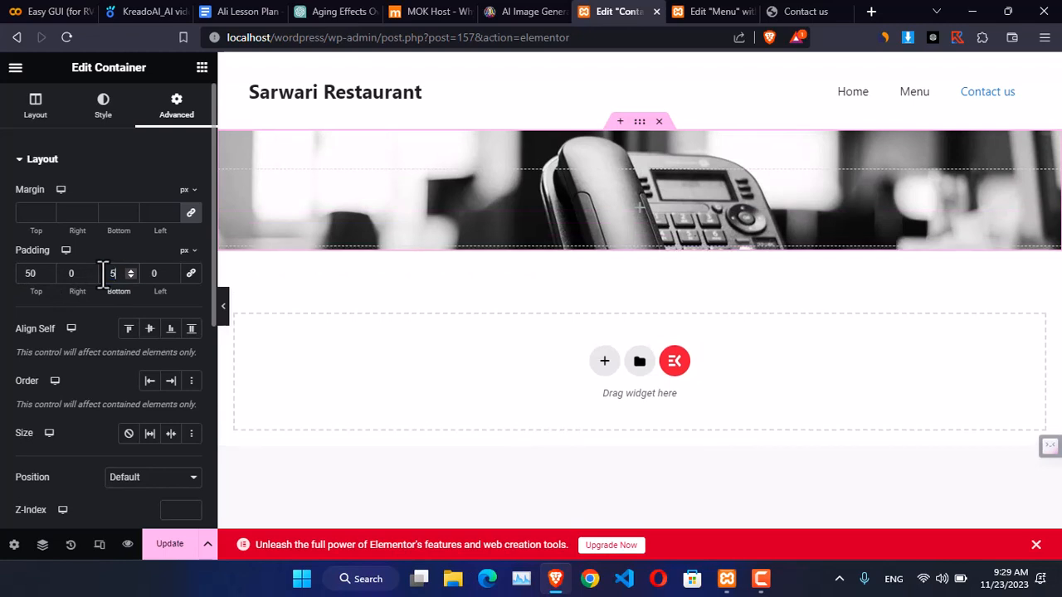
- Set the container's top and bottom padding to 100 px each
double_click(33, 274)
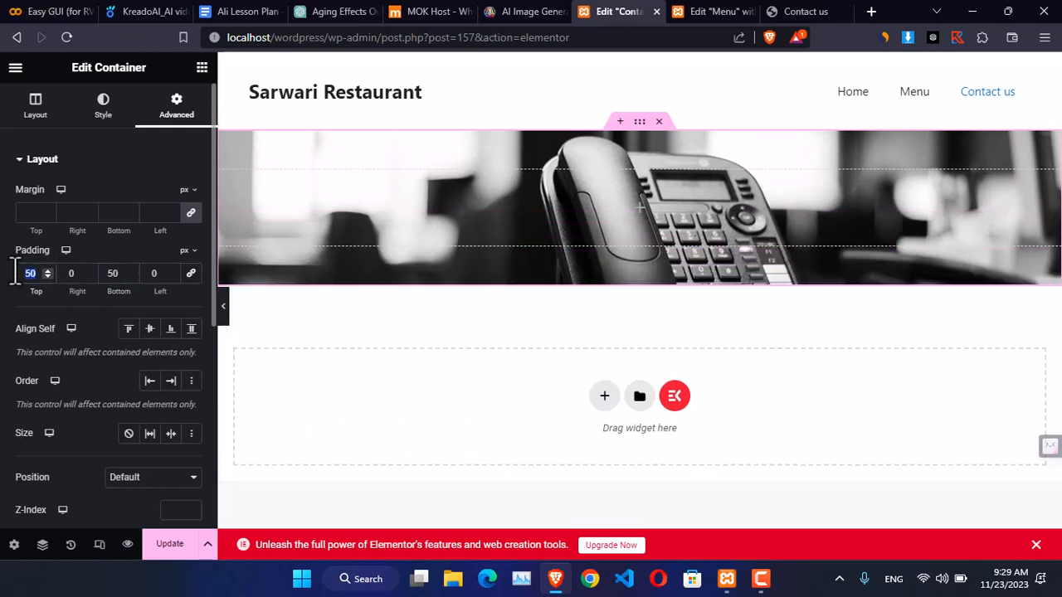
text(100)
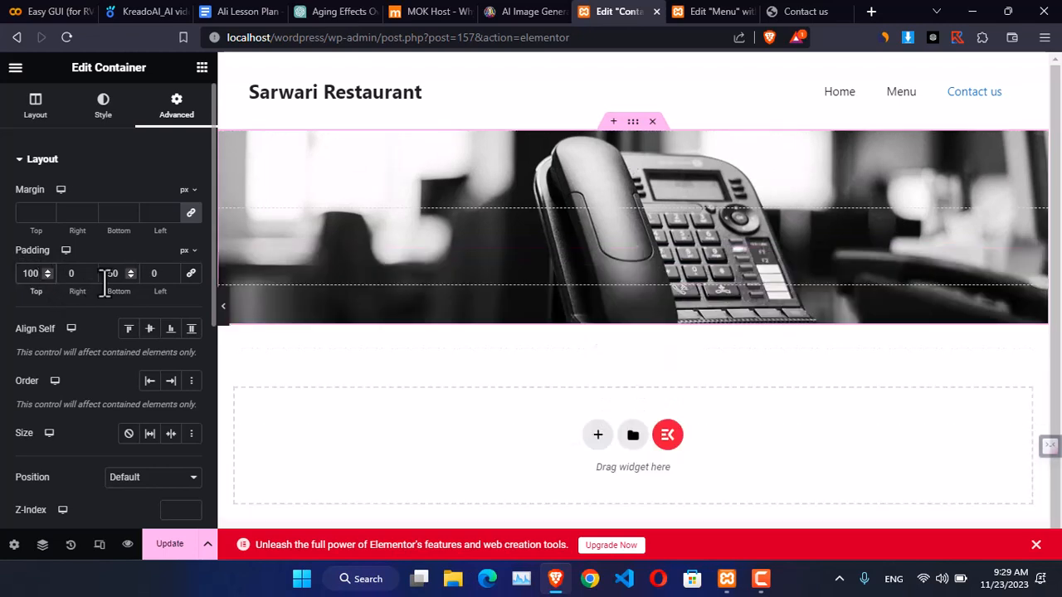
double_click(121, 277)
text(100)
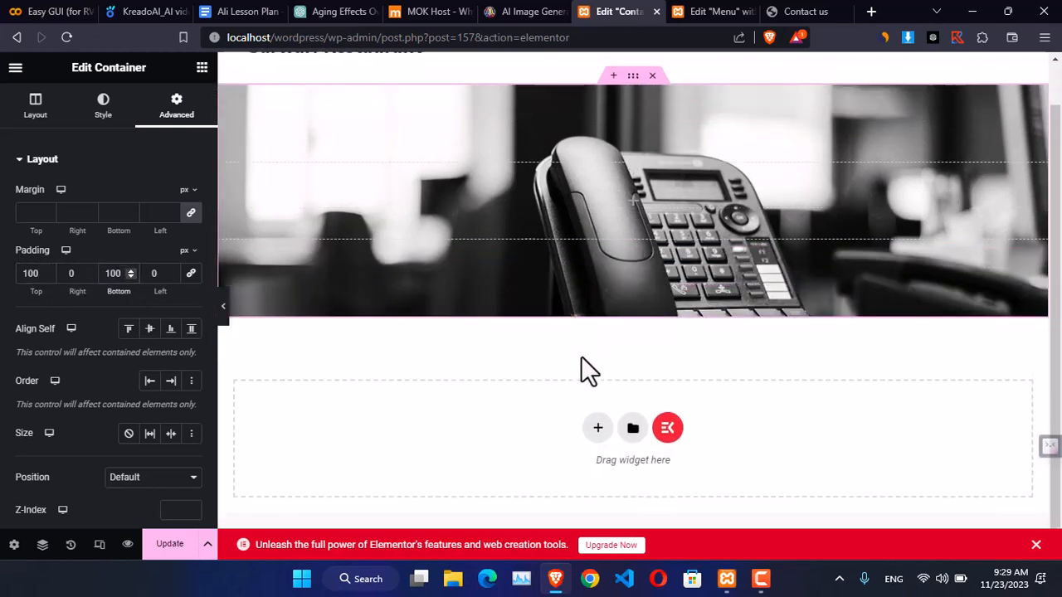
- Enlarge the banner container by setting its bottom padding to 200 px
click(129, 268)
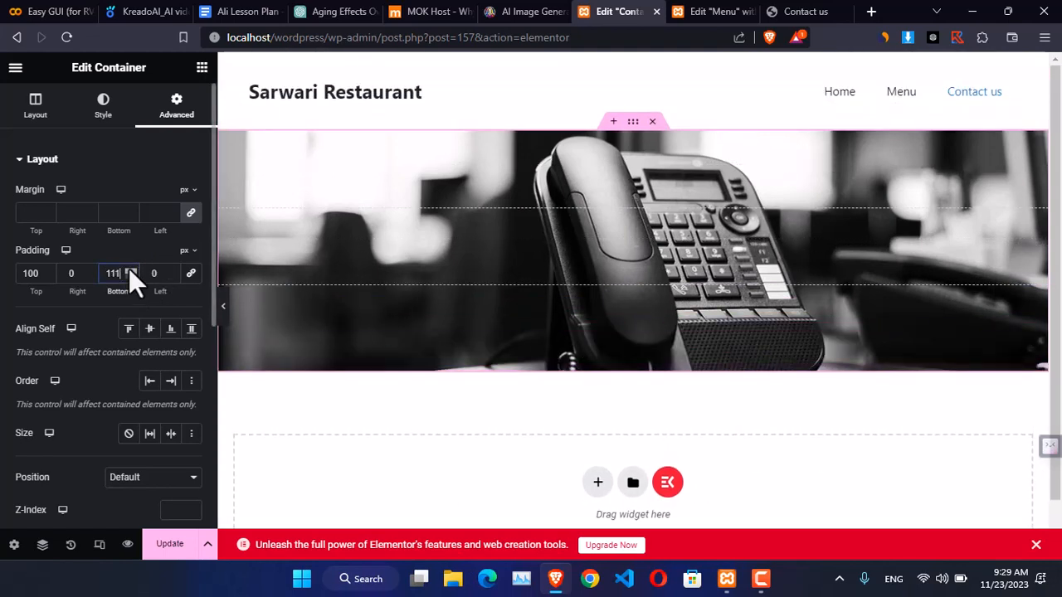
drag(129, 268, 129, 268)
double_click(111, 273)
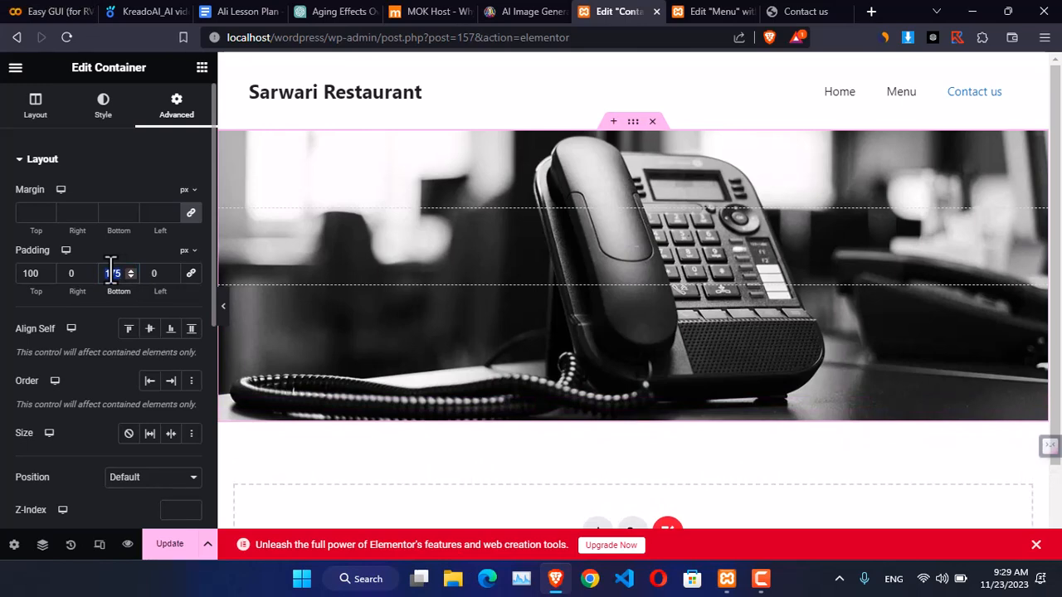
text(200)
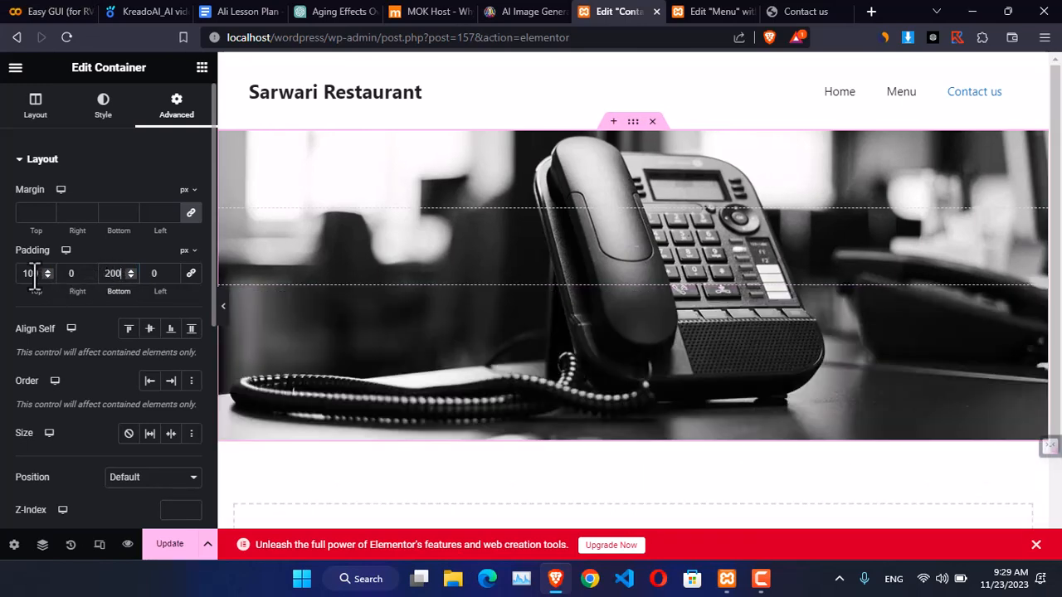
- Set the banner container's top padding to 150 px
double_click(31, 274)
text(150)
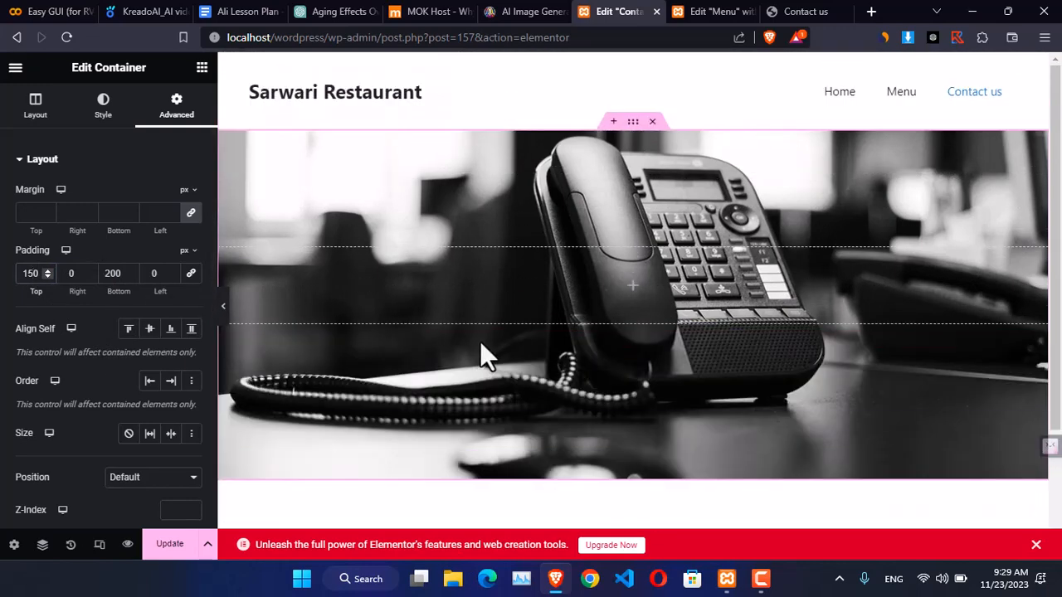
- Add a Heading widget to the telephone banner container and a Text Editor widget directly below it
click(202, 68)
drag(54, 414, 634, 287)
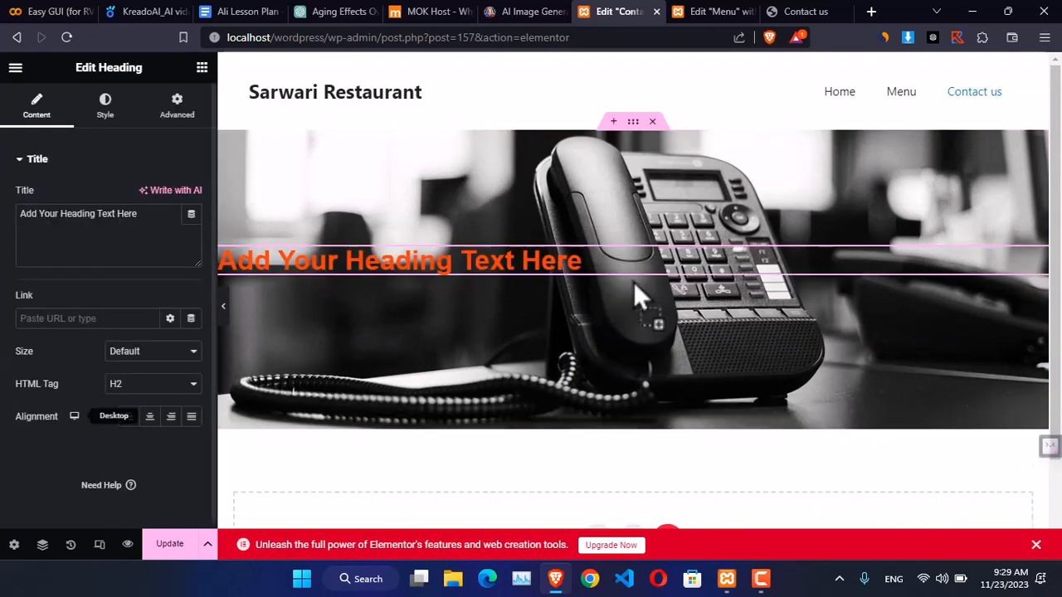
click(201, 68)
drag(57, 493, 573, 277)
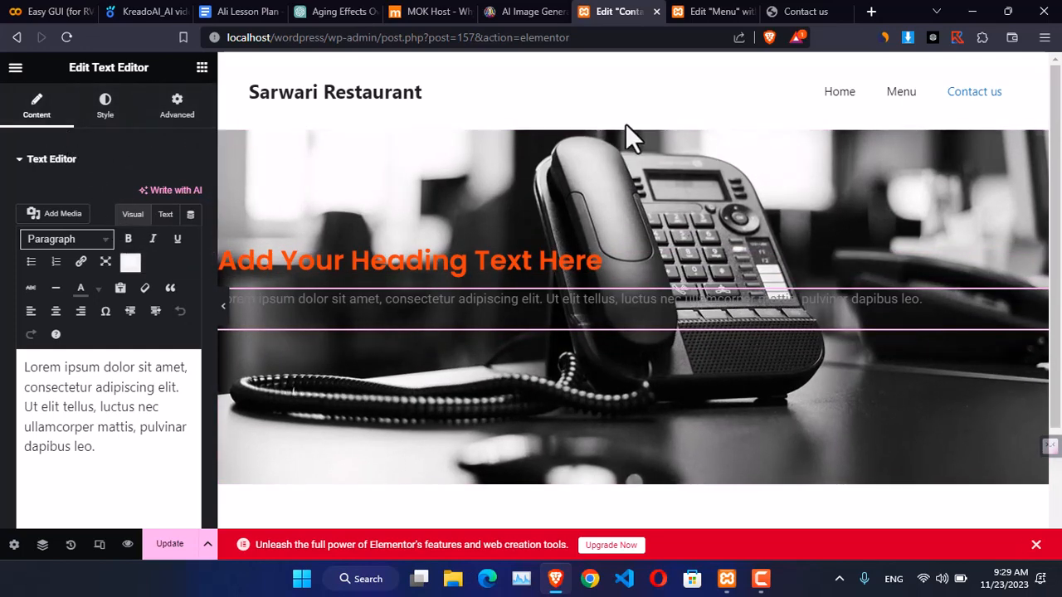
- Center the banner container's contents by setting both Justify Content and Align Items to Center
click(632, 130)
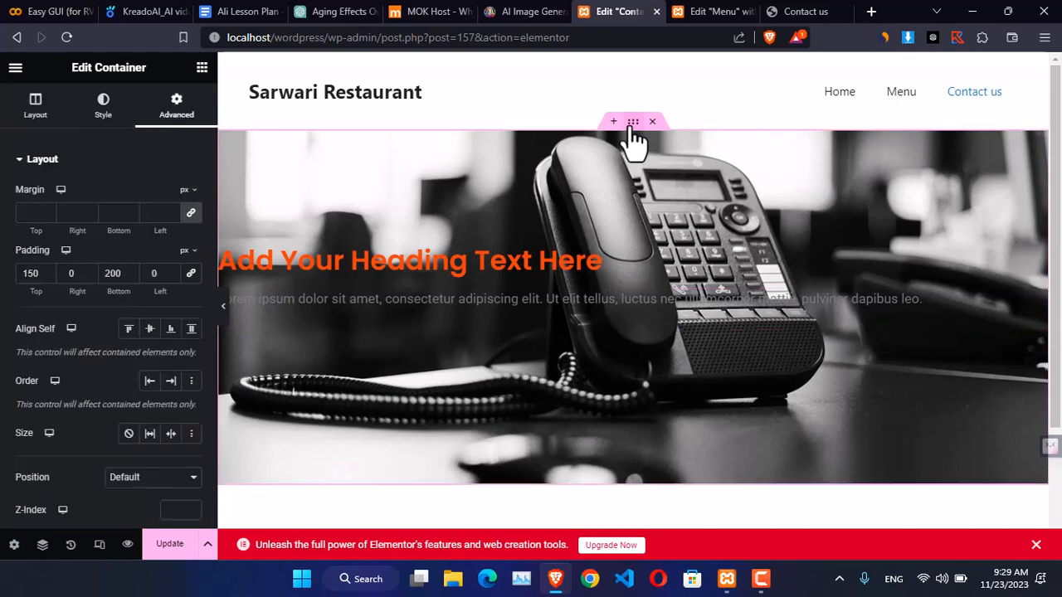
scroll(98, 385, down, 3)
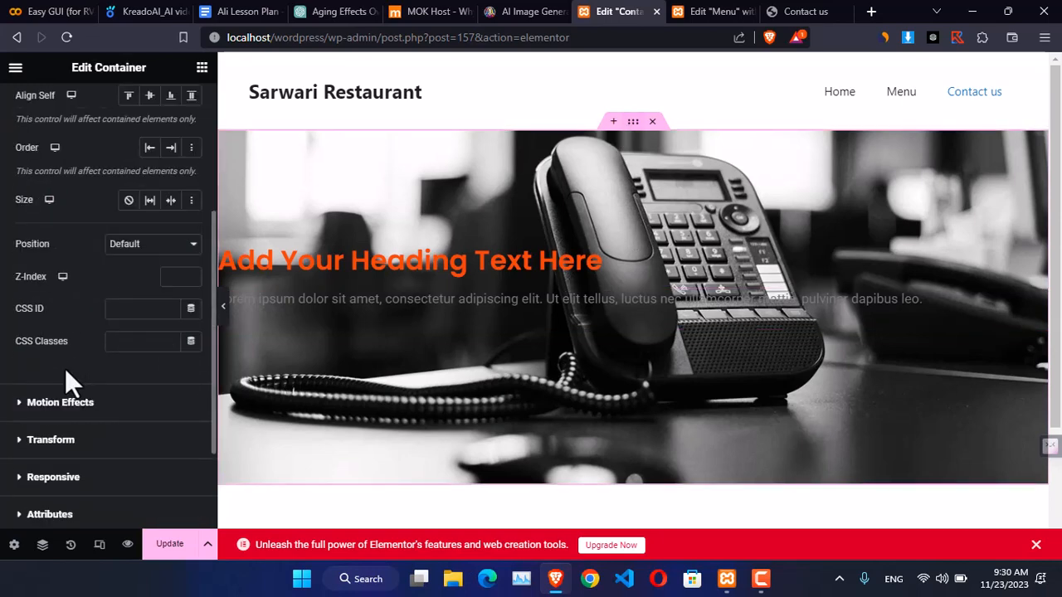
scroll(72, 379, up, 1)
scroll(71, 273, up, 3)
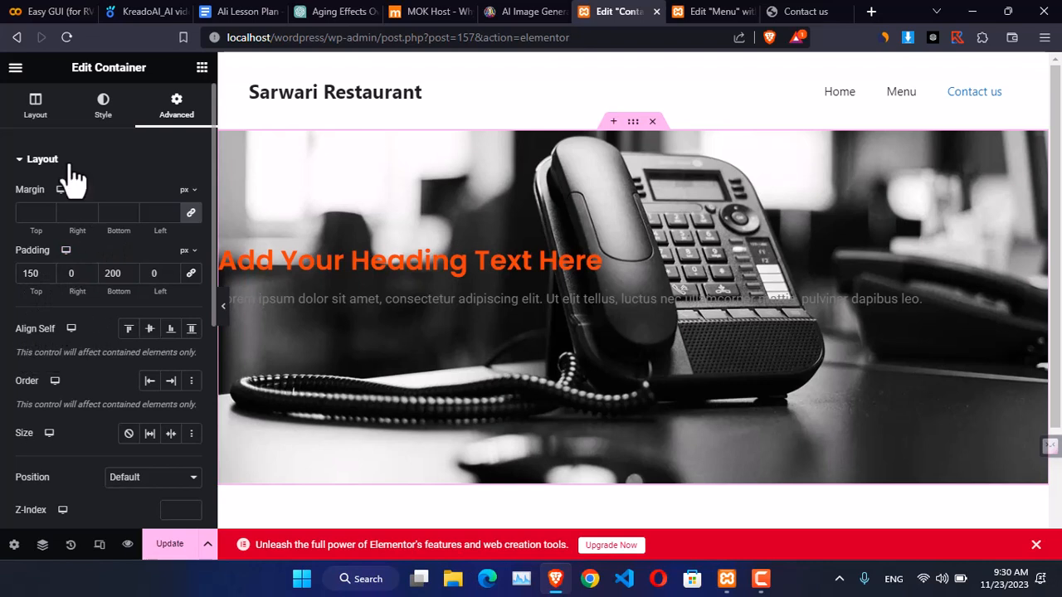
click(38, 110)
scroll(58, 336, down, 1)
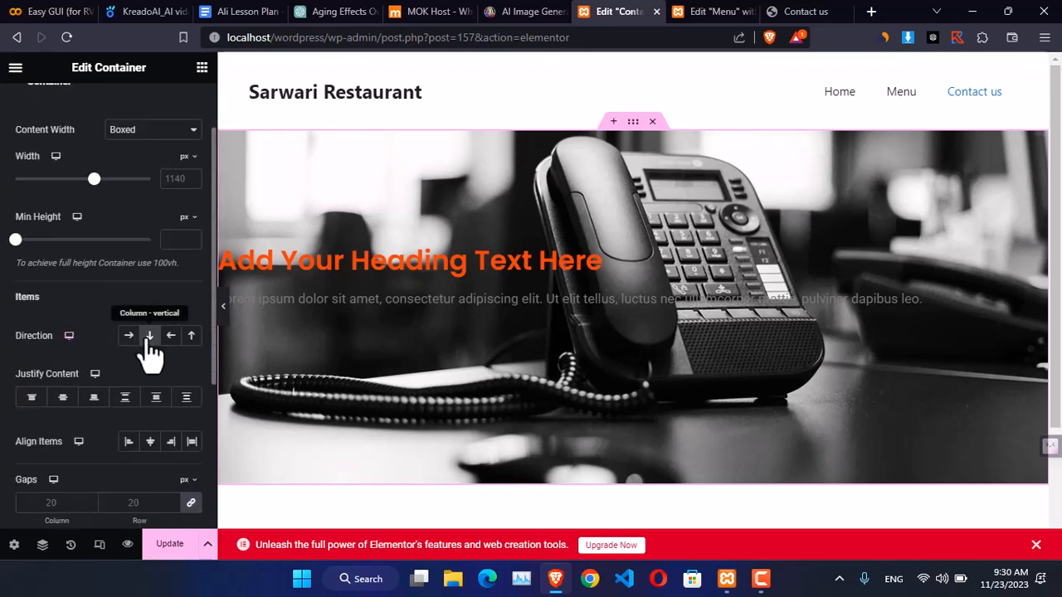
click(62, 399)
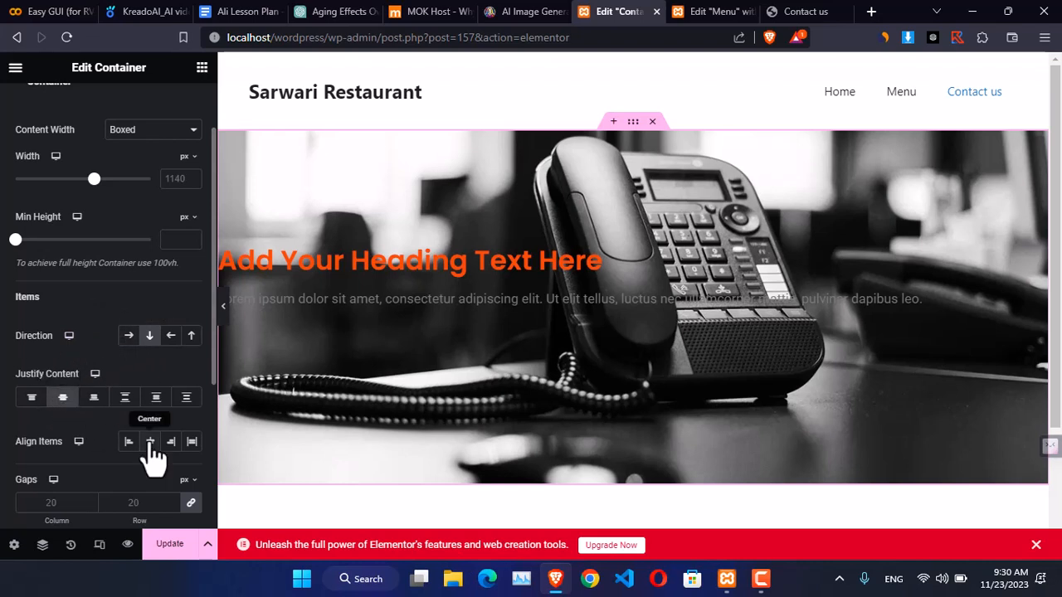
click(151, 444)
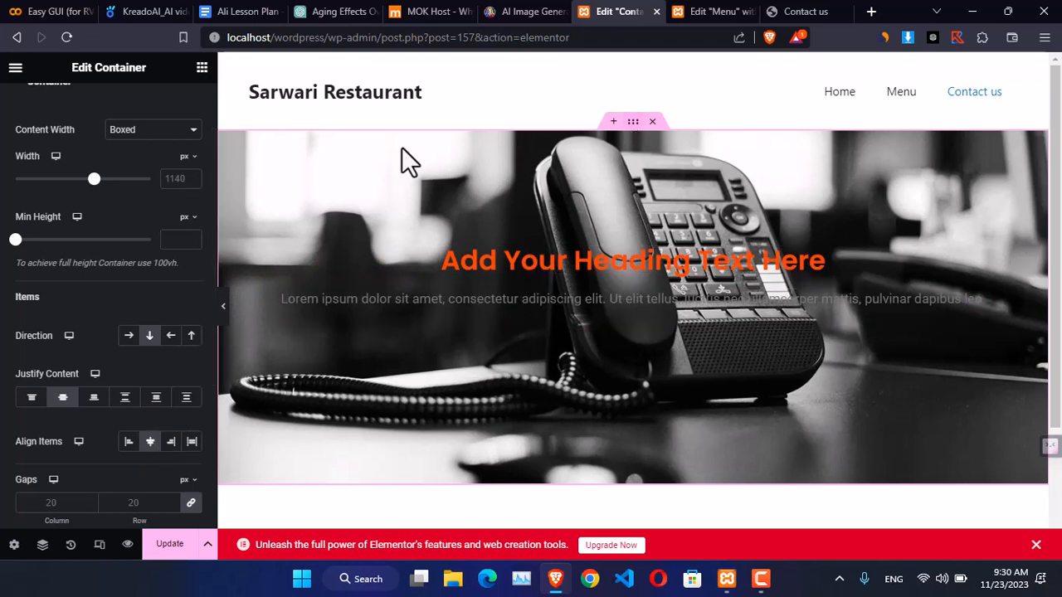
- Add a classic background overlay to the banner container using the global color Black
scroll(72, 185, up, 2)
click(108, 108)
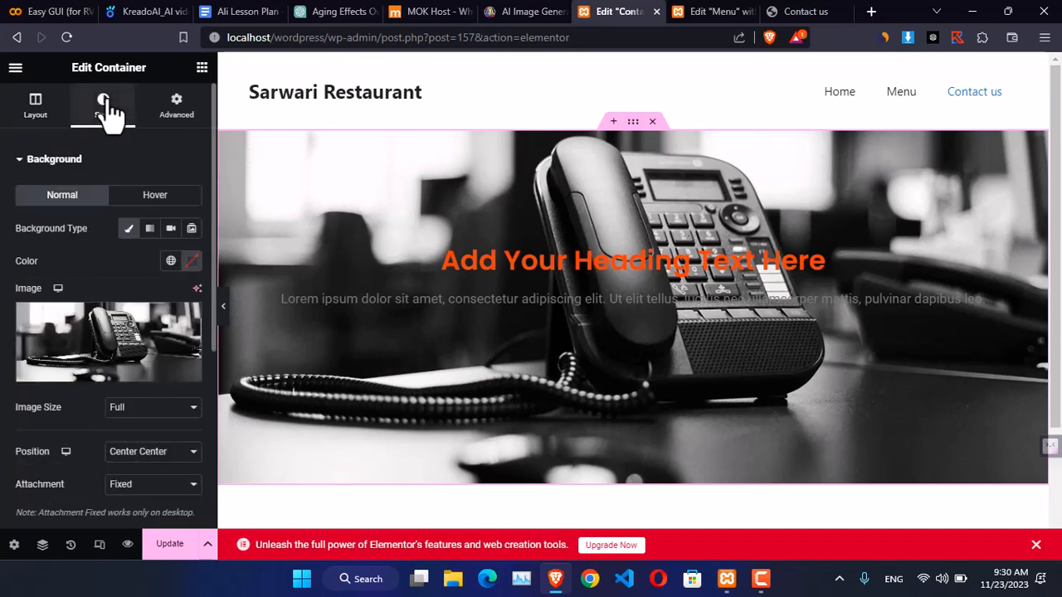
scroll(98, 195, down, 2)
scroll(83, 207, down, 2)
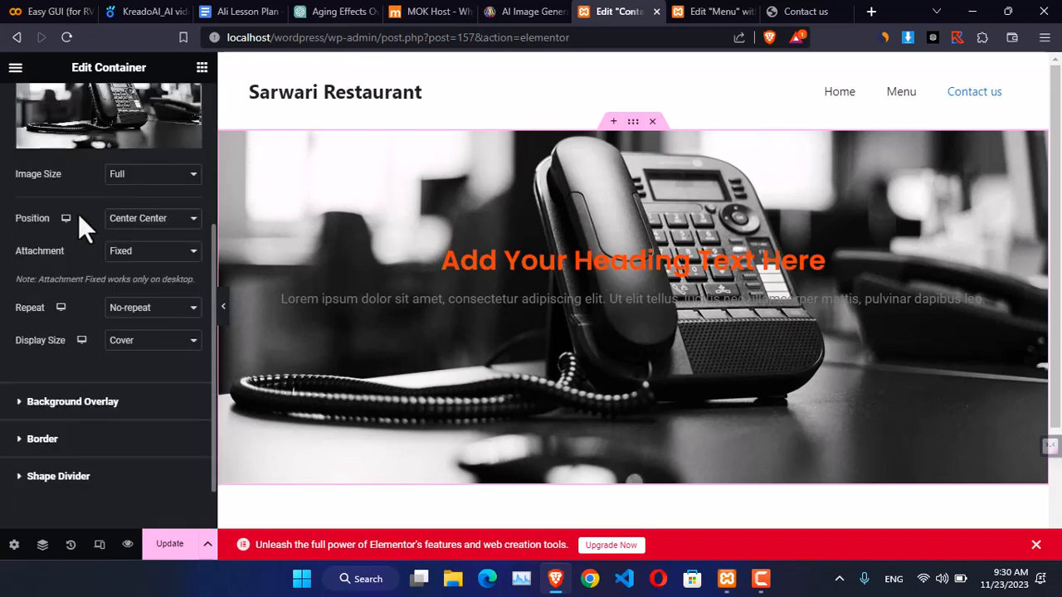
click(55, 336)
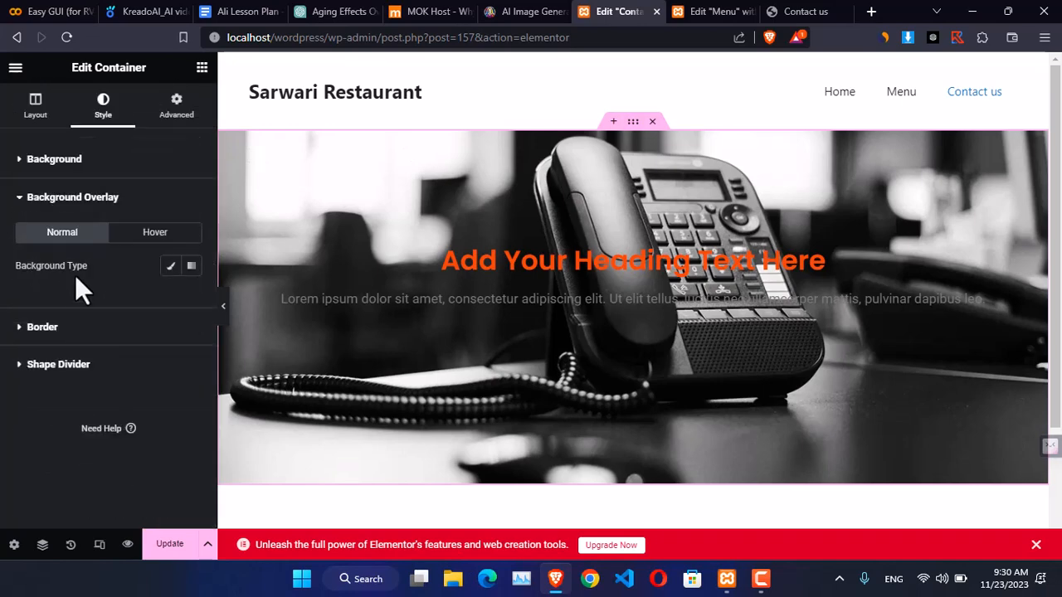
click(170, 267)
click(171, 298)
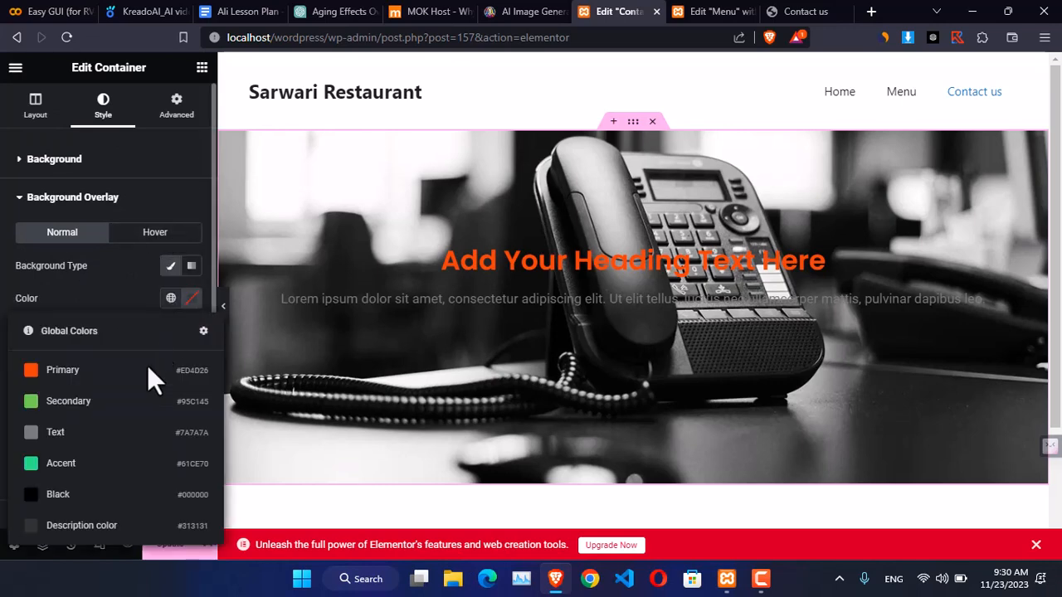
click(83, 495)
scroll(467, 279, down, 3)
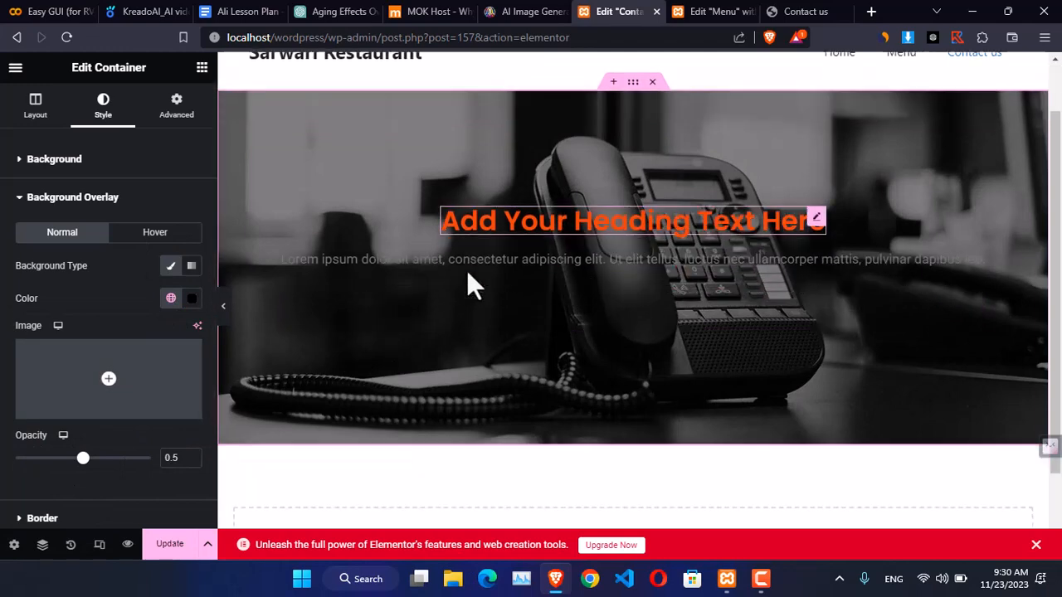
scroll(466, 280, up, 3)
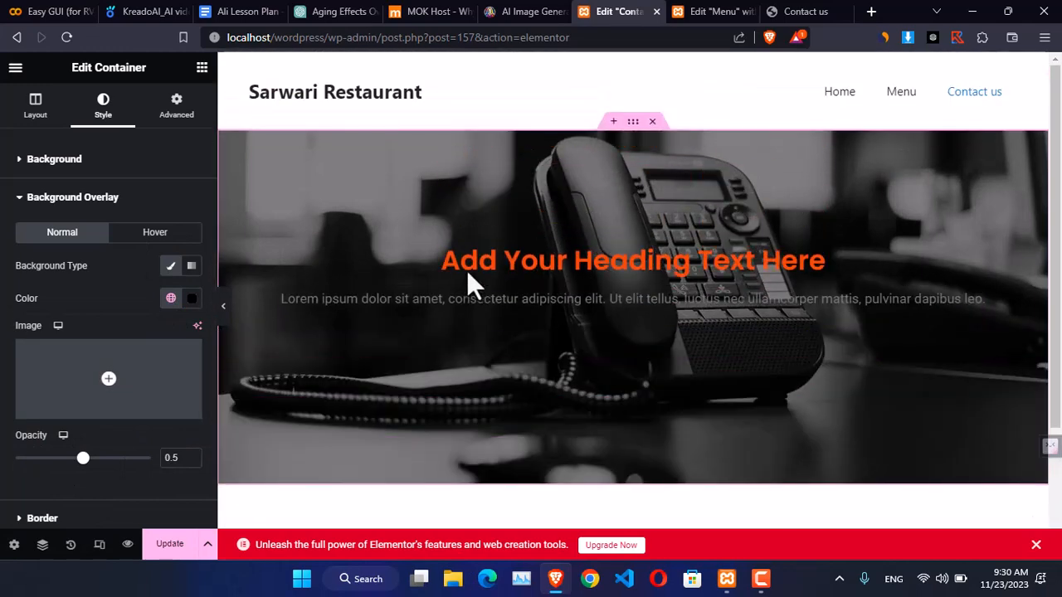
- Replace the banner heading's placeholder text with "Contact us", matching the live contact page
click(558, 269)
triple_click(558, 269)
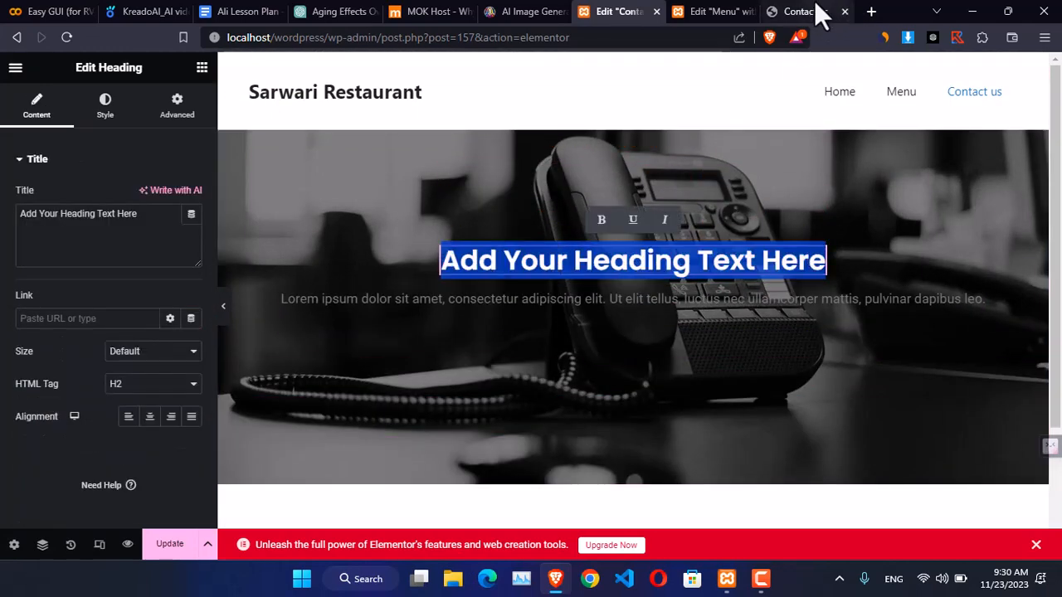
click(816, 3)
scroll(545, 257, up, 8)
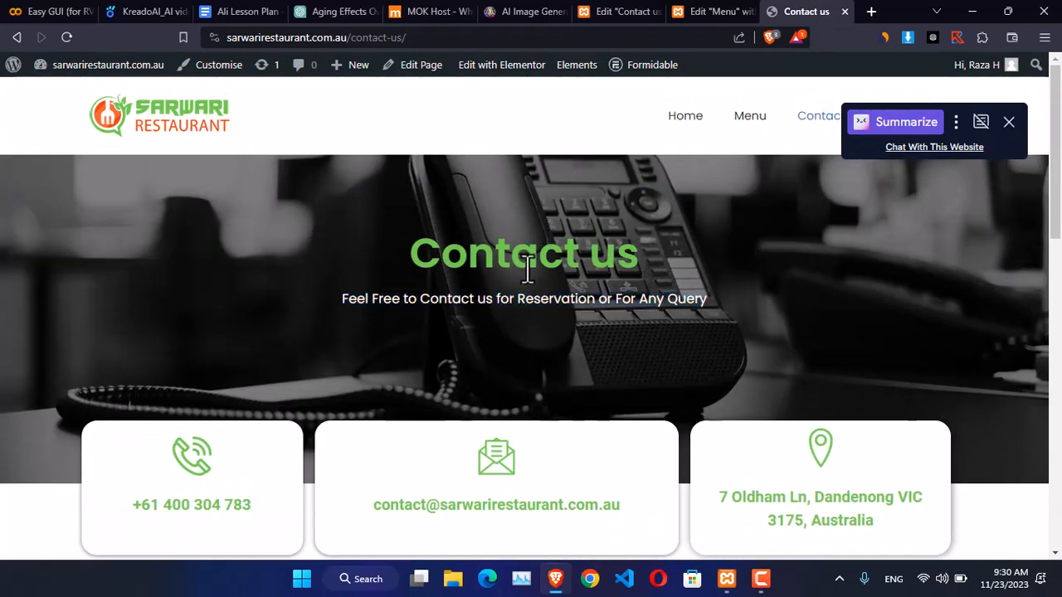
triple_click(527, 265)
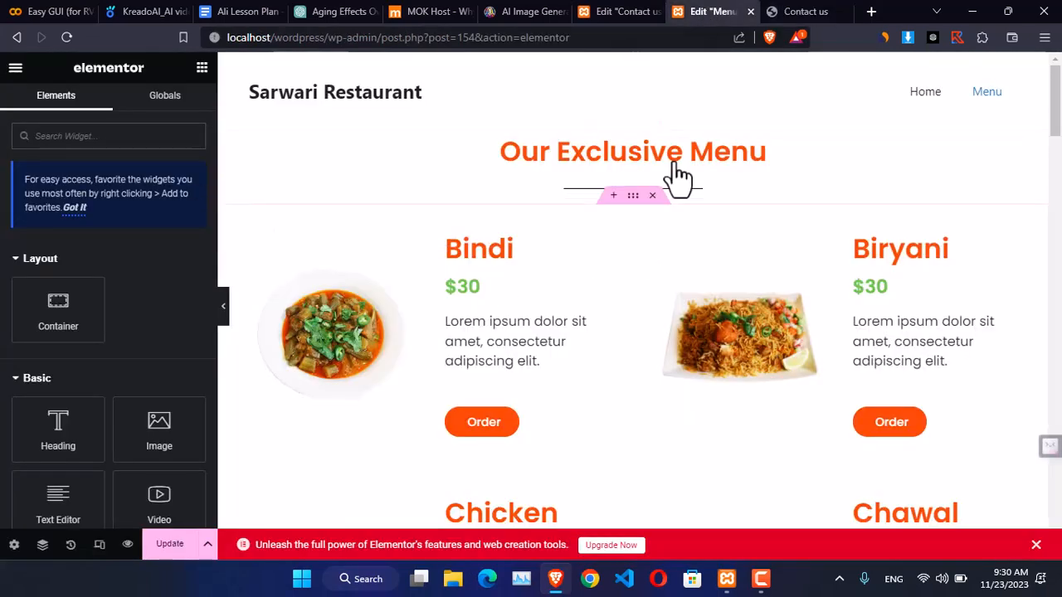
click(614, 11)
click(142, 213)
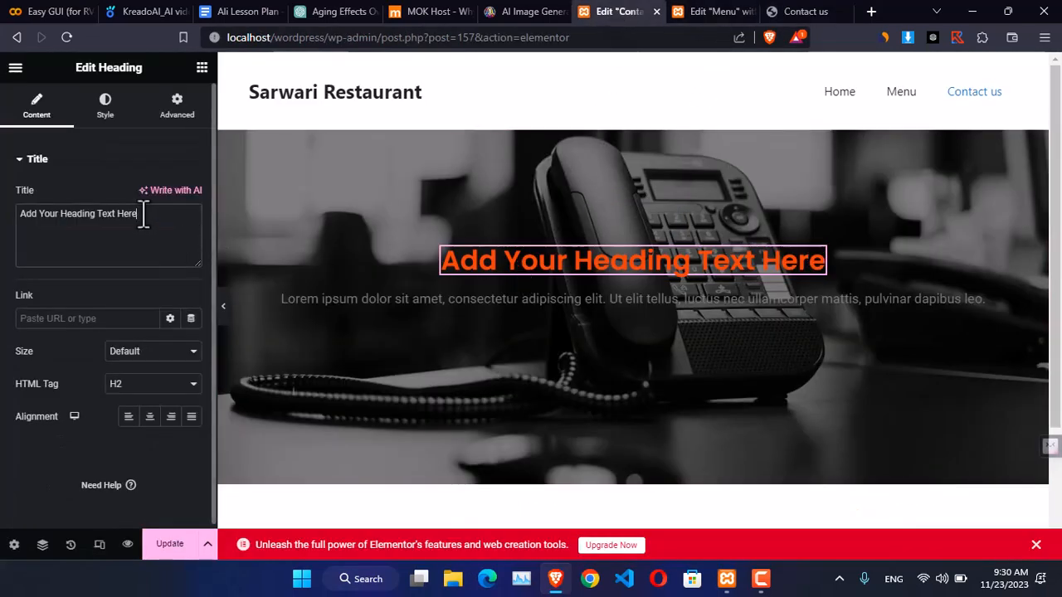
key(ctrl+a)
text(Contact us)
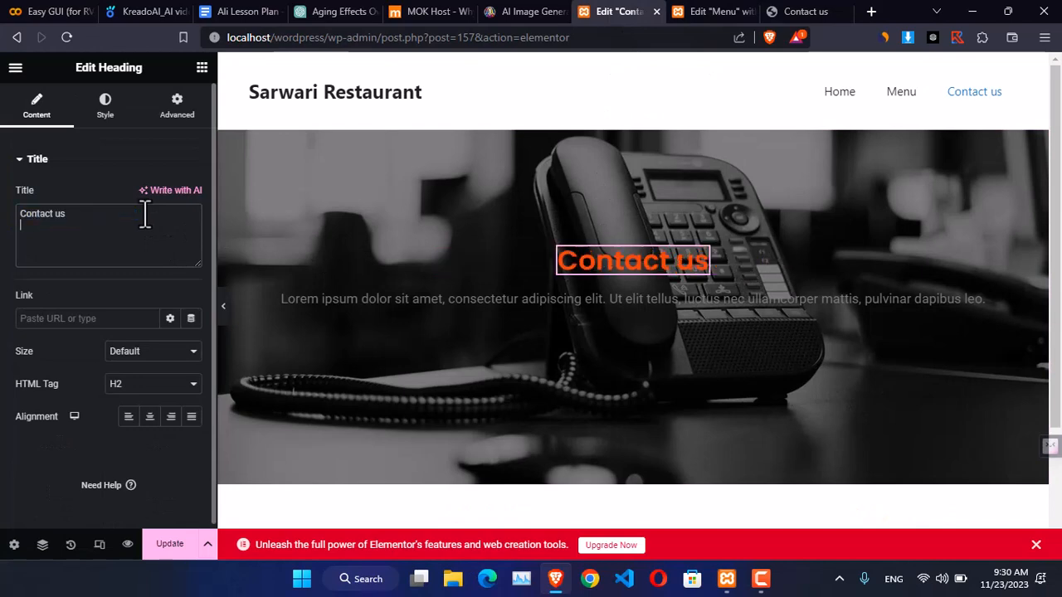
- Replace the banner's placeholder paragraph with "Feel Free to Contact us for Reservation or For Any Query", copied from the live contact page
click(784, 12)
triple_click(537, 305)
key(ctrl+c)
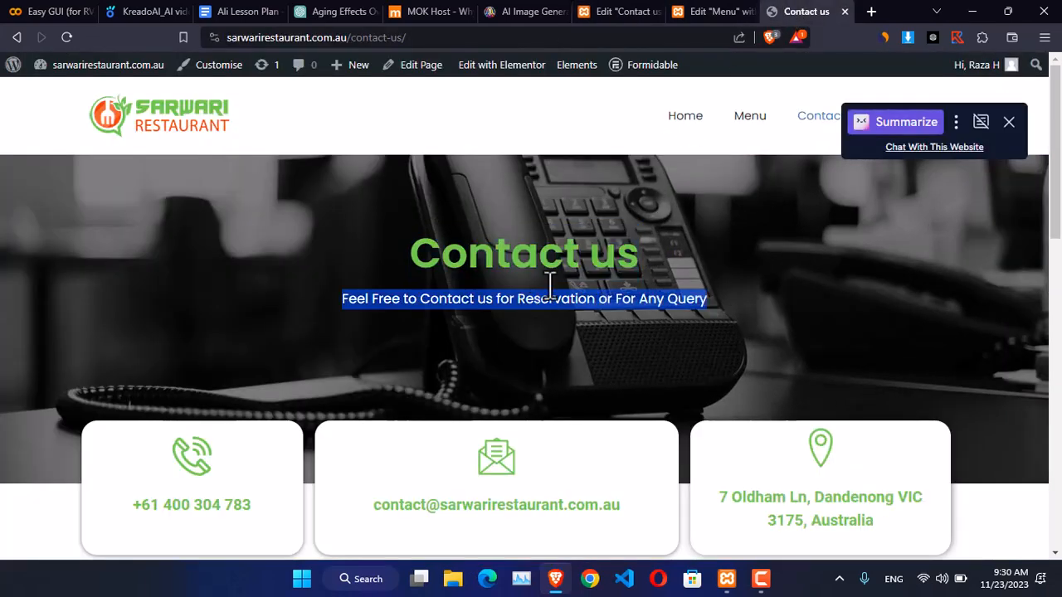
click(705, 12)
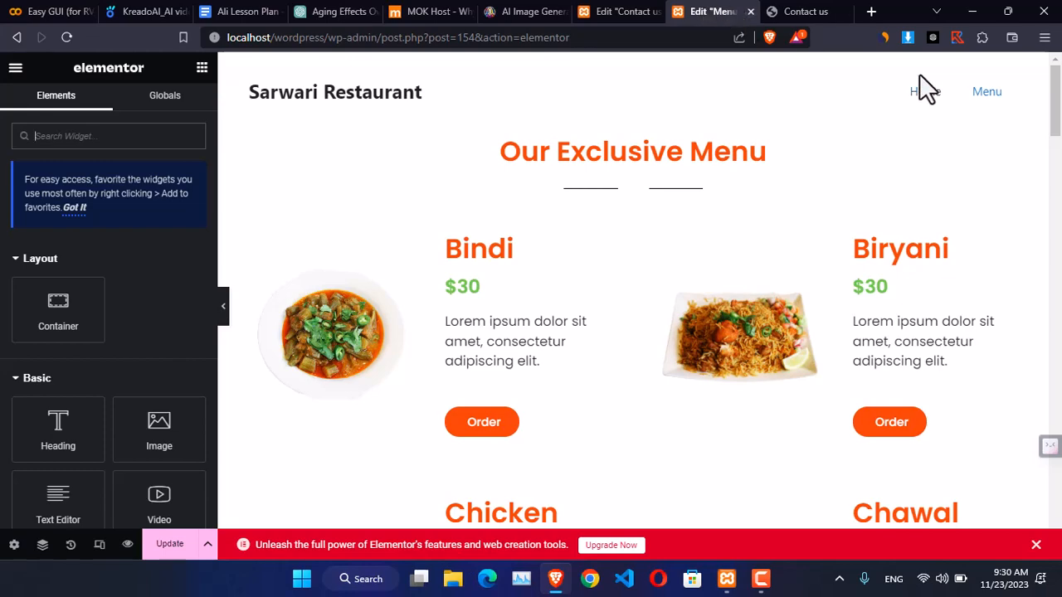
click(614, 11)
click(611, 268)
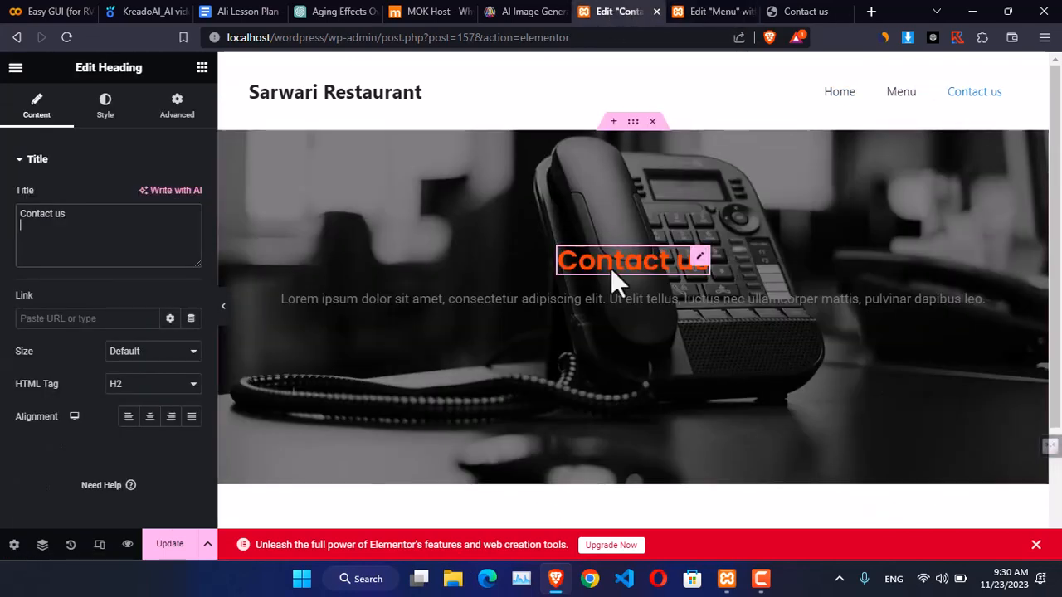
click(612, 297)
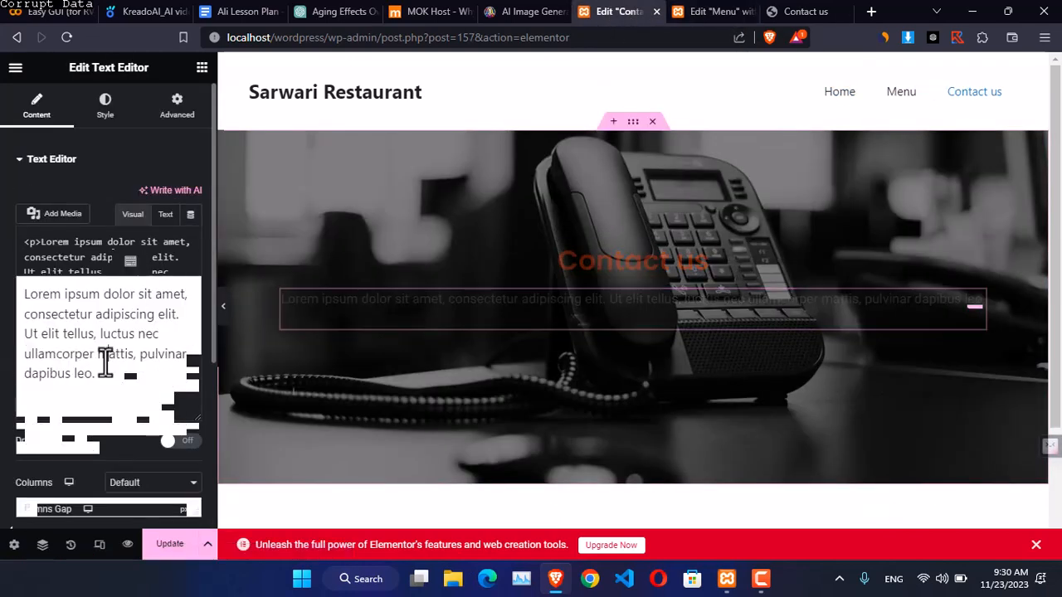
triple_click(105, 363)
key(ctrl+v)
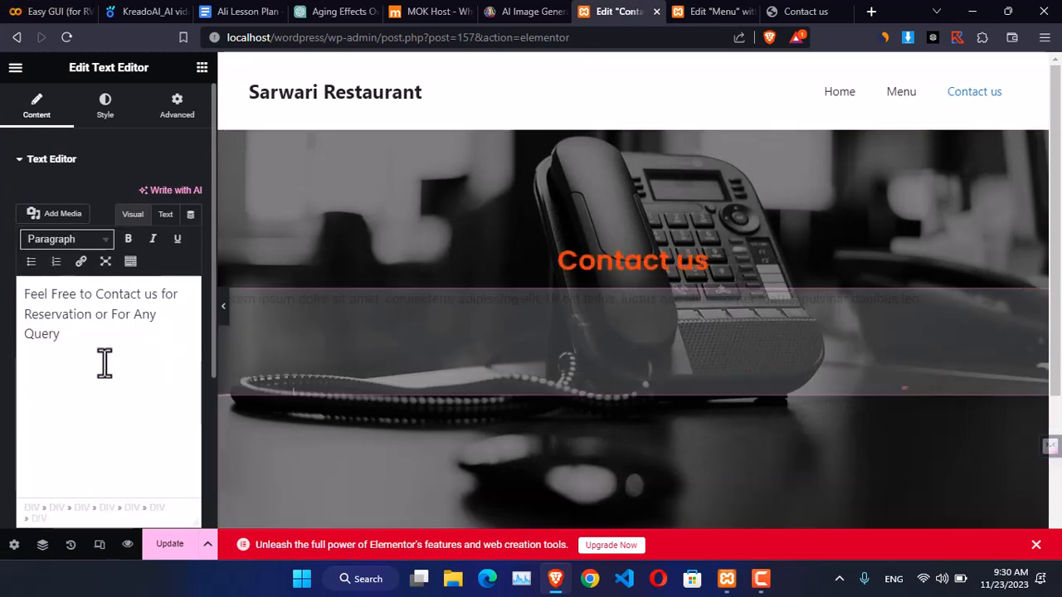
key(BackSpace)
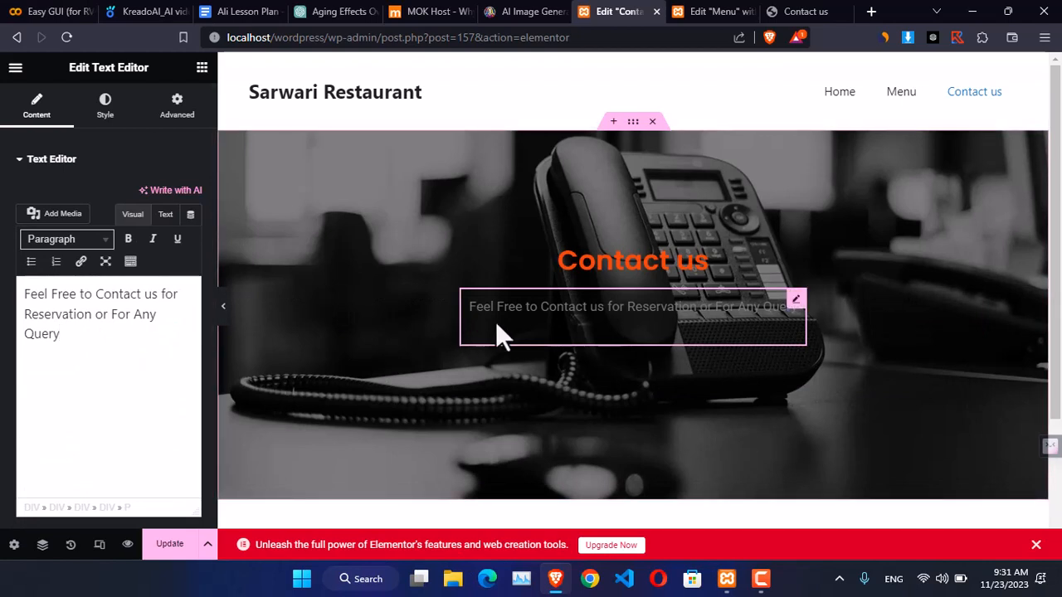
- Set the banner paragraph's text color to a custom light red in the color picker
click(106, 106)
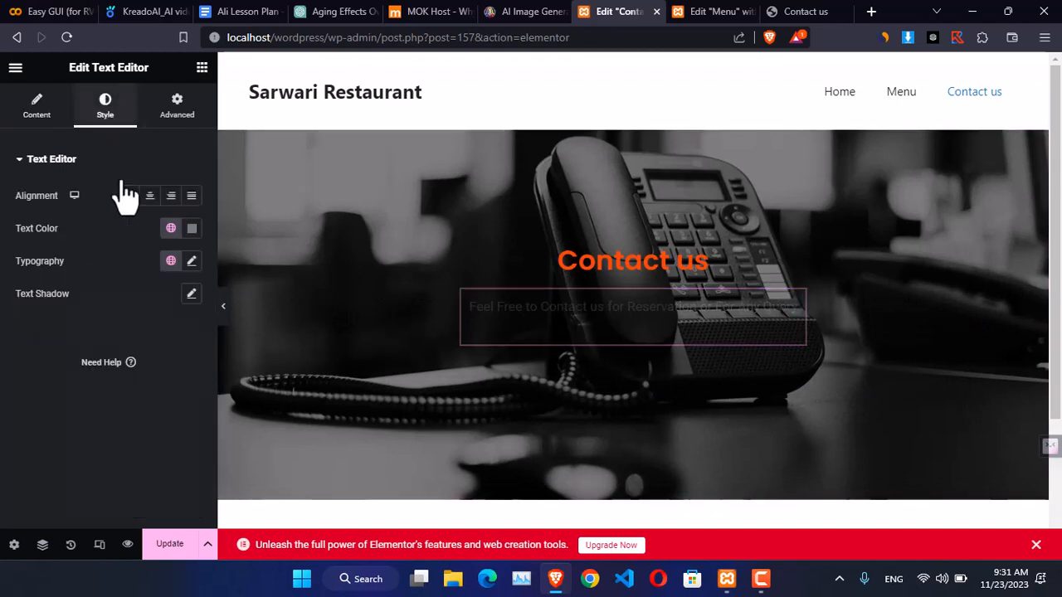
click(172, 232)
click(192, 228)
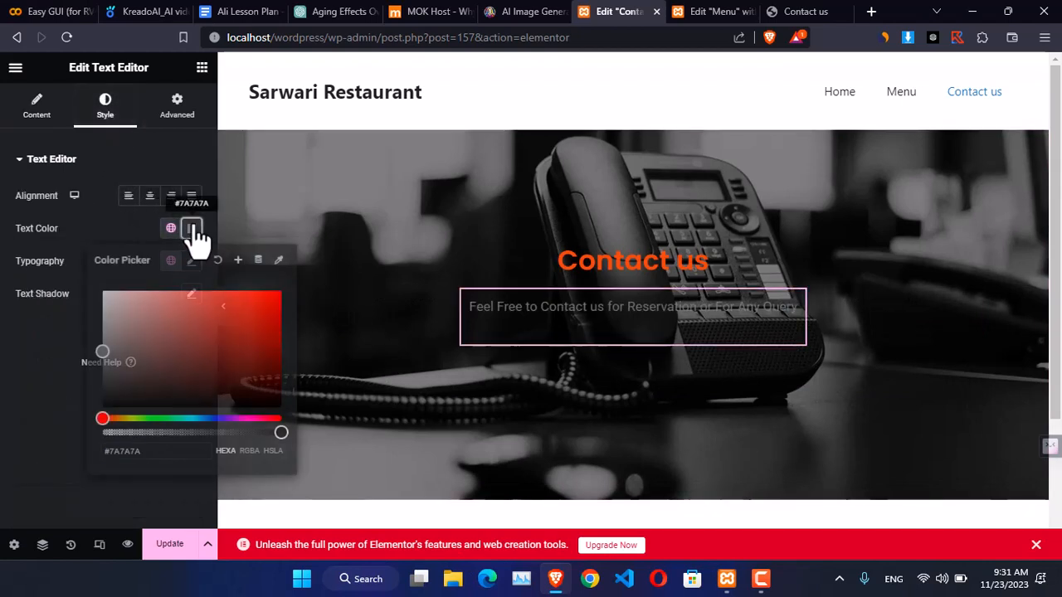
click(162, 315)
click(9, 365)
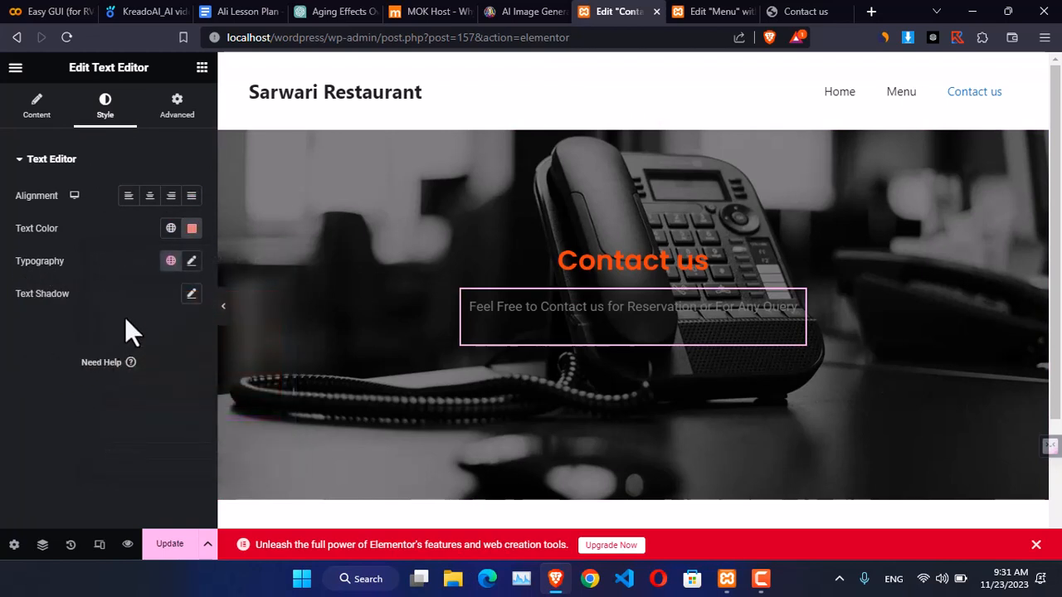
- Select the entire paragraph text in the content of the banner's Text Editor widget
click(38, 103)
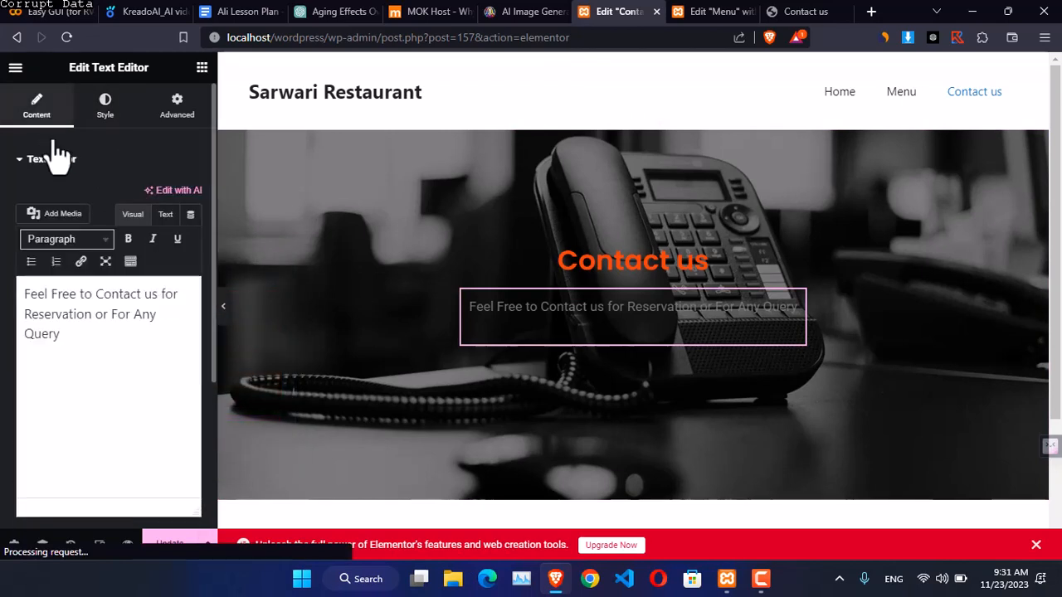
drag(78, 338, 11, 292)
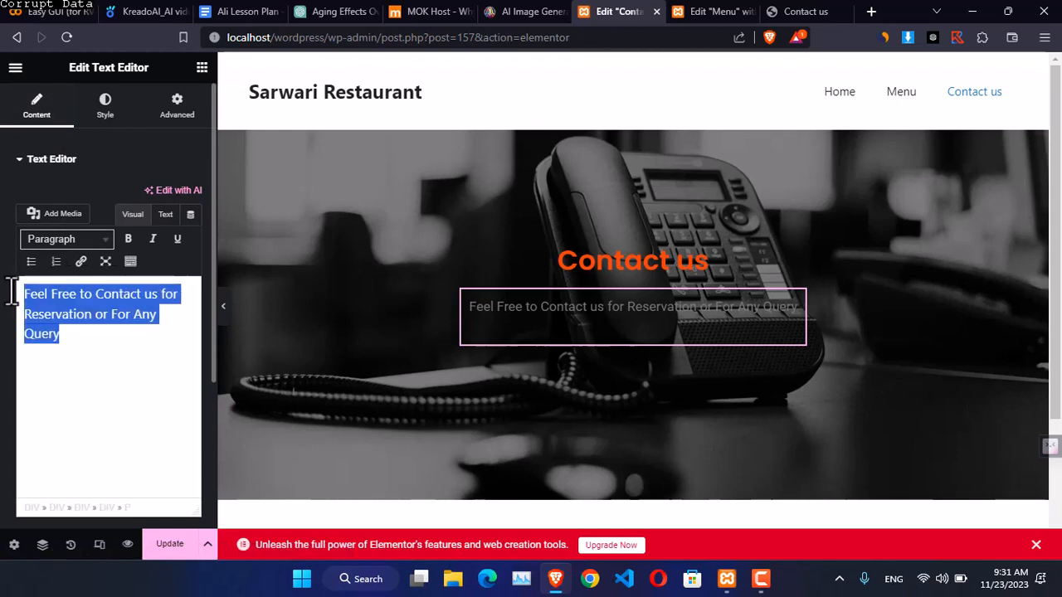
- Colour the selected subtitle text under the Contact us heading white
click(130, 263)
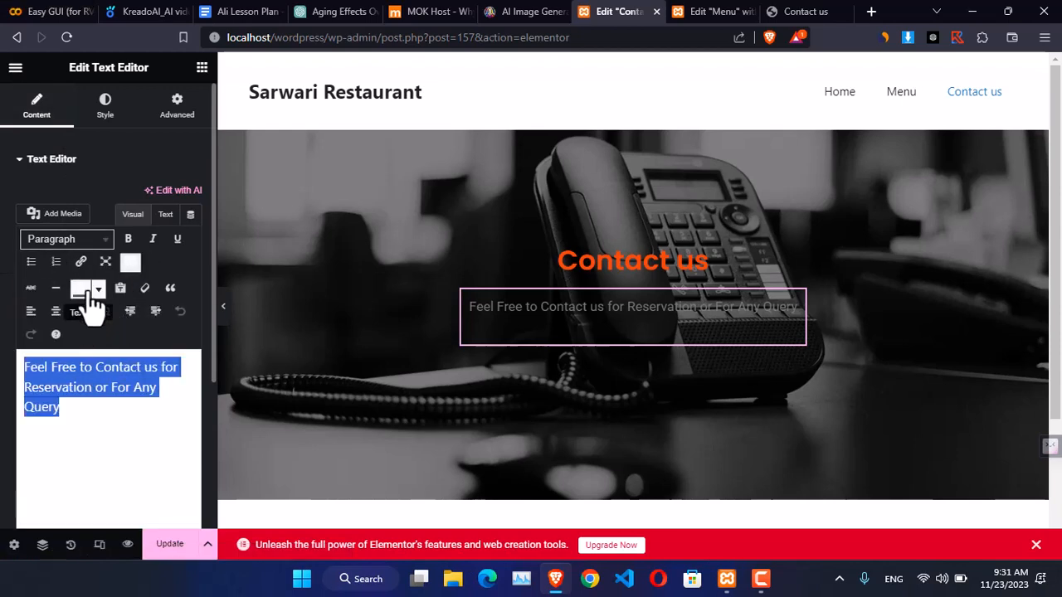
click(96, 288)
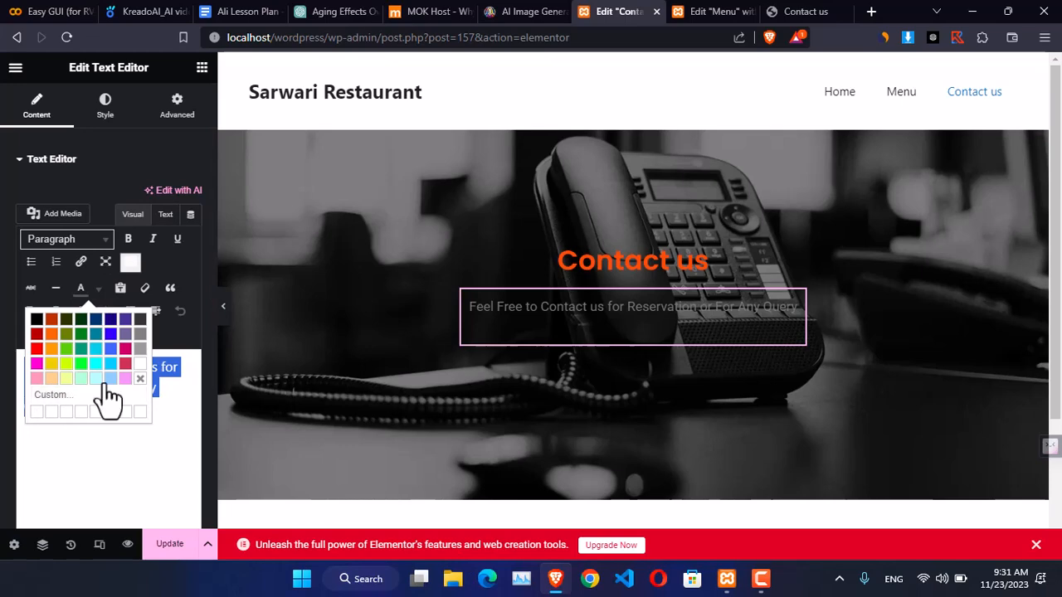
click(141, 364)
scroll(631, 346, down, 2)
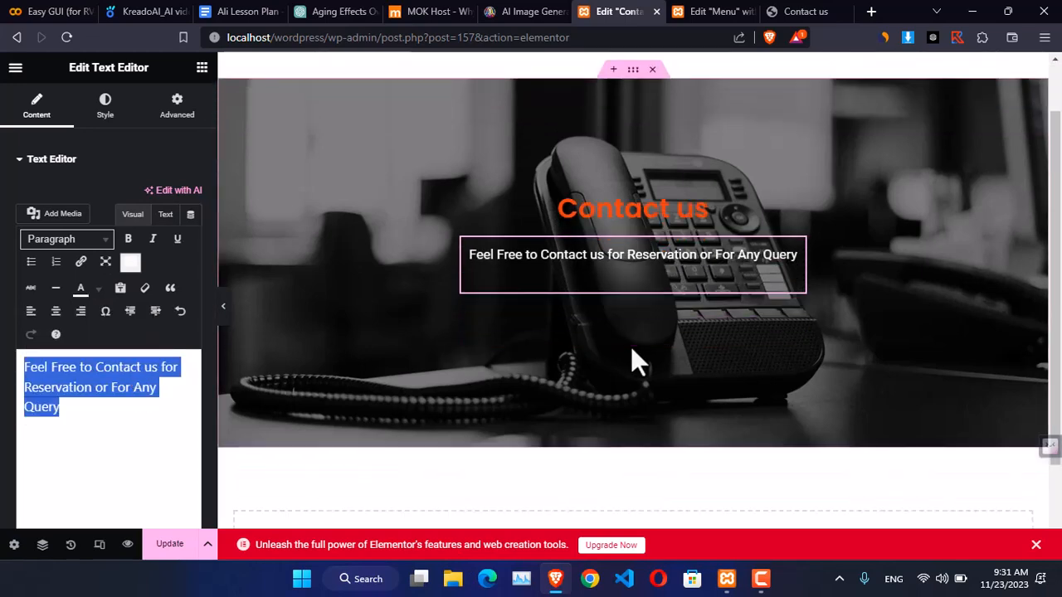
- Set the Contact us heading's typography to size 50 px and weight 700 (Bold)
scroll(630, 347, up, 2)
click(639, 262)
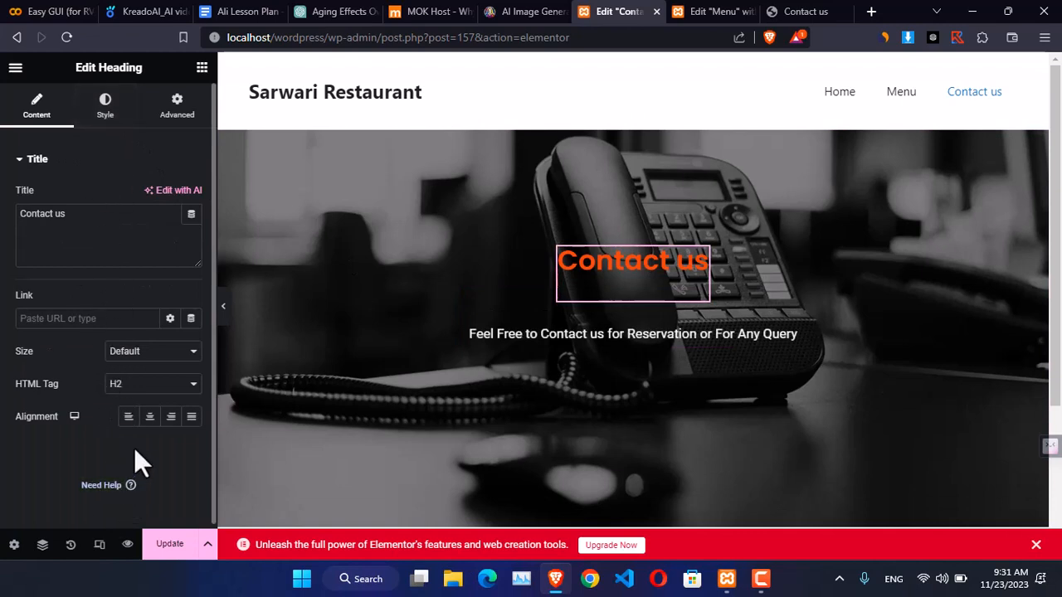
click(103, 116)
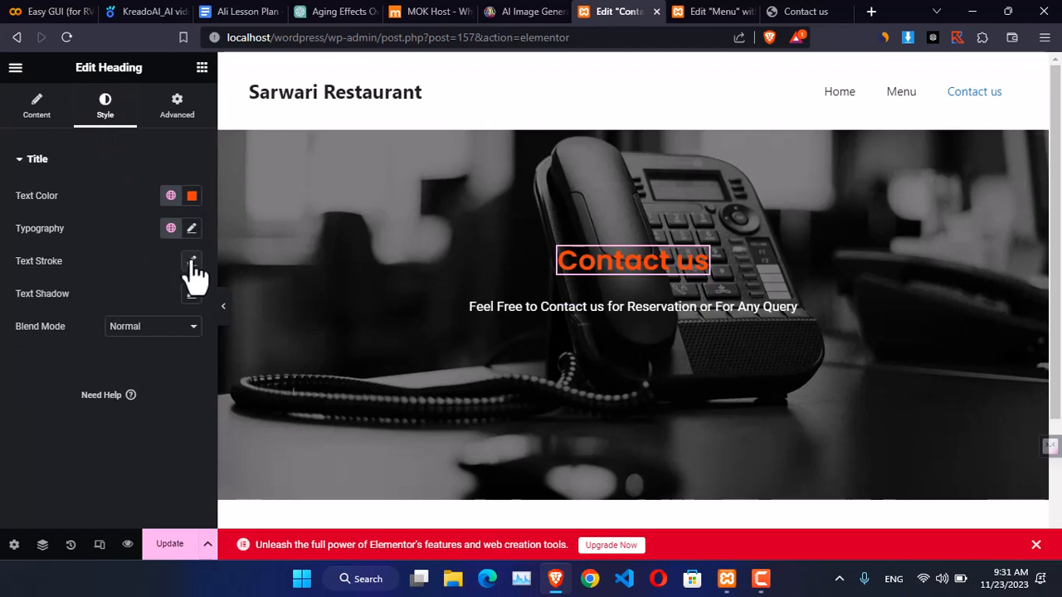
click(192, 229)
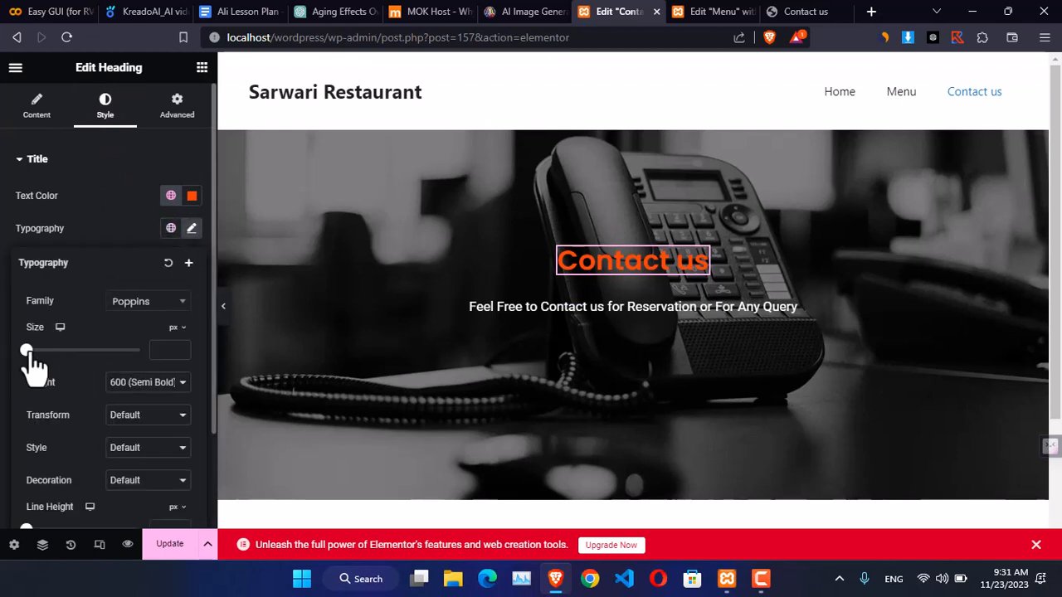
drag(27, 352, 54, 352)
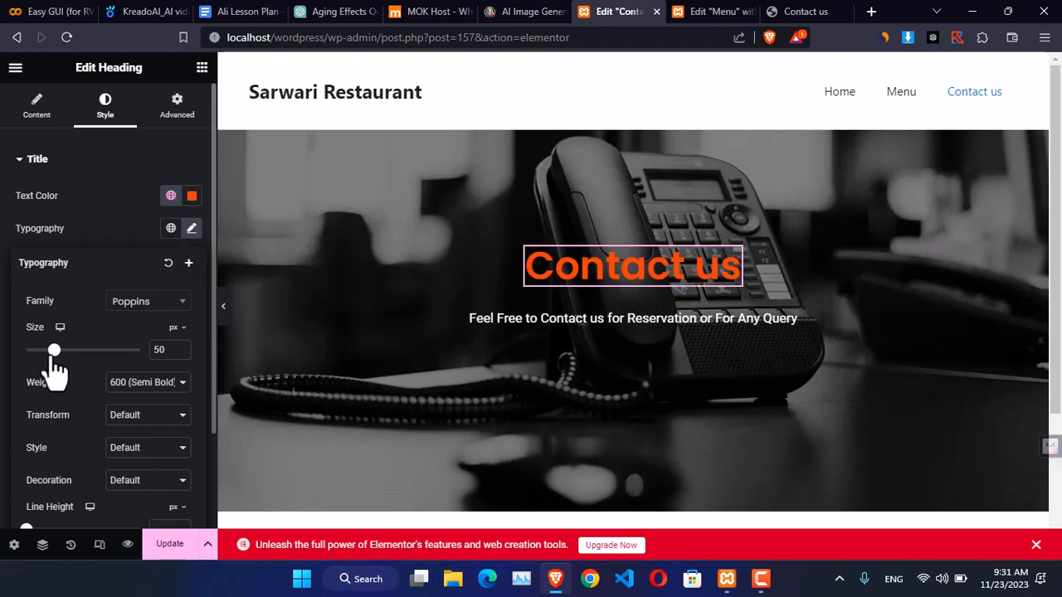
click(116, 384)
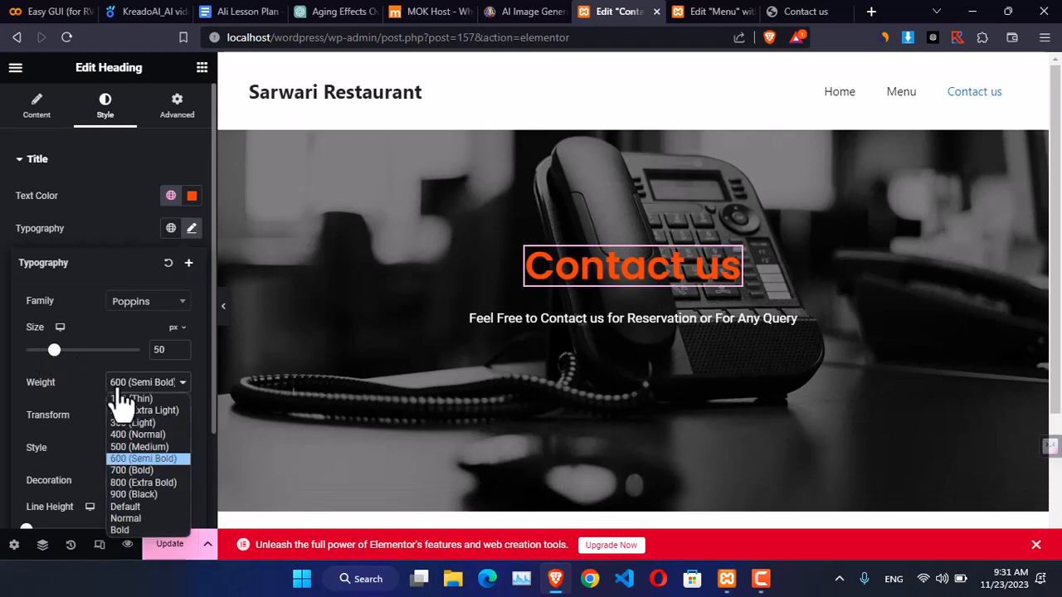
key(Escape)
click(136, 388)
click(132, 474)
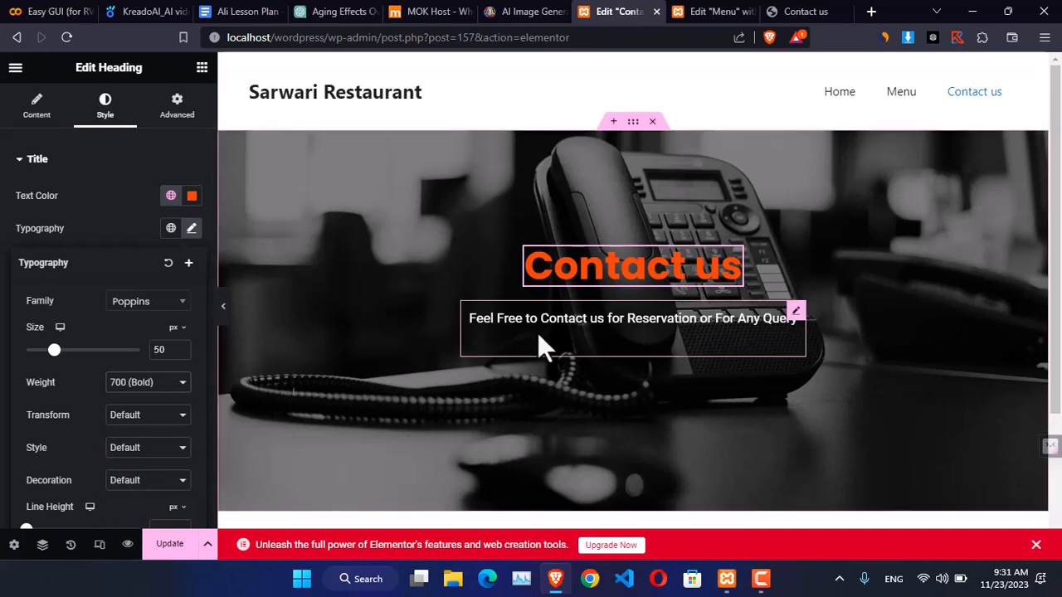
- Check the info boxes on the reference contact page and add a container with a narrow-wide-narrow three-column structure below the banner
scroll(538, 333, down, 3)
scroll(537, 333, up, 2)
scroll(538, 333, down, 2)
scroll(540, 346, down, 1)
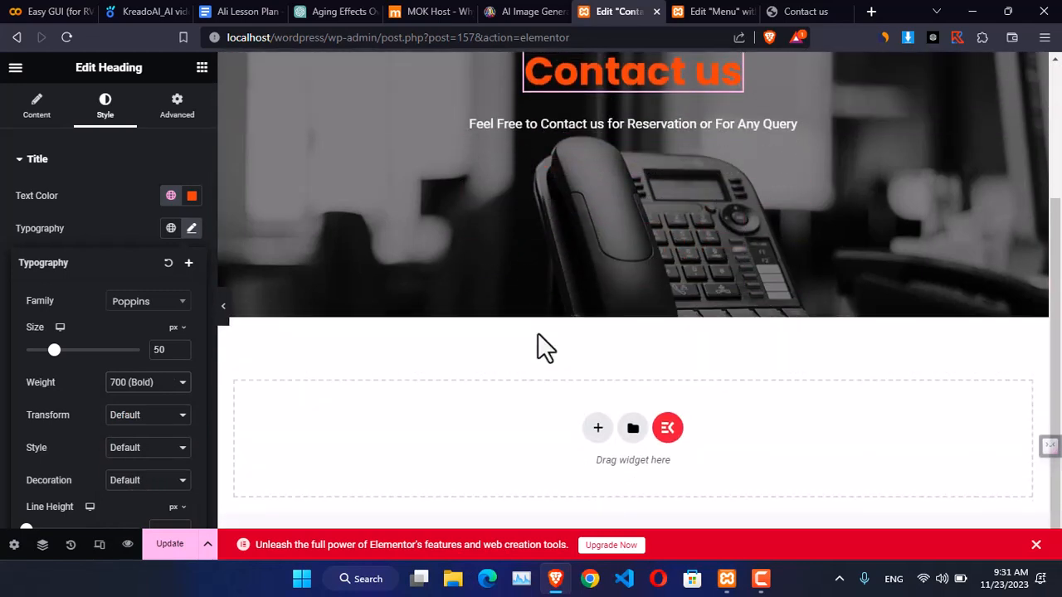
click(780, 11)
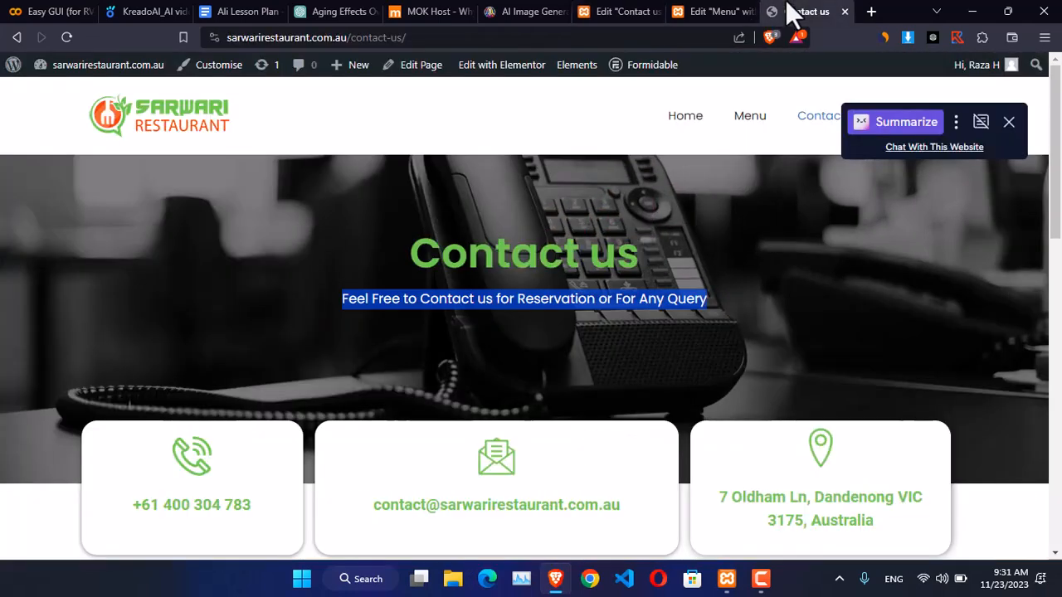
scroll(638, 357, down, 2)
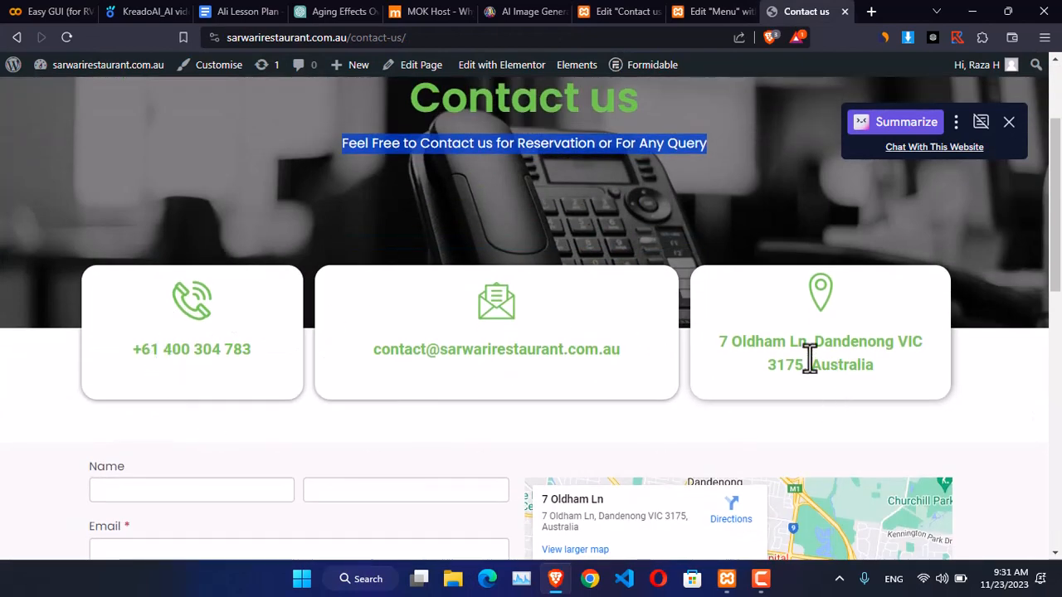
click(626, 11)
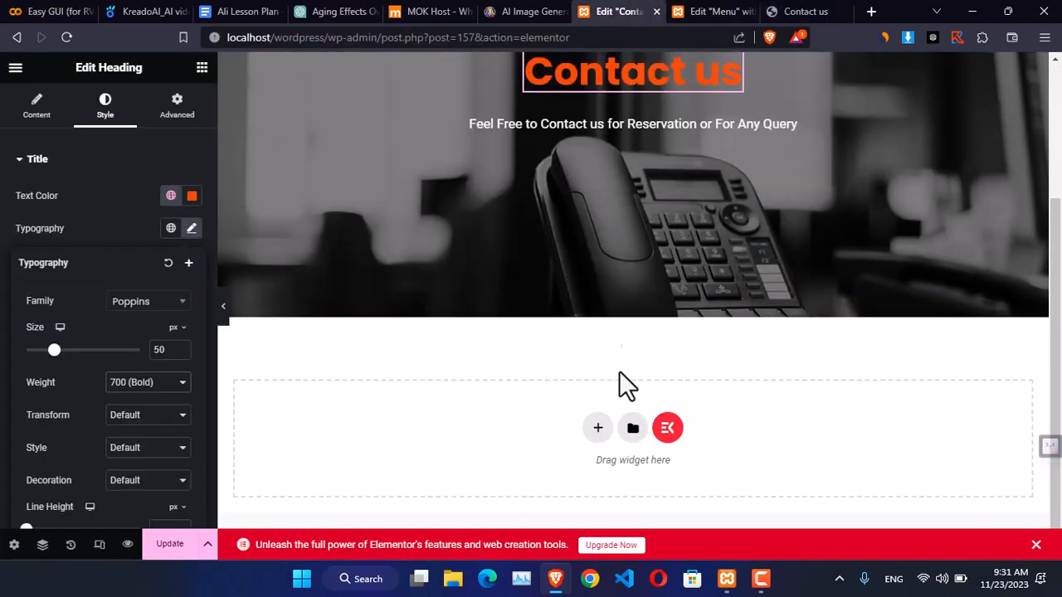
click(597, 428)
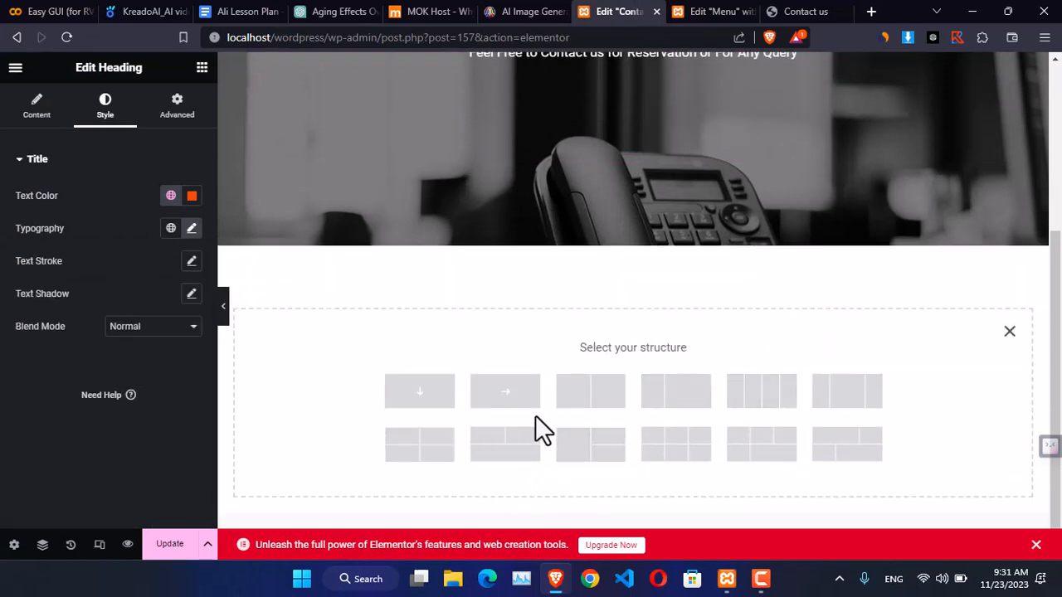
click(807, 396)
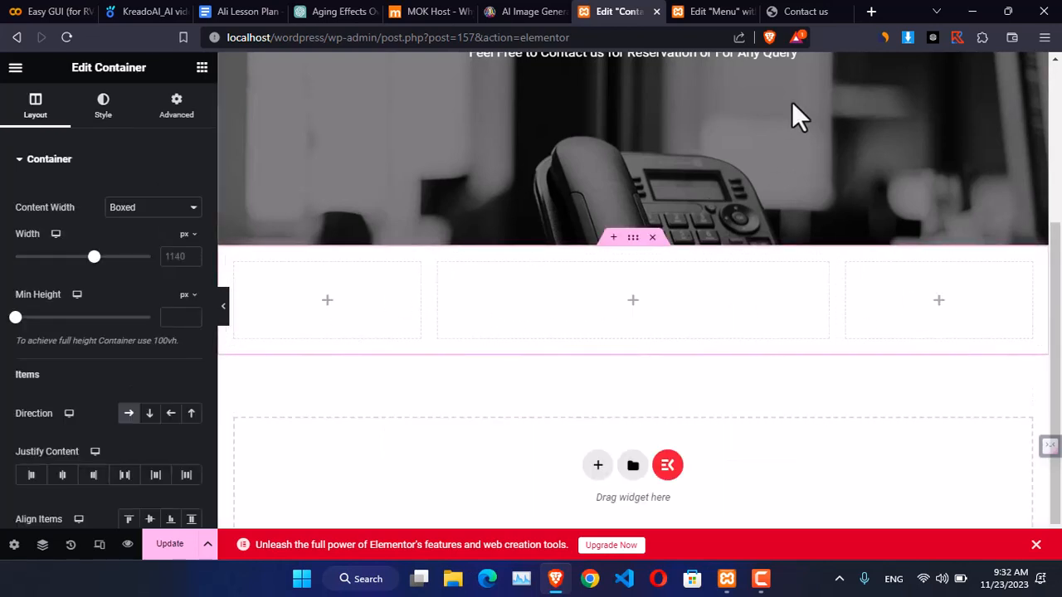
- Search the widgets for "icon" and place an Icon Box in the first column of the new container
click(798, 11)
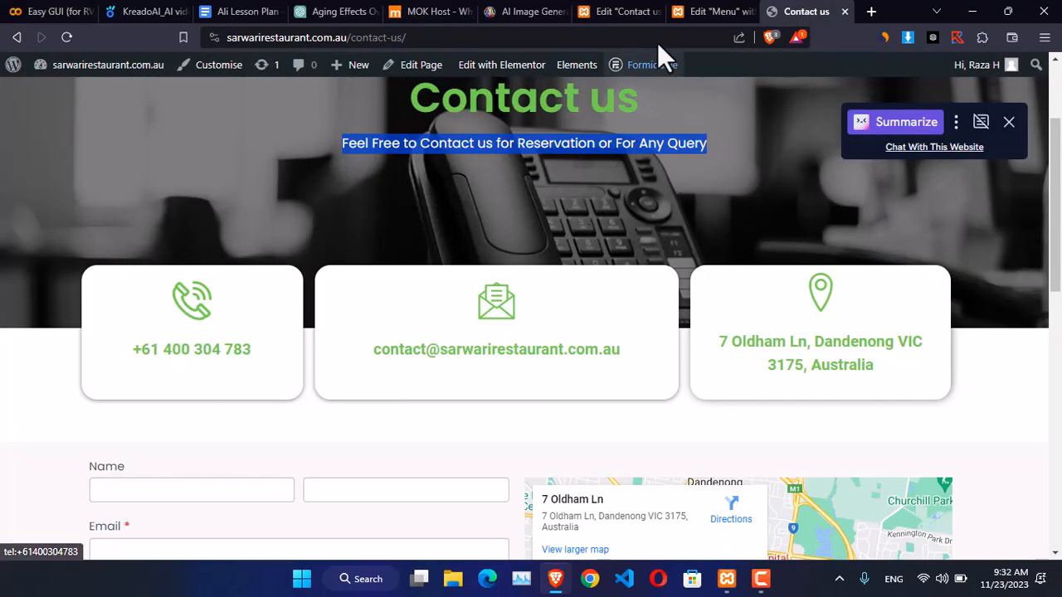
click(622, 11)
click(203, 67)
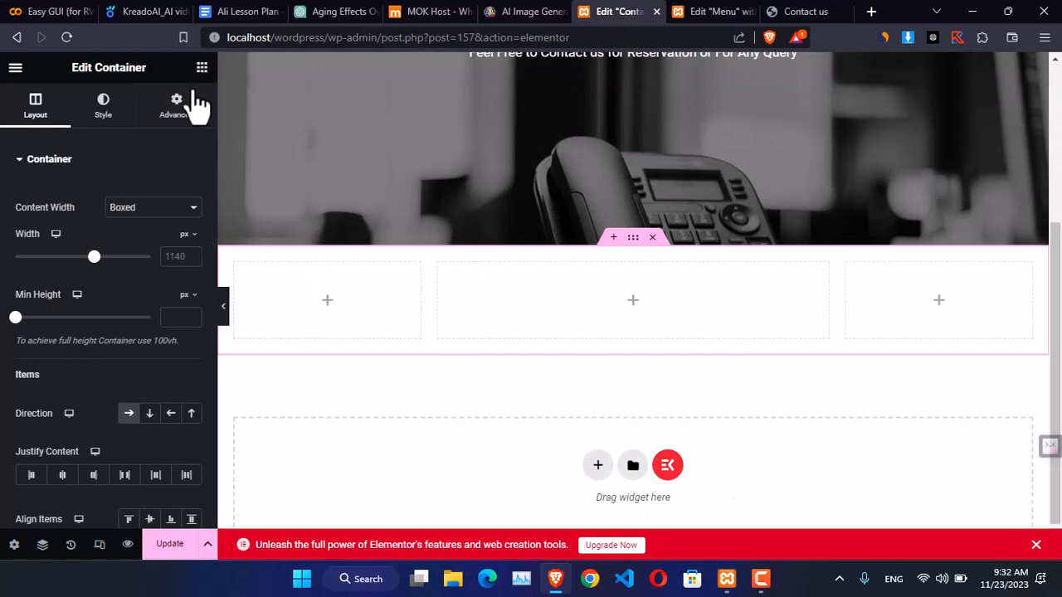
text(icon)
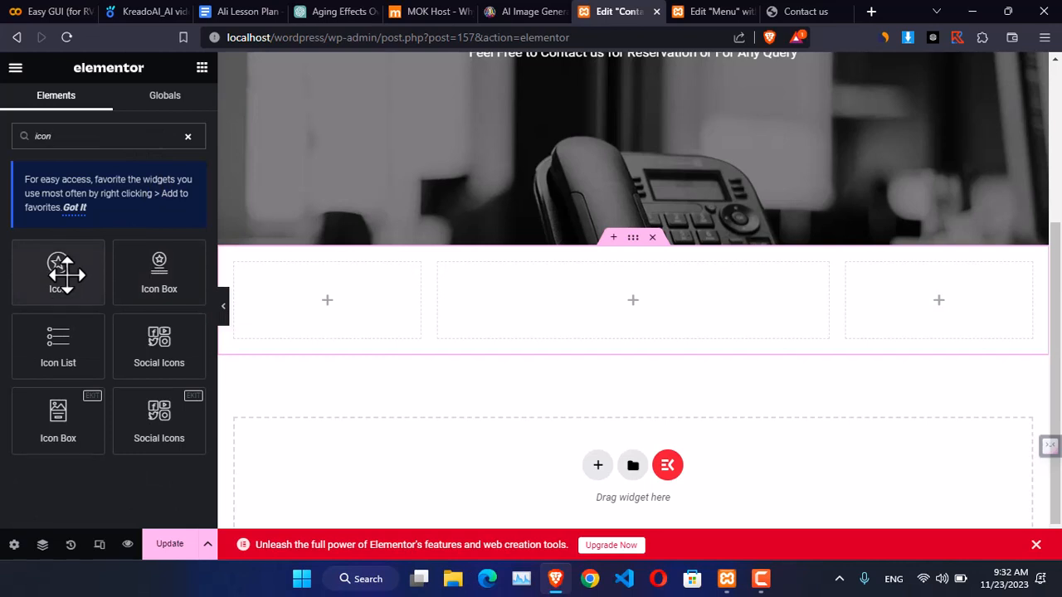
drag(161, 278, 313, 302)
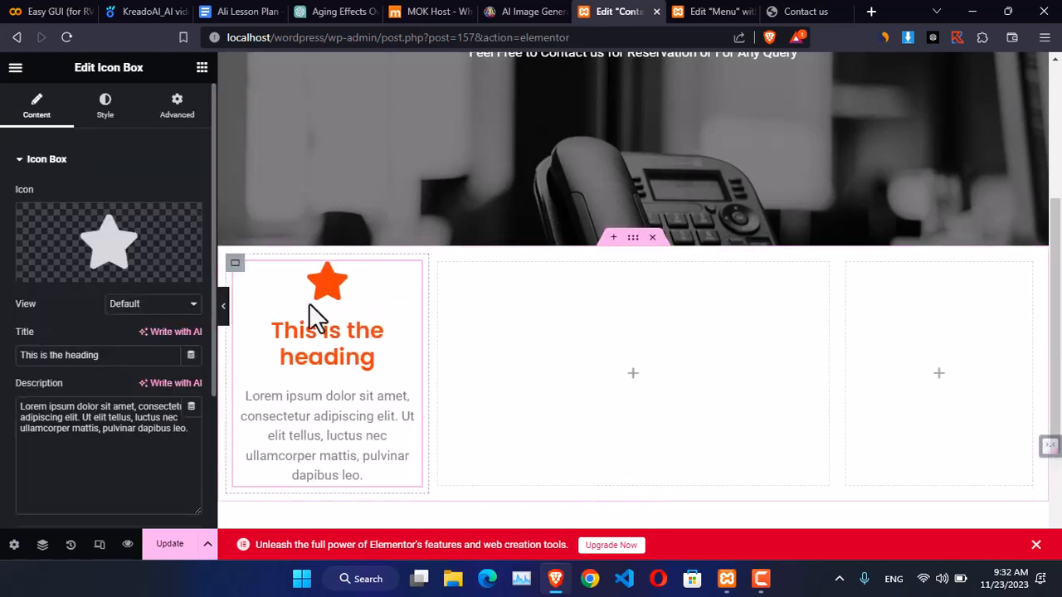
- Clear the icon box's description and replace its star with the middle phone icon found by searching "call"
triple_click(130, 428)
key(BackSpace)
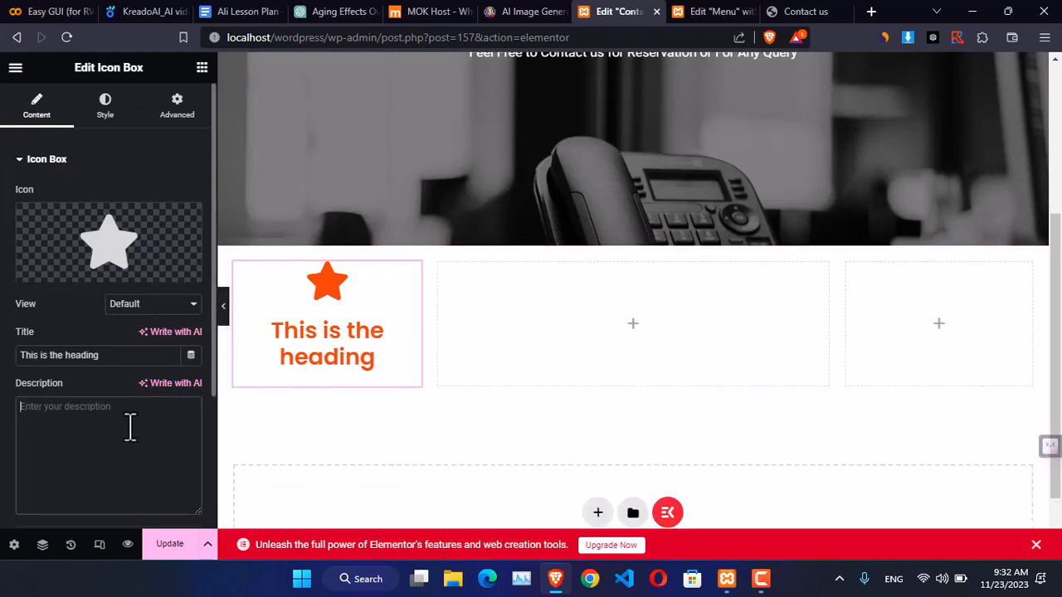
click(126, 246)
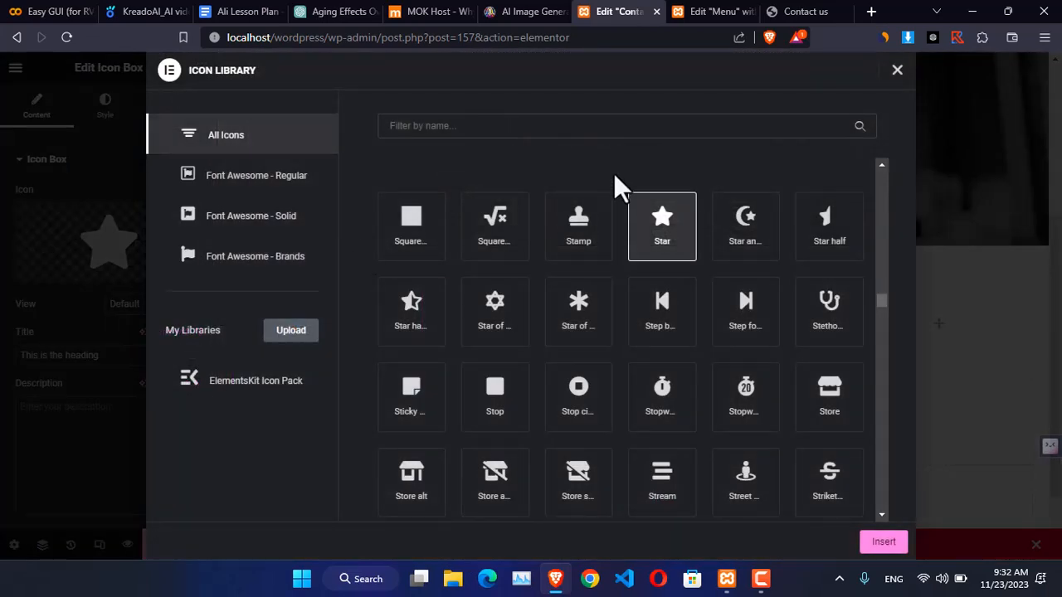
text(call)
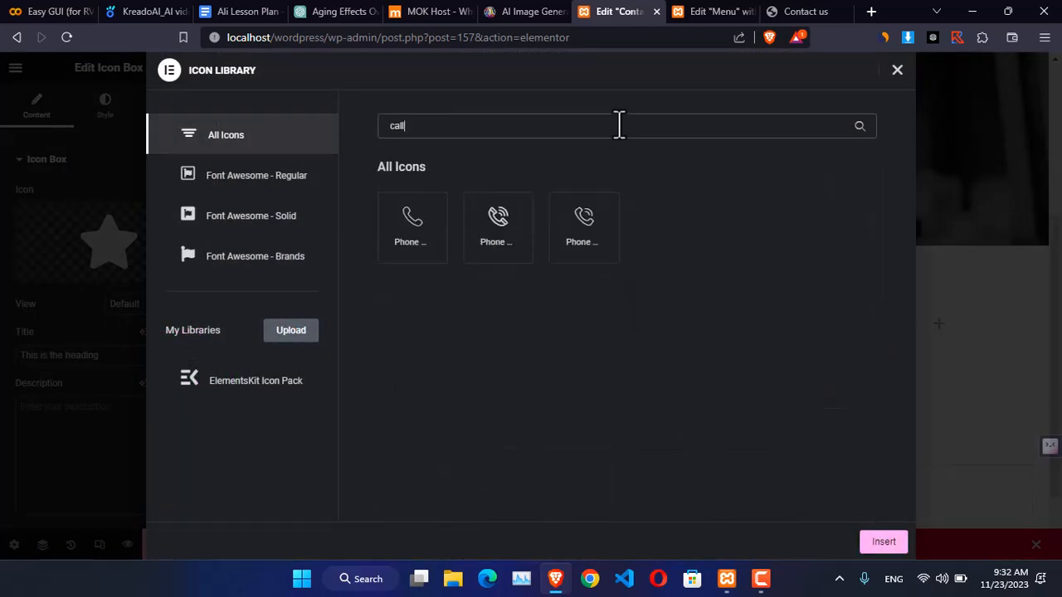
click(523, 245)
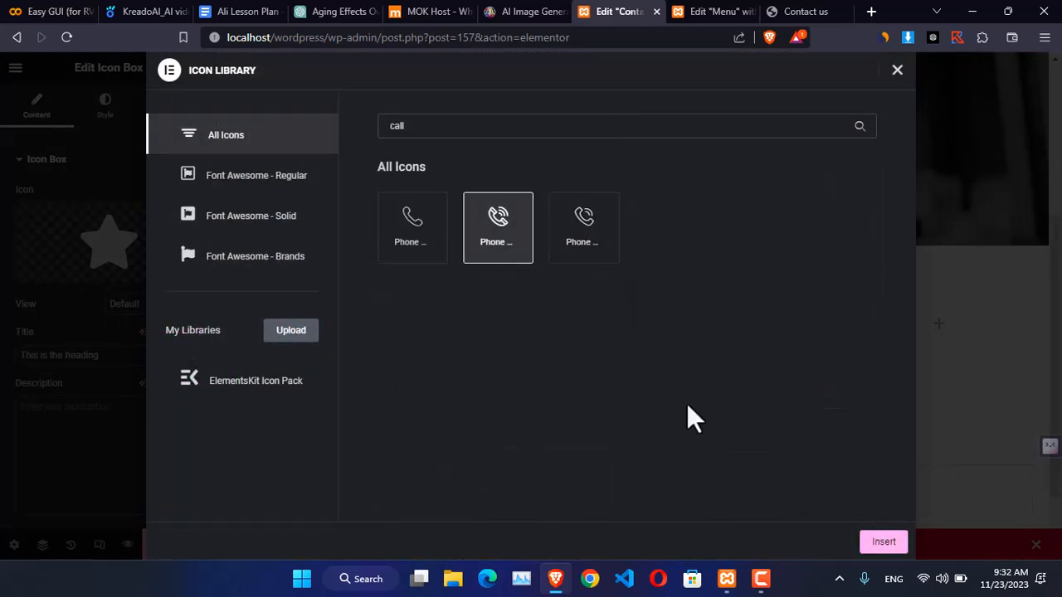
click(884, 541)
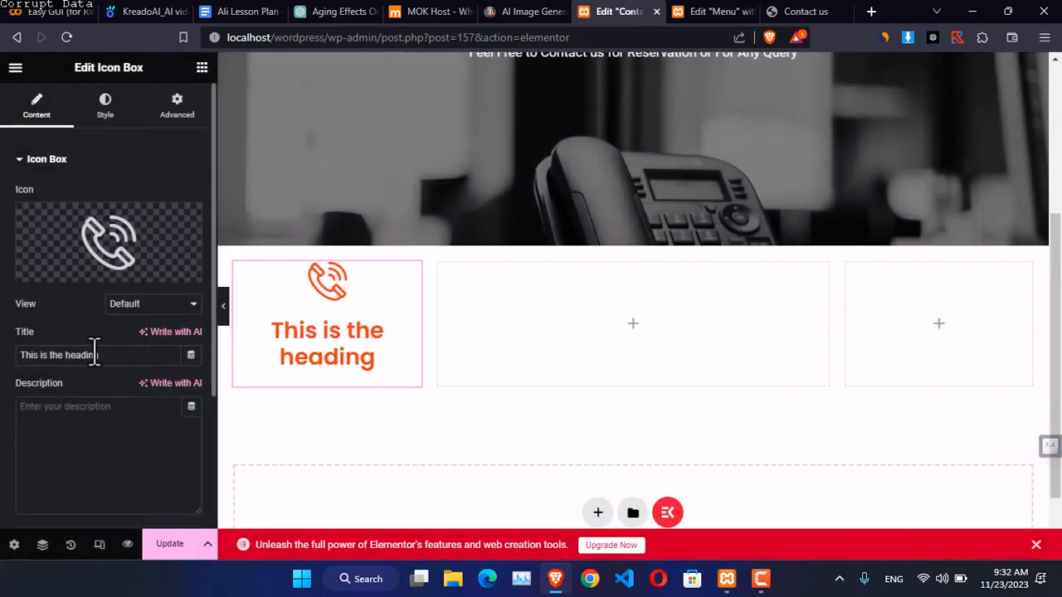
- Replace the icon box title with the phone number copied from the reference contact page
click(101, 356)
key(ctrl+shift+Left)
key(ctrl+shift+Left)
key(ctrl+shift+Left)
click(809, 12)
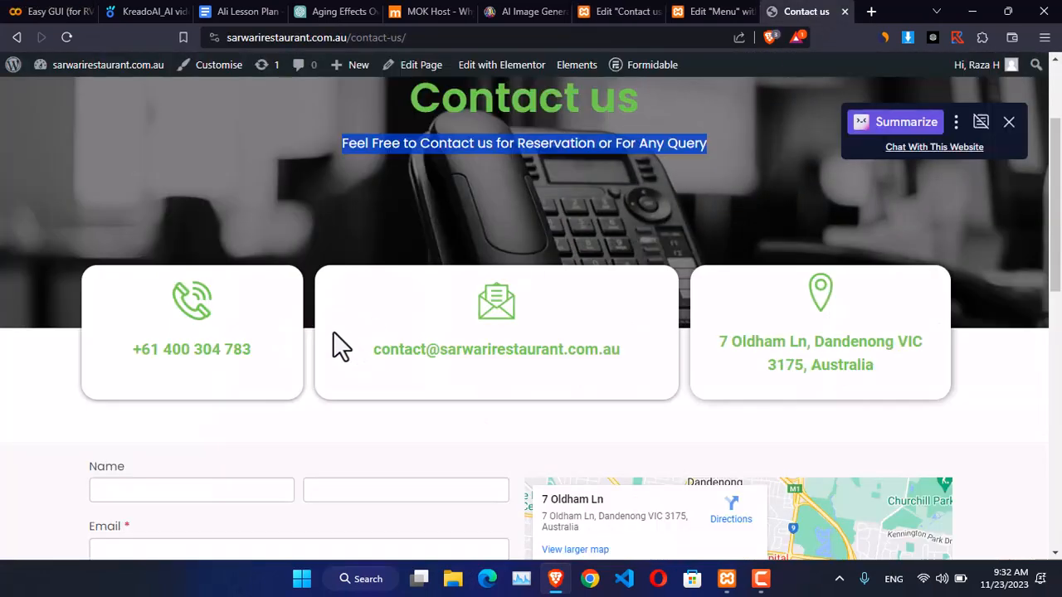
drag(263, 349, 124, 350)
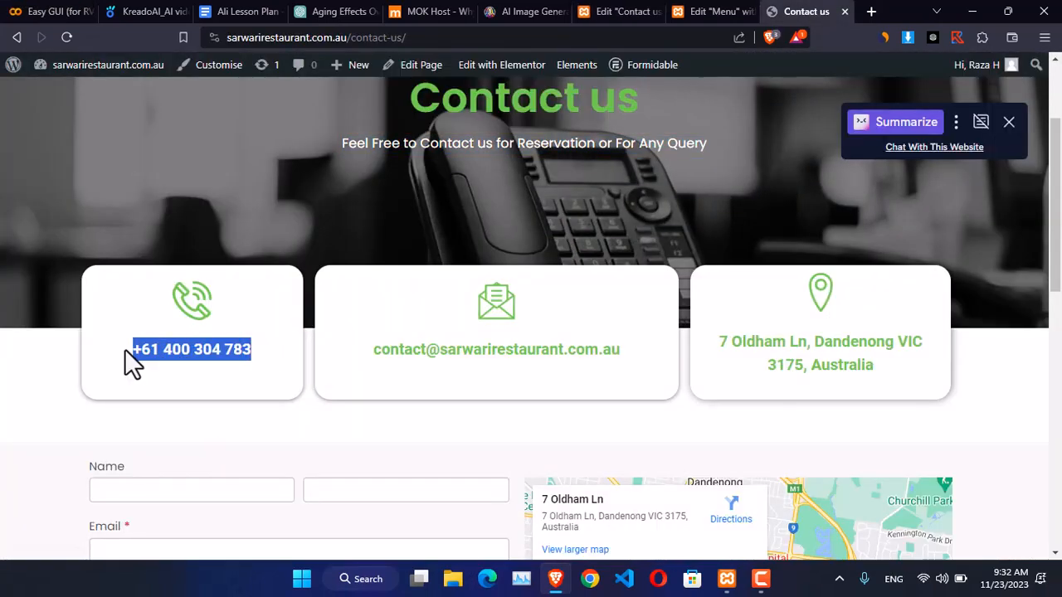
key(ctrl+c)
click(639, 11)
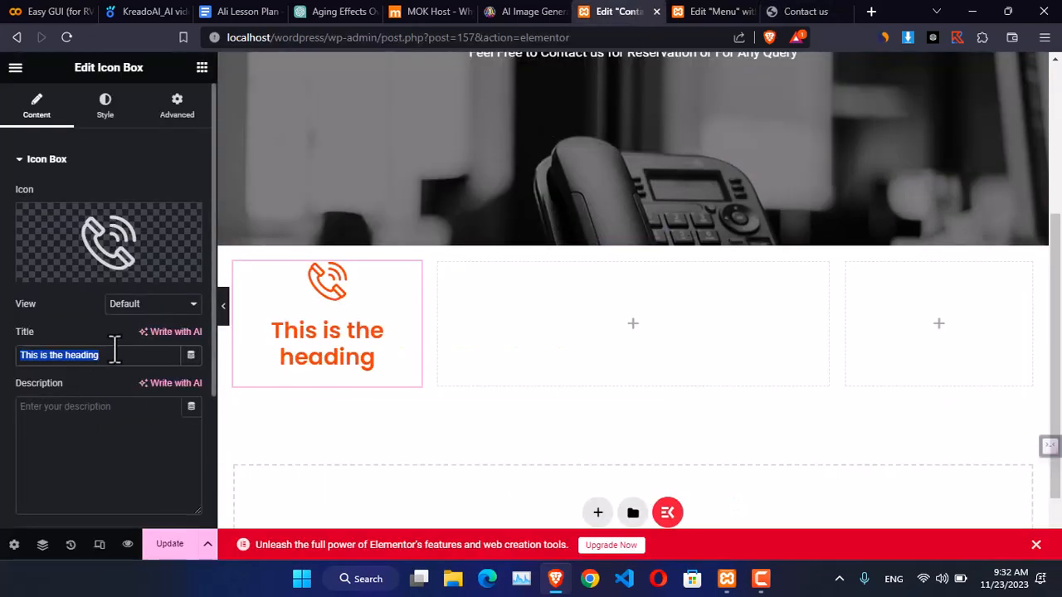
key(ctrl+v)
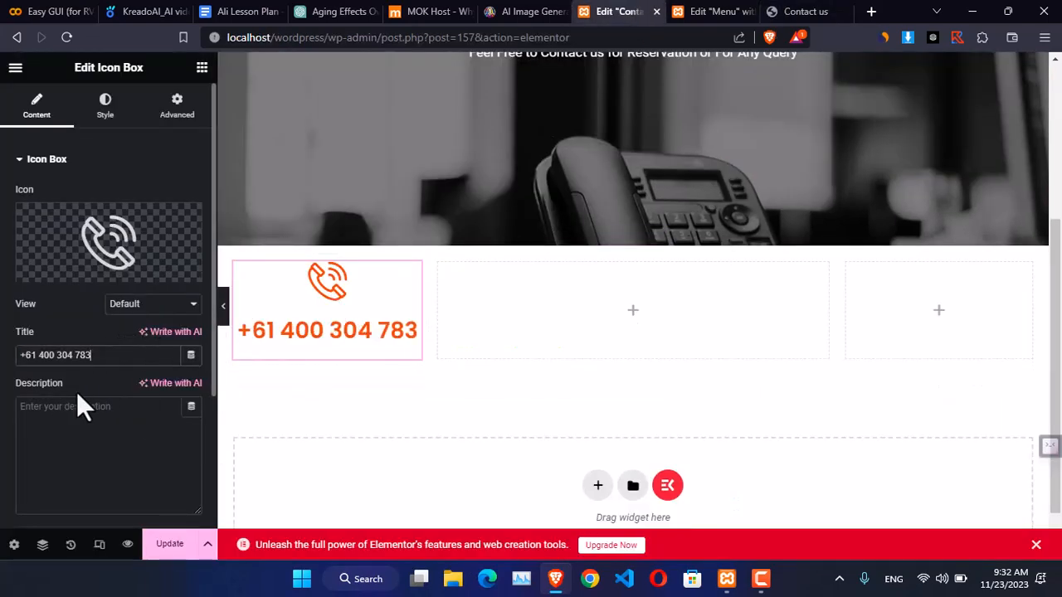
- Try the phone number as the icon box description, with "Mobile Number" as the title
drag(91, 355, 26, 355)
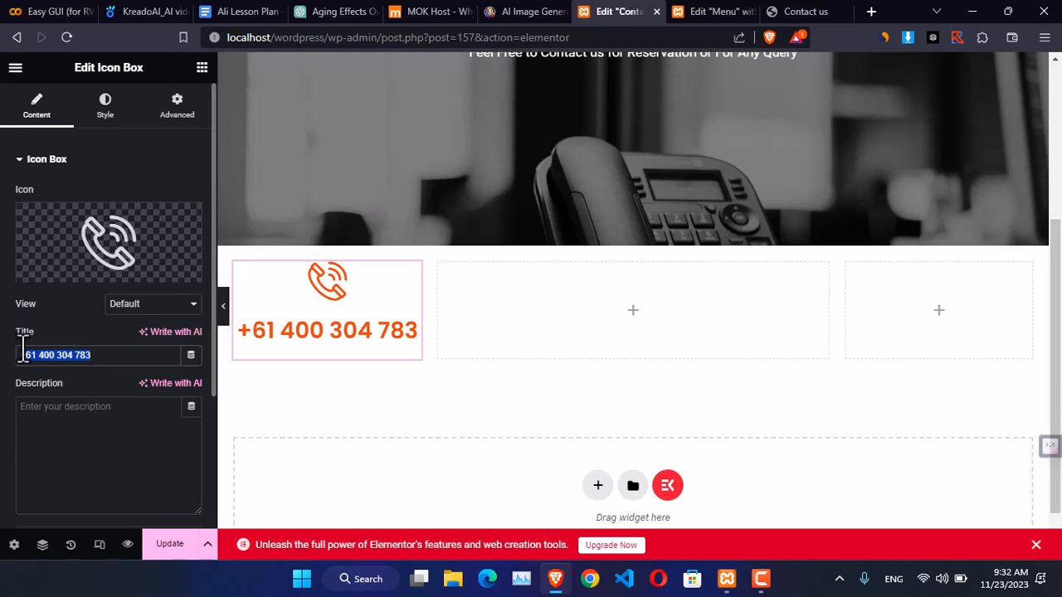
click(51, 426)
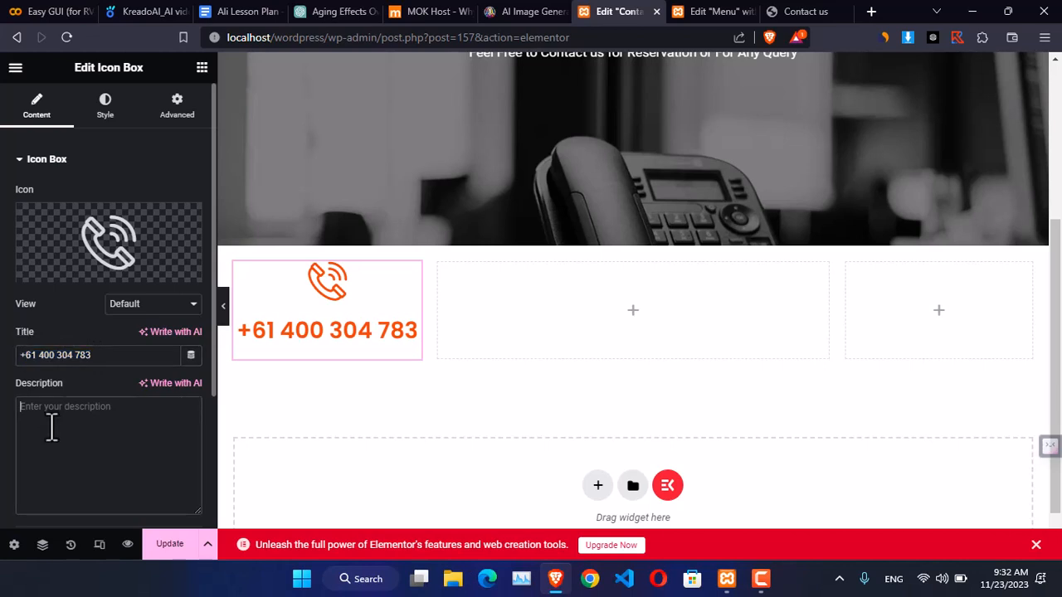
key(ctrl+v)
triple_click(93, 354)
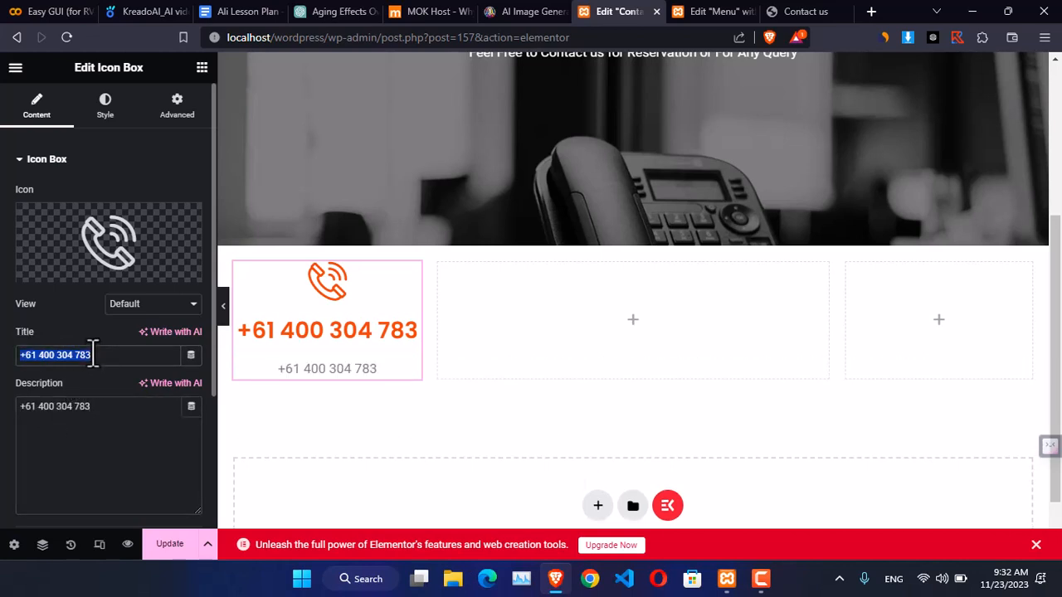
text(Mob)
key(BackSpace)
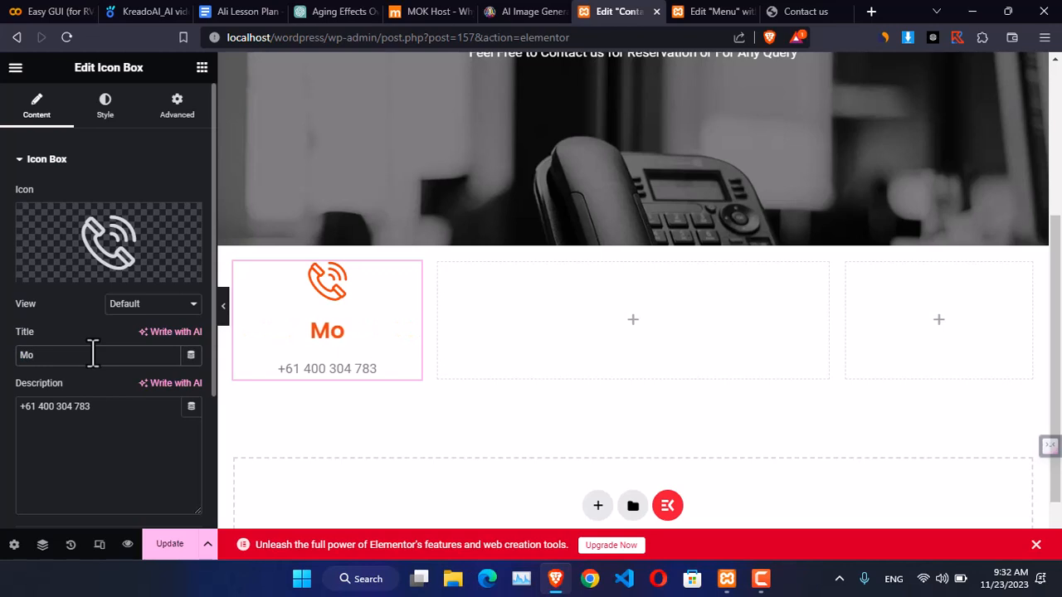
text(ile Number)
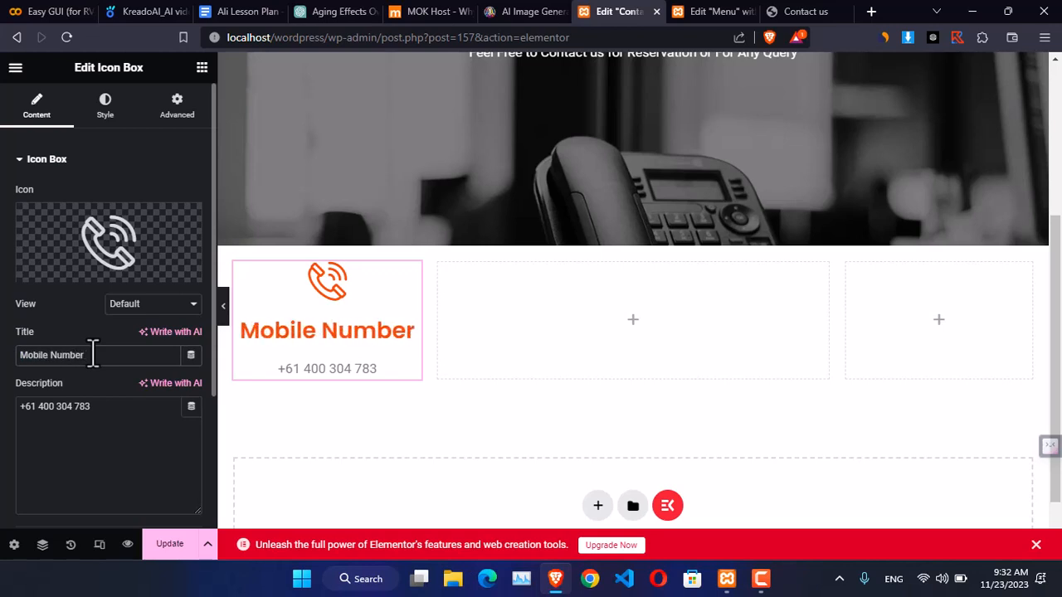
- Put the copied phone number back as the icon box title and clear its description
key(BackSpace)
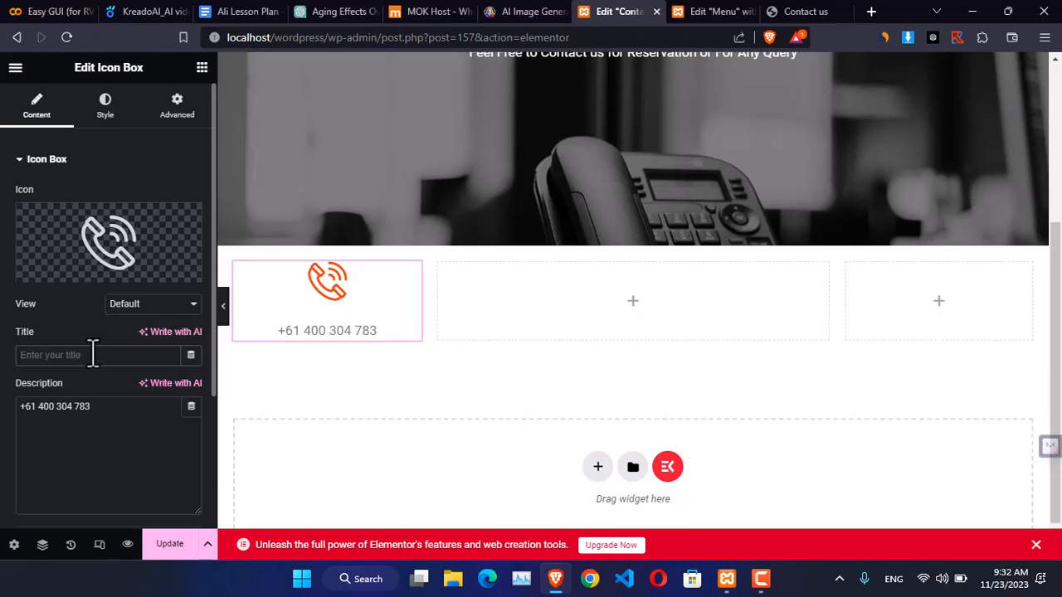
key(ctrl+v)
triple_click(96, 406)
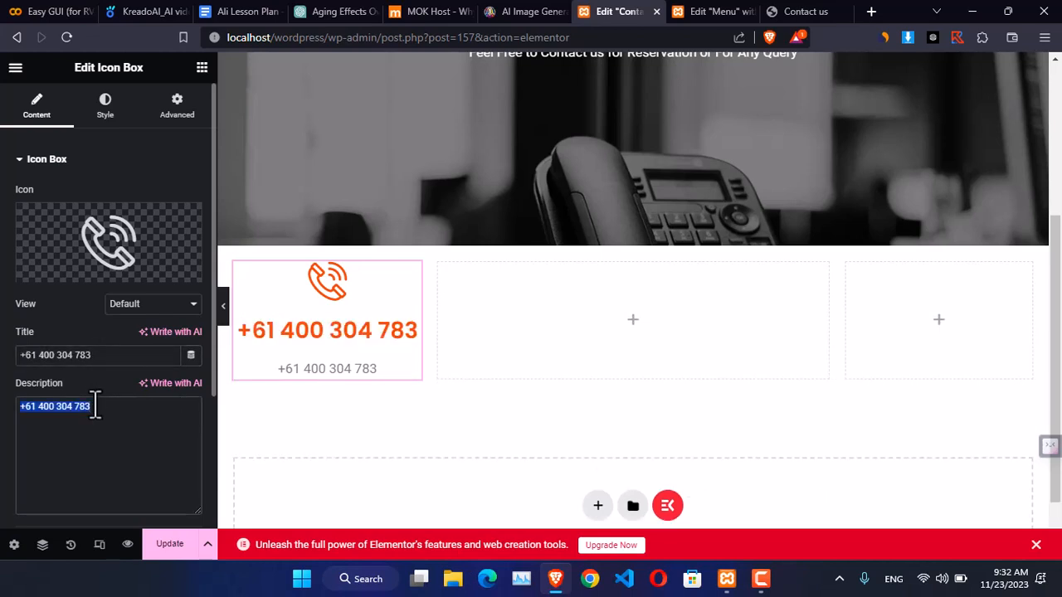
key(BackSpace)
- Link the phone icon box to a "tel:" address with the phone number written without spaces
scroll(104, 395, down, 2)
click(91, 409)
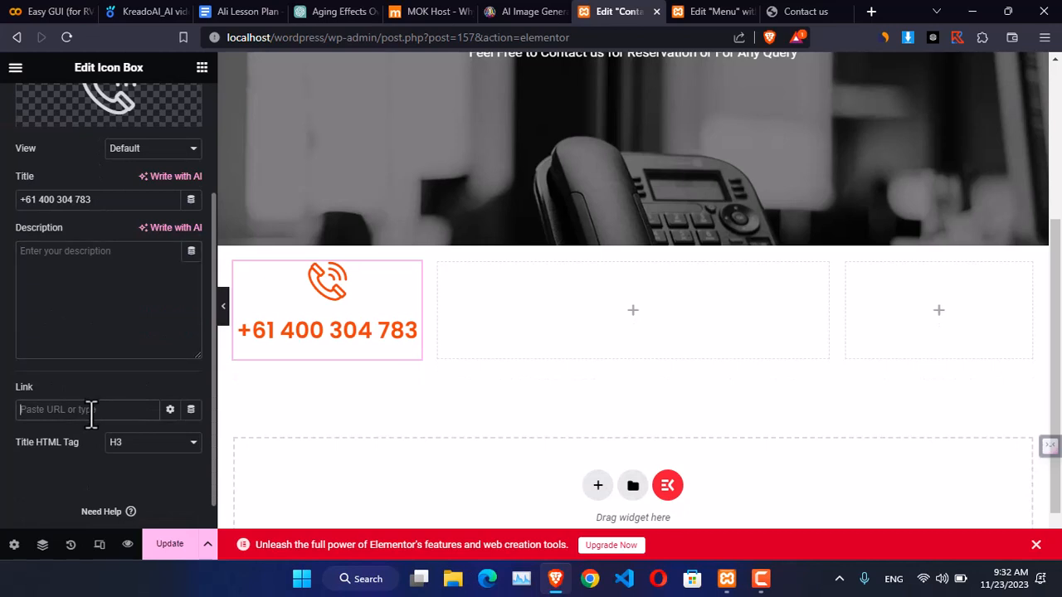
key(ctrl+v)
text(tel)
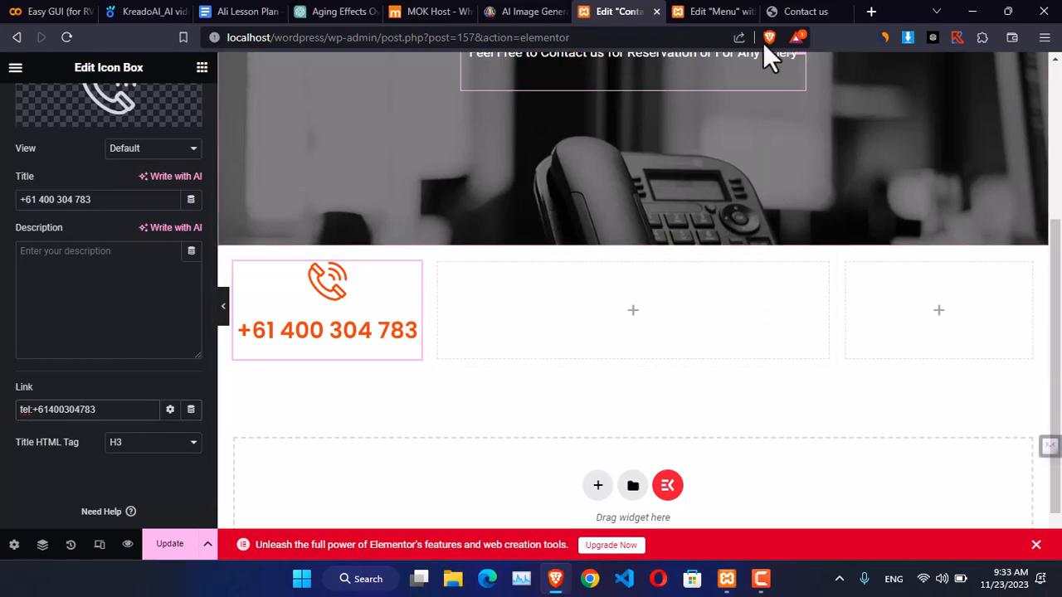
- Try a plain Icon widget in the second column, found by searching "icon", and remove its star
click(796, 12)
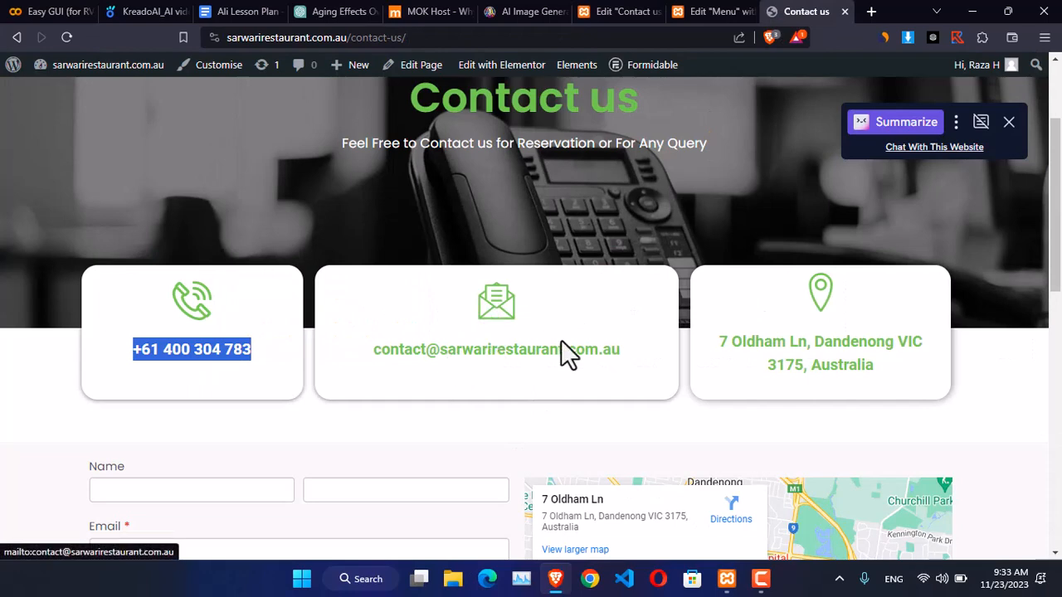
click(626, 12)
click(635, 327)
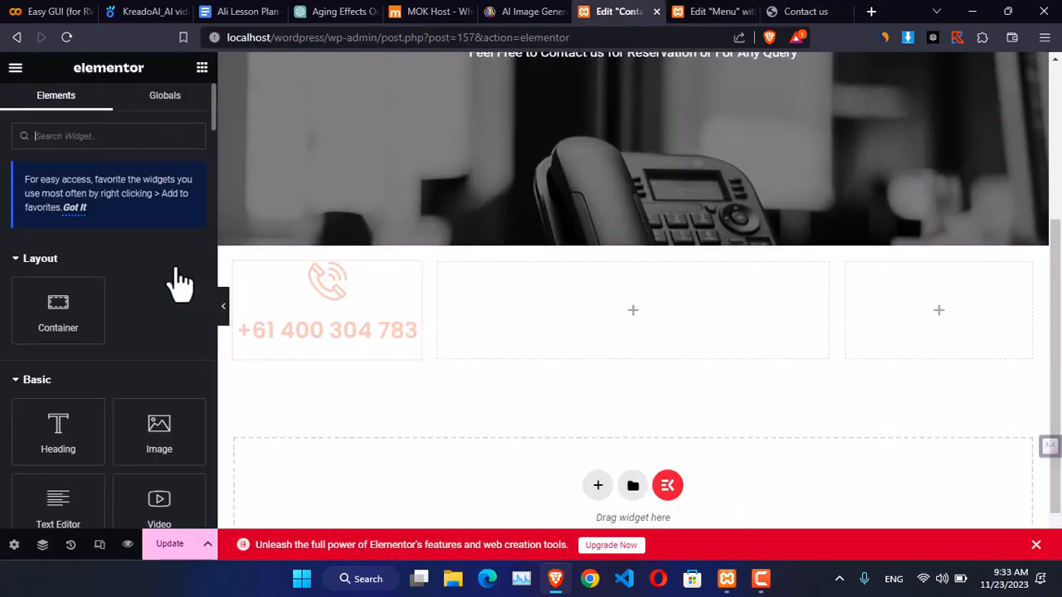
click(144, 138)
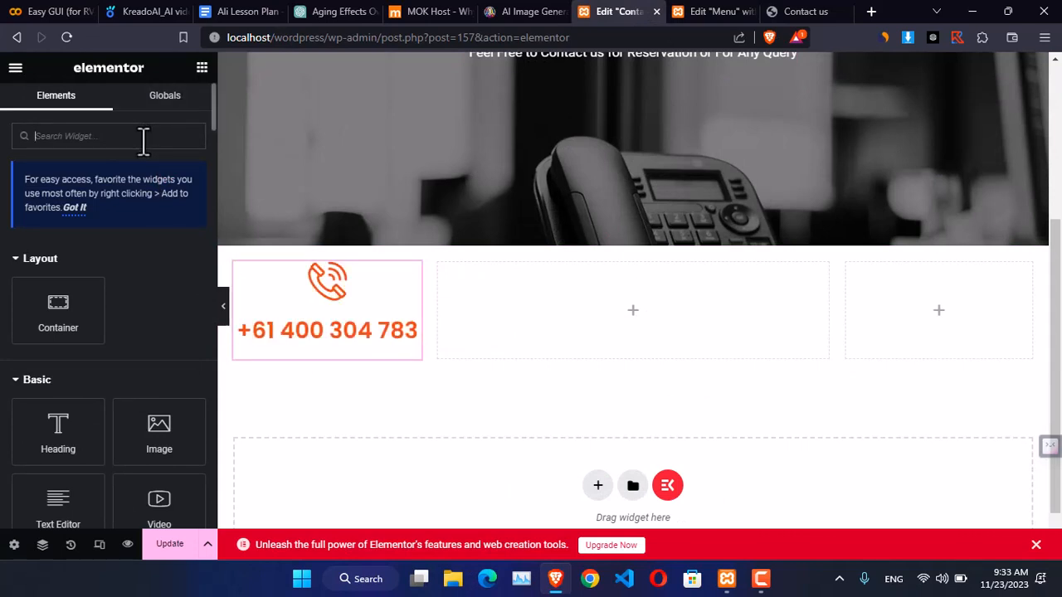
text(icon)
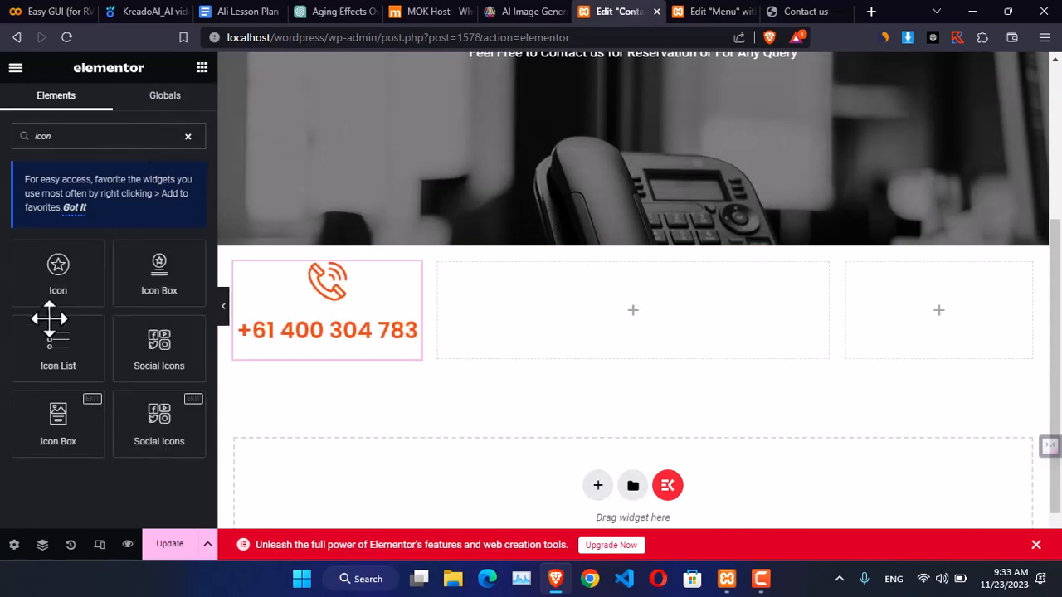
drag(59, 284, 594, 335)
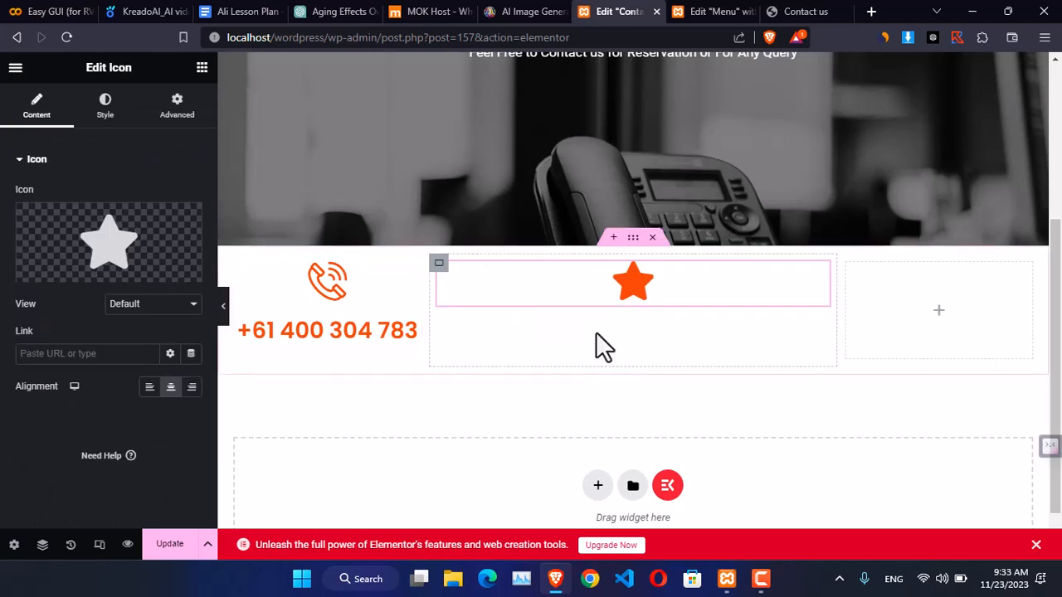
mouse_move(107, 233)
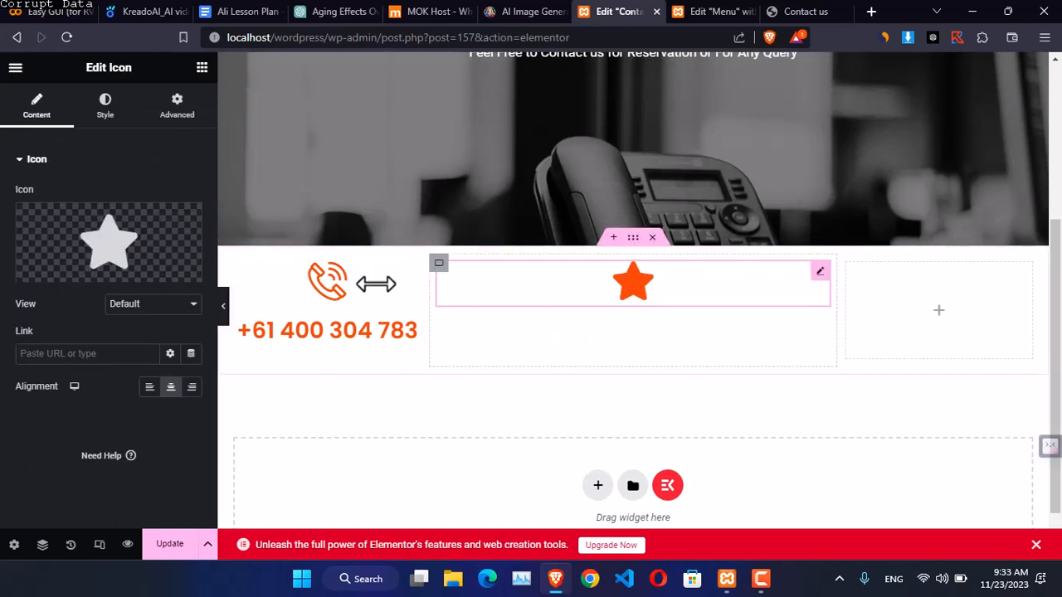
click(187, 220)
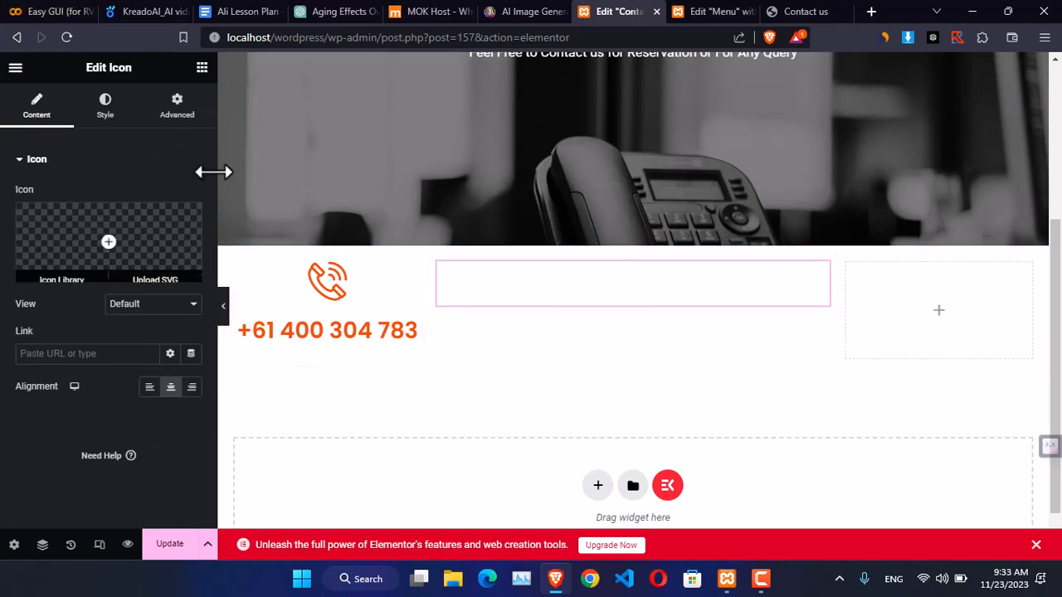
- Try an Icon Box beneath the emptied icon in the second column, and undo both widget placements
click(201, 67)
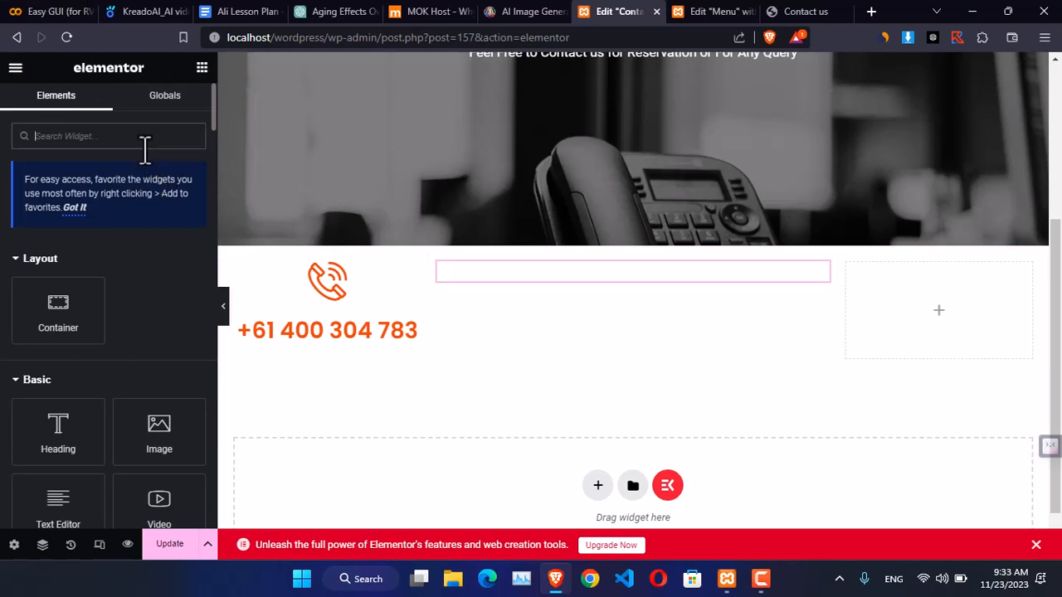
text(ico)
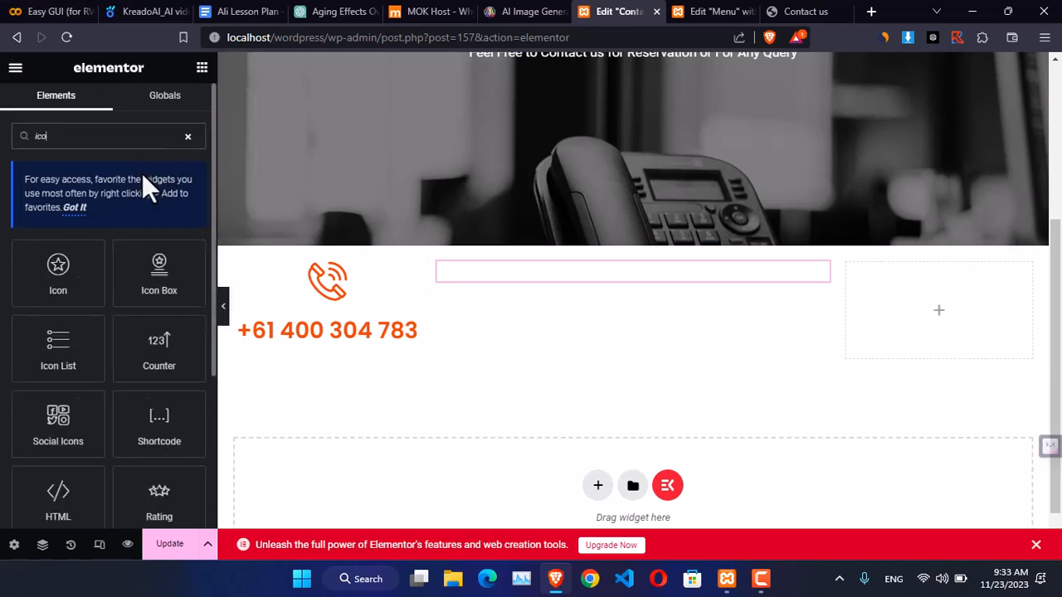
drag(155, 290, 561, 271)
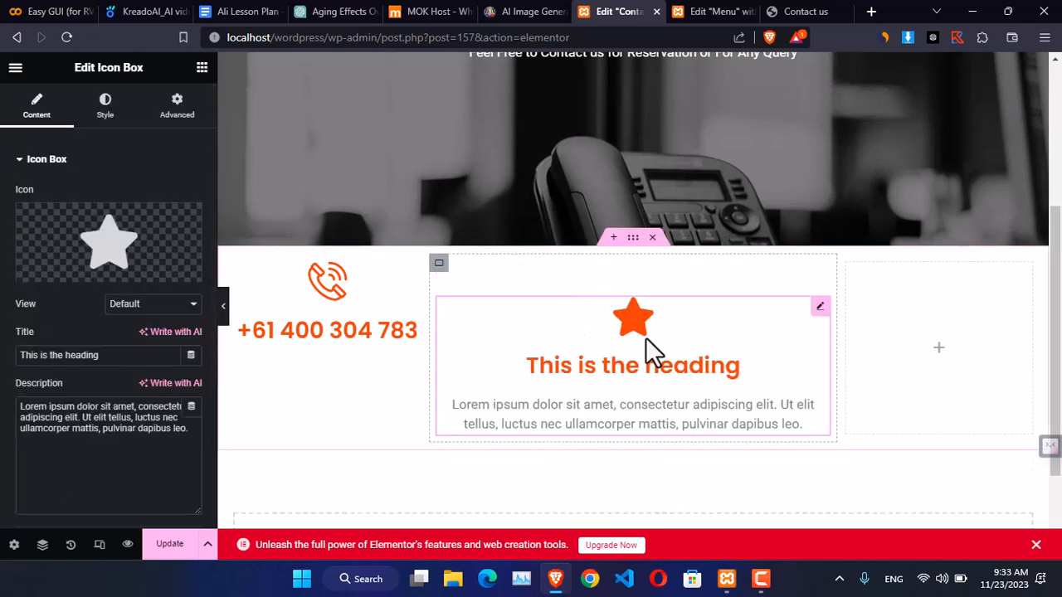
key(ctrl+z)
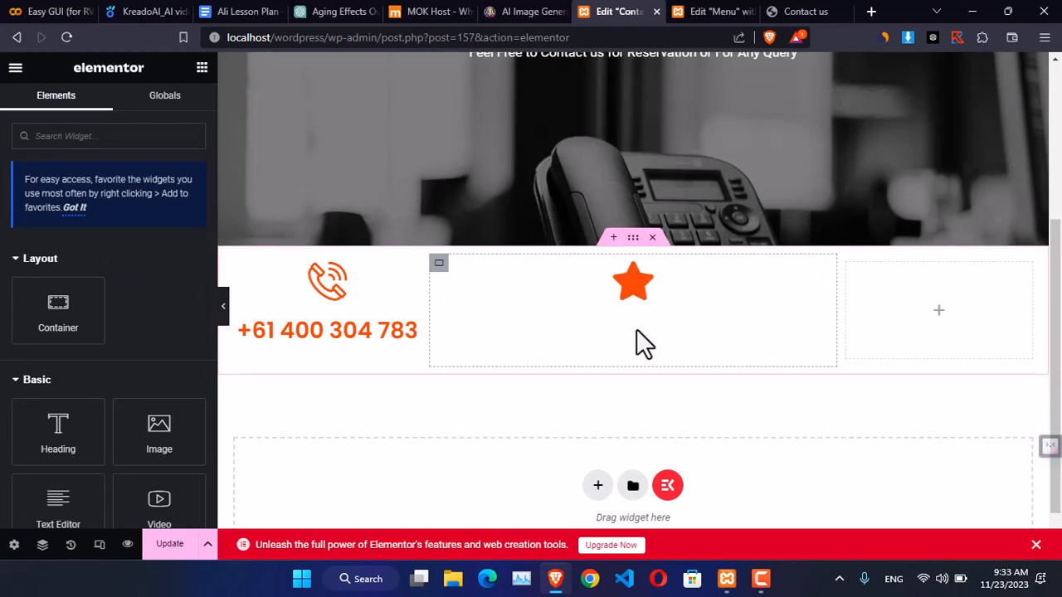
key(ctrl+z)
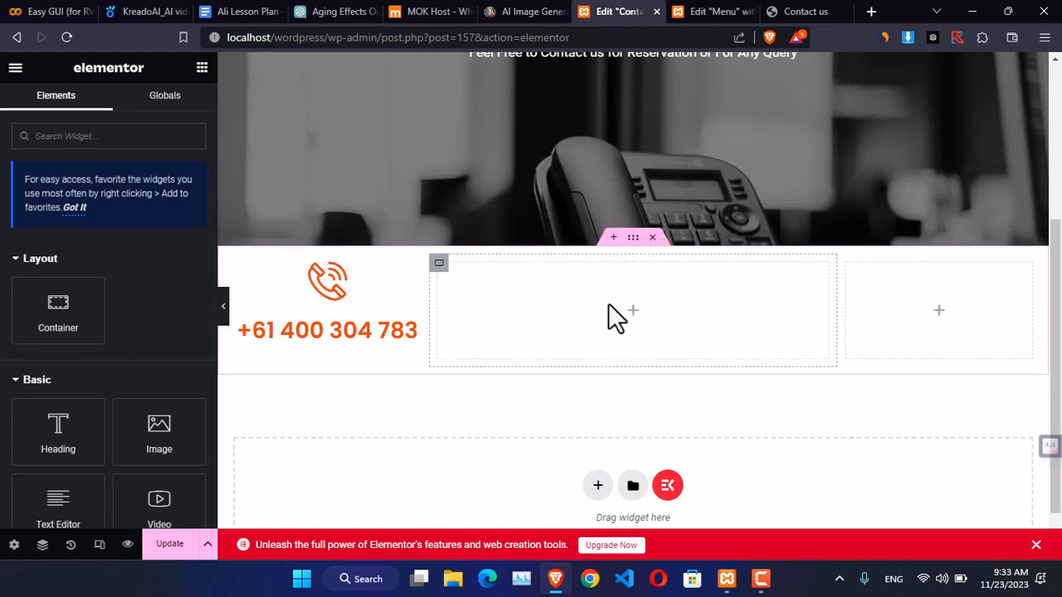
- Search the widgets for "icon" and place an Icon Box in the empty second column
click(103, 136)
text(icon)
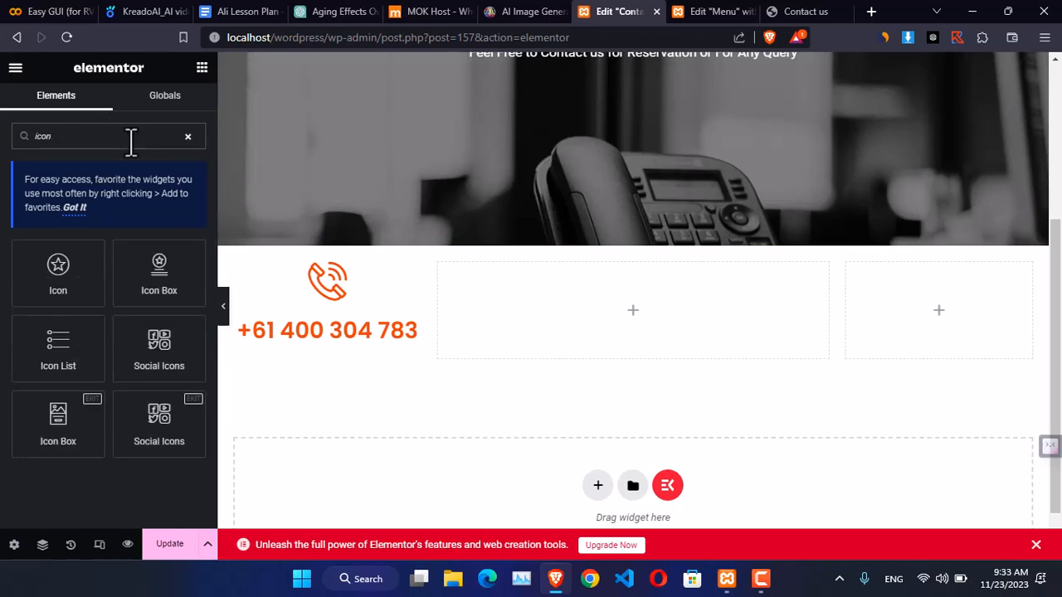
drag(157, 271, 621, 318)
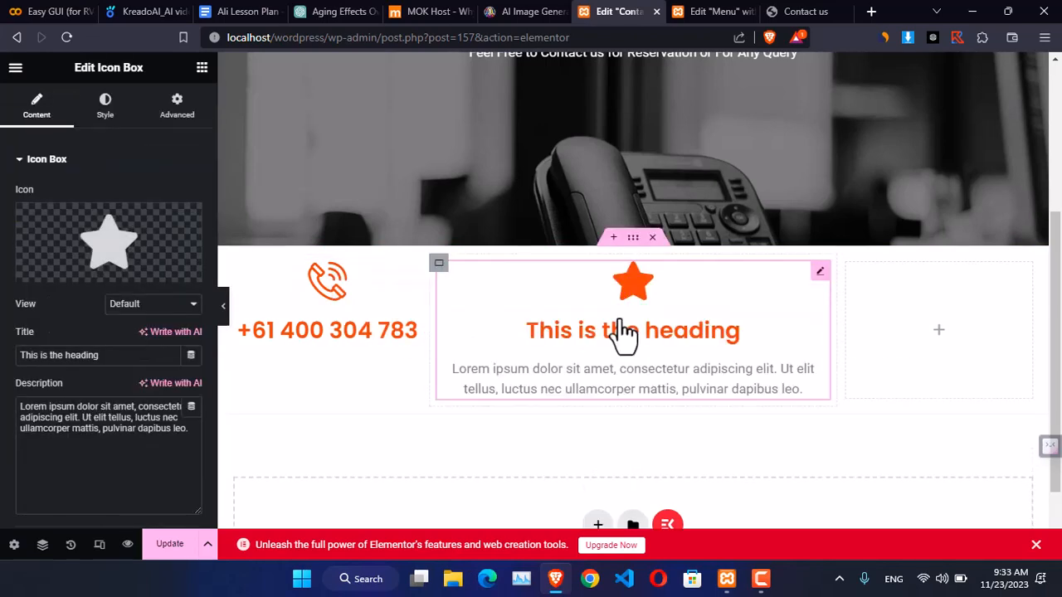
- Replace the second icon box's star with the Email1 open-envelope icon, found by searching "mail"
click(111, 244)
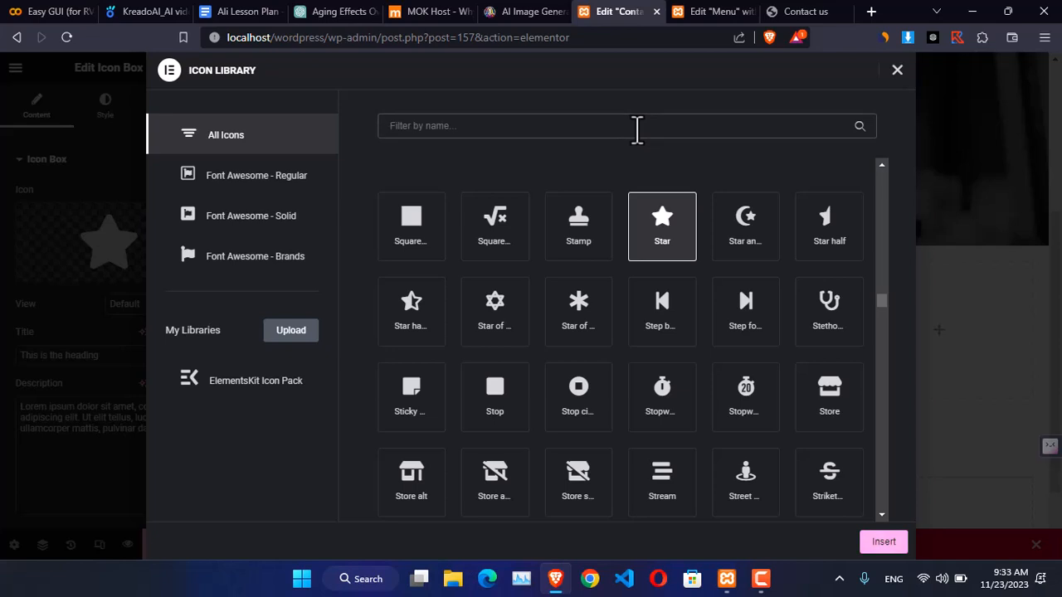
text(emal)
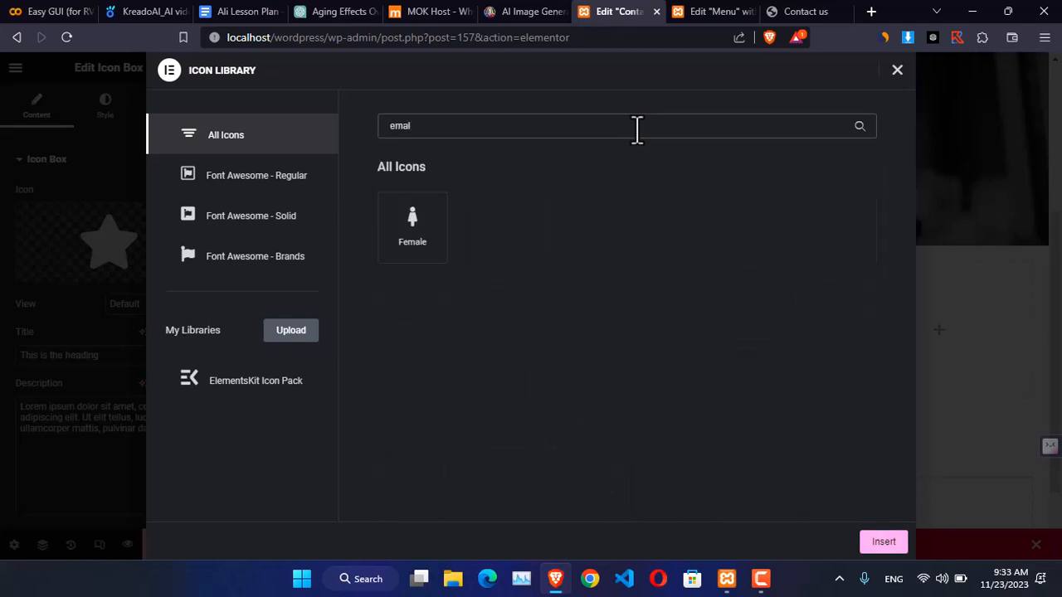
key(BackSpace)
key(BackSpace)
key(BackSpace)
key(BackSpace)
text(mail)
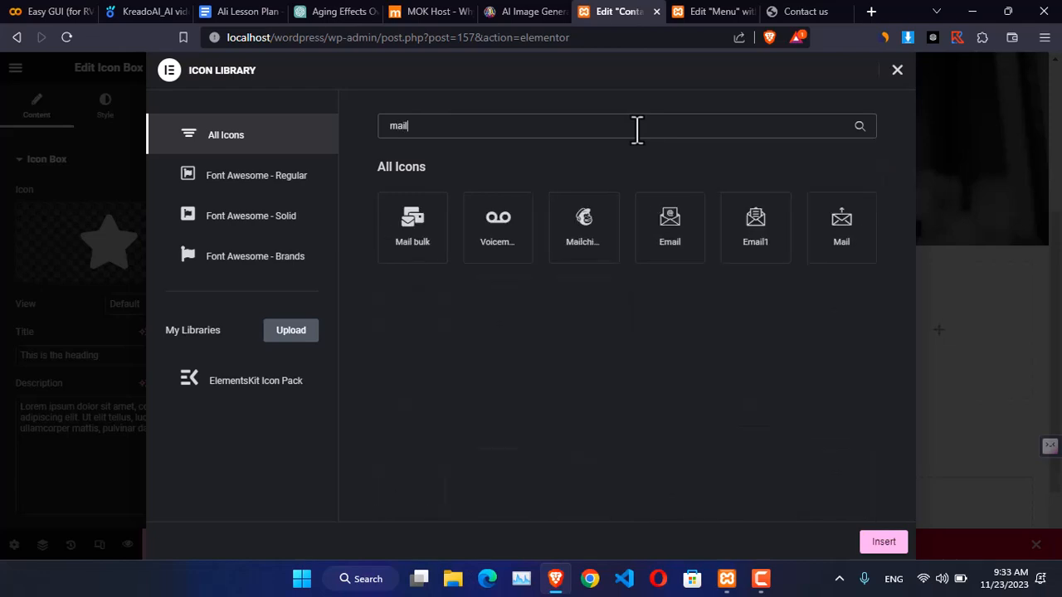
click(739, 242)
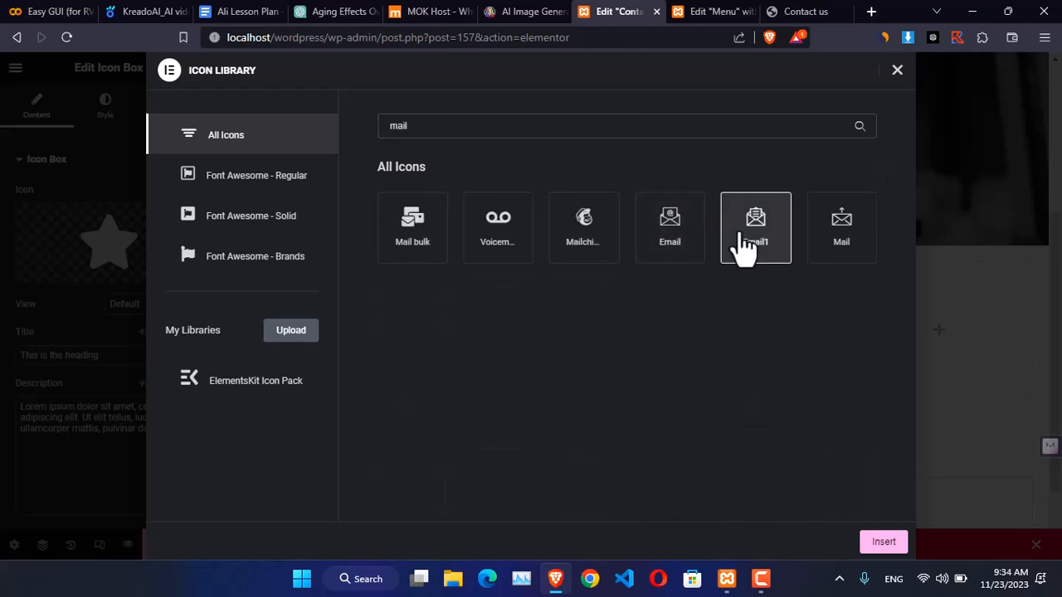
click(878, 543)
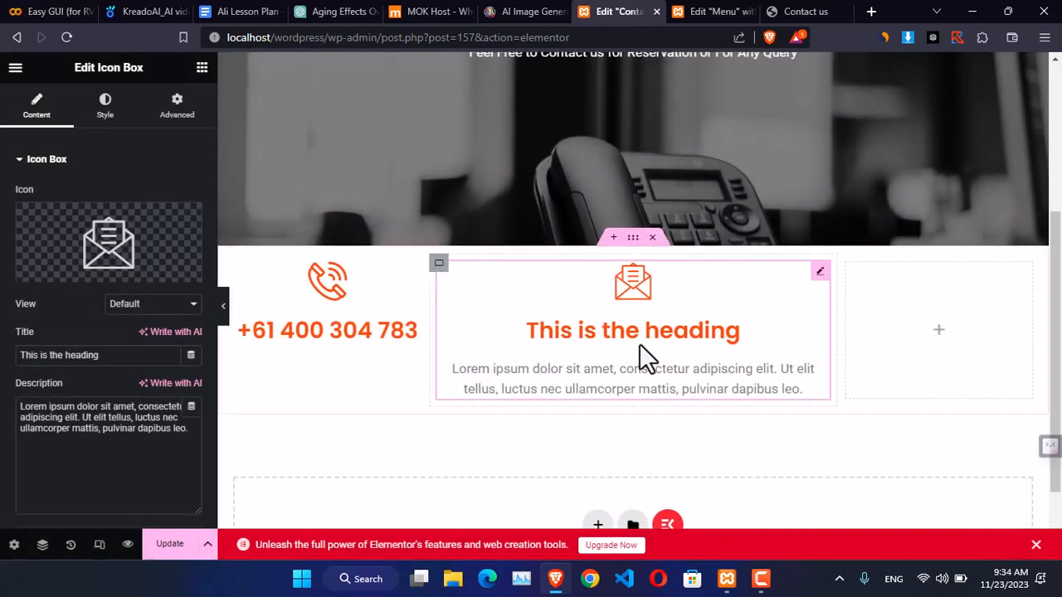
- Replace the second icon box's title with the contact e-mail address copied from the reference contact page
click(784, 12)
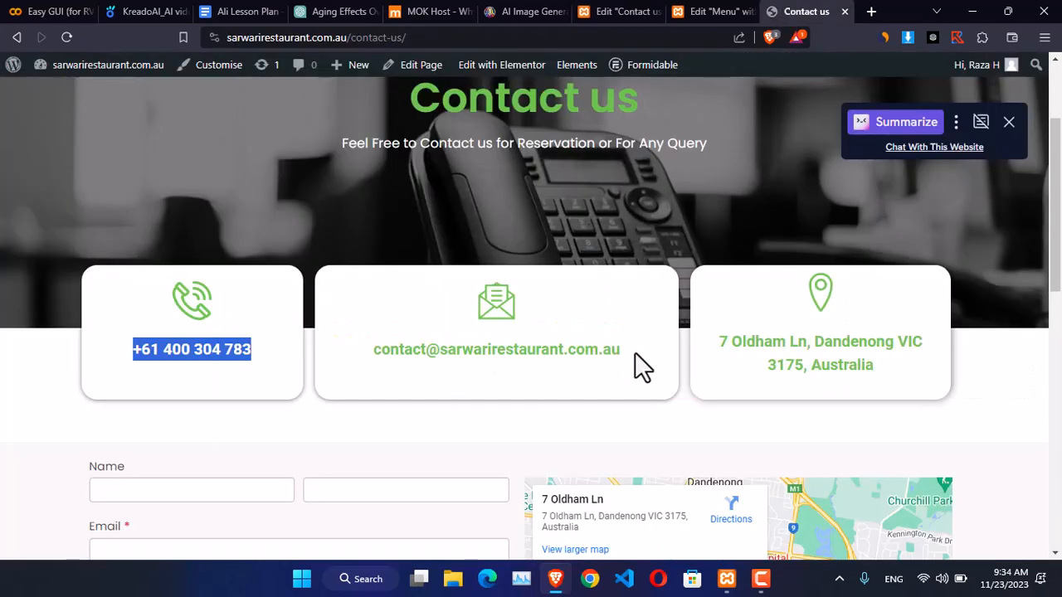
drag(634, 352, 372, 356)
key(ctrl+c)
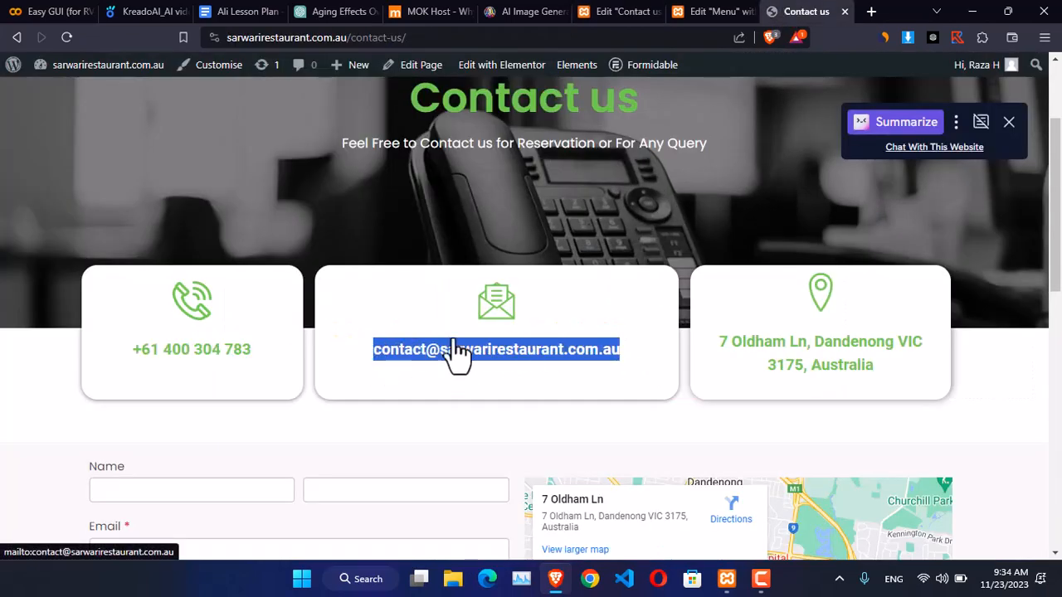
click(705, 12)
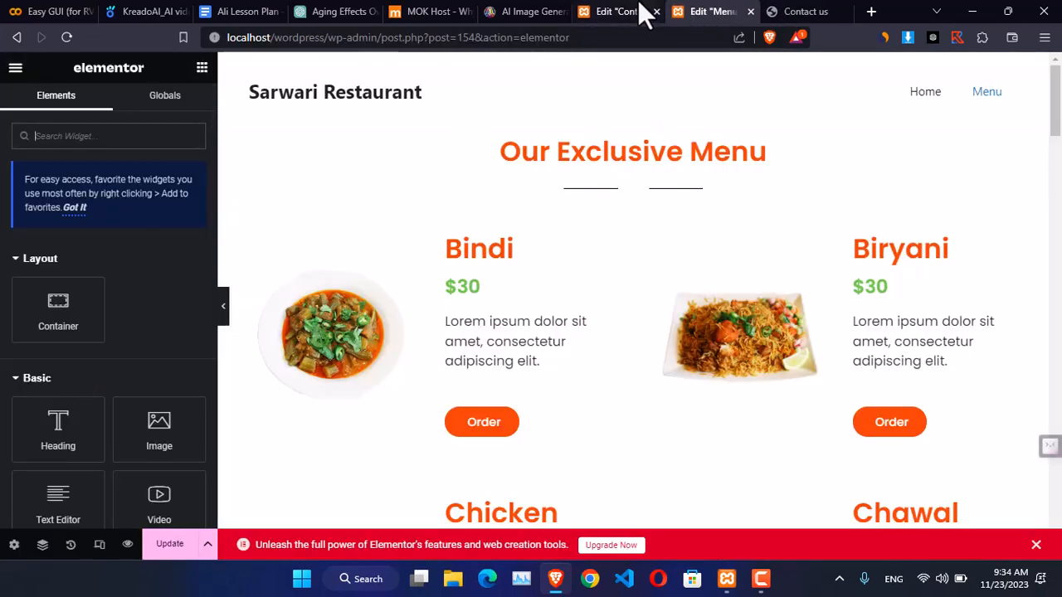
click(643, 15)
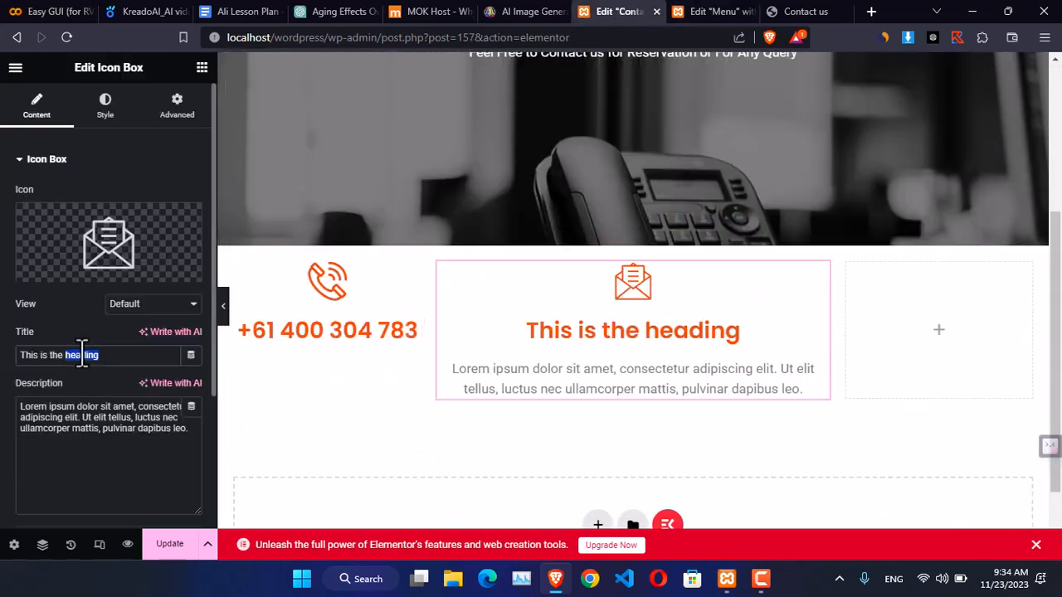
triple_click(82, 354)
key(ctrl+v)
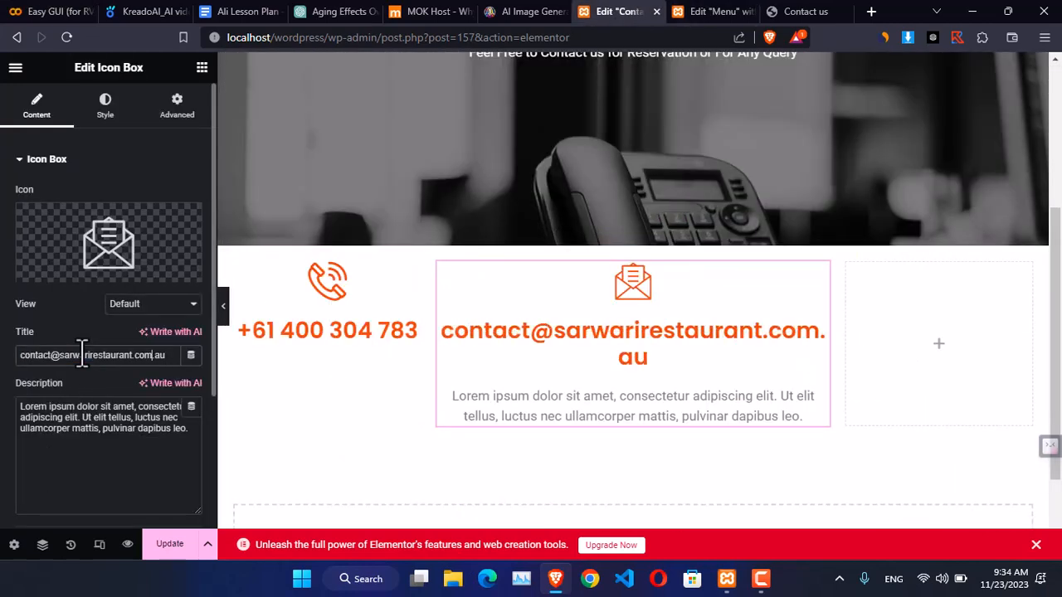
- Change the part before the @ in the title's e-mail address to "info" and clear the icon box's description
key(BackSpace)
key(BackSpace)
key(BackSpace)
key(BackSpace)
key(BackSpace)
key(BackSpace)
key(BackSpace)
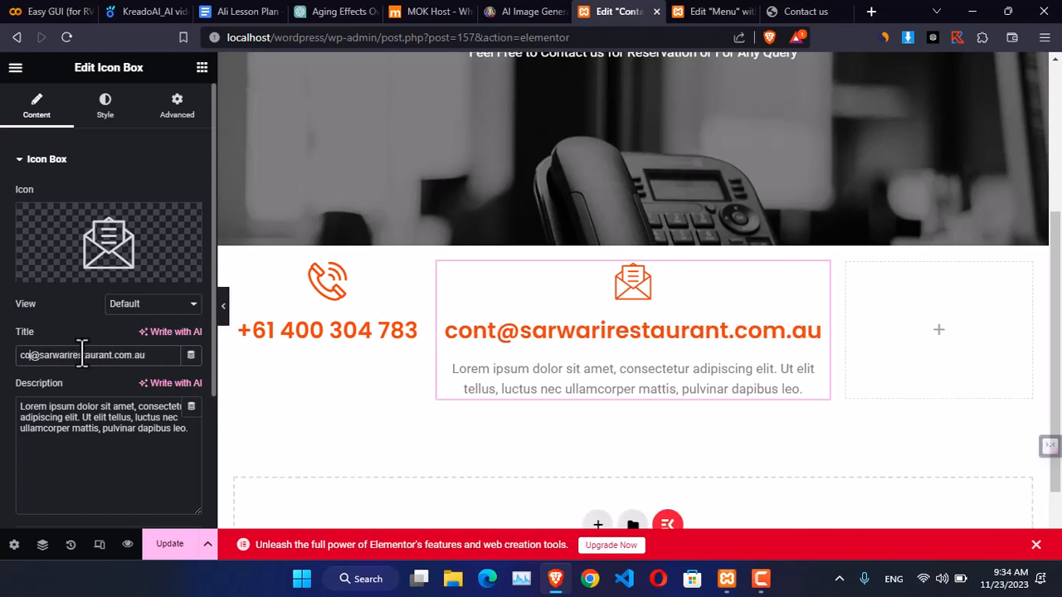
text(info)
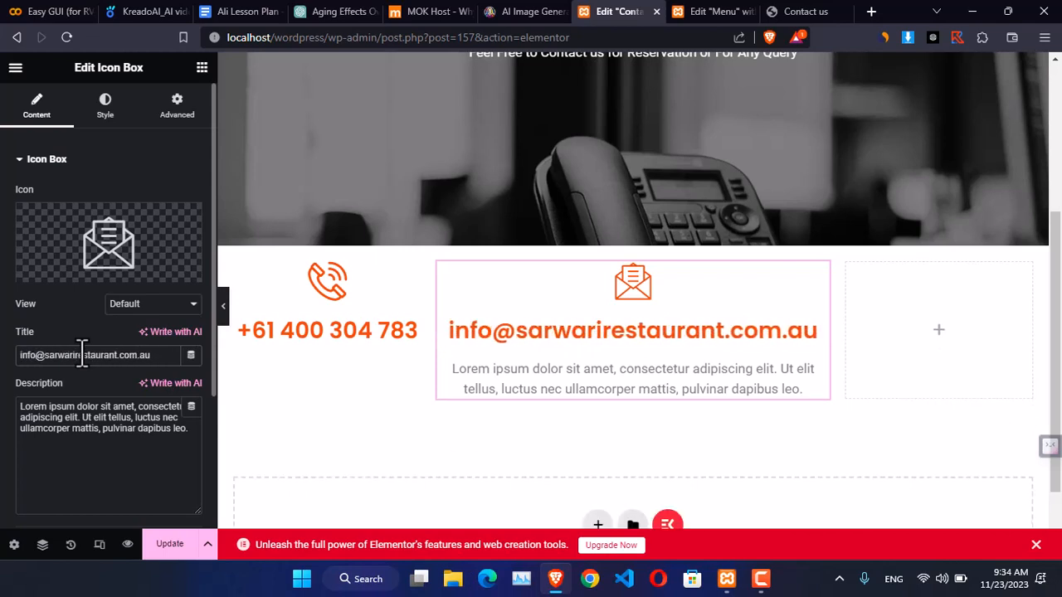
triple_click(97, 431)
key(BackSpace)
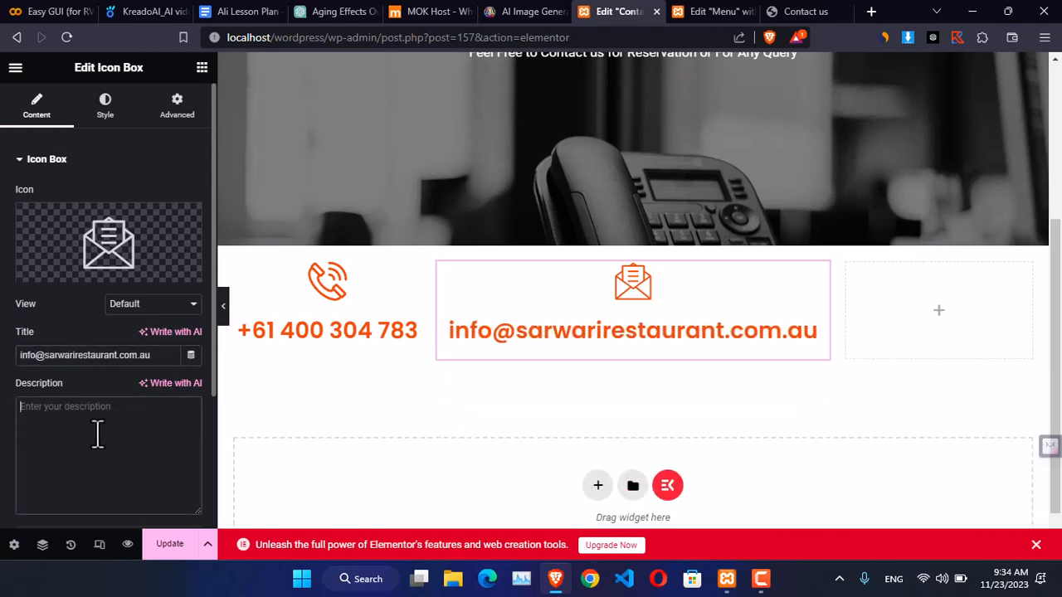
- Search the widgets for "icon" and place an Icon Box in the third column
click(943, 322)
click(175, 133)
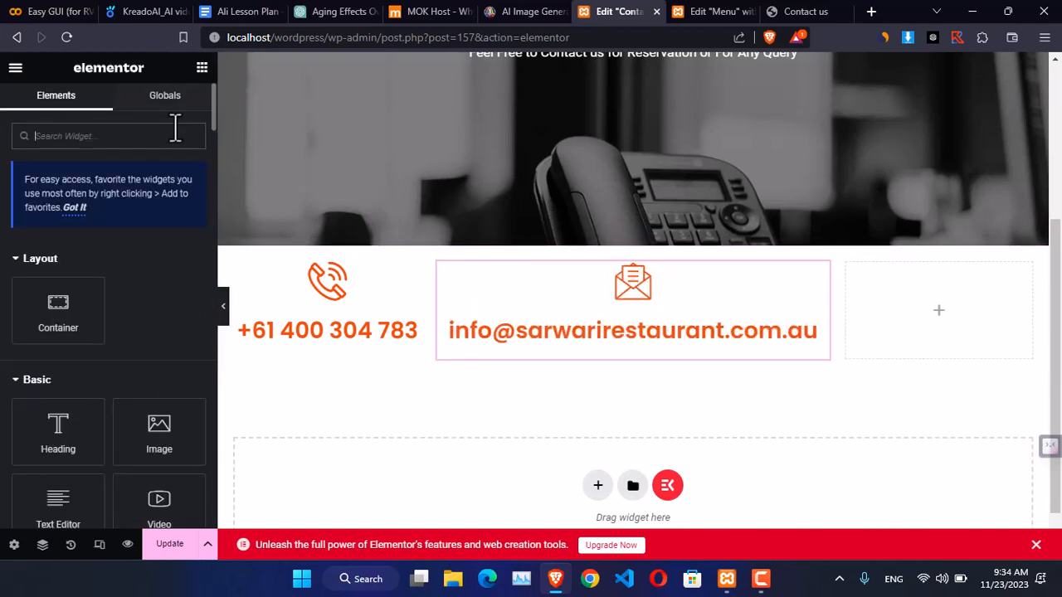
text(icon)
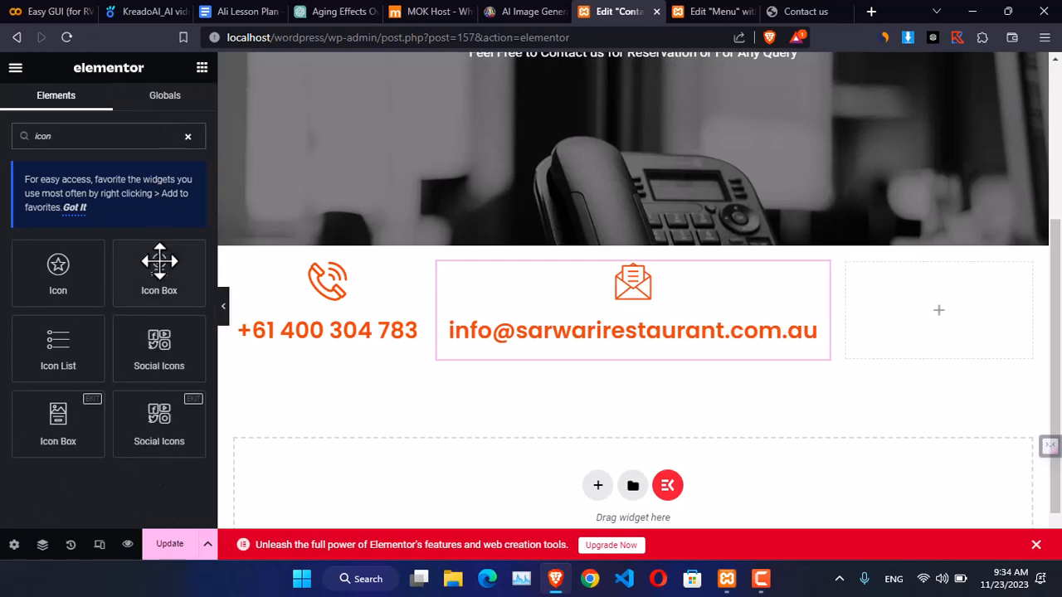
drag(159, 274, 952, 304)
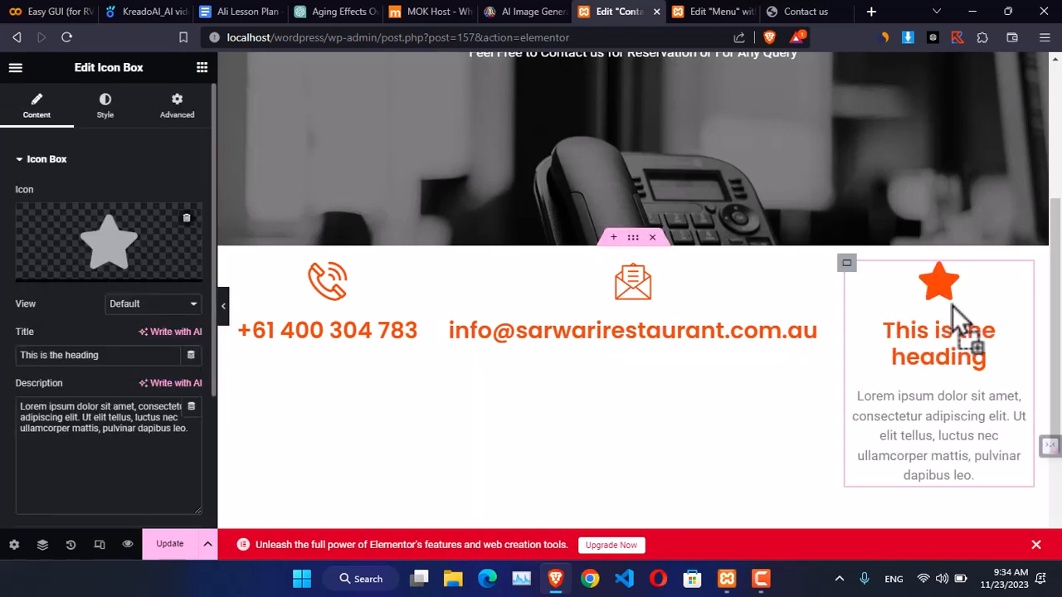
- Replace the third icon box's star with the solid map marker icon that has a round hole, found by searching "map"
click(111, 242)
click(575, 125)
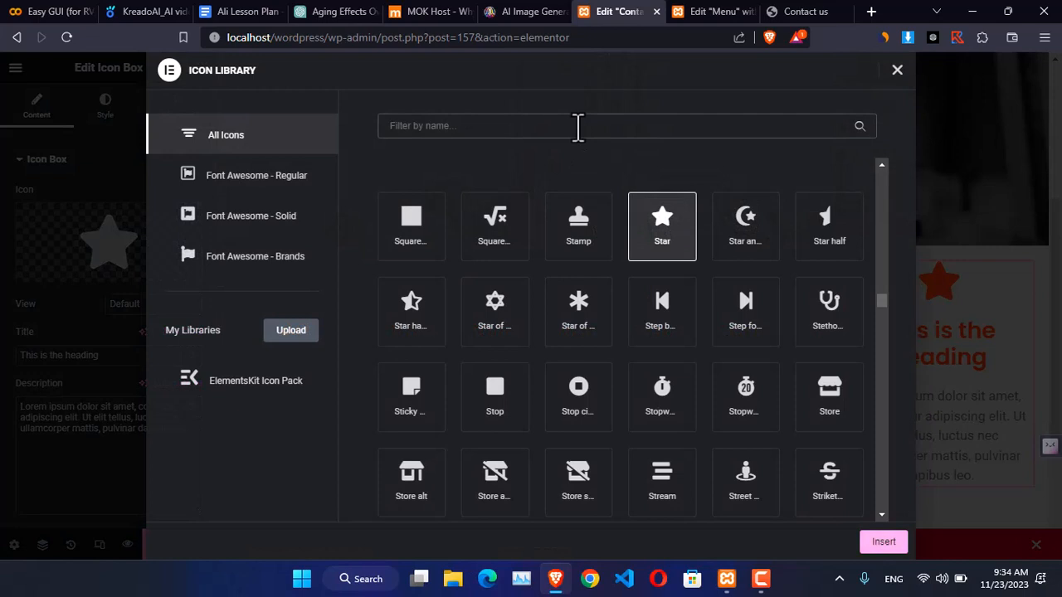
text(pin)
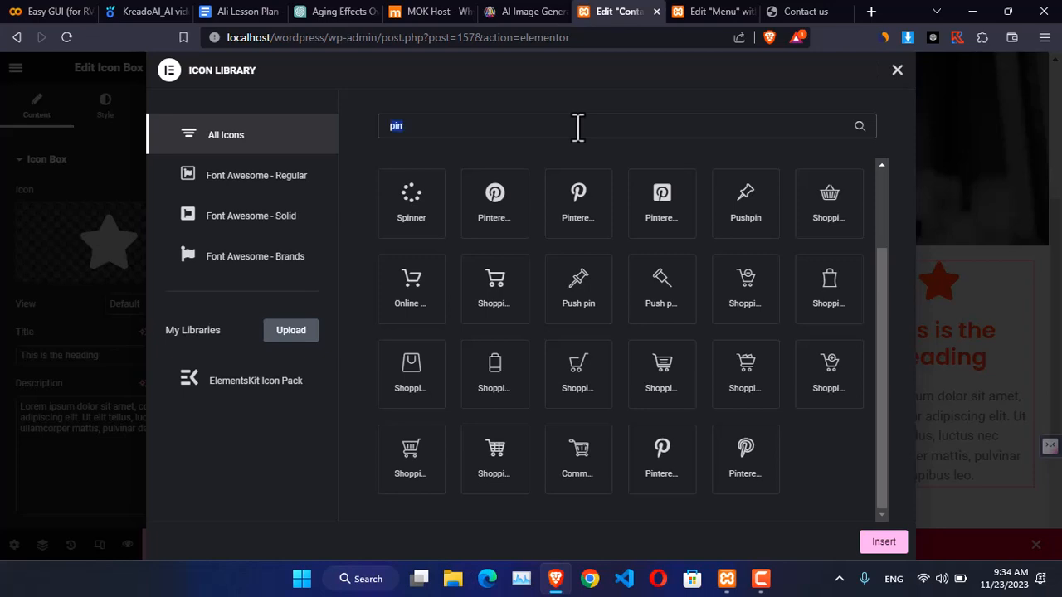
text(map)
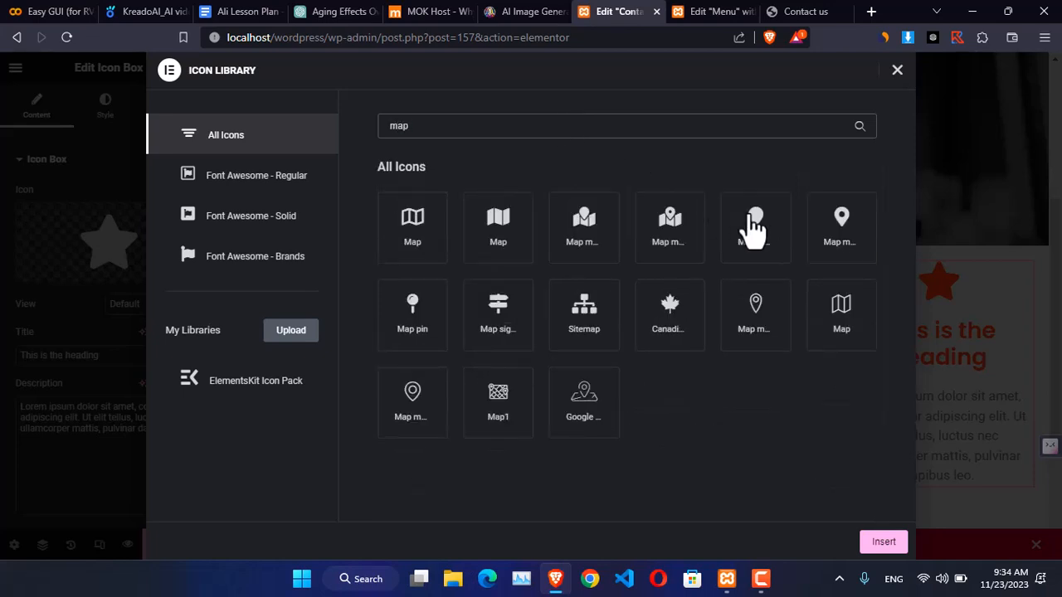
click(835, 222)
click(884, 544)
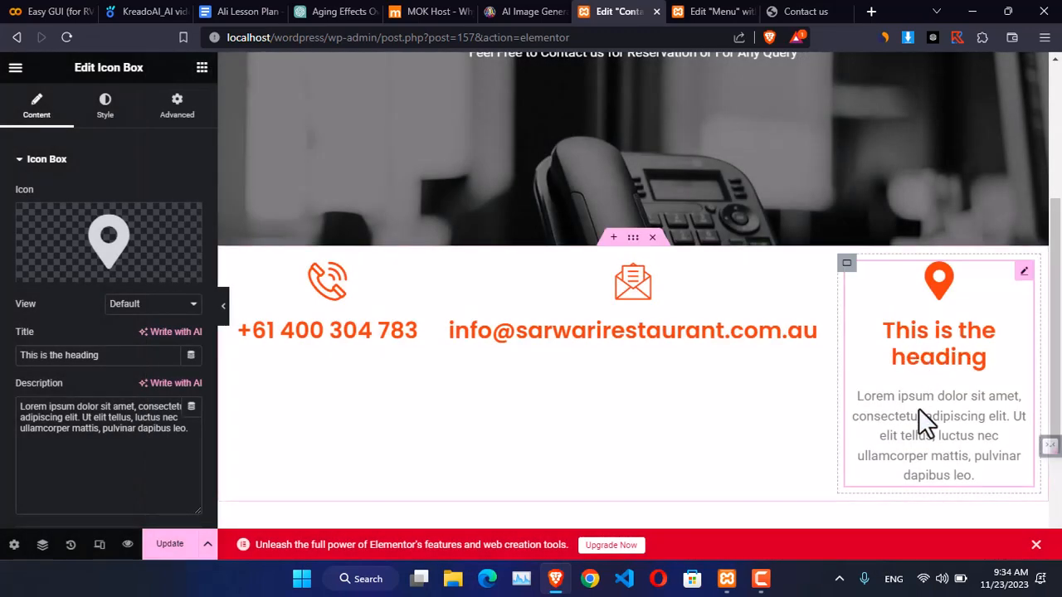
- Clear the third icon box's description and replace its title with the street address copied from the reference contact page
triple_click(99, 428)
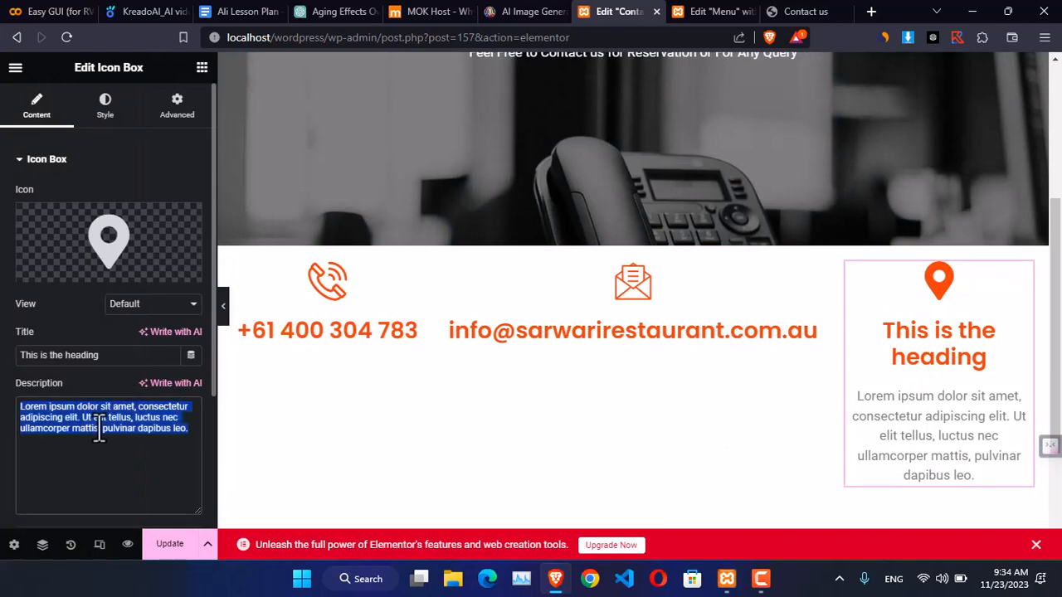
key(BackSpace)
click(801, 12)
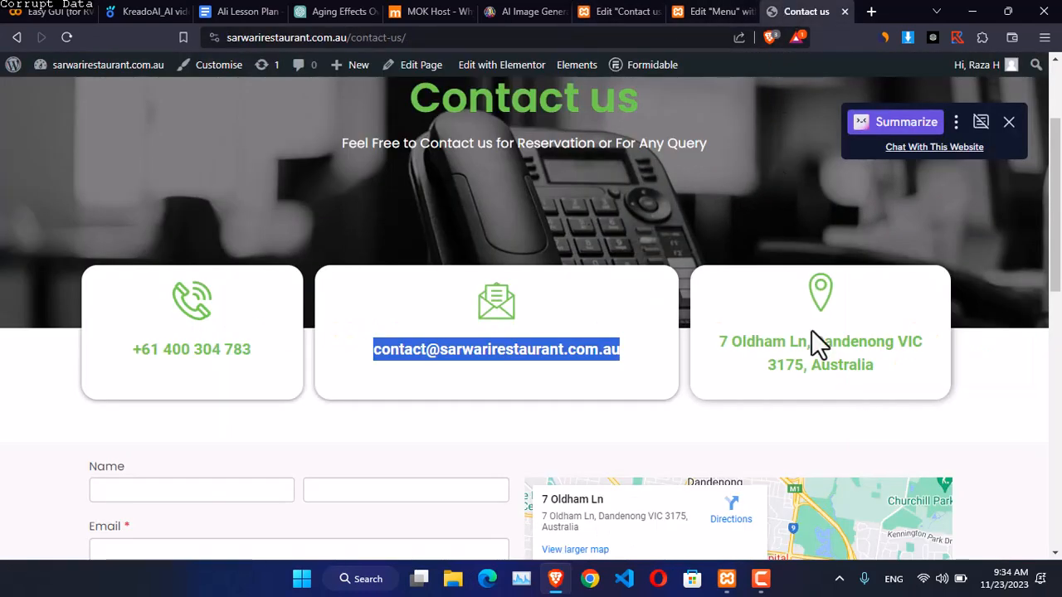
triple_click(812, 352)
key(ctrl+c)
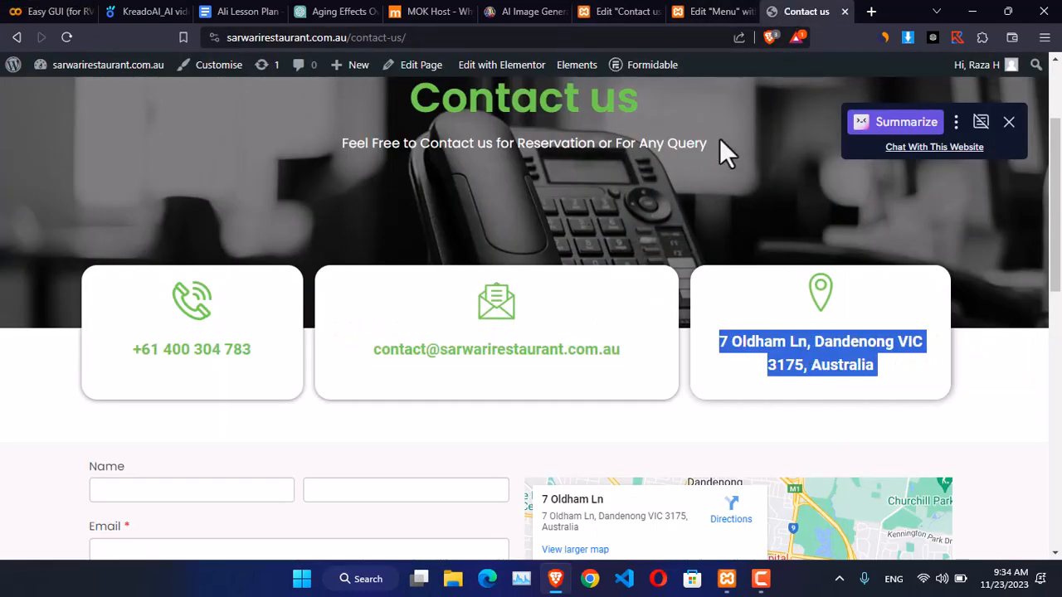
click(703, 11)
click(614, 12)
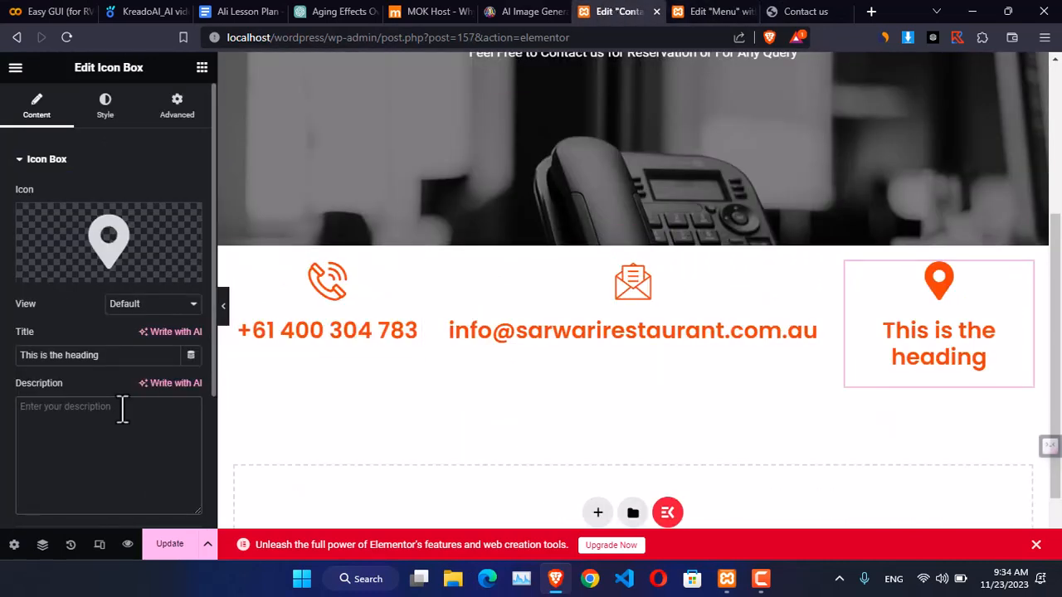
triple_click(110, 355)
key(ctrl+v)
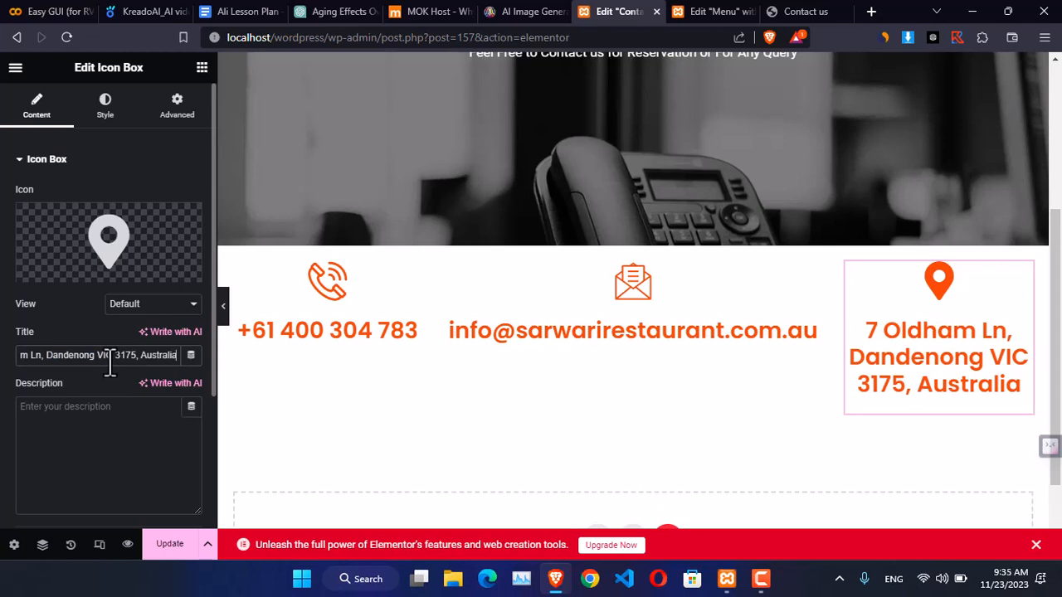
- Set the title HTML tag of the phone icon box to H5
click(308, 342)
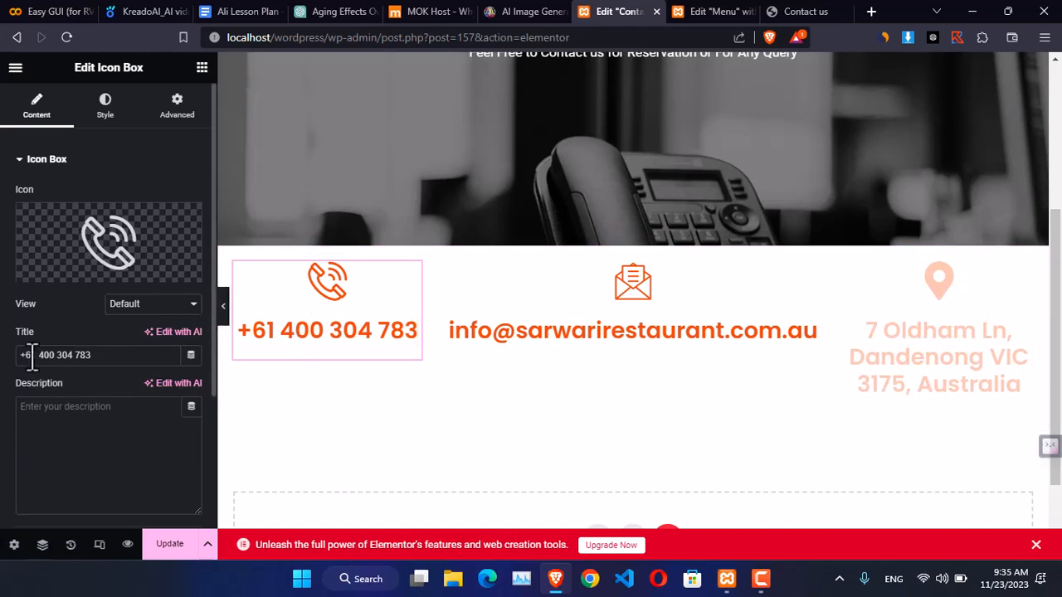
scroll(50, 353, down, 2)
click(128, 444)
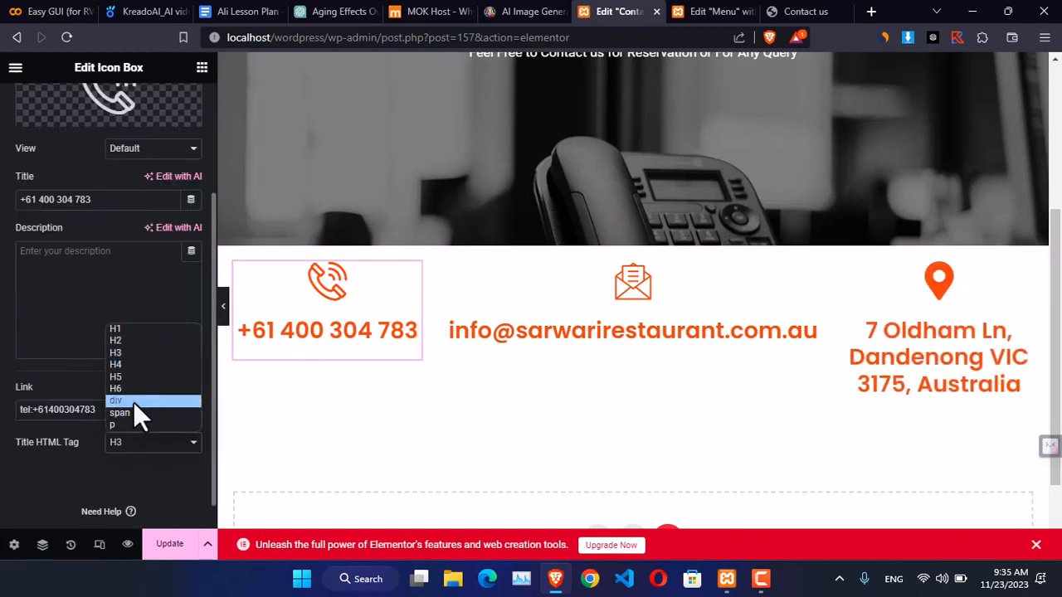
click(132, 388)
click(143, 444)
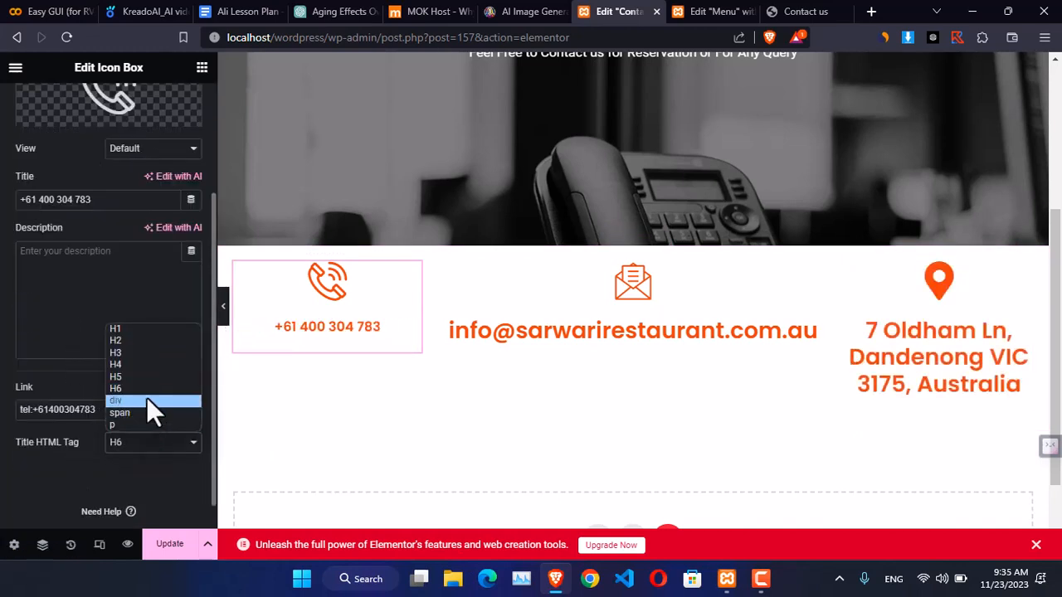
click(146, 378)
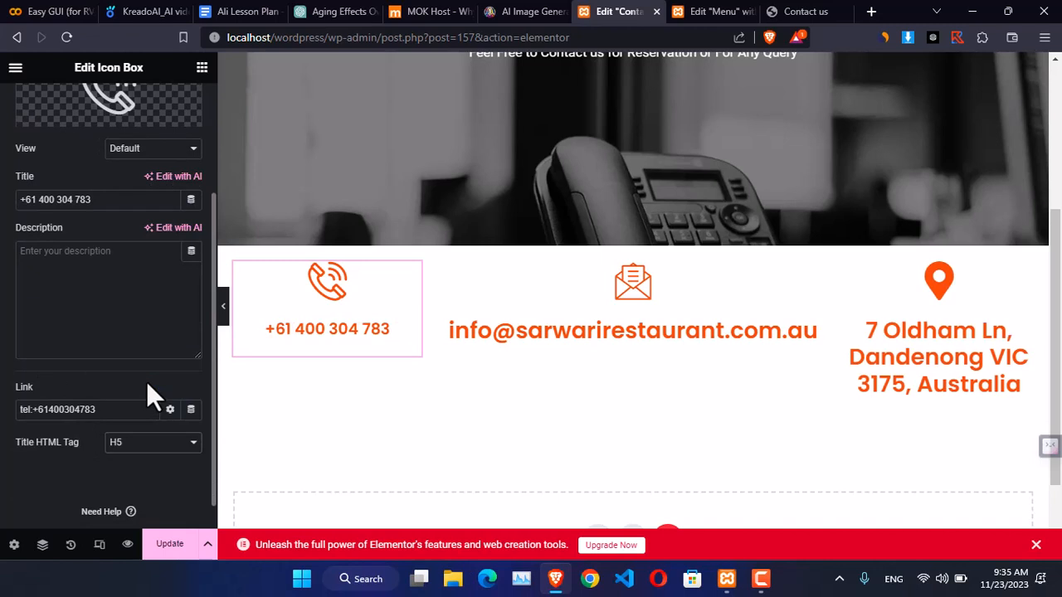
- Set the title HTML tag of both the e-mail and the address icon boxes to H5
click(609, 339)
scroll(133, 282, down, 2)
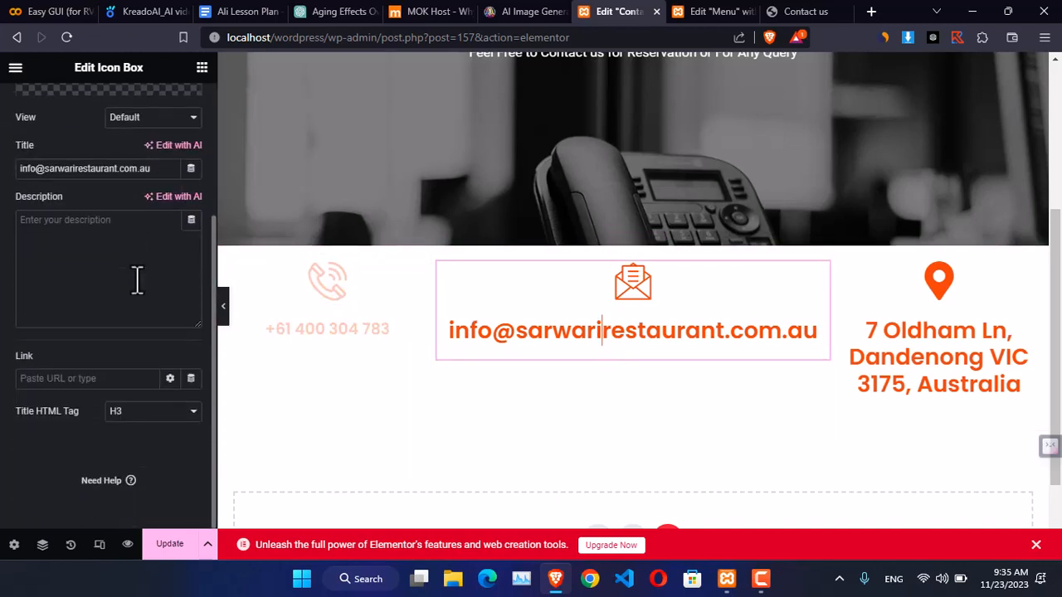
click(129, 415)
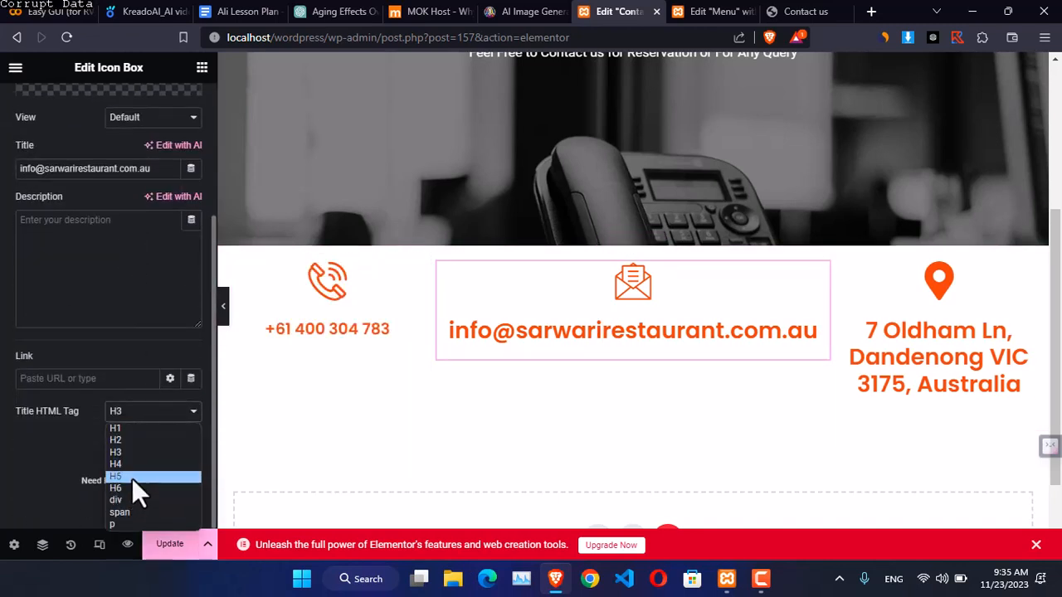
click(132, 478)
click(944, 340)
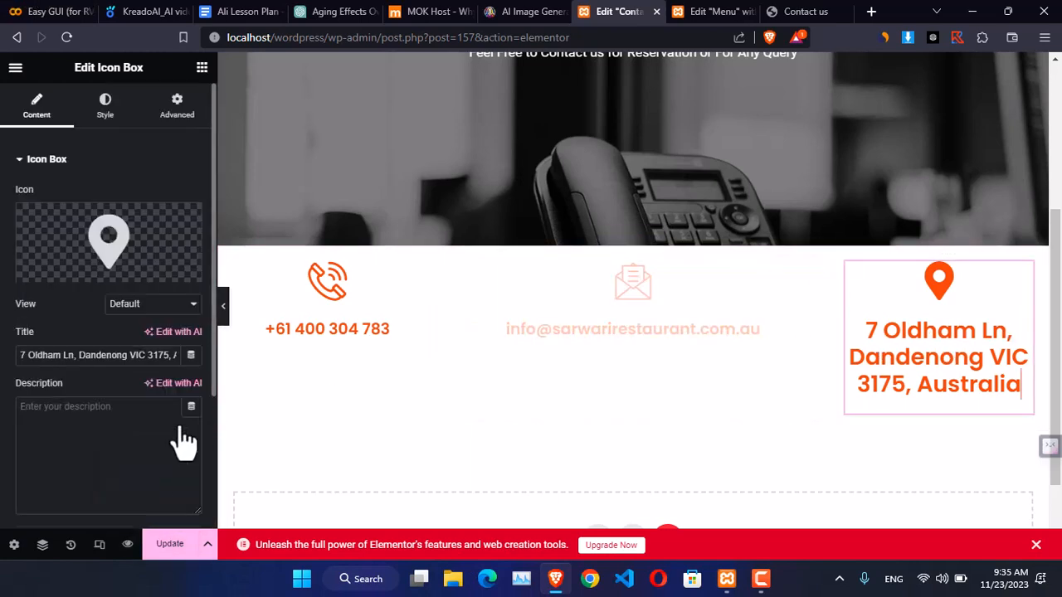
scroll(183, 444, down, 3)
click(131, 411)
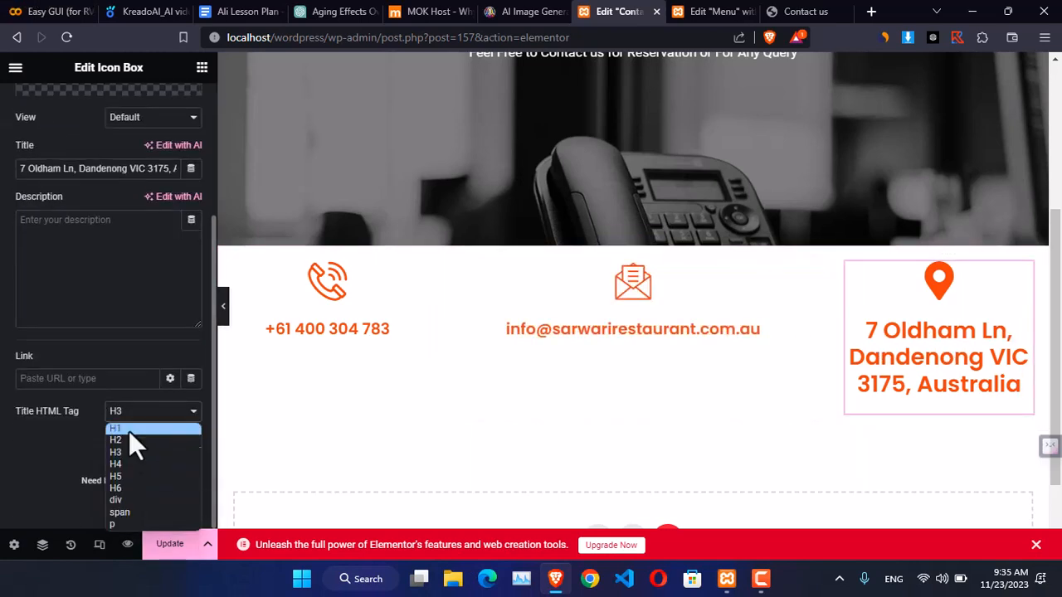
click(134, 479)
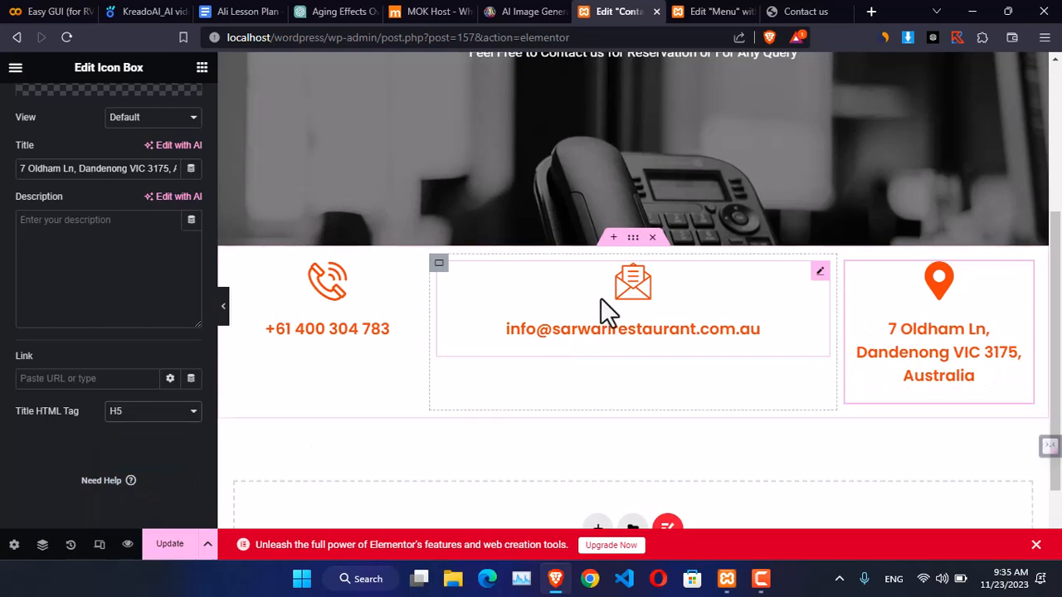
- Set Align Items and Justify Content to Center for the parent container holding the three contact columns
click(807, 12)
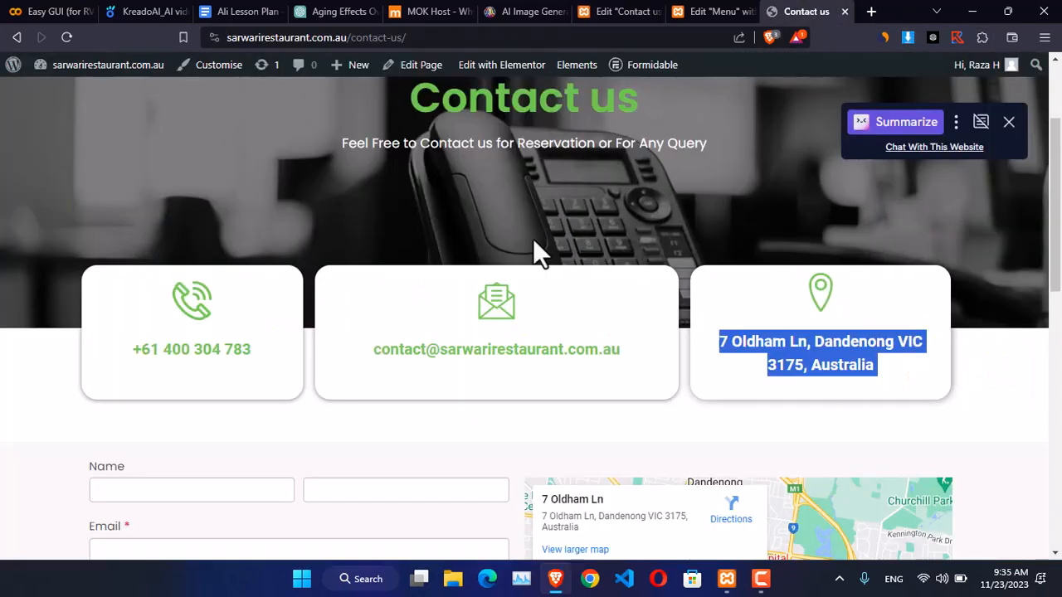
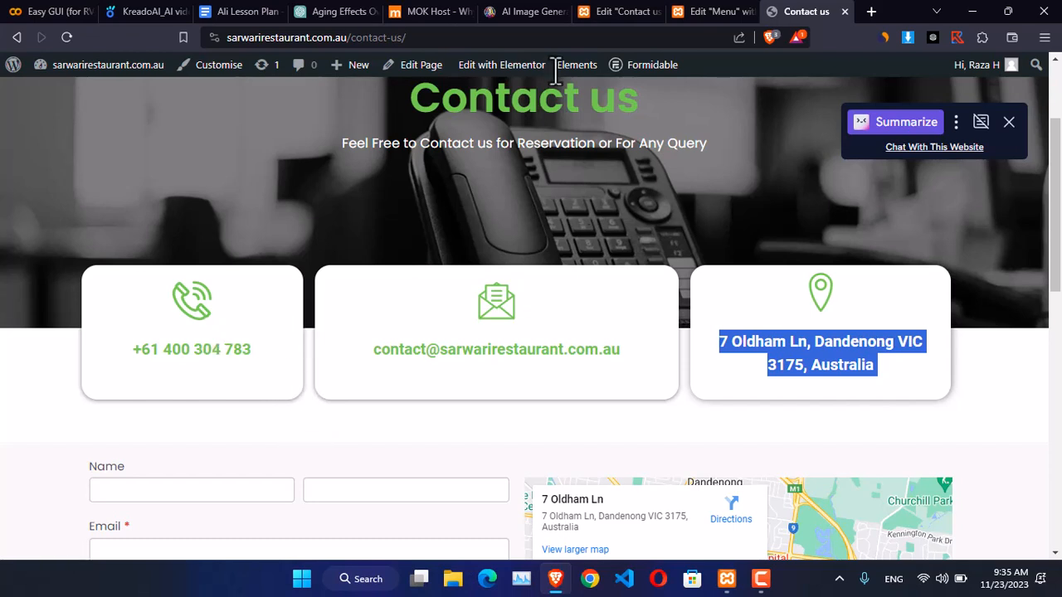
click(601, 11)
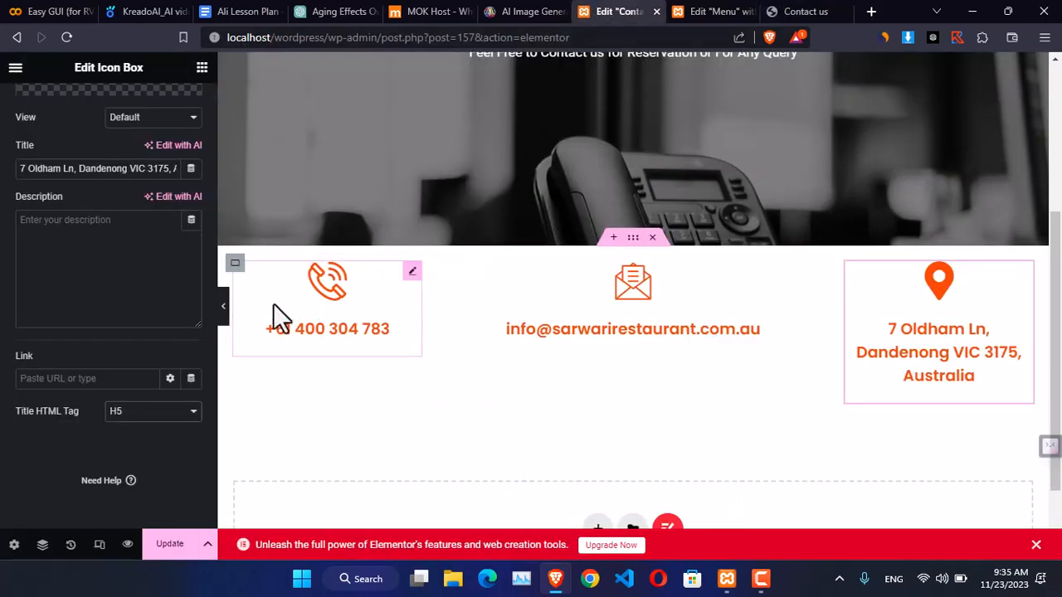
click(235, 264)
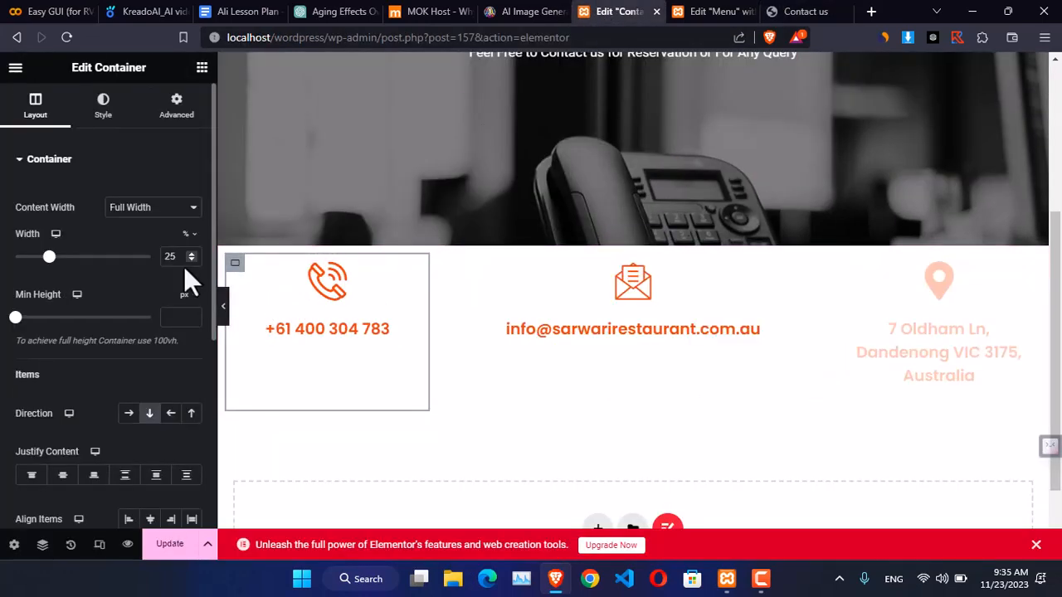
click(415, 271)
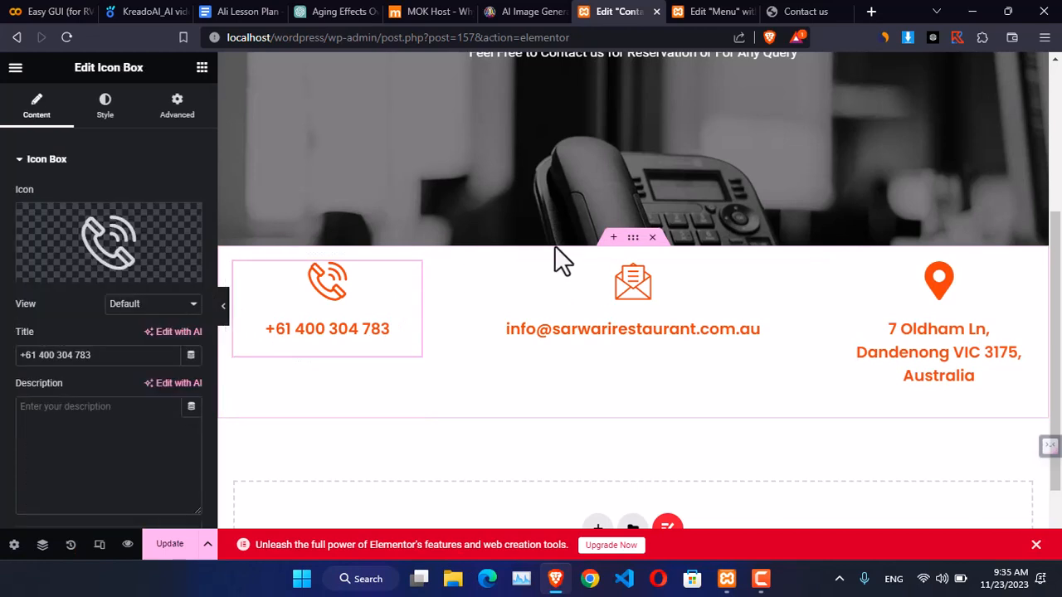
click(633, 239)
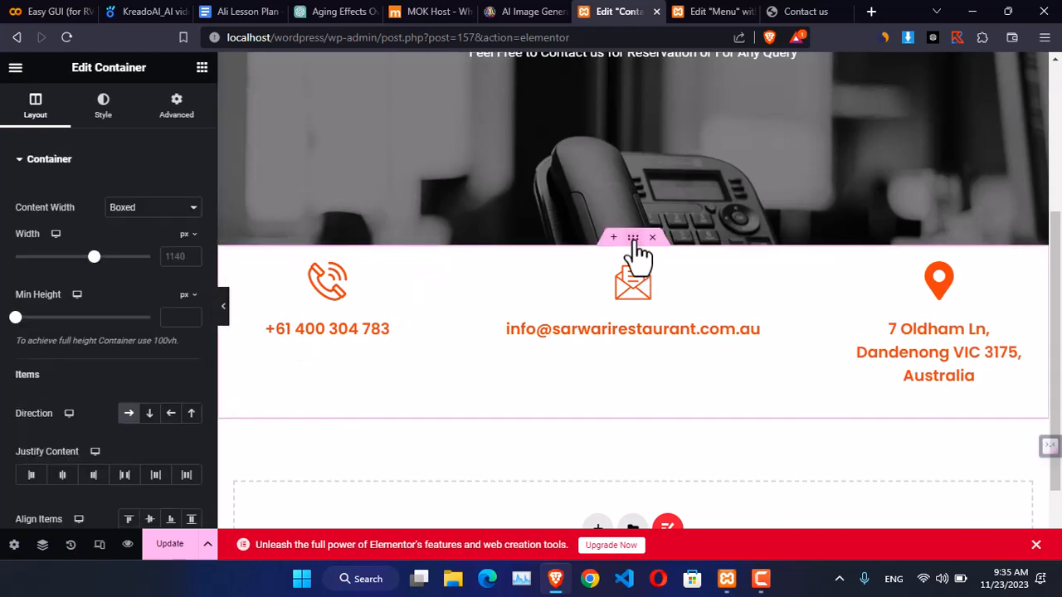
scroll(107, 448, down, 2)
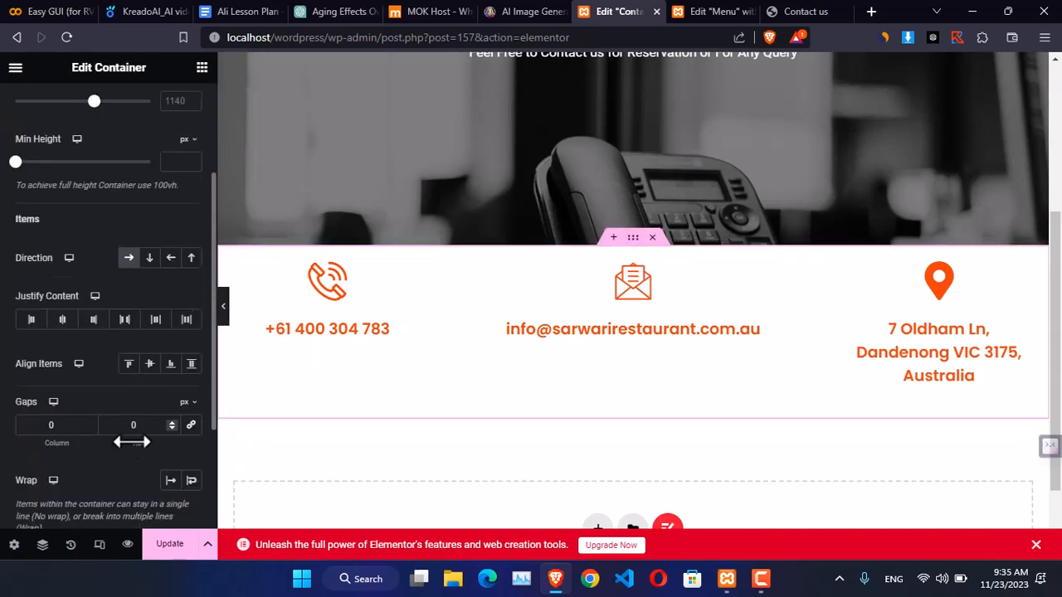
click(149, 365)
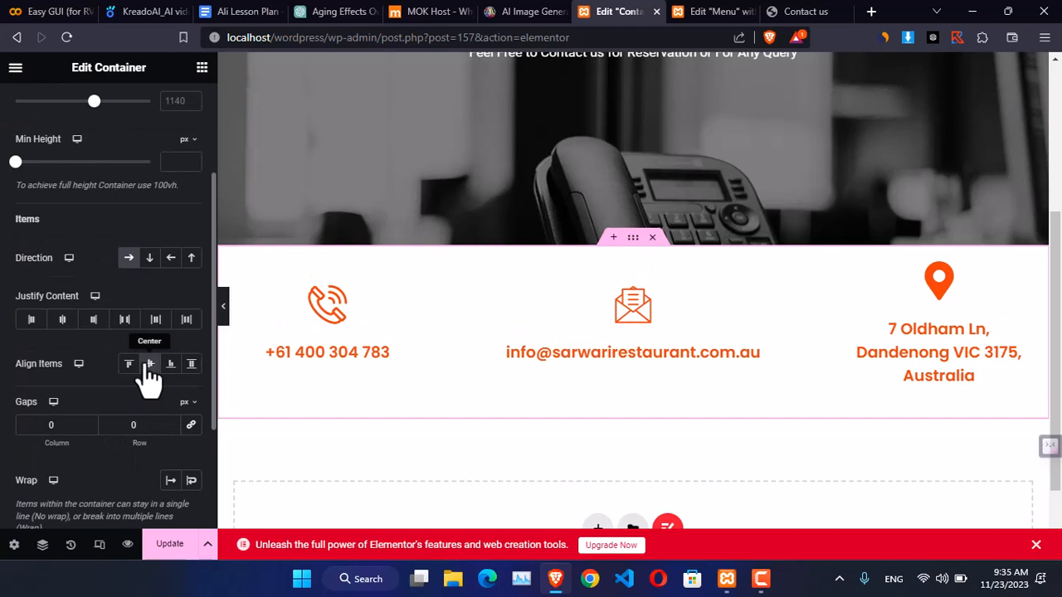
click(60, 320)
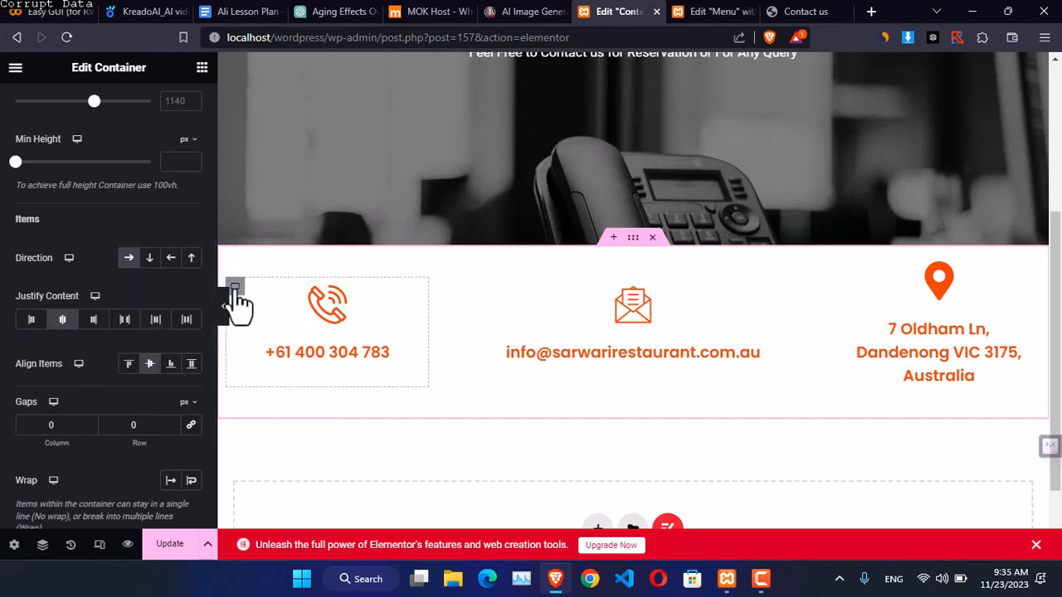
- Give the phone column's container a classic background in white, #FFFFFF
click(236, 289)
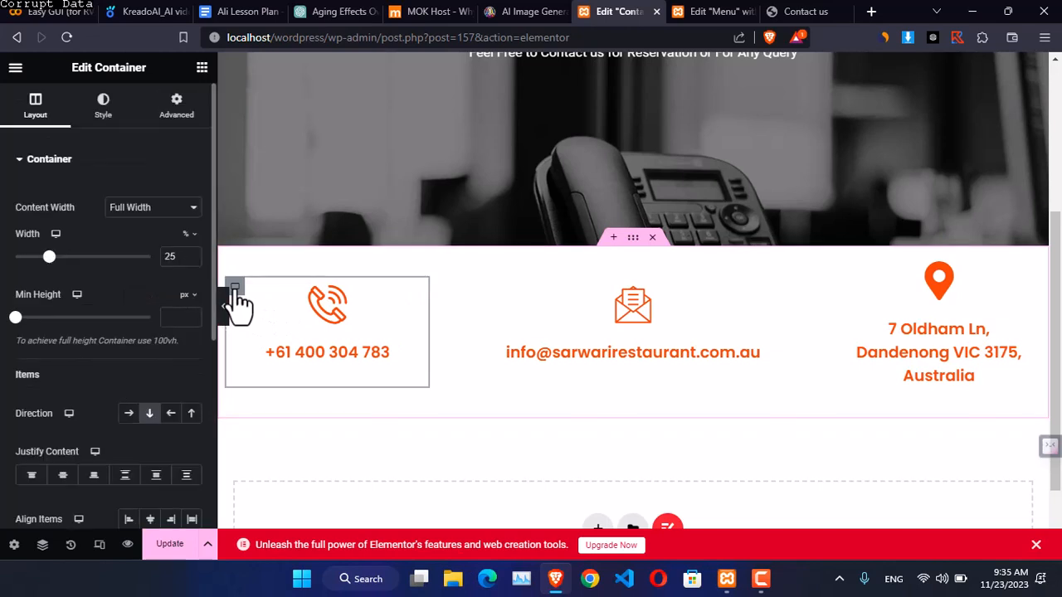
click(104, 116)
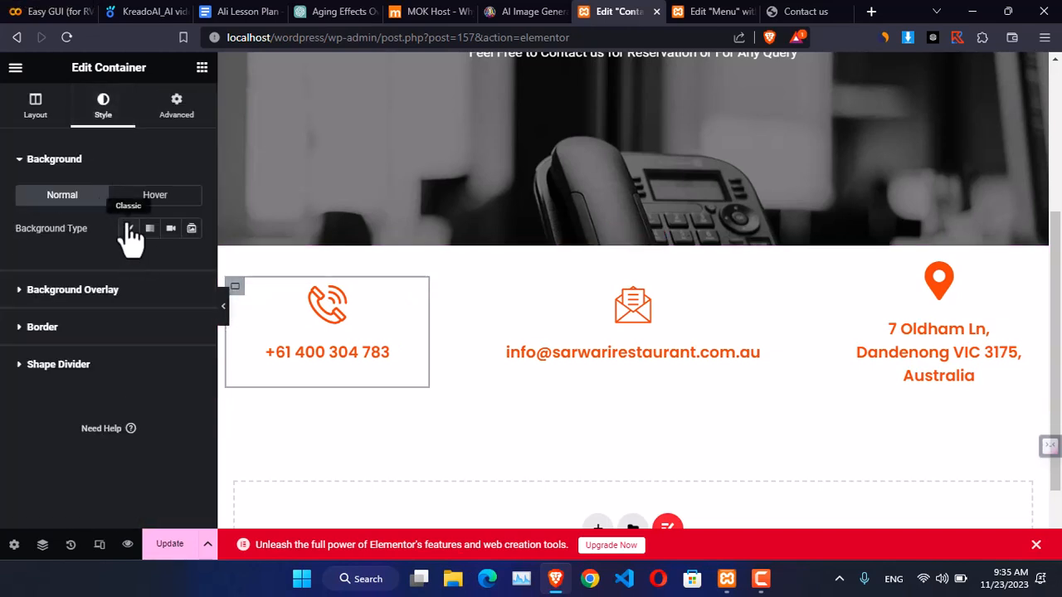
click(128, 232)
click(170, 260)
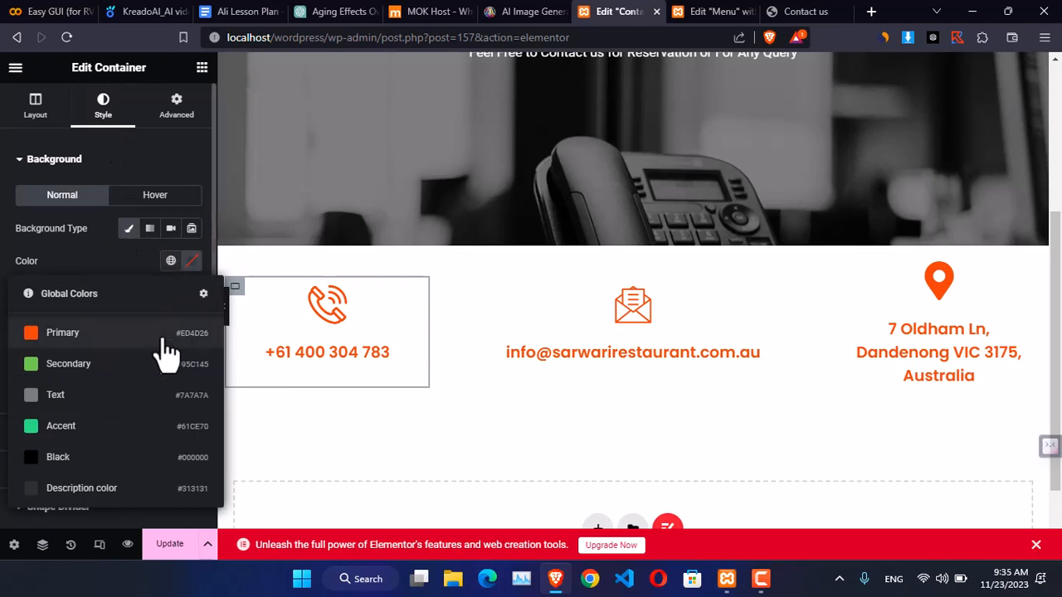
click(125, 338)
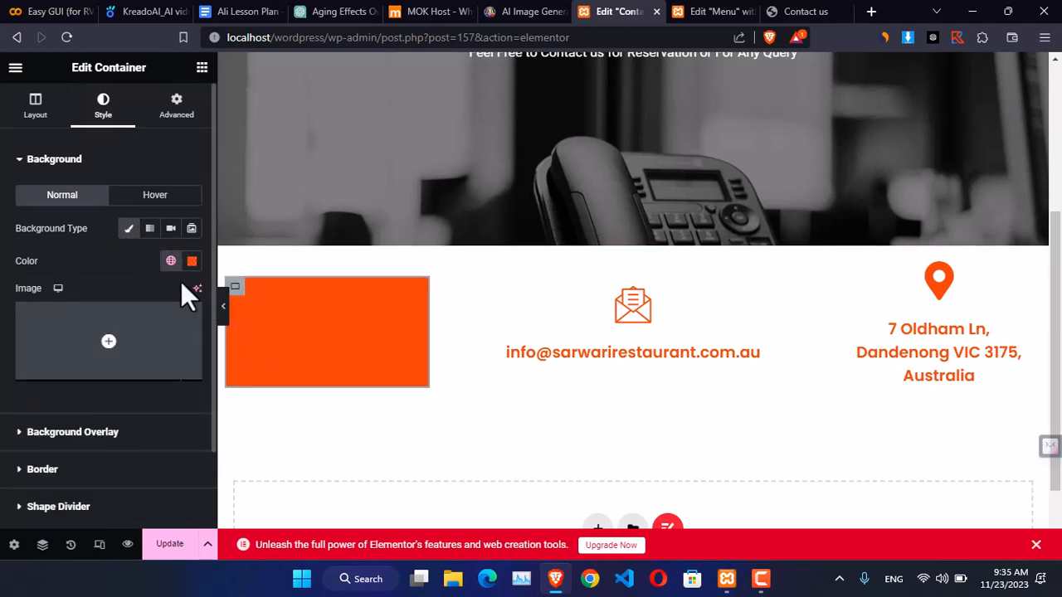
click(192, 261)
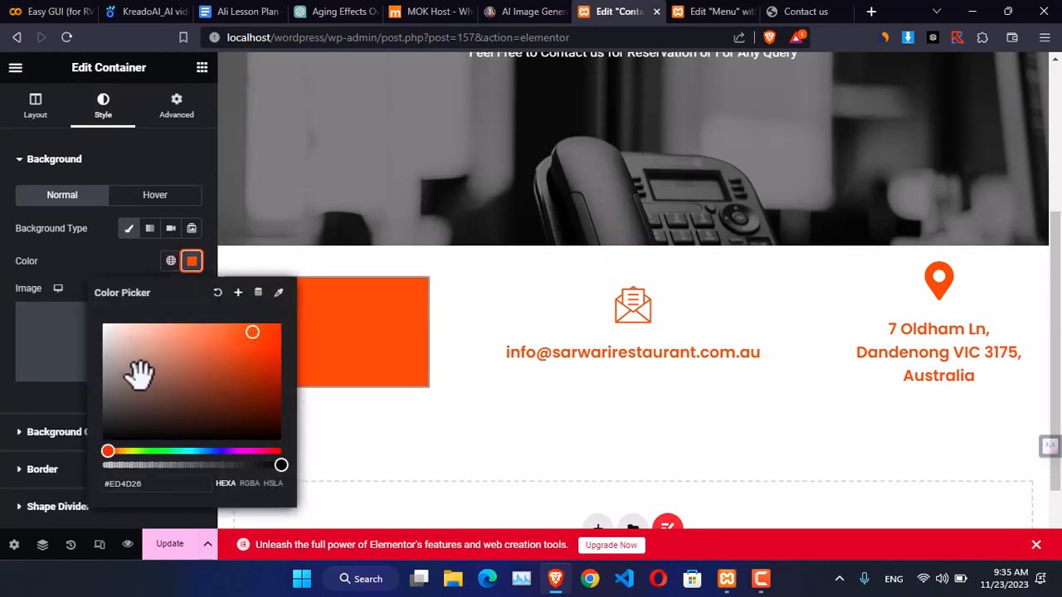
drag(106, 332, 87, 320)
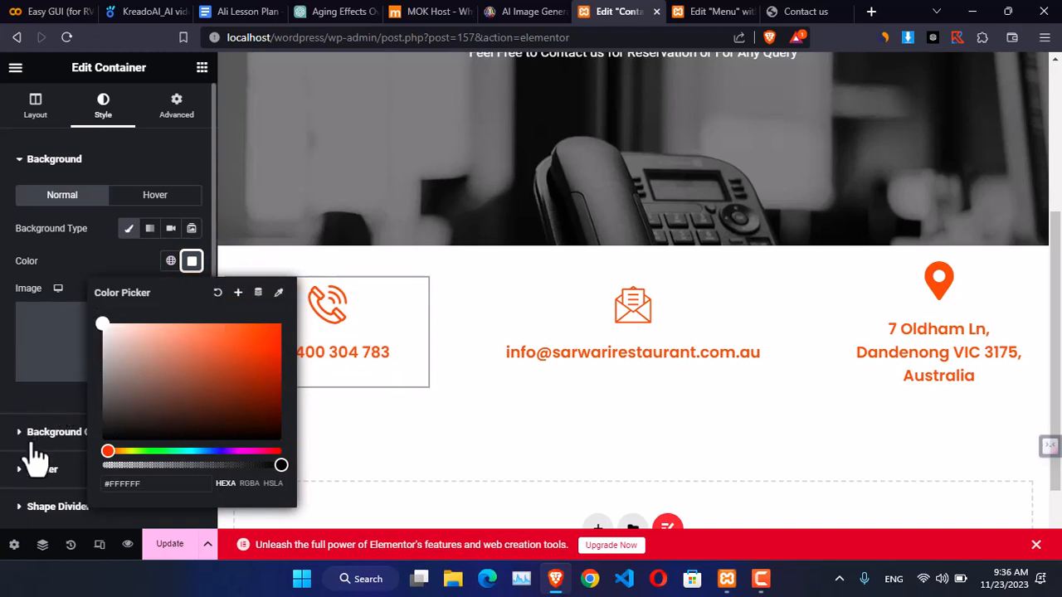
click(7, 340)
- Set the border radius of the phone column's container to 12 px on all four corners
scroll(7, 398, down, 2)
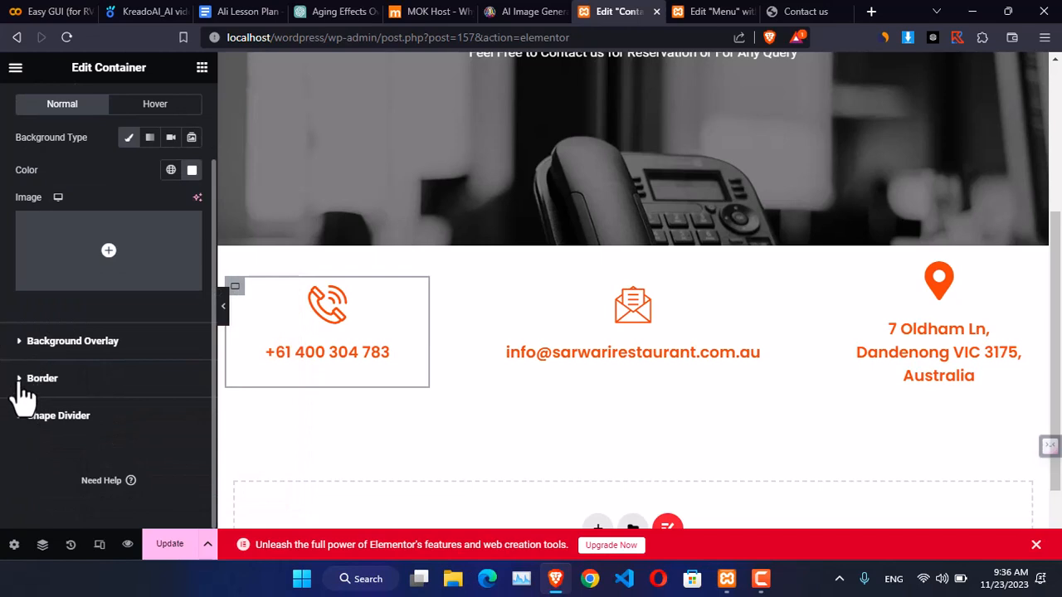
click(14, 384)
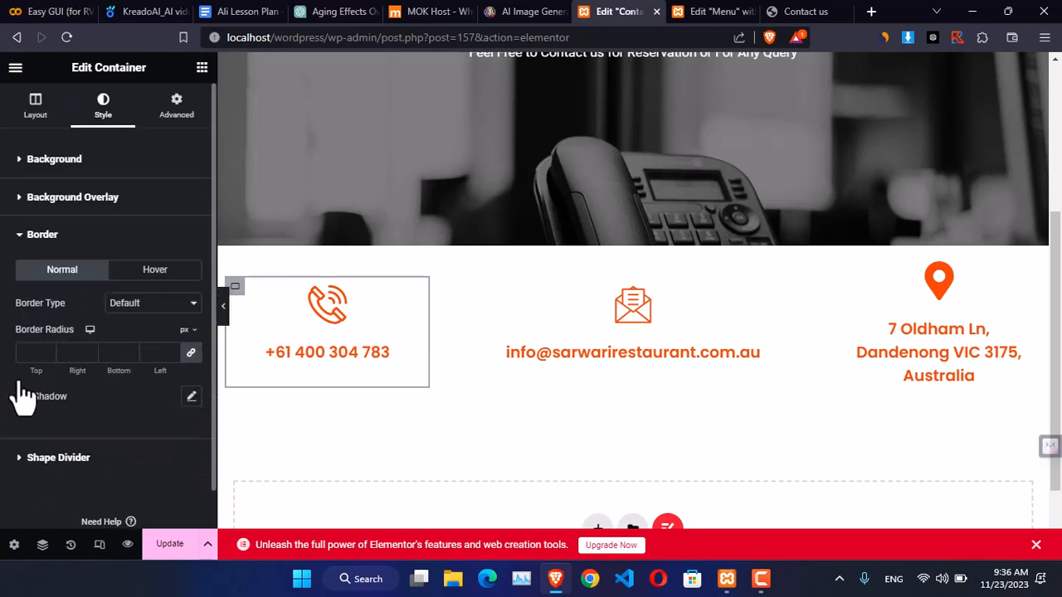
click(166, 351)
text(12)
- Examine the layout, background overlay, border and advanced settings of the phone column's container
click(35, 112)
scroll(87, 315, down, 2)
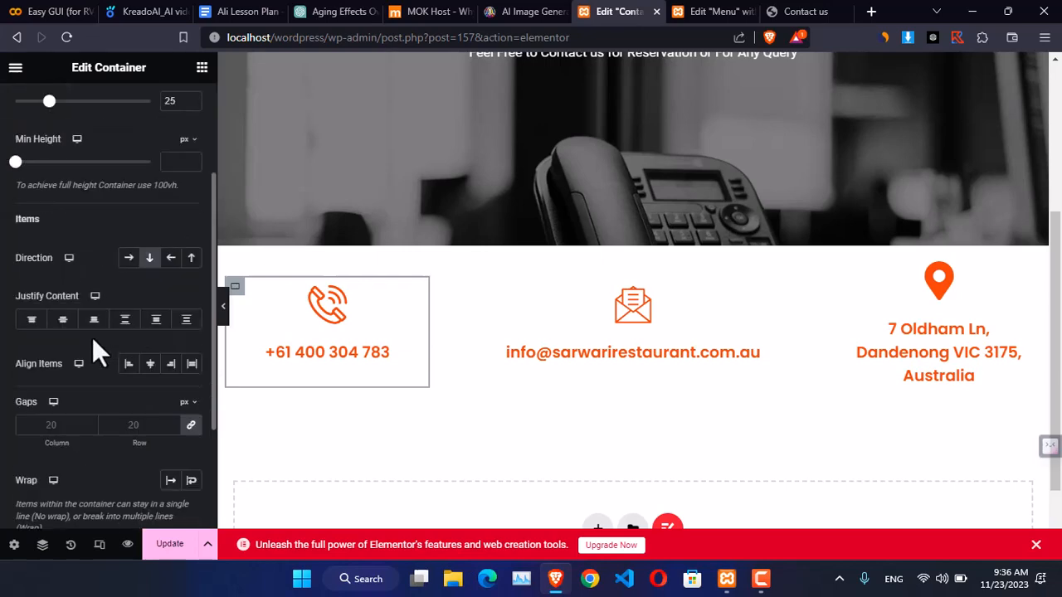
scroll(92, 340, down, 2)
scroll(93, 315, up, 4)
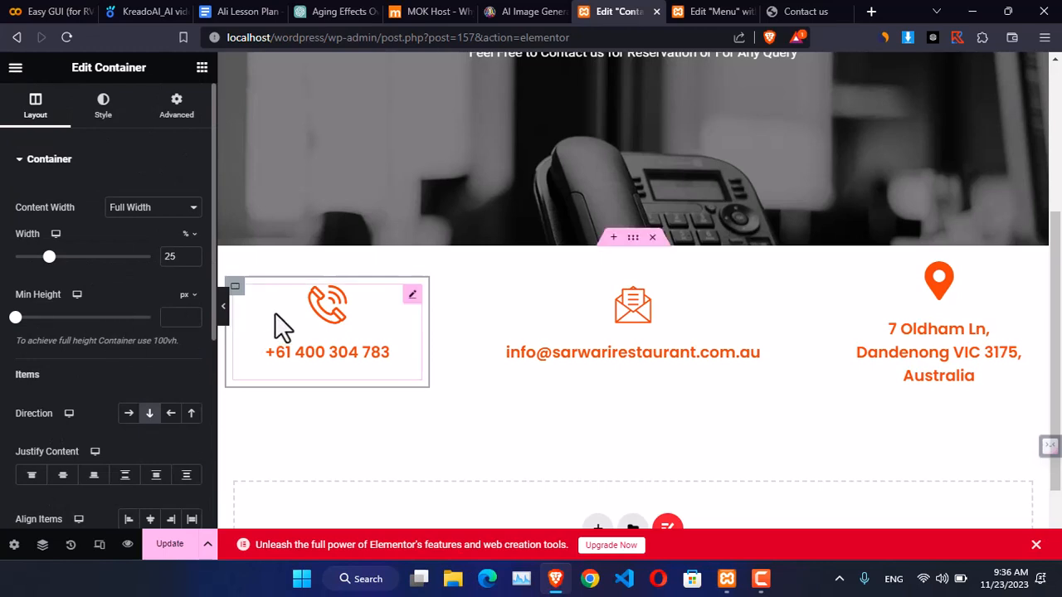
click(108, 118)
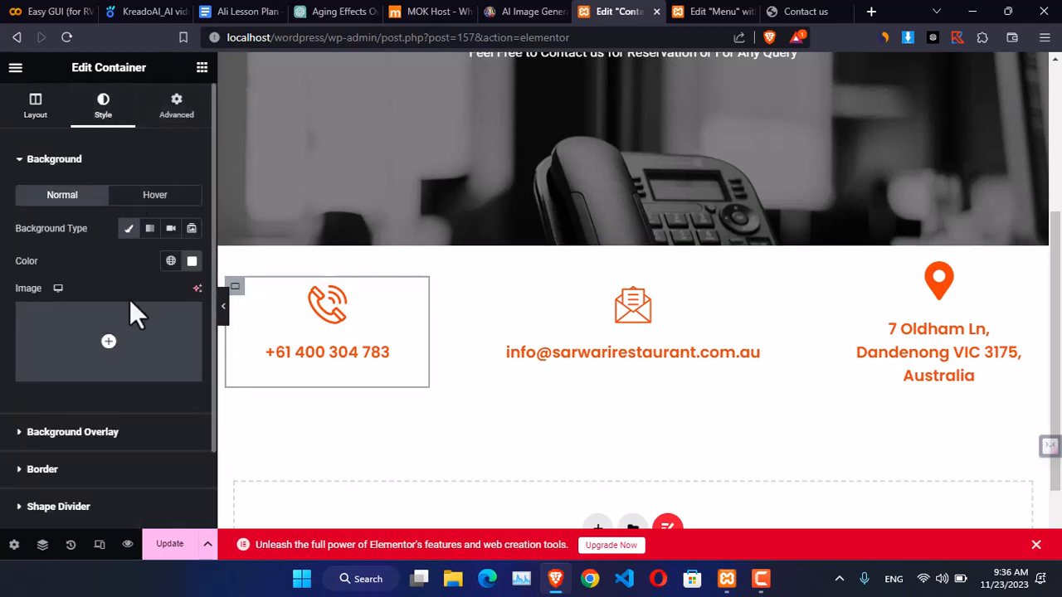
click(100, 427)
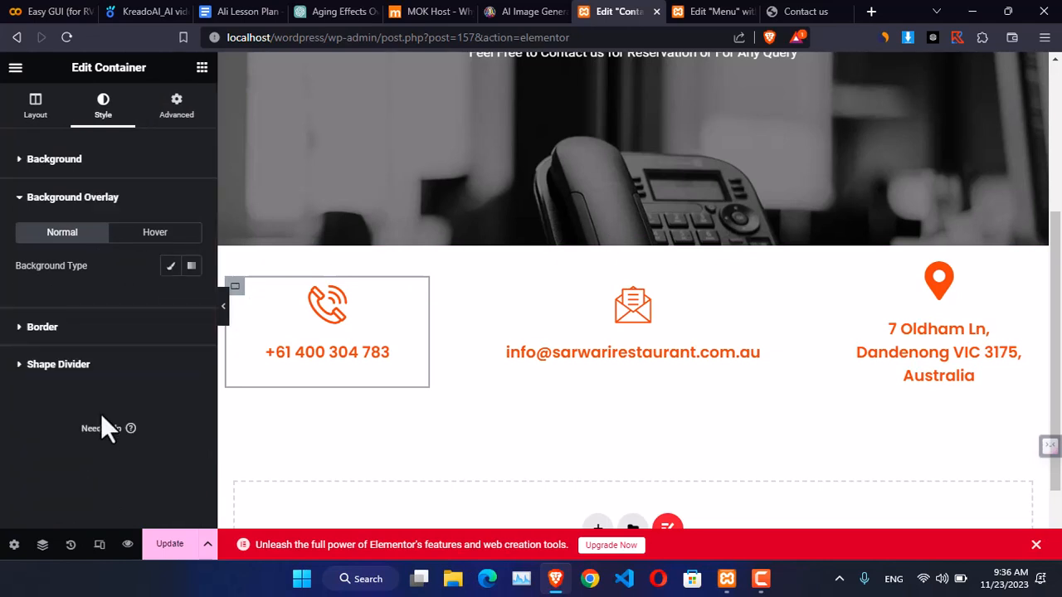
click(43, 330)
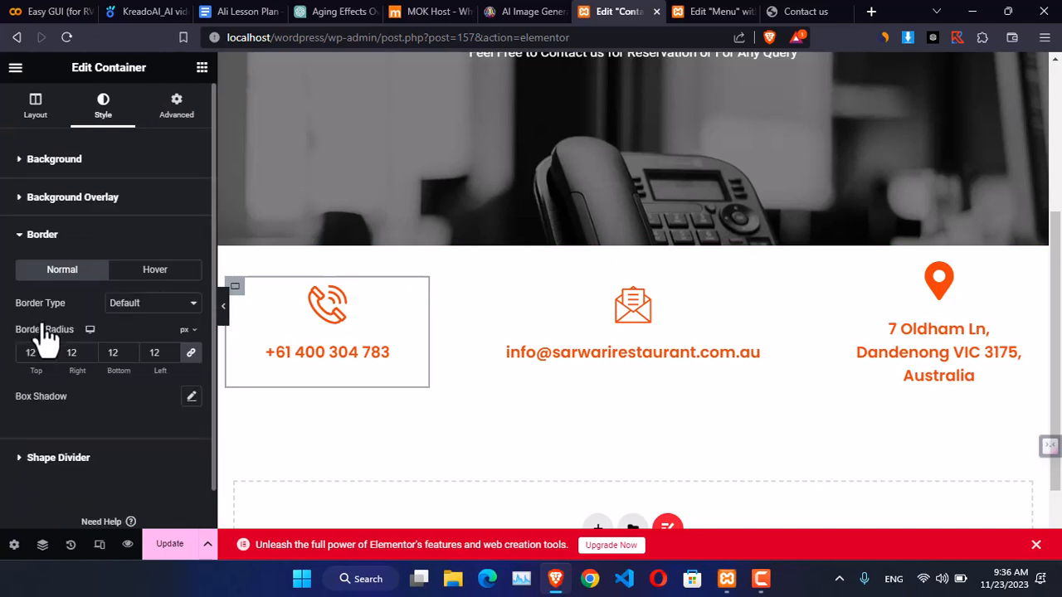
click(175, 106)
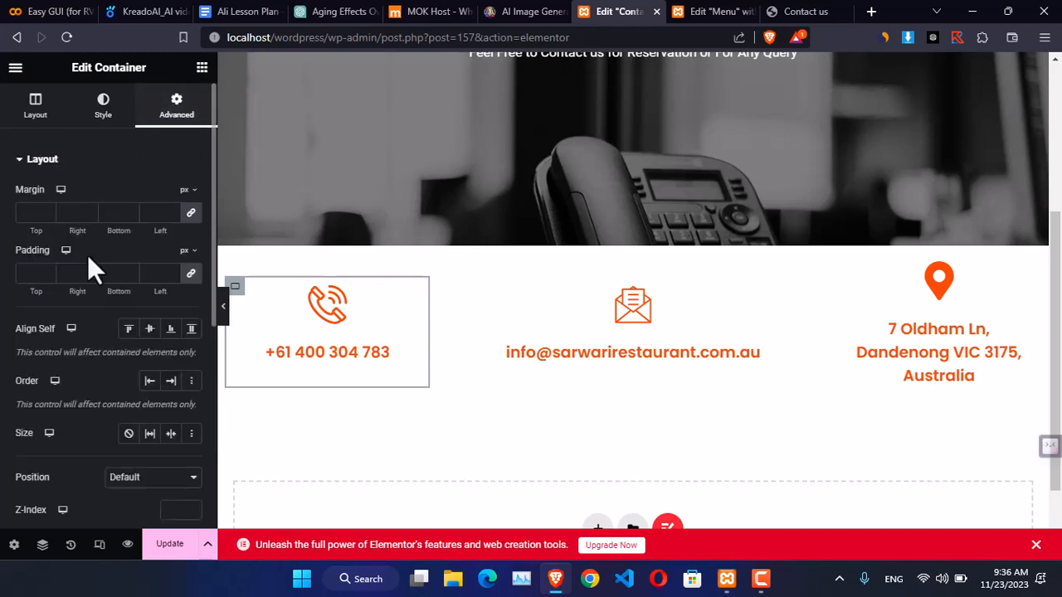
scroll(89, 282, down, 3)
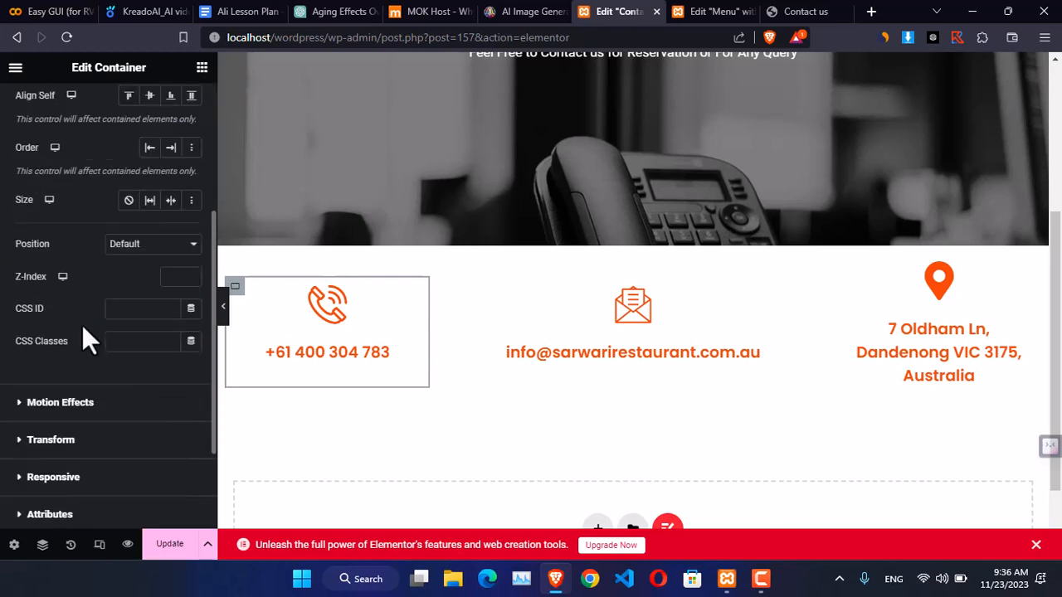
scroll(84, 336, down, 1)
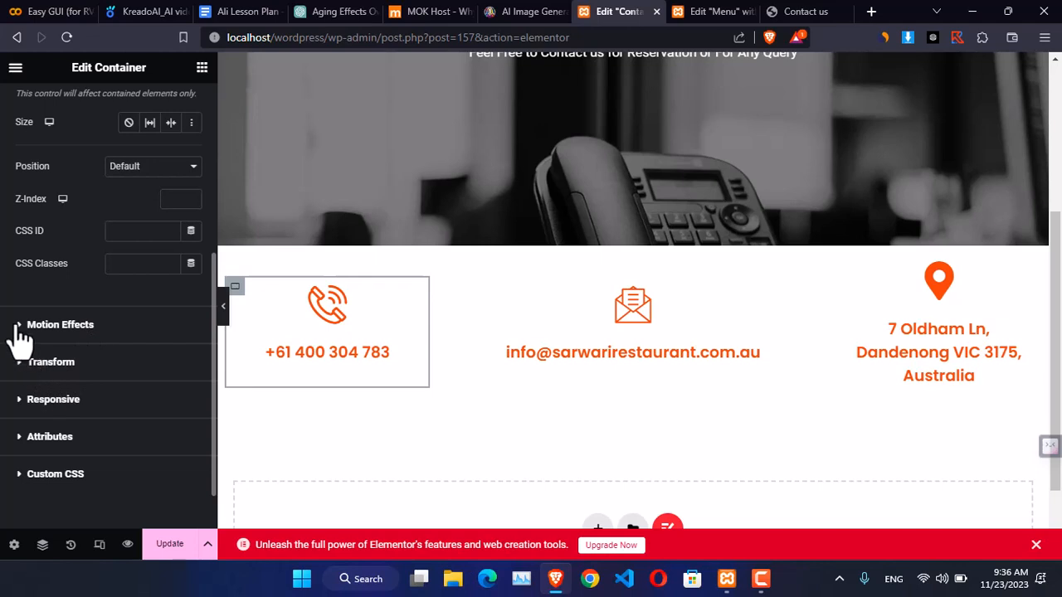
scroll(76, 298, up, 2)
scroll(76, 289, up, 2)
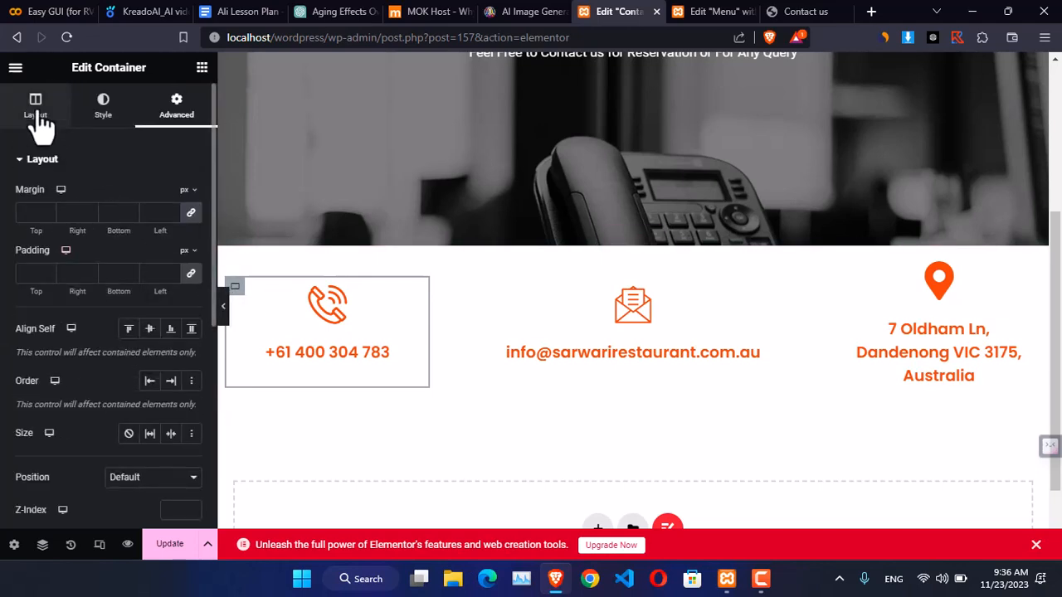
click(37, 116)
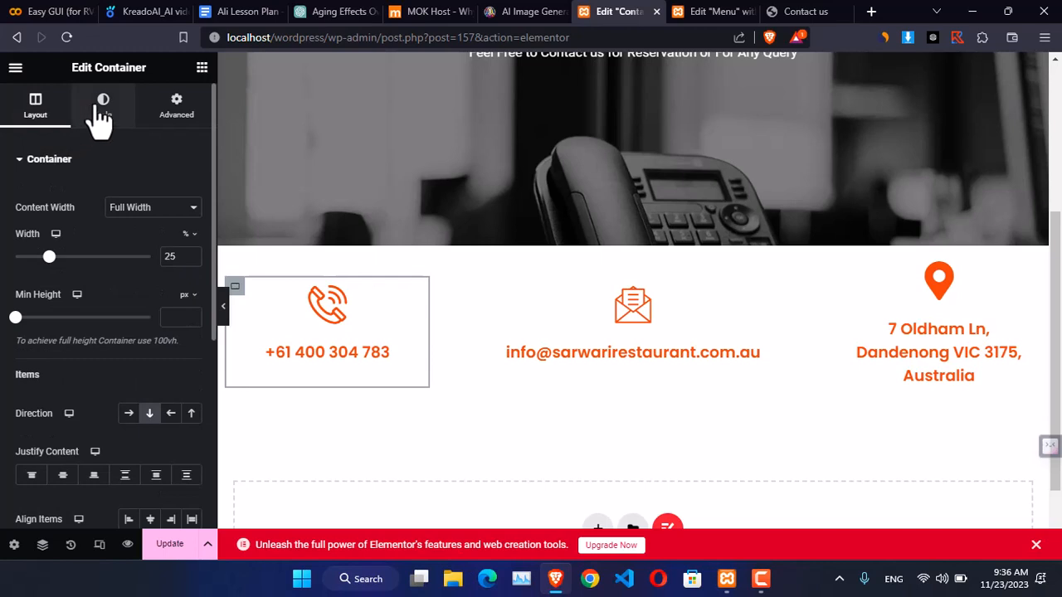
- Set the background overlay type of the phone column's container to Classic
click(101, 116)
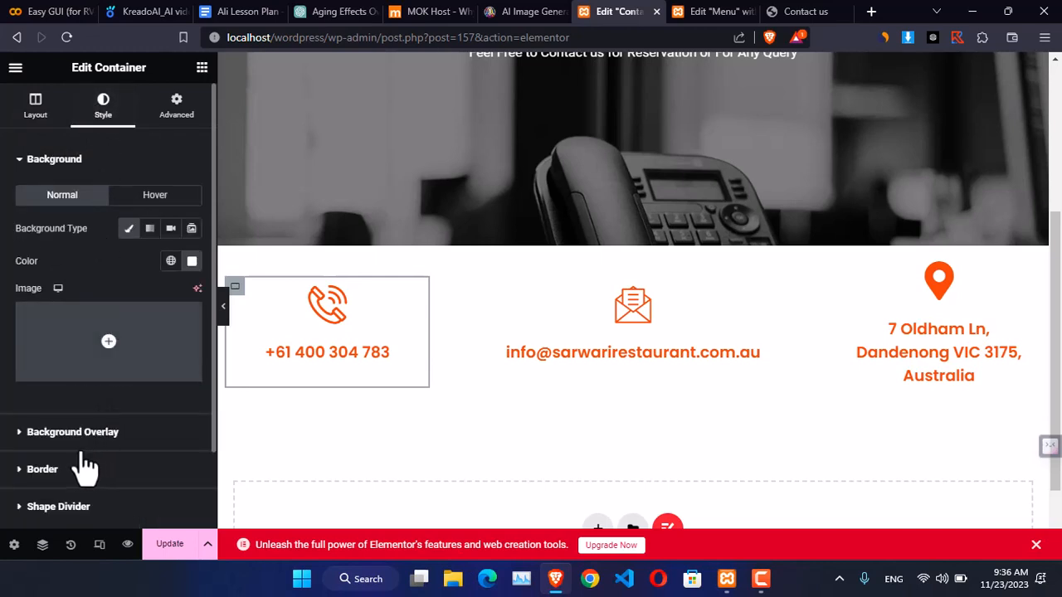
scroll(77, 440, down, 1)
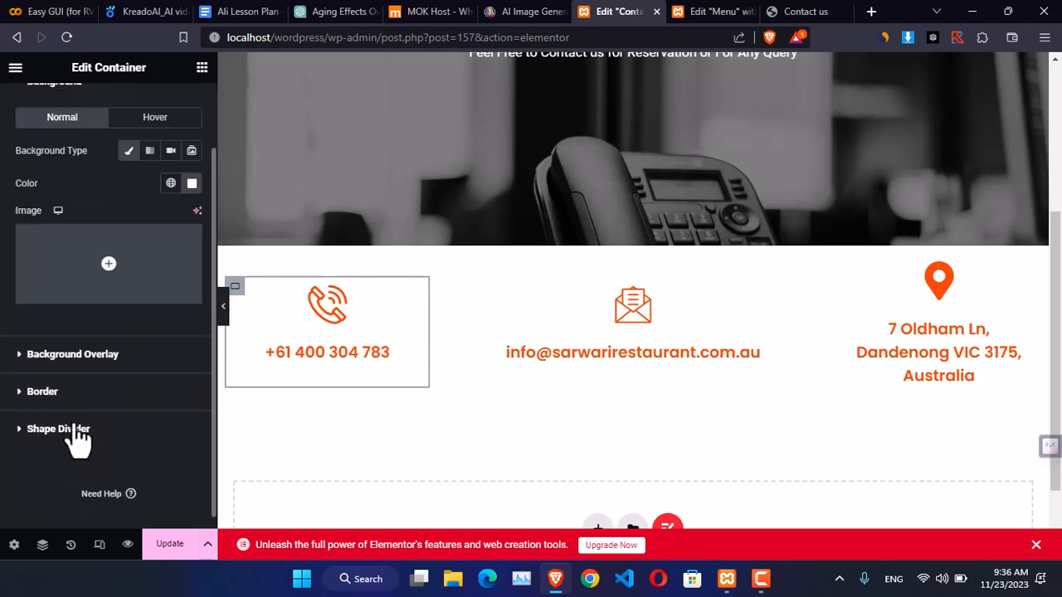
click(22, 353)
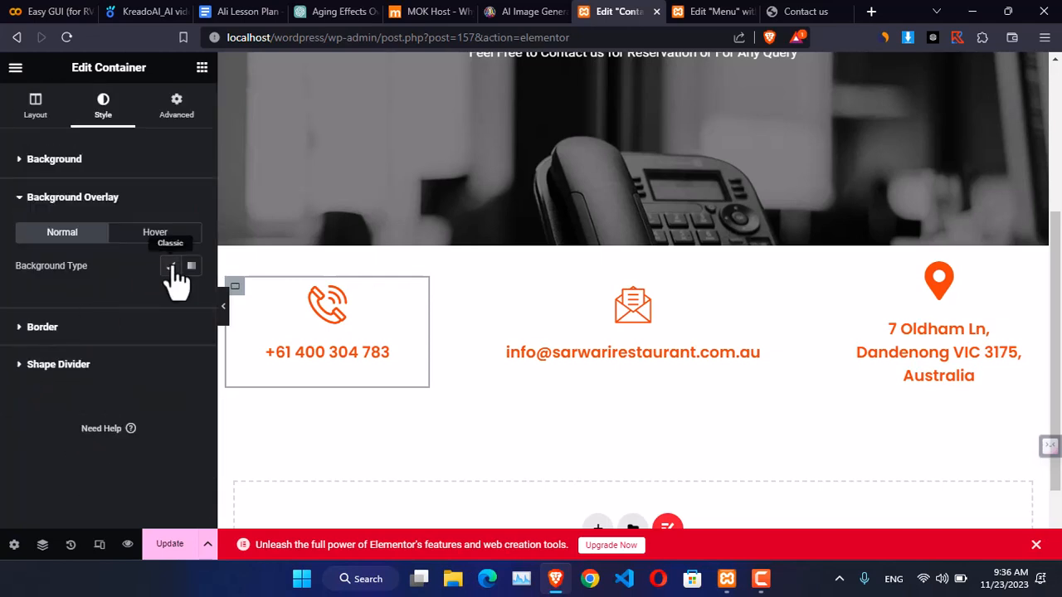
click(172, 267)
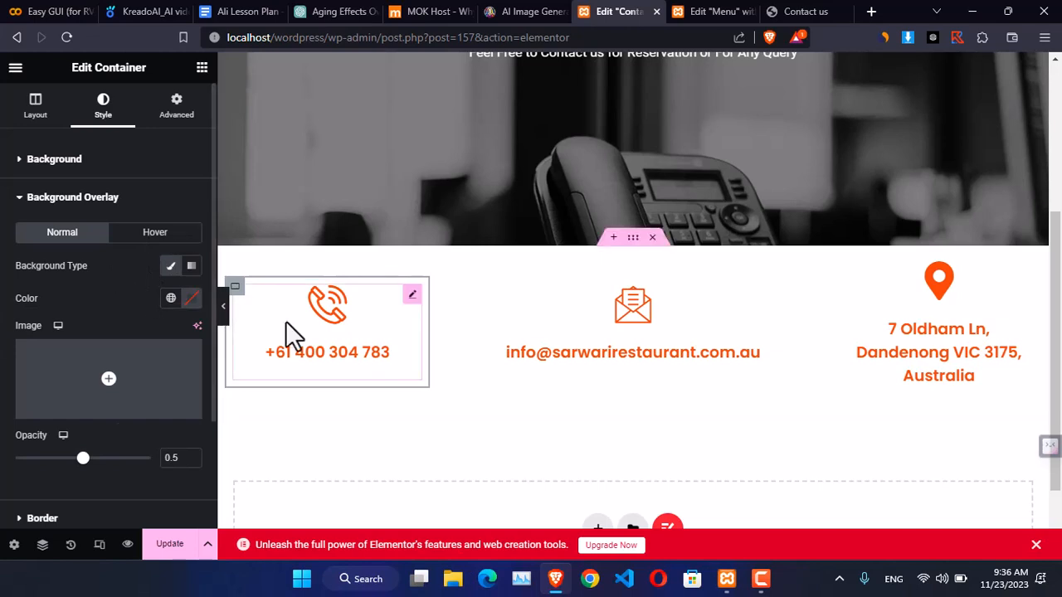
click(414, 299)
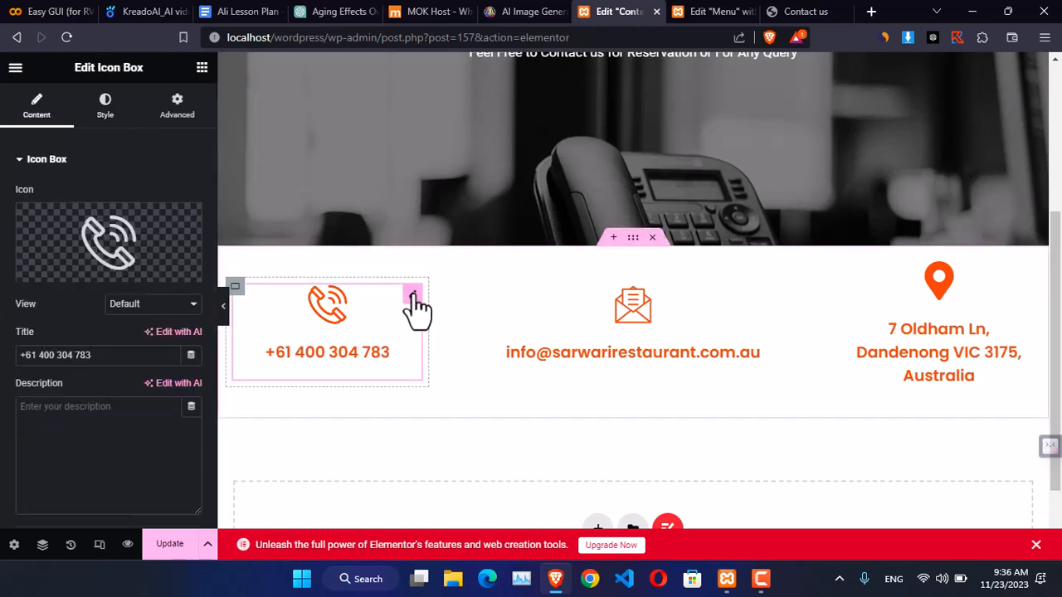
click(105, 108)
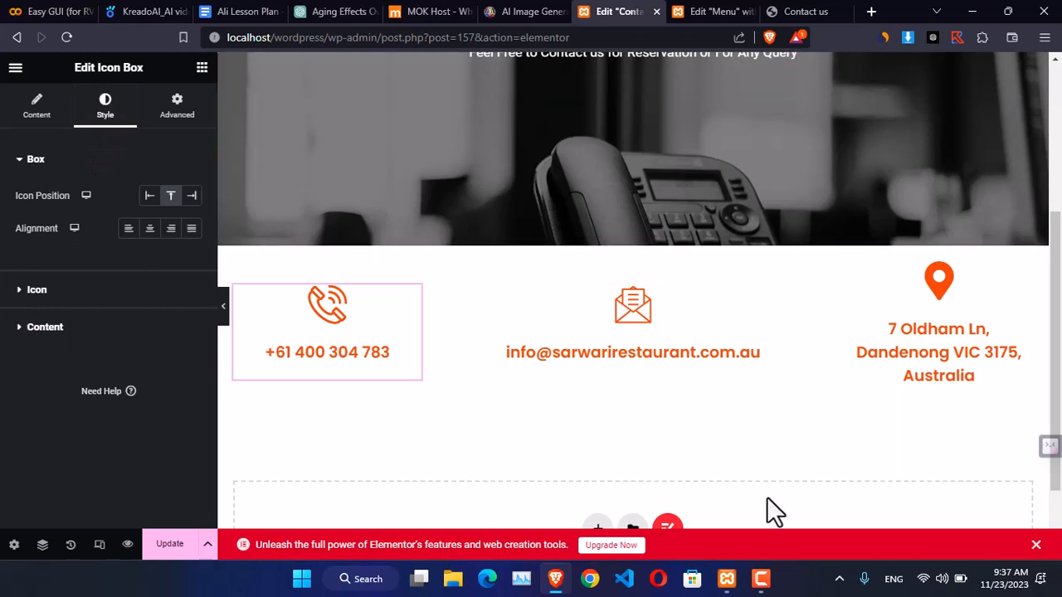
click(777, 580)
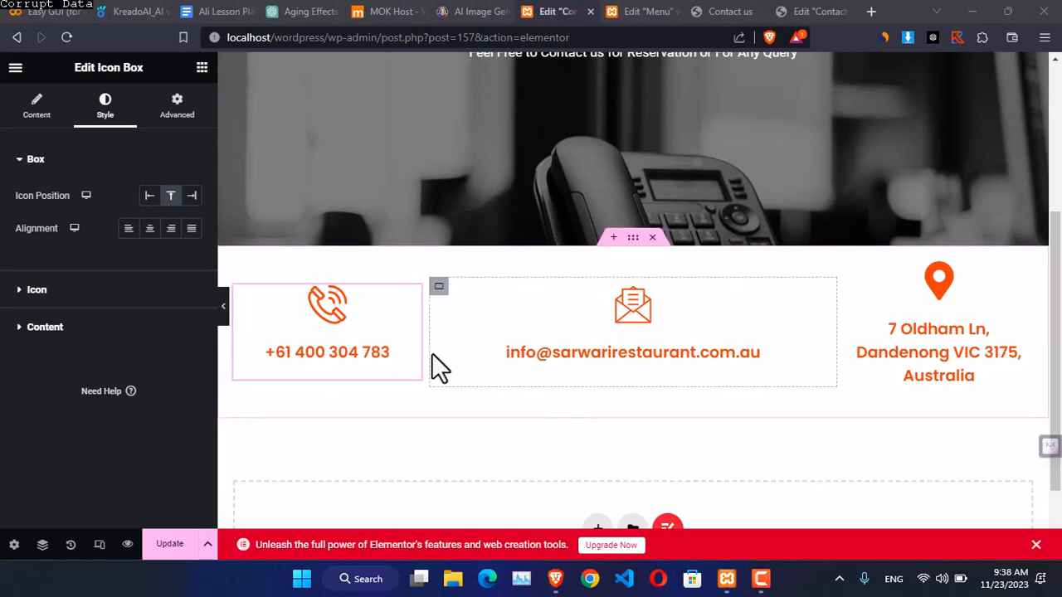
- Open the Navigator and select the phone column's container in the page structure
right_click(438, 408)
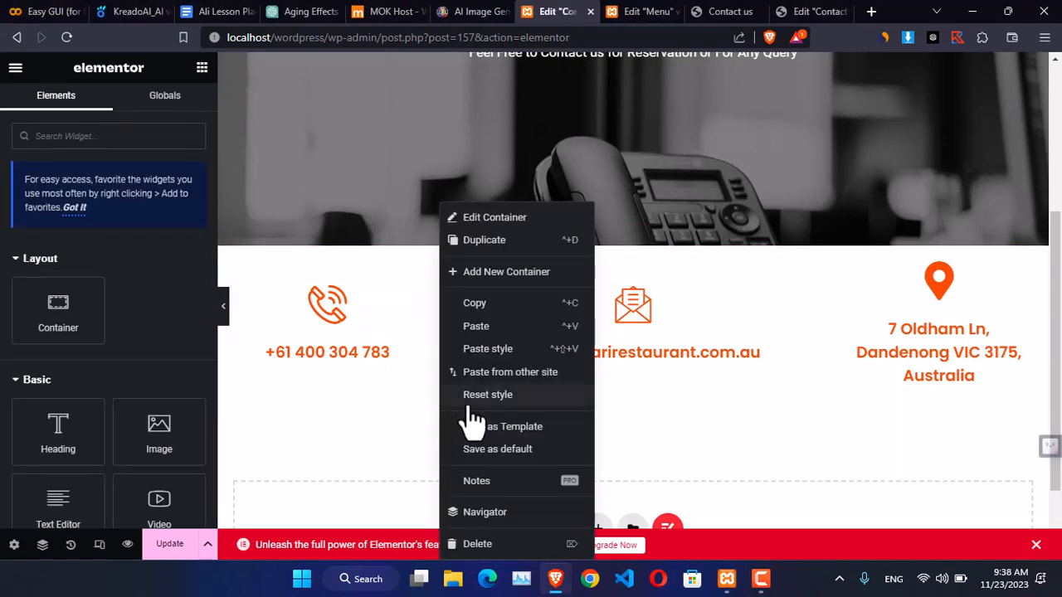
click(487, 522)
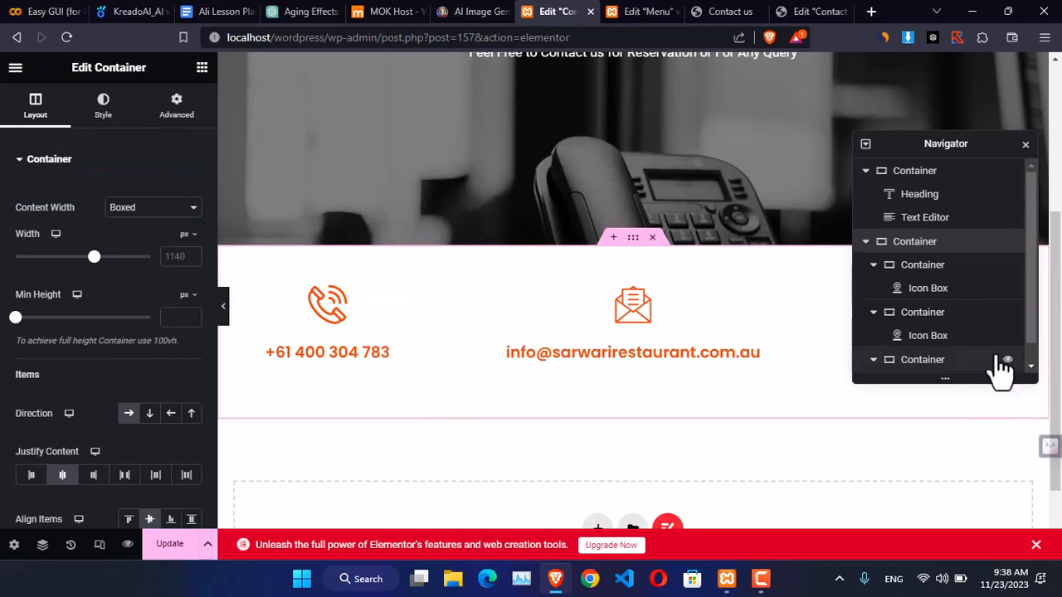
scroll(933, 307, down, 1)
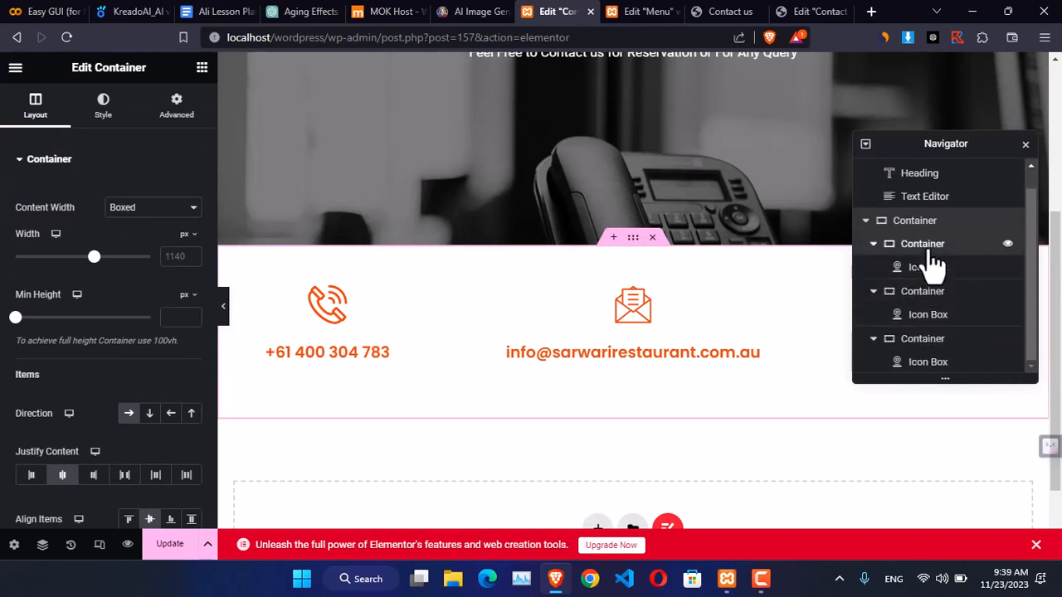
click(933, 256)
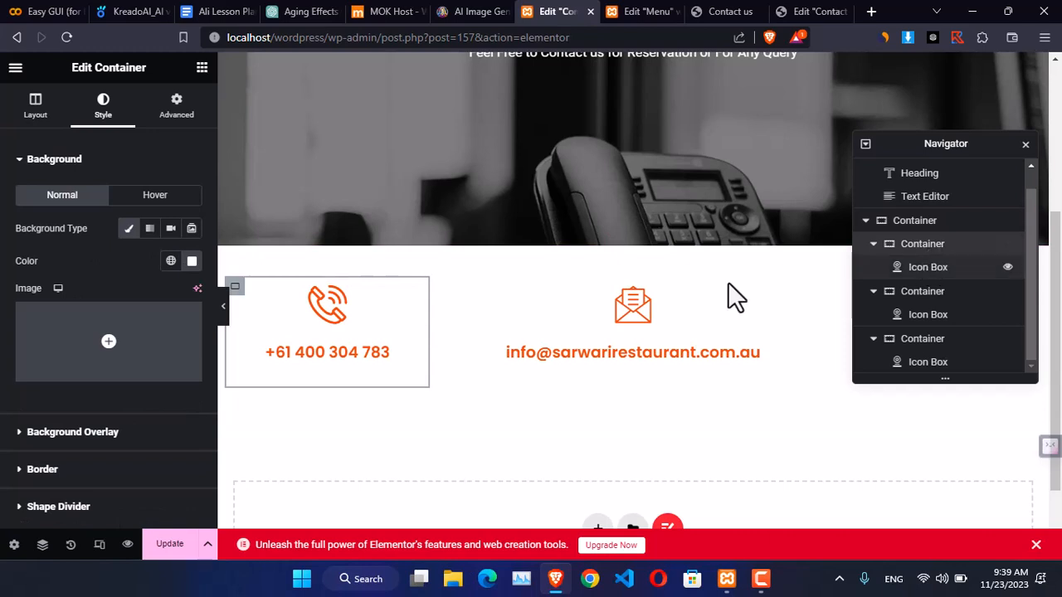
- Review the phone container's layout and background settings and compare them with the style options of its icon box
click(38, 108)
scroll(71, 253, down, 5)
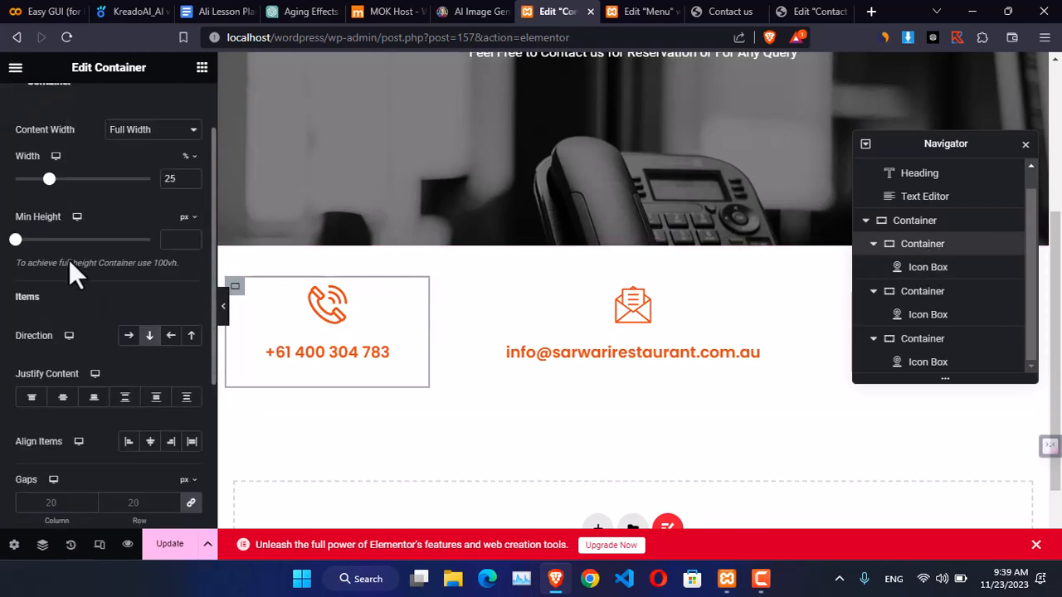
scroll(68, 265, down, 1)
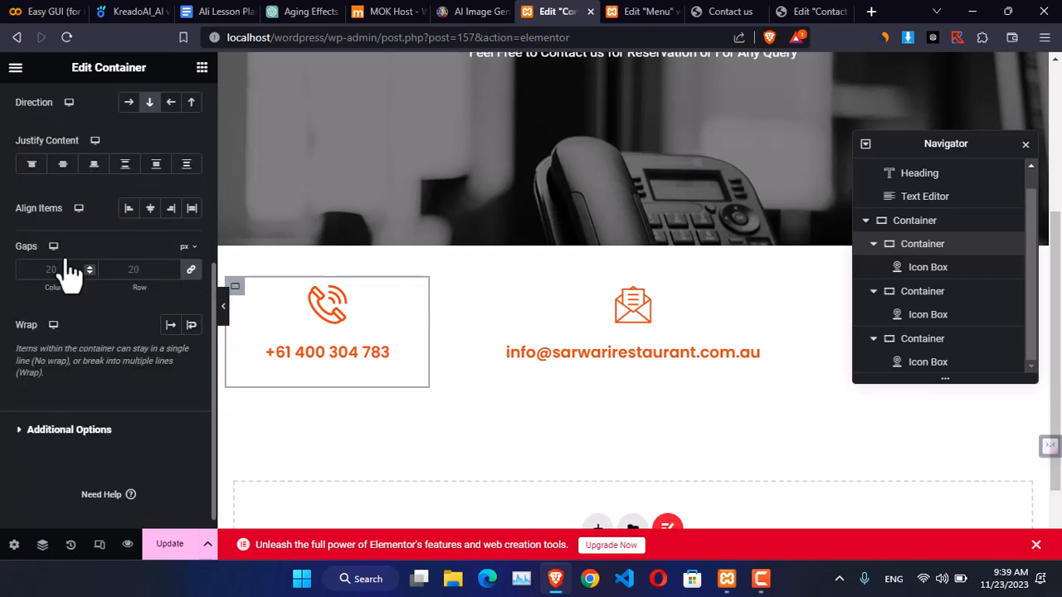
scroll(66, 270, up, 5)
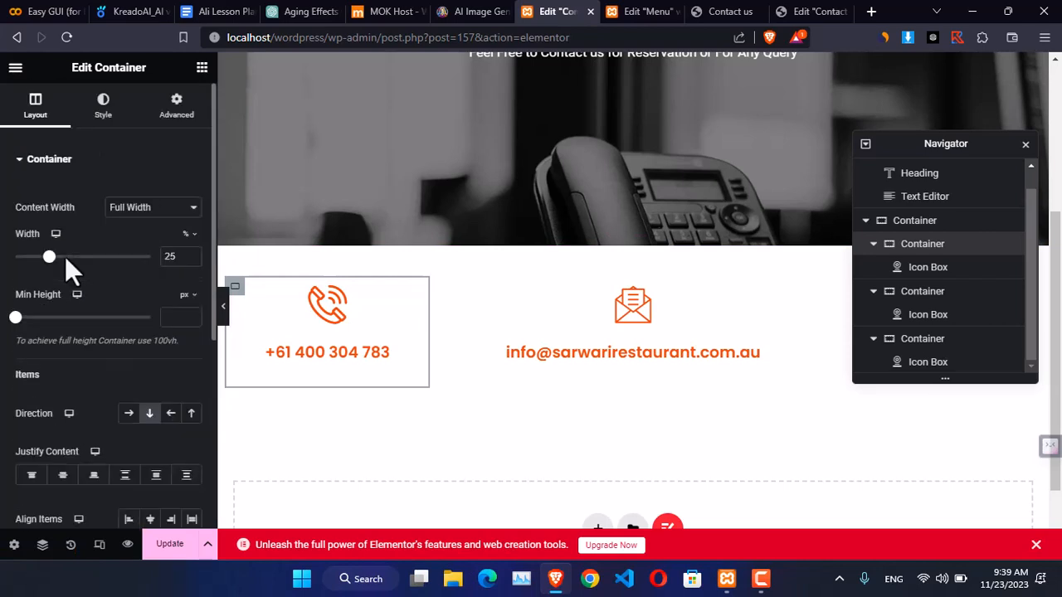
click(103, 112)
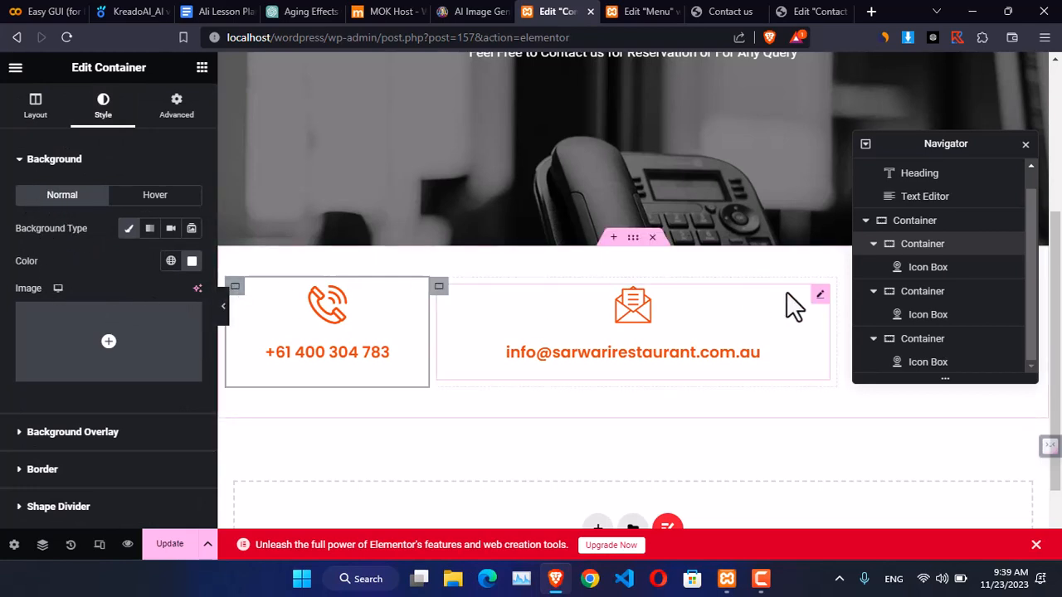
click(920, 268)
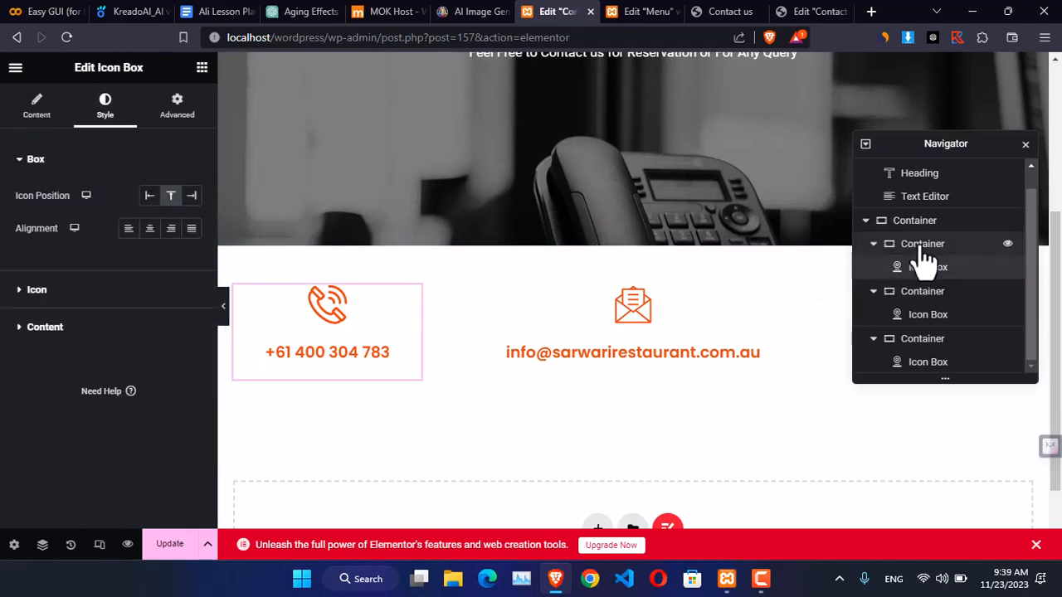
click(923, 245)
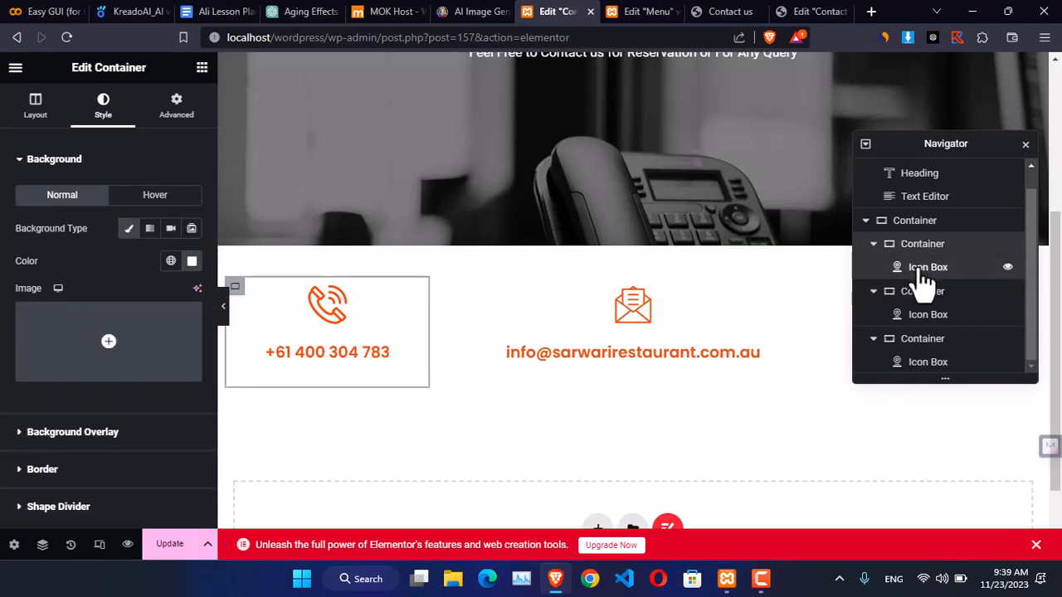
click(924, 269)
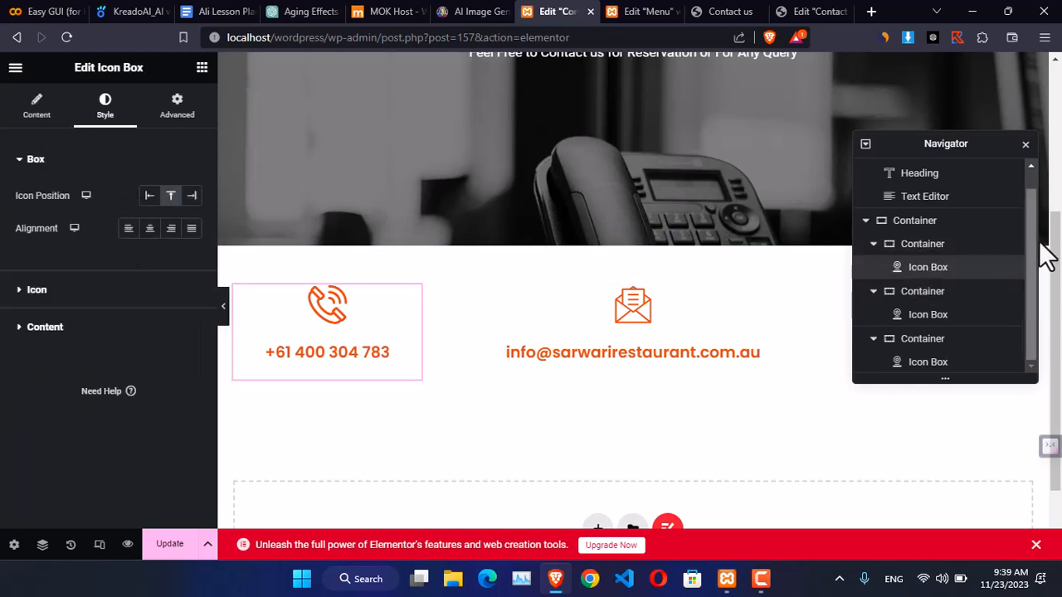
- Add a box shadow to the phone column's container and slightly increase its horizontal and vertical offsets
click(920, 246)
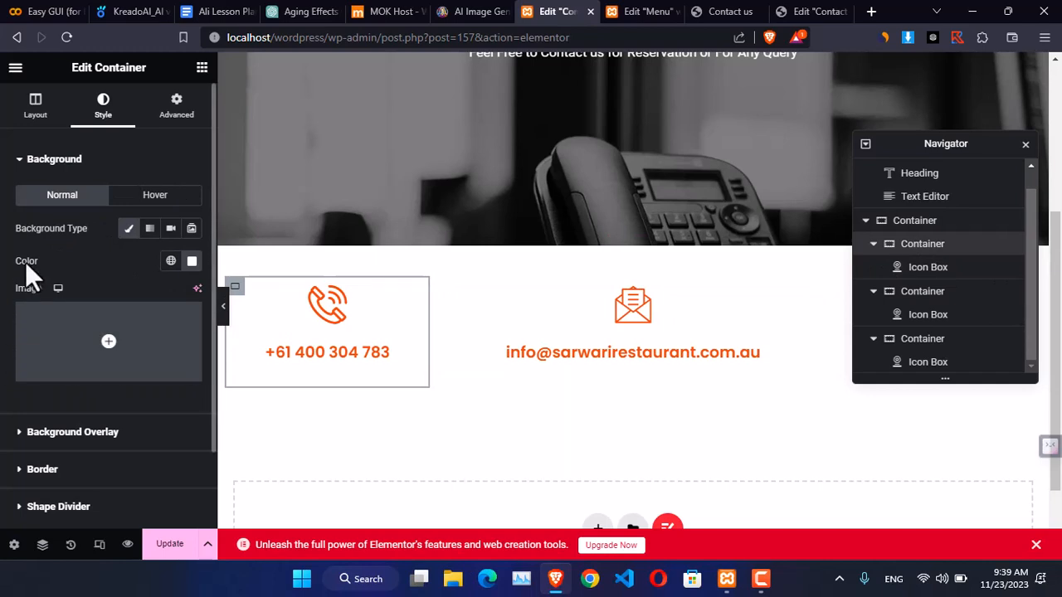
scroll(20, 365, down, 2)
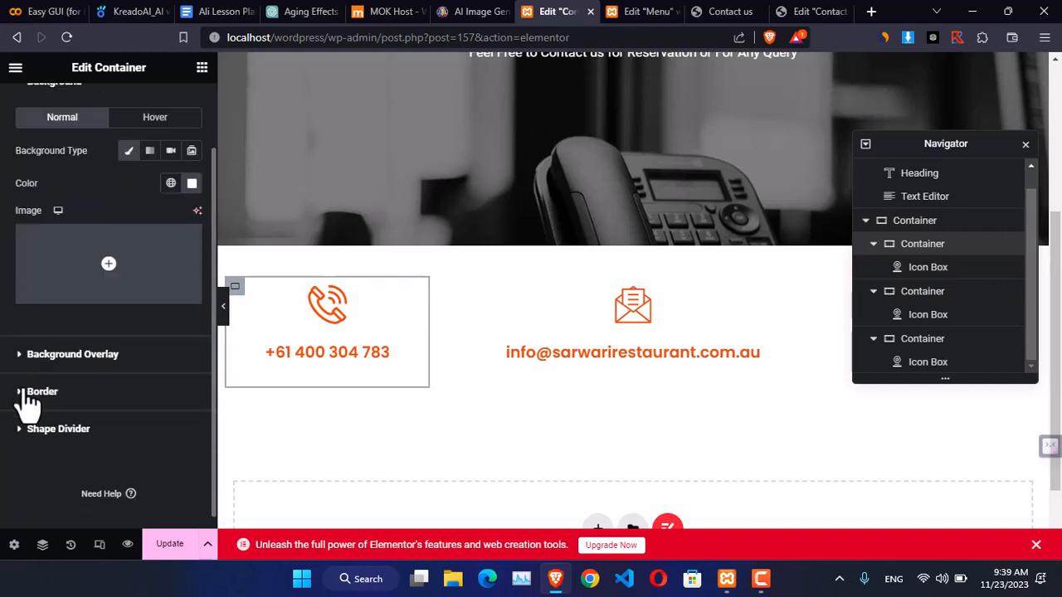
click(38, 392)
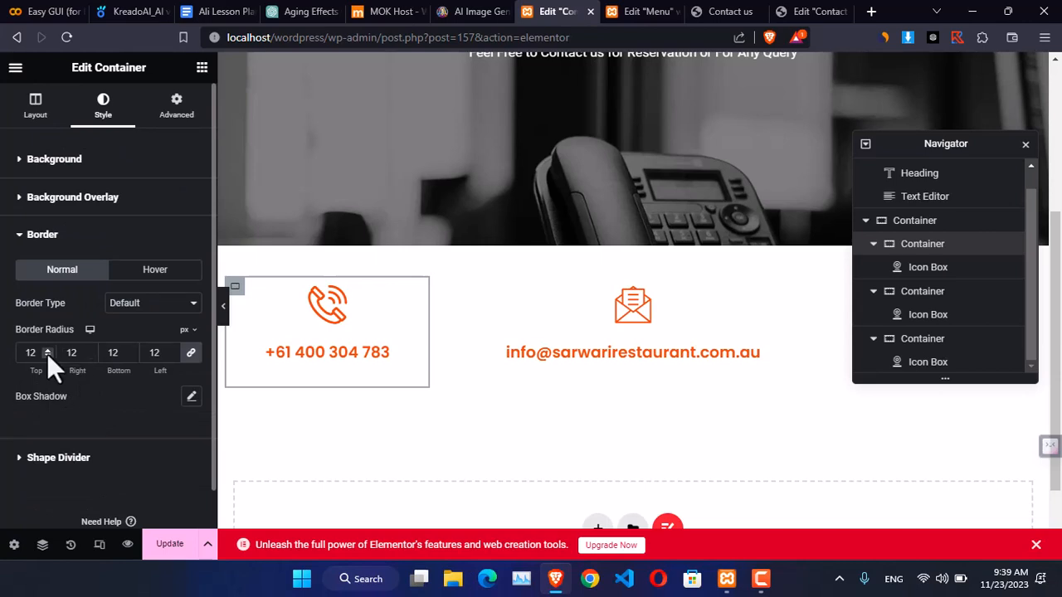
click(192, 397)
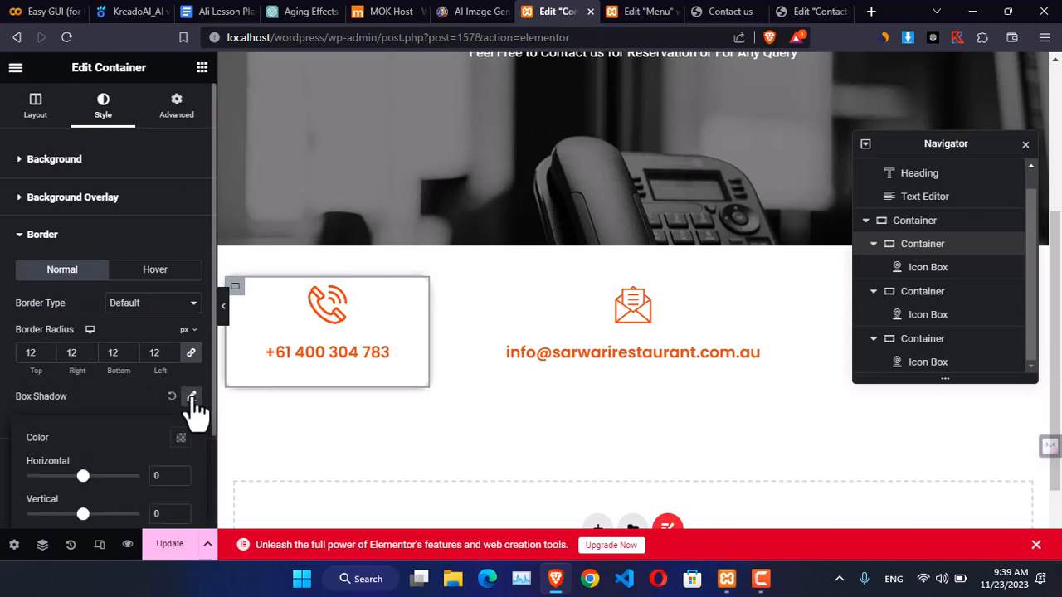
scroll(133, 365, down, 2)
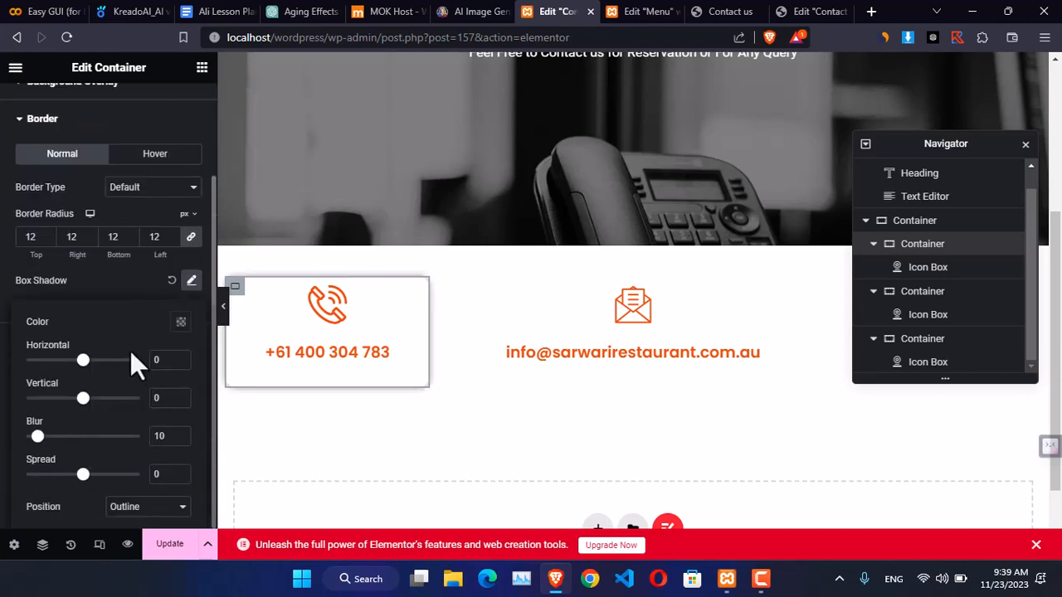
click(178, 355)
click(180, 394)
- Preview the phone card with the editor panel collapsed, dismiss the upgrade banner and restore the panel
click(223, 307)
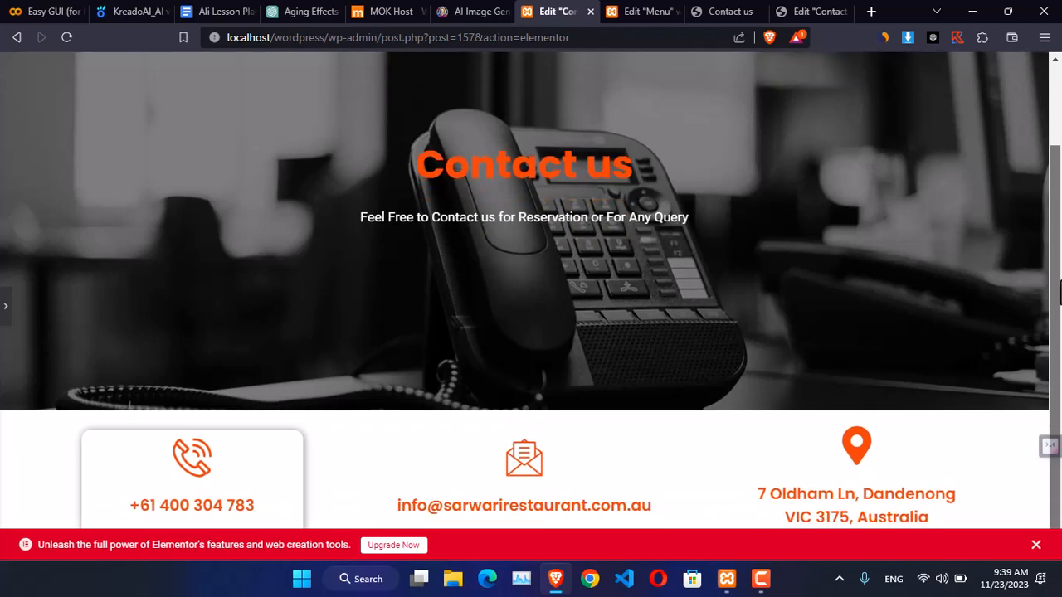
click(1036, 545)
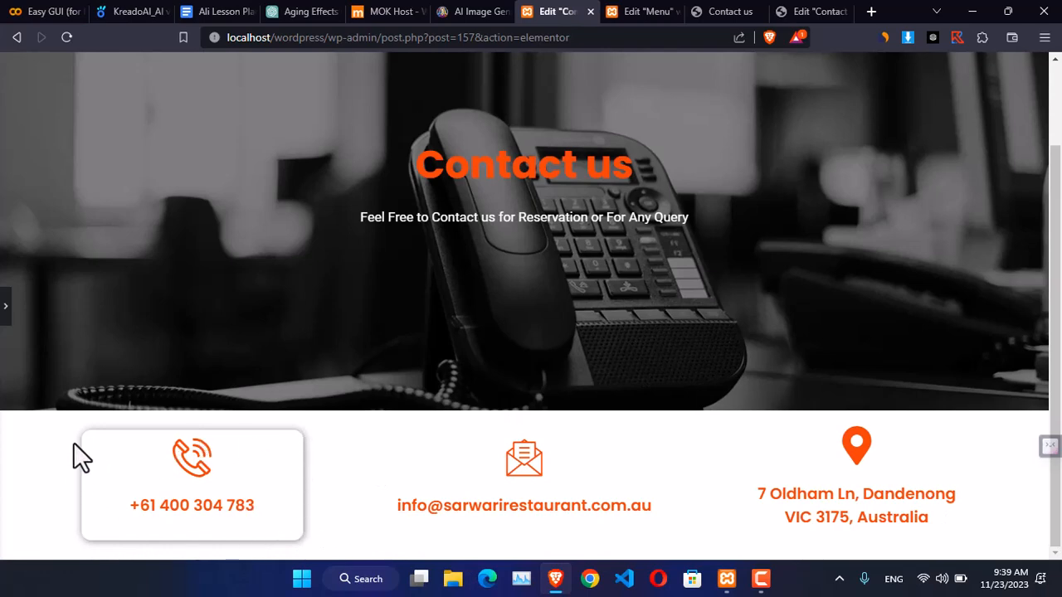
click(6, 313)
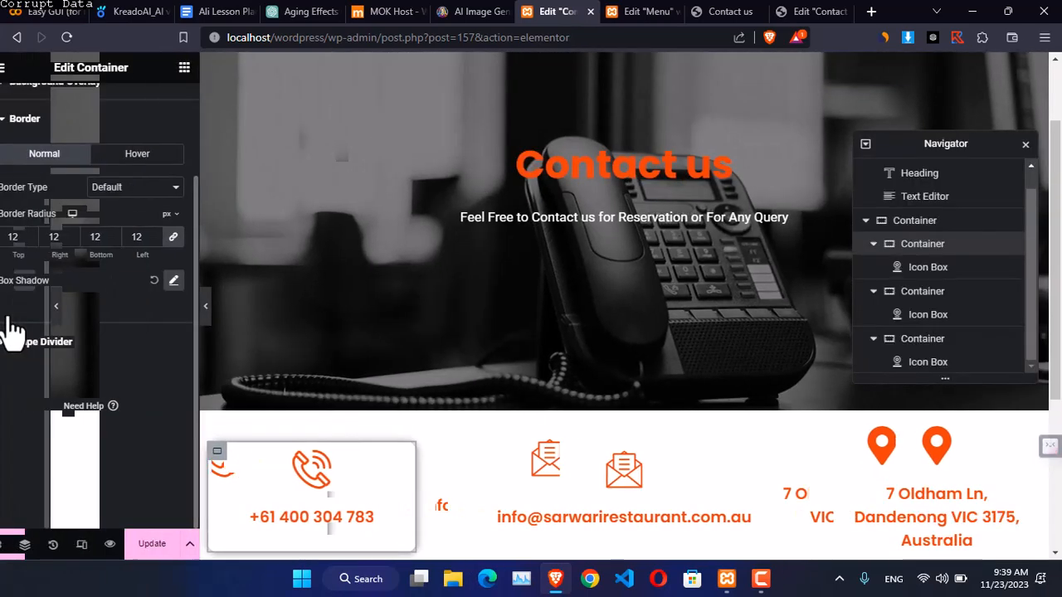
- Give the email column's container a 12 px border radius and a box shadow with horizontal and vertical offsets of 1
scroll(624, 287, down, 2)
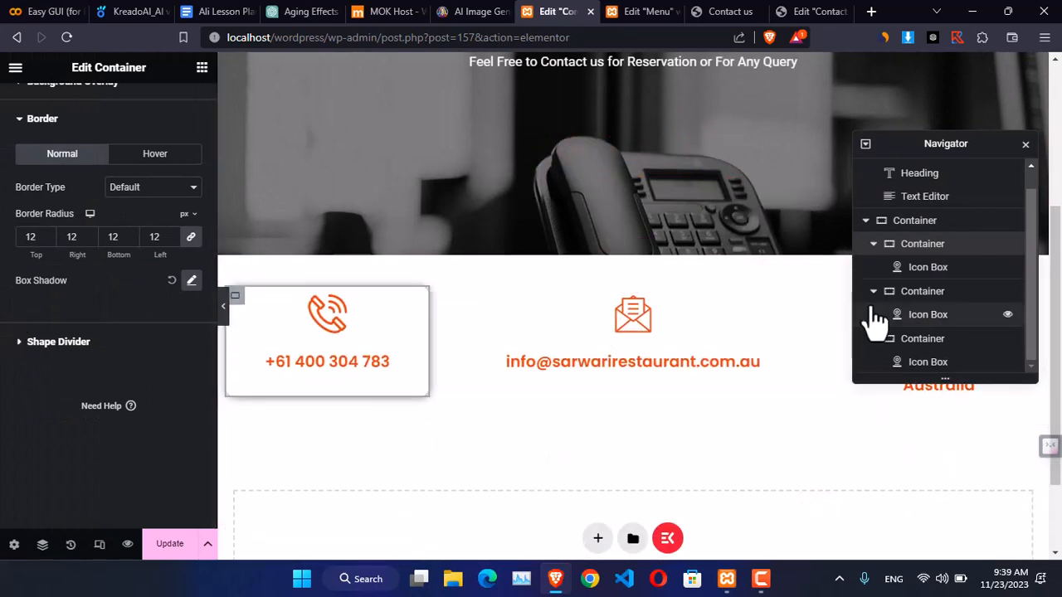
click(922, 294)
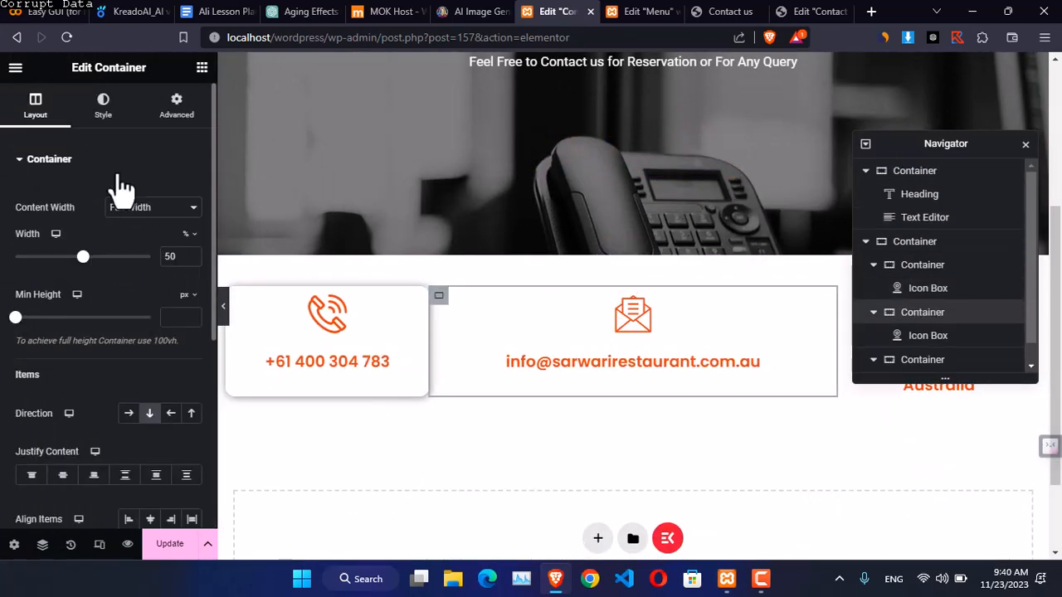
scroll(104, 161, down, 1)
scroll(91, 141, up, 1)
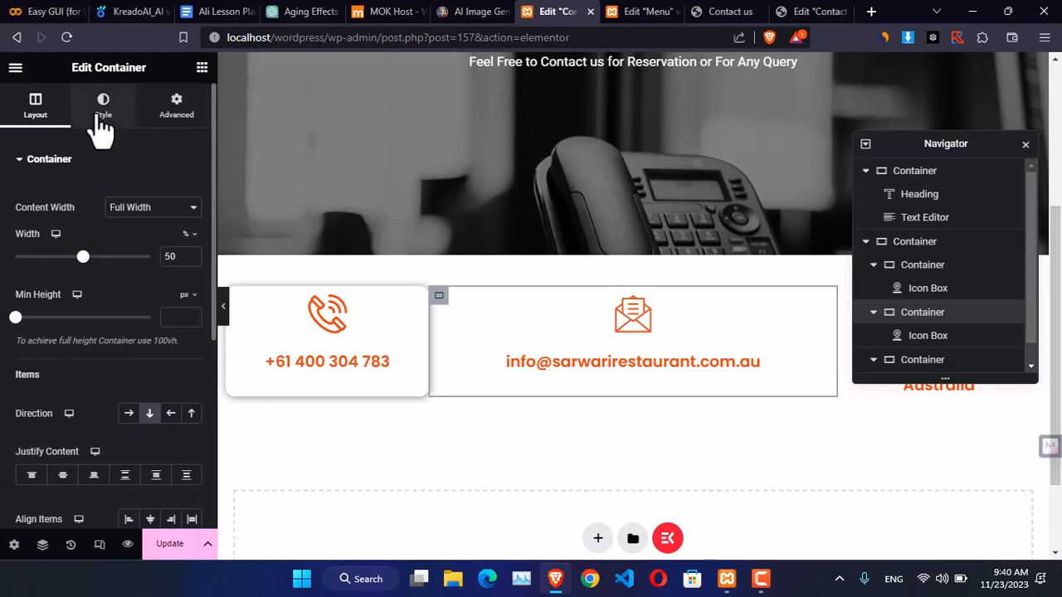
click(100, 126)
click(33, 332)
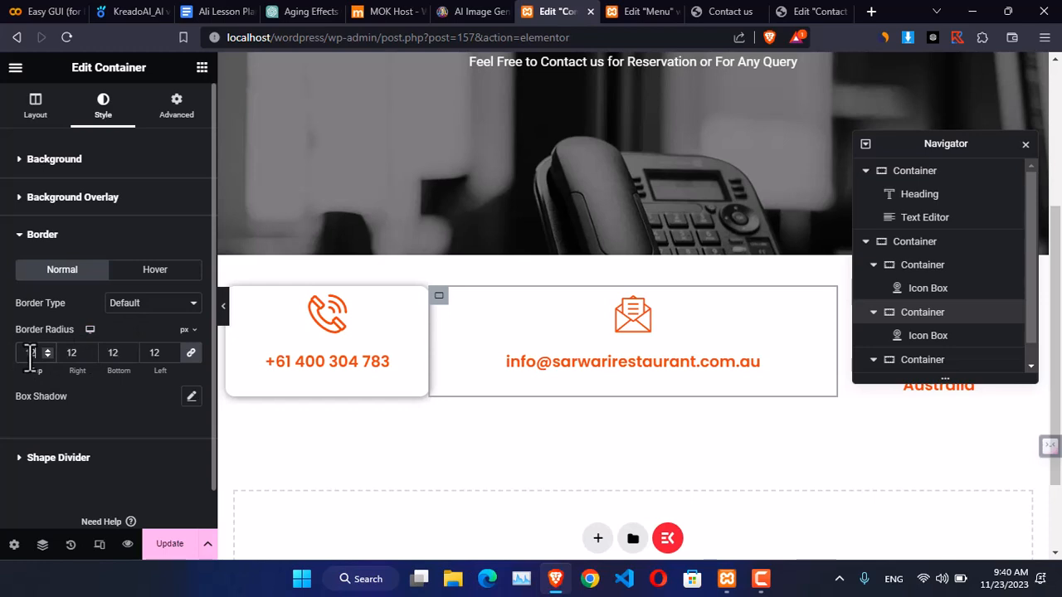
click(190, 398)
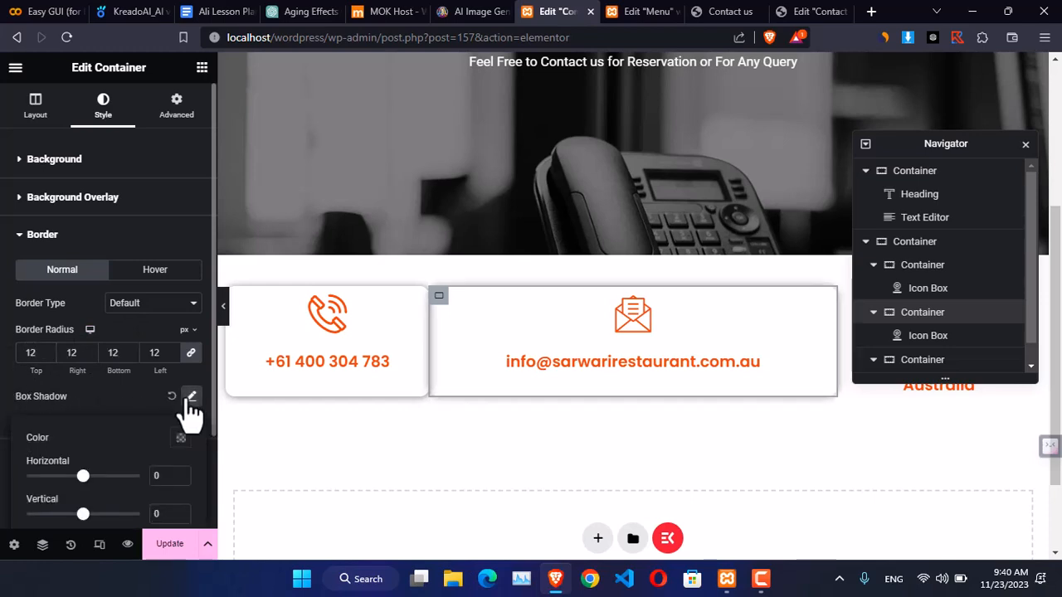
click(179, 474)
click(180, 510)
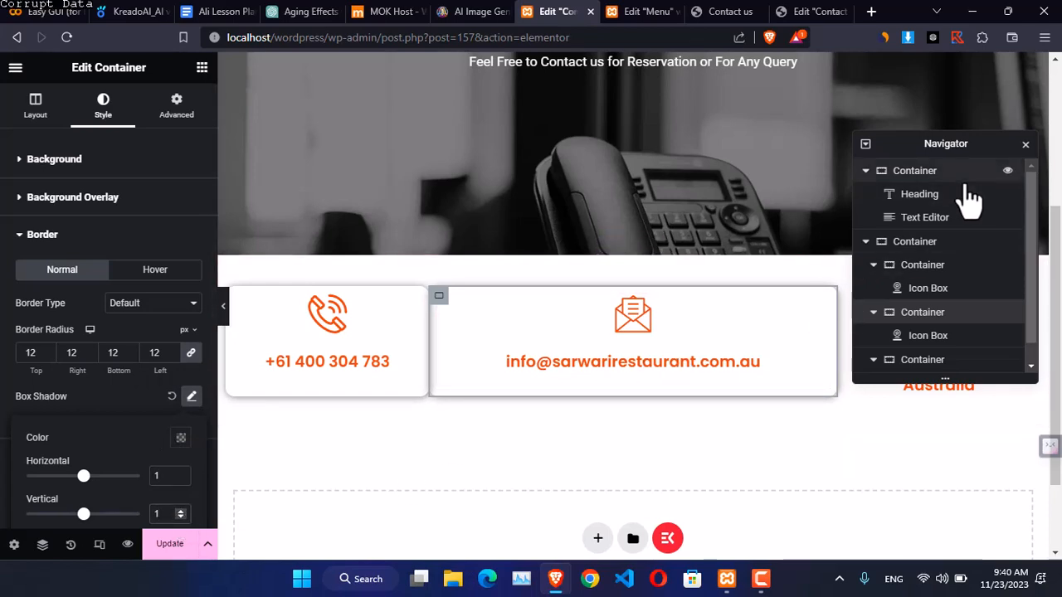
- Set the border radius of the address column's container to 12 px on all corners
scroll(933, 349, down, 1)
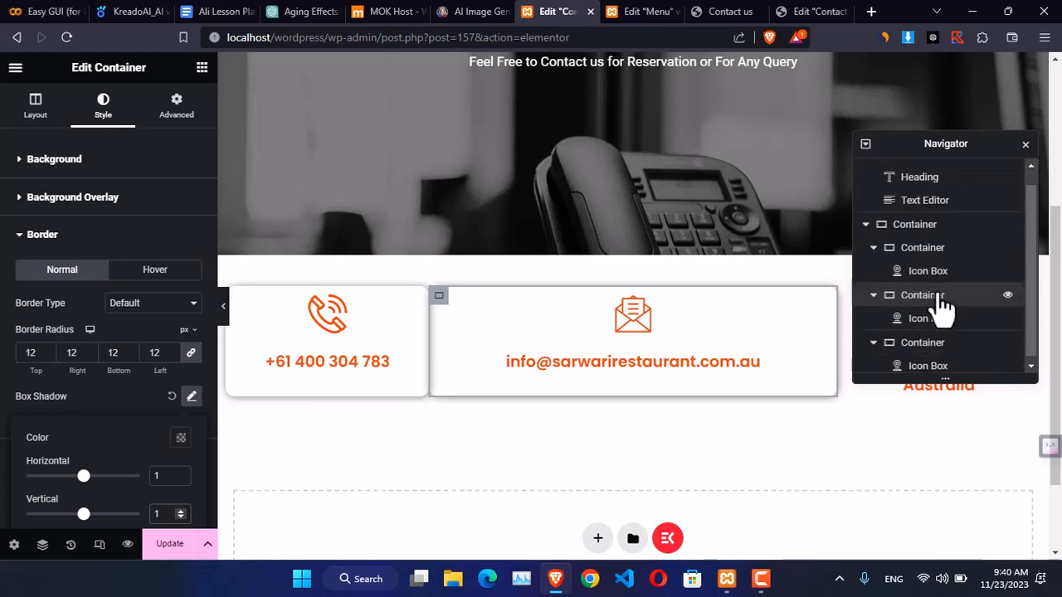
click(921, 340)
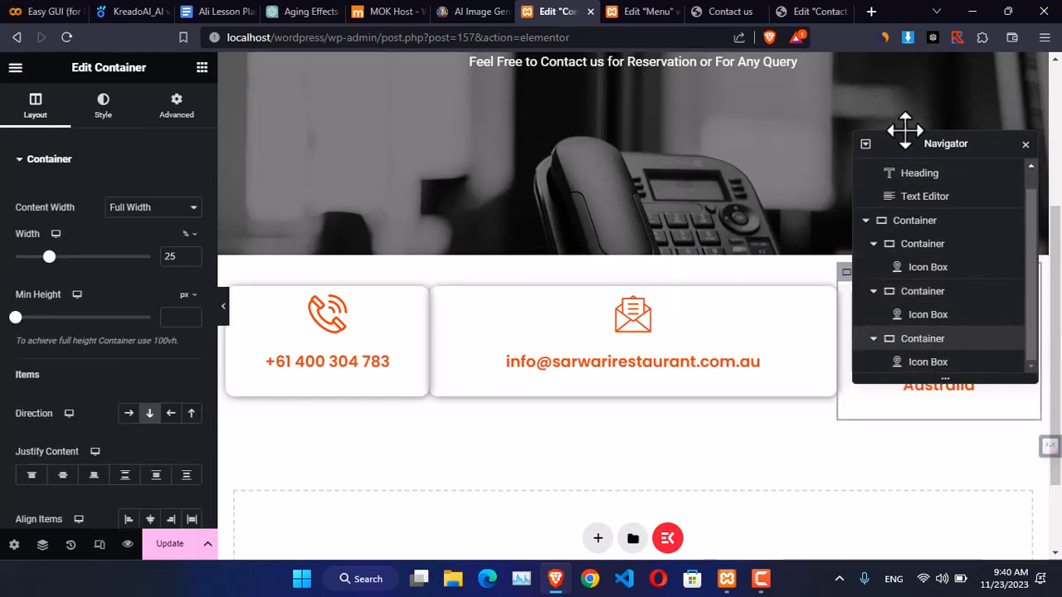
drag(904, 133, 470, 127)
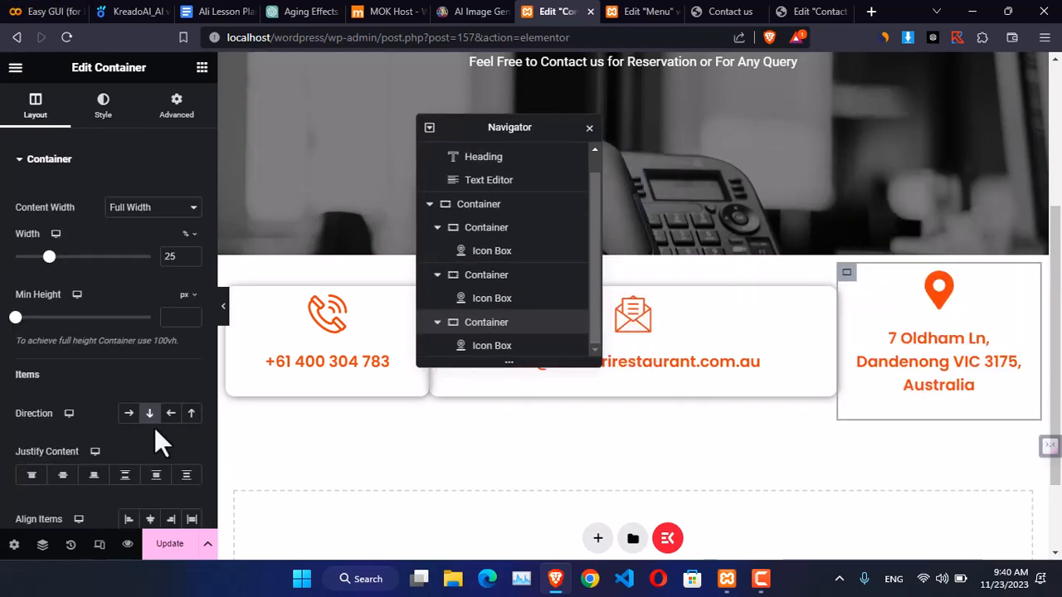
click(94, 126)
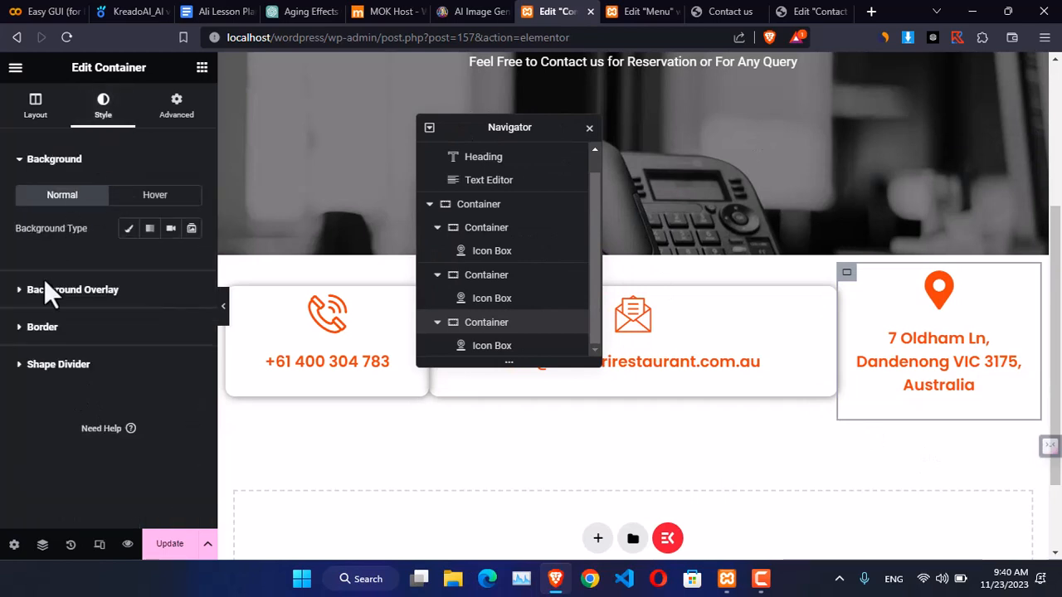
click(28, 329)
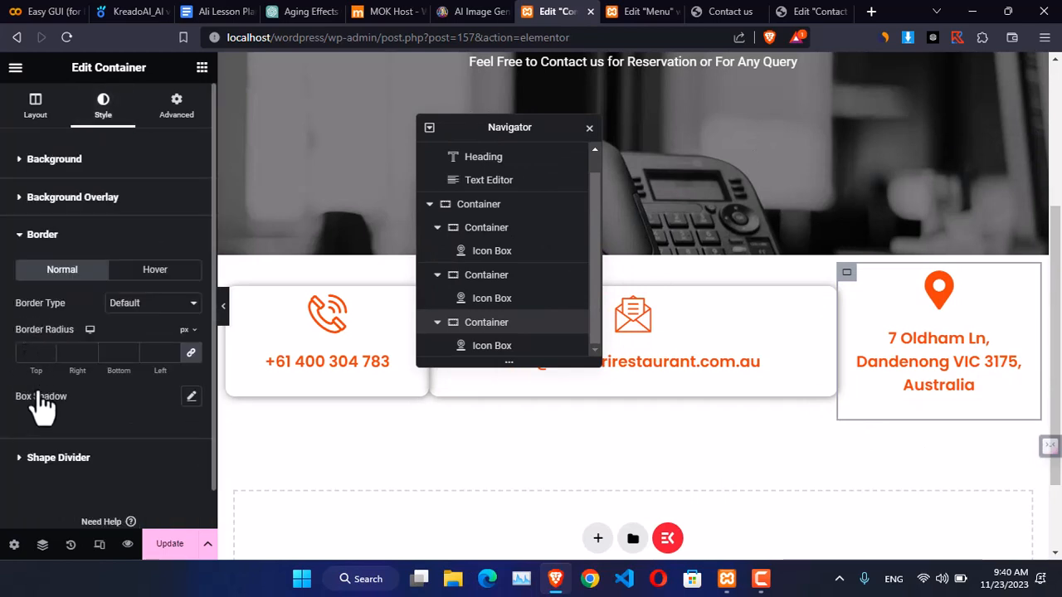
click(35, 353)
- Add a box shadow with horizontal and vertical offsets of 1 to the address column's container and close the Navigator
click(191, 398)
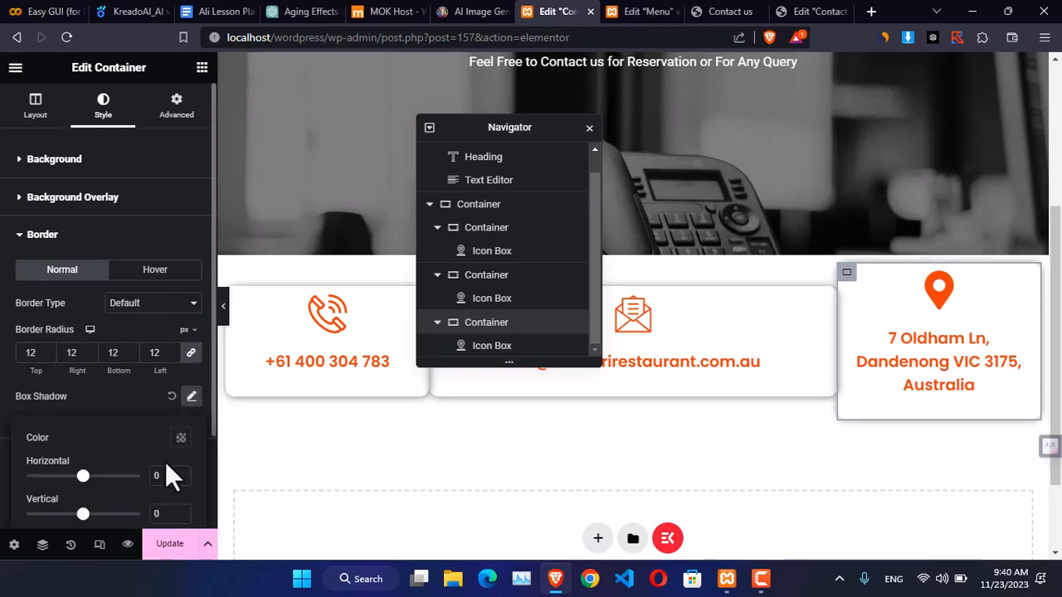
click(162, 475)
click(181, 472)
click(181, 511)
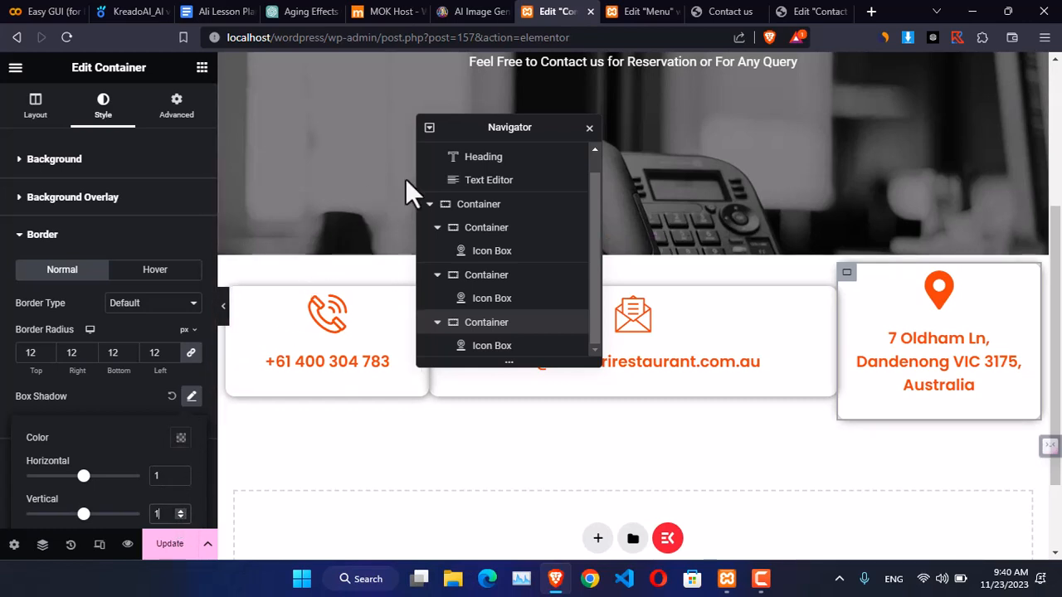
click(589, 131)
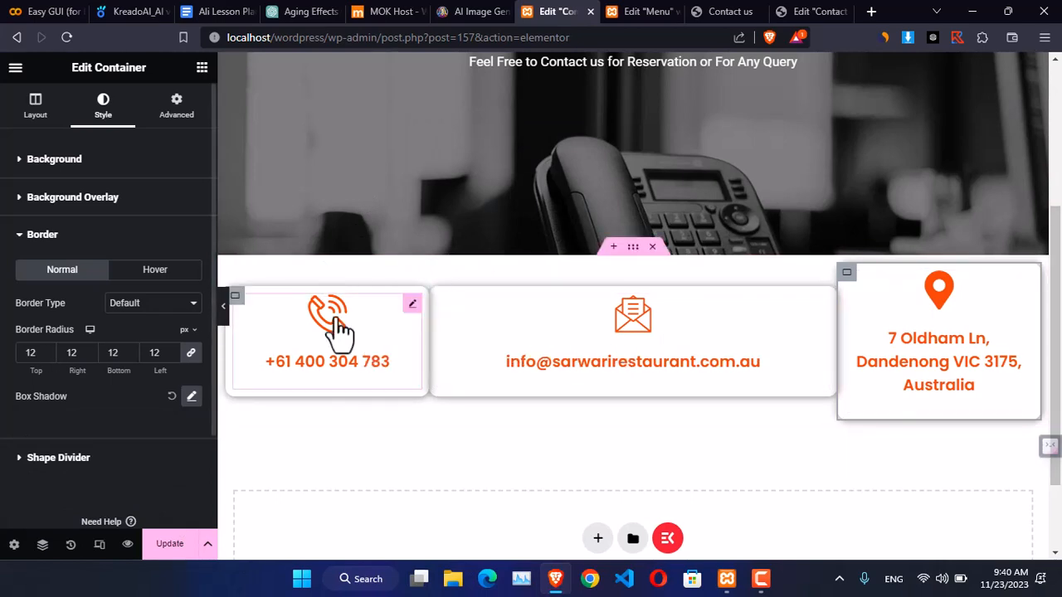
- Set the column and row gaps of the parent container holding the three contact cards to 38 px
click(633, 250)
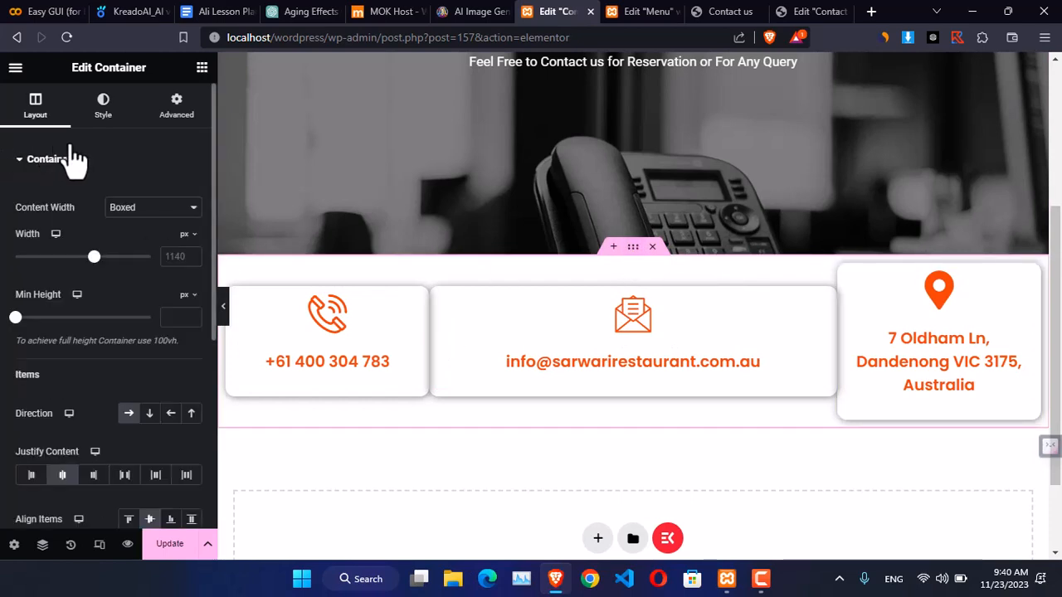
scroll(45, 241, down, 3)
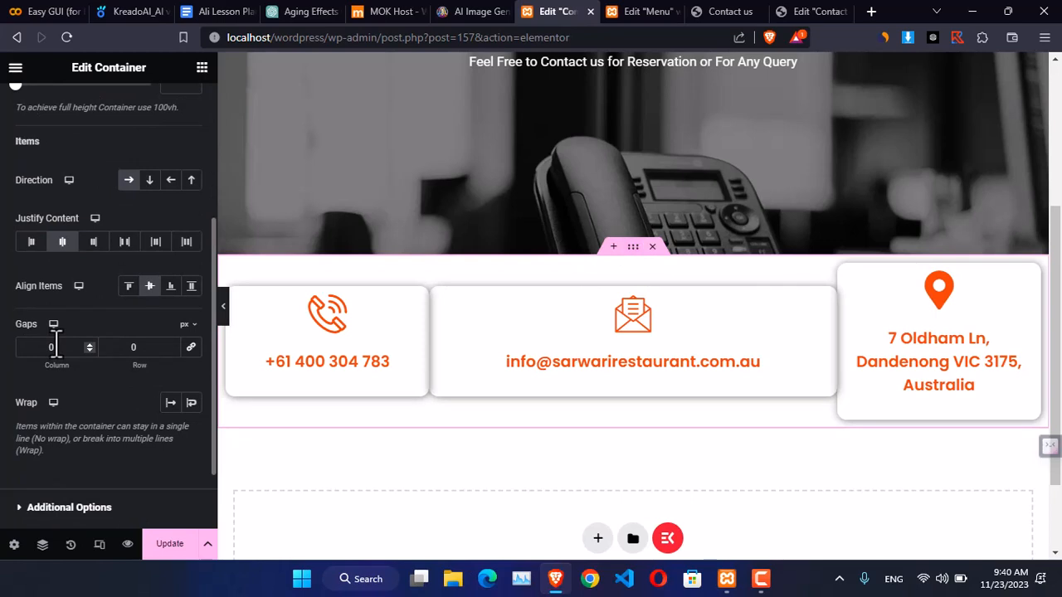
click(86, 345)
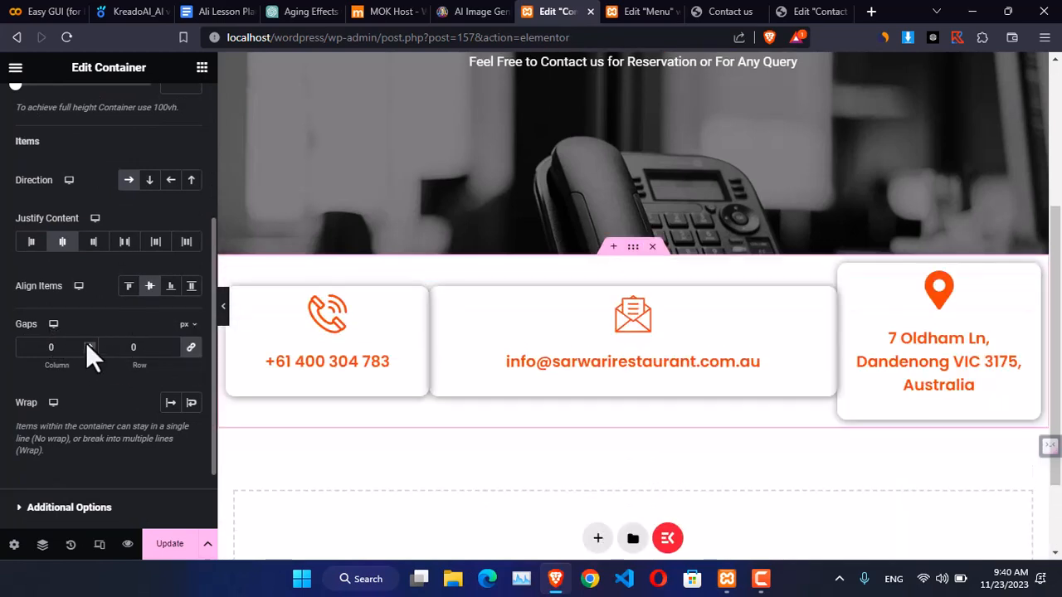
click(89, 344)
click(90, 344)
click(90, 344)
click(89, 345)
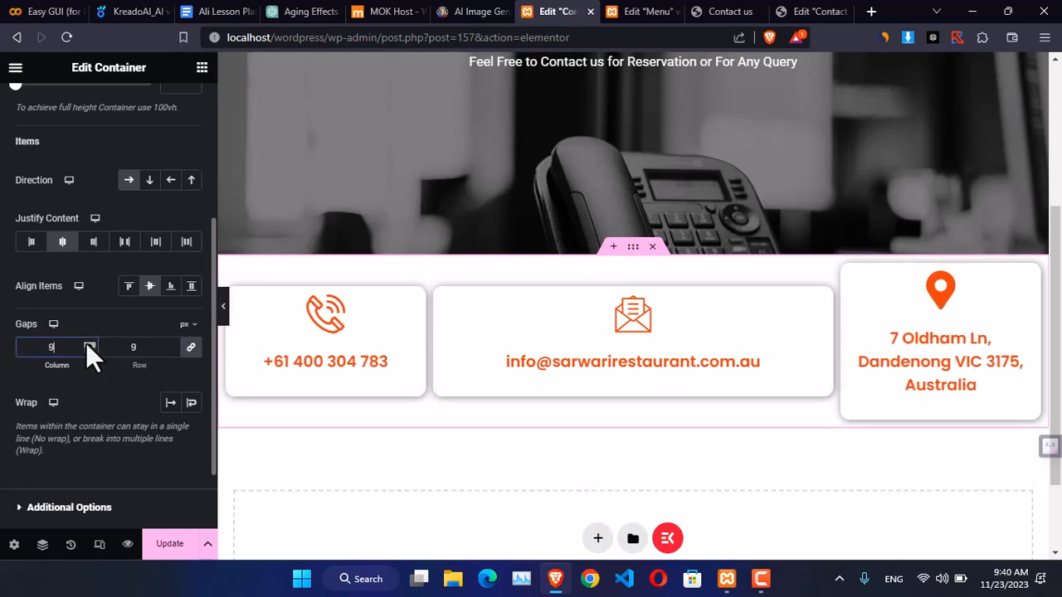
scroll(90, 345, up, 17)
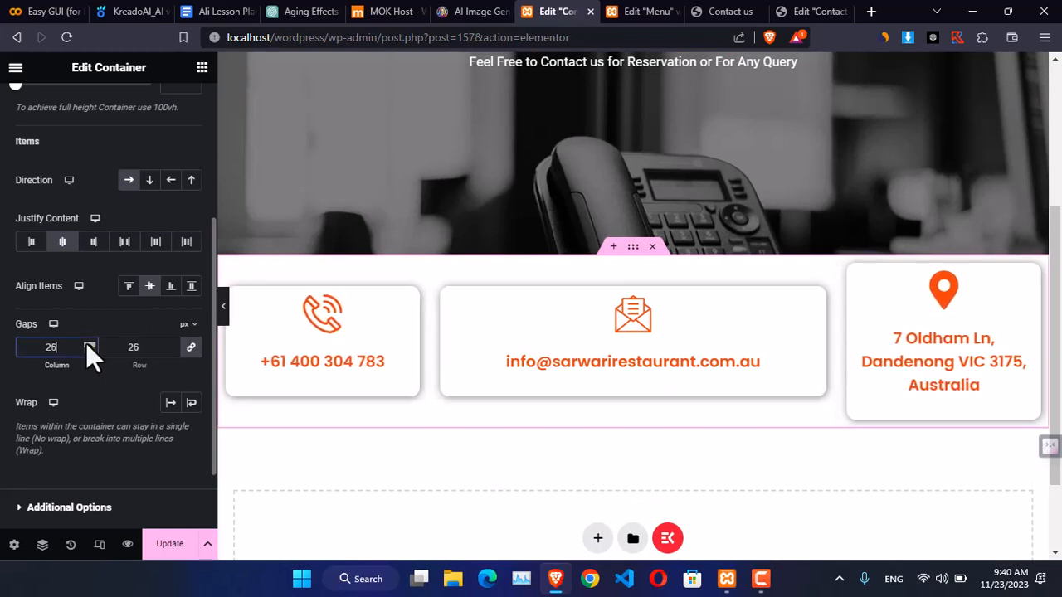
scroll(87, 344, up, 9)
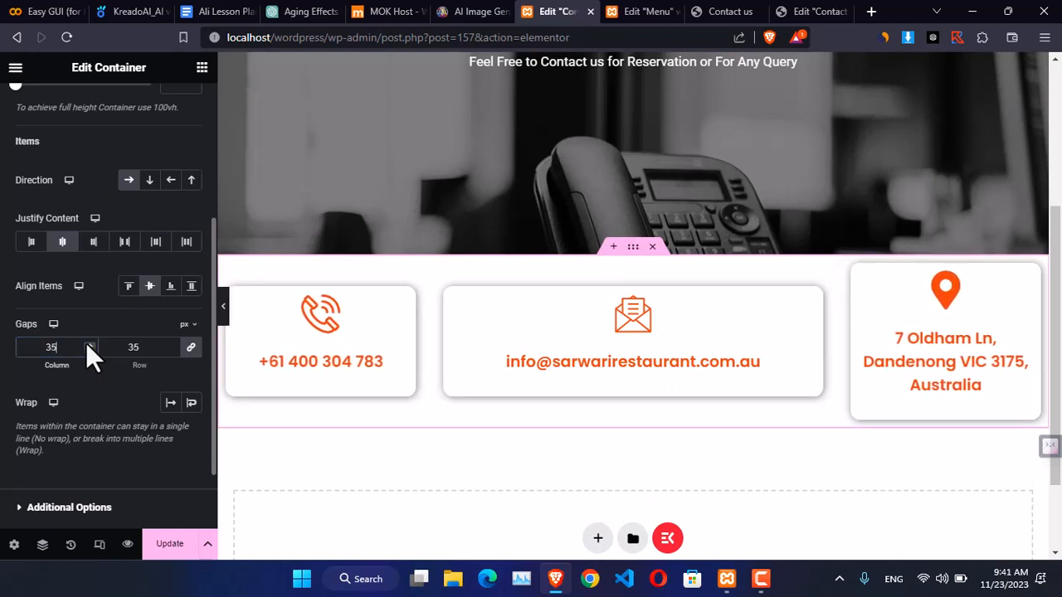
scroll(87, 344, up, 3)
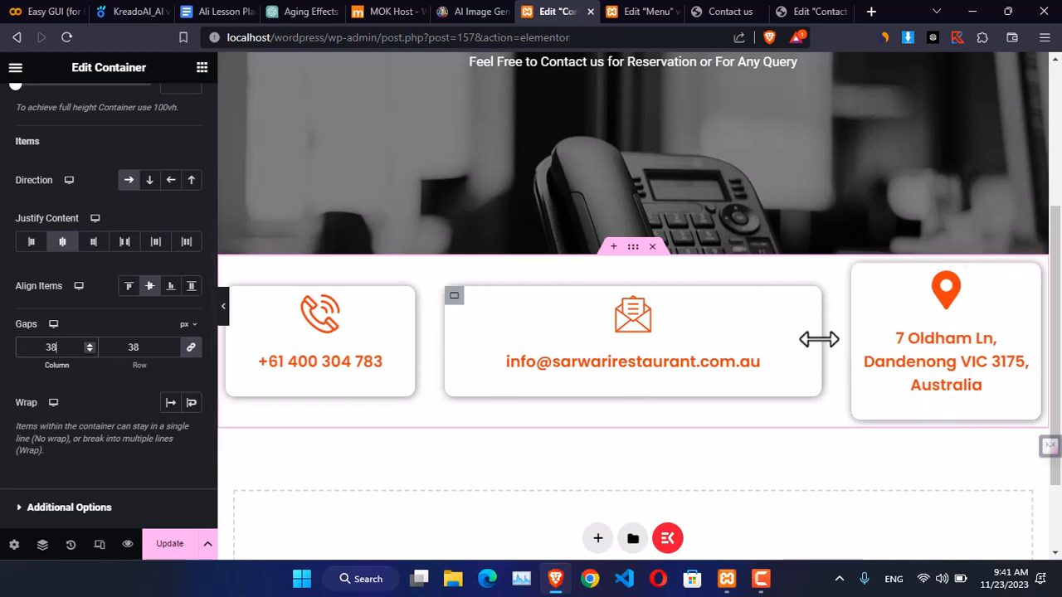
- Narrow the email card close to its text, widen the address card, and preview the row without the editor panel
drag(797, 338, 735, 343)
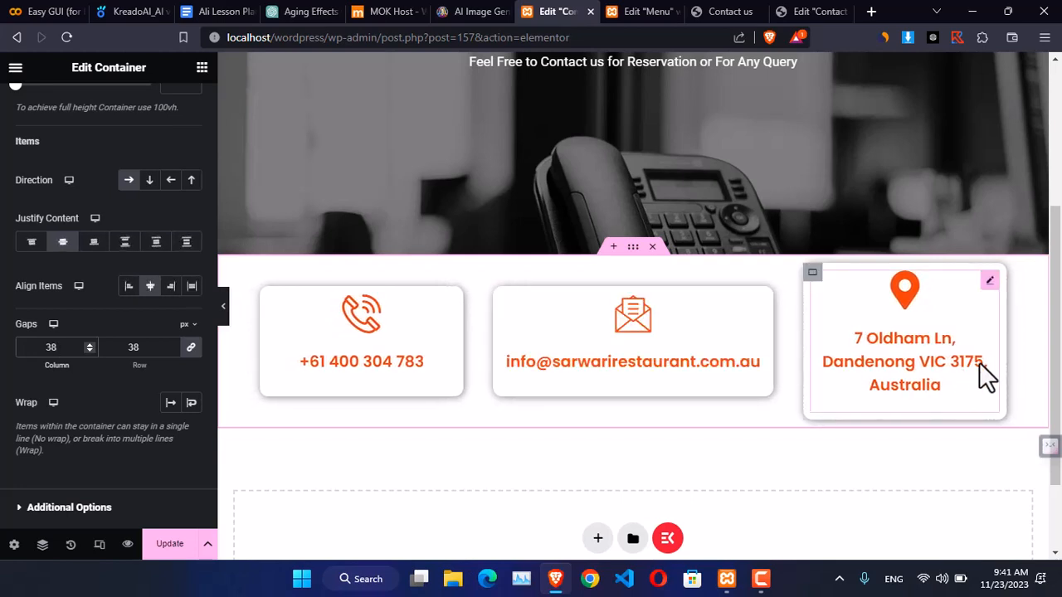
drag(1000, 346, 1057, 353)
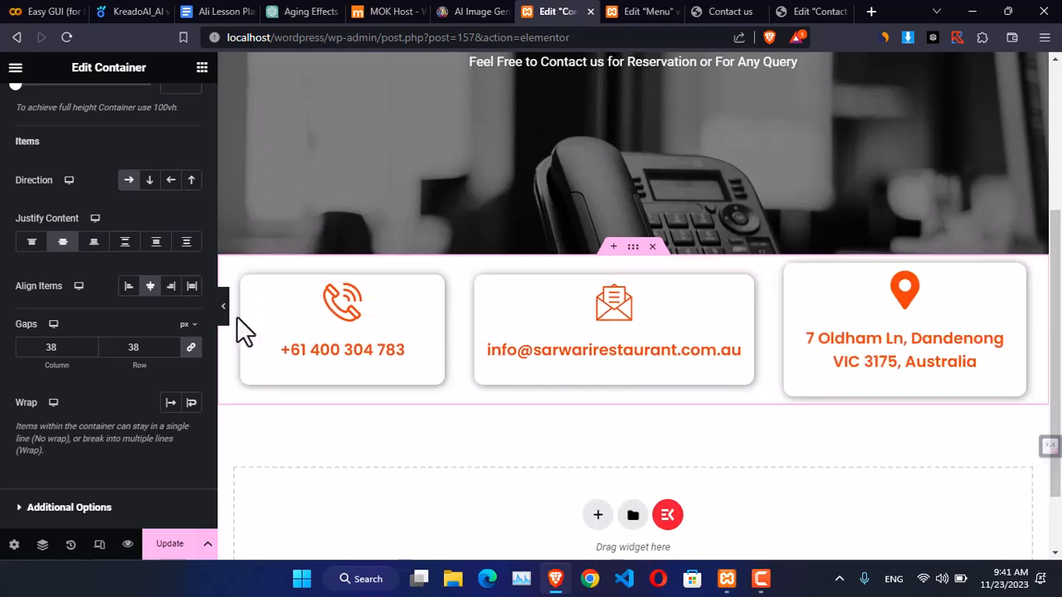
click(224, 306)
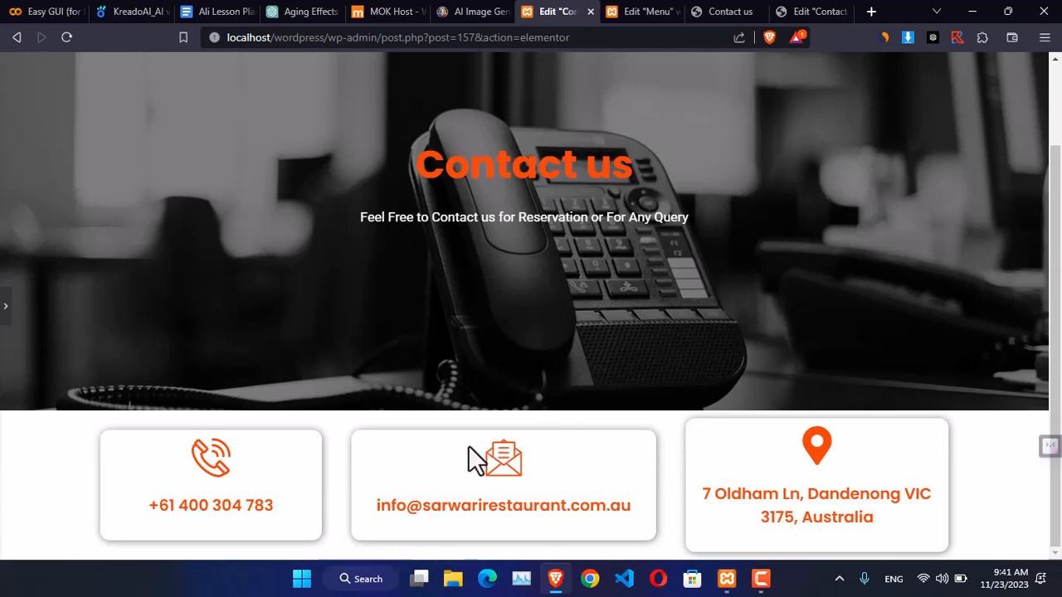
click(5, 314)
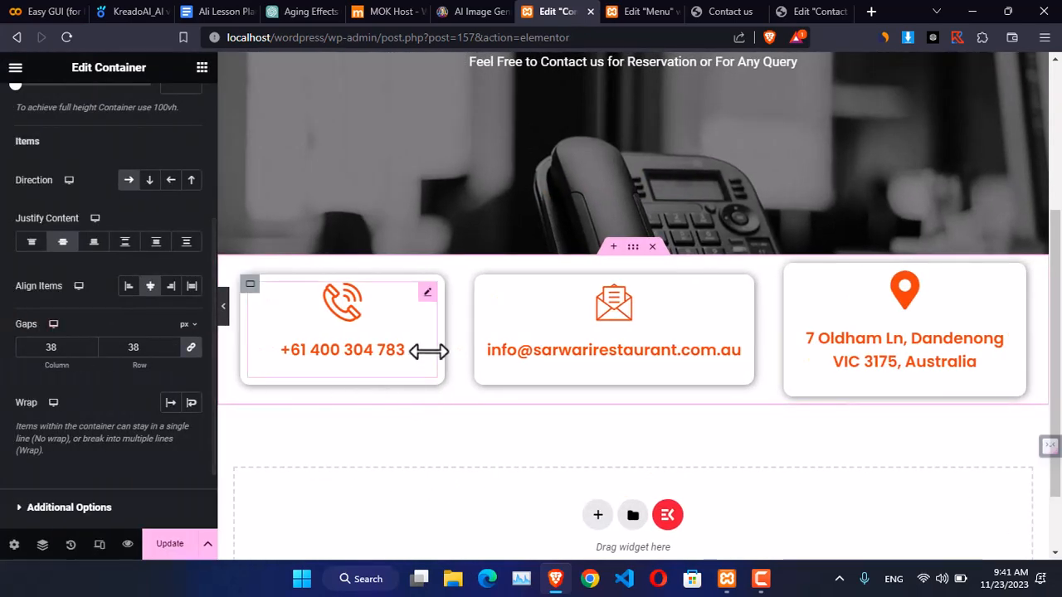
- Set the padding of the phone card's container to 30 px on all sides
click(250, 285)
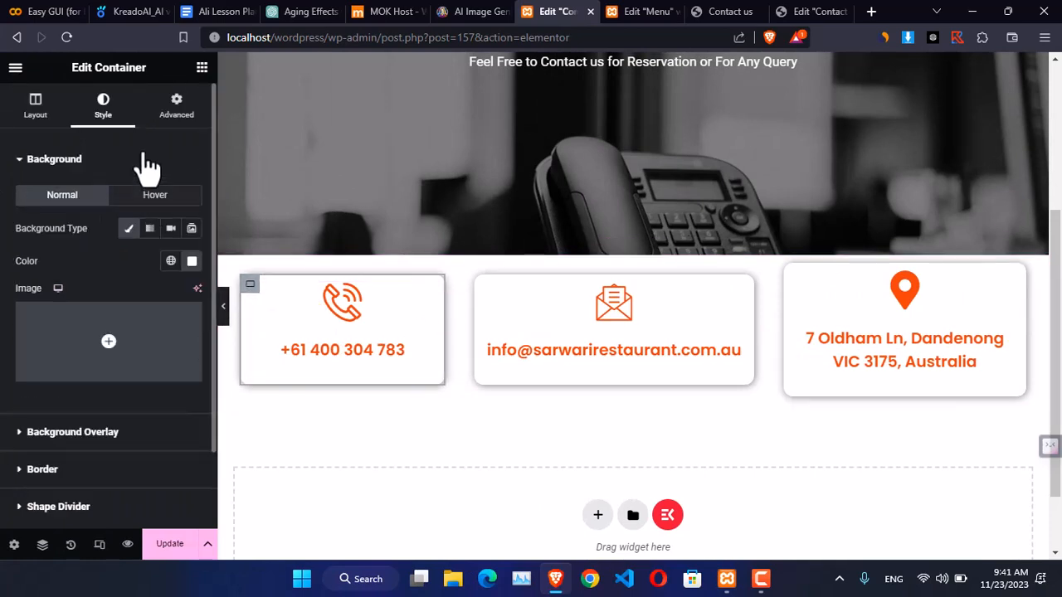
click(176, 112)
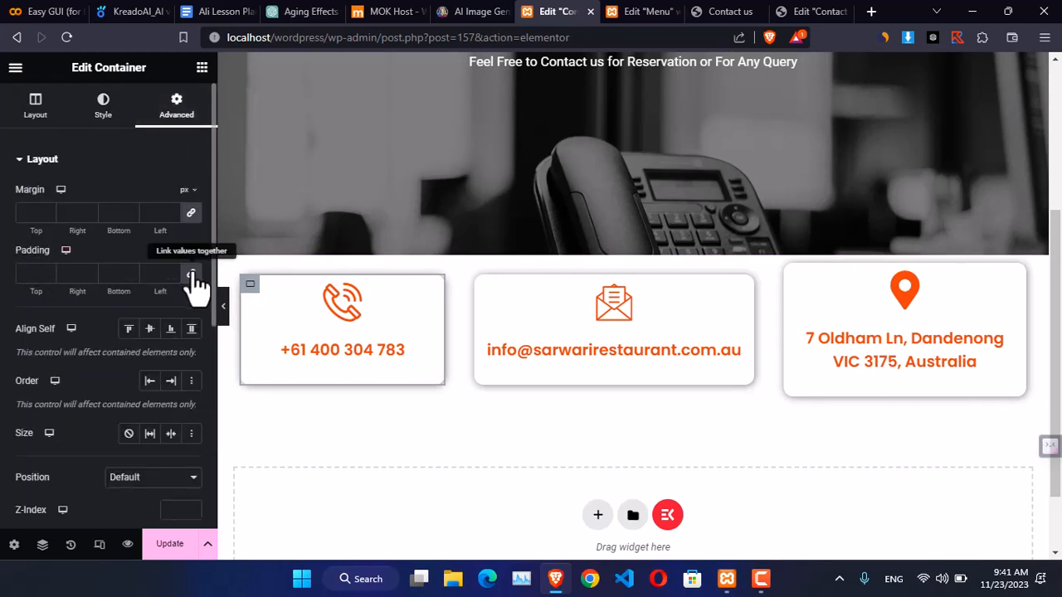
click(28, 271)
text(12)
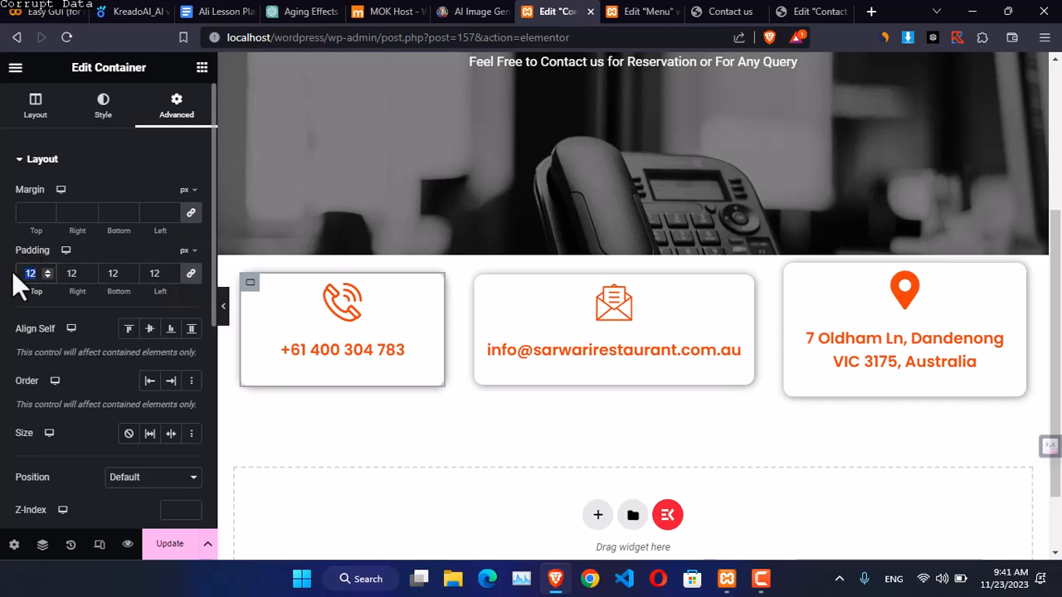
text(30)
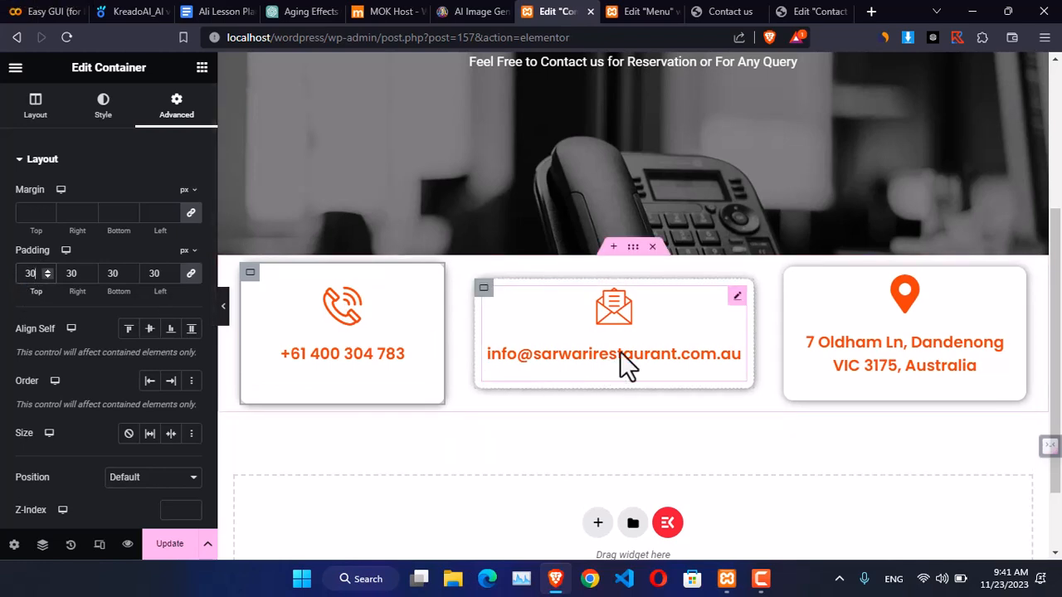
- Set the email card's padding to 17 px on all sides and widen the card so the address fits on one line
click(484, 289)
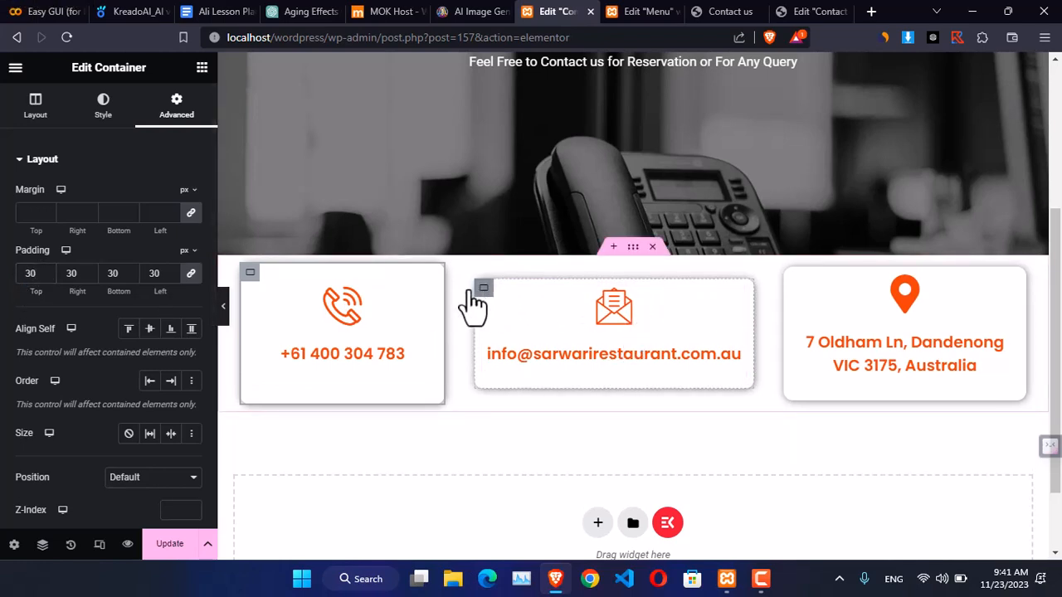
click(175, 106)
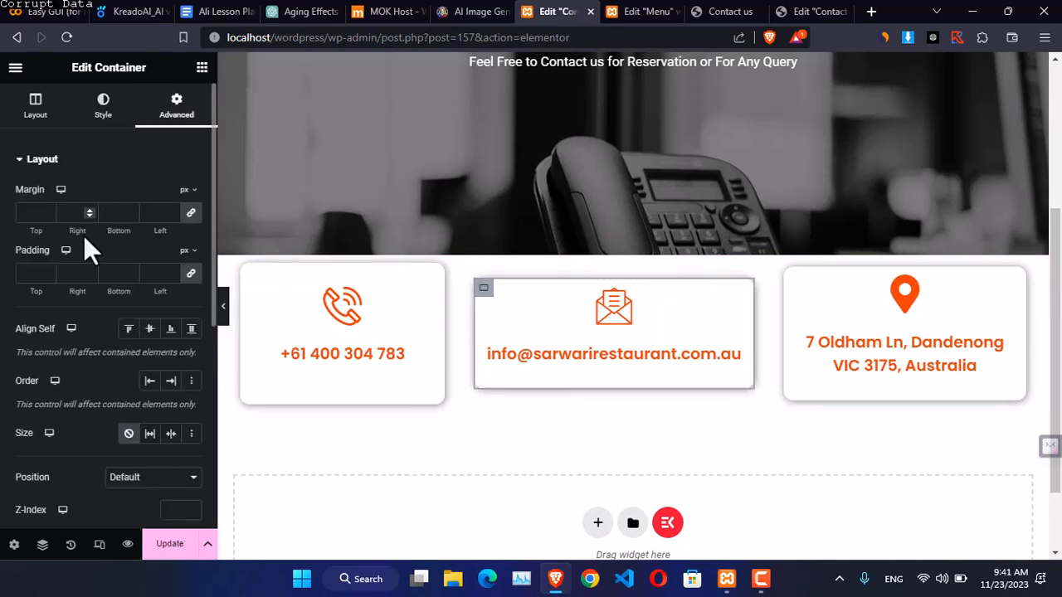
click(28, 274)
text(30)
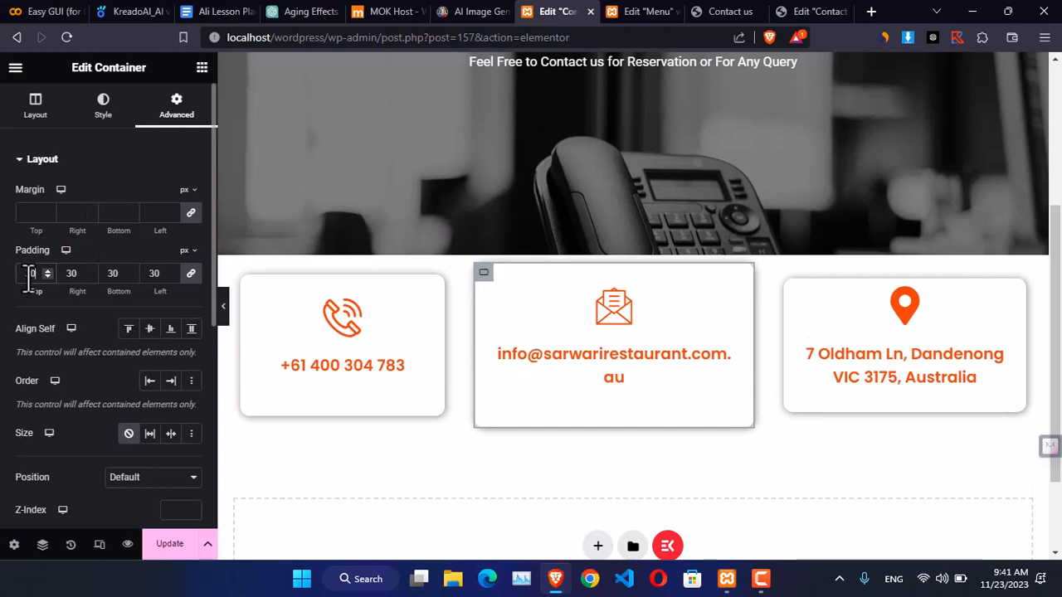
click(47, 277)
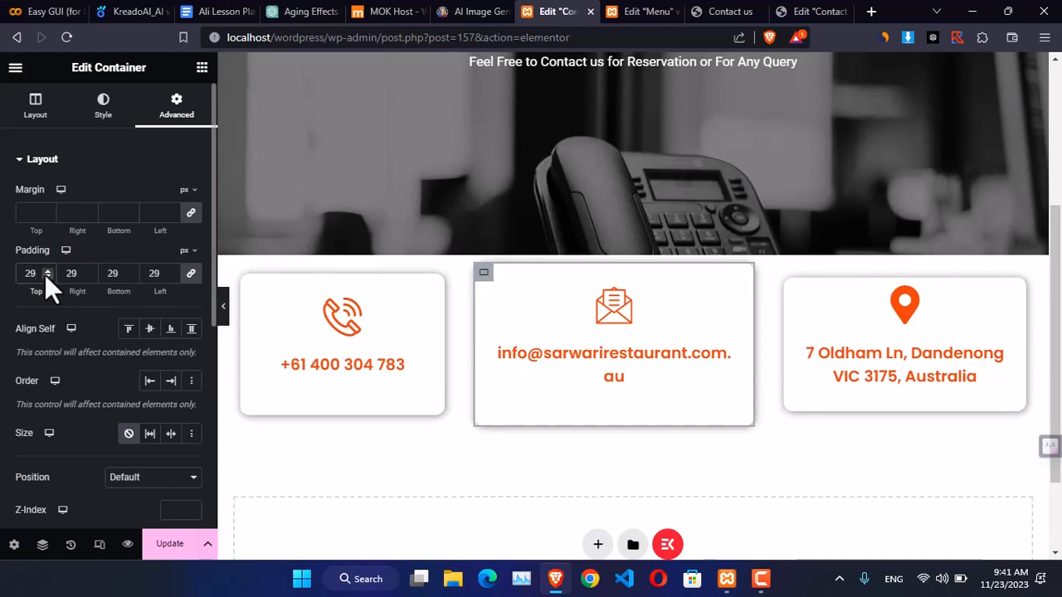
click(47, 277)
click(48, 278)
click(48, 277)
click(47, 277)
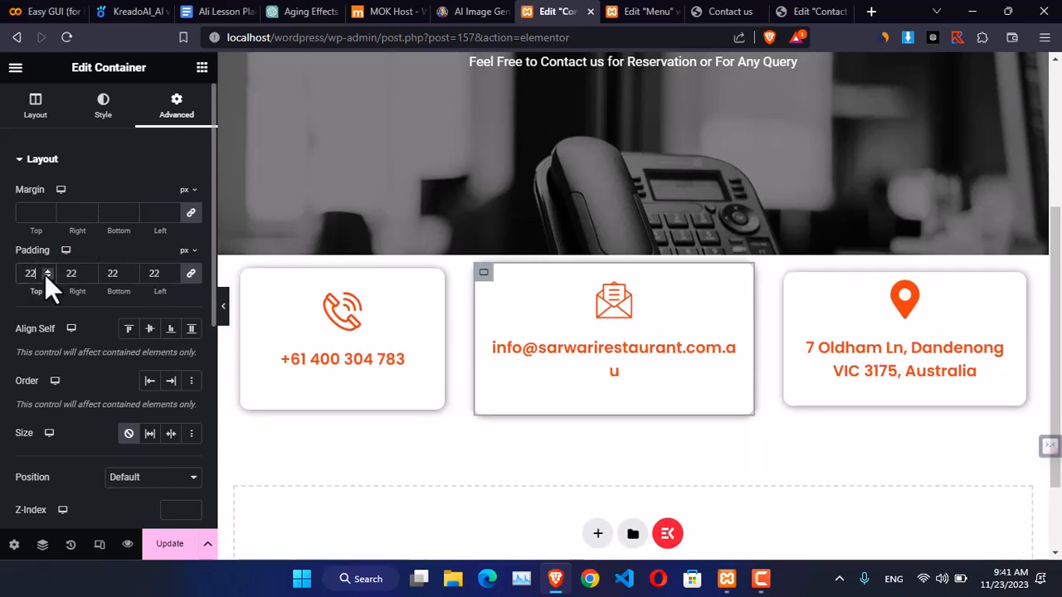
click(47, 277)
click(47, 278)
click(47, 277)
click(47, 277)
click(47, 277)
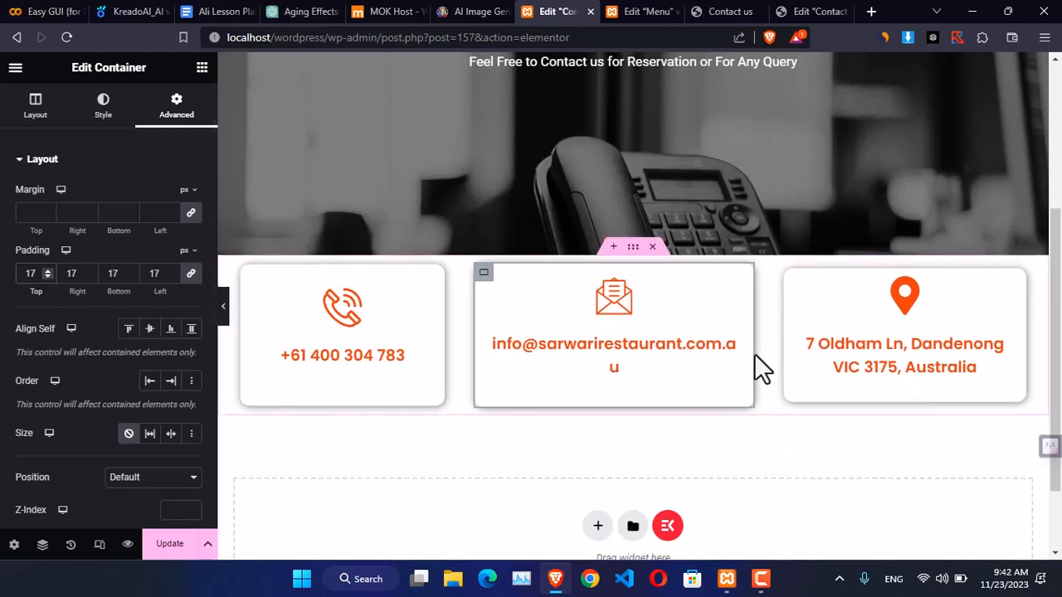
drag(751, 352, 784, 350)
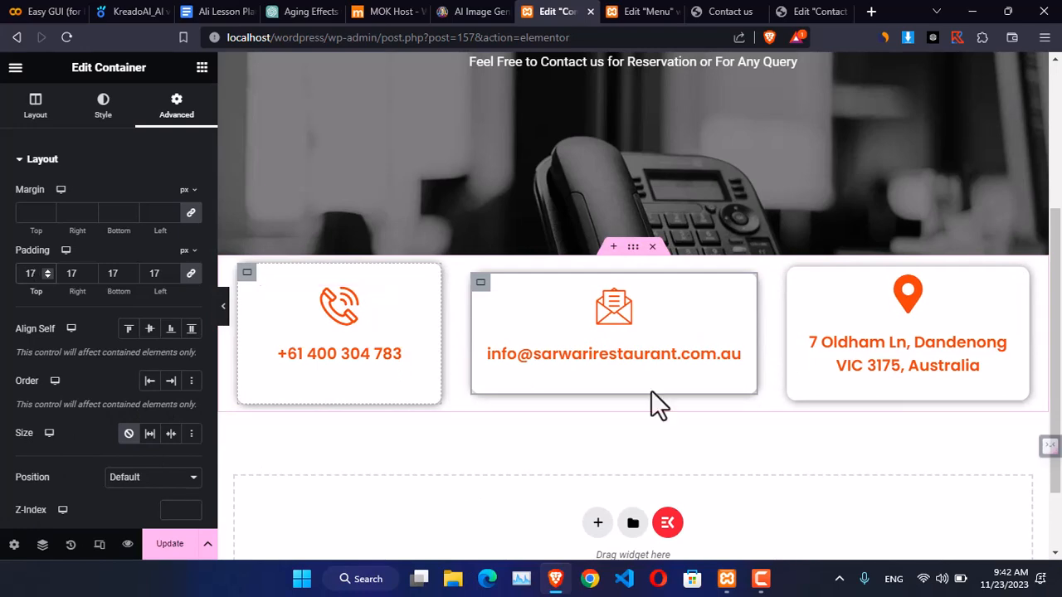
- Unlink the email card's padding values, raise only the bottom padding to 38 px, and preview the row without the editor panel
click(815, 13)
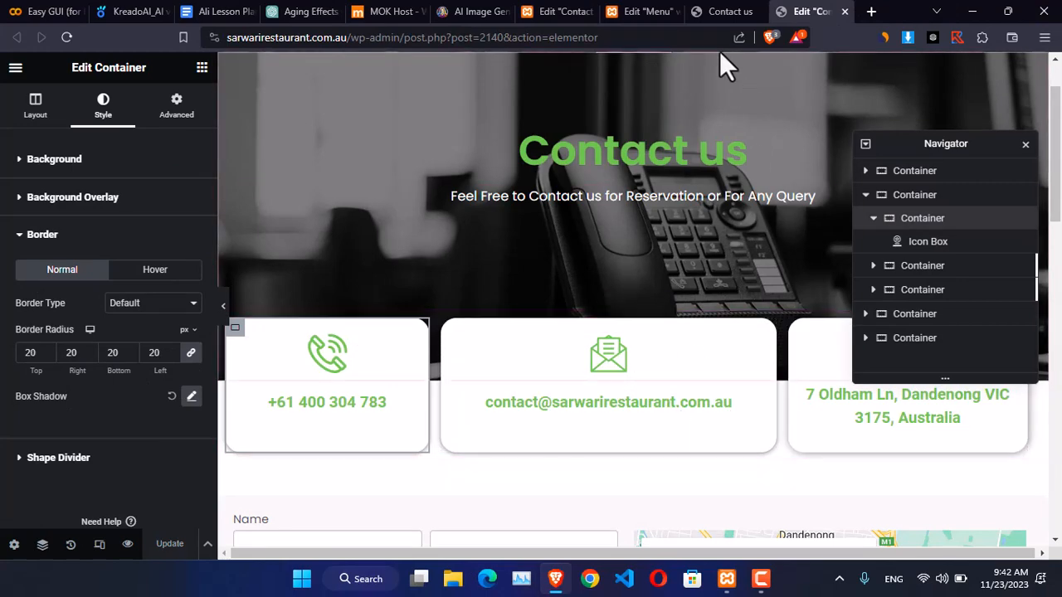
click(722, 11)
click(638, 13)
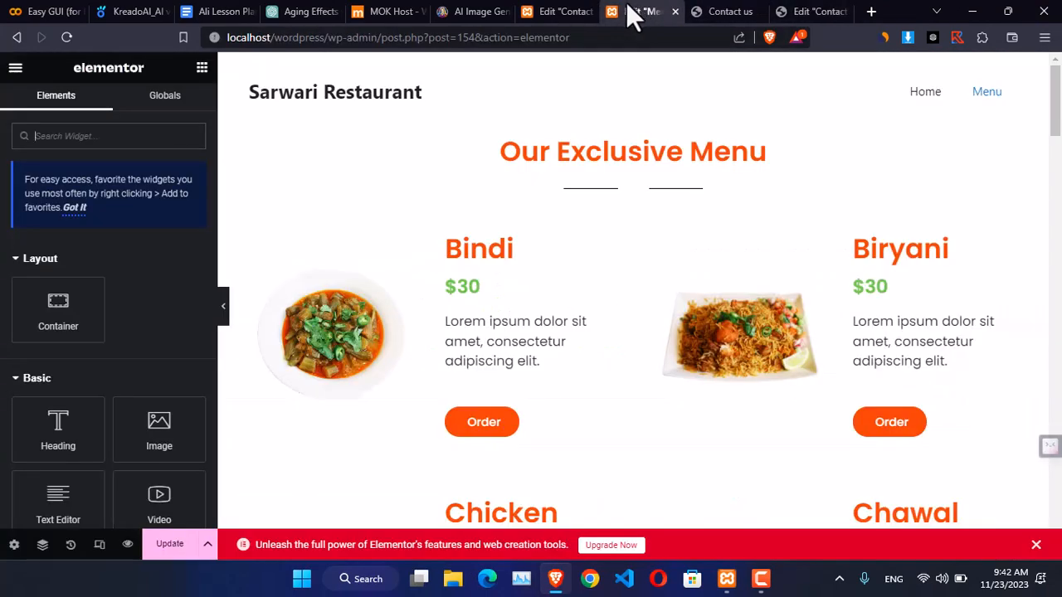
click(561, 11)
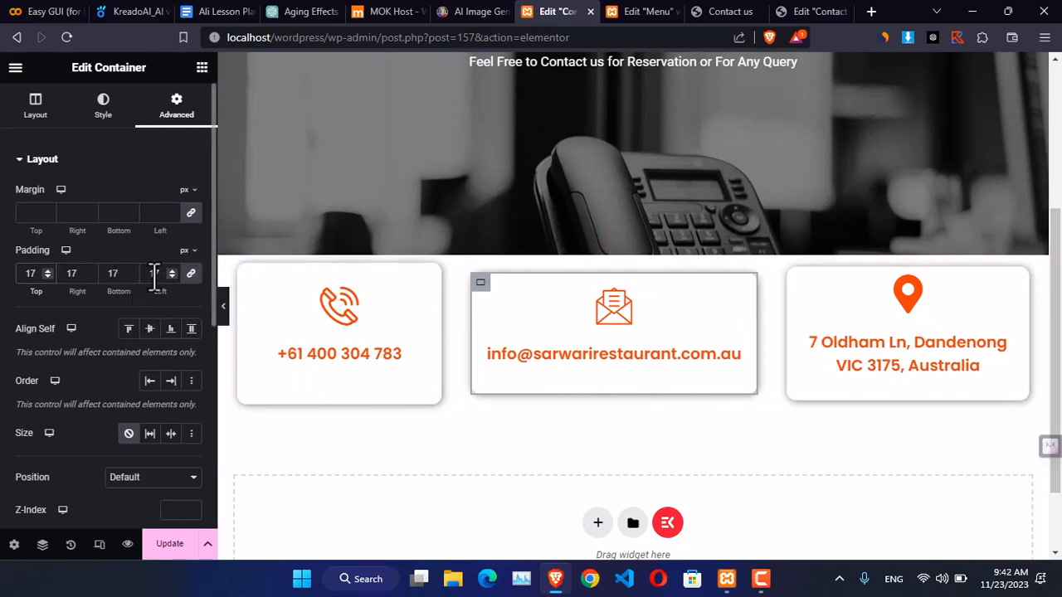
click(191, 273)
click(130, 269)
click(129, 270)
click(129, 270)
click(129, 270)
click(130, 269)
click(129, 269)
click(130, 270)
click(129, 270)
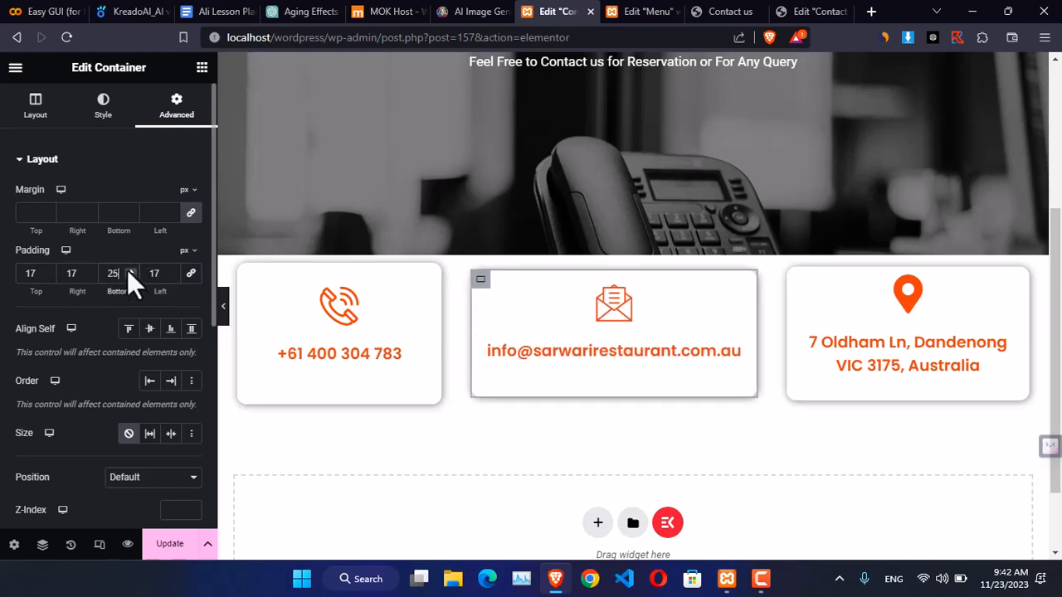
click(130, 269)
click(129, 269)
click(130, 270)
click(130, 270)
click(129, 270)
click(129, 270)
click(129, 270)
click(129, 269)
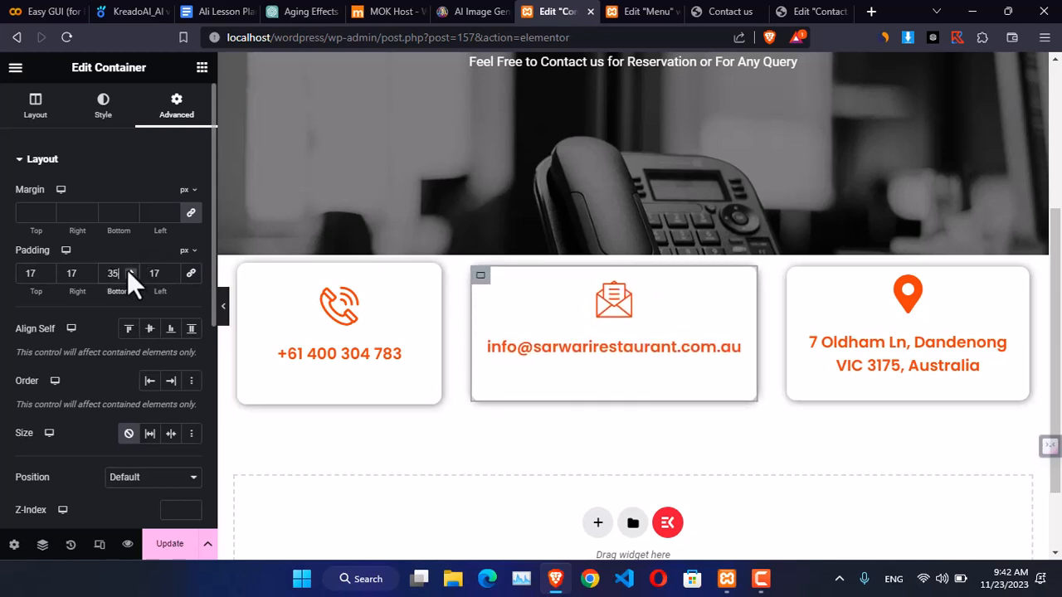
click(129, 270)
click(129, 269)
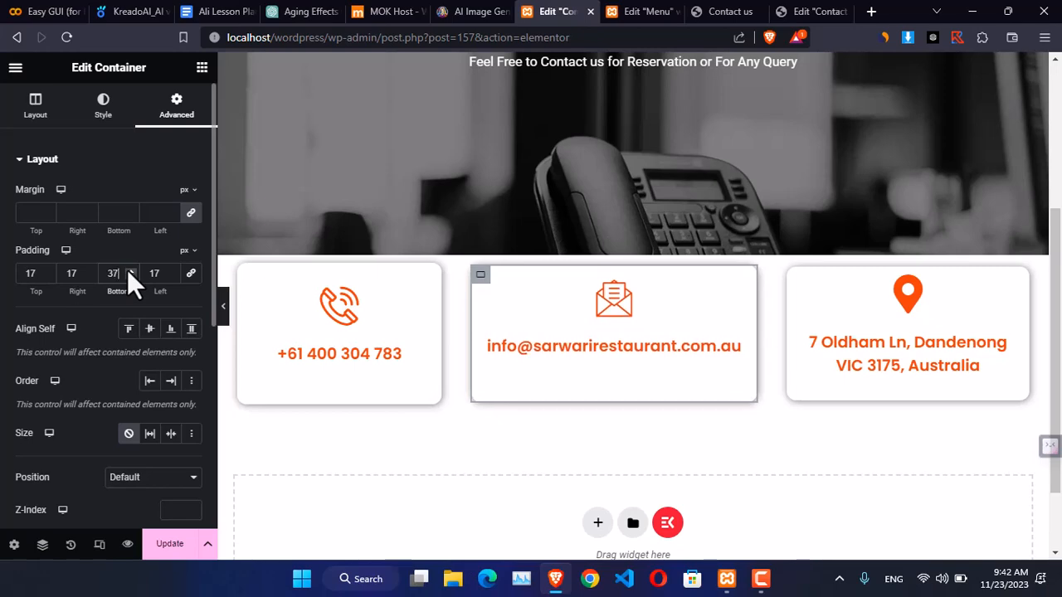
click(130, 270)
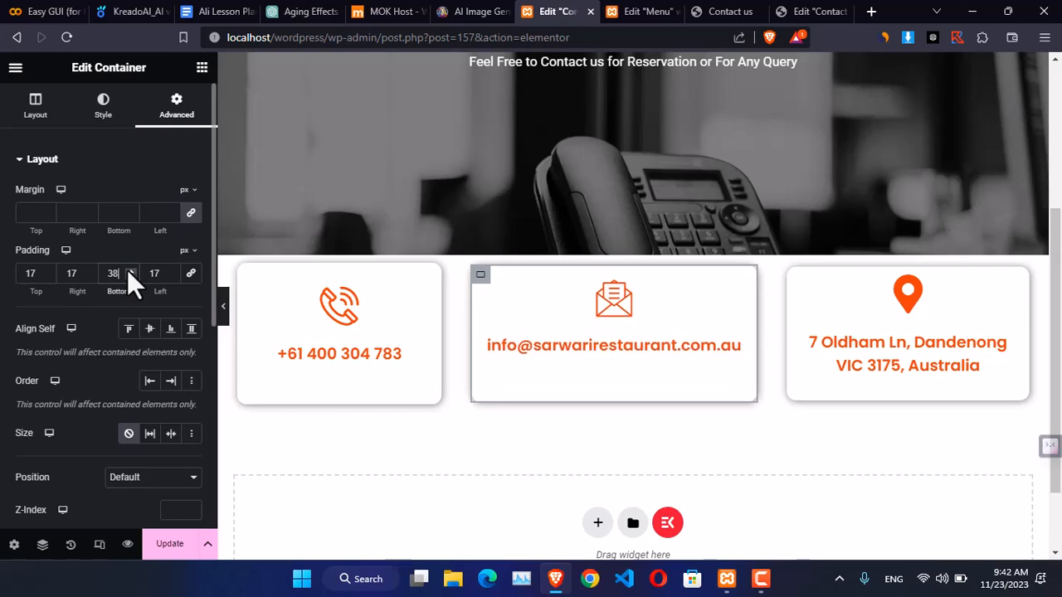
click(222, 307)
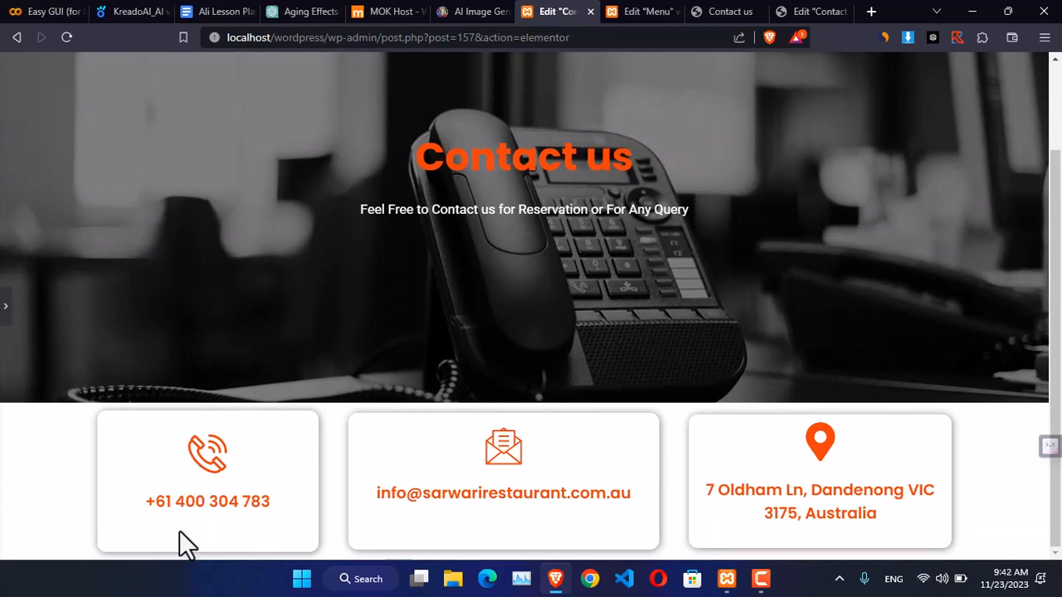
click(7, 309)
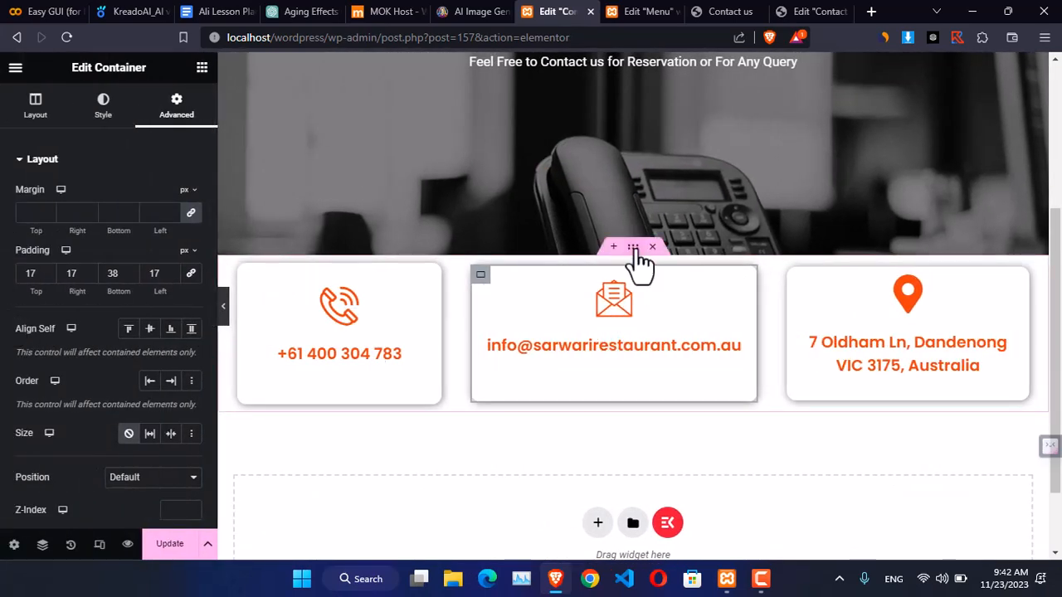
- Give the parent container of the three cards a top margin of -93 px and 0 on the other sides, overlapping the hero image
click(635, 253)
scroll(614, 312, up, 1)
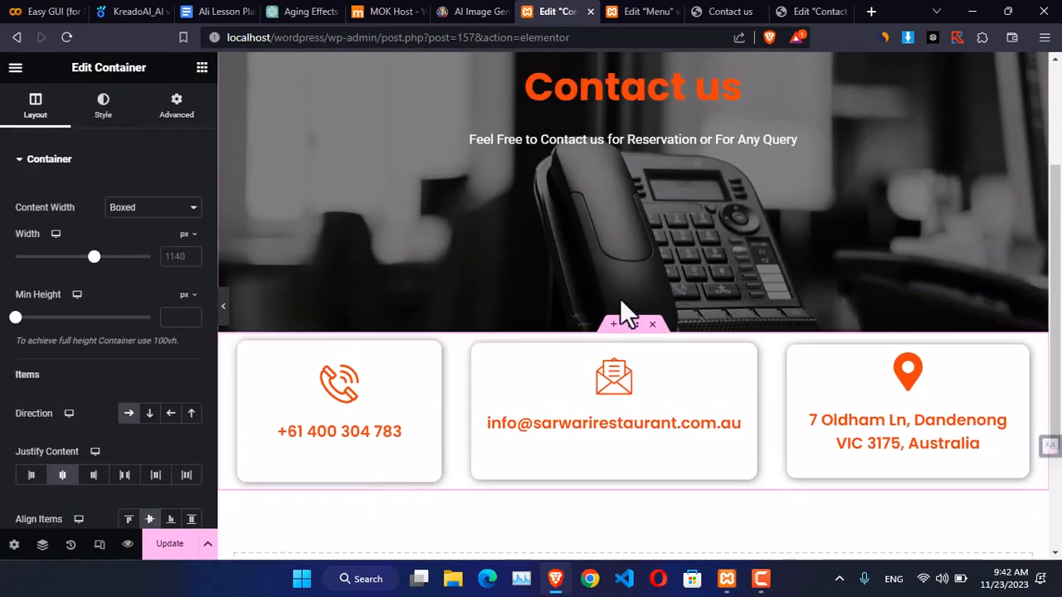
click(175, 108)
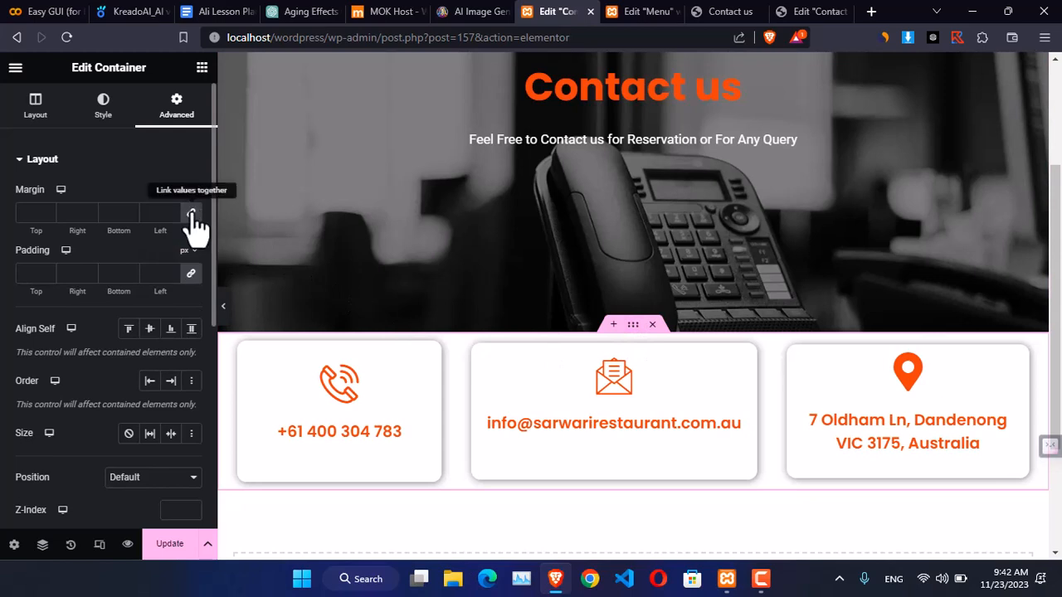
click(155, 213)
text(0)
double_click(122, 213)
text(-2)
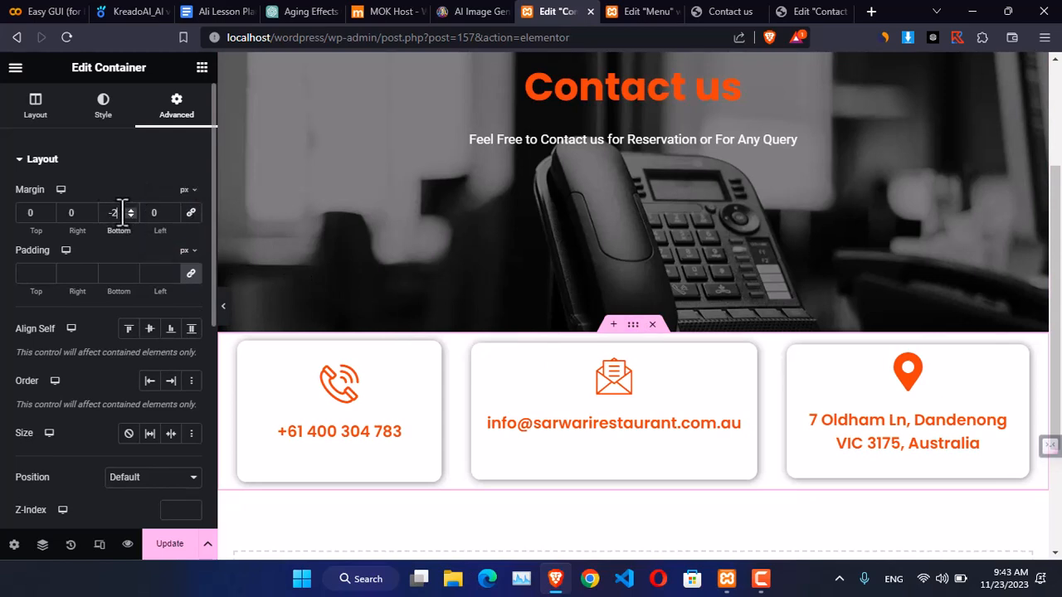
double_click(126, 209)
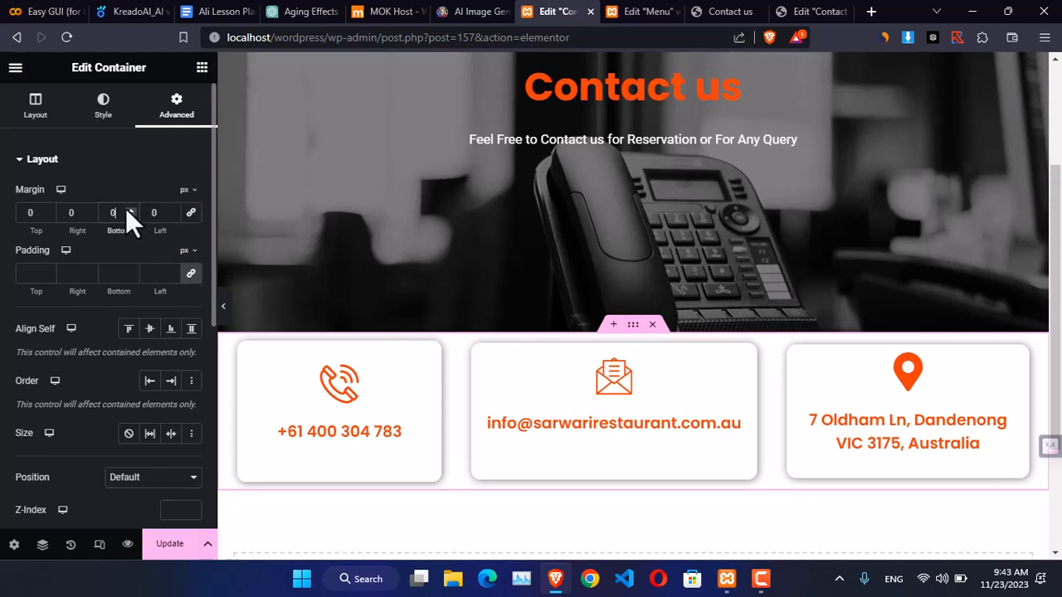
click(44, 216)
drag(44, 216, 44, 216)
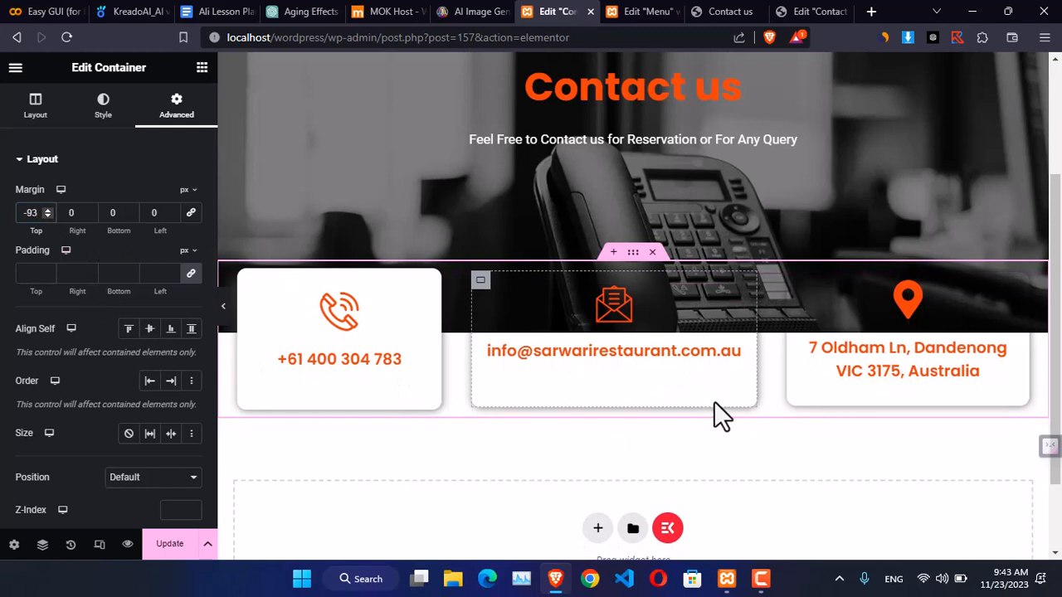
- Give the email card's container a classic background in white (#FFFFFF)
click(480, 282)
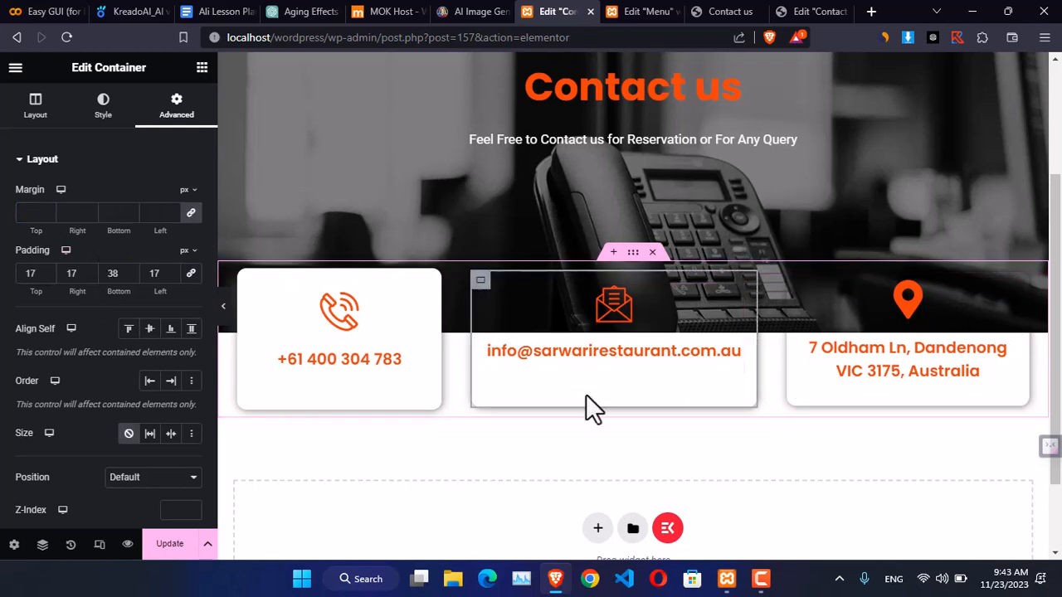
click(105, 109)
click(128, 229)
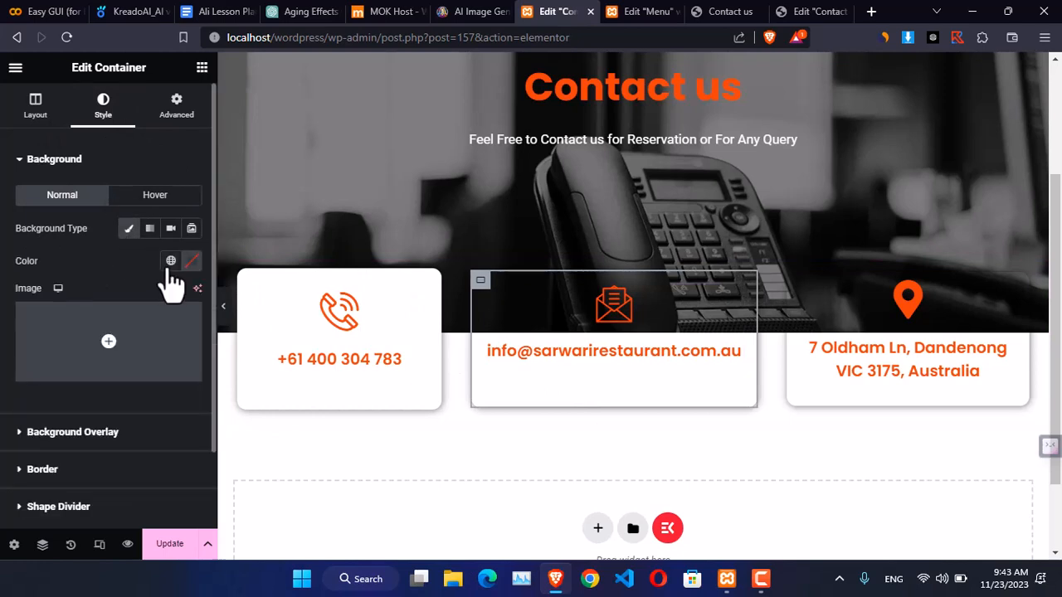
click(171, 262)
click(192, 261)
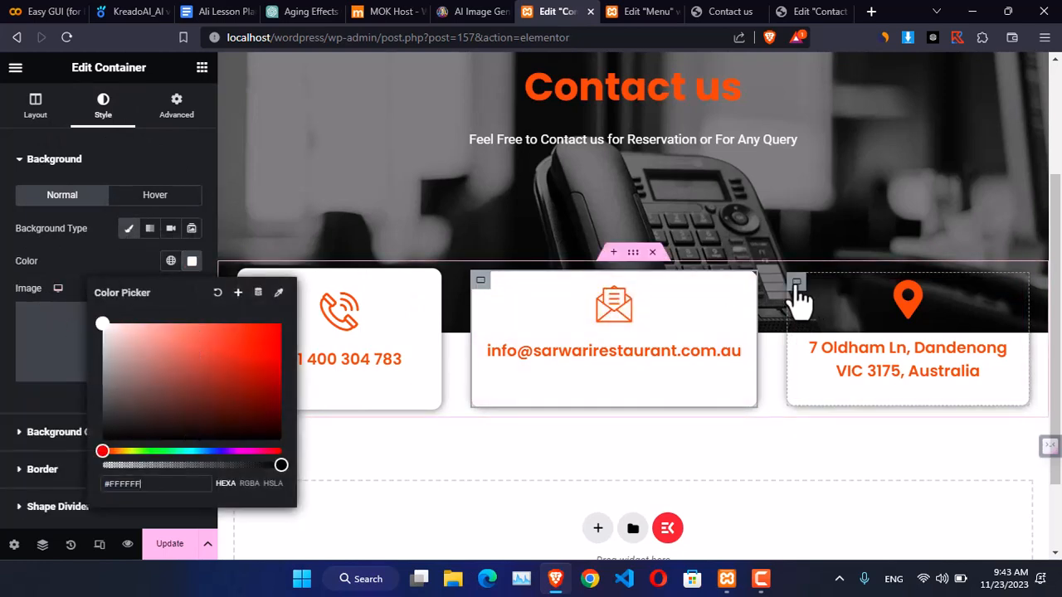
- Apply a classic white (#FFFFFF) background to the address card's container
click(795, 282)
click(129, 229)
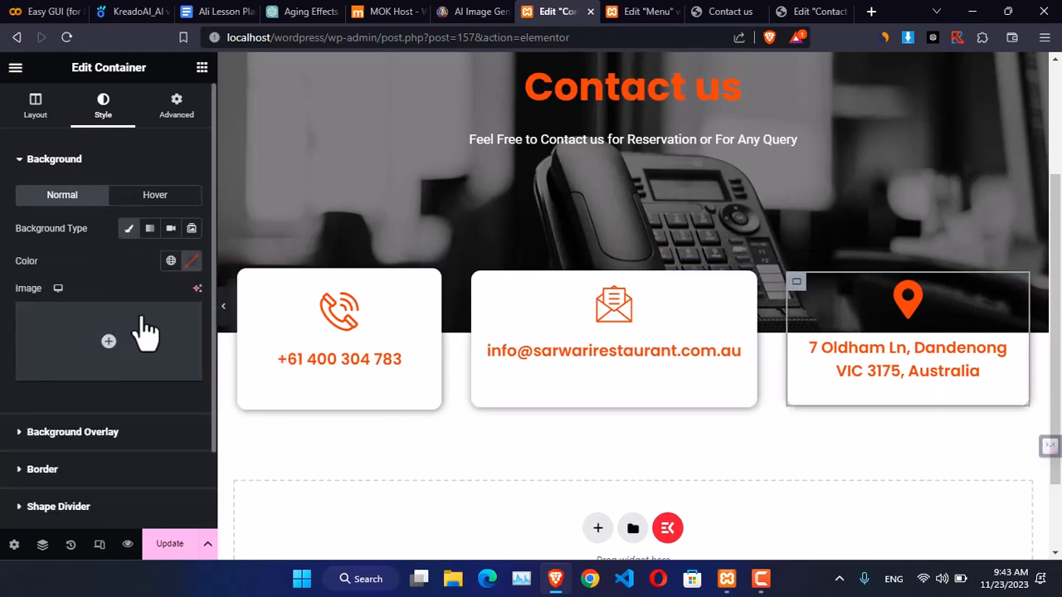
click(171, 262)
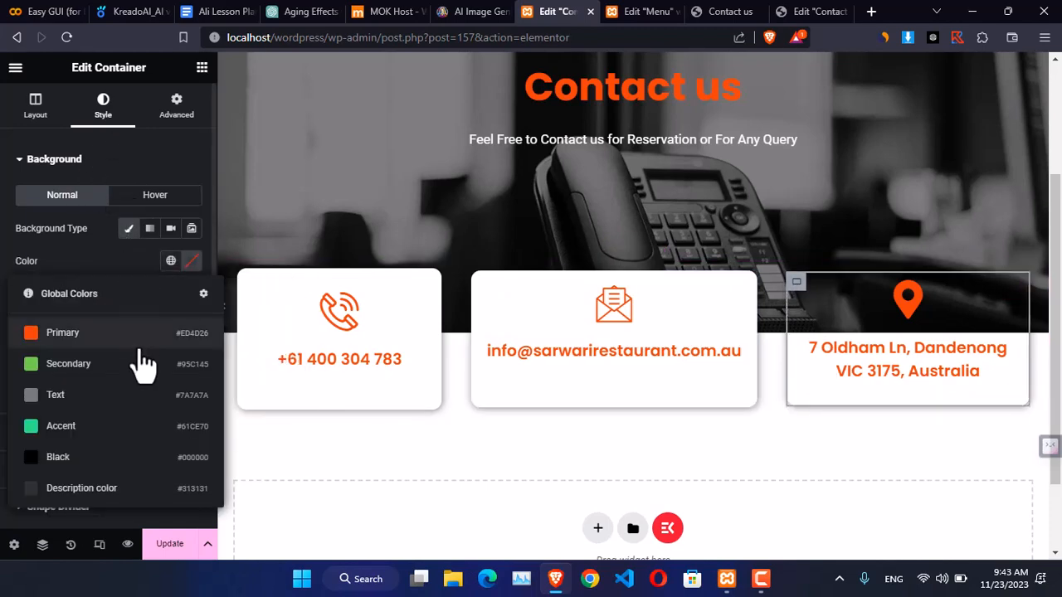
click(191, 262)
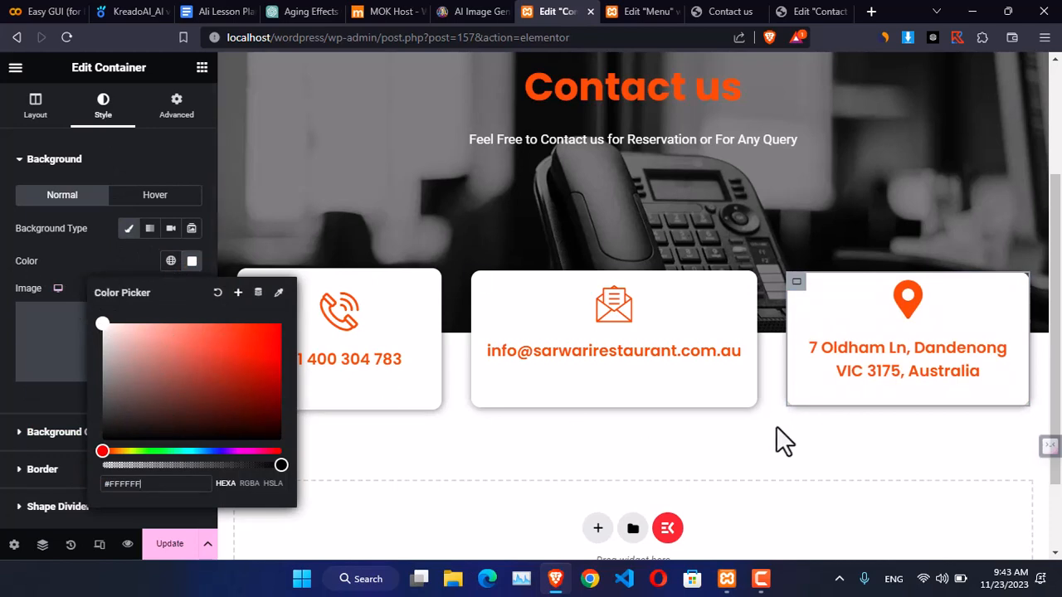
- Try the Slide In Down entrance animation on the address card's container and undo it
click(176, 105)
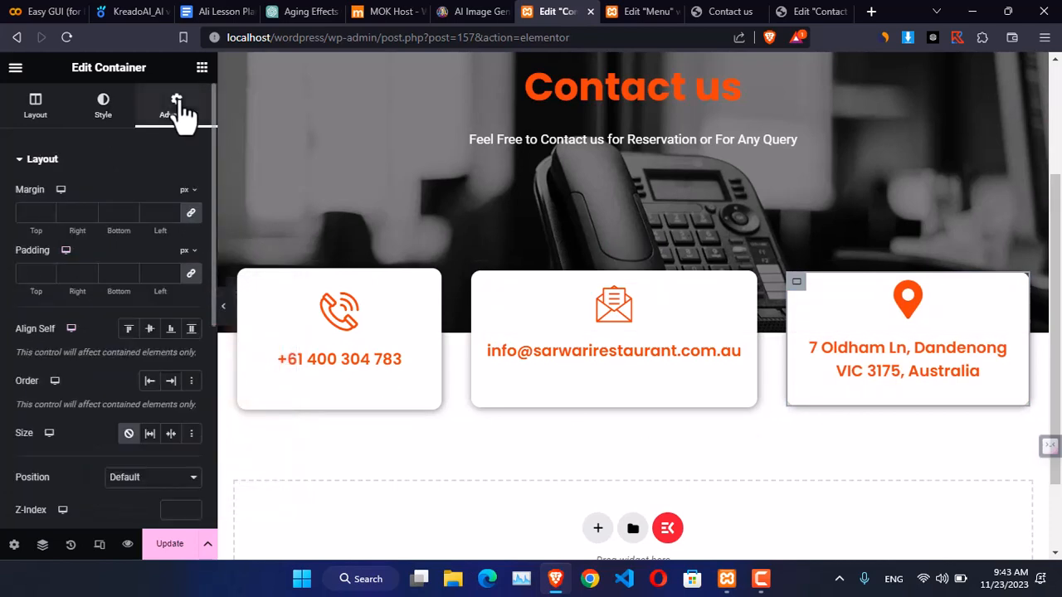
scroll(102, 343, down, 5)
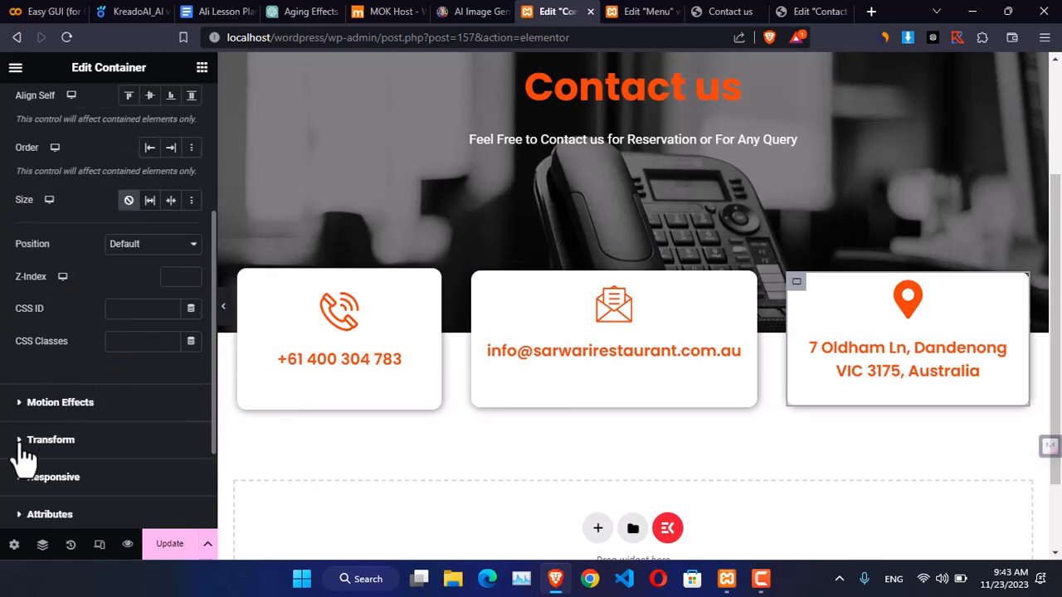
click(22, 444)
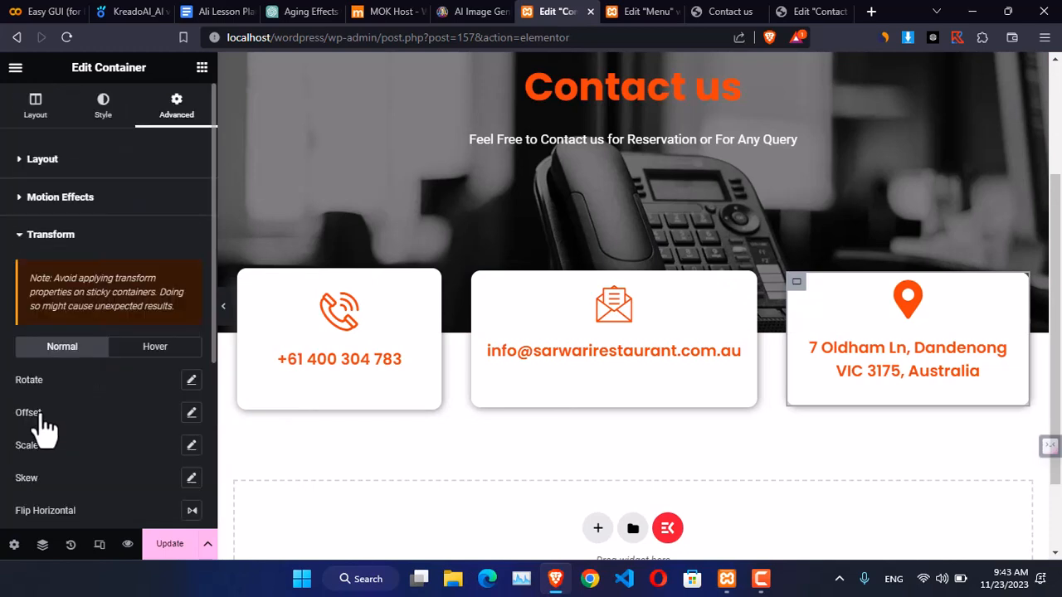
click(34, 202)
click(45, 249)
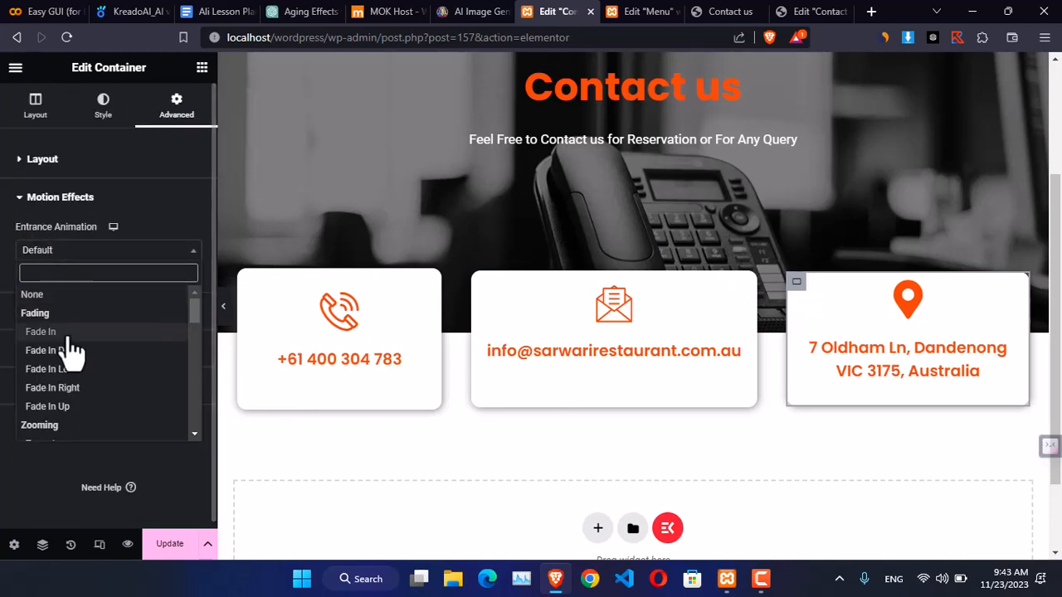
scroll(75, 390, down, 2)
scroll(75, 390, down, 5)
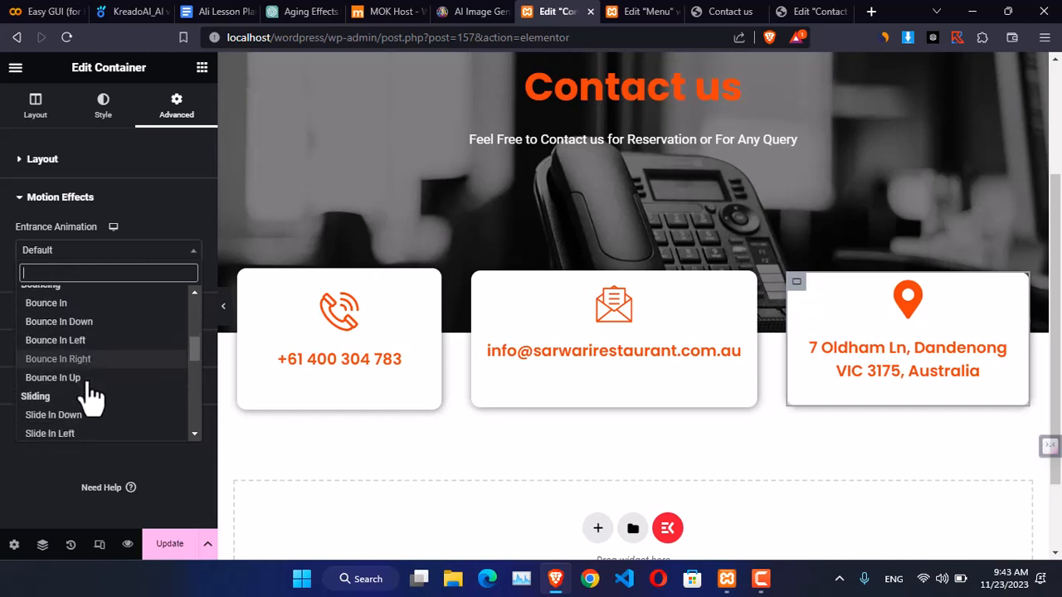
scroll(96, 360, down, 2)
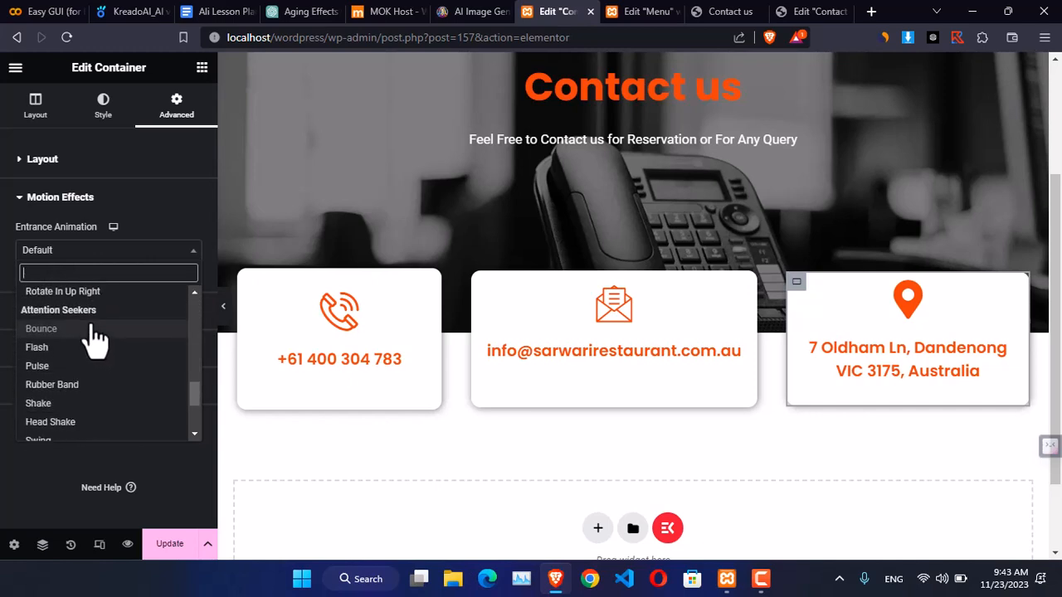
text(fly)
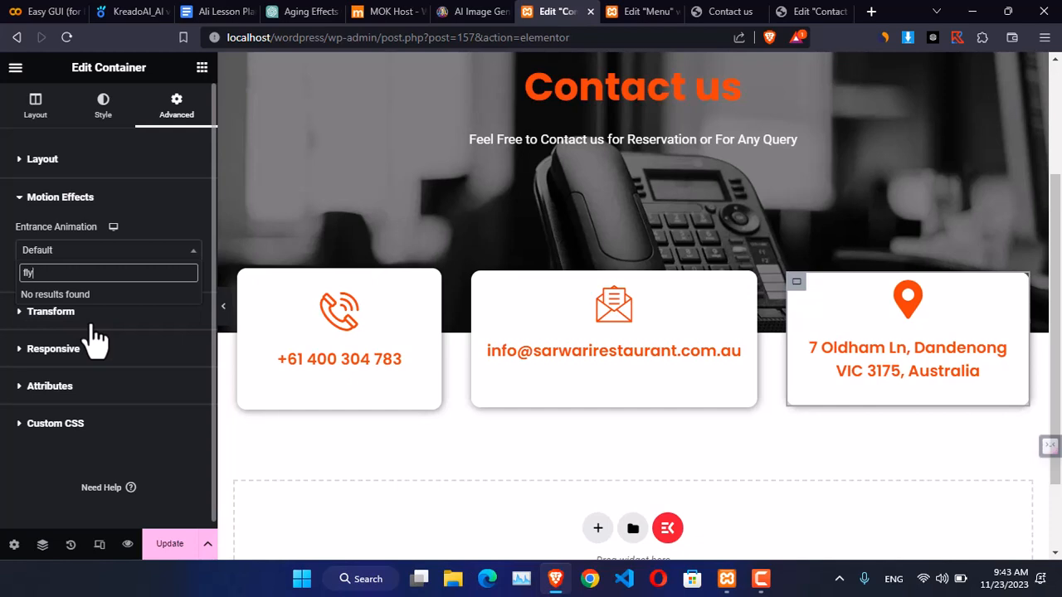
key(BackSpace)
key(BackSpace)
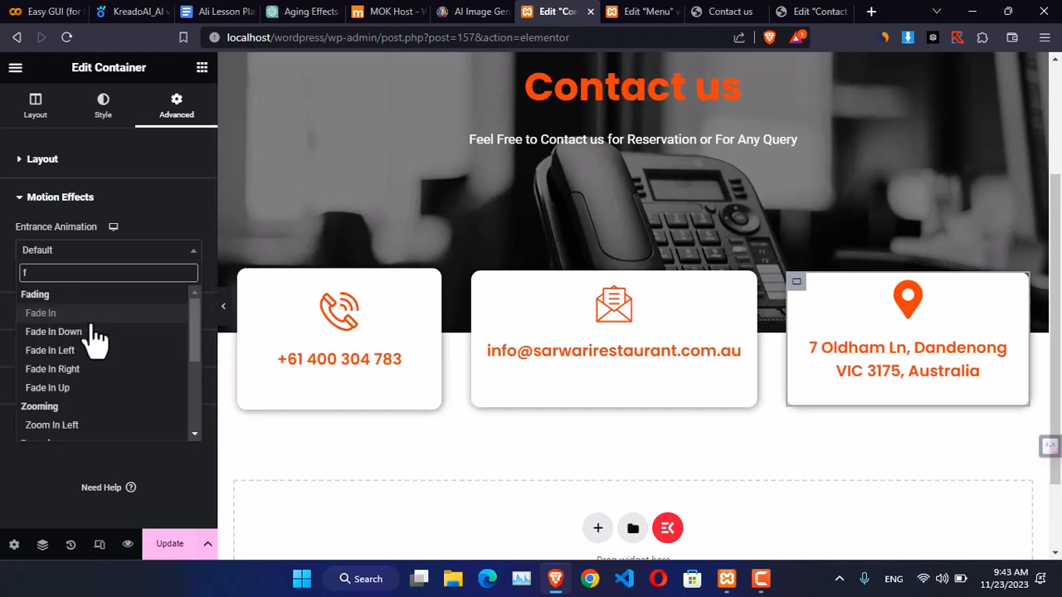
key(BackSpace)
scroll(78, 373, down, 2)
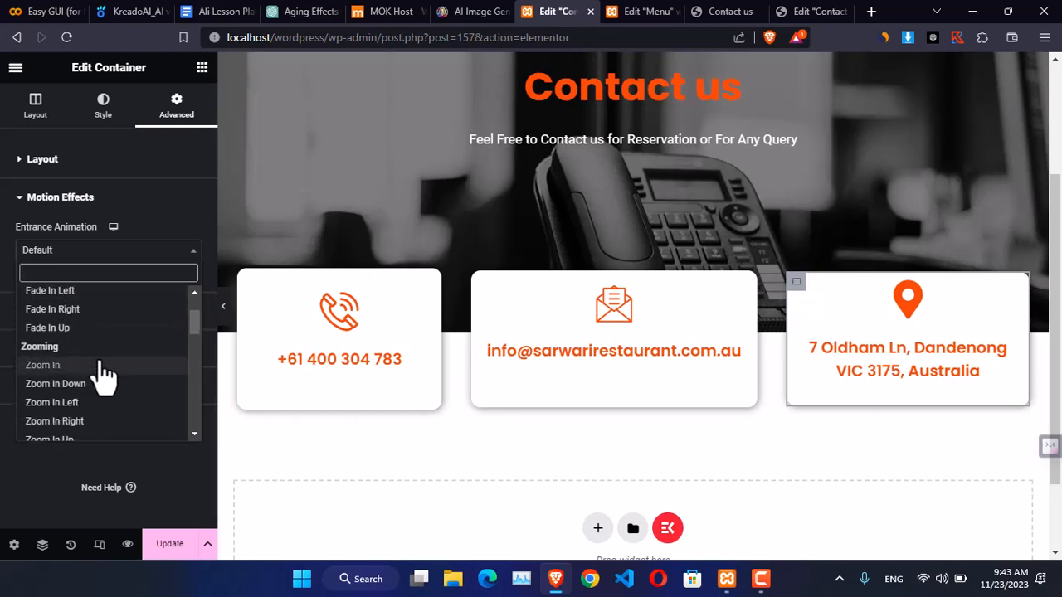
scroll(104, 376, down, 5)
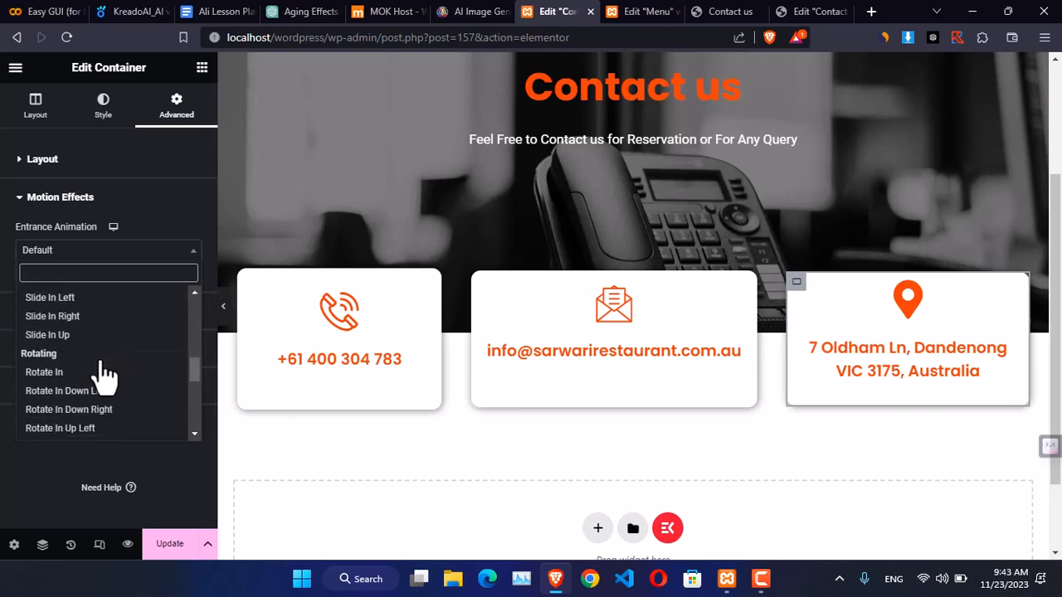
scroll(91, 375, up, 2)
click(75, 365)
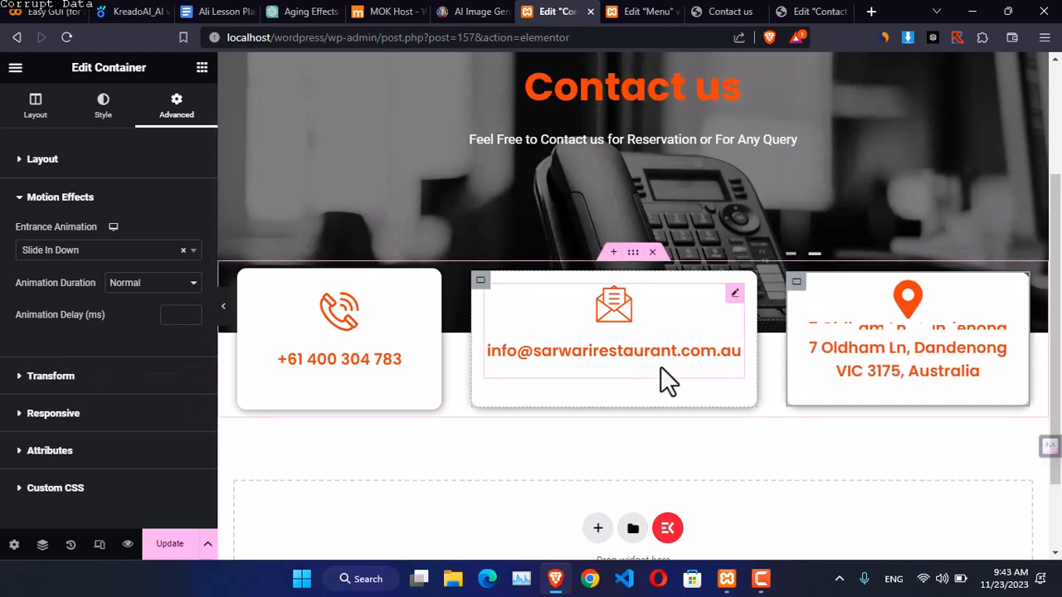
key(ctrl+z)
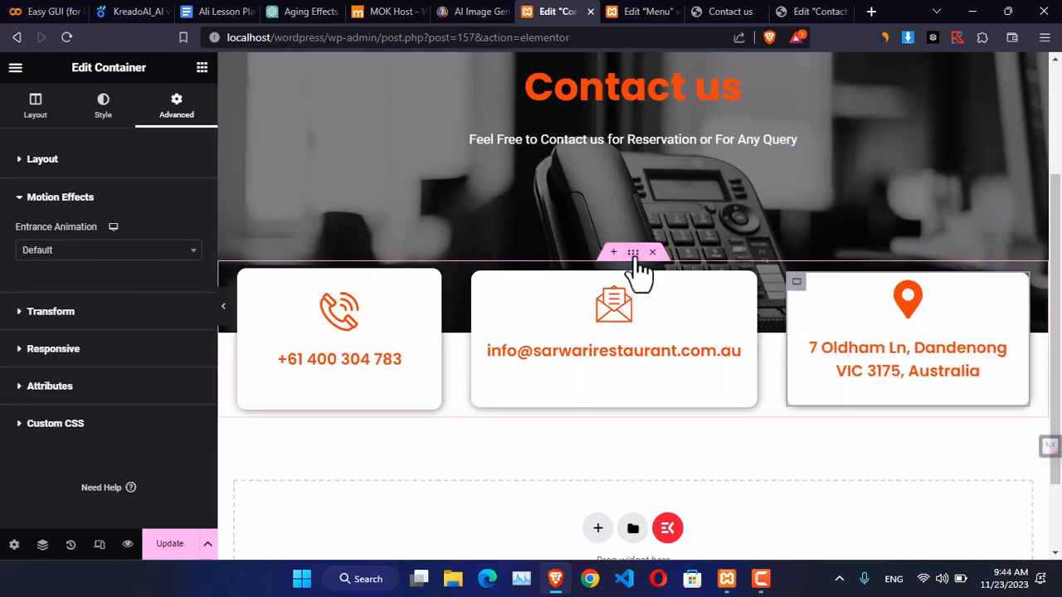
- Give the parent container of the three contact cards a Slide In Up entrance animation
click(635, 256)
scroll(83, 349, down, 2)
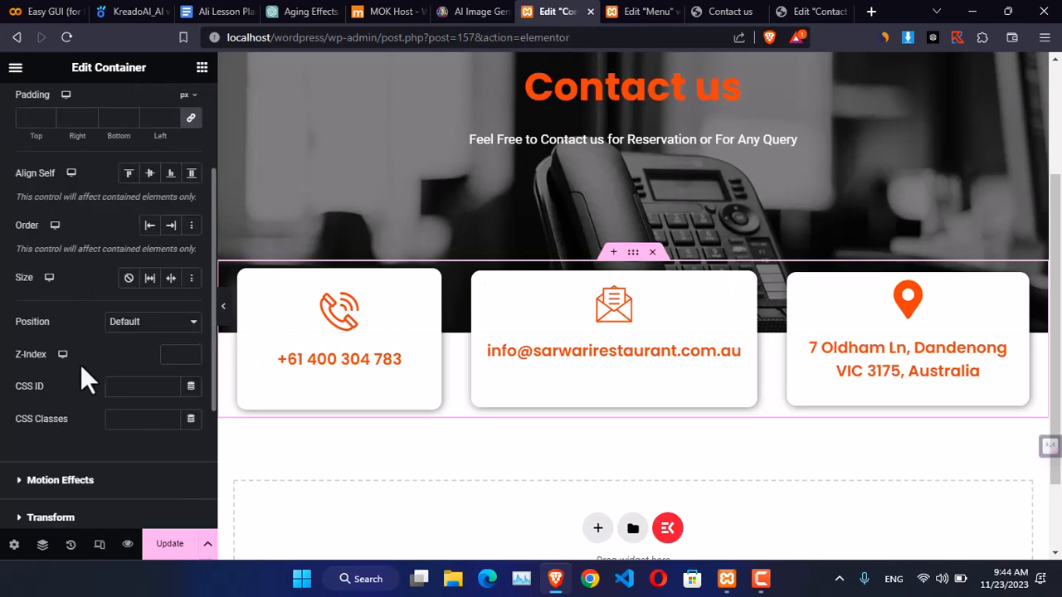
scroll(80, 370, down, 2)
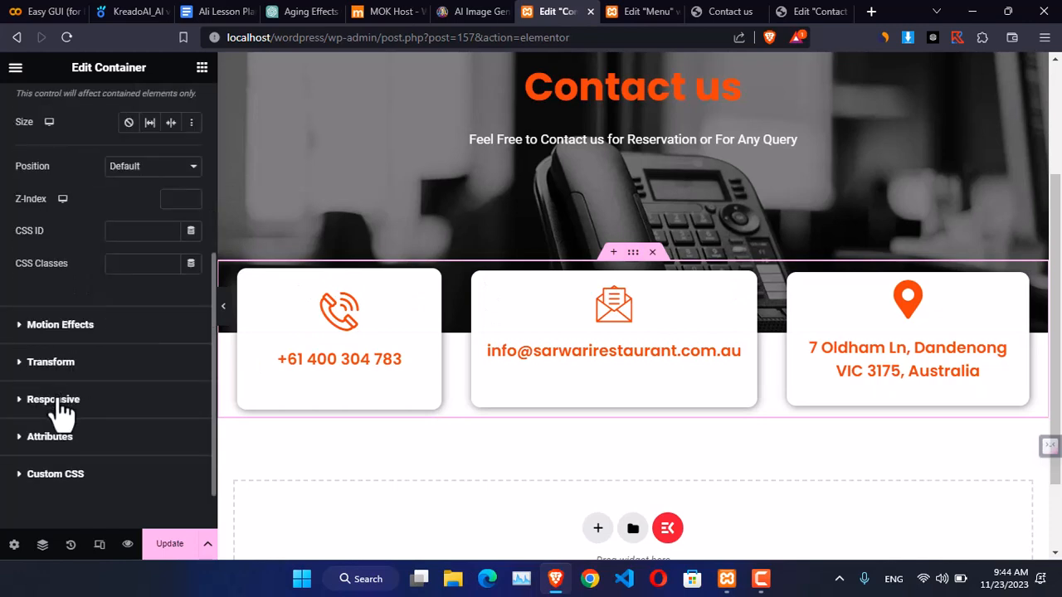
click(23, 330)
click(61, 251)
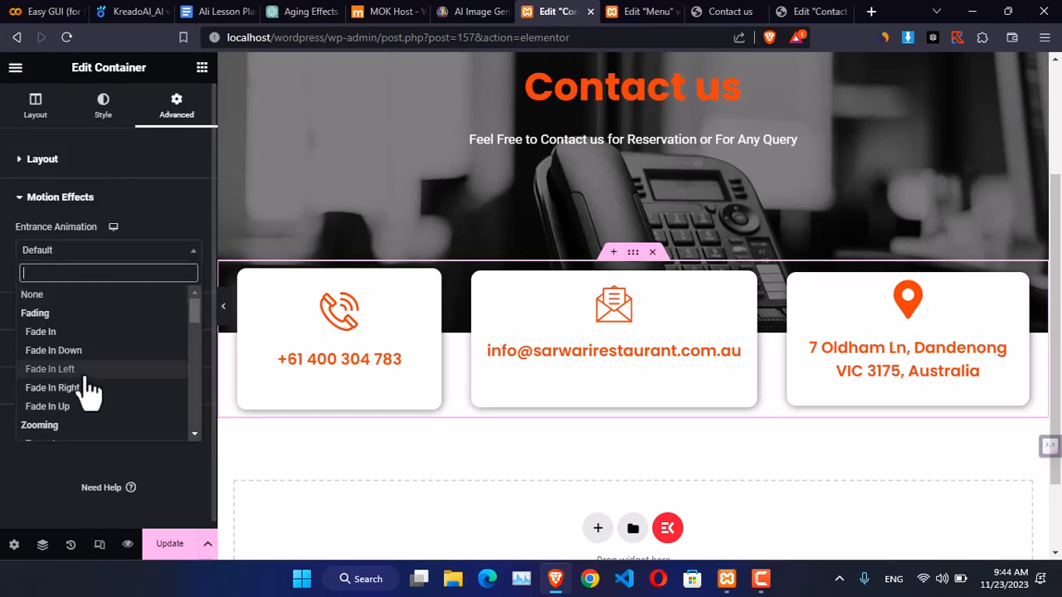
scroll(90, 390, down, 5)
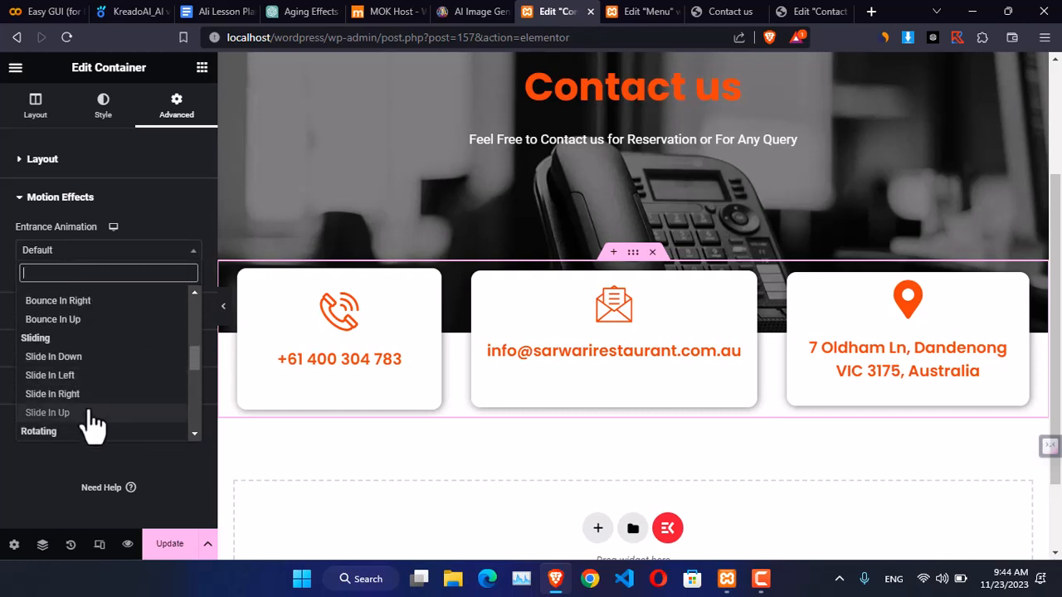
click(50, 413)
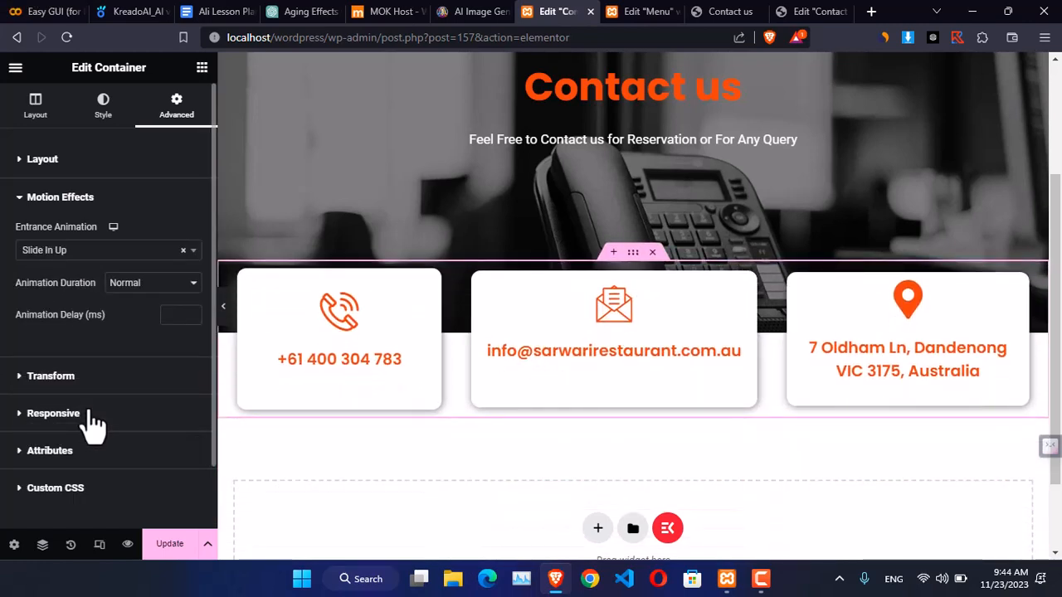
- Preview the Contact us page without the editor panel and save the page
click(222, 319)
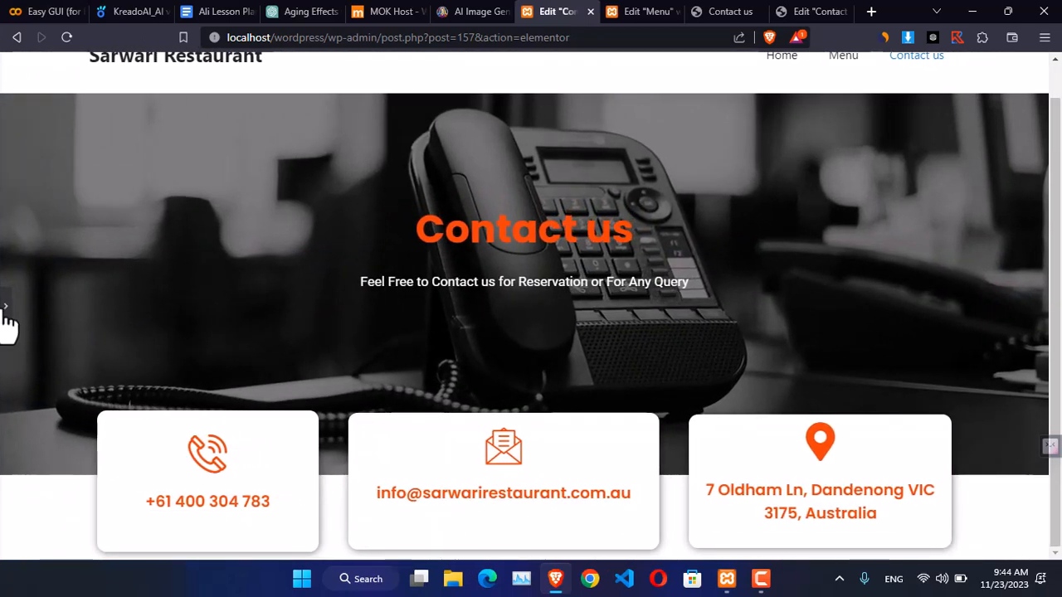
click(6, 307)
click(170, 546)
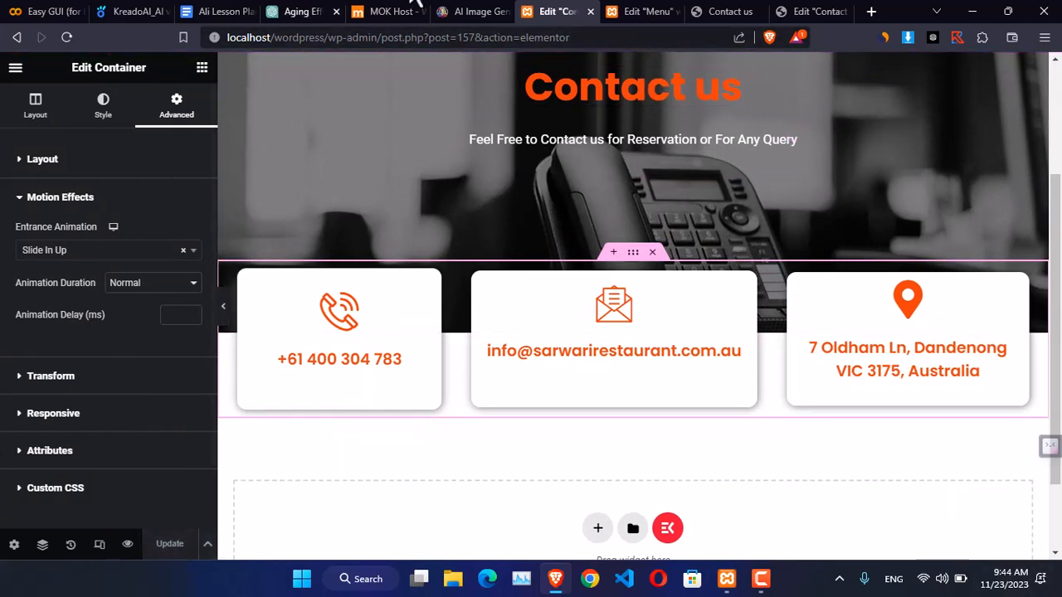
- Switch to the Menu page's Elementor editor, save its changes and exit to the WordPress page editor
click(722, 12)
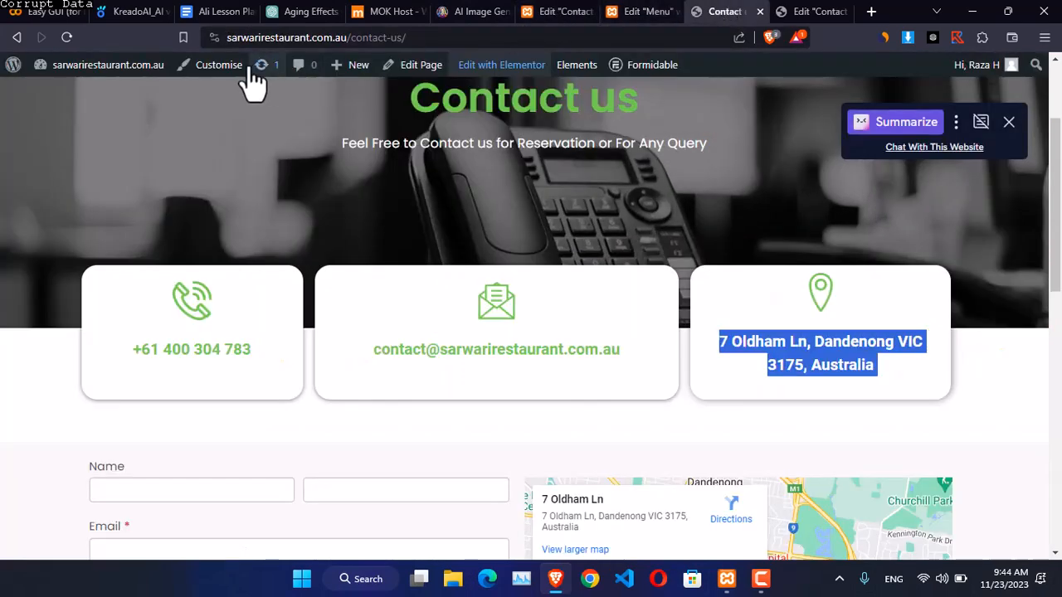
click(634, 11)
click(16, 70)
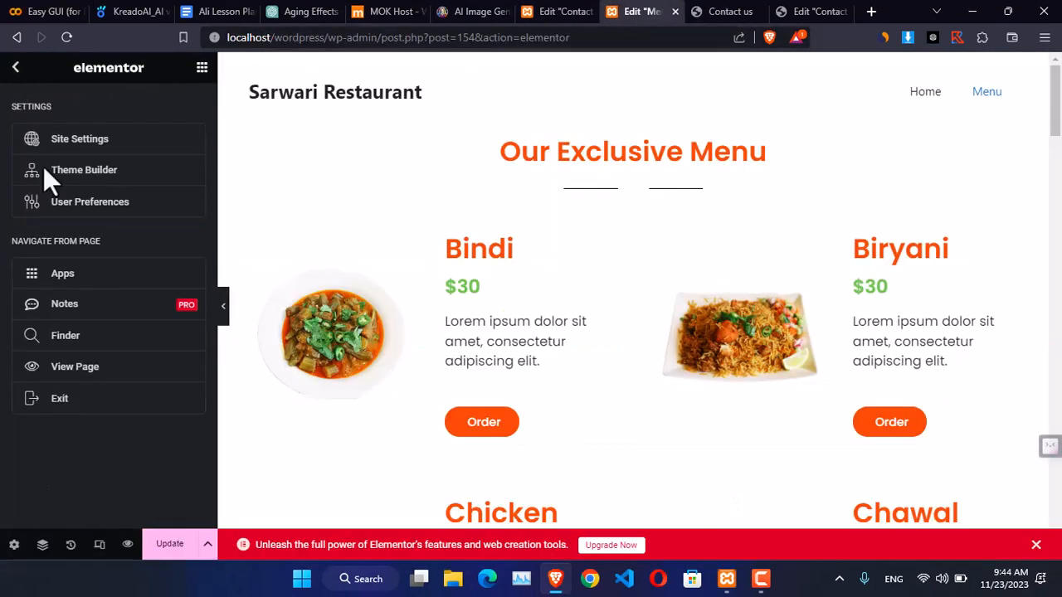
click(50, 399)
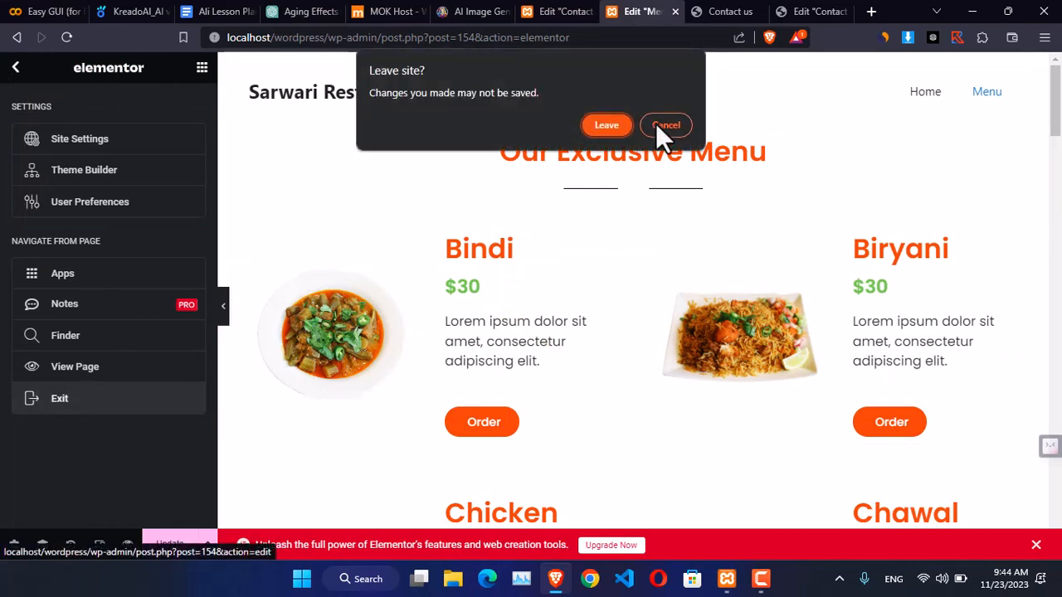
click(666, 125)
click(164, 547)
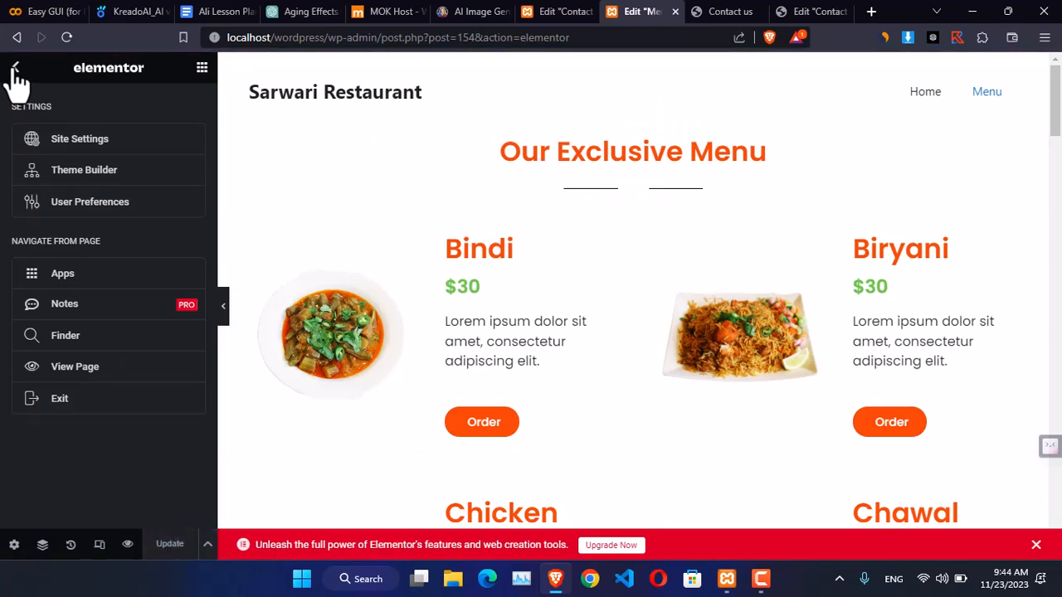
click(94, 404)
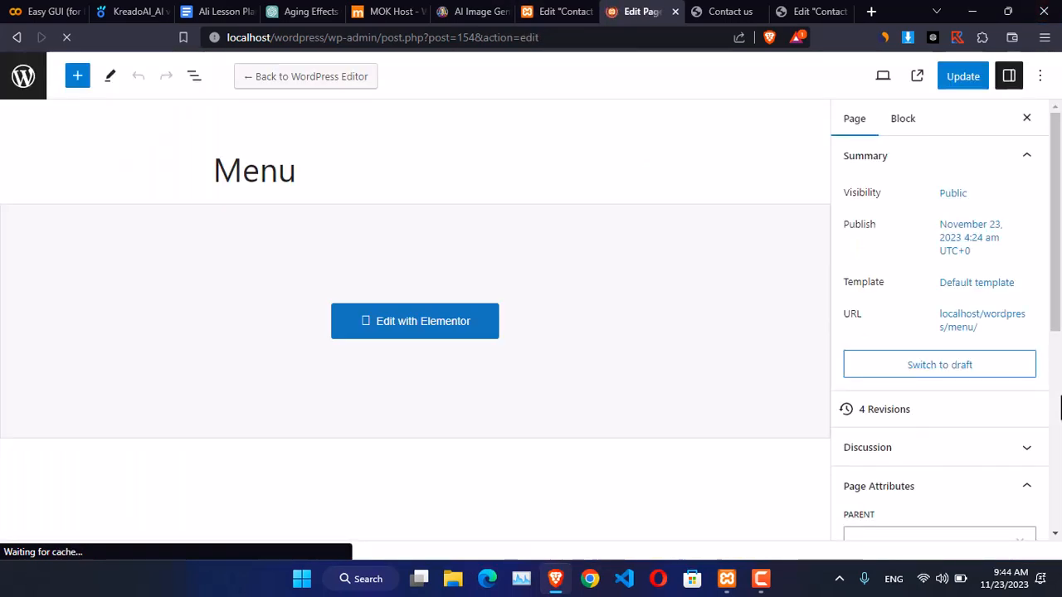
- Return to the WordPress dashboard and search for "formidable" among the new plugins available to add
click(23, 78)
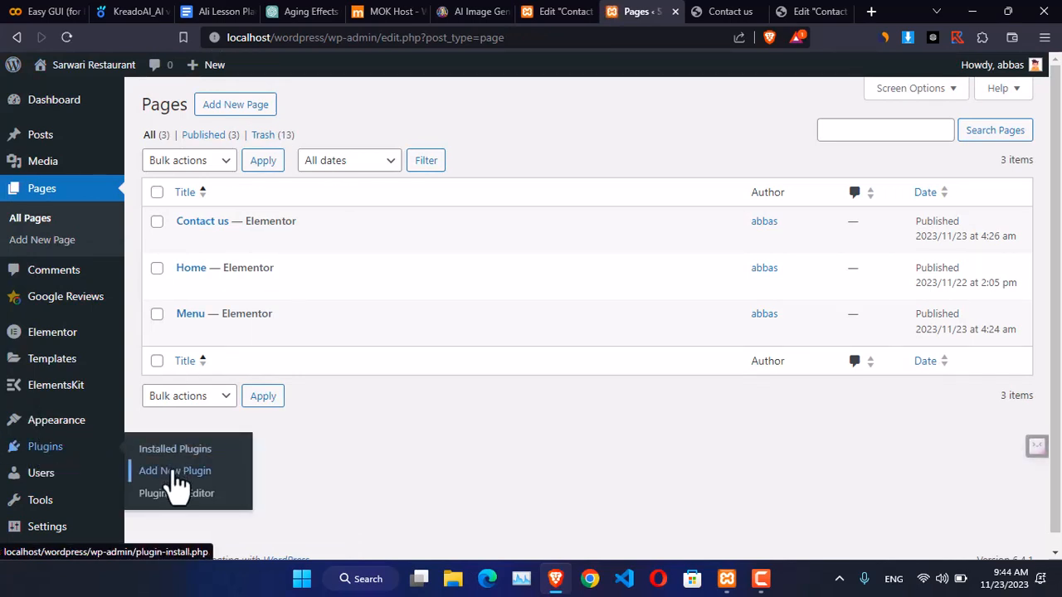
click(170, 475)
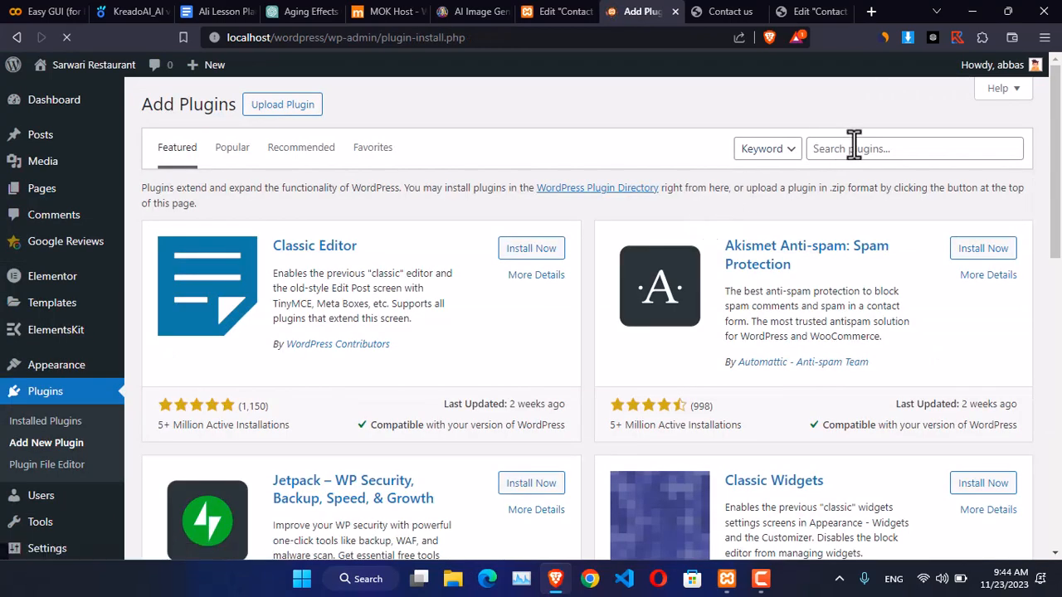
click(855, 148)
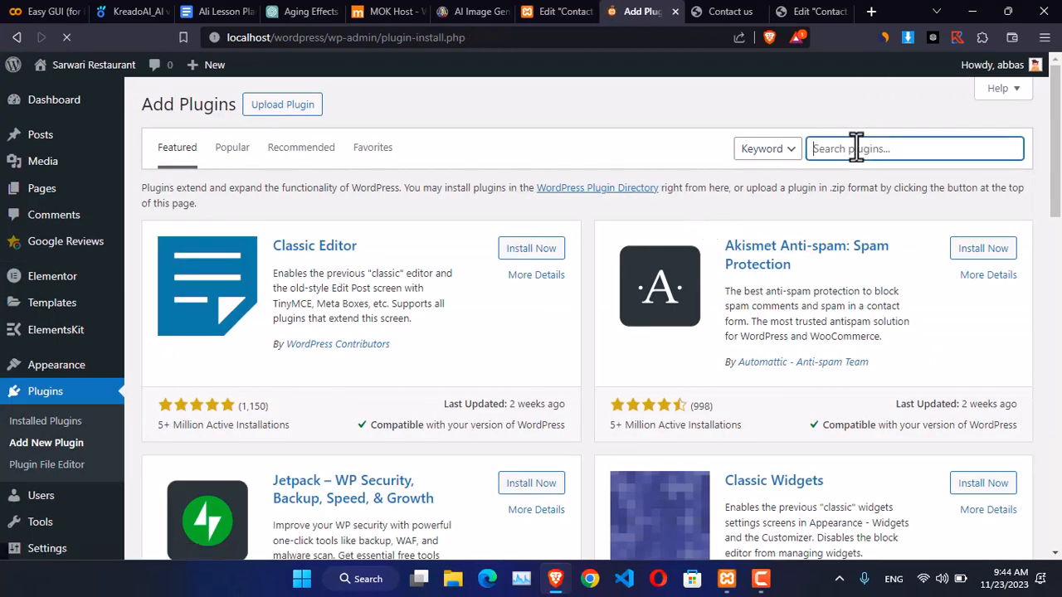
text(formidable)
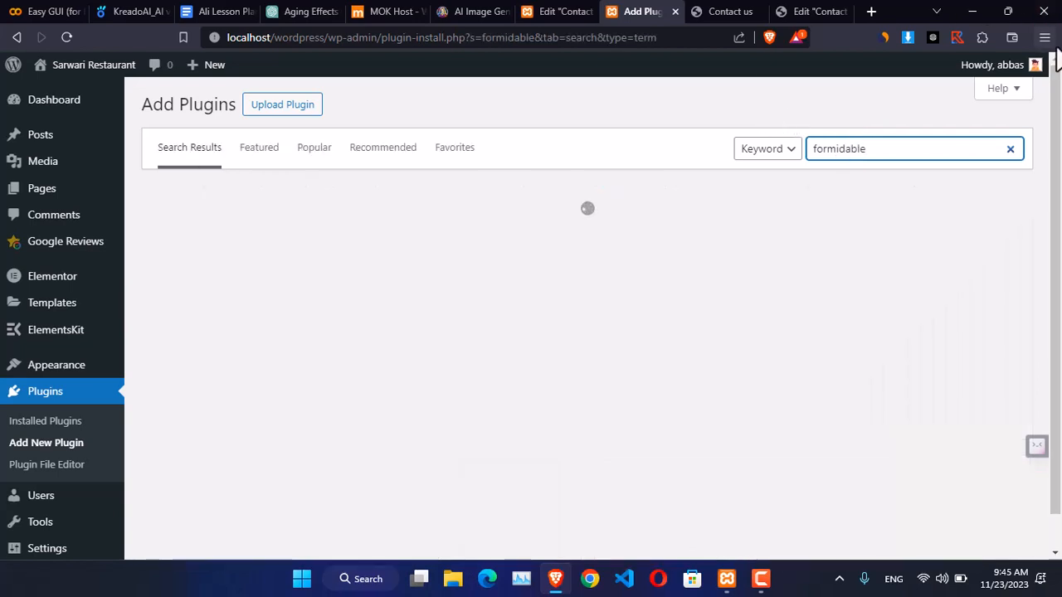
- Install and activate the Formidable Forms contact form plugin
mouse_move(1037, 66)
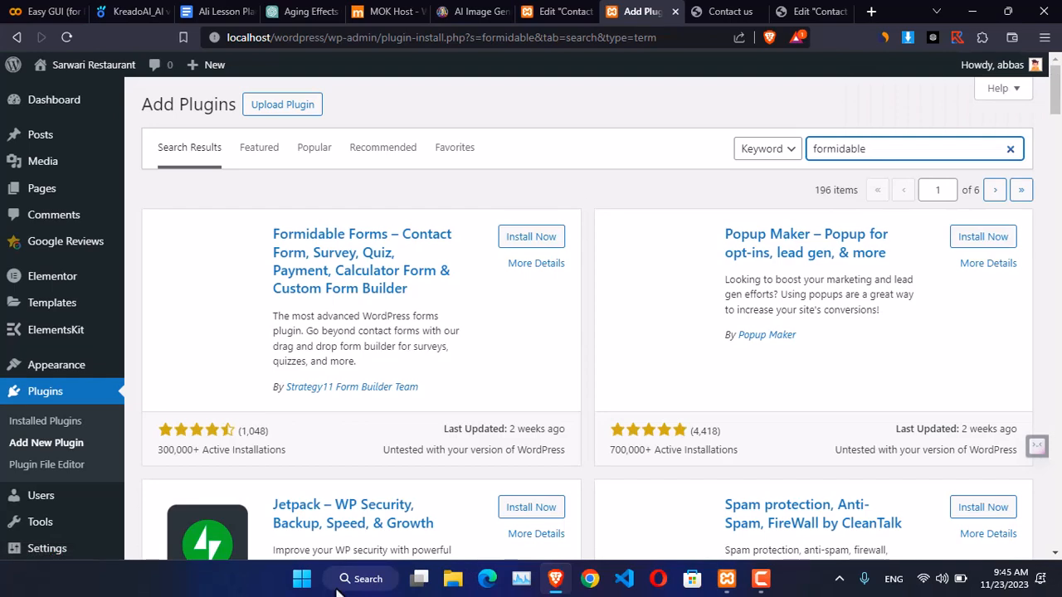
click(522, 241)
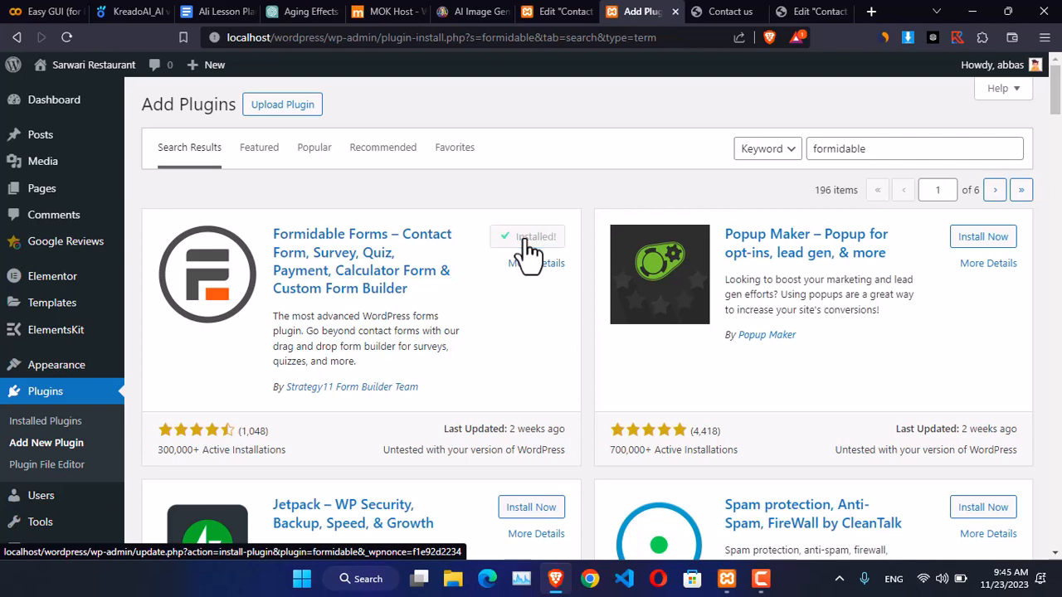
click(528, 247)
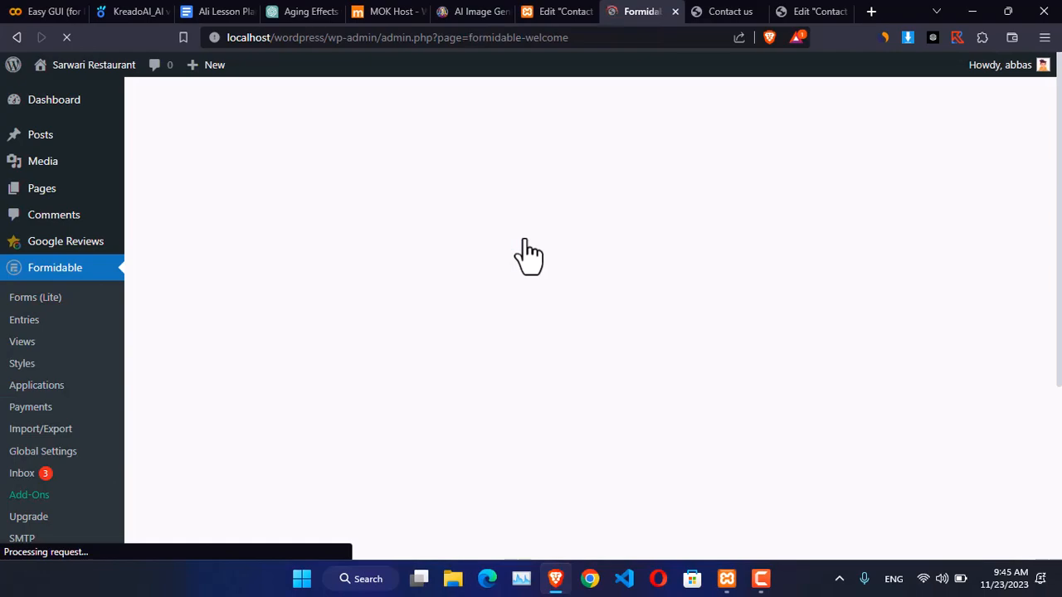
- Open the existing Contact Us form in Formidable's form builder and select its first Name field
scroll(805, 452, down, 5)
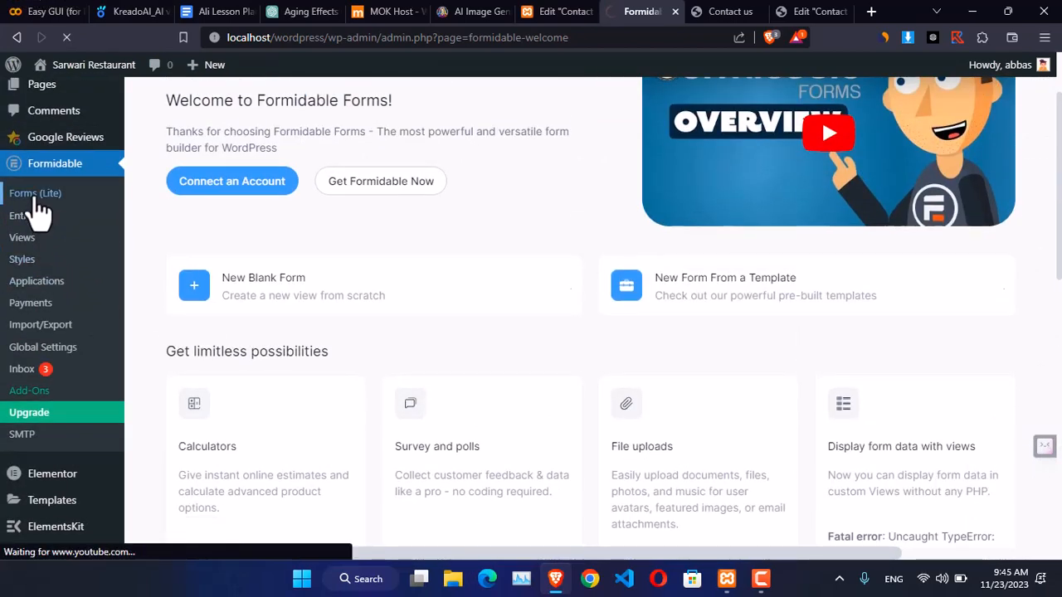
click(36, 196)
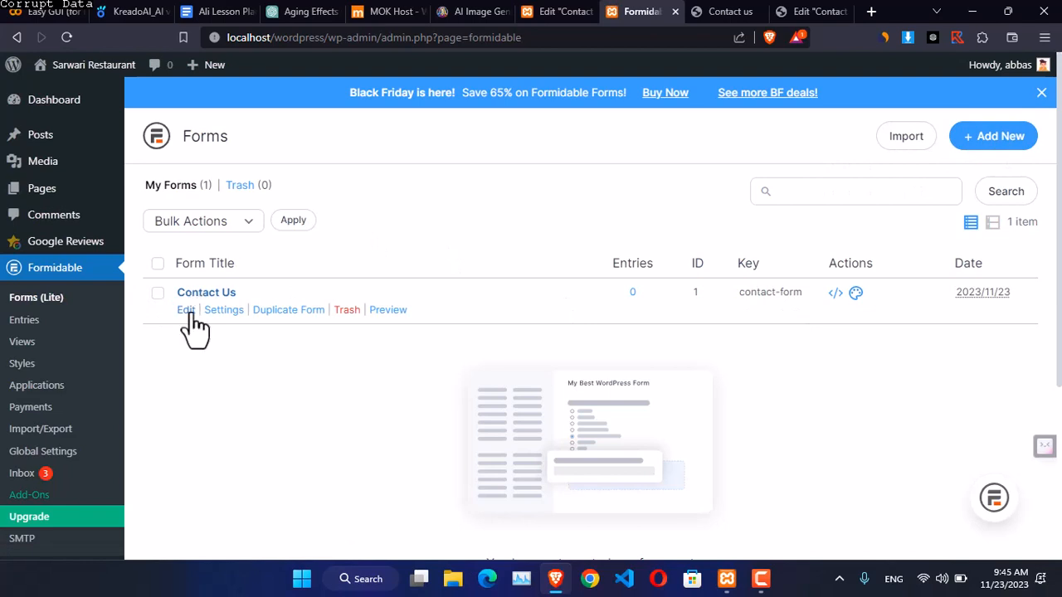
click(186, 312)
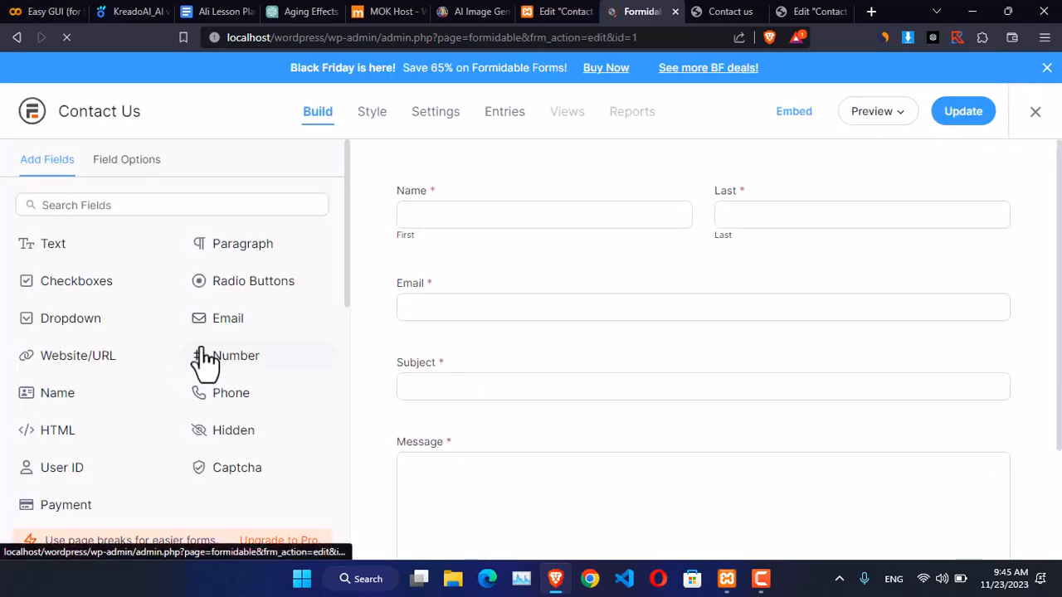
click(511, 218)
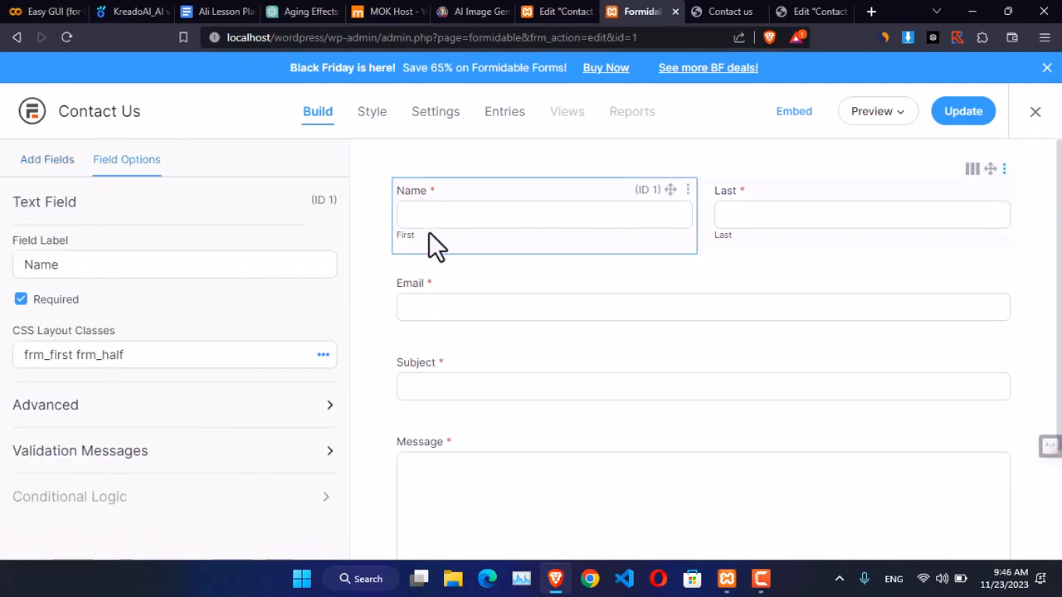
- Clear the "First" description from the form's Name field
click(408, 222)
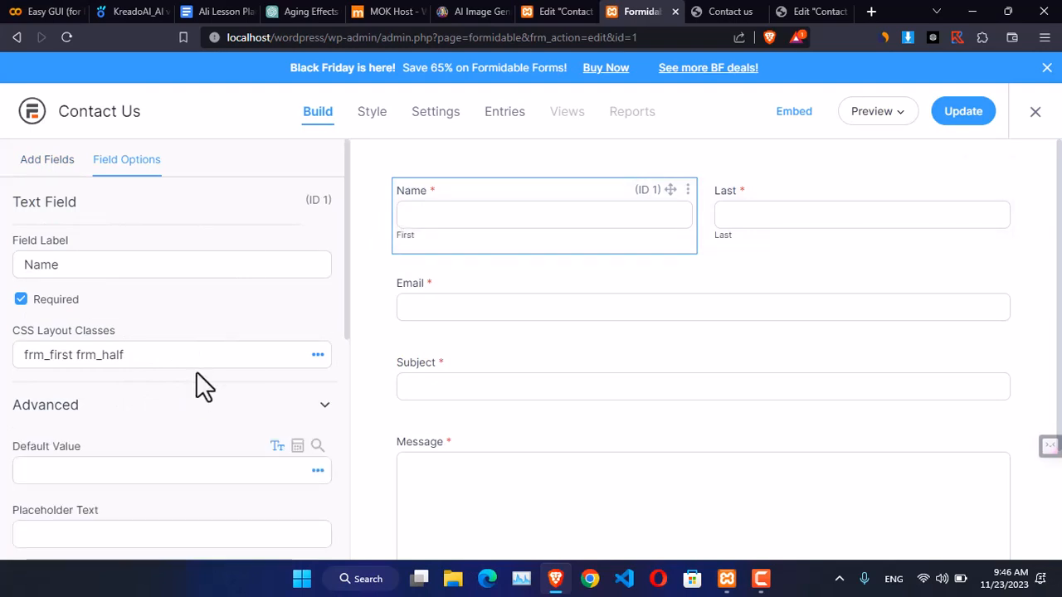
scroll(201, 365, down, 3)
click(93, 362)
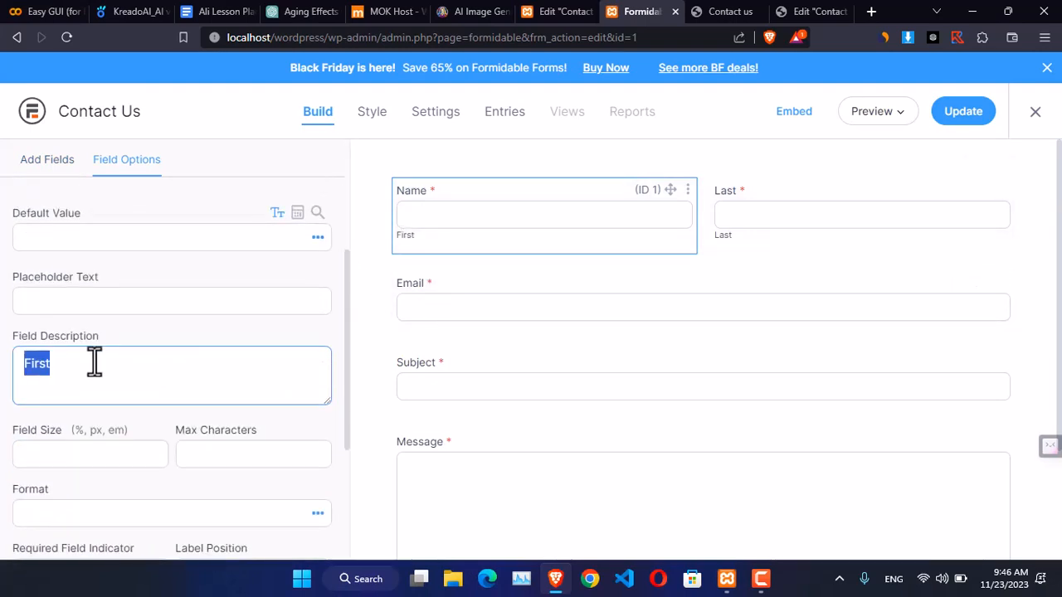
- Select the form's Last field and clear its "Last" description in the advanced options
click(769, 219)
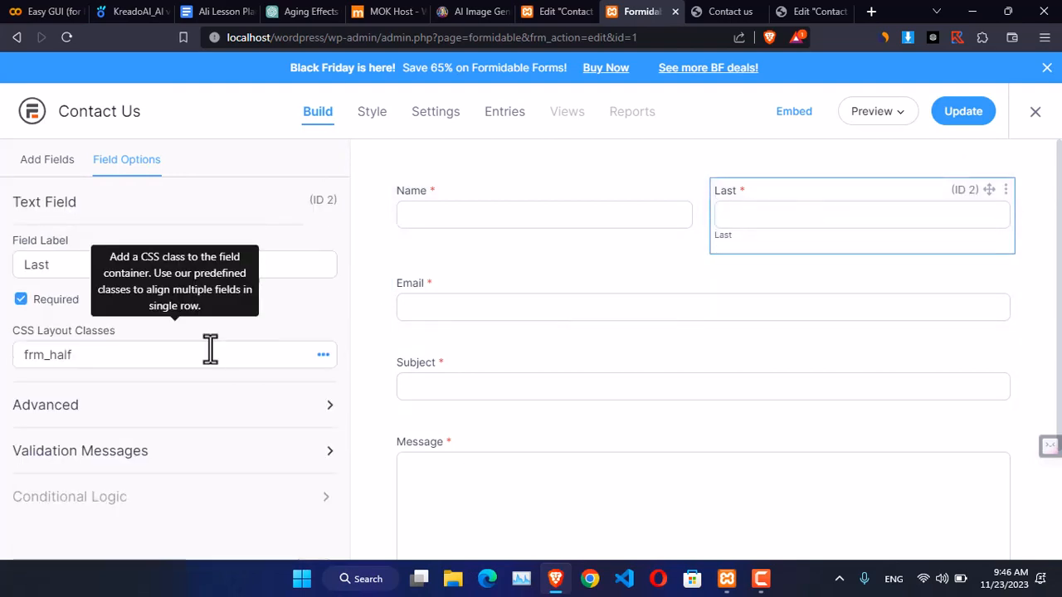
click(48, 161)
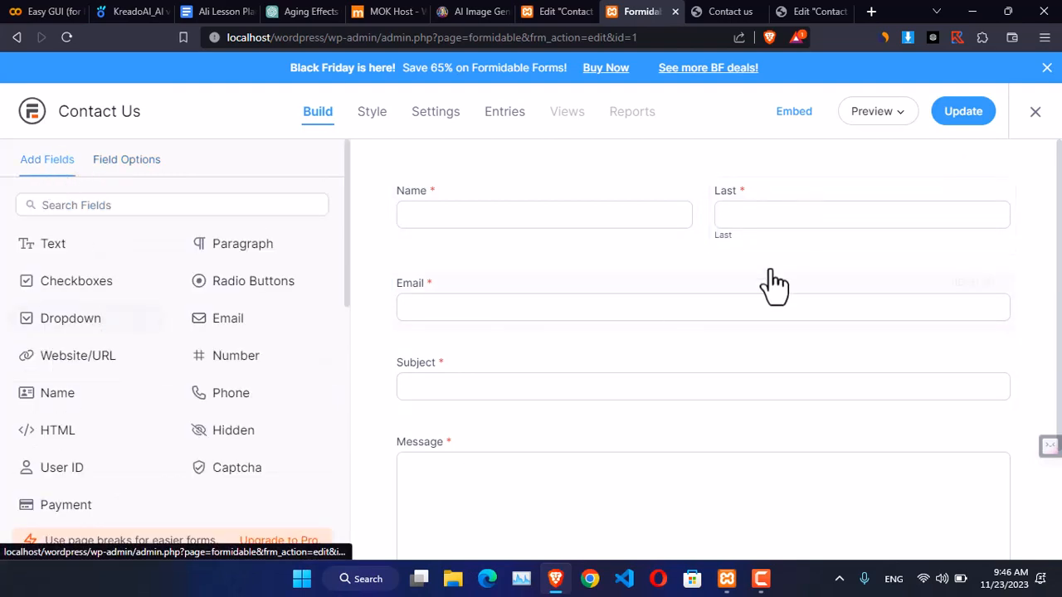
click(725, 232)
scroll(255, 351, down, 3)
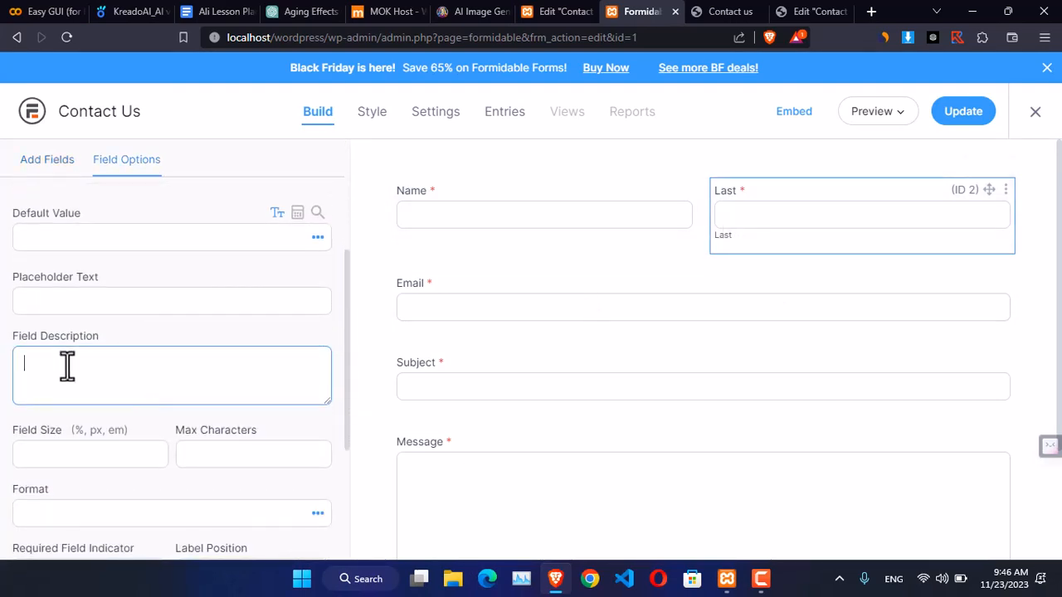
scroll(498, 392, down, 2)
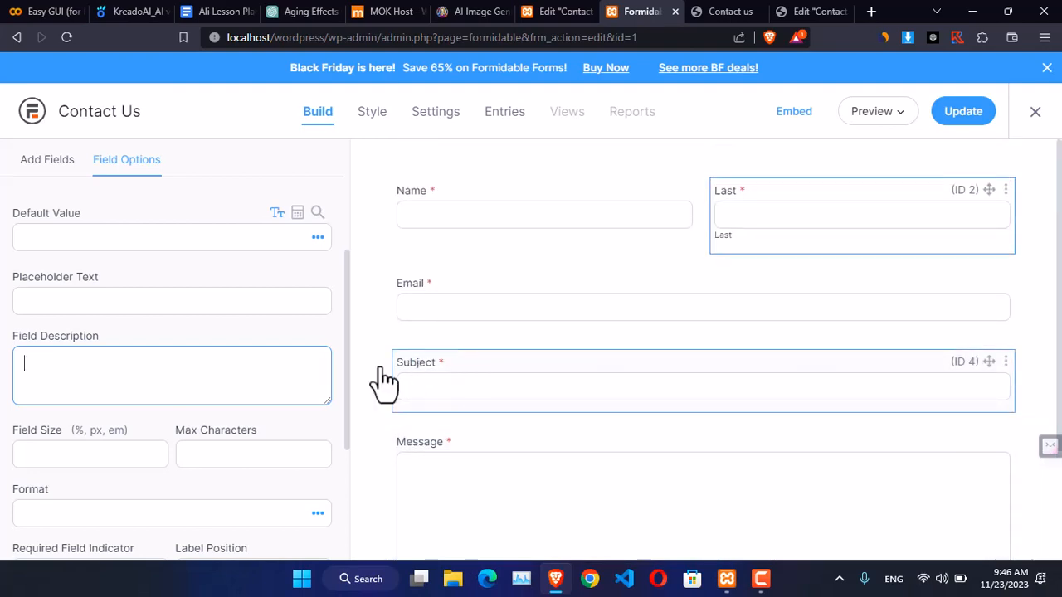
scroll(213, 401, down, 3)
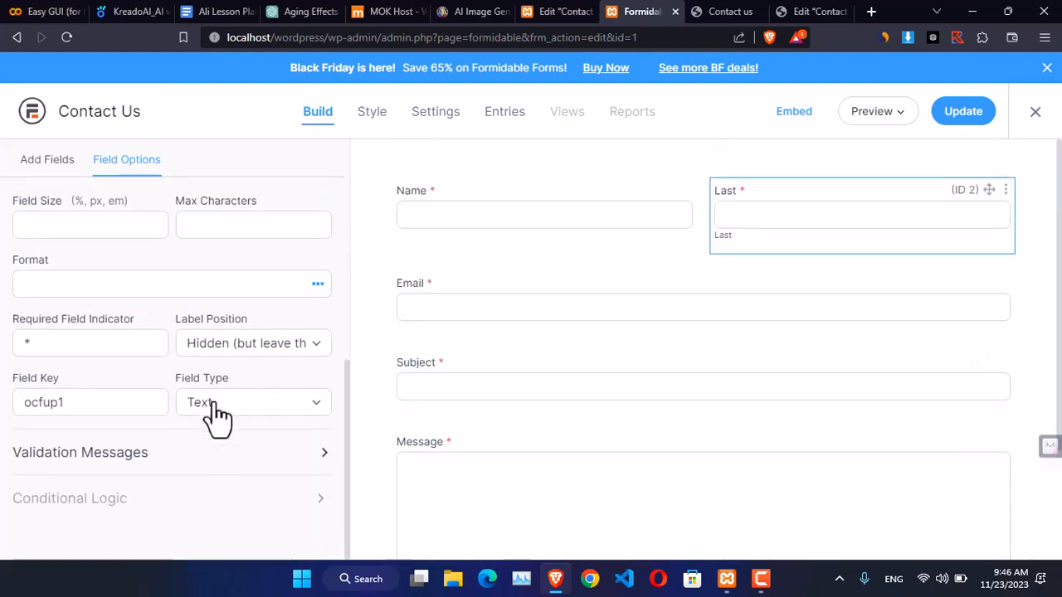
- Save the Contact Us form's field changes and open its applied Formidable Style for editing
click(368, 115)
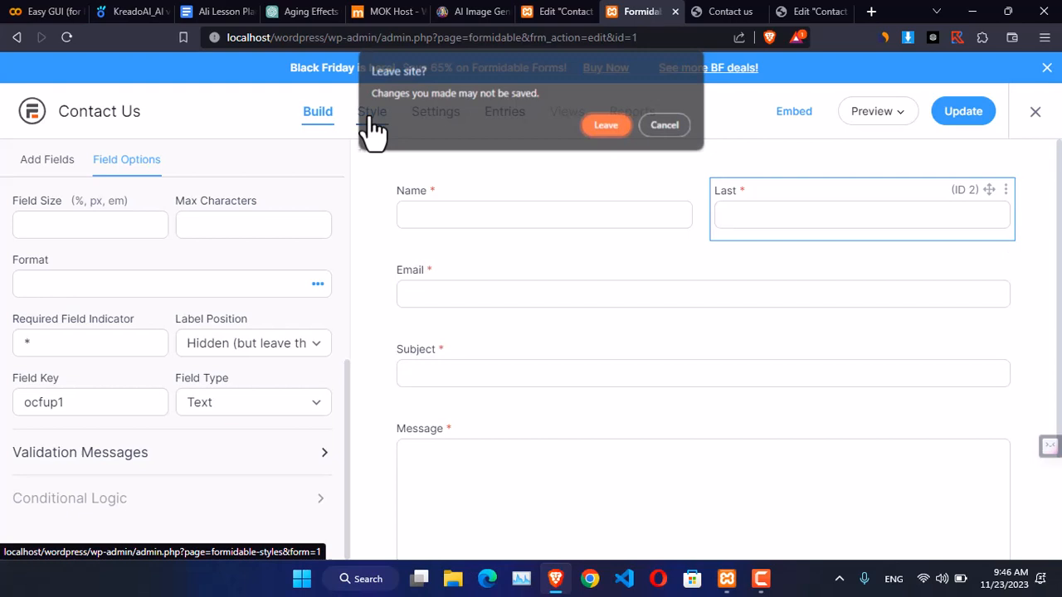
click(605, 126)
click(965, 112)
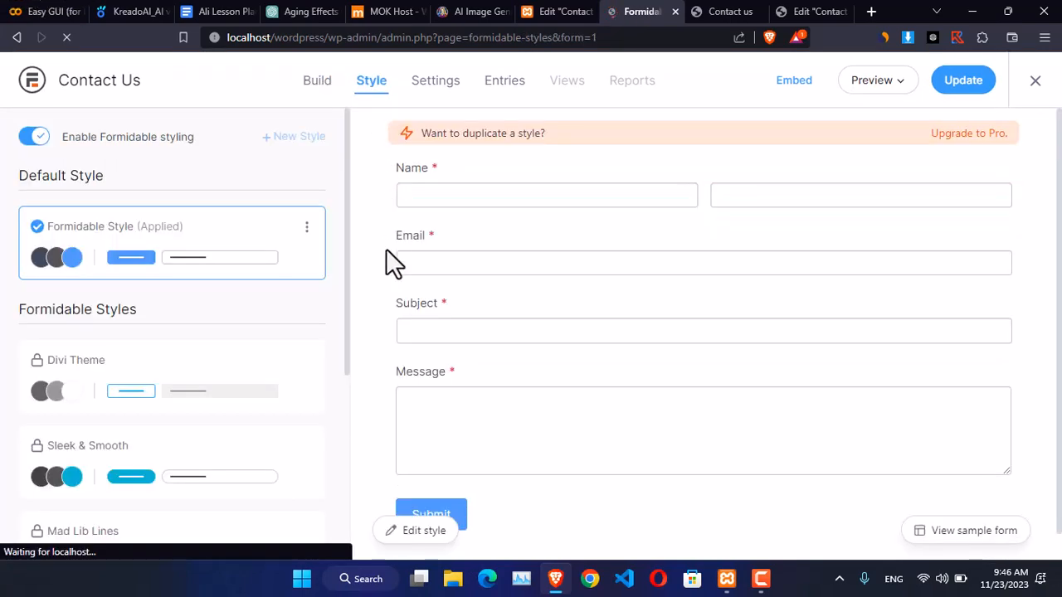
scroll(336, 287, down, 4)
scroll(344, 304, up, 4)
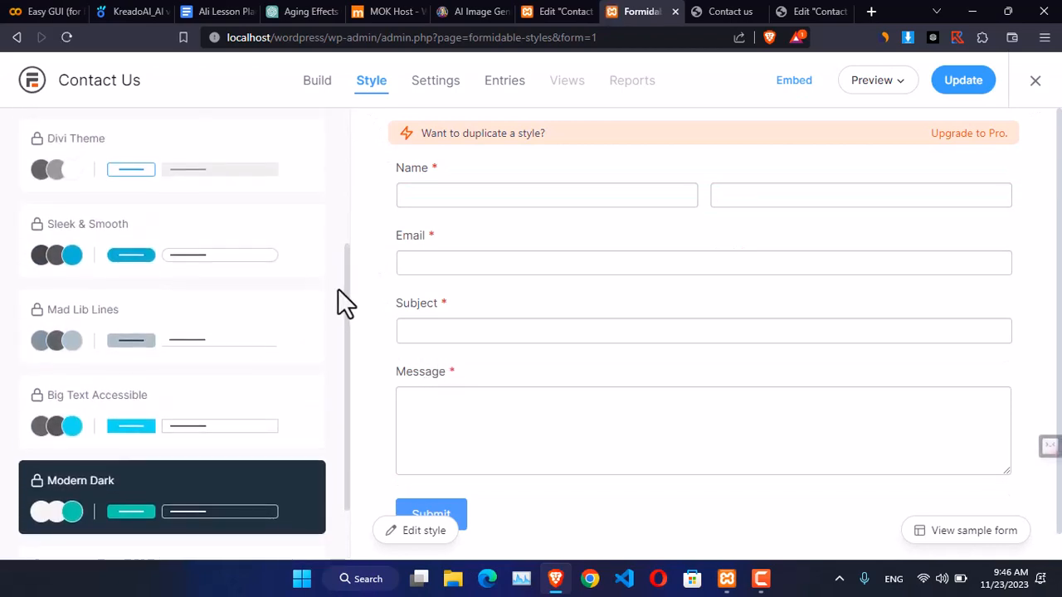
click(307, 230)
click(264, 257)
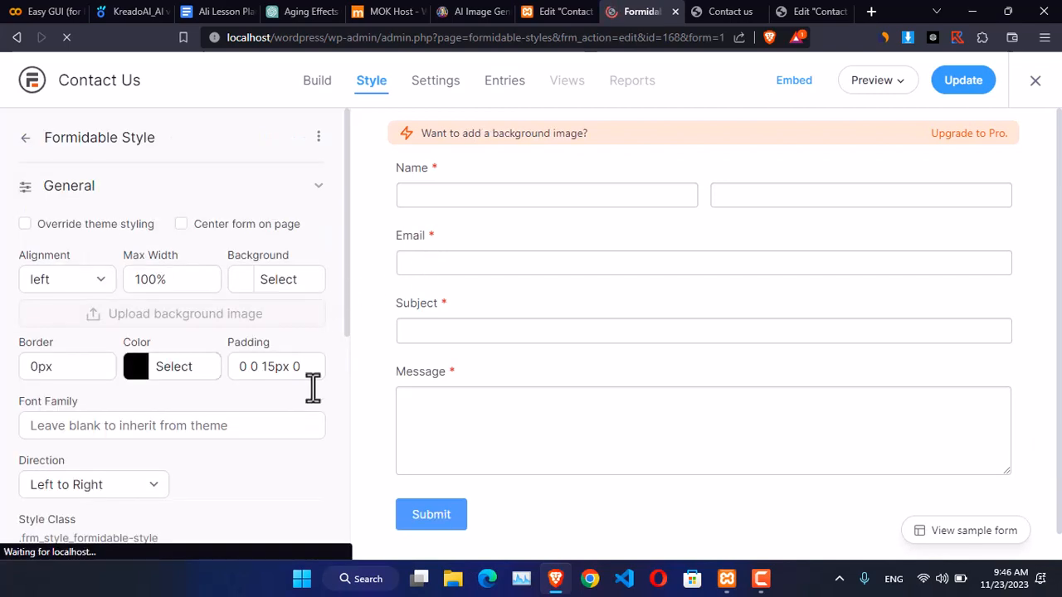
- Review the style options for field colors, field settings, check boxes, buttons, form title and form description
scroll(319, 440, down, 5)
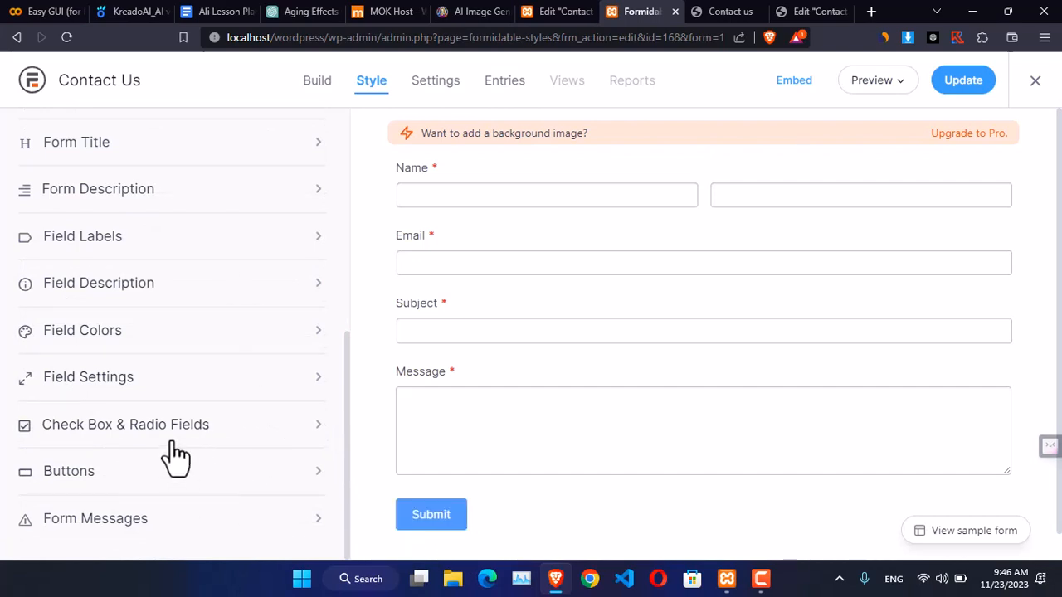
click(247, 336)
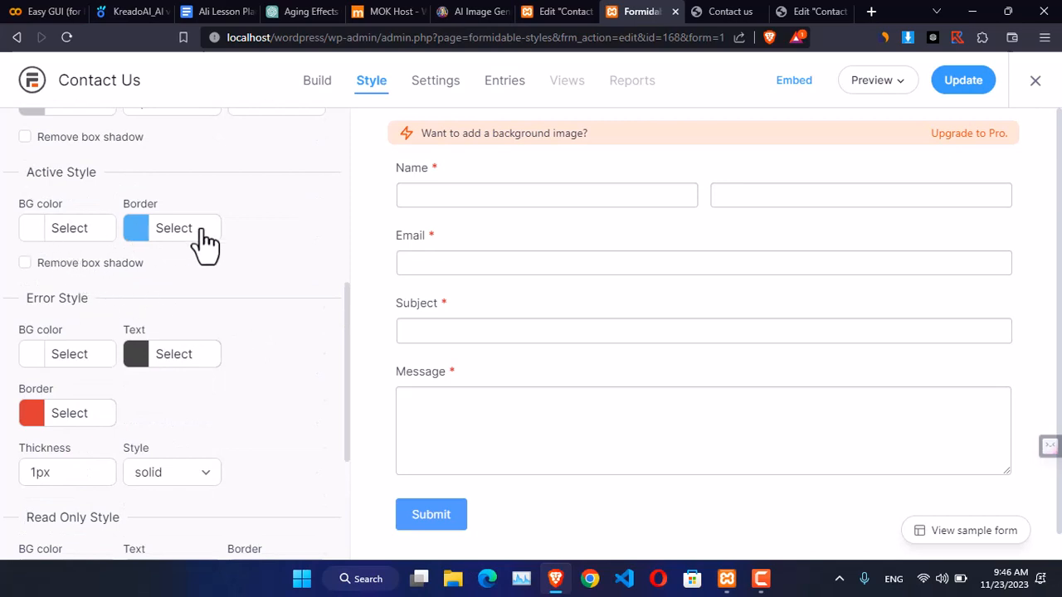
scroll(237, 407, down, 3)
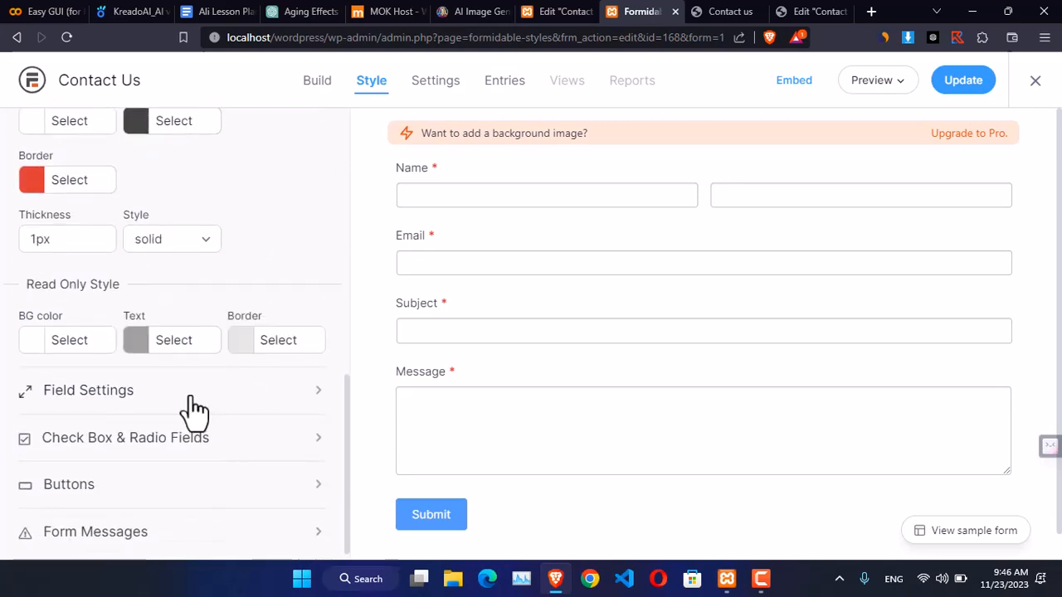
click(188, 397)
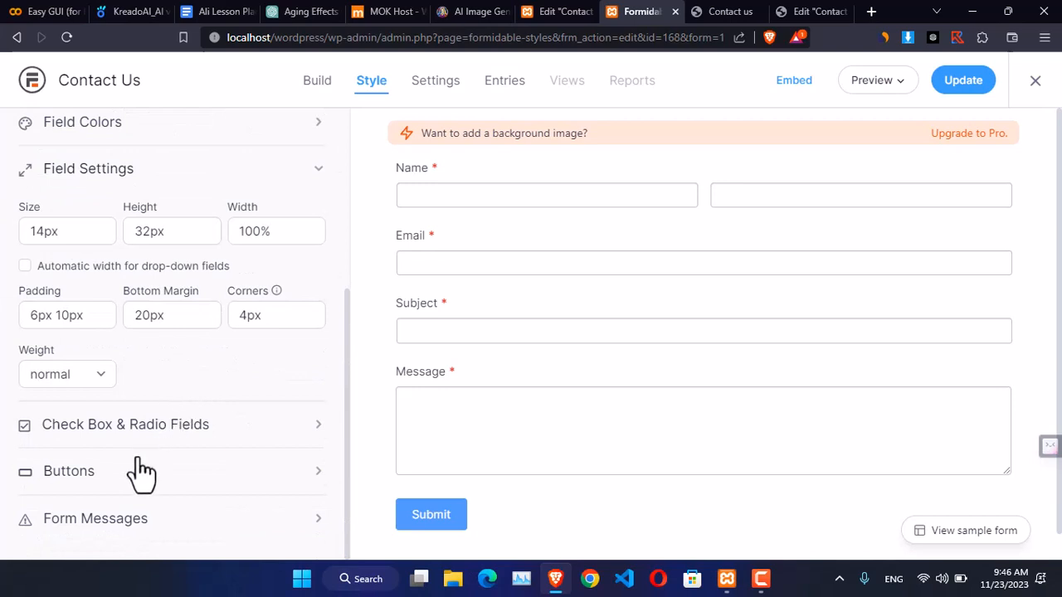
click(156, 438)
click(148, 471)
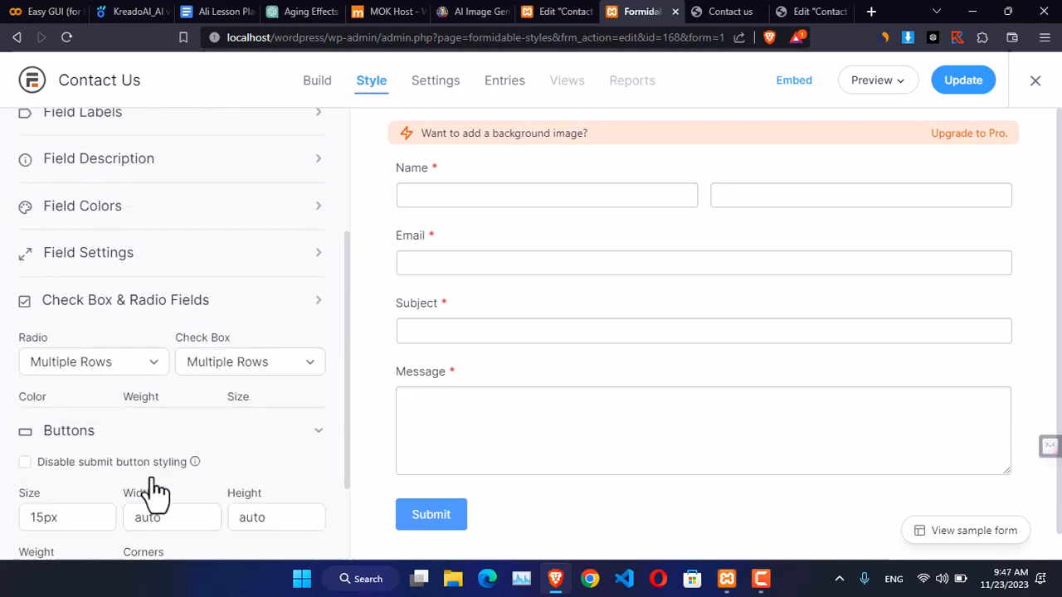
scroll(207, 334, down, 2)
scroll(206, 335, up, 5)
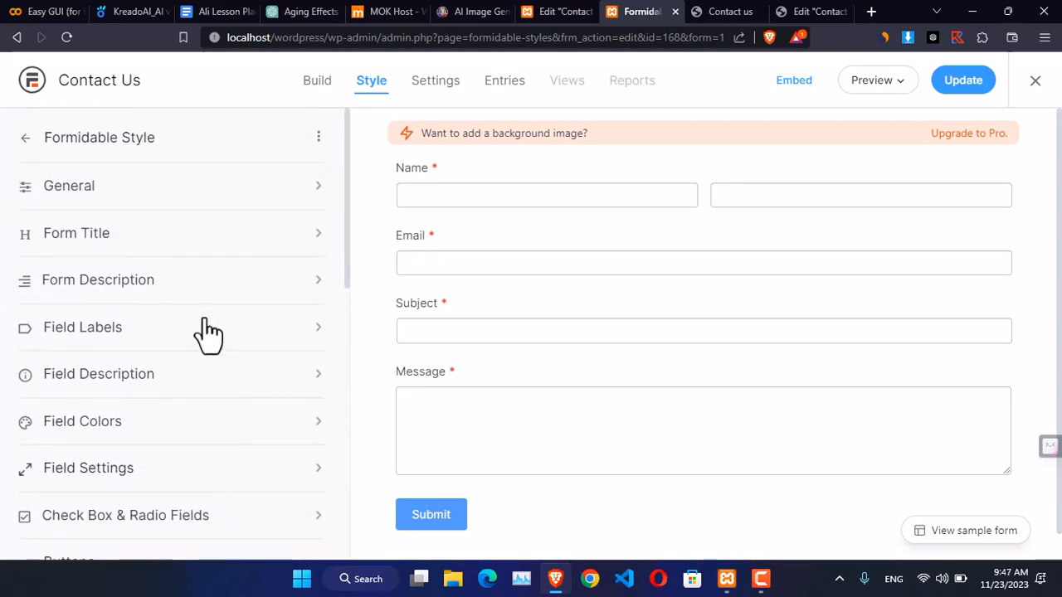
click(178, 239)
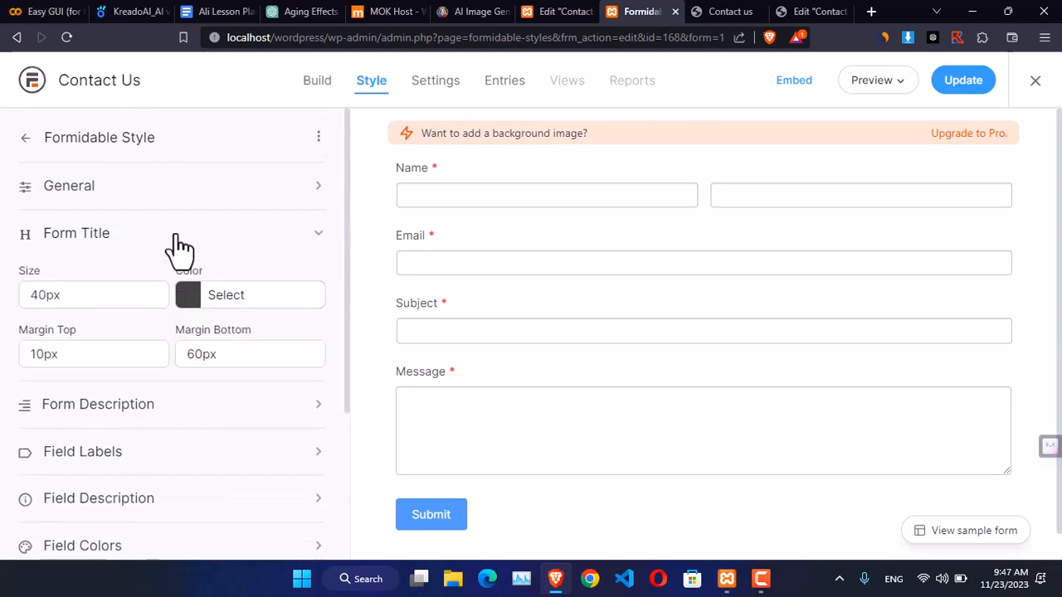
click(114, 406)
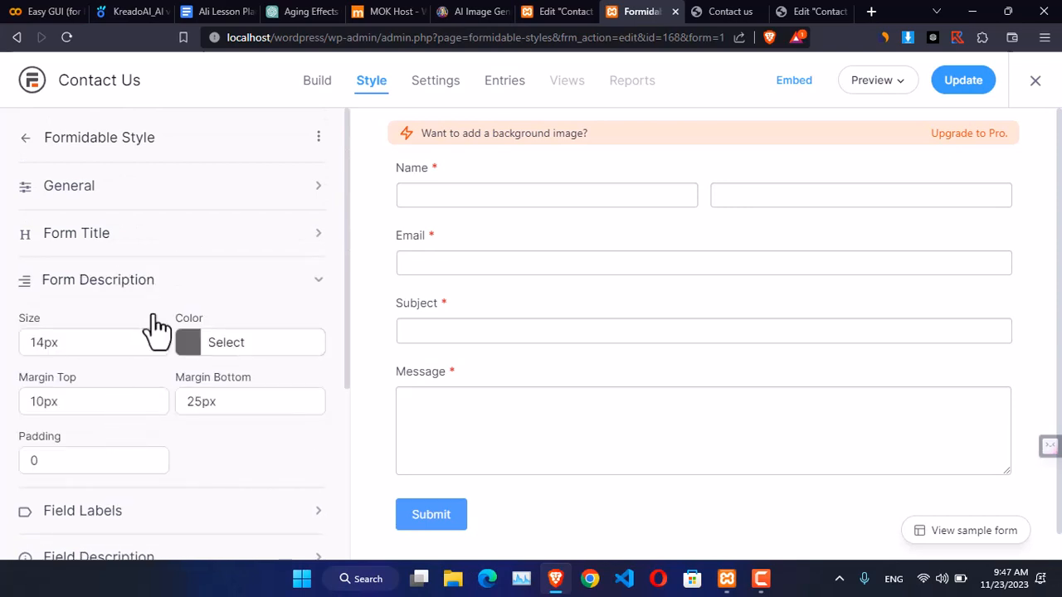
- Set the form style's general font family to 'Poppins'
click(109, 204)
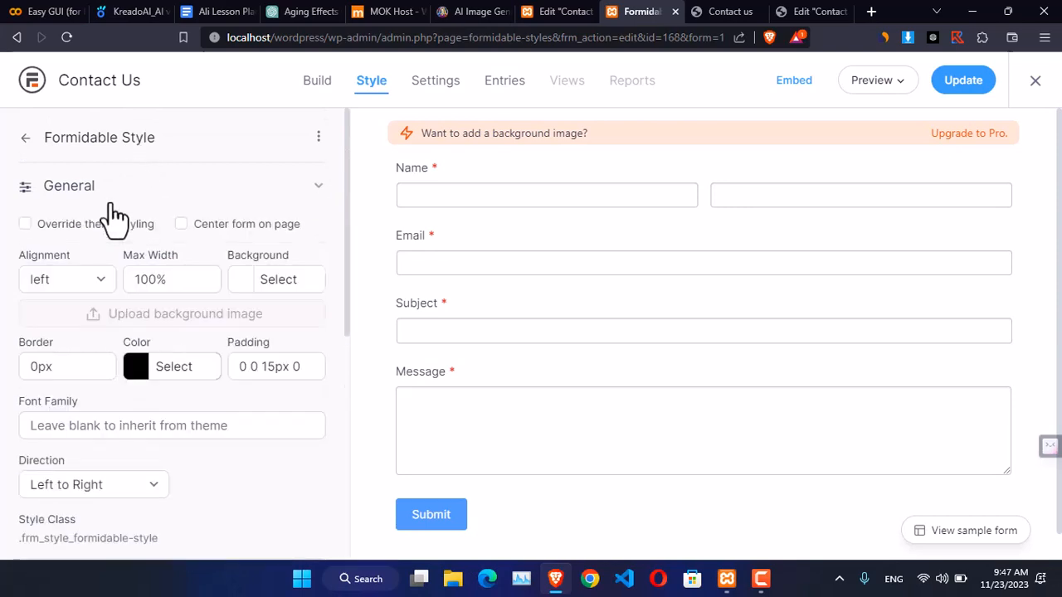
click(107, 425)
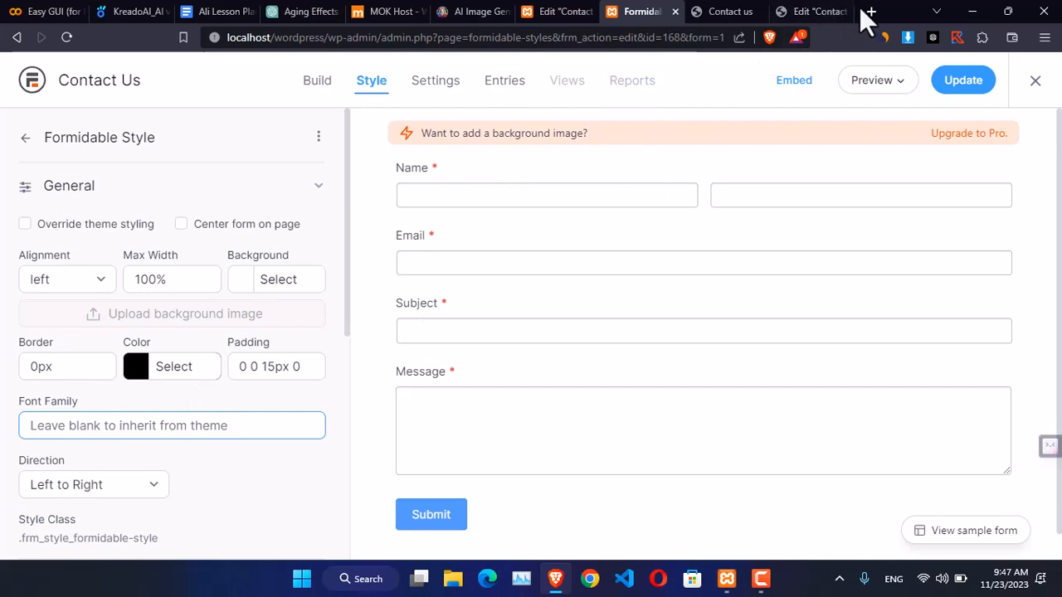
text(")
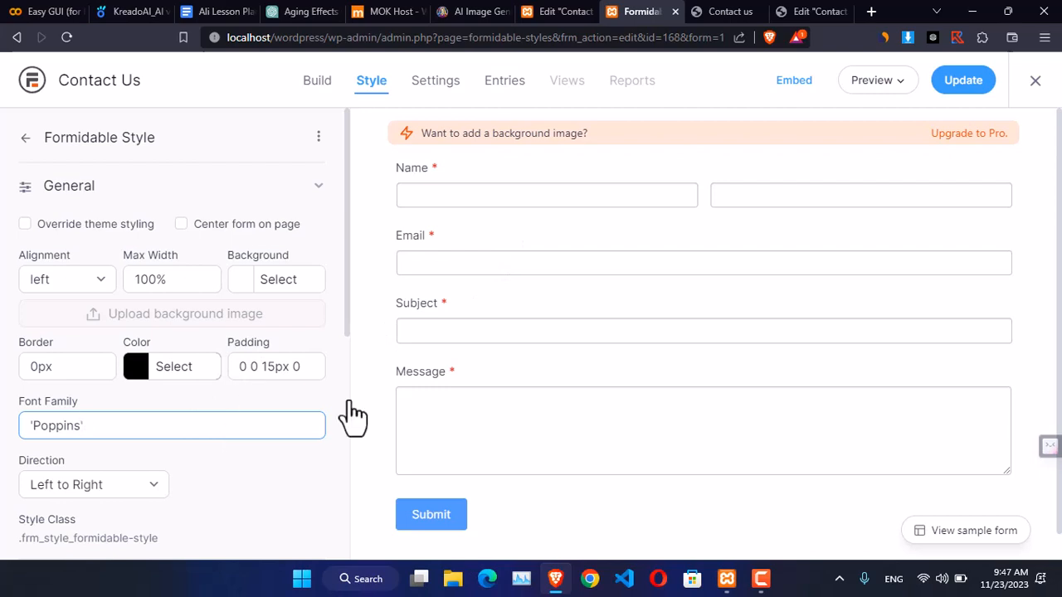
- Change the Submit button's background color to orange-red and save the form style
scroll(279, 425, down, 2)
scroll(279, 427, down, 3)
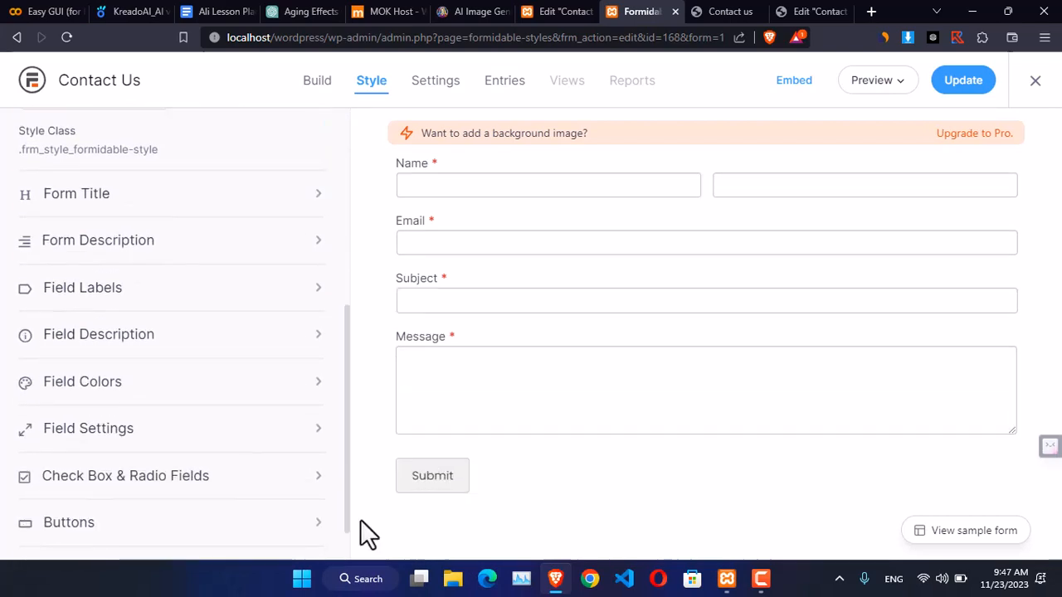
click(217, 524)
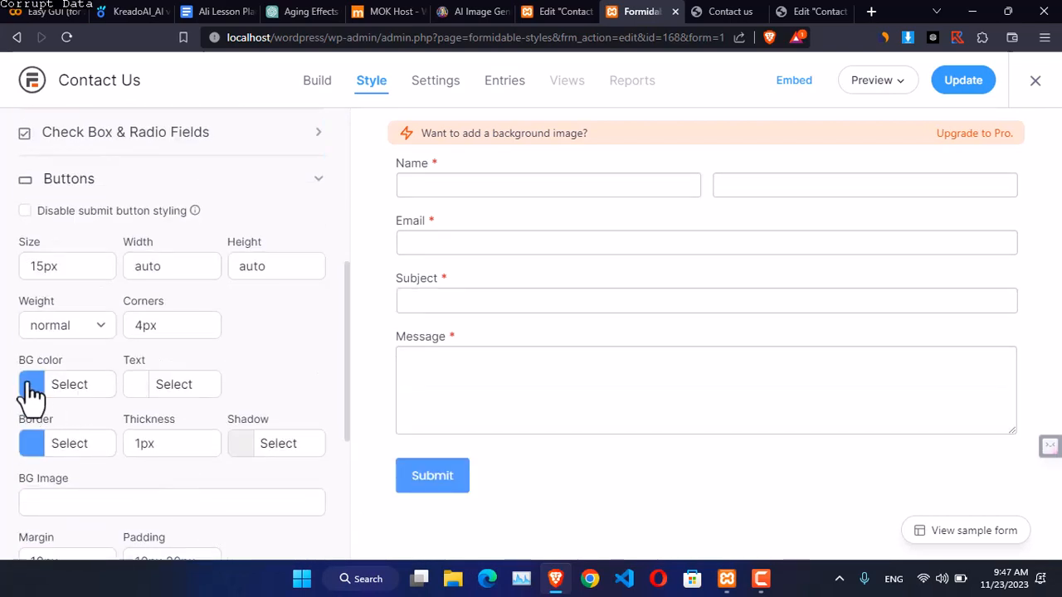
click(34, 396)
scroll(108, 498, down, 1)
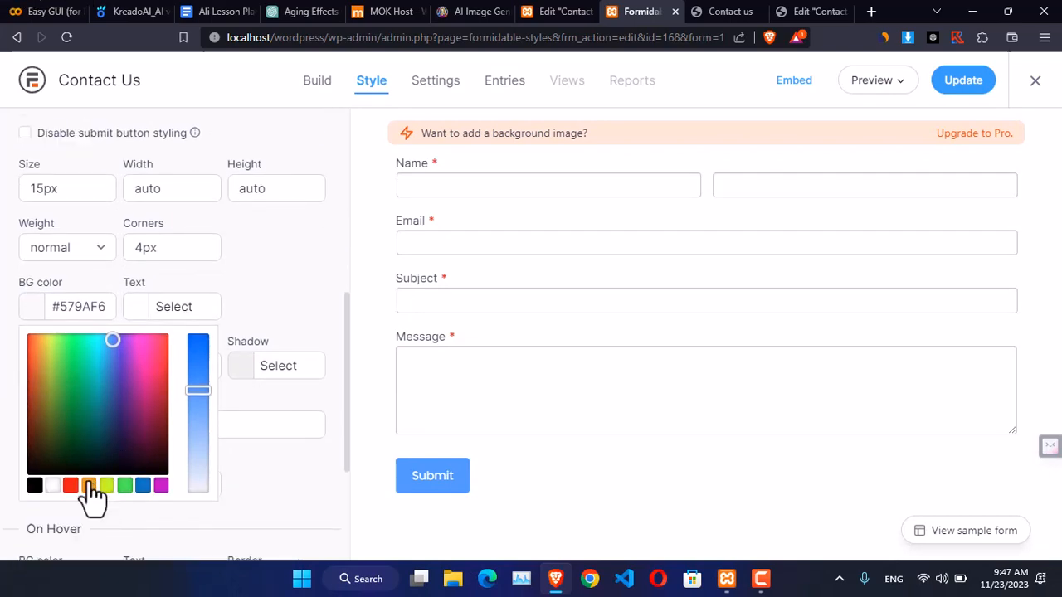
click(89, 485)
mouse_move(42, 352)
mouse_down()
mouse_move(24, 324)
mouse_move(64, 373)
mouse_move(21, 327)
mouse_up()
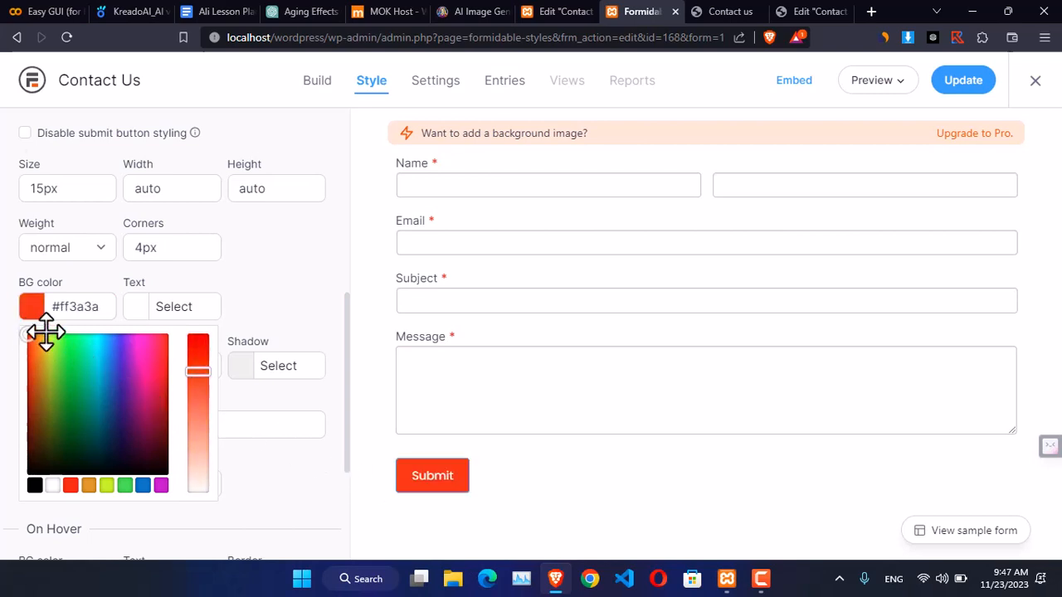
click(6, 311)
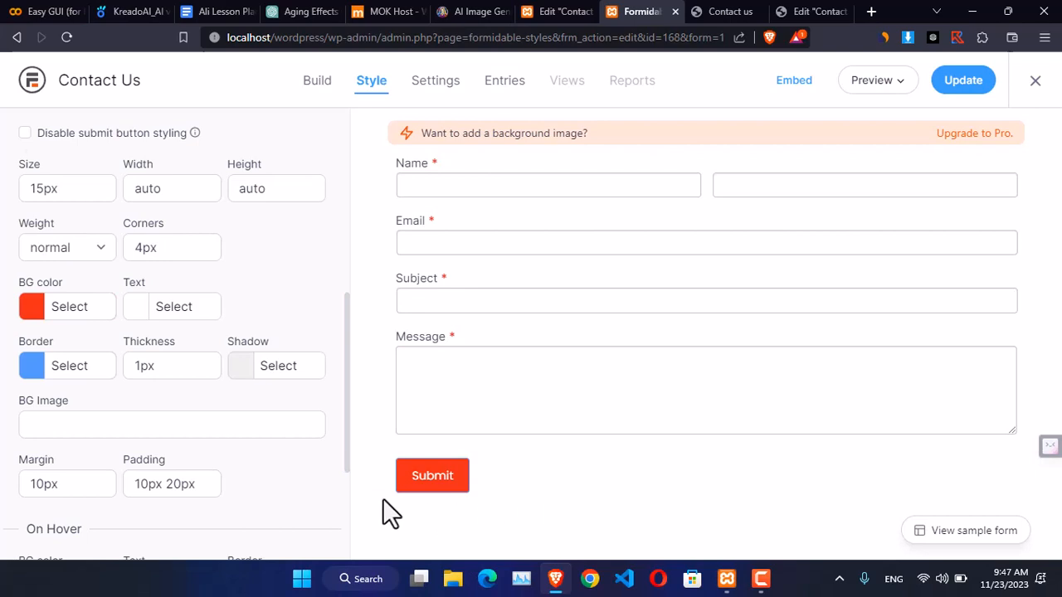
scroll(311, 479, down, 1)
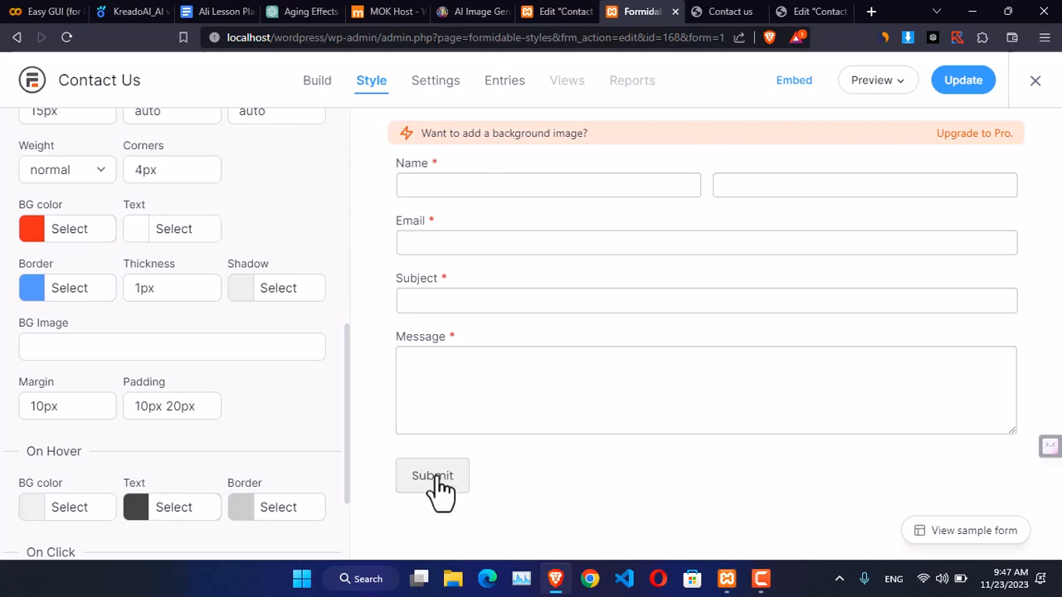
click(954, 91)
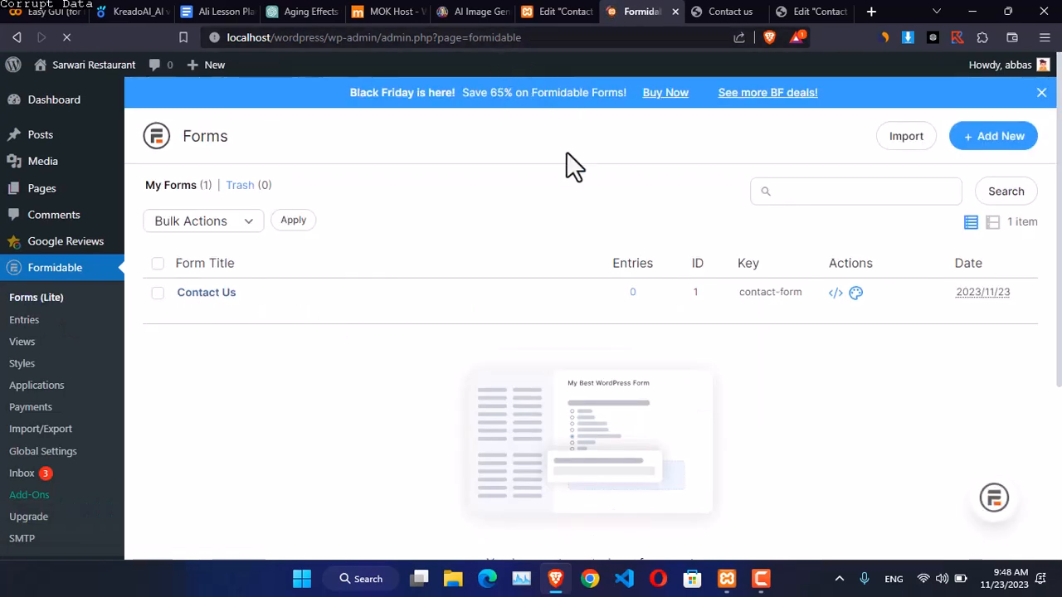
- Switch to the Contact us page's Elementor editor and reload it
click(561, 13)
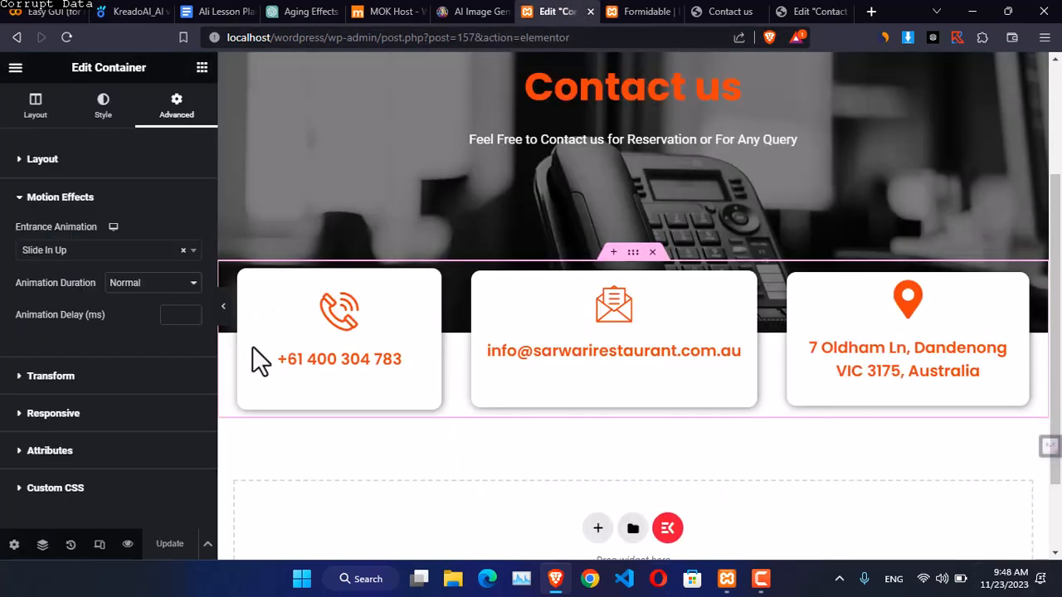
click(67, 41)
scroll(724, 313, down, 1)
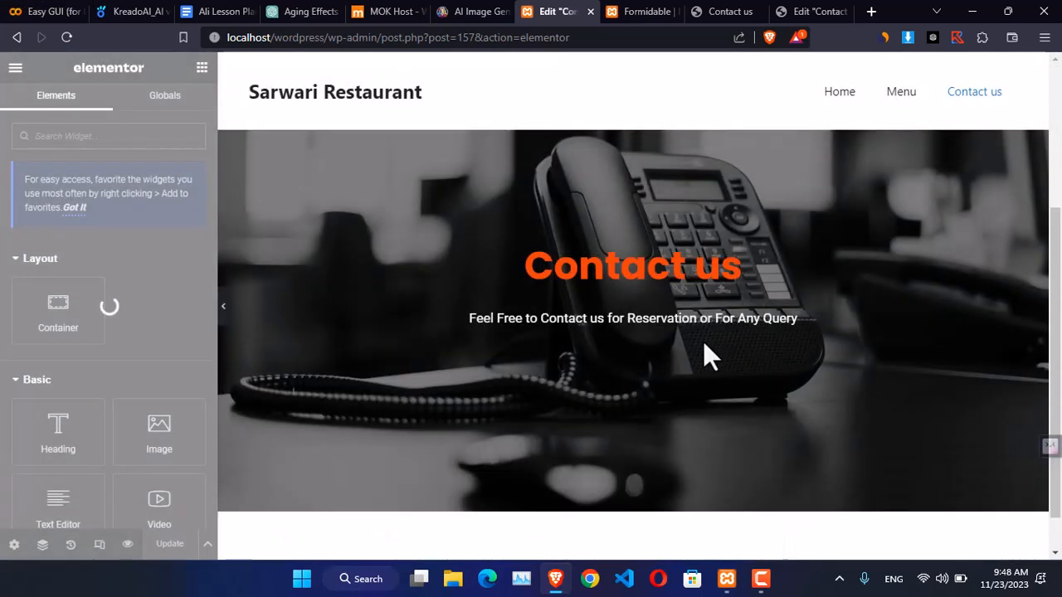
- Add a container with two equal columns below the contact cards and open the widget list for its first column
scroll(778, 314, down, 3)
click(599, 428)
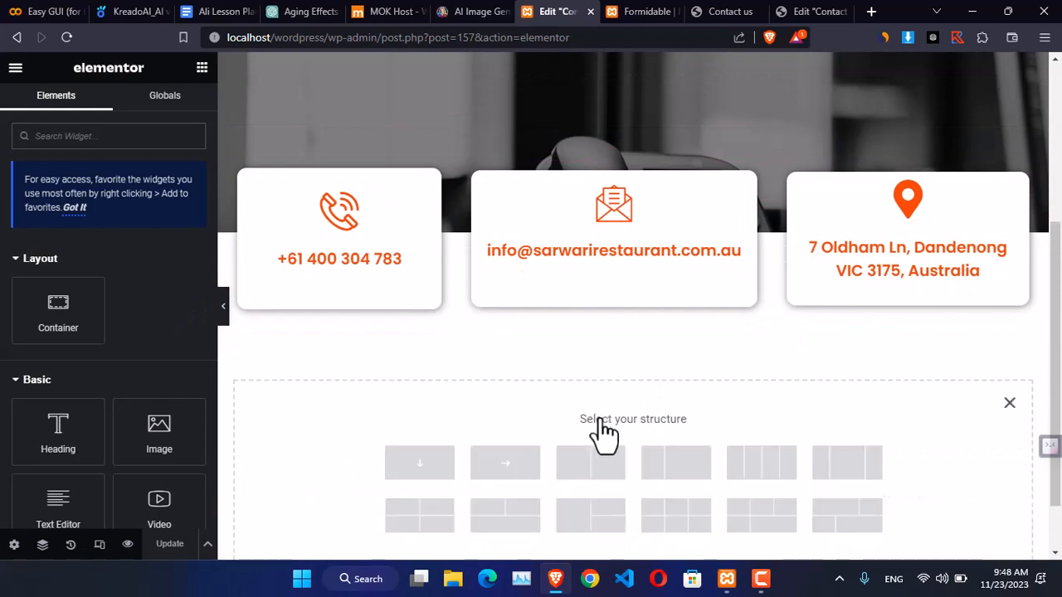
scroll(673, 355, down, 1)
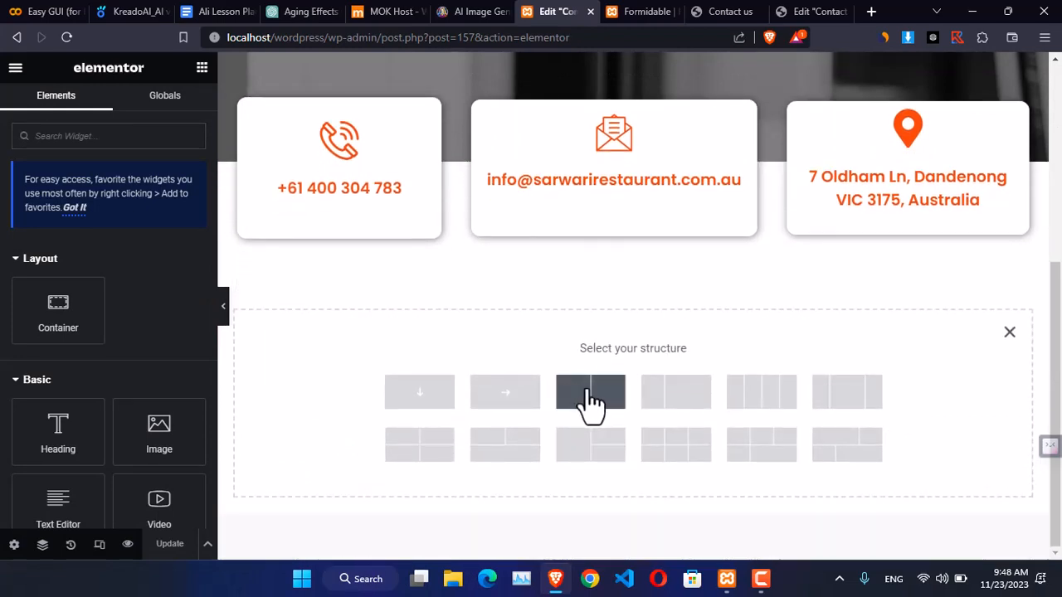
click(590, 396)
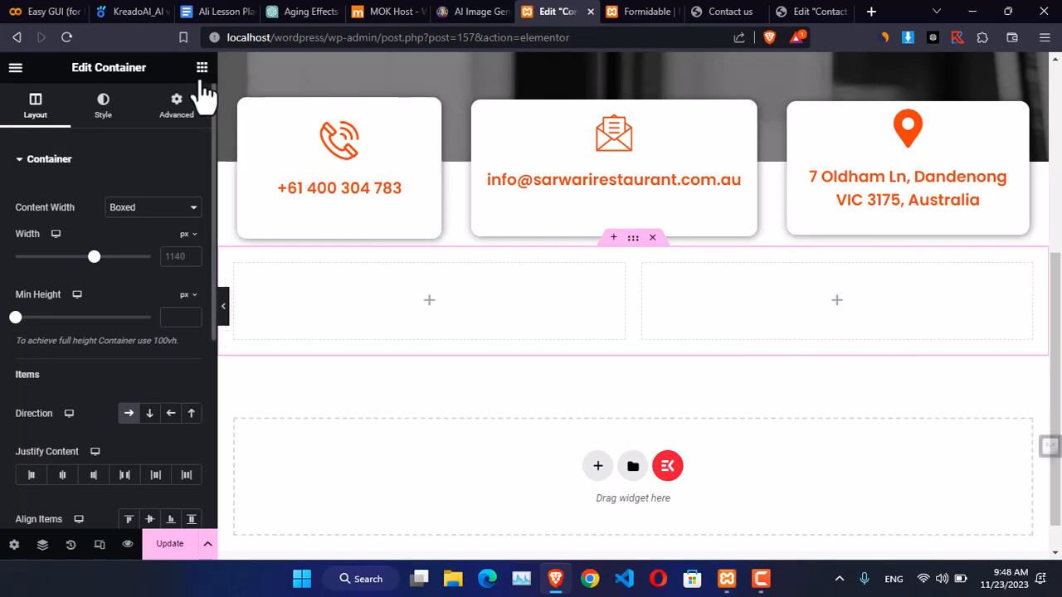
click(431, 302)
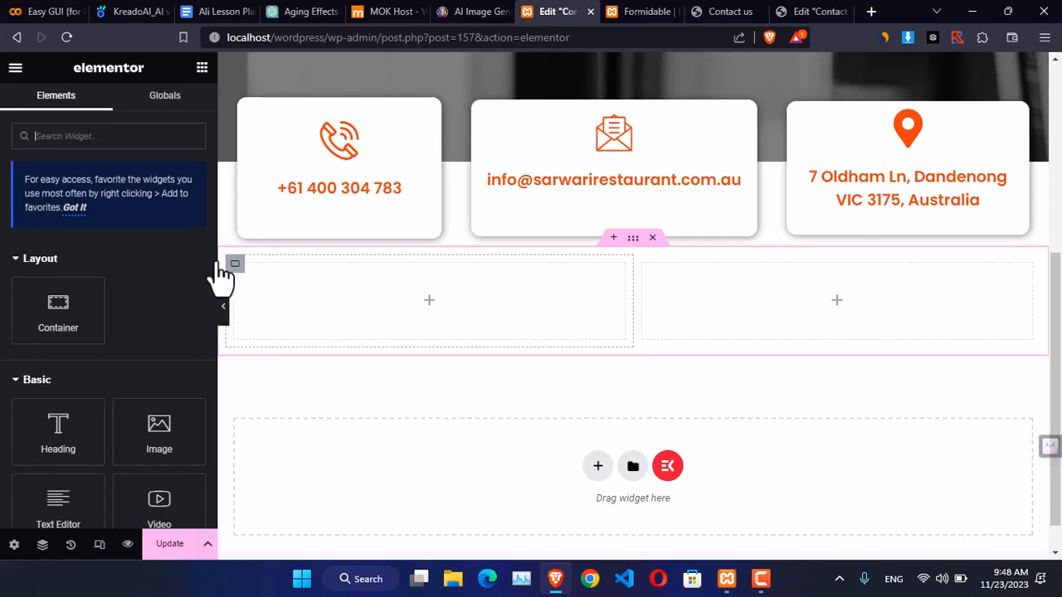
- Add a Formidable Forms widget to the new container's first column and select the 'Contact Us' form for it
click(119, 138)
text(form)
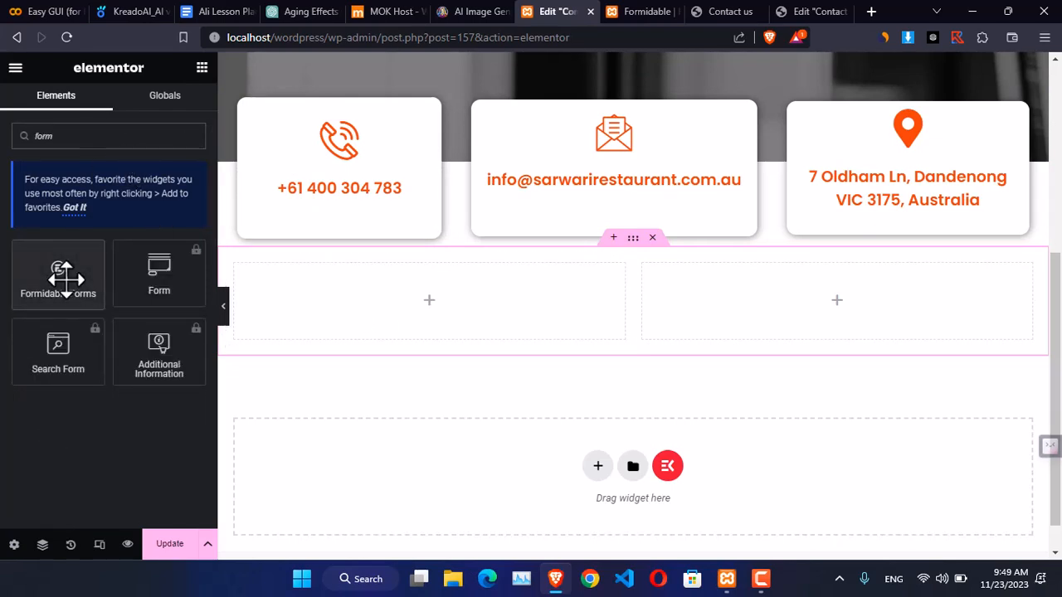
drag(66, 280, 411, 303)
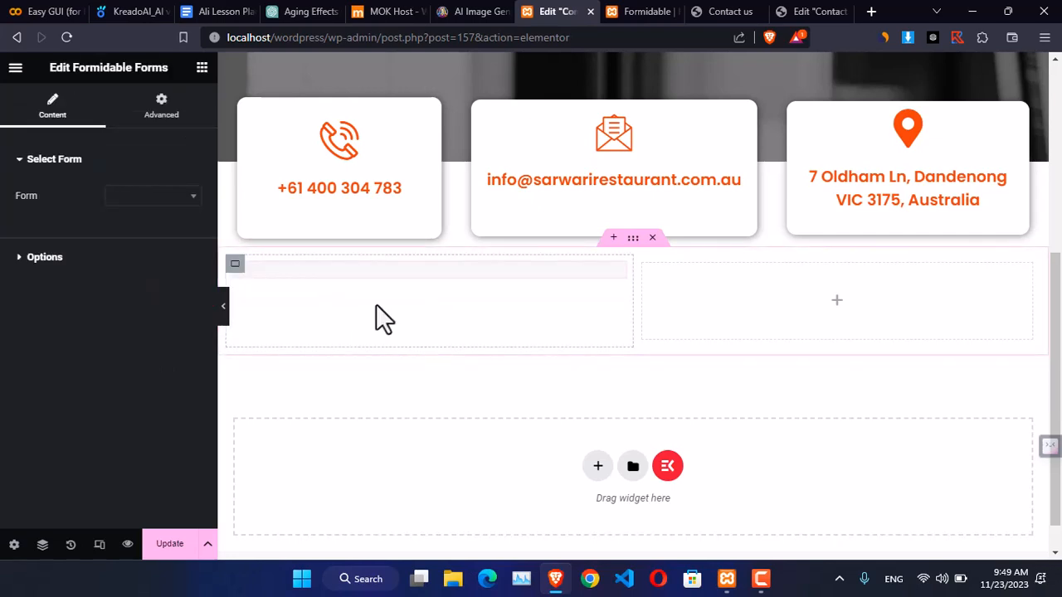
click(143, 204)
click(141, 239)
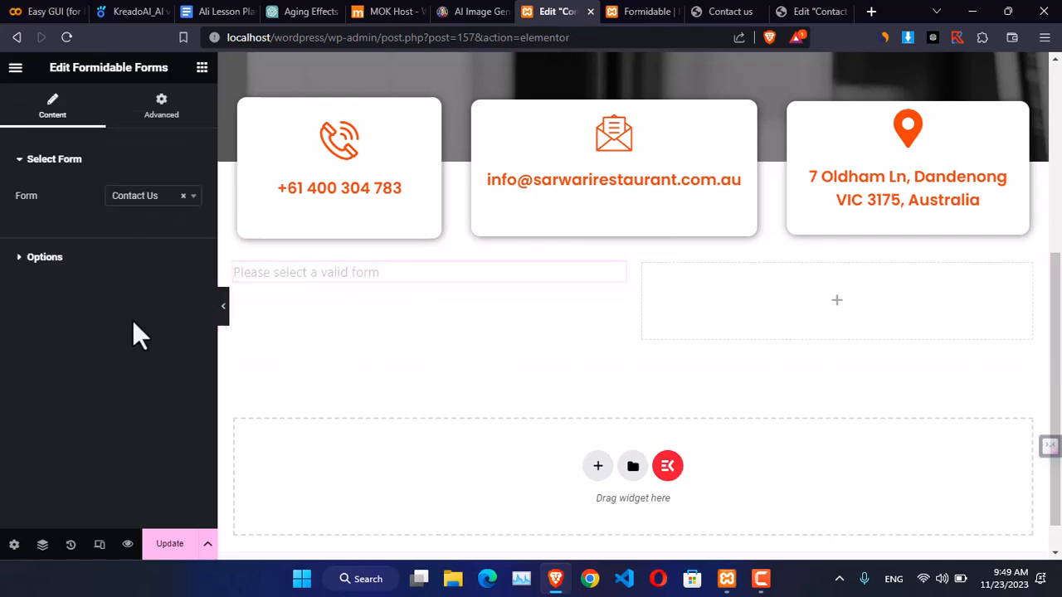
scroll(510, 422, down, 1)
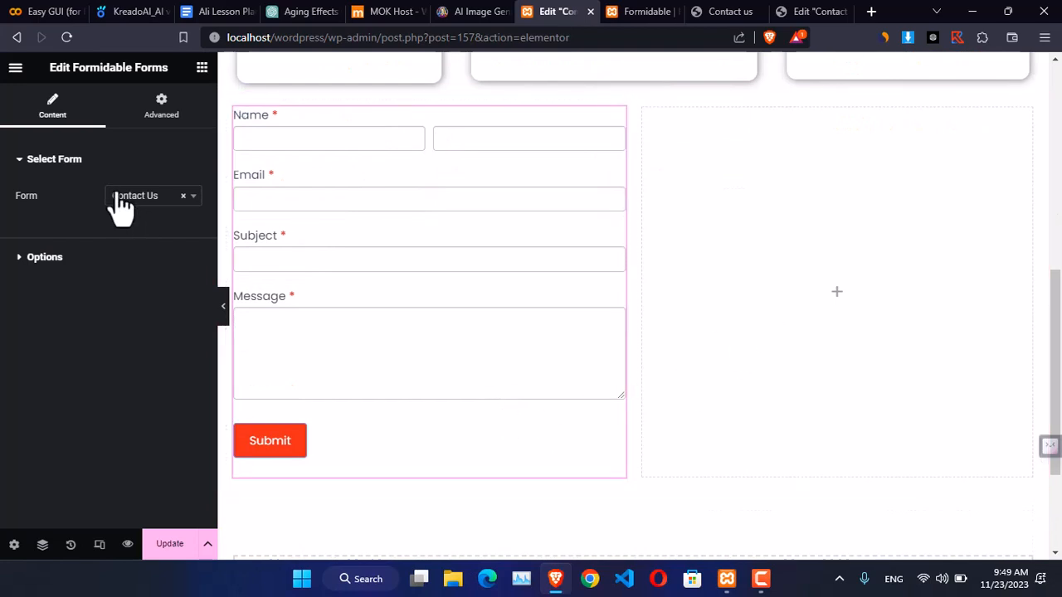
- Add a Google Maps widget with a height of 418 px to the container's second column and update the page
click(202, 68)
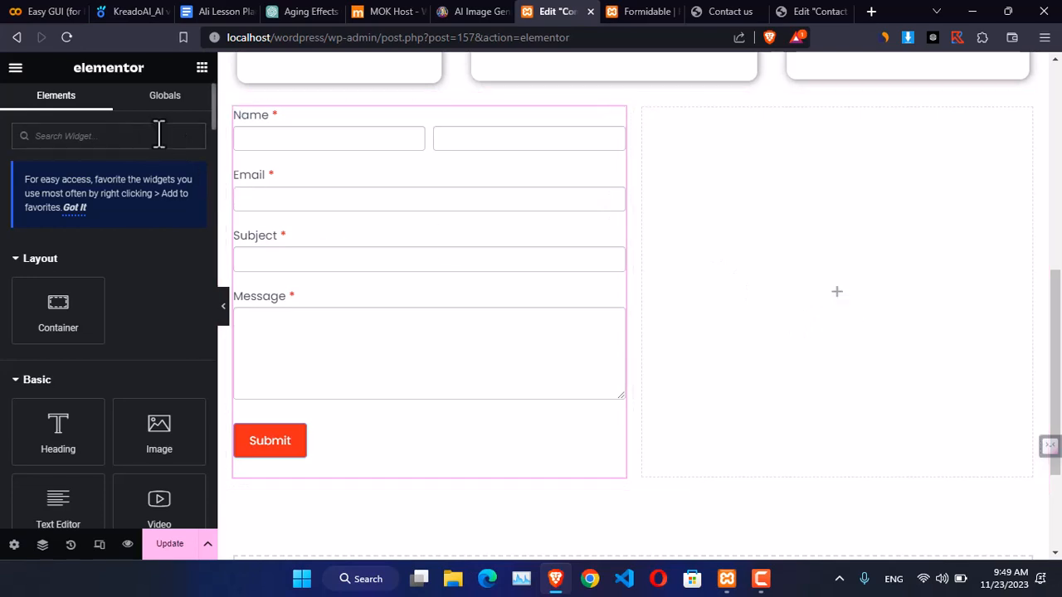
text(map)
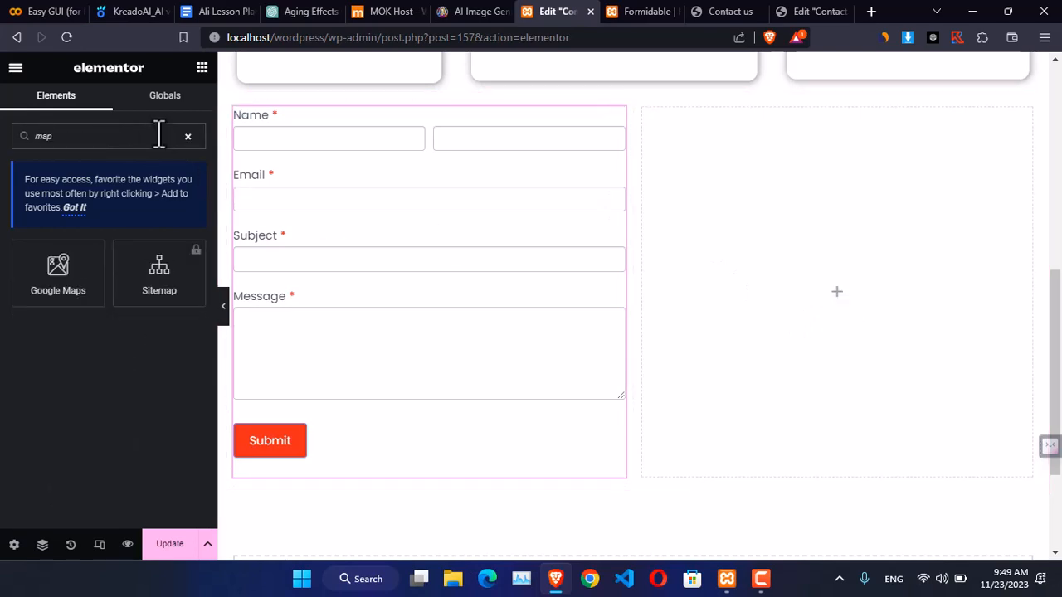
drag(58, 255, 795, 310)
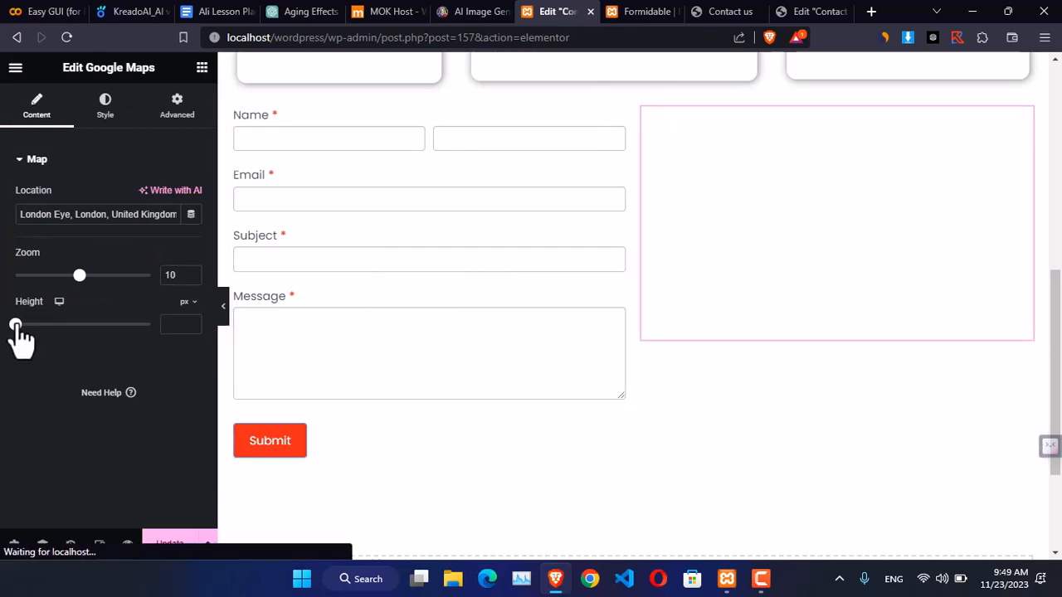
drag(16, 325, 52, 326)
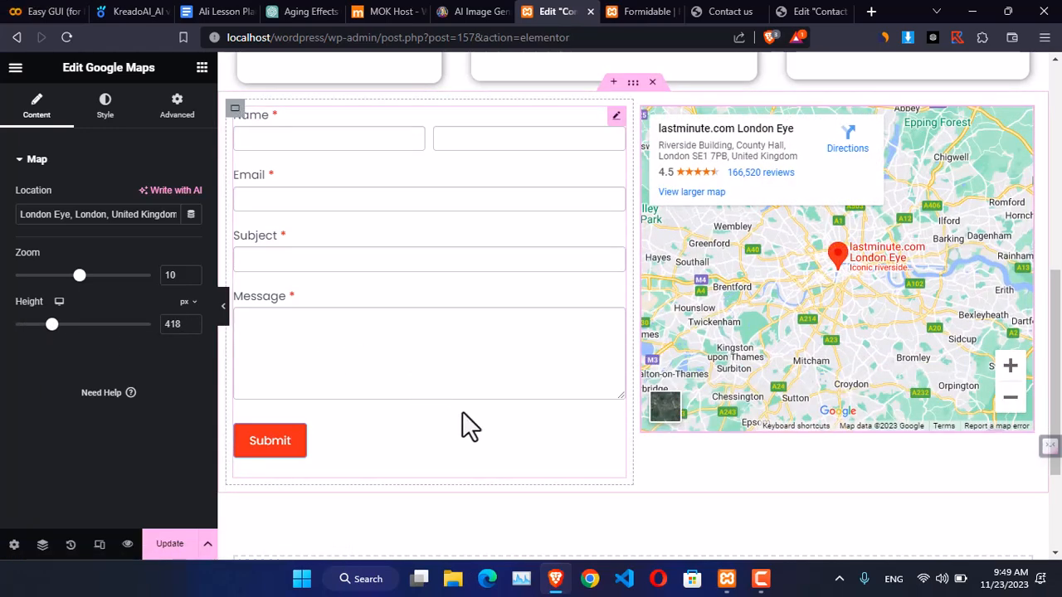
scroll(514, 423, up, 2)
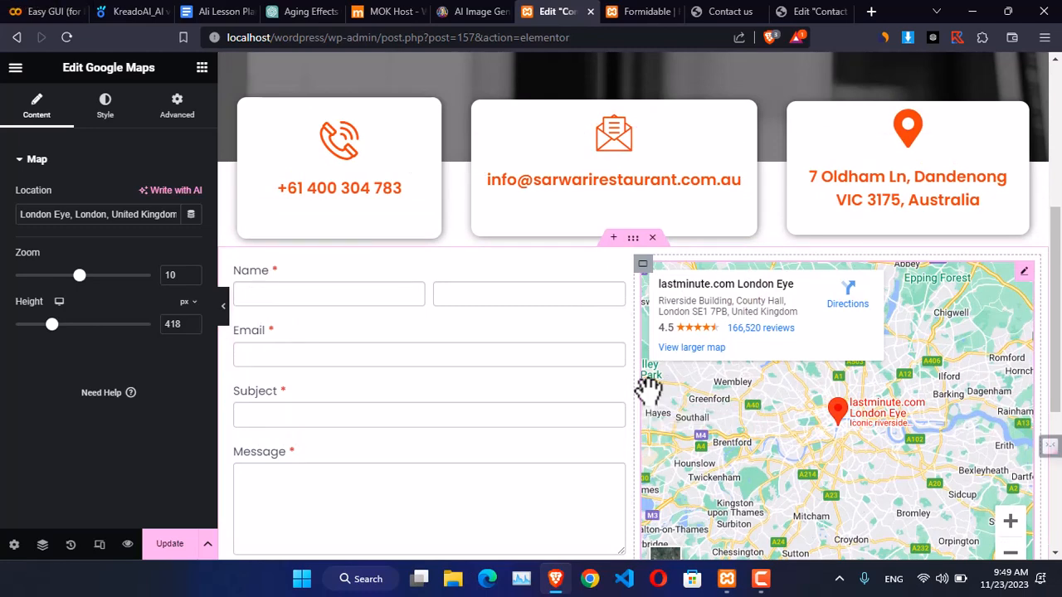
scroll(645, 391, up, 5)
click(169, 544)
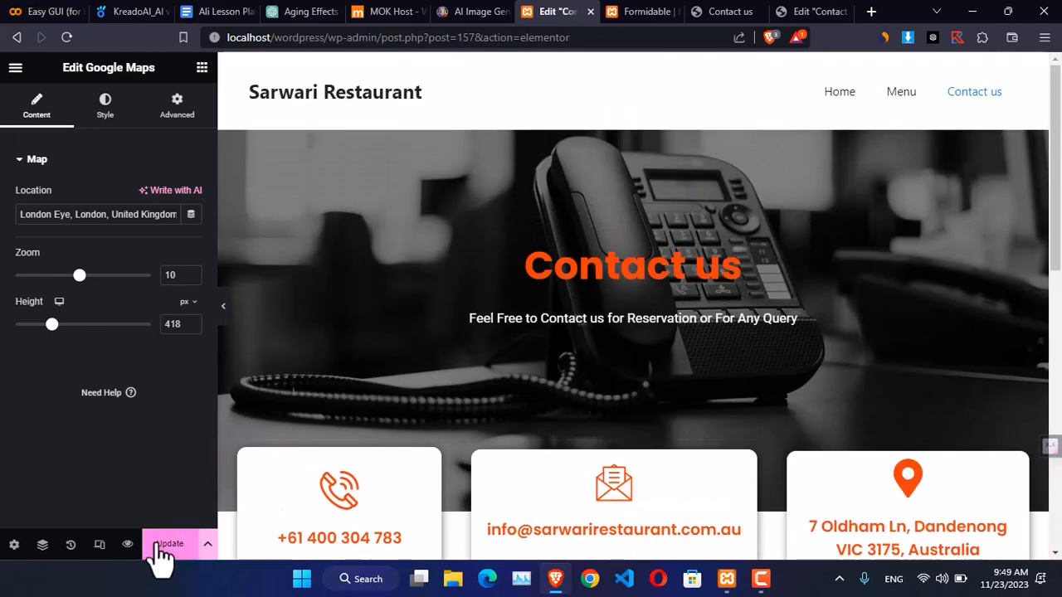
- Examine how the contact cards, form and map are laid out in the tablet preview
scroll(505, 443, down, 3)
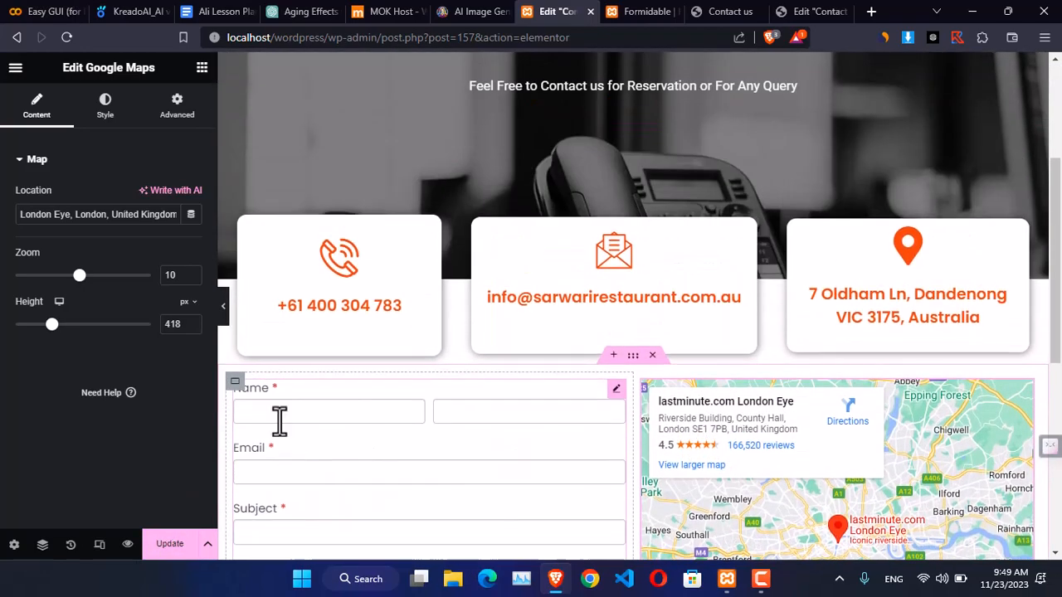
click(100, 544)
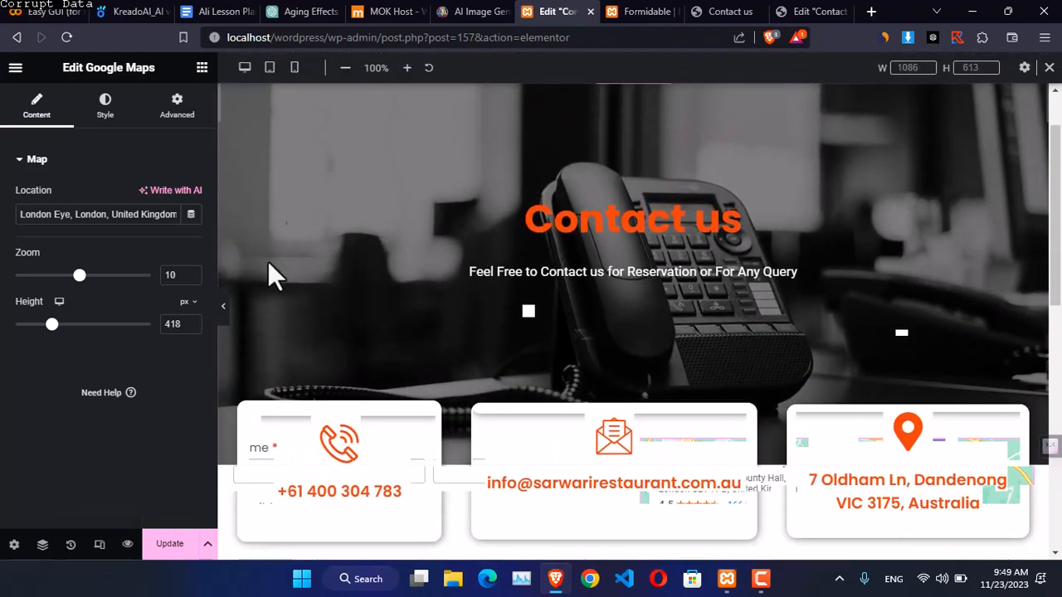
click(269, 67)
scroll(691, 241, down, 3)
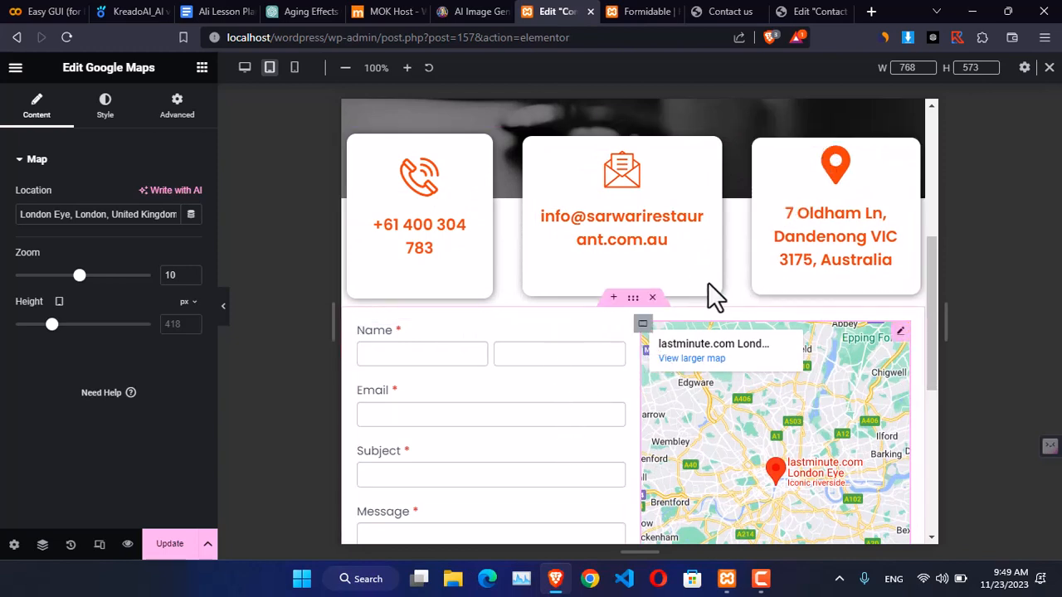
drag(723, 241, 744, 235)
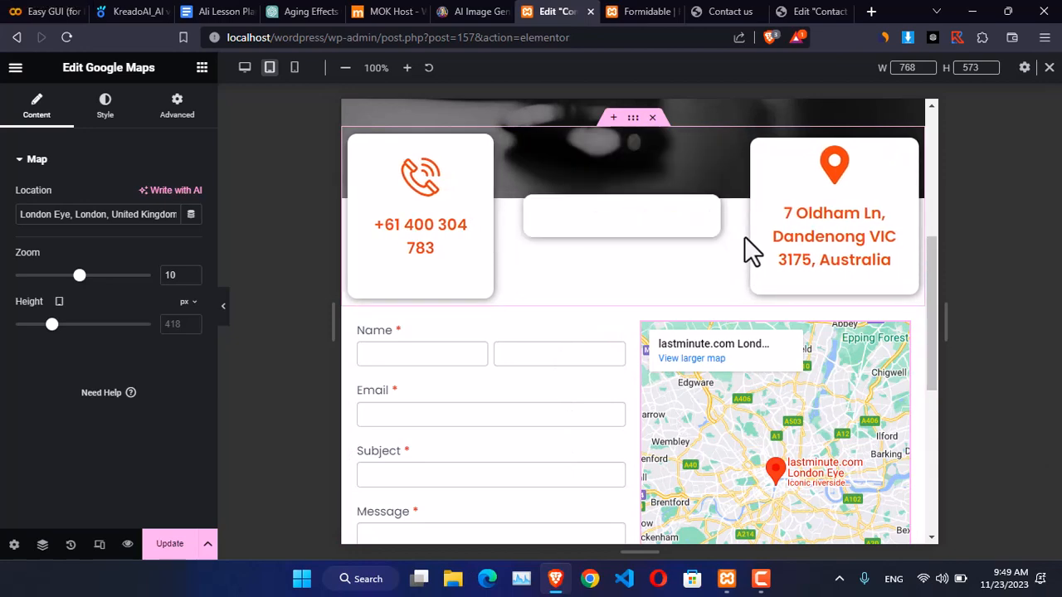
scroll(692, 356, down, 4)
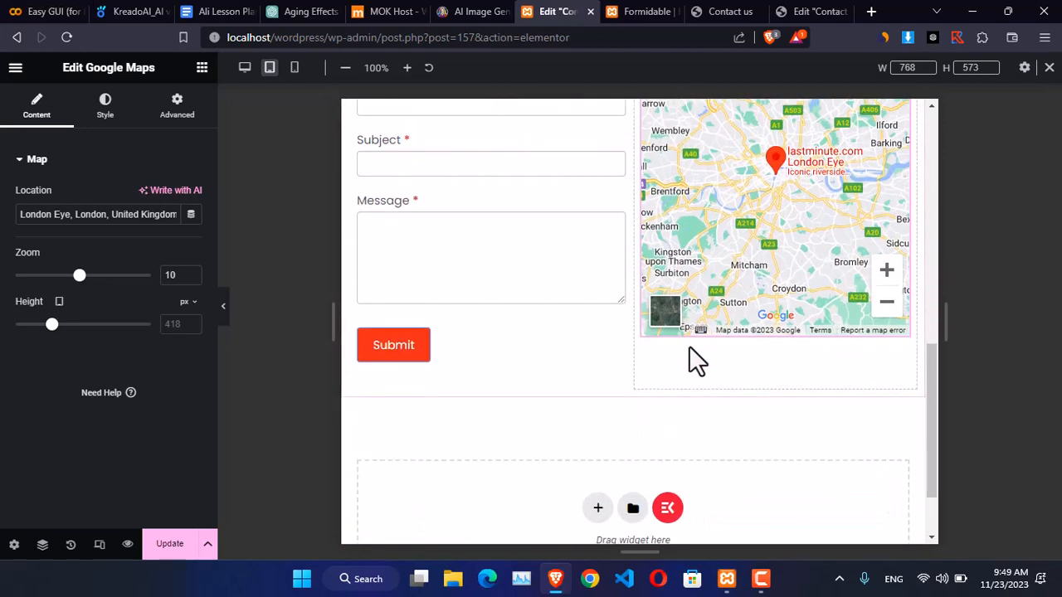
scroll(669, 325, up, 7)
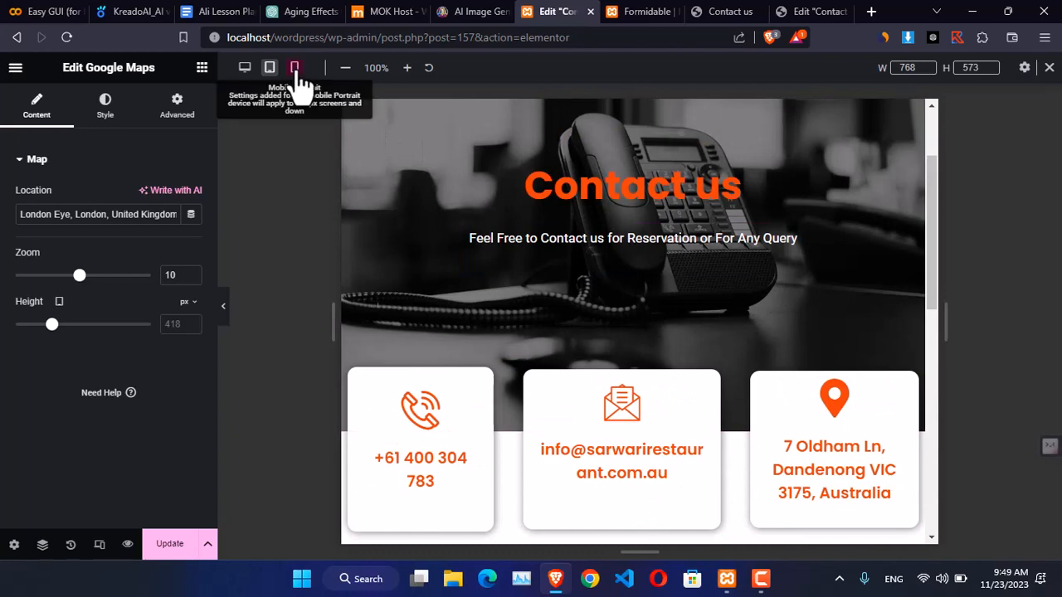
- Center the hero text 'Feel Free to Contact us for Reservation or For Any Query' in the mobile preview and return to the desktop view
click(295, 71)
scroll(709, 299, down, 10)
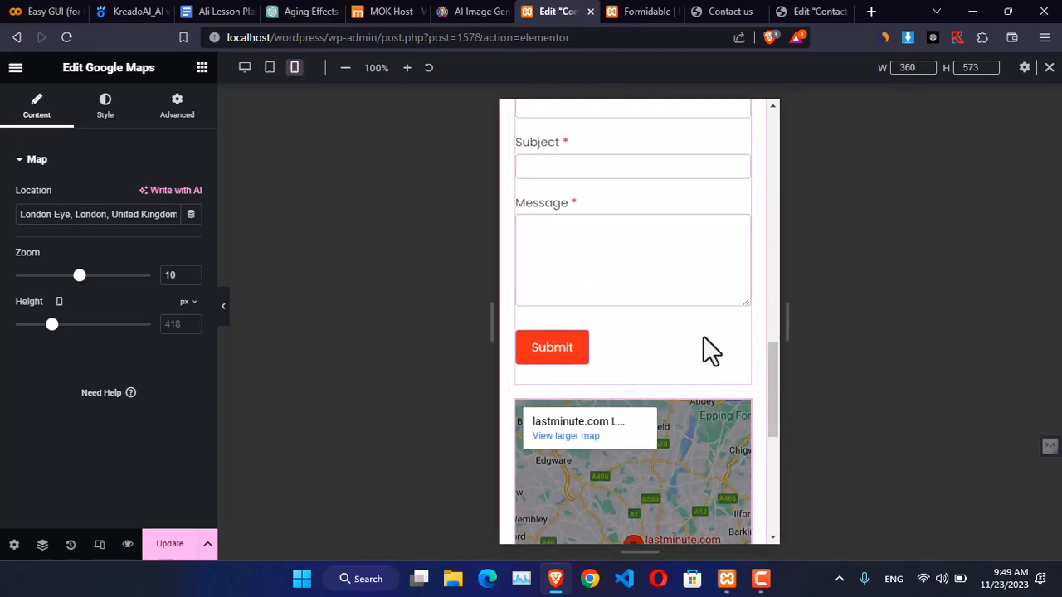
scroll(703, 336, up, 7)
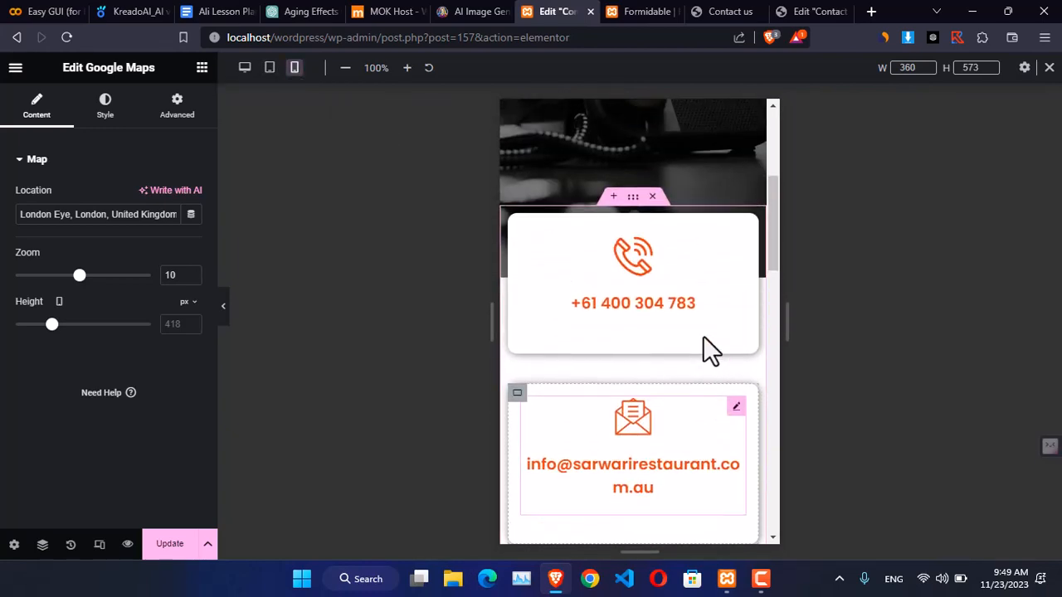
scroll(702, 335, up, 3)
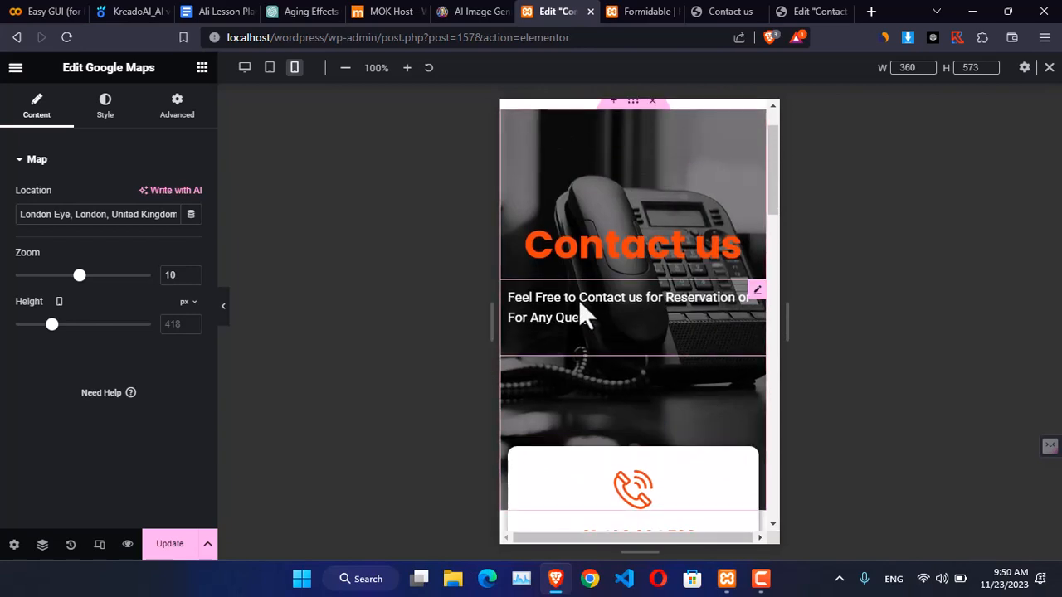
click(690, 294)
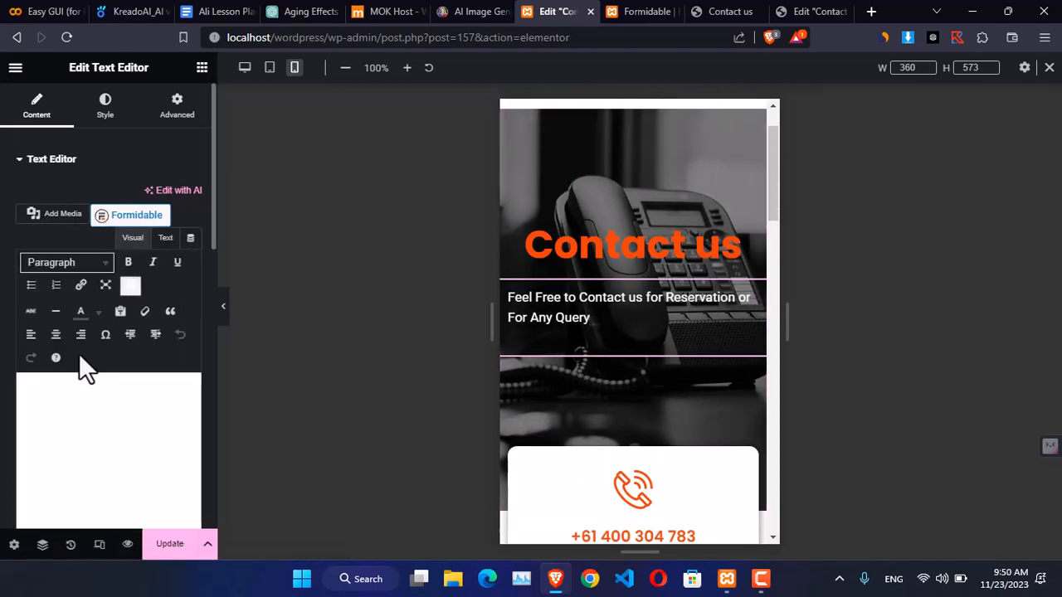
triple_click(114, 451)
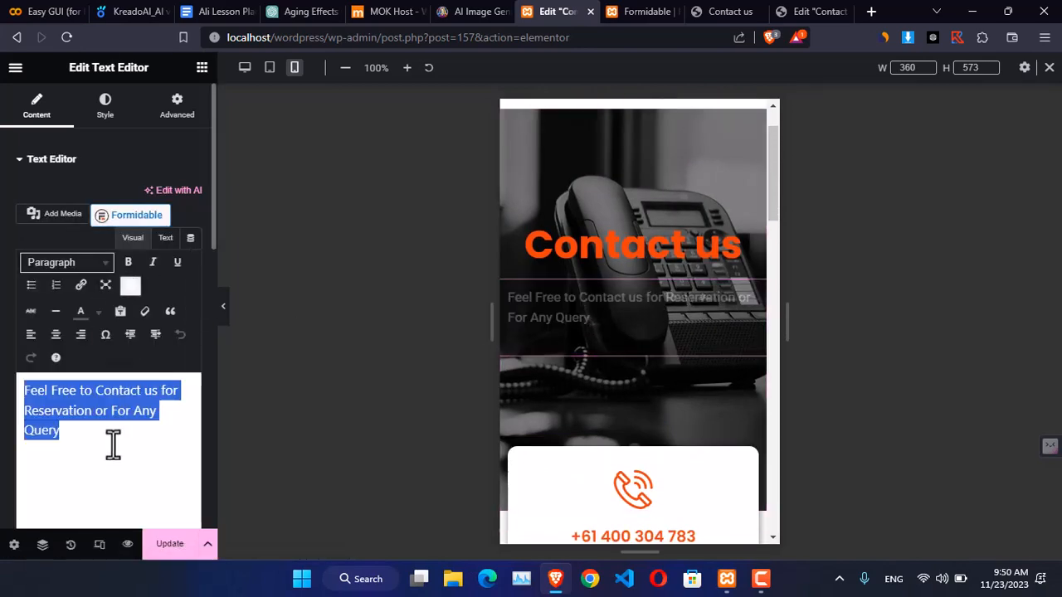
click(56, 335)
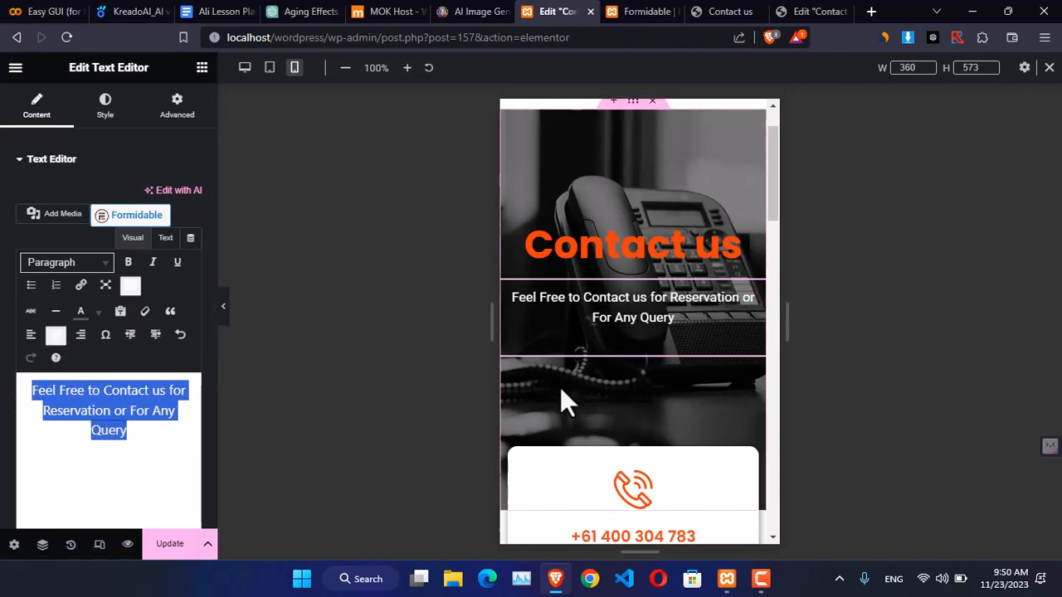
scroll(694, 408, down, 3)
scroll(694, 415, down, 4)
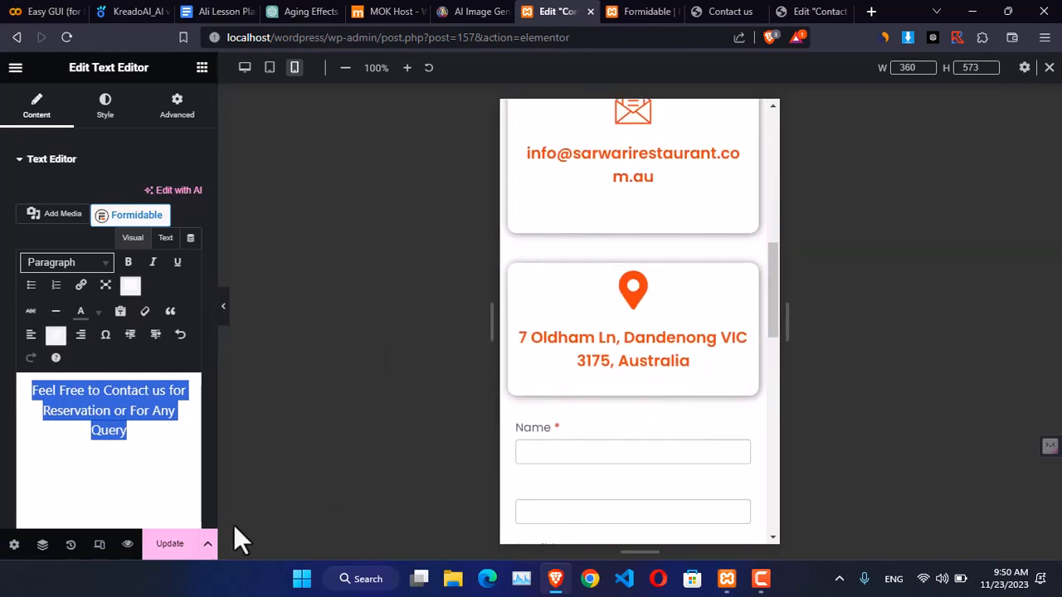
click(246, 68)
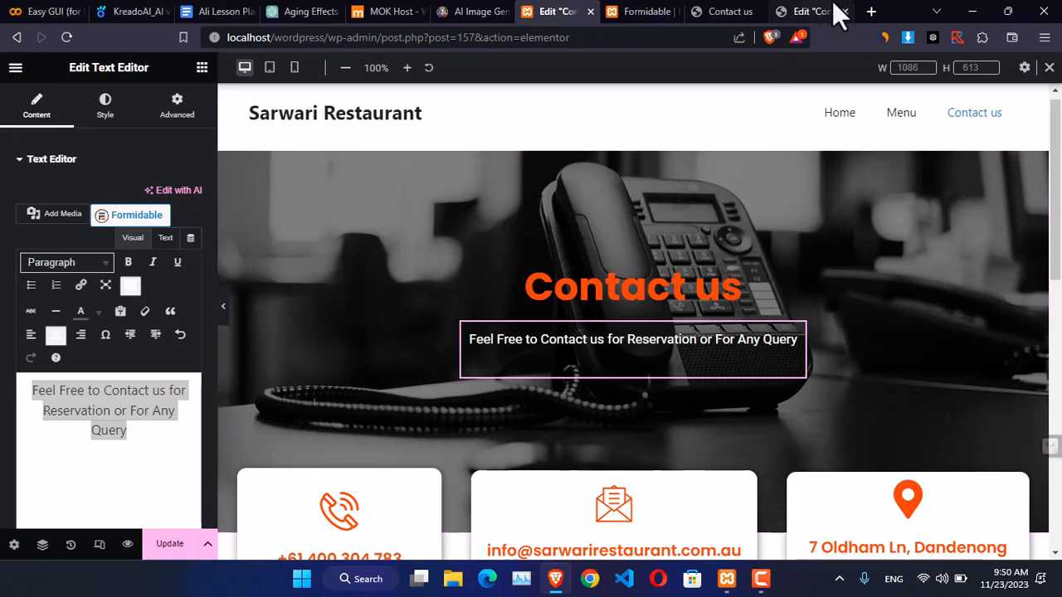
- Open sarwarirestaurant.com.au in a new browser tab and examine the content of its About us page
click(872, 11)
text(sarwarirestaurant.com.au)
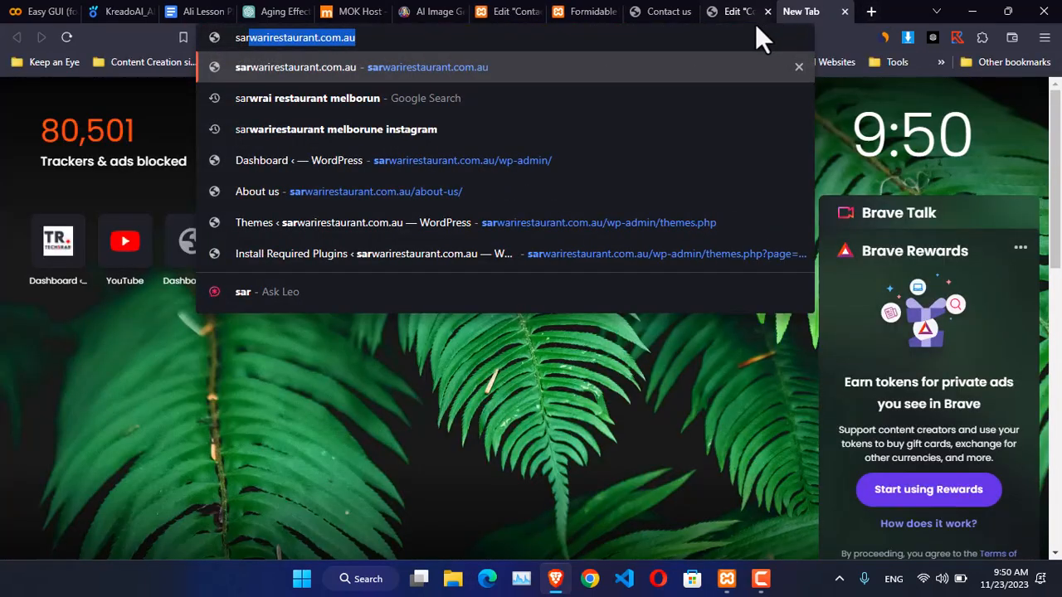
key(Right)
key(Return)
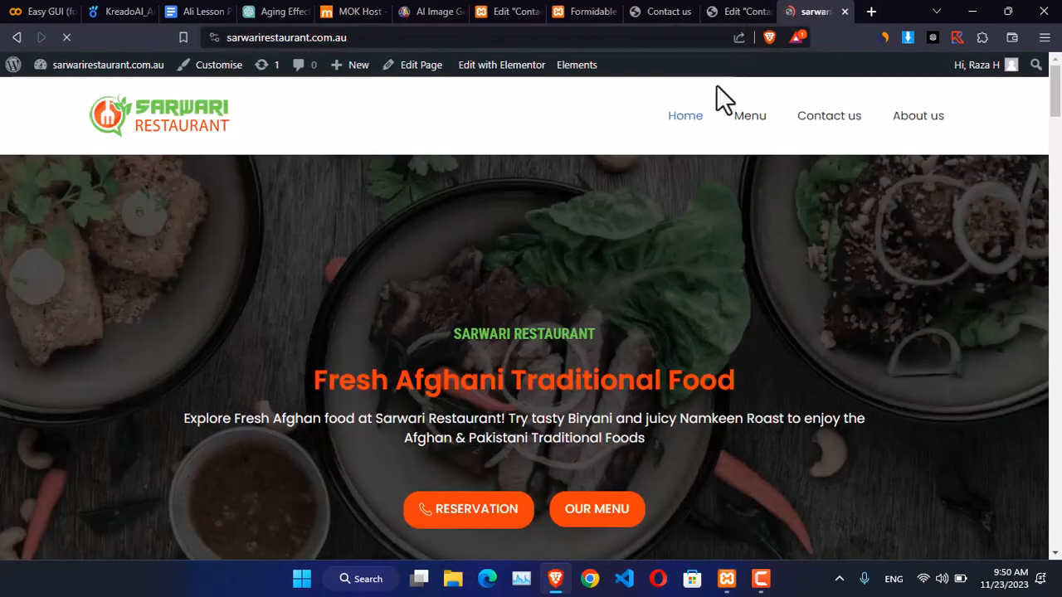
click(921, 115)
scroll(493, 360, down, 7)
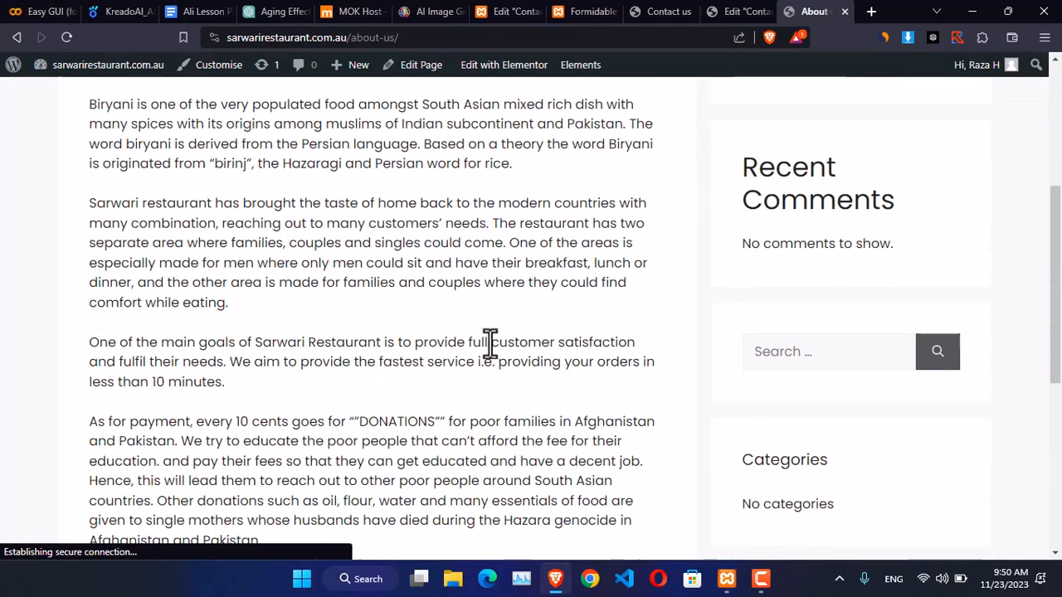
scroll(491, 342, up, 6)
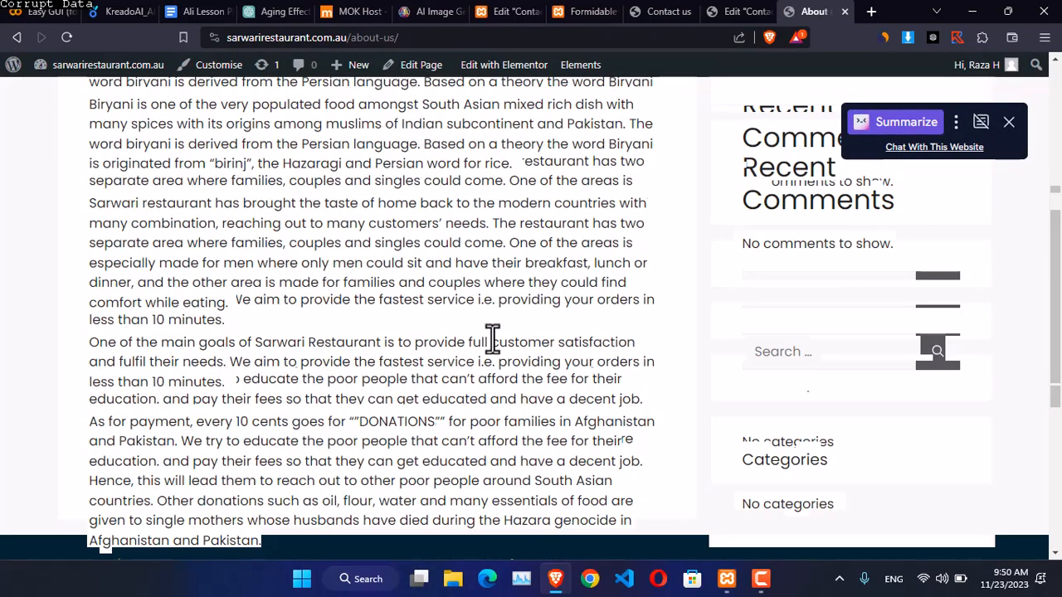
scroll(492, 348, up, 3)
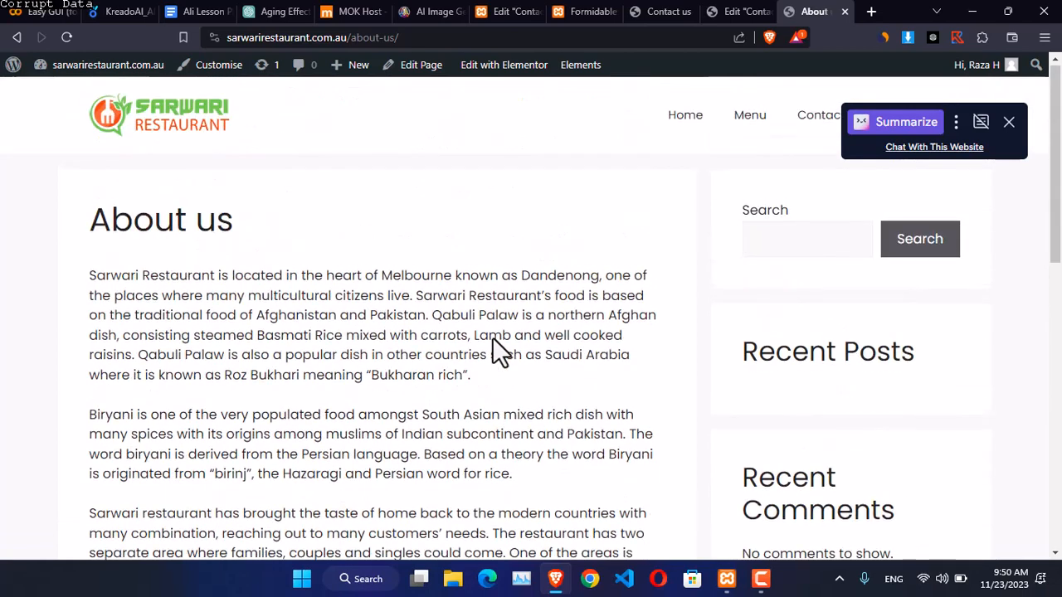
click(1009, 123)
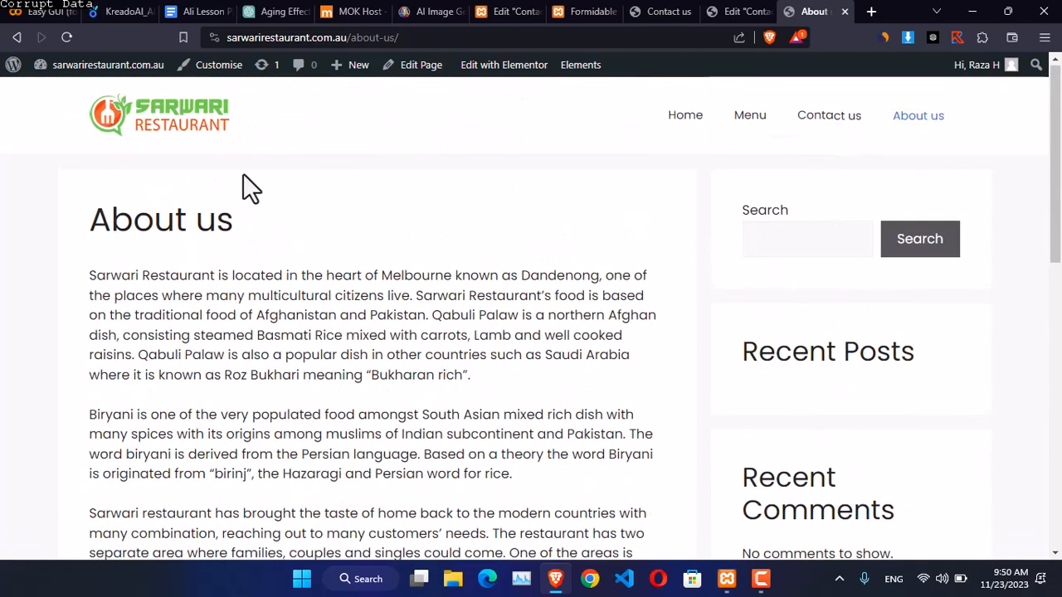
- Look at the post categories in the live site's WordPress dashboard and return to the live Contact us page
mouse_move(107, 73)
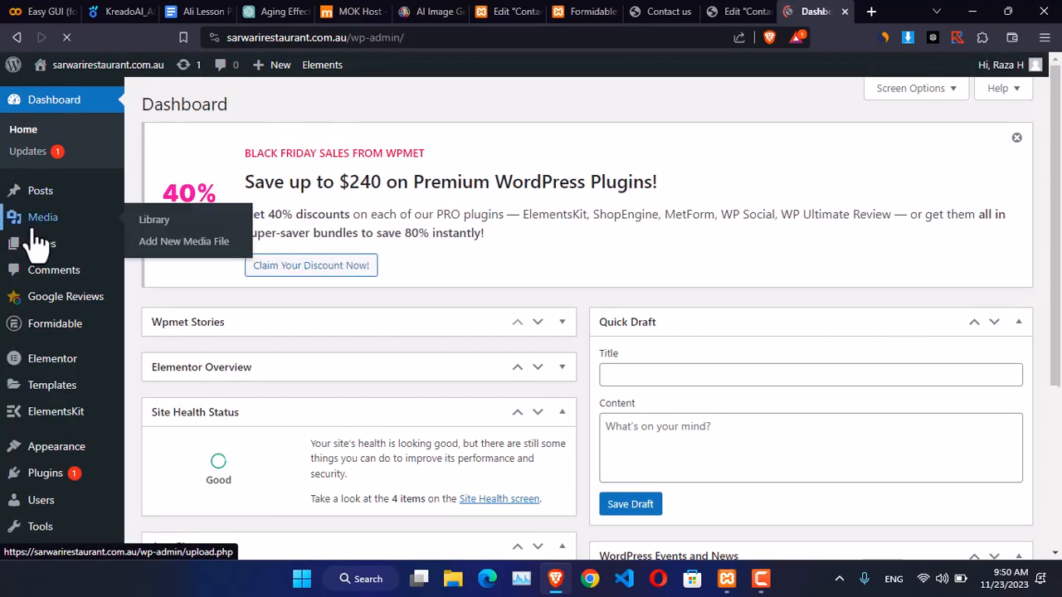
mouse_move(54, 244)
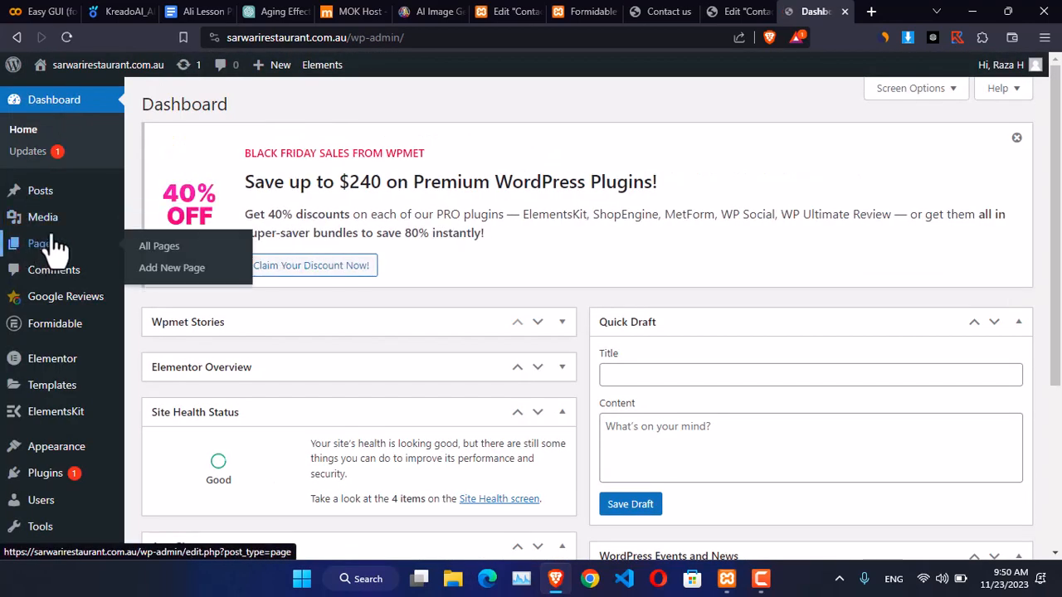
mouse_move(51, 205)
click(171, 242)
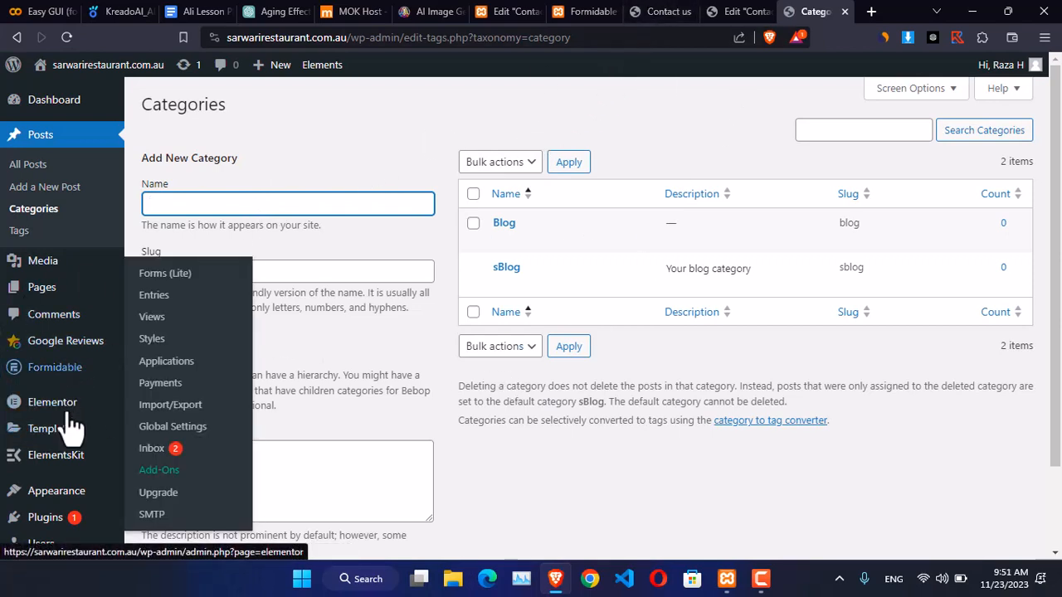
mouse_move(71, 466)
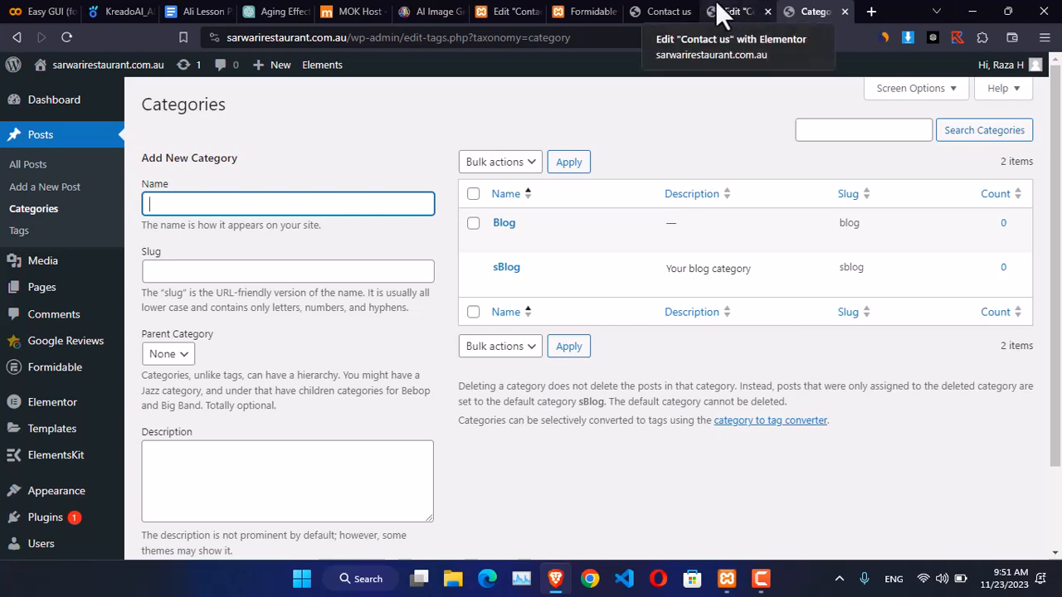
click(667, 12)
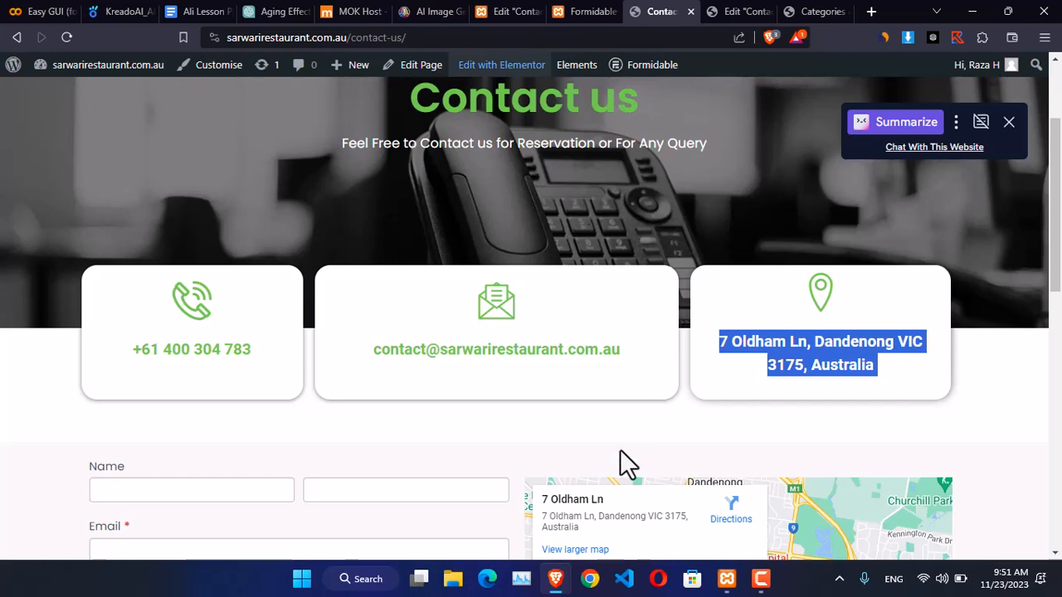
click(757, 581)
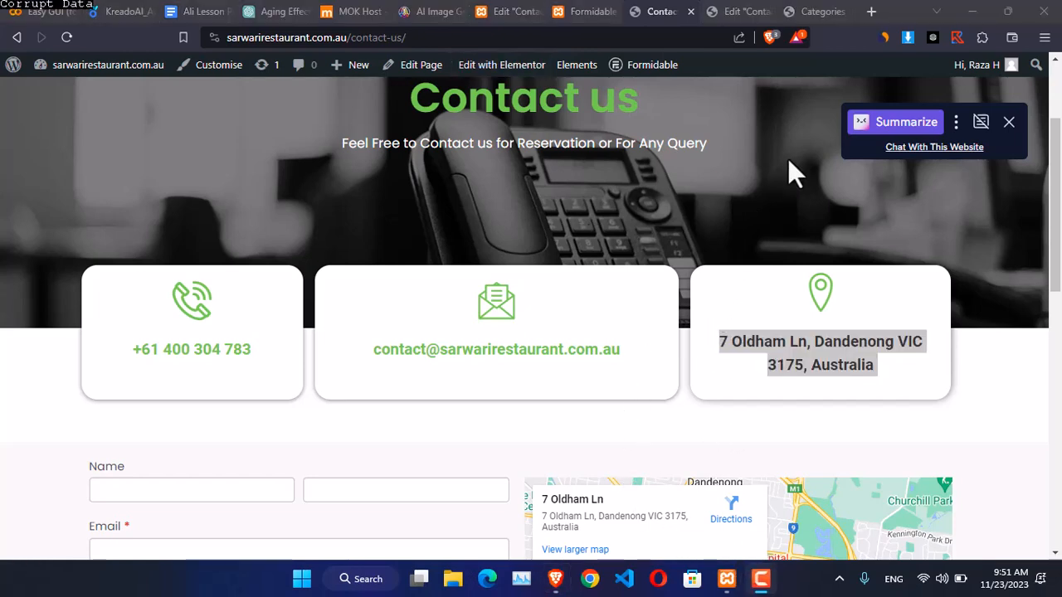